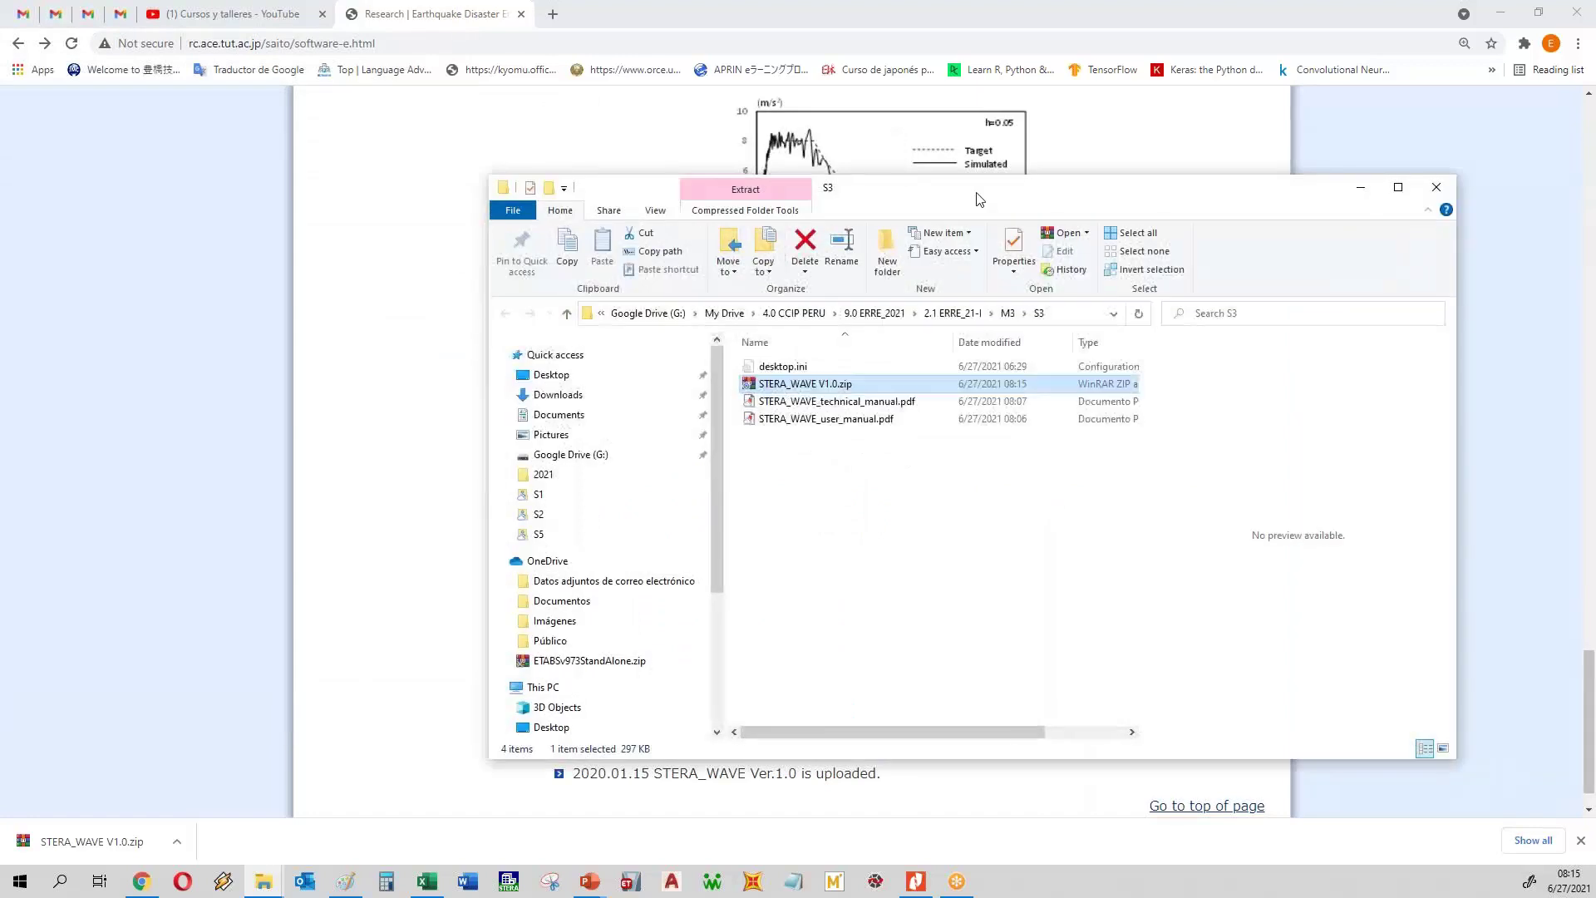
- Extract the STERA_WAVE V1.0.zip archive into the current S3 folder and open the extracted STERA_WAVE V1.0 folder
double_click(979, 200)
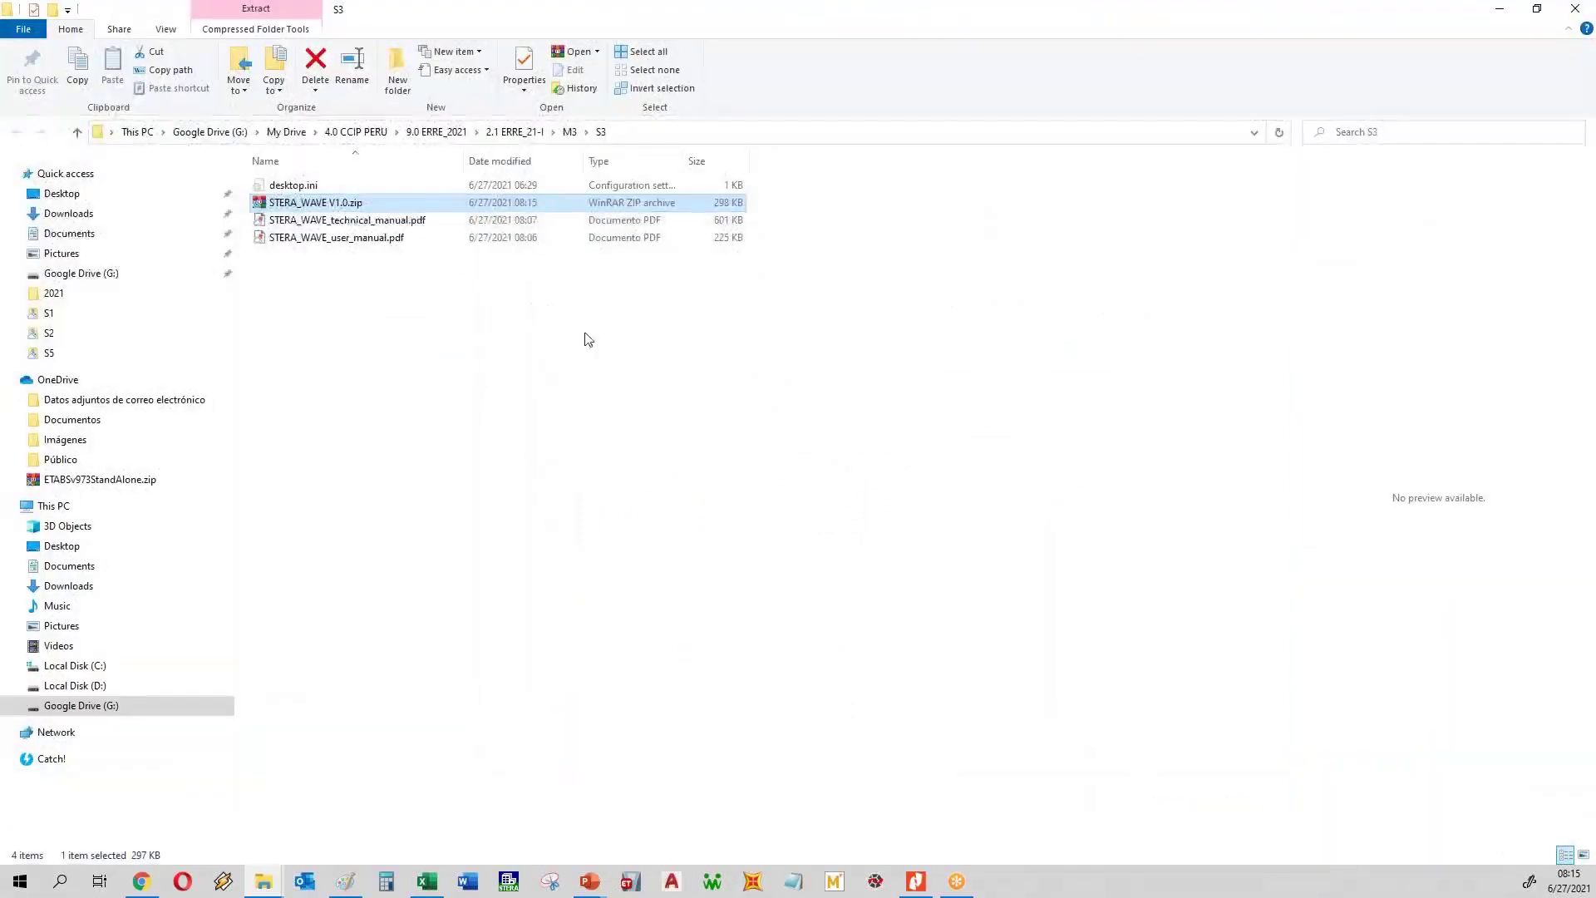
double_click(375, 203)
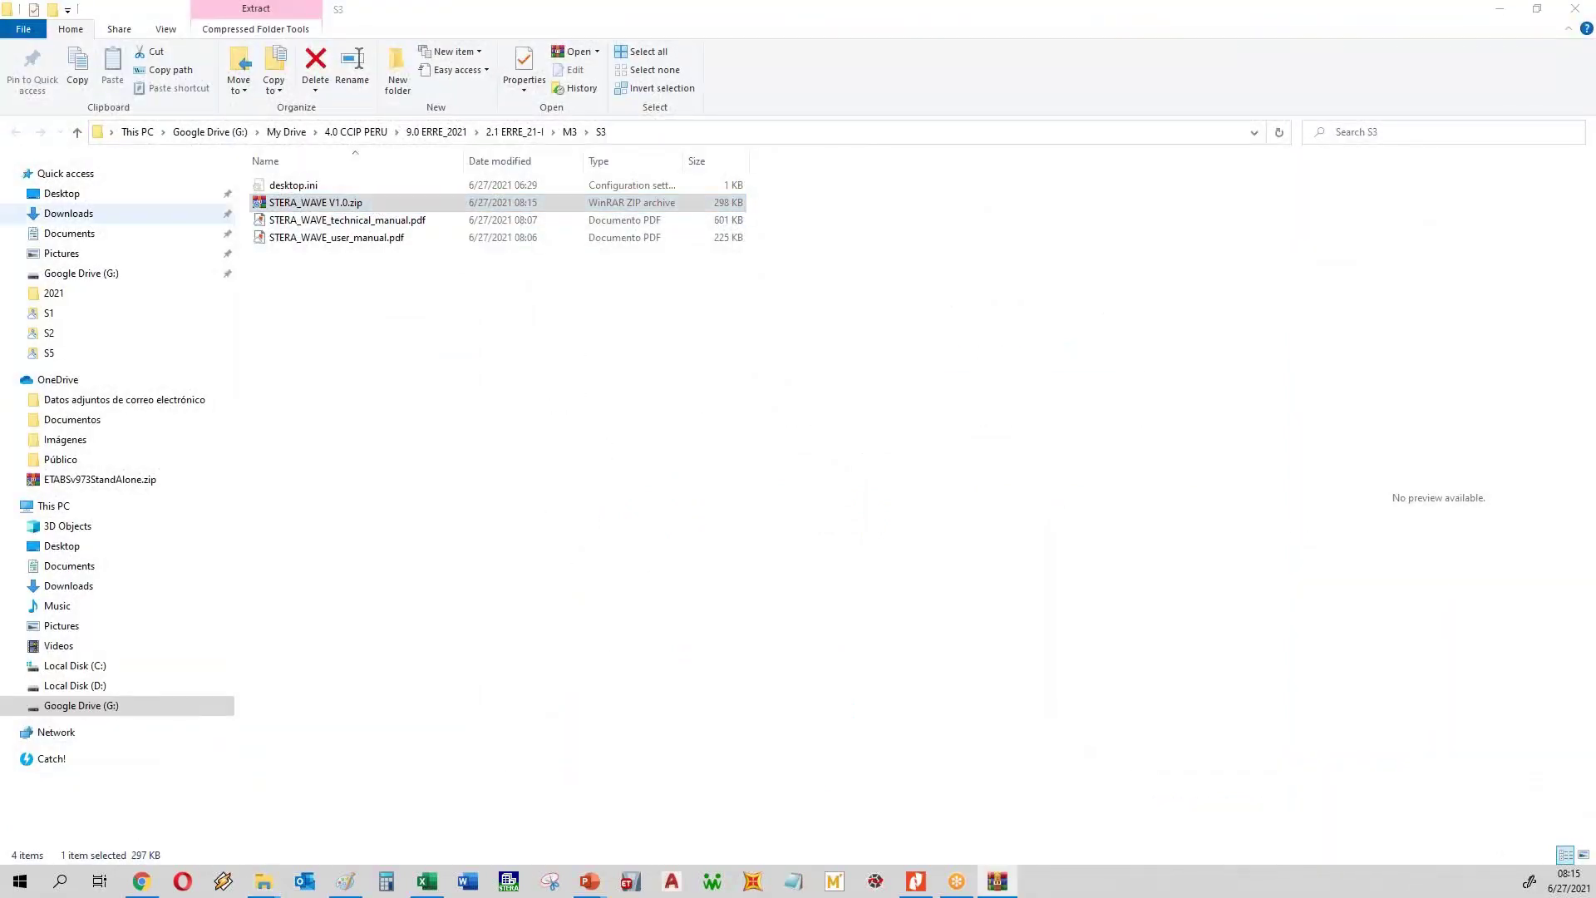
right_click(382, 205)
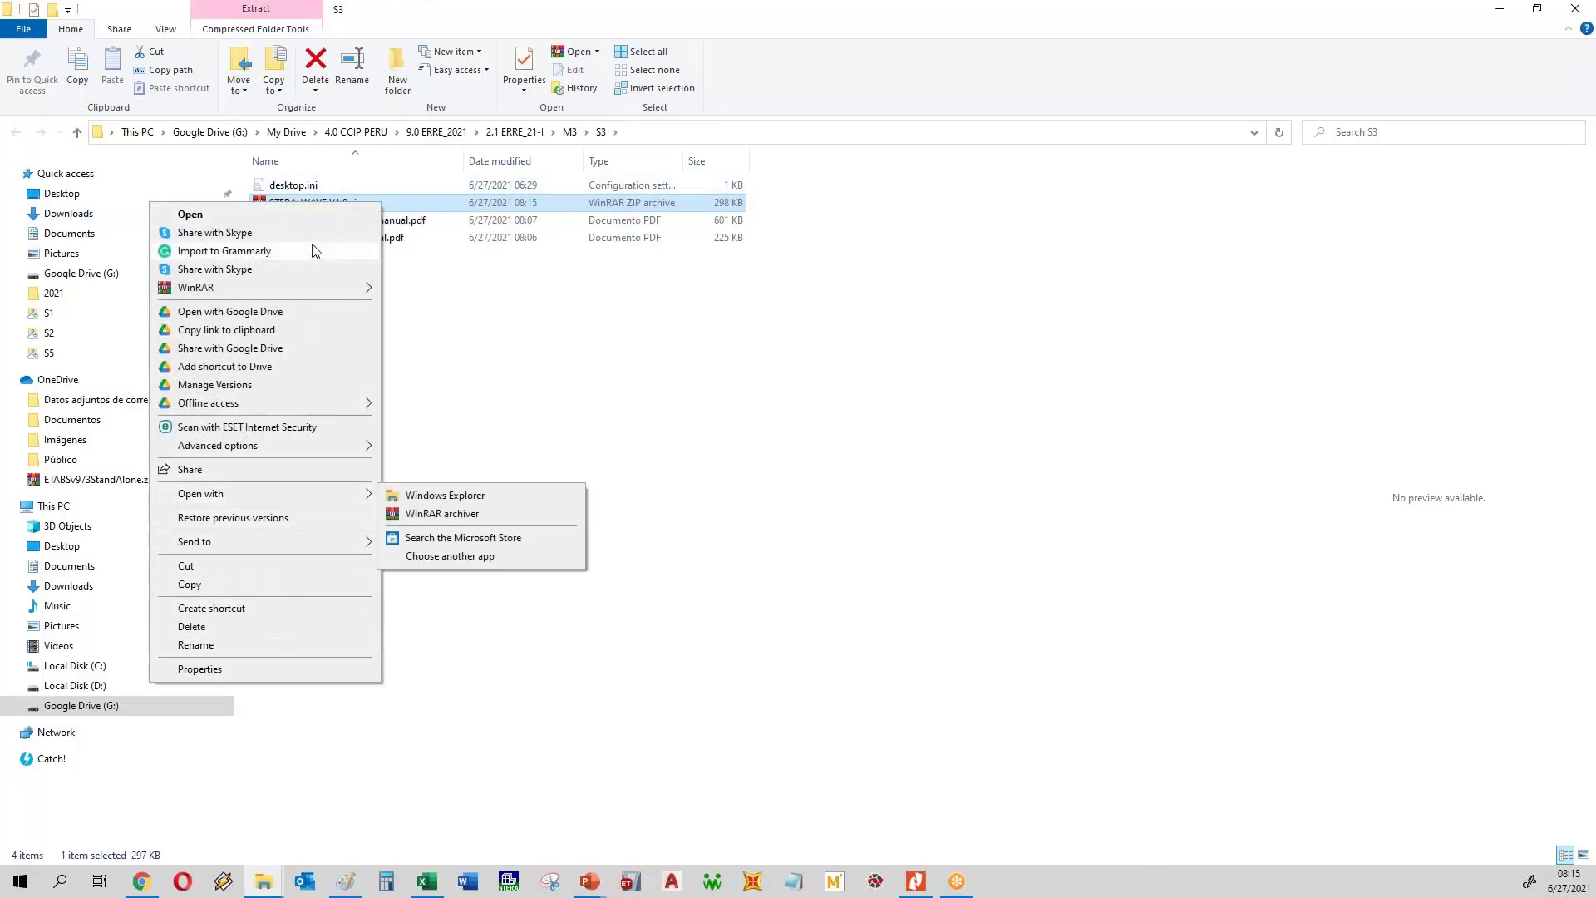
mouse_move(306, 292)
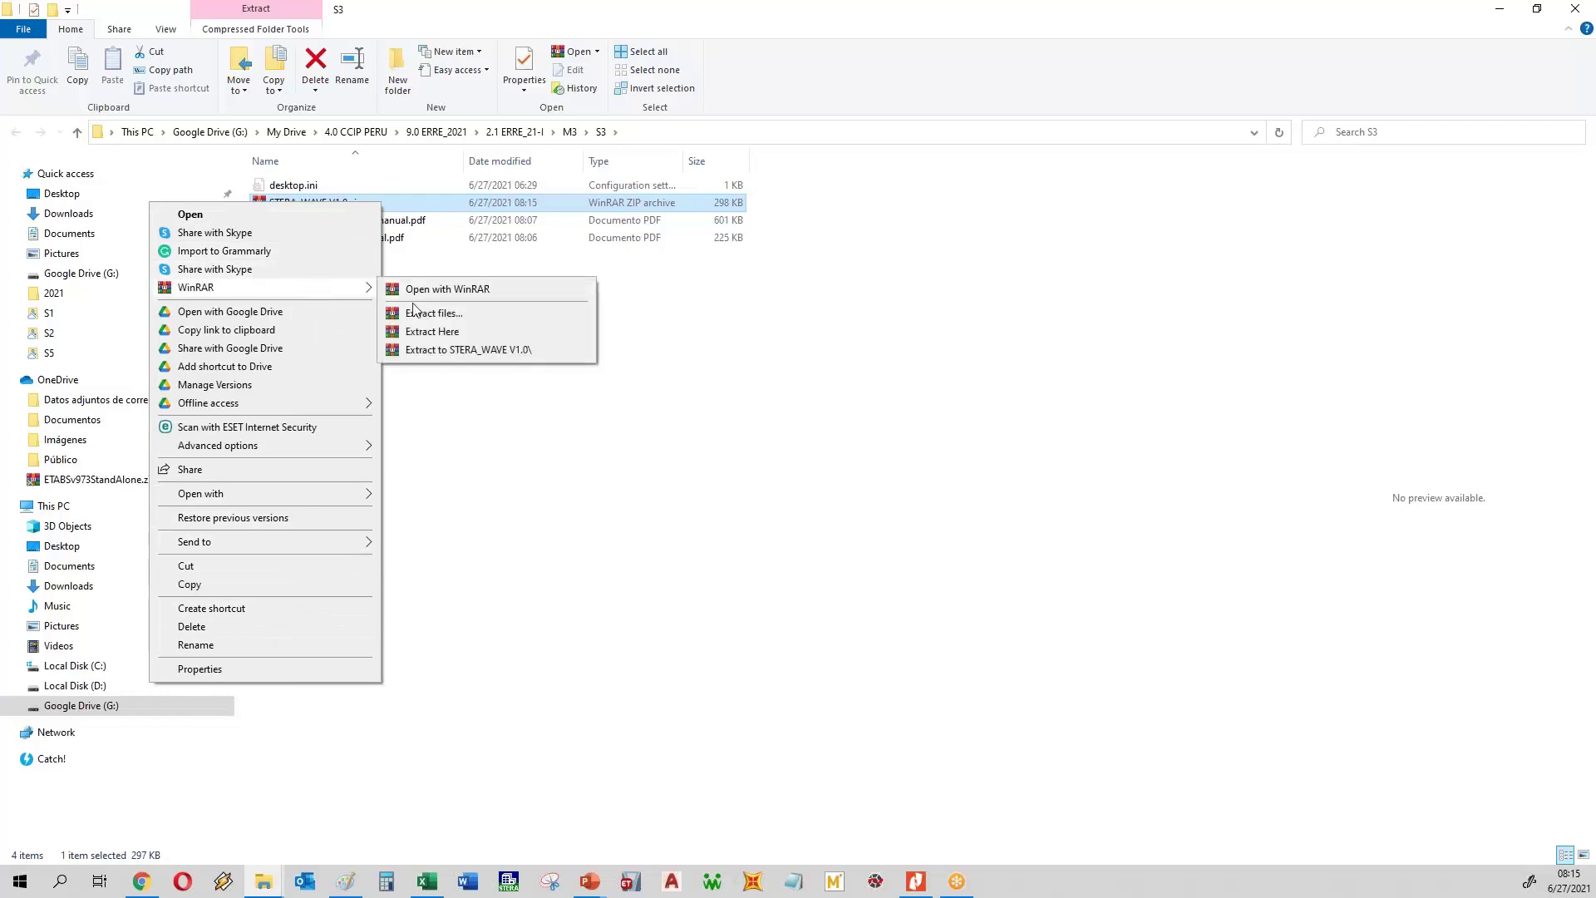
click(446, 333)
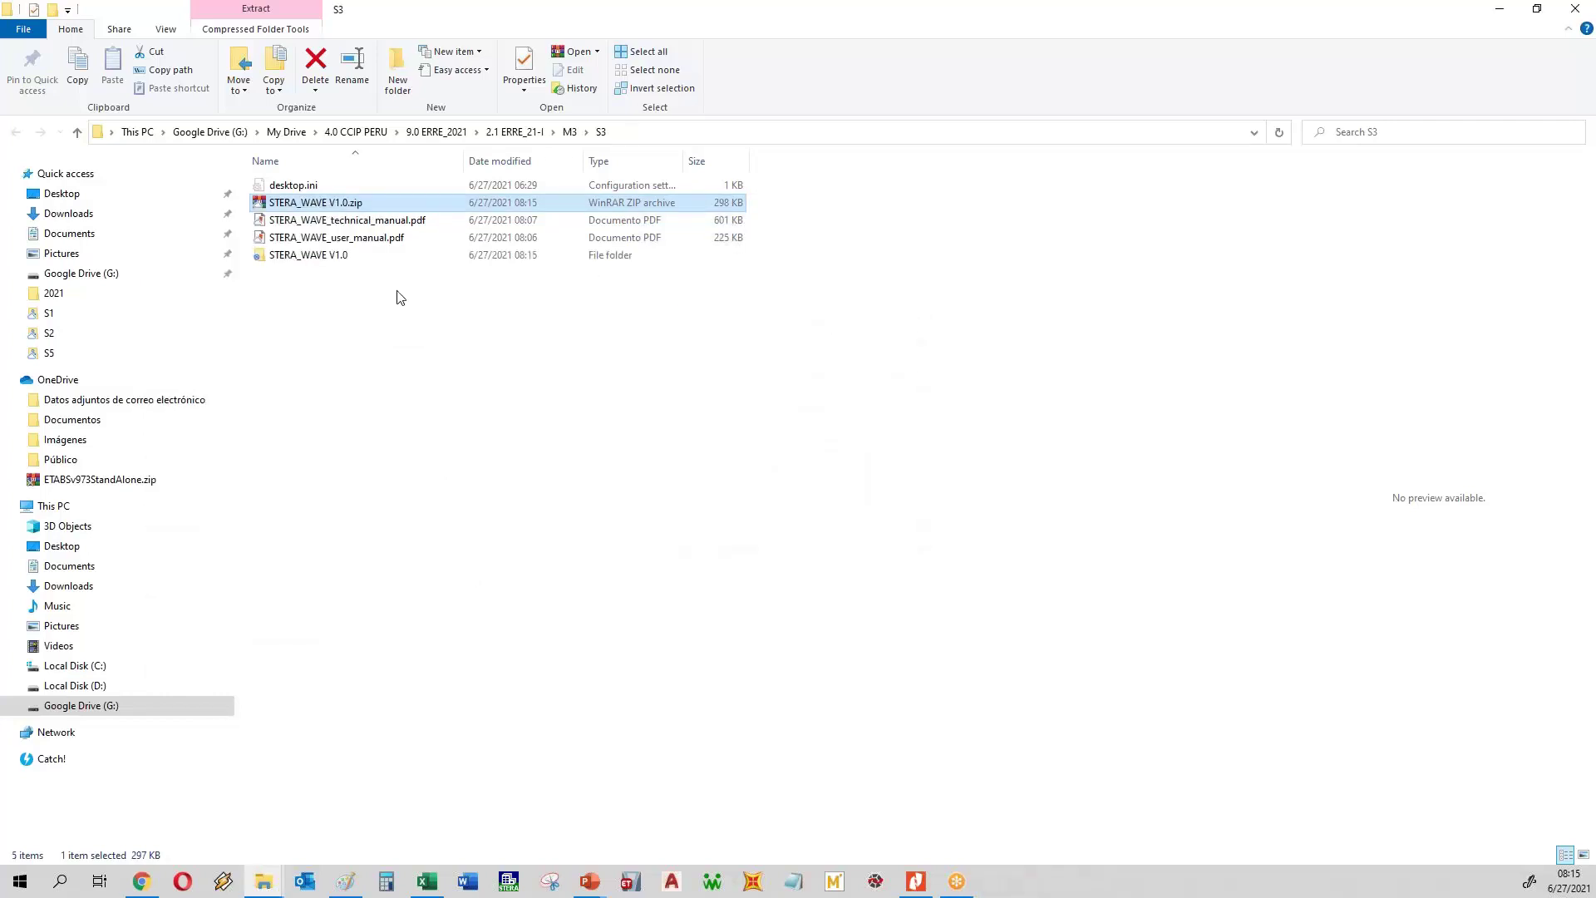
double_click(360, 265)
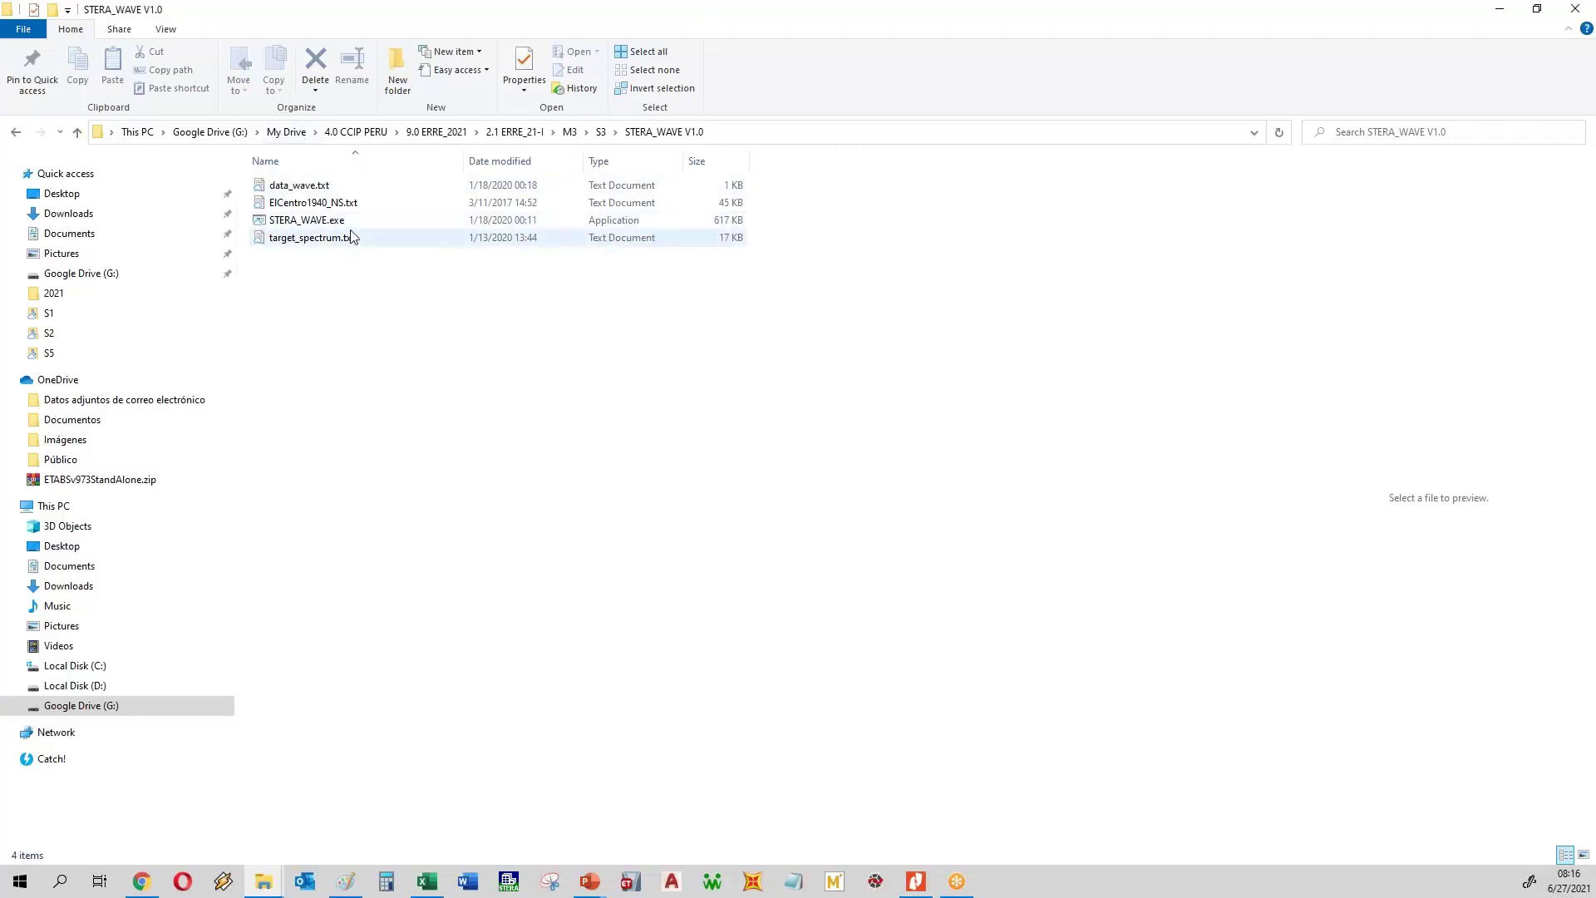
- Preview data_wave.txt and ElCentro1940_NS.txt, and select STERA_WAVE.exe in the extracted folder
click(287, 187)
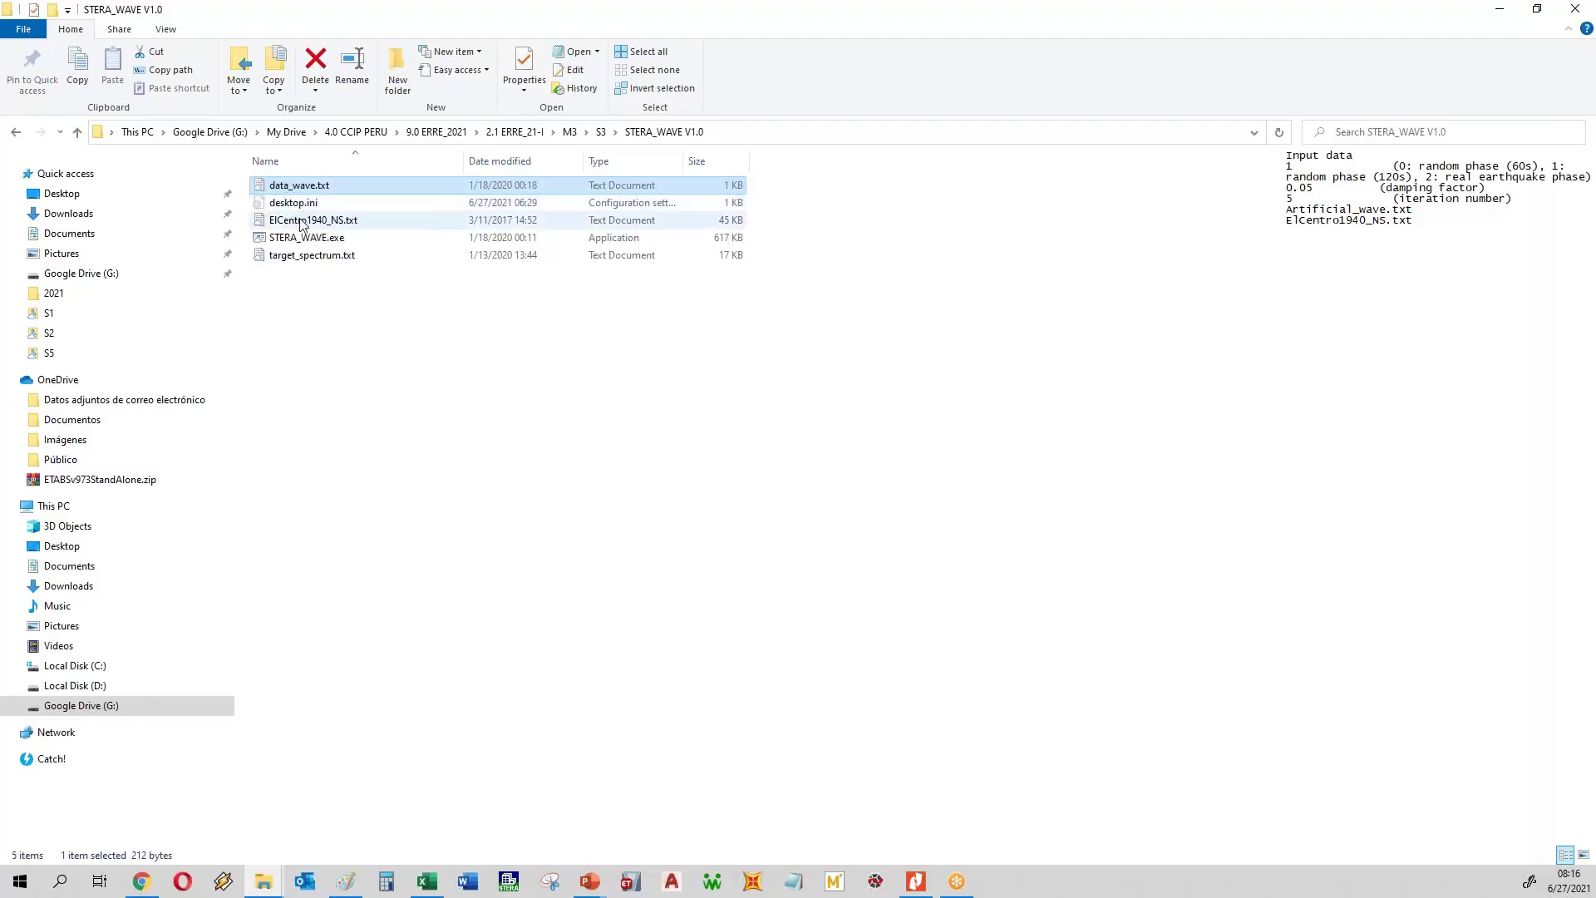
click(303, 224)
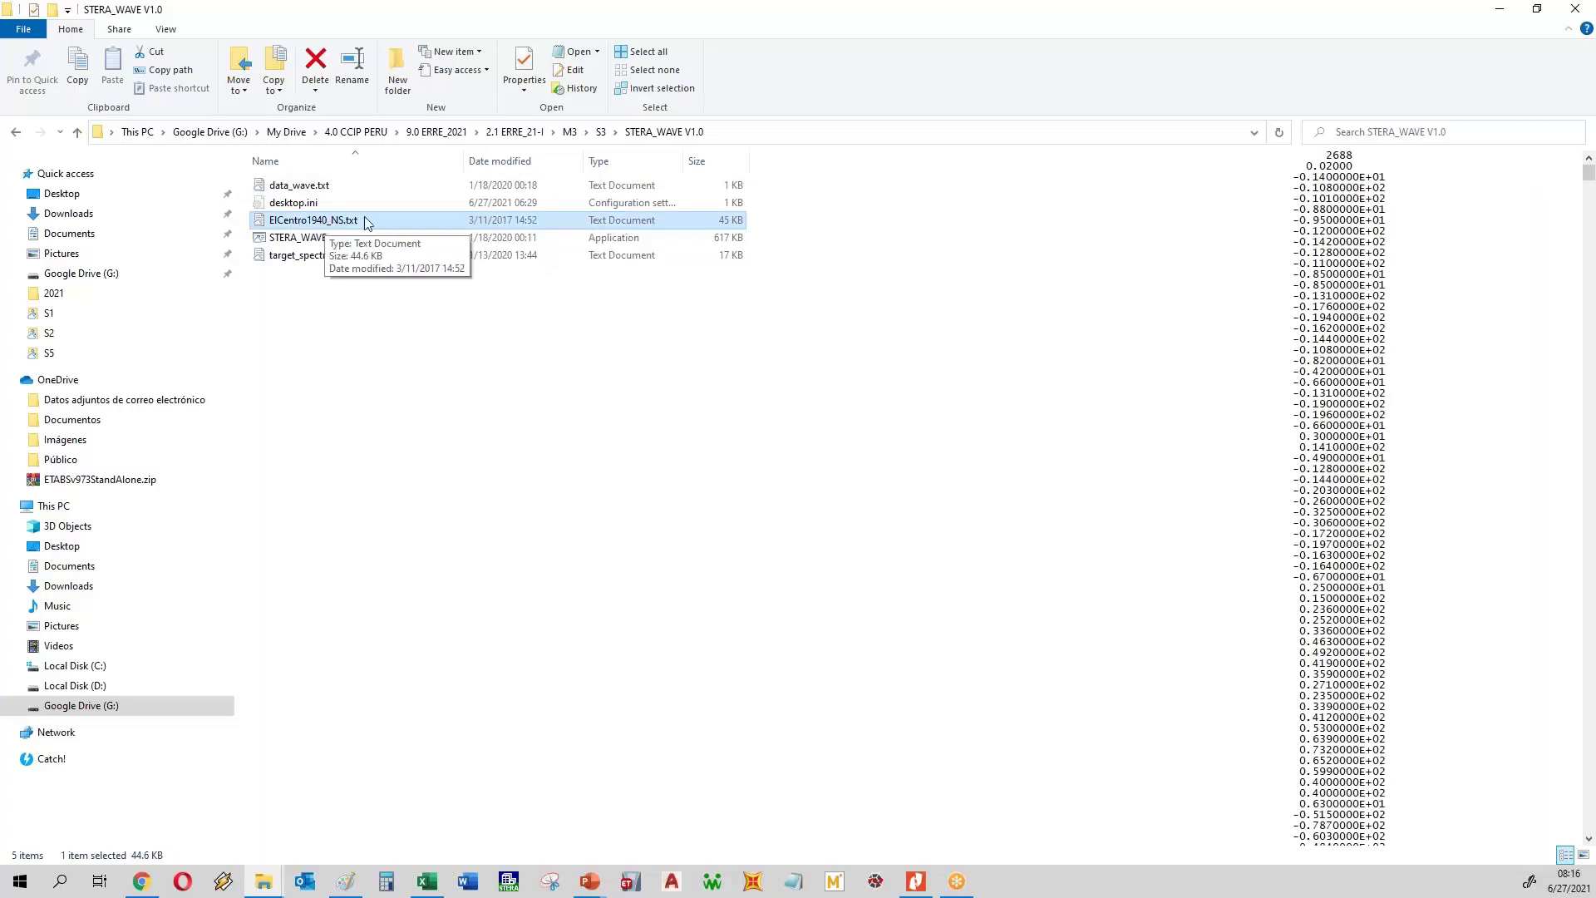
click(301, 240)
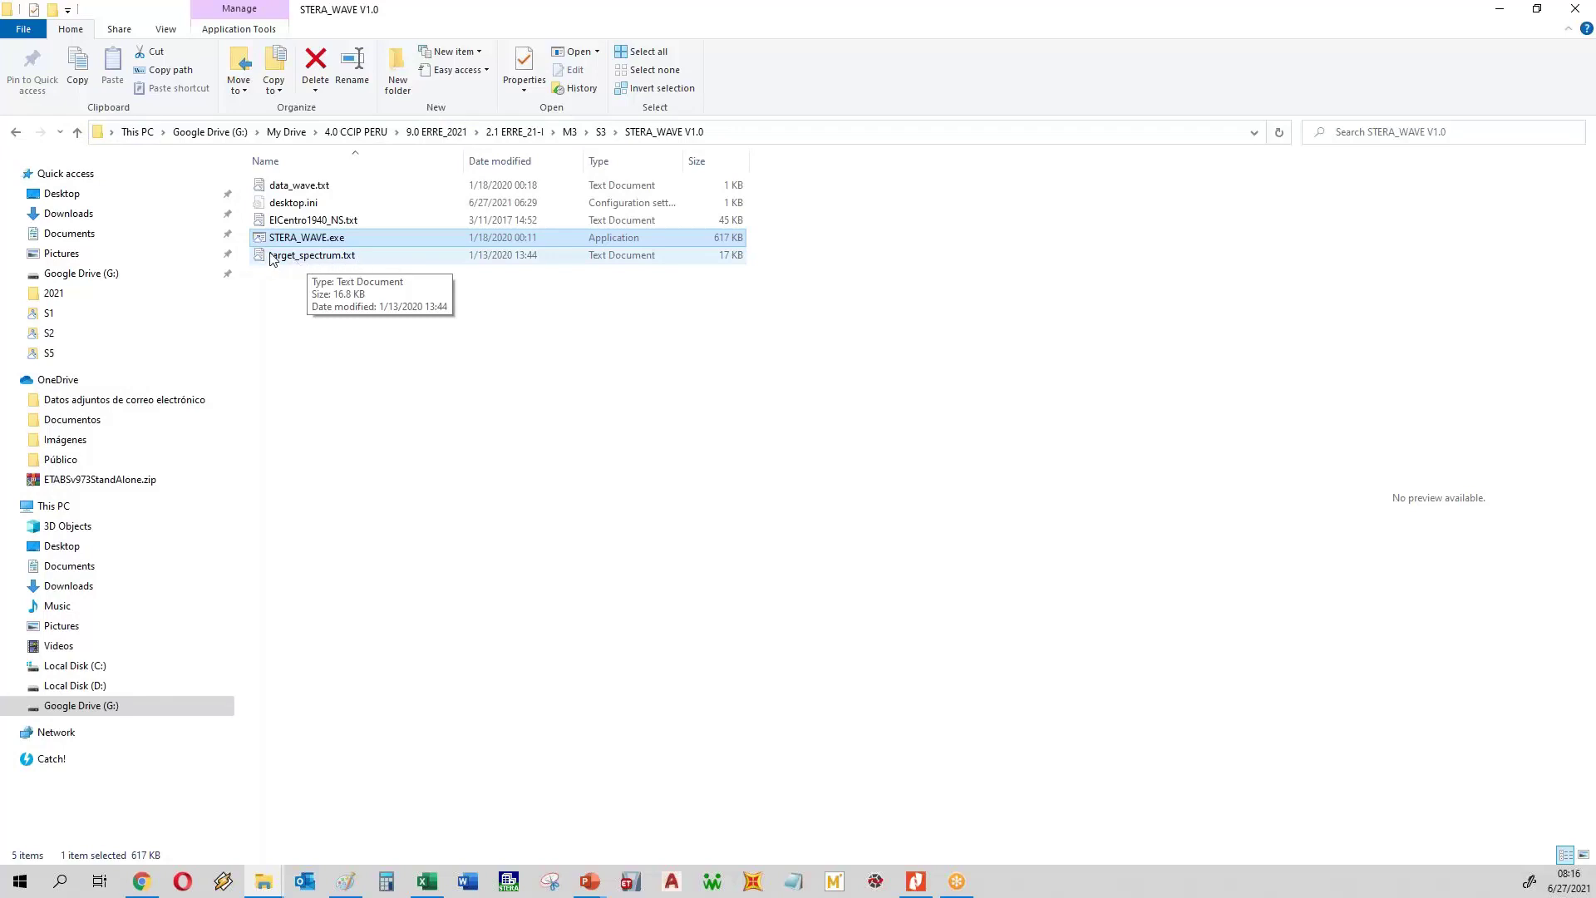
- Open target_spectrum.txt in Notepad, read through its period and spectral acceleration values, and close it
double_click(299, 255)
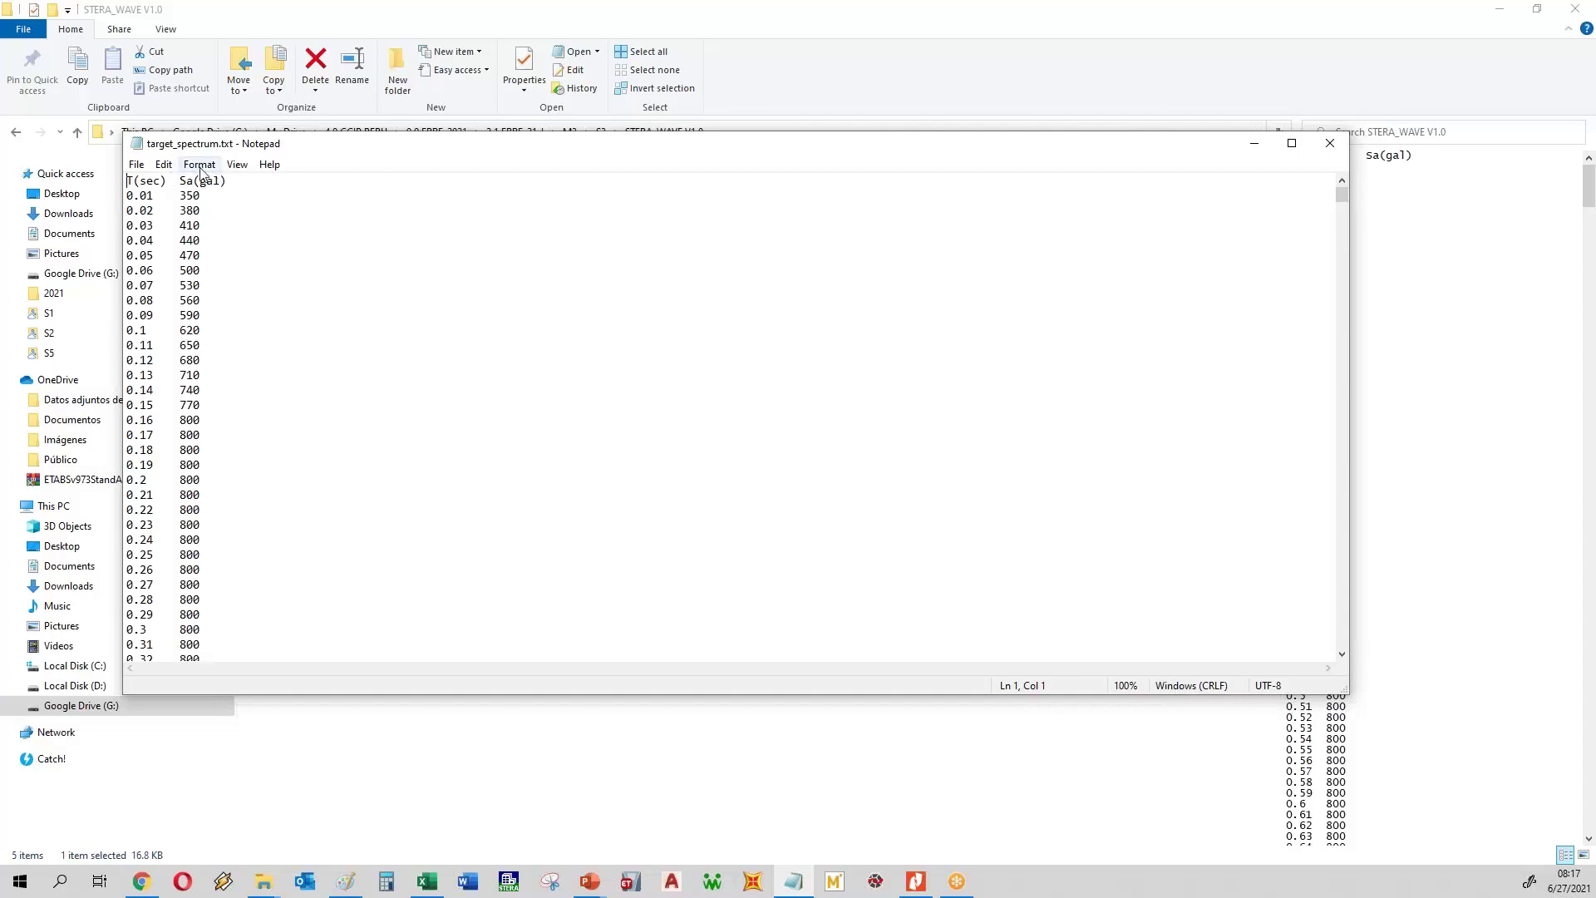
scroll(190, 221, down, 7)
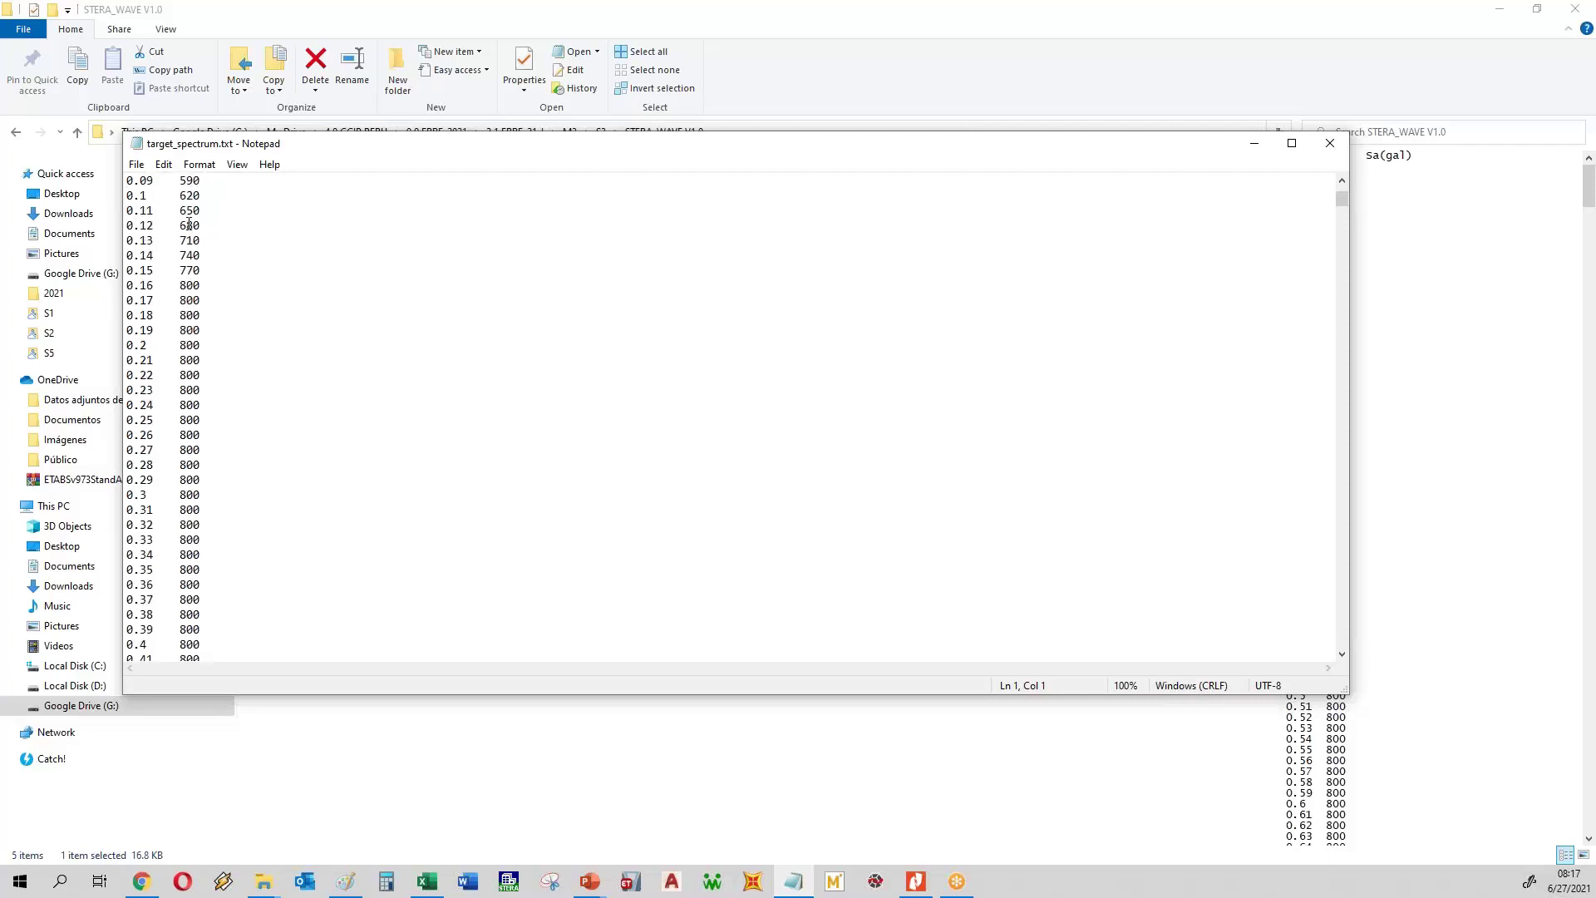
scroll(190, 223, down, 13)
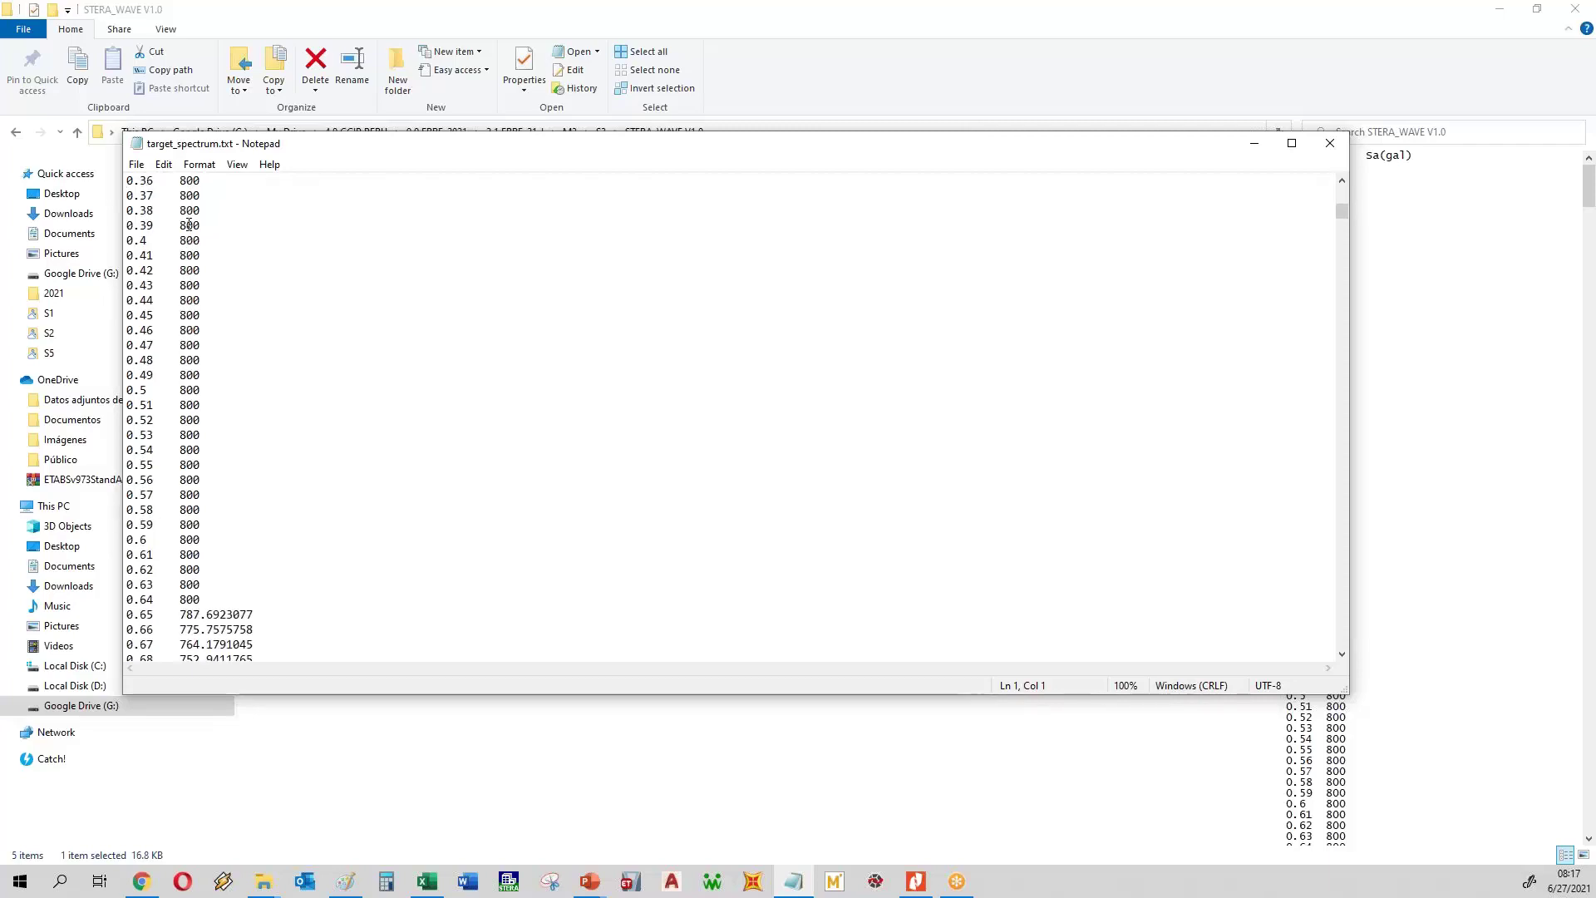
scroll(189, 225, down, 19)
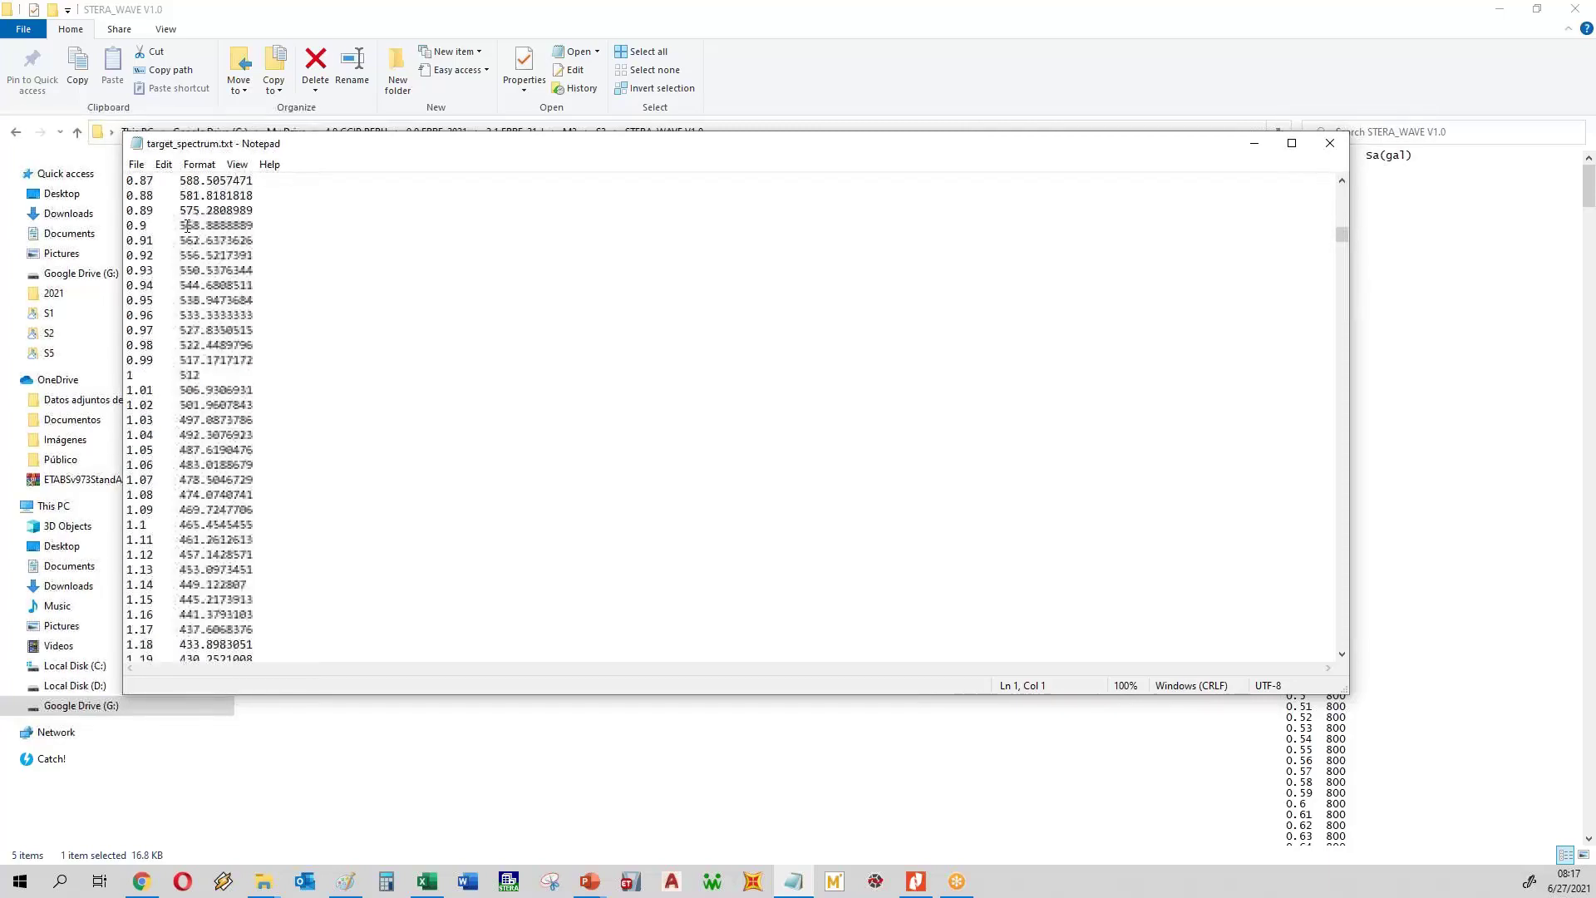
scroll(187, 226, down, 20)
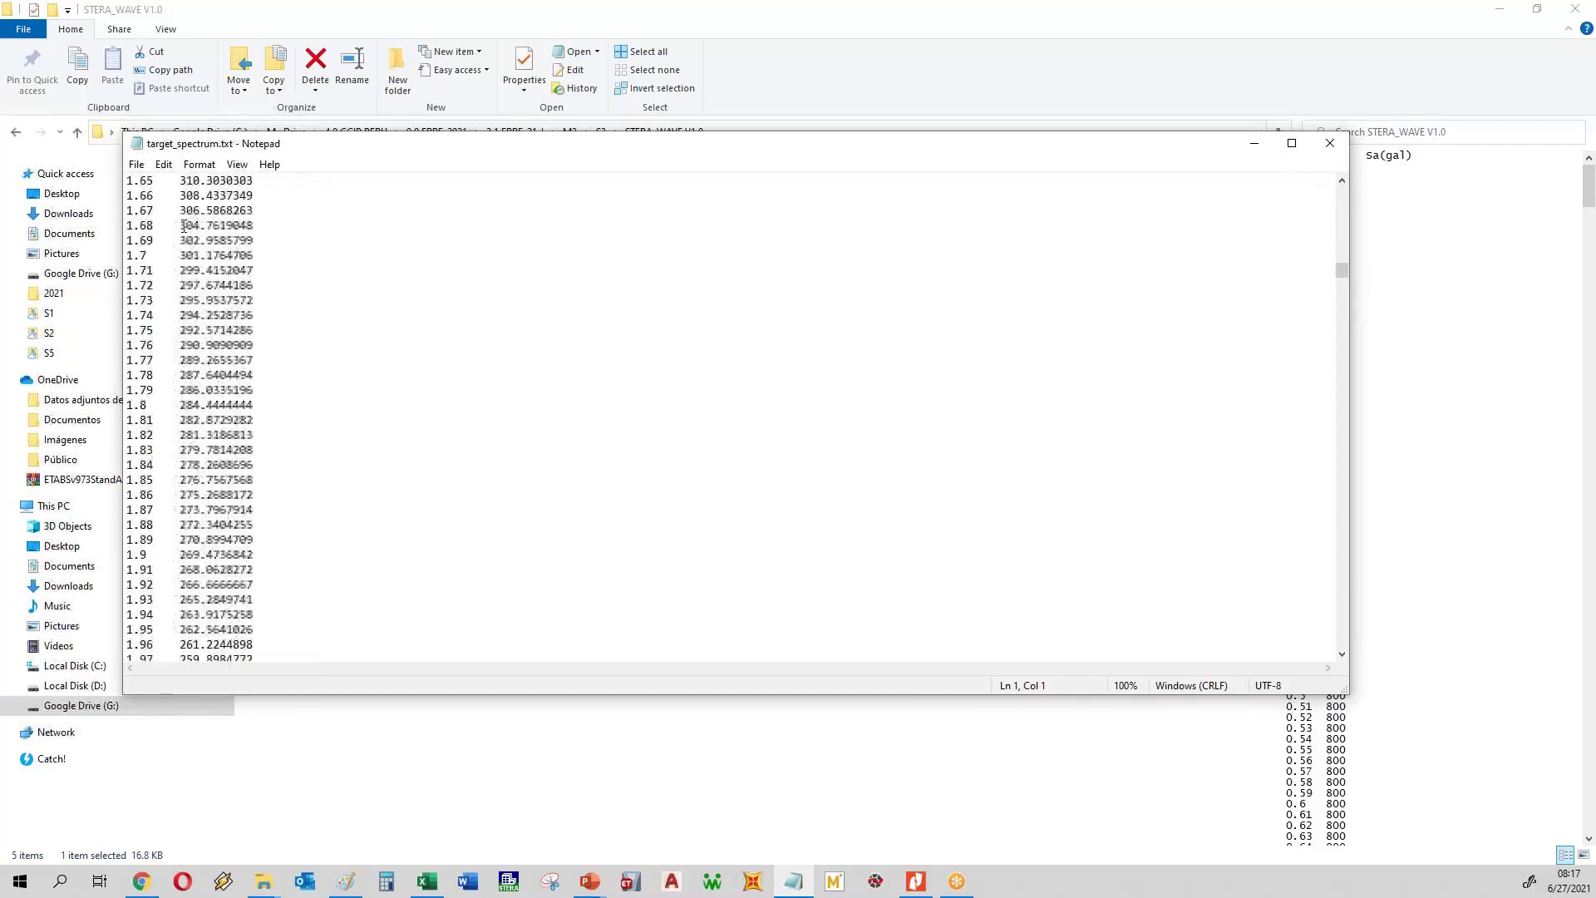
scroll(182, 225, down, 20)
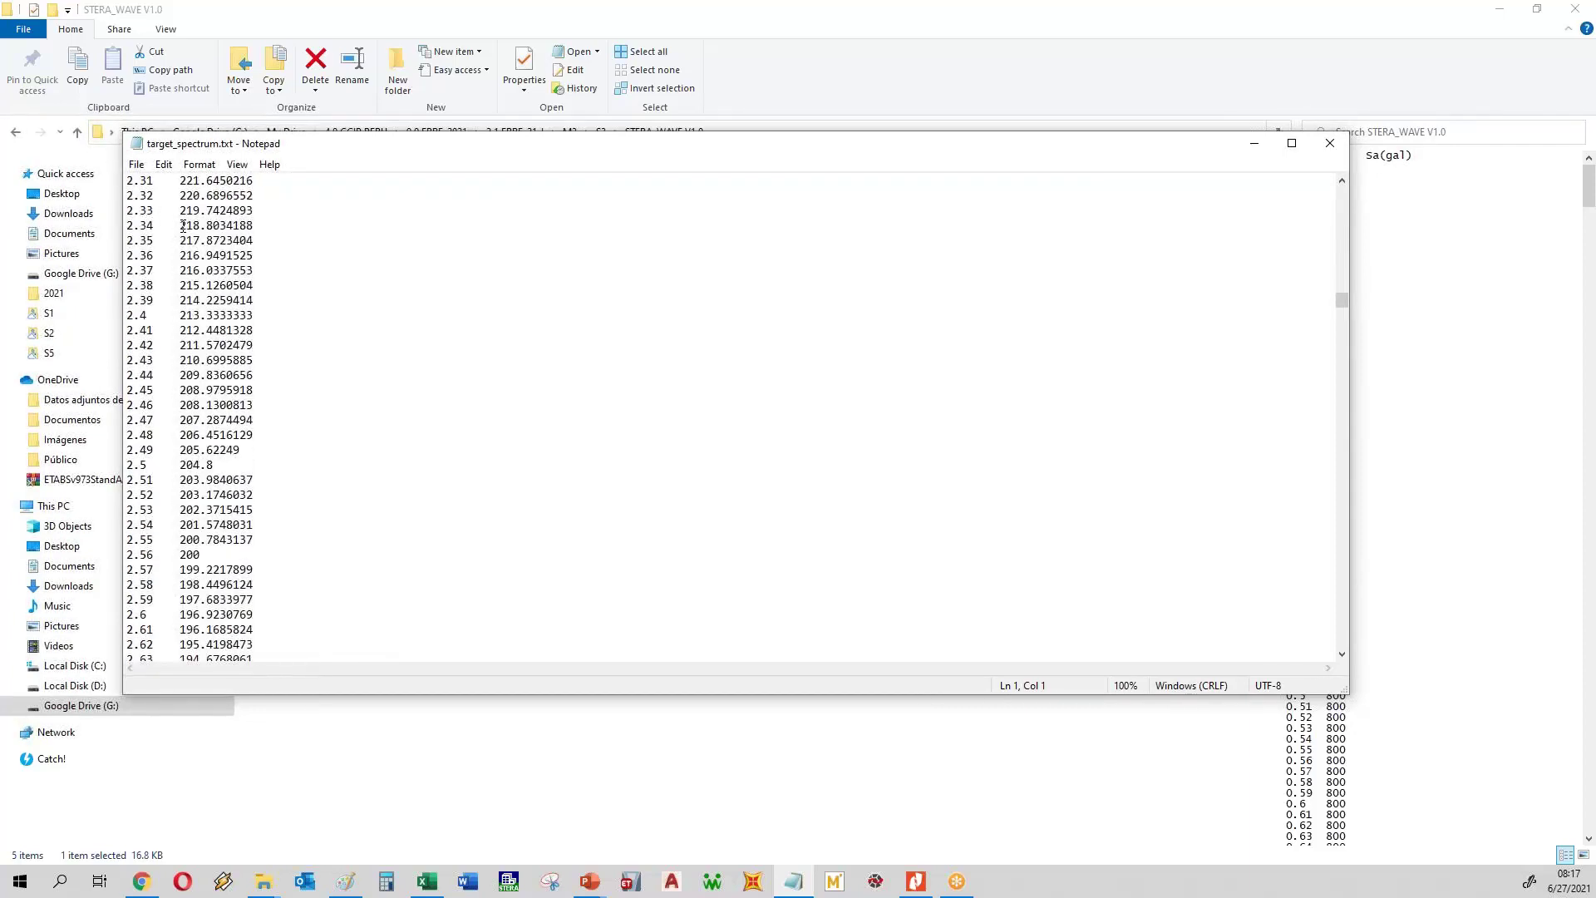
scroll(183, 225, down, 20)
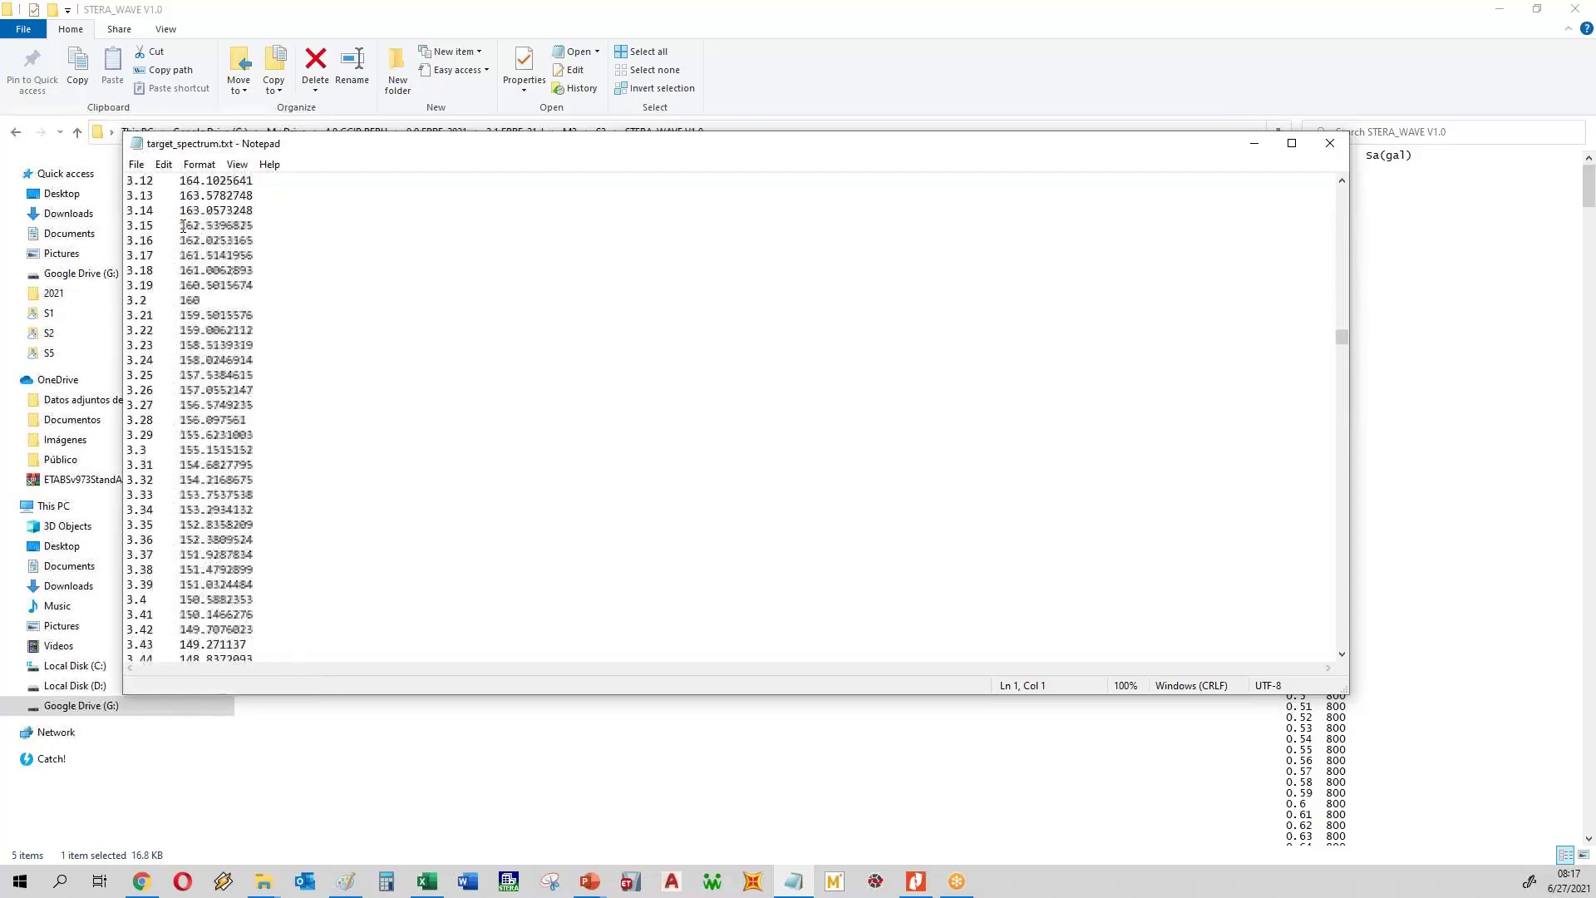
scroll(183, 225, down, 20)
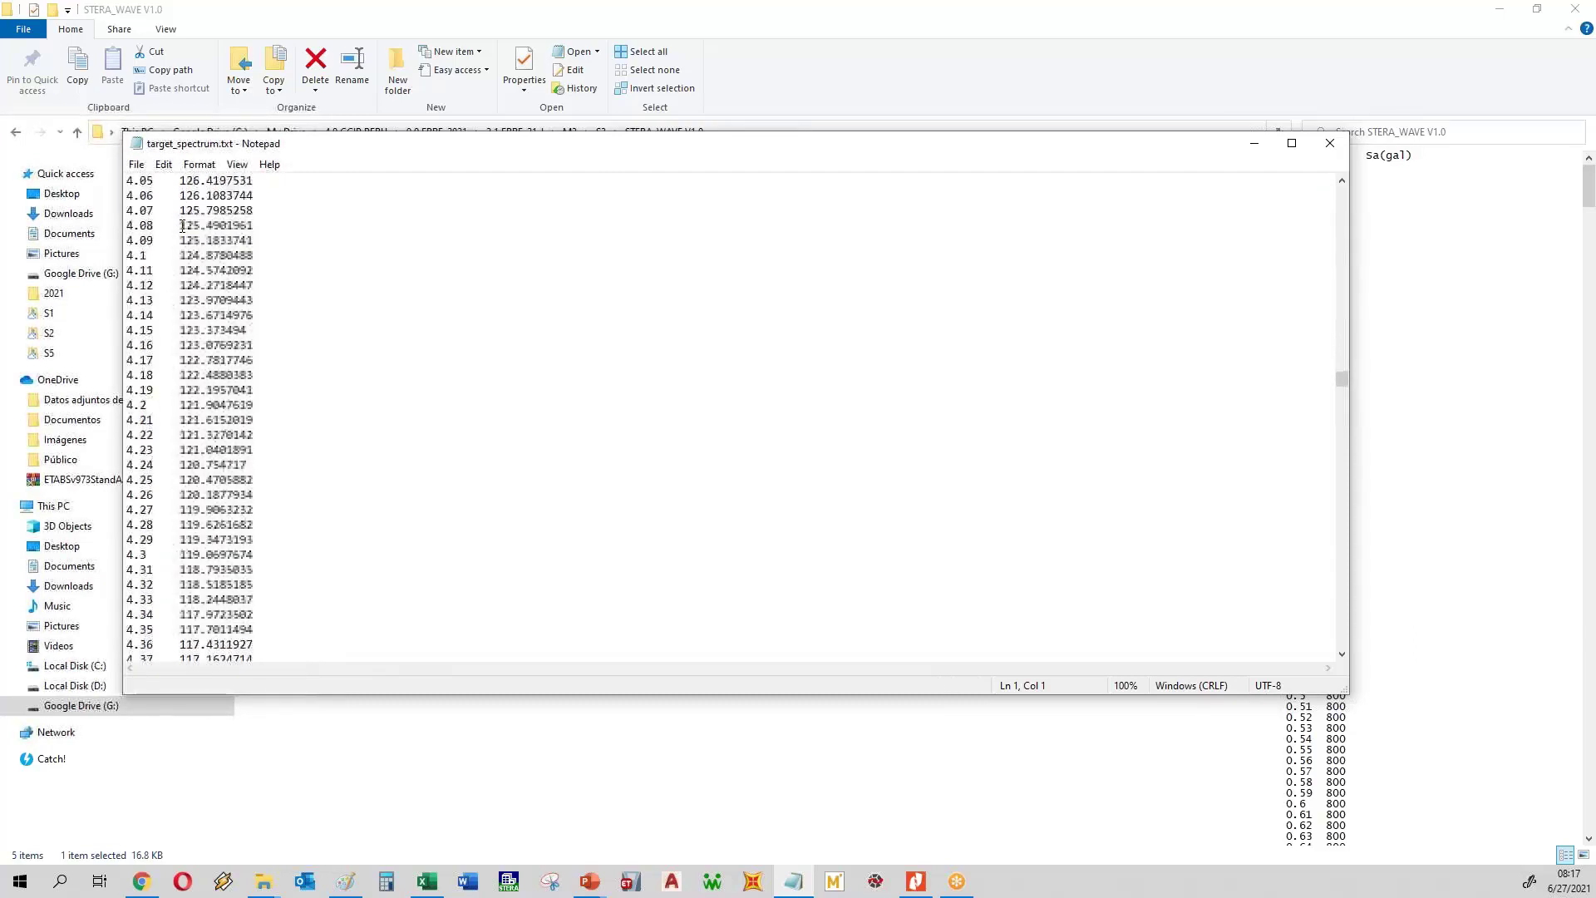
scroll(182, 226, down, 20)
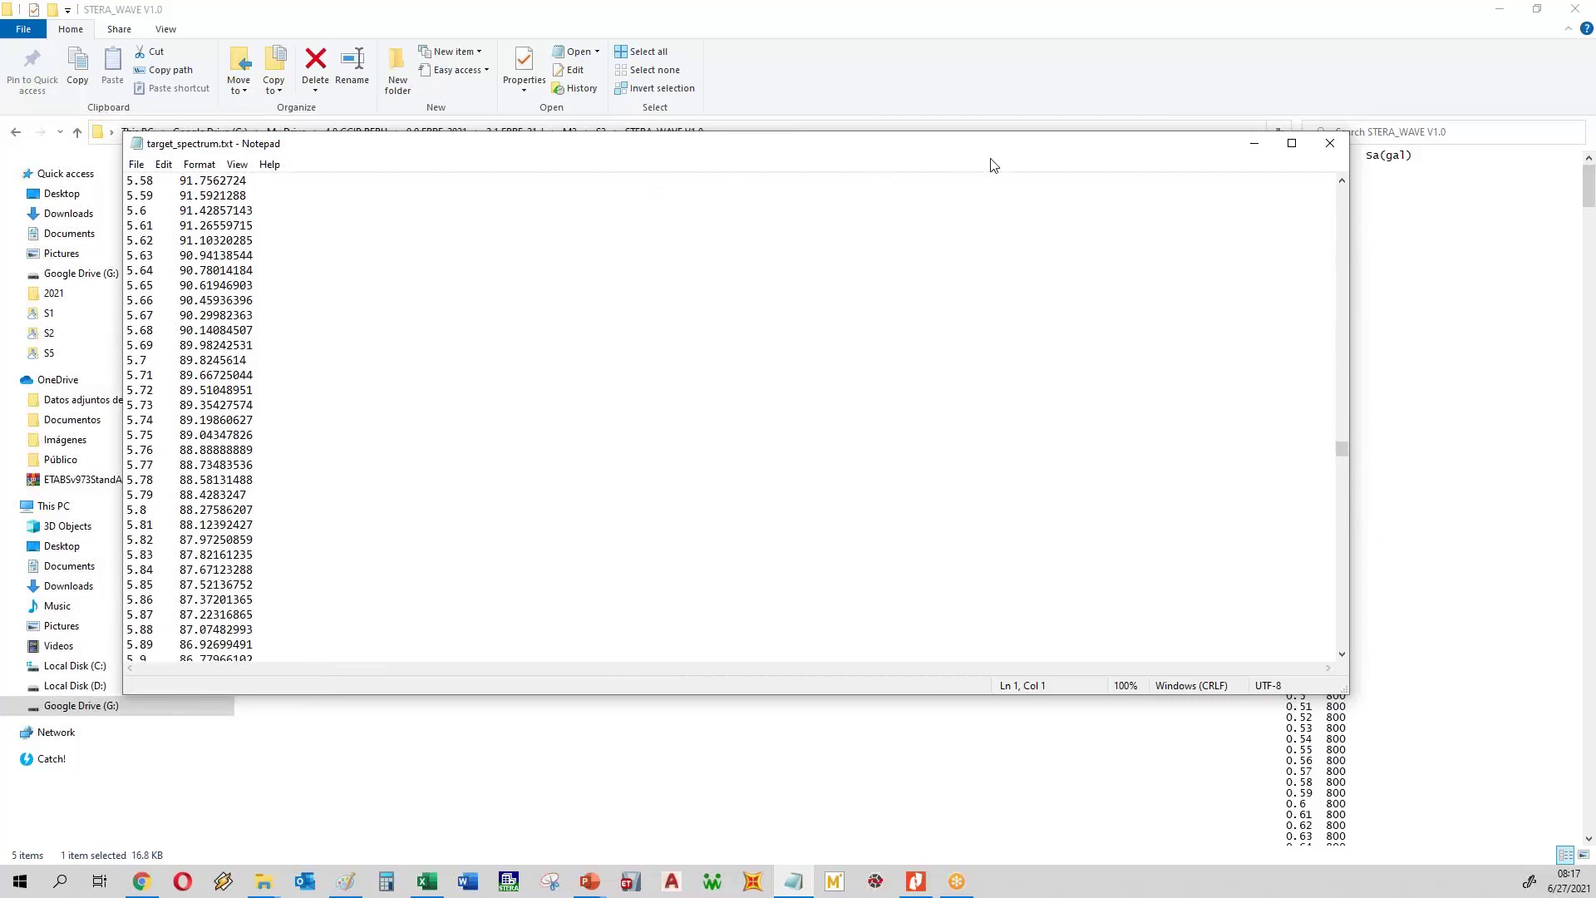
click(1330, 143)
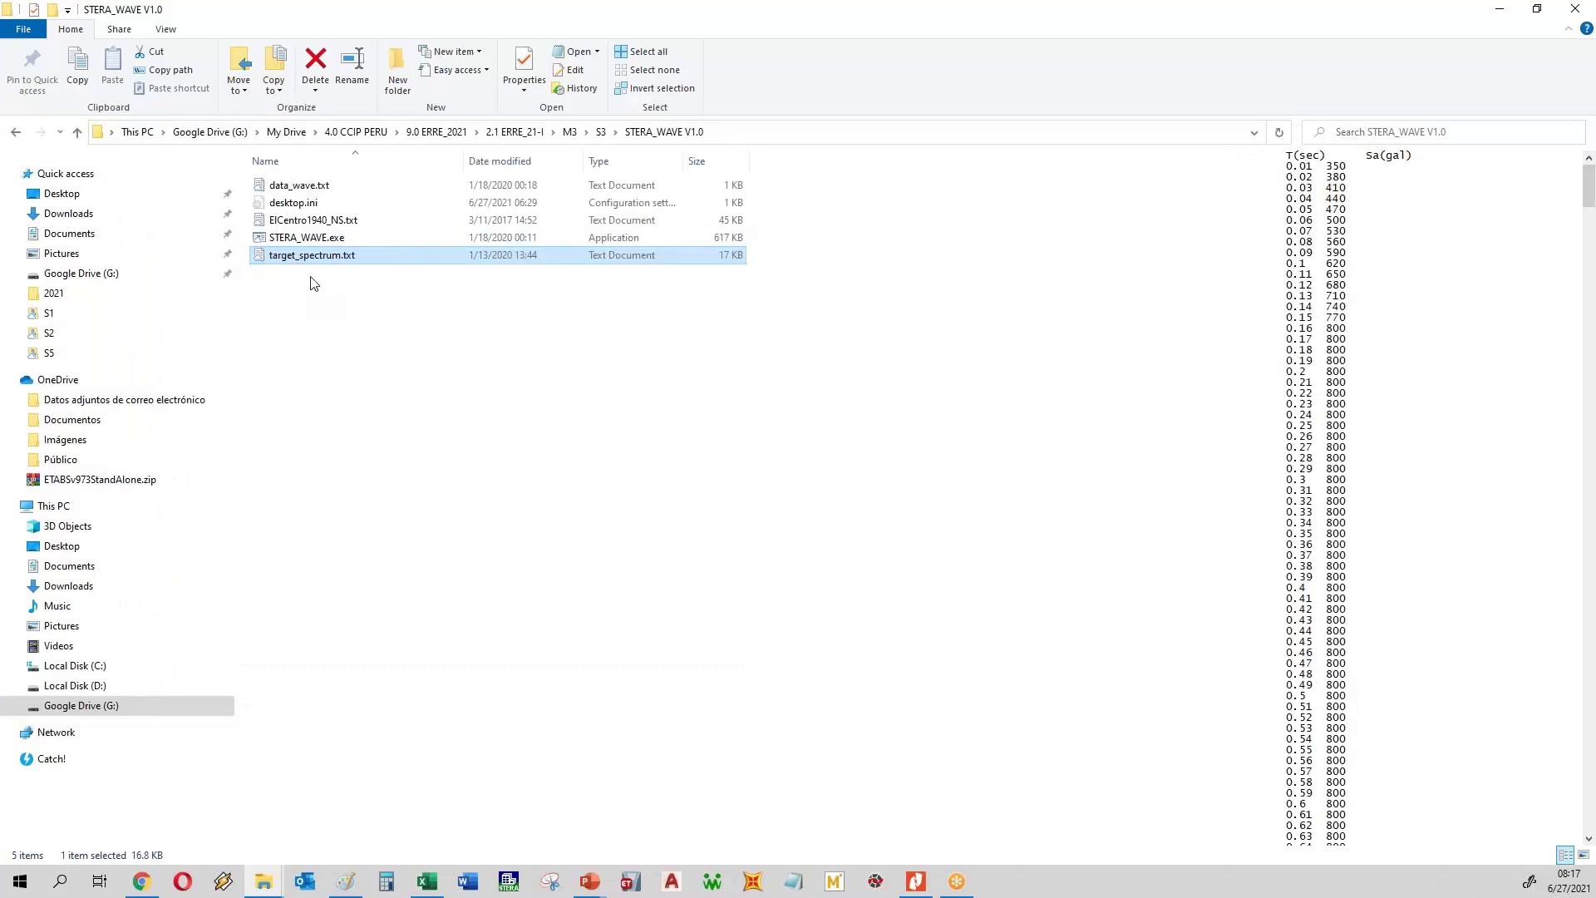
- Open the target_spectrum.txt file from the STERA_WAVE V1.0 folder in Excel
click(427, 882)
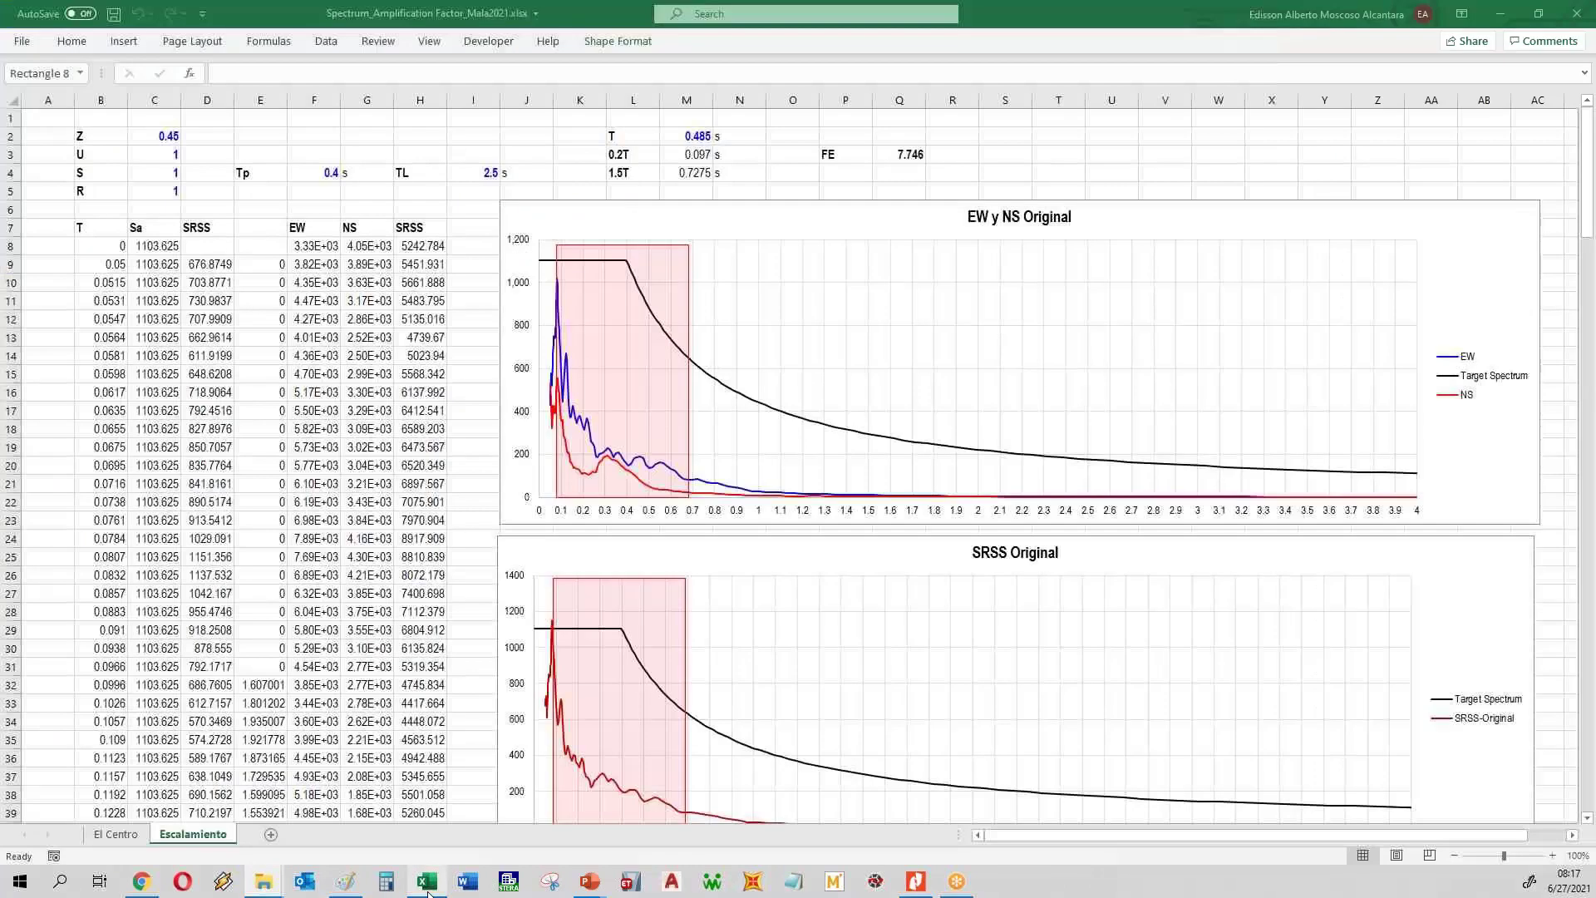
click(426, 885)
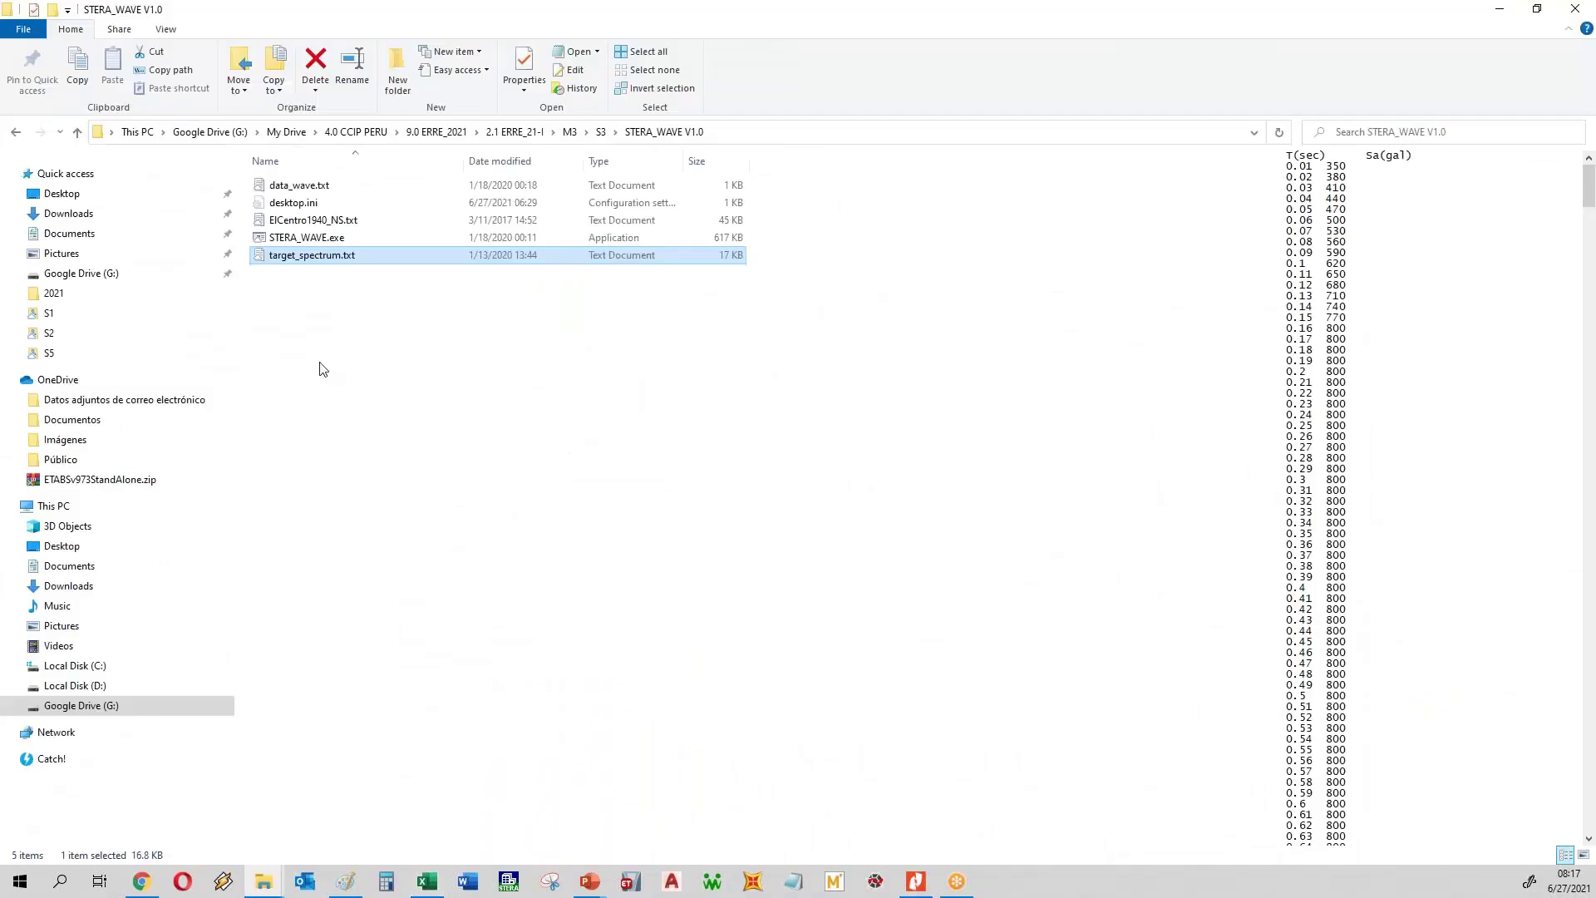
drag(343, 263, 623, 214)
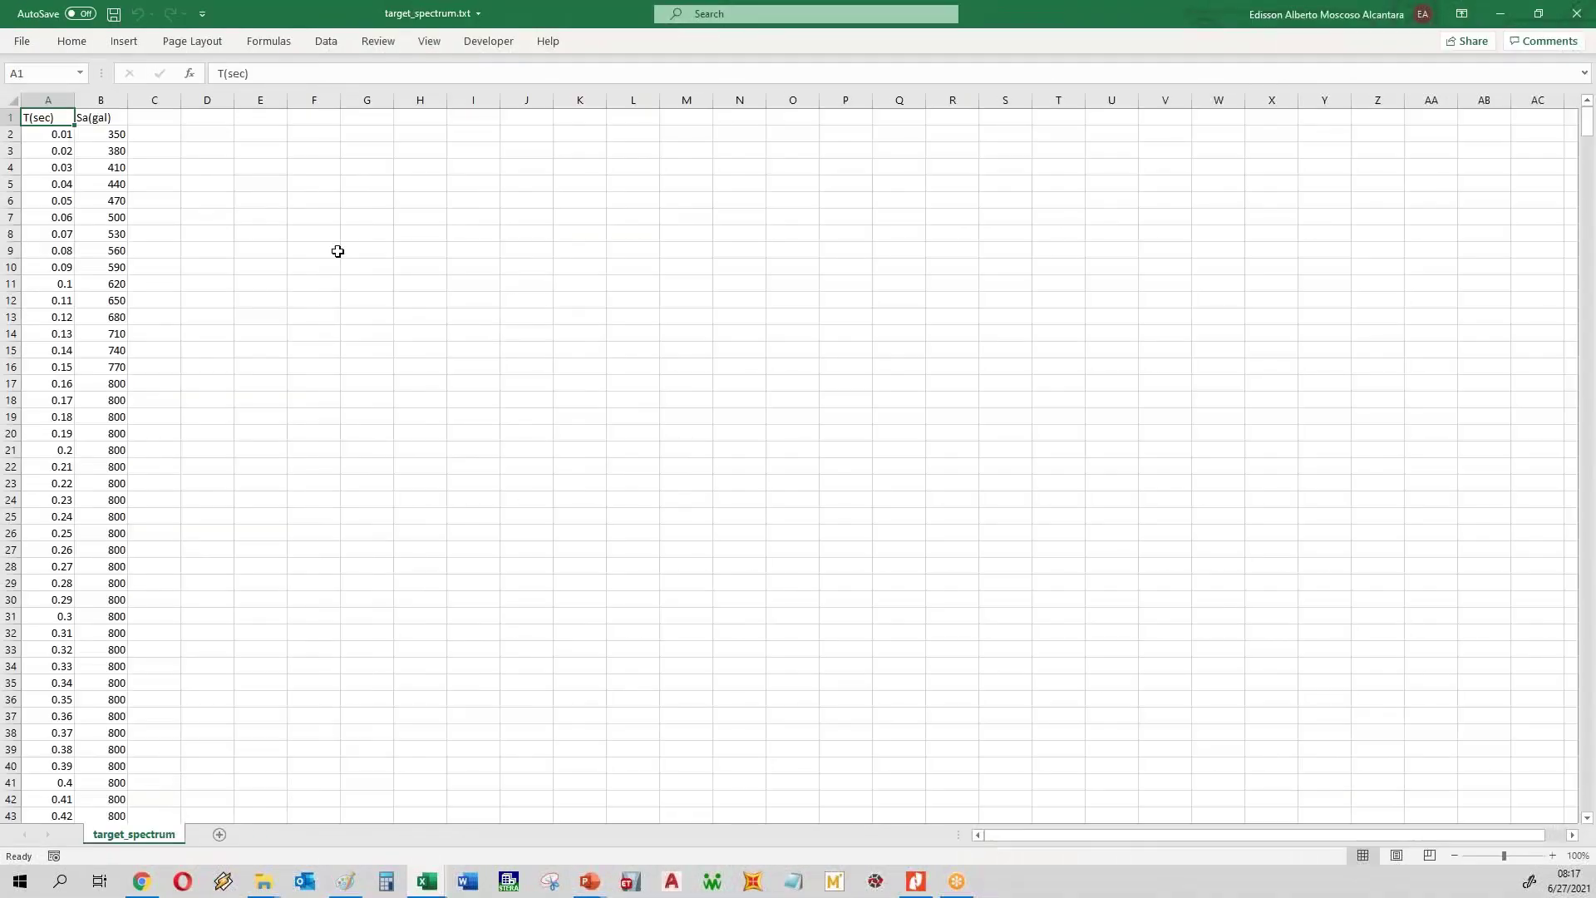
click(367, 183)
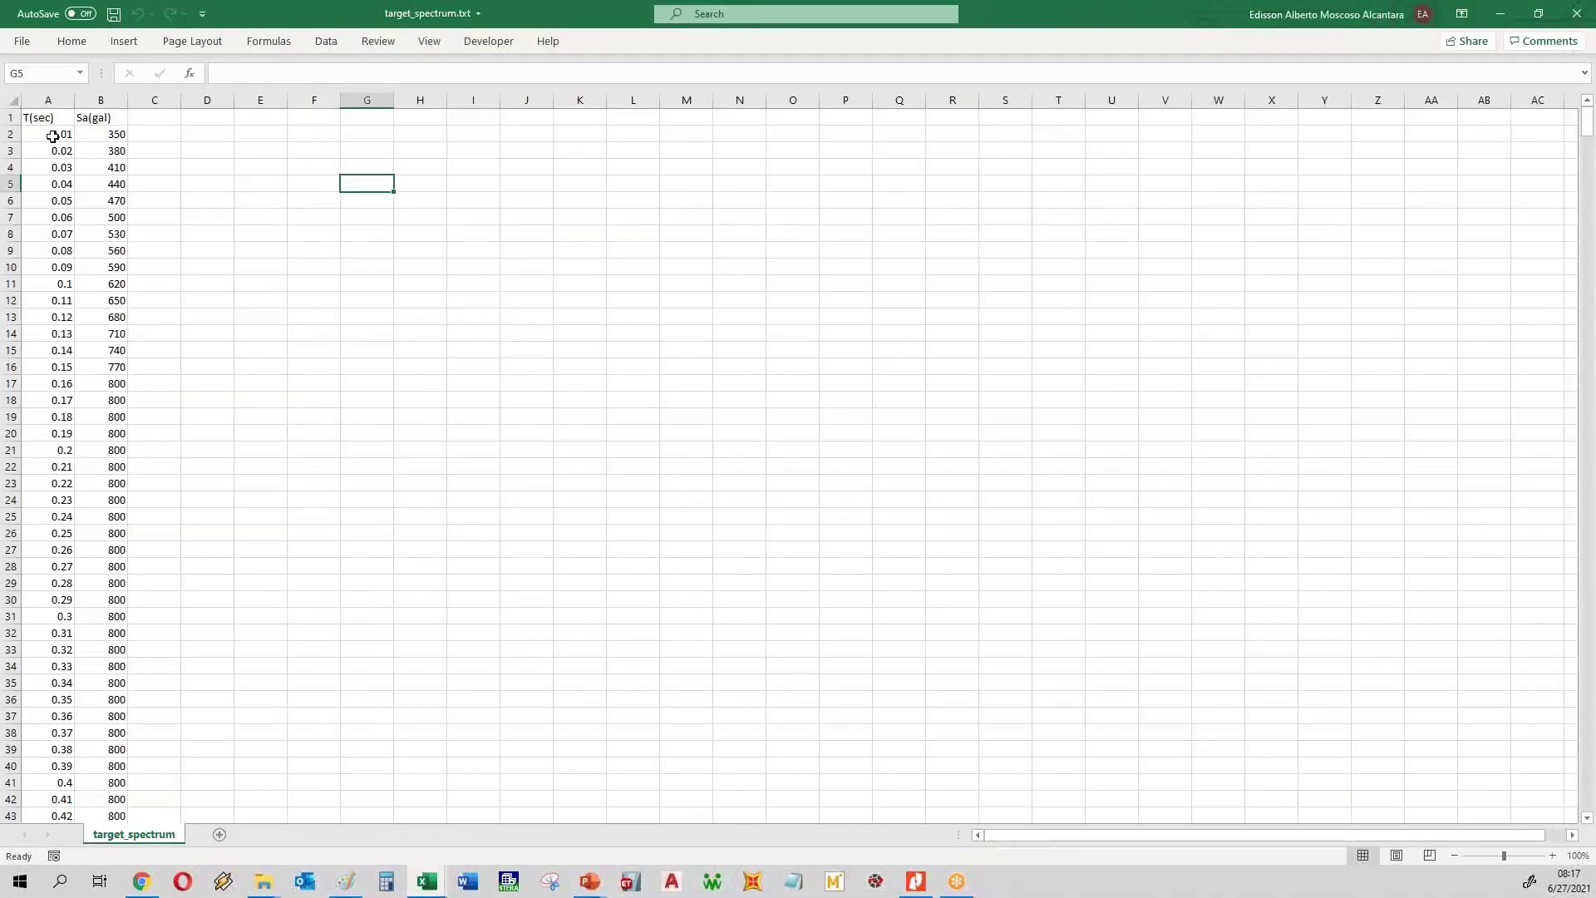
- Plot all T(sec) and Sa(gal) values from row 2 down as a scatter chart with straight lines and no markers
drag(51, 135, 107, 132)
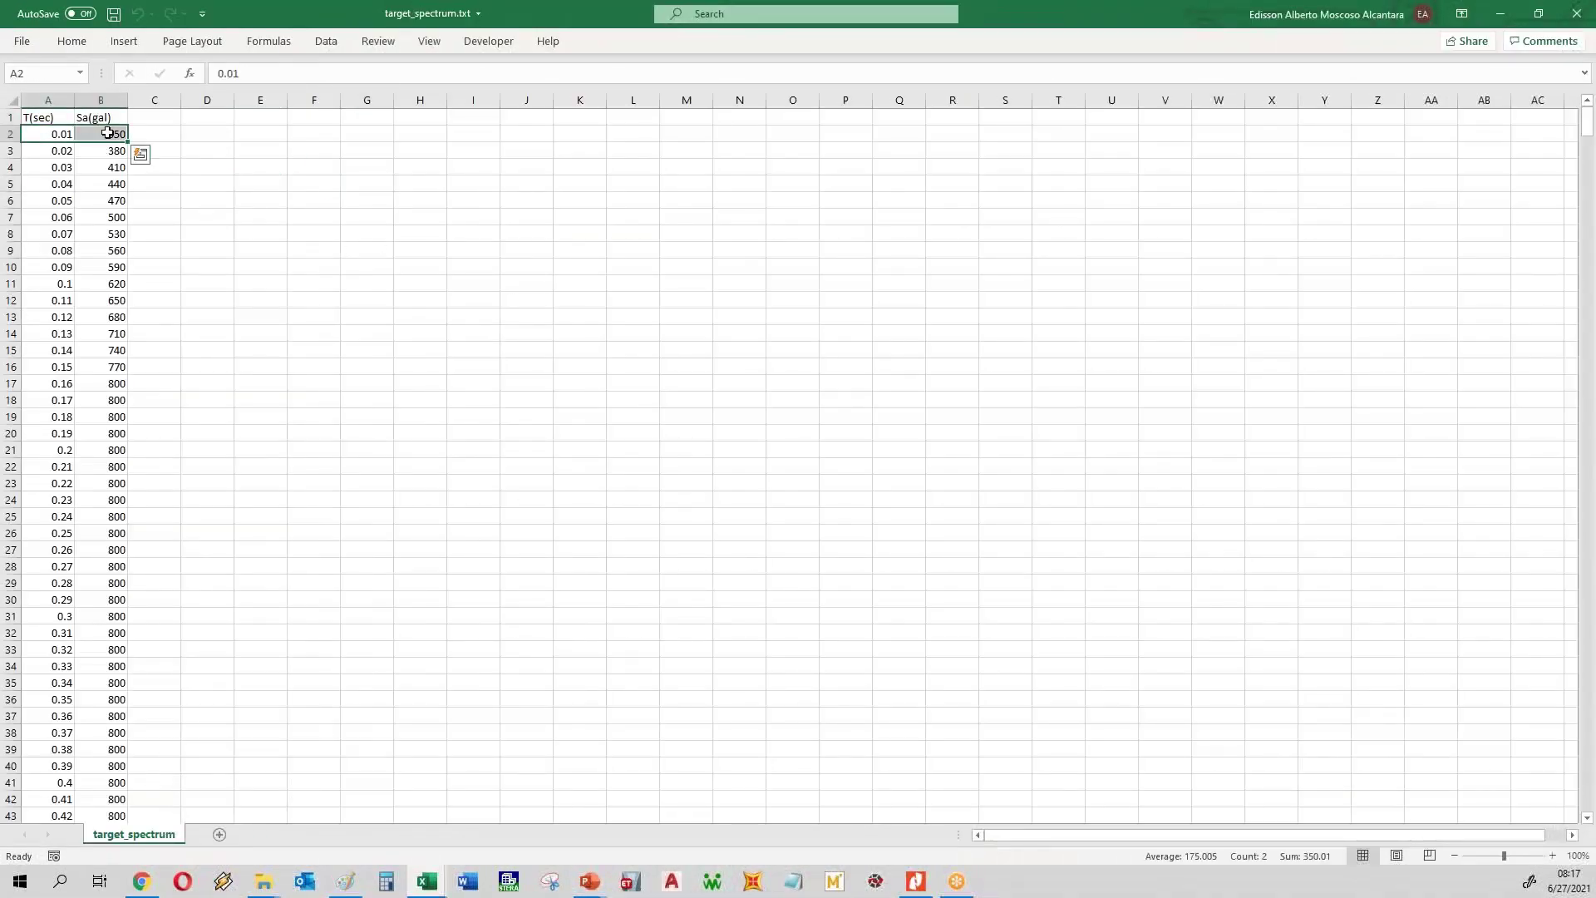
key(ctrl+shift+Down)
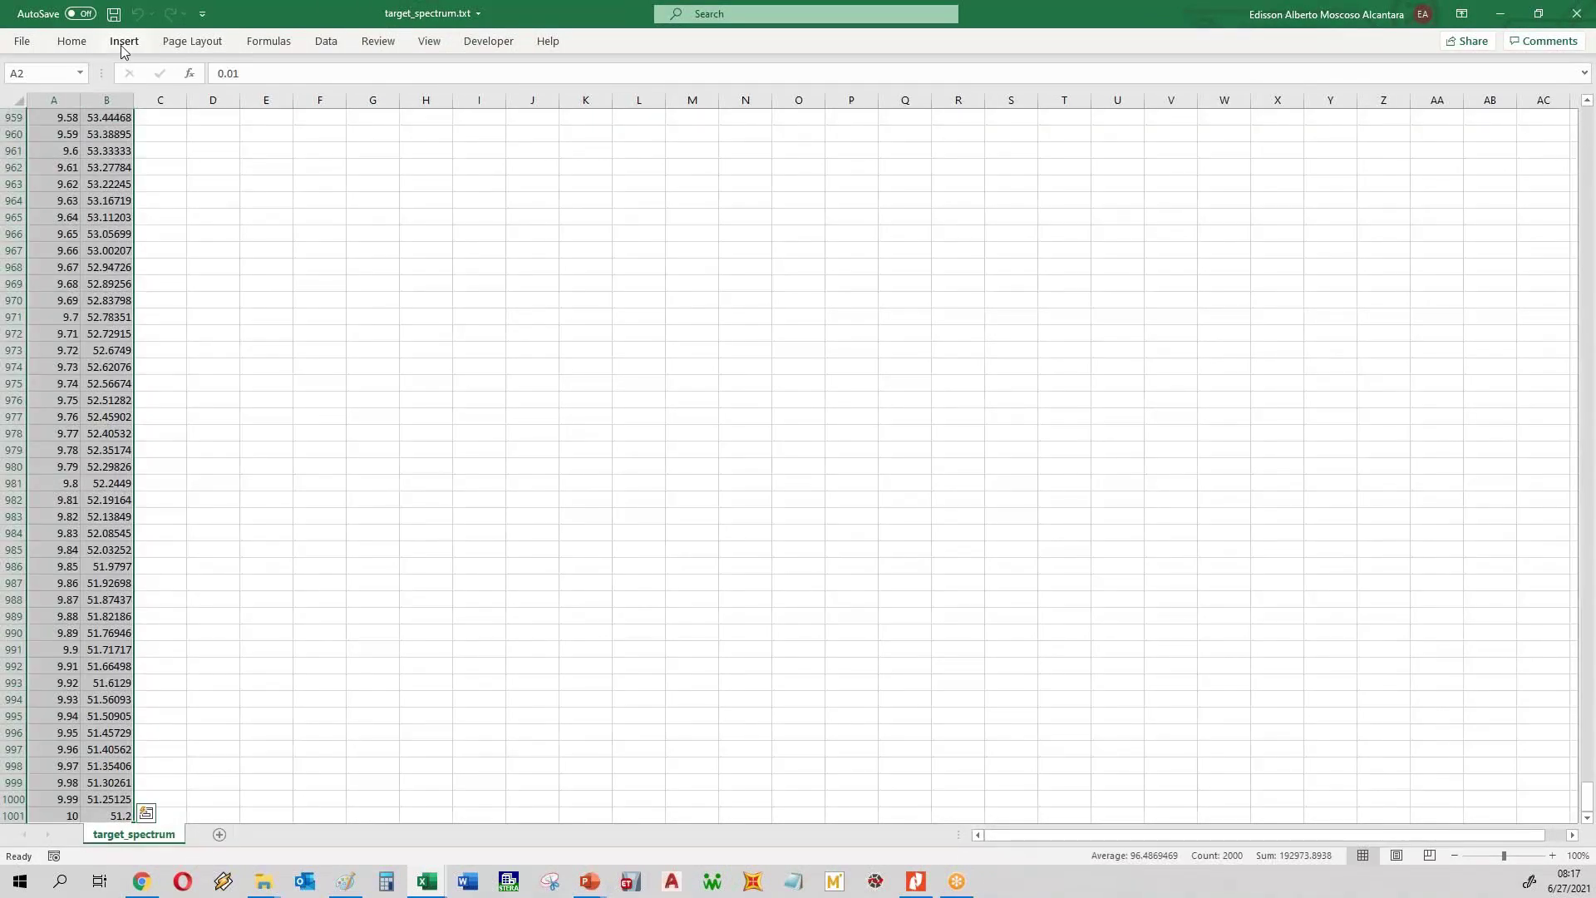
click(121, 43)
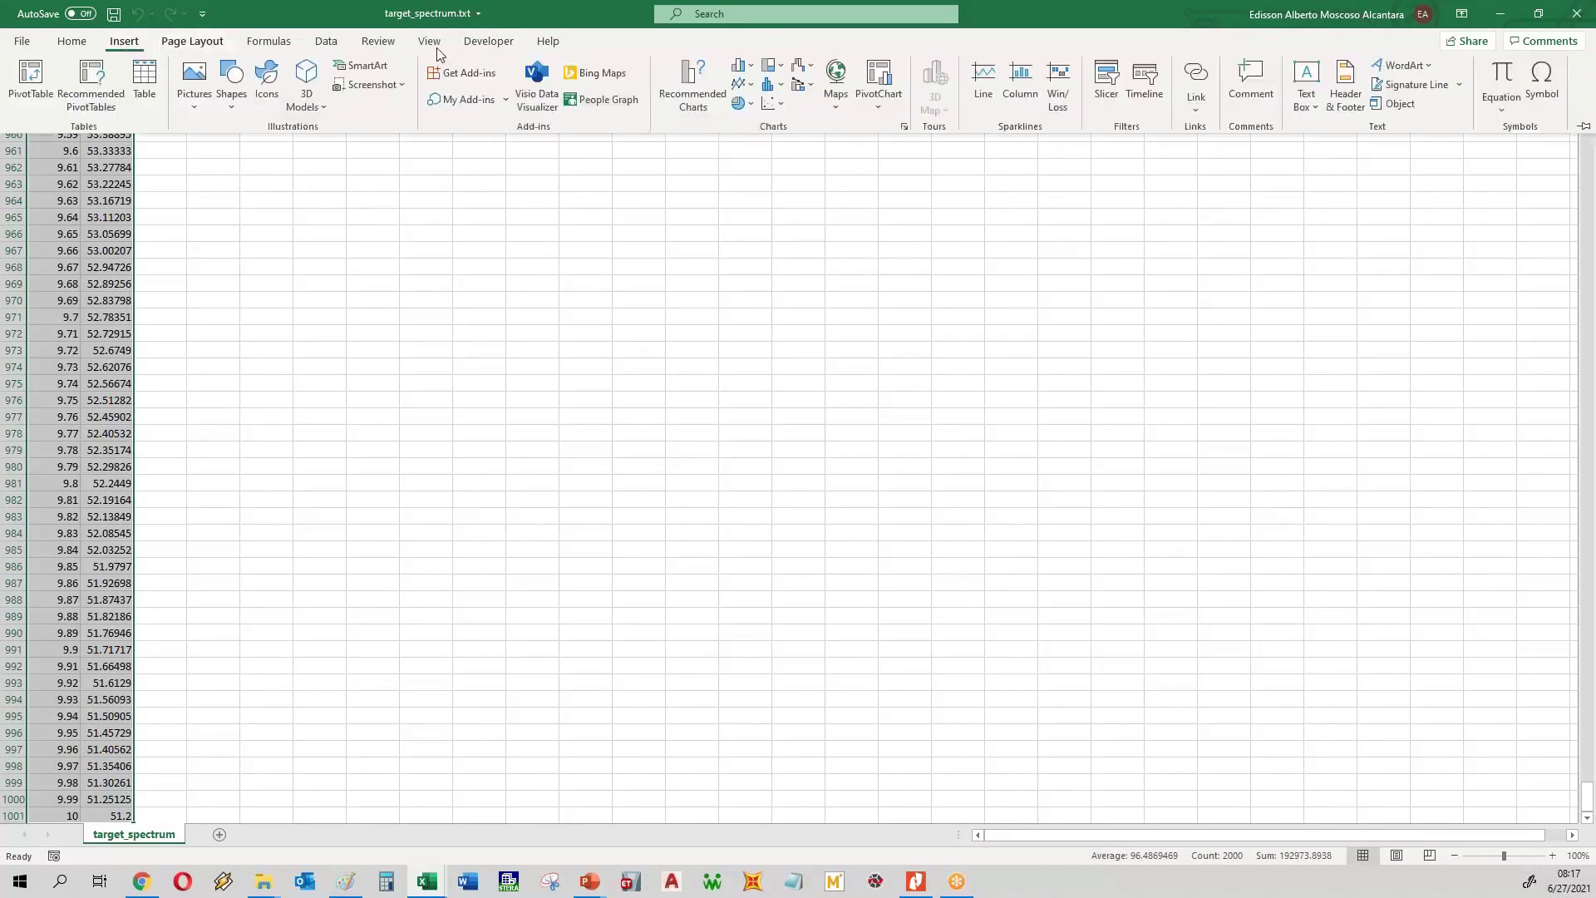
click(771, 103)
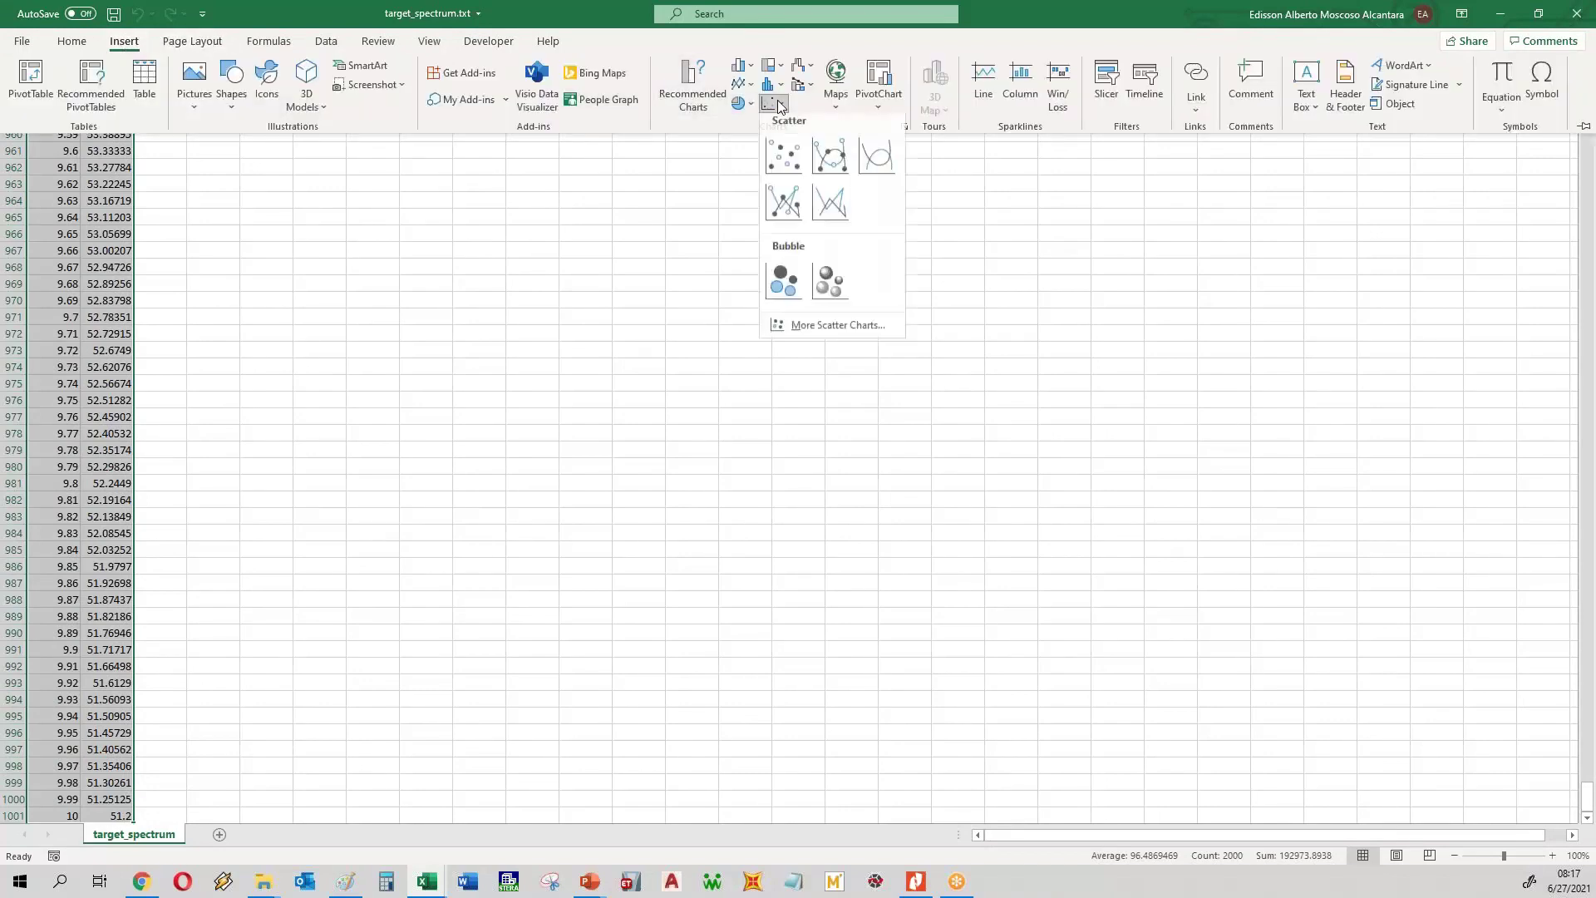
click(846, 207)
- Enlarge the spectrum chart and place it beside the data, spanning about columns E to AA and rows 963 to 991
drag(669, 374, 382, 169)
drag(715, 391, 1503, 625)
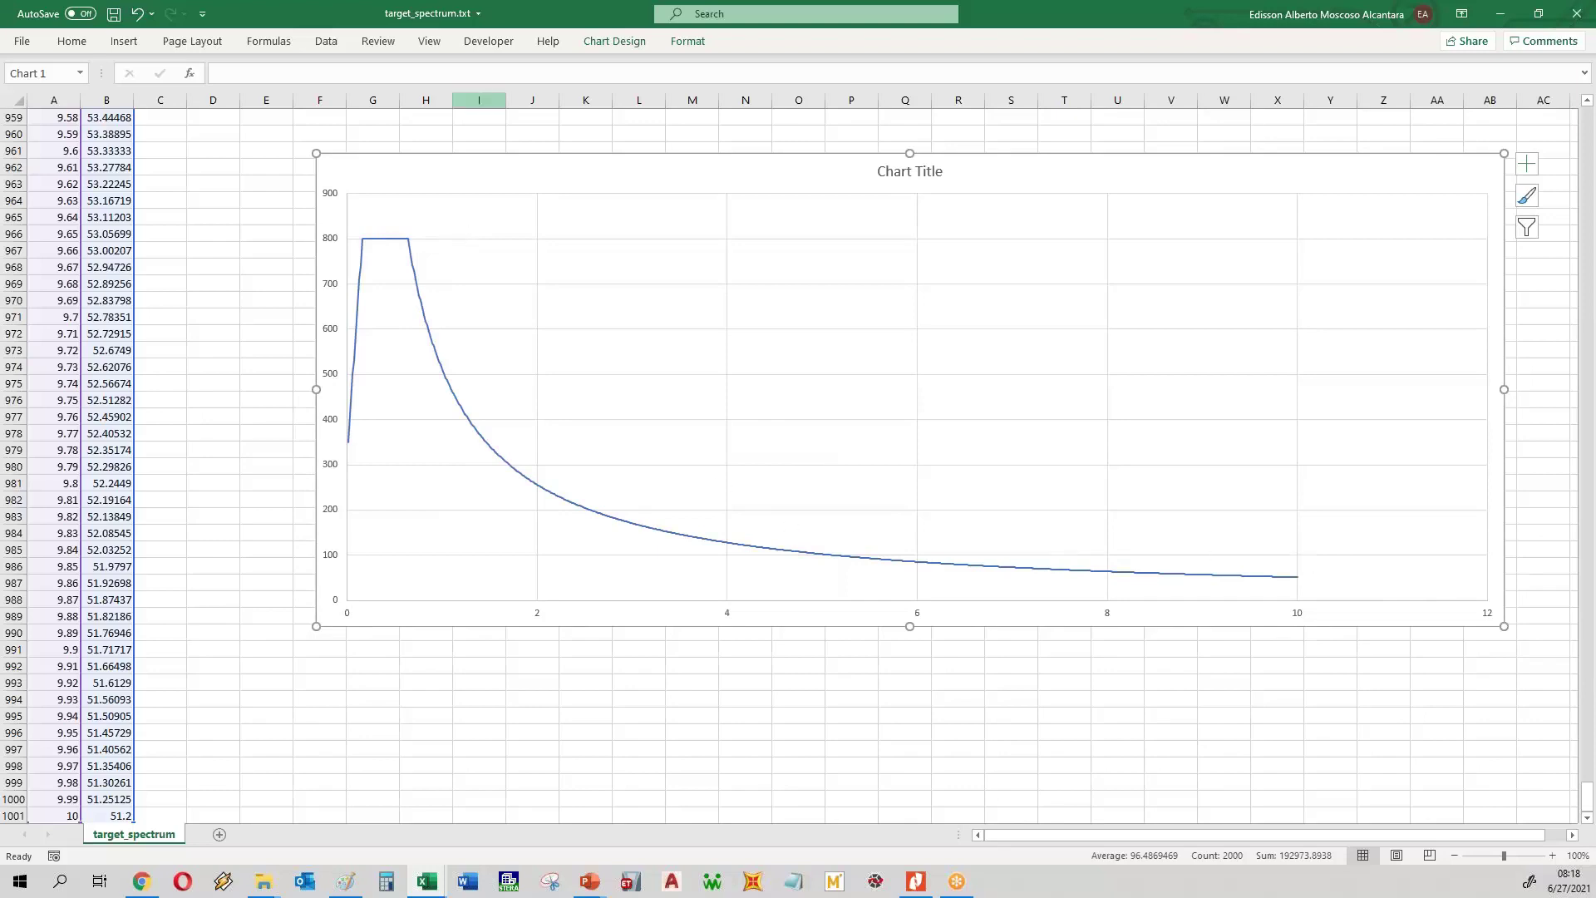
drag(507, 191, 456, 208)
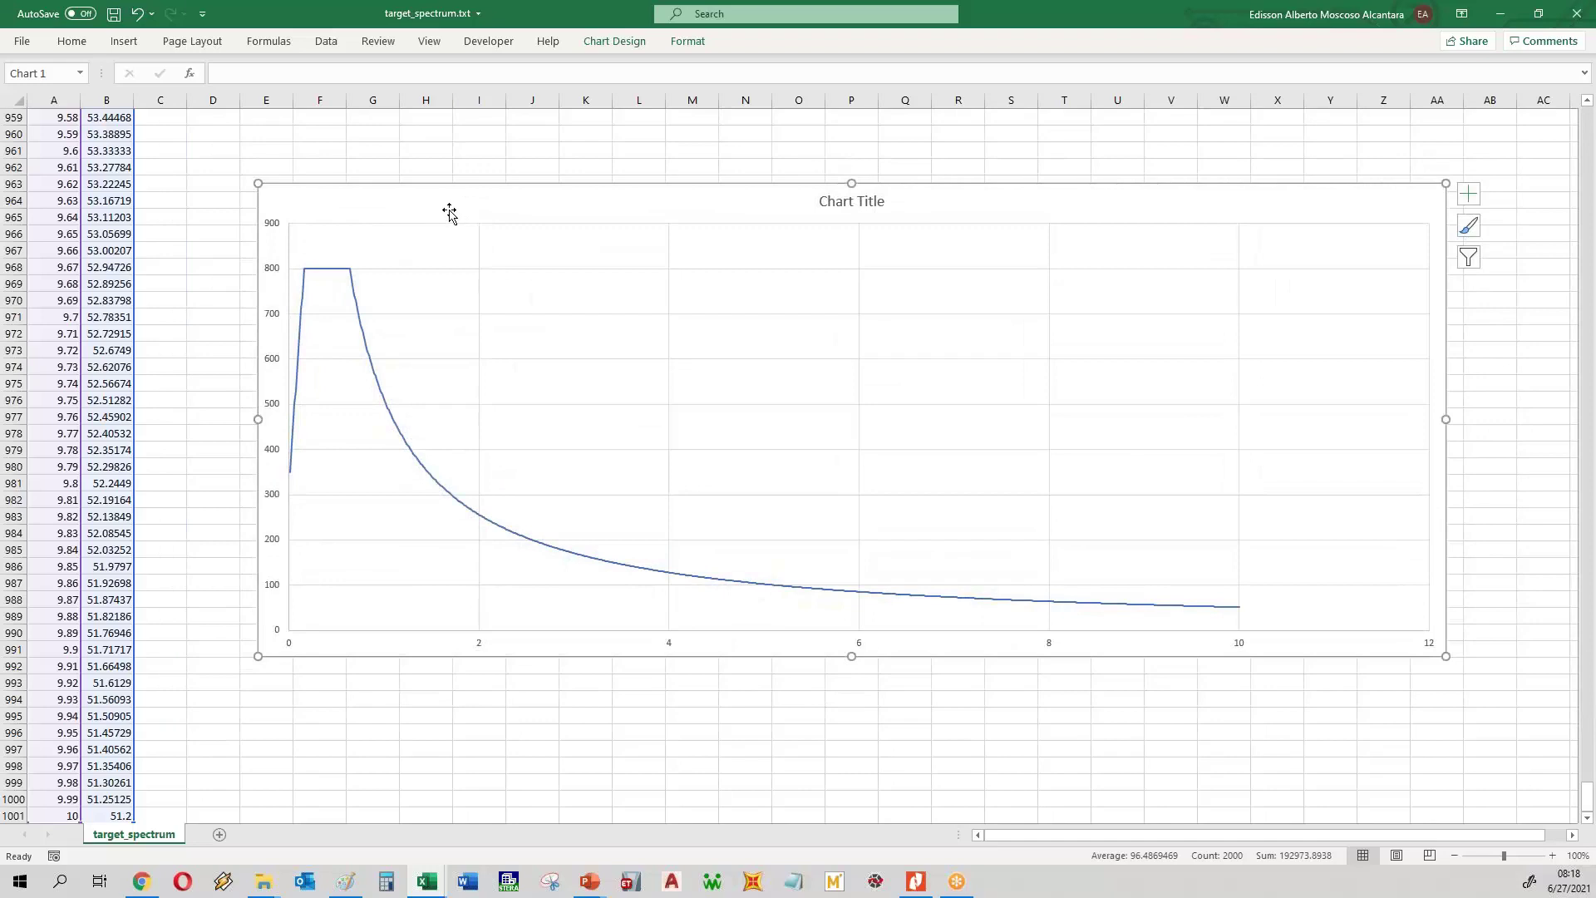
- Save the file in the STERA_WAVE V1.0 folder as an Excel Workbook named target_spectrum.xlsx
click(28, 37)
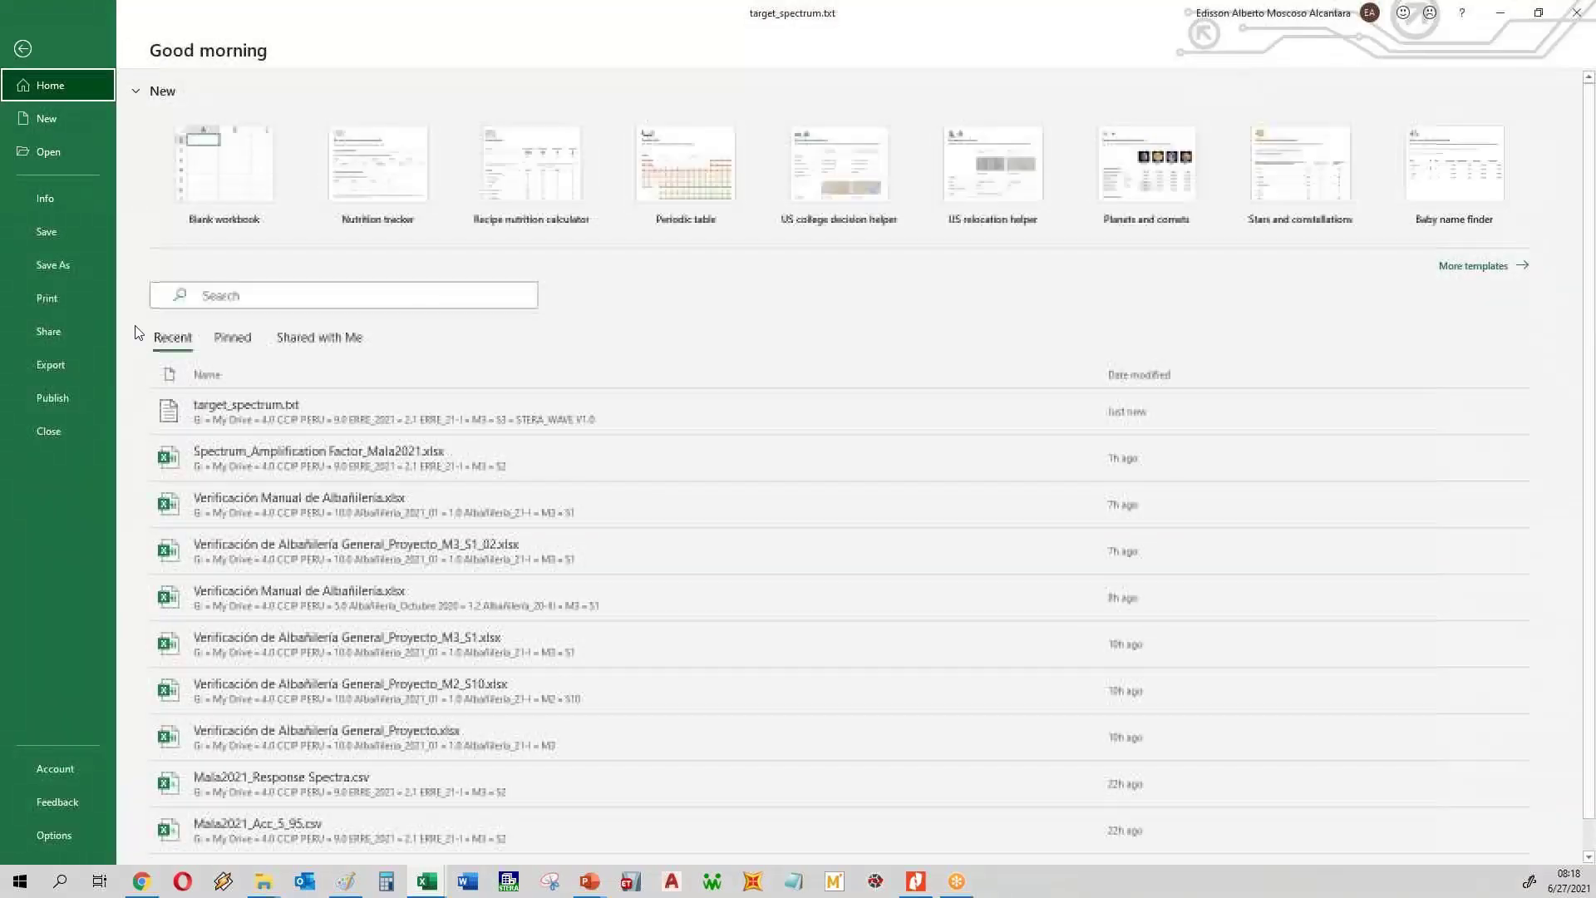
click(88, 266)
click(166, 383)
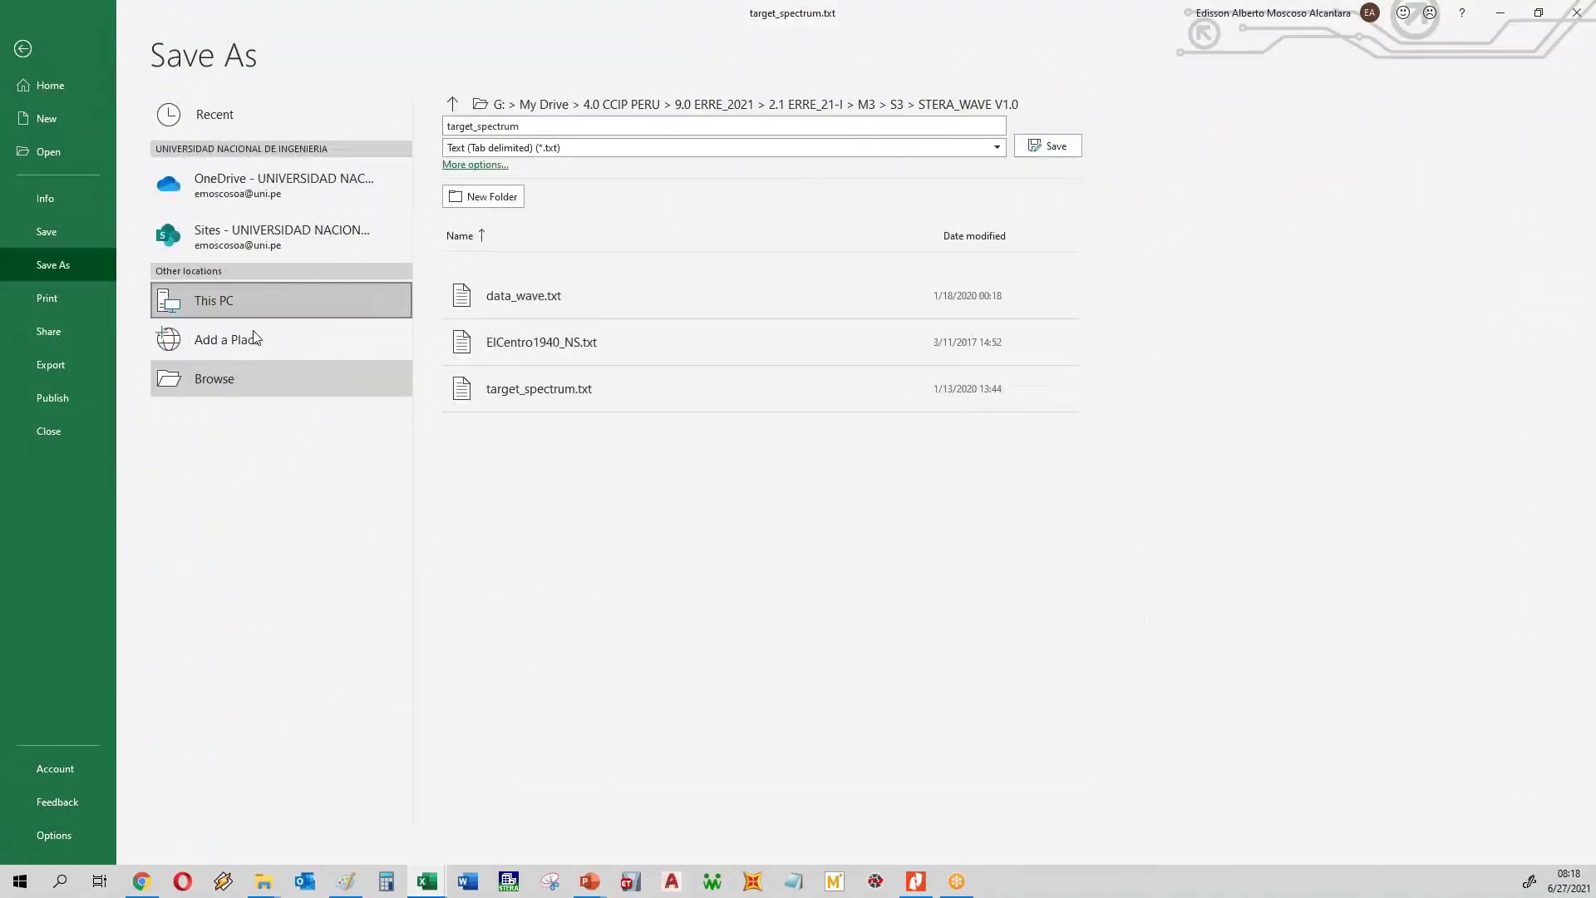
click(200, 667)
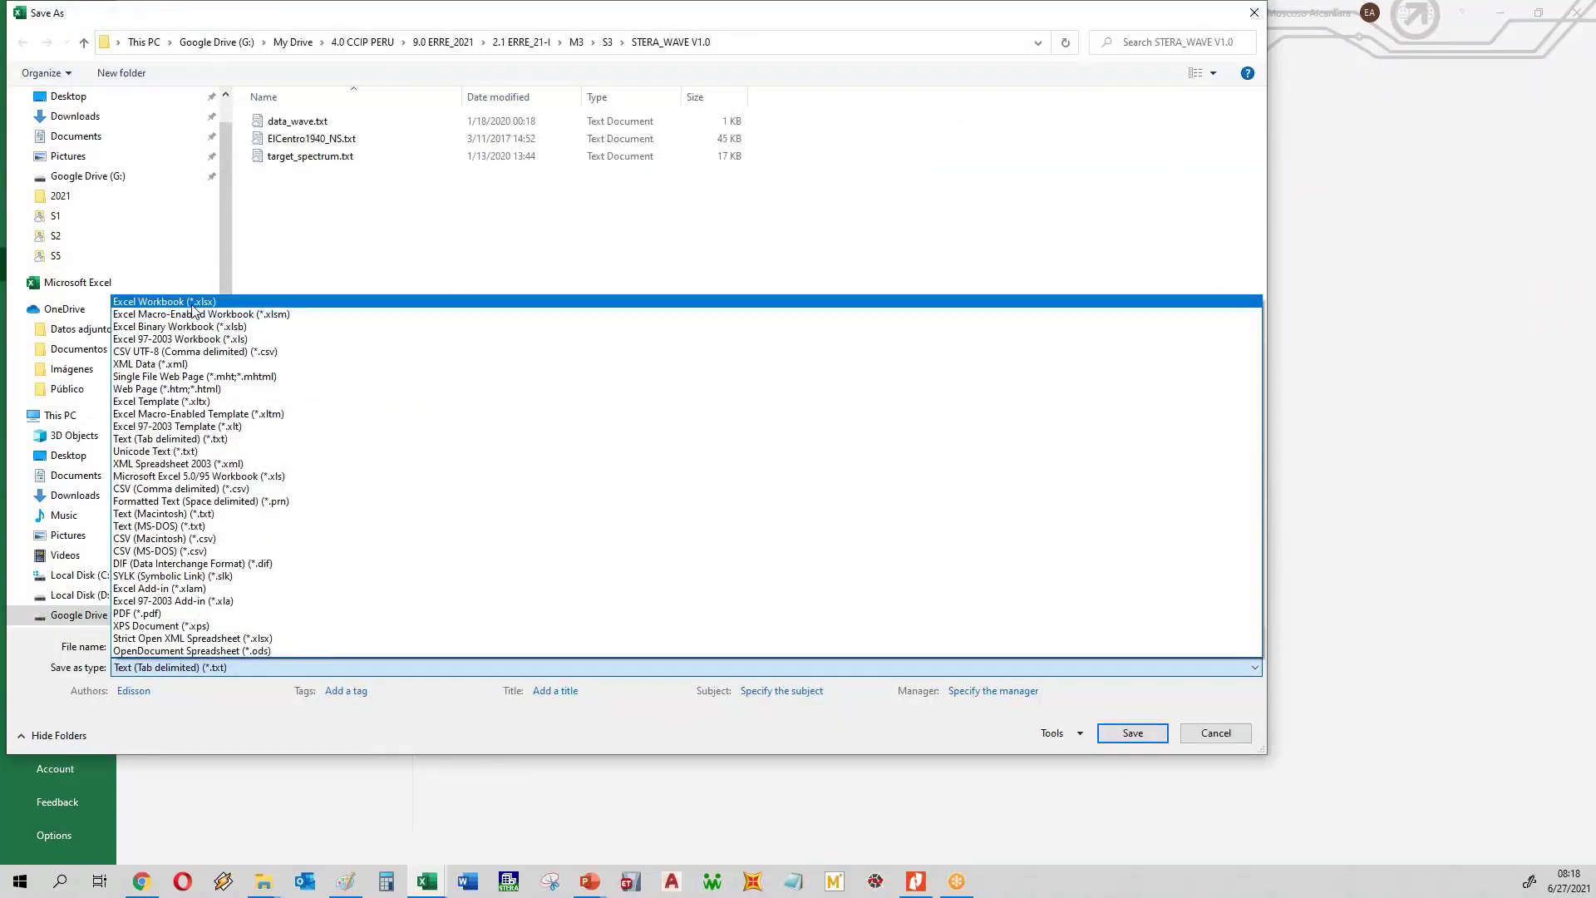
click(193, 304)
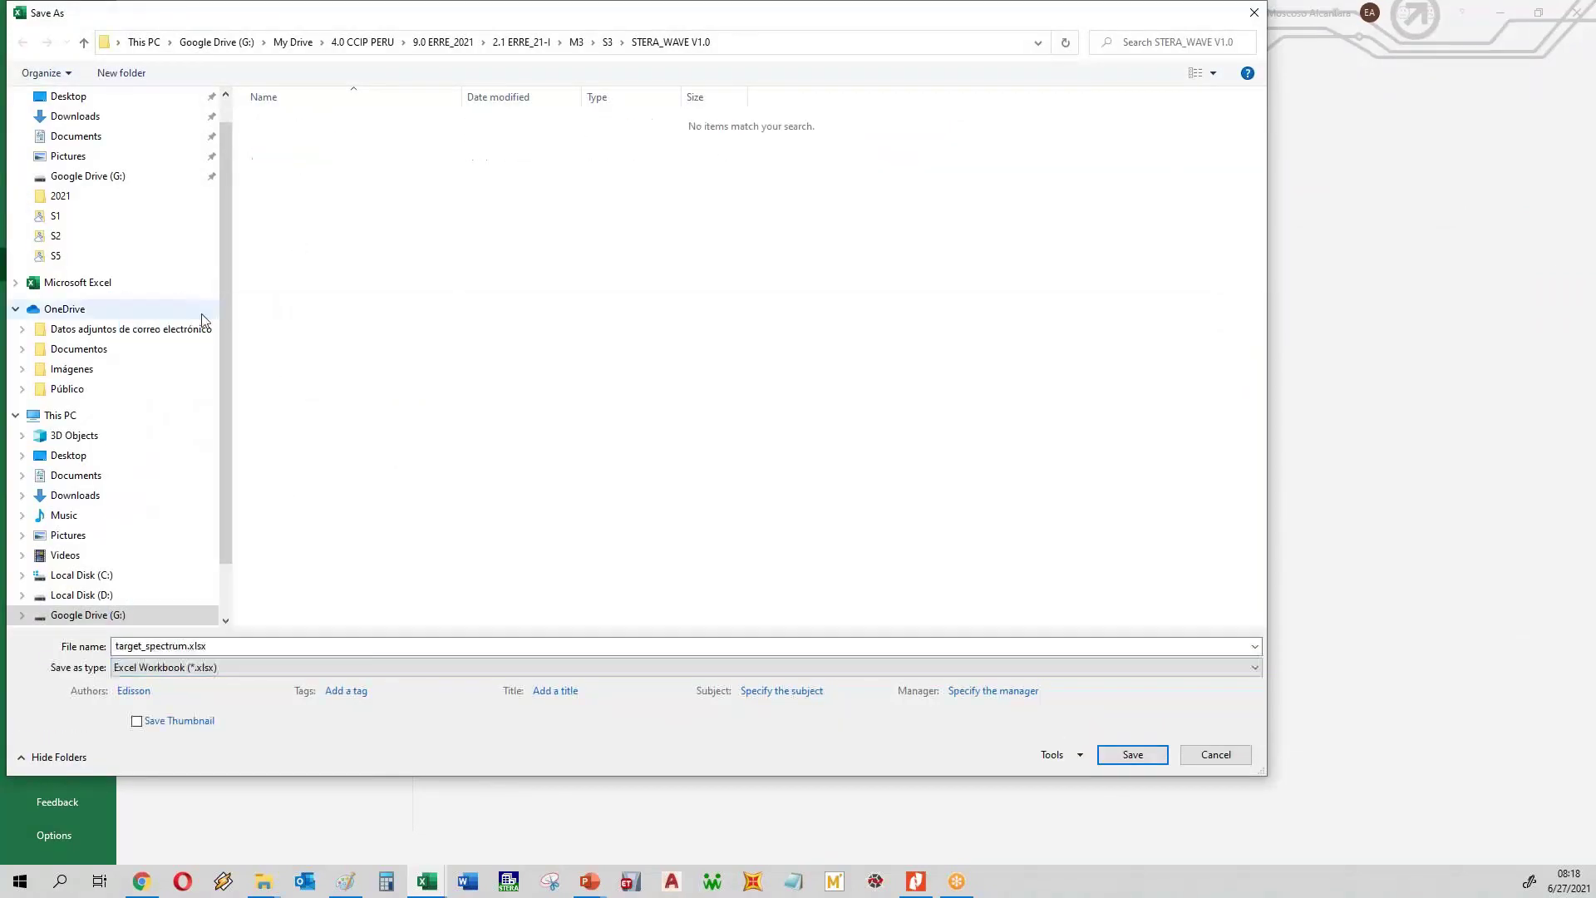
click(1114, 752)
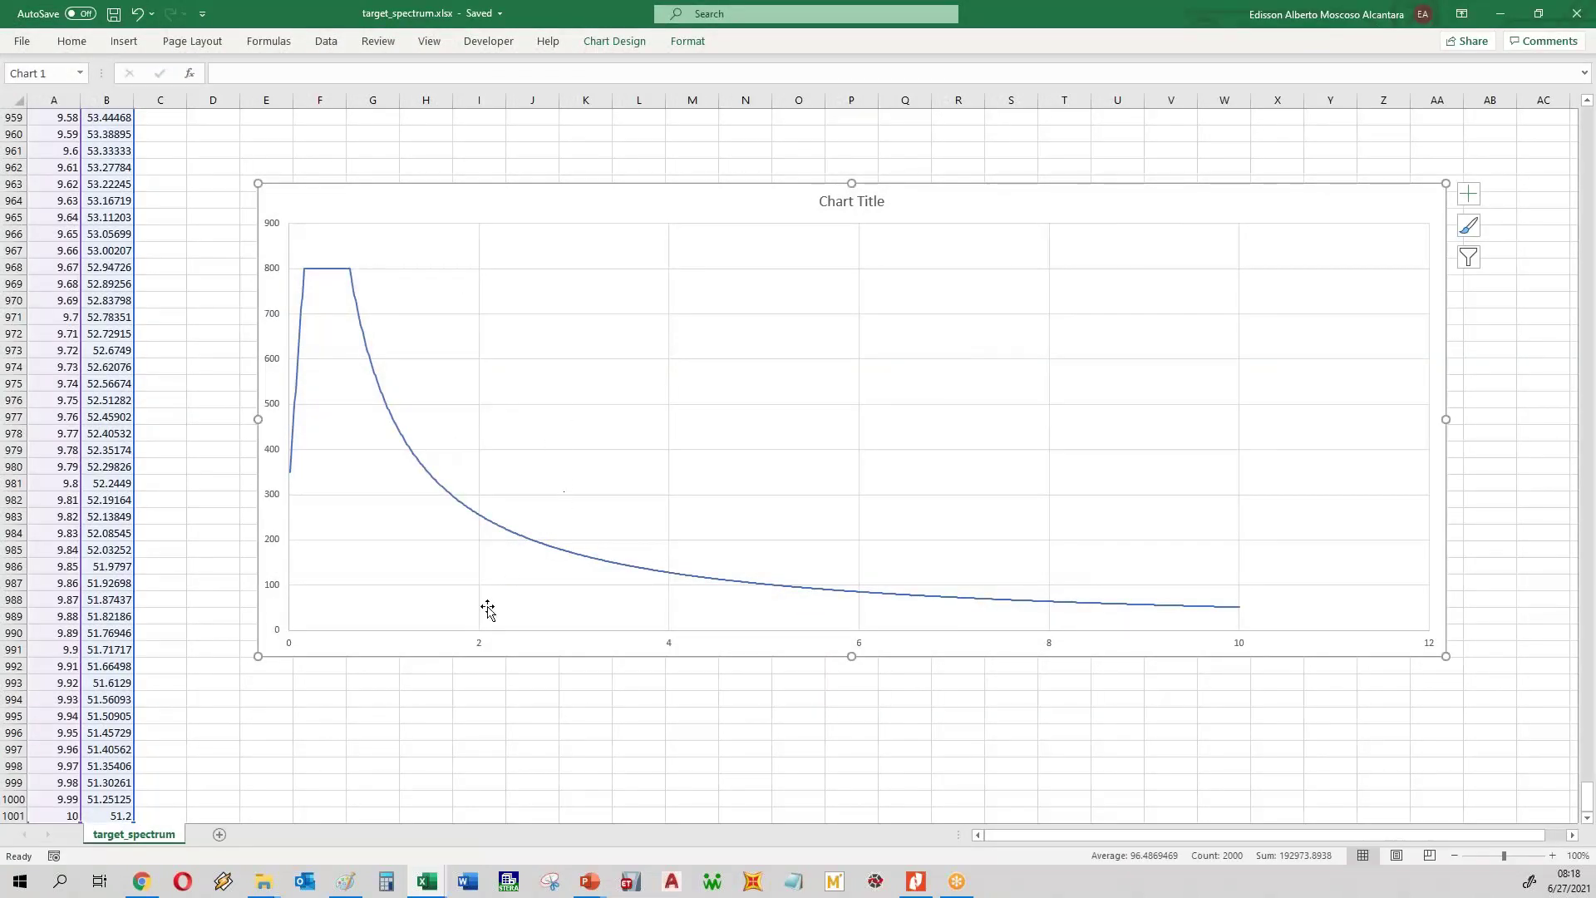
- Set the horizontal axis of the spectrum chart to a major unit of 0.5 and a minor unit of 0.1
click(480, 646)
right_click(479, 647)
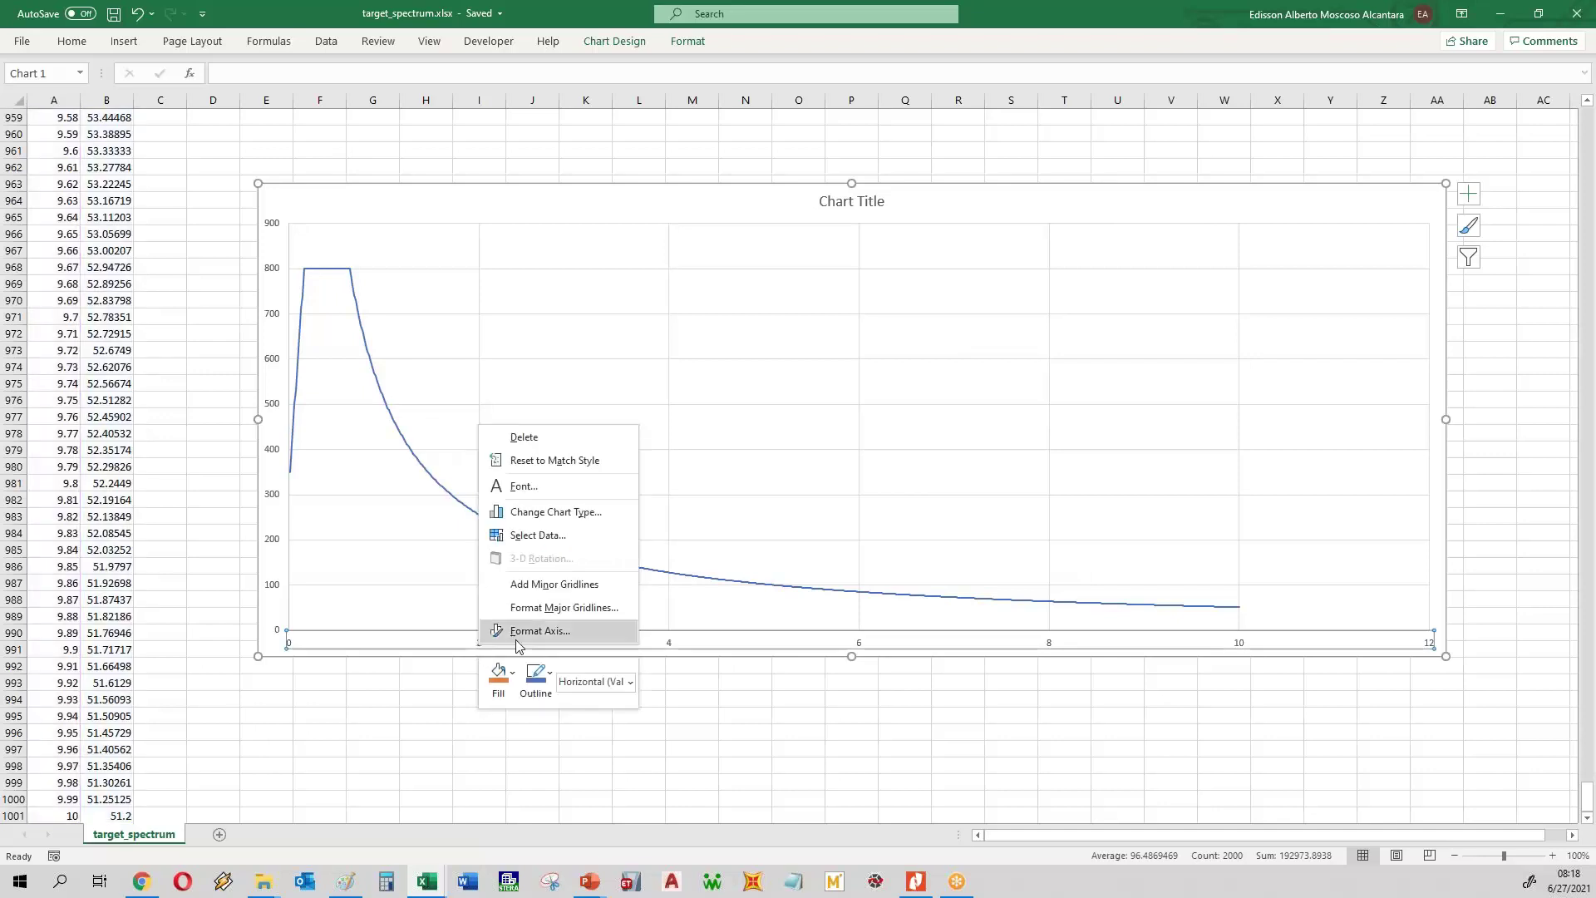
click(516, 638)
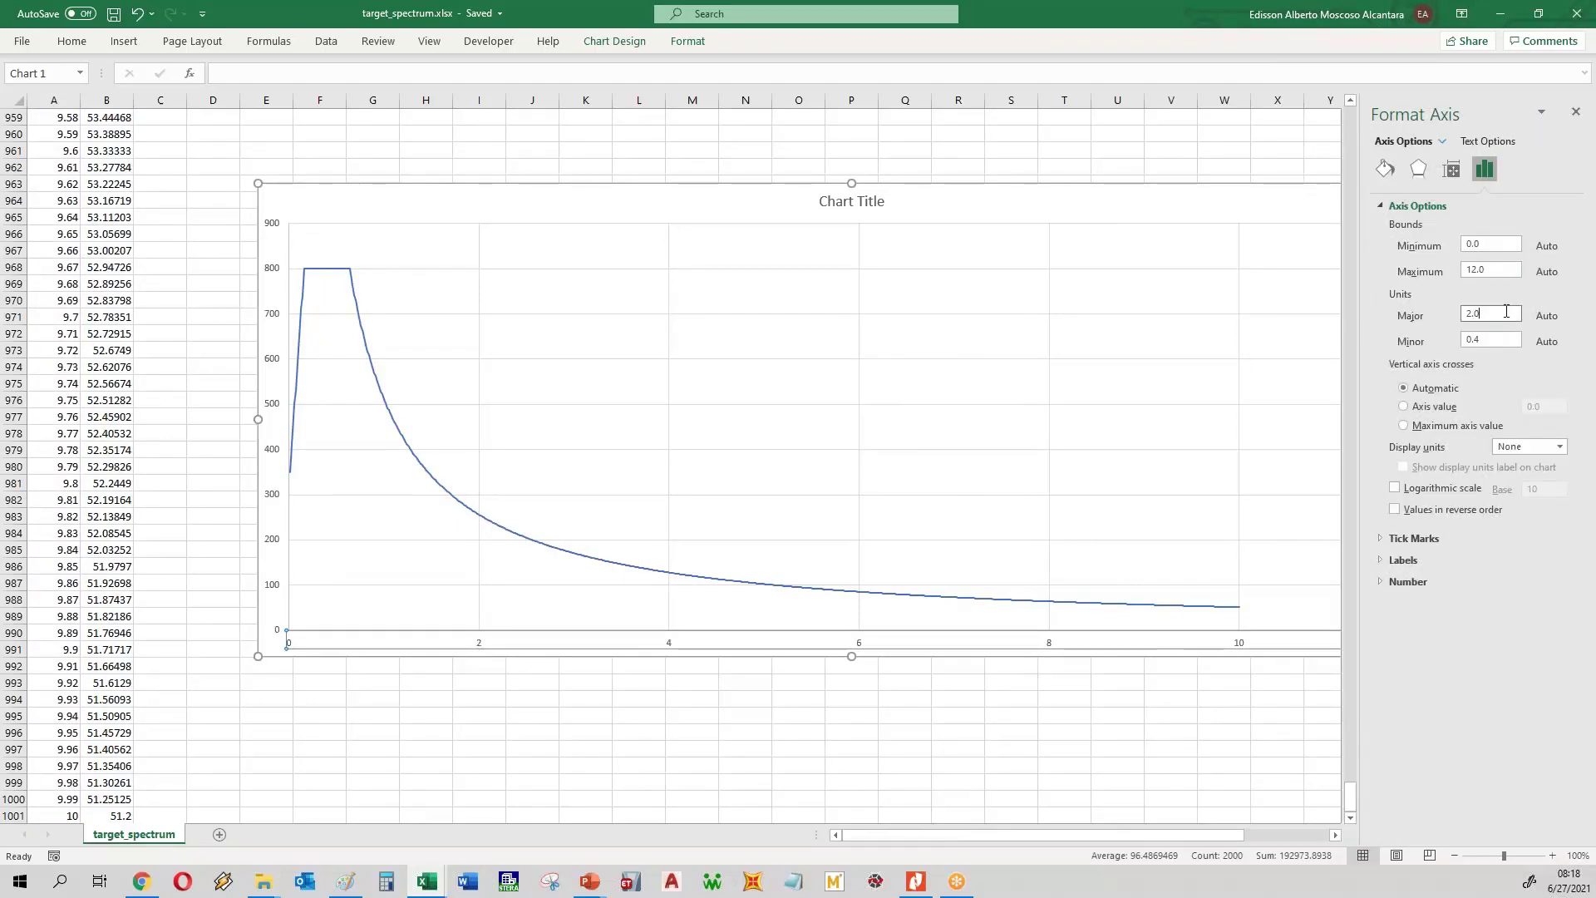
text(0.5)
double_click(1489, 340)
text(0.1)
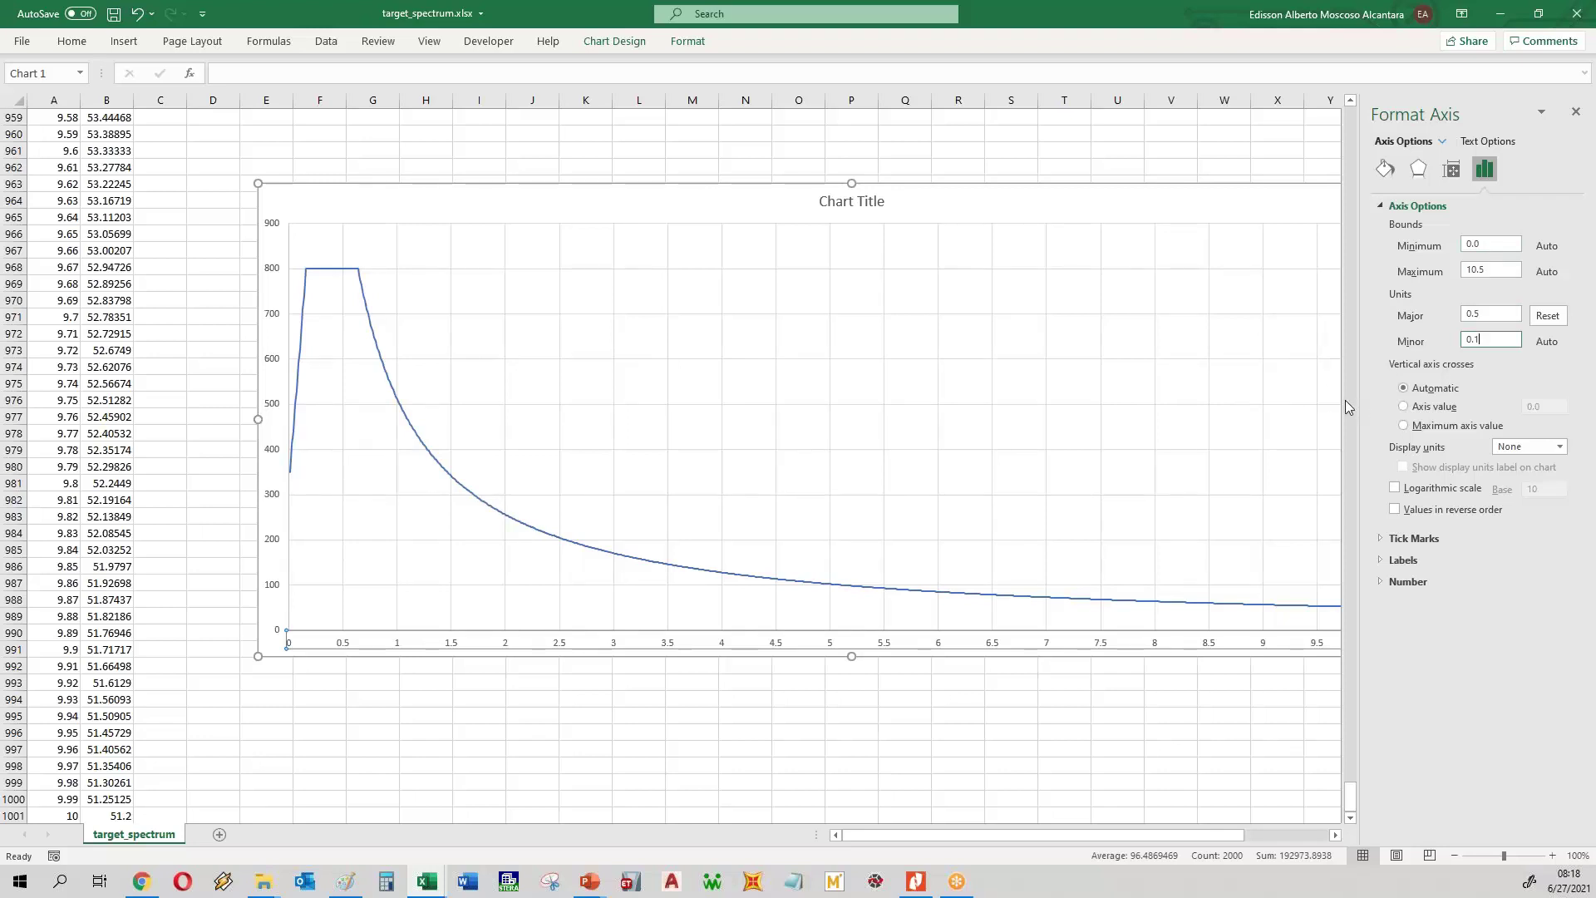
- Set the major unit of the spectrum chart's vertical axis to 50
click(284, 505)
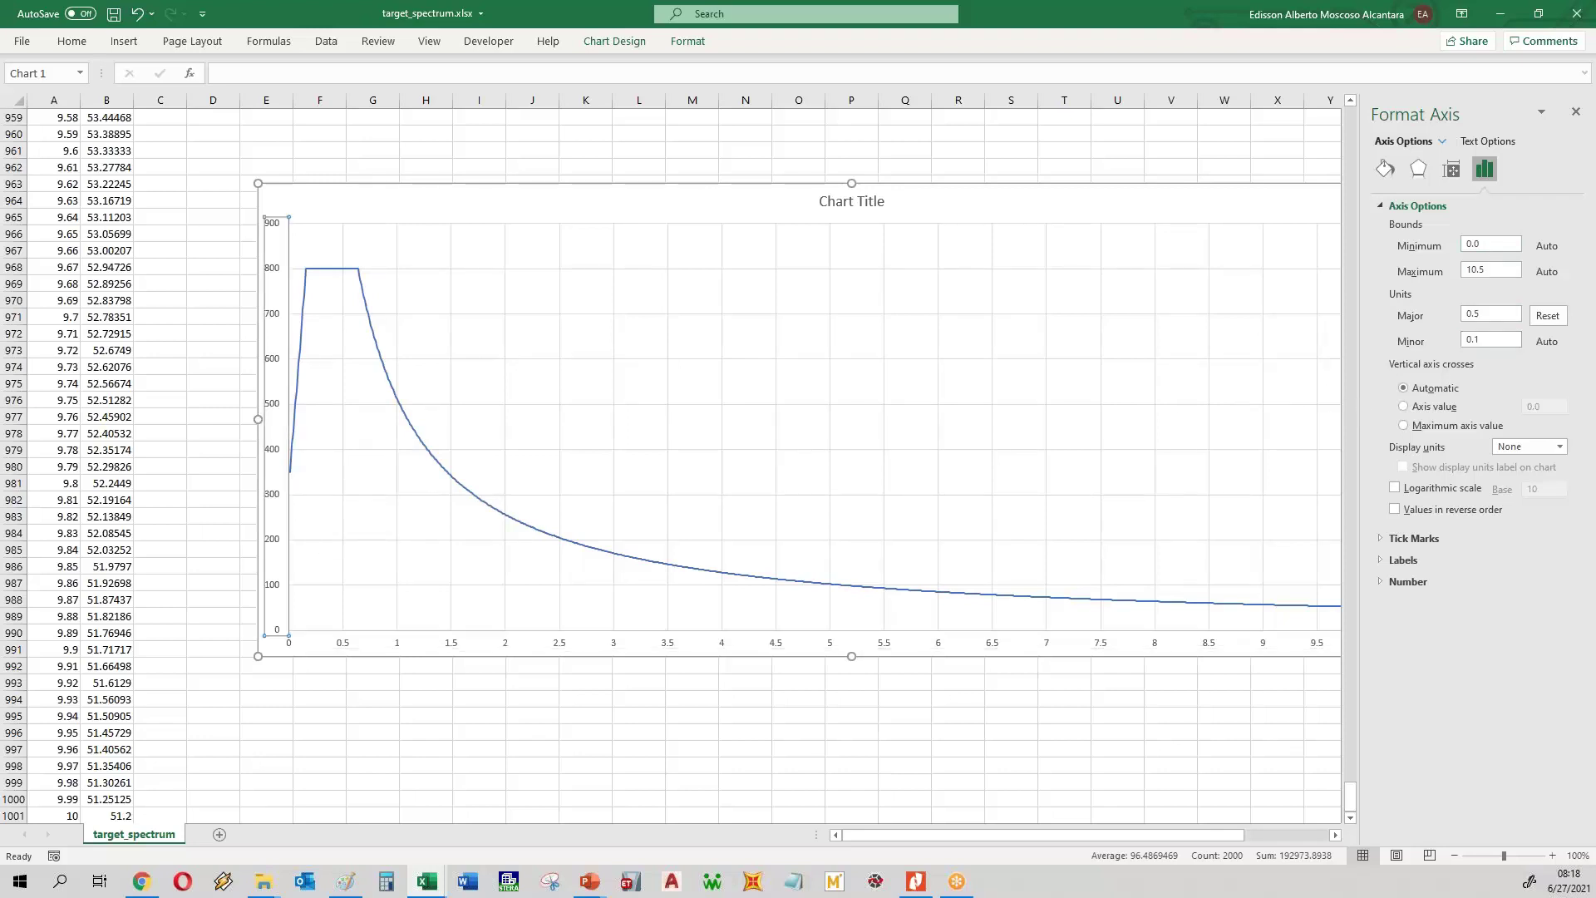
drag(1501, 313, 1429, 302)
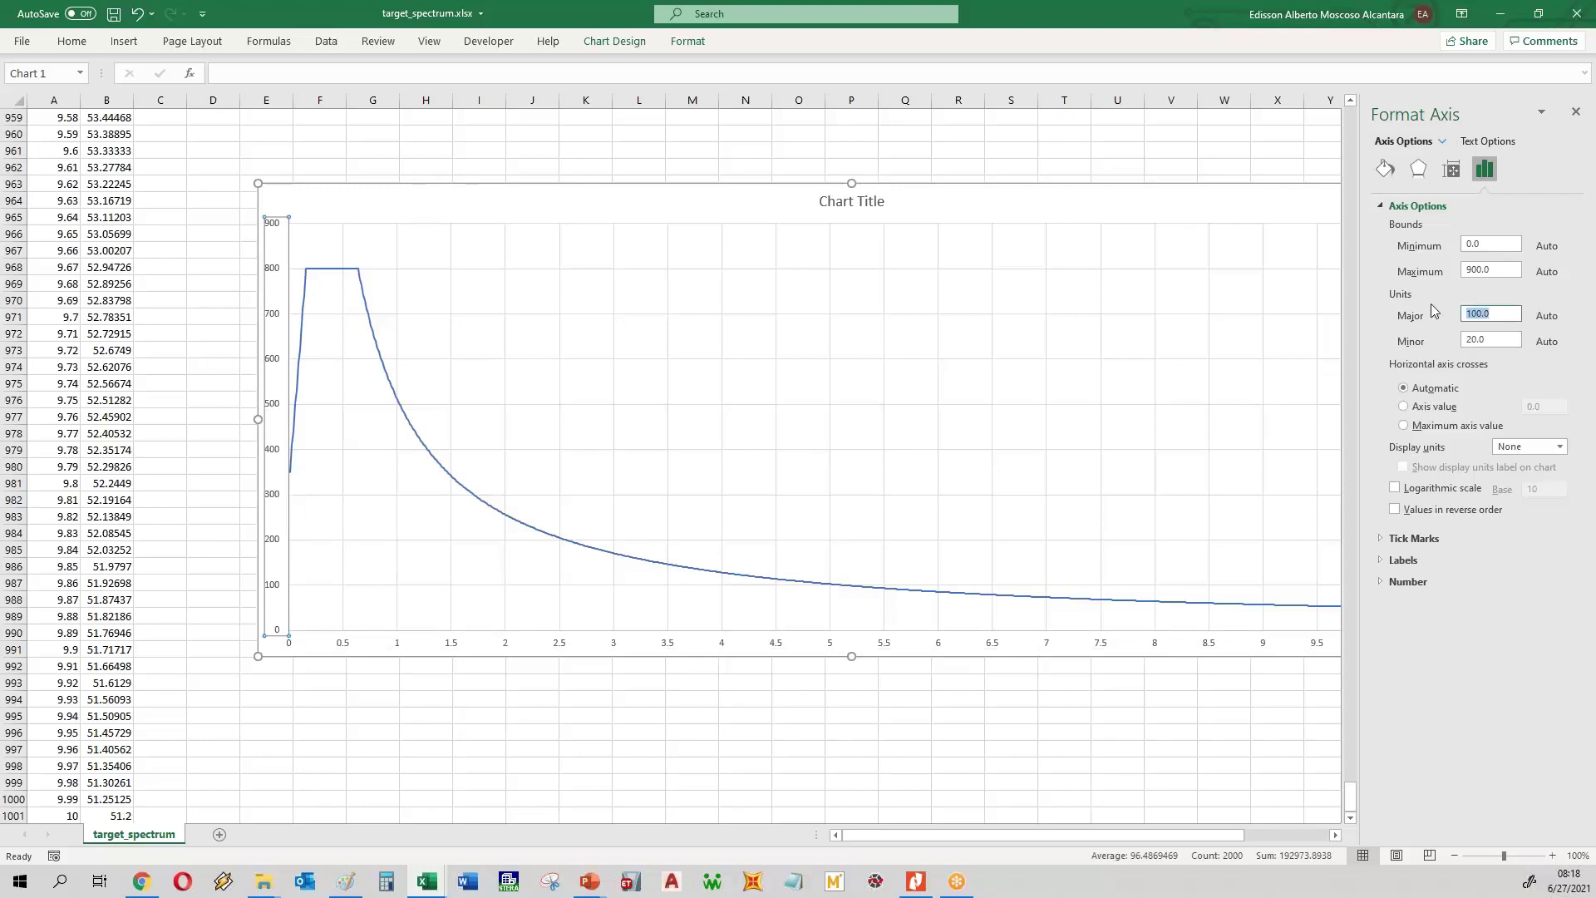
text(50)
click(1502, 340)
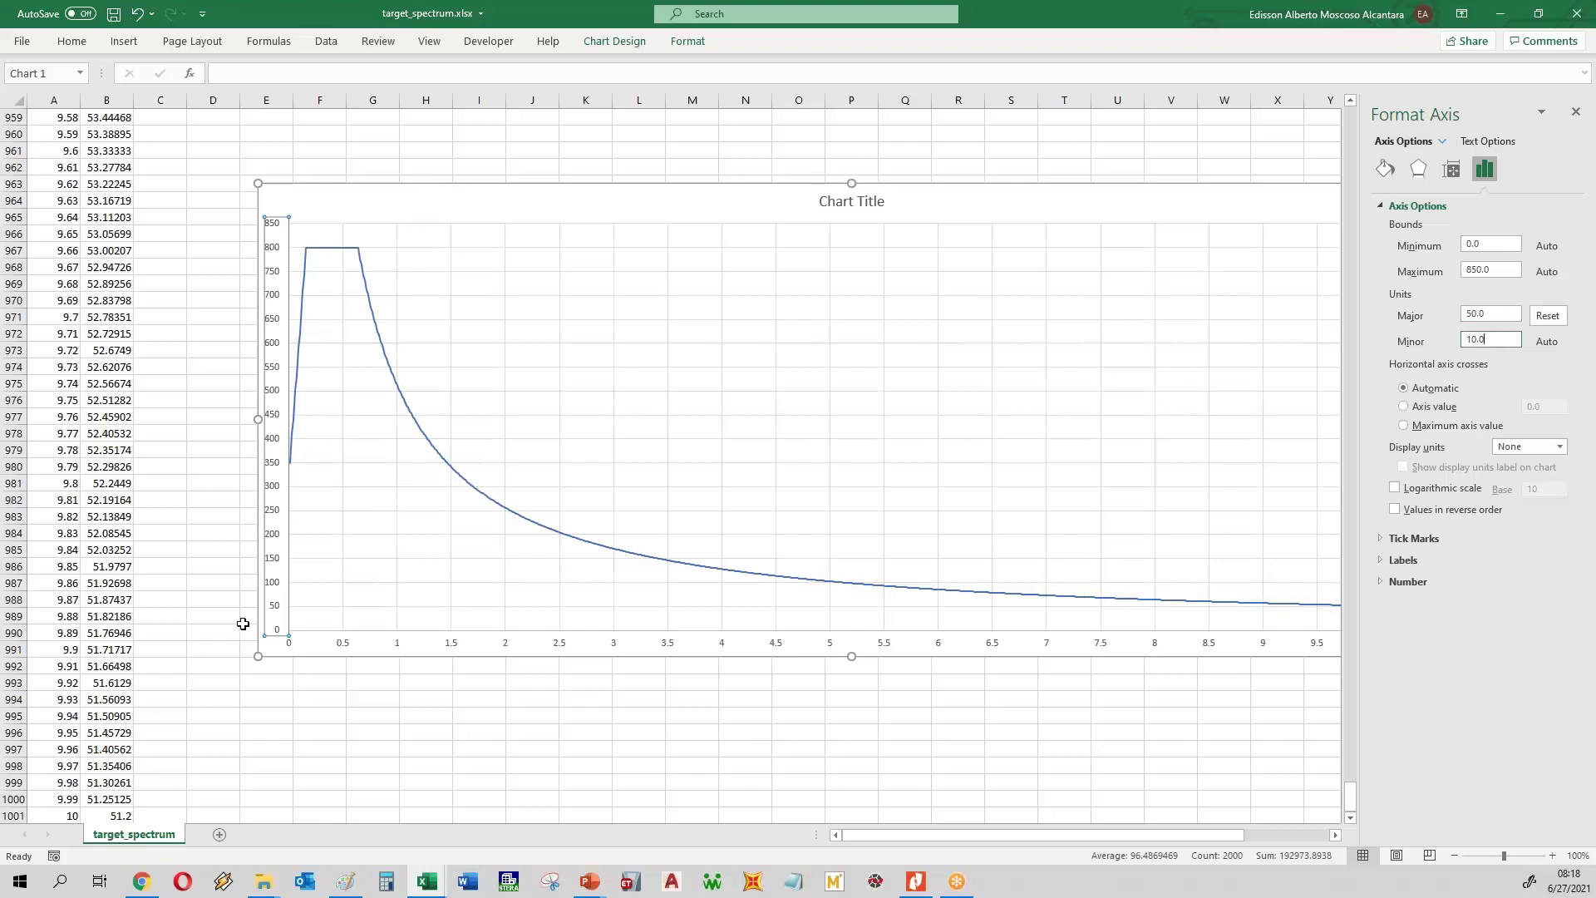
- Set the major unit of the spectrum chart's horizontal axis to 0.2 and deselect the chart
click(348, 647)
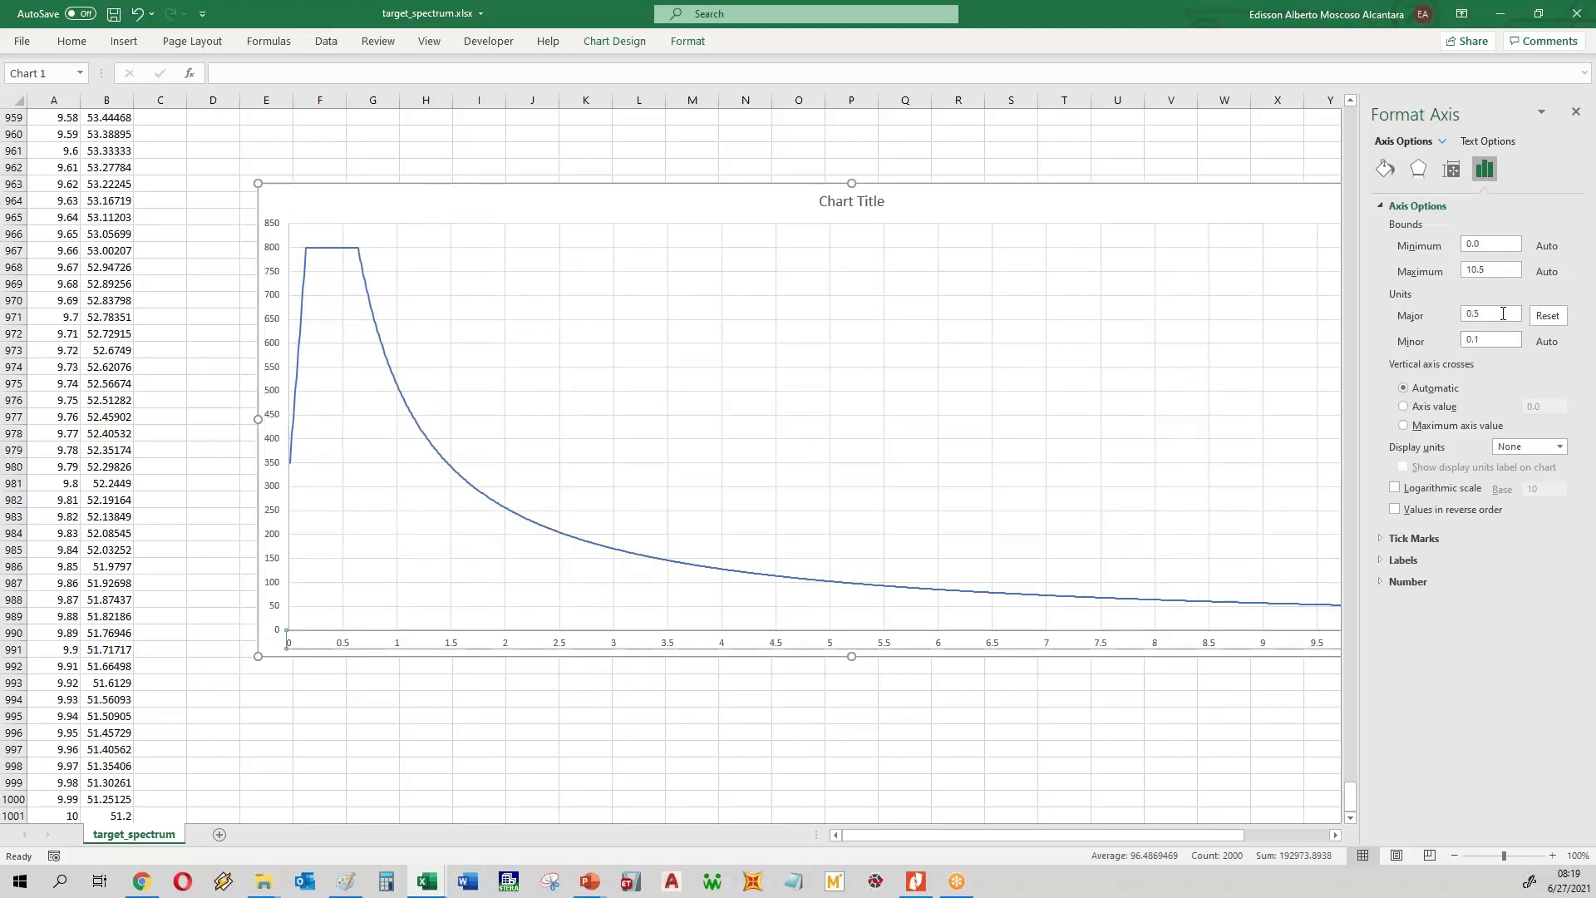
drag(1503, 313, 1442, 319)
text(0.2)
click(1488, 337)
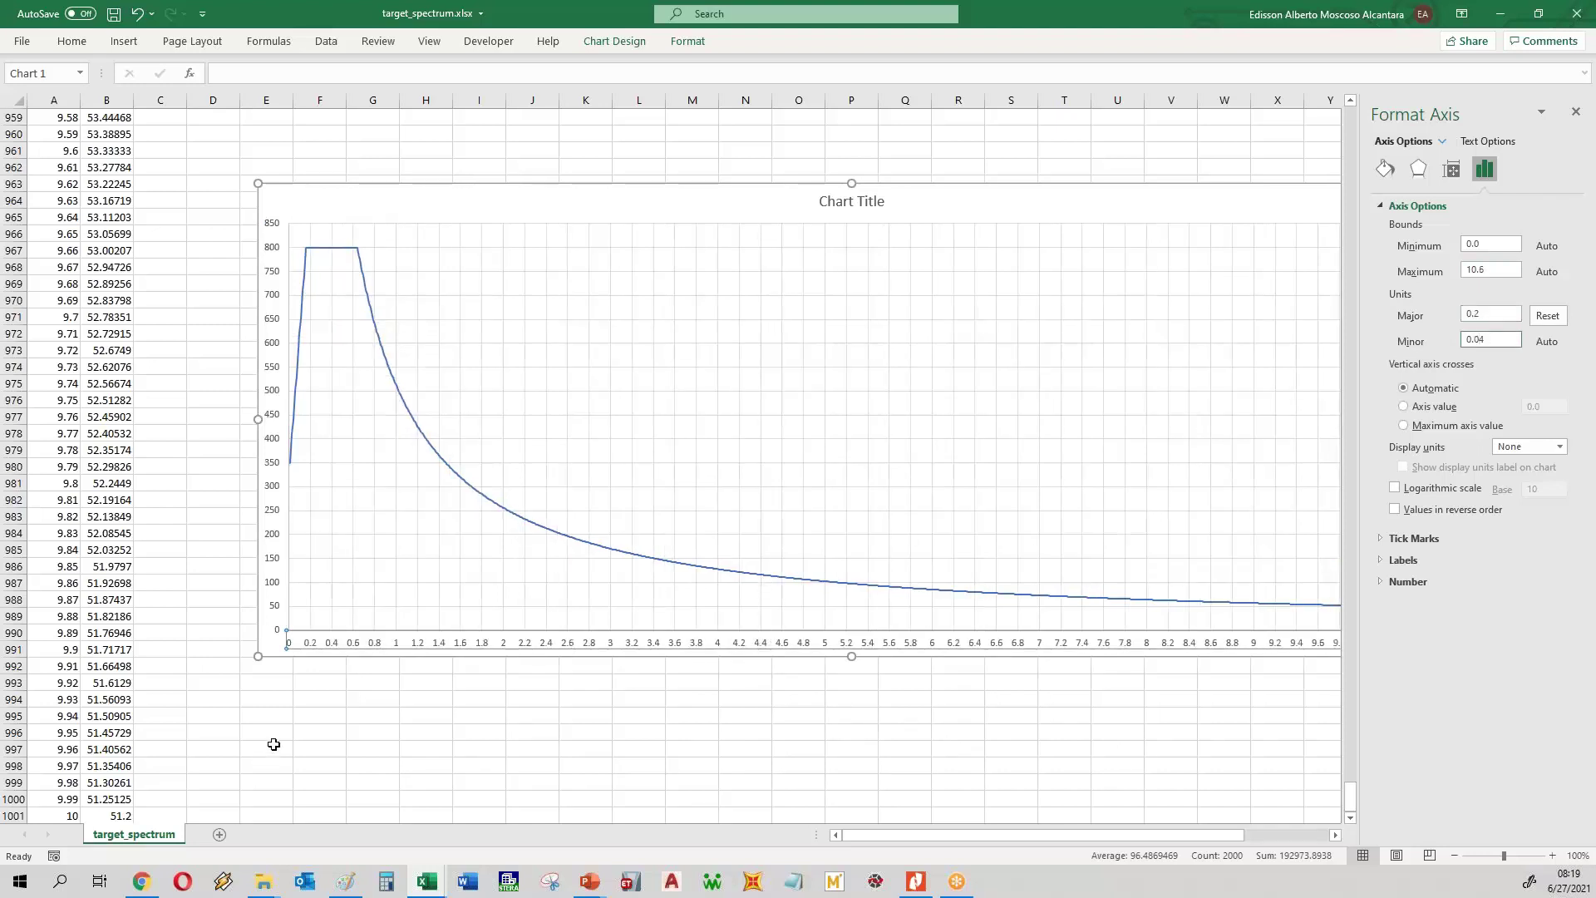
click(442, 717)
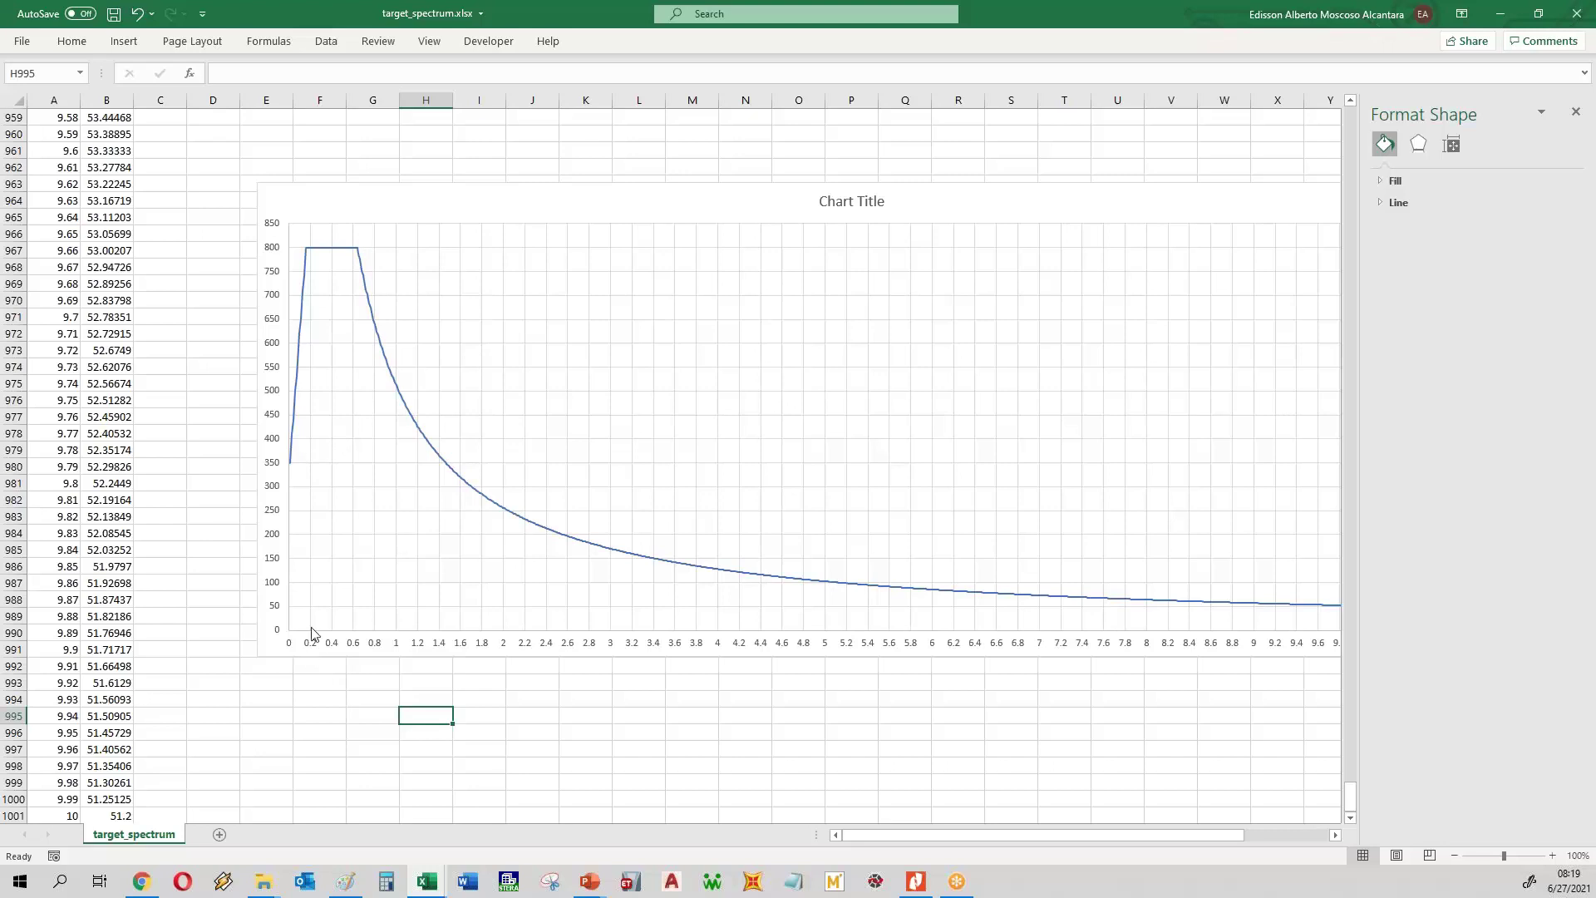
- Try adding data callouts to the whole spectrum series, then undo them and deselect the chart
mouse_move(312, 257)
click(359, 256)
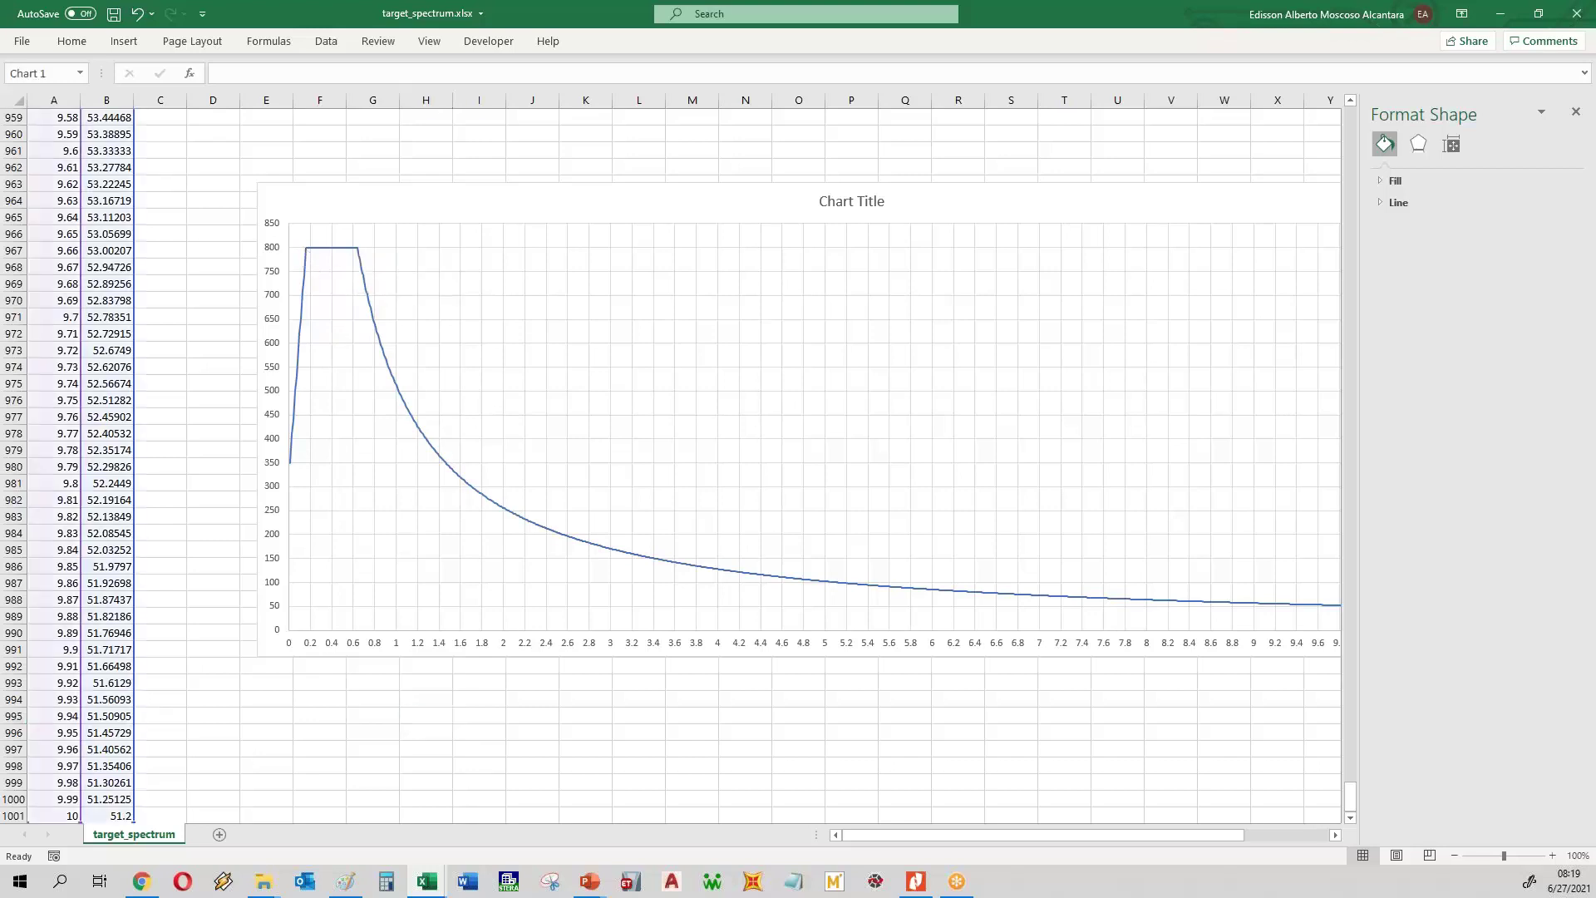
right_click(358, 248)
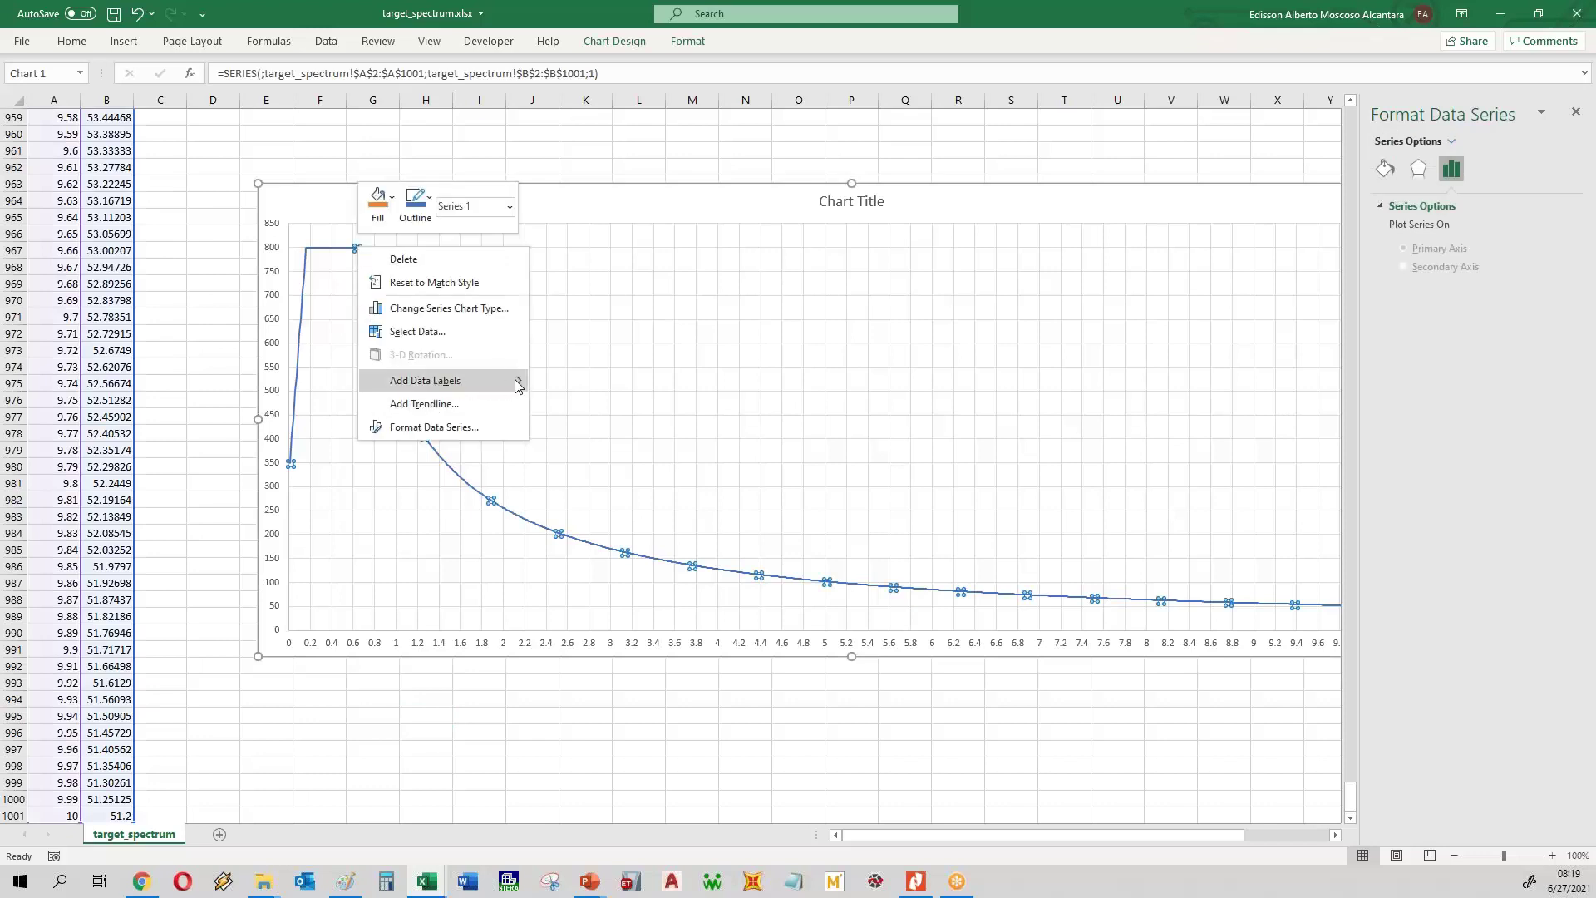
mouse_move(517, 385)
click(582, 404)
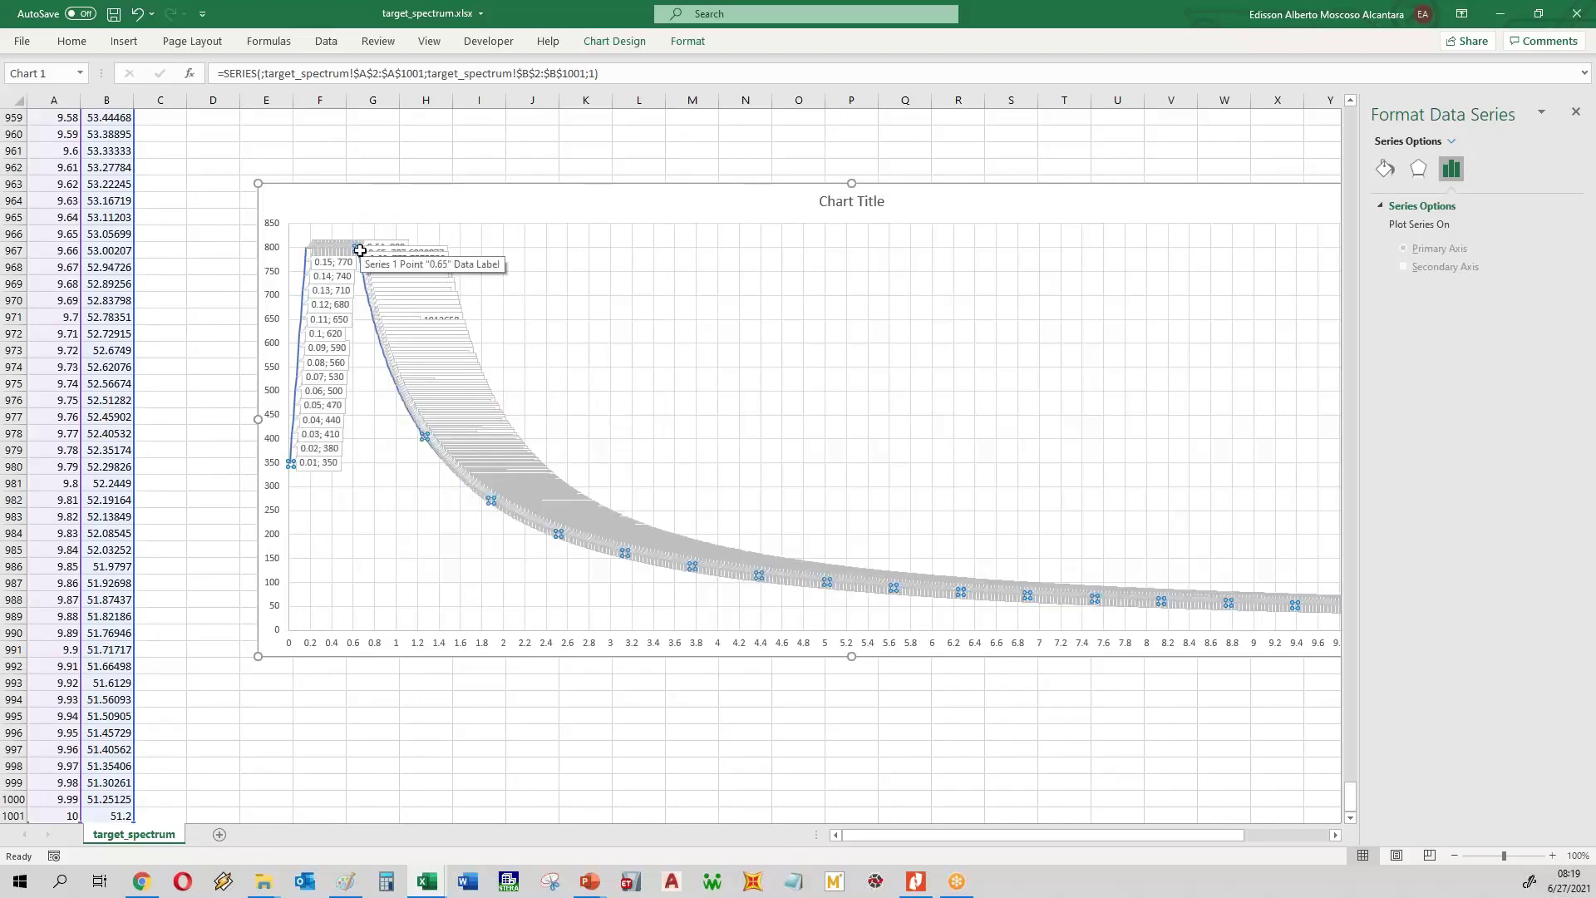
key(ctrl+z)
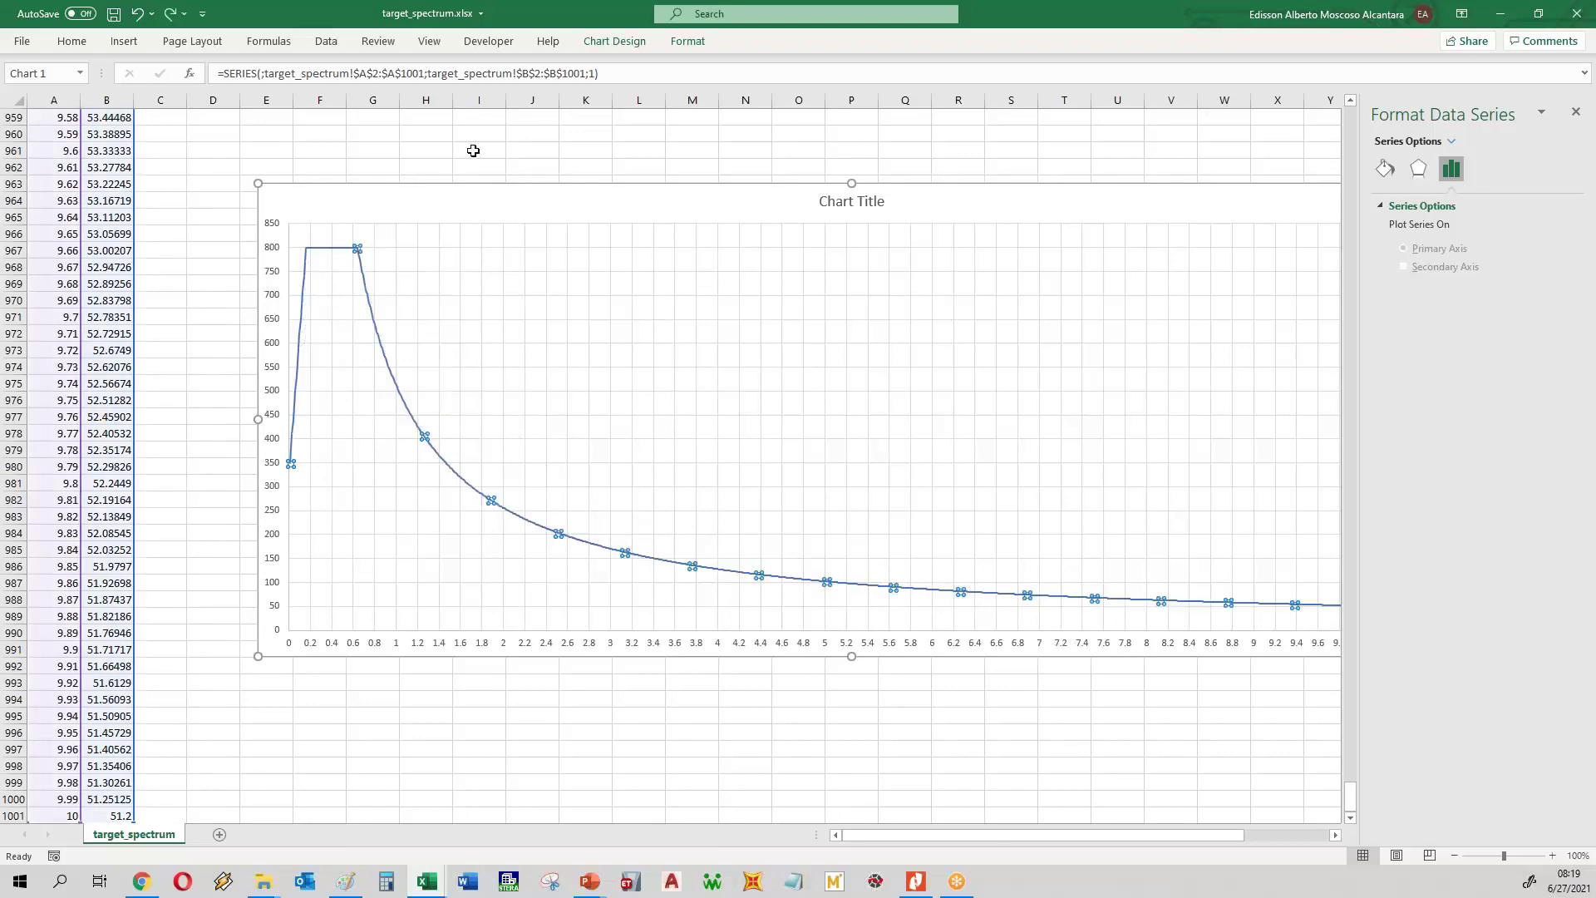
click(471, 150)
- Add individual data callouts to the plateau's two corner points on the spectrum curve, at periods 0.64 and 0.16
click(356, 249)
click(358, 250)
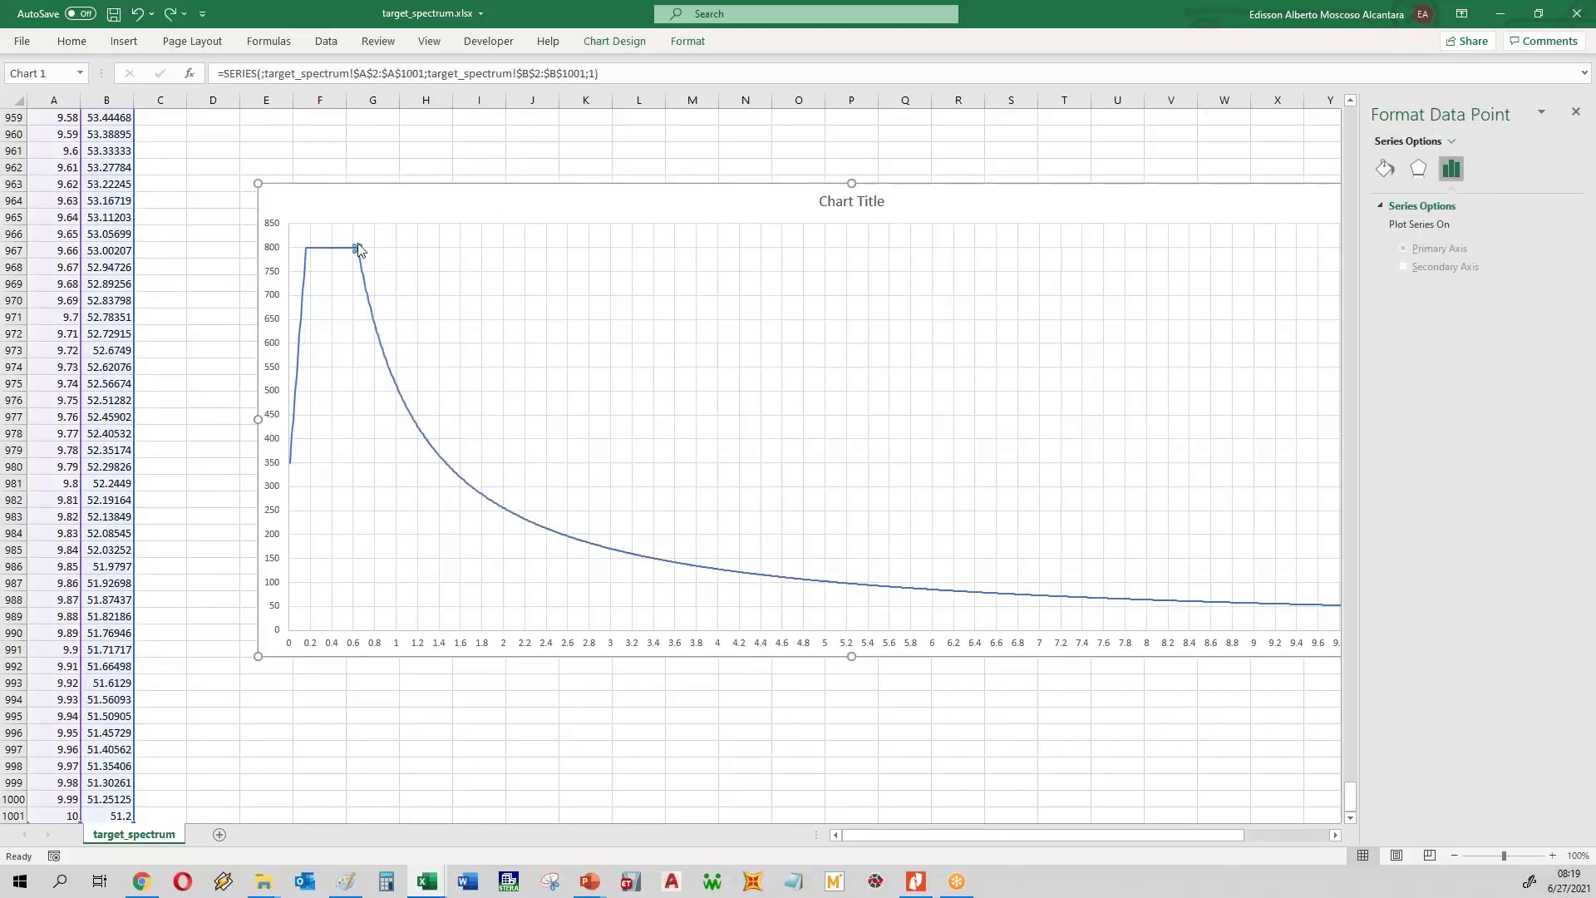
right_click(357, 248)
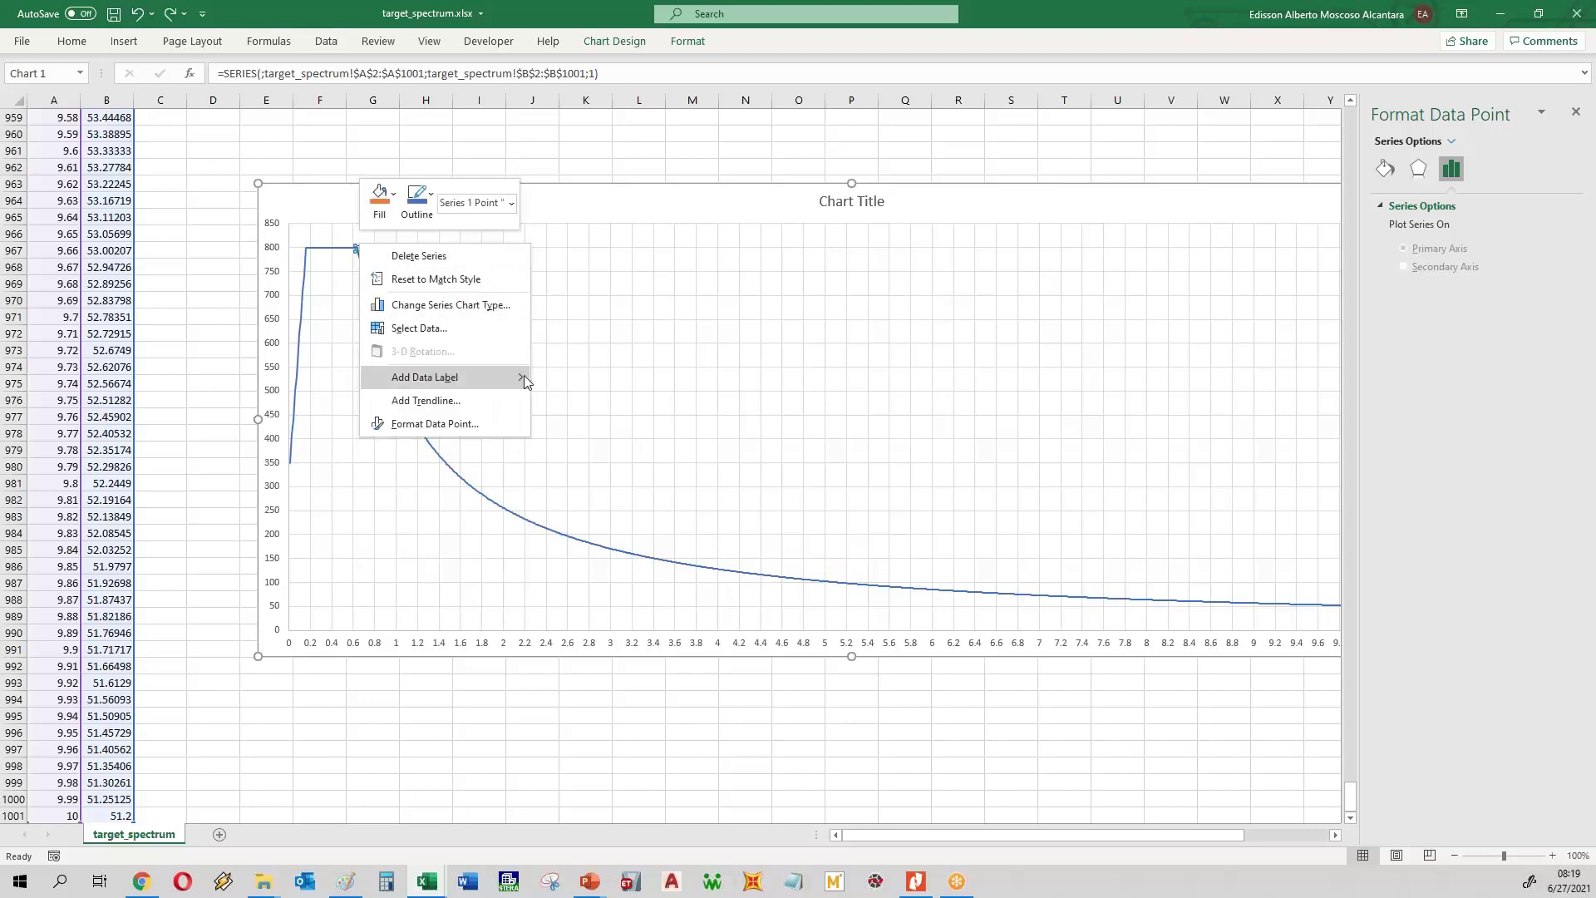
mouse_move(523, 375)
click(577, 405)
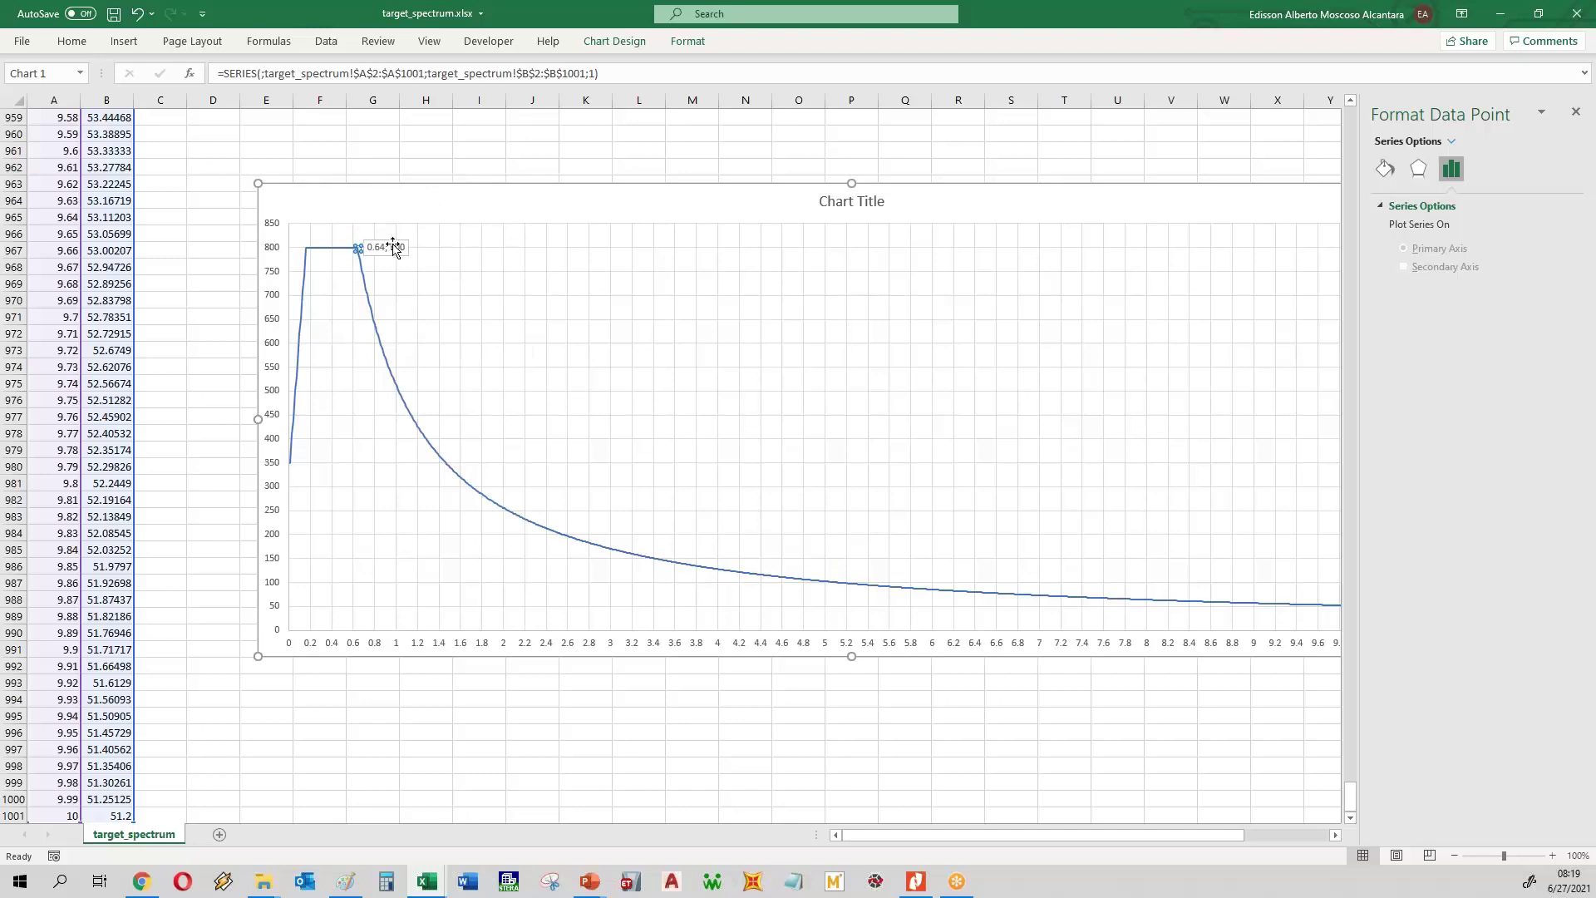
right_click(309, 253)
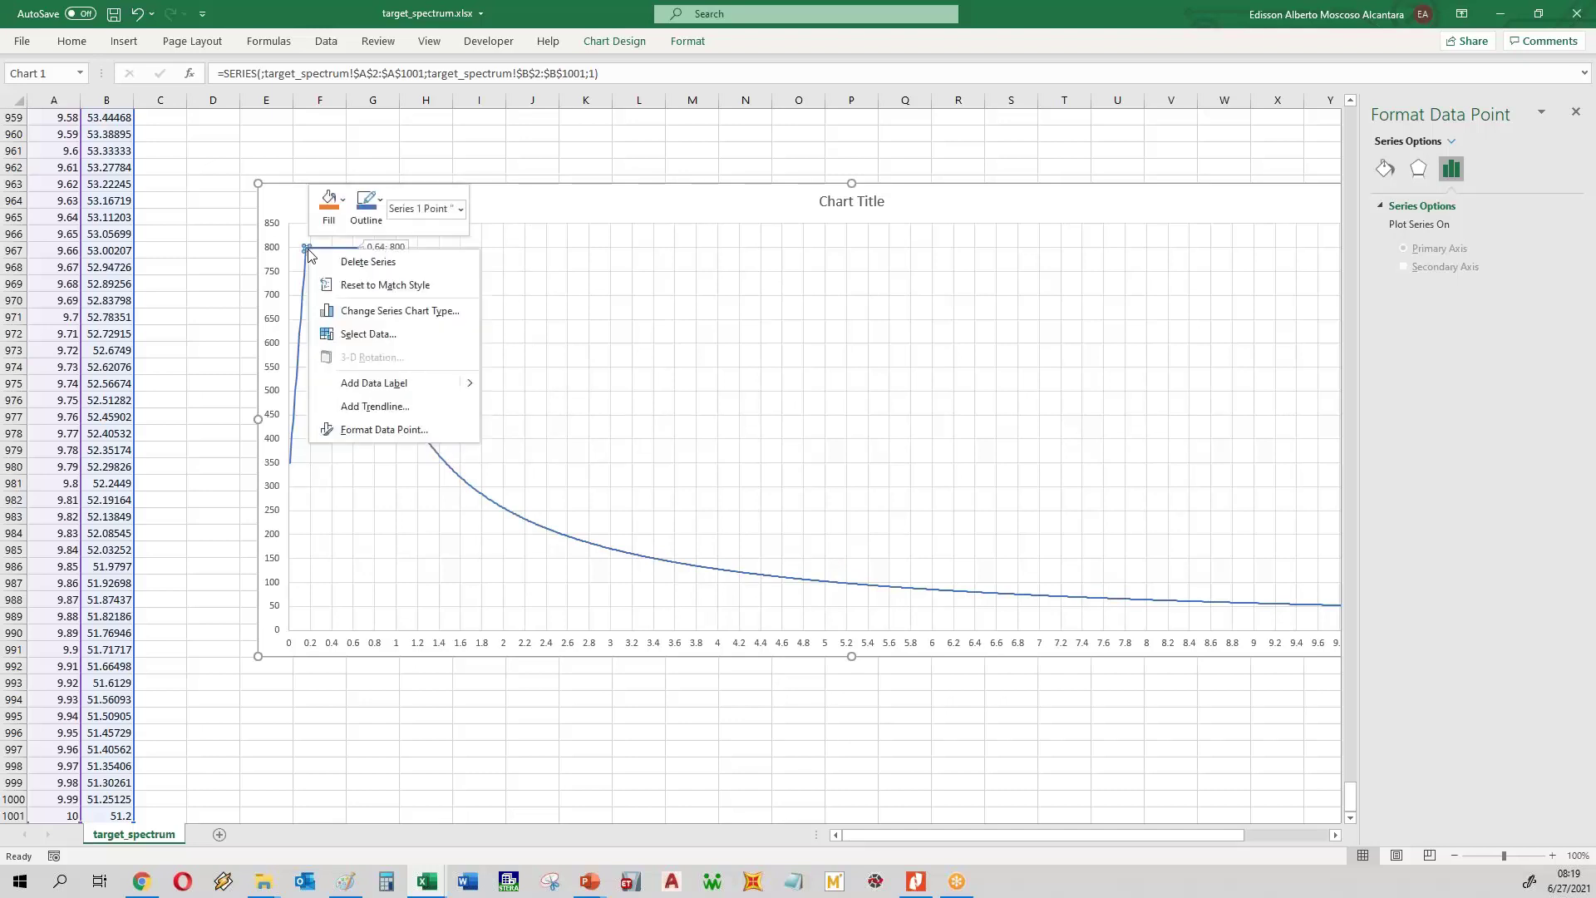
mouse_move(469, 393)
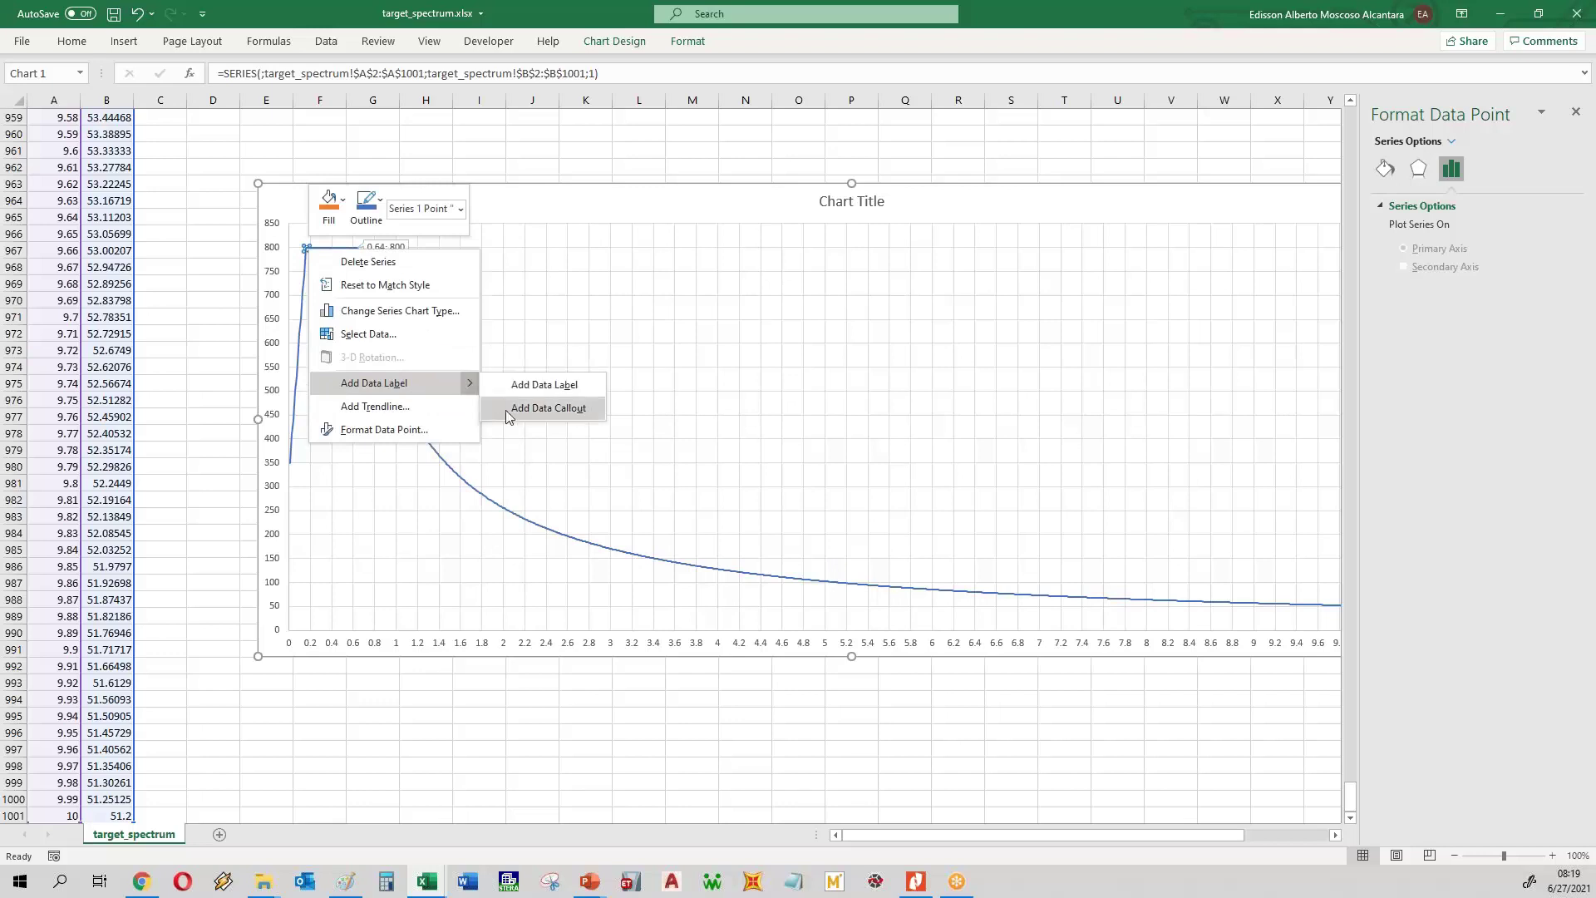
click(523, 408)
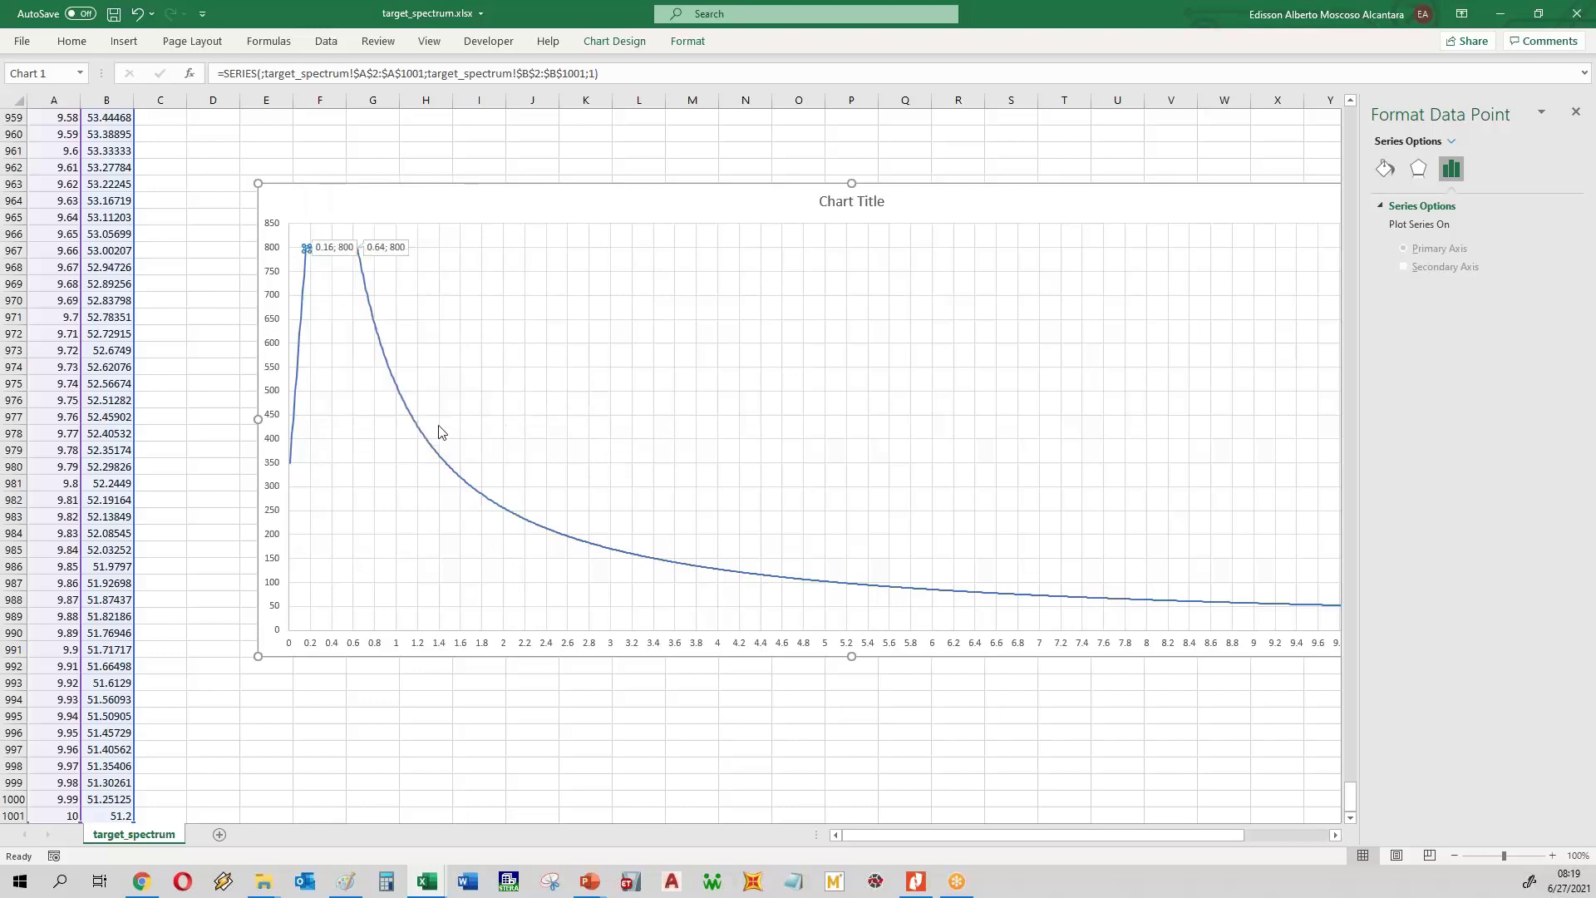
- Move the 0.16; 800 callout below the plateau and the 0.64; 800 callout slightly above its corner point
click(333, 231)
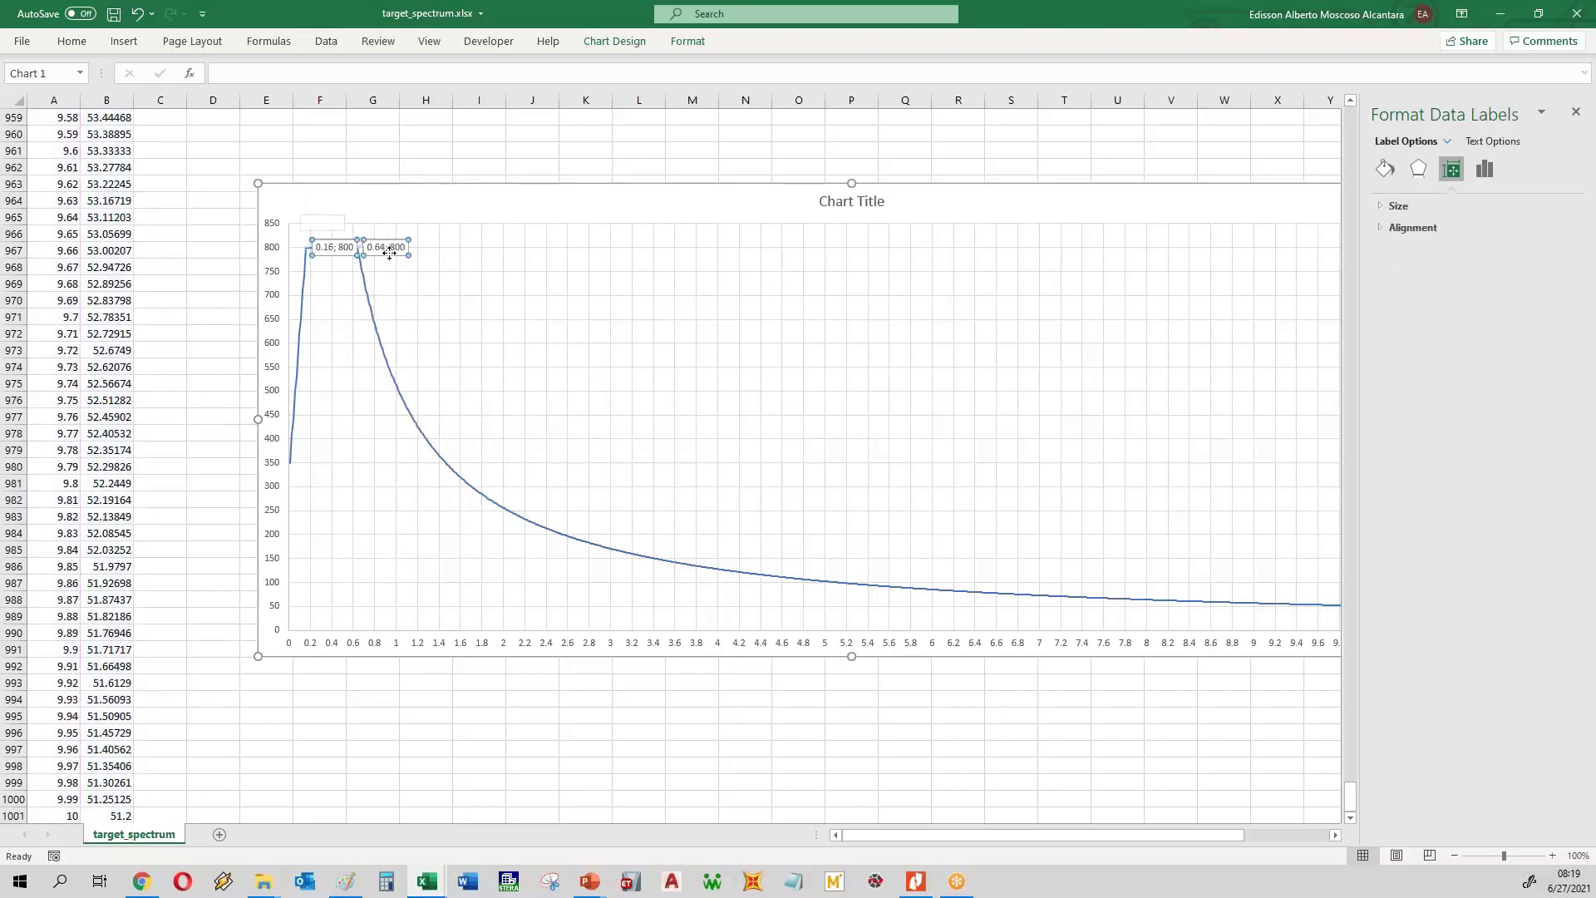
click(397, 160)
click(330, 247)
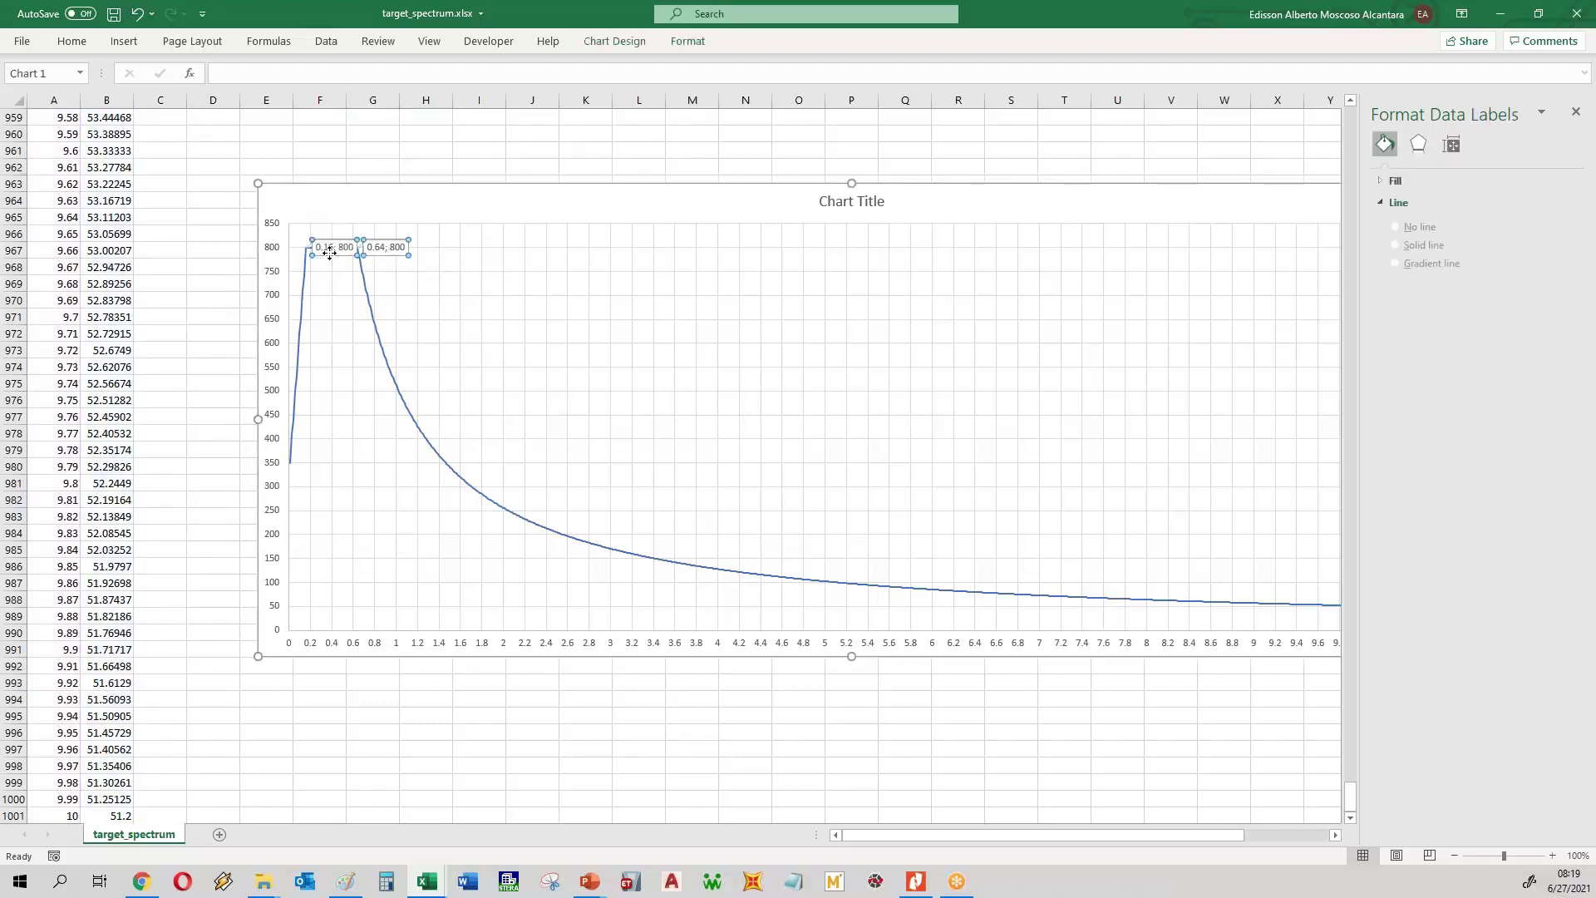
click(330, 250)
mouse_move(330, 259)
mouse_down()
mouse_move(324, 296)
mouse_move(310, 207)
mouse_move(314, 292)
mouse_up()
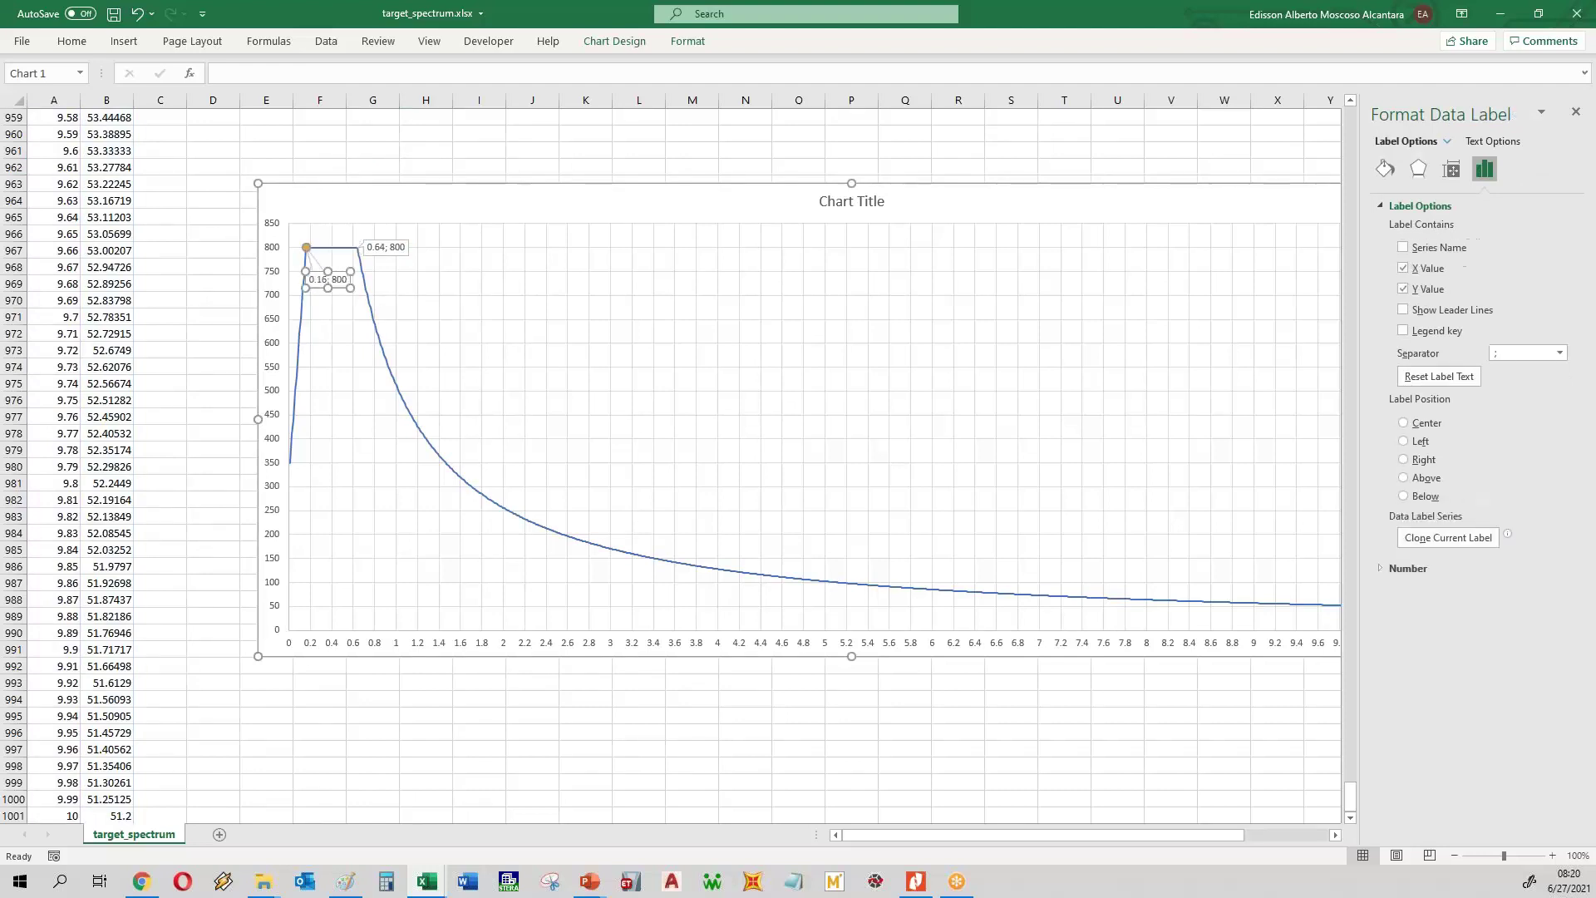
click(387, 244)
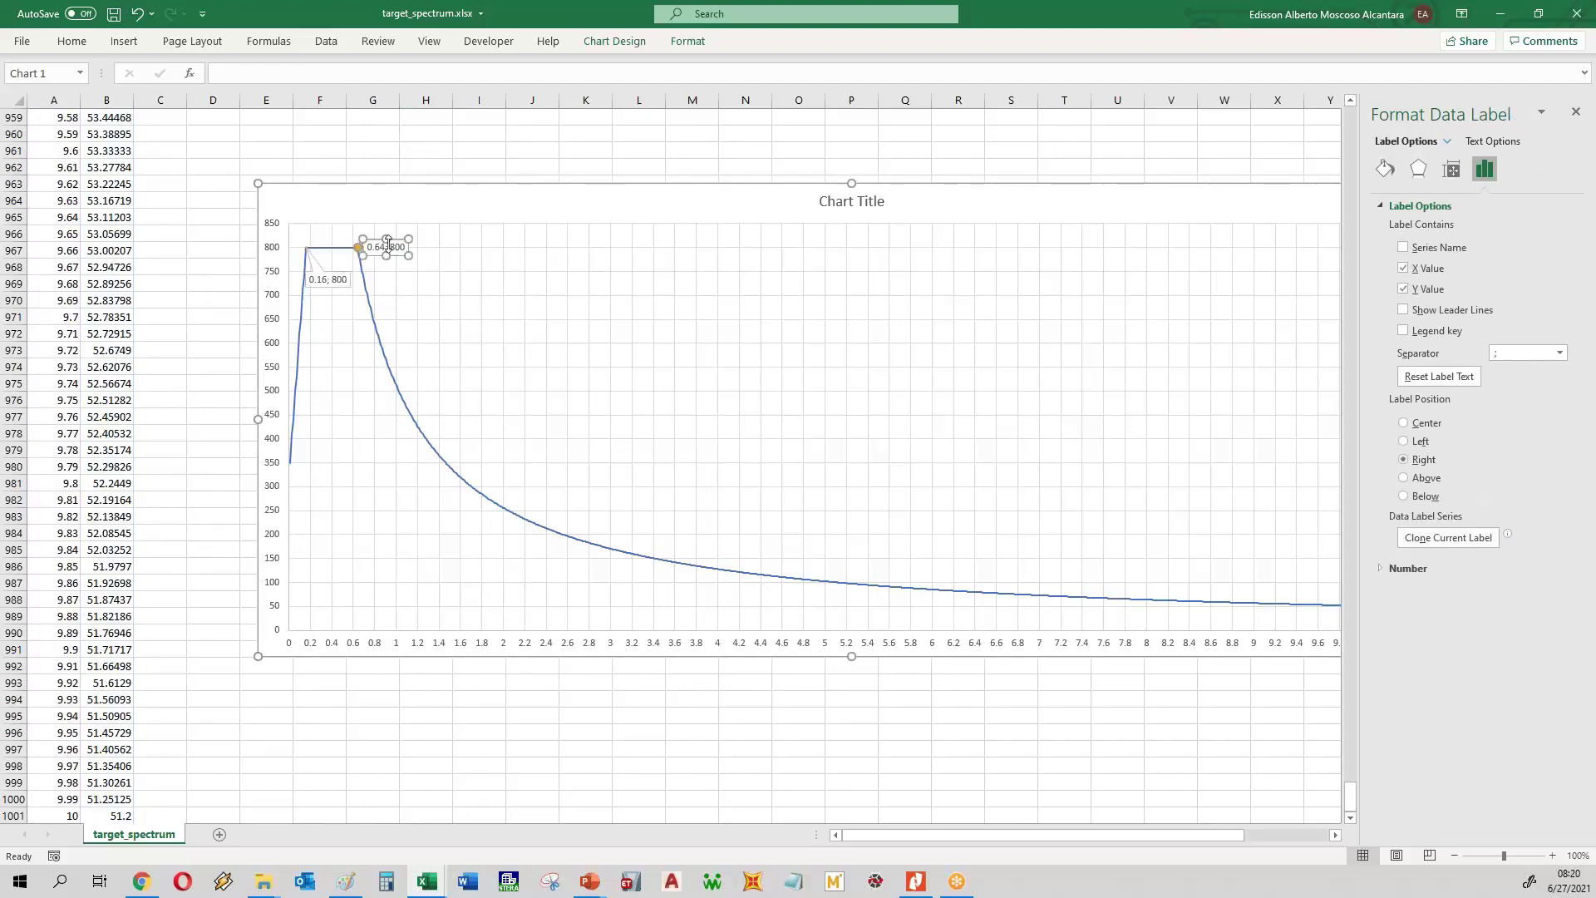
drag(373, 238, 382, 228)
click(372, 153)
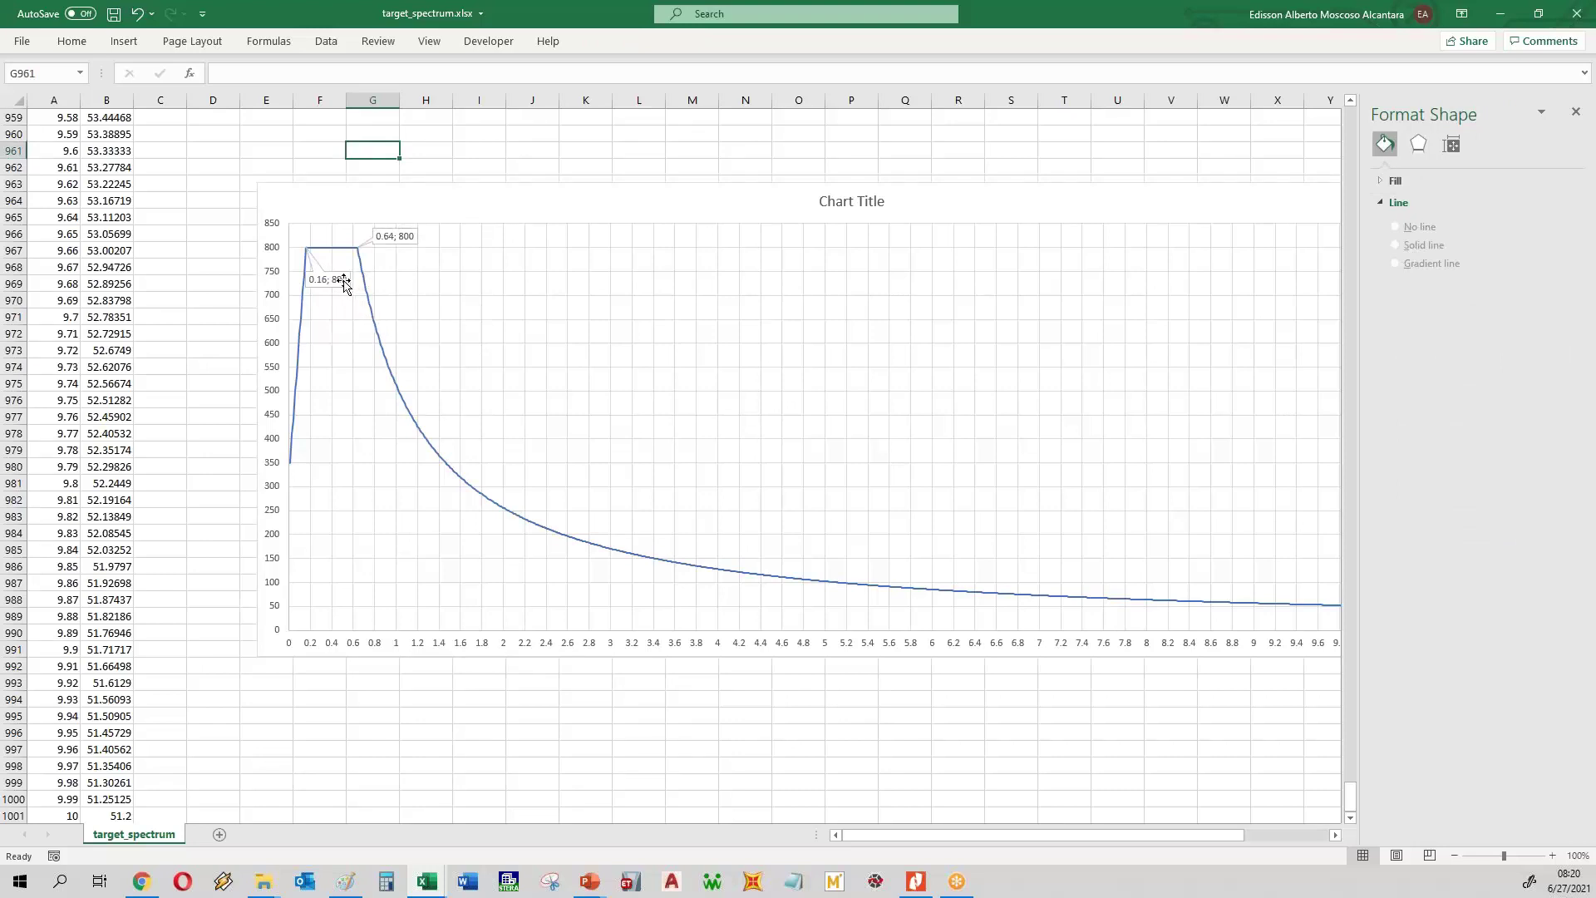
- Switch to the Windows calculator, compute 0.2*0.64, and return to the Excel workbook
click(348, 881)
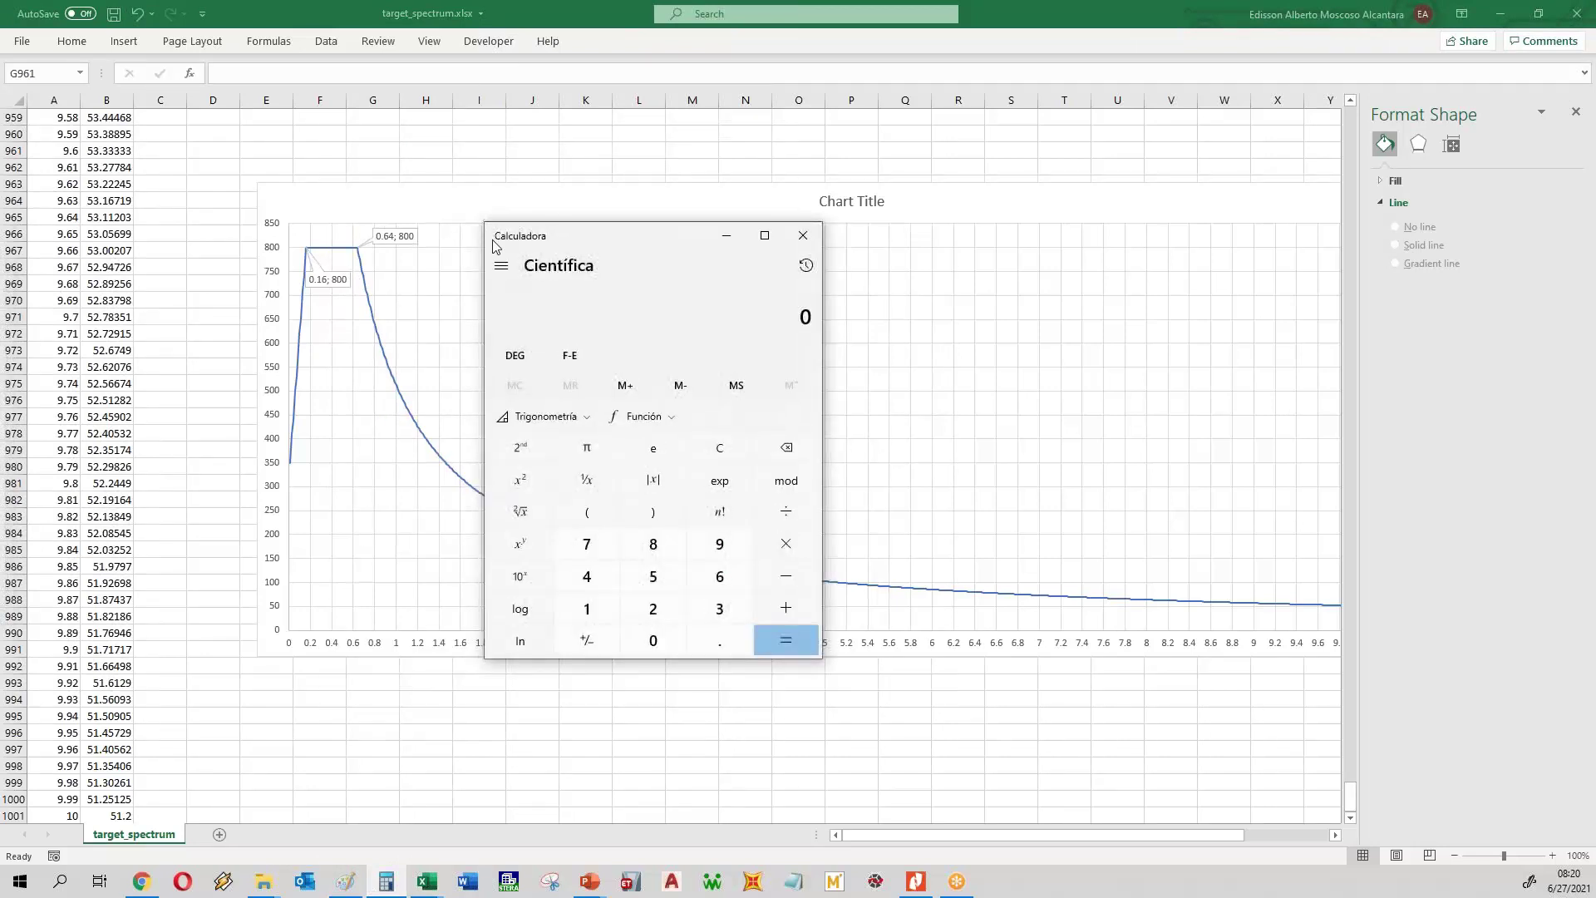
text(0.2*0.64)
key(Return)
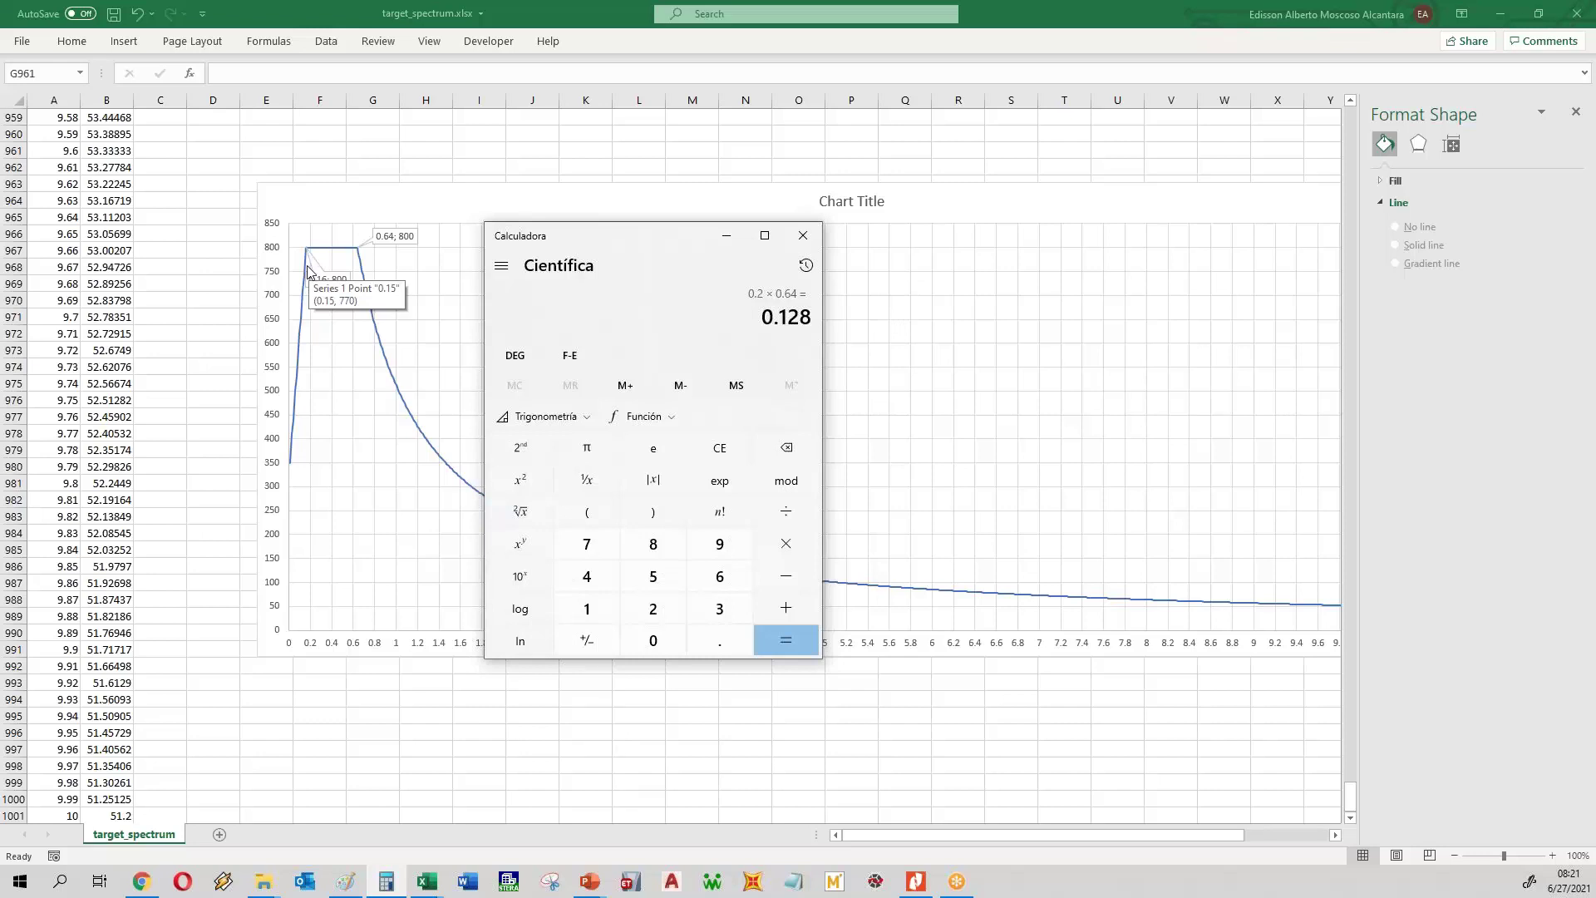
click(193, 476)
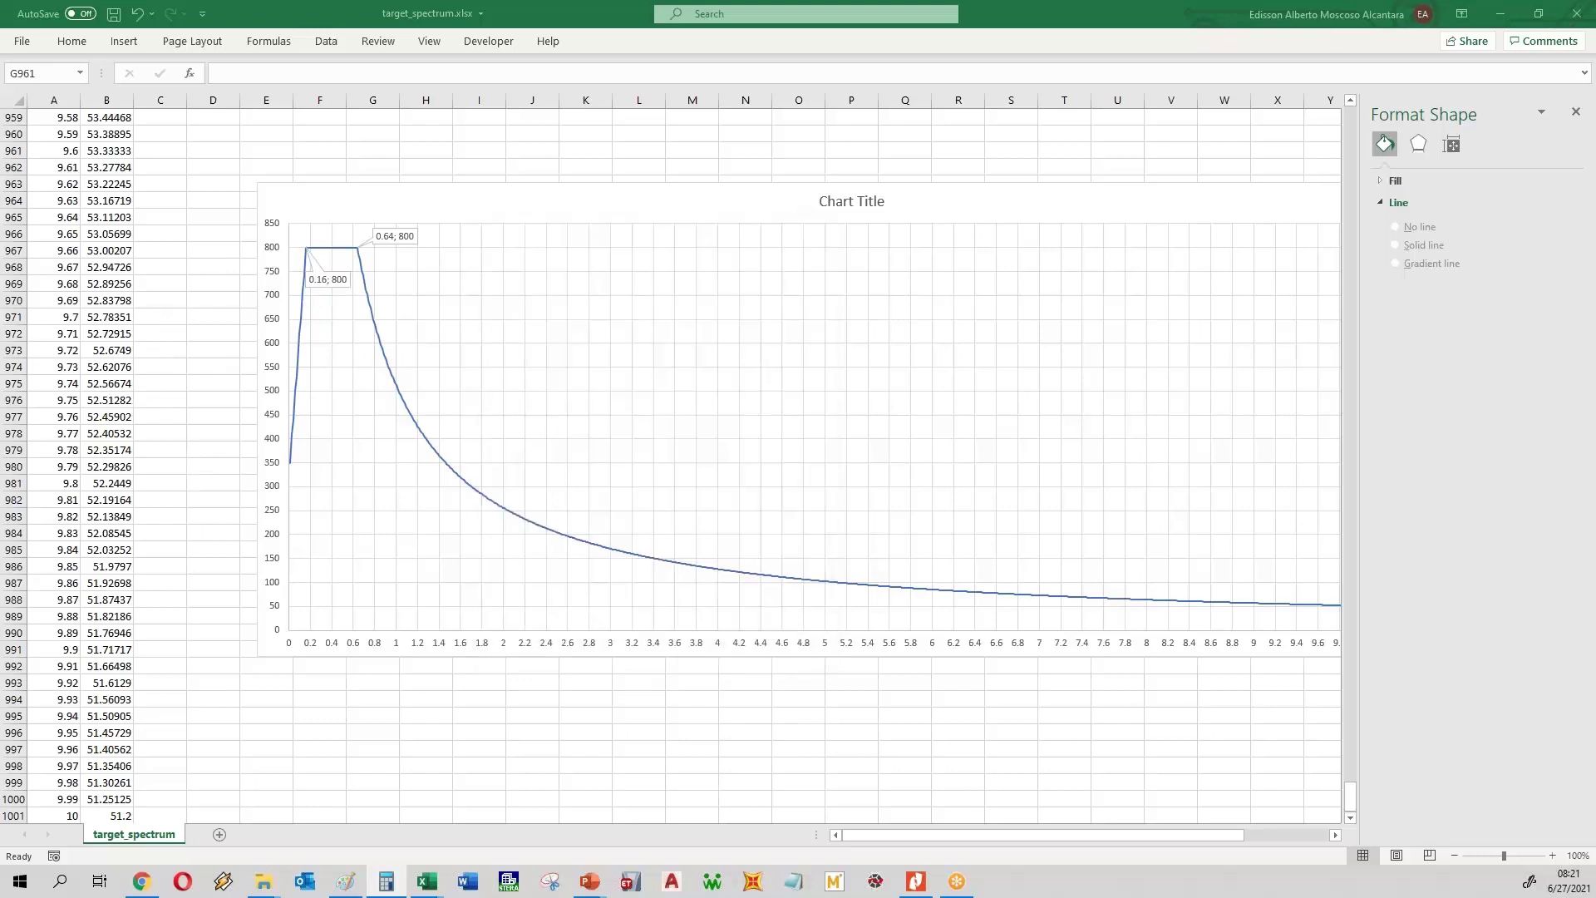
- Add a data callout to only the first point of the spectrum curve, at period 0.01
right_click(291, 464)
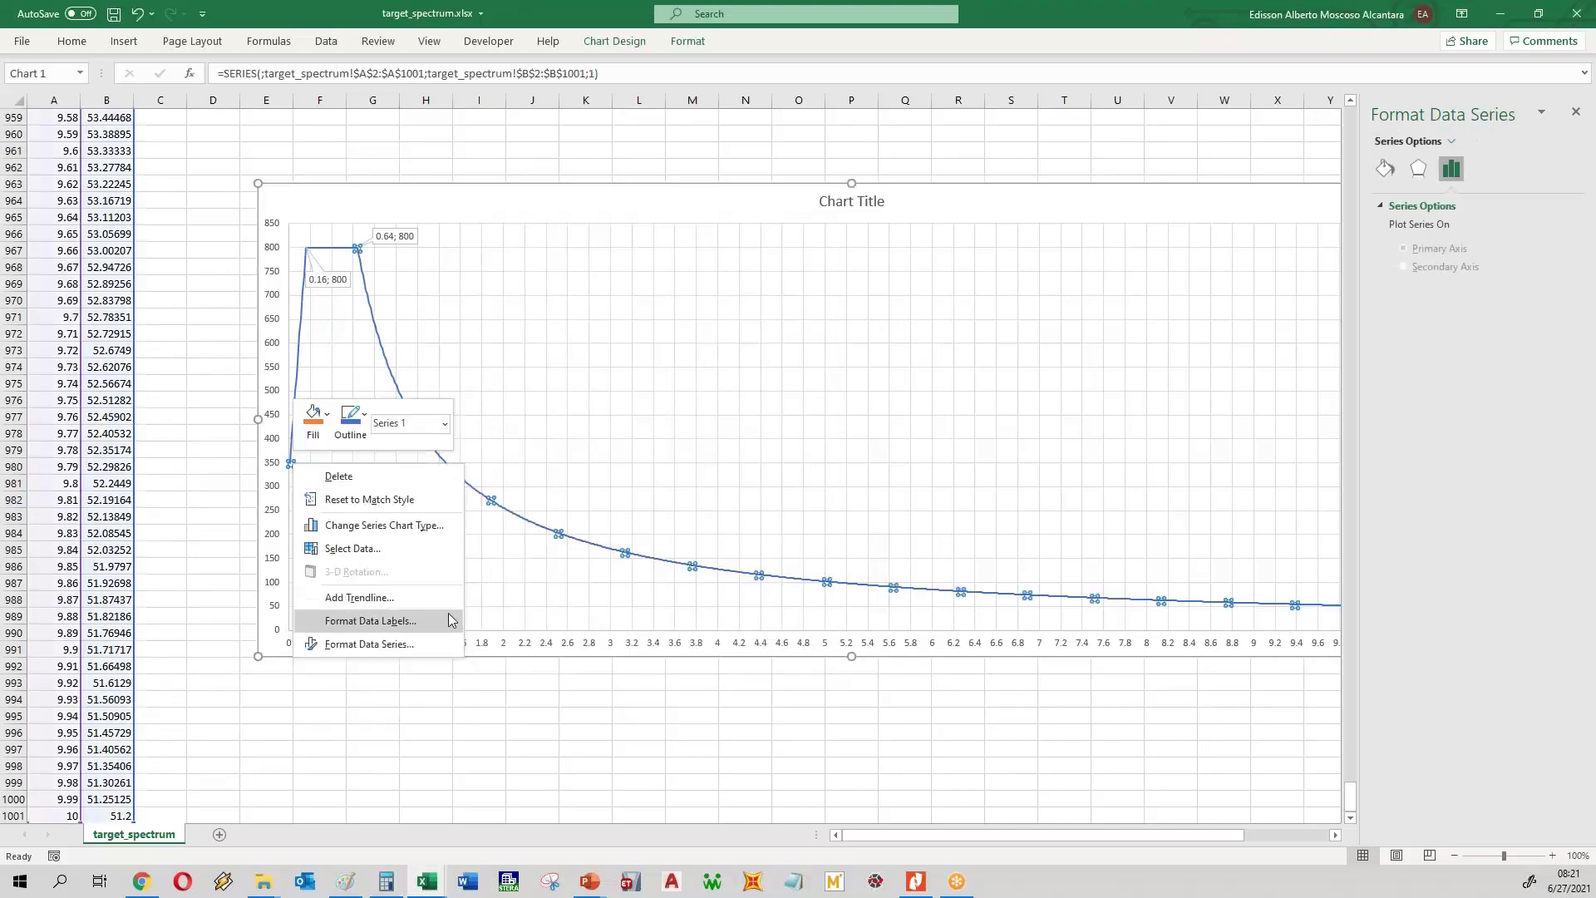
click(290, 465)
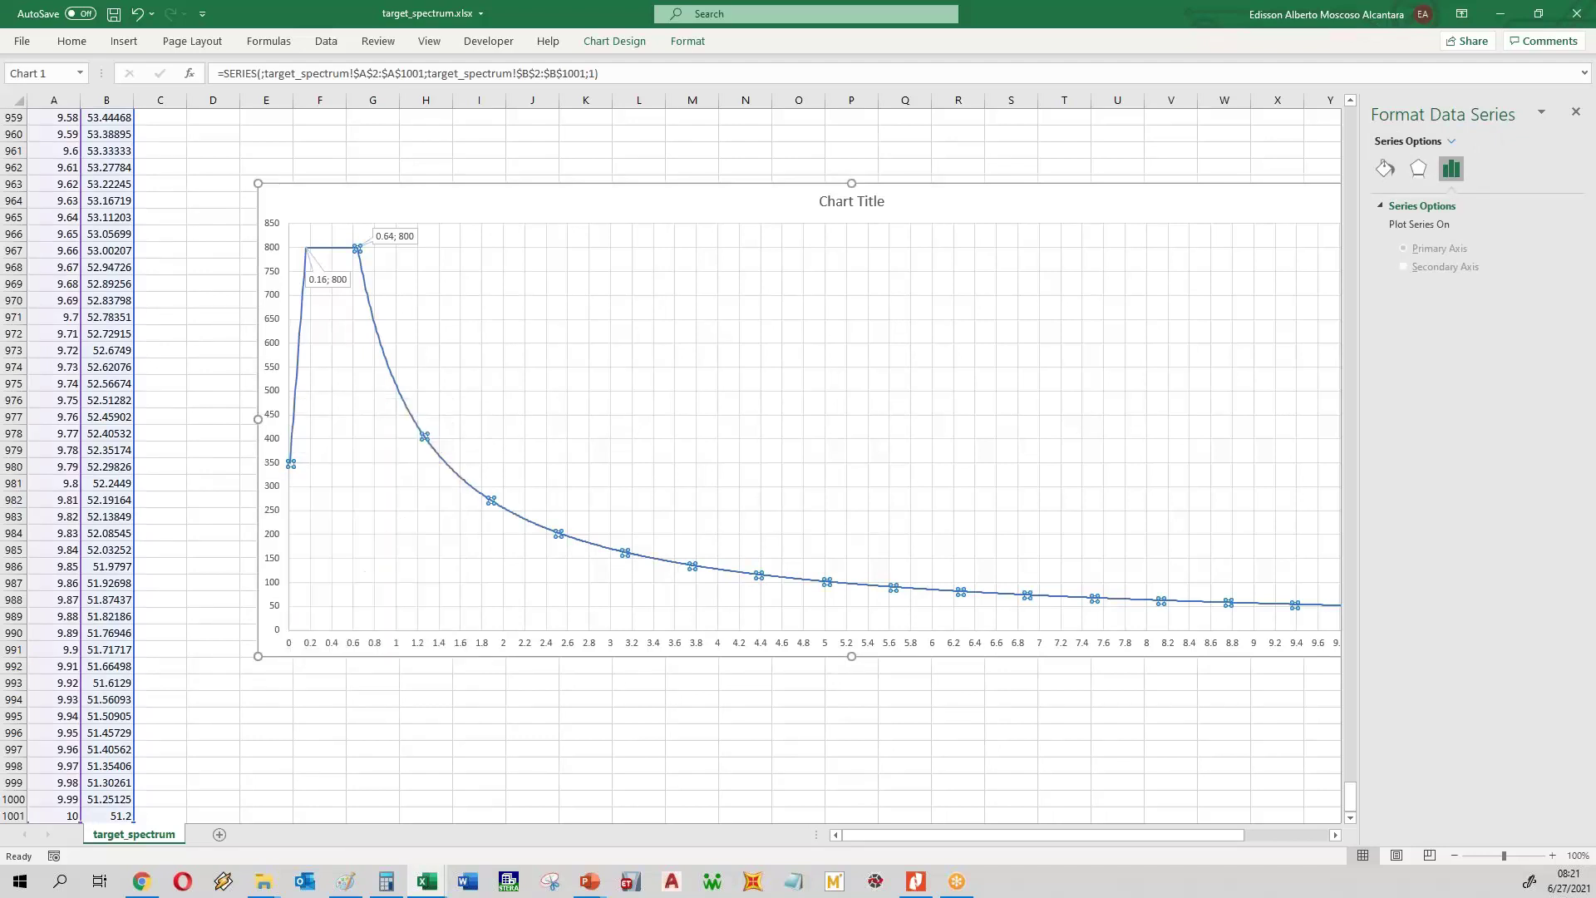
click(290, 465)
right_click(295, 469)
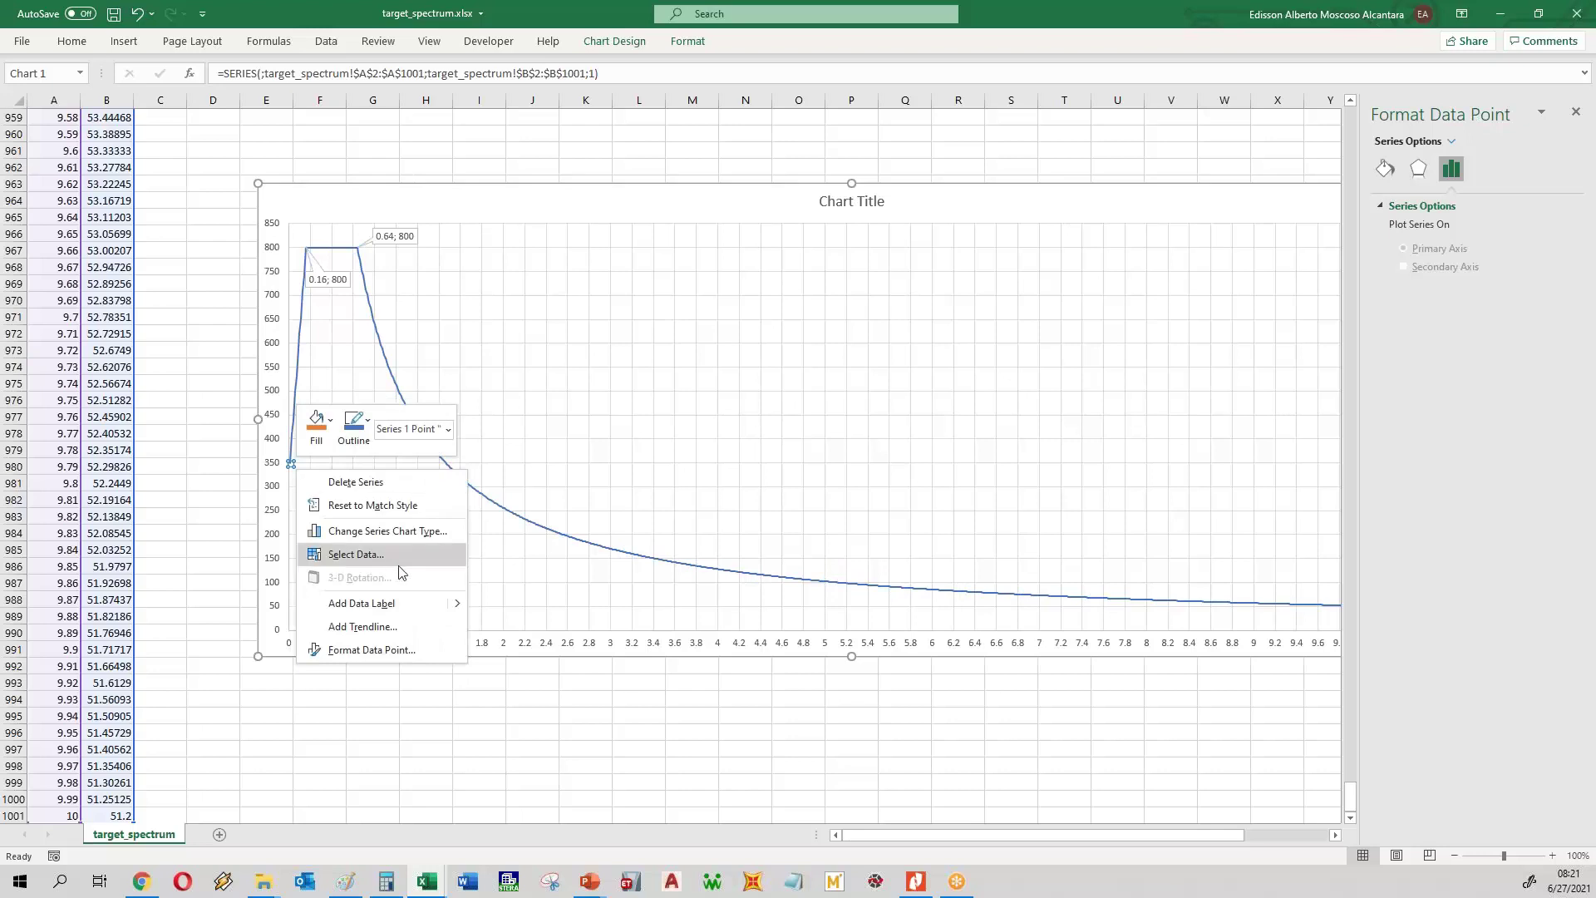
mouse_move(449, 602)
click(582, 624)
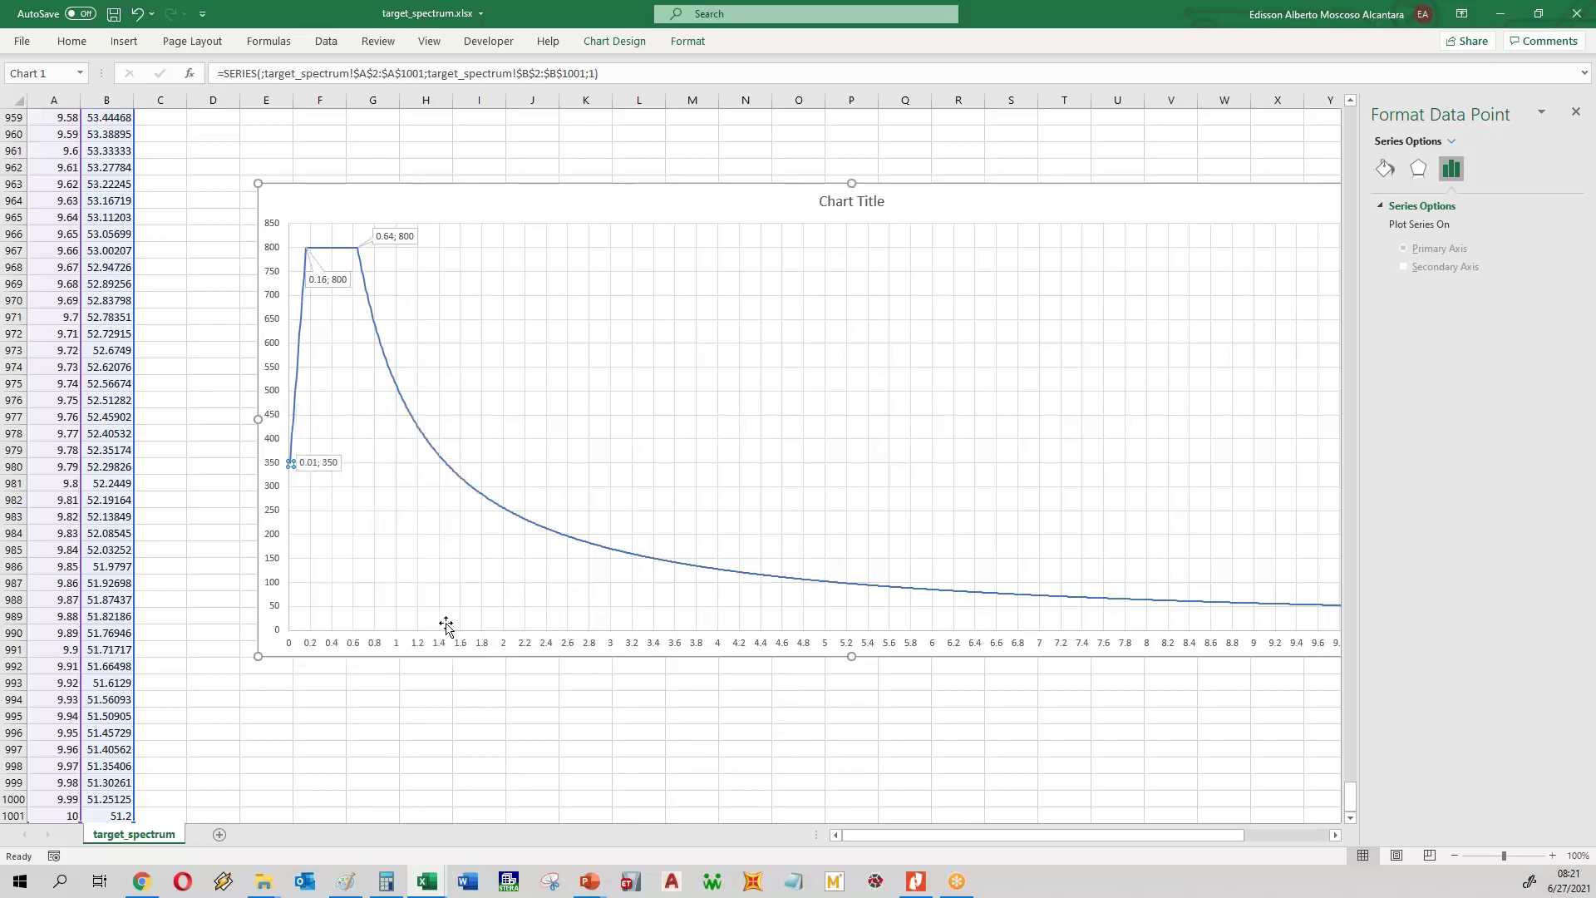
click(330, 466)
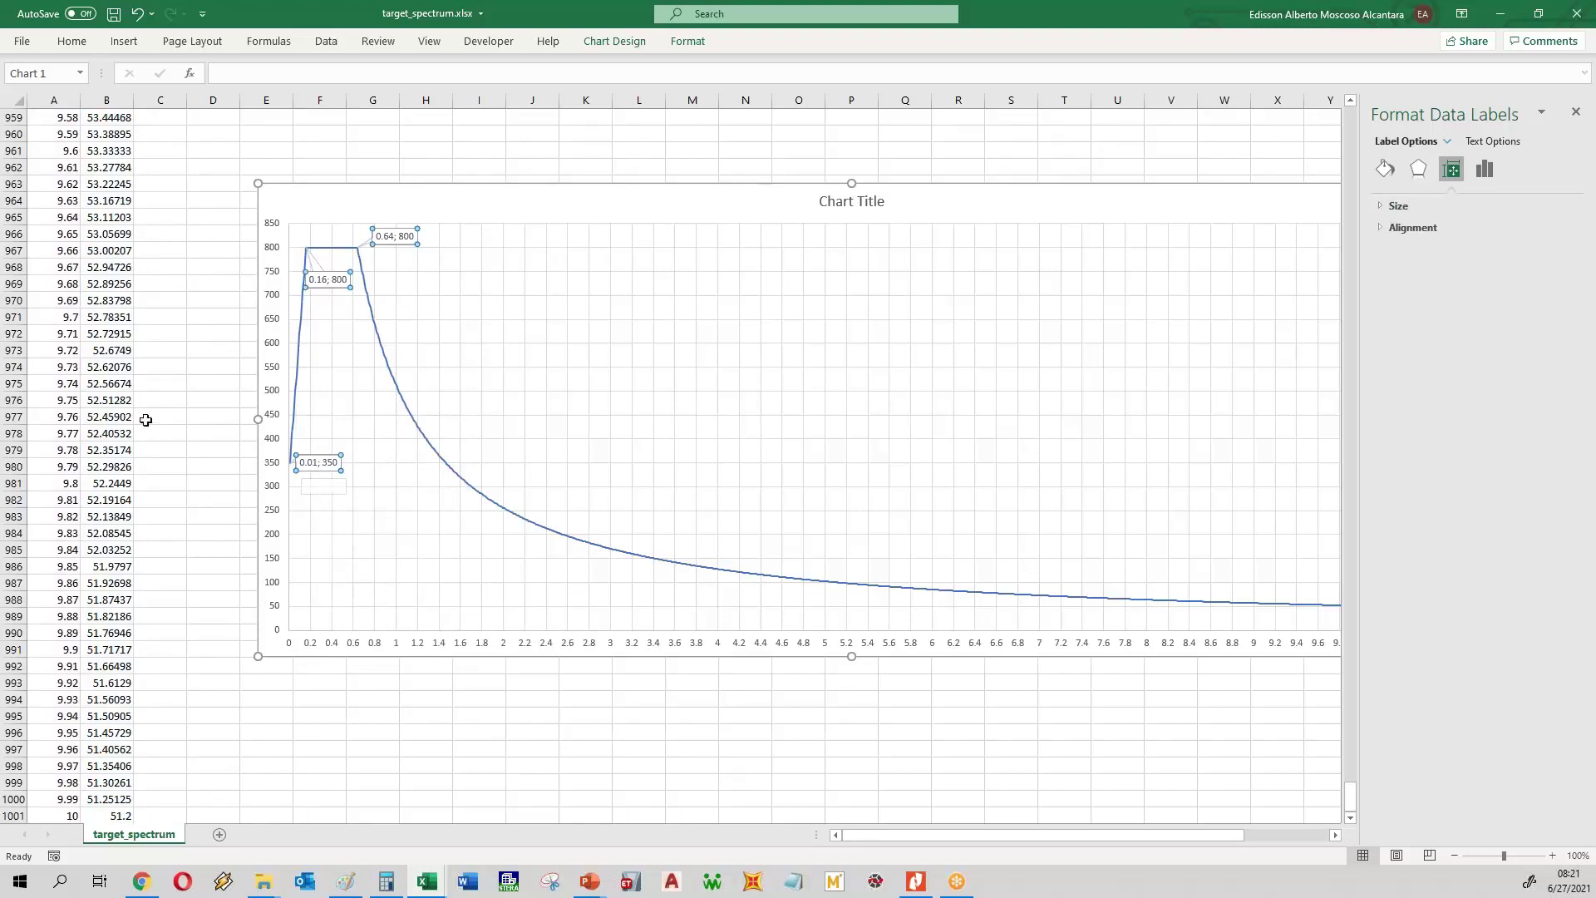
- Move the spectrum chart from the end of the data to the top of the sheet, beside the first rows of columns A and B
scroll(133, 418, up, 6)
click(359, 486)
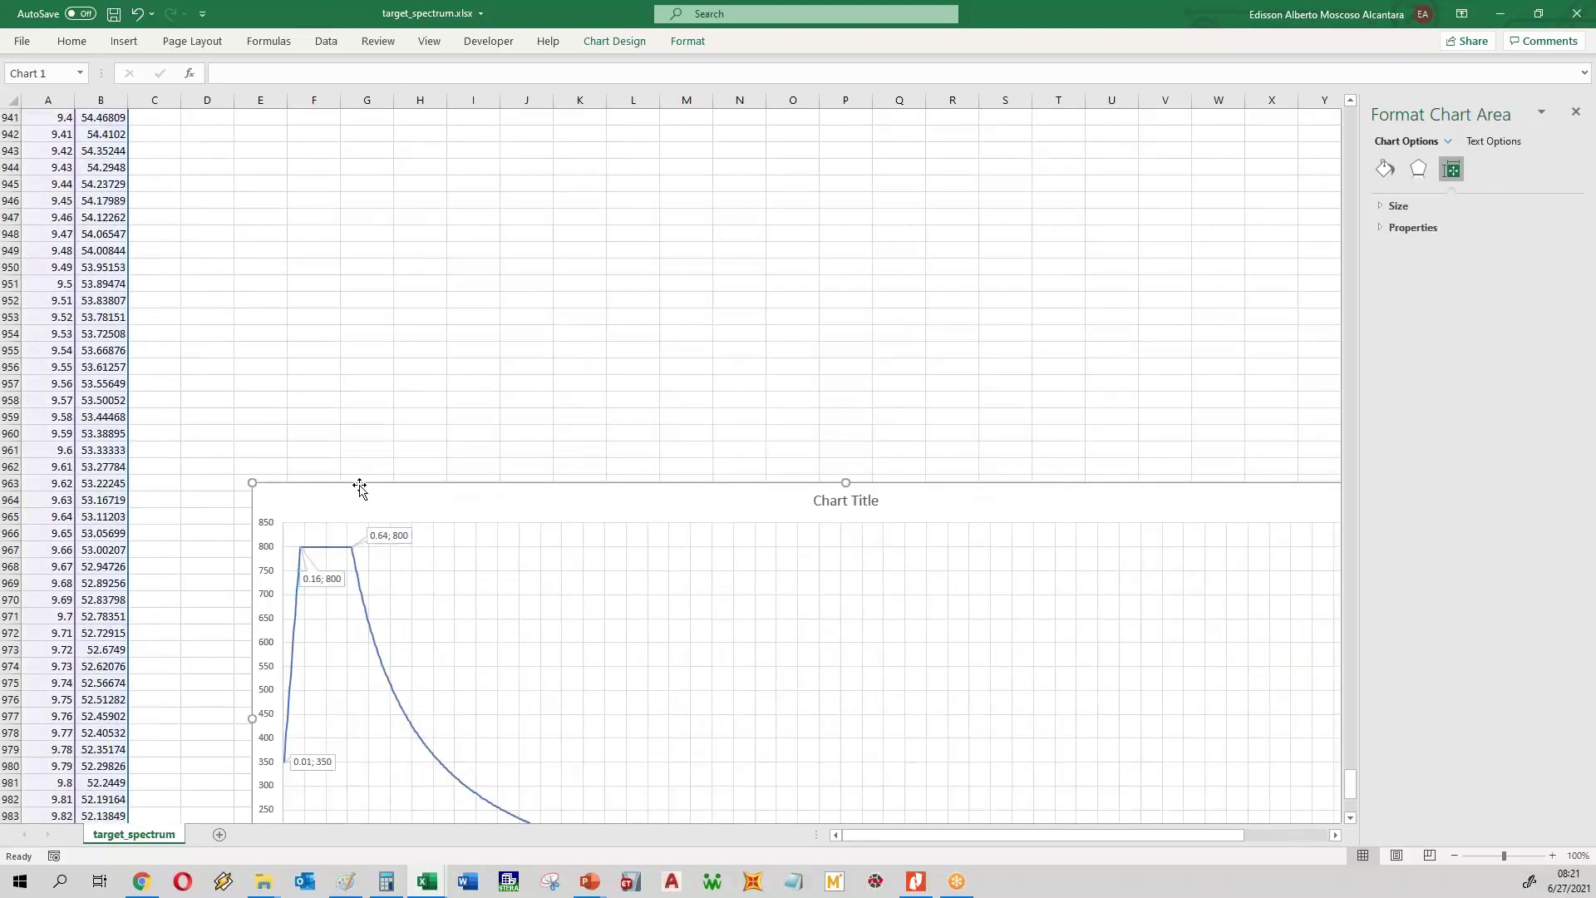
key(Delete)
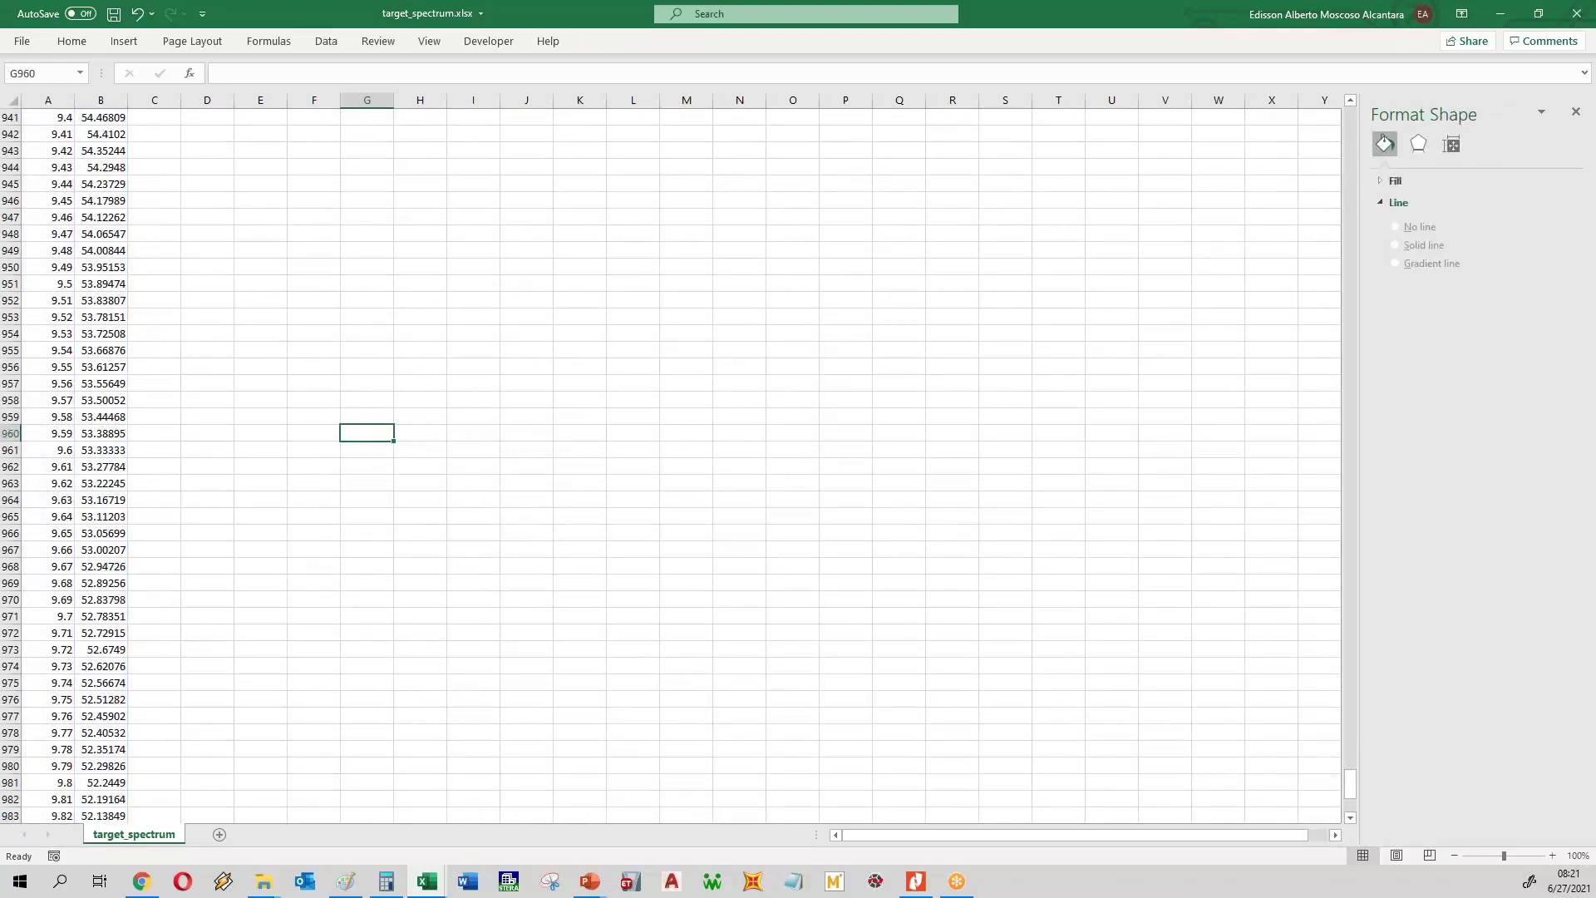
key(ctrl+z)
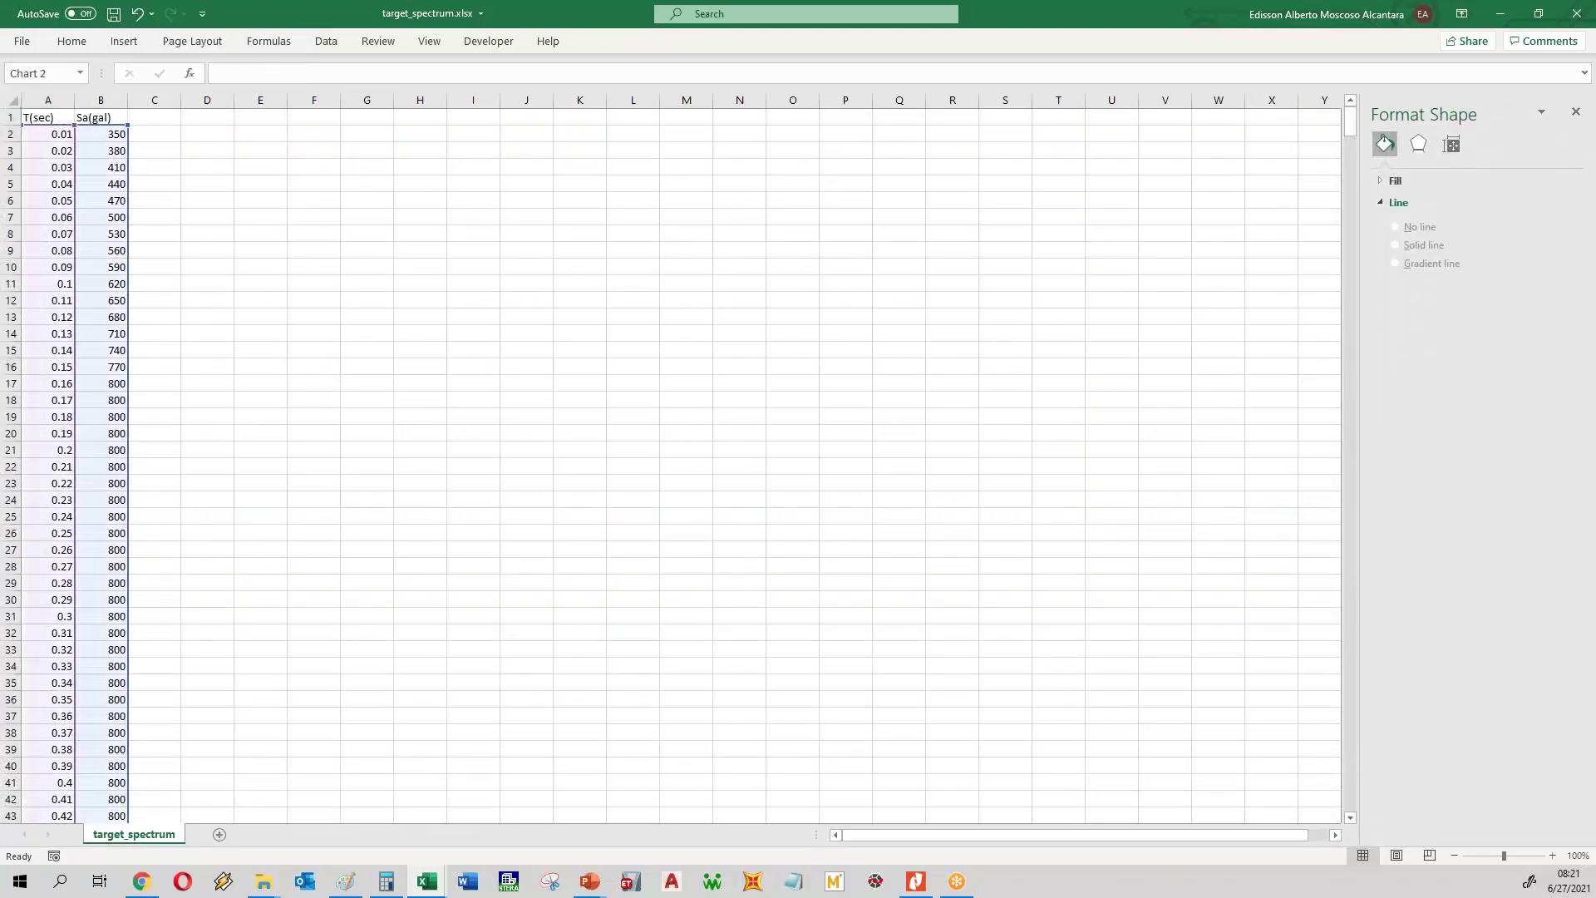
drag(277, 127, 420, 166)
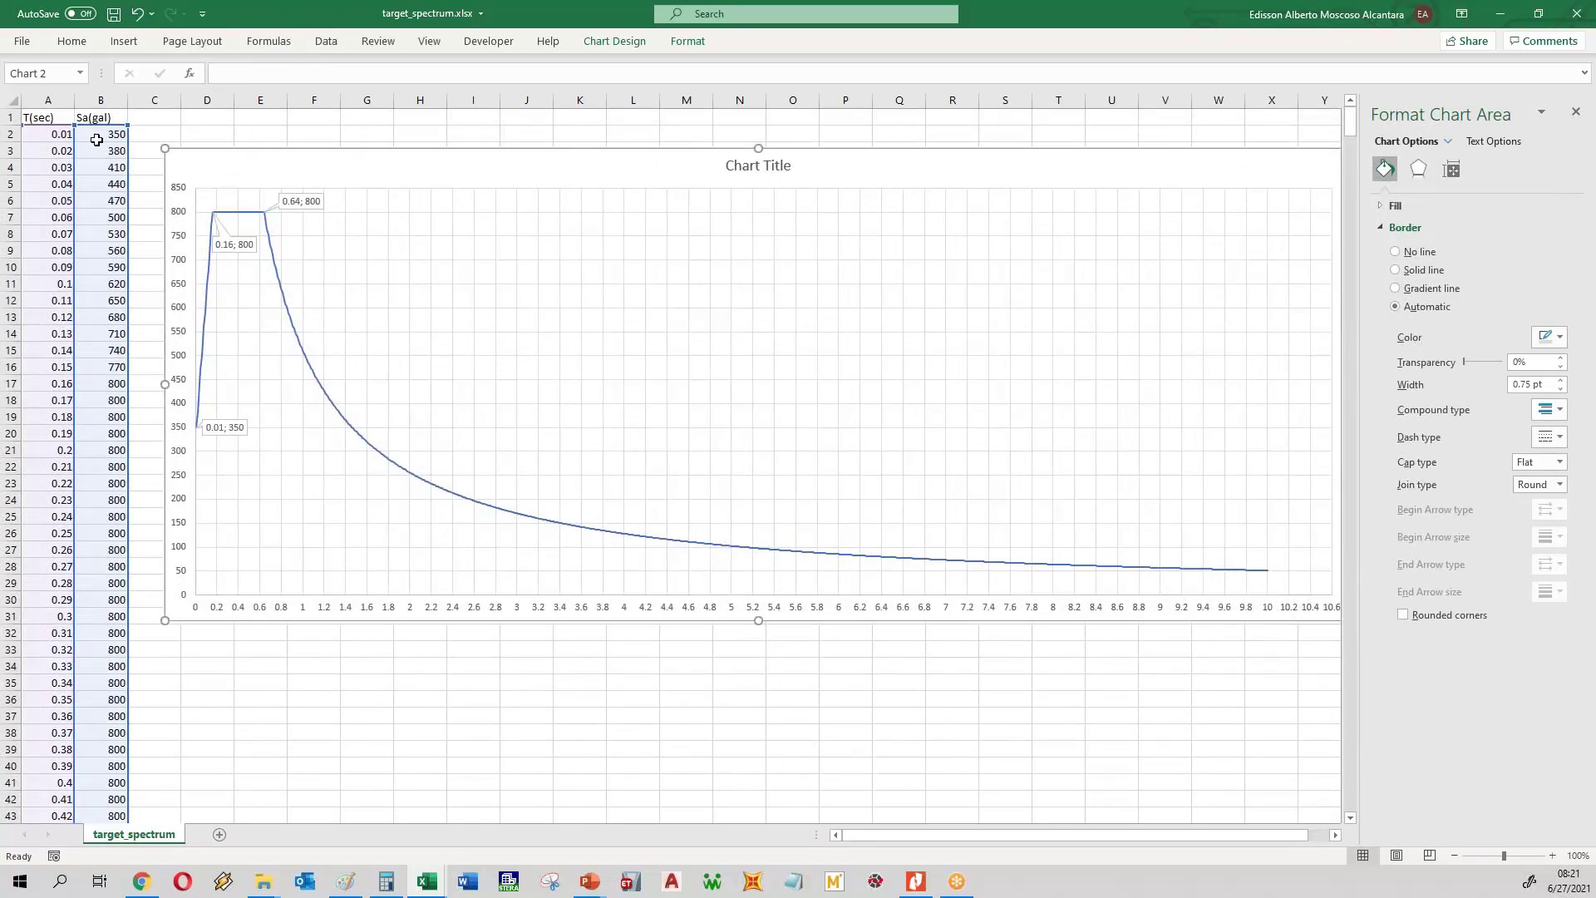
click(335, 711)
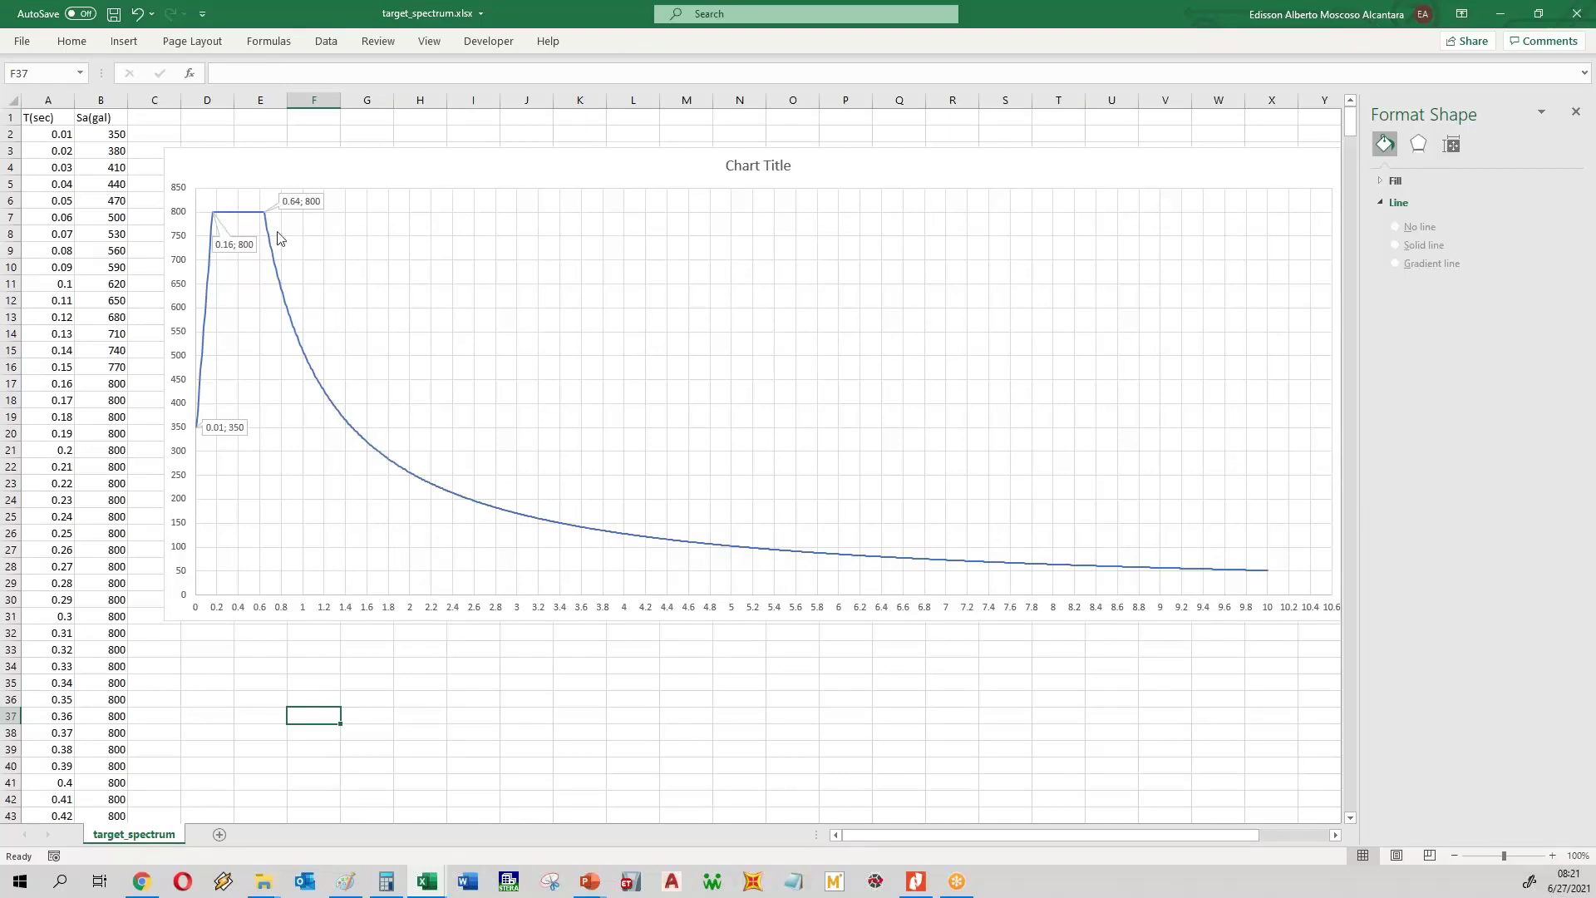
- Switch to the CISMID_Simposio 2020_EMA_v02 presentation in PowerPoint, view the slide comparing seismic levels, and return to the Excel workbook
mouse_move(582, 889)
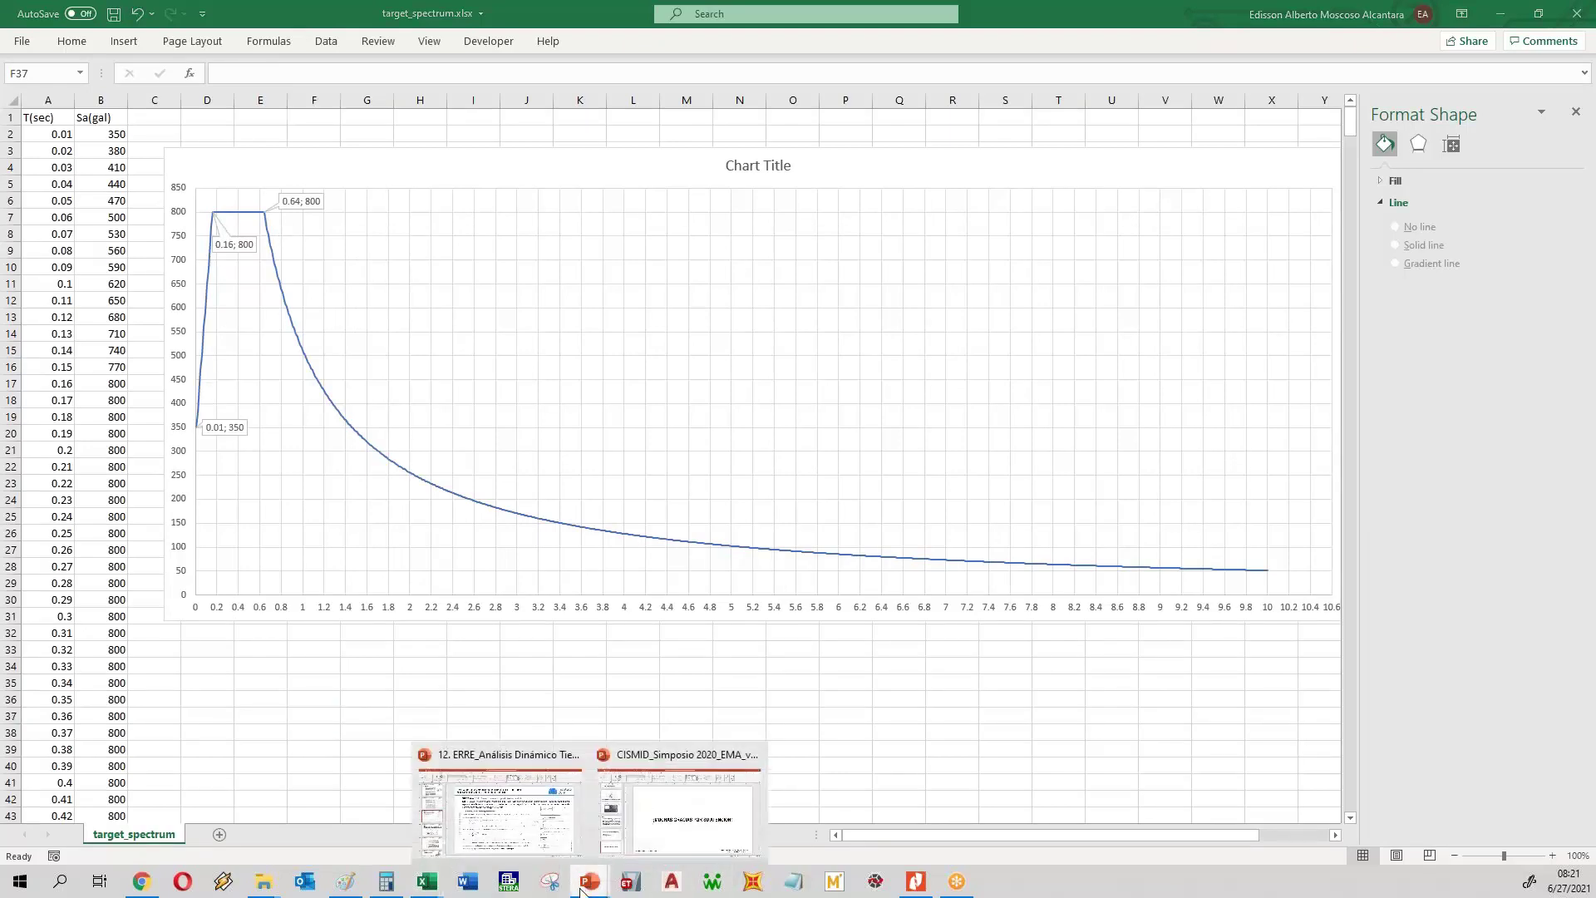
click(665, 802)
scroll(623, 559, up, 6)
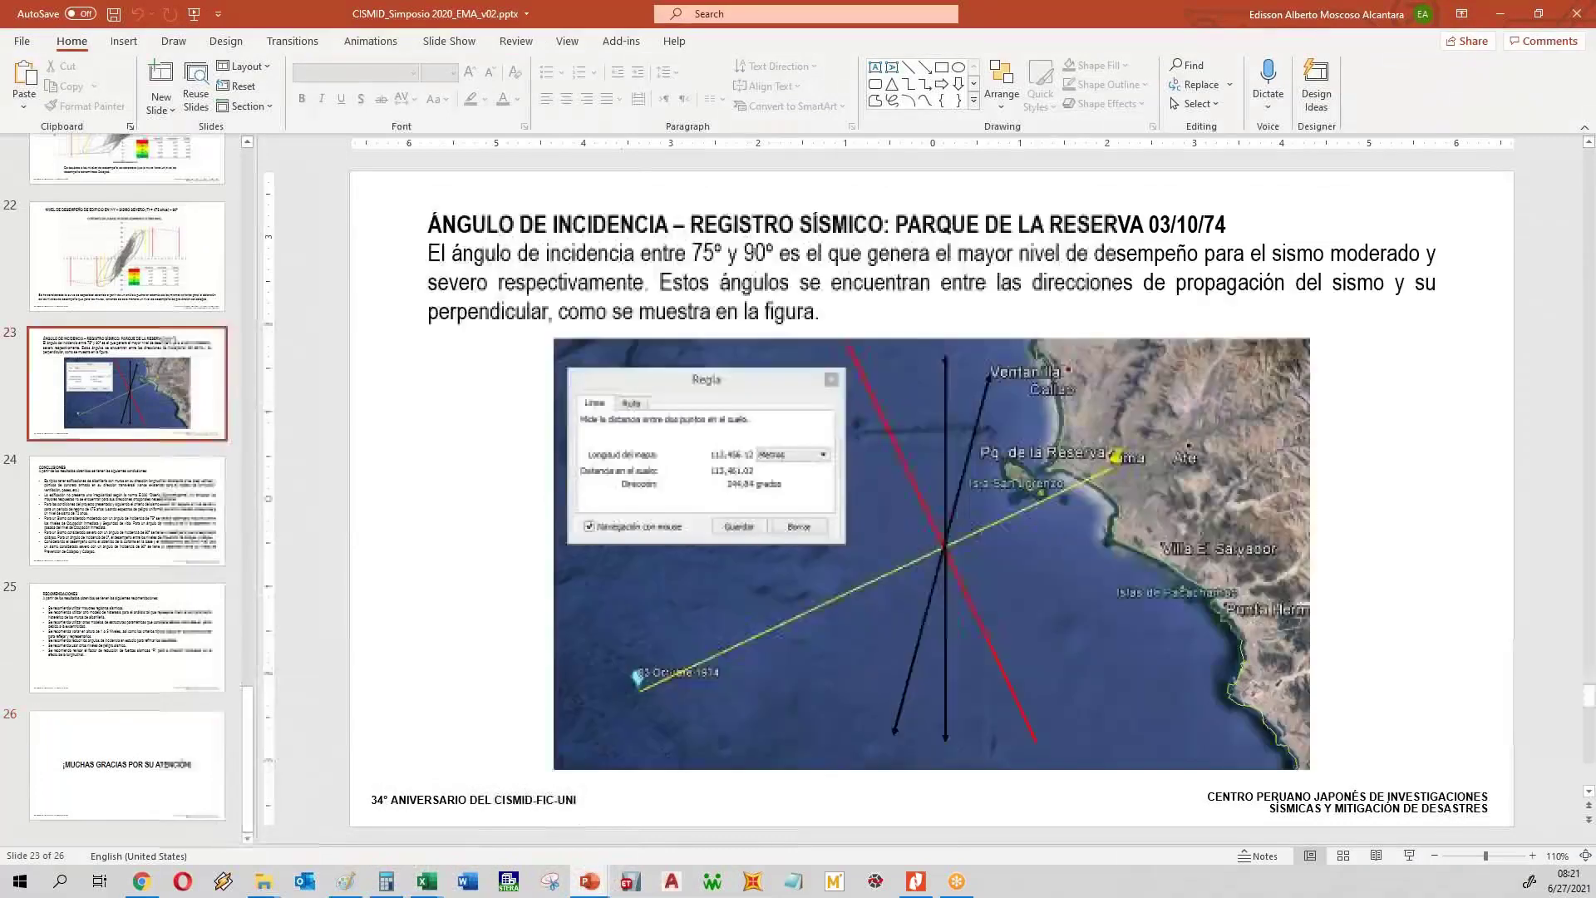
scroll(619, 554, up, 8)
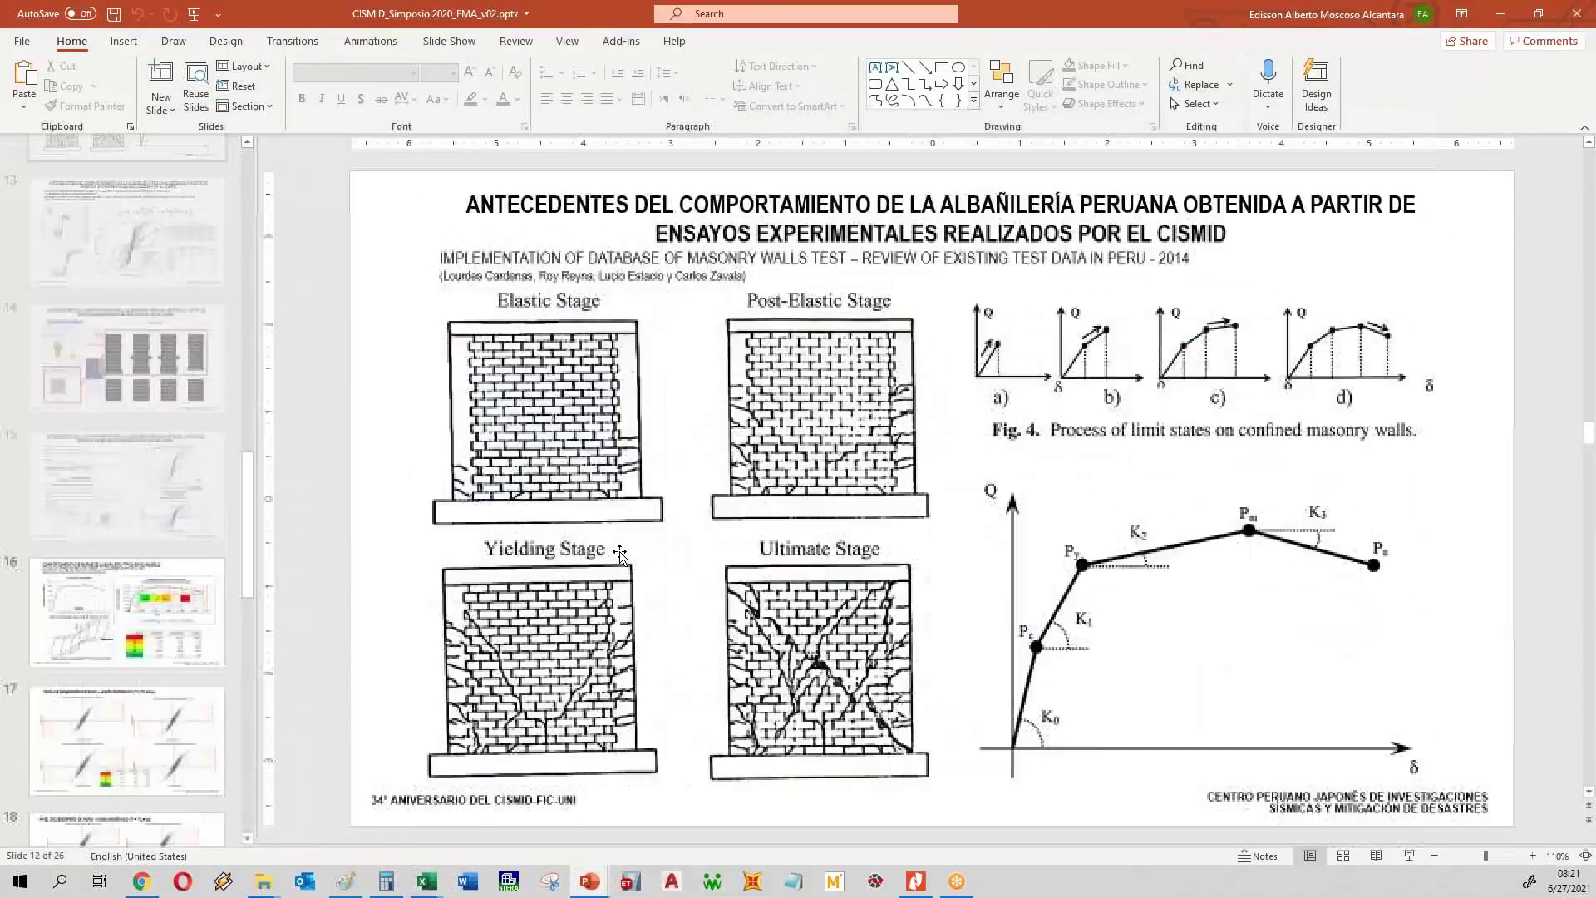
scroll(619, 554, up, 2)
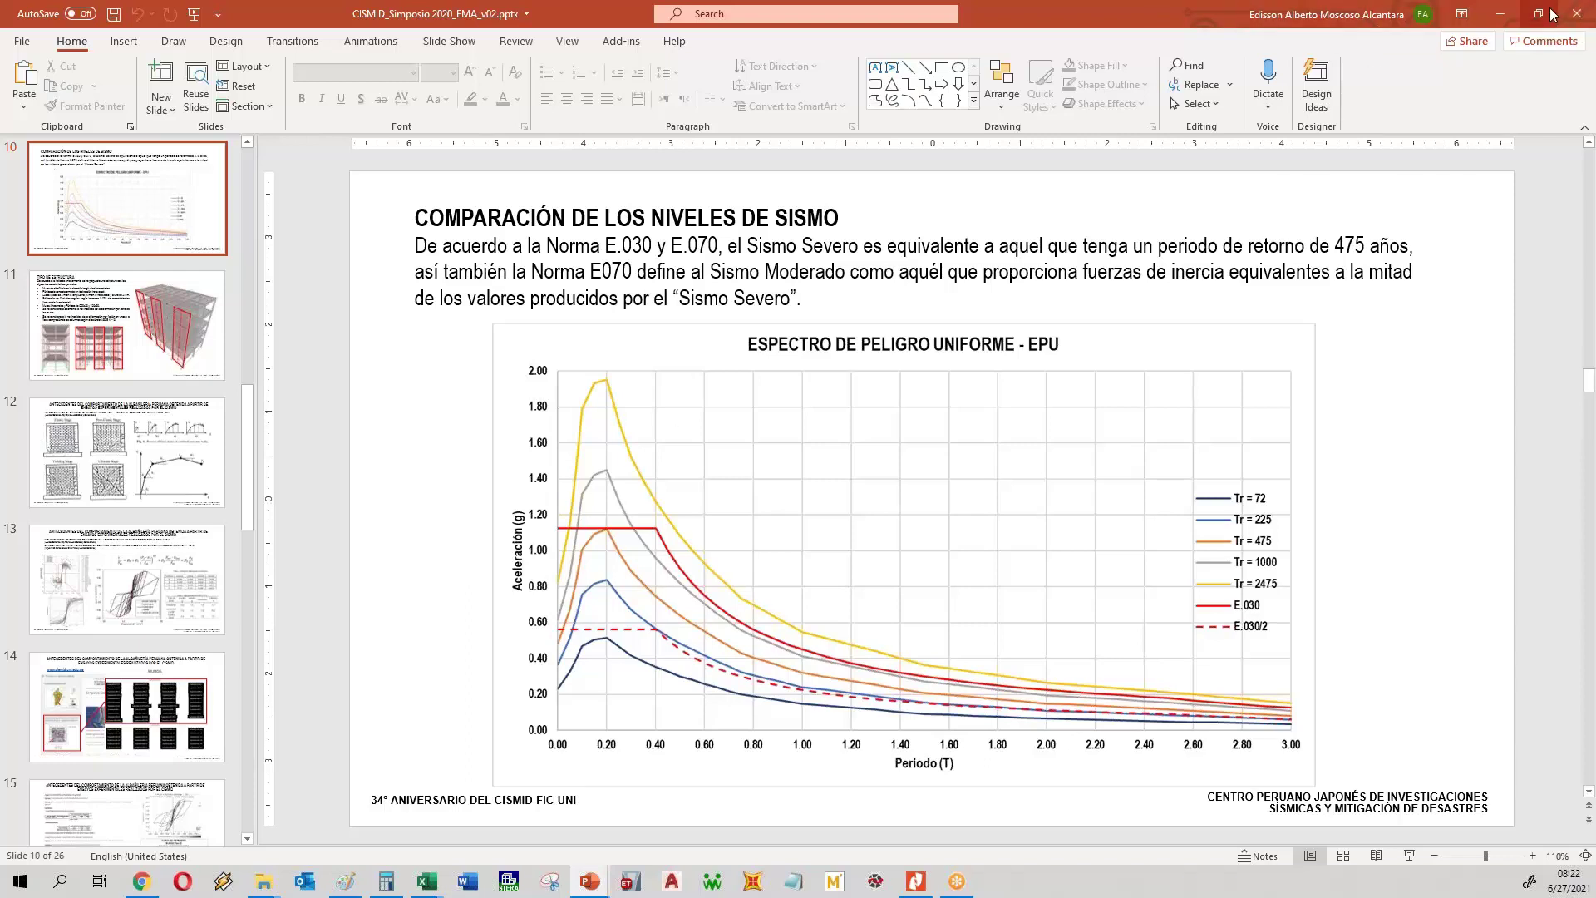
click(1505, 14)
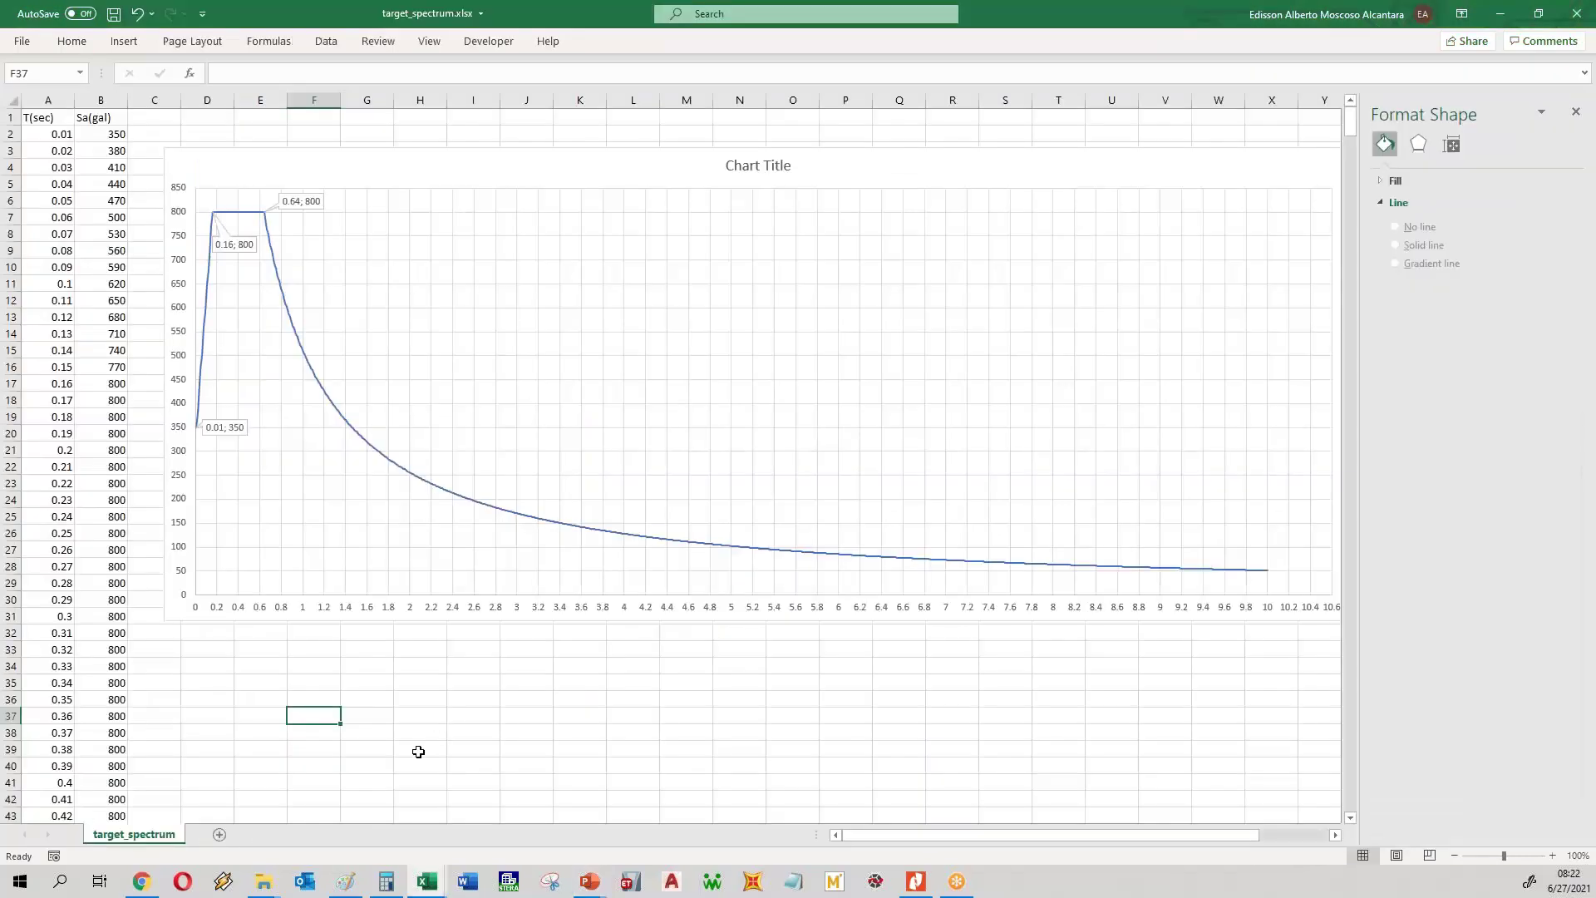
key(Right)
key(Right)
- Switch to the STERA_WAVE V1.0 folder and open ElCentro1940_NS.txt in Excel
mouse_move(272, 891)
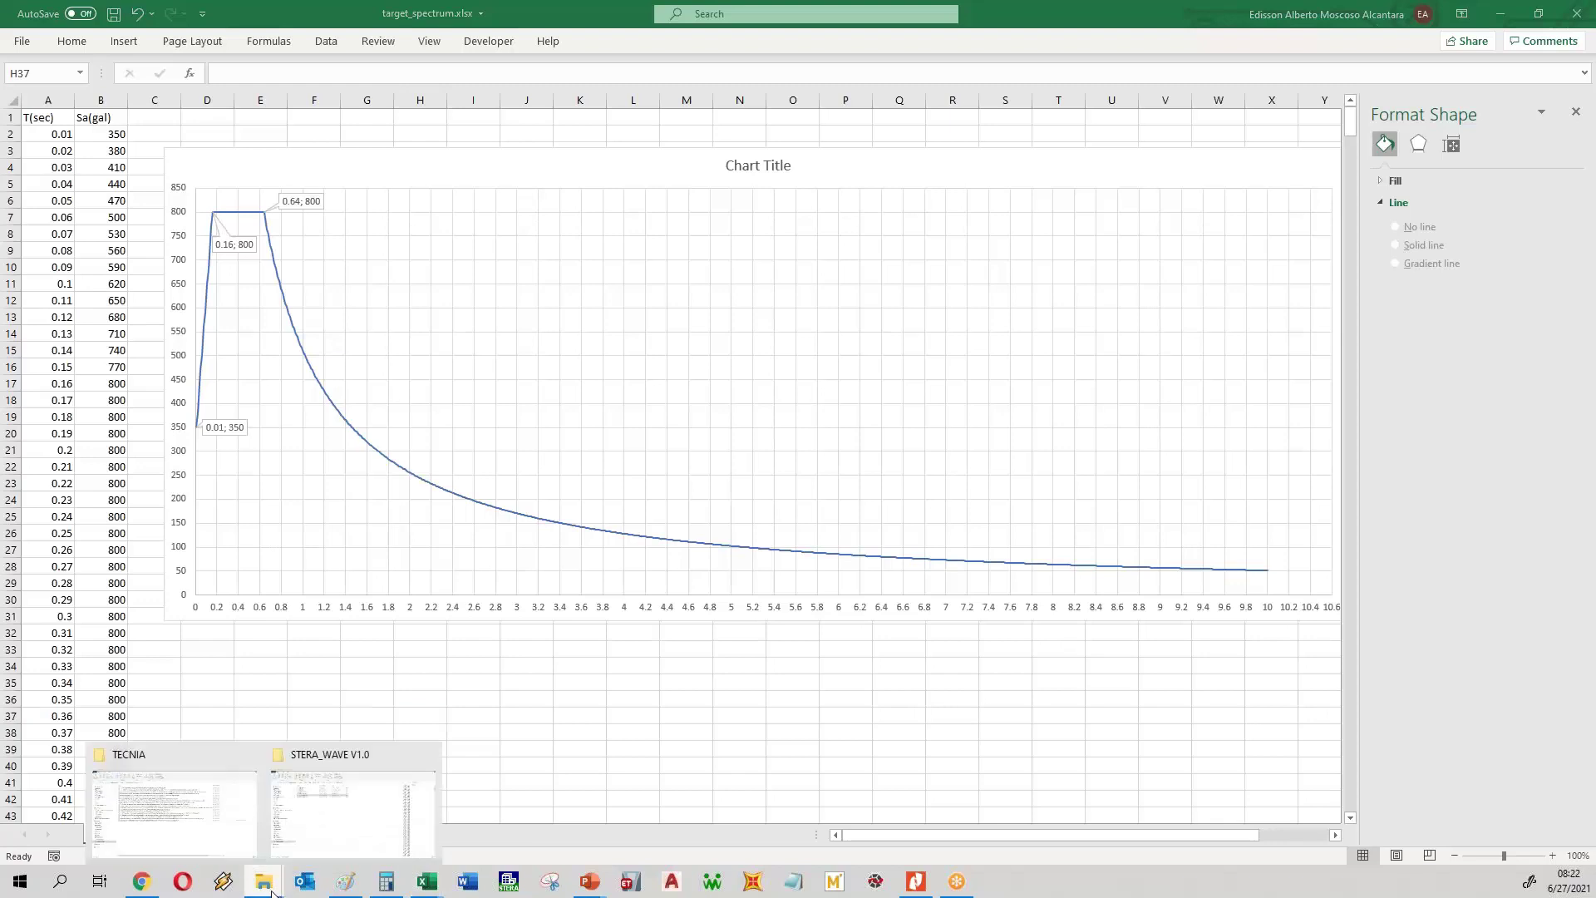
click(352, 810)
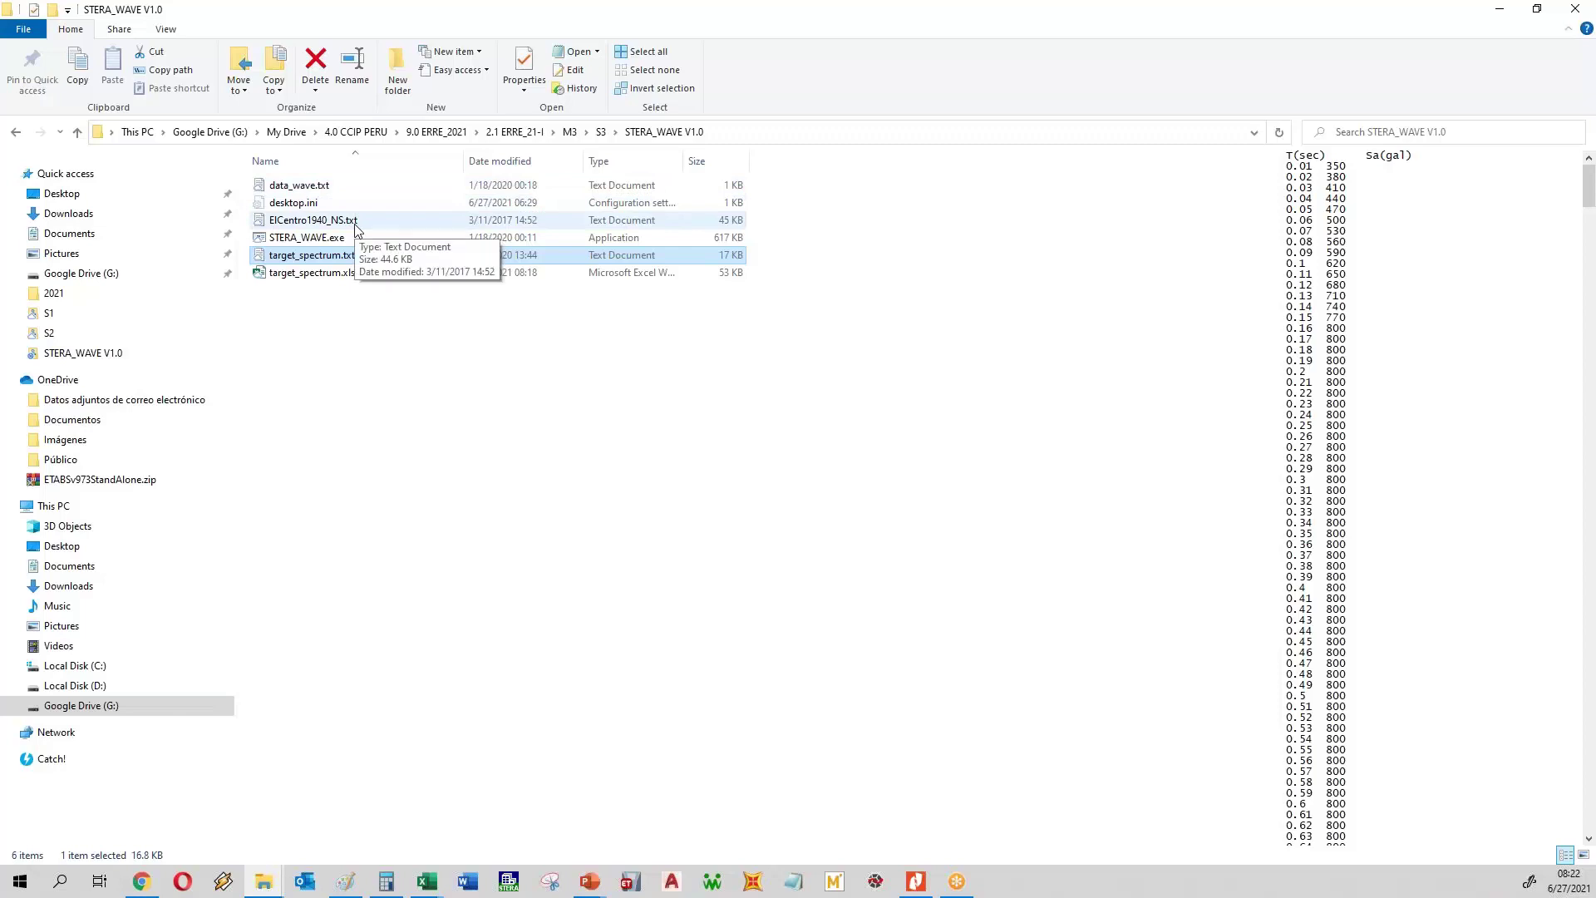
drag(355, 226, 474, 793)
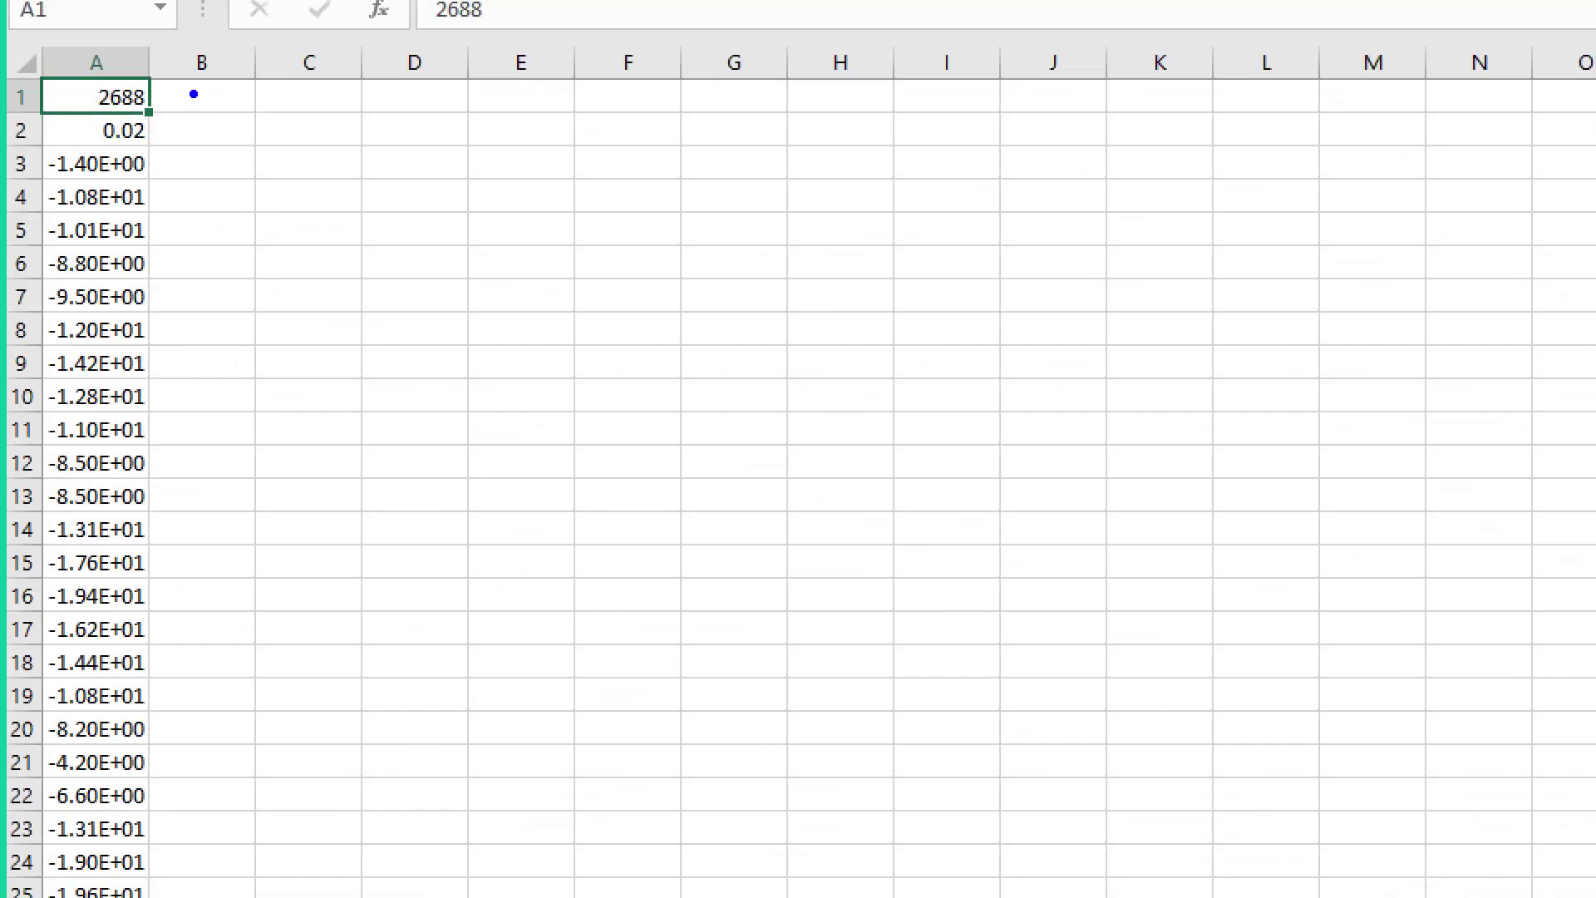
- Mark the first two header values and the acceleration values running down column A with temporary pen strokes on the zoomed view
drag(179, 97, 205, 73)
drag(184, 137, 239, 99)
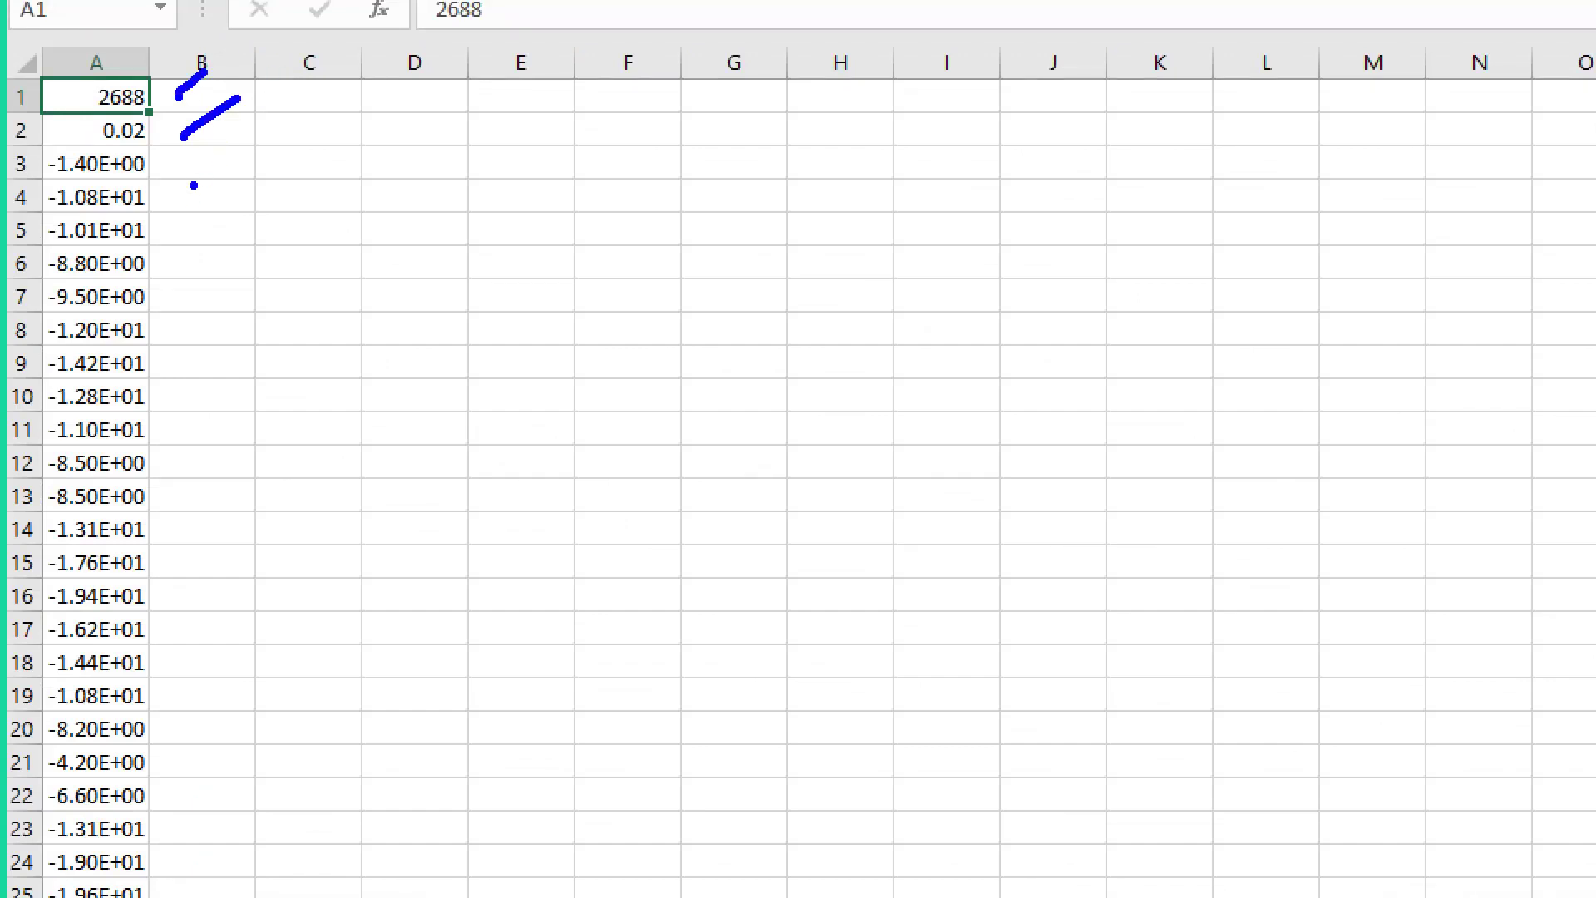
drag(193, 173, 211, 387)
mouse_move(175, 335)
mouse_down()
mouse_move(197, 366)
mouse_move(247, 317)
mouse_up()
key(Escape)
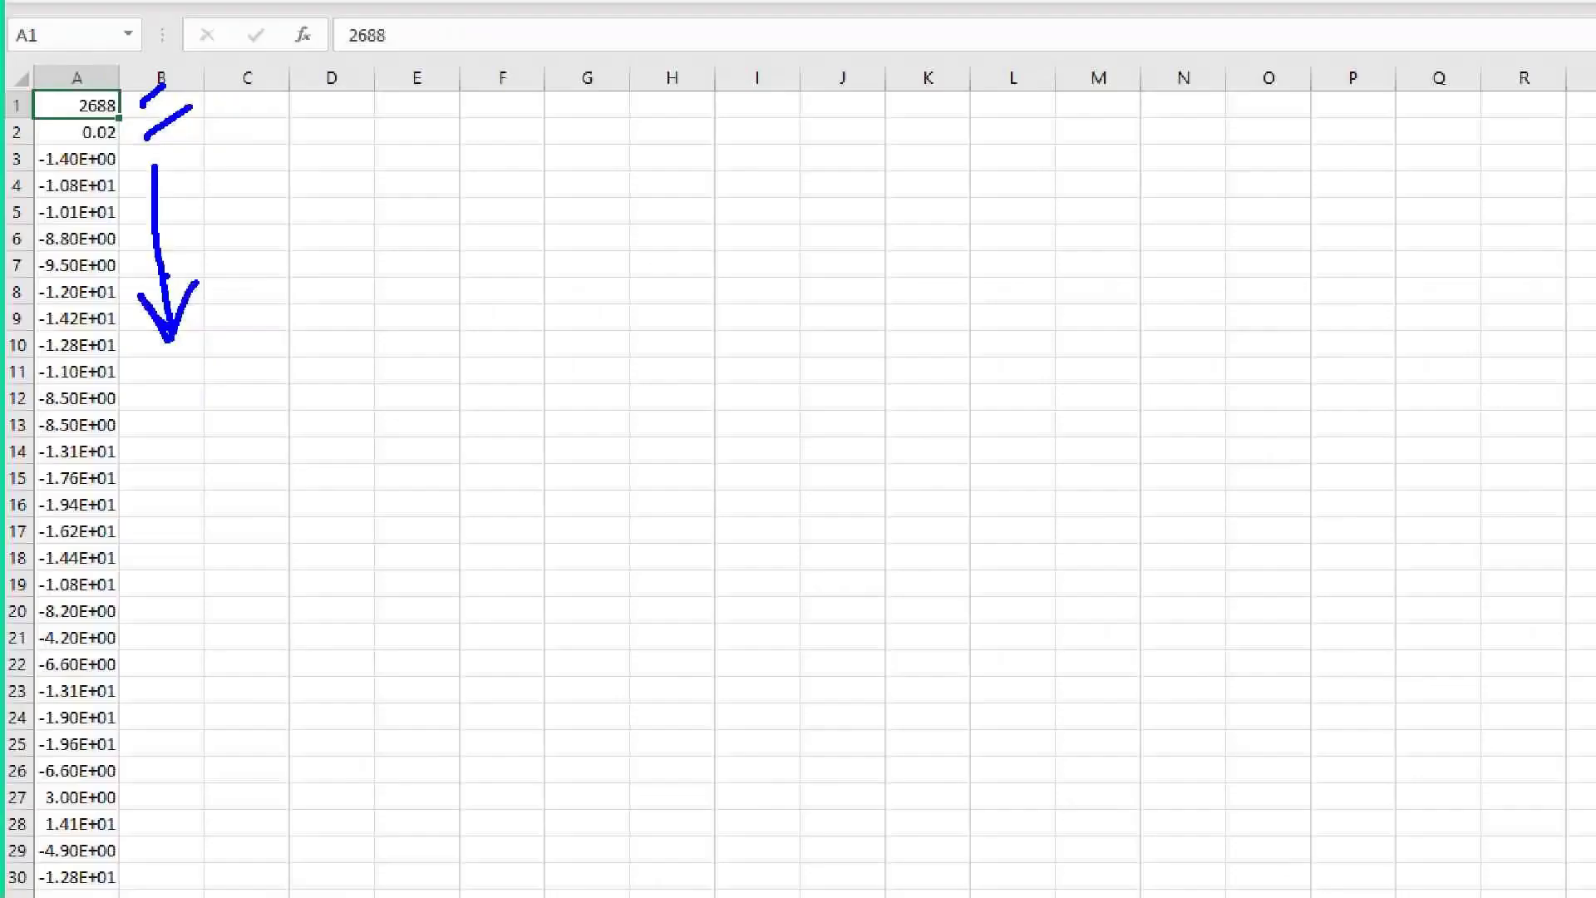
- Copy the whole column A of ElCentro1940_NS.txt into column E of target_spectrum.xlsx and move the spectrum chart clear of it
click(61, 101)
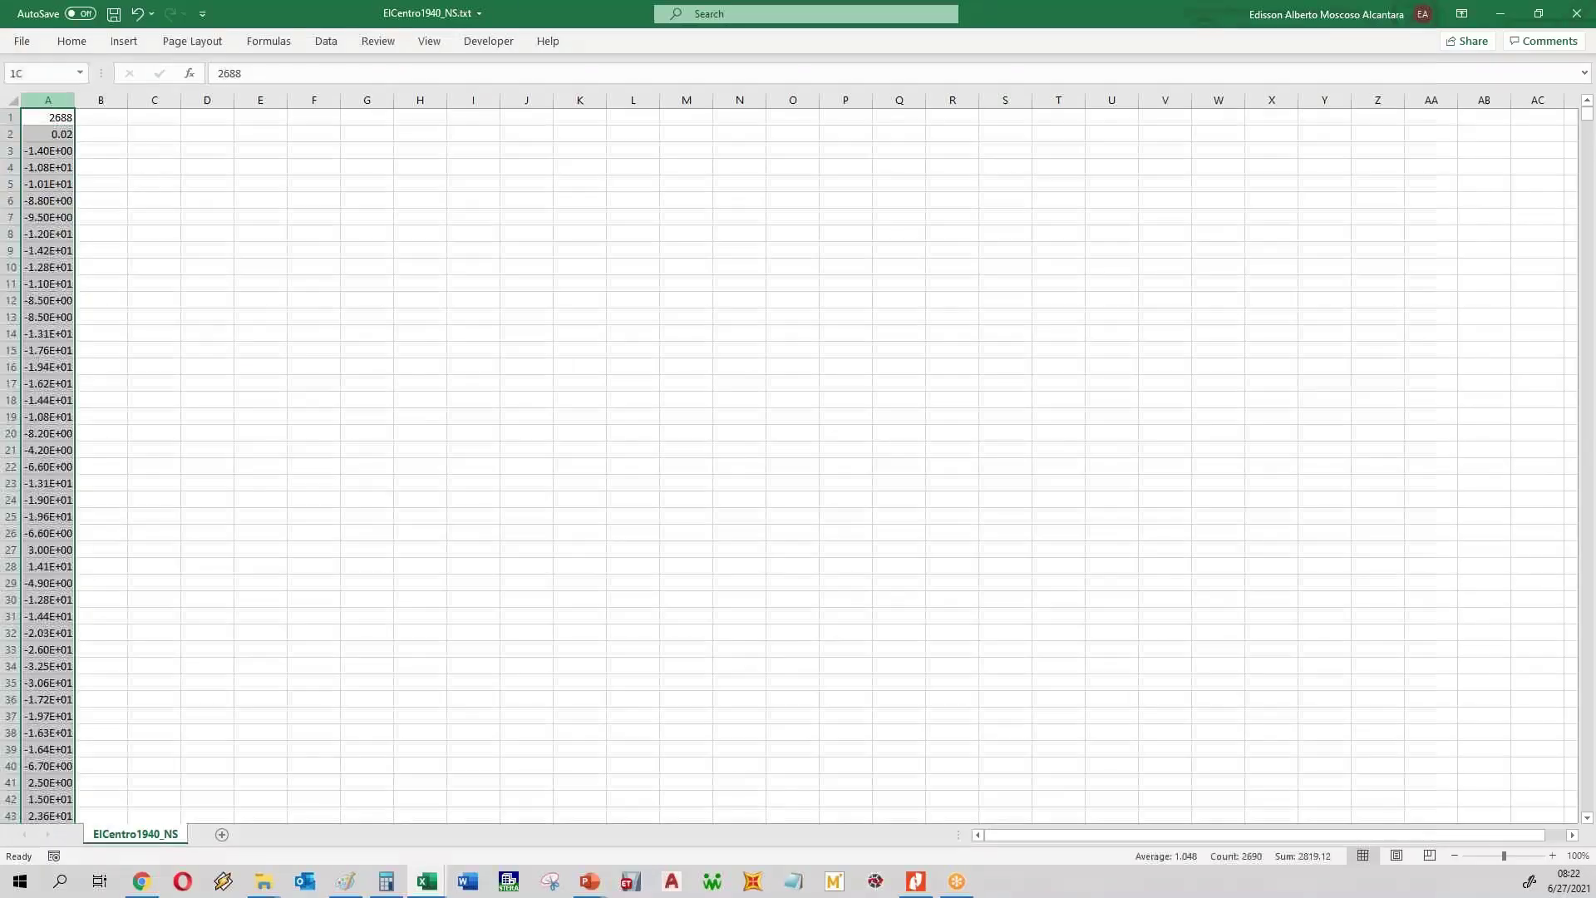
key(ctrl+c)
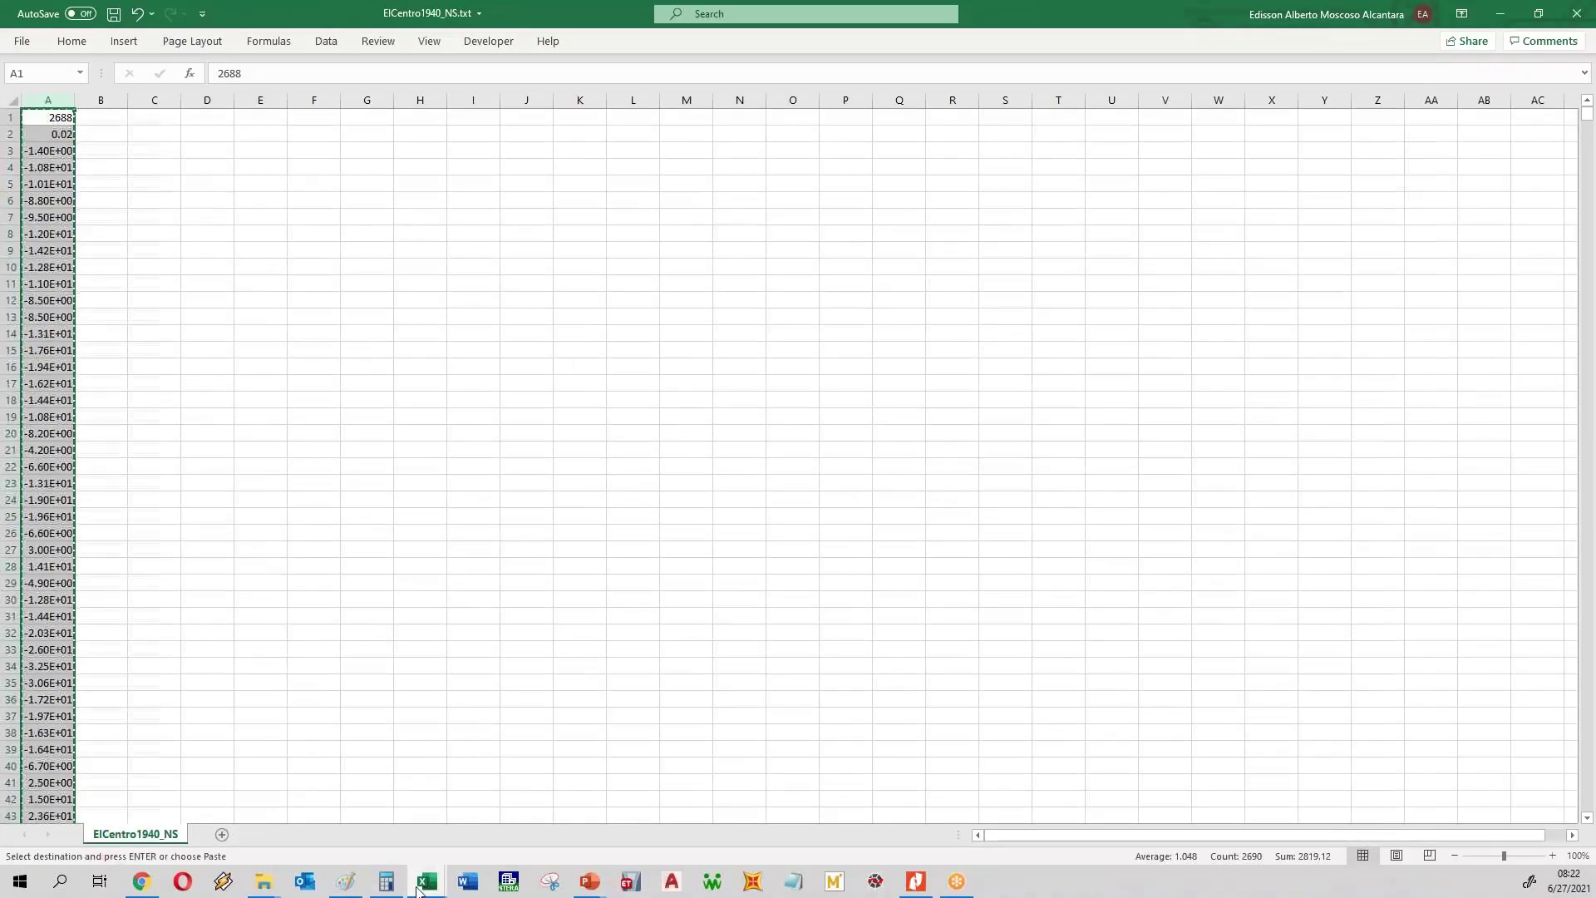
mouse_move(426, 881)
click(584, 812)
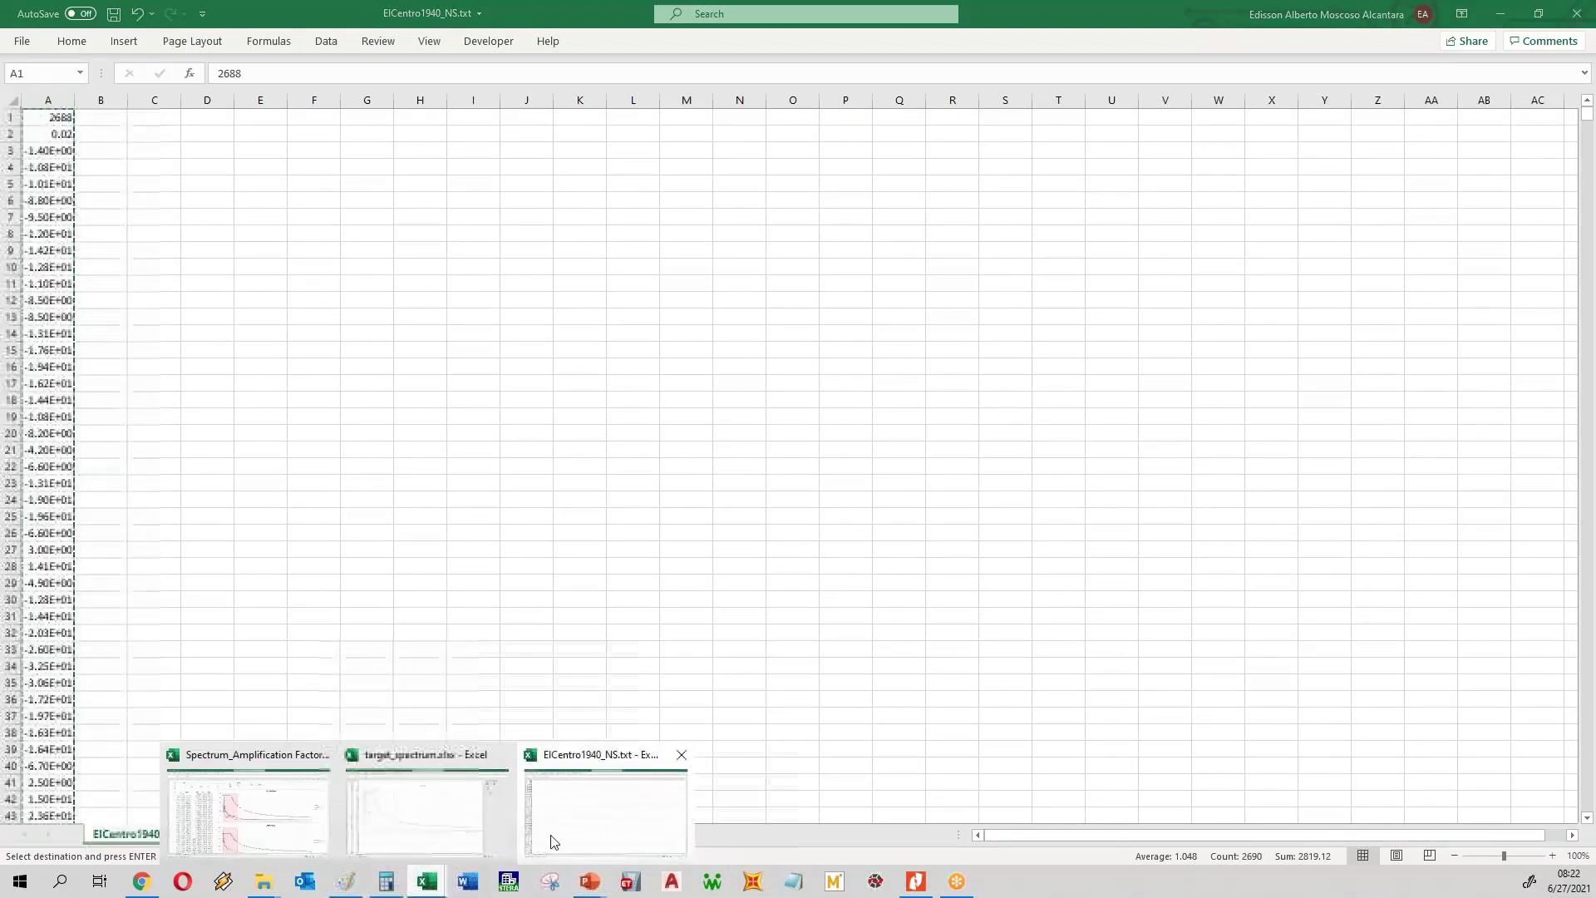
click(445, 815)
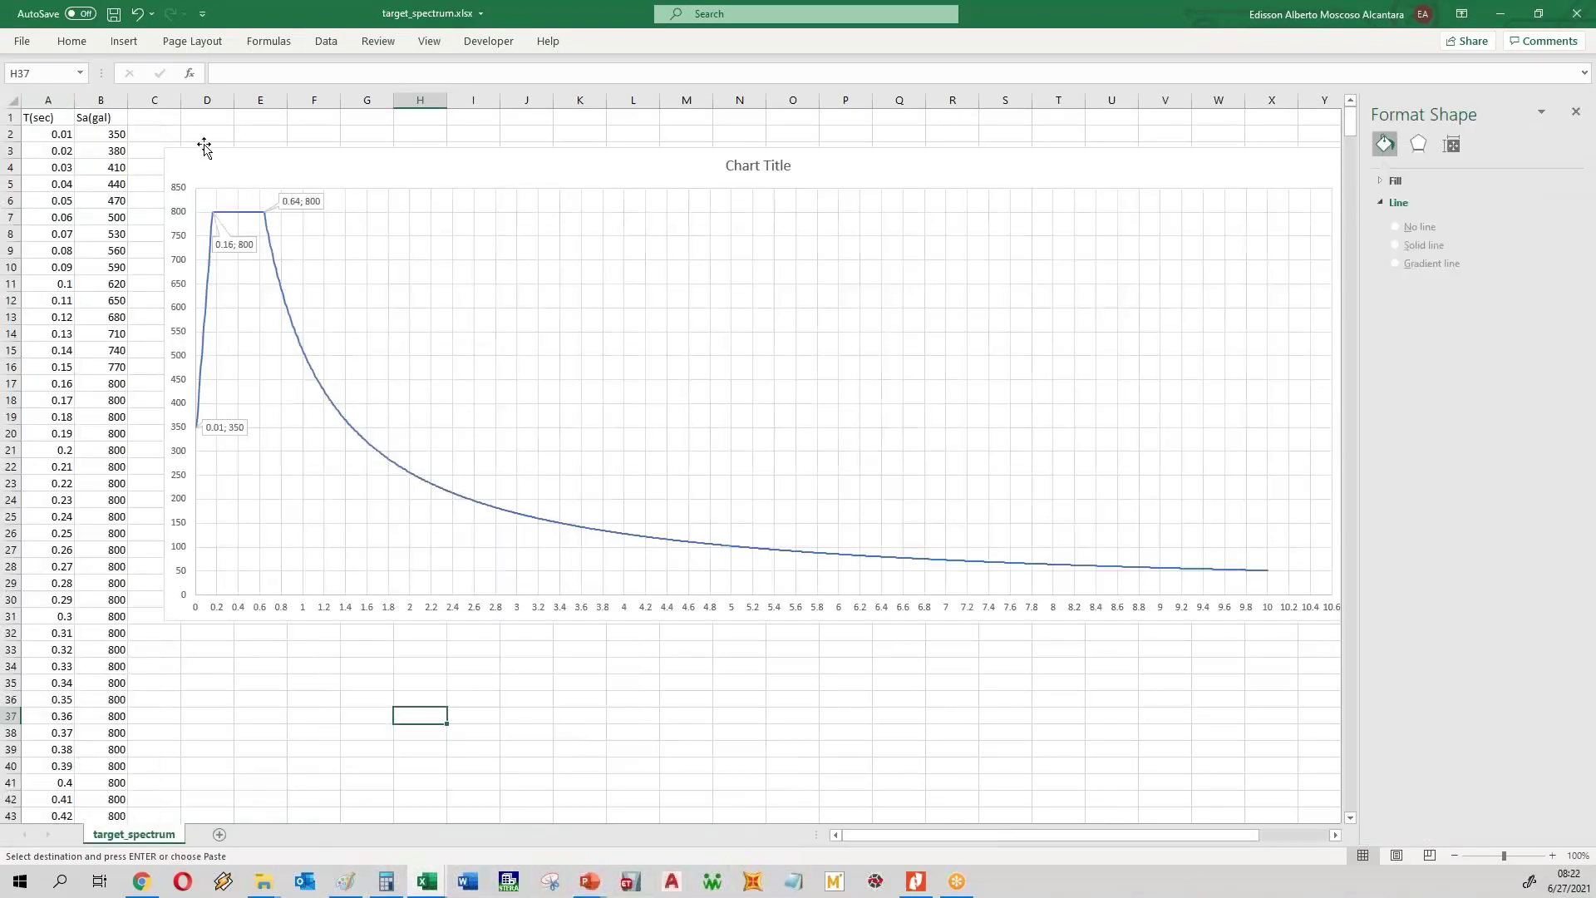
click(264, 96)
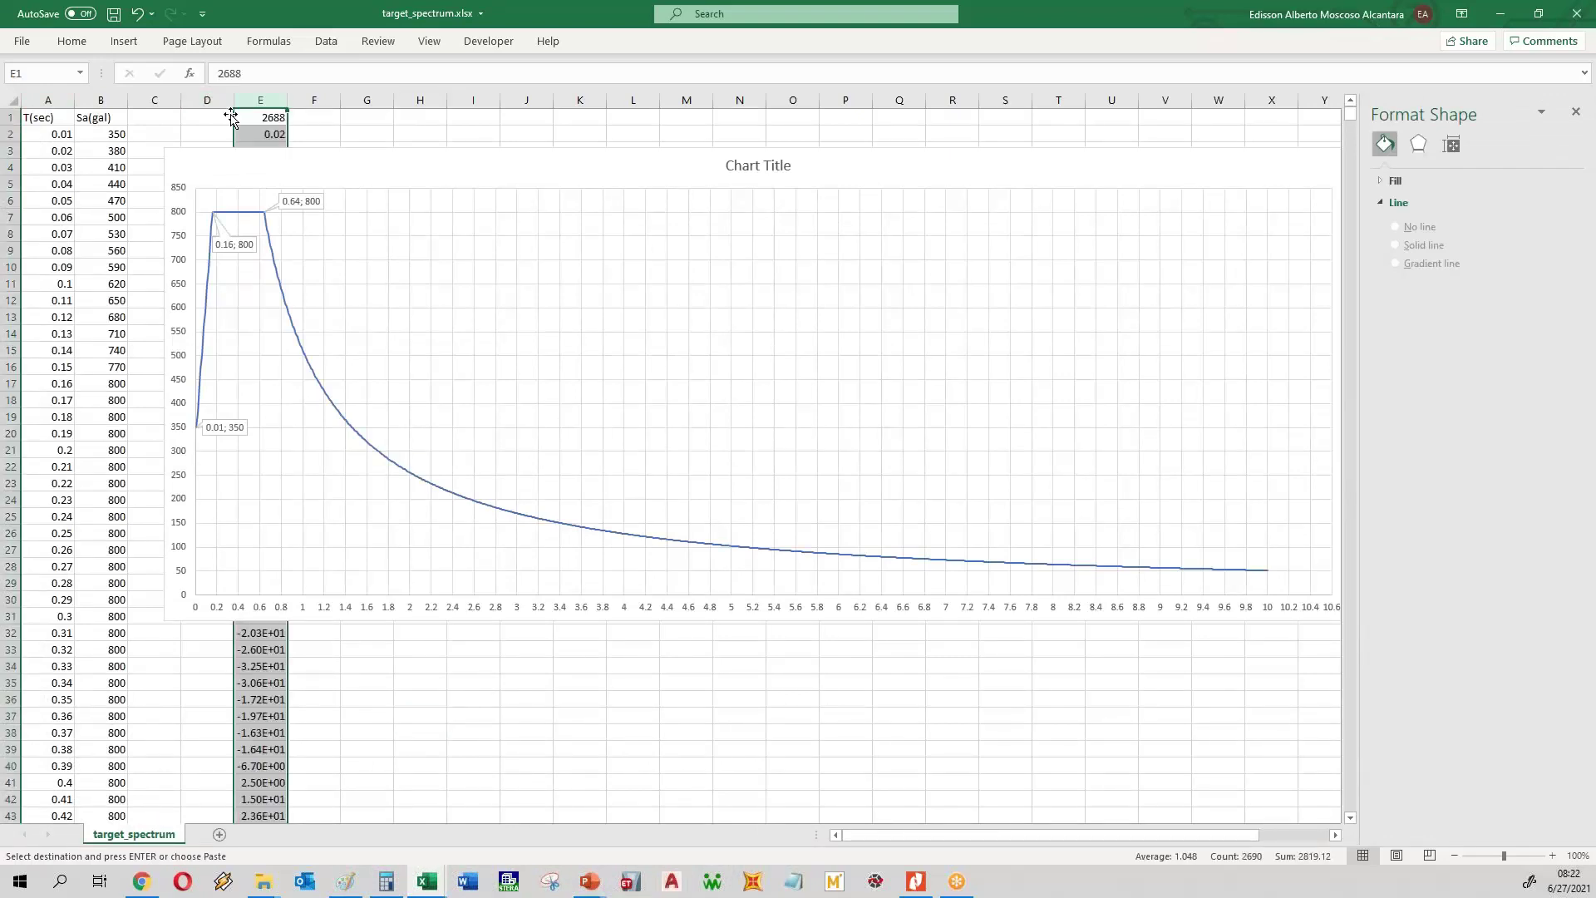
click(330, 167)
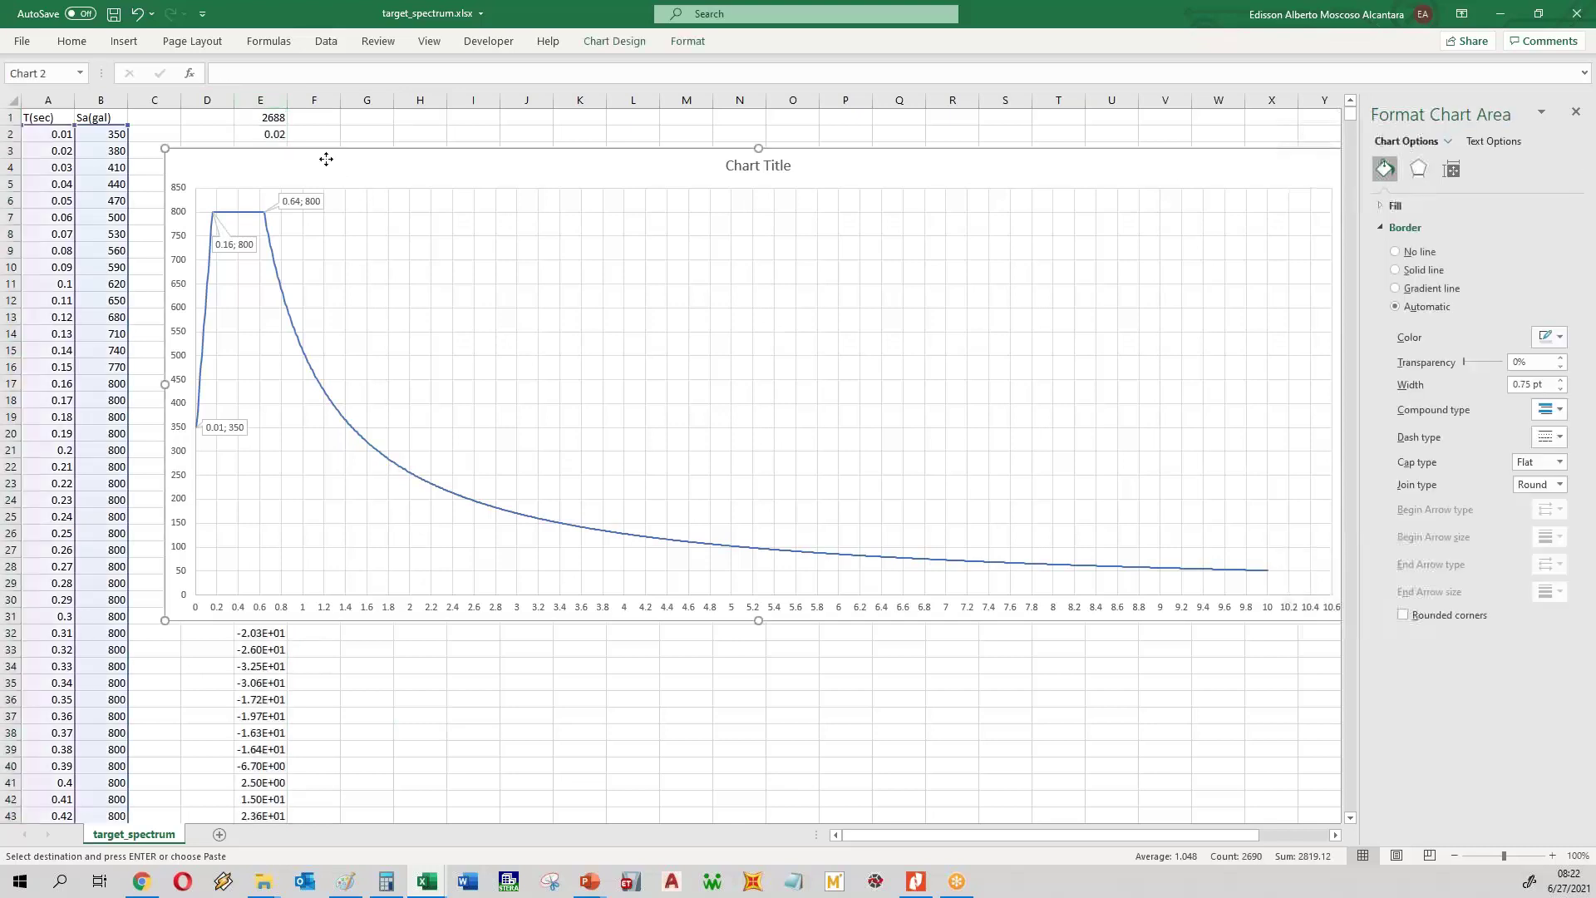
drag(325, 159, 547, 159)
- Build the time column beside the record: enter 0 in D3 and =D3+$E$2 in D4, and fill the formula down to the last row
click(214, 149)
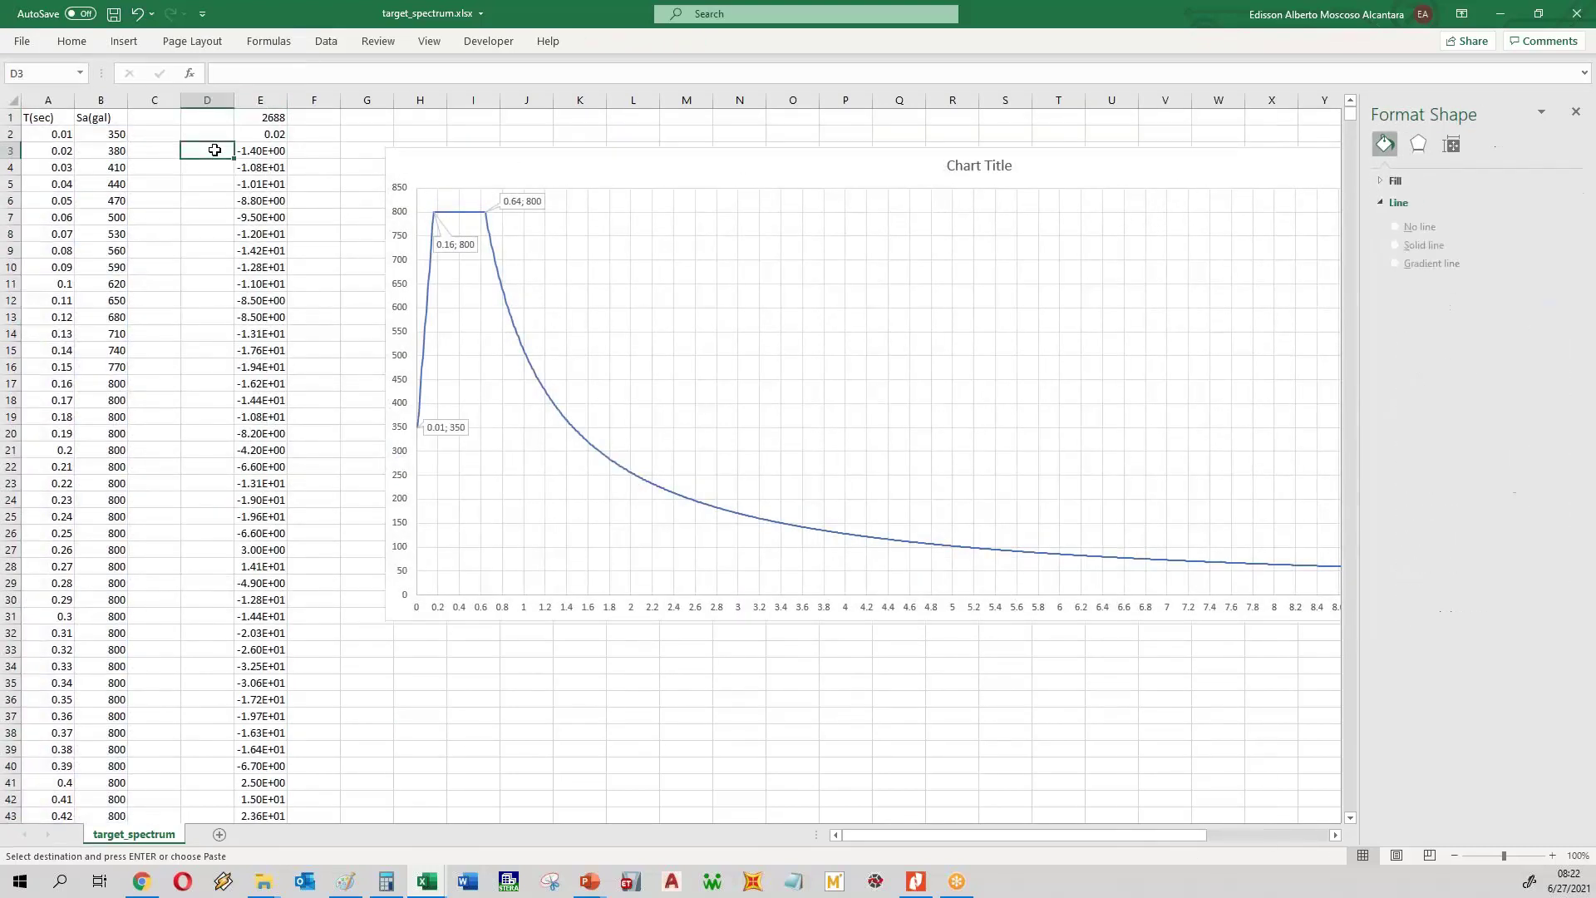
text(0)
key(Return)
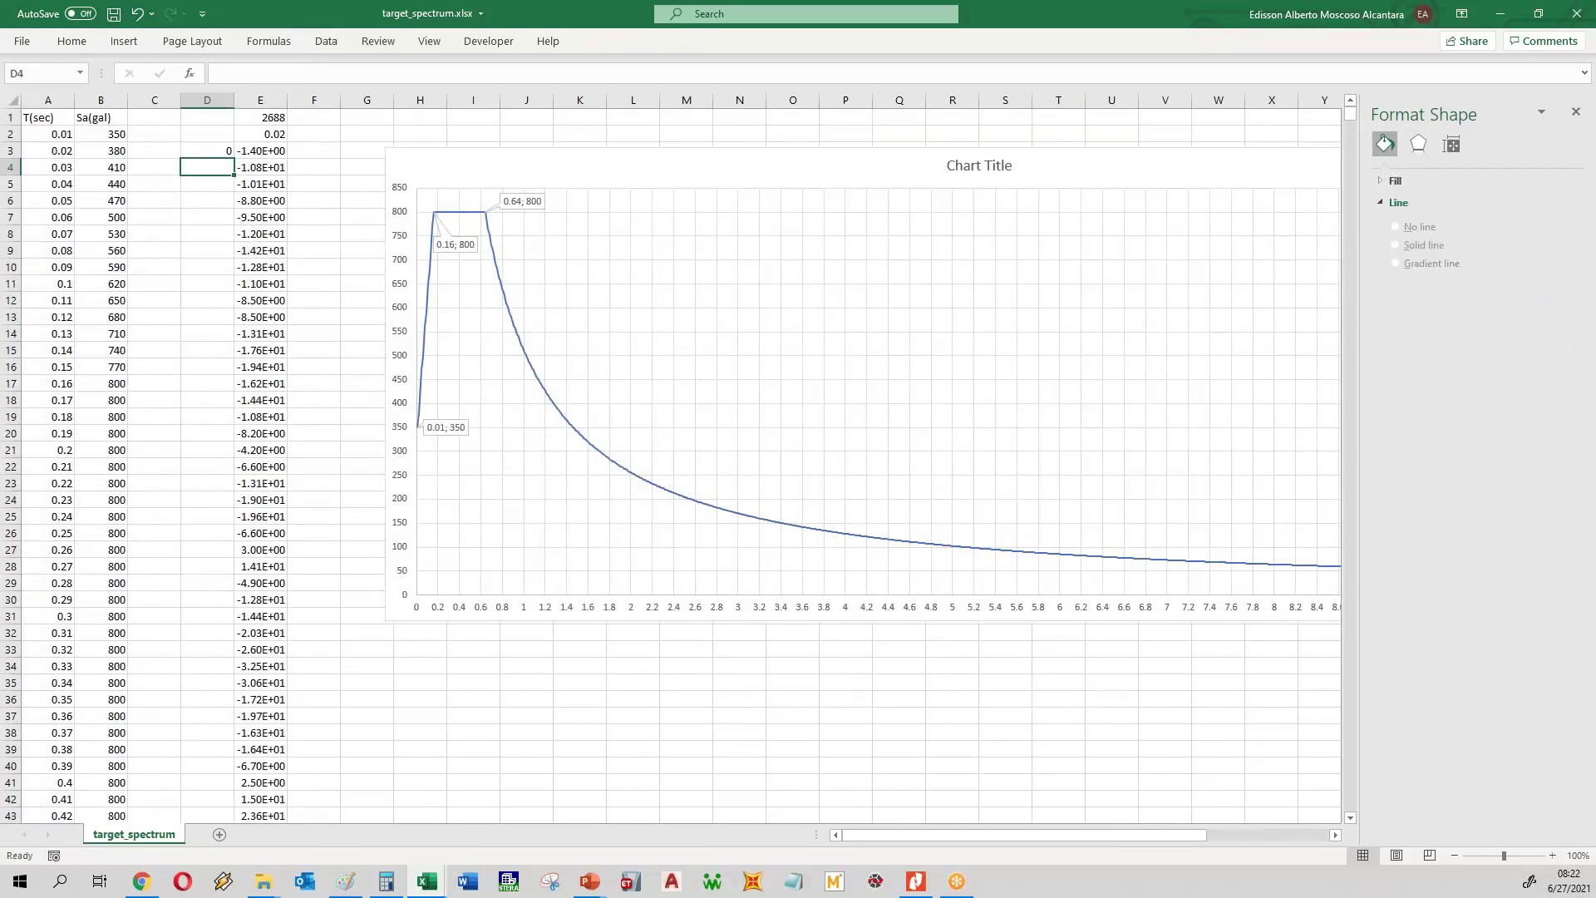
text(=)
click(215, 150)
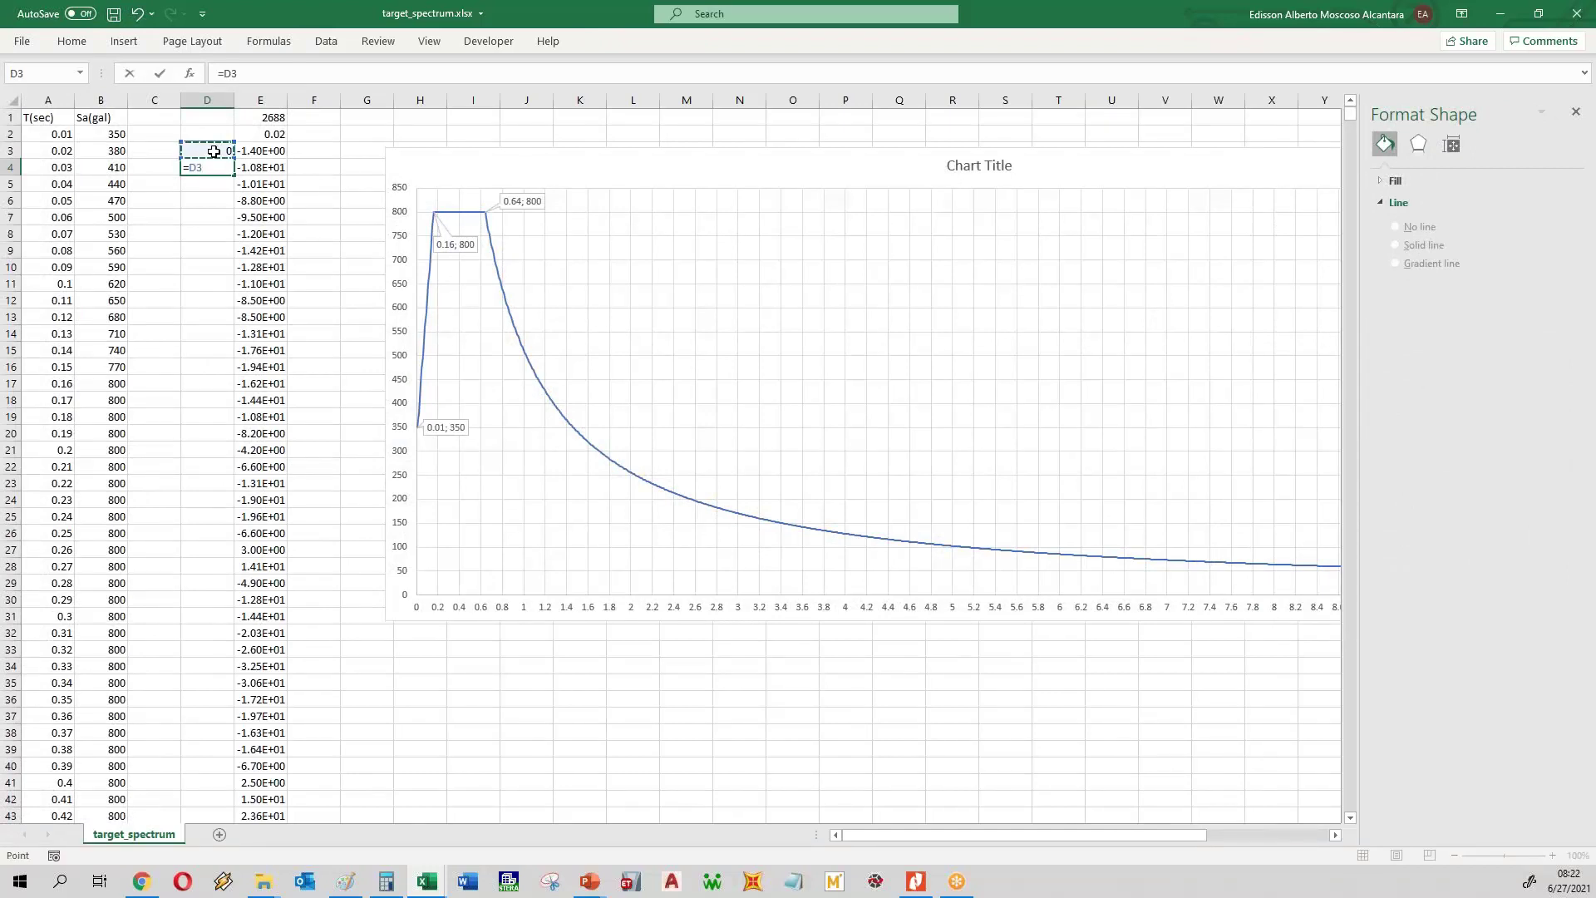
text(+)
click(278, 136)
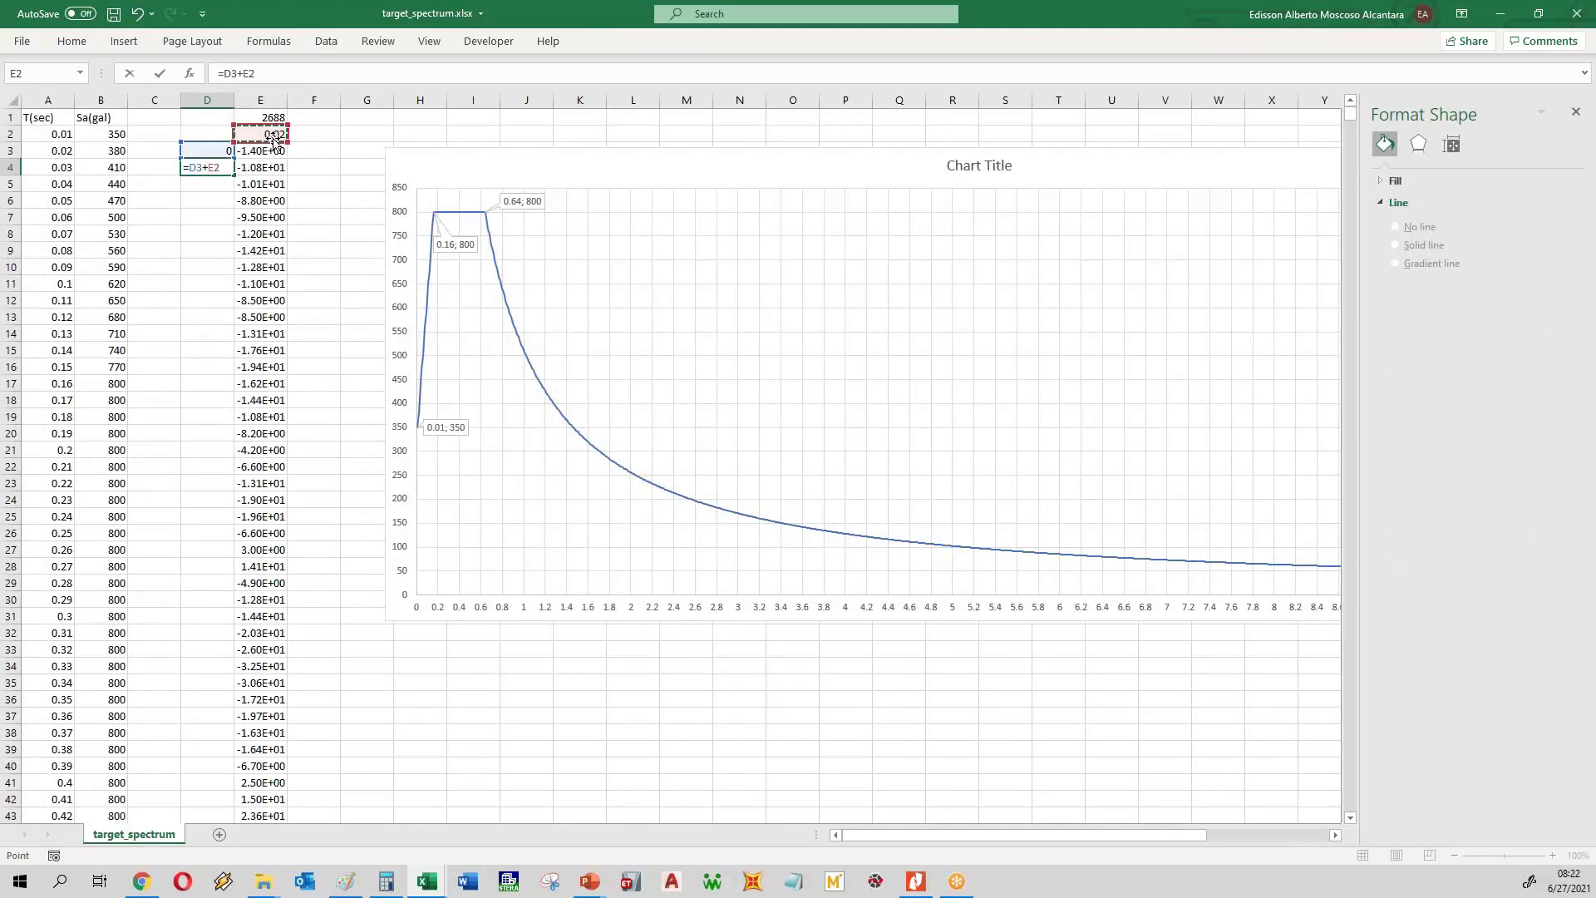
key(F4)
key(Return)
click(223, 169)
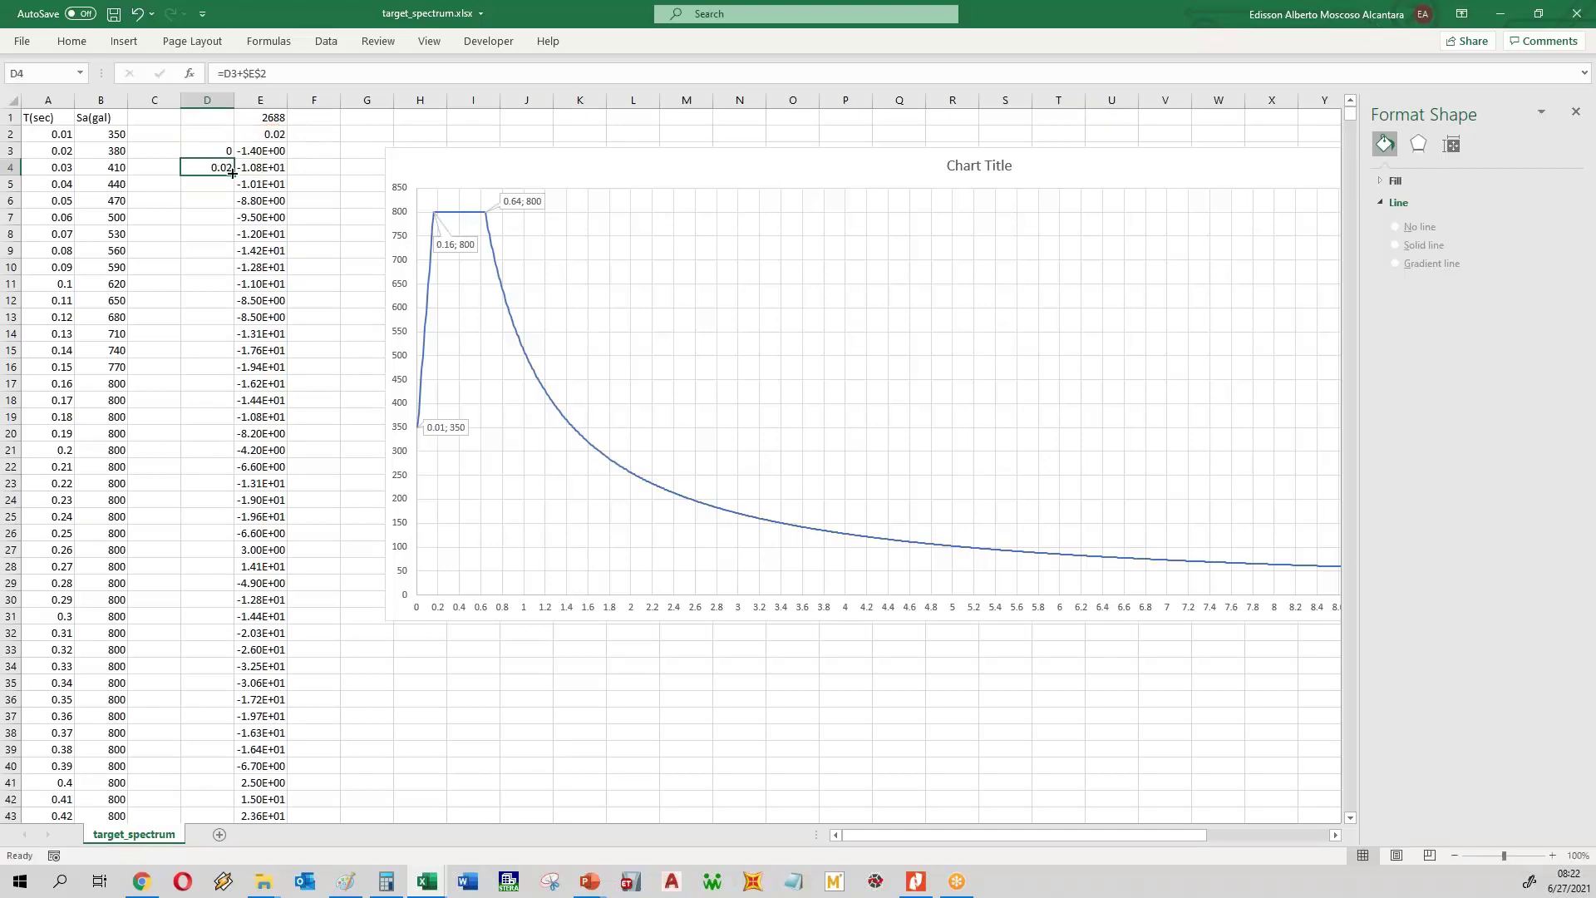
double_click(234, 183)
- Insert a scatter line chart without markers from the time and acceleration data in columns D and E, from row 3 to the end
click(223, 152)
drag(223, 151, 263, 151)
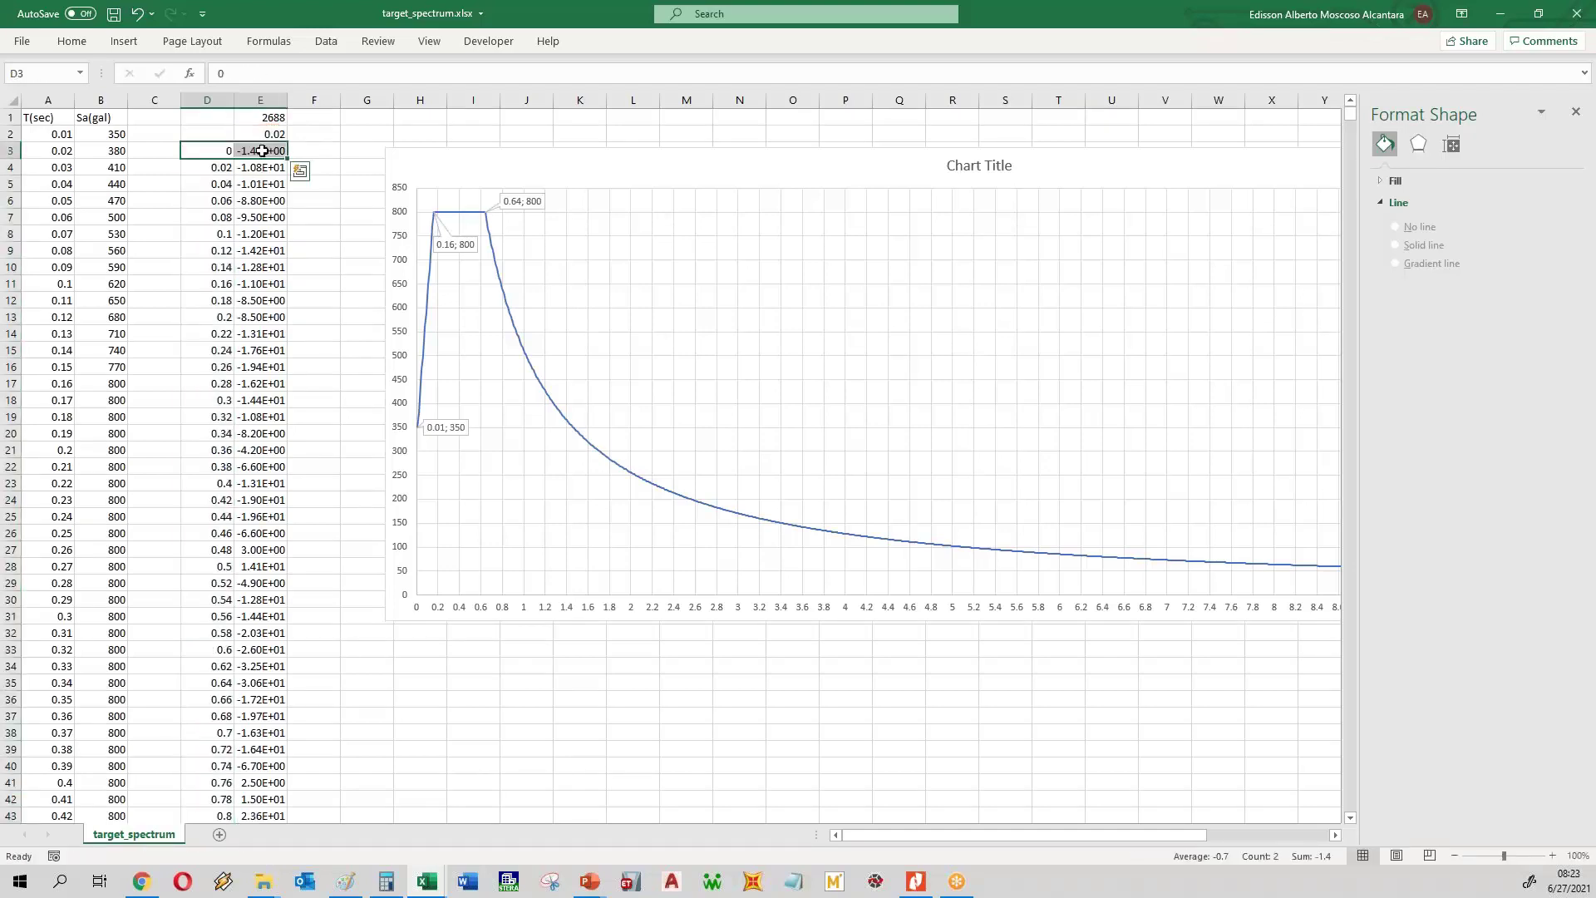
key(ctrl+shift+Down)
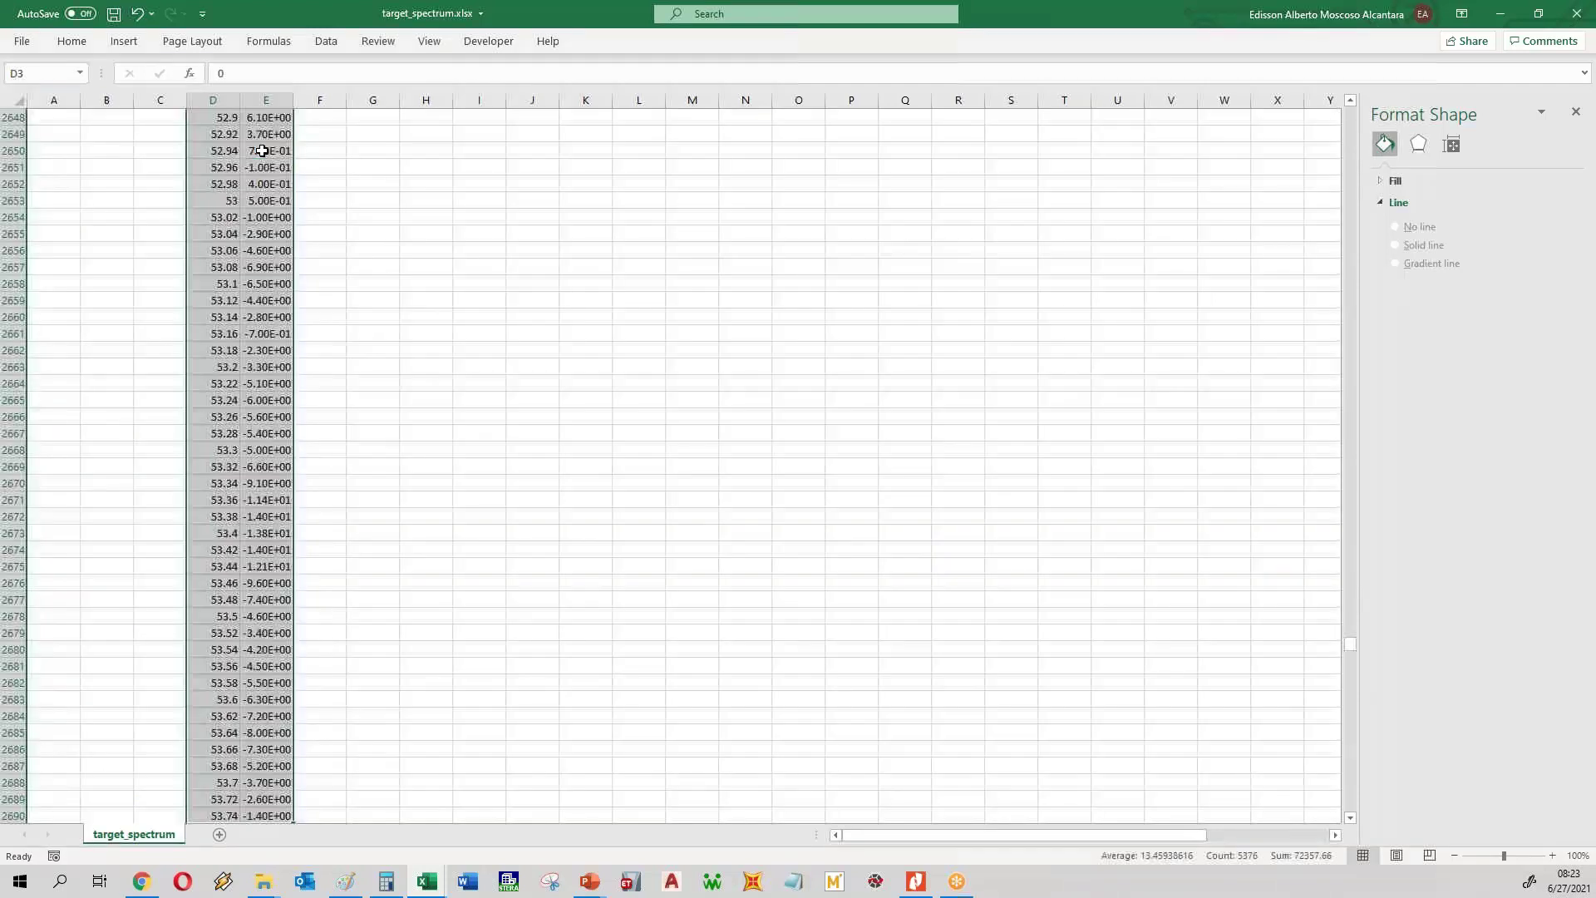
click(121, 45)
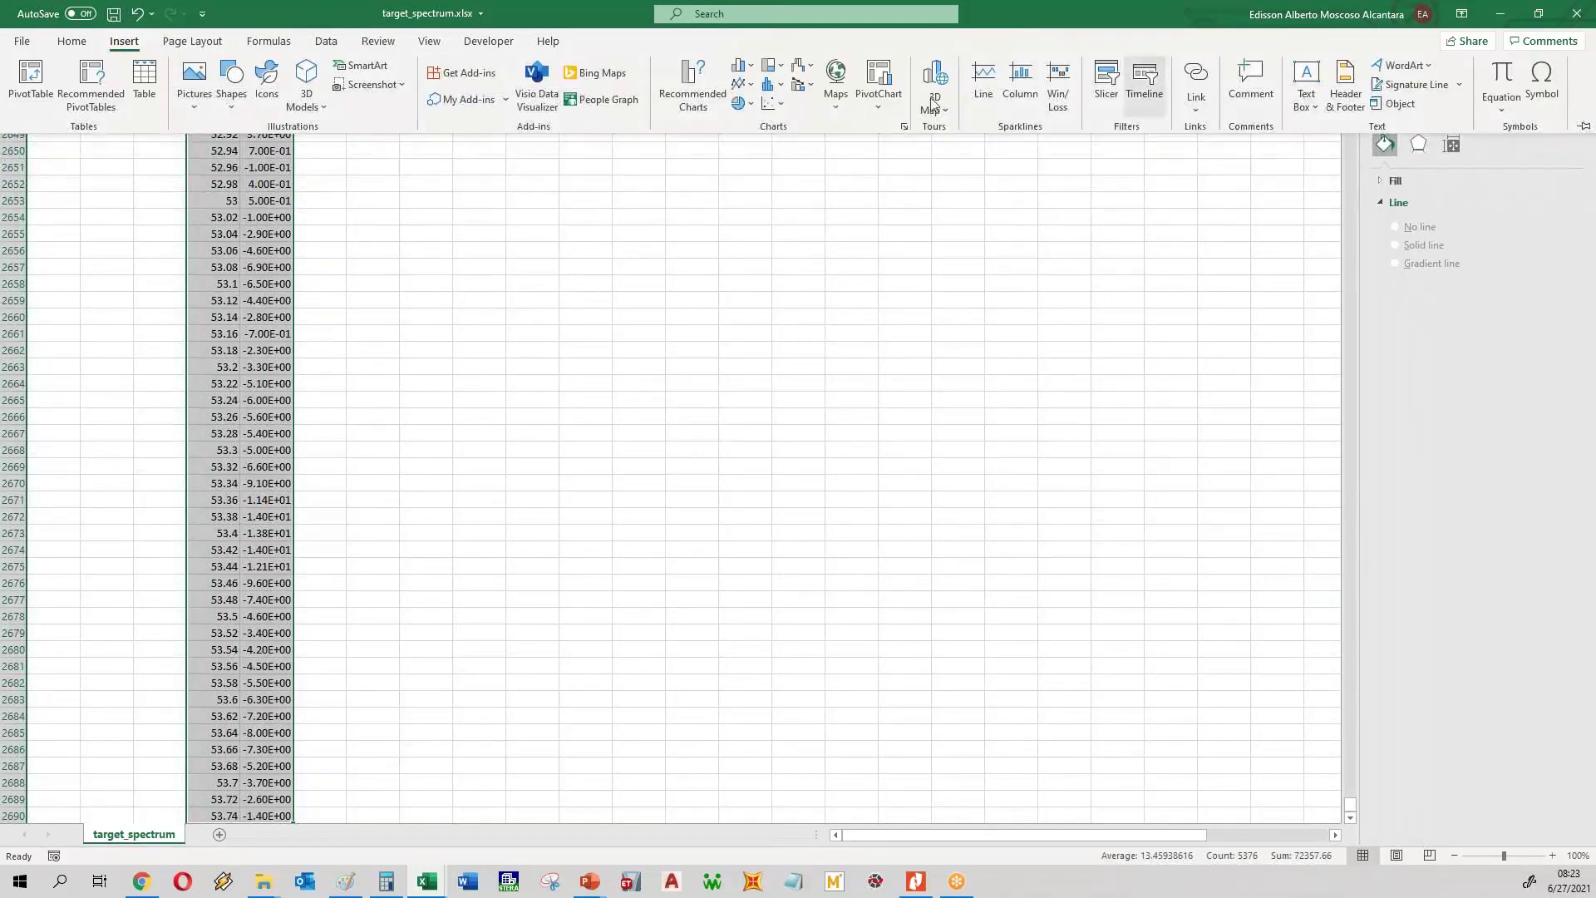
click(780, 102)
click(830, 207)
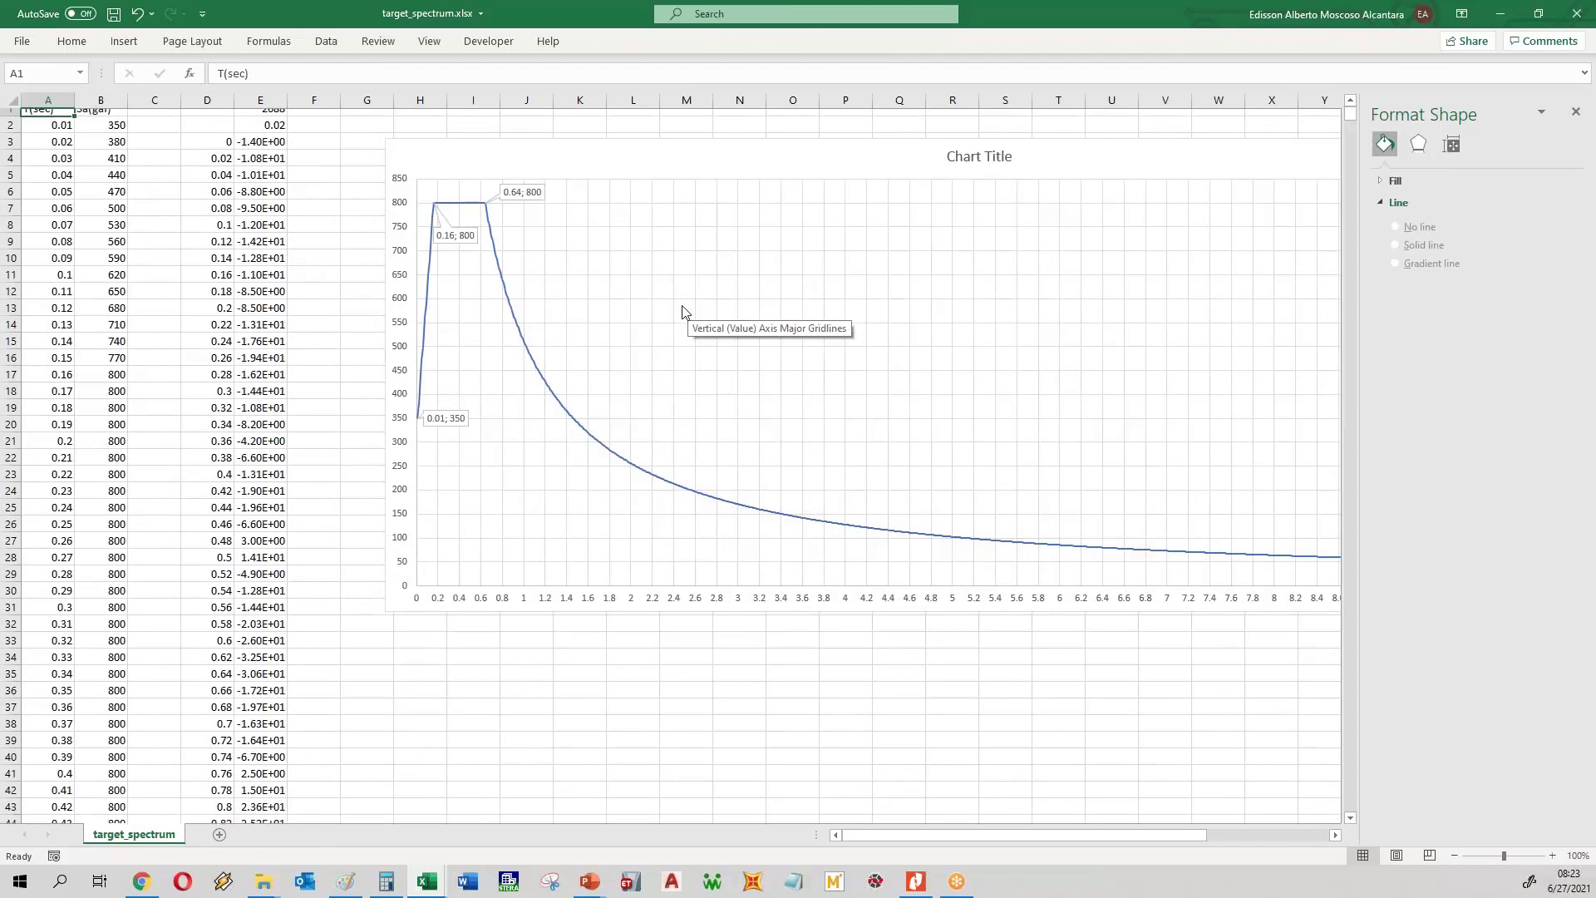
- Close the formatting pane and shrink the spectrum chart in width and height so it ends at about row 20
click(759, 169)
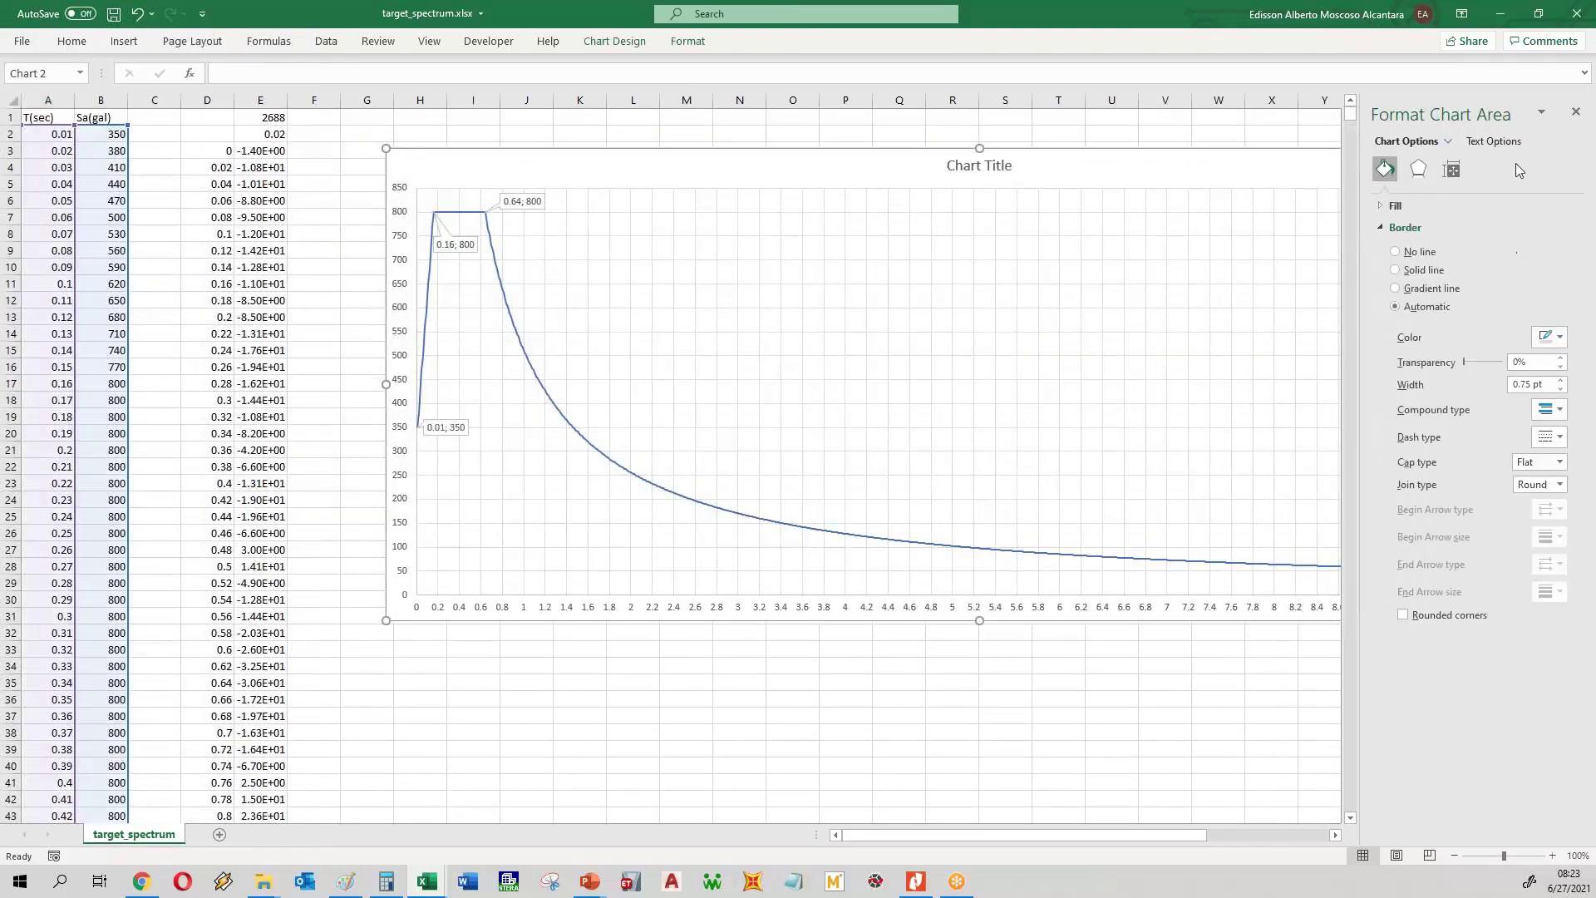
click(1575, 112)
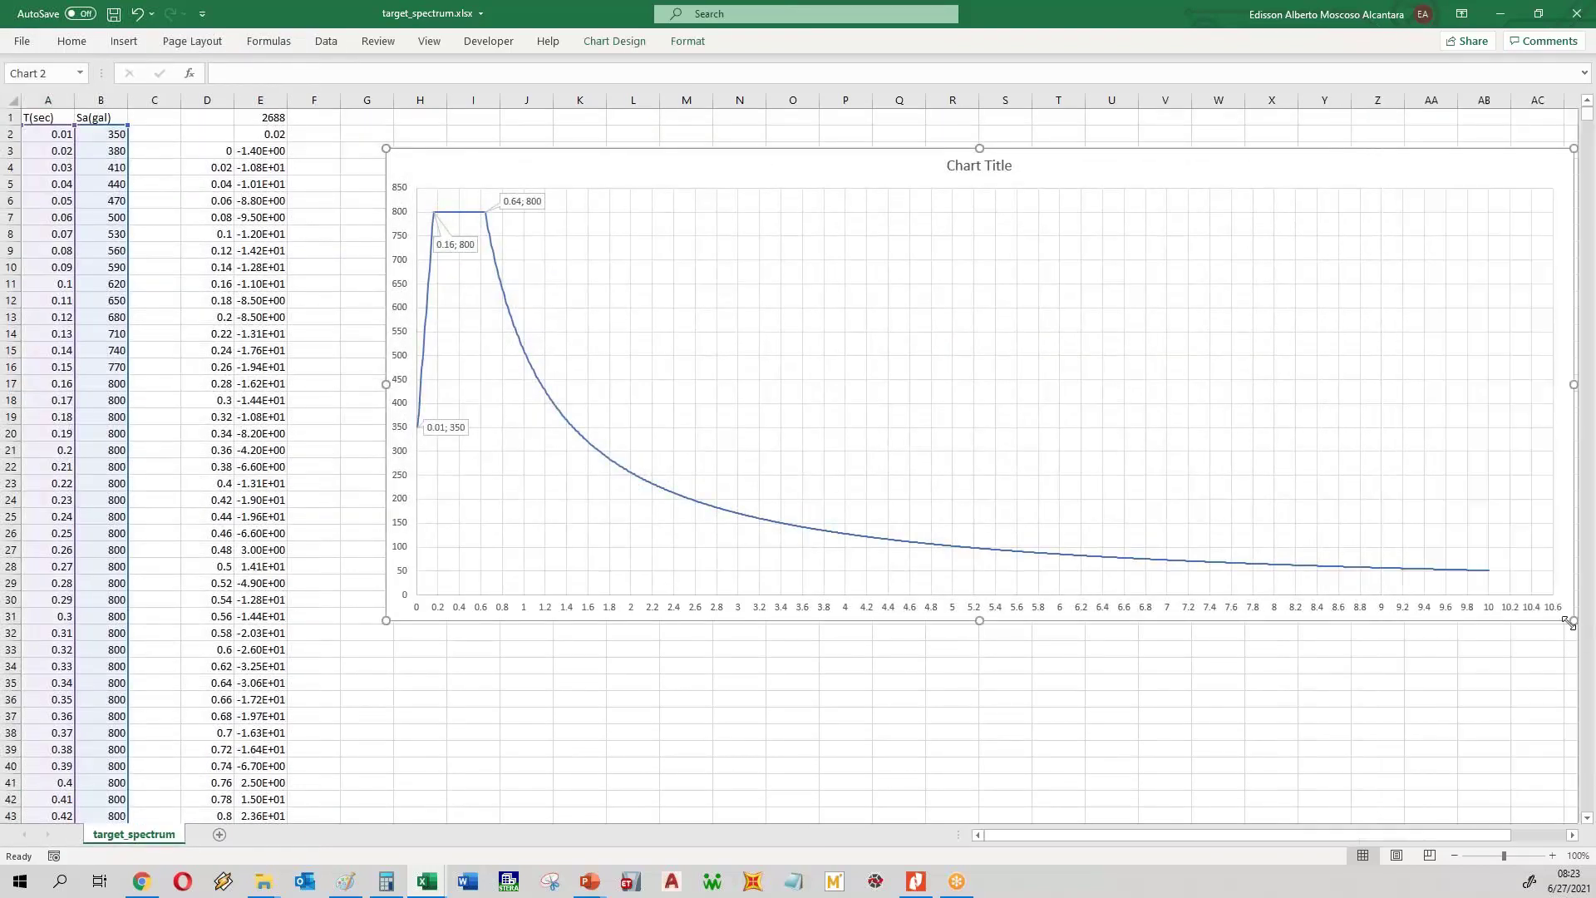
drag(1573, 620, 1409, 442)
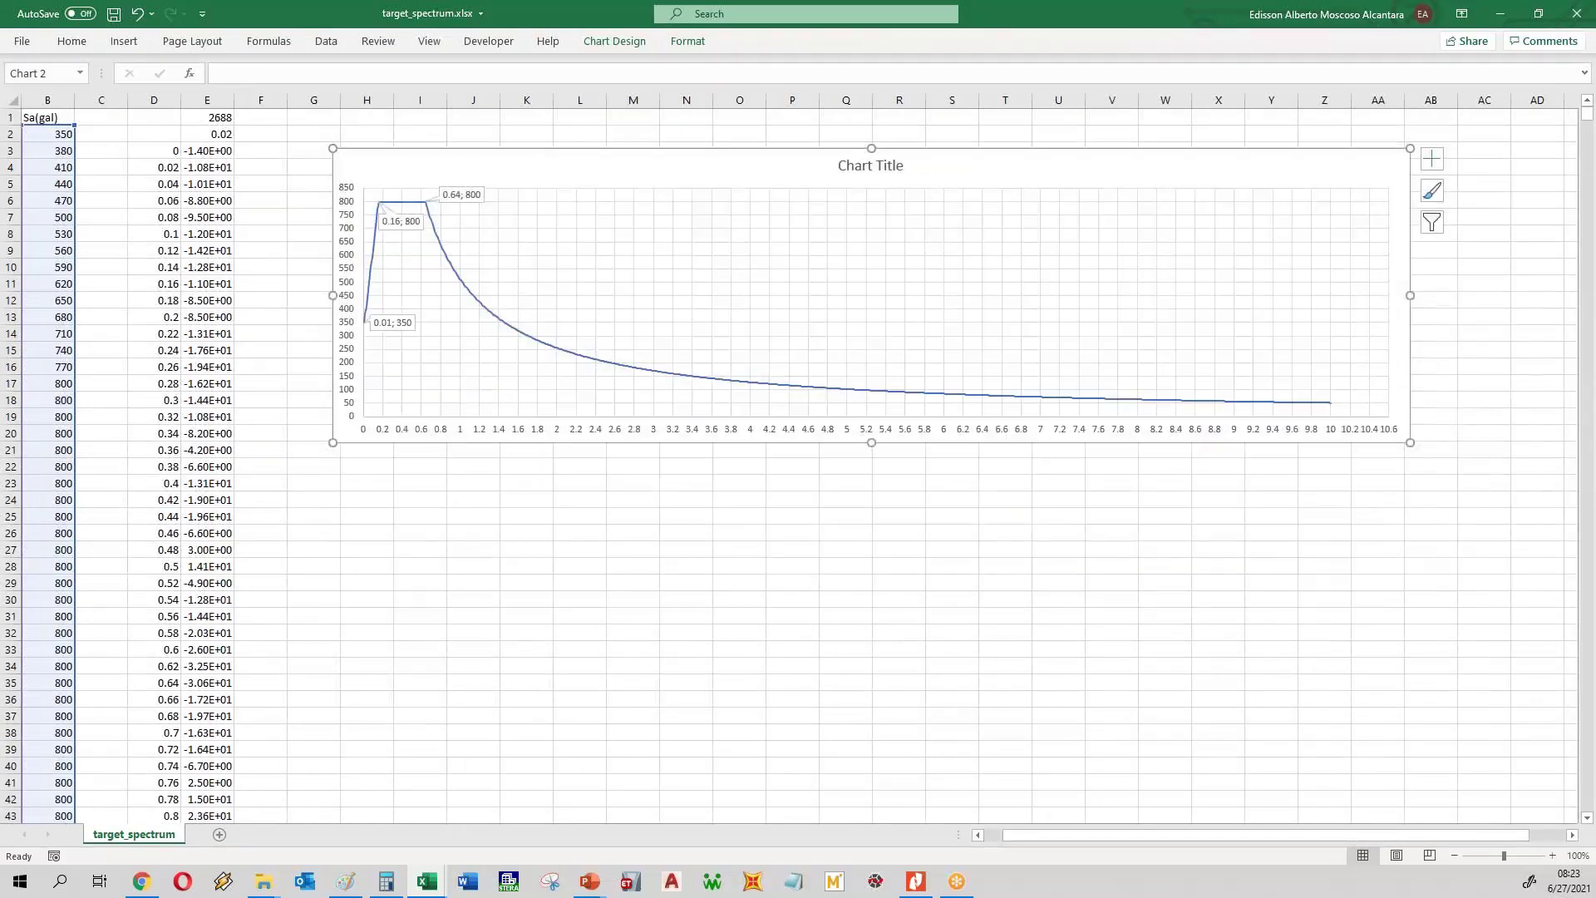
- Place the acceleration chart directly below the spectrum chart and widen it to nearly the spectrum chart's width
click(719, 545)
key(ctrl+v)
drag(740, 548, 391, 486)
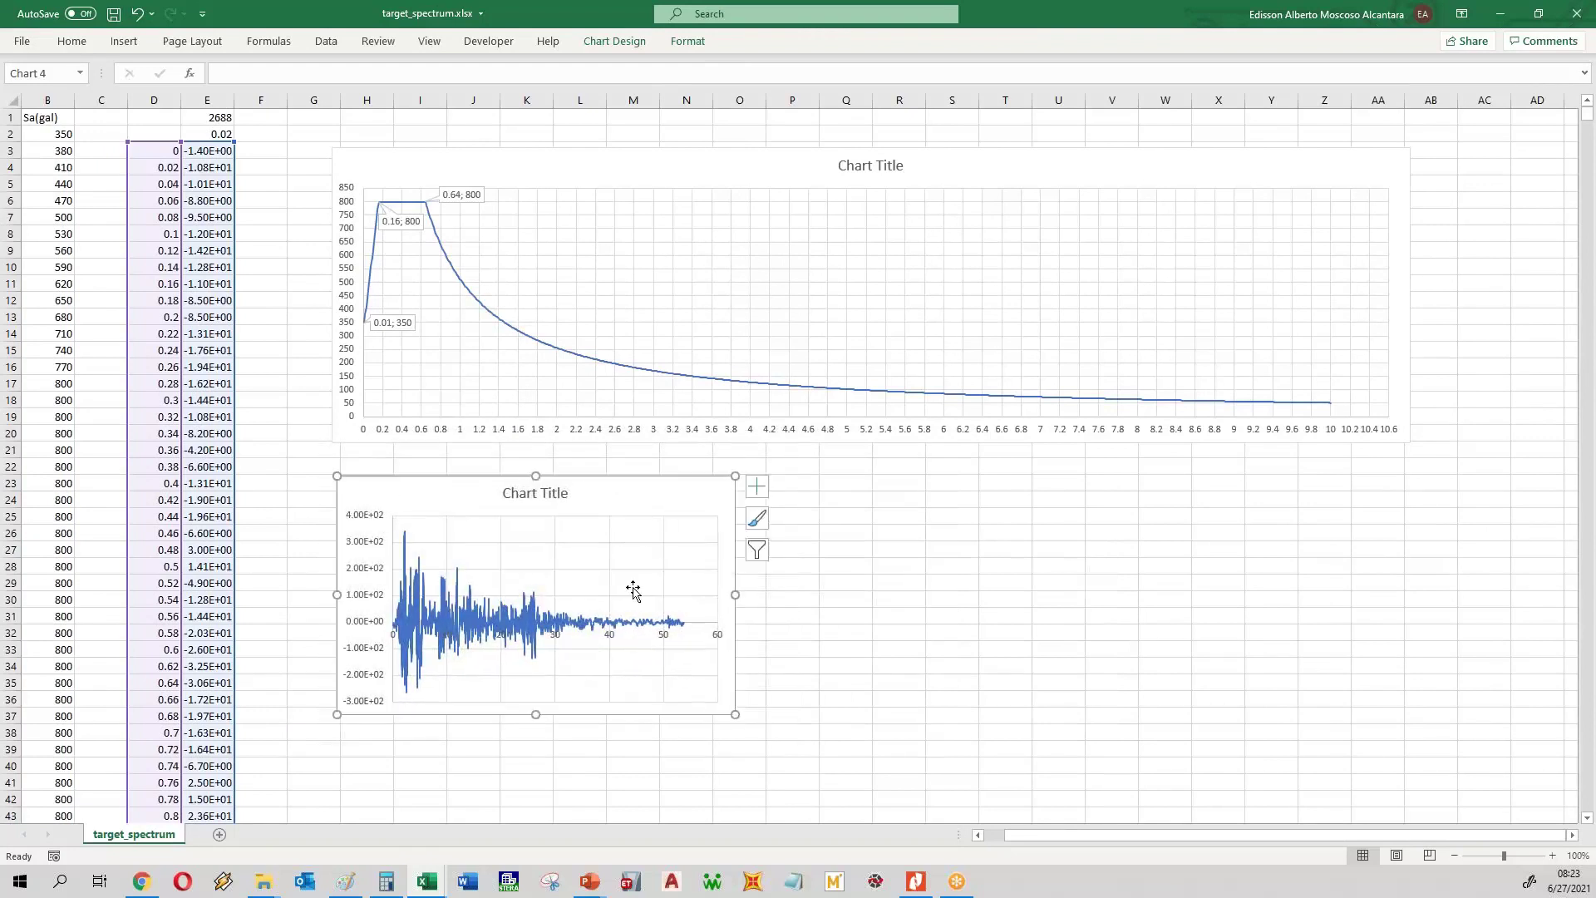
drag(735, 594, 1399, 595)
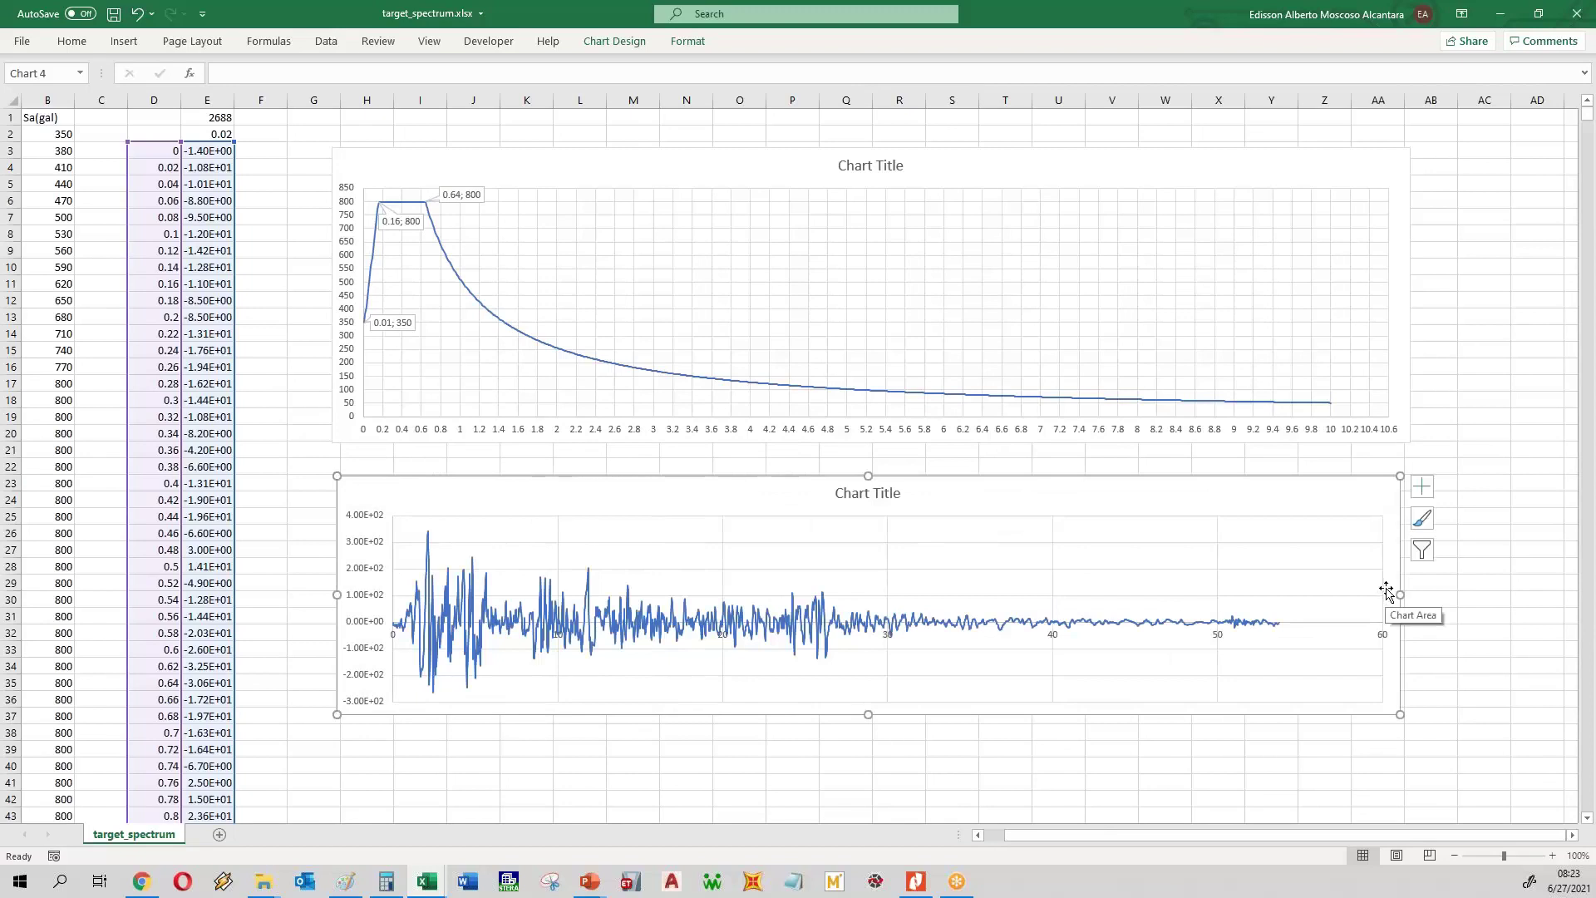
- Add a data callout to a point near the highest peak of the acceleration curve
click(1502, 452)
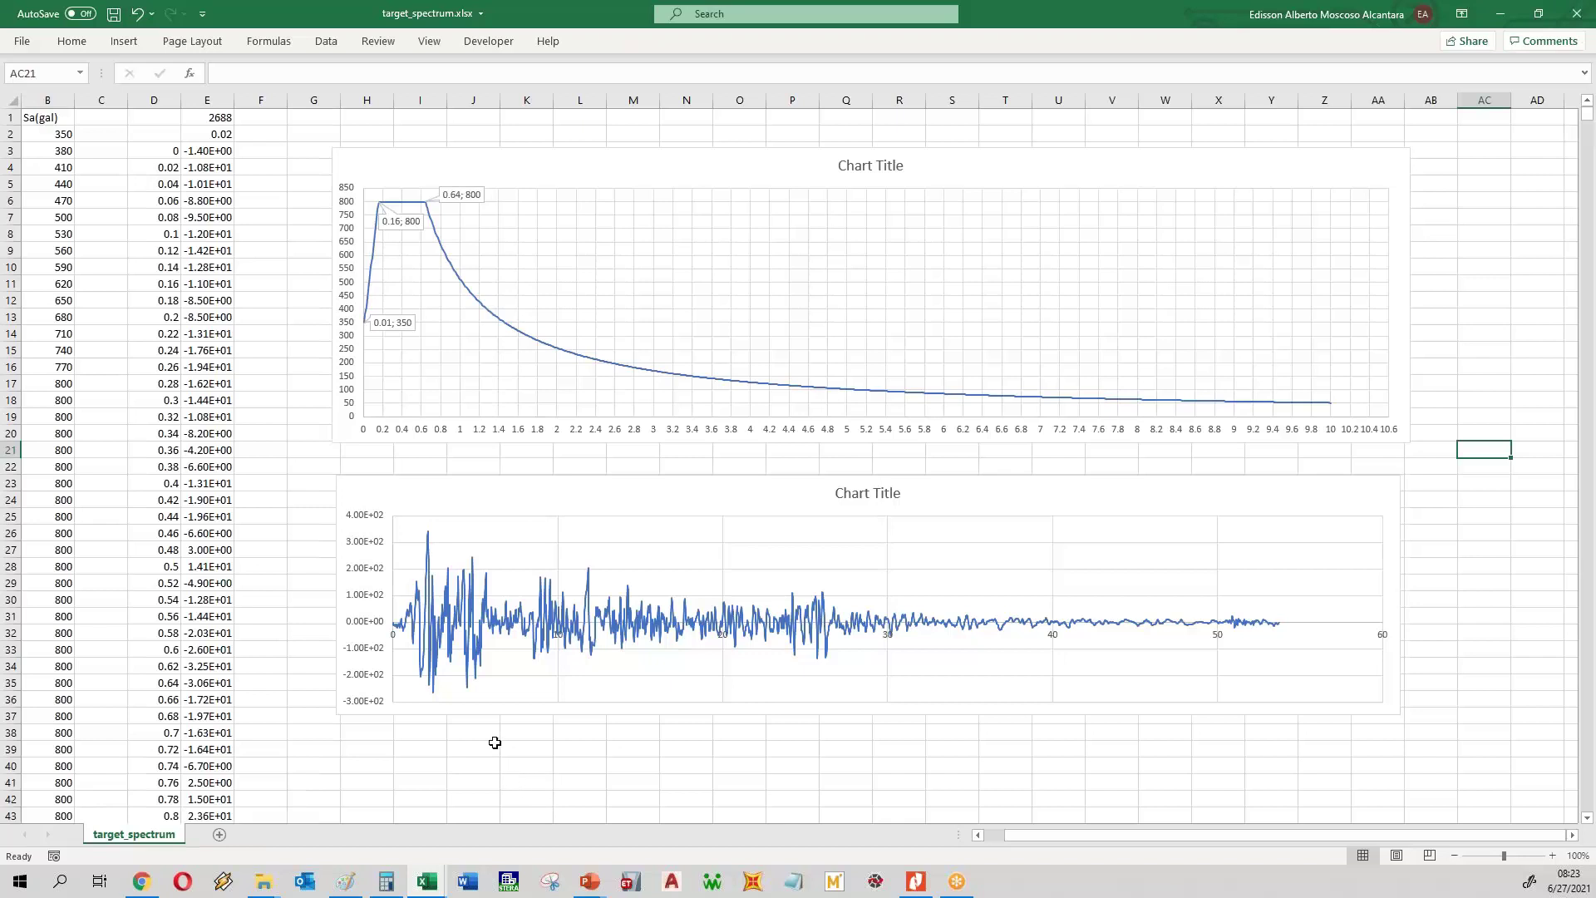
click(429, 535)
right_click(429, 538)
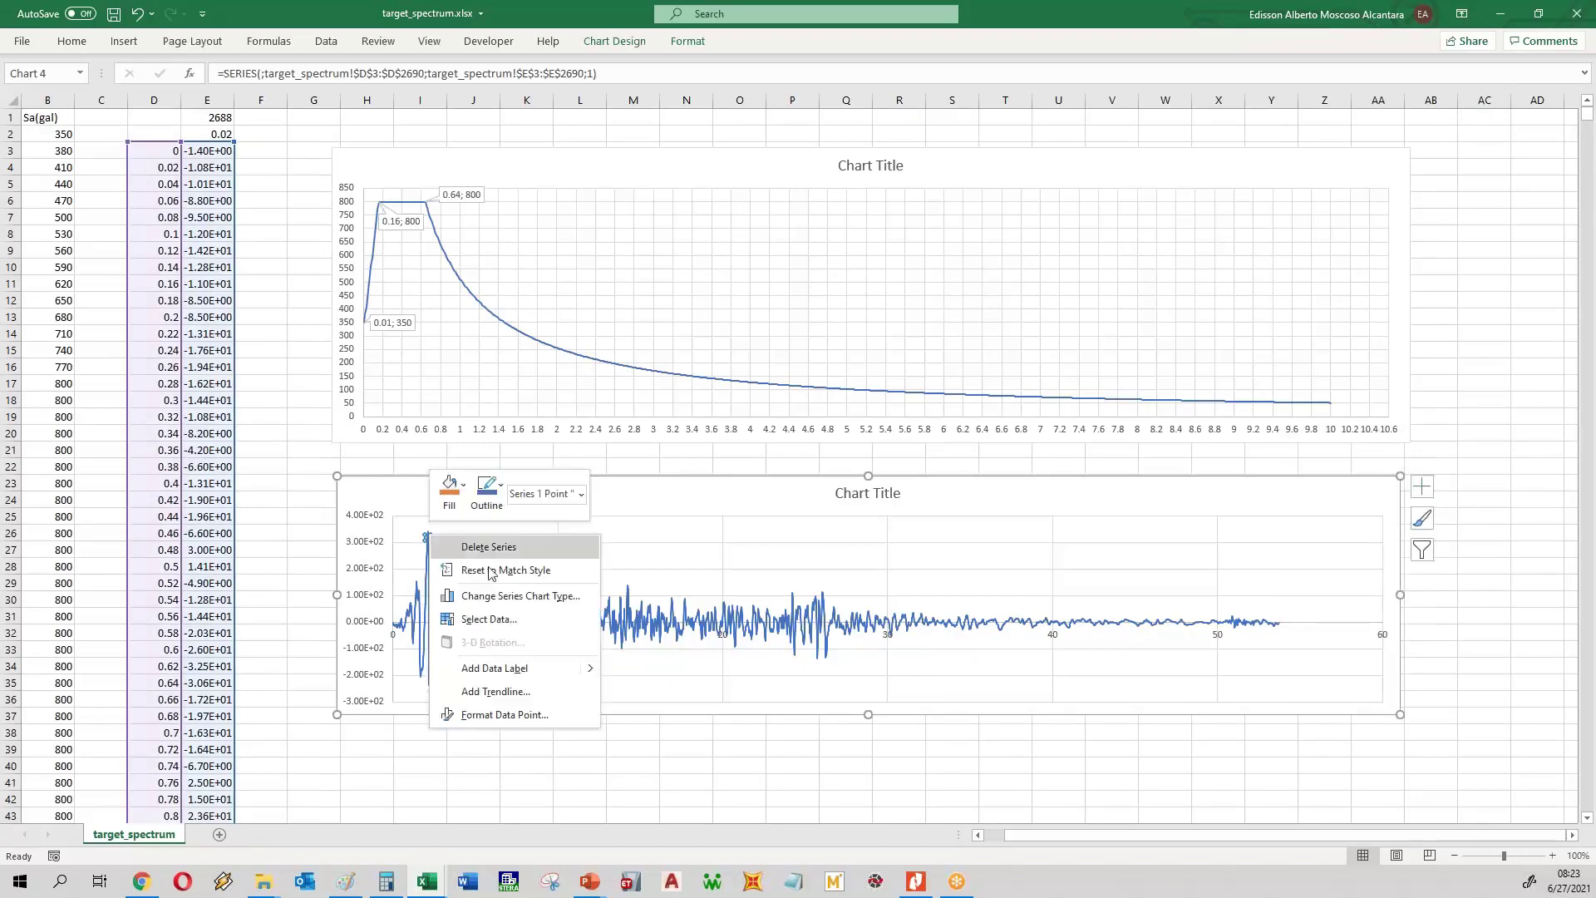
mouse_move(595, 670)
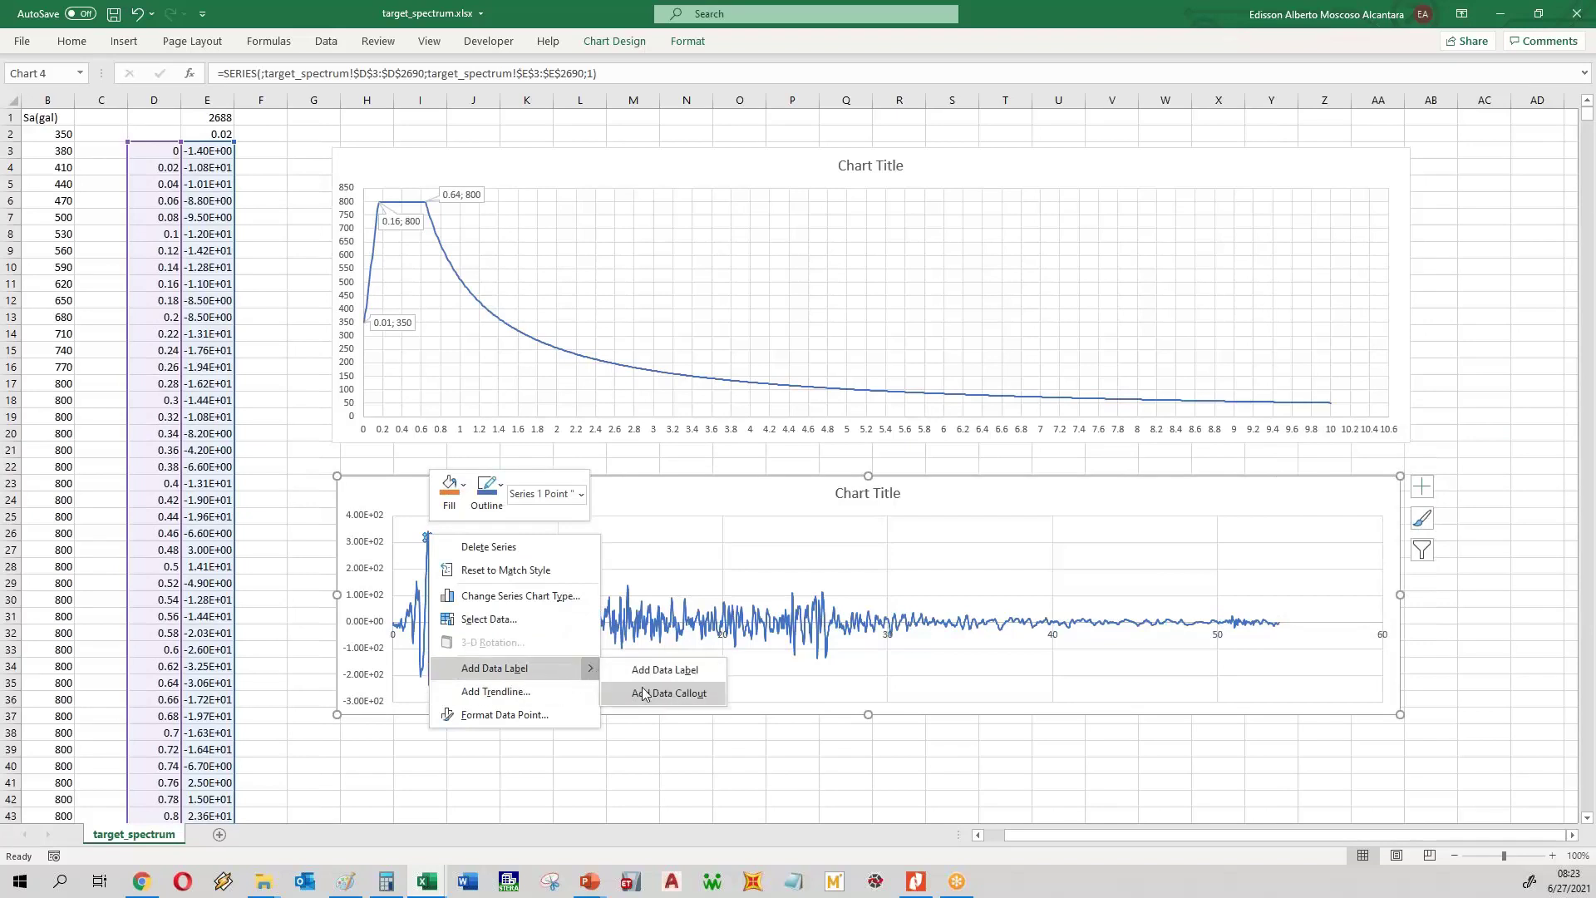
click(669, 693)
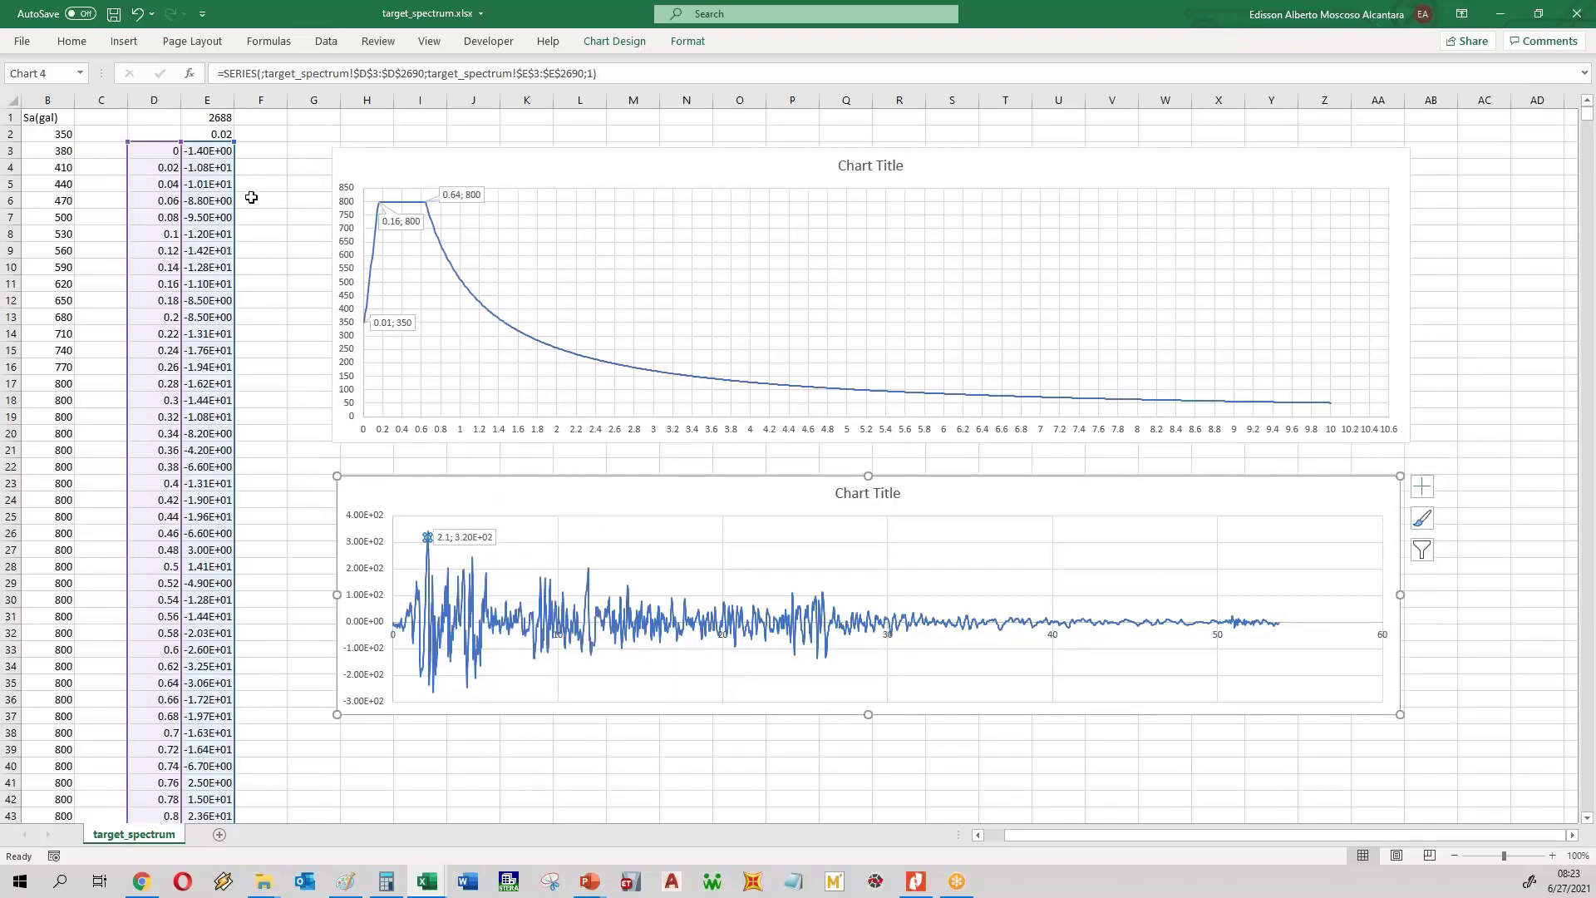
- Set the number format of the acceleration values in column E, from E3 to the last row, to General
click(205, 152)
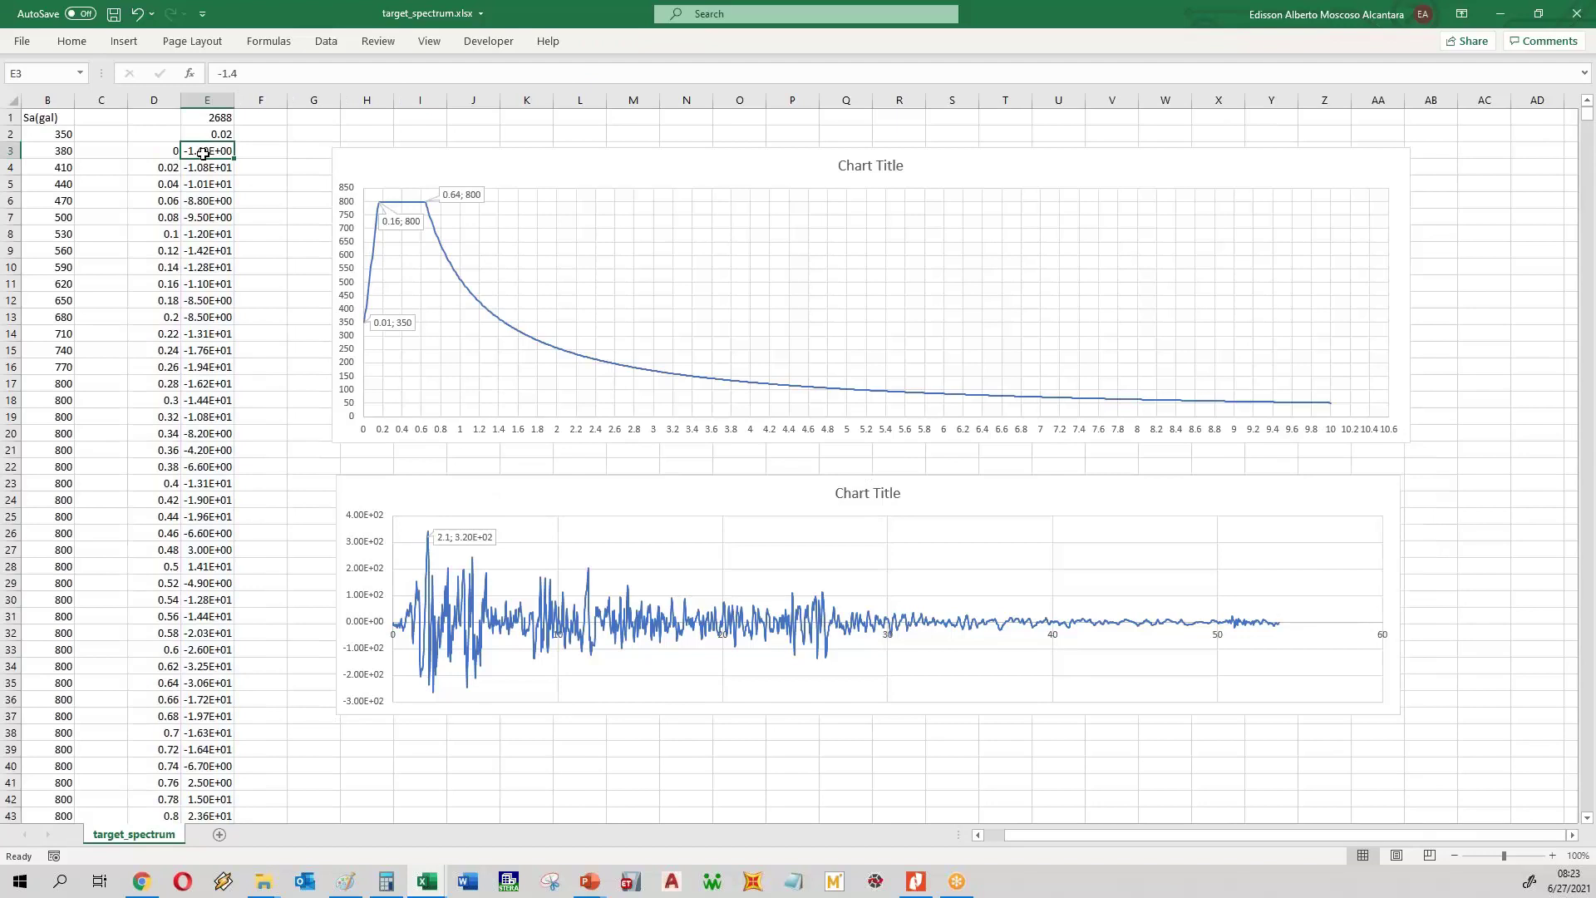
key(ctrl+shift+Down)
click(72, 40)
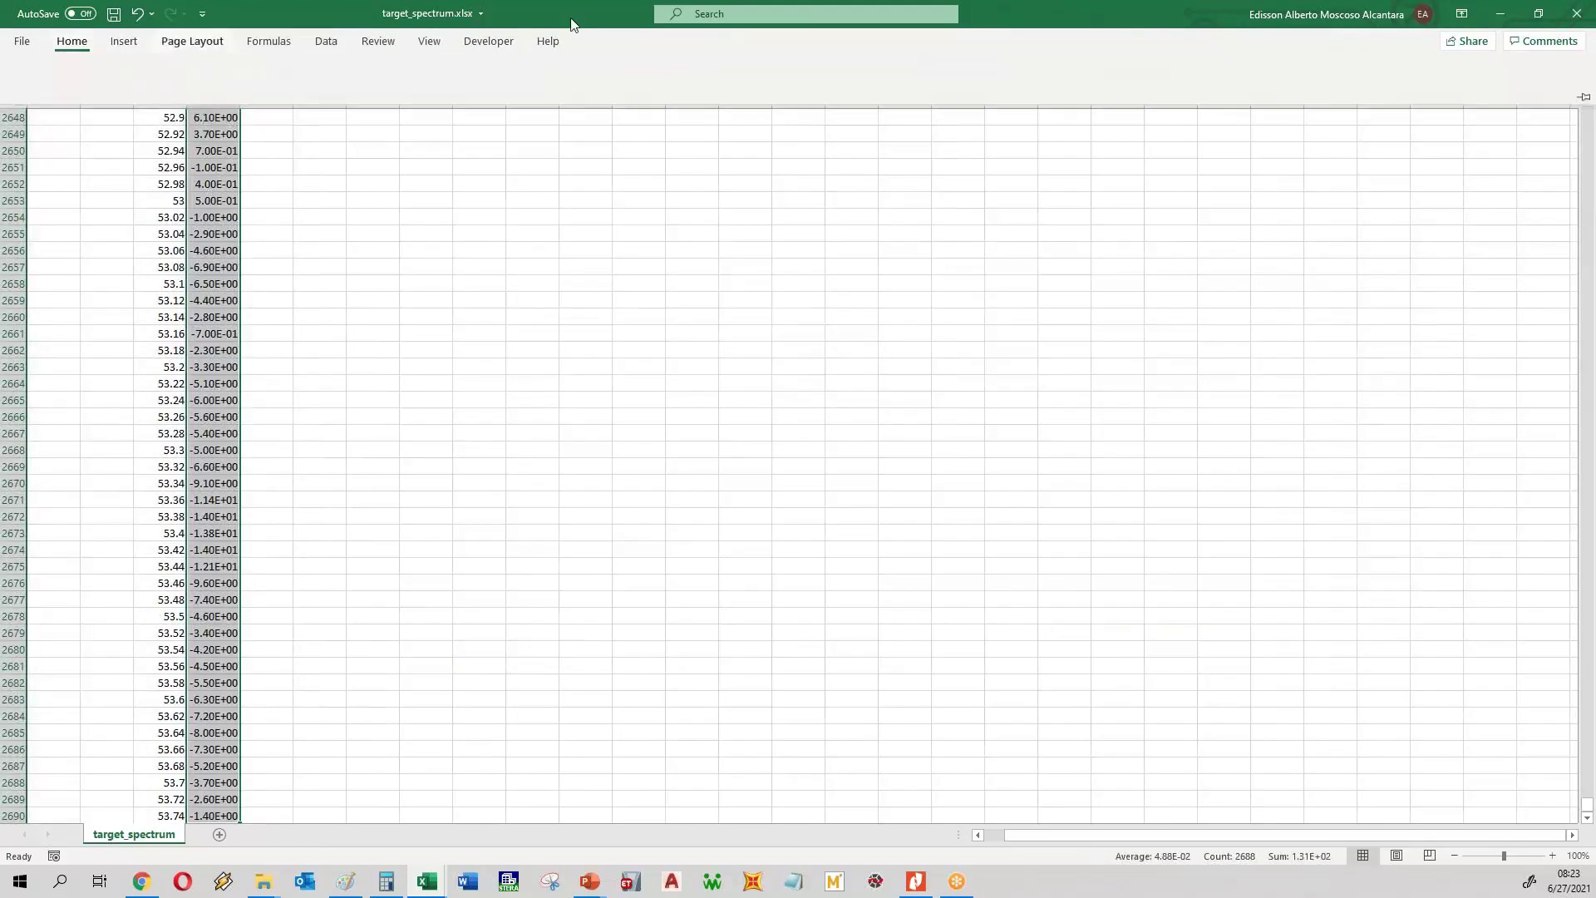
click(709, 72)
click(691, 92)
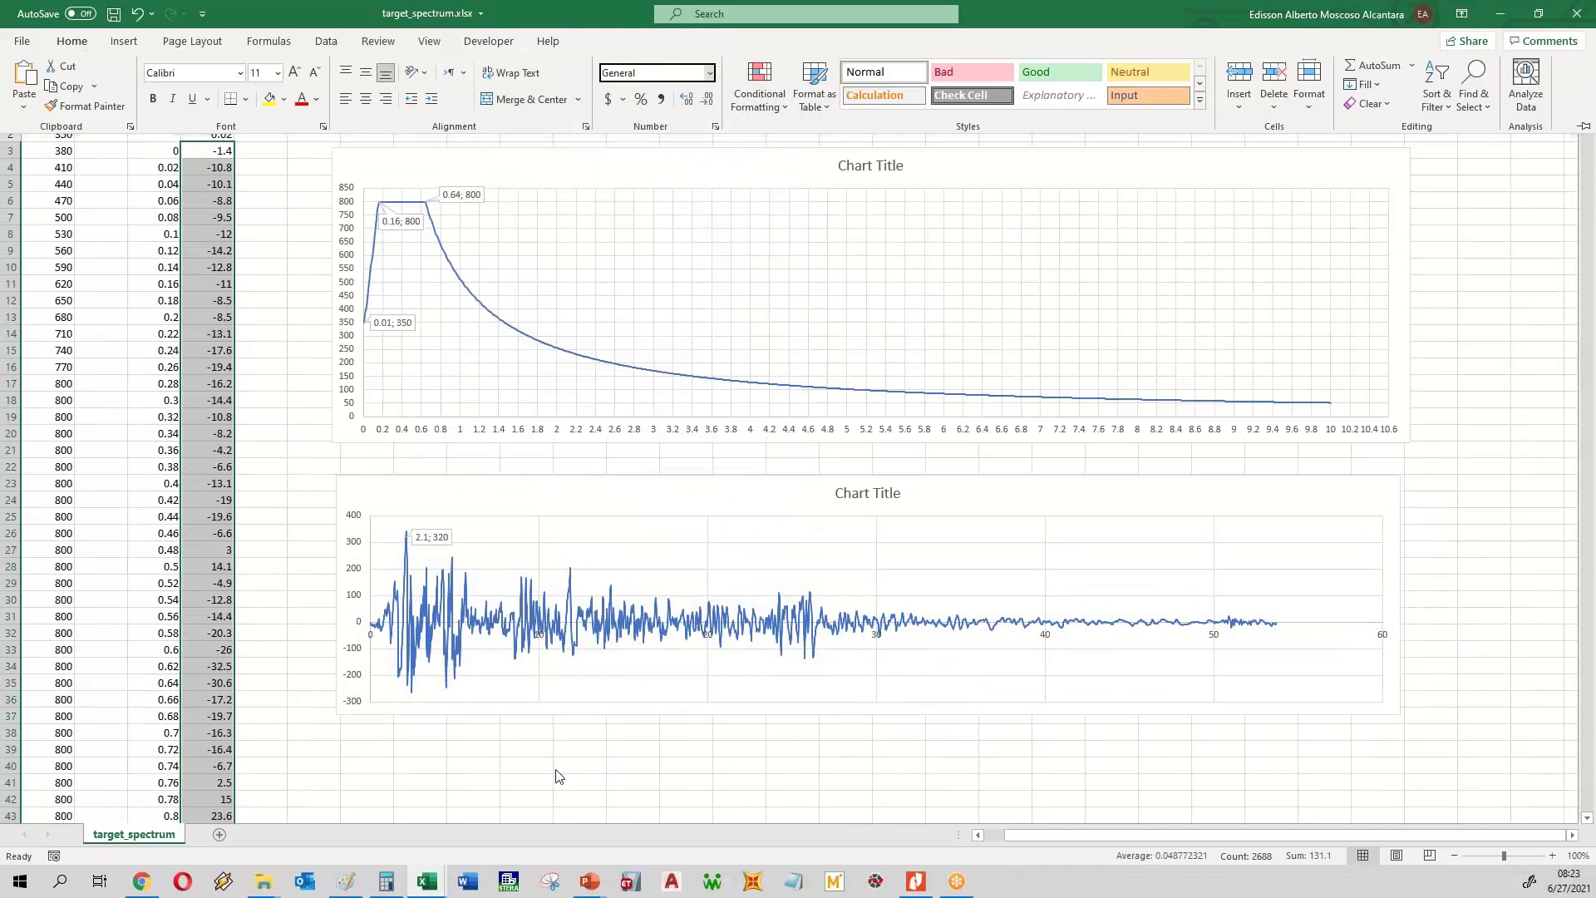
click(474, 775)
click(468, 760)
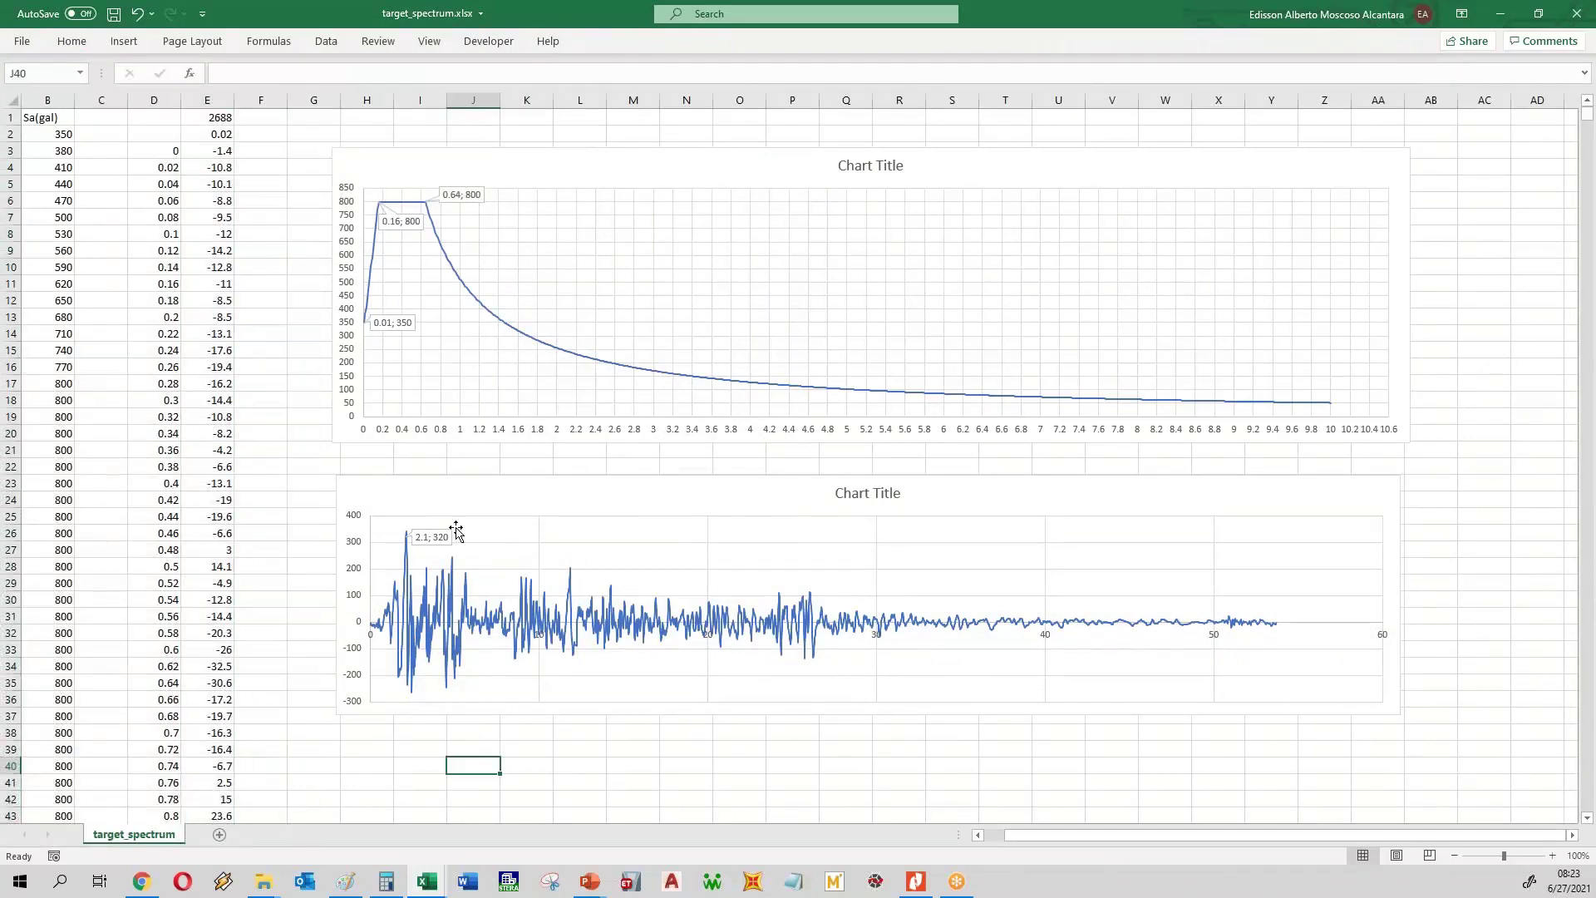
- Delete the data callout near the first peak of the acceleration chart
click(411, 534)
click(408, 534)
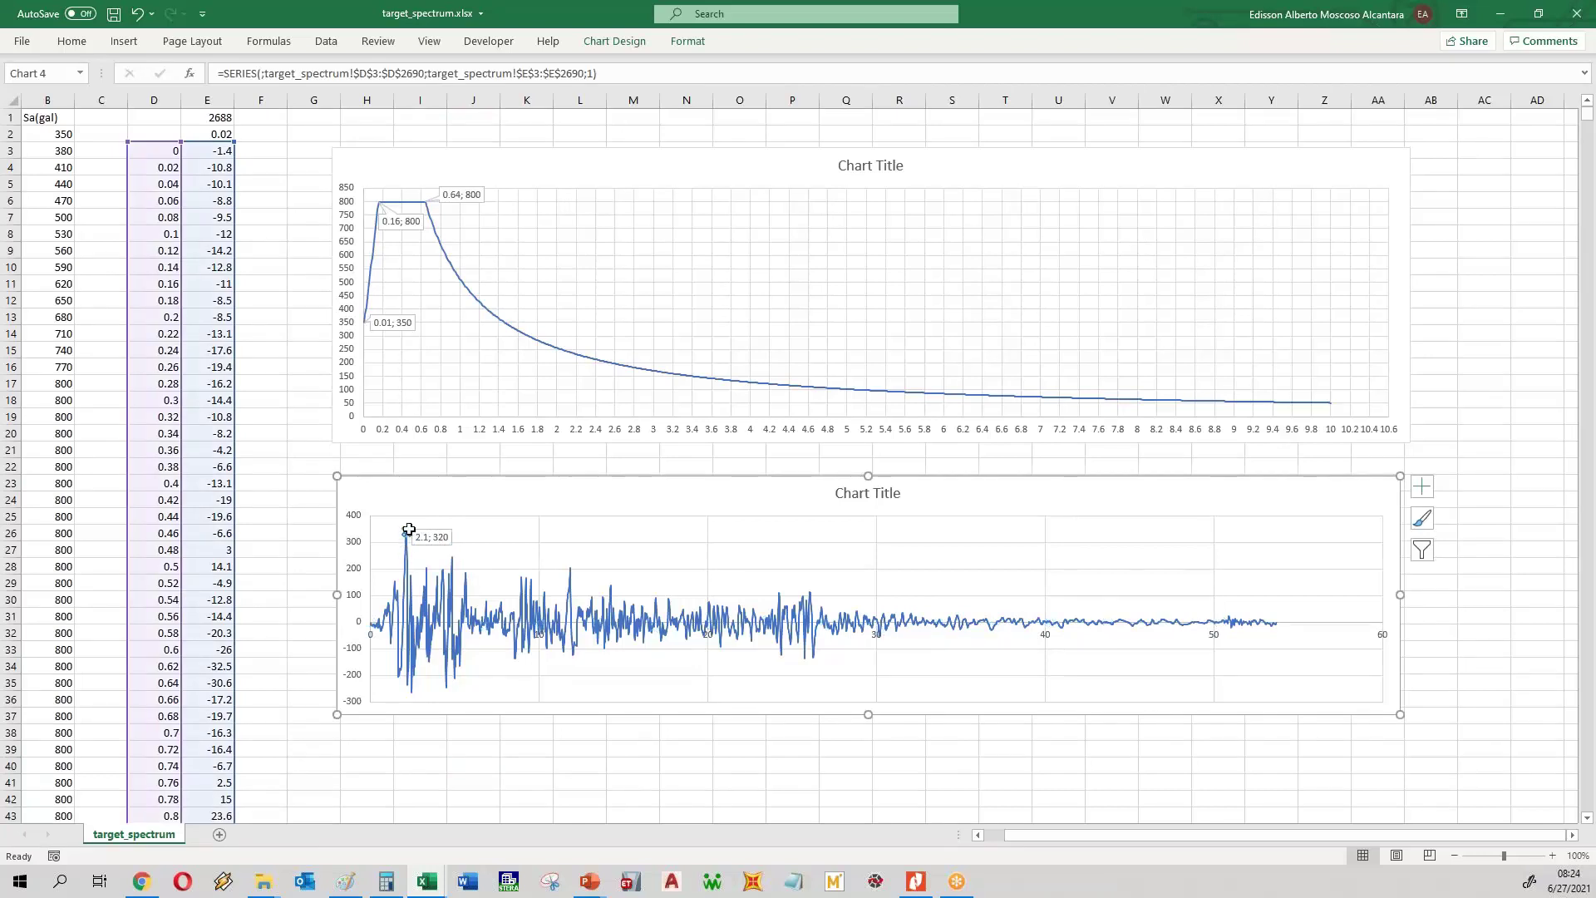
mouse_move(407, 528)
click(433, 536)
key(Delete)
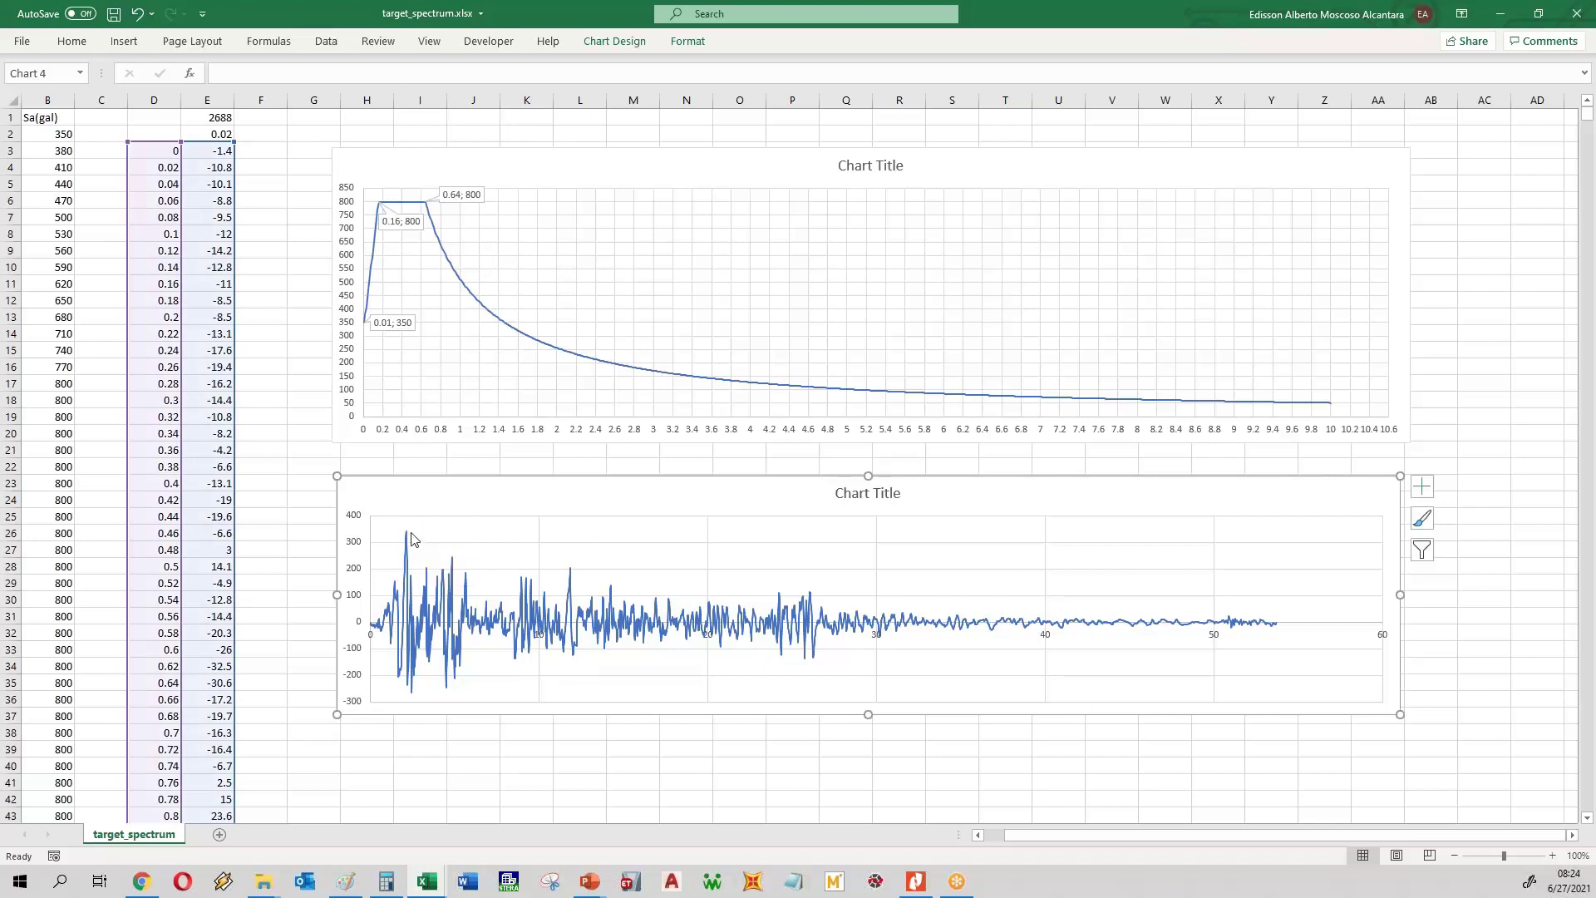
- Add a data callout to the exact maximum point of the acceleration curve and shift it slightly up and away from the line
click(406, 533)
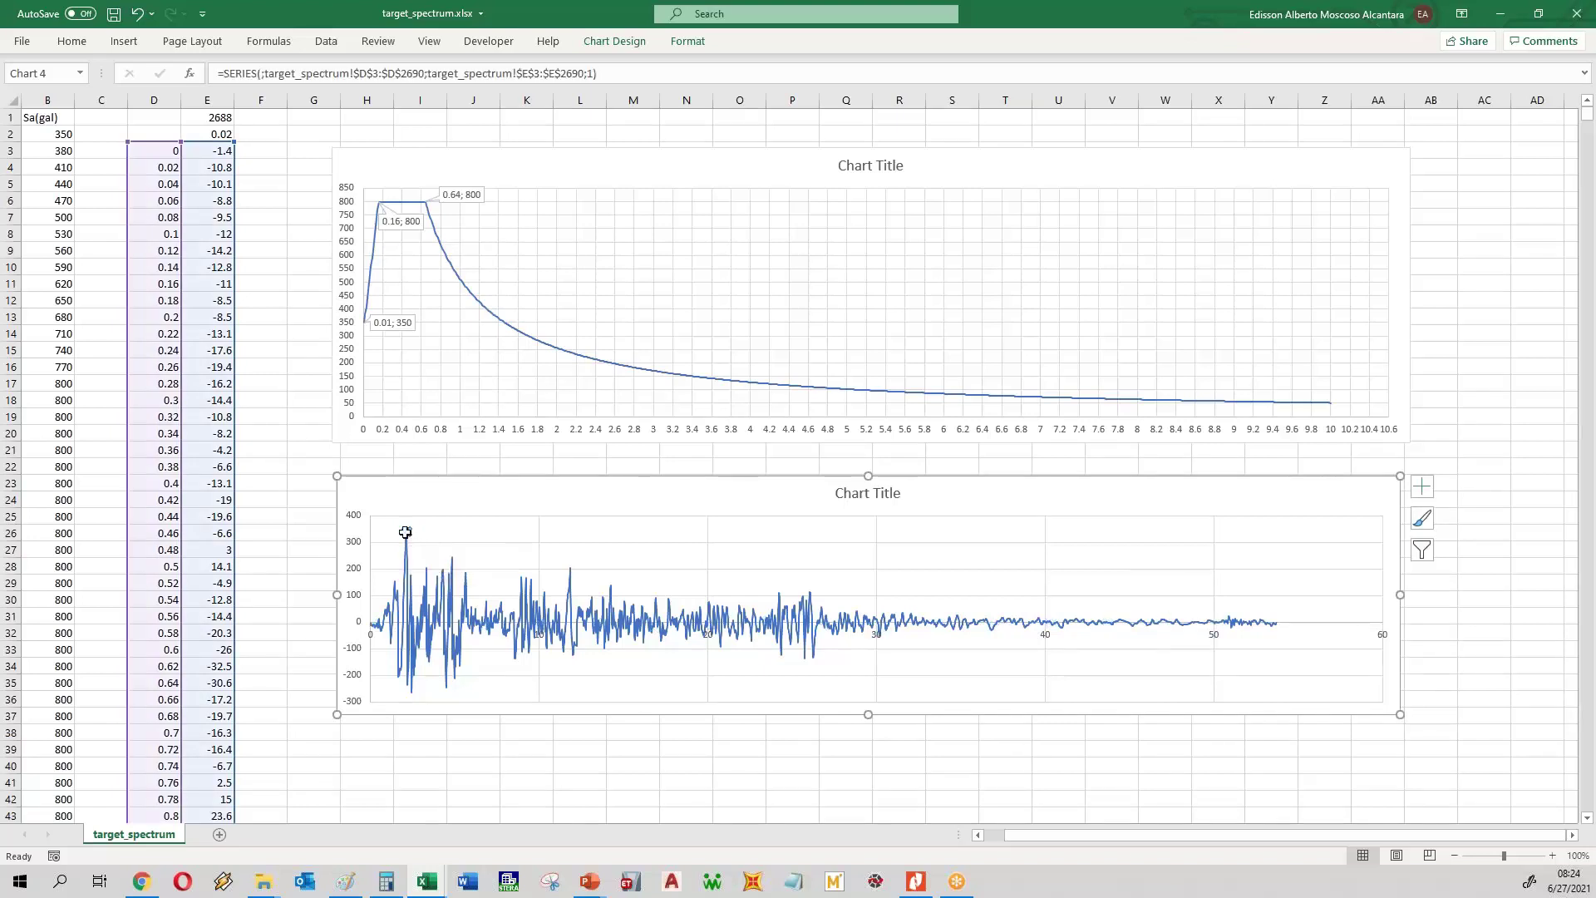
right_click(407, 536)
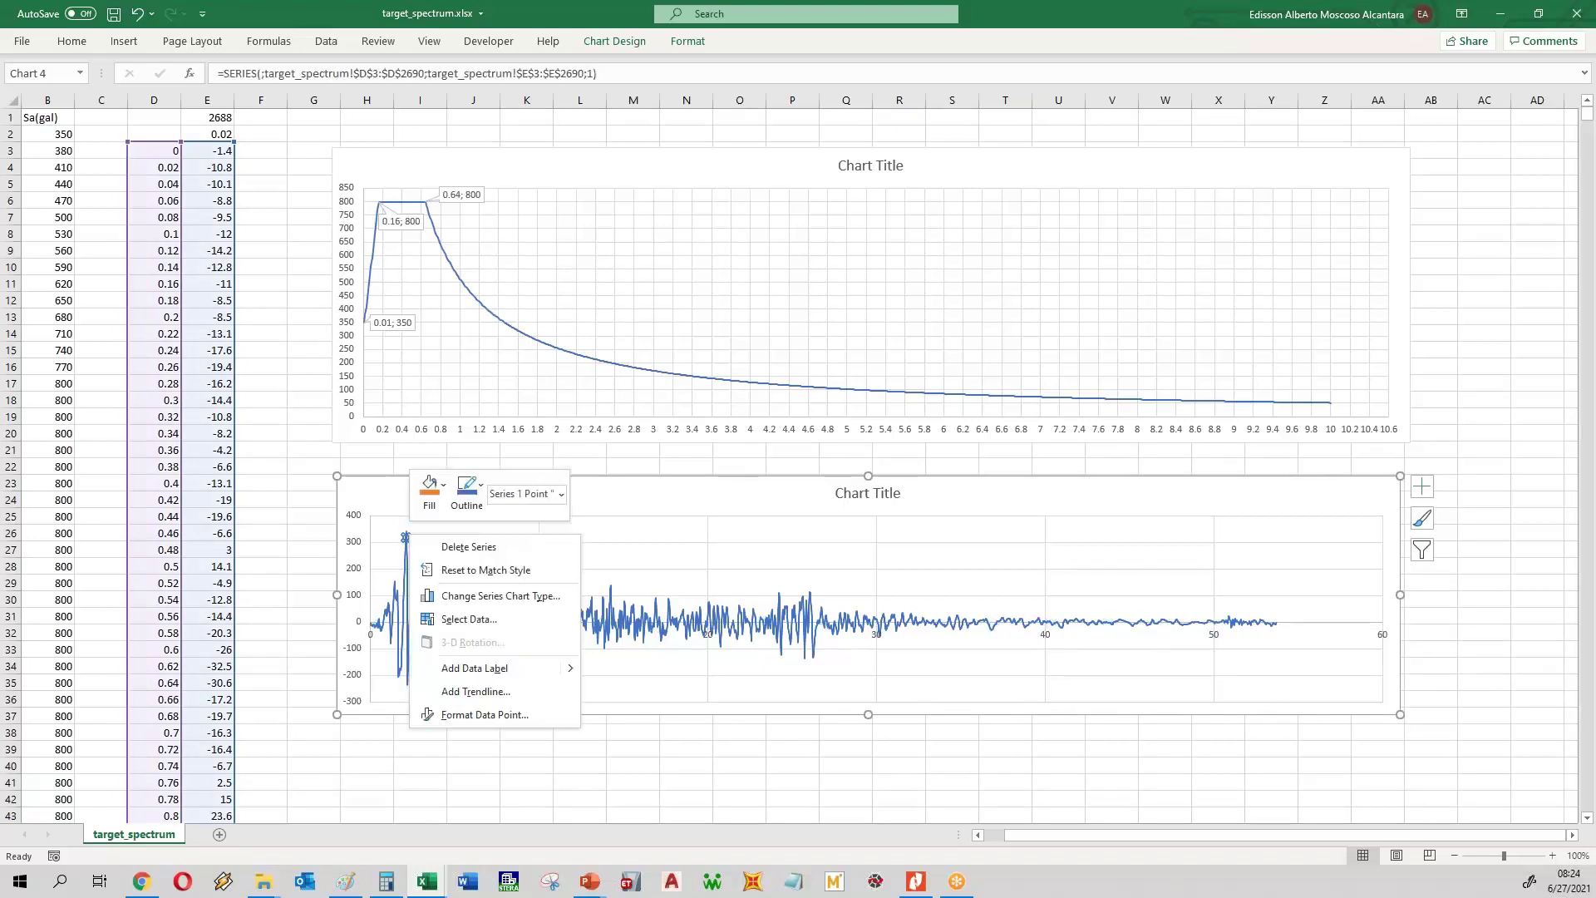
right_click(408, 533)
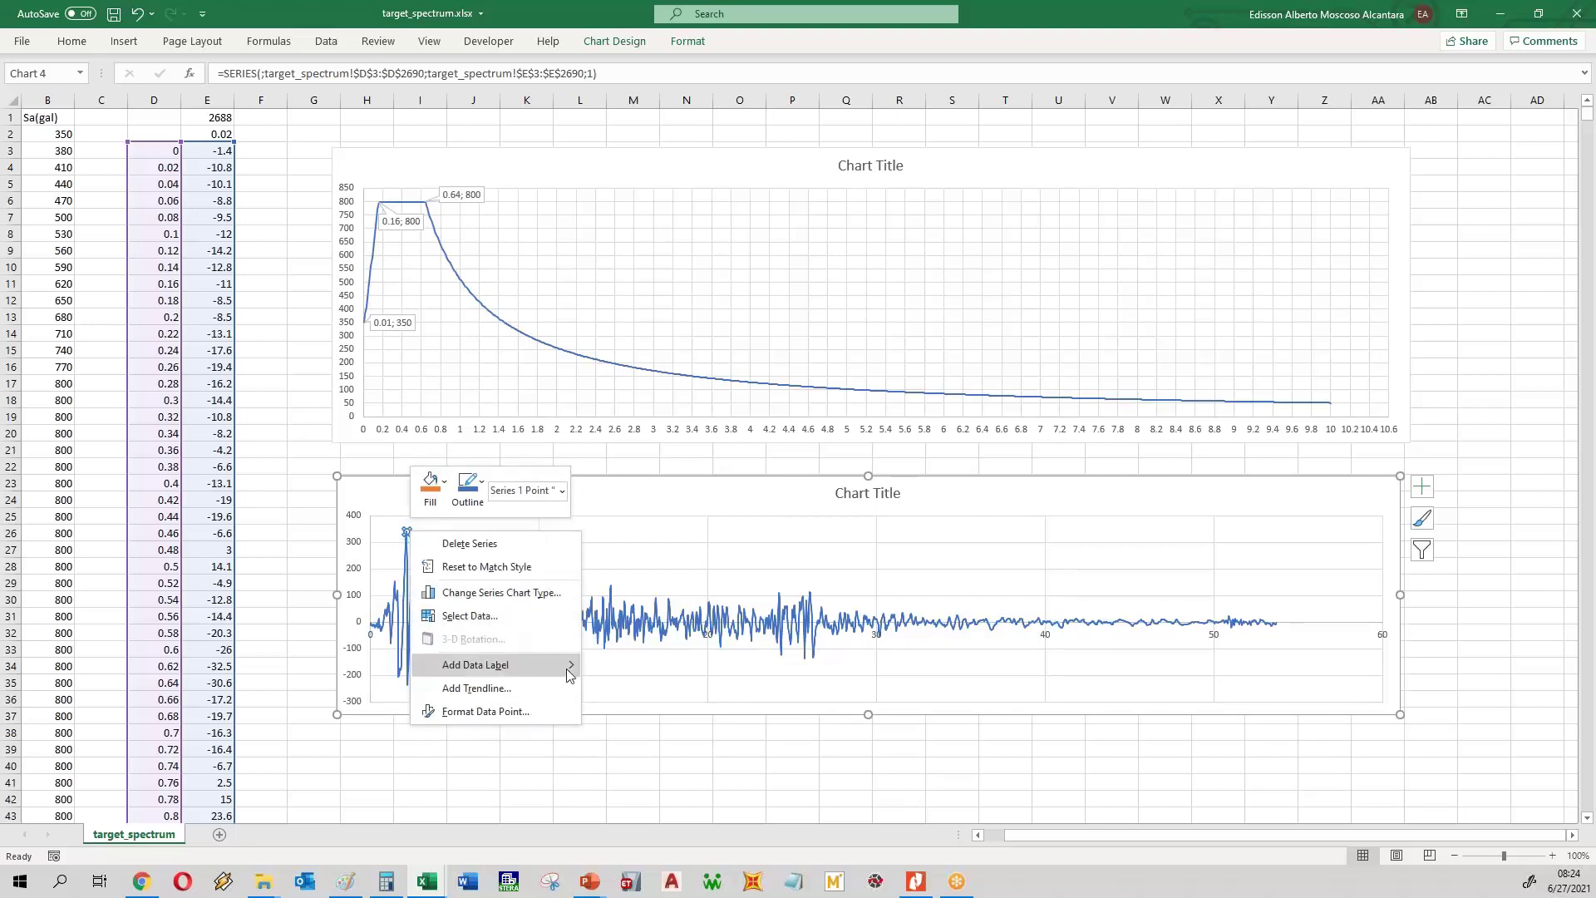
click(621, 694)
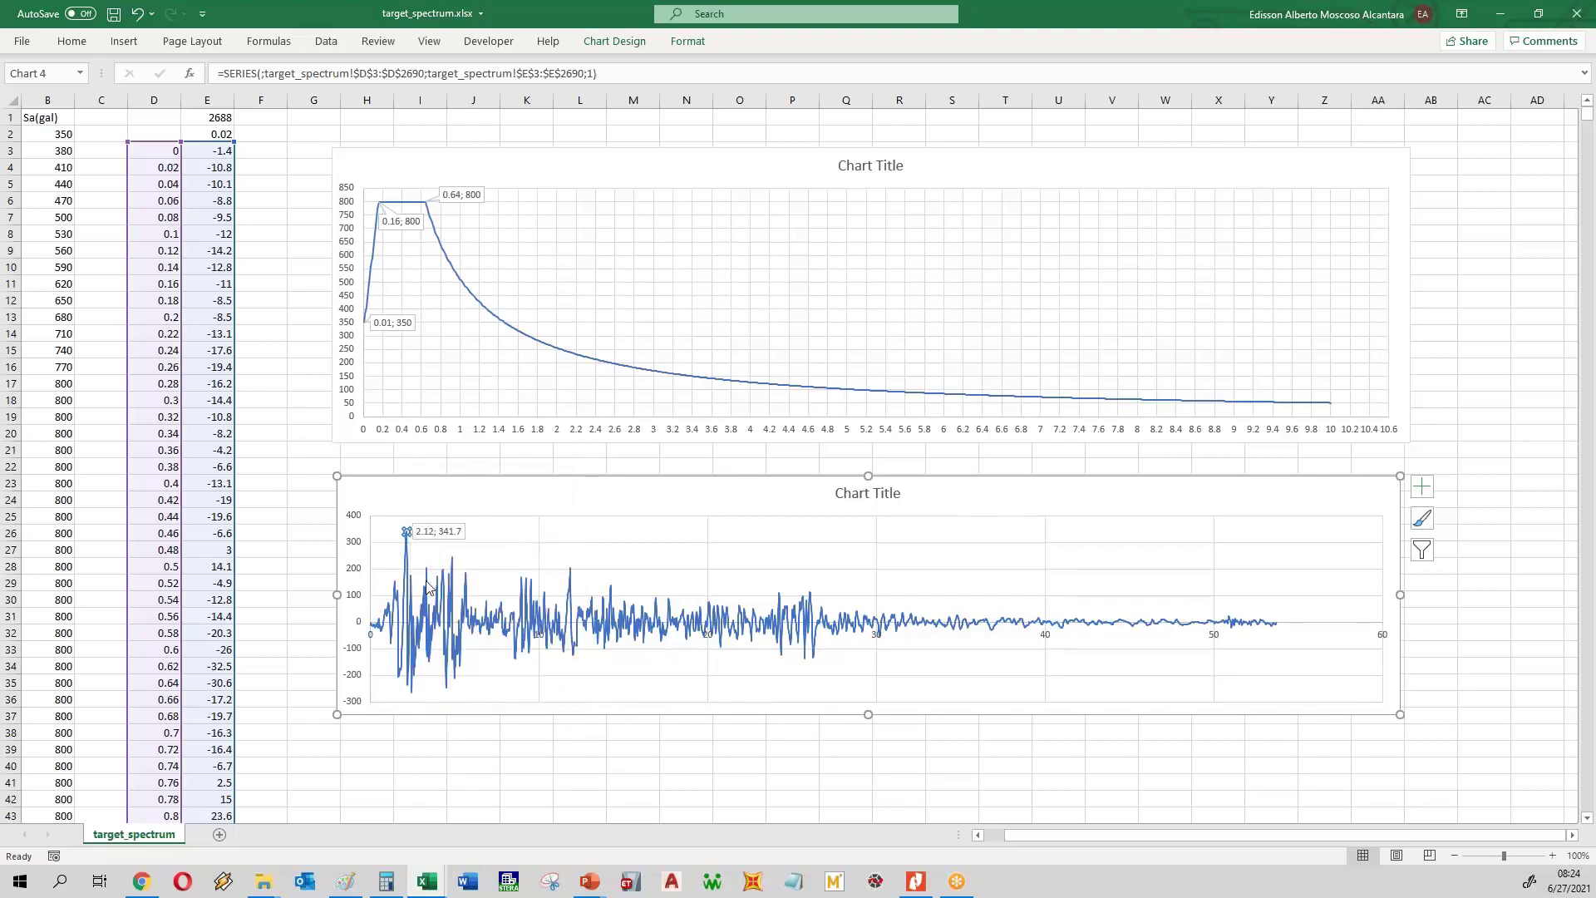
click(440, 531)
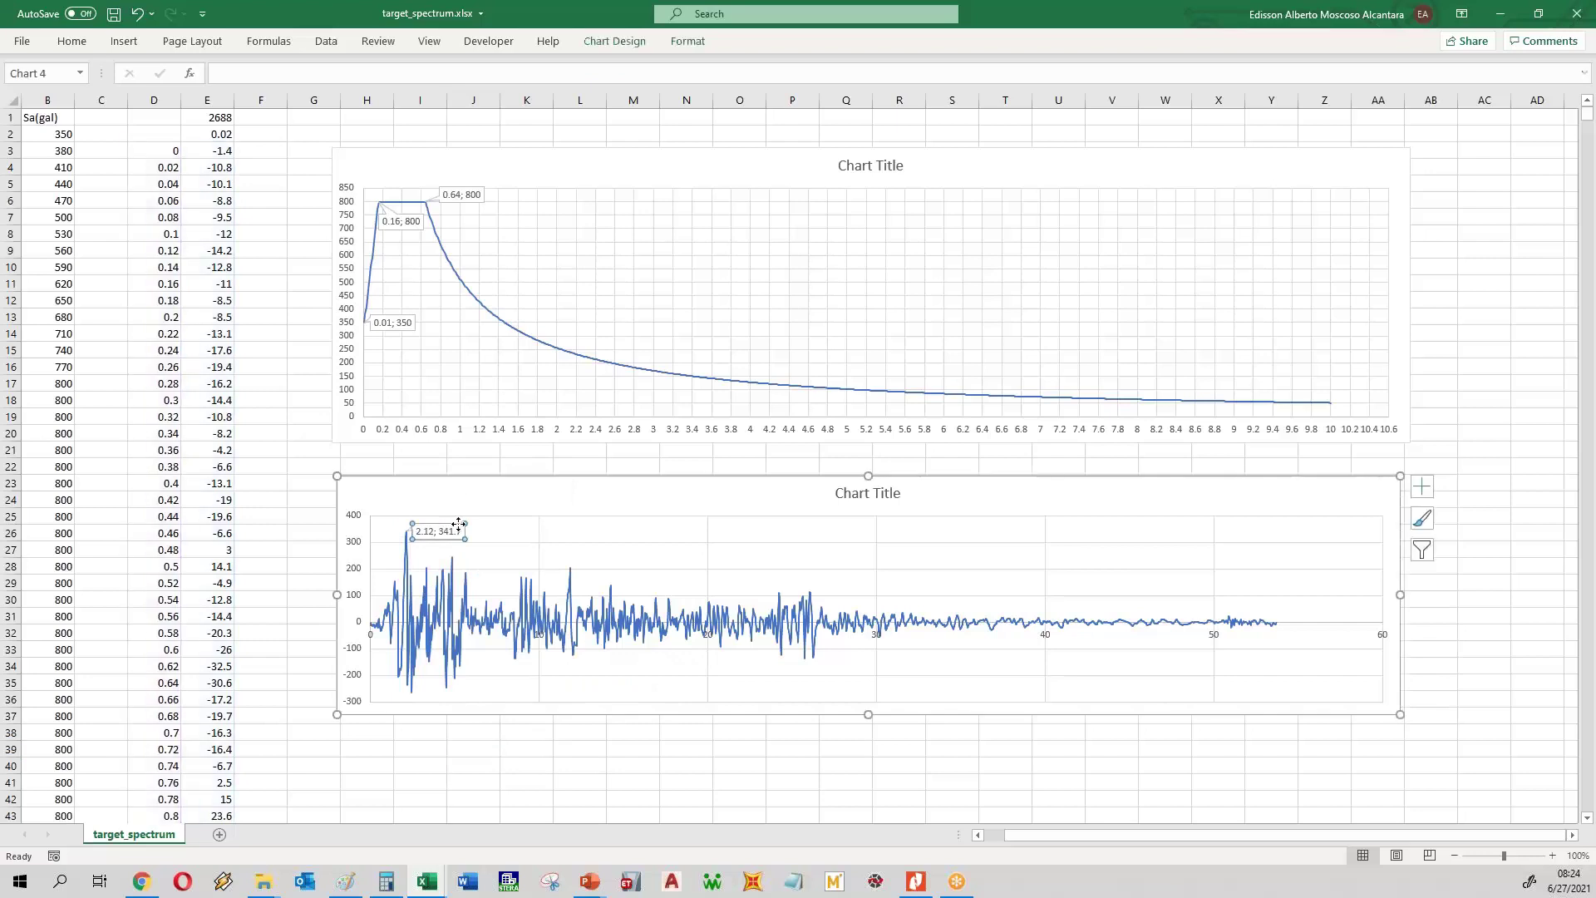
drag(458, 522, 468, 517)
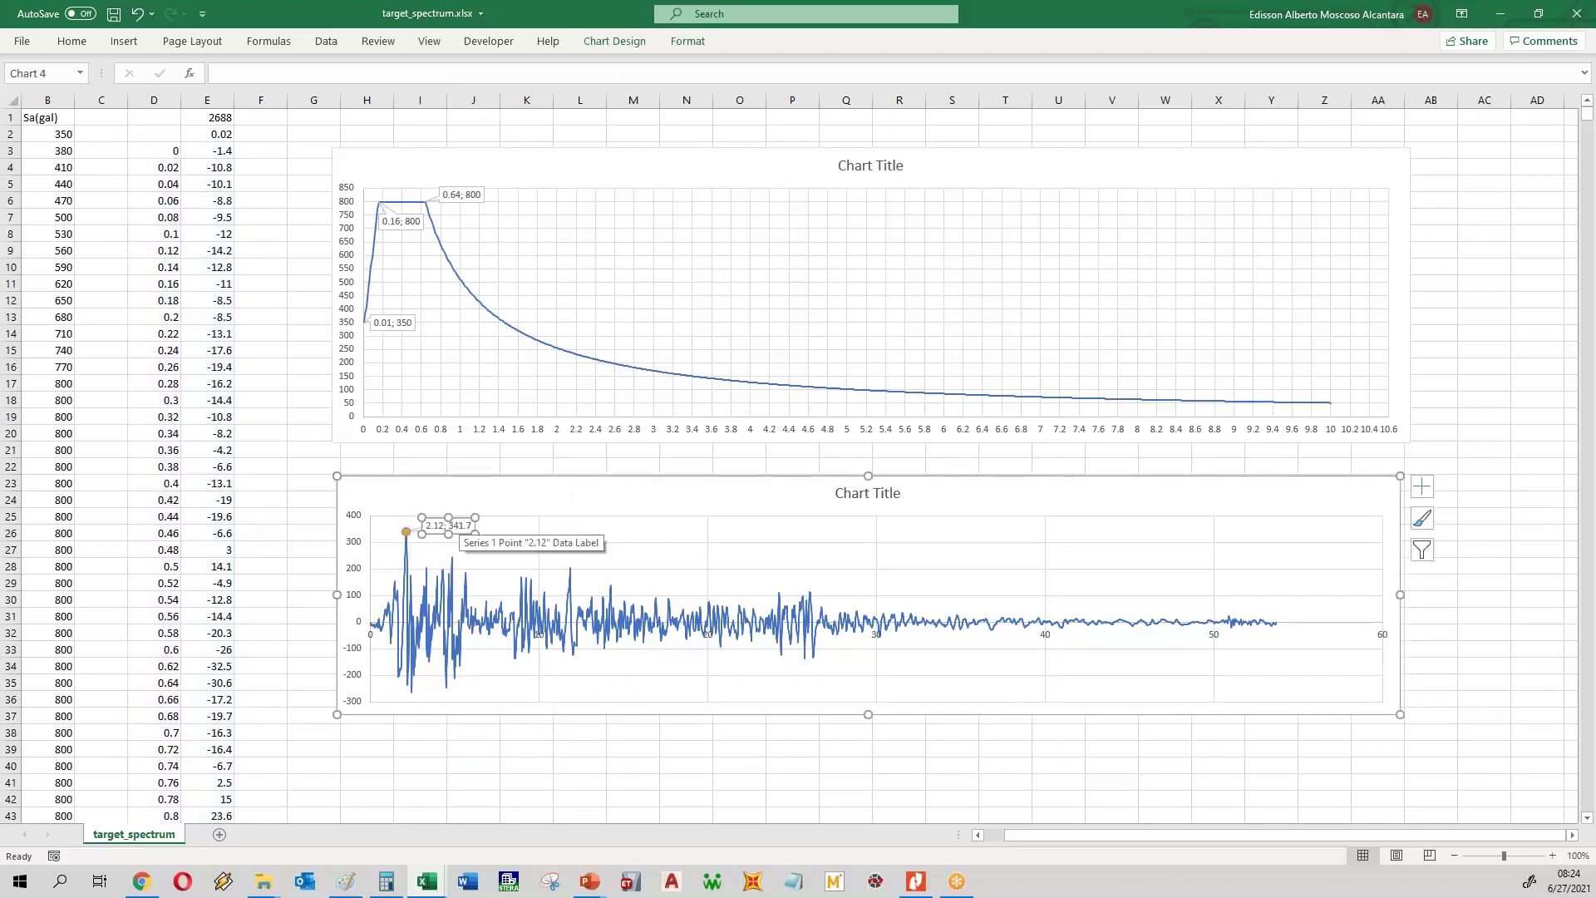
click(510, 464)
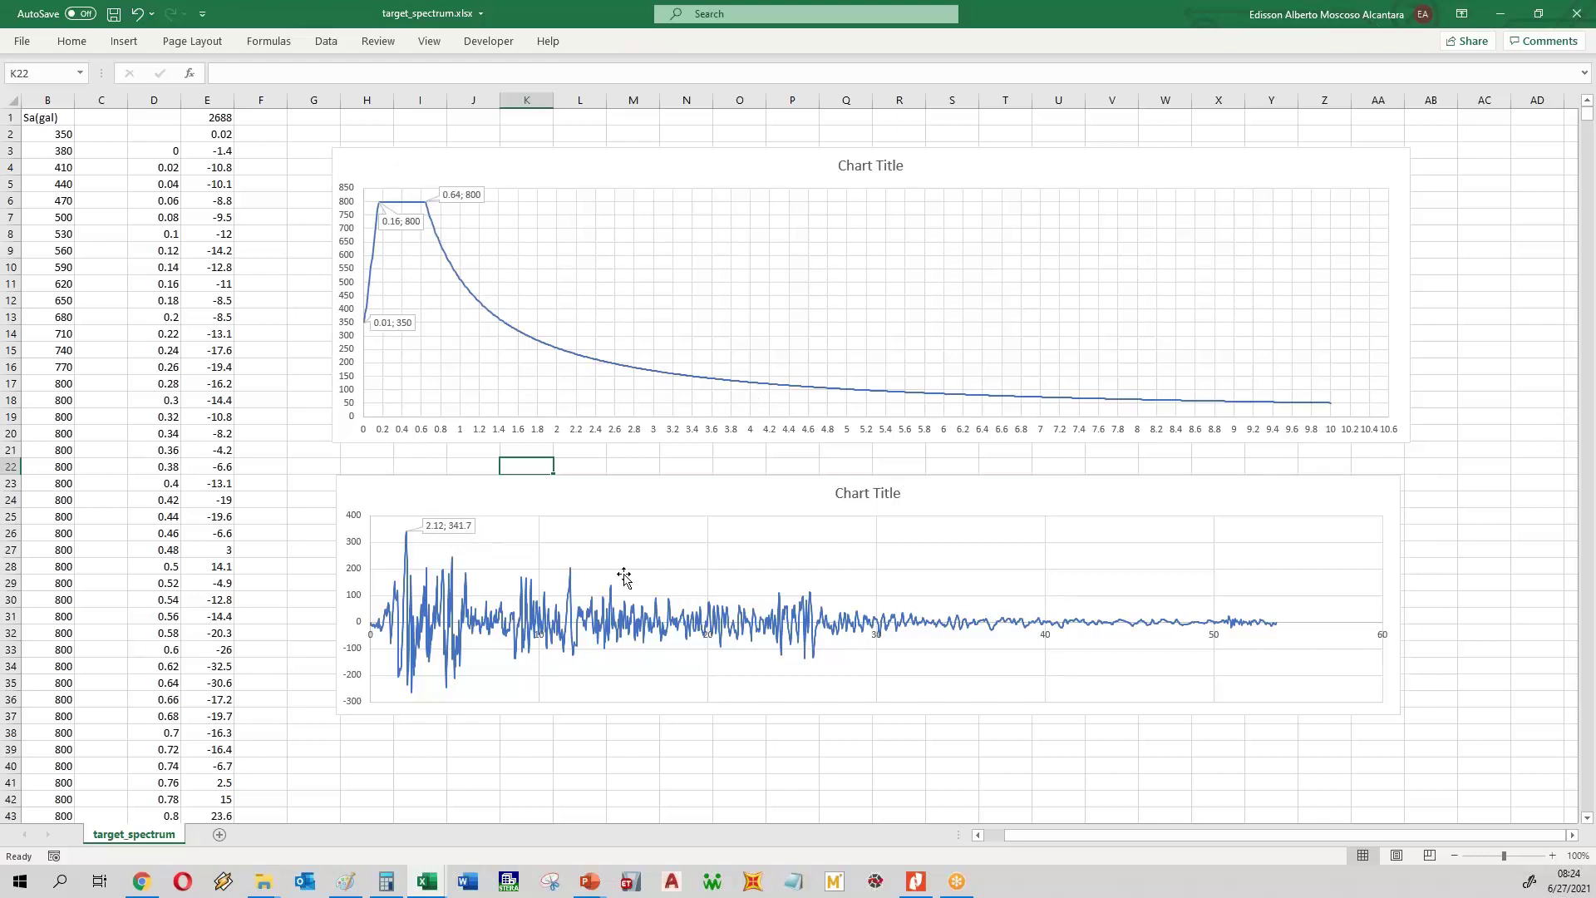
mouse_move(427, 670)
click(702, 763)
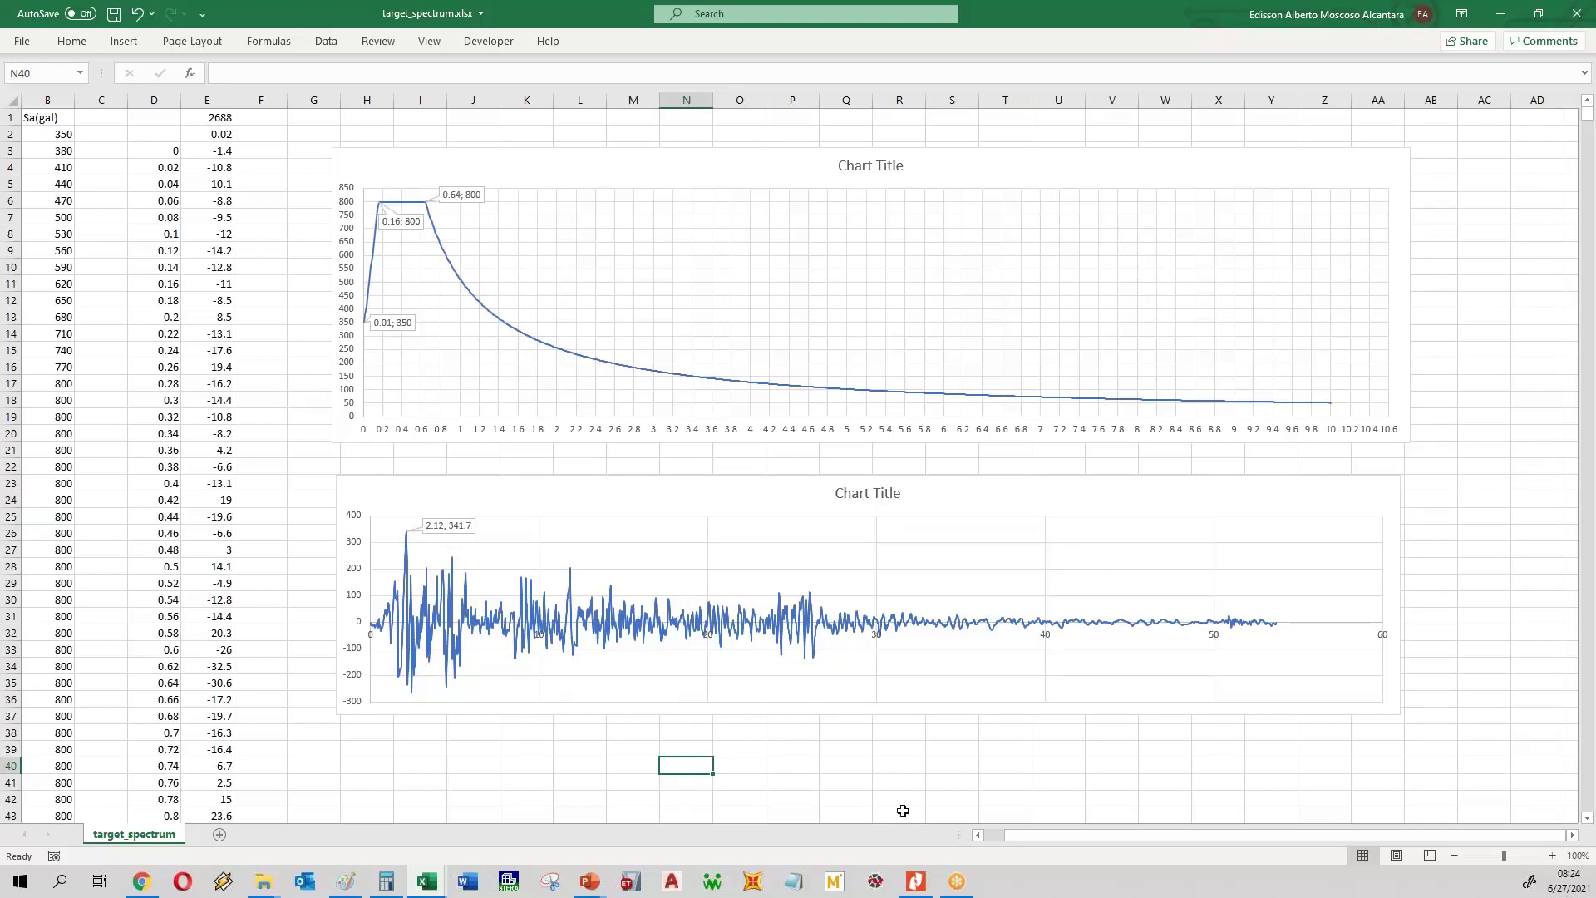
- Enter the heading "TIME (s)" in cell D2 above the time column
click(174, 131)
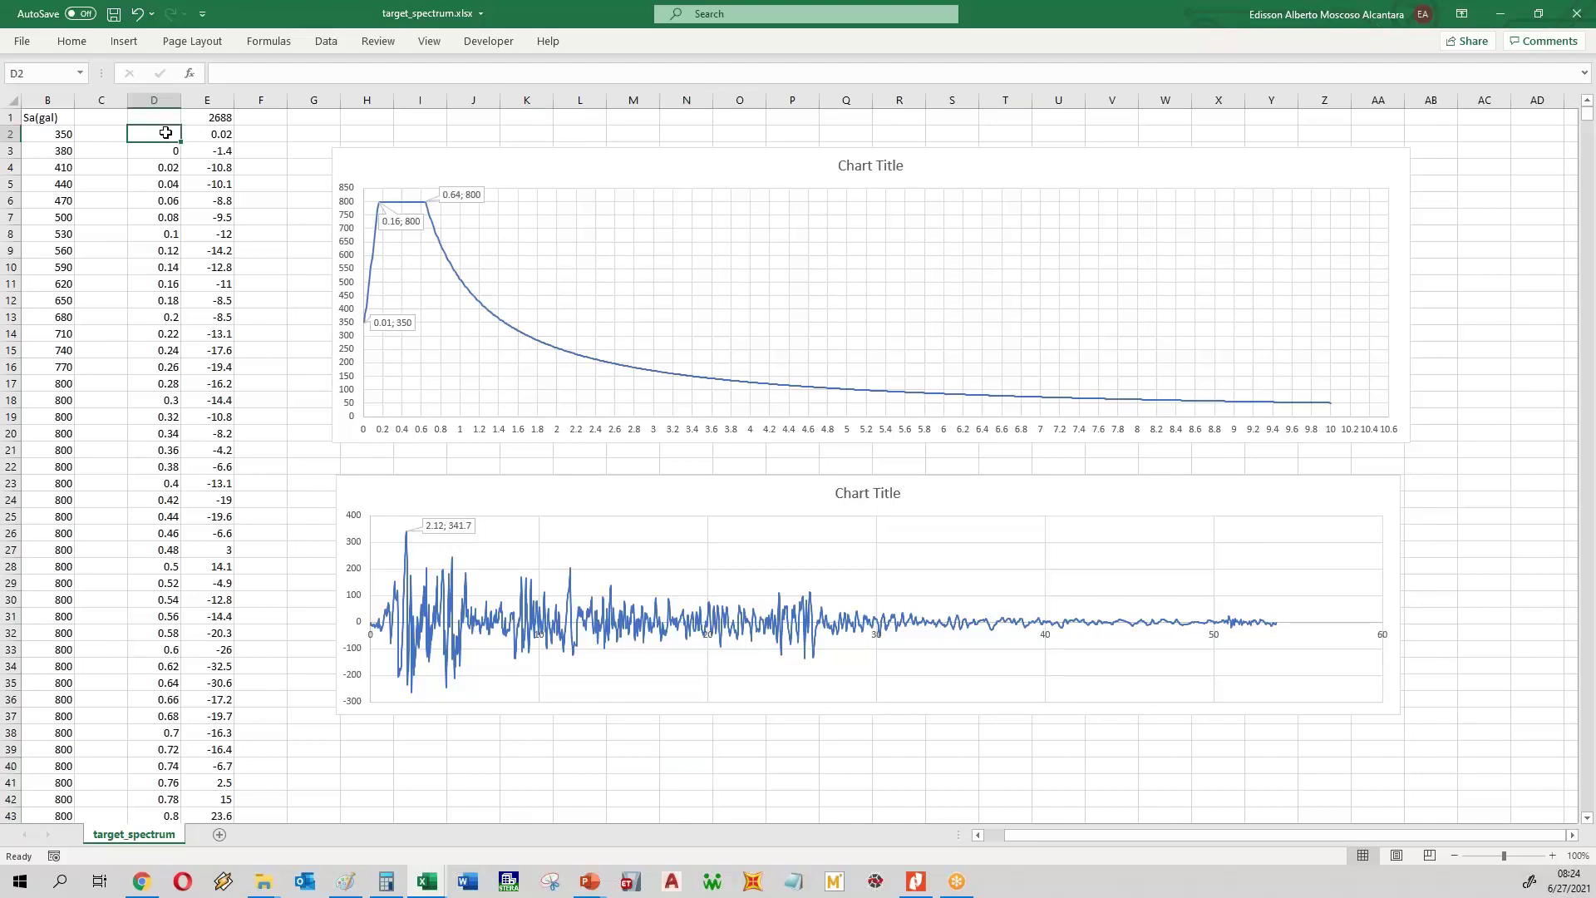
text(TIME ()
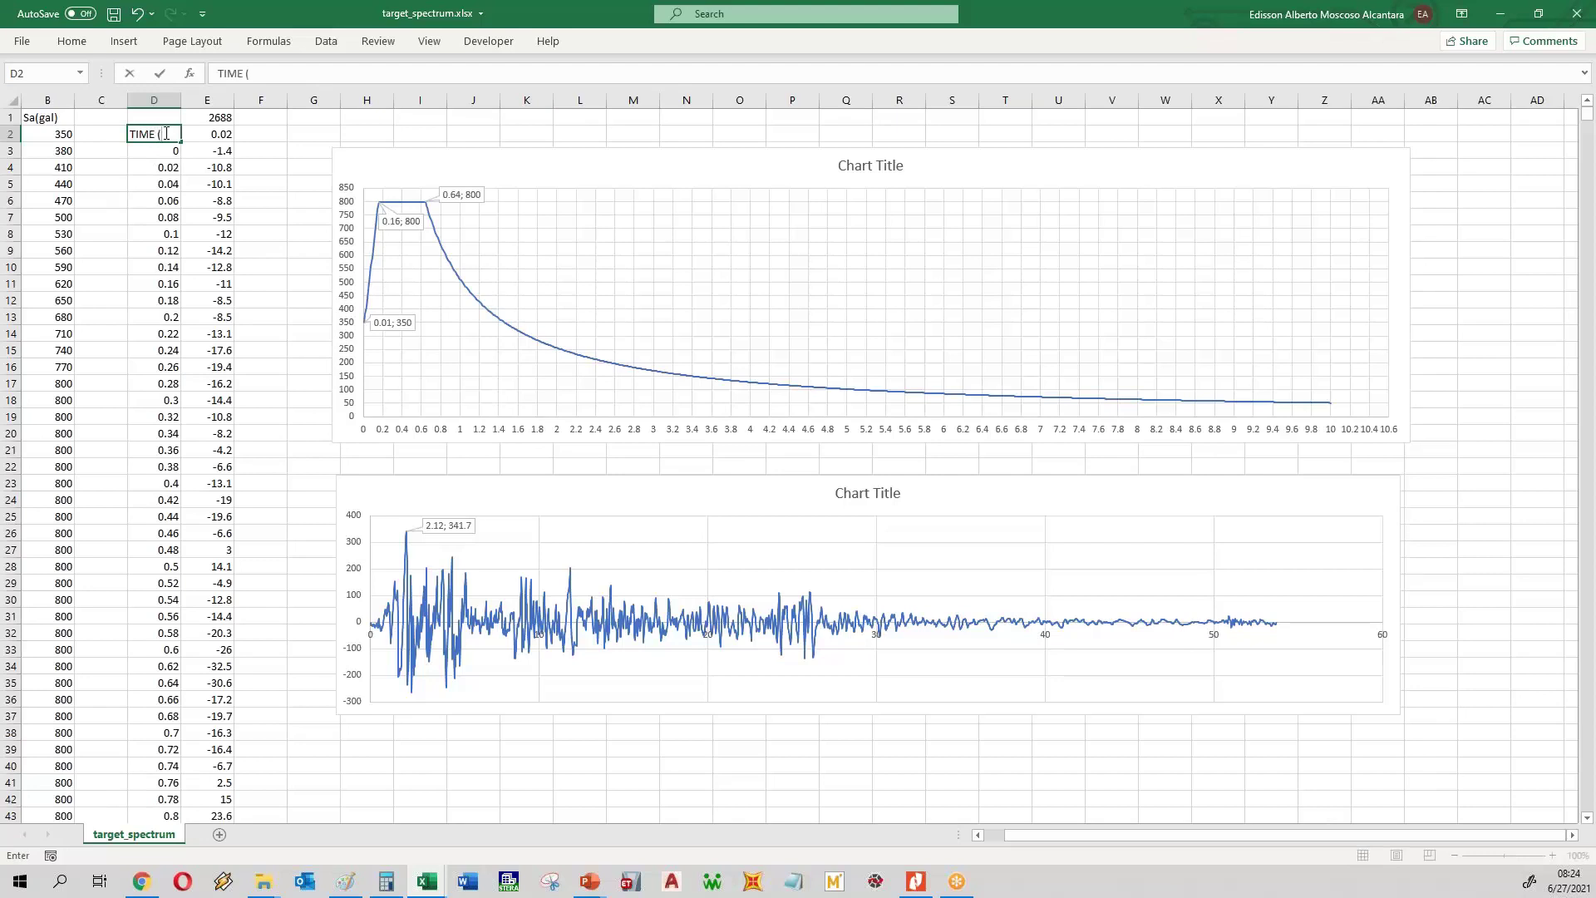
text(S))
click(165, 133)
double_click(166, 133)
text(s)
click(263, 230)
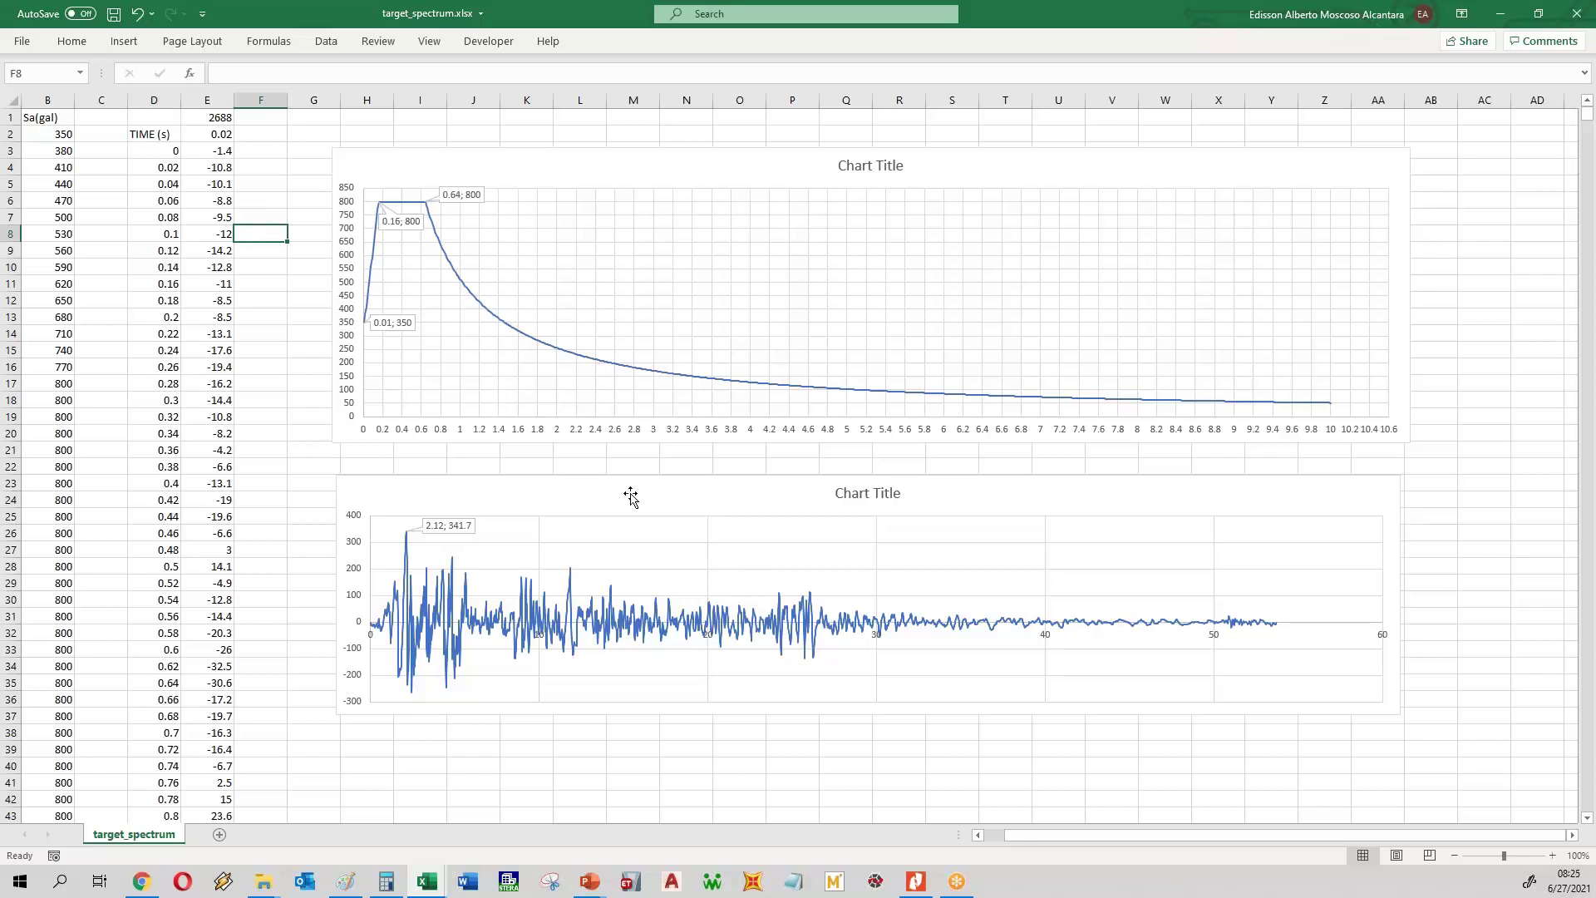
- Switch to the STERA_WAVE V1.0 folder in File Explorer and open data_wave.txt in Notepad
click(343, 879)
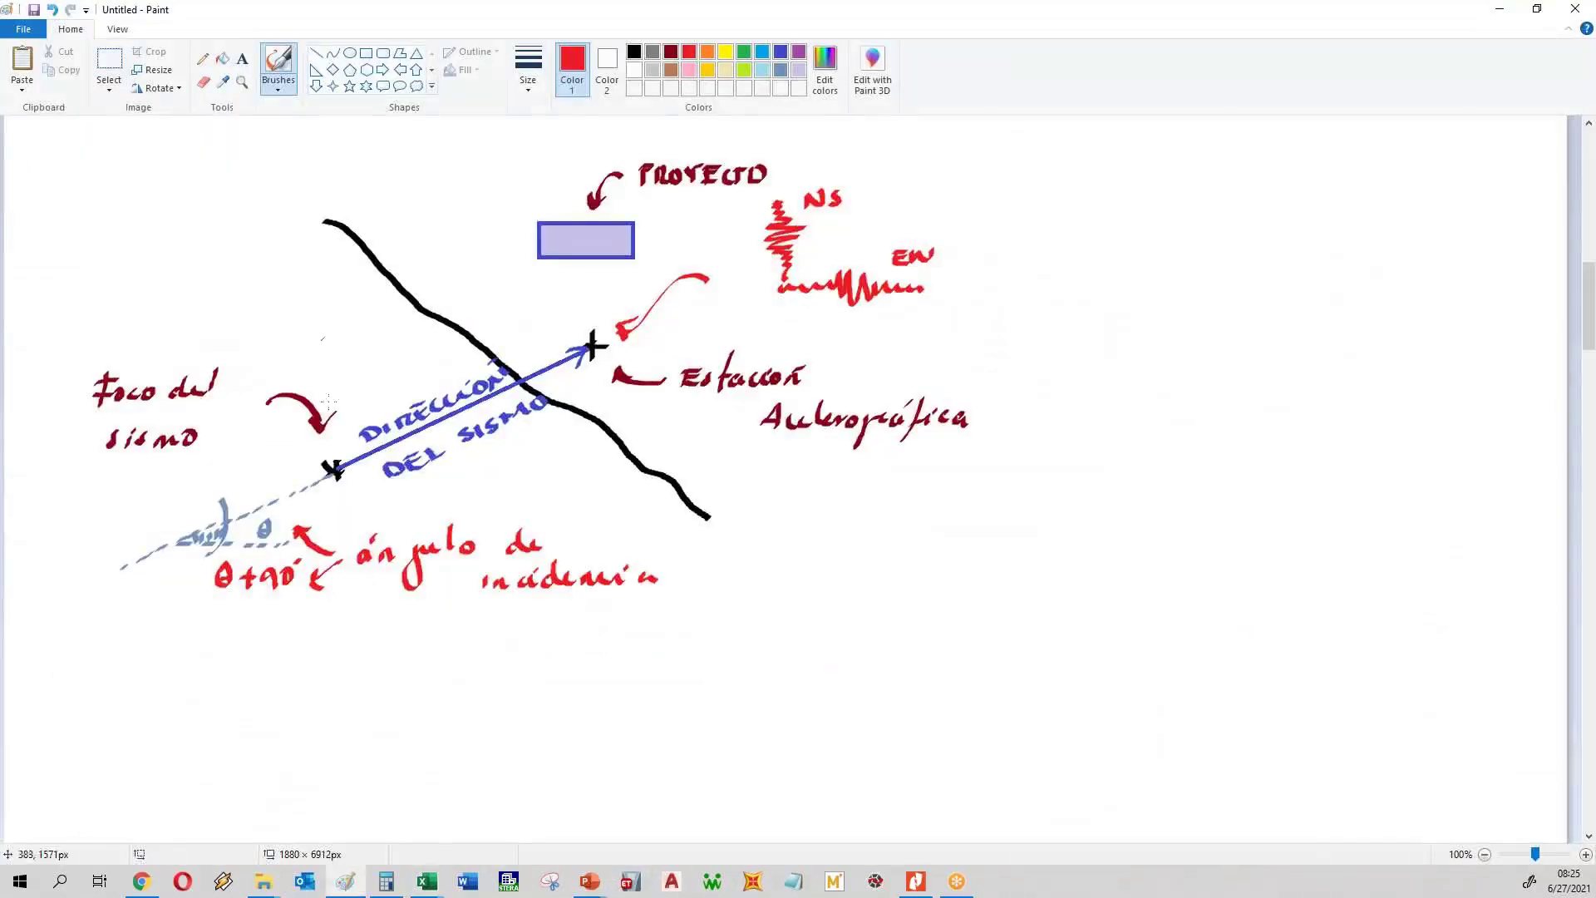
mouse_move(272, 888)
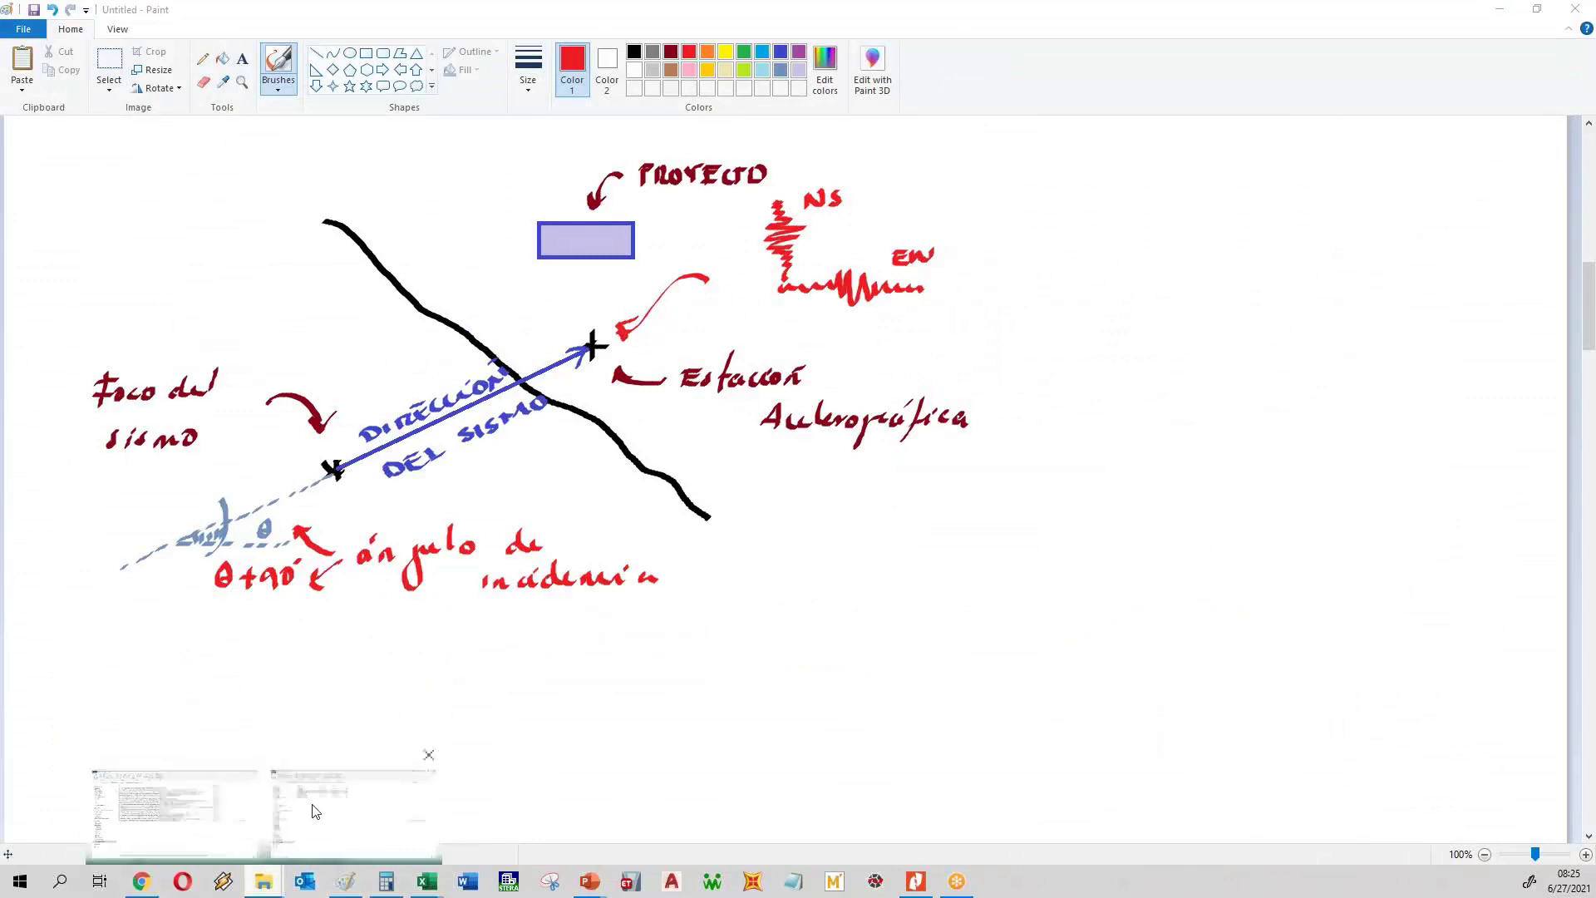
click(310, 810)
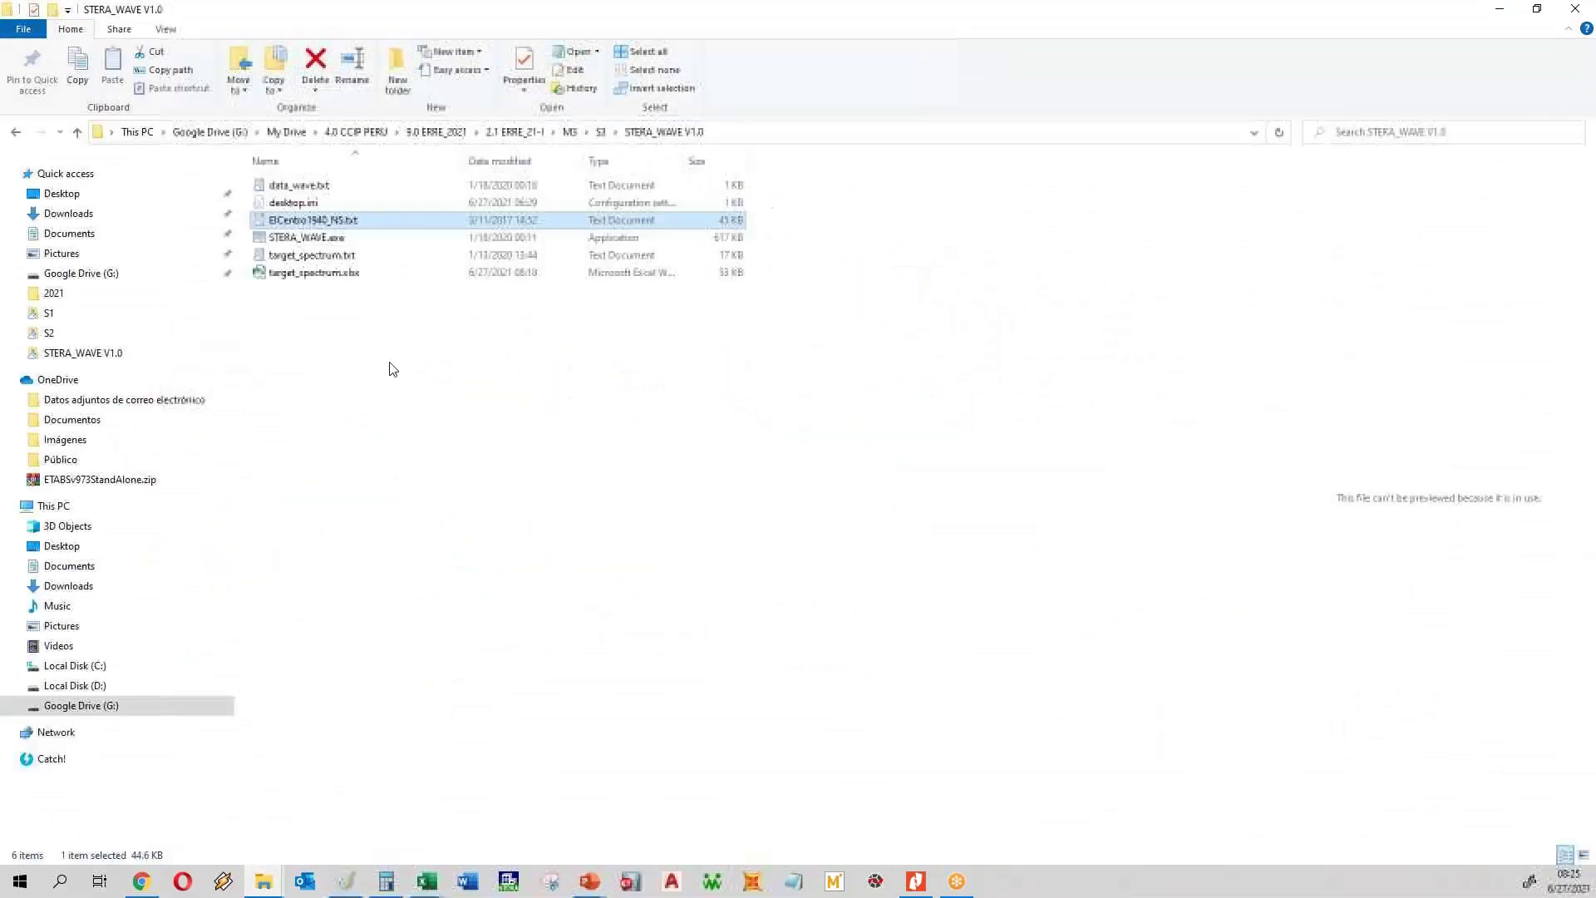
double_click(332, 192)
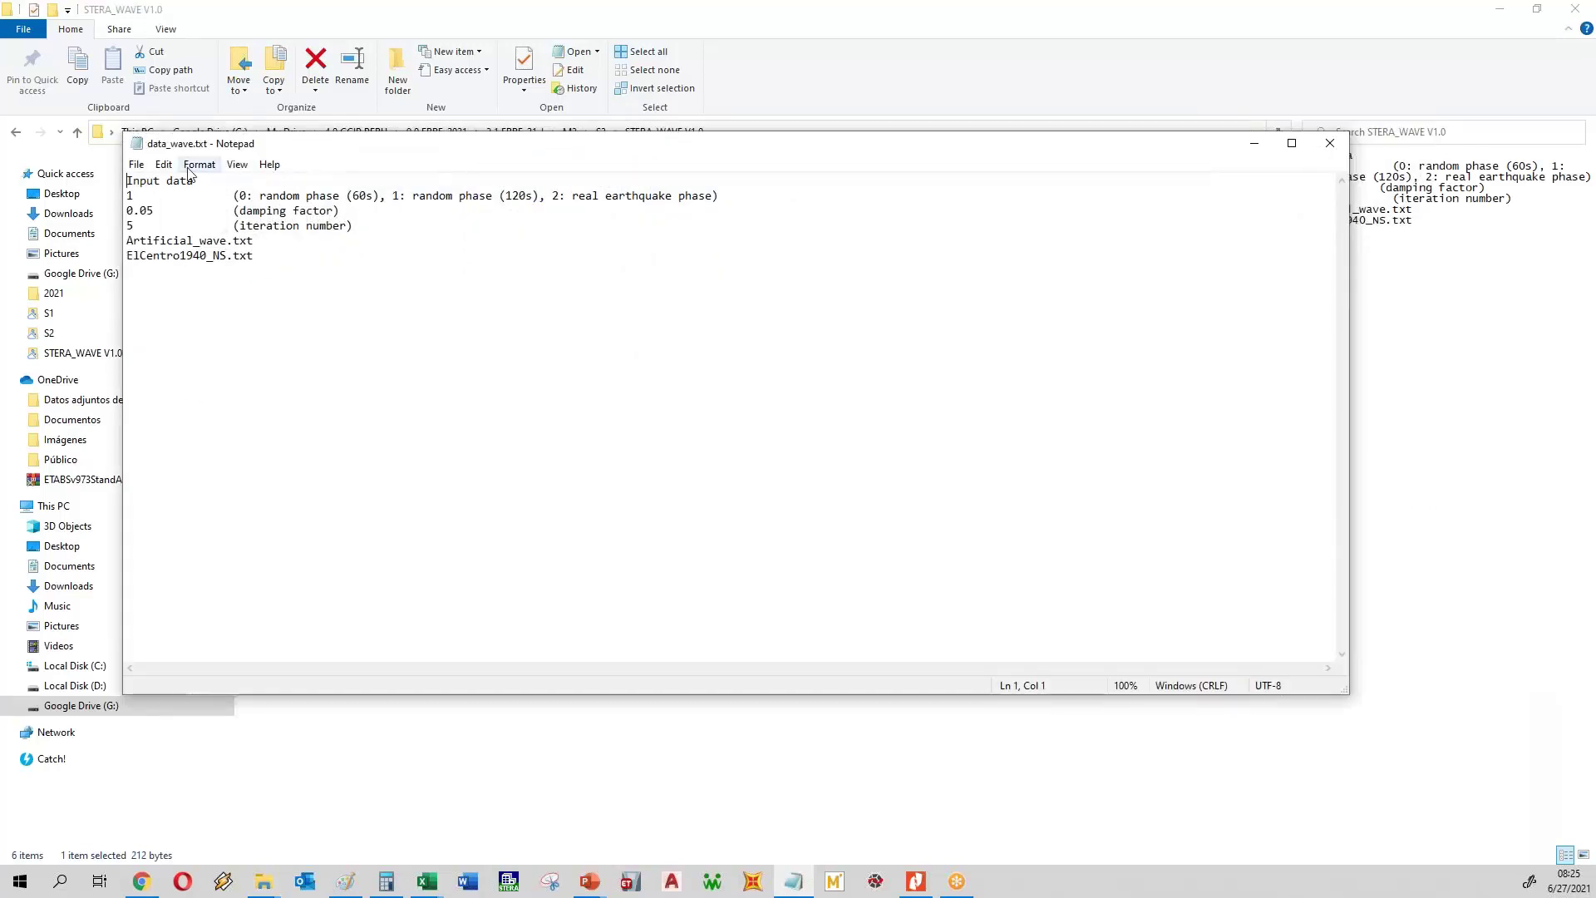
- Examine the phase options in data_wave.txt: random phase of 60 s, random phase of 120 s and real earthquake phase
drag(170, 182, 166, 181)
drag(379, 197, 248, 196)
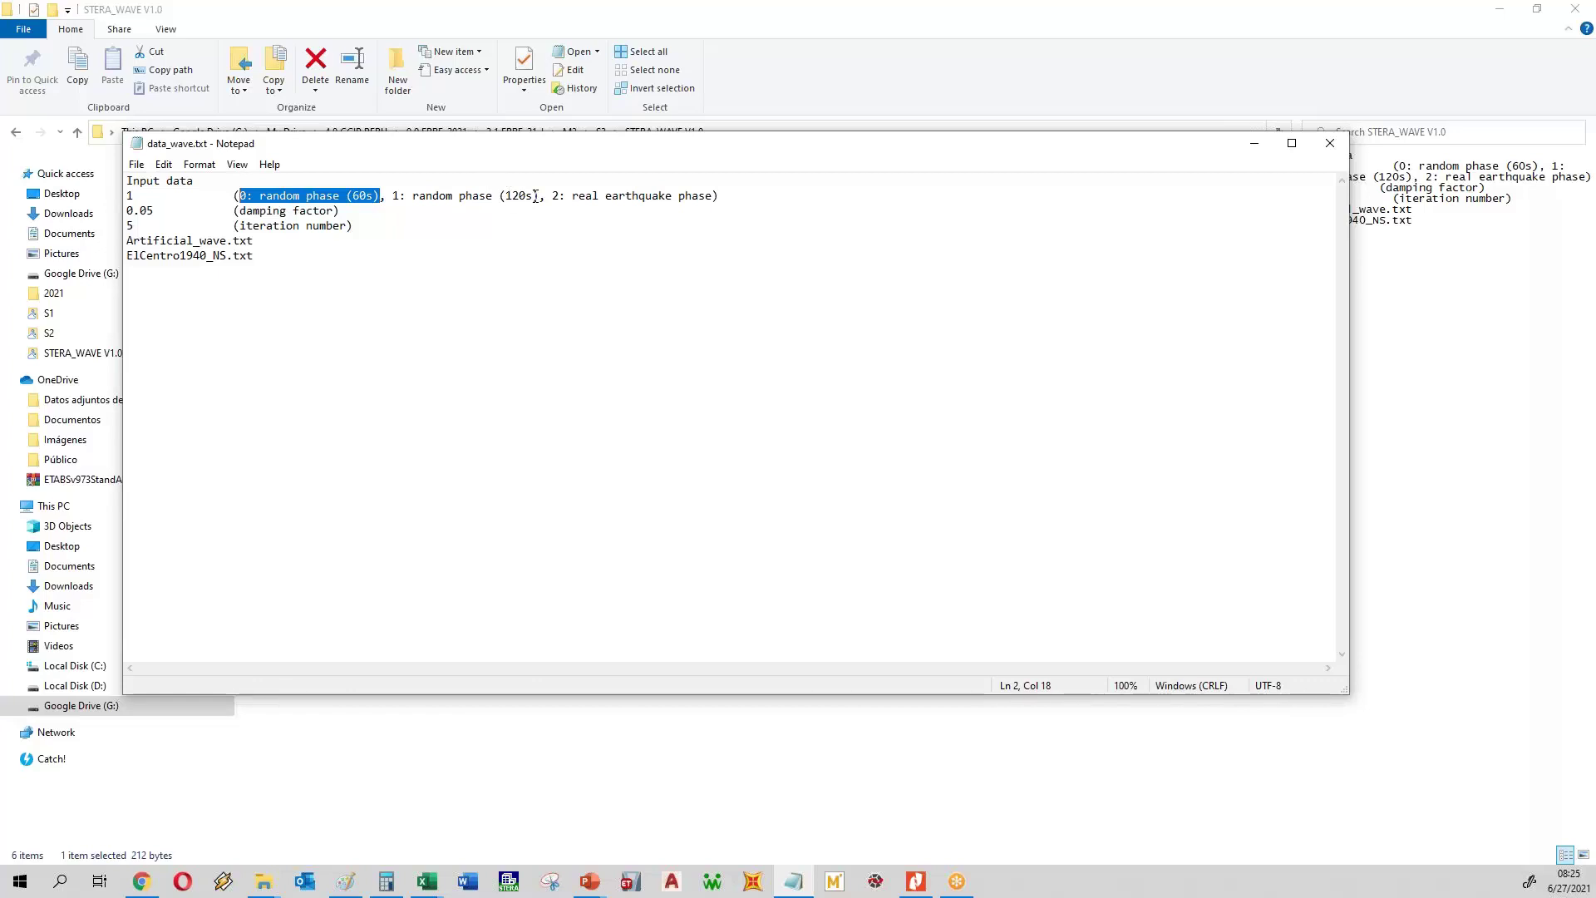
drag(538, 196, 395, 191)
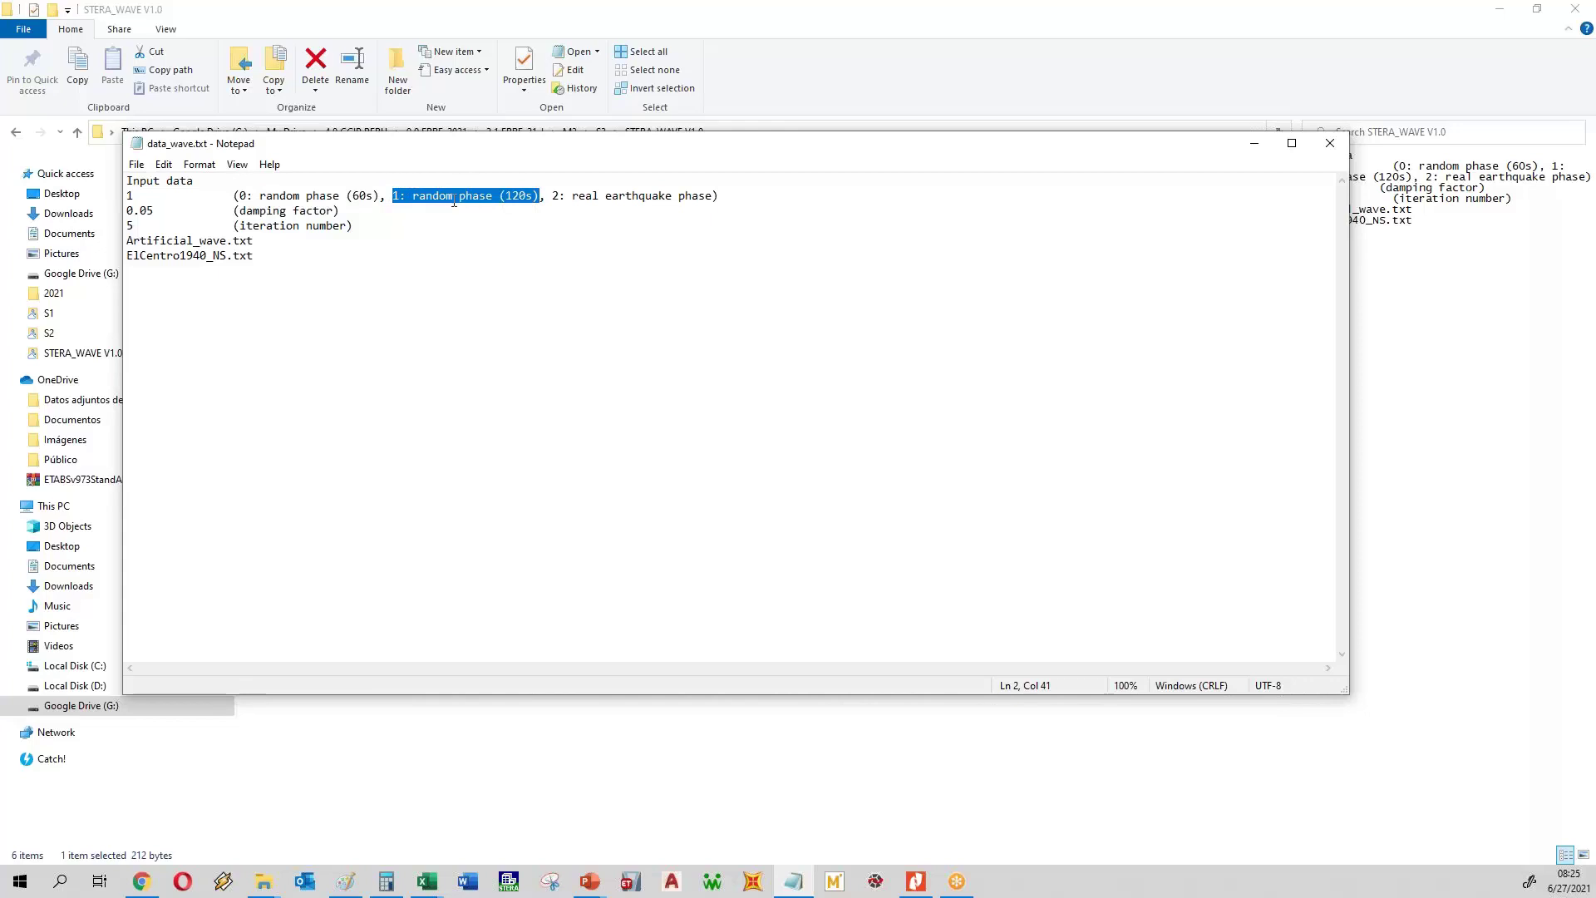
drag(372, 196, 354, 197)
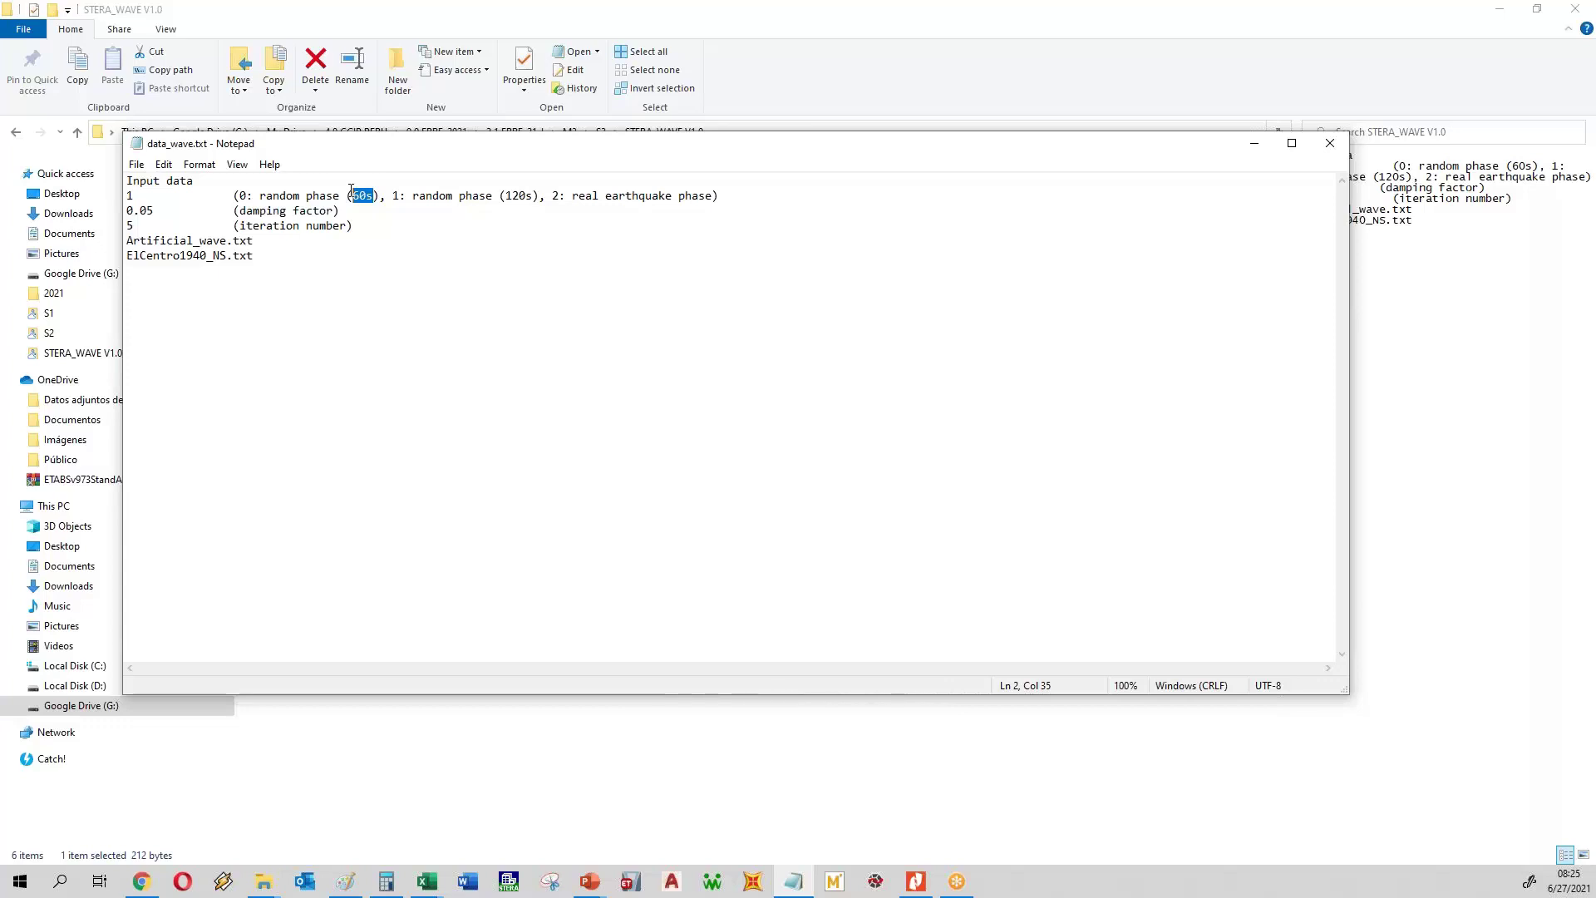
drag(379, 197, 261, 192)
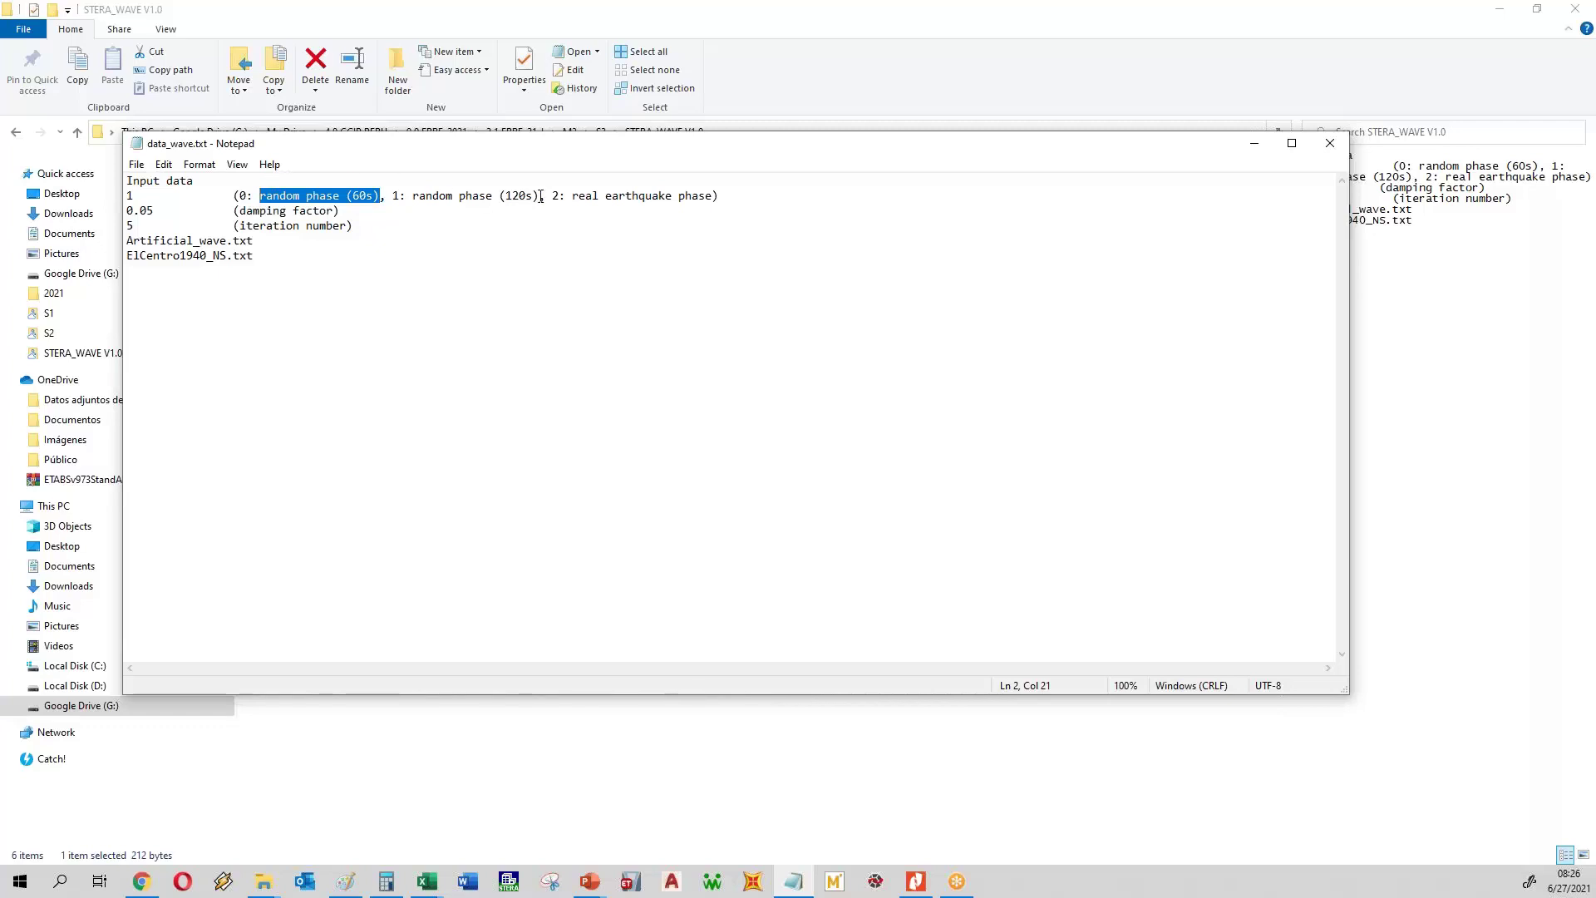
drag(540, 197, 410, 197)
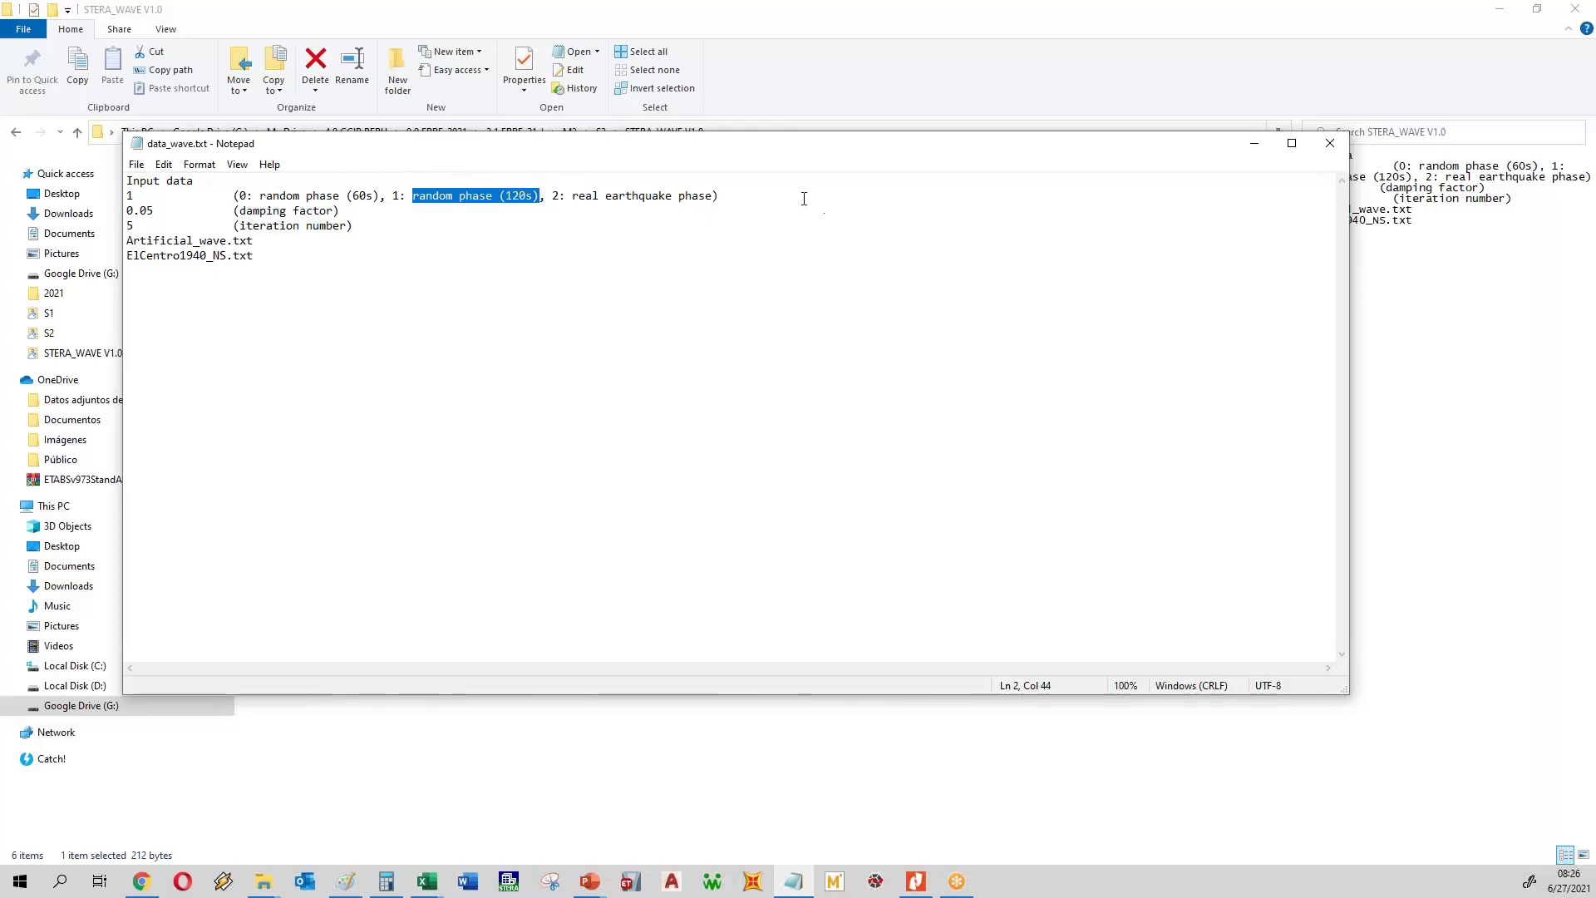
drag(738, 197, 571, 200)
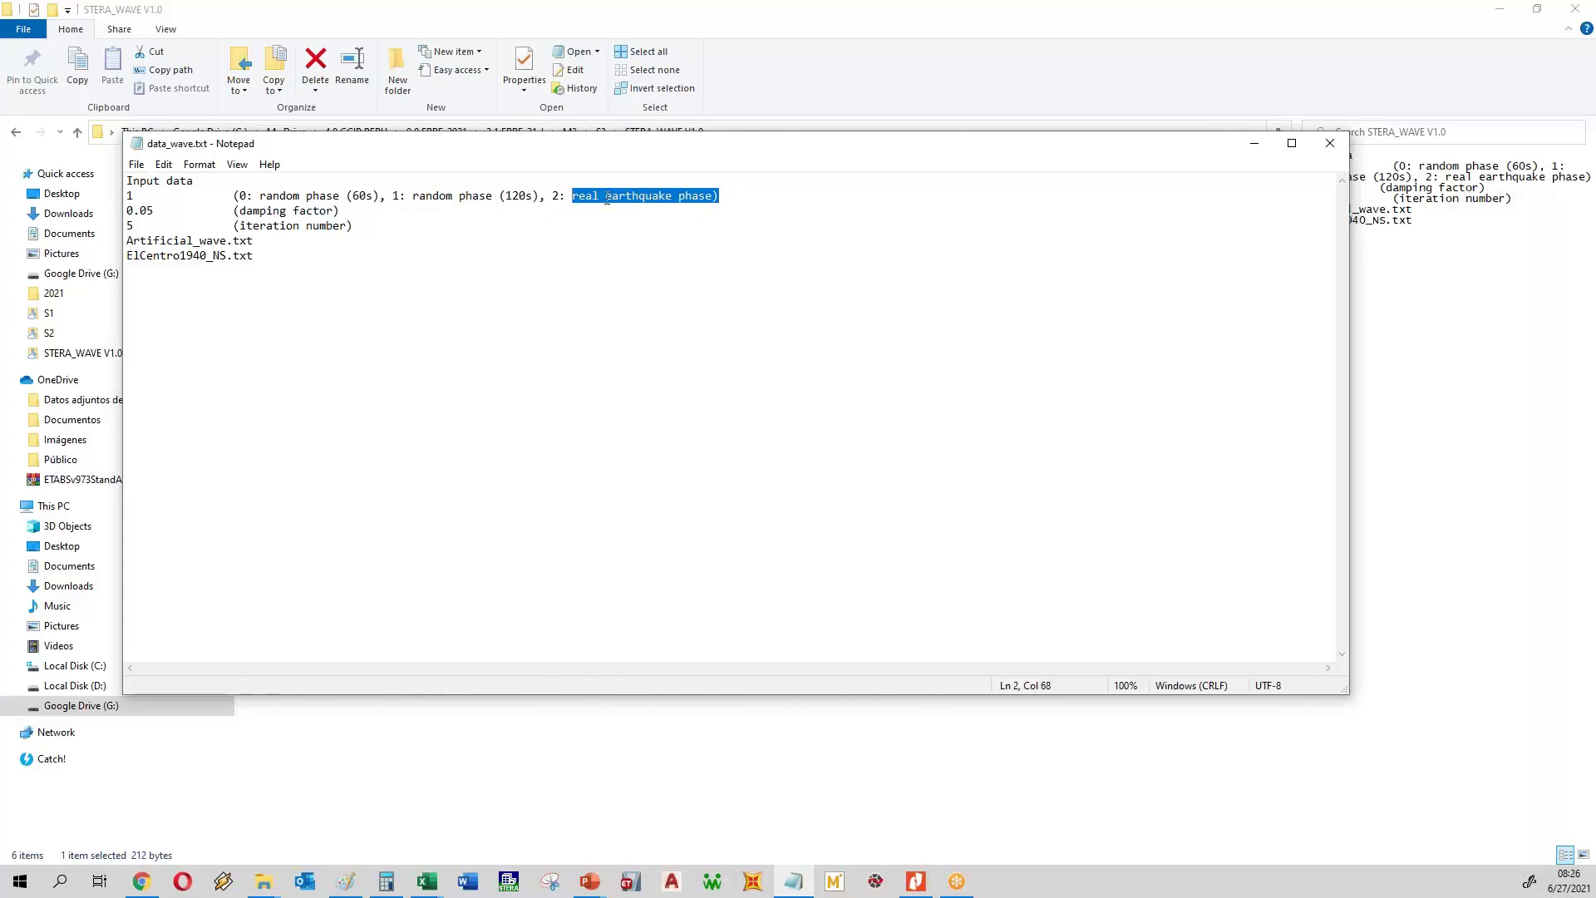
click(607, 197)
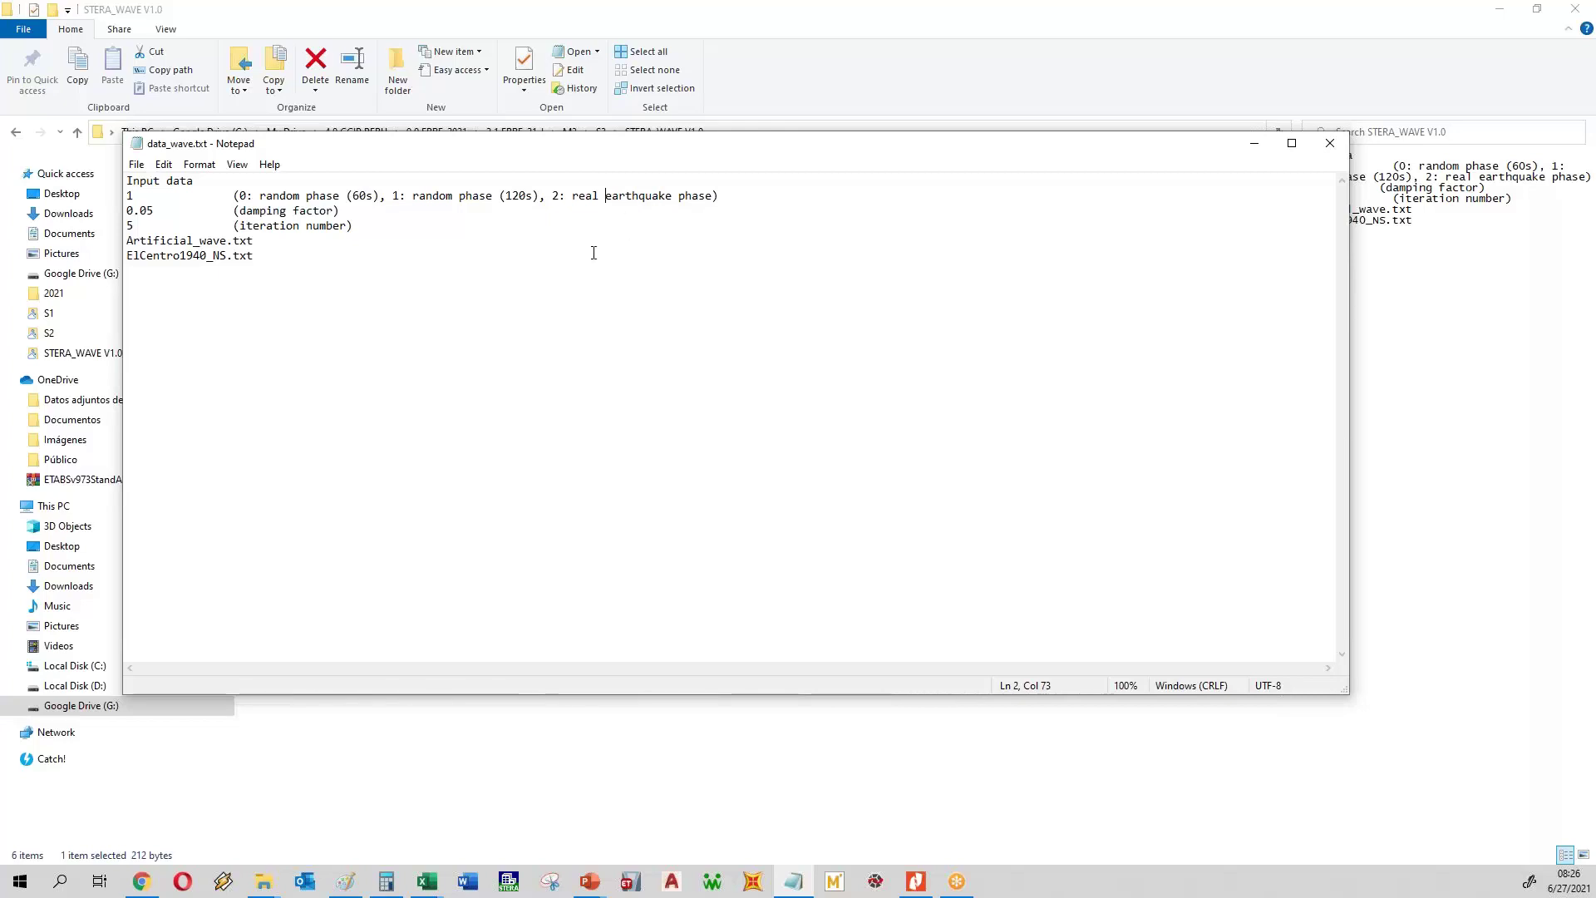
drag(540, 196, 241, 198)
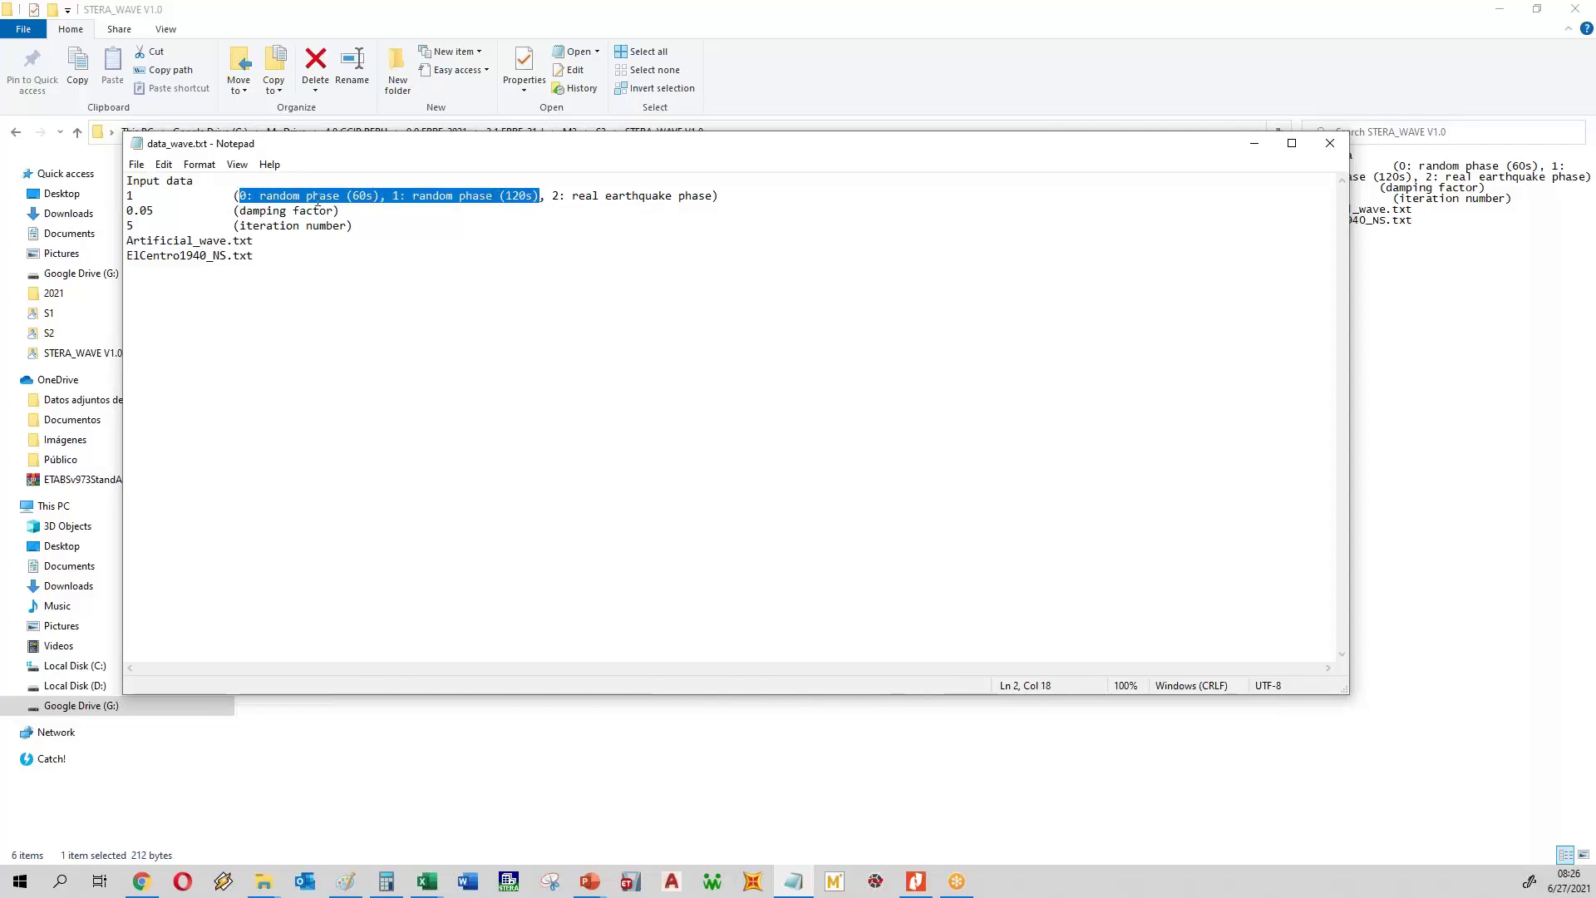
click(439, 186)
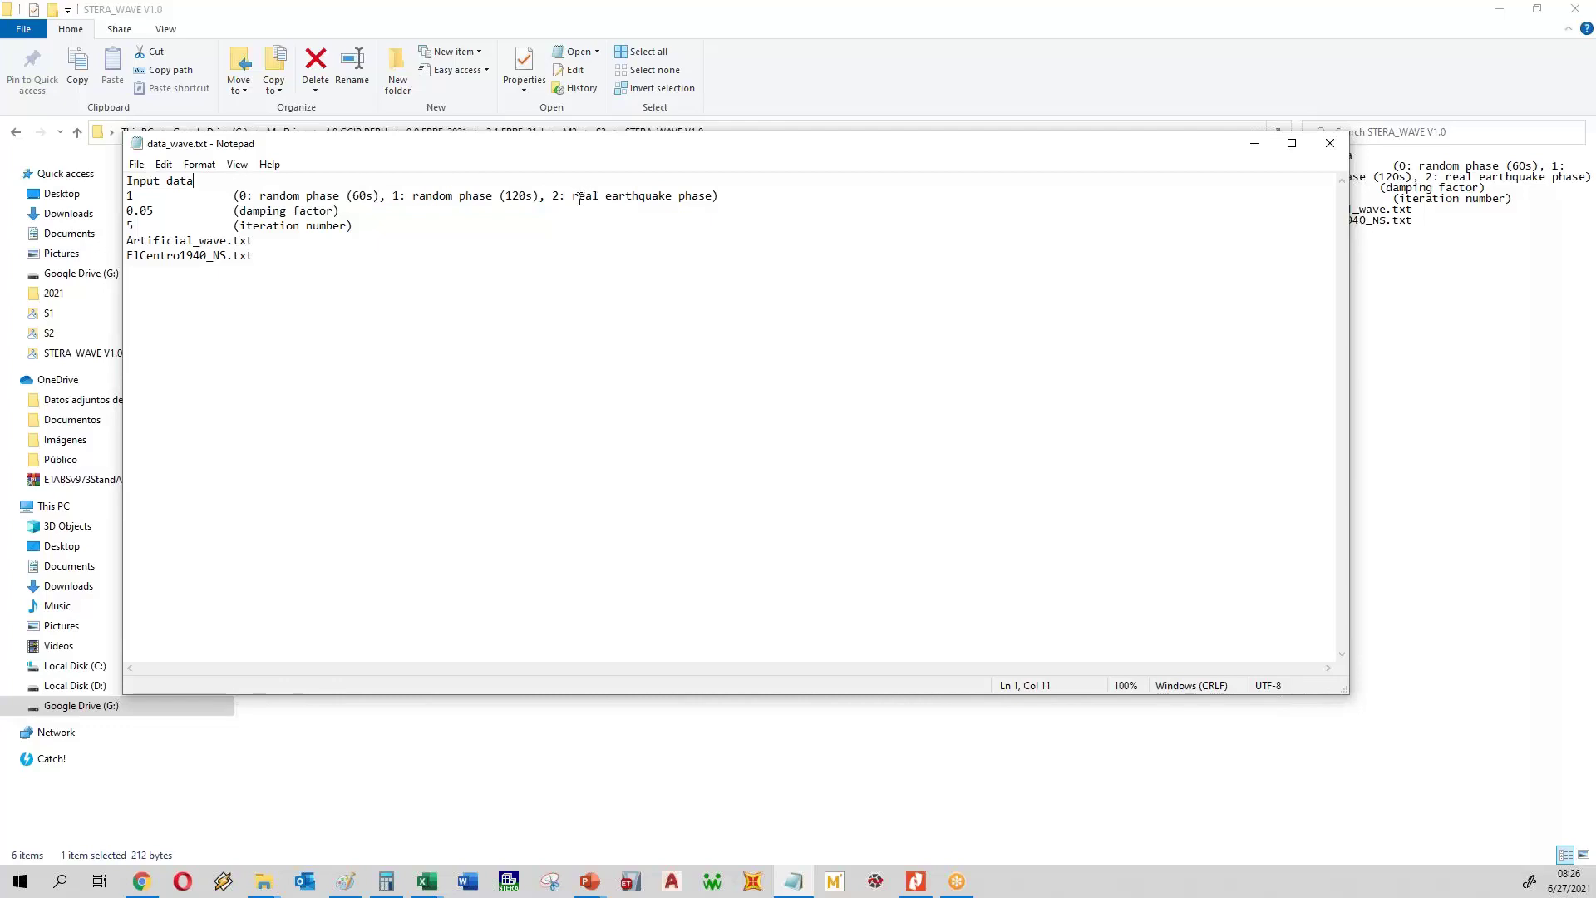
drag(572, 200, 711, 202)
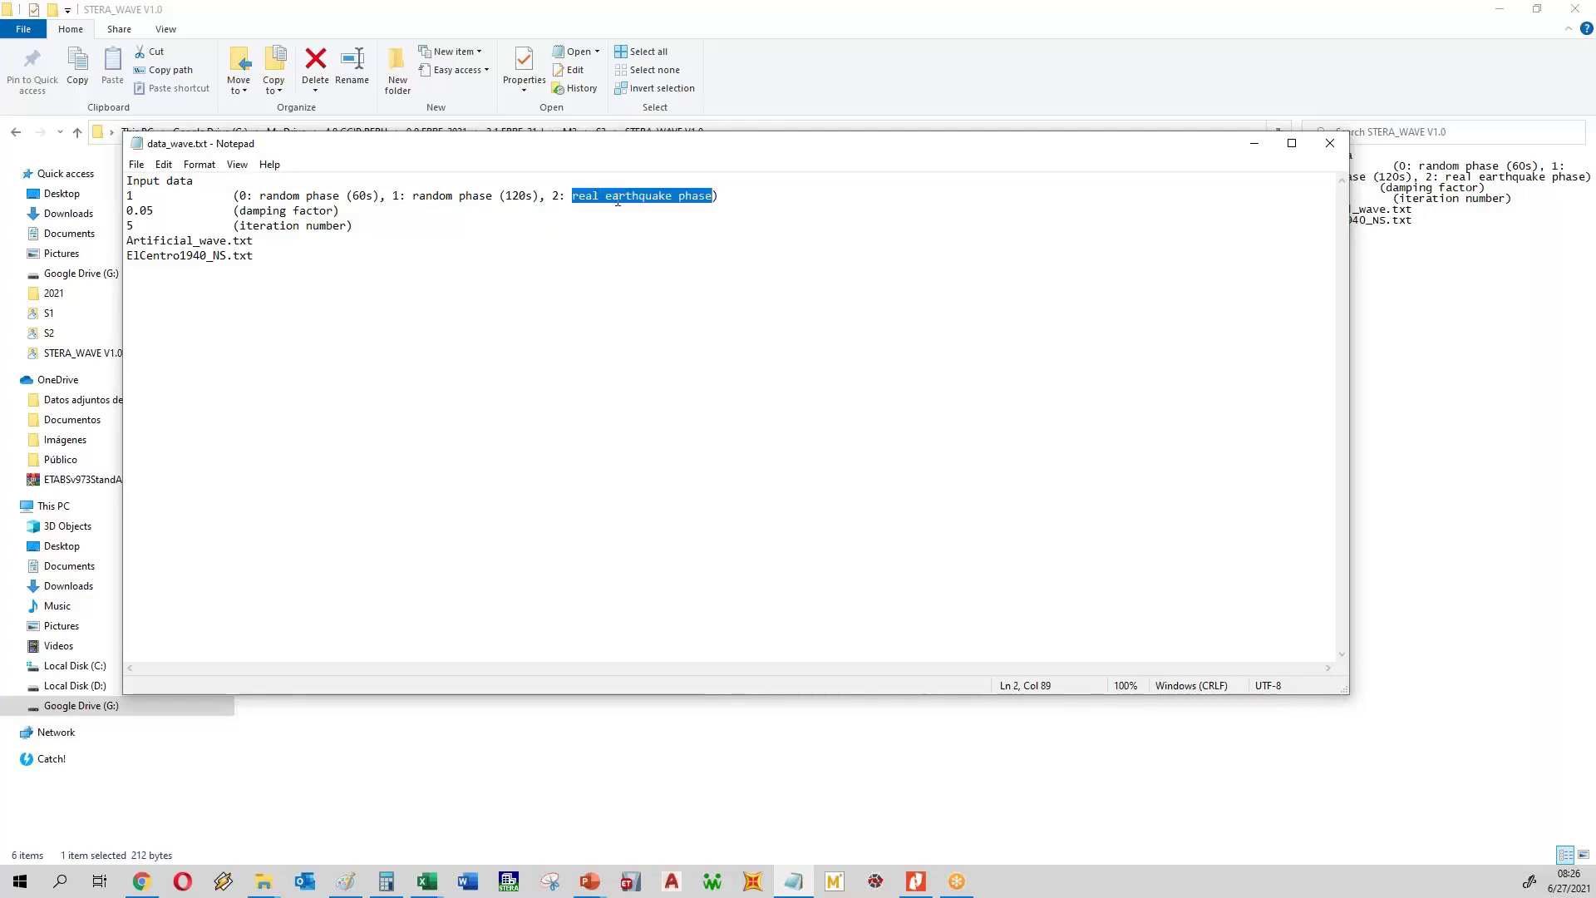
- Examine the output file name, the ElCentro1940_NS.txt line and the real earthquake phase option in data_wave.txt
click(712, 199)
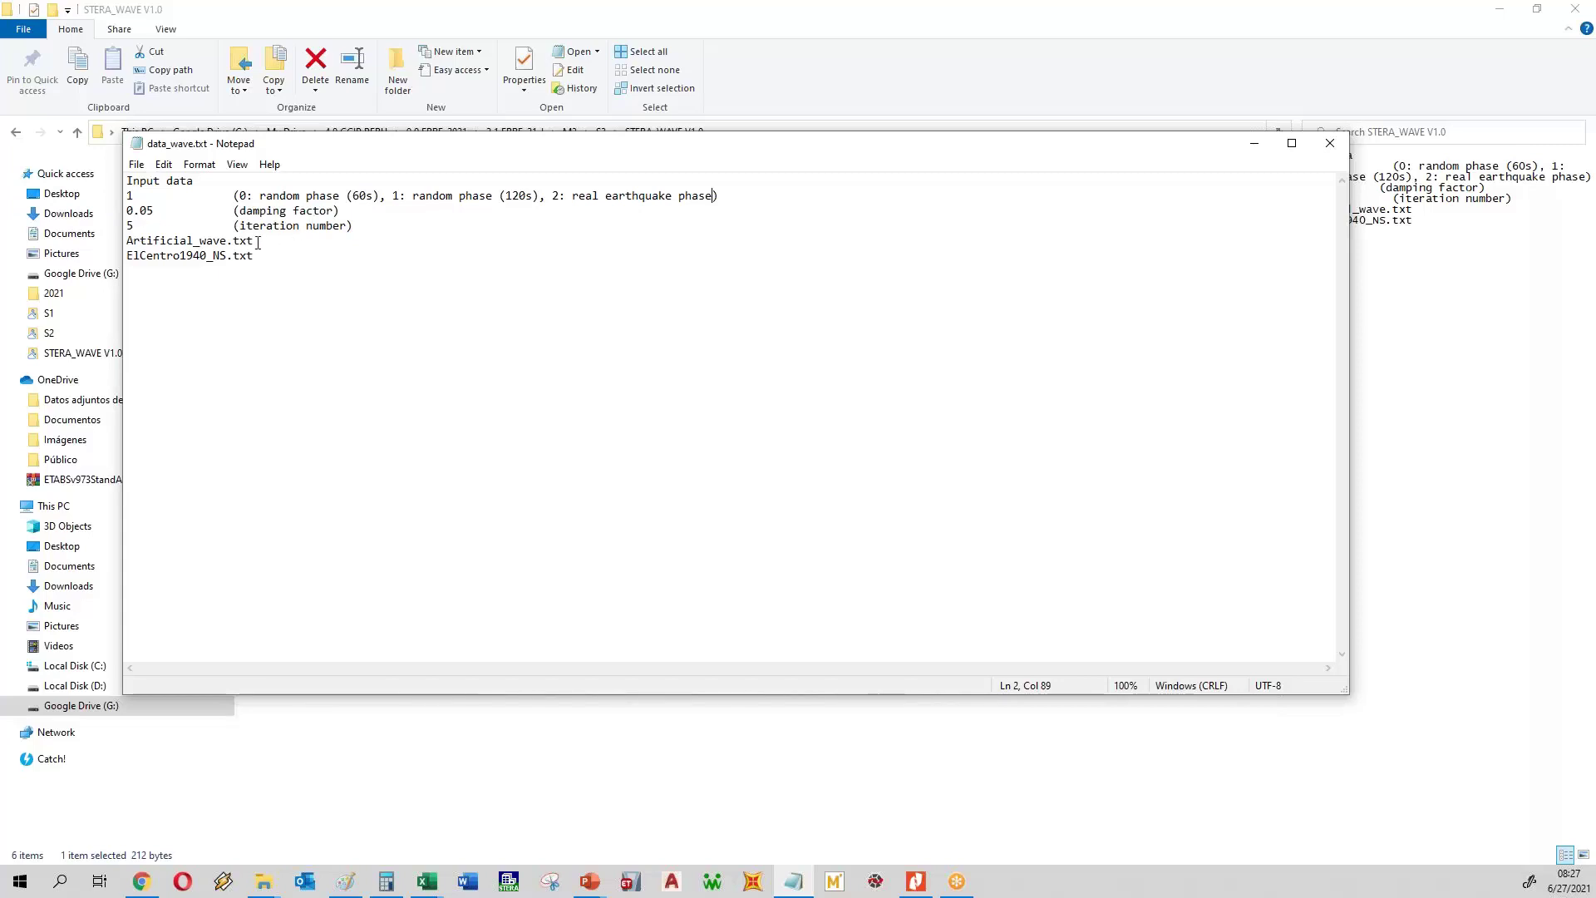
drag(255, 242, 127, 242)
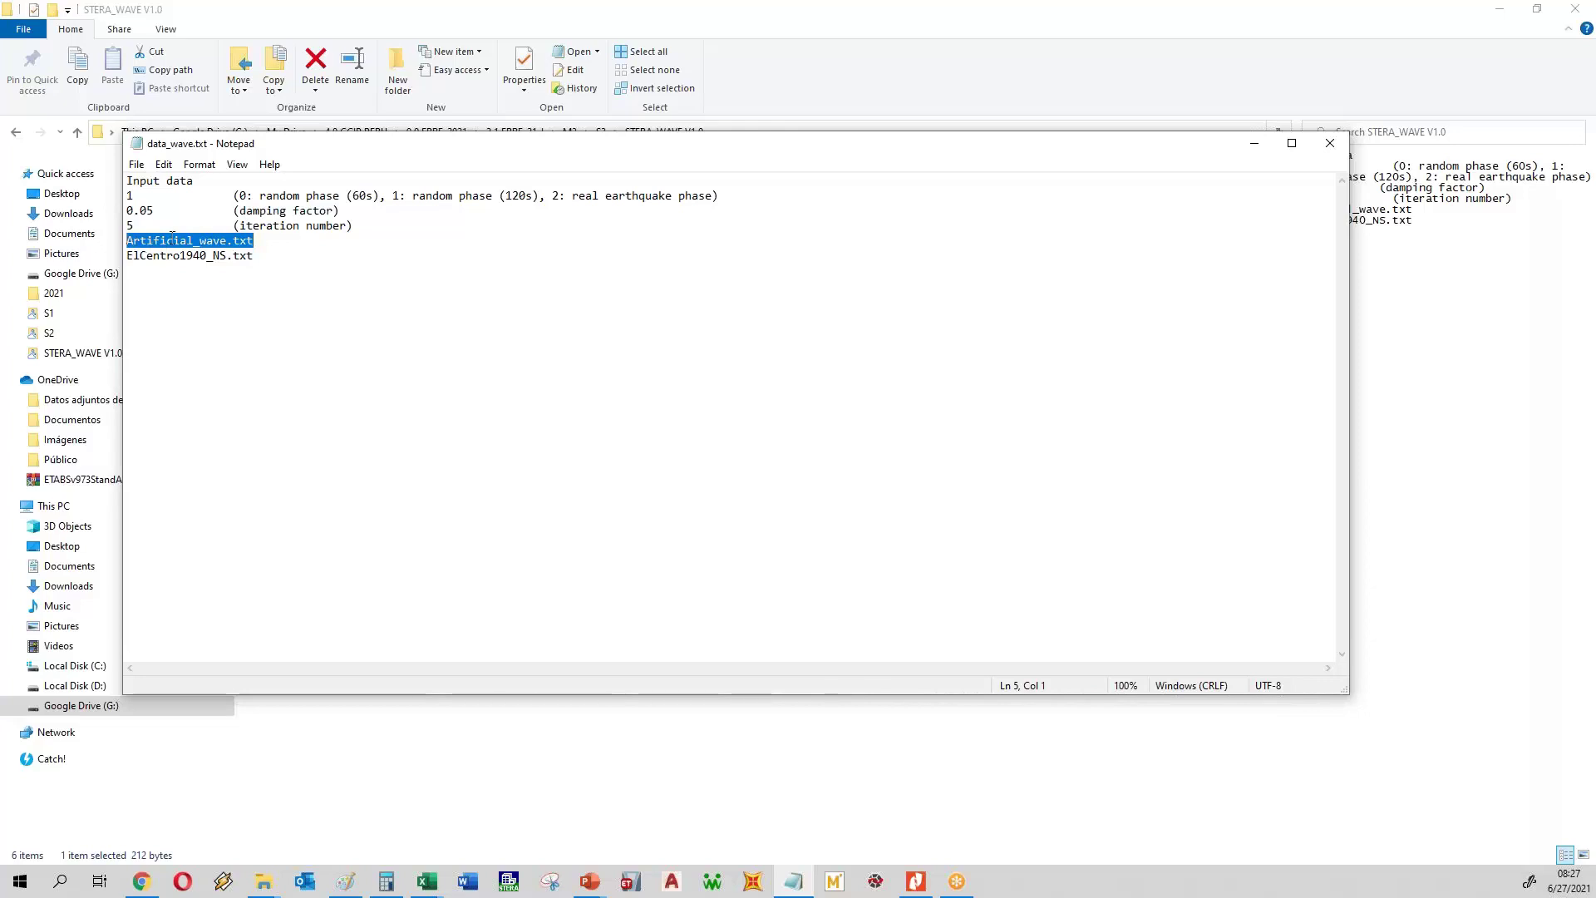
drag(272, 259, 126, 257)
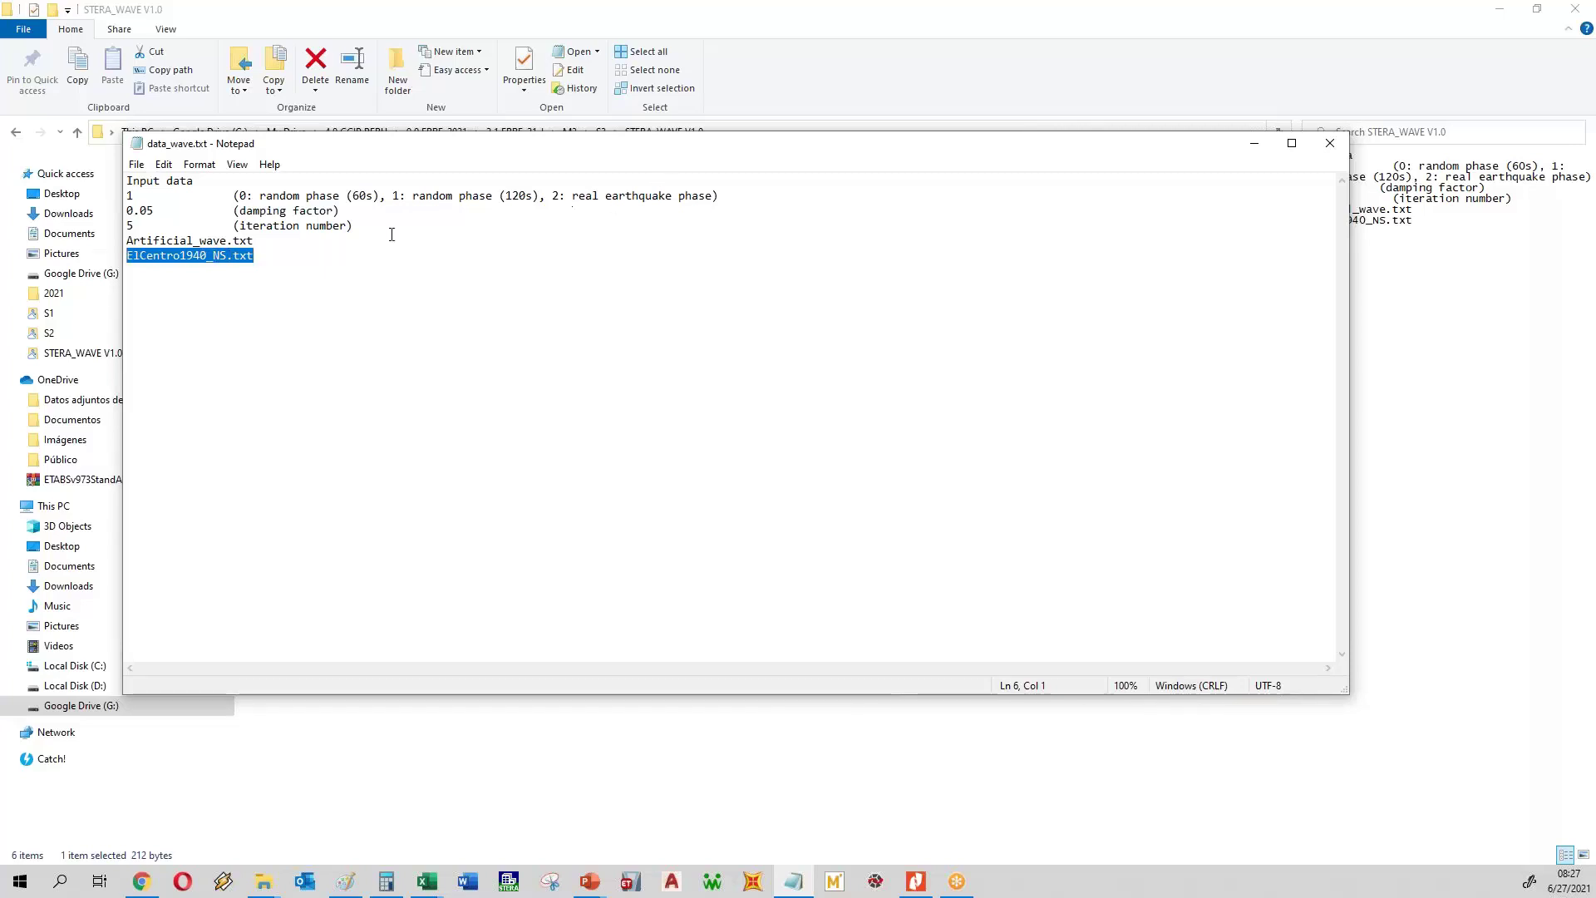
drag(552, 197, 711, 193)
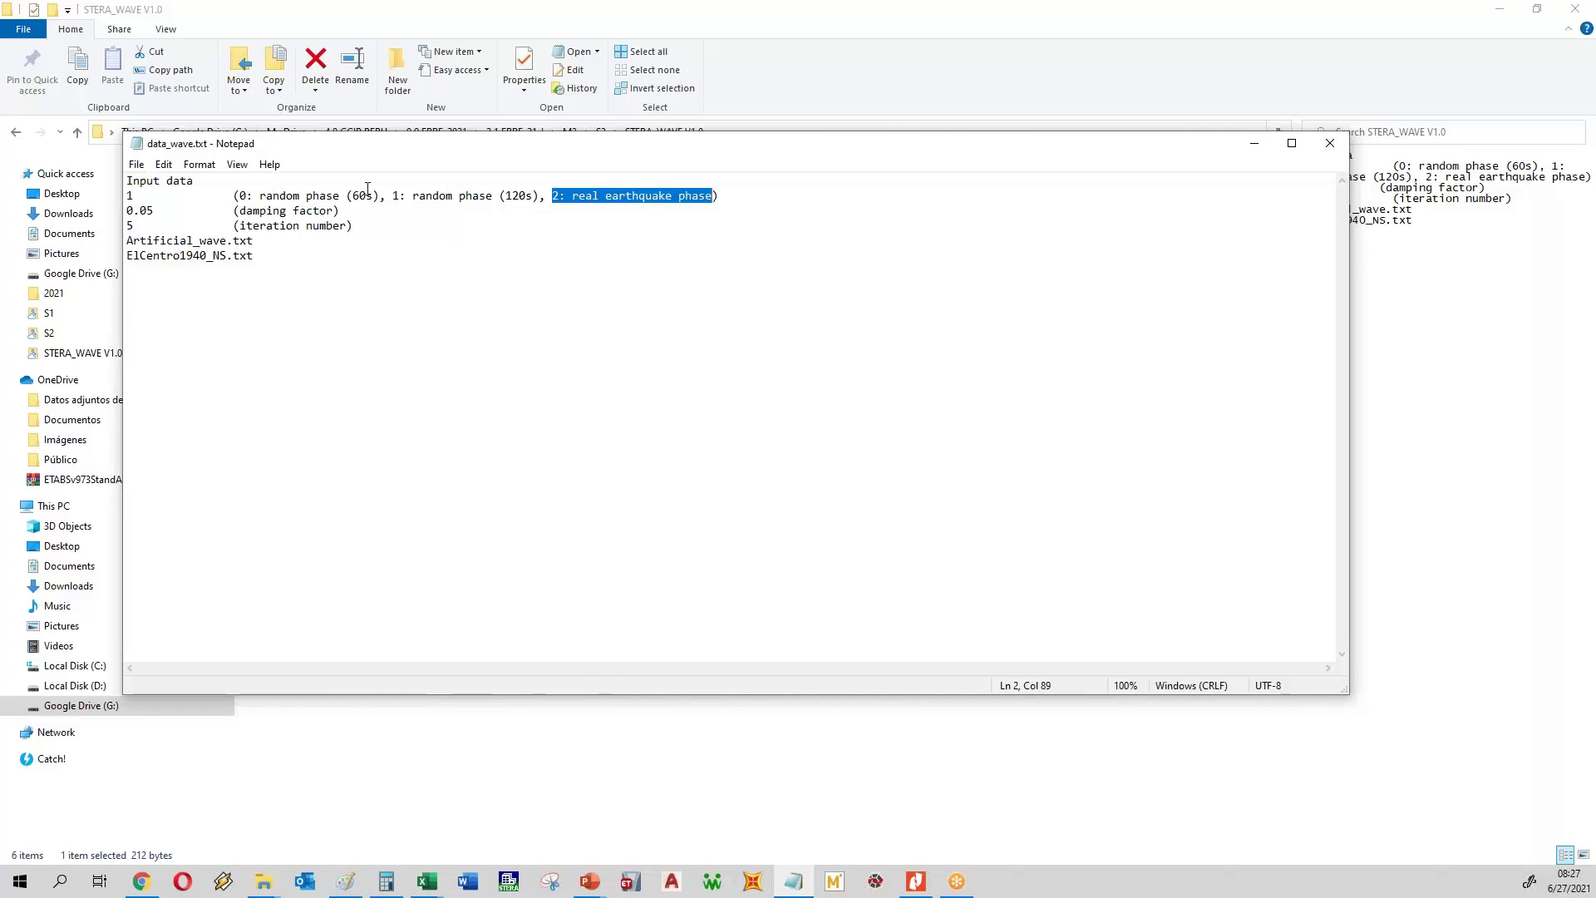
drag(254, 255, 111, 256)
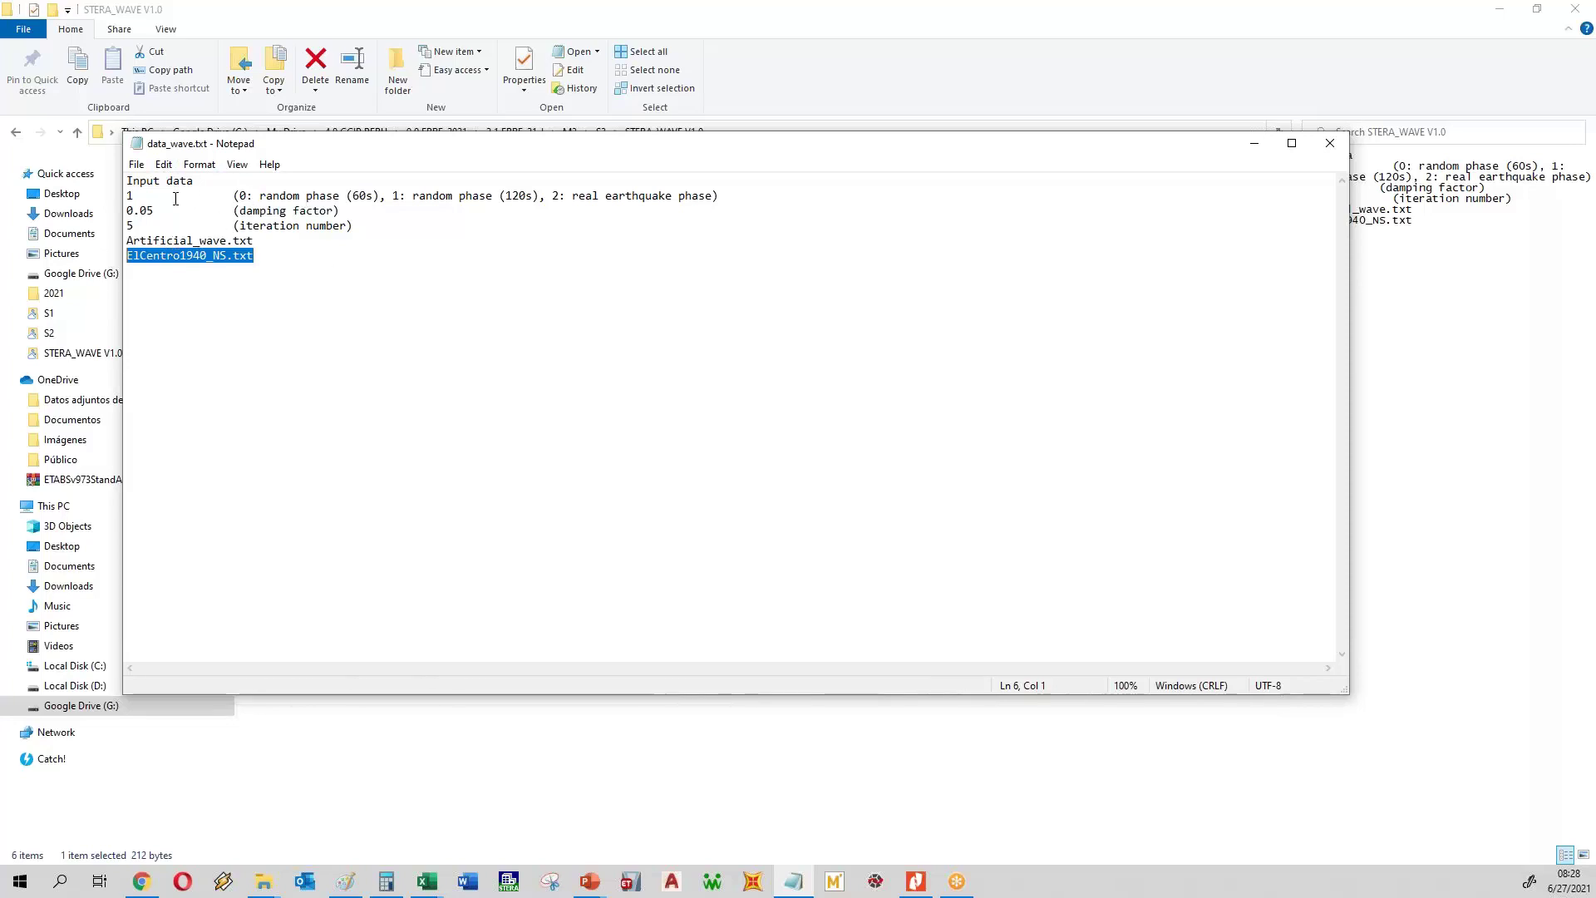
- Set the phase option to 0 and the output file name to Artificial_wave_60.txt in data_wave.txt, and save the file
drag(147, 196, 34, 193)
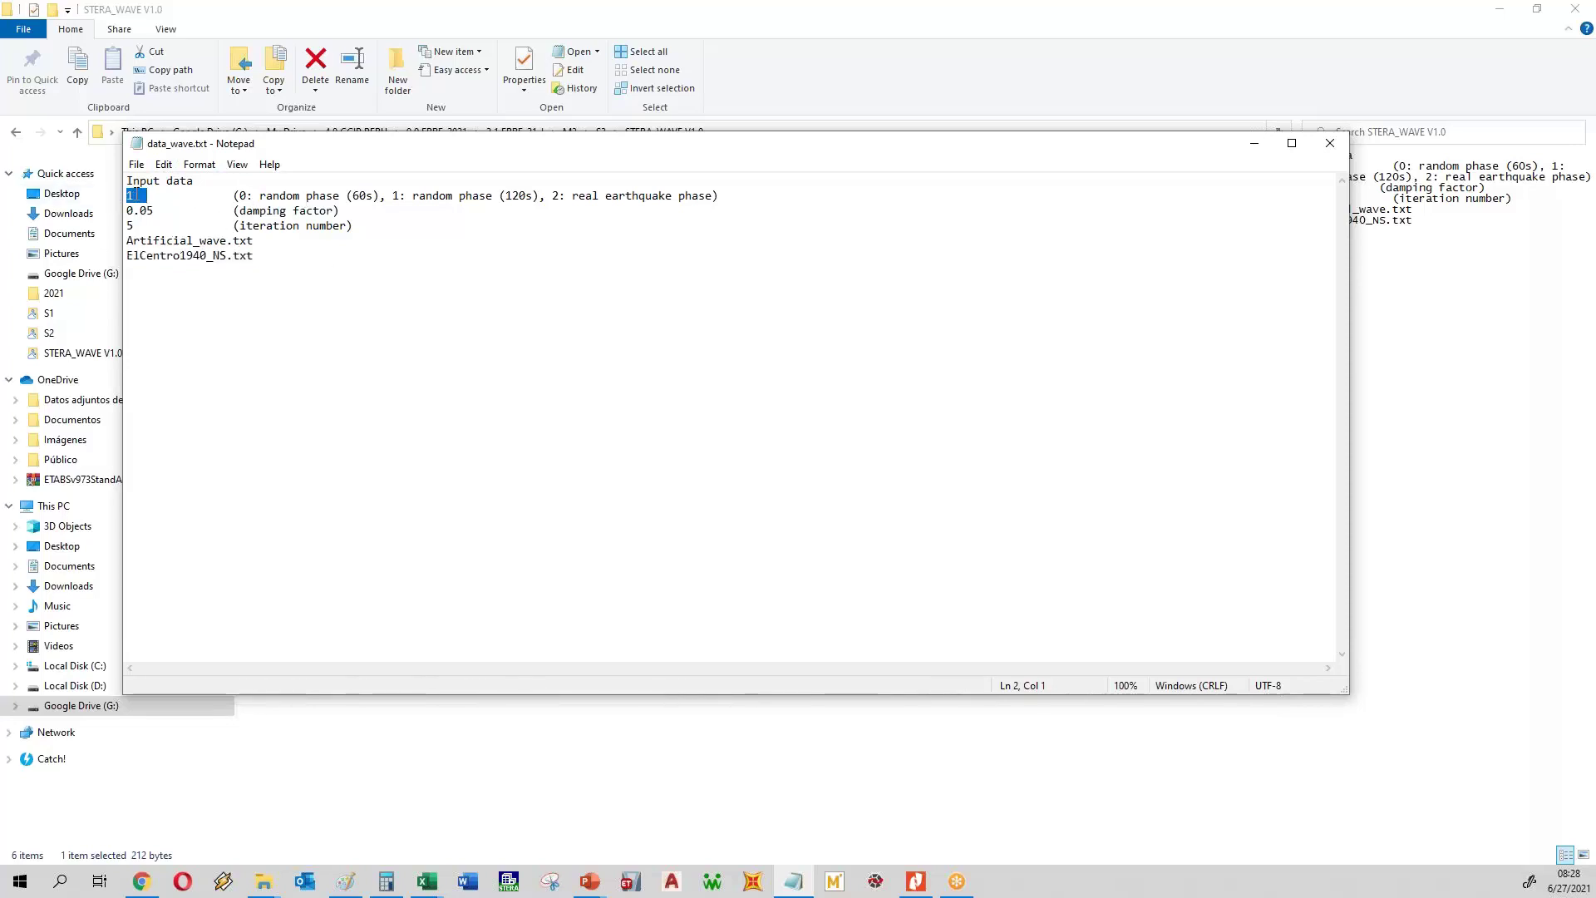
drag(135, 194, 130, 194)
text(0)
click(227, 241)
text(_)
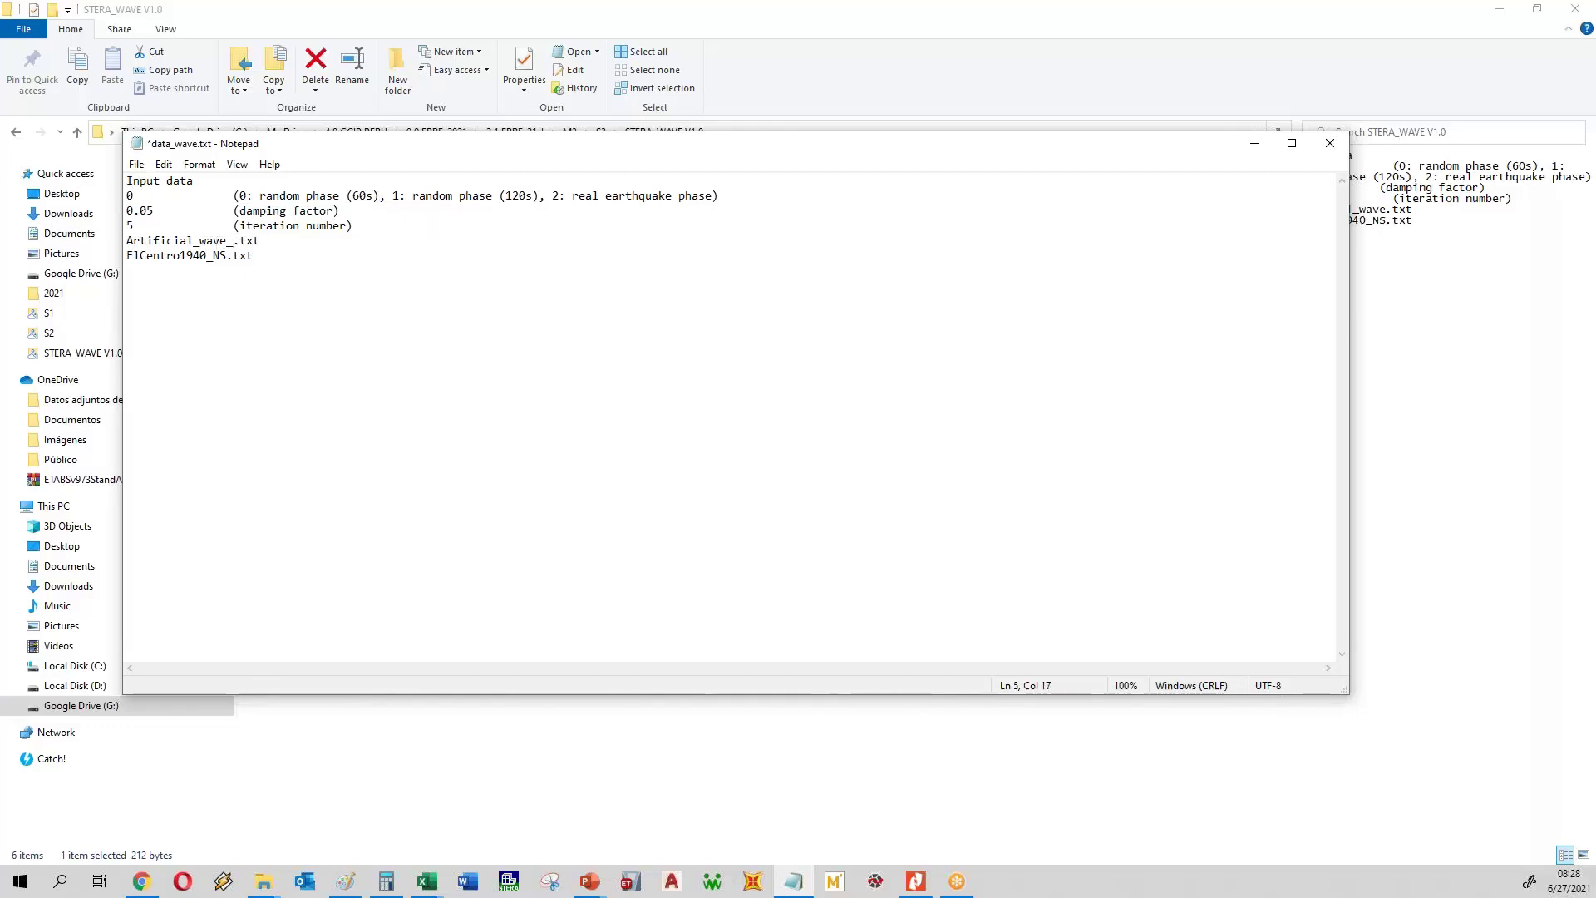
text(60)
click(136, 164)
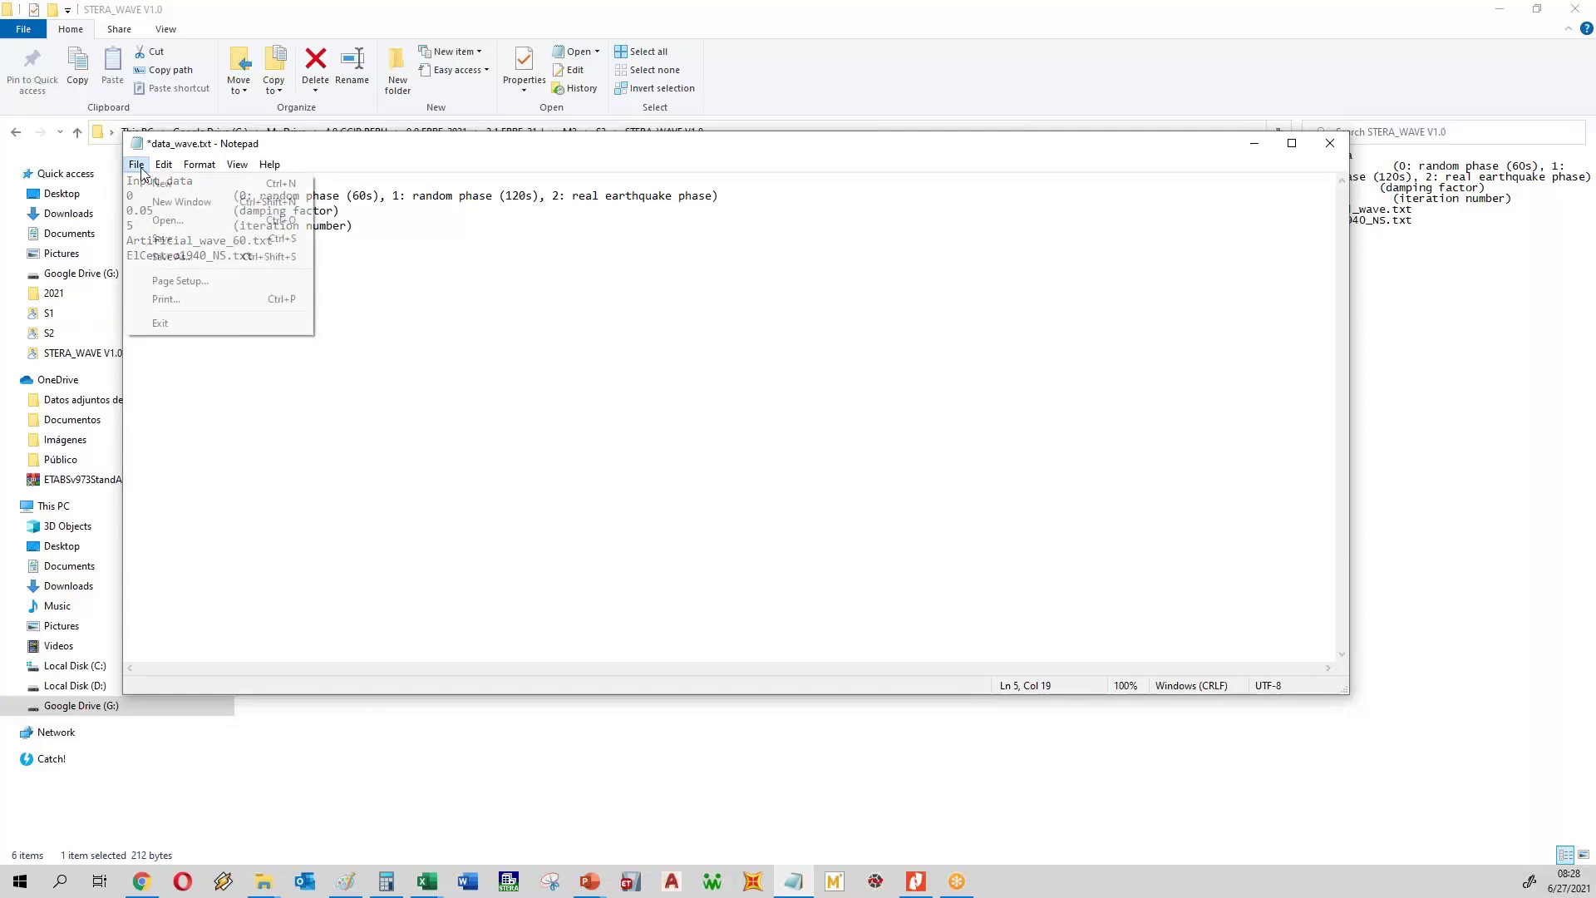
click(174, 238)
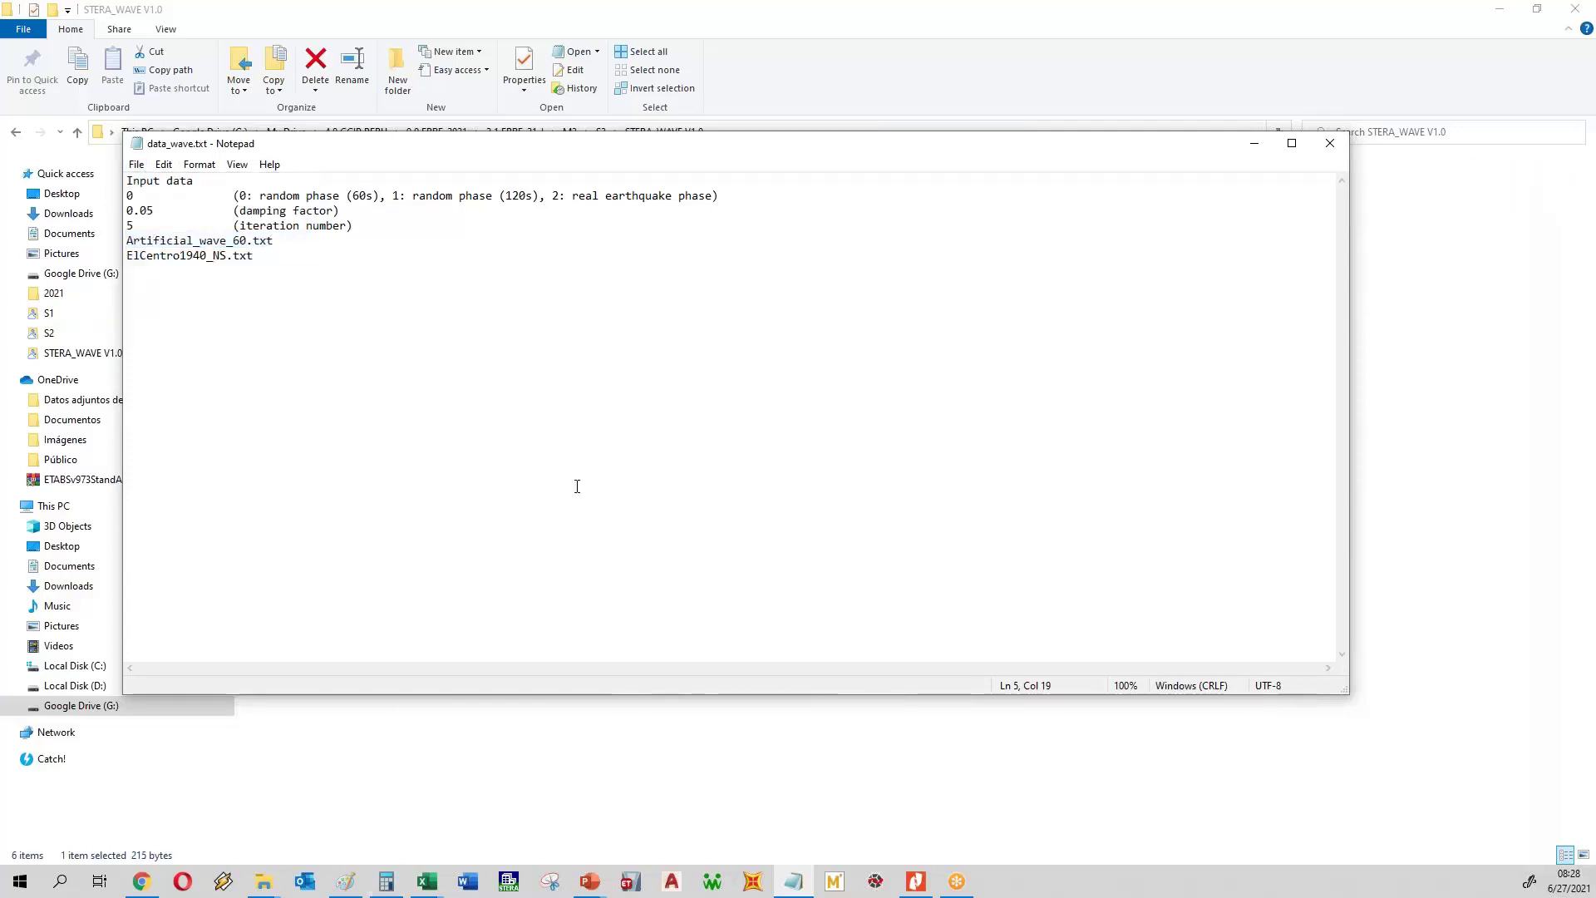
- Switch to target_spectrum.xlsx in Excel to check the spectrum and acceleration charts, and minimize the workbook
mouse_move(427, 880)
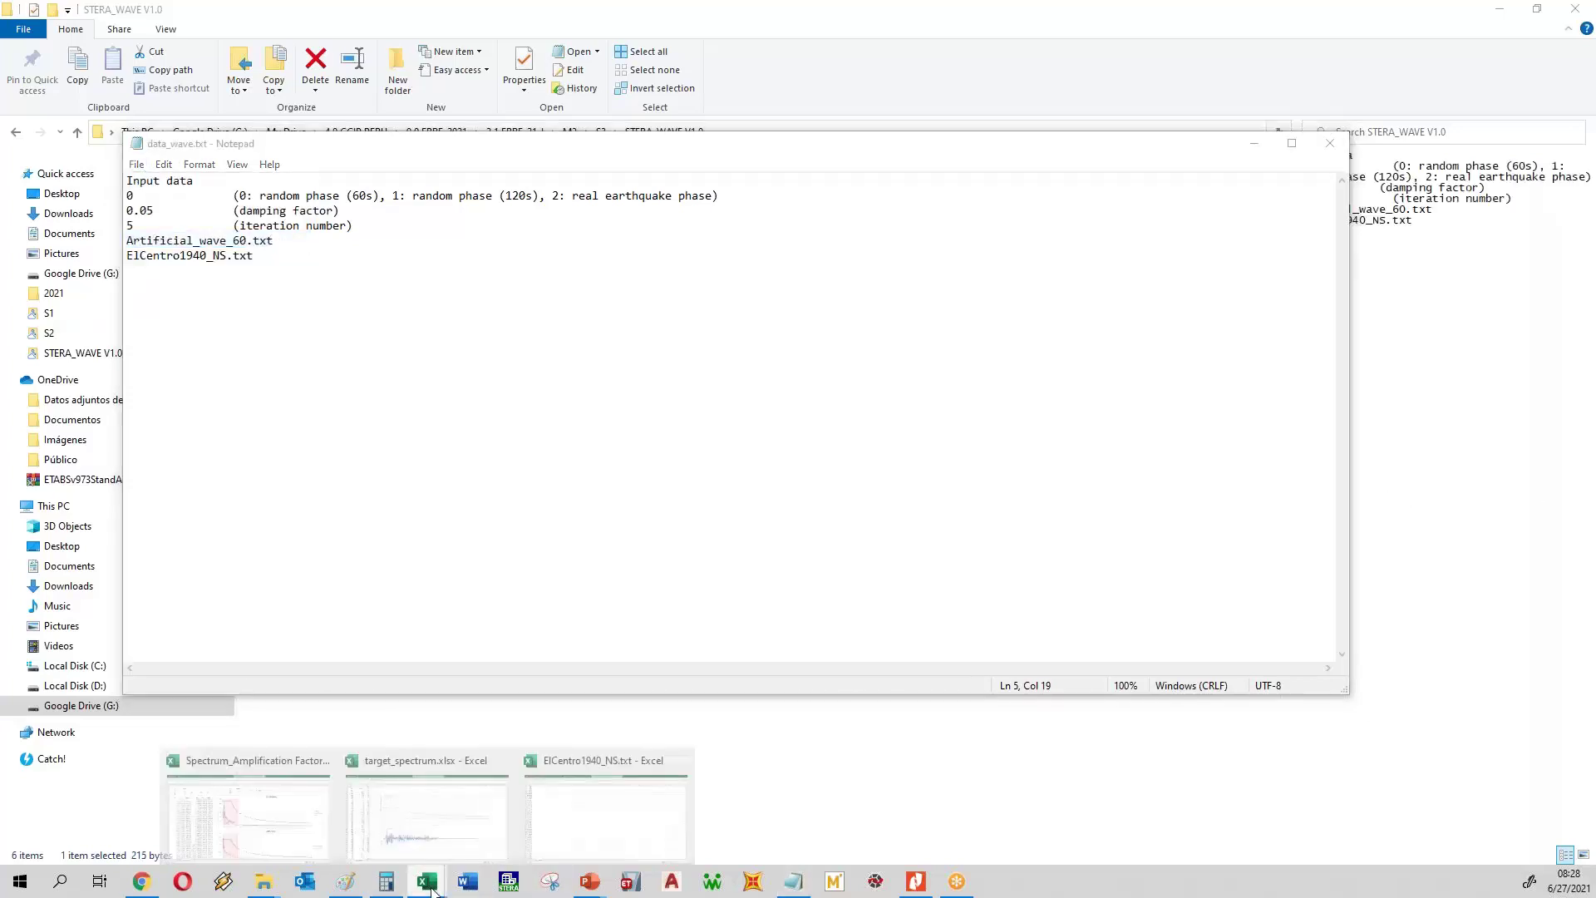
click(520, 827)
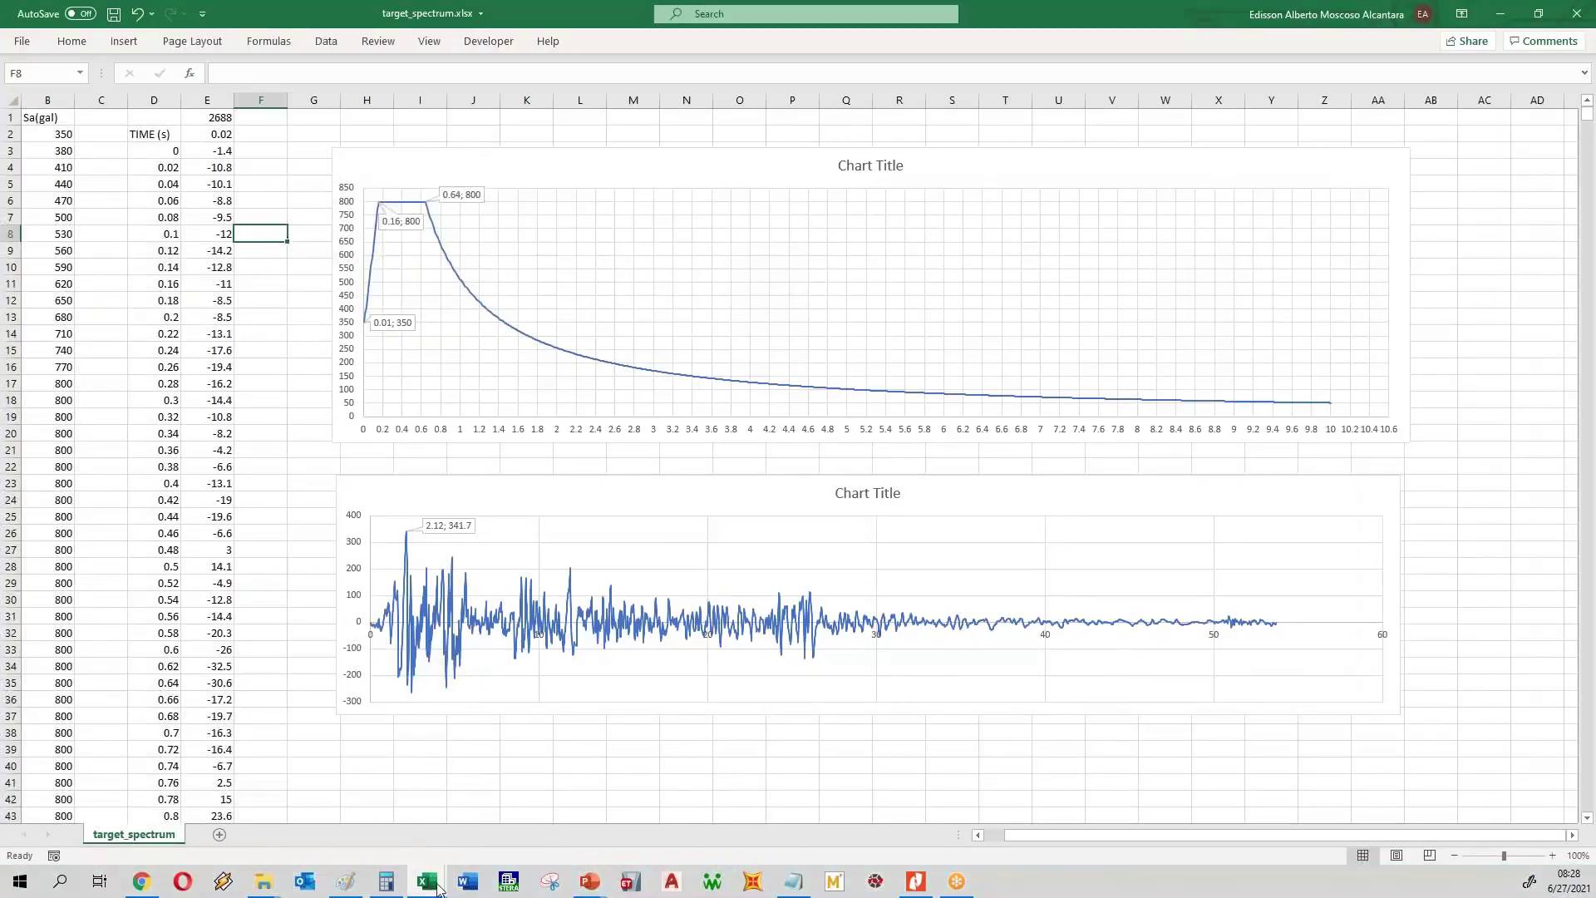
mouse_move(438, 886)
click(1501, 16)
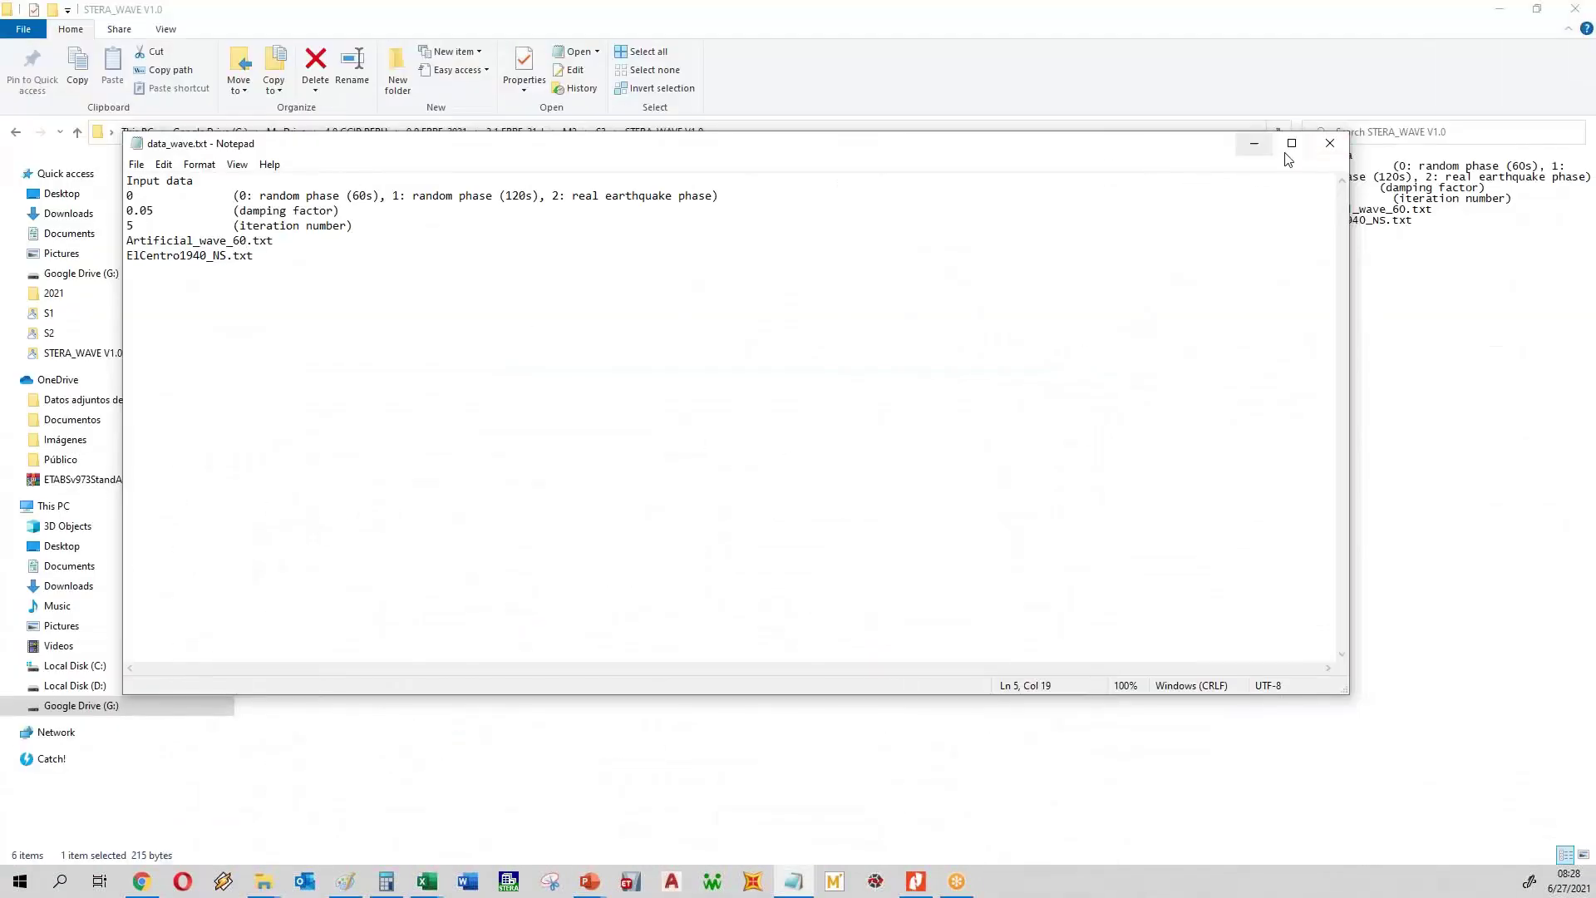
- Close data_wave.txt and run STERA_WAVE.exe from the STERA_WAVE V1.0 folder until its calculation finishes
click(1328, 143)
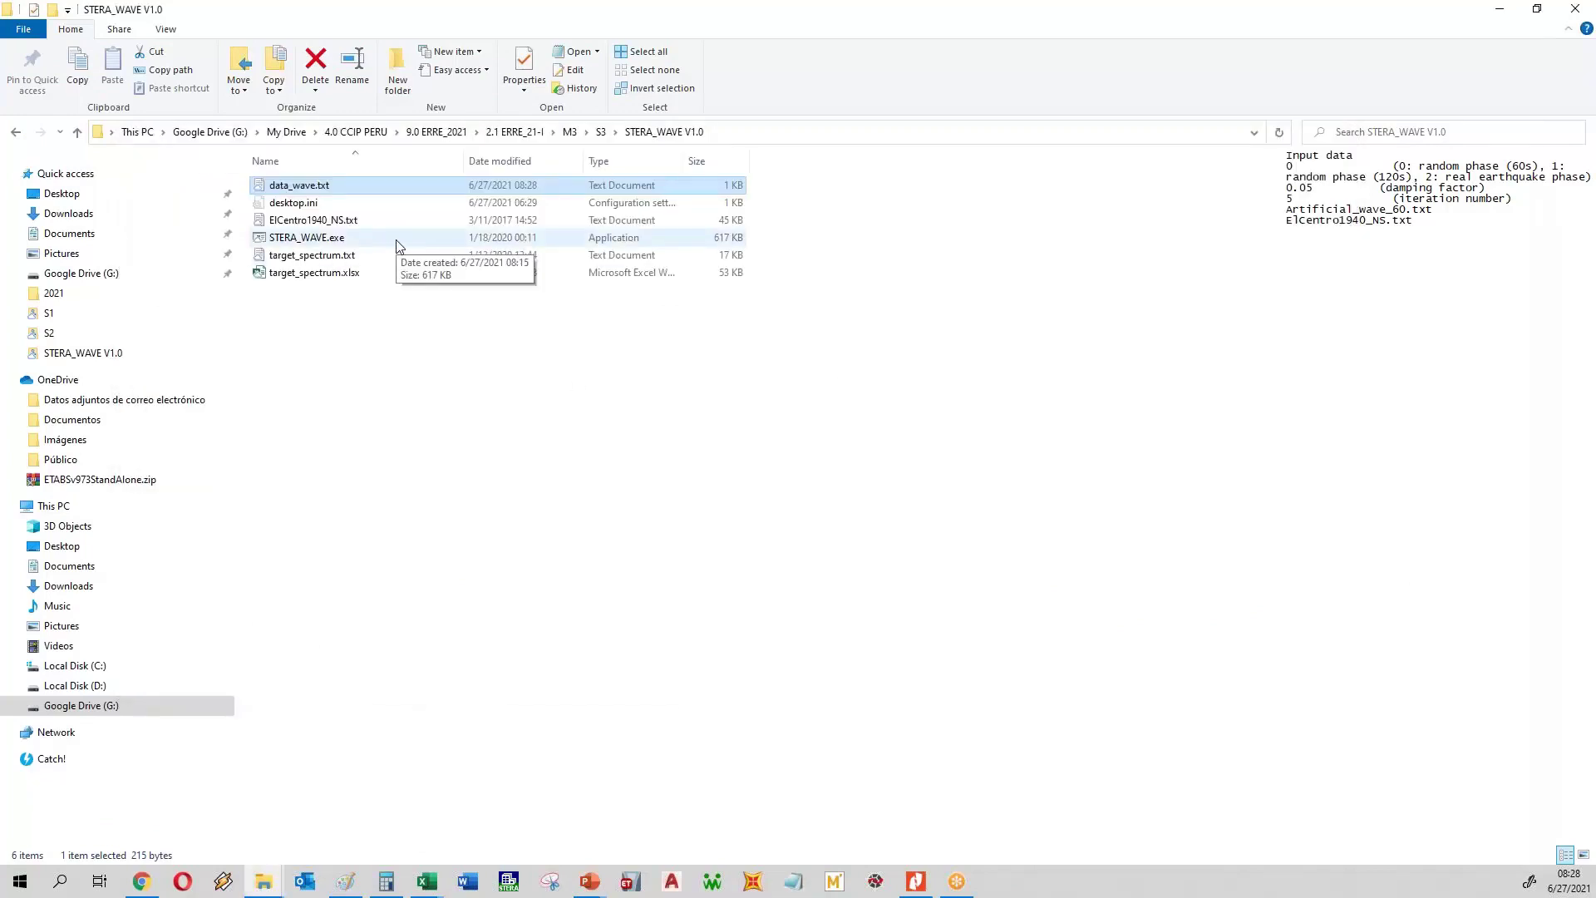
double_click(397, 239)
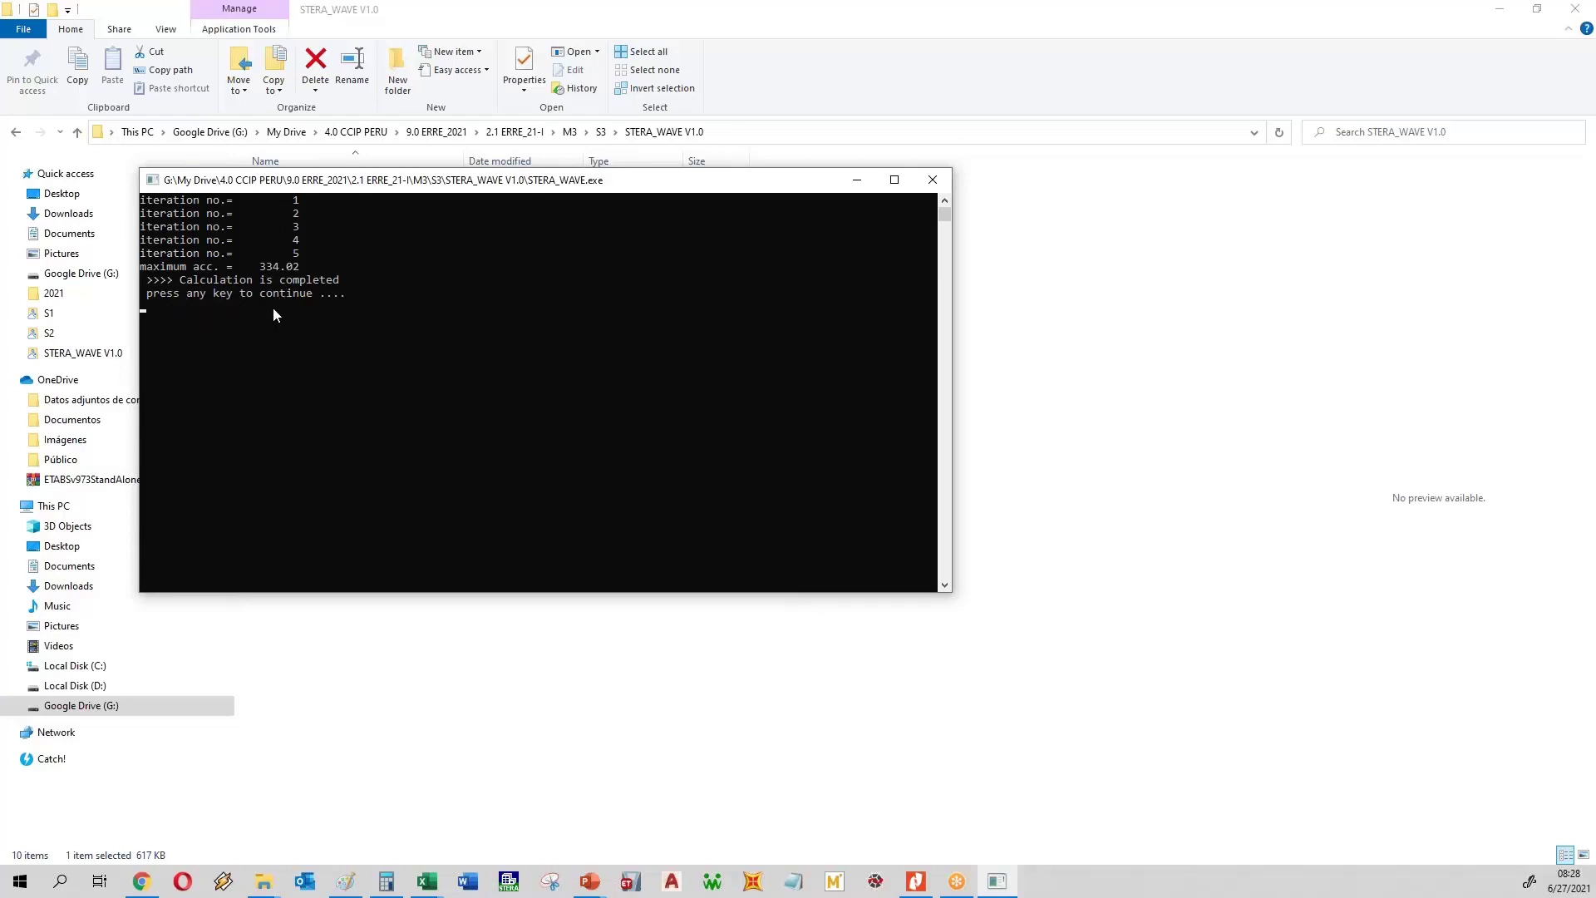
key(Return)
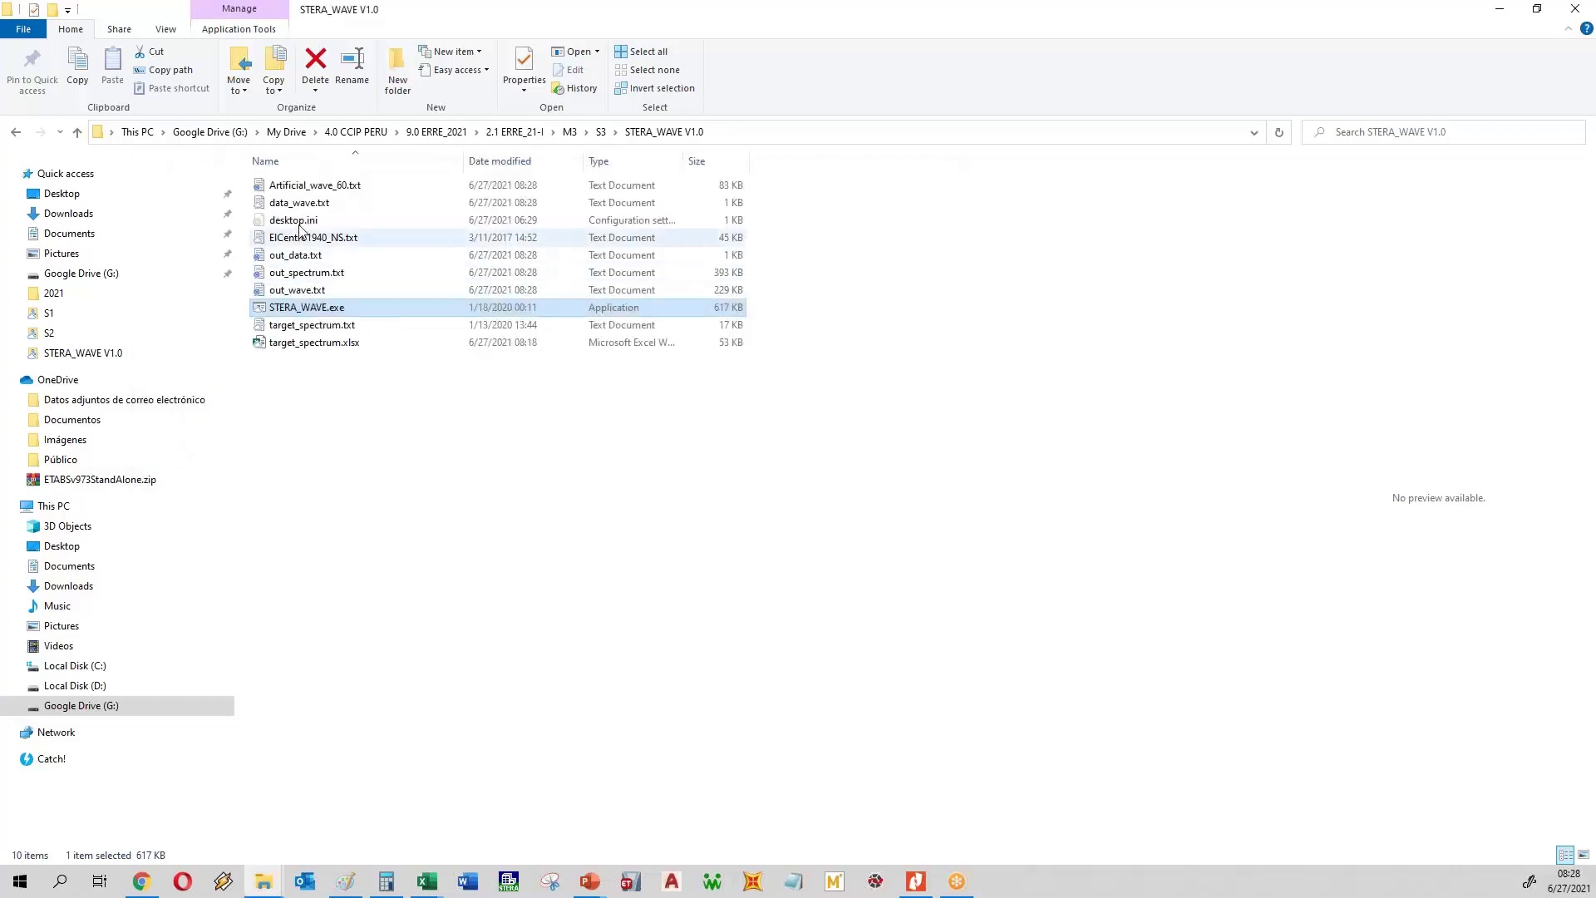
- Preview ElCentro1940_NS.txt and the generated Artificial_wave_60.txt, out_data.txt, out_spectrum.txt and out_wave.txt files in the folder
click(350, 242)
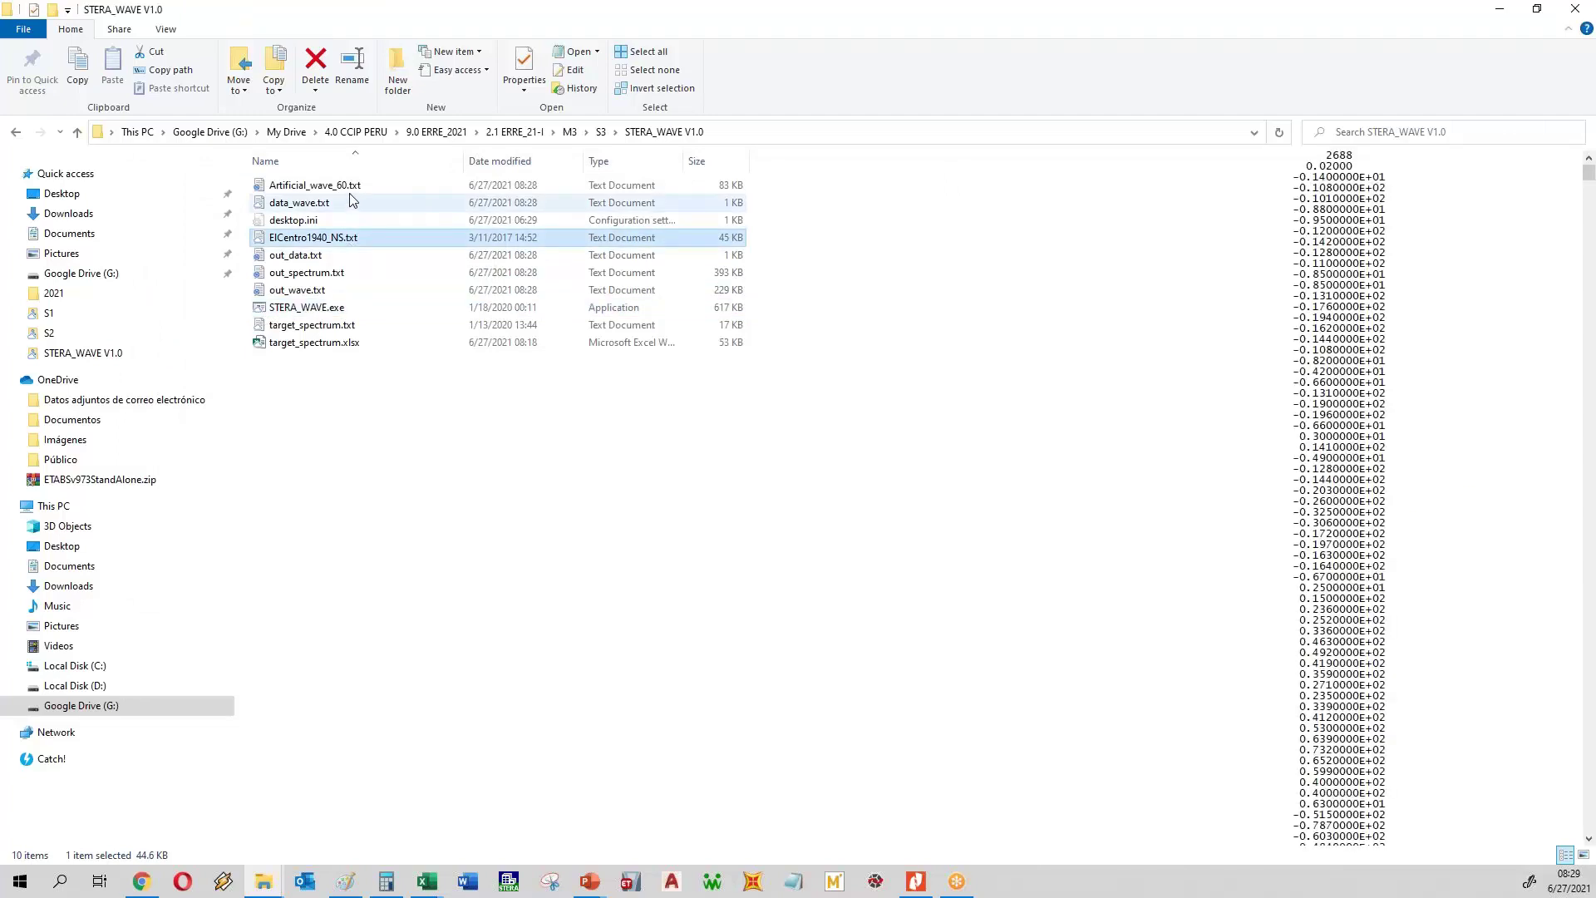
click(352, 189)
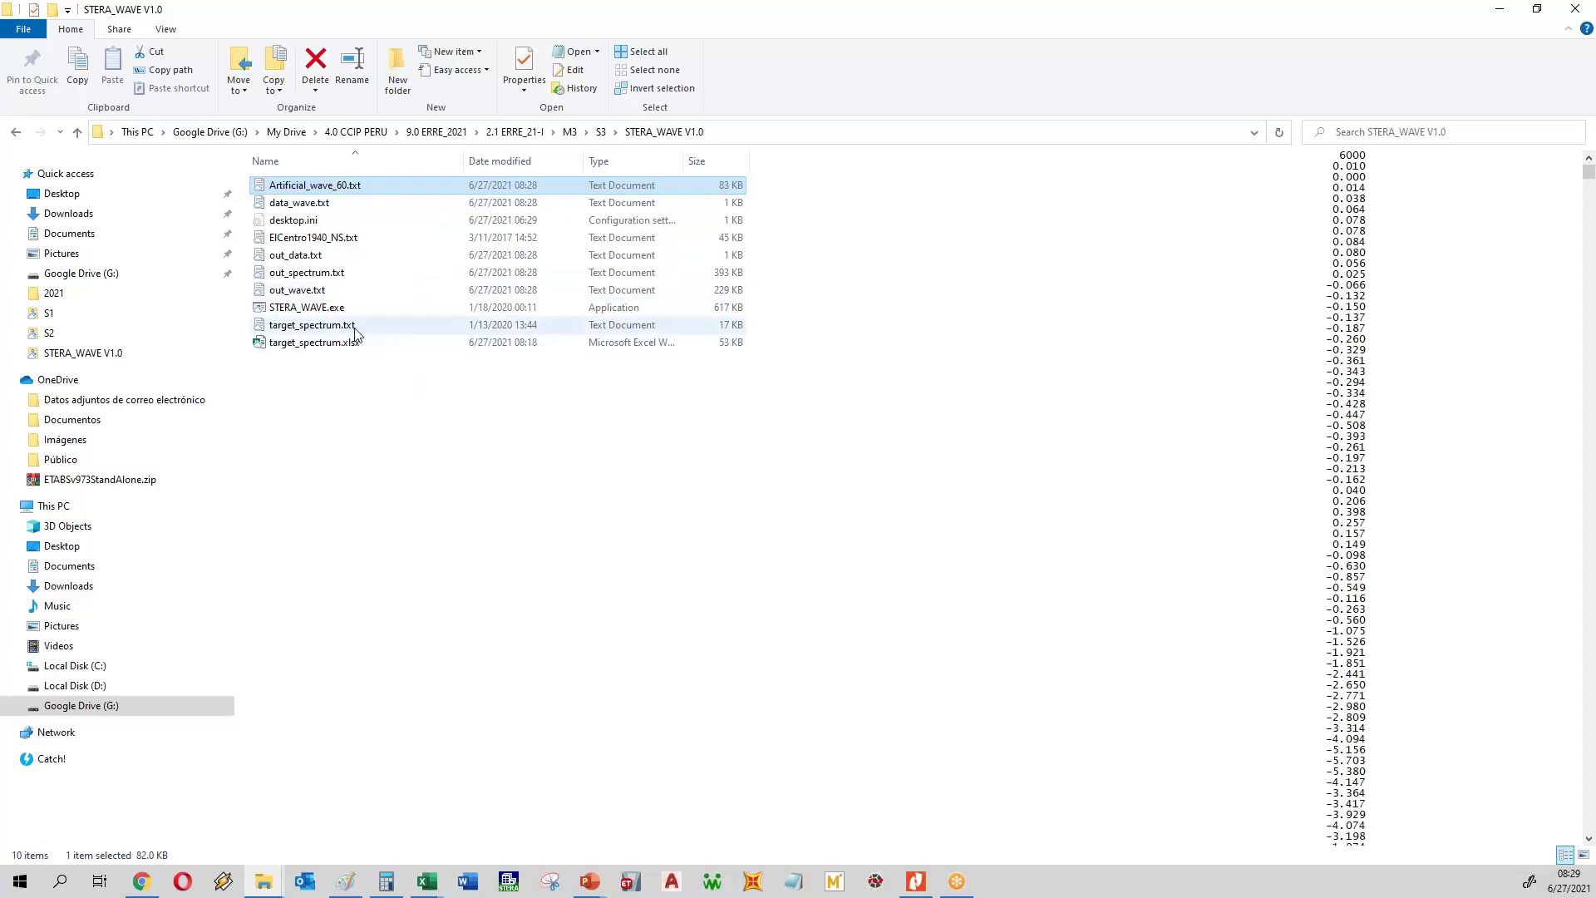
click(305, 257)
click(306, 273)
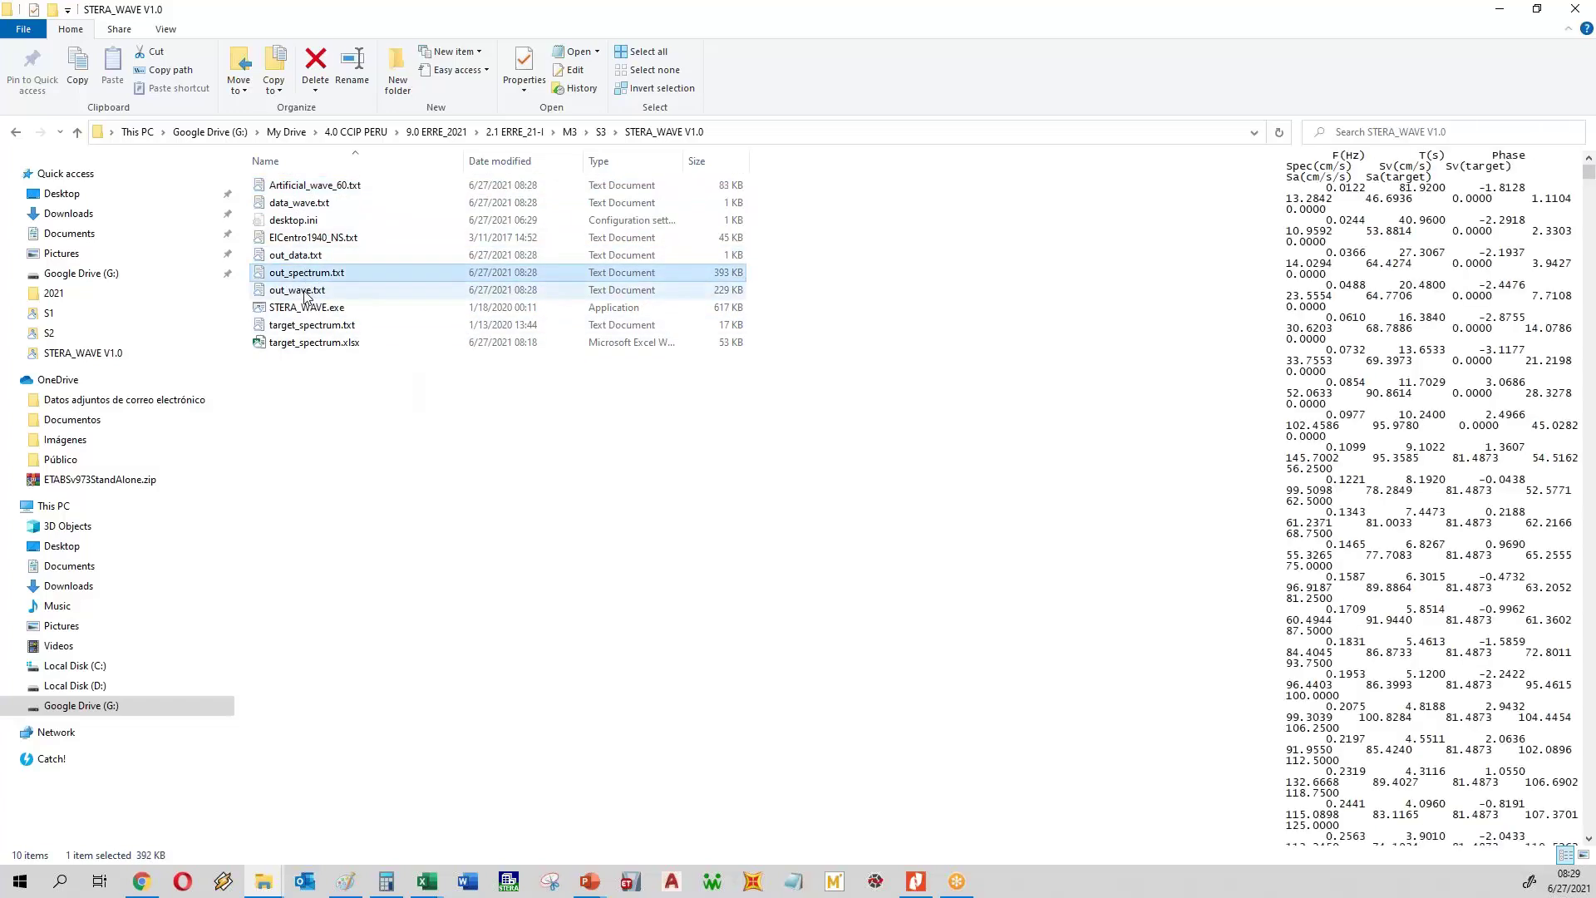
click(303, 257)
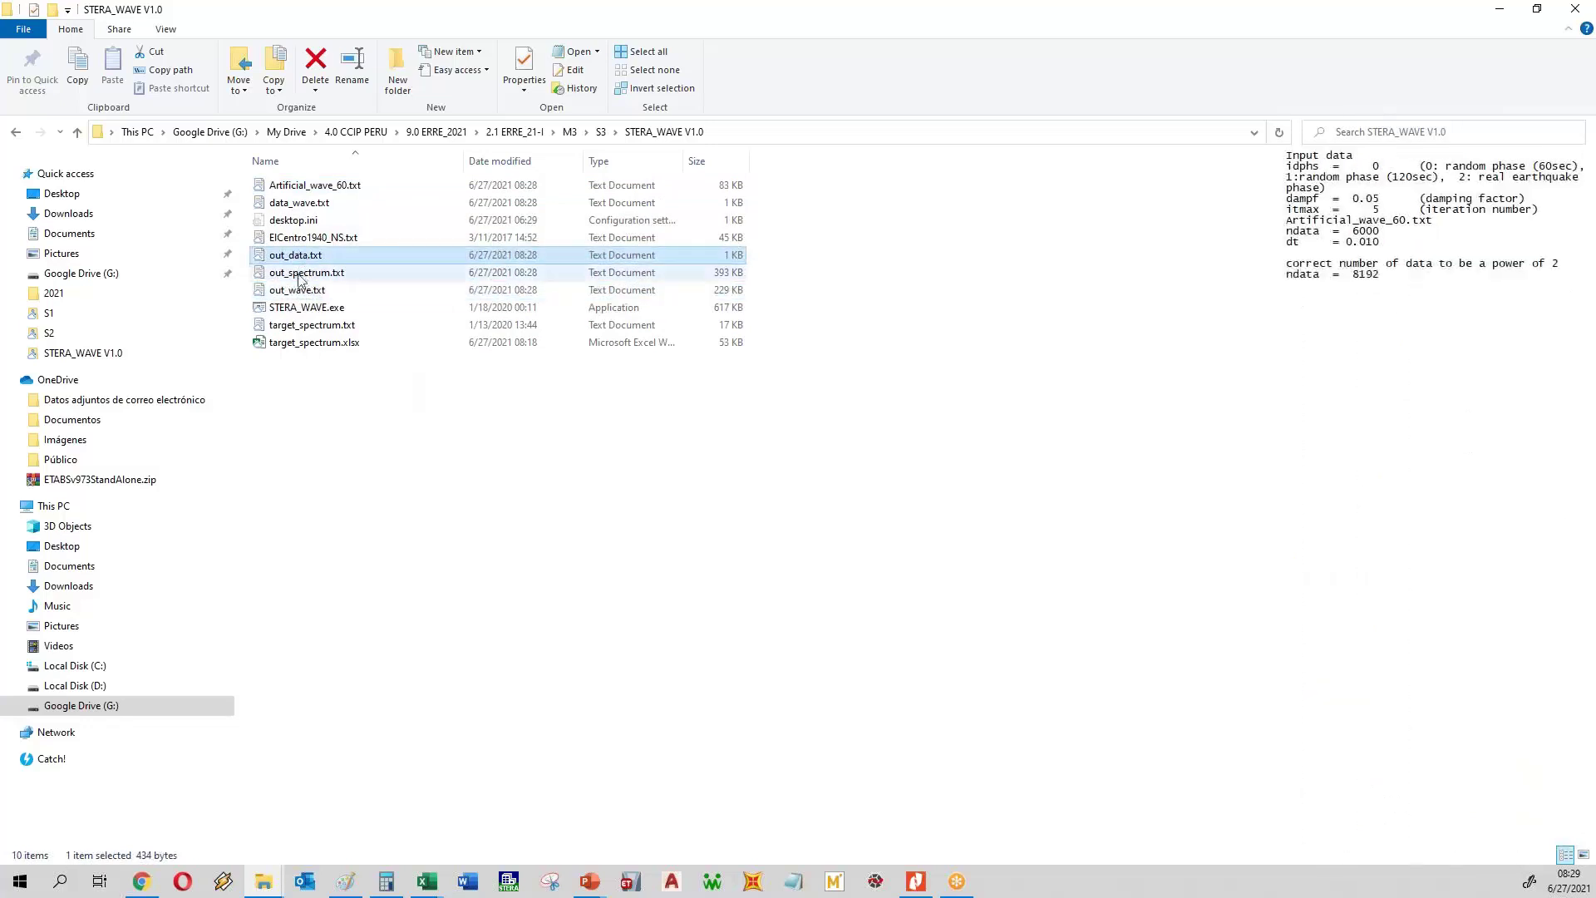
click(299, 277)
click(303, 291)
click(306, 275)
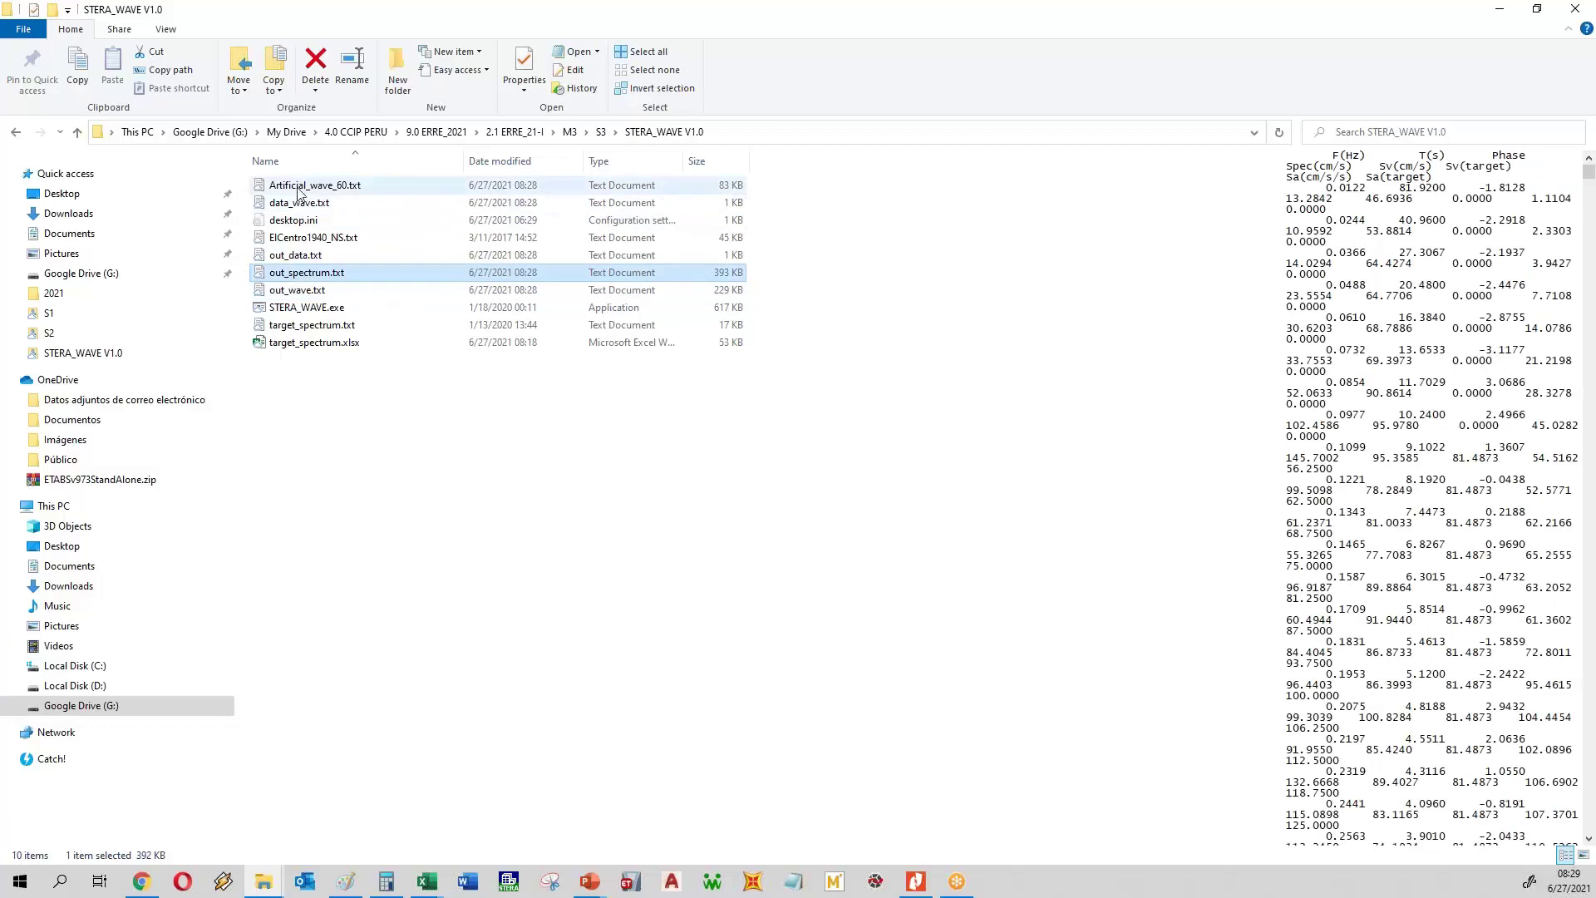
click(312, 292)
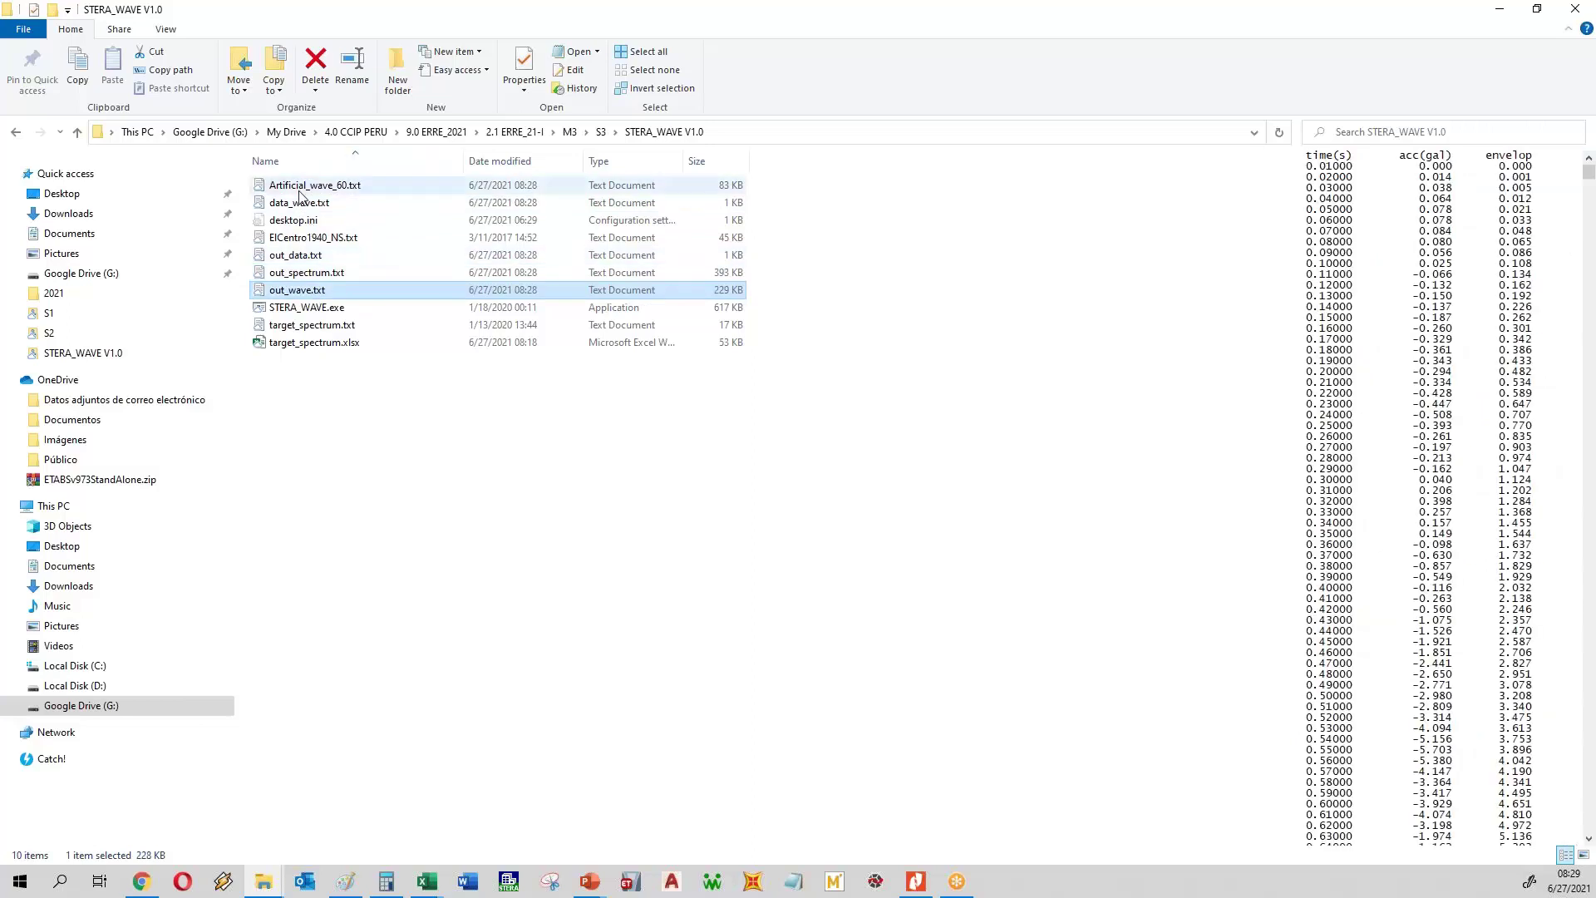
- Open out_data.txt in Notepad and examine its number of data points, time step and power-of-2 corrected data count
click(303, 264)
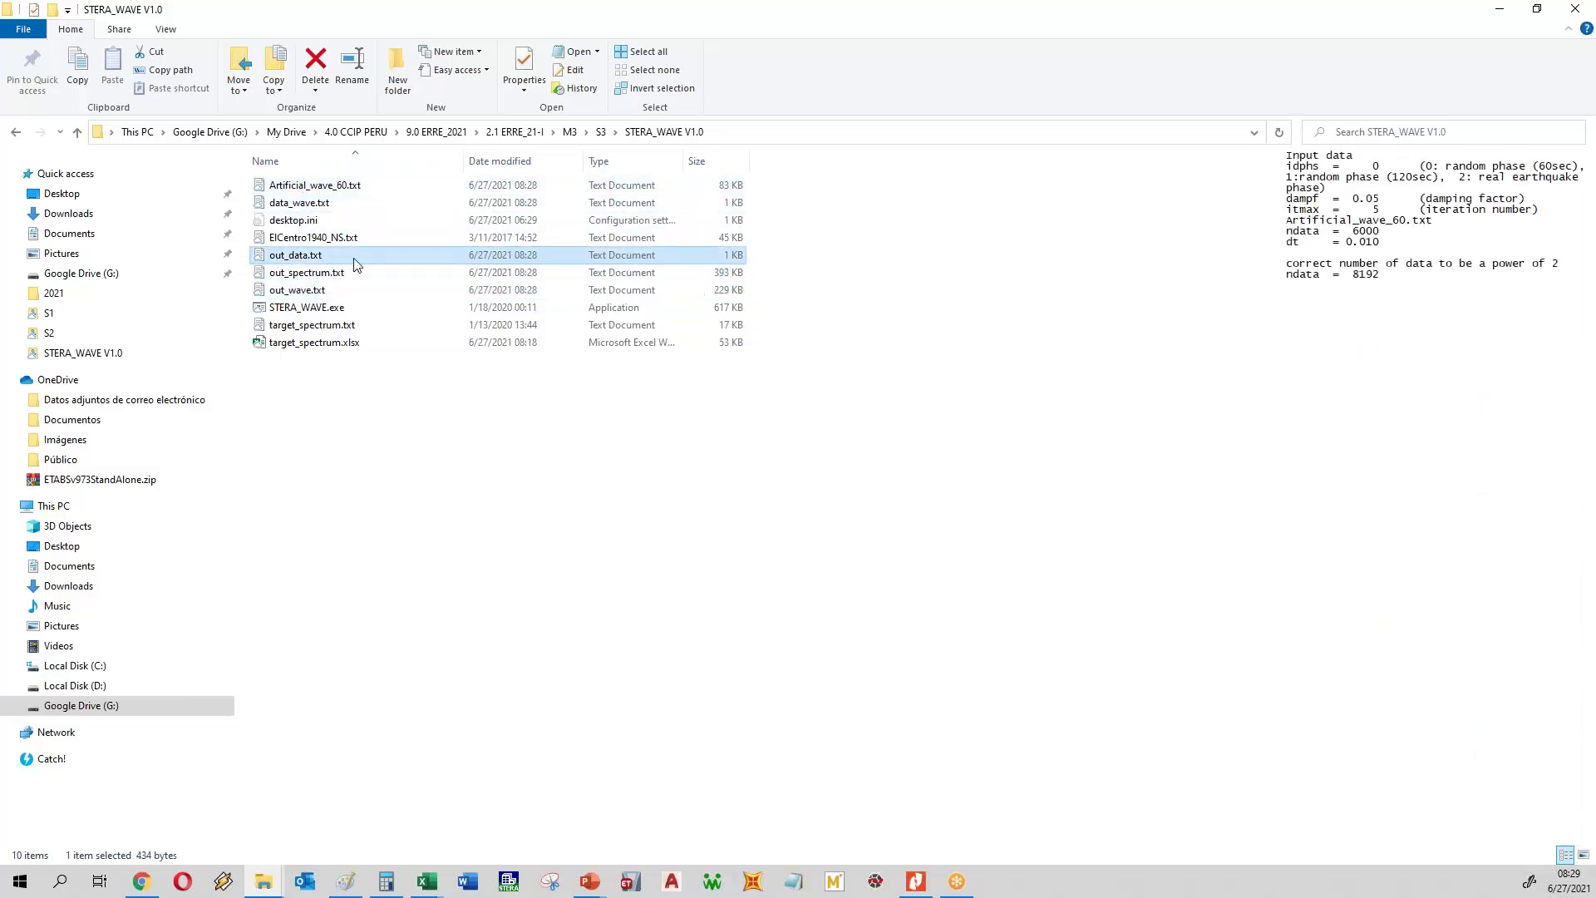
double_click(305, 263)
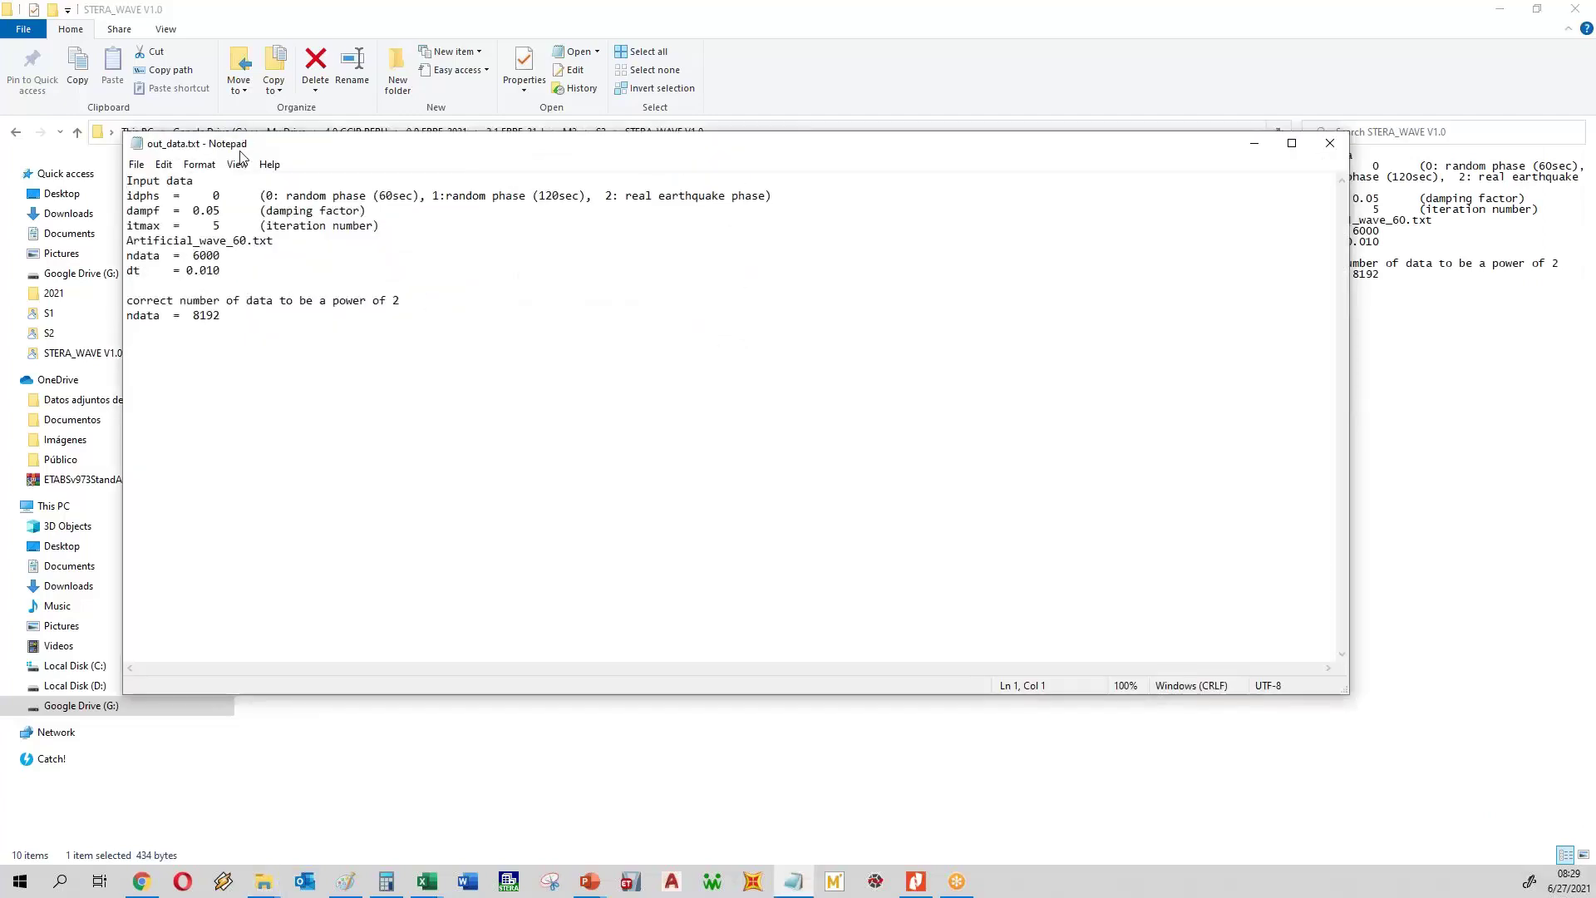
drag(273, 151, 543, 150)
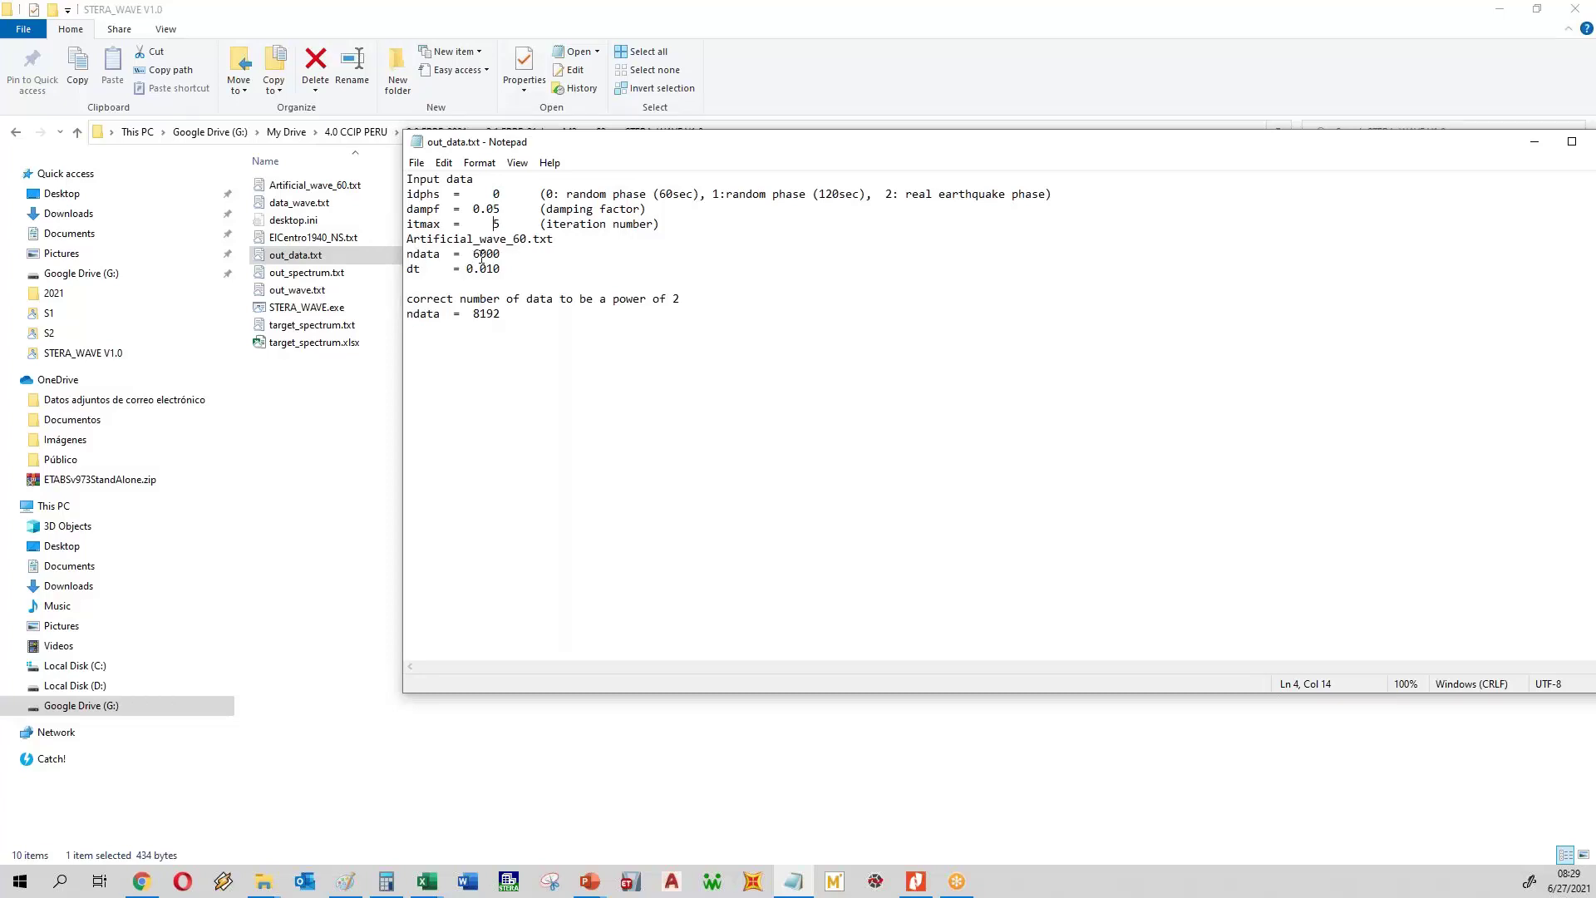
drag(501, 253, 473, 252)
drag(423, 269, 468, 270)
drag(438, 316, 506, 317)
- Make the out_data.txt Notepad window narrower and close it
drag(558, 148, 382, 140)
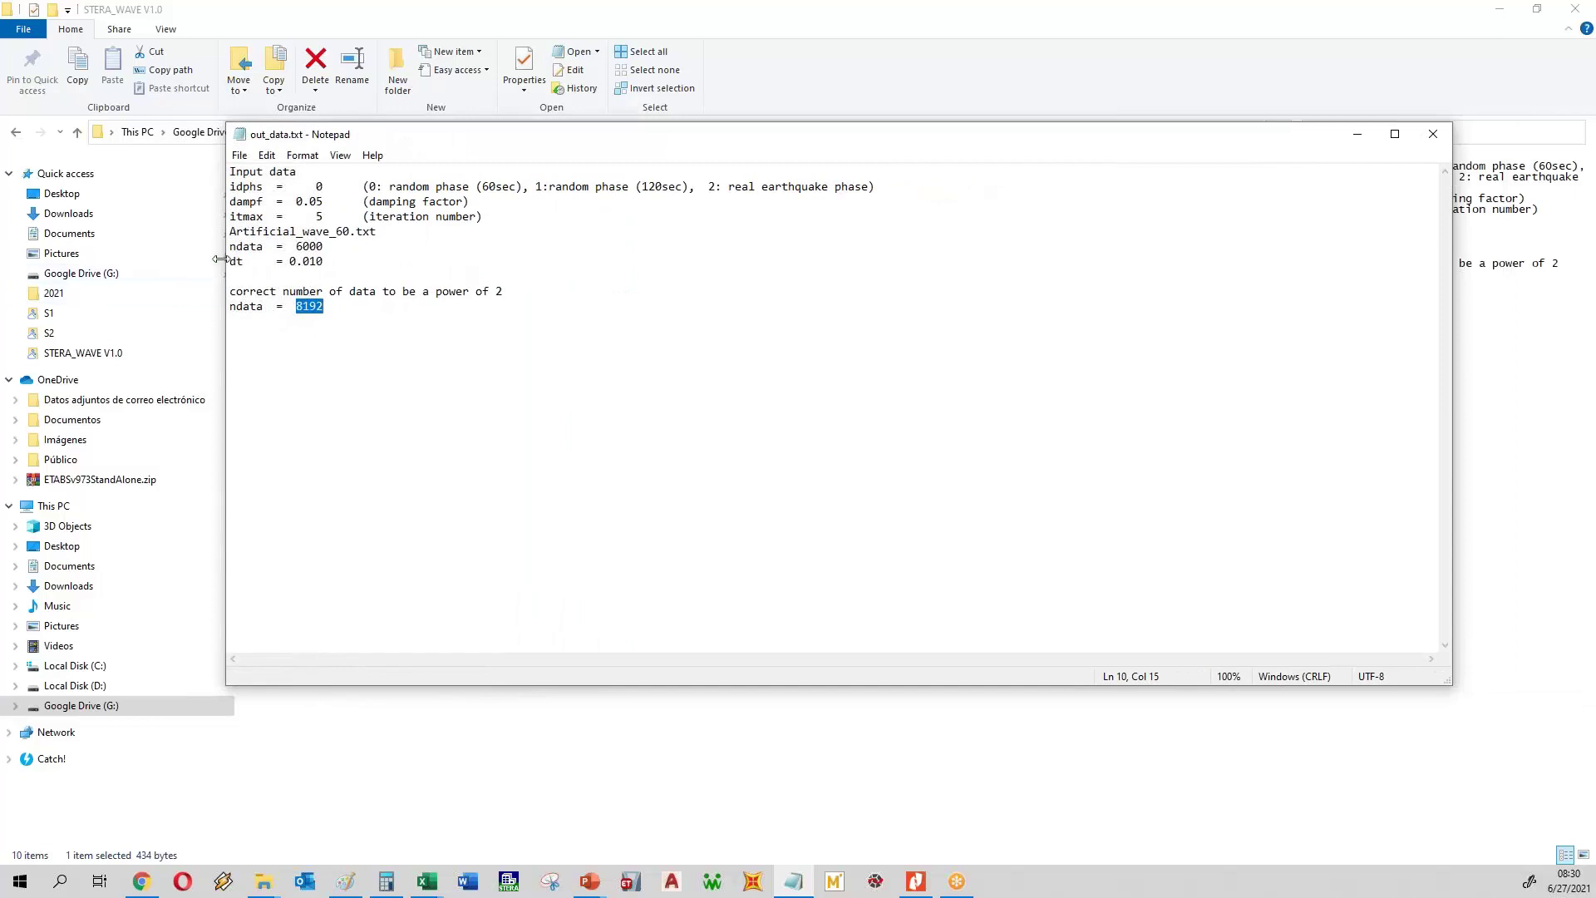
drag(223, 251, 407, 251)
drag(549, 140, 253, 134)
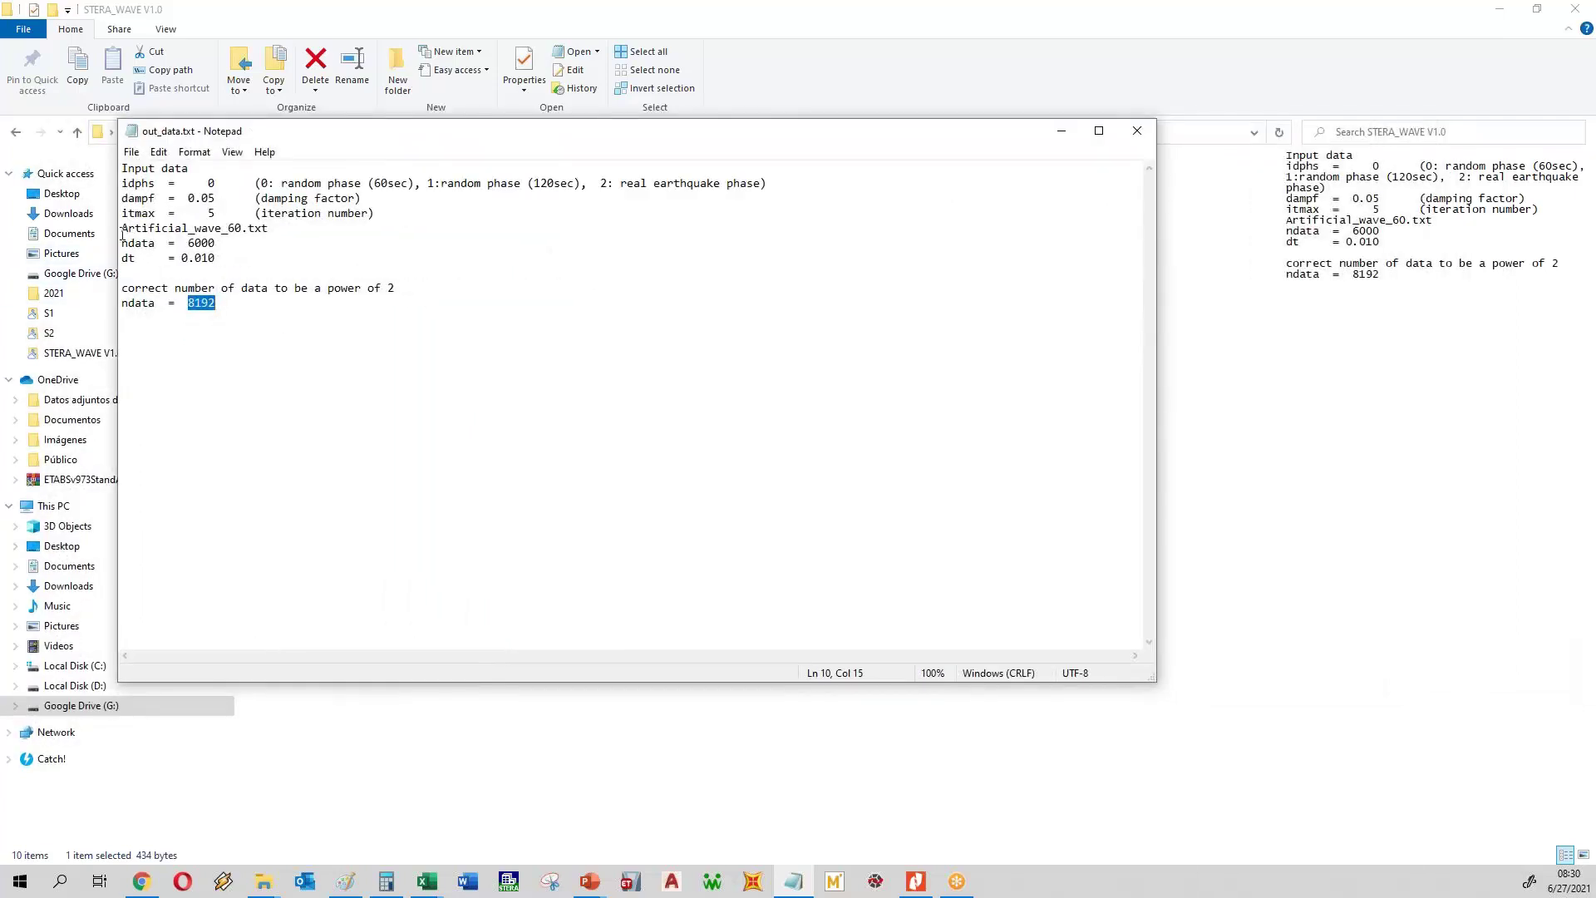
drag(113, 228, 433, 228)
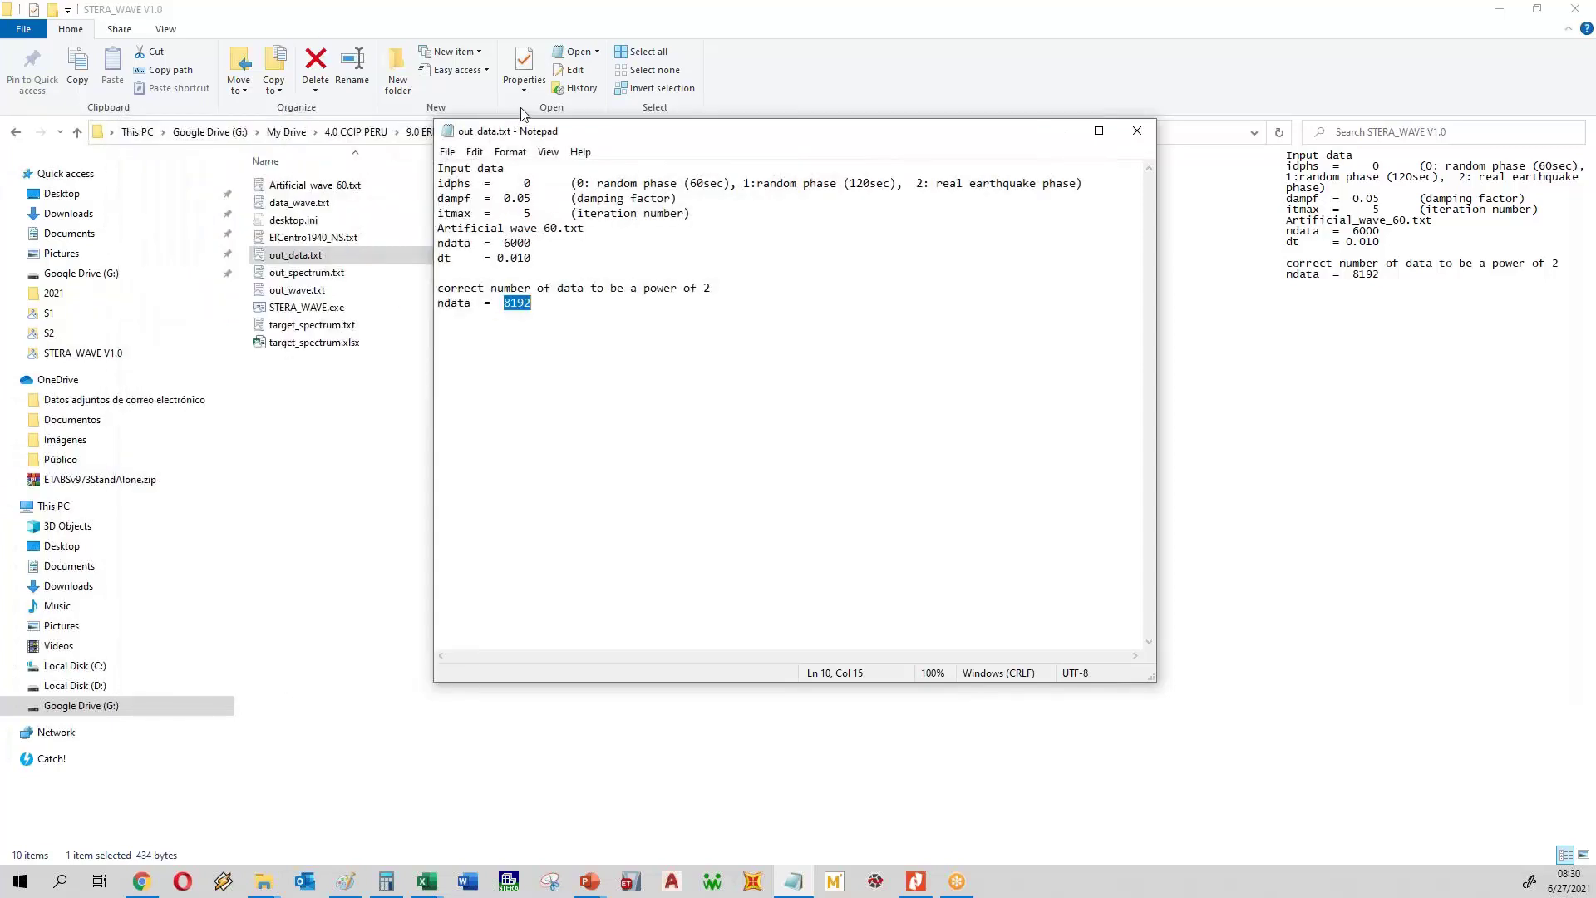
drag(549, 138, 199, 138)
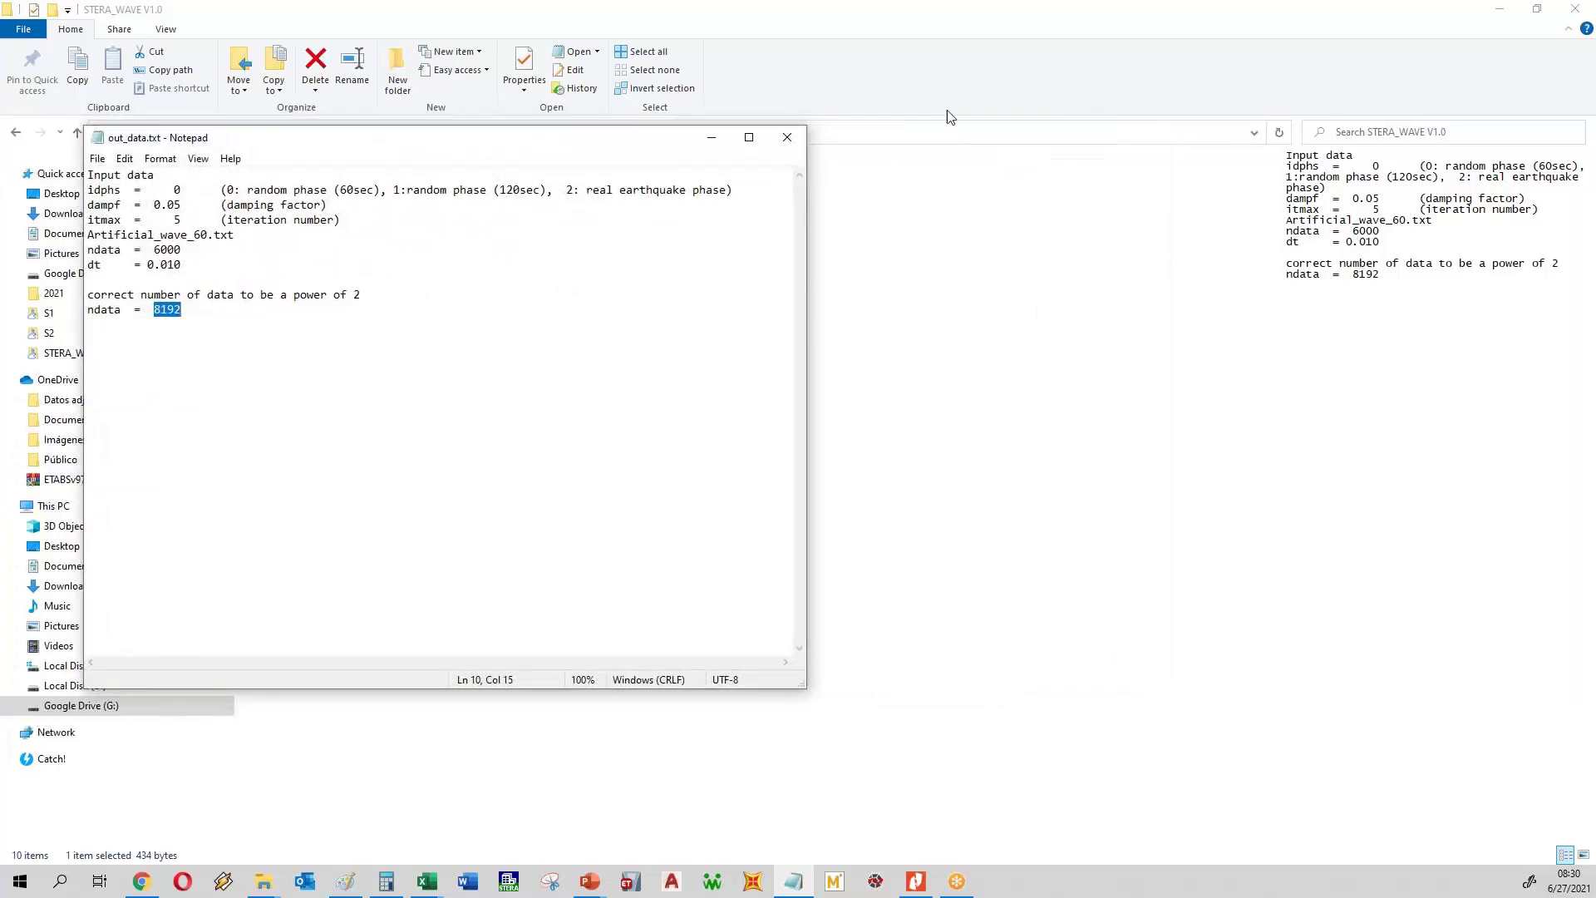
click(786, 137)
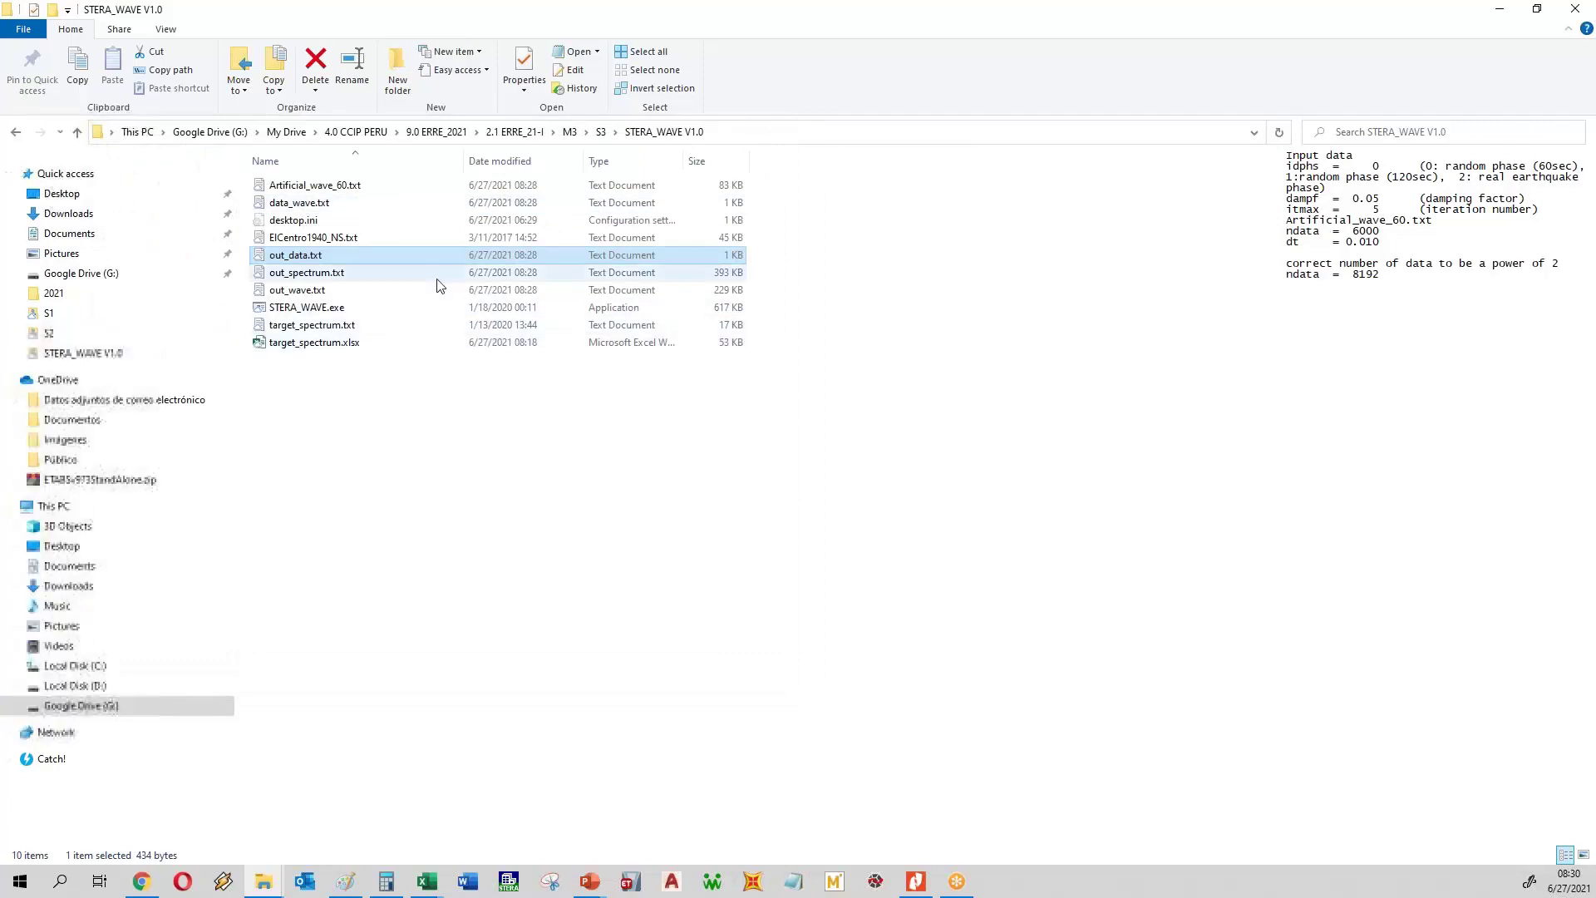
- Open out_wave.txt and Artificial_wave_60.txt in Notepad and move the windows aside to compare the generated acceleration records
double_click(403, 293)
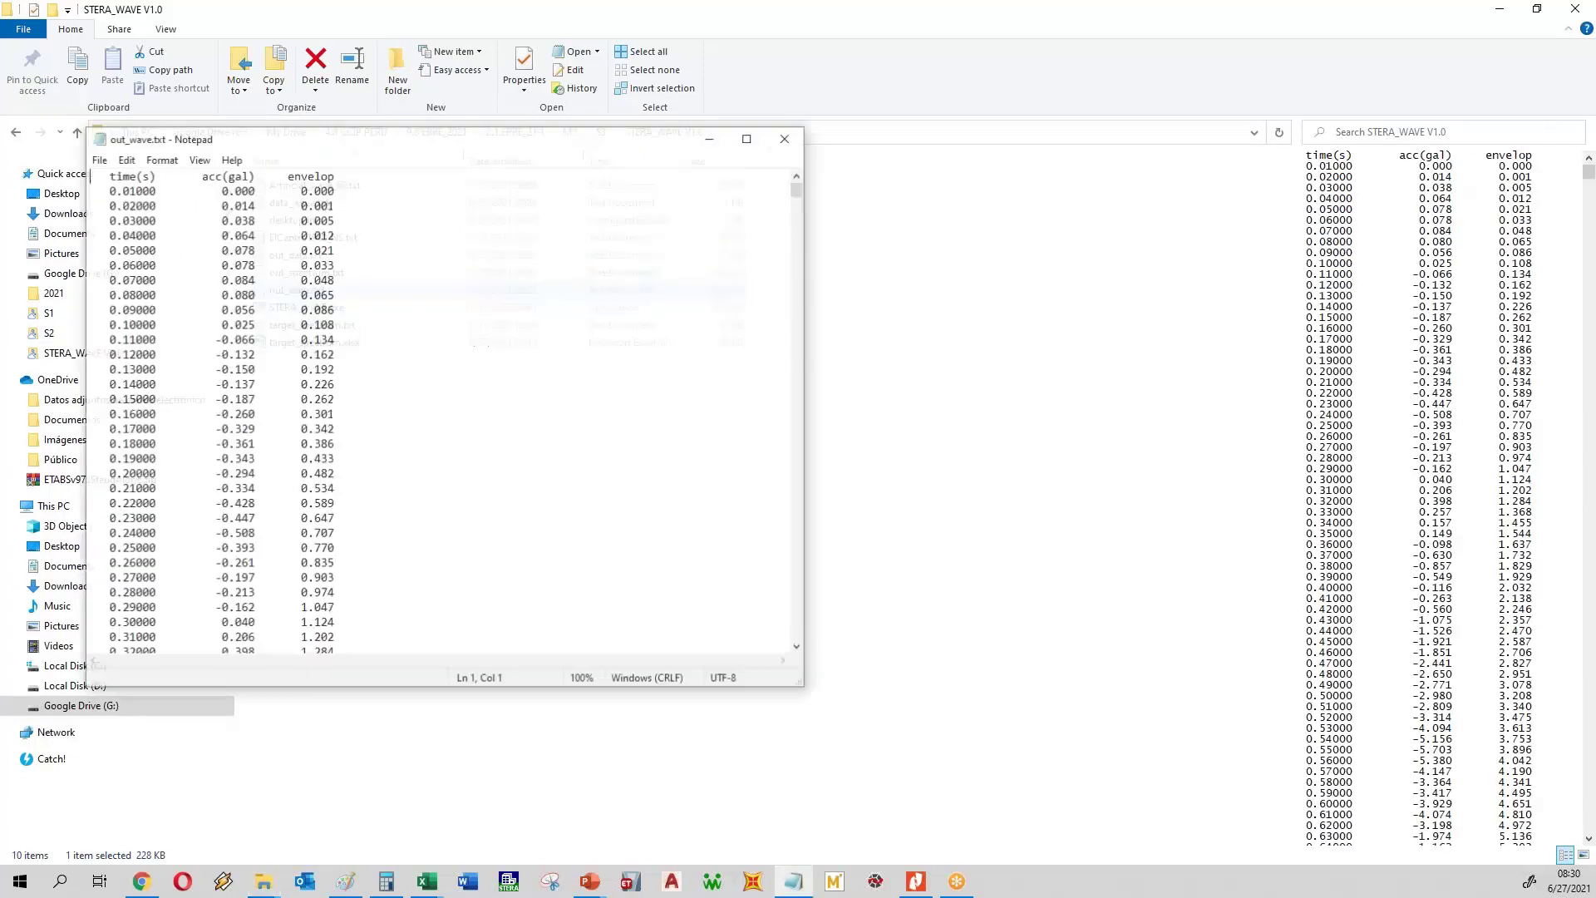
drag(264, 142, 446, 107)
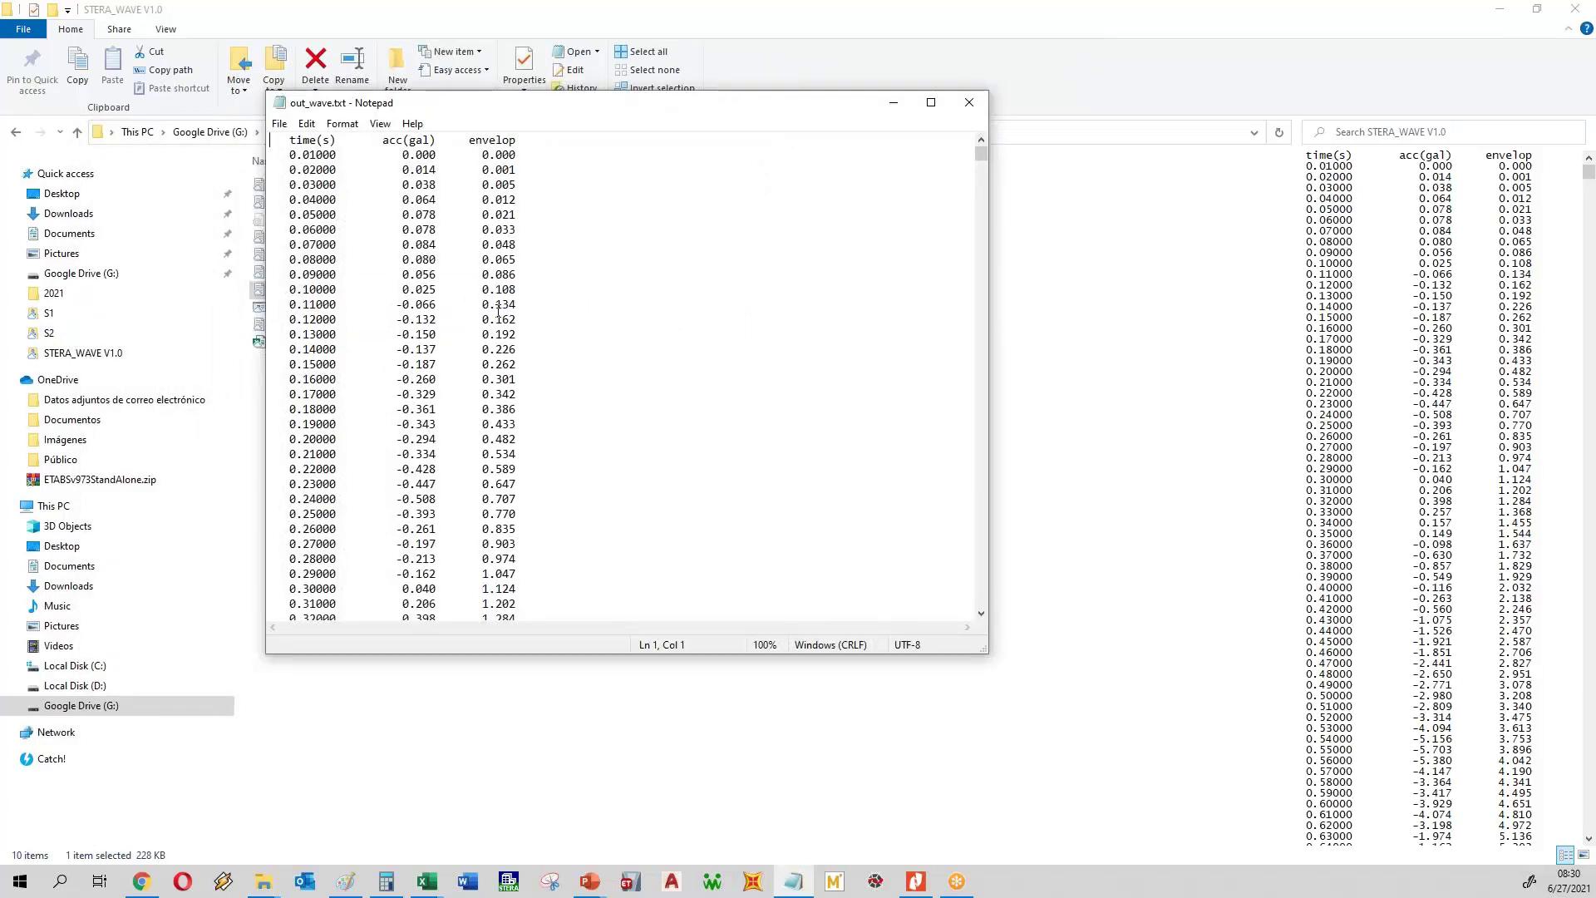
click(969, 102)
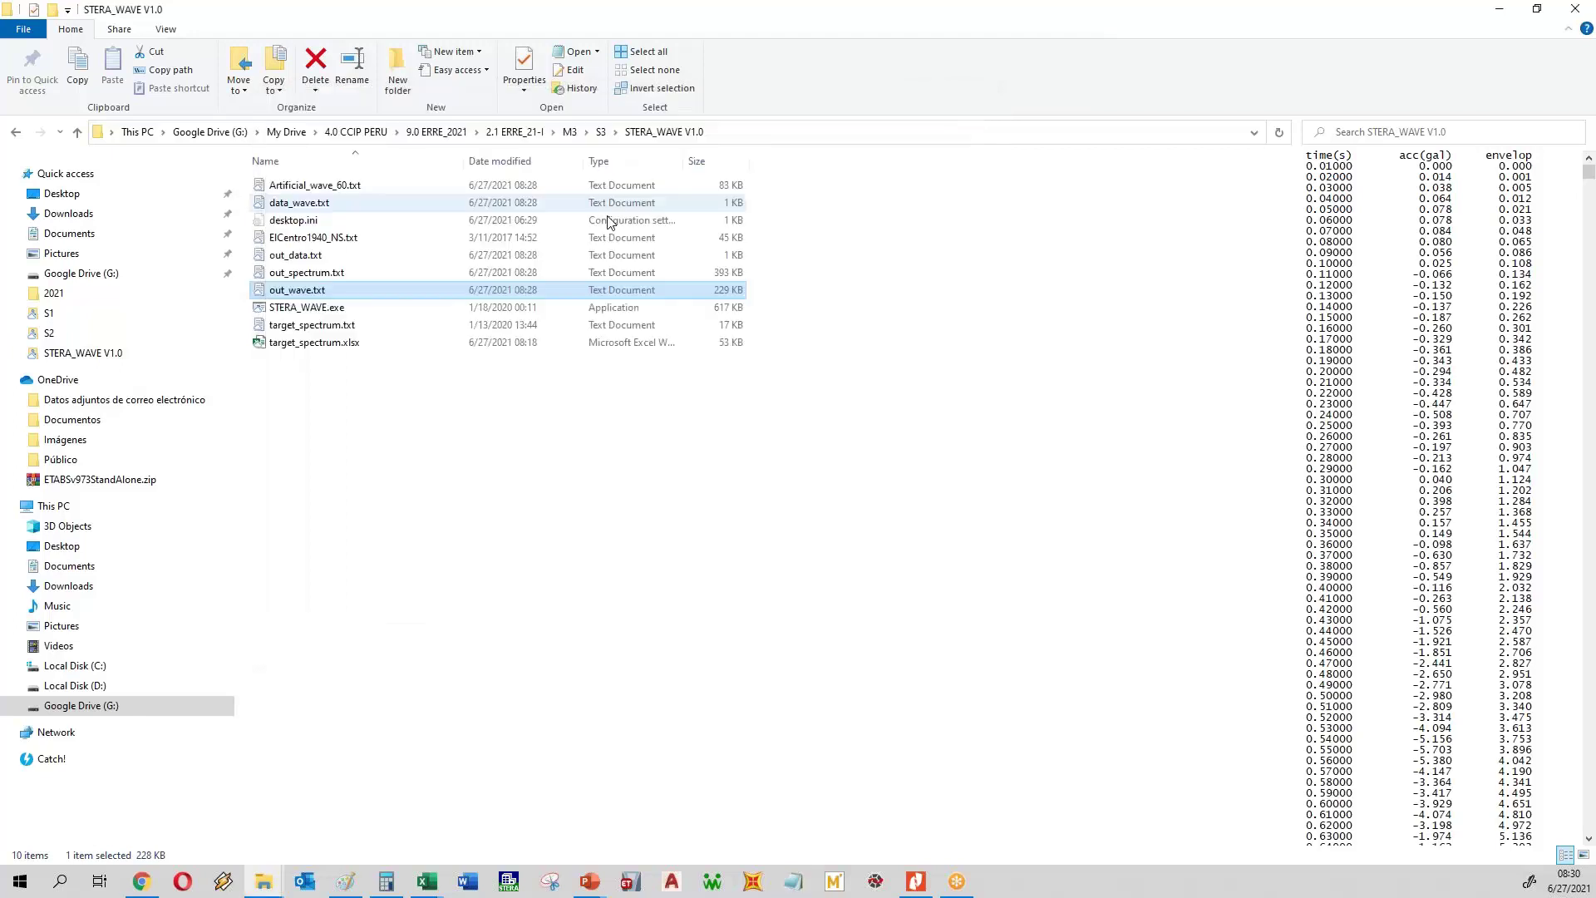
double_click(320, 295)
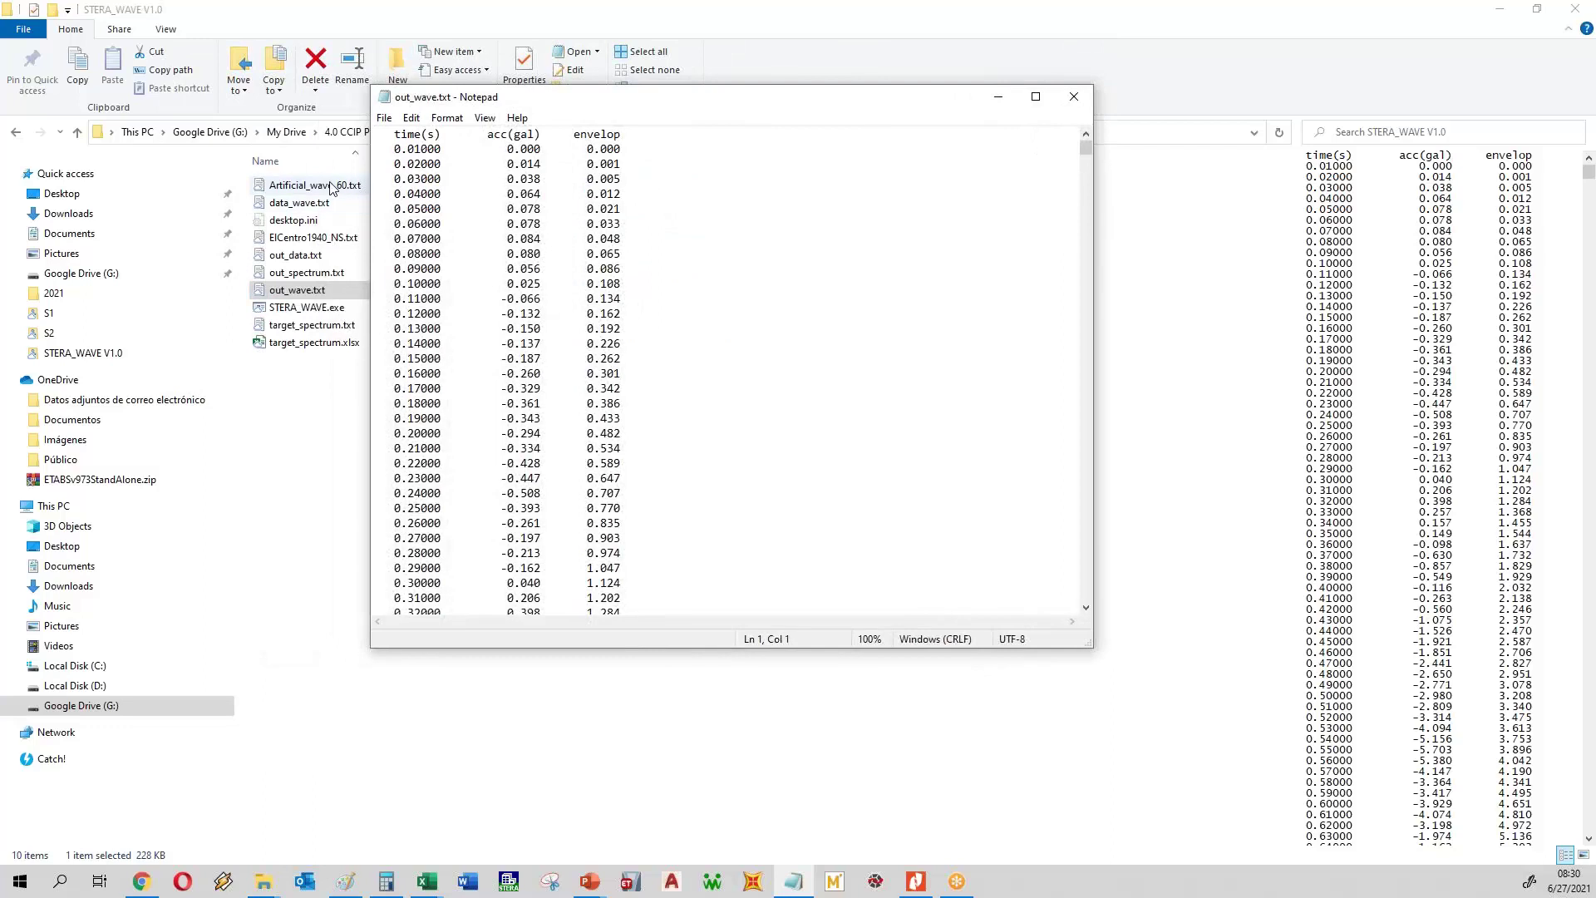
double_click(330, 186)
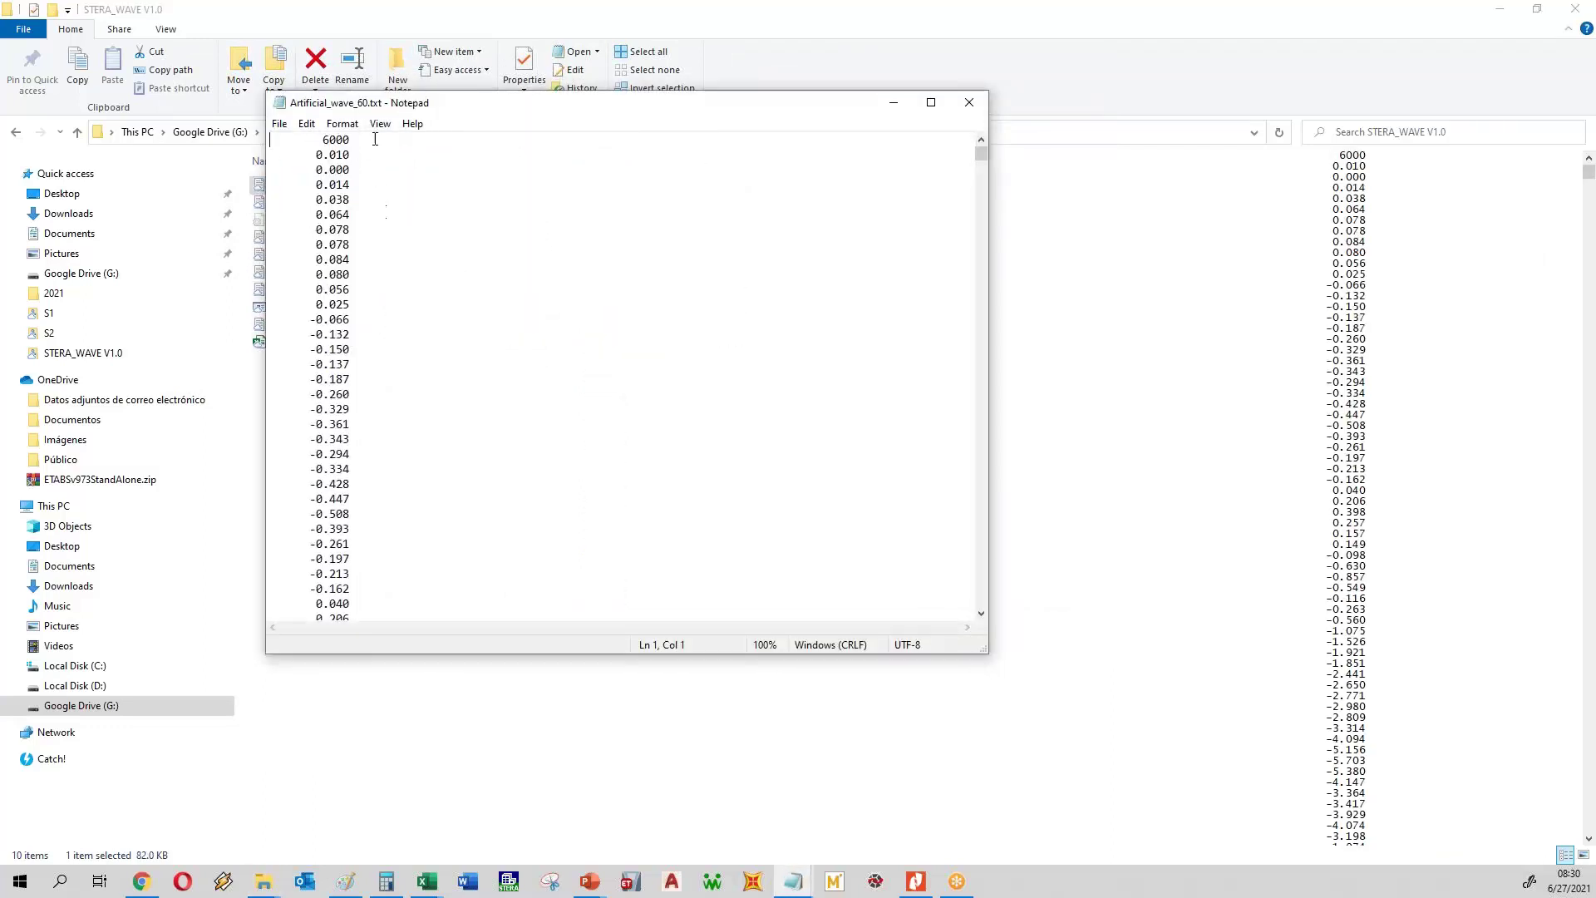
drag(378, 102, 507, 256)
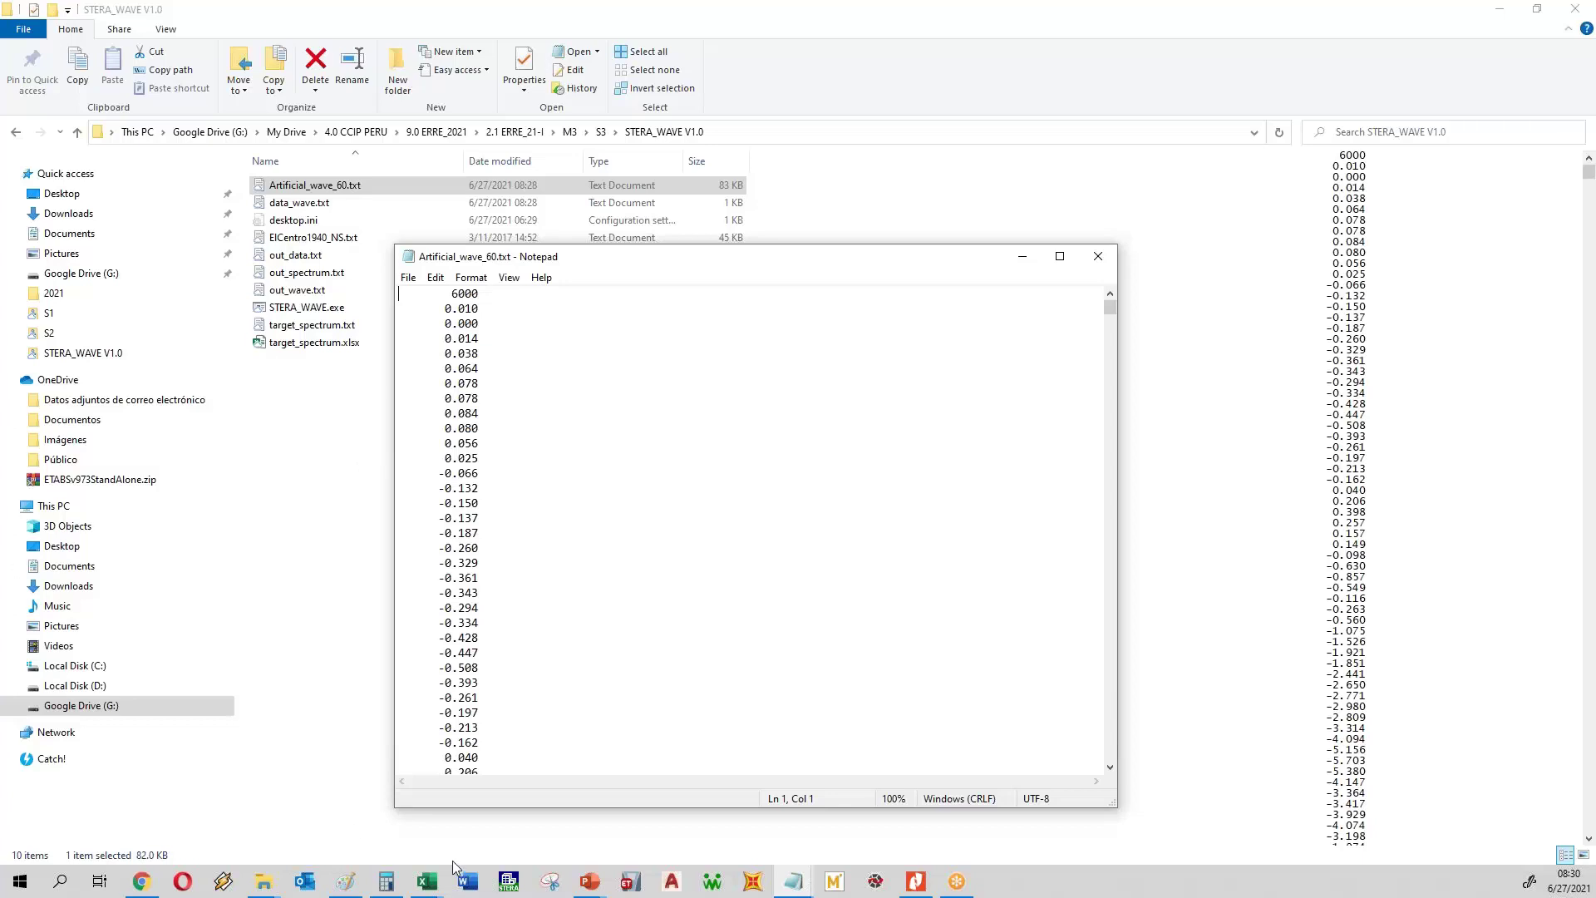
- Bring out_wave.txt forward and arrange it beside Artificial_wave_60.txt to compare their acceleration values
mouse_move(790, 887)
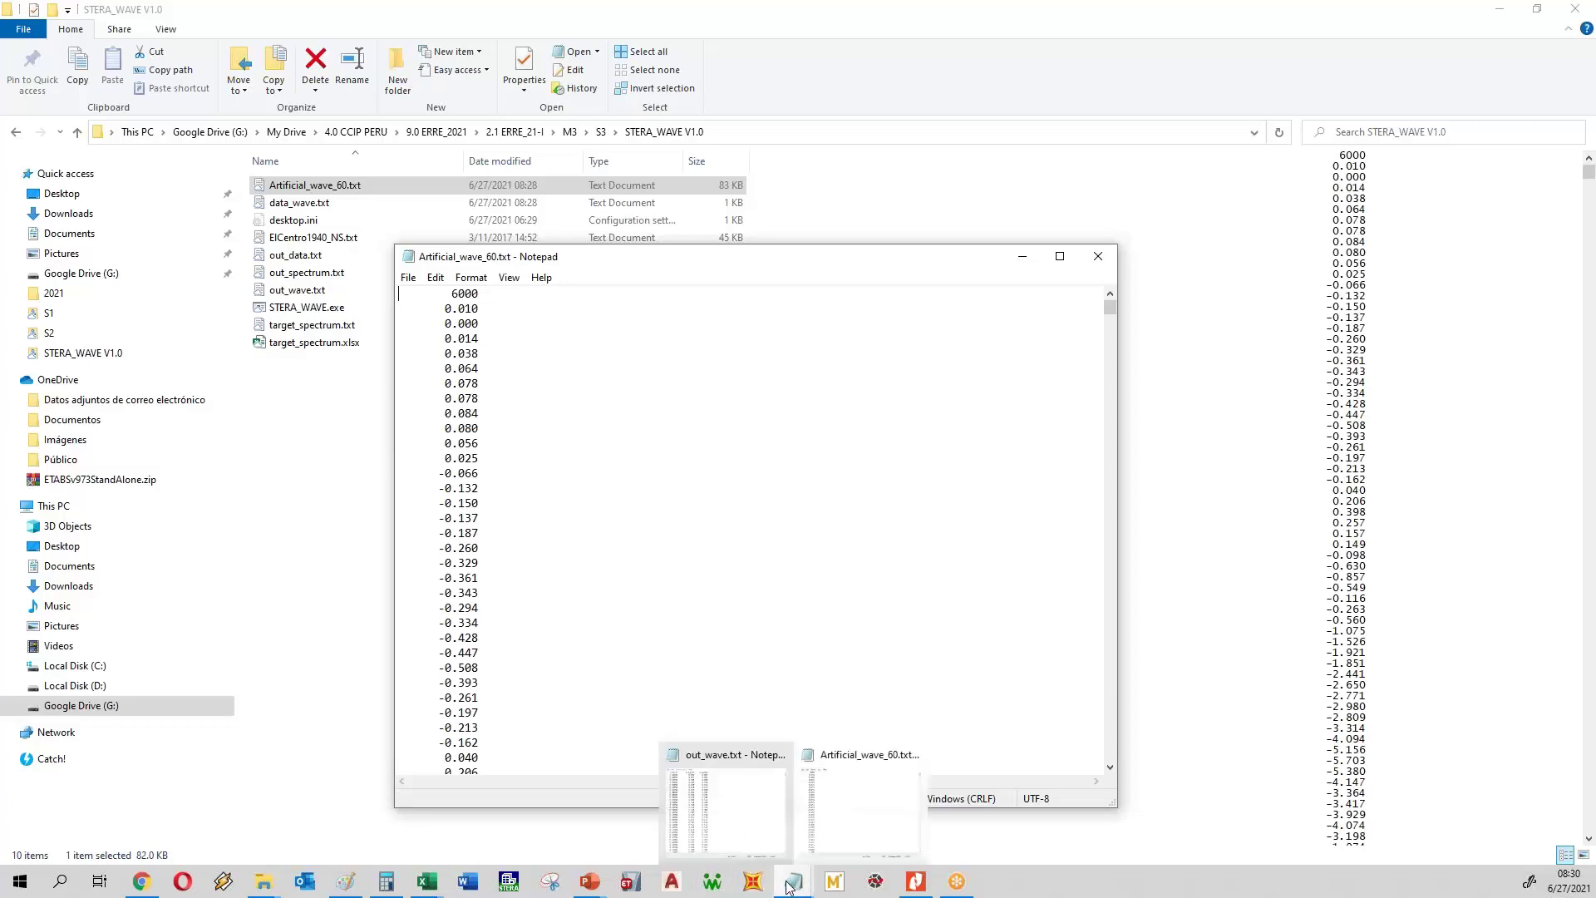
mouse_move(750, 843)
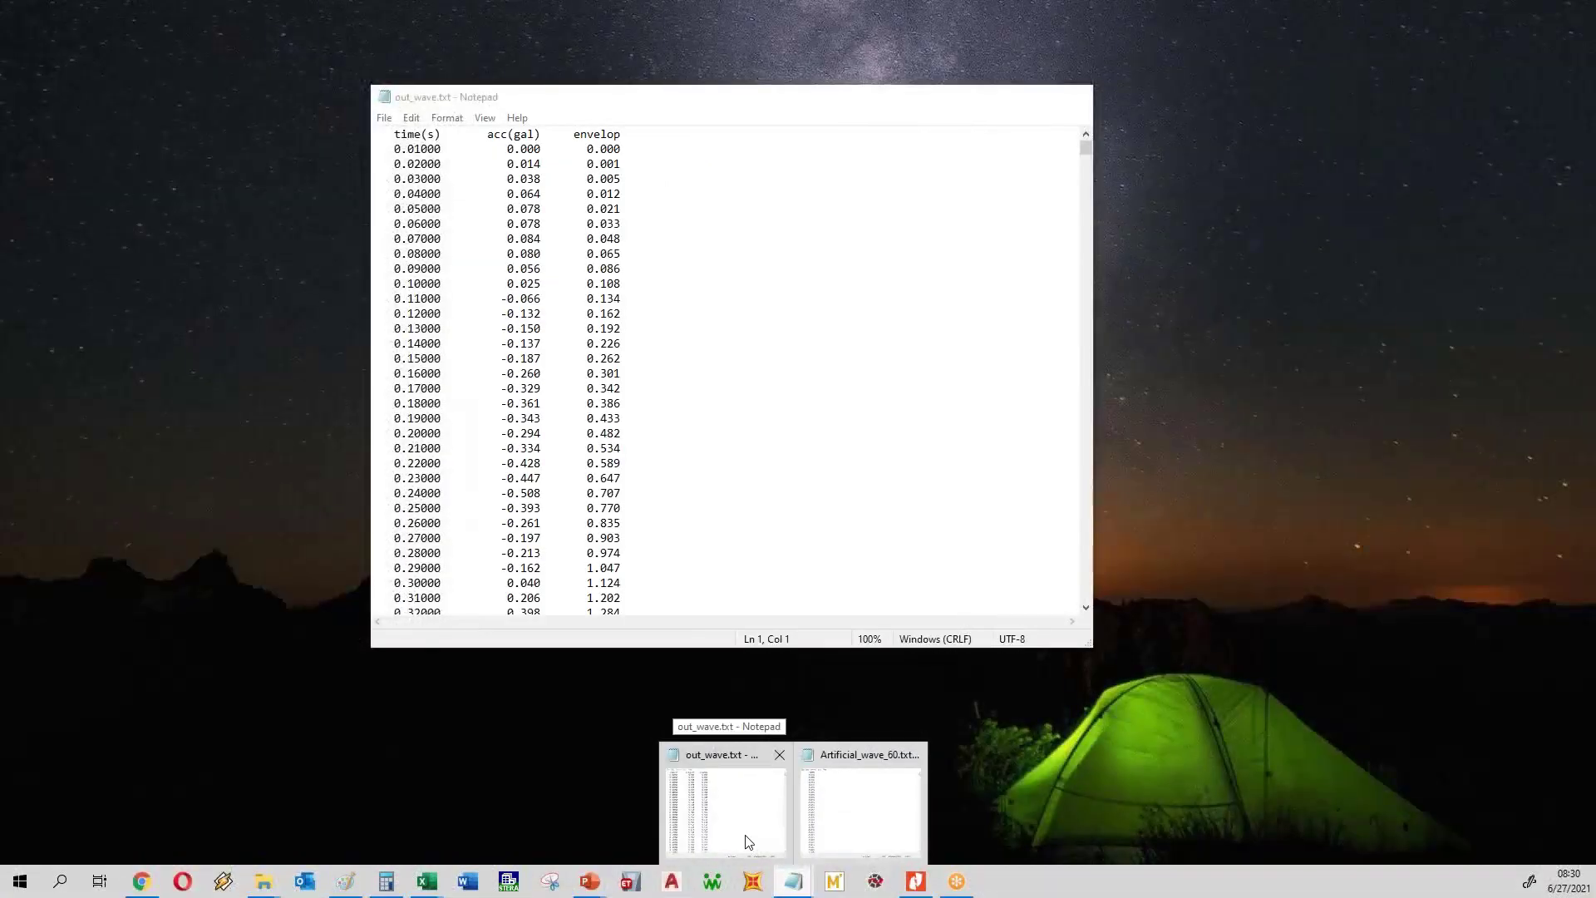
click(748, 839)
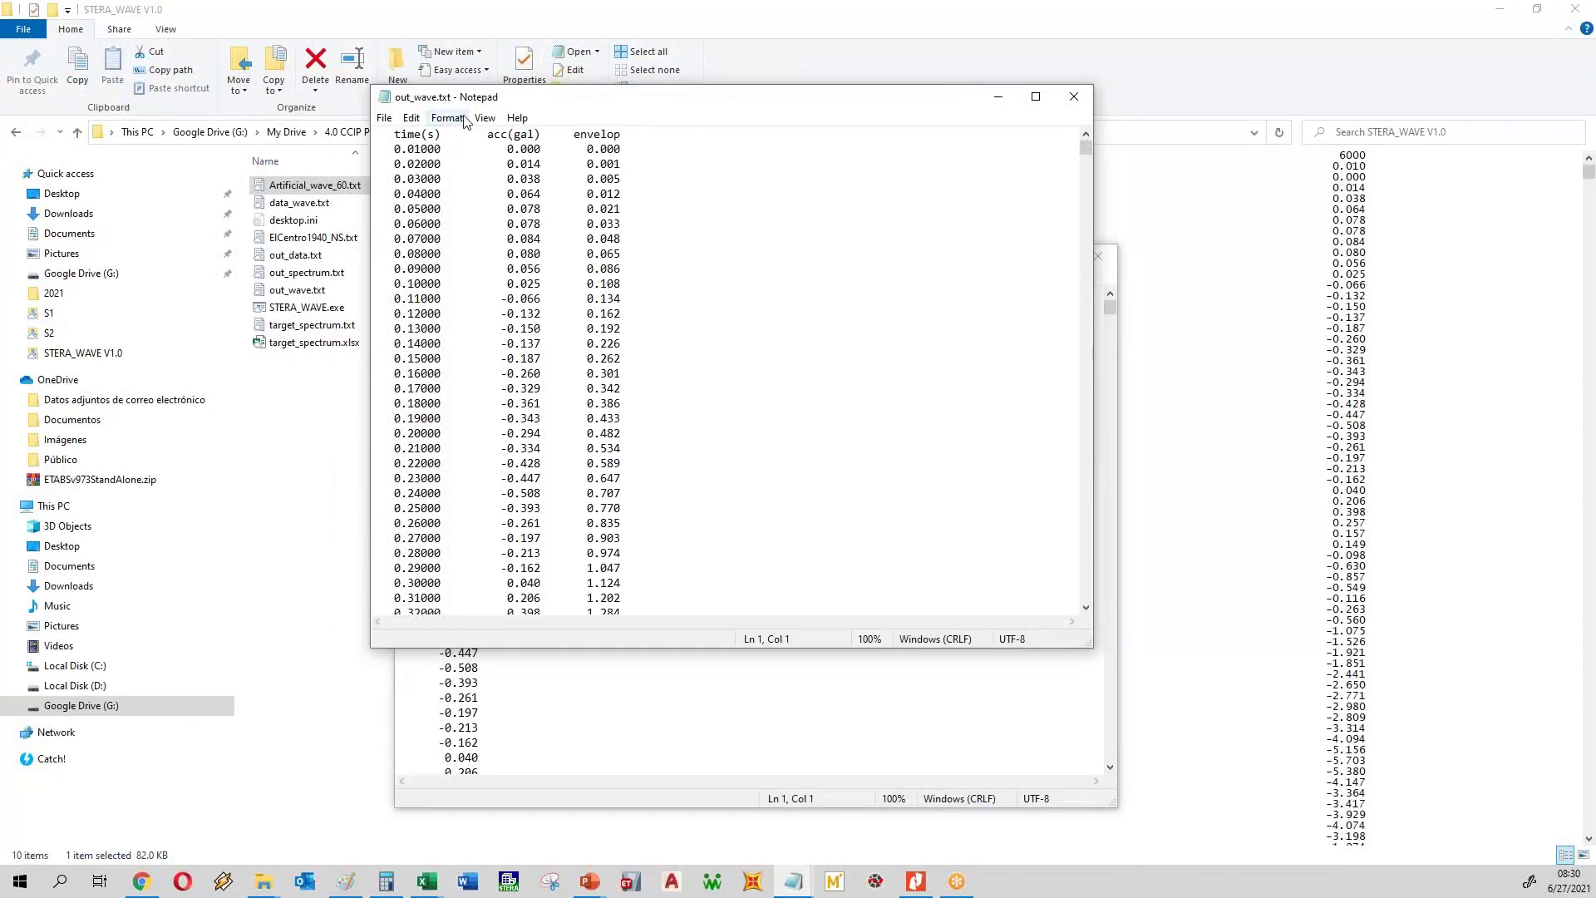
drag(467, 98, 609, 293)
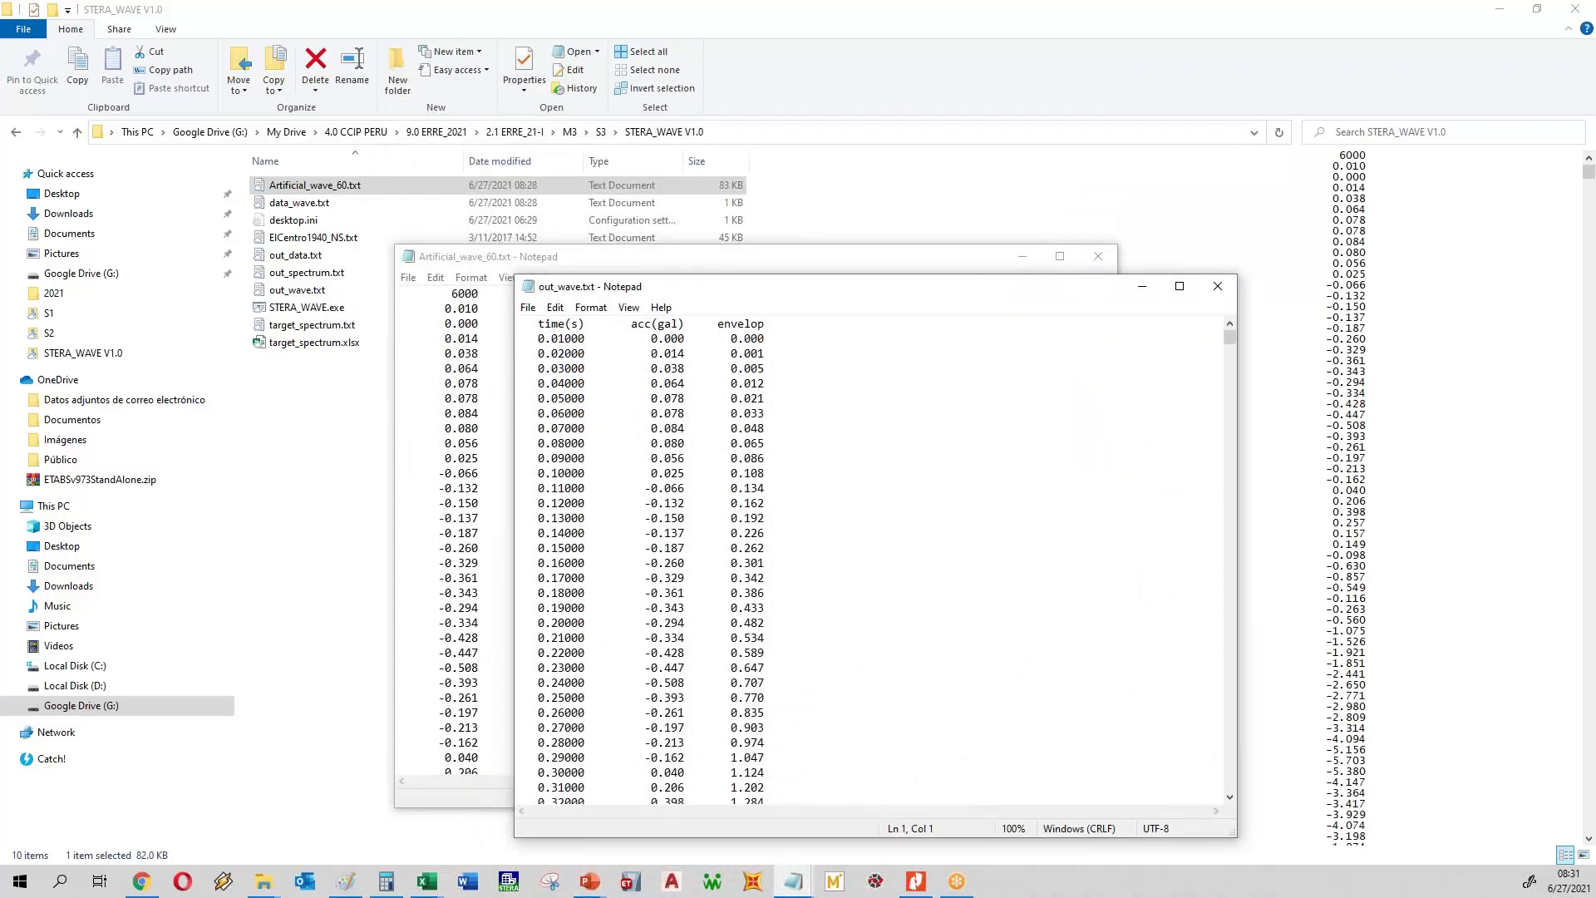
drag(543, 263, 394, 197)
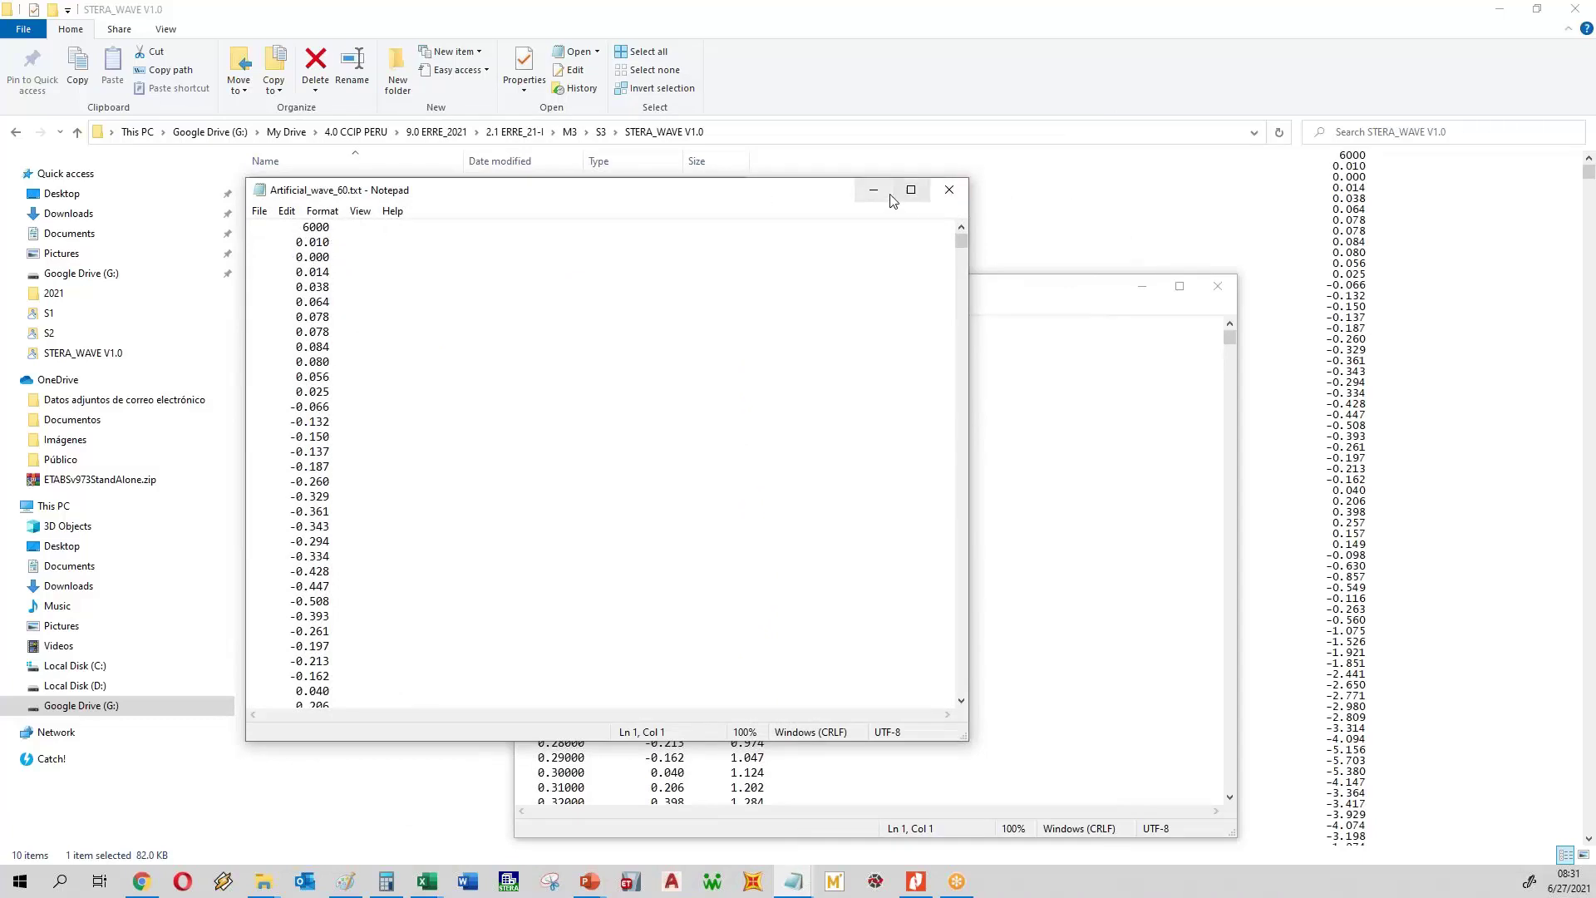
- Close Artificial_wave_60.txt, make the out_wave.txt Notepad window narrower and close it as well
click(946, 191)
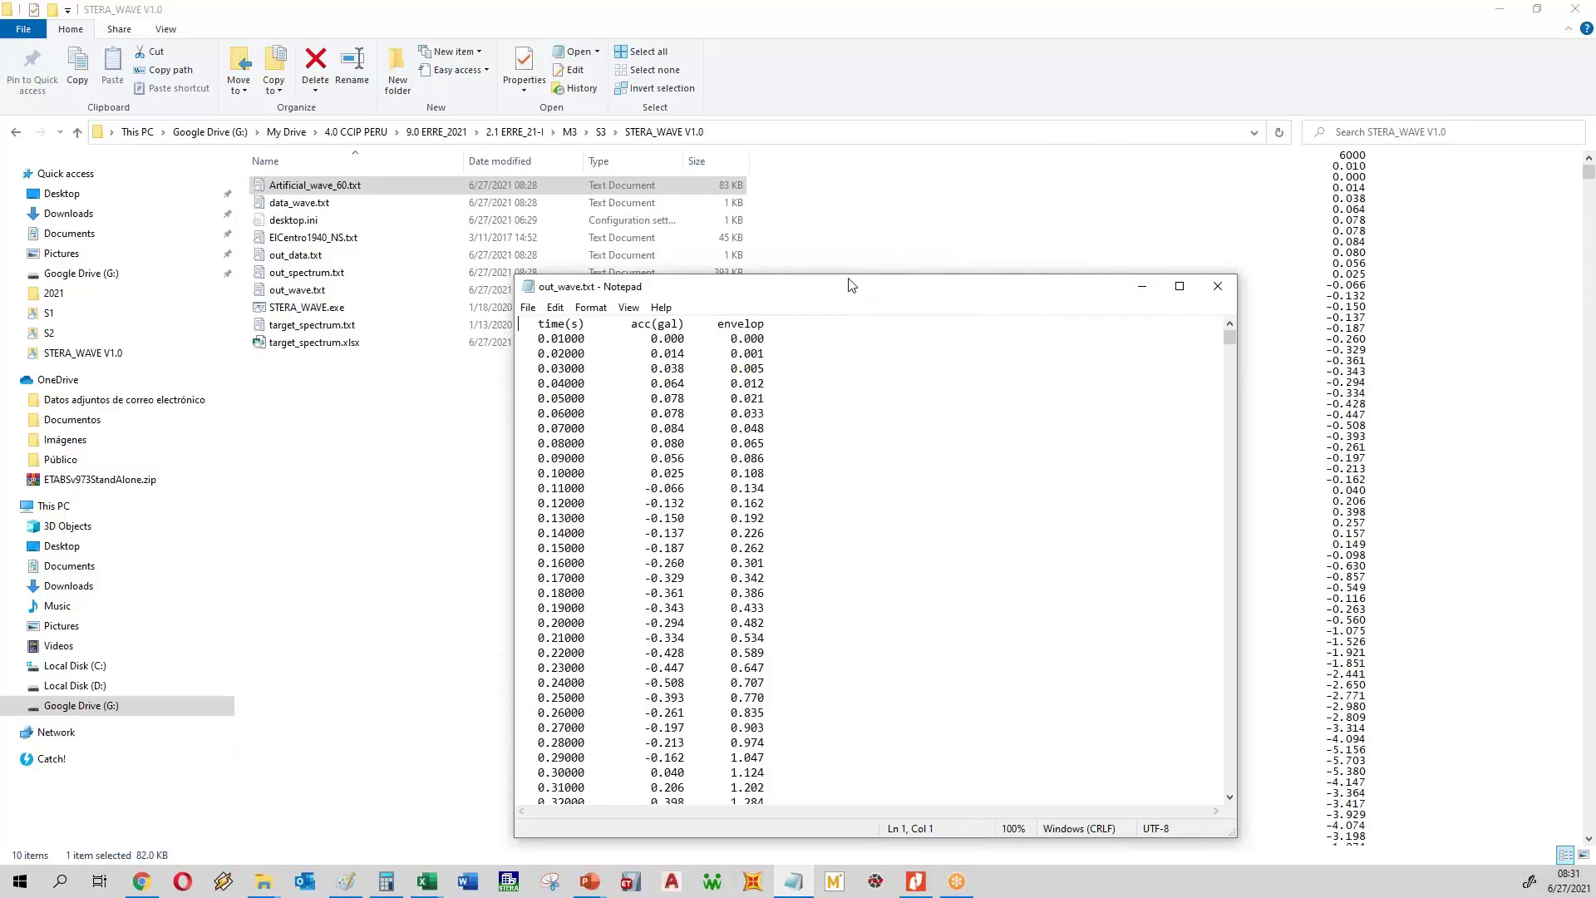
drag(852, 285, 798, 108)
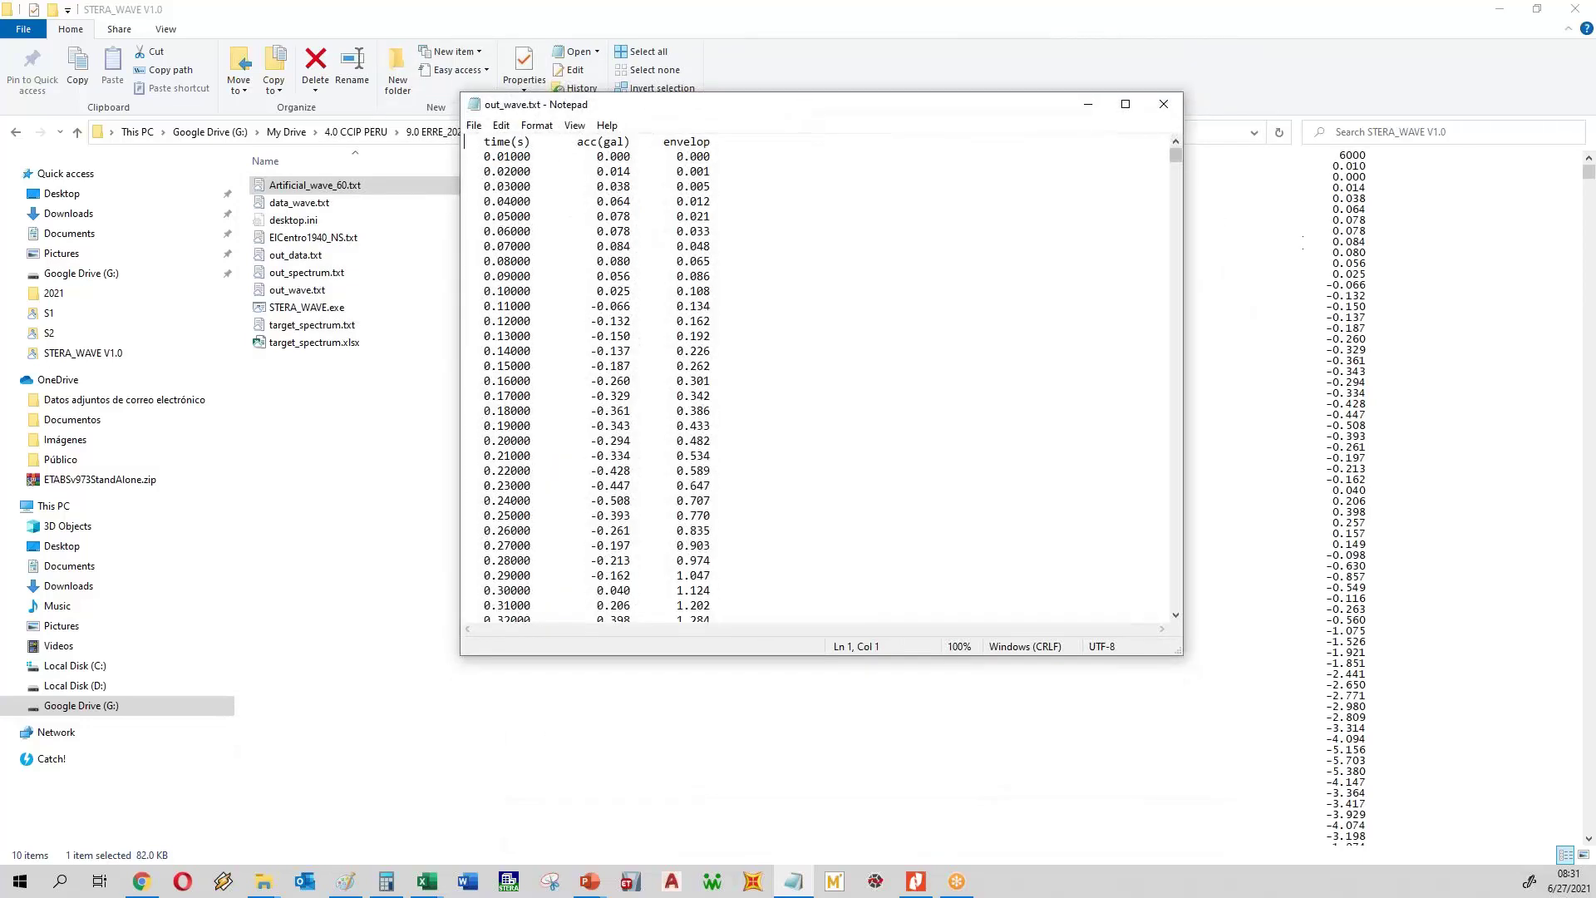
drag(1182, 216, 912, 220)
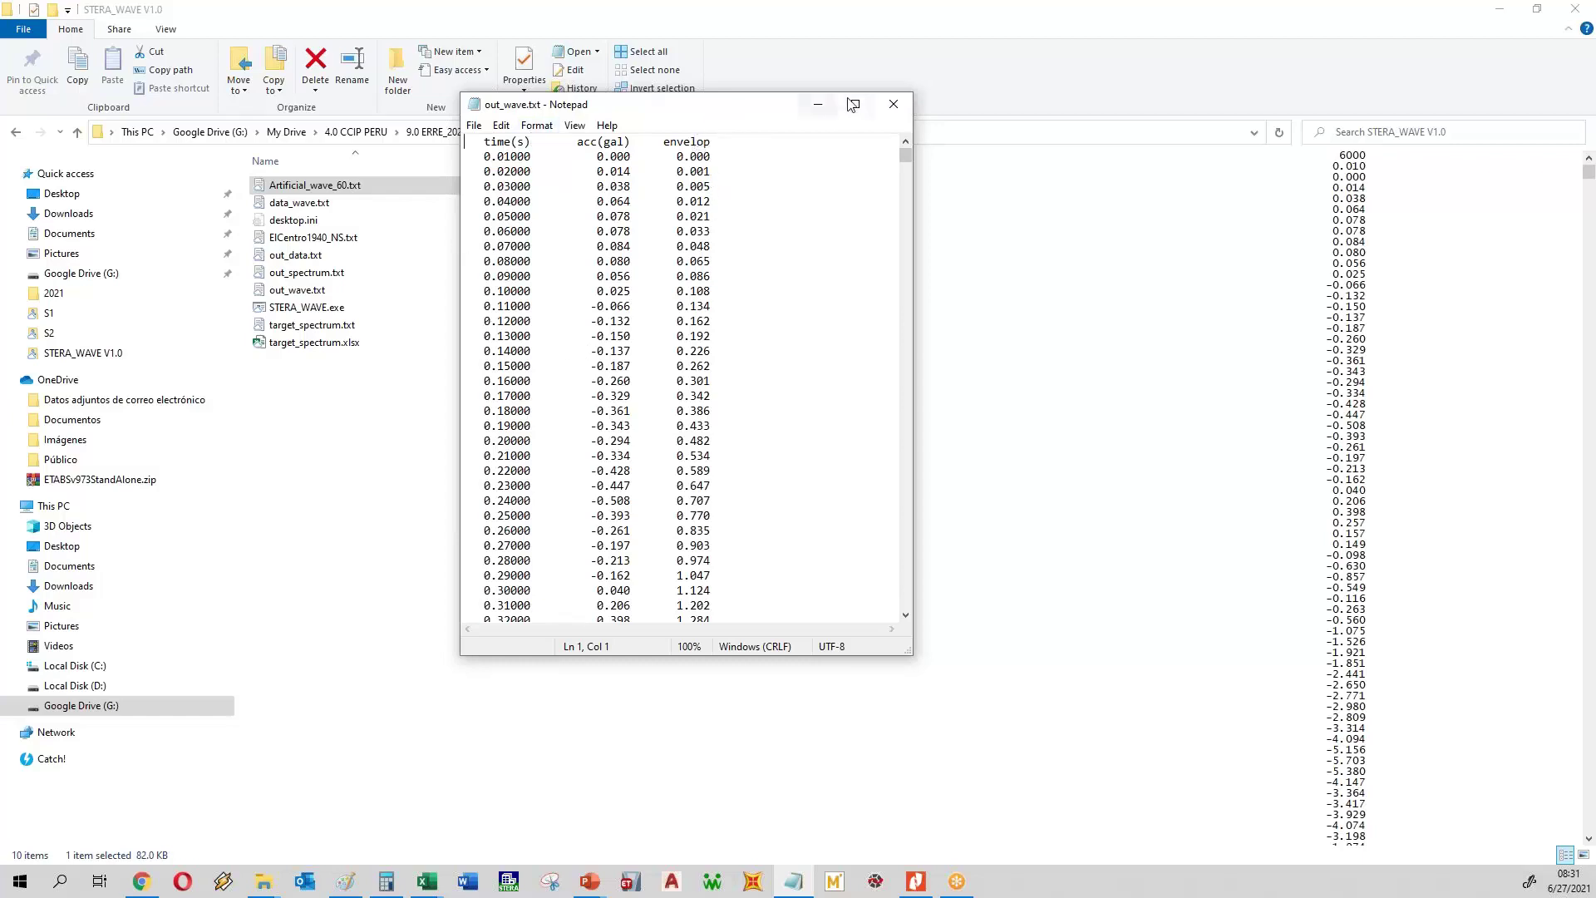
click(893, 104)
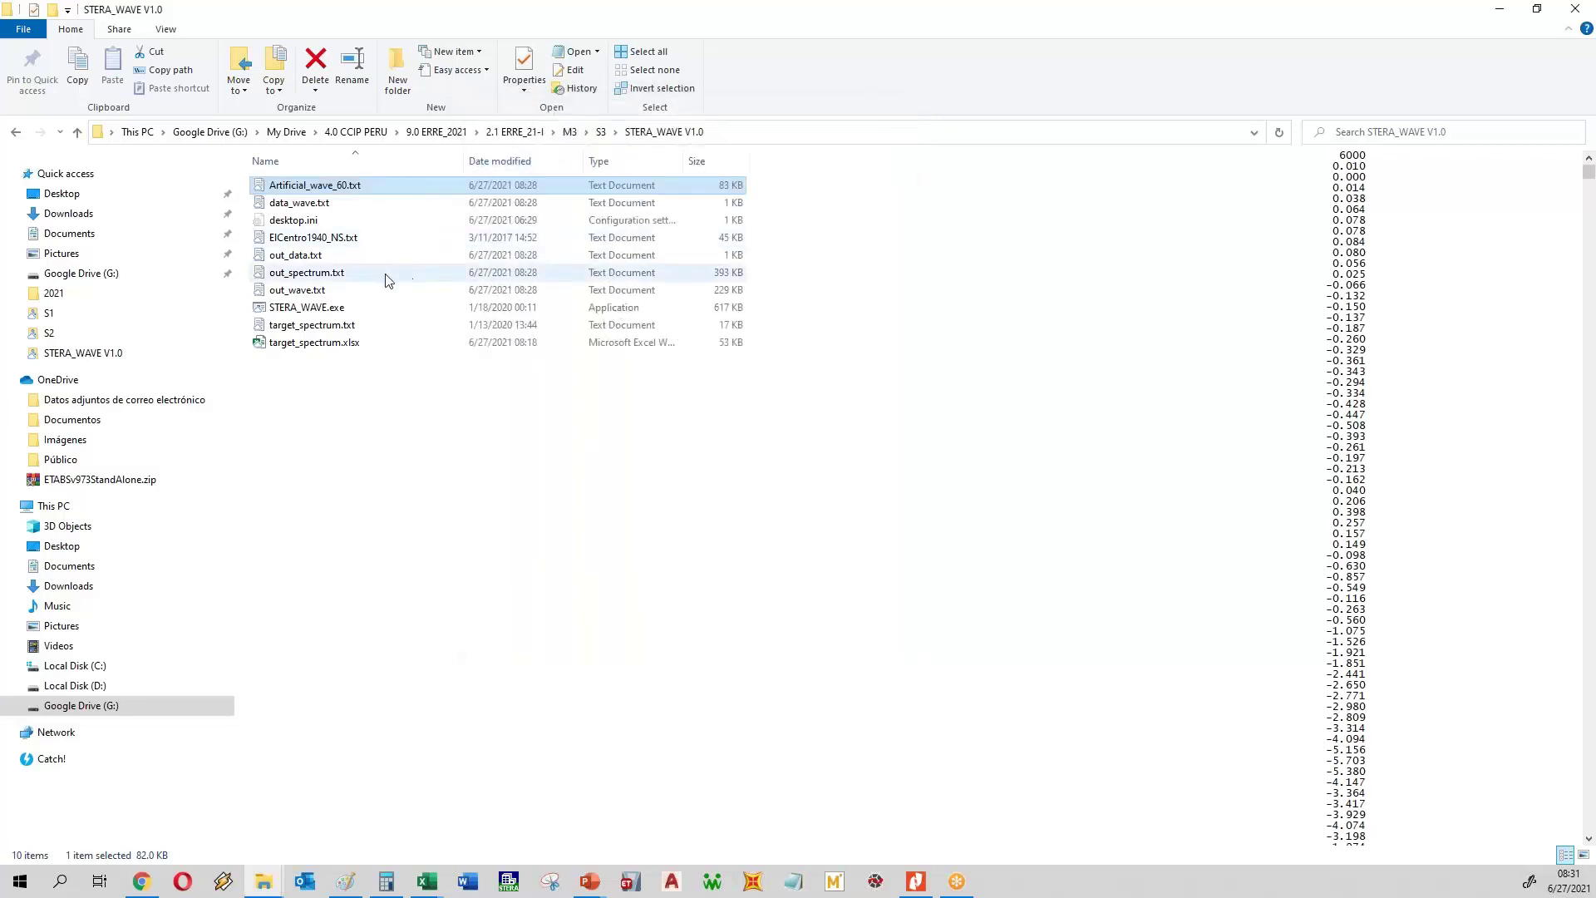
- Open out_wave.txt from the folder in Excel and copy its time, acceleration and envelope columns A to C
click(364, 290)
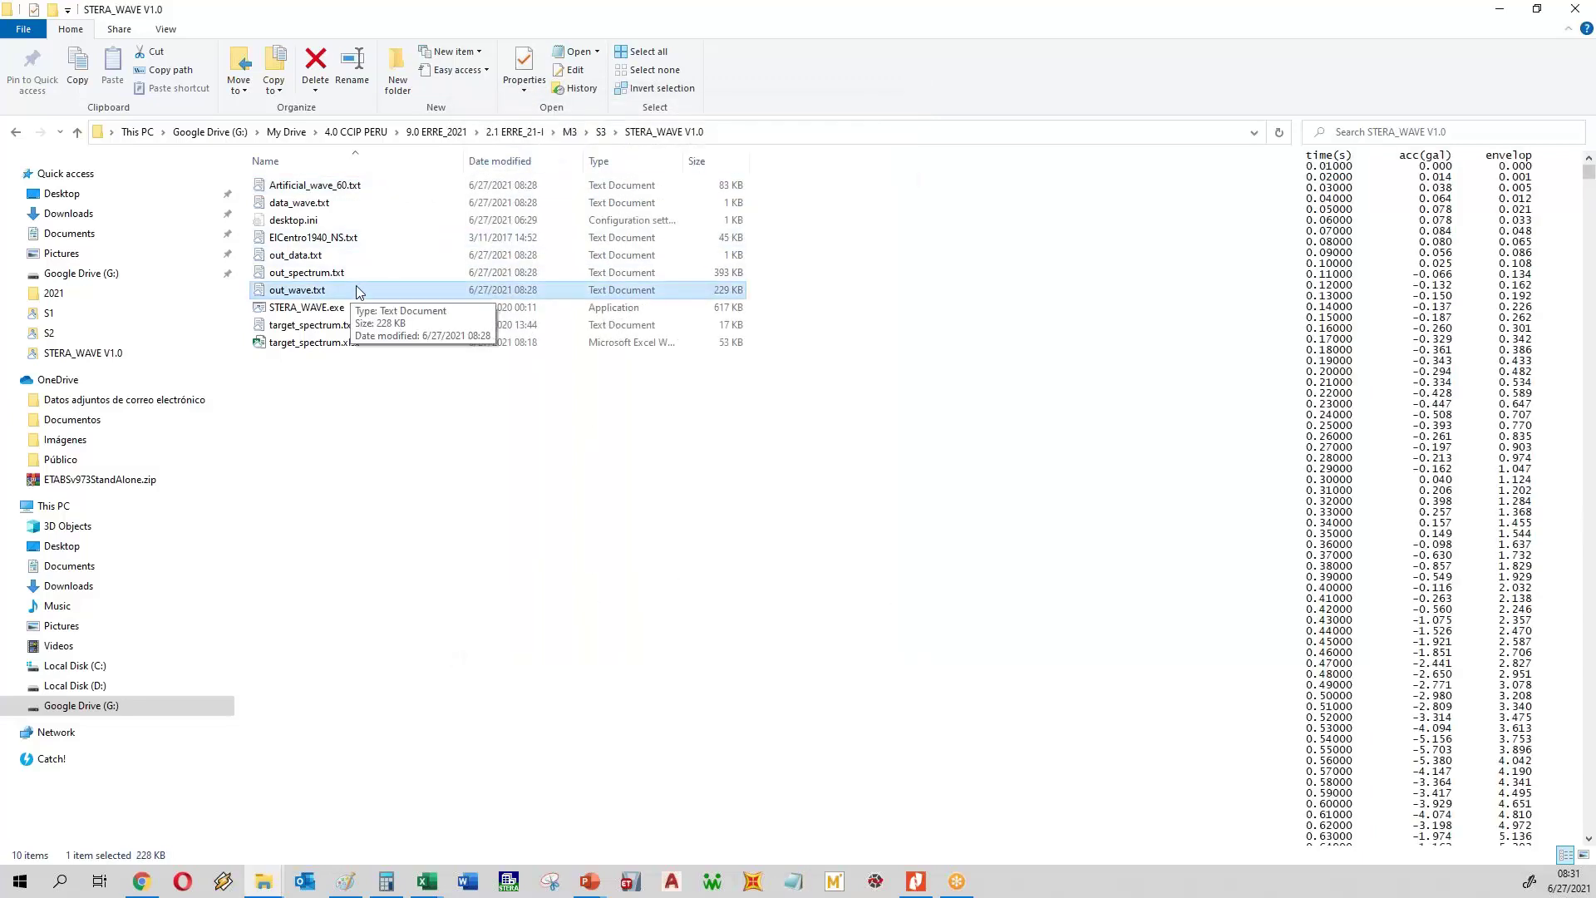
drag(354, 291, 337, 497)
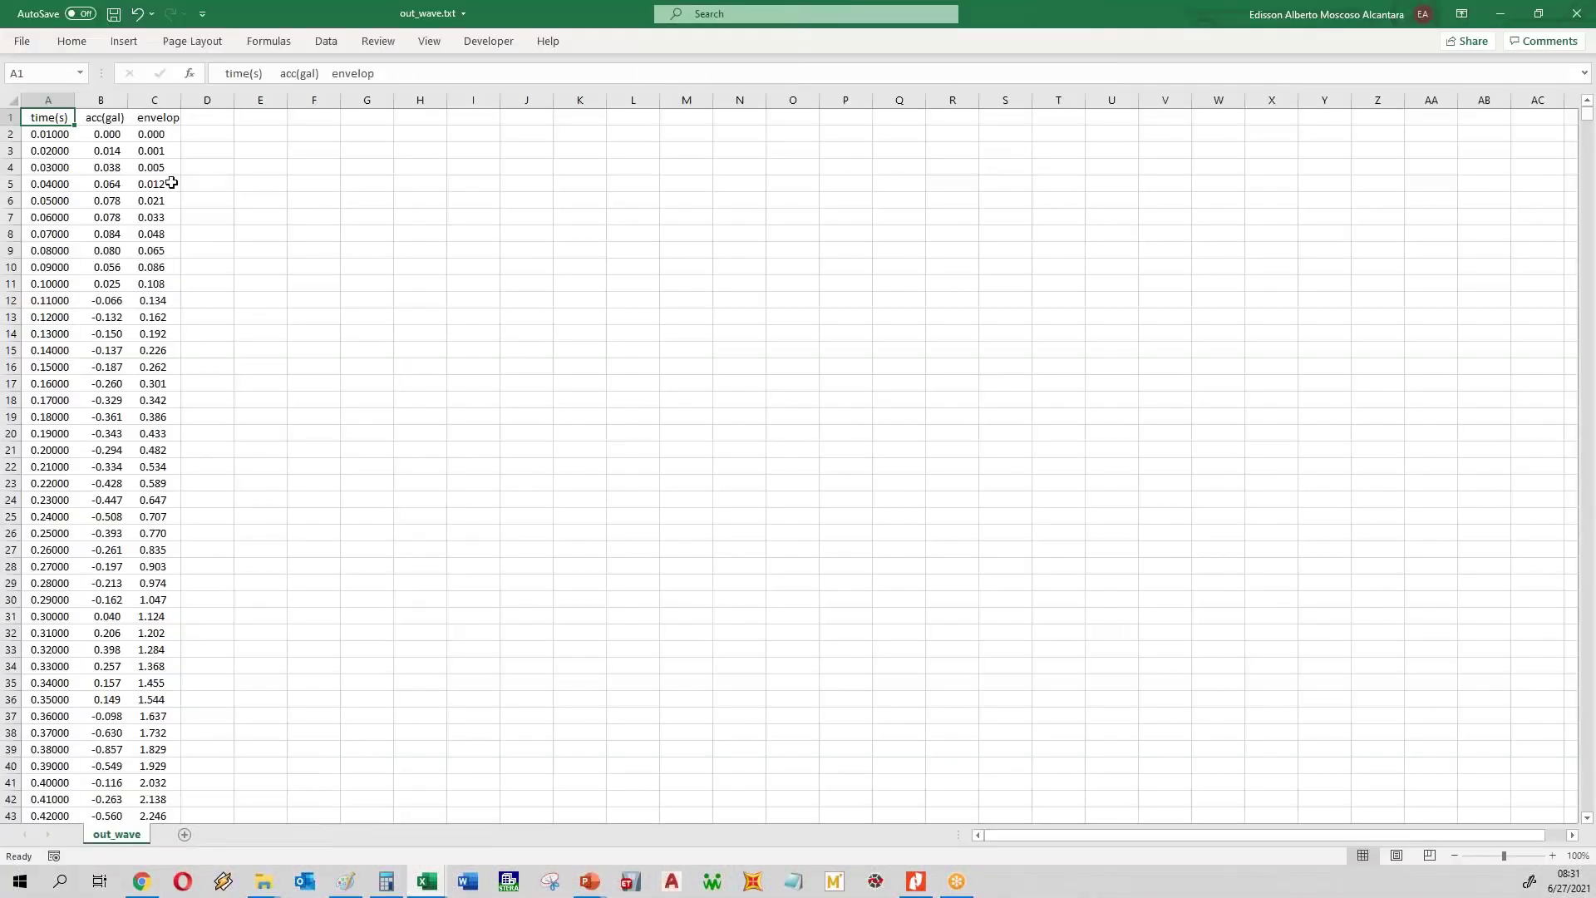
drag(48, 100, 142, 94)
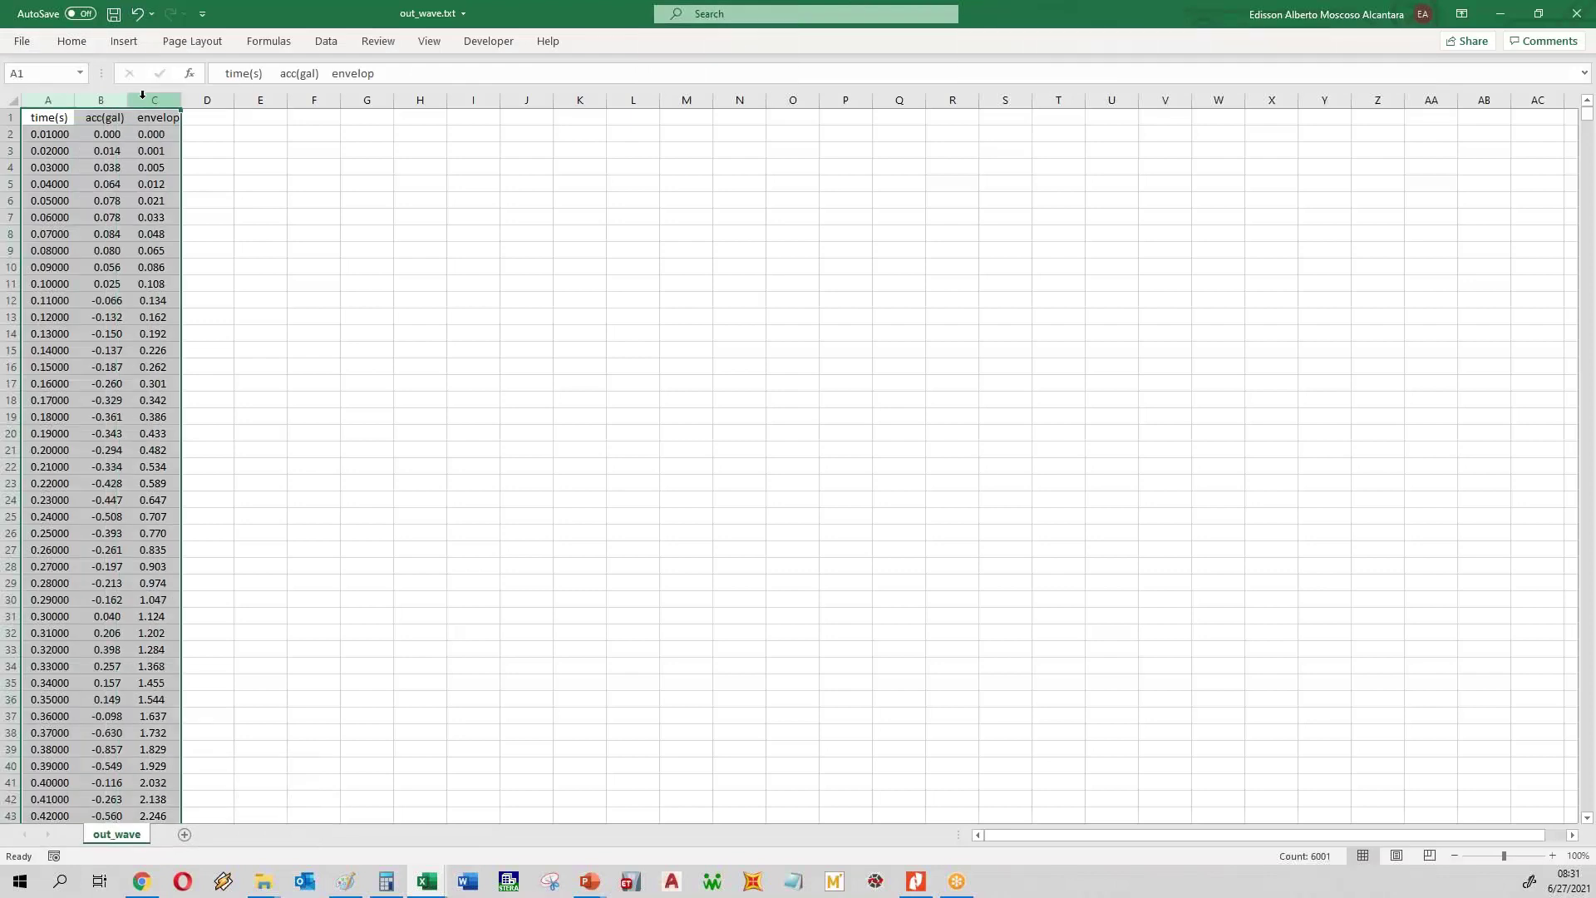
key(ctrl+c)
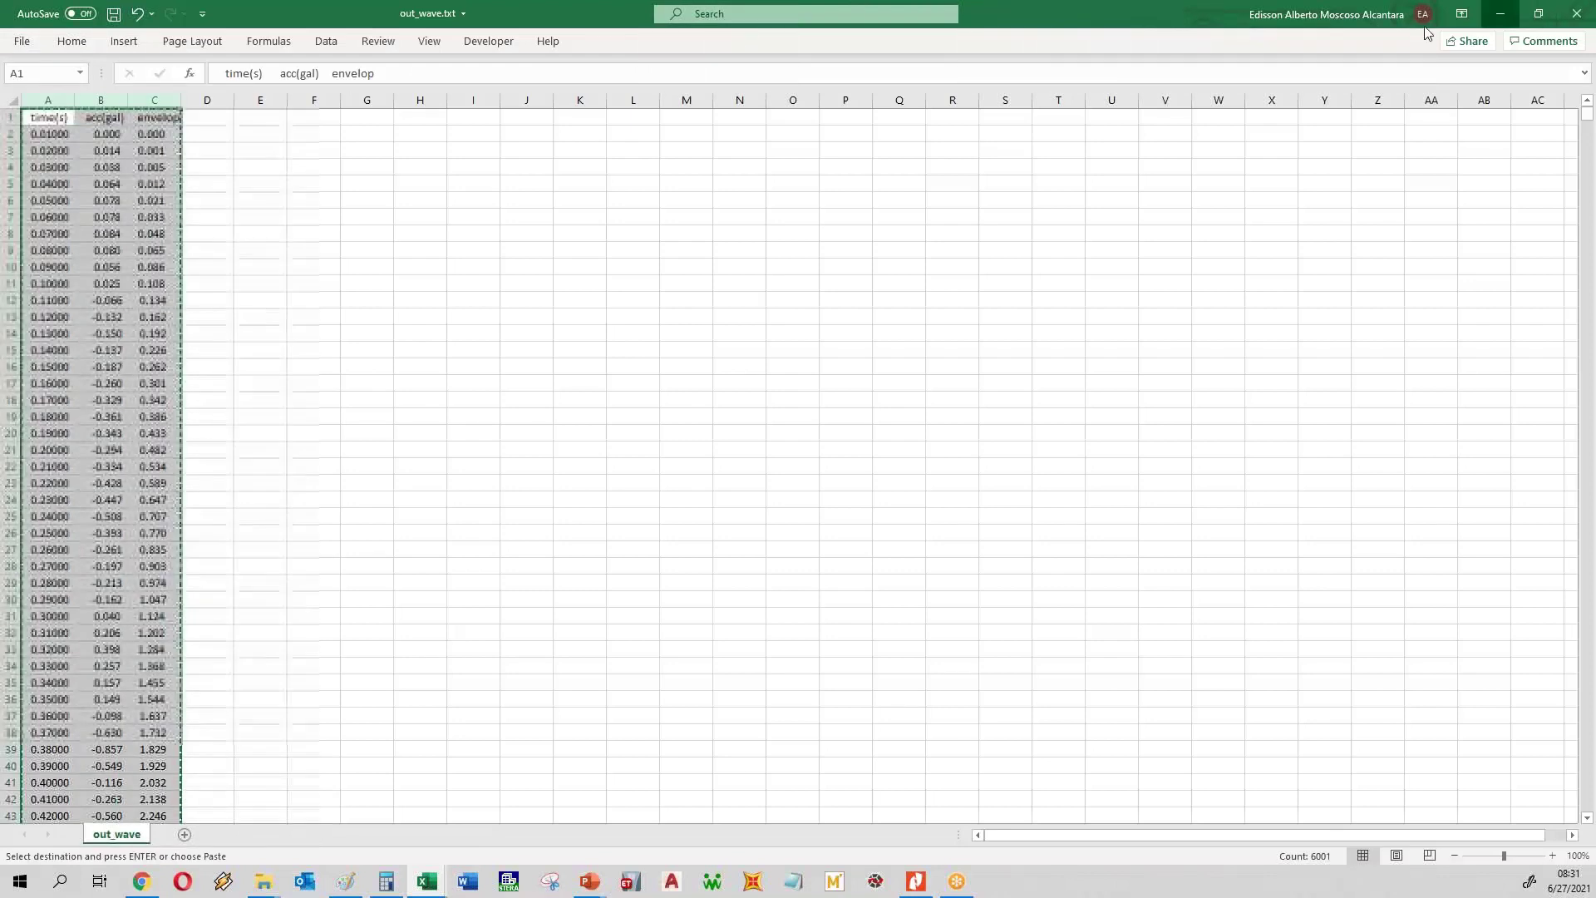
- Paste the copied out_wave.txt data into the target_spectrum.xlsx workbook starting at column G
click(1500, 13)
click(300, 101)
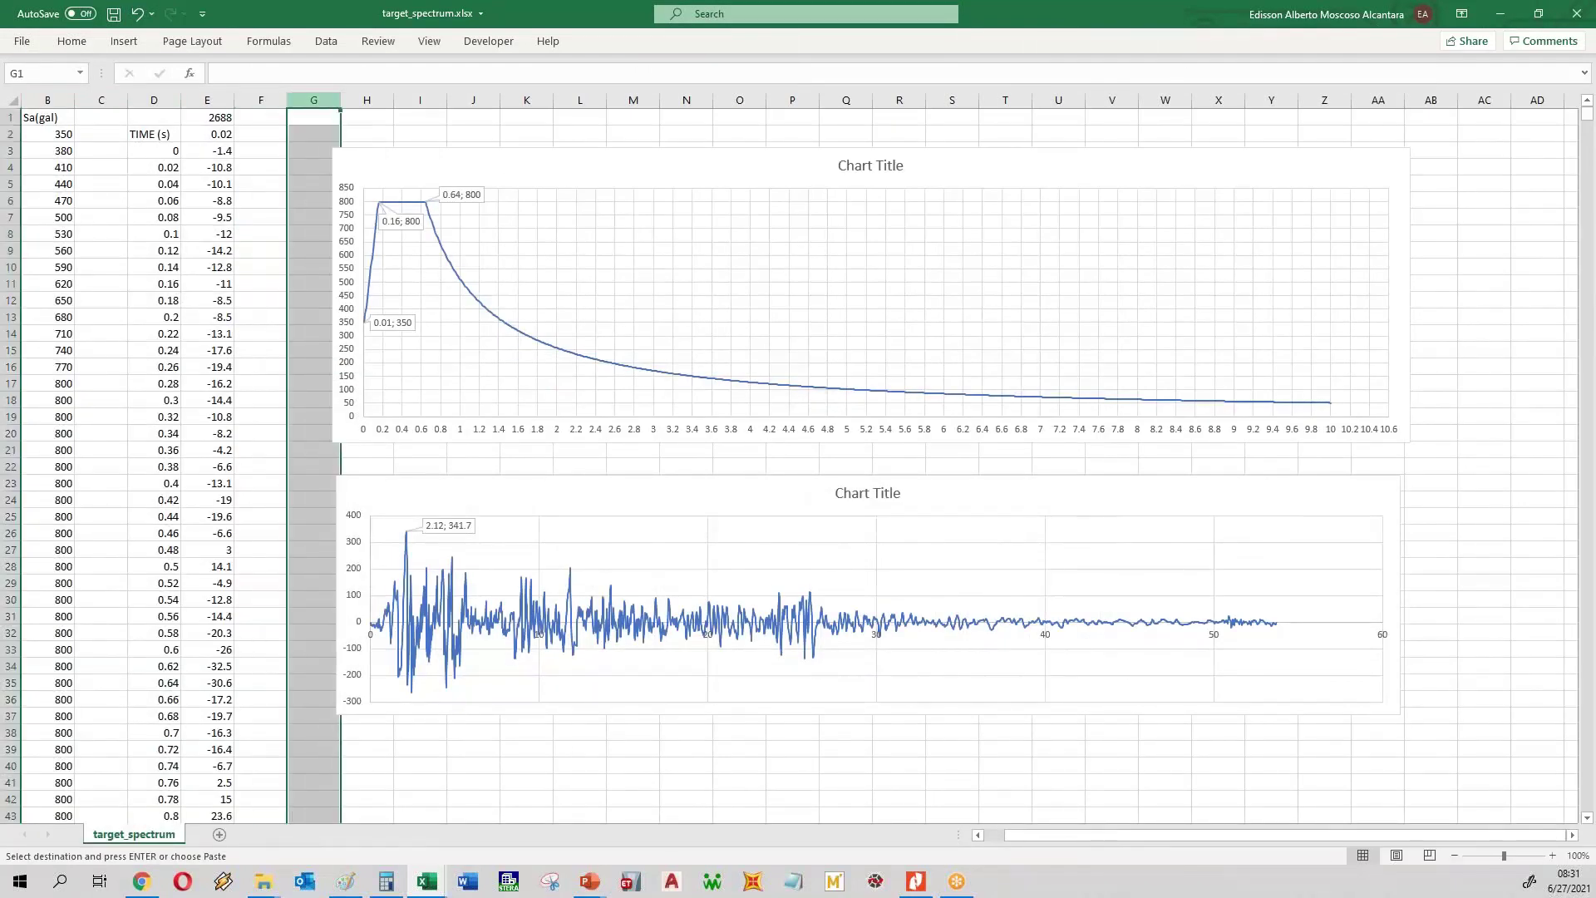
key(ctrl+v)
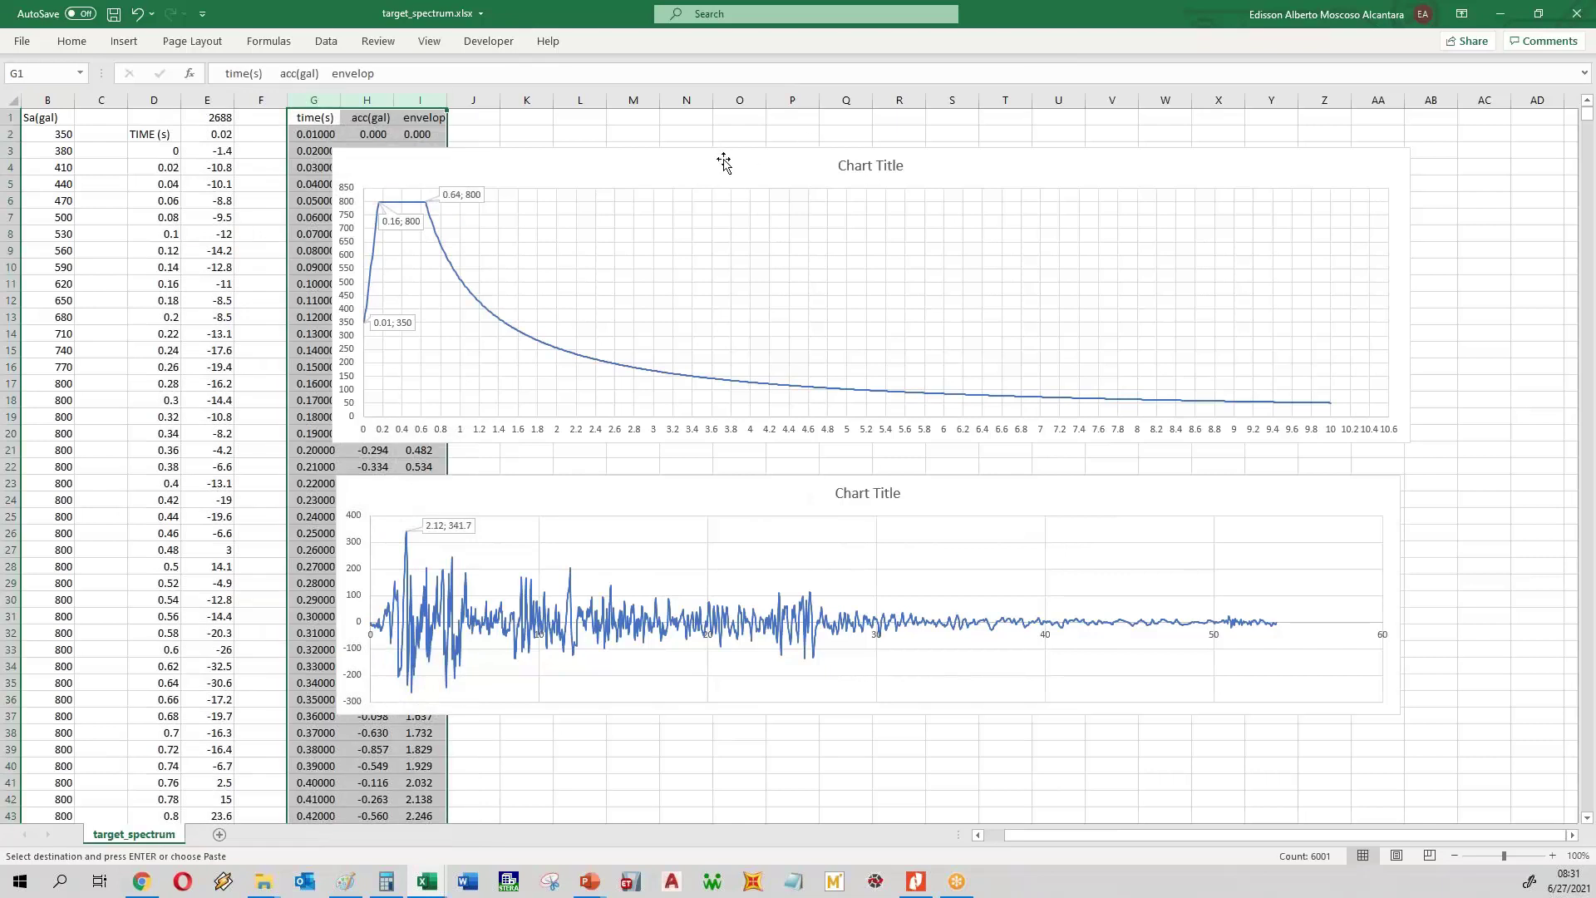
- Narrow the spectrum and acceleration charts and move them clear of the pasted data in columns G to I
click(1394, 317)
drag(1408, 296, 1151, 310)
drag(1022, 167, 1414, 162)
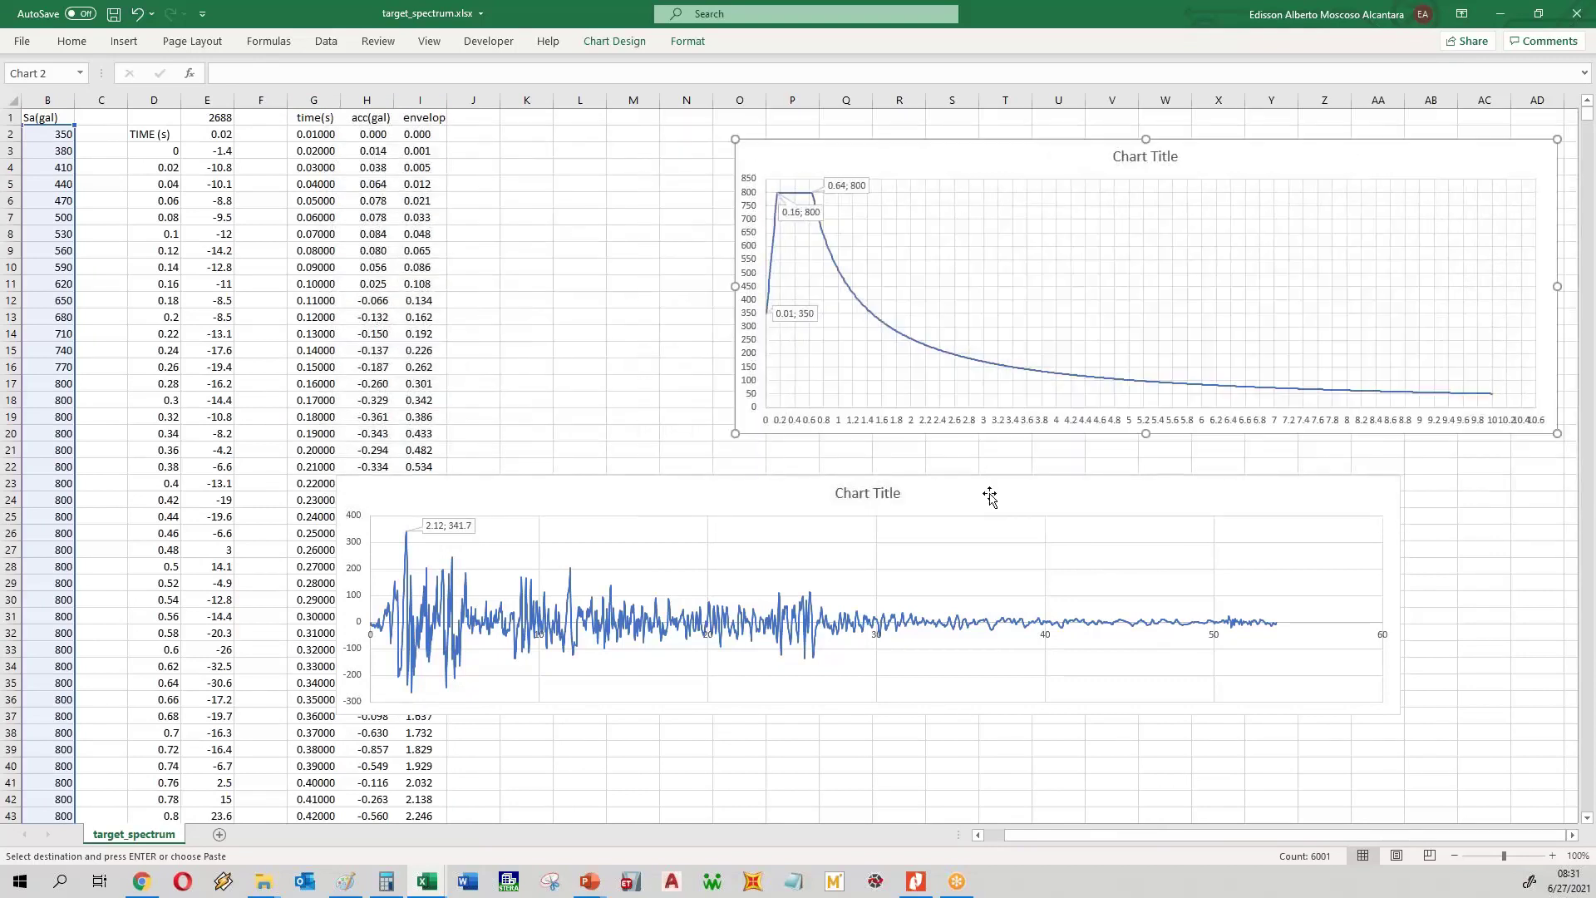
click(1398, 594)
drag(1398, 593, 1211, 602)
drag(1108, 497, 1453, 478)
click(634, 366)
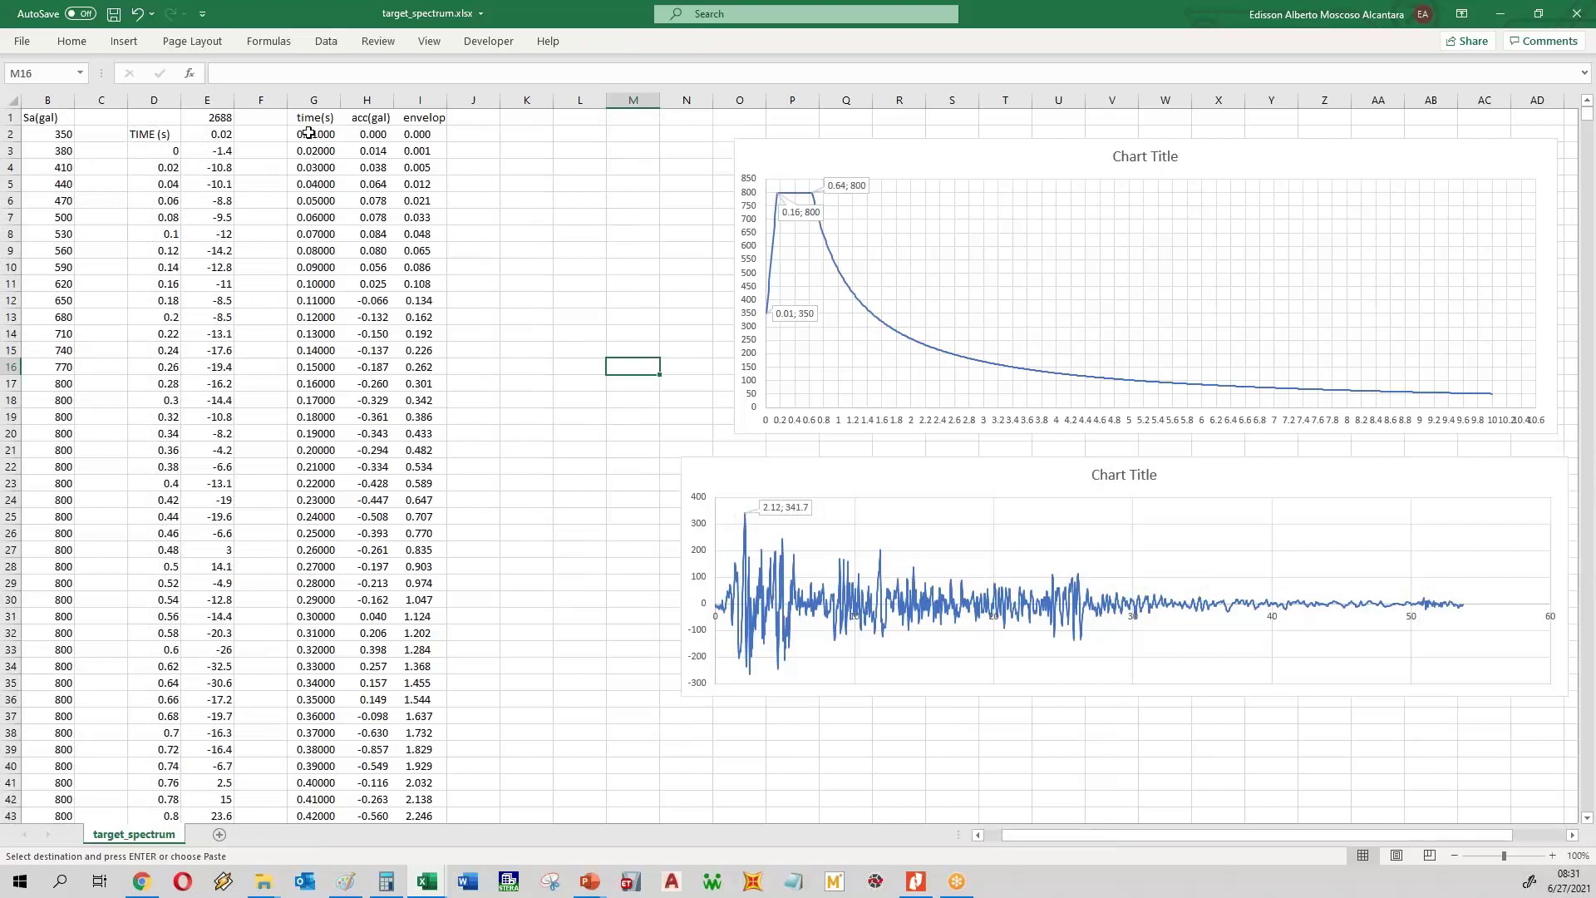
- Try to plot the pasted rows of columns G and H as a scatter chart, and delete that chart
drag(315, 135, 365, 133)
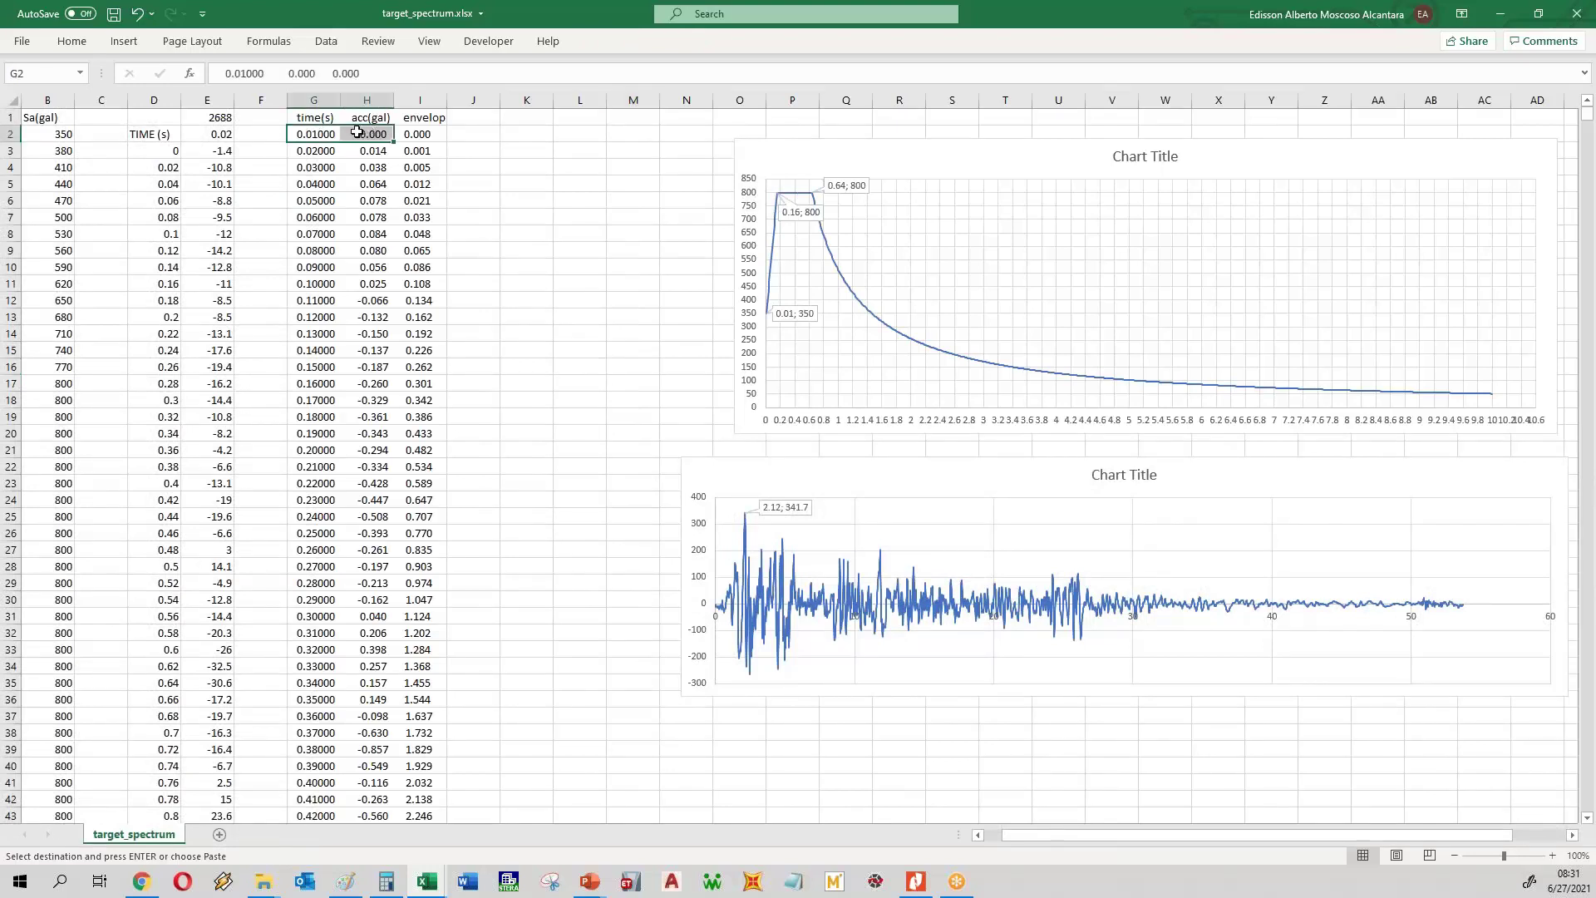
key(ctrl+shift+Down)
click(124, 42)
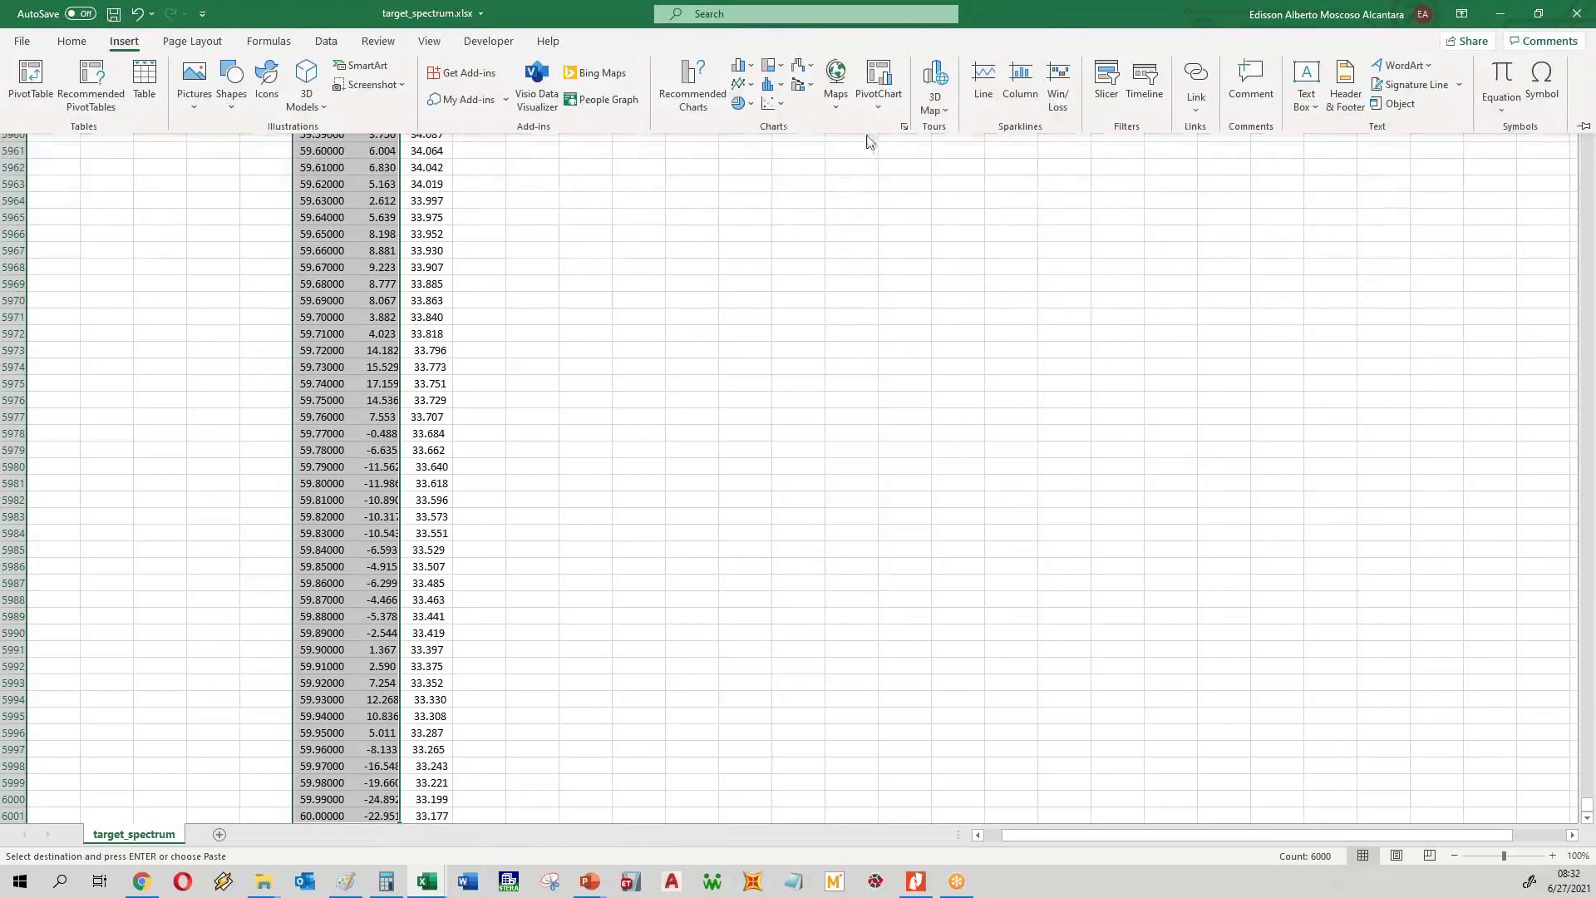
click(776, 105)
click(823, 206)
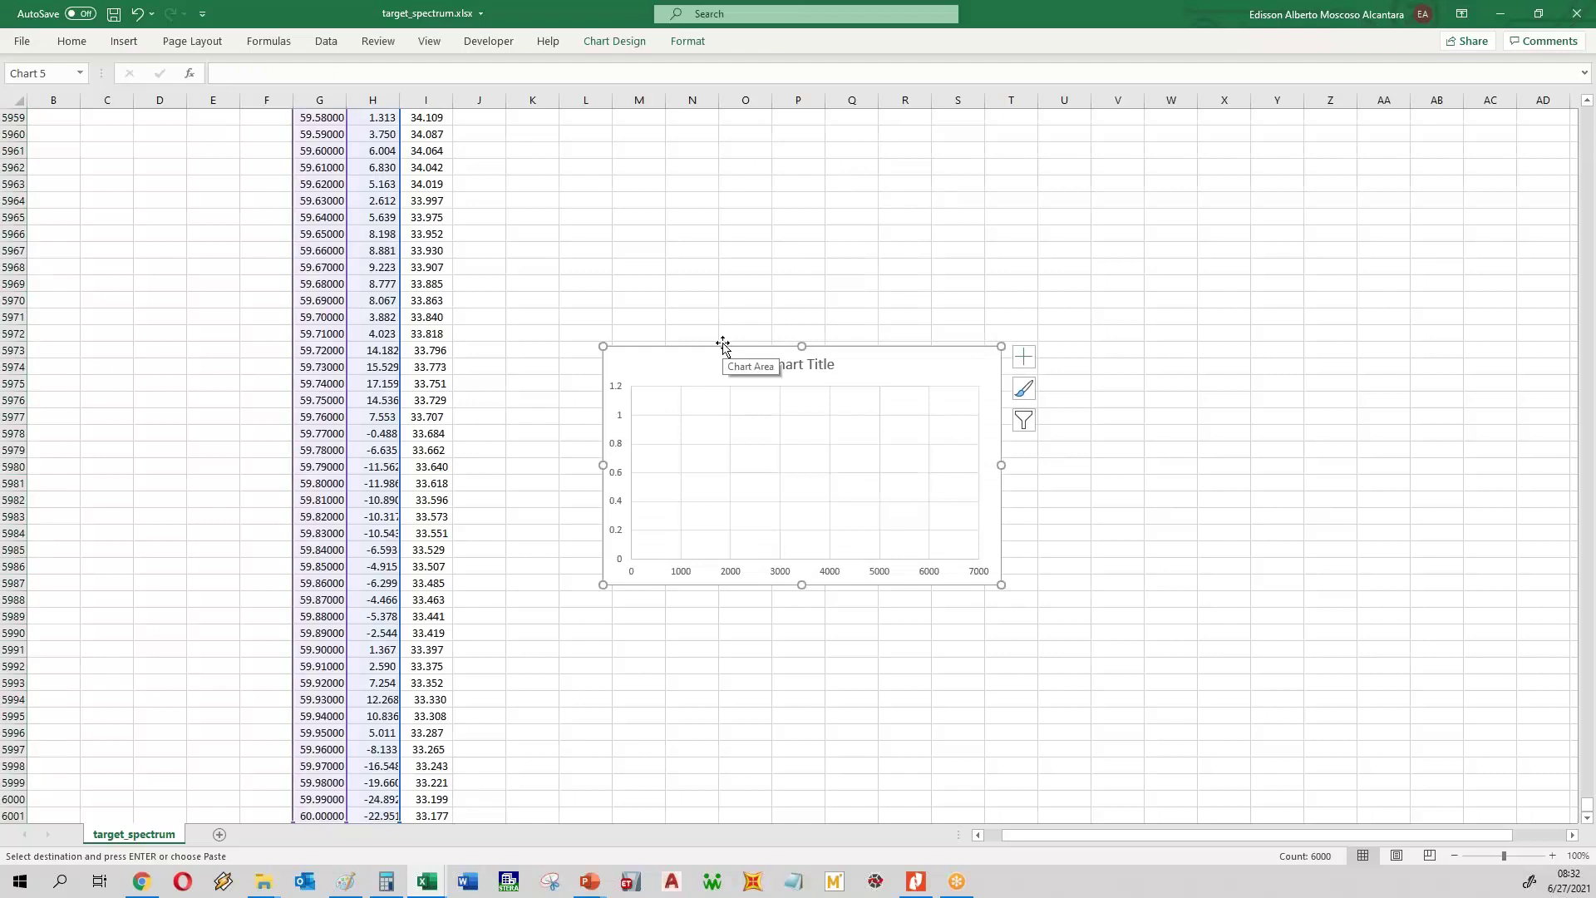
click(851, 258)
click(384, 318)
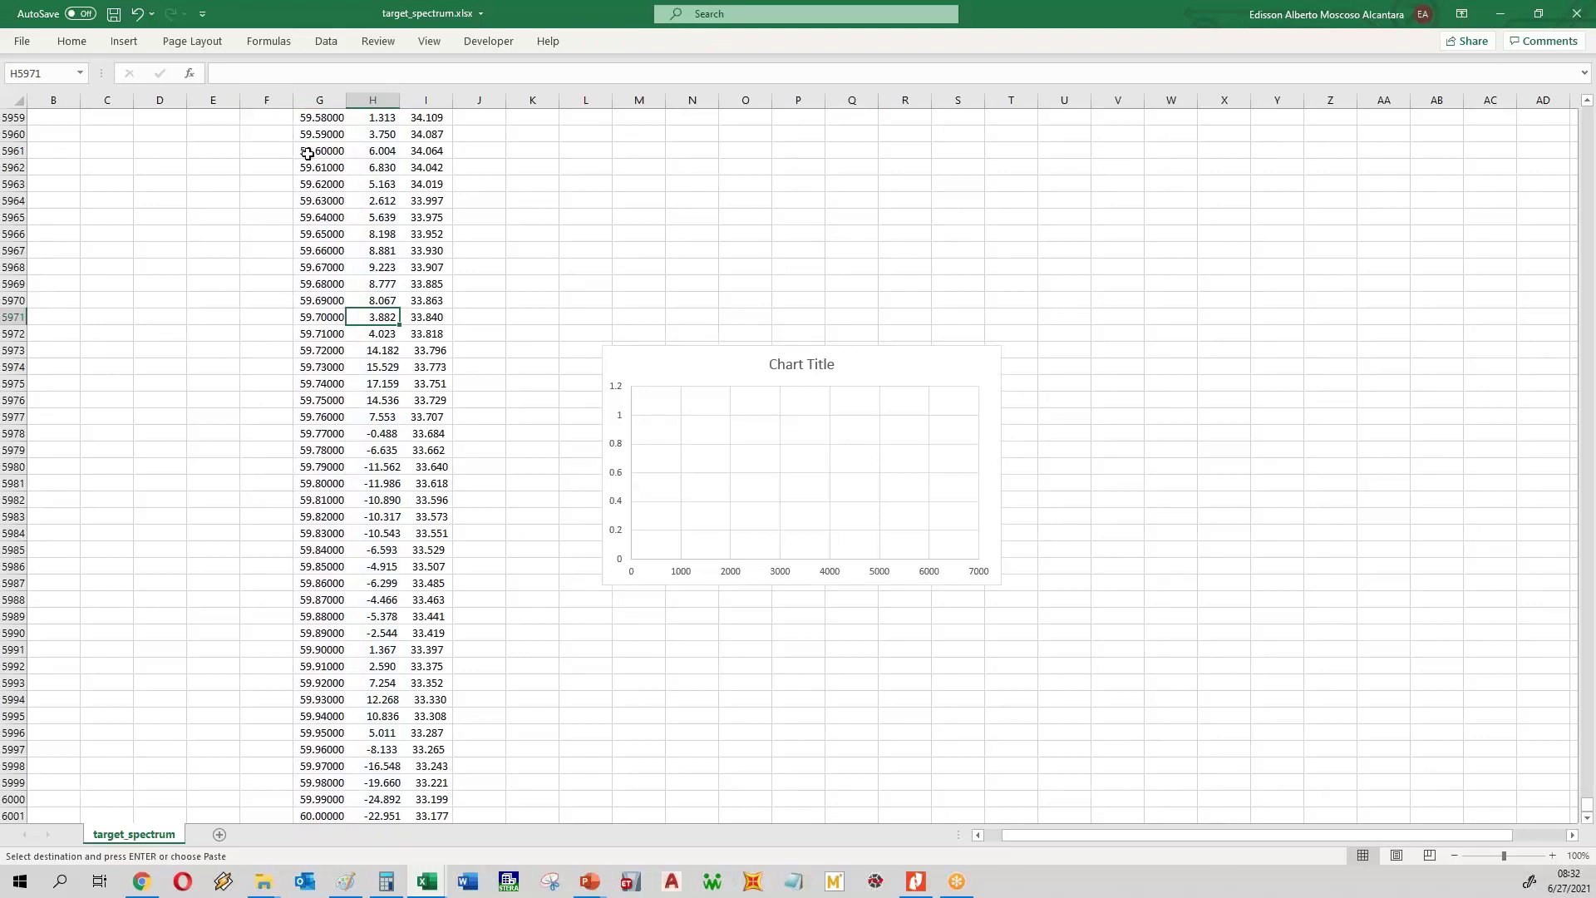
click(310, 153)
click(681, 356)
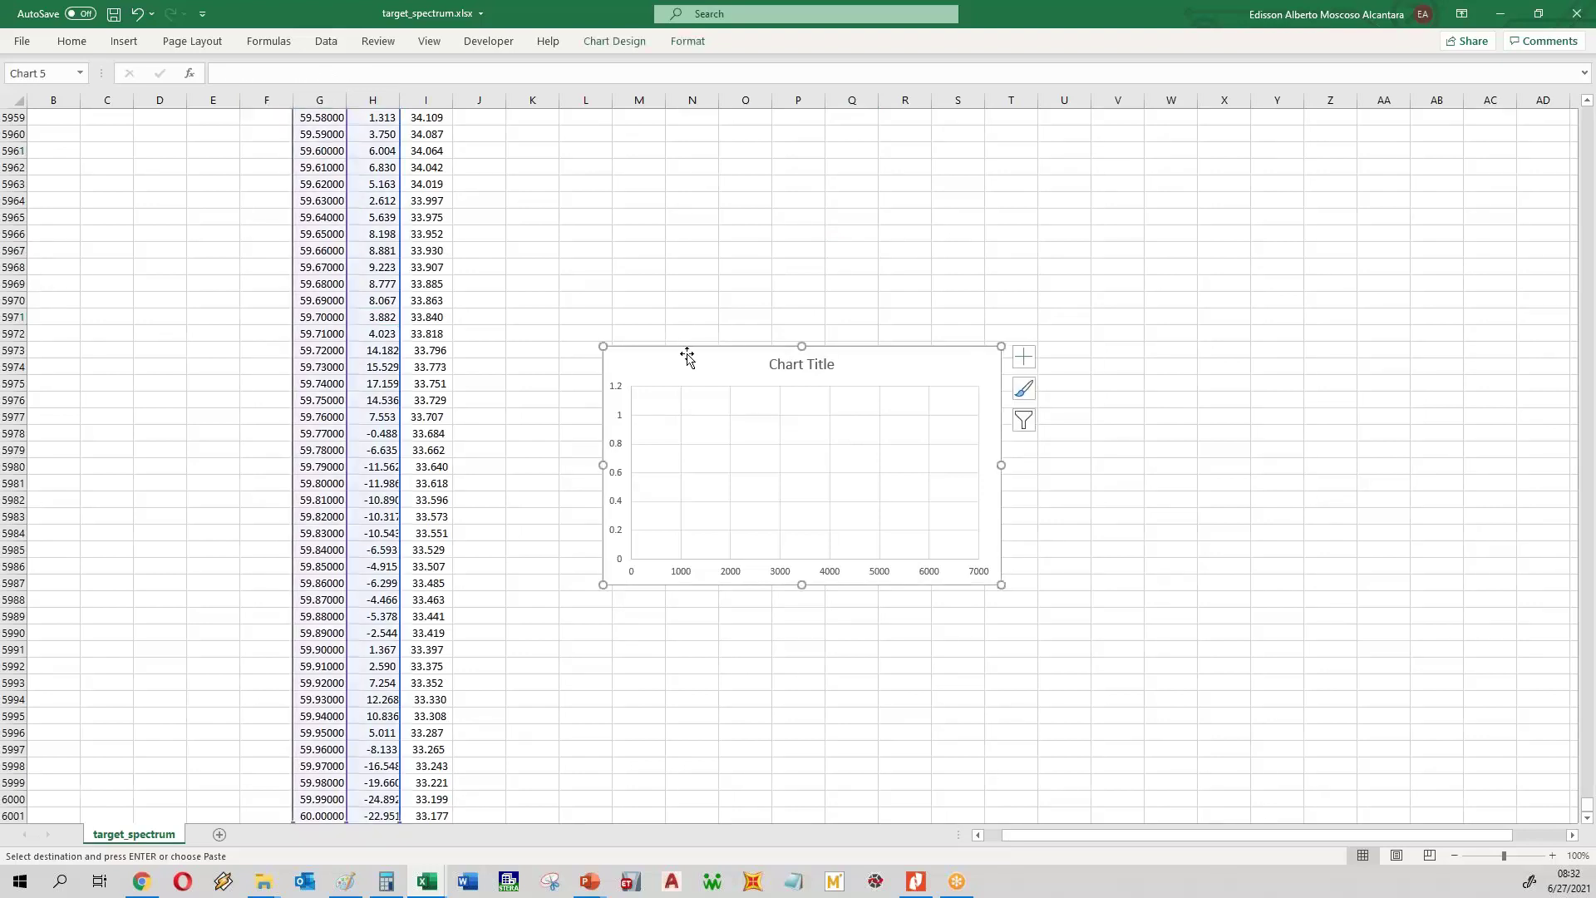
key(Delete)
- Split the pasted text in column G into separate time, acceleration and envelope columns with Text to Columns using Fixed width
middle_click(432, 350)
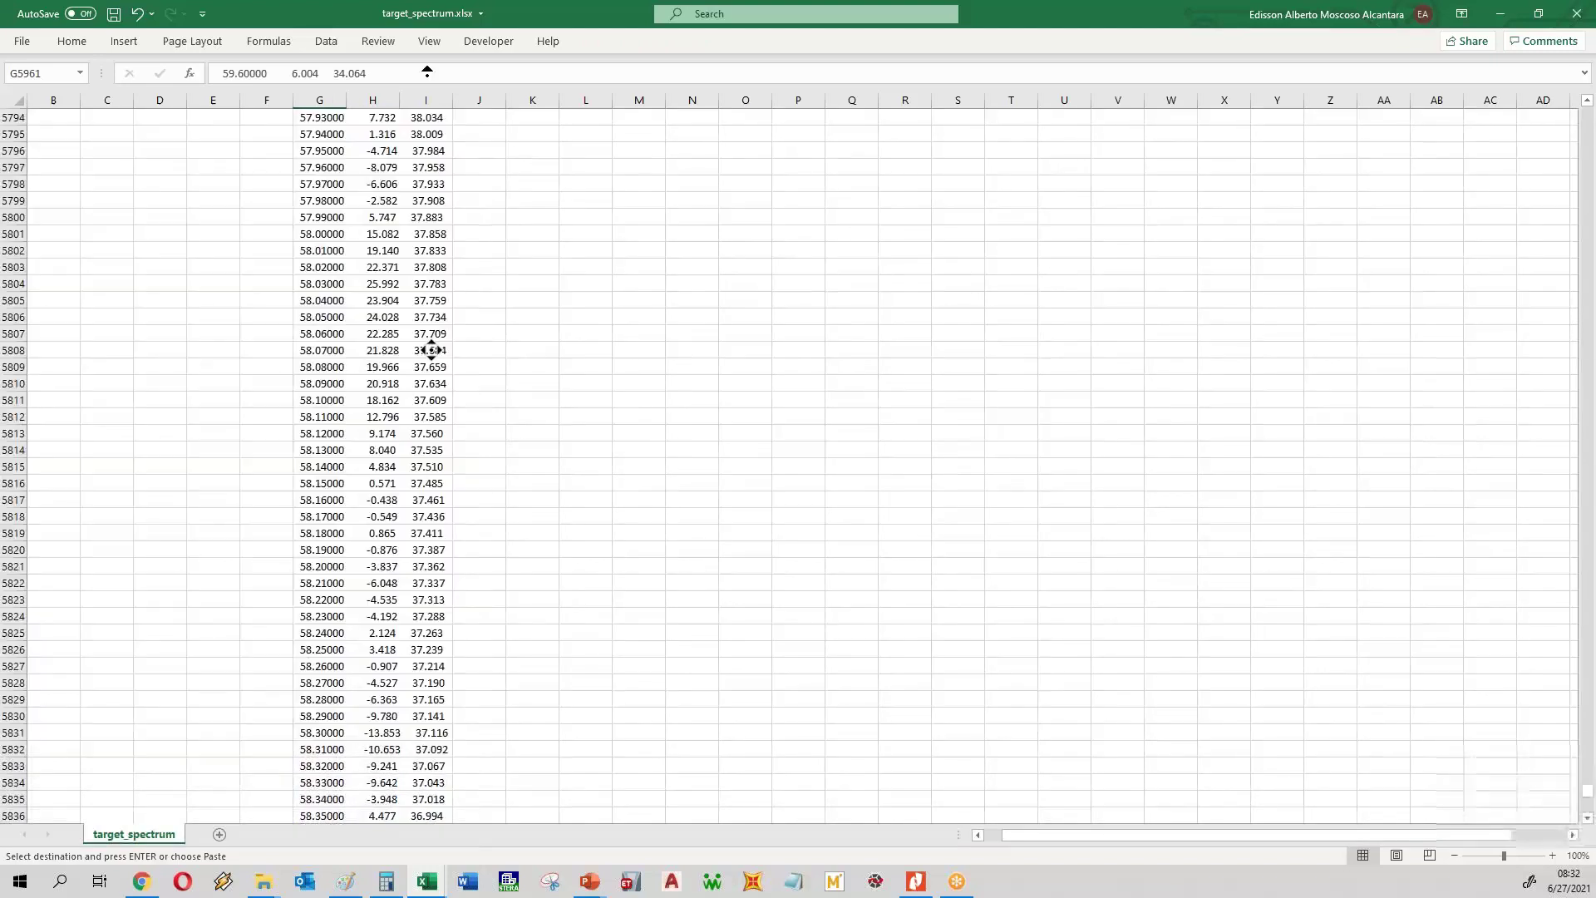
click(483, 283)
key(ctrl+Home)
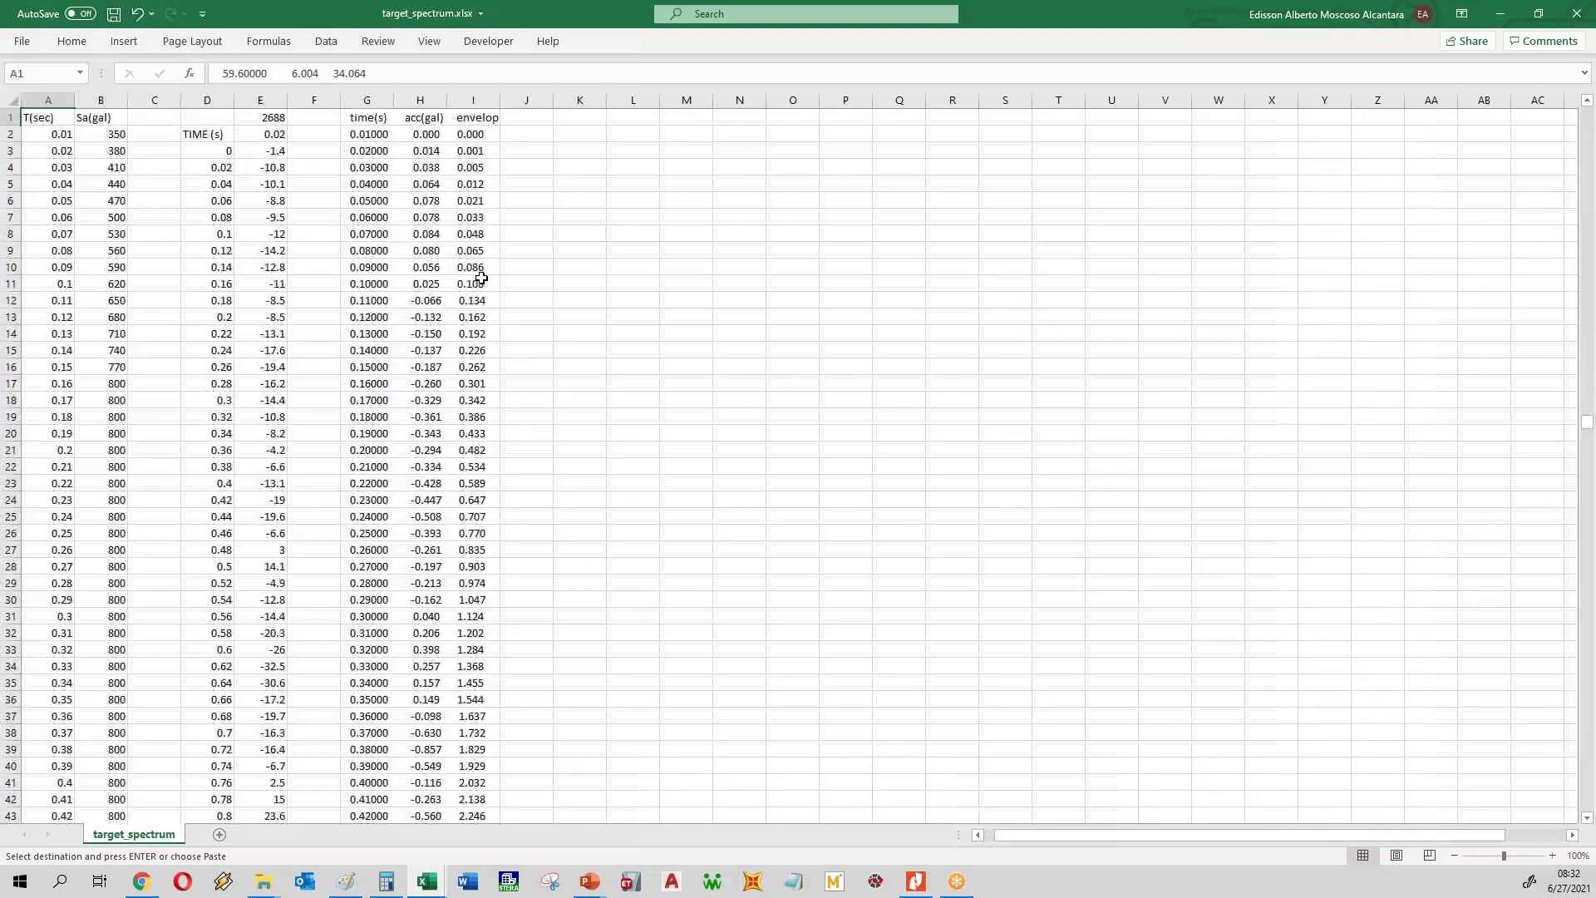
click(368, 117)
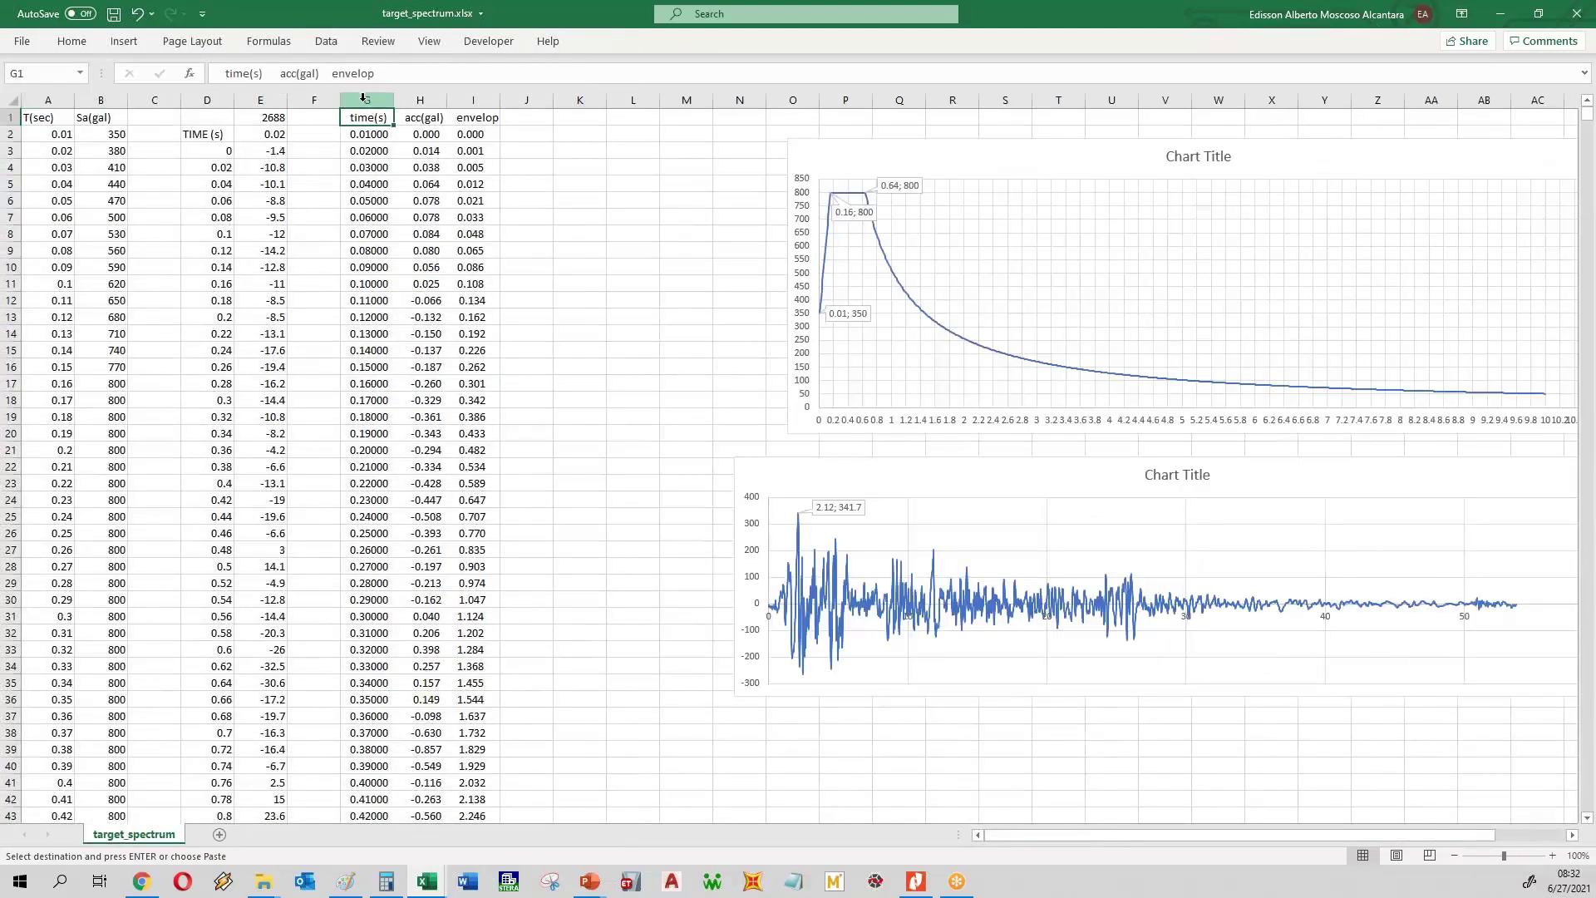
key(ctrl+shift+Down)
key(ctrl+shift+Right)
key(shift+Left)
key(shift+Left)
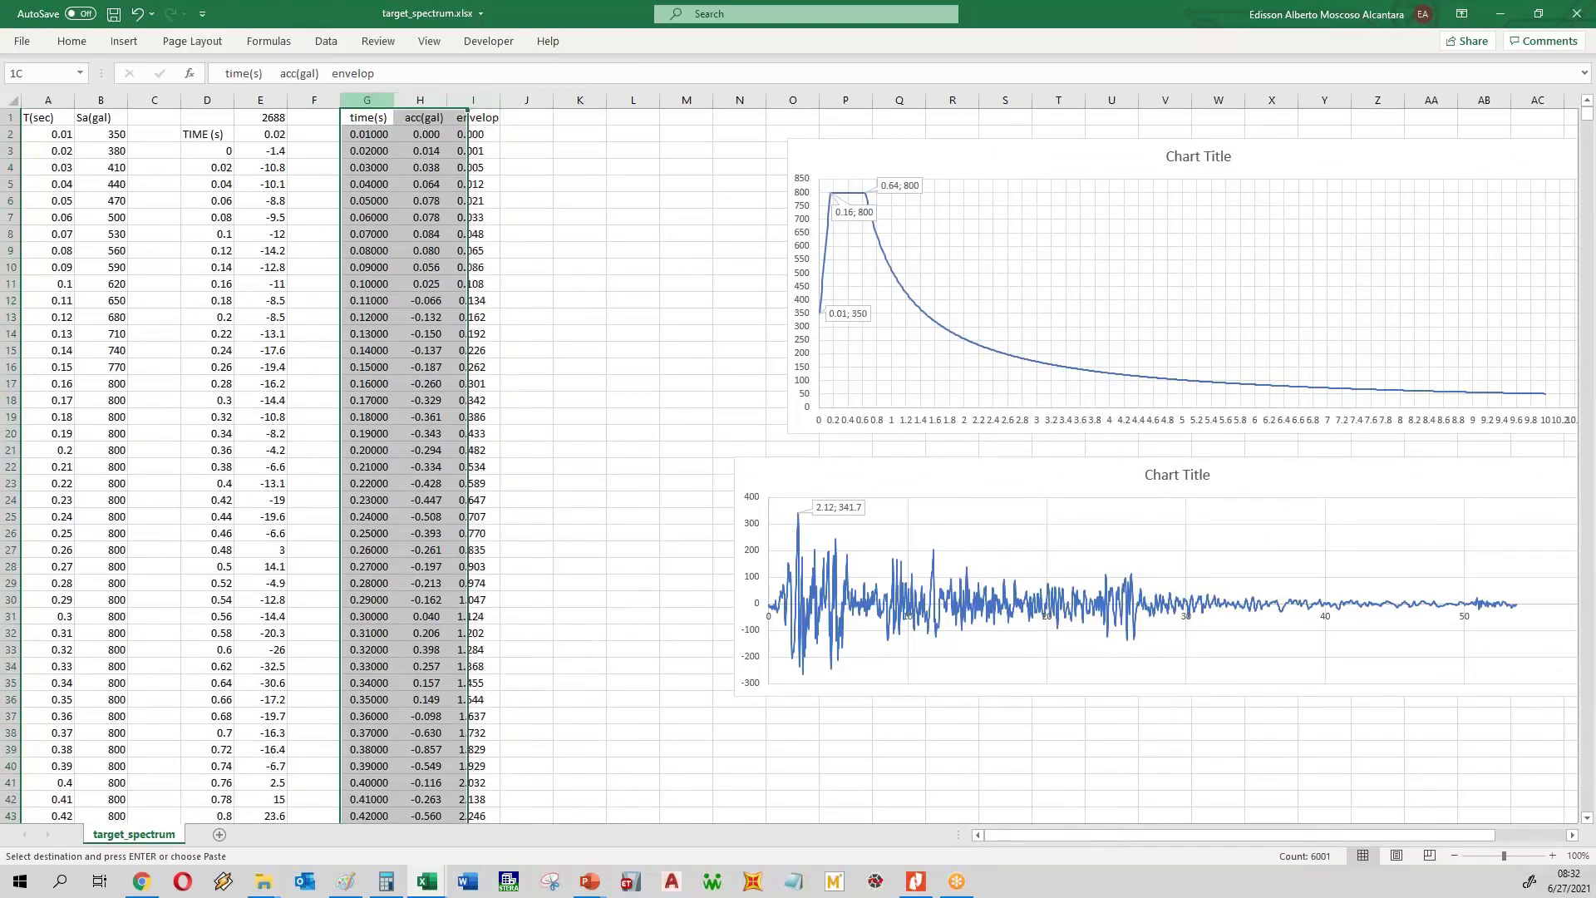
click(326, 40)
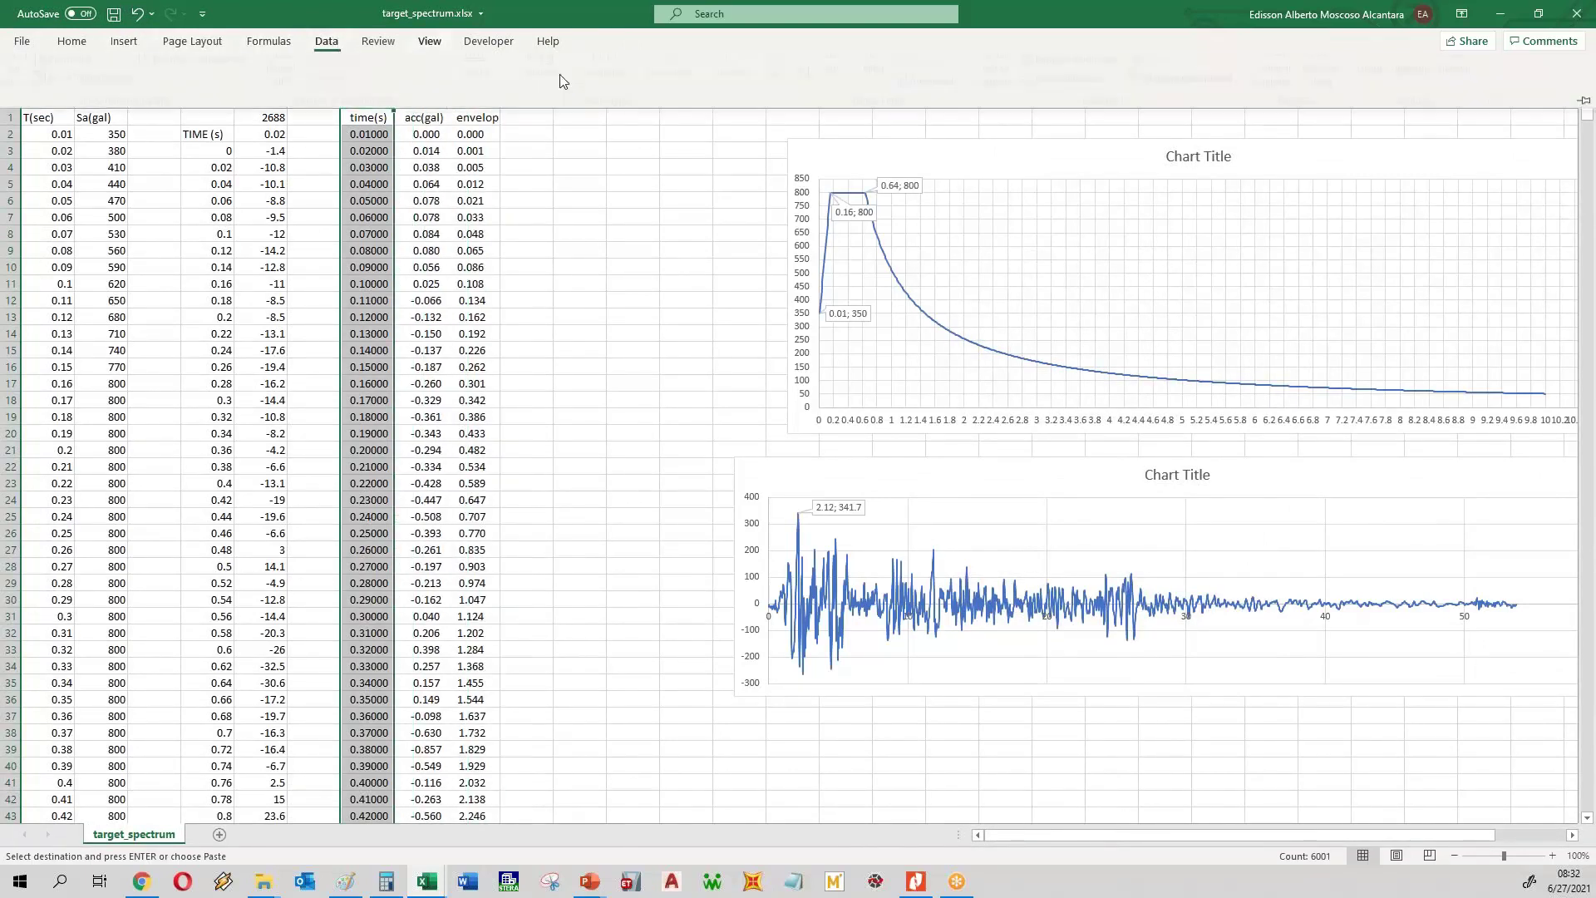
click(1021, 117)
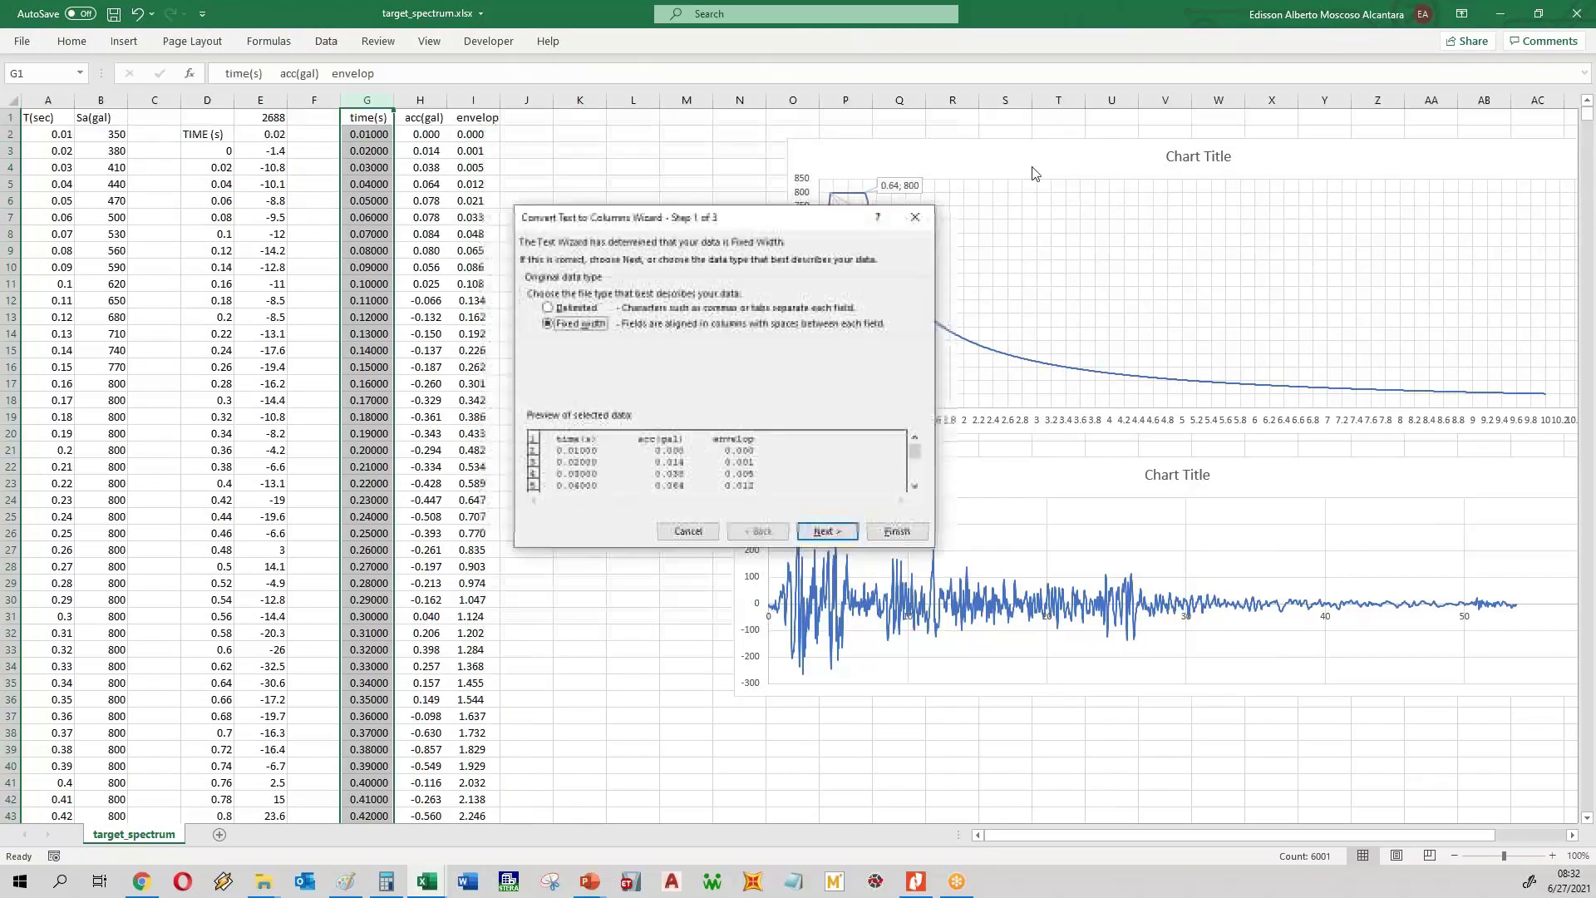
click(826, 531)
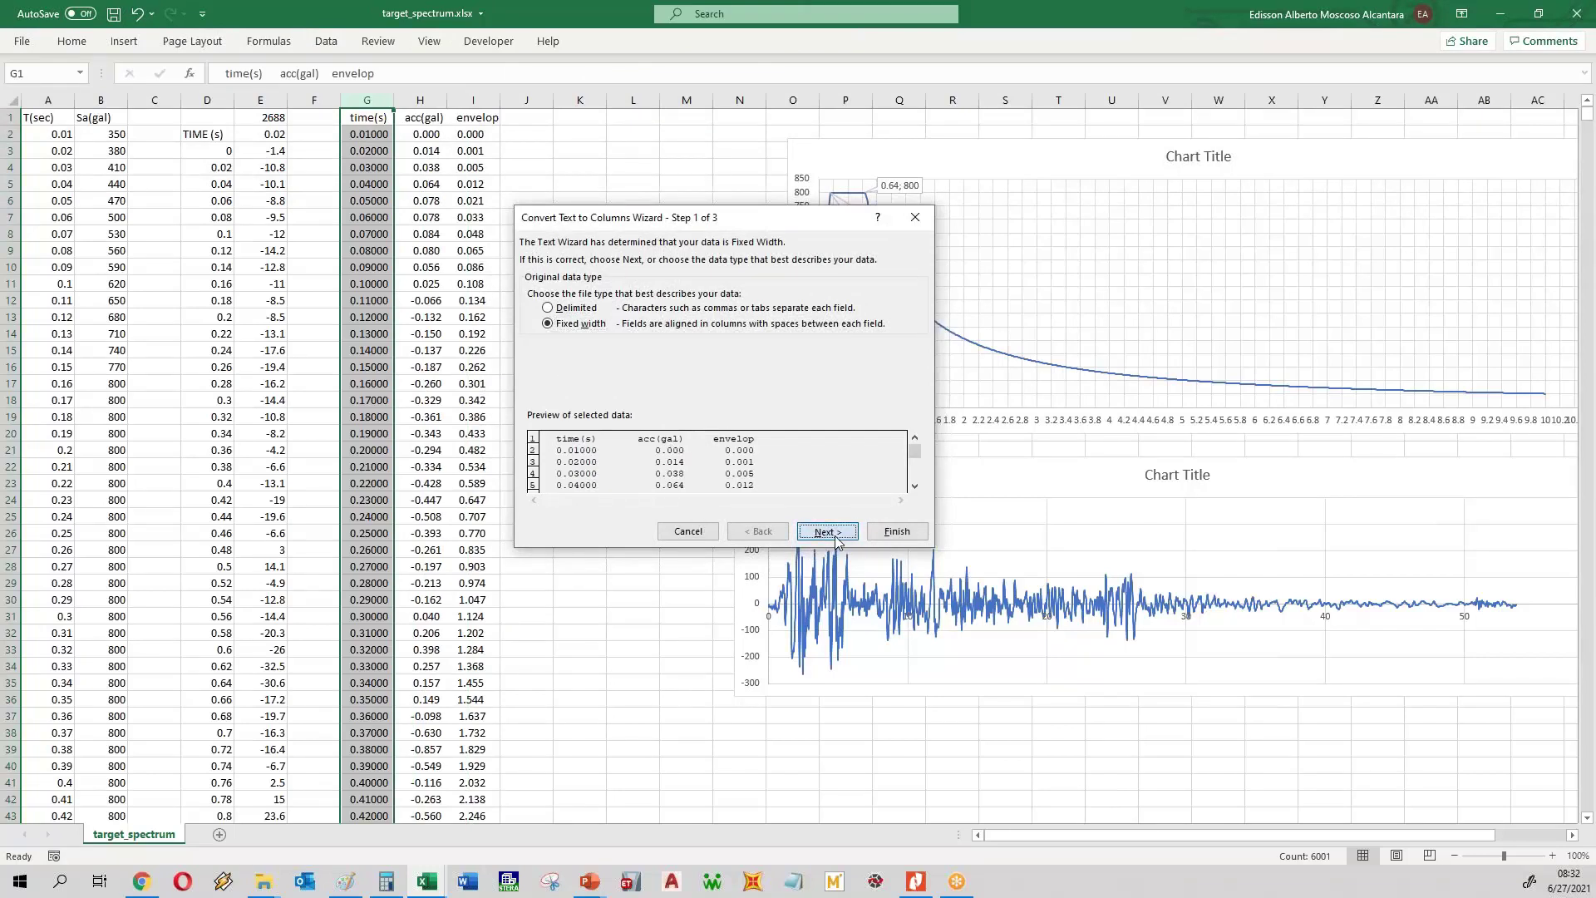
drag(914, 451, 914, 472)
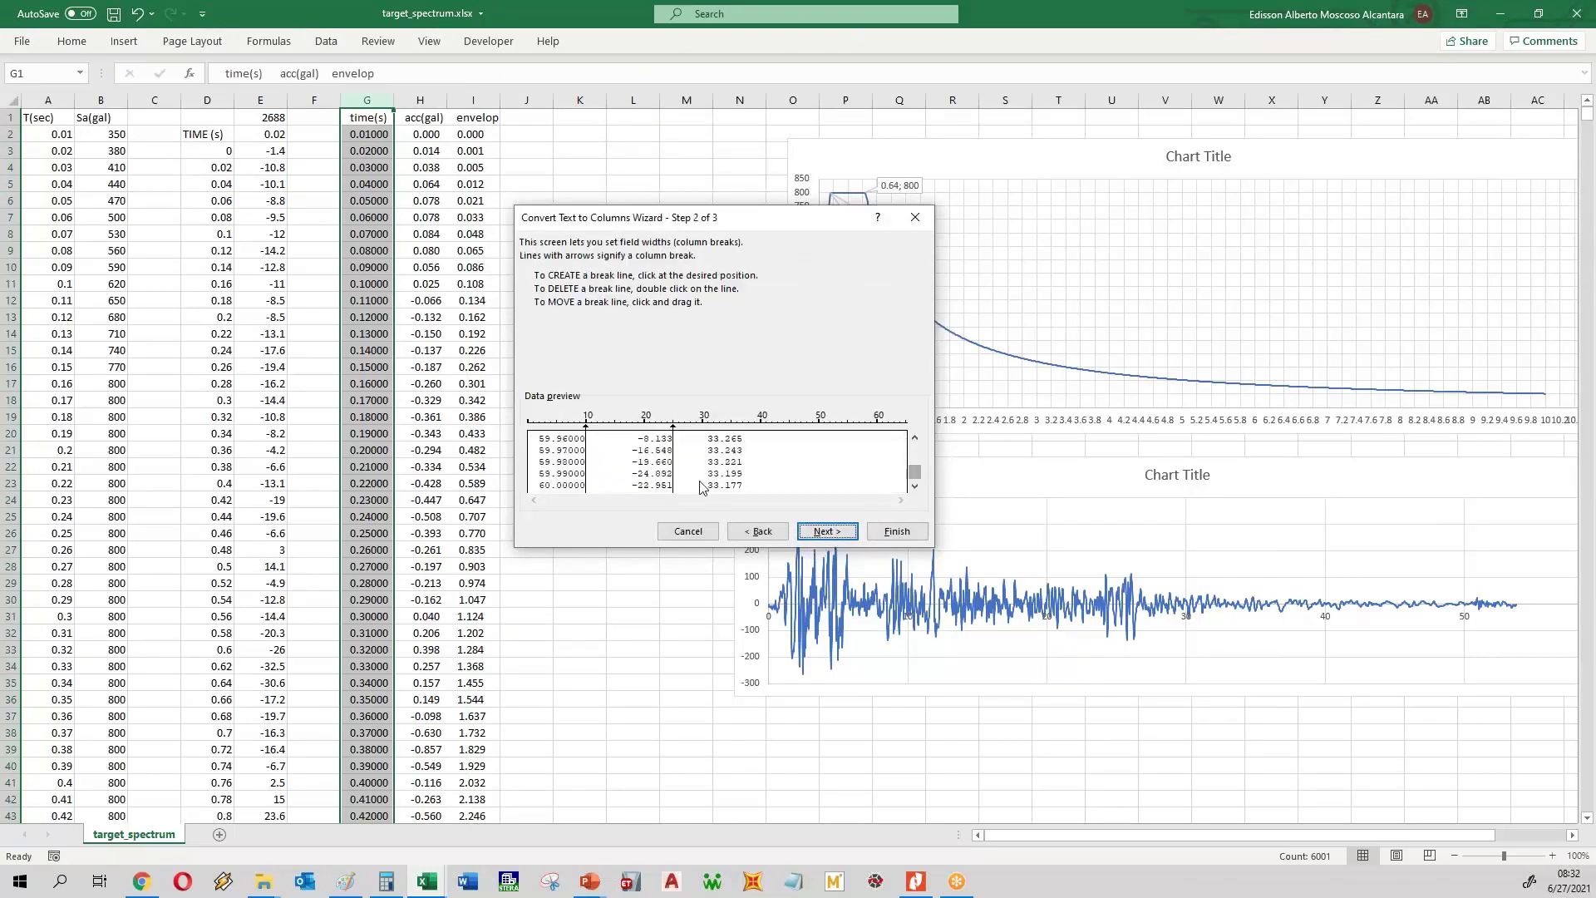
click(895, 531)
- Insert a scatter chart of acceleration against time from all data rows of columns G and H, starting at G2
drag(379, 136, 407, 136)
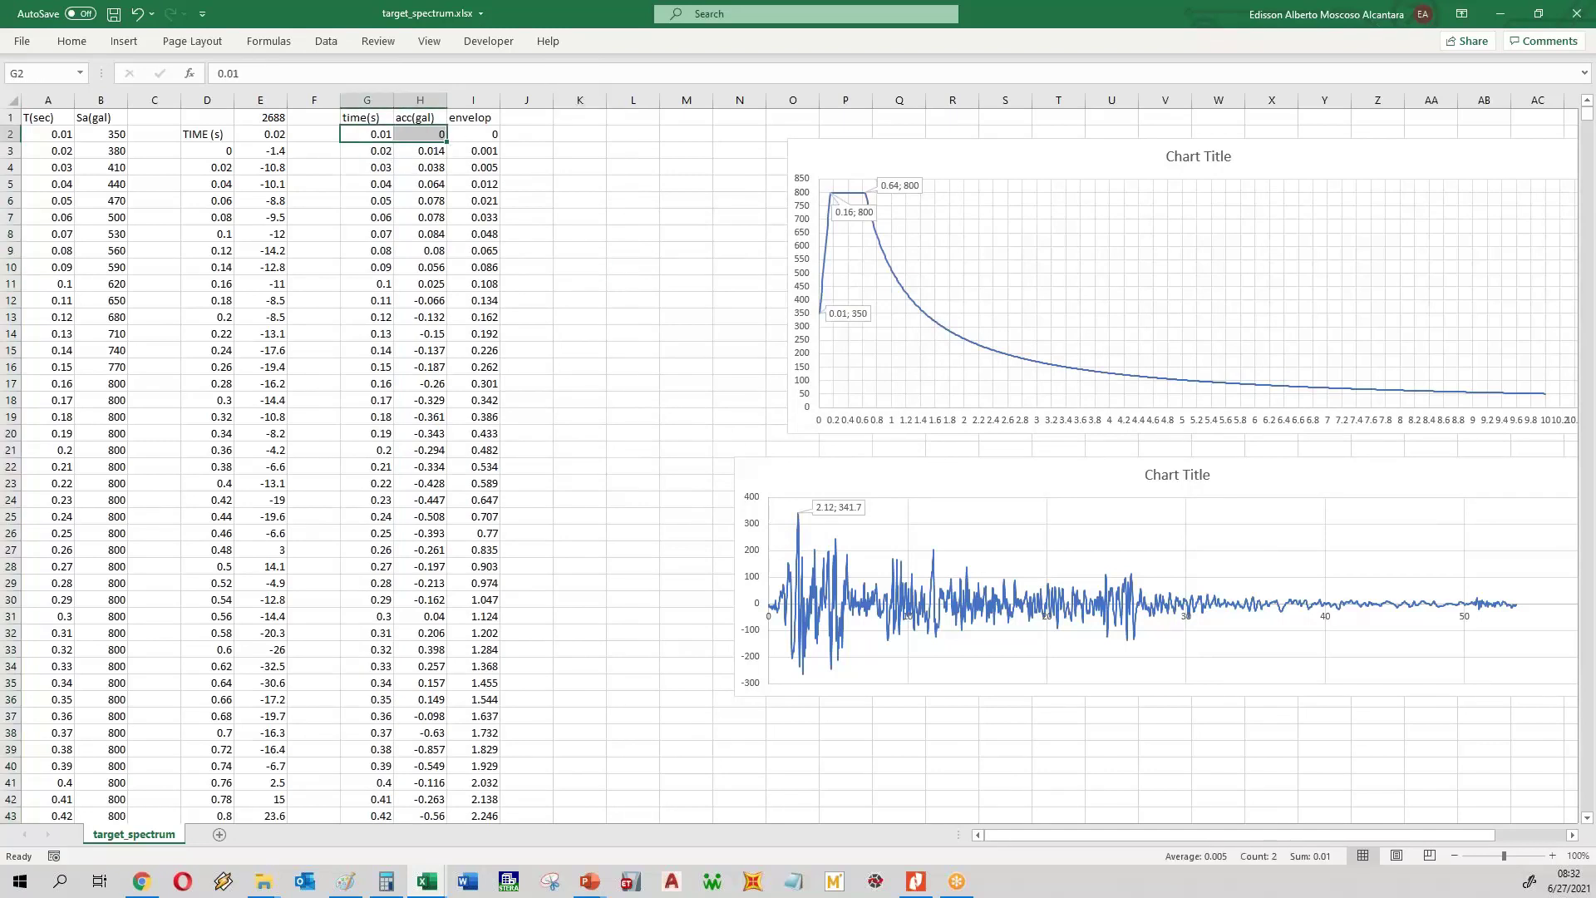
key(ctrl+shift+Down)
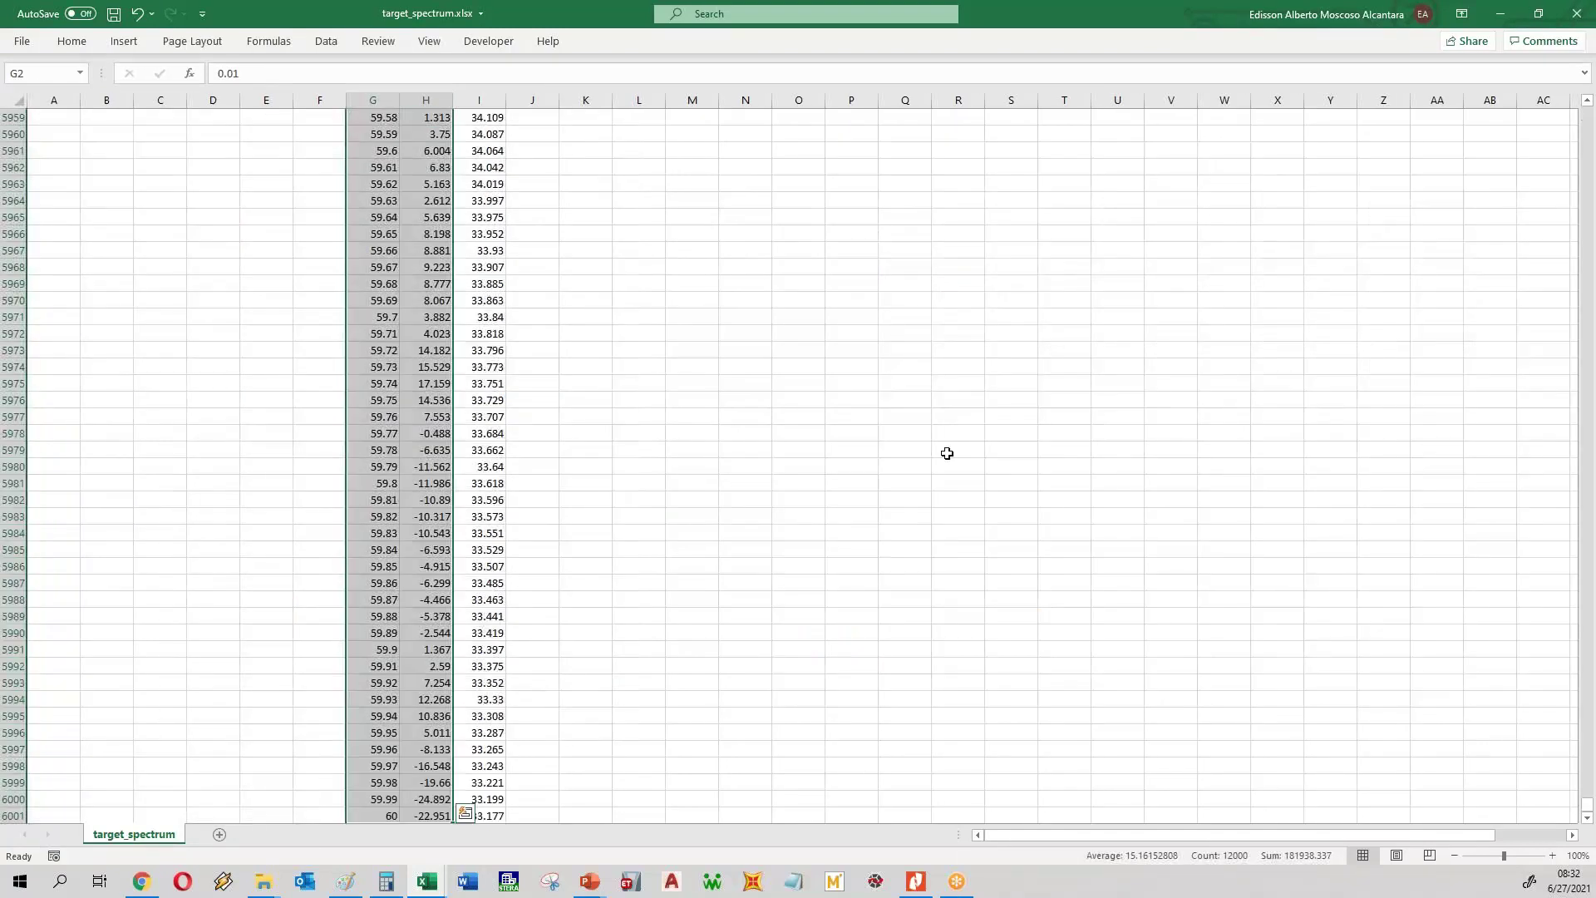
drag(1588, 812, 1587, 112)
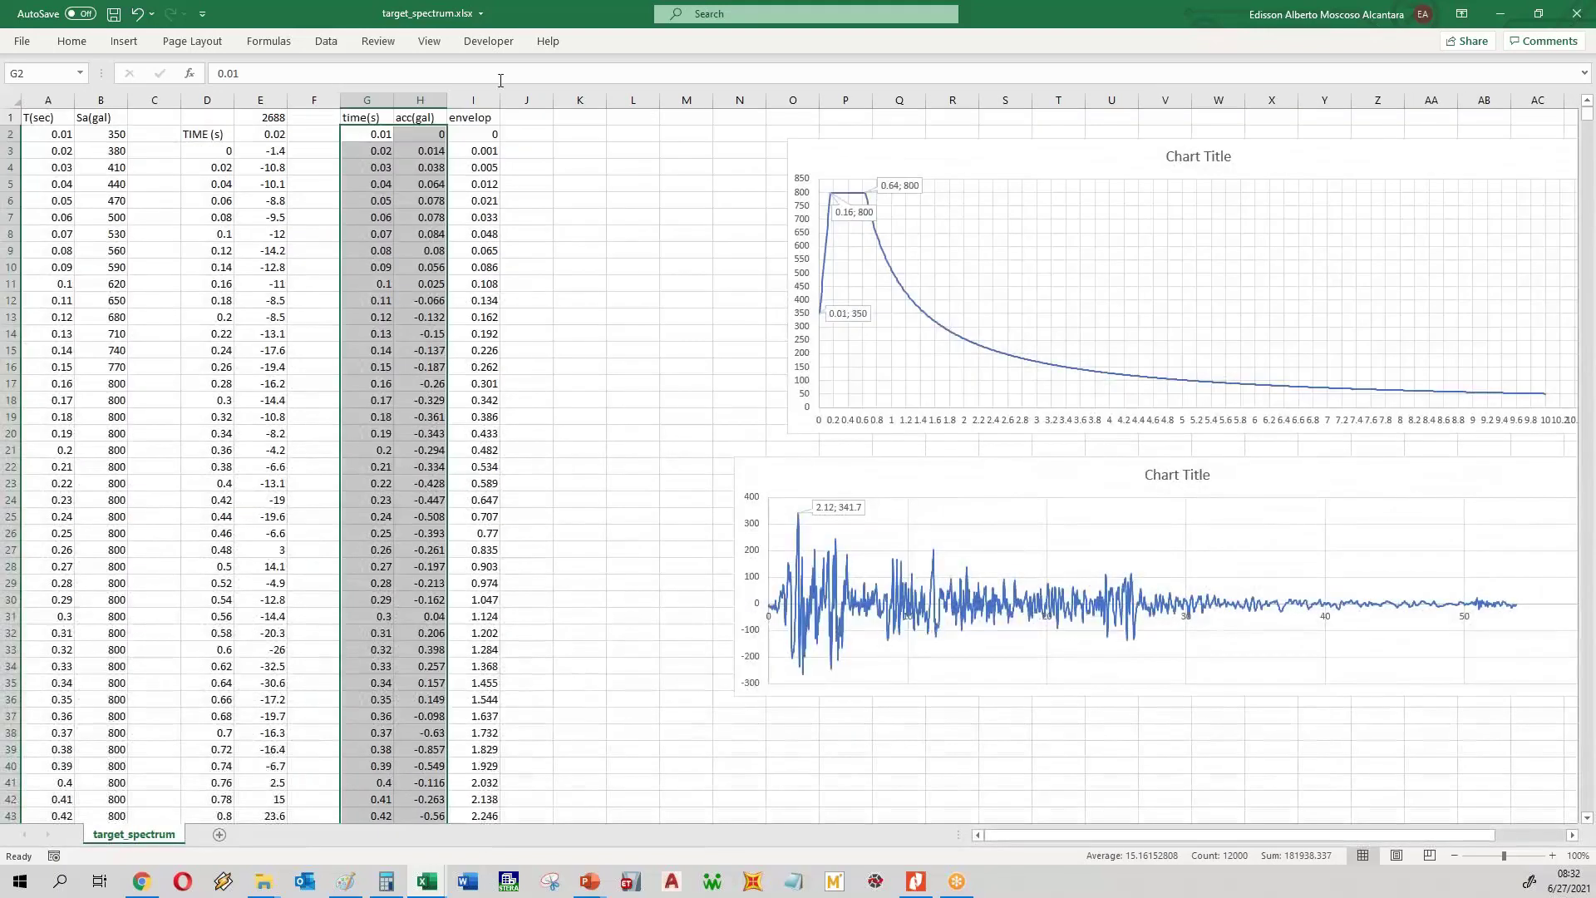
click(123, 43)
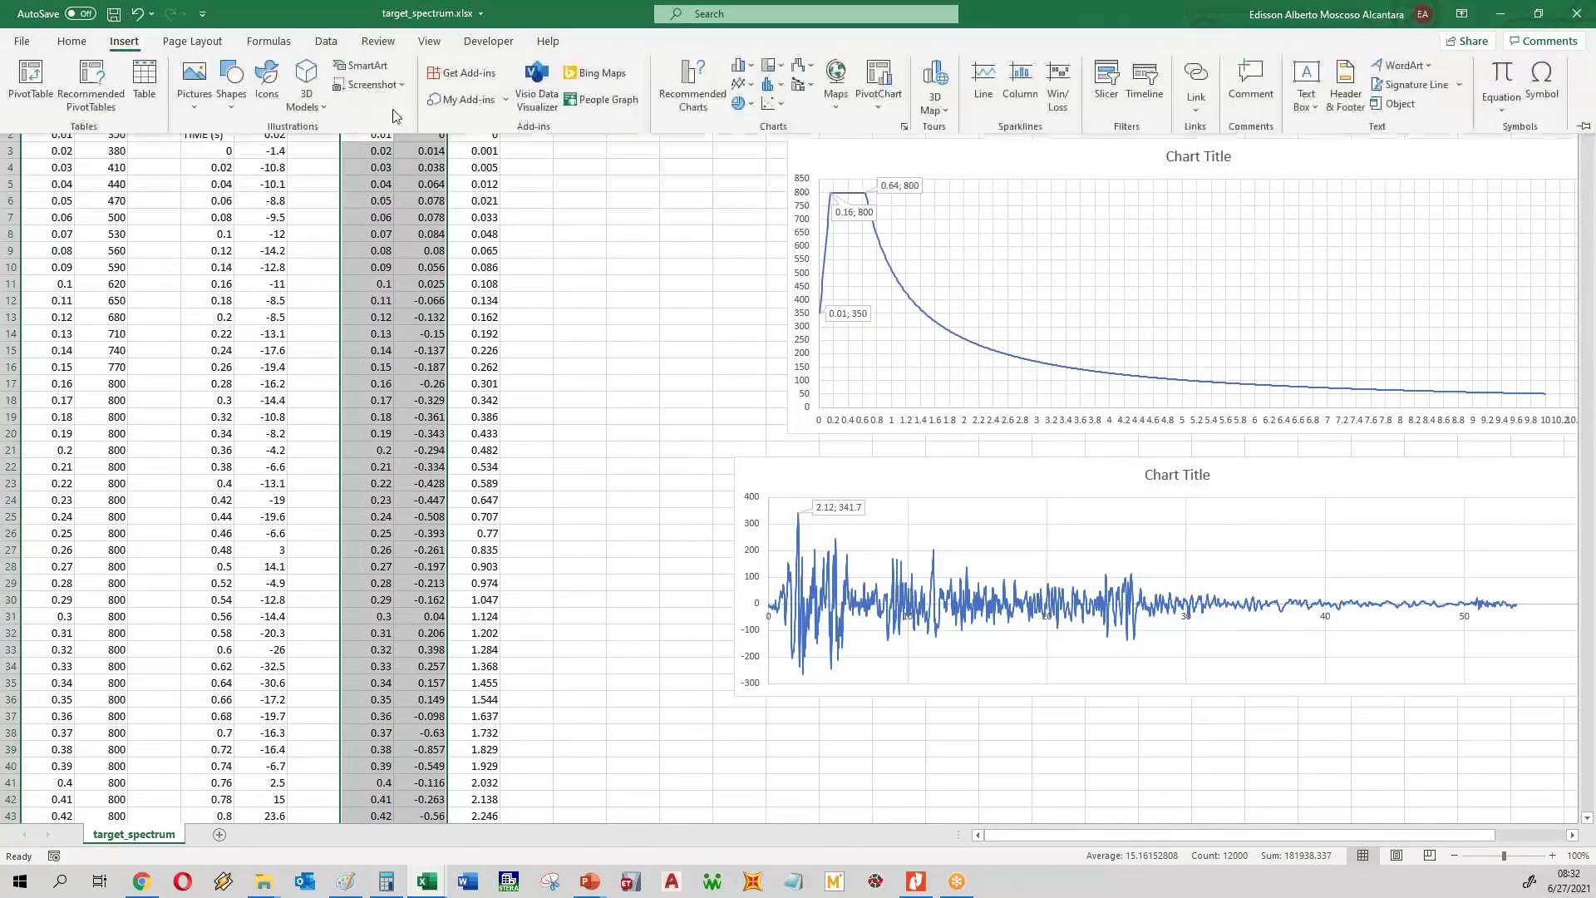
click(769, 104)
click(842, 220)
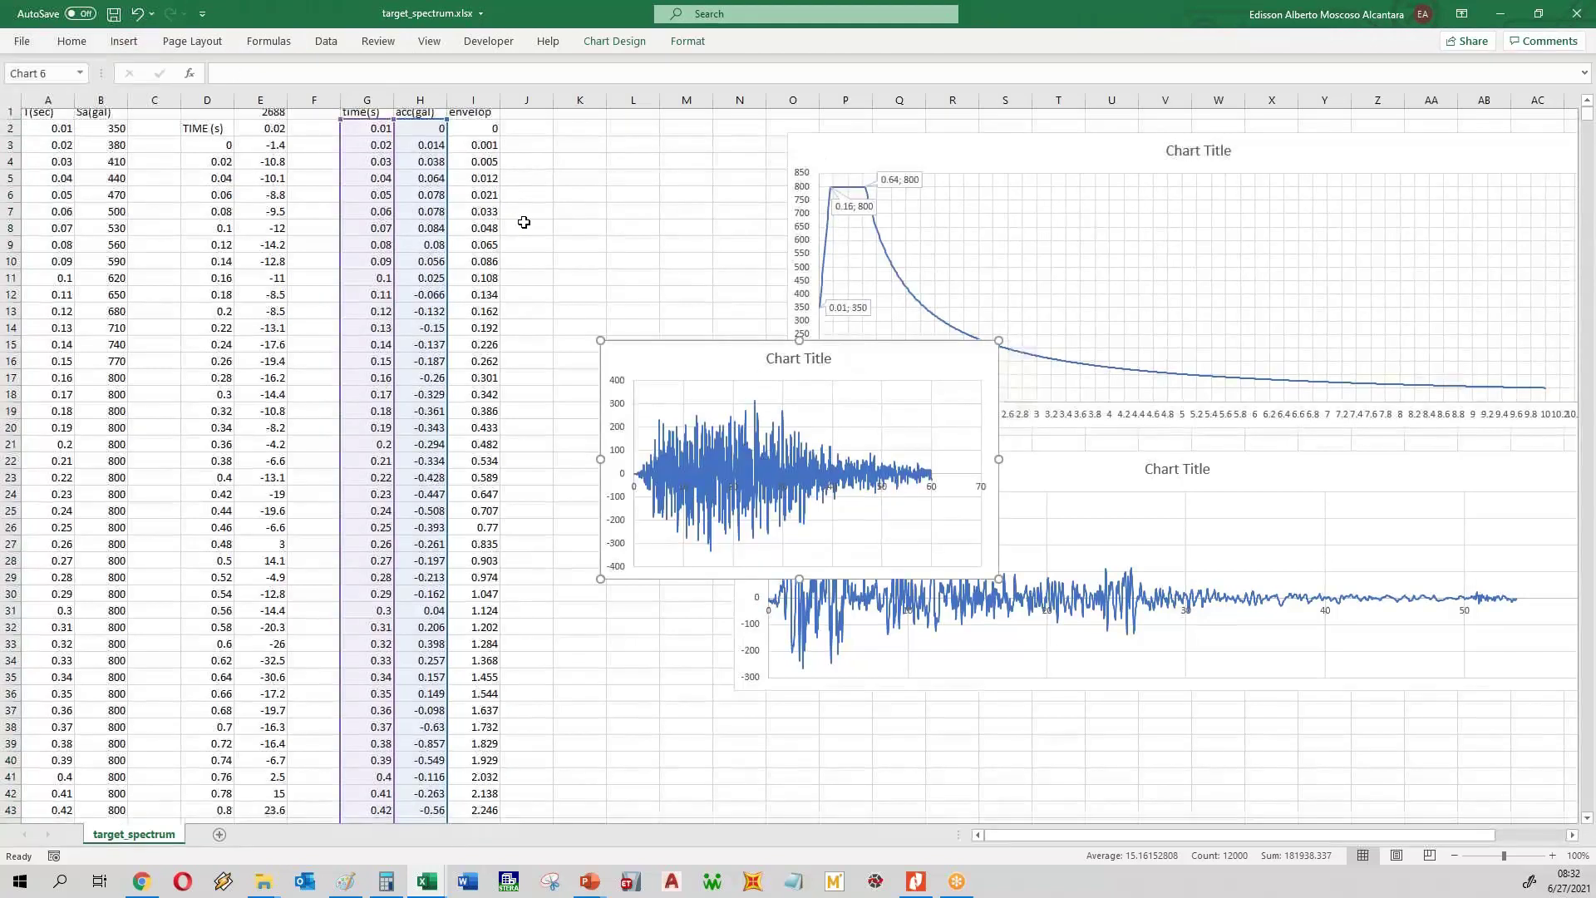
- Move the new acceleration scatter chart directly below the existing acceleration chart and widen it to about column AC
scroll(524, 221, down, 4)
drag(679, 160, 812, 535)
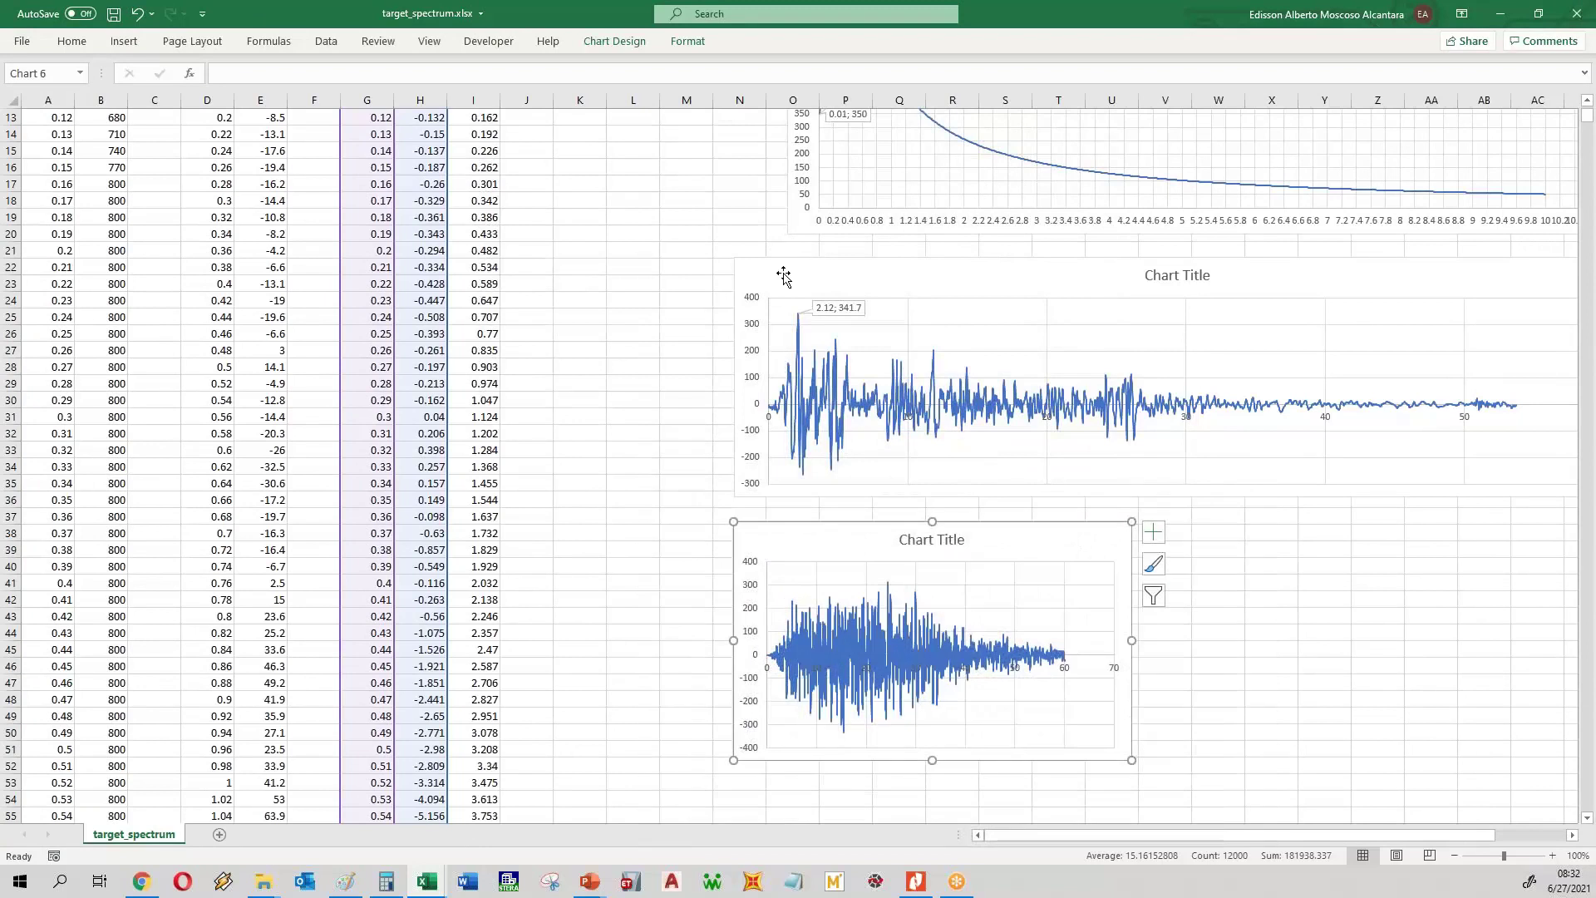
drag(1138, 639, 1551, 639)
click(686, 416)
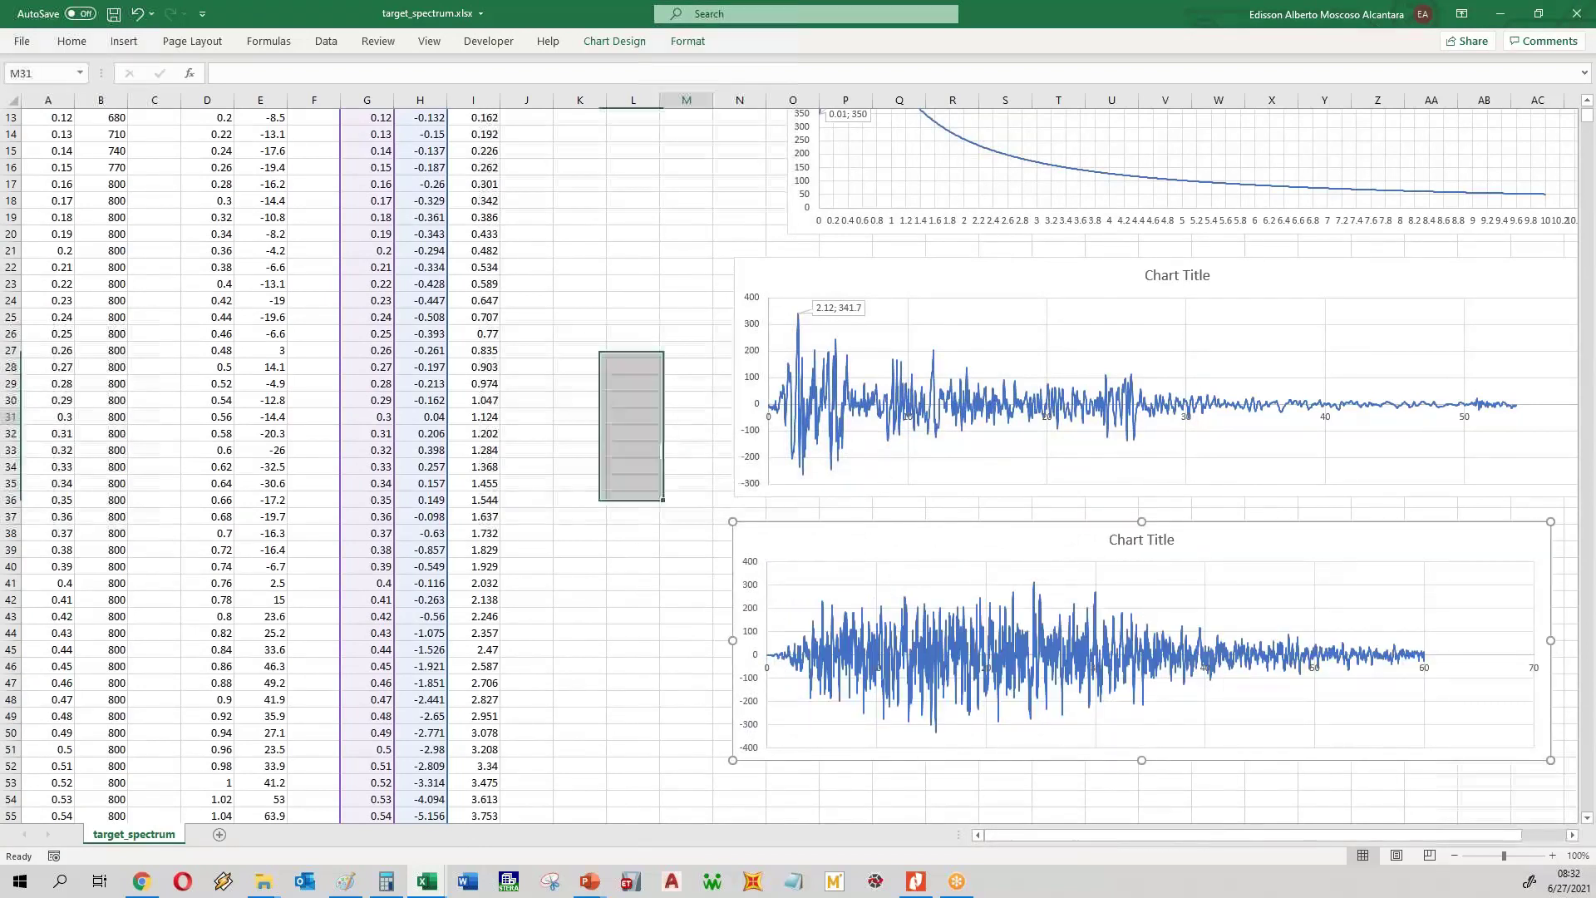
scroll(449, 369, up, 4)
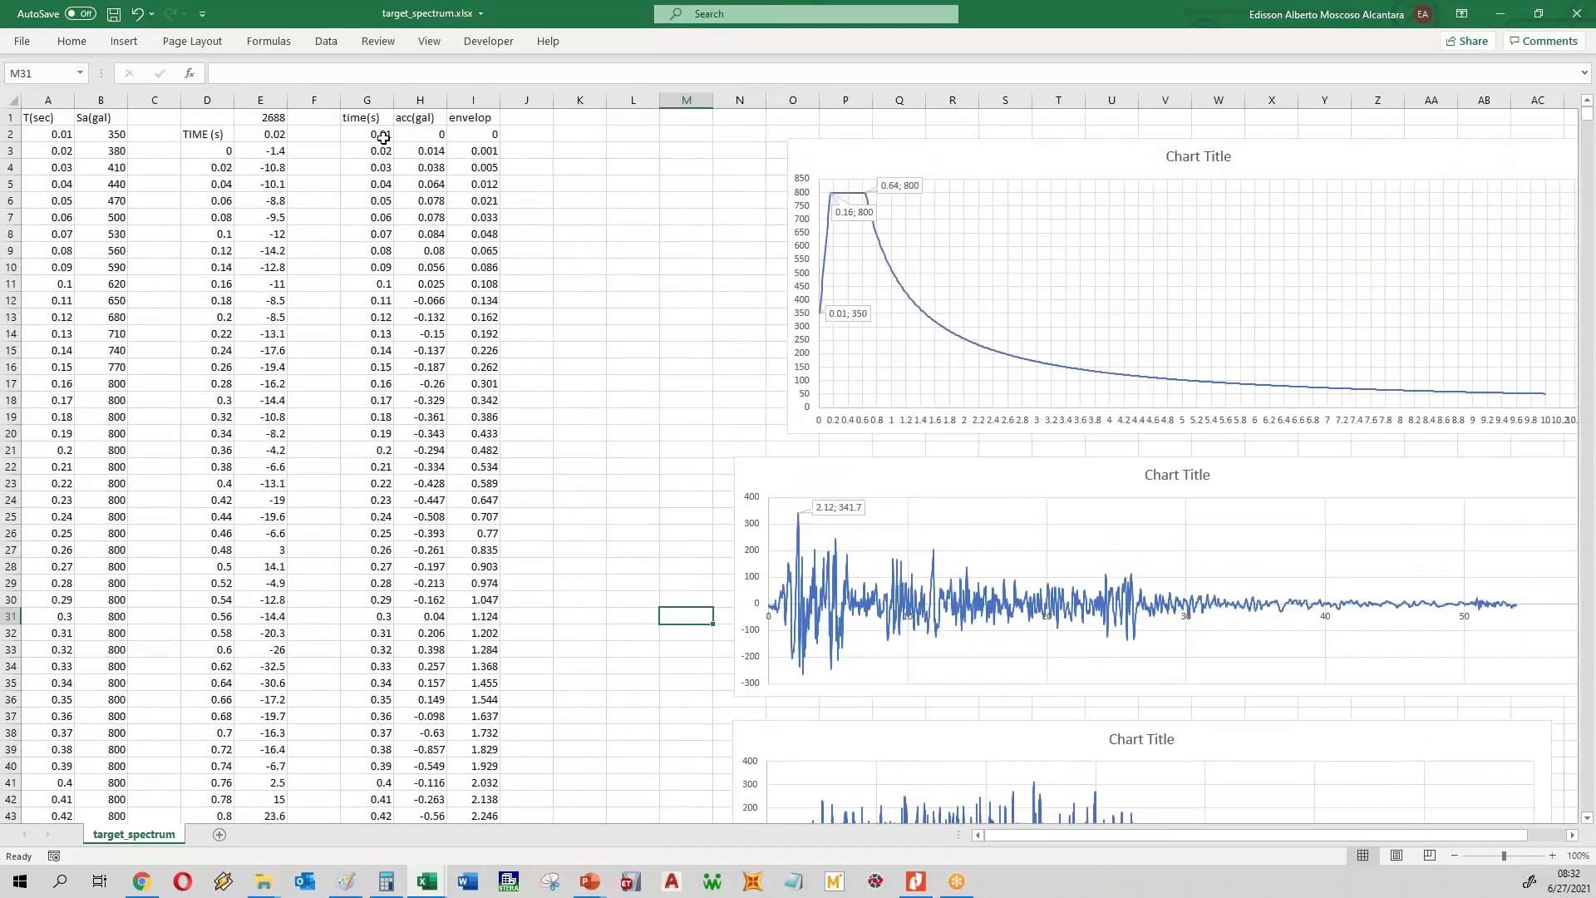
click(383, 137)
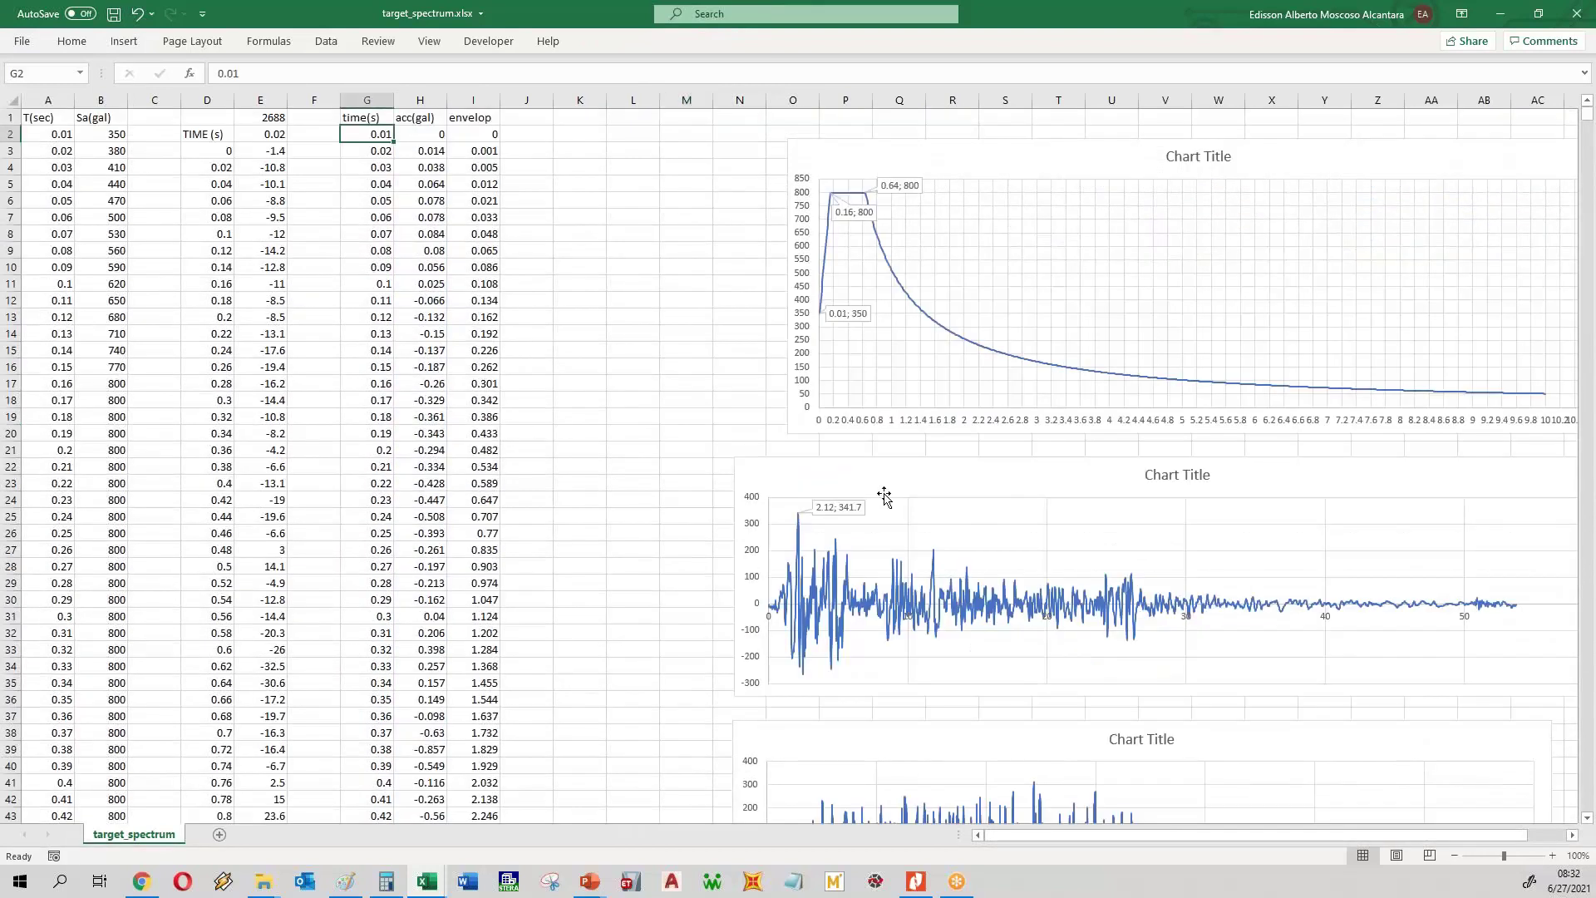
- Add a series named Envelope to the new scatter chart, with the times in G2:G6001 as its X values
scroll(774, 639, down, 4)
click(775, 638)
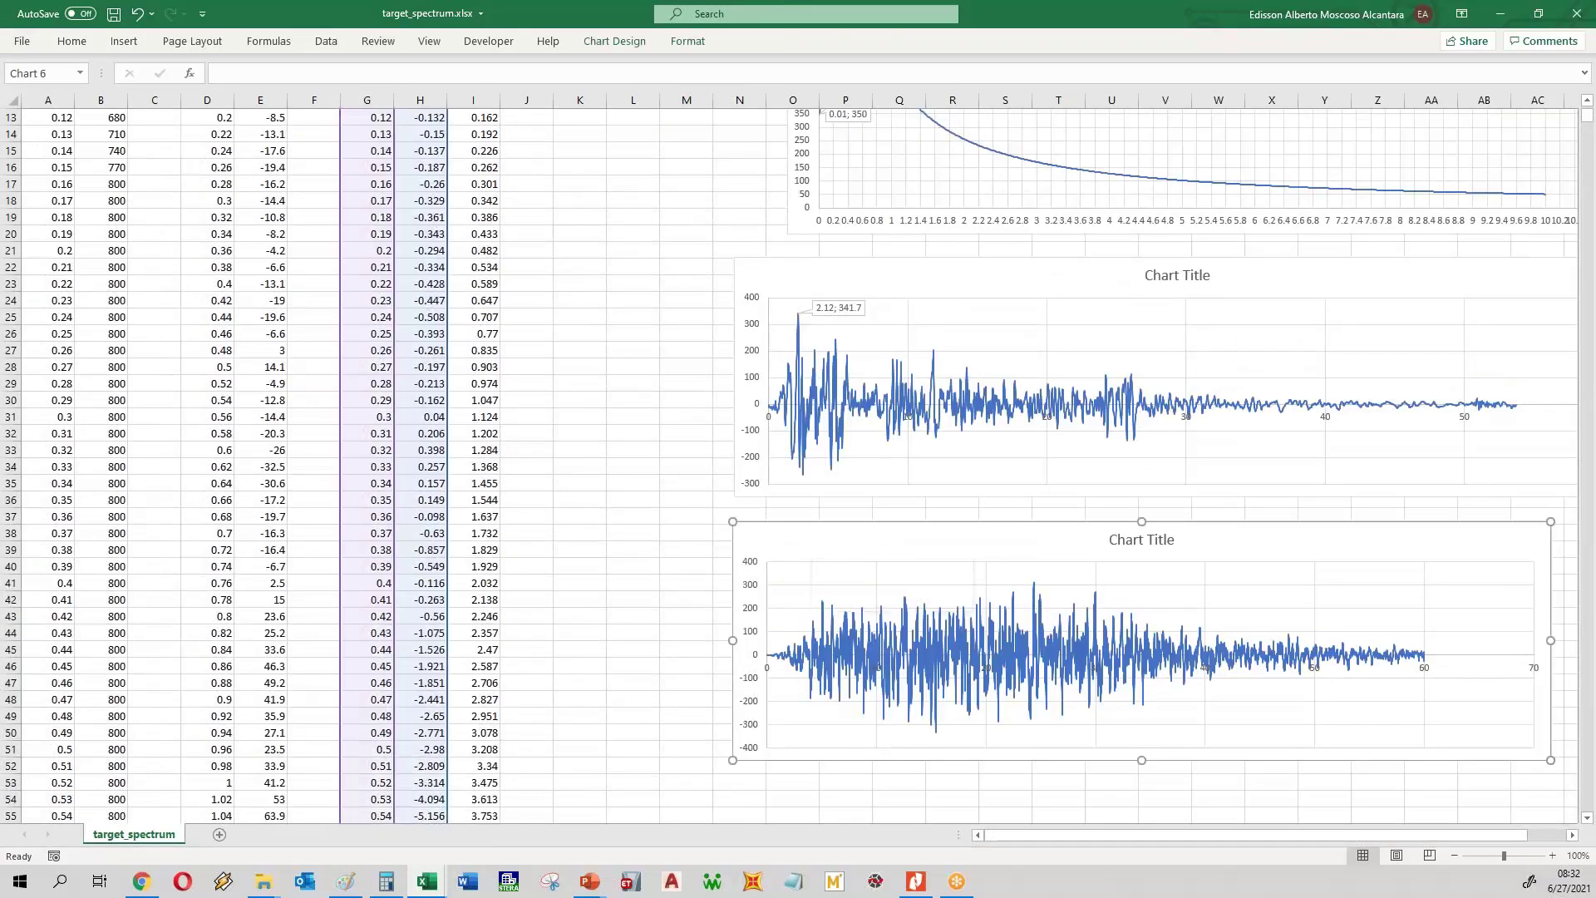
right_click(814, 552)
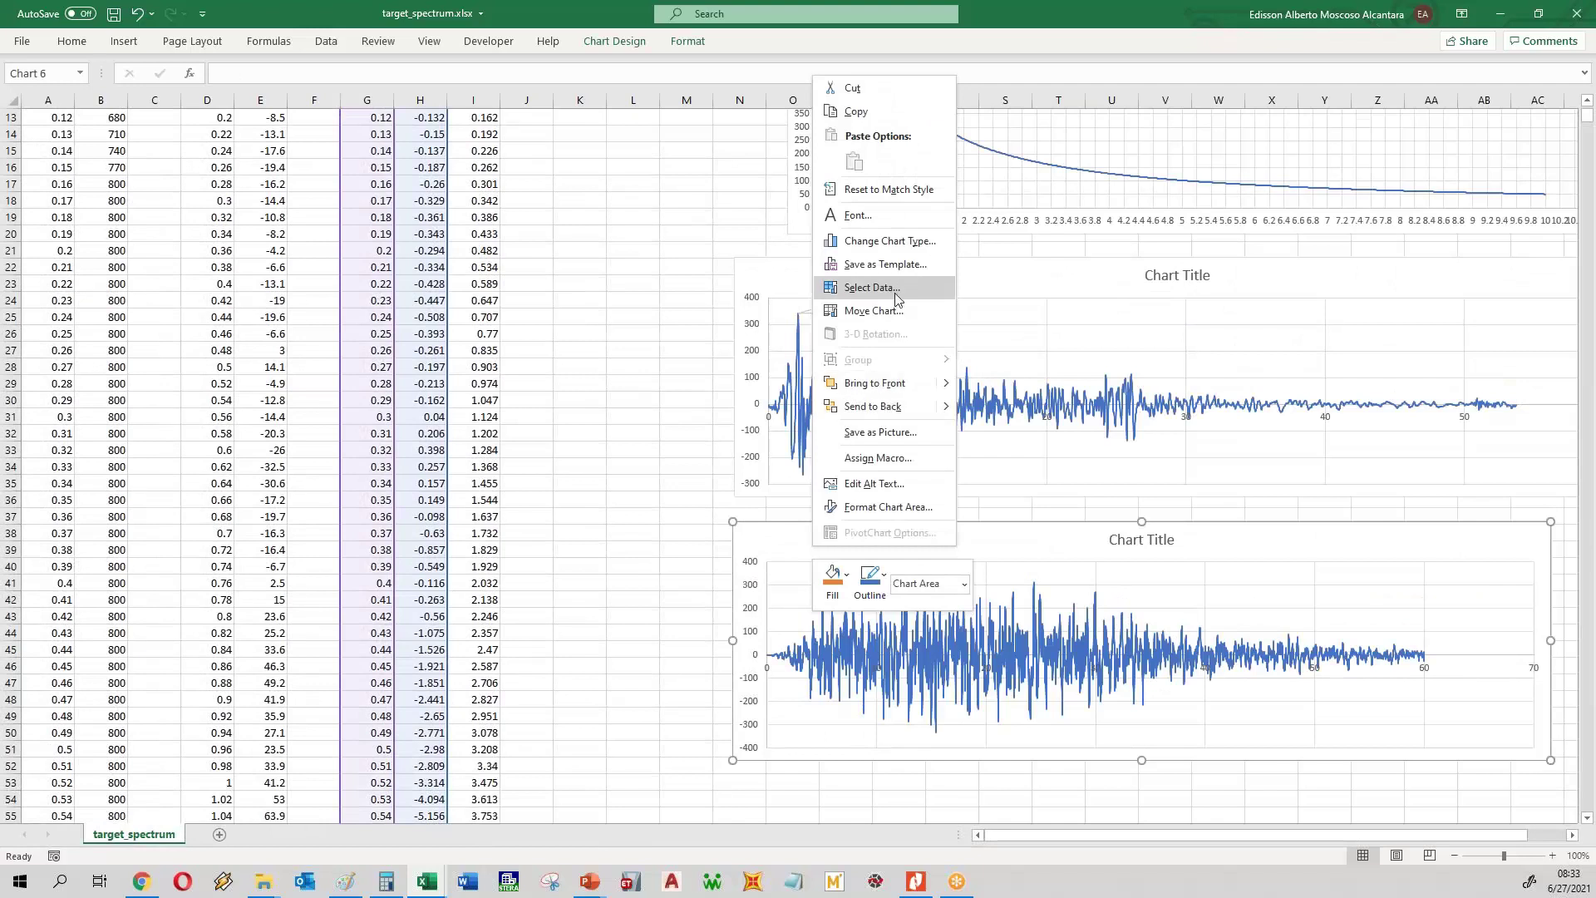
click(895, 307)
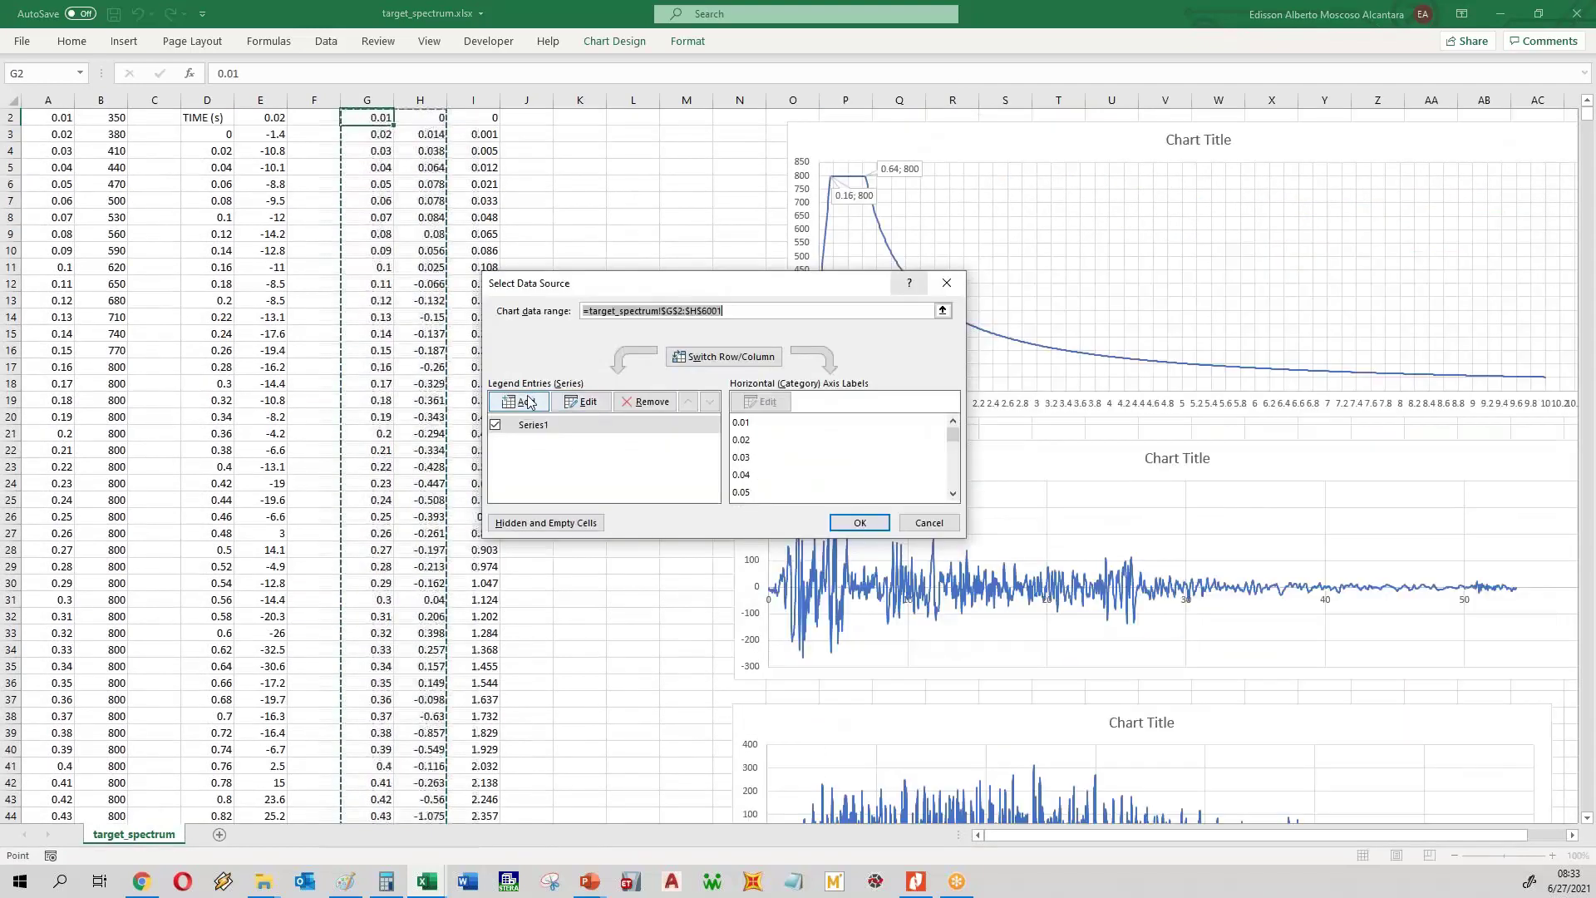
click(529, 404)
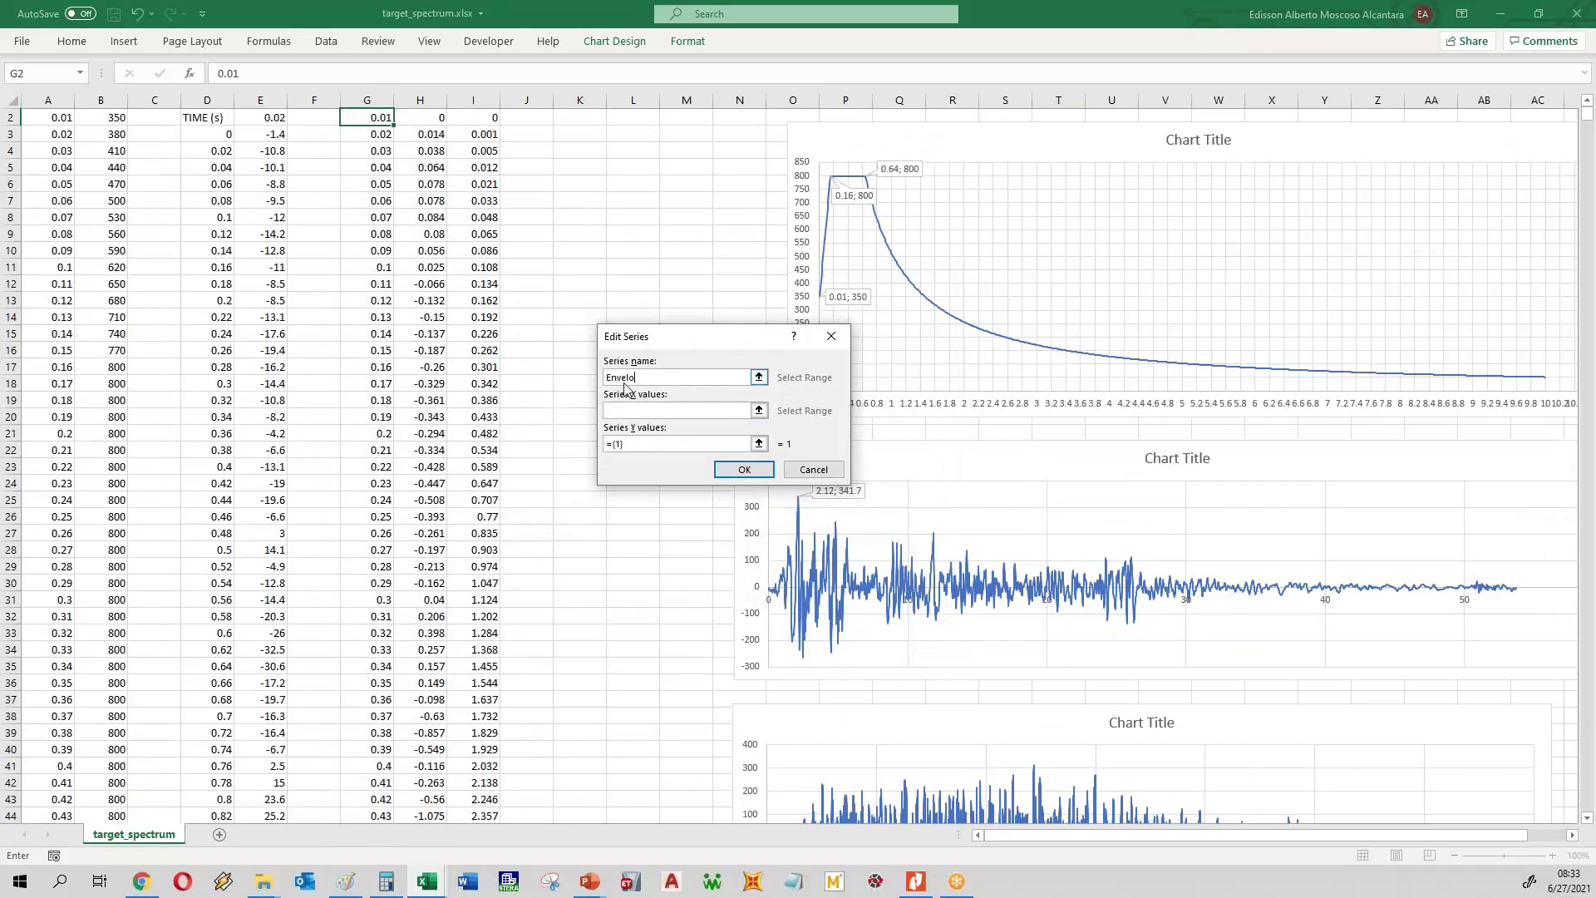
click(758, 409)
scroll(333, 141, up, 1)
click(368, 134)
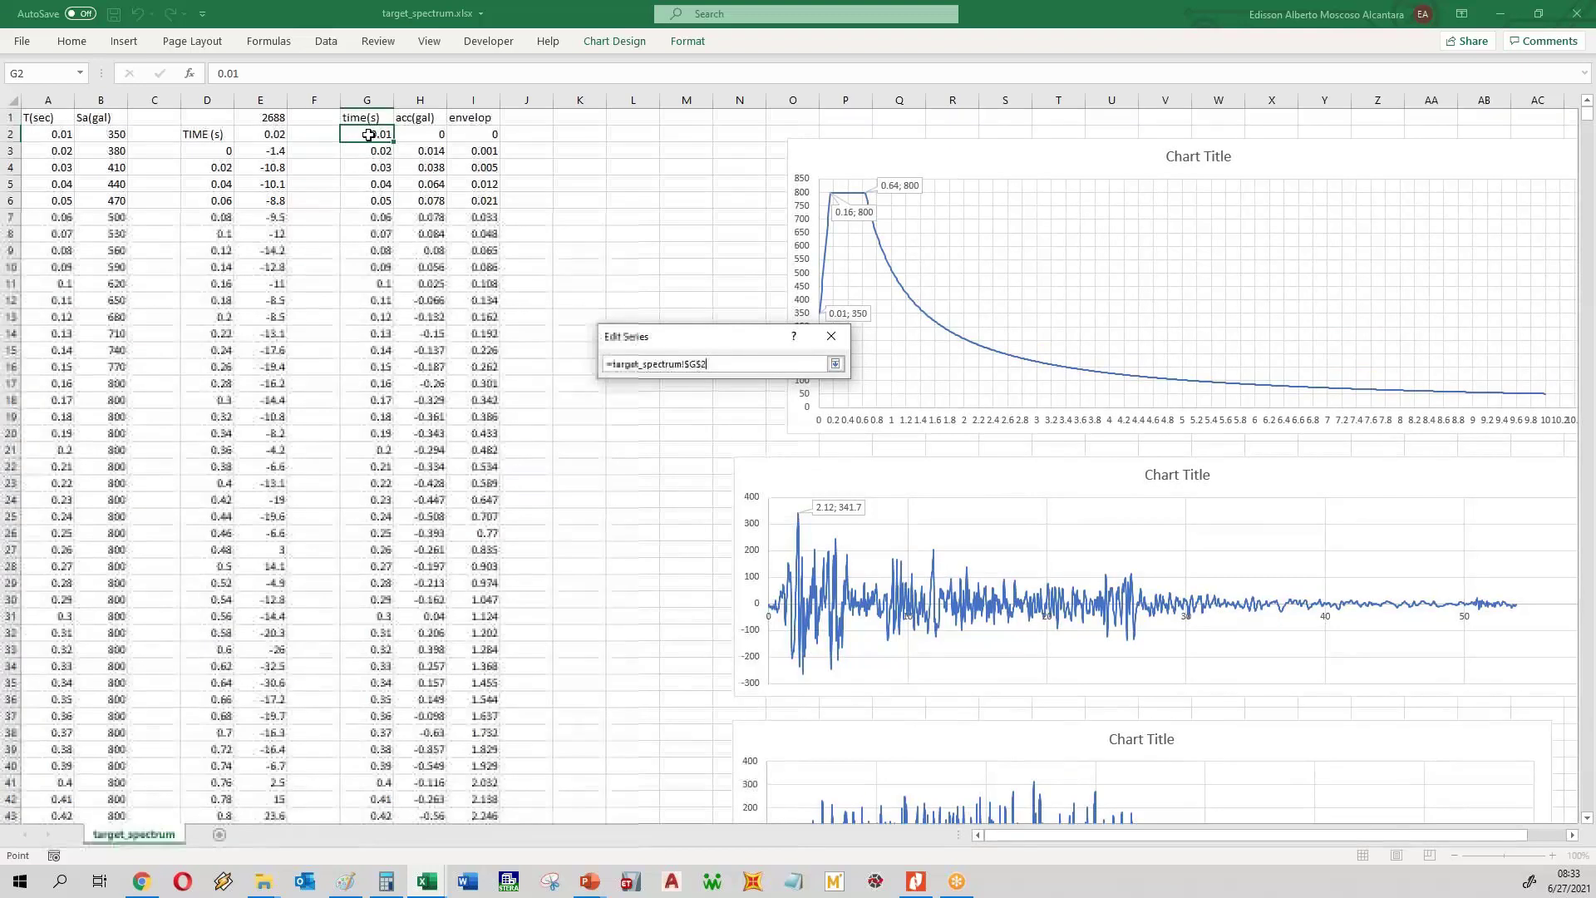
key(ctrl+shift+Down)
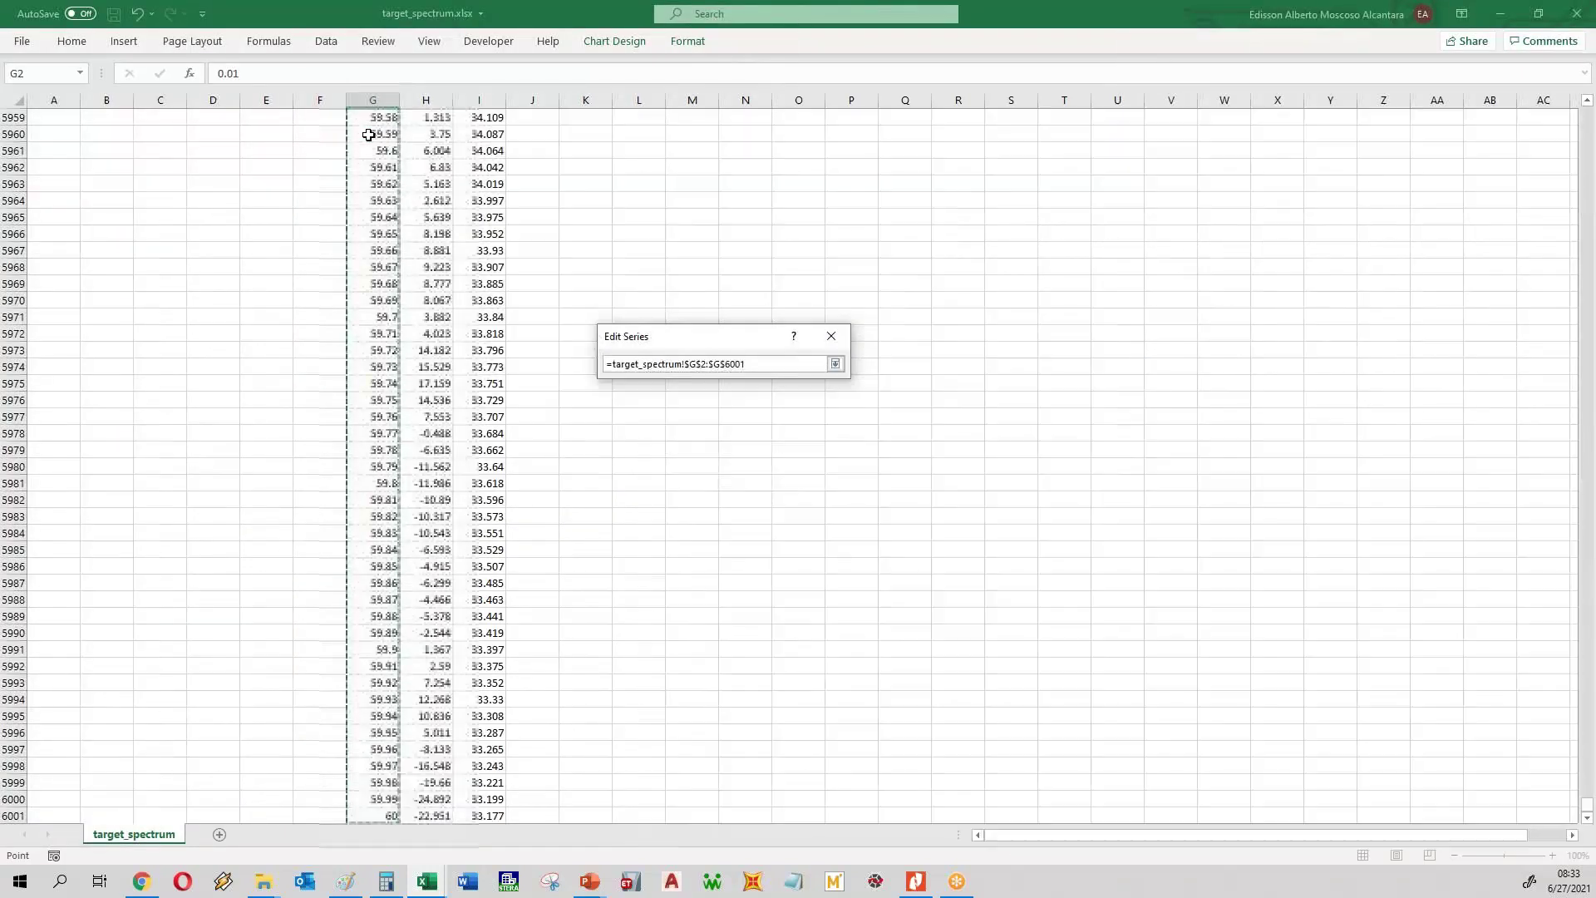
key(Return)
- Set the Envelope series' Y values to I2:I6001, apply the data source changes and check the curve on the chart
click(758, 443)
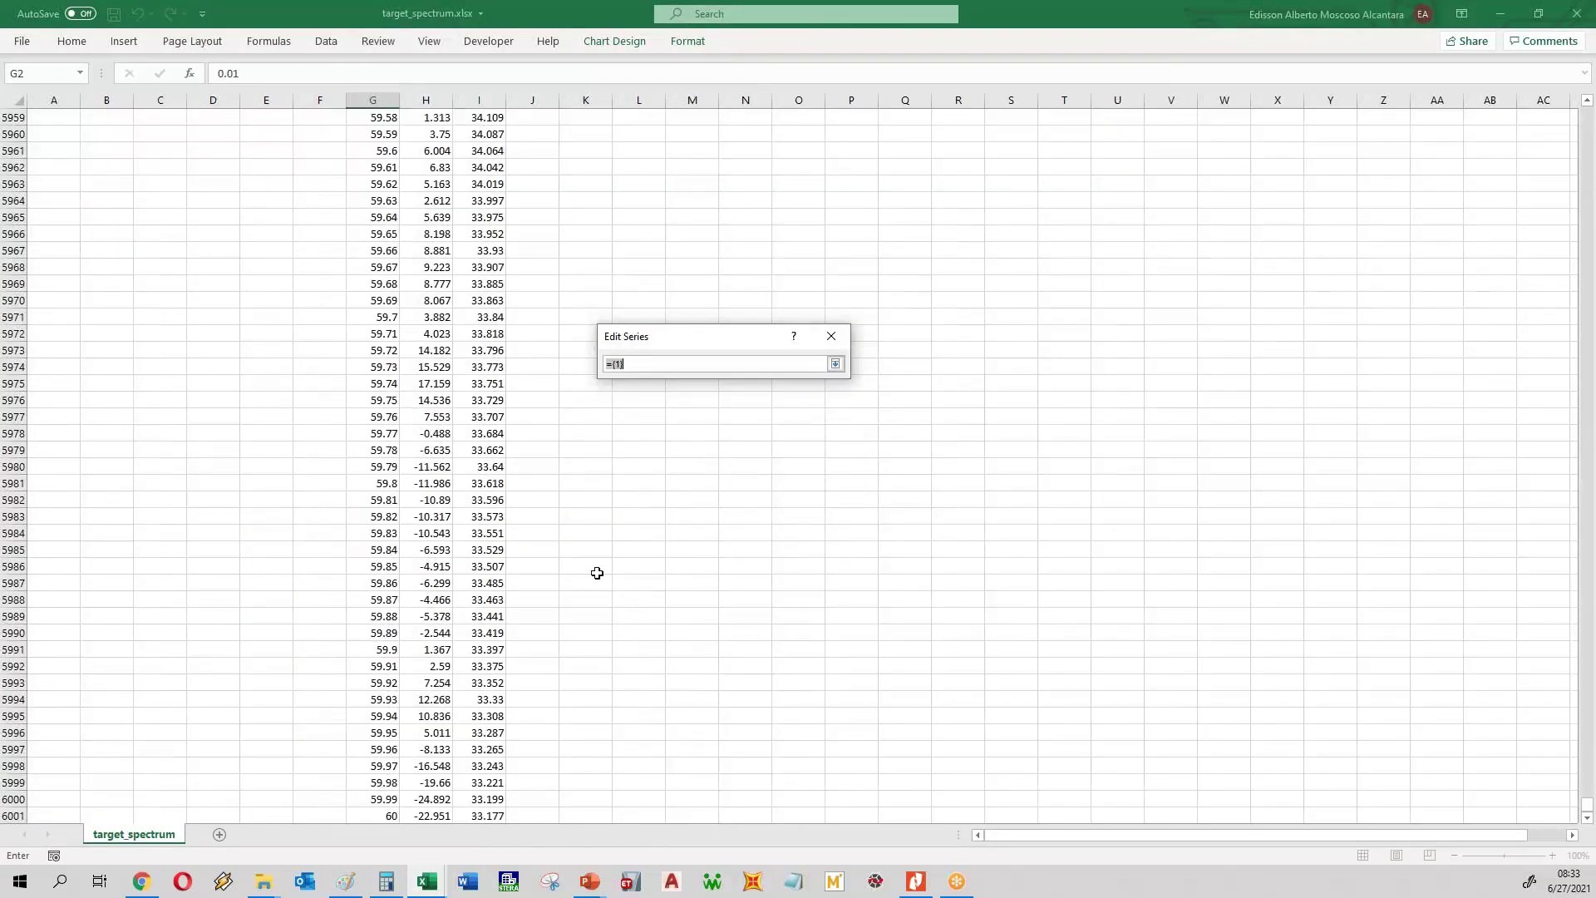
middle_click(572, 663)
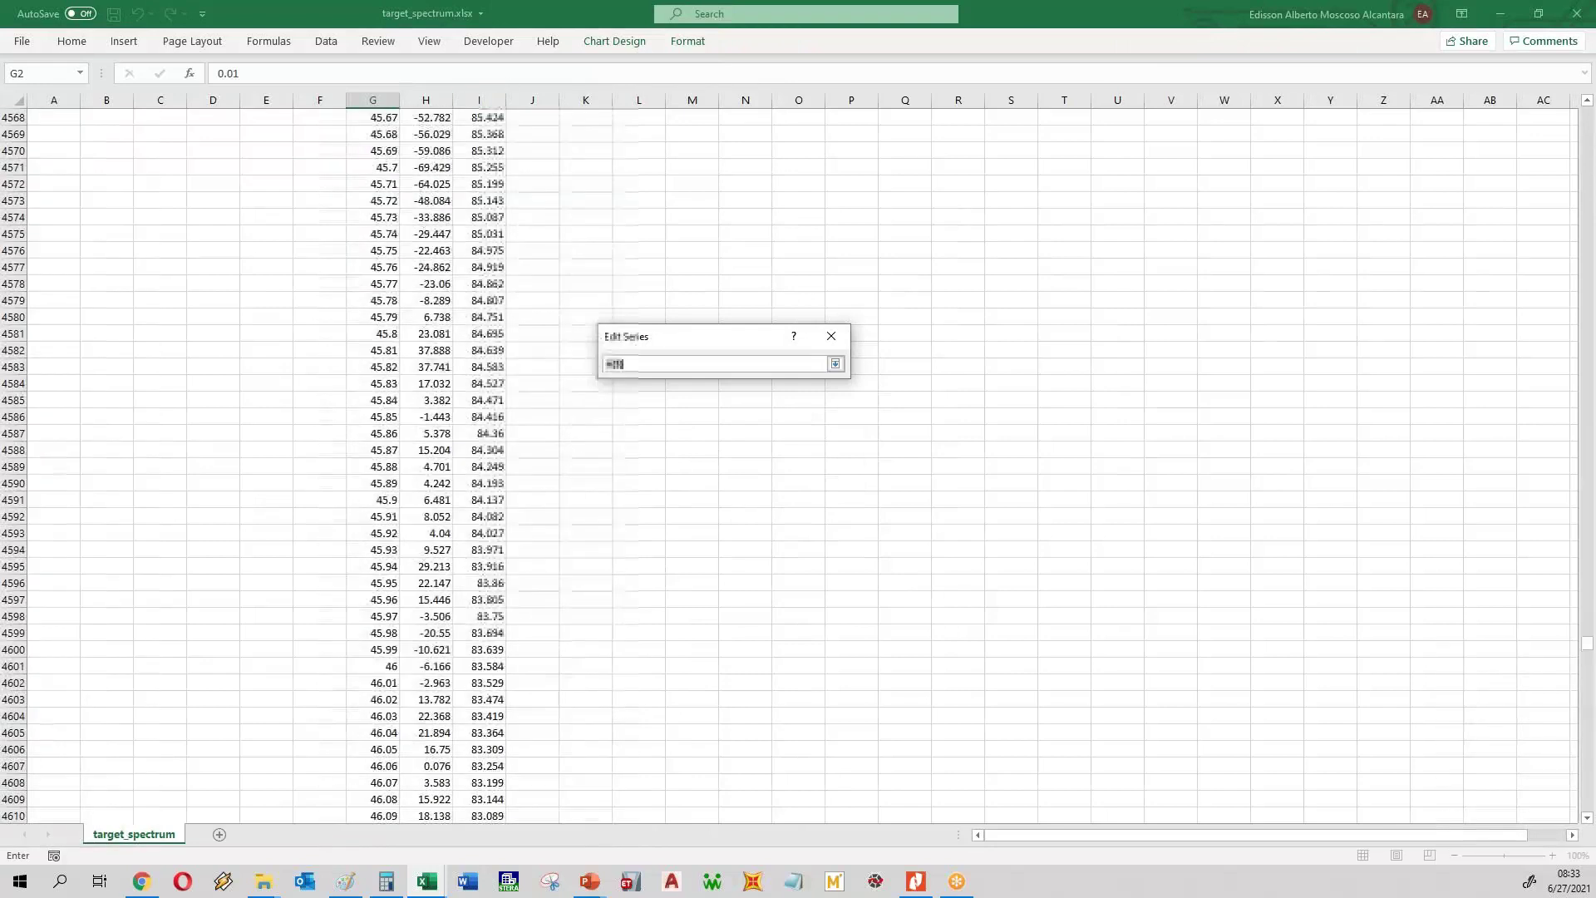
click(1588, 726)
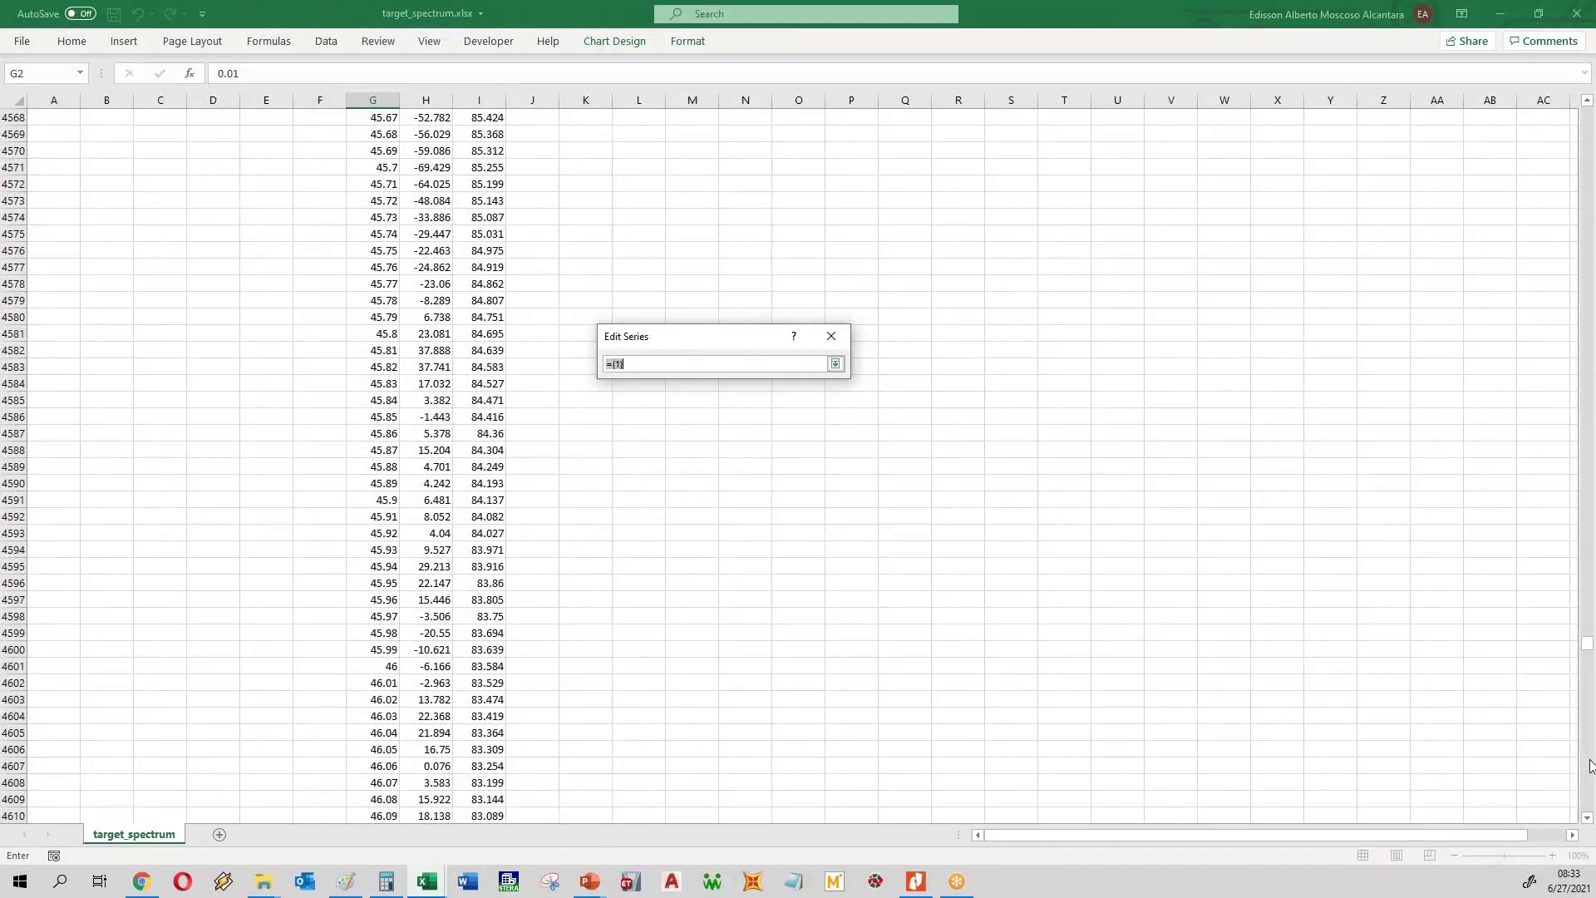
drag(1589, 648, 1547, 241)
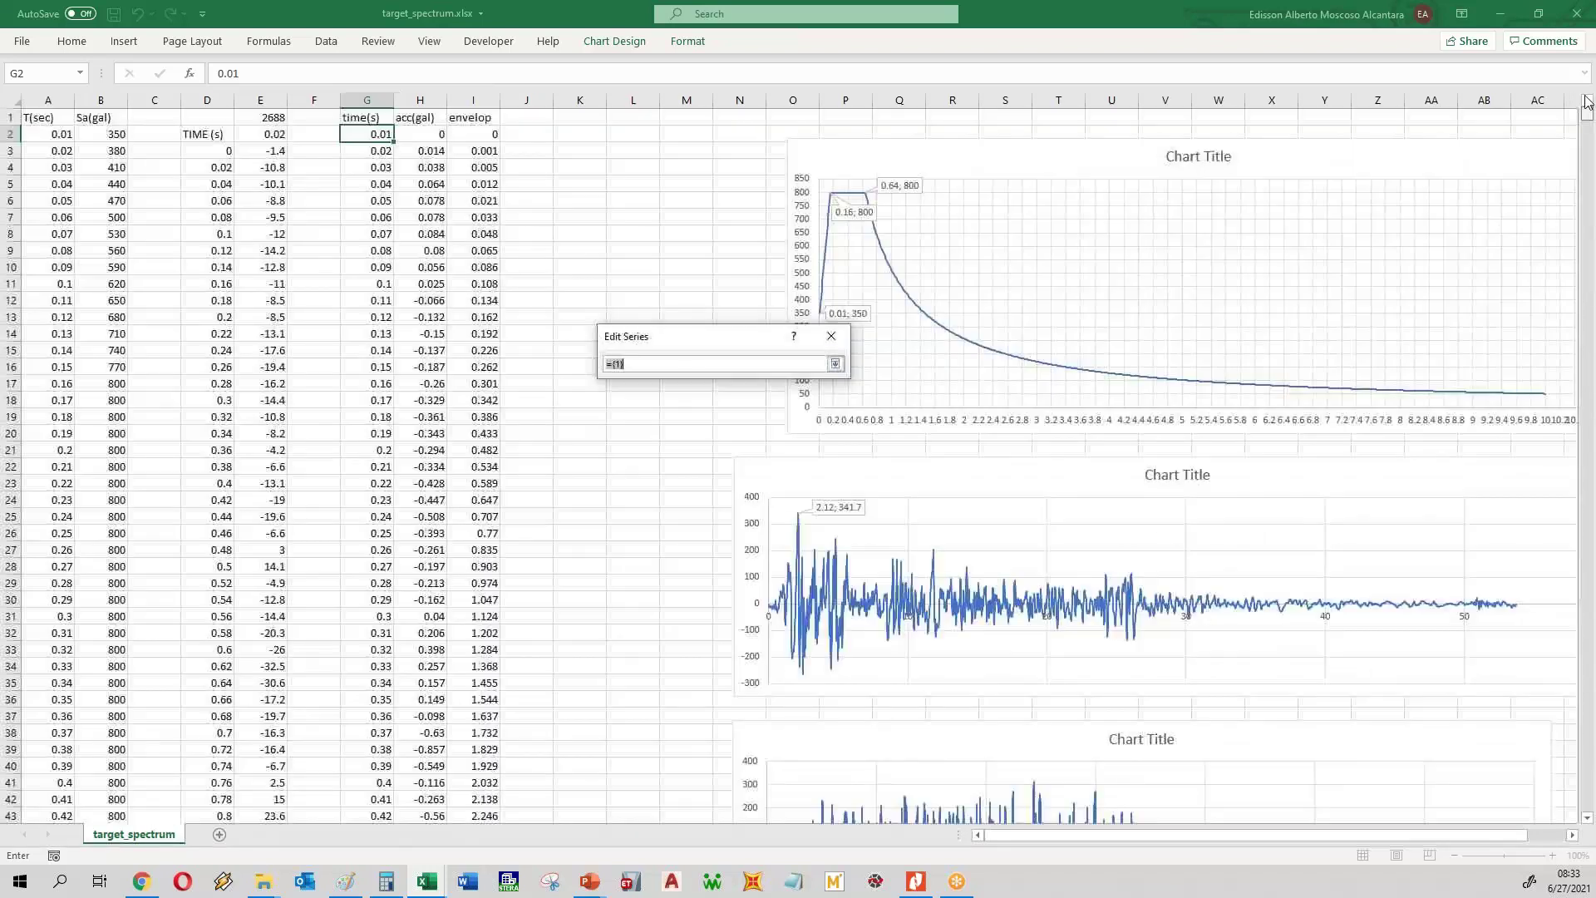
click(470, 138)
key(ctrl+shift+Down)
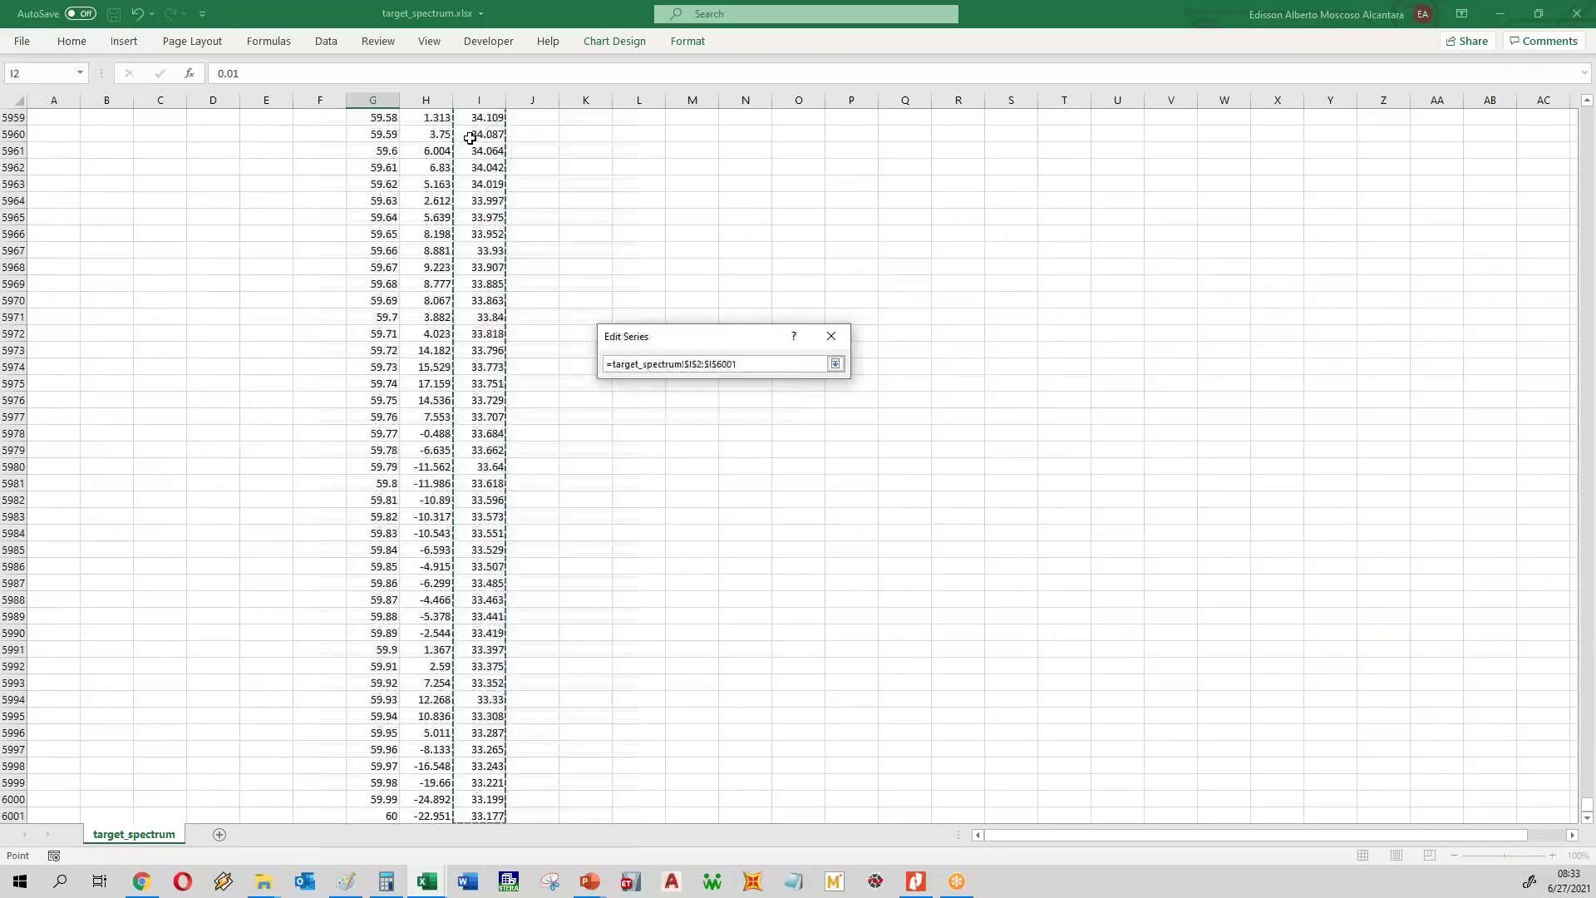
key(Return)
click(740, 471)
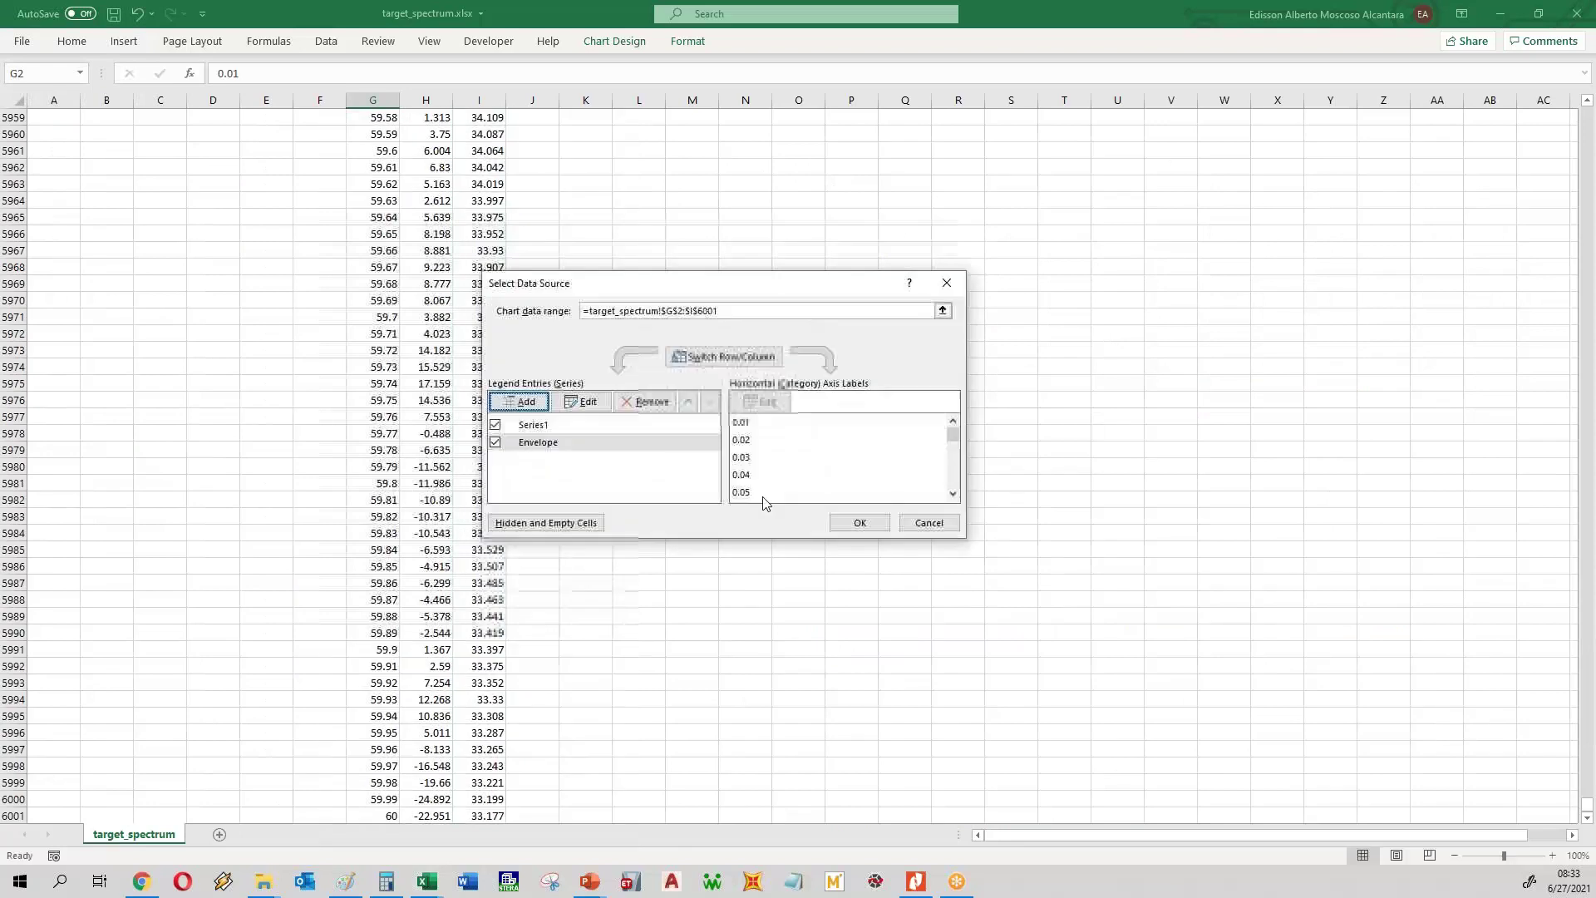
click(857, 524)
click(827, 505)
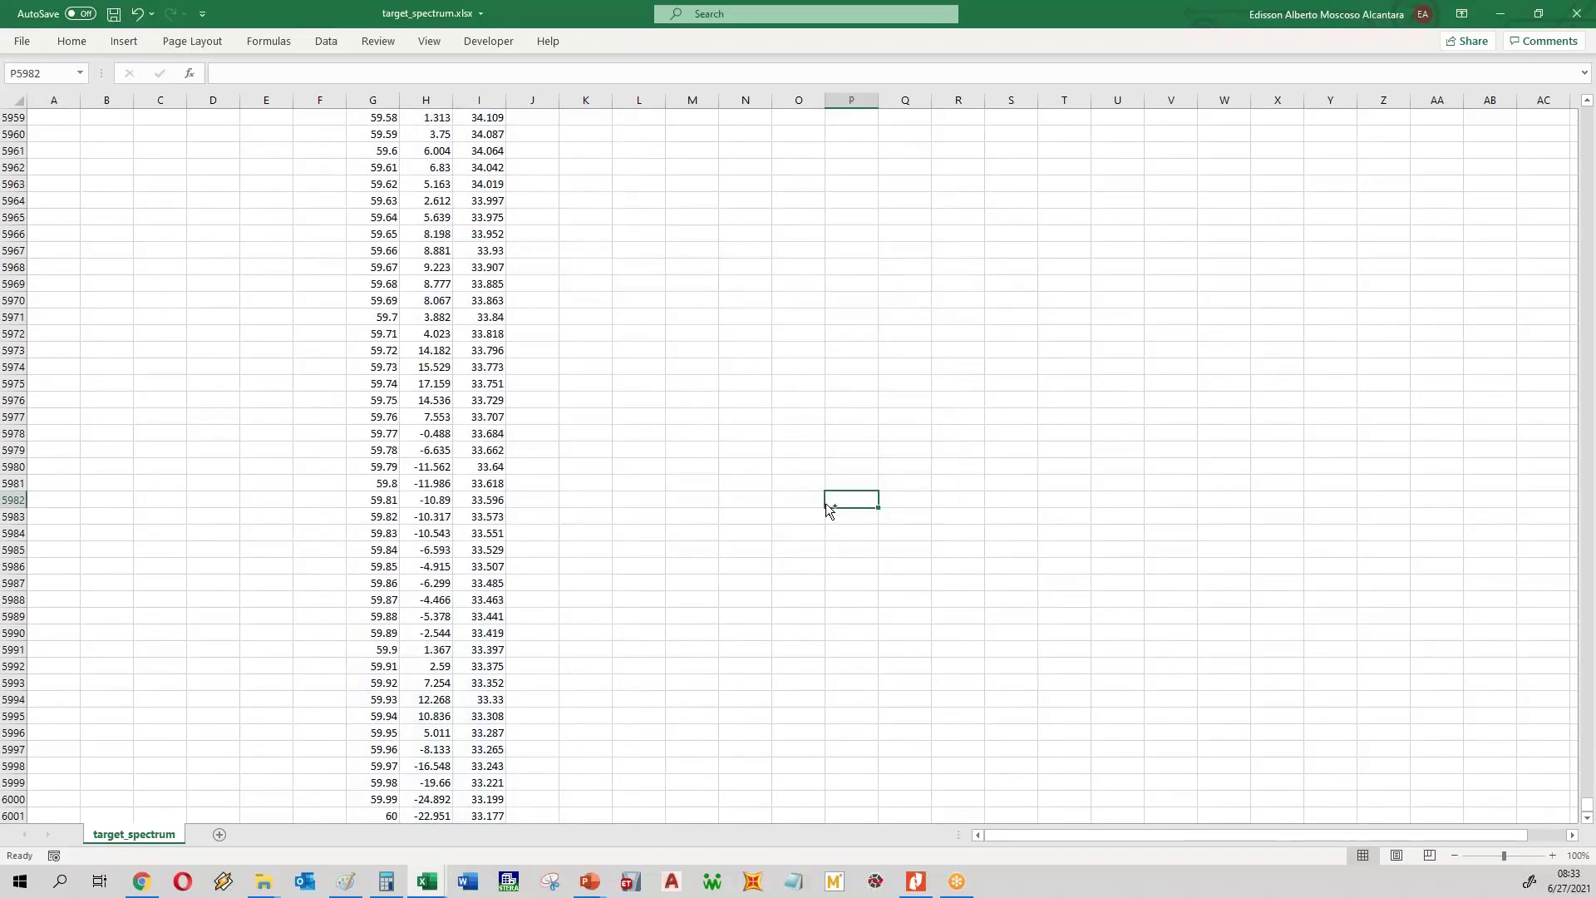
key(ctrl+Home)
scroll(585, 354, down, 5)
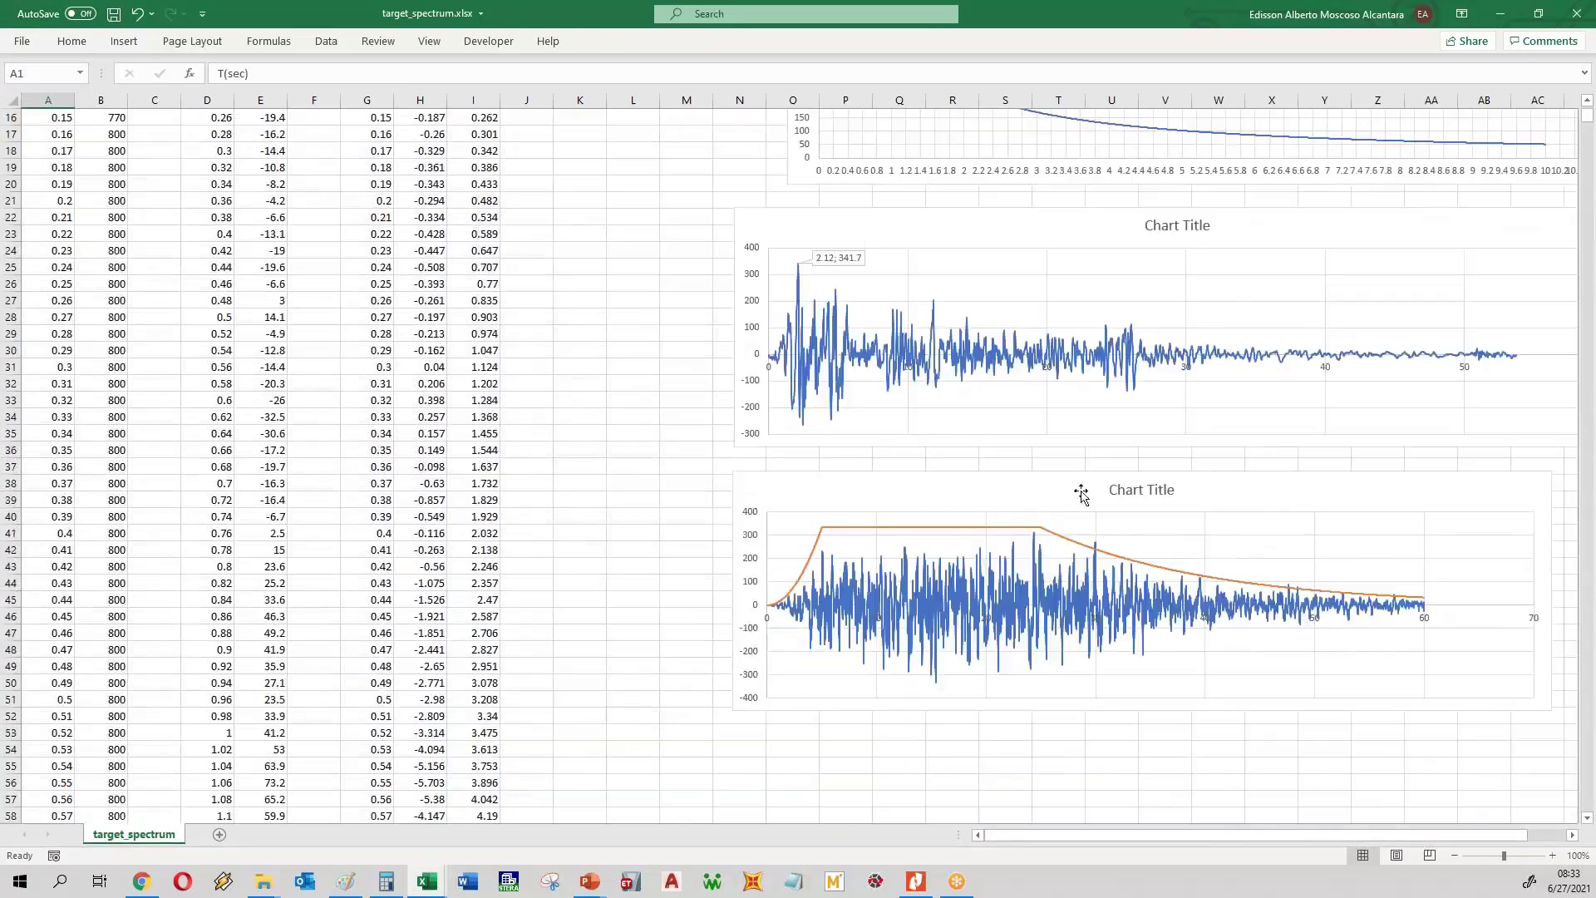
scroll(1033, 530, down, 2)
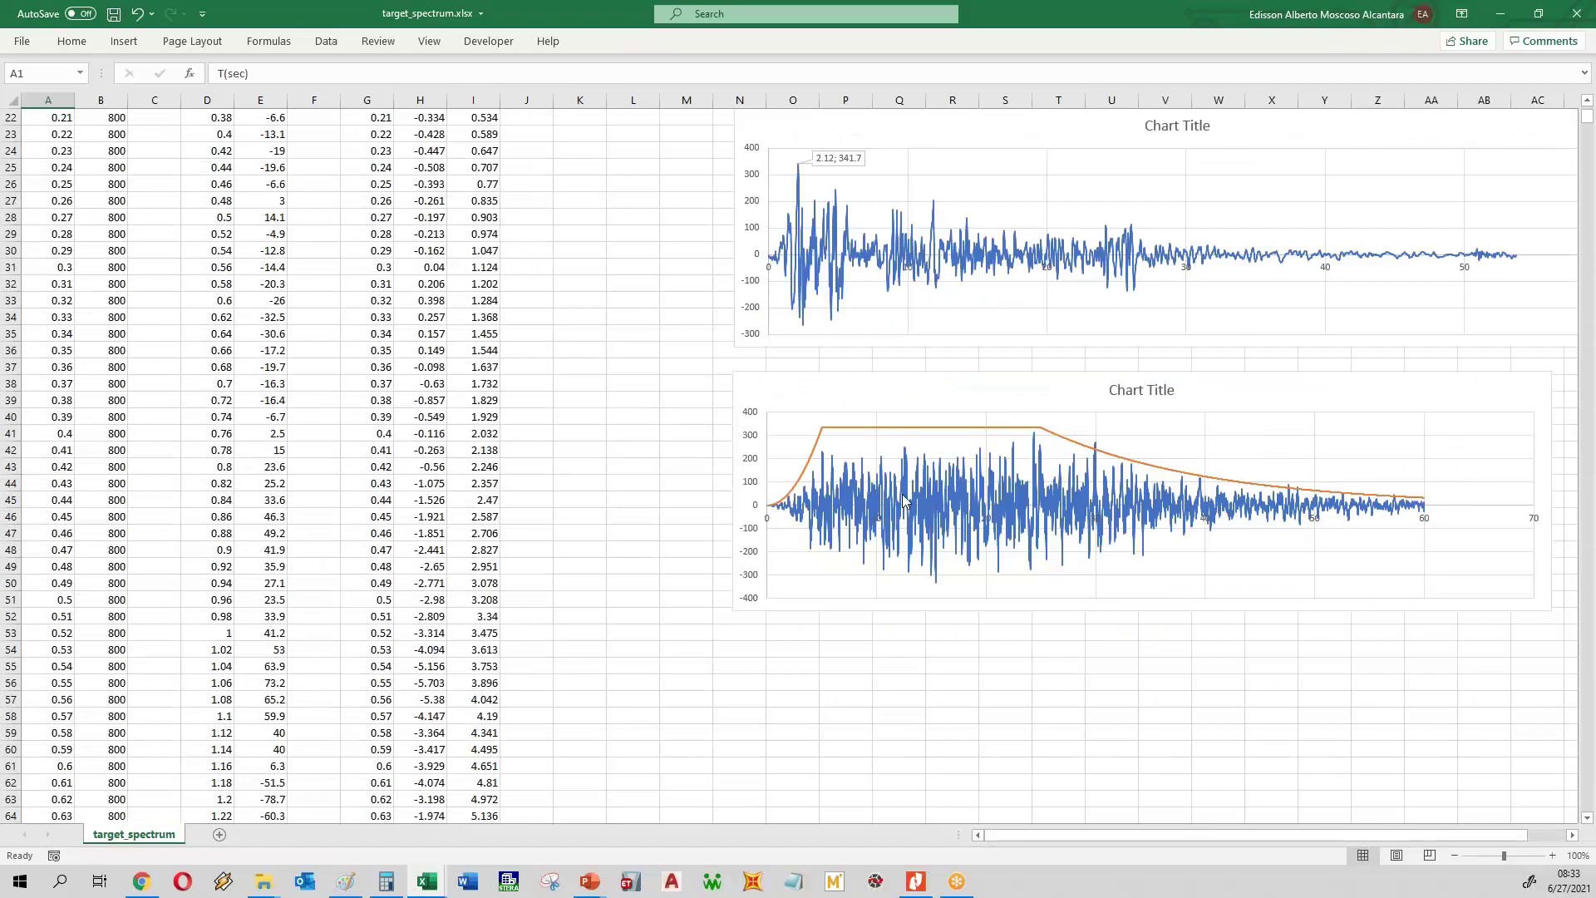
scroll(331, 280, up, 7)
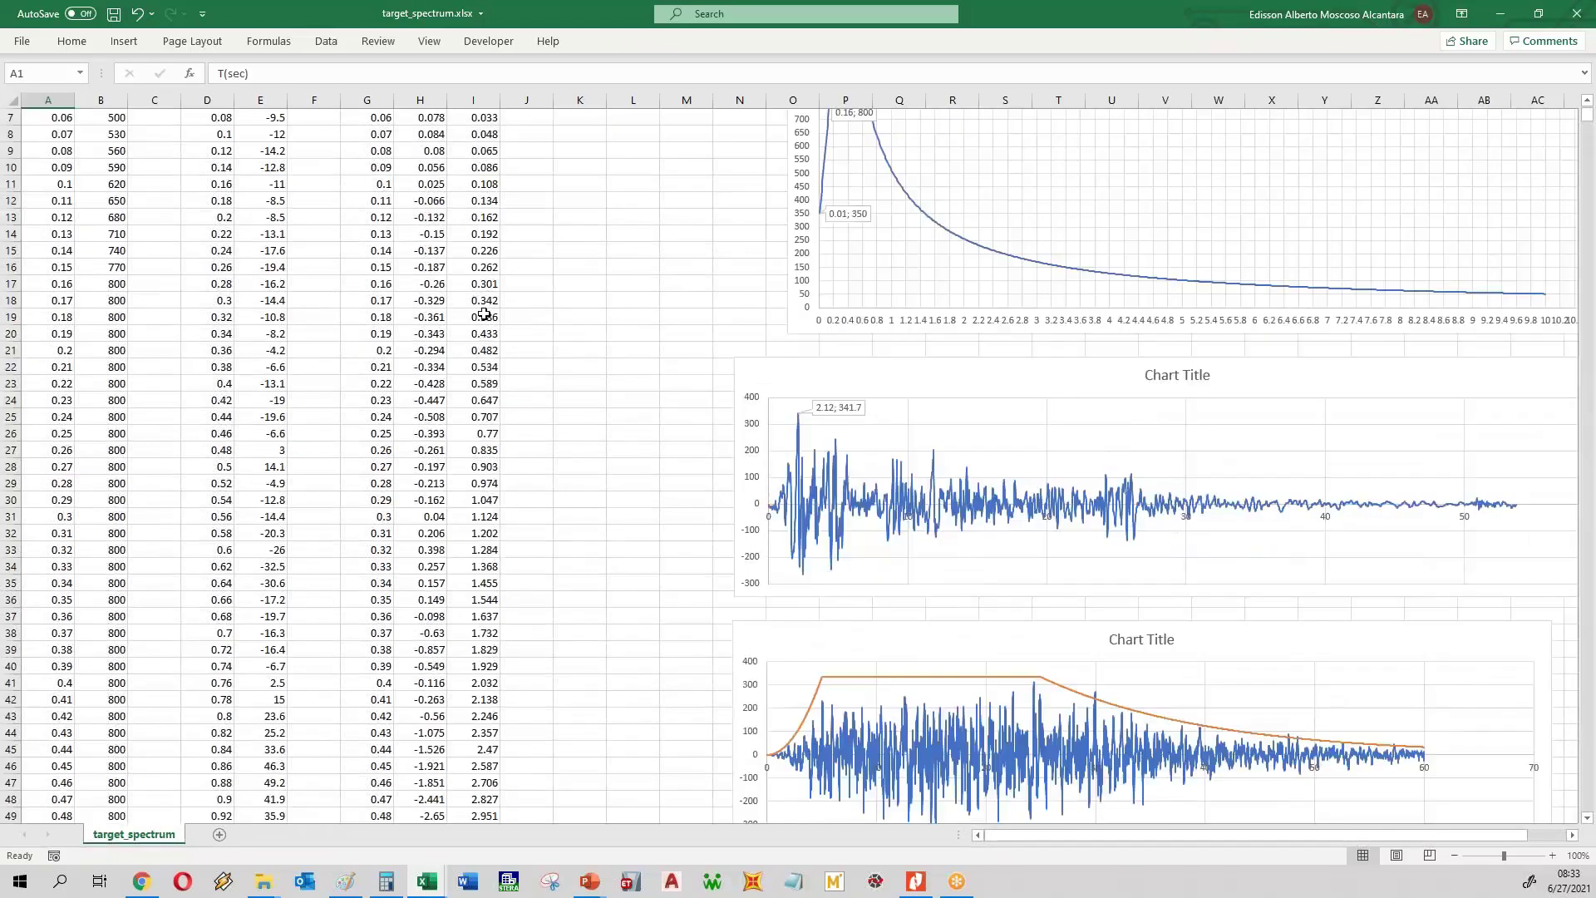
- Insert a blank row above the header row and merge and center cells G1:I1 over the pasted wave columns
click(13, 117)
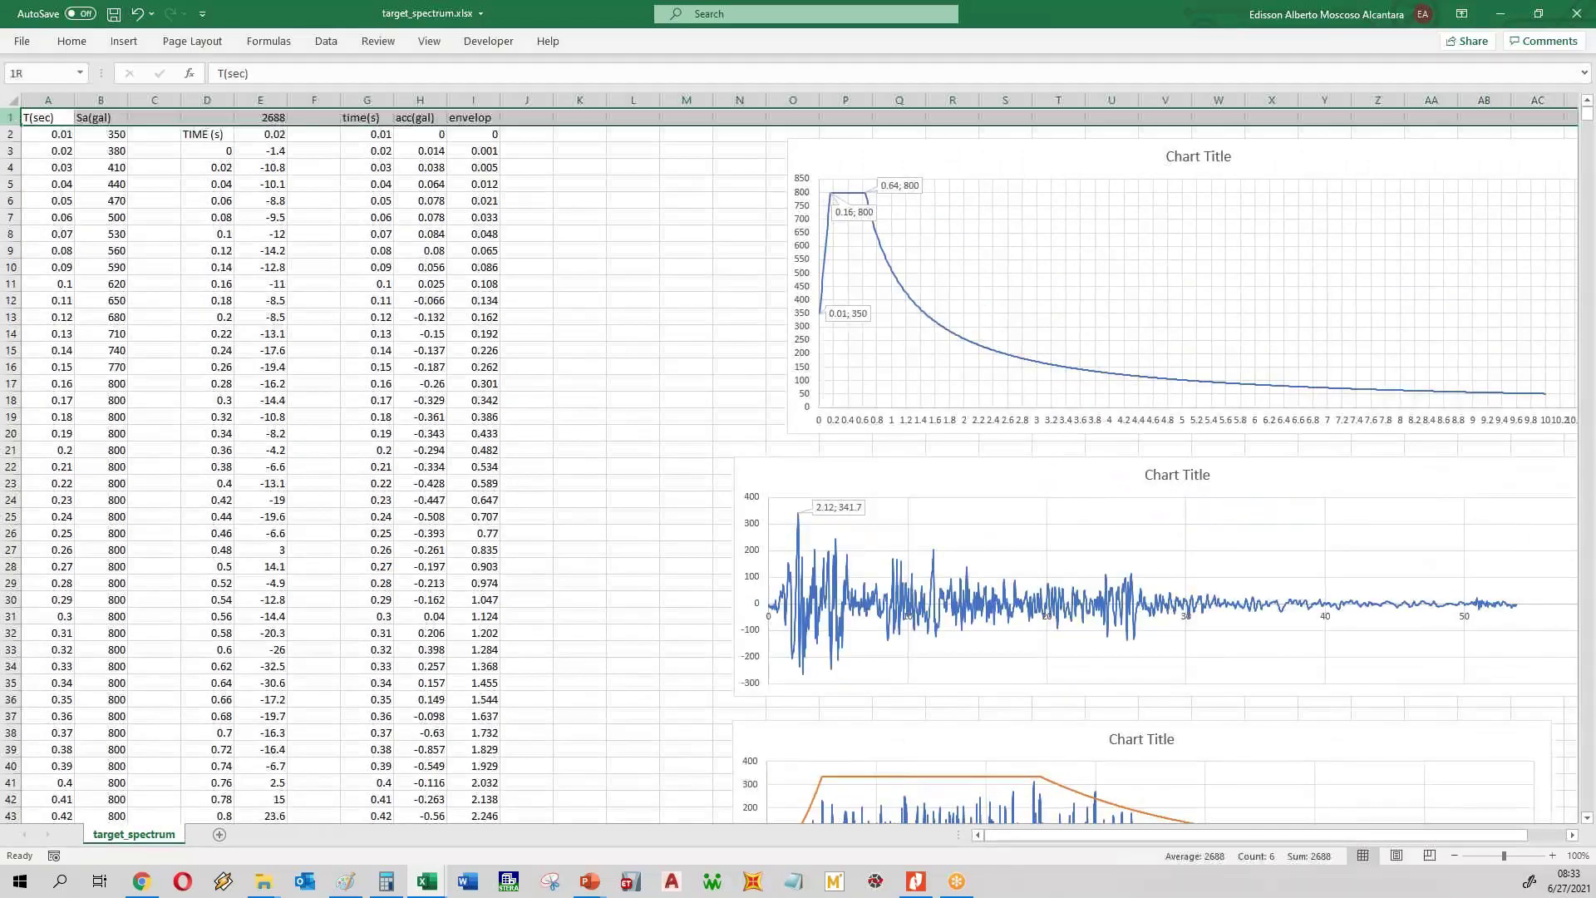
right_click(12, 117)
click(50, 258)
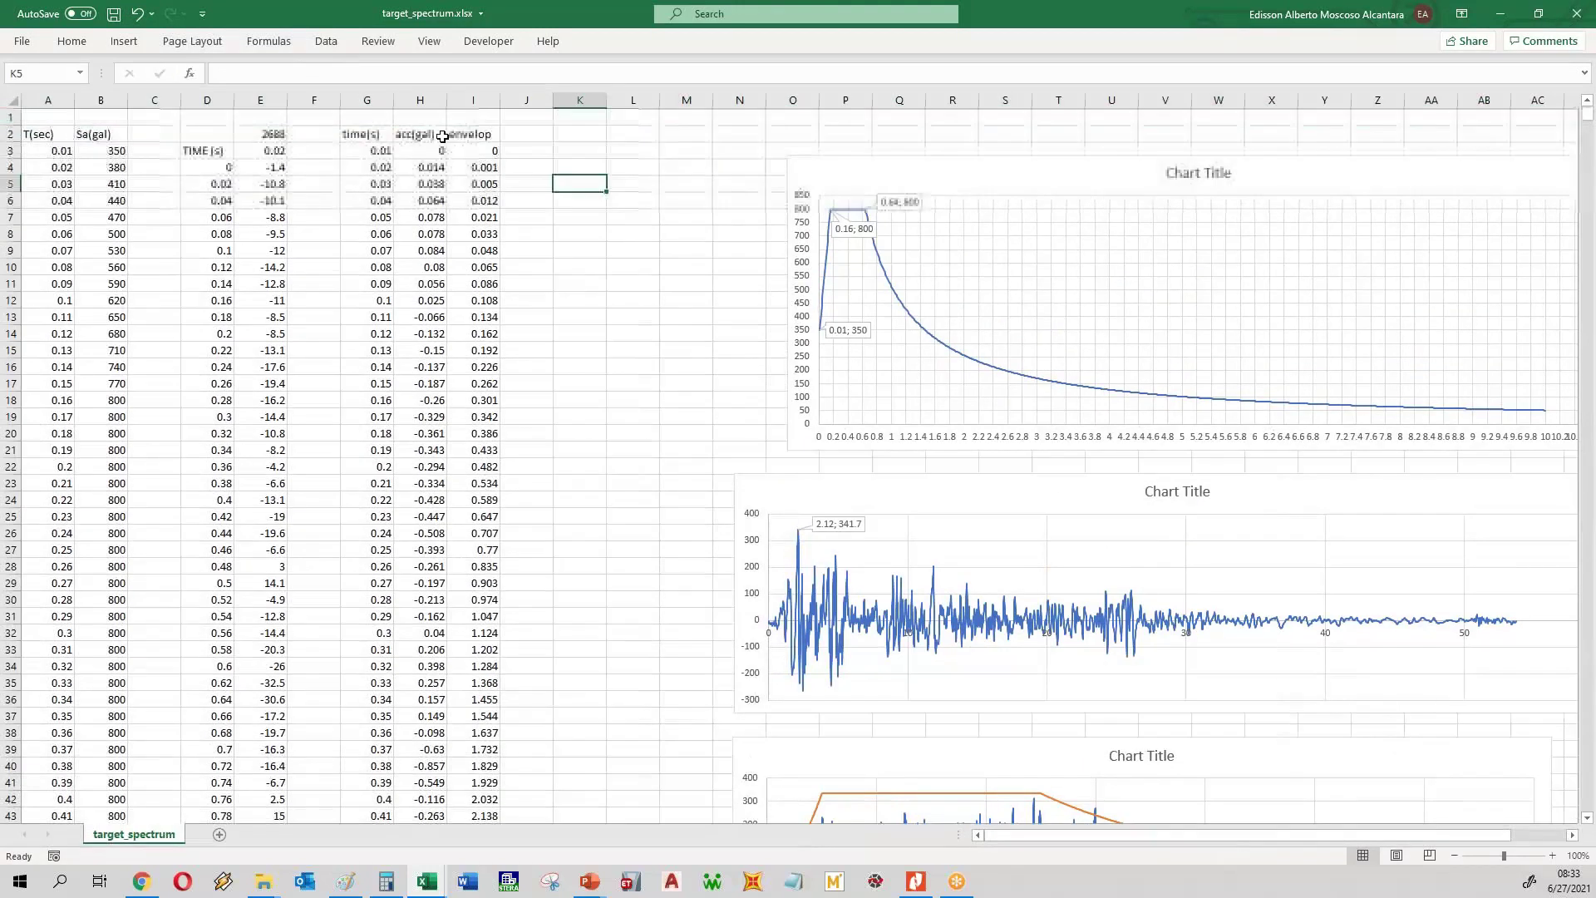
drag(366, 117, 472, 117)
click(87, 46)
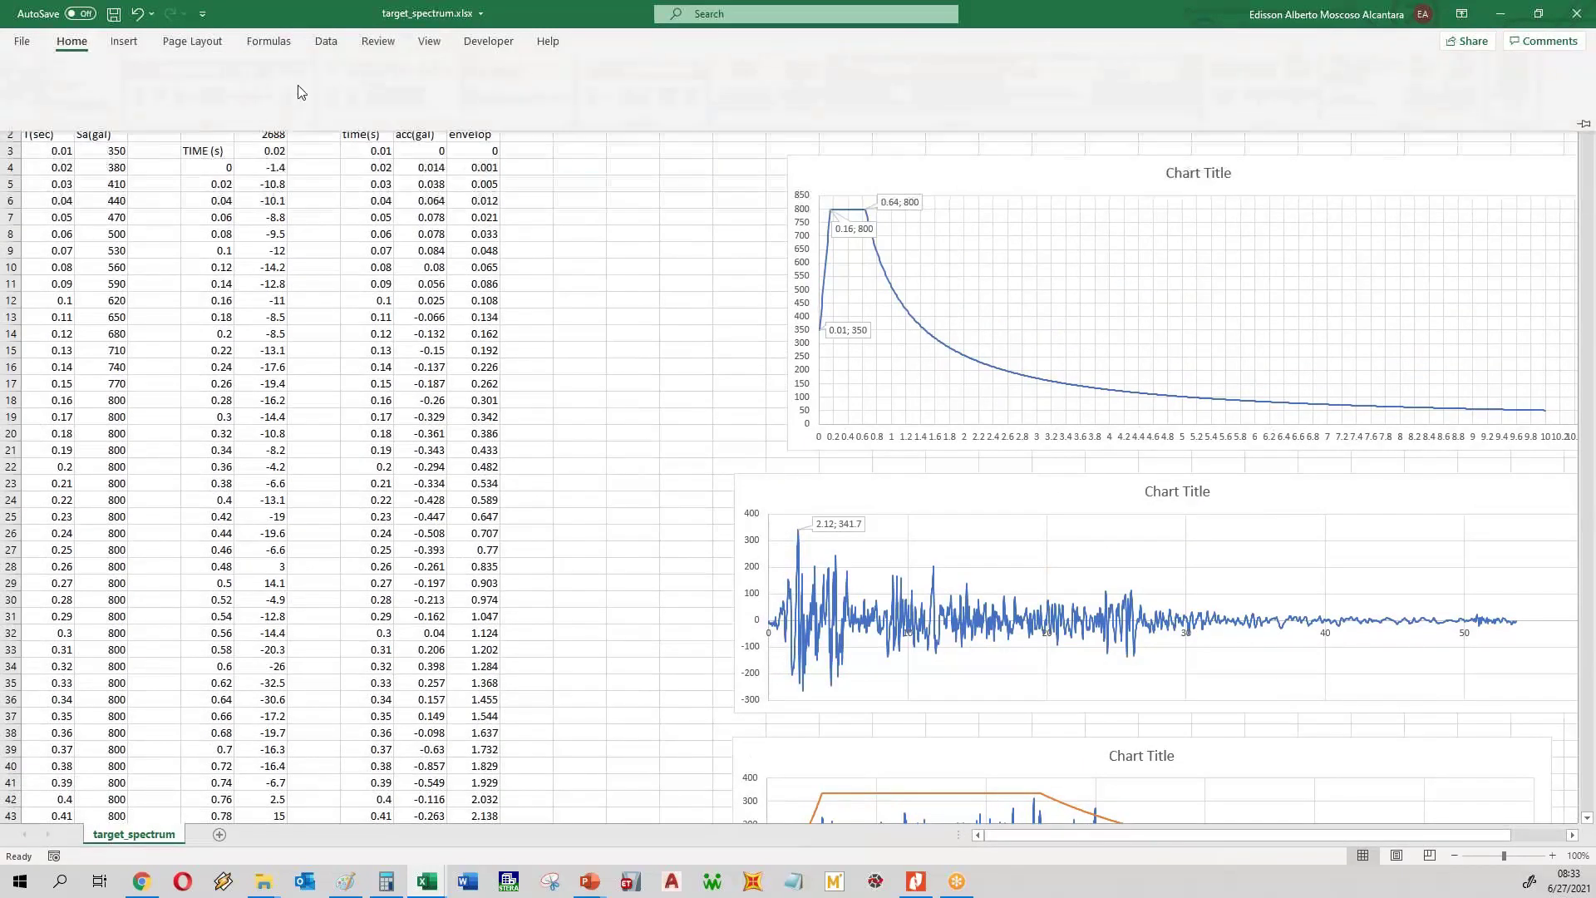
click(531, 106)
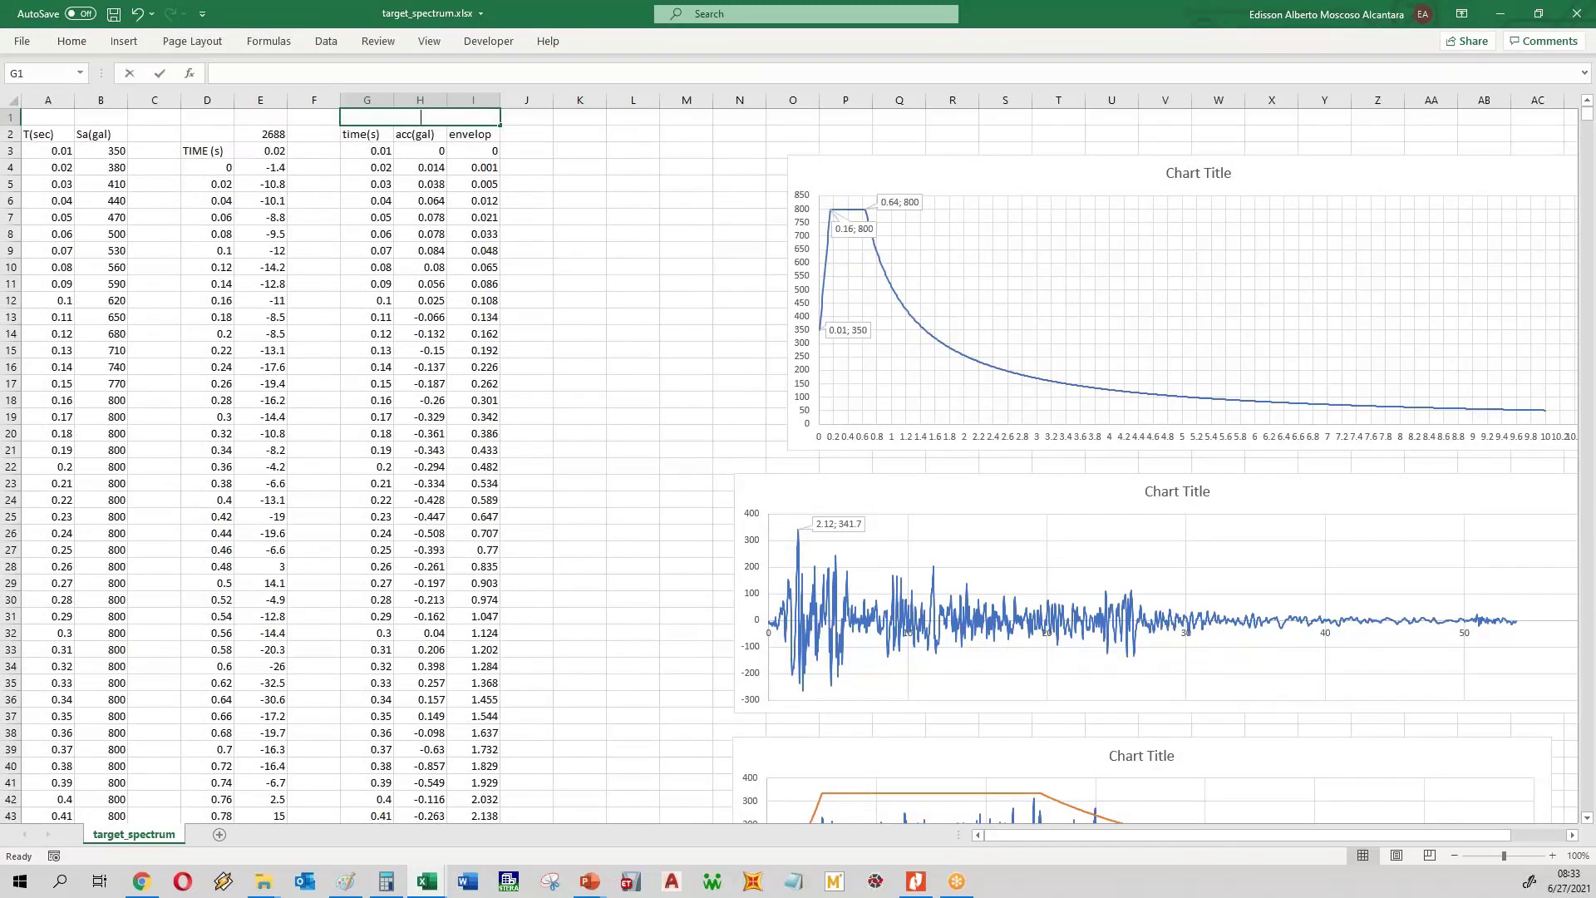
- Enter the title "Random Phase - 60s" in the merged cell above the wave columns and make it bold
text(Ramdo)
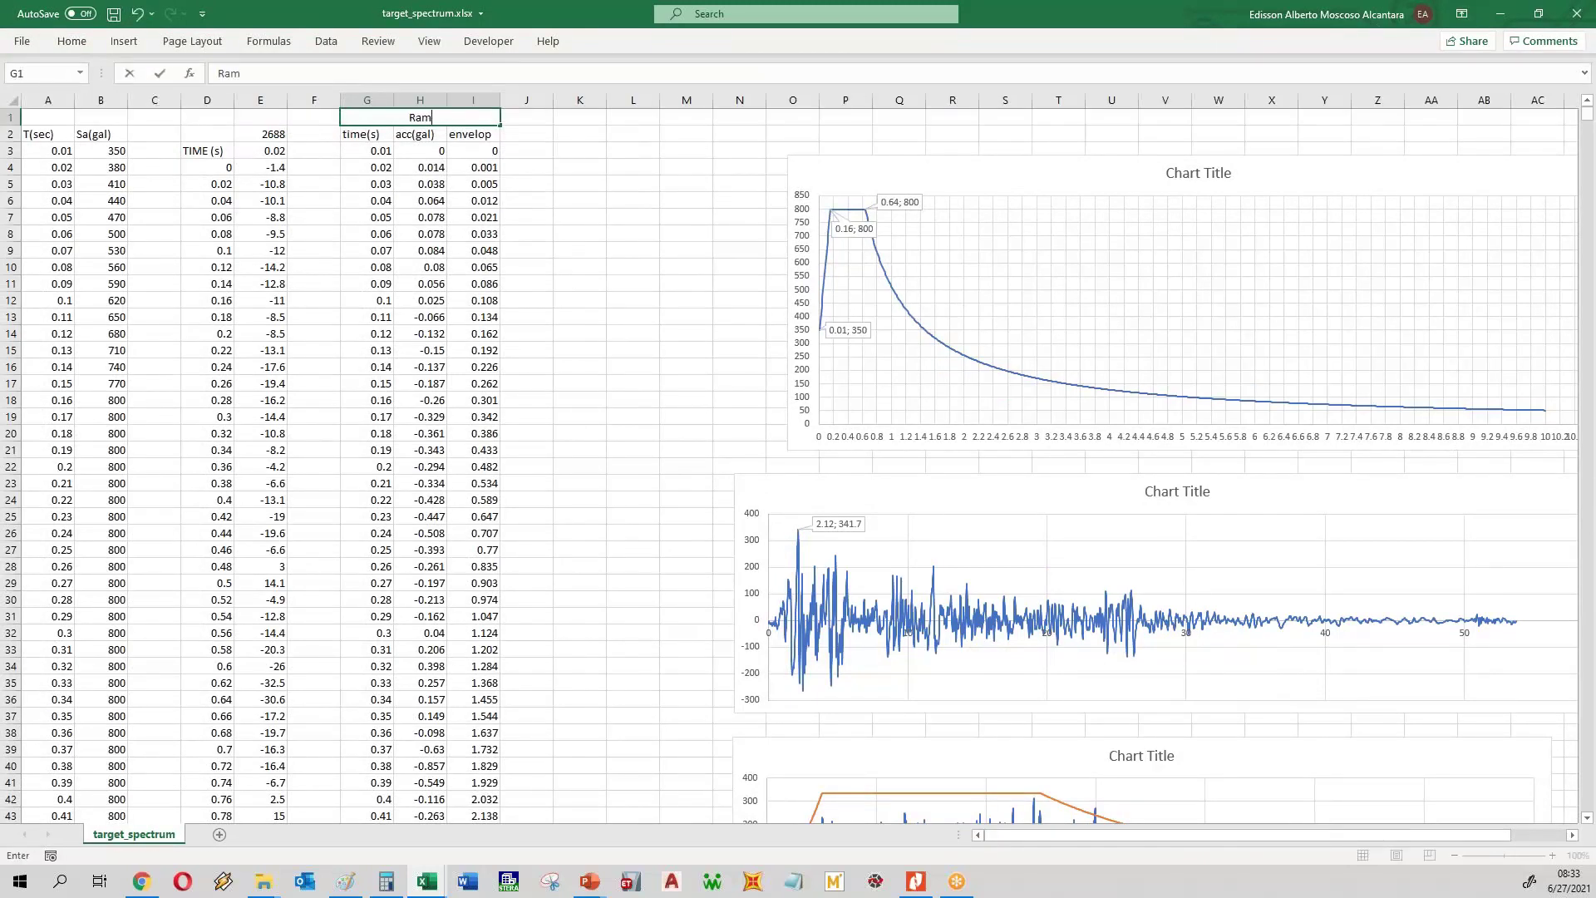
key(BackSpace)
key(BackSpace)
key(BackSpace)
text(andom Phase - 60s)
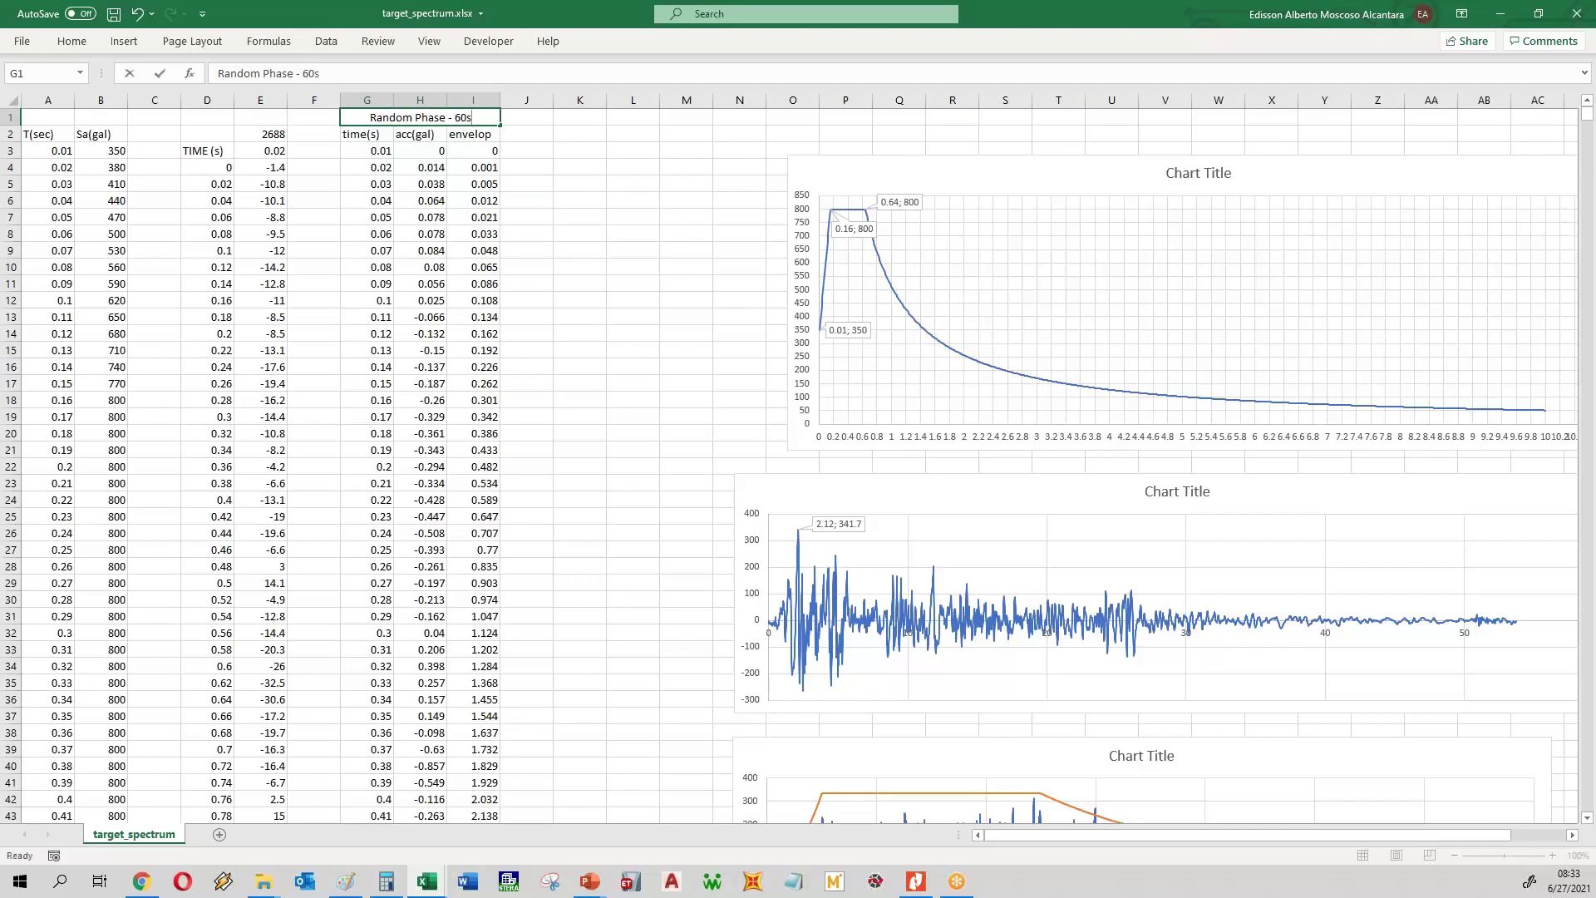
key(Return)
click(425, 120)
click(592, 333)
scroll(616, 338, down, 3)
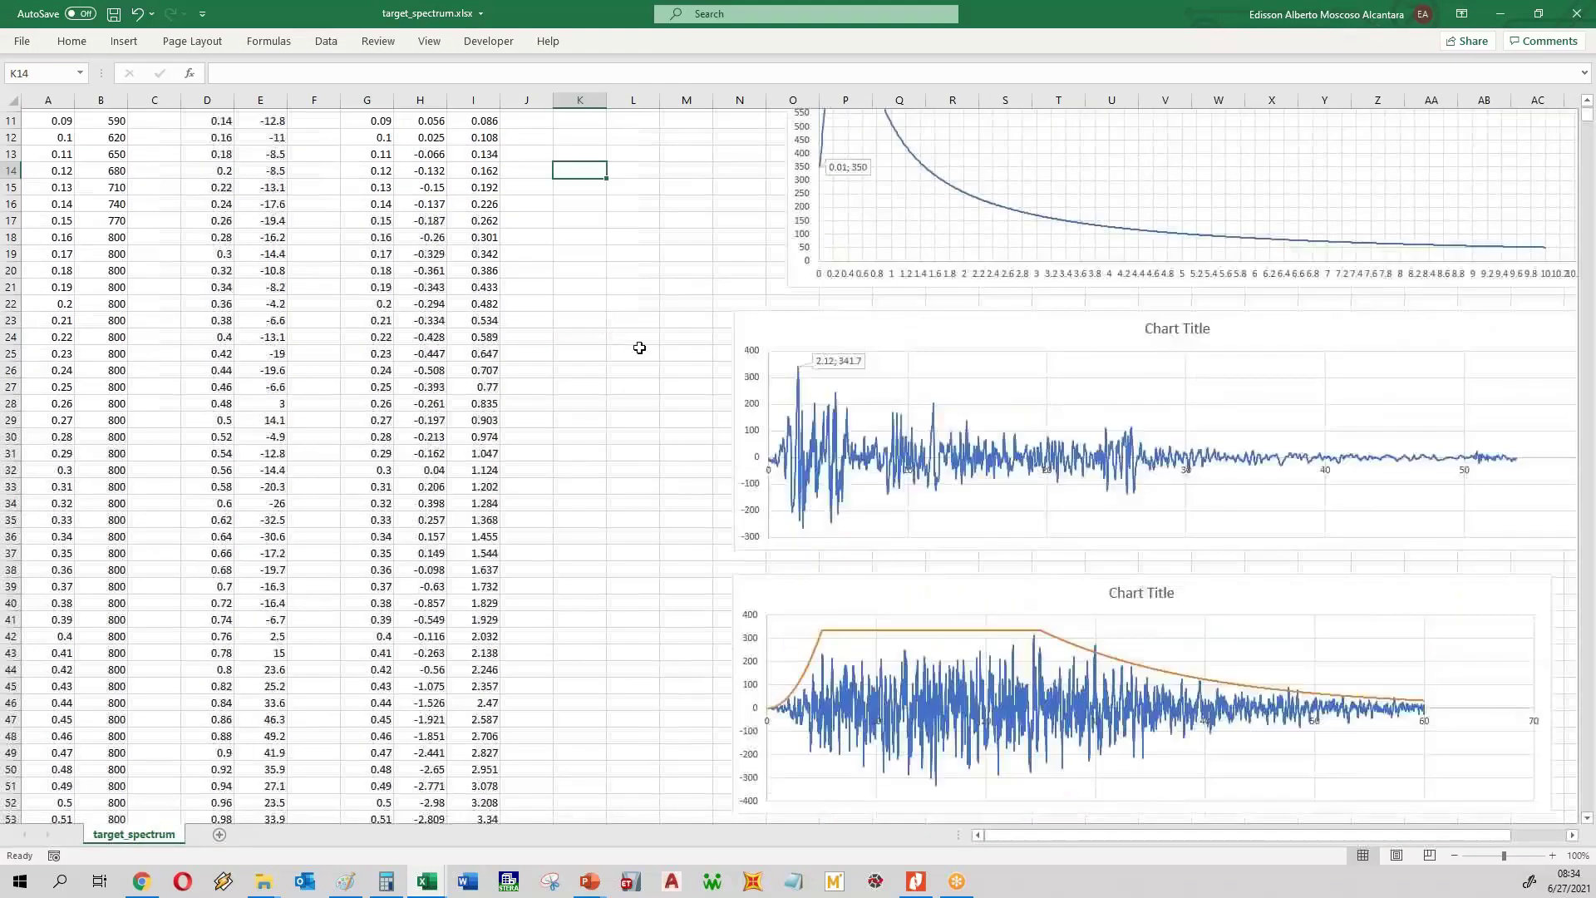
scroll(639, 347, down, 2)
click(1278, 519)
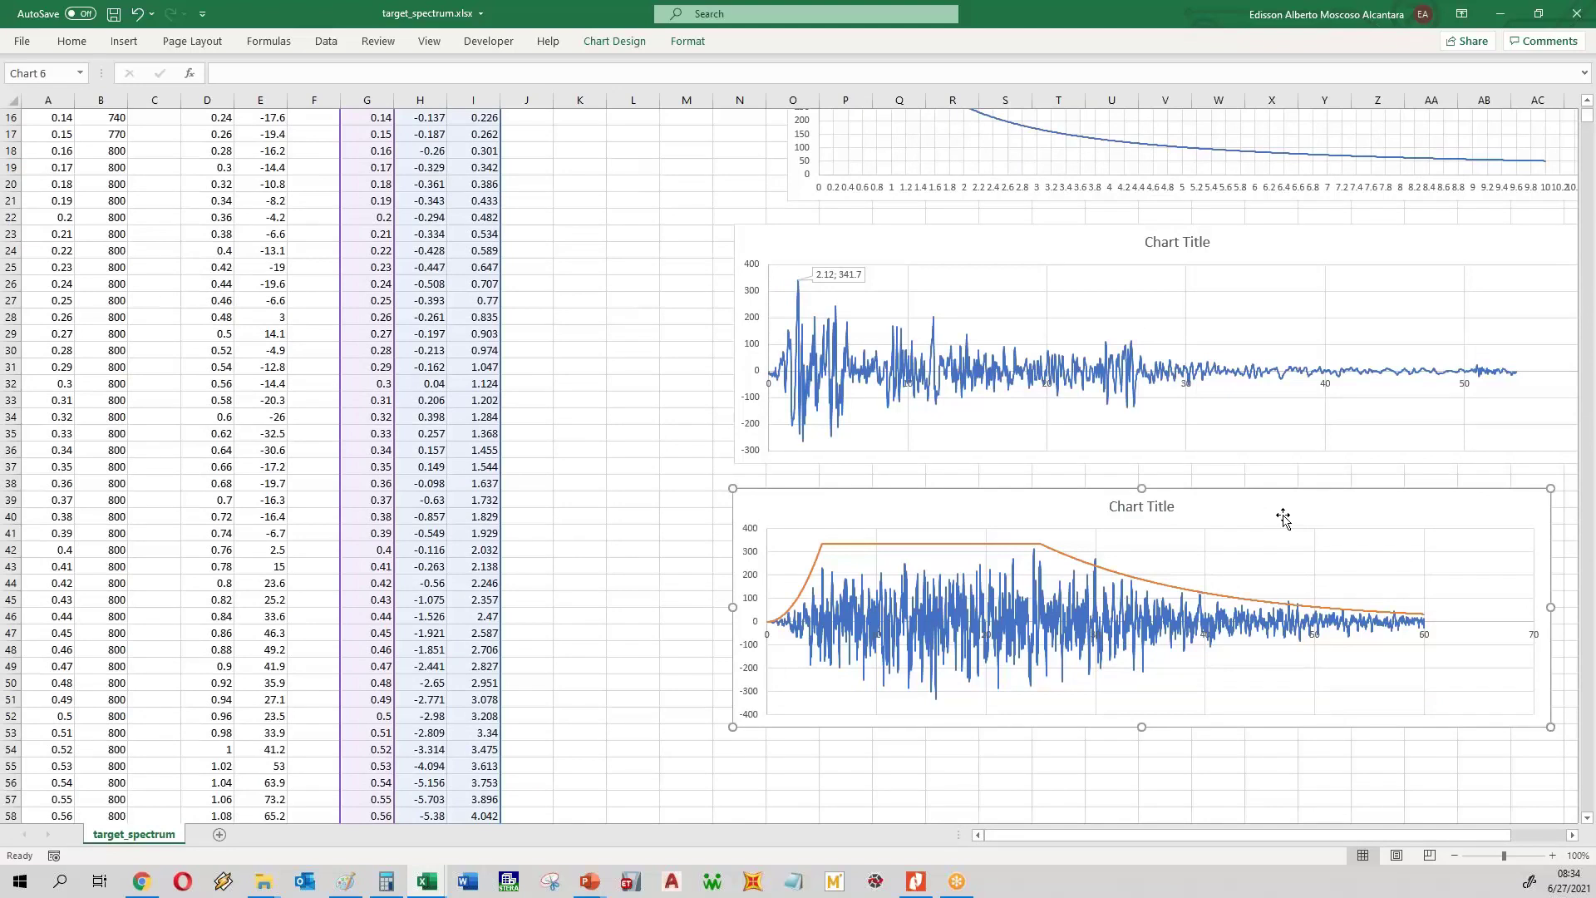
scroll(537, 424, up, 5)
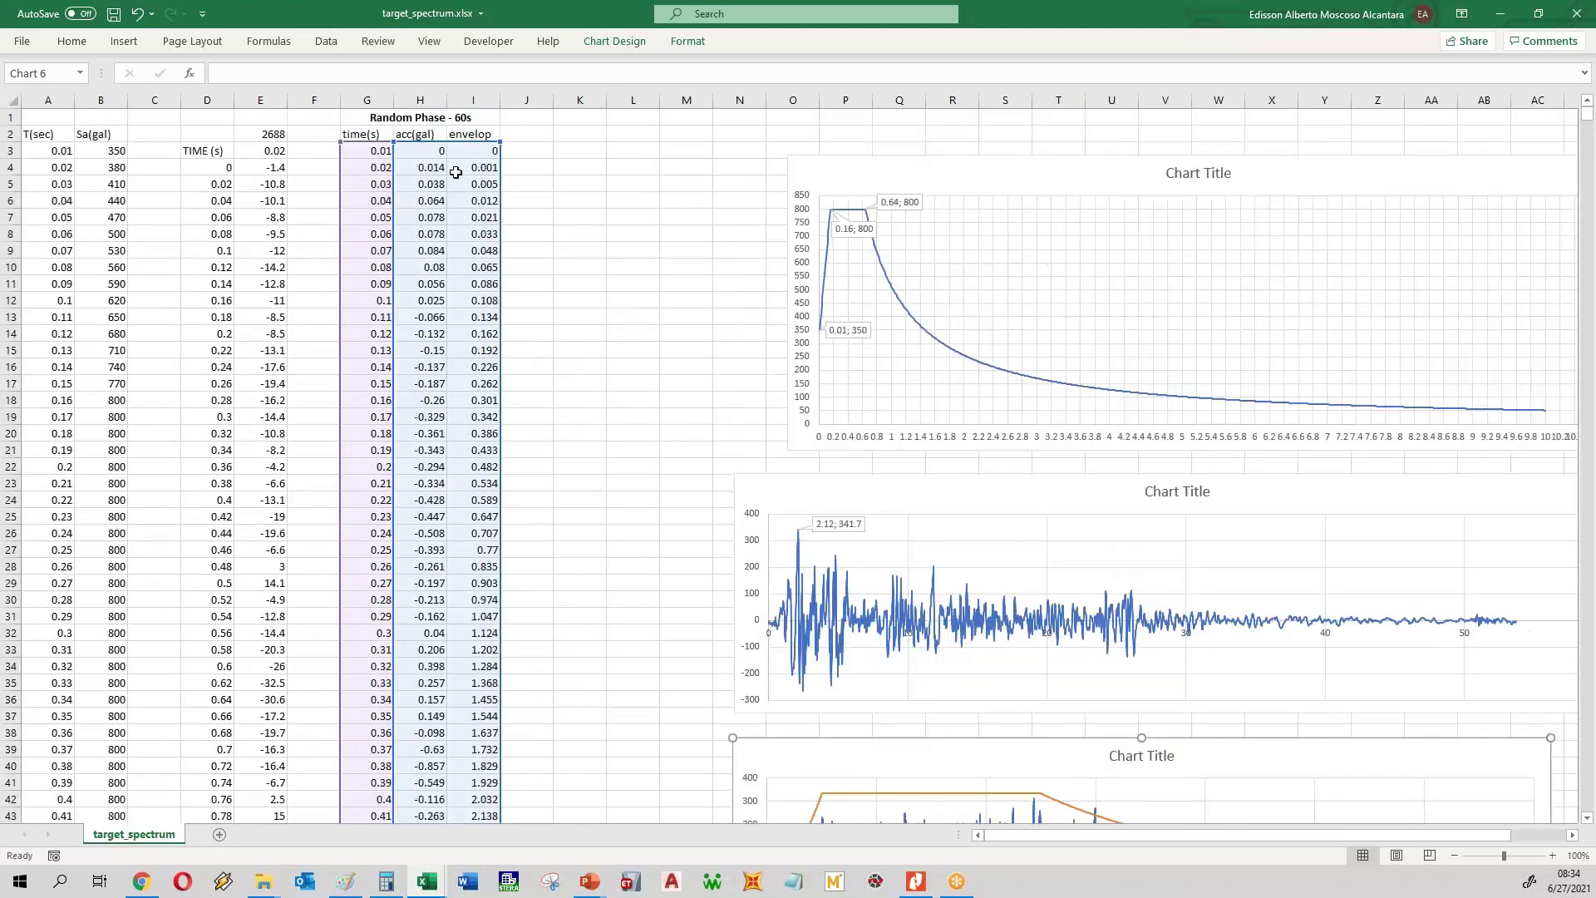
scroll(631, 346, down, 5)
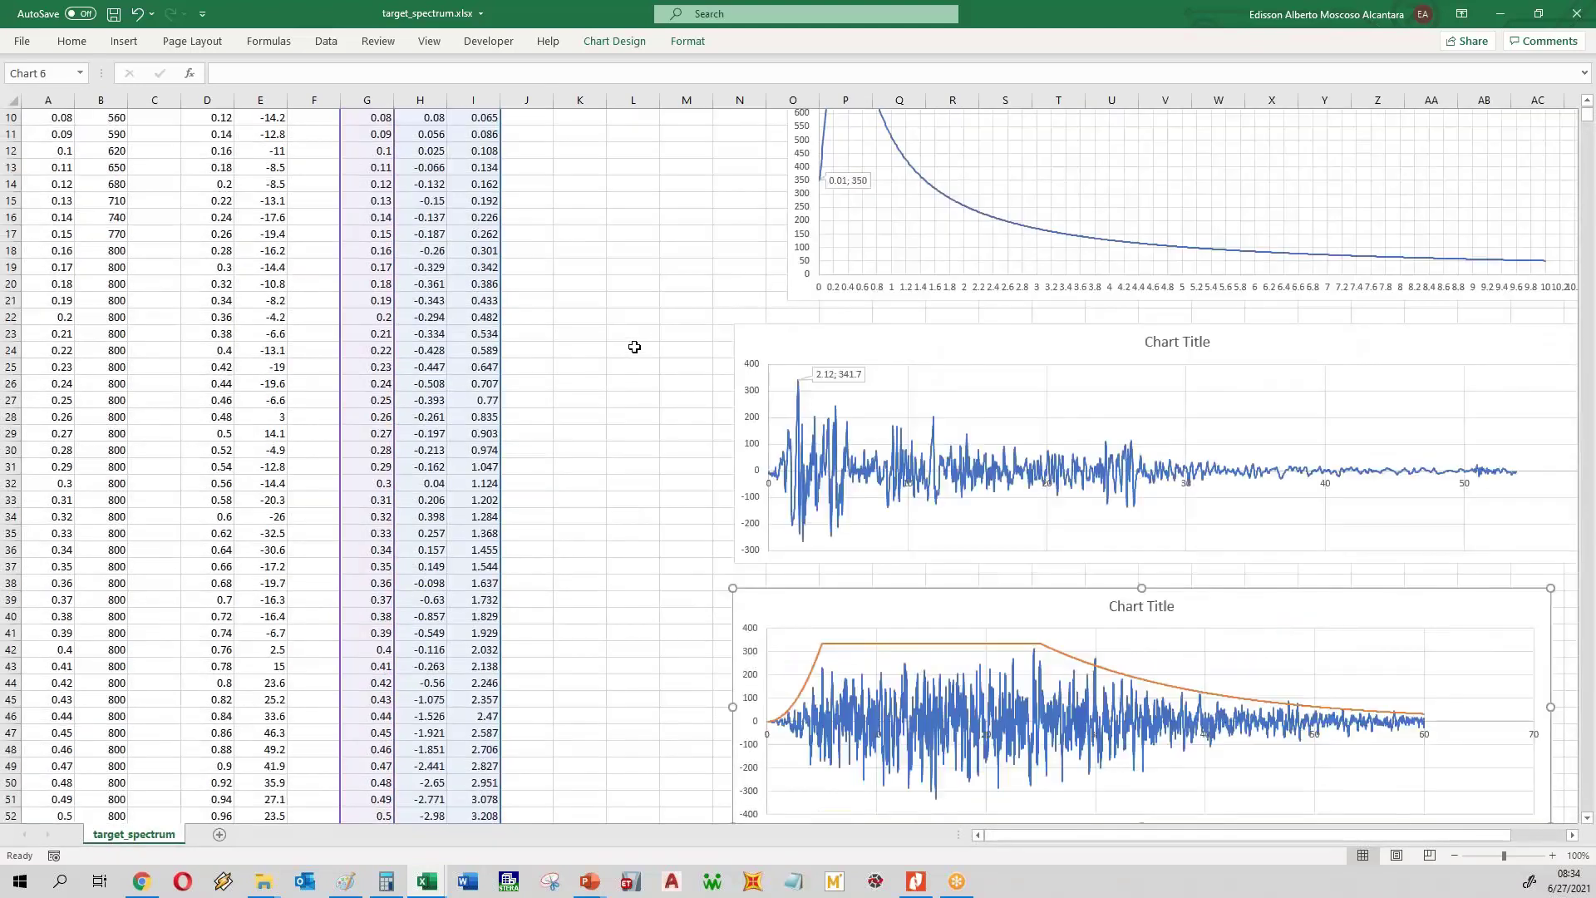
scroll(630, 346, up, 5)
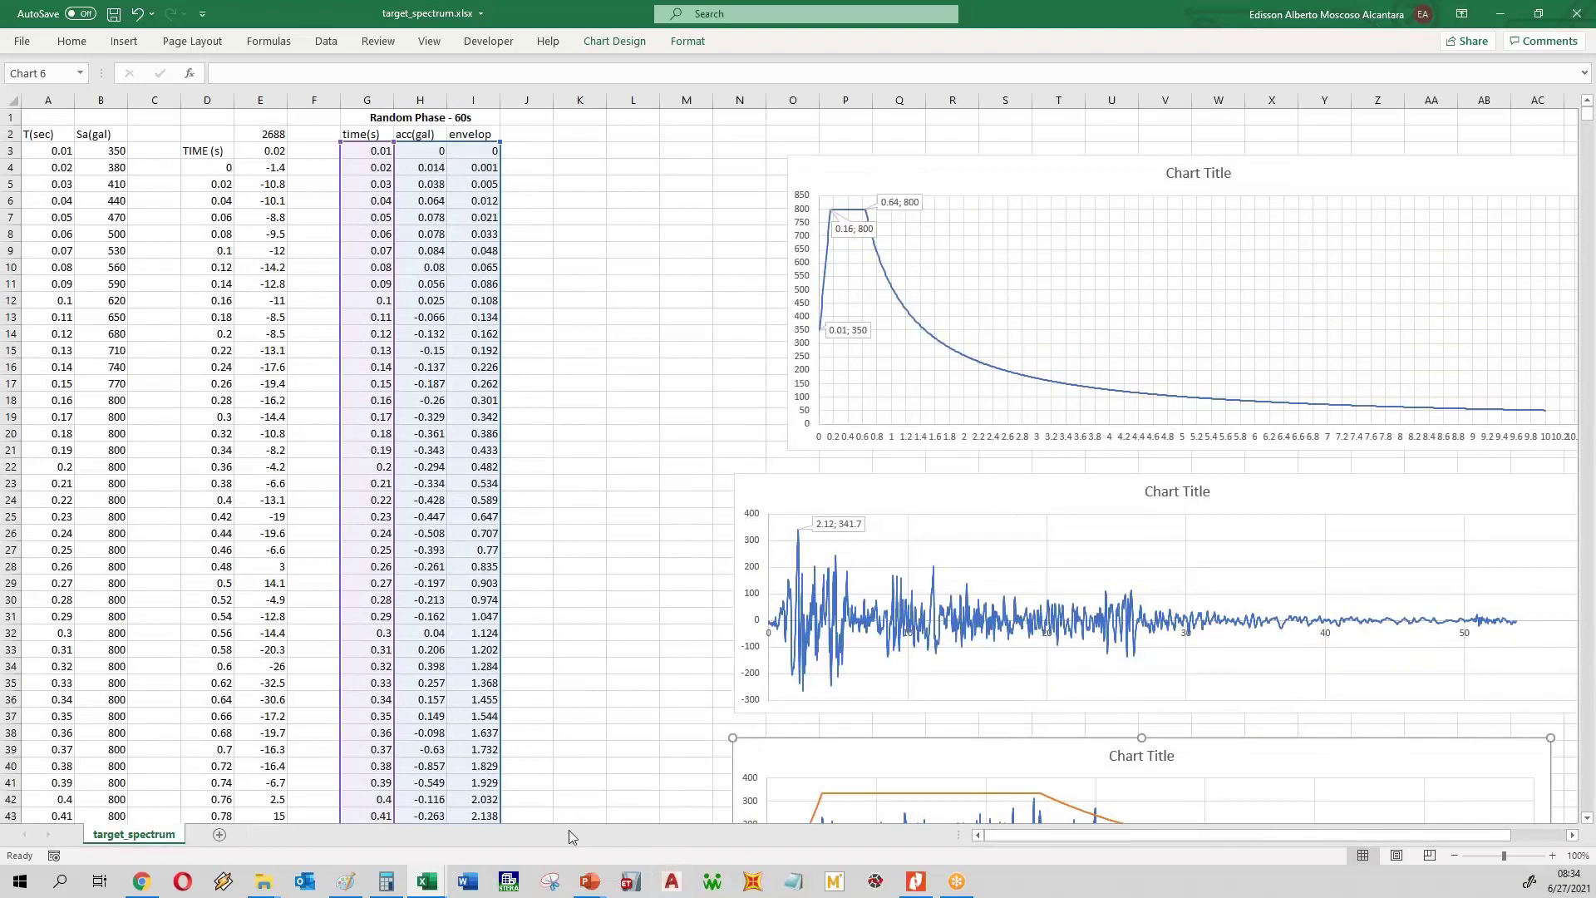
- Switch to the STERA_WAVE V1.0 folder in File Explorer and open out_spectrum.txt in Excel
mouse_move(266, 880)
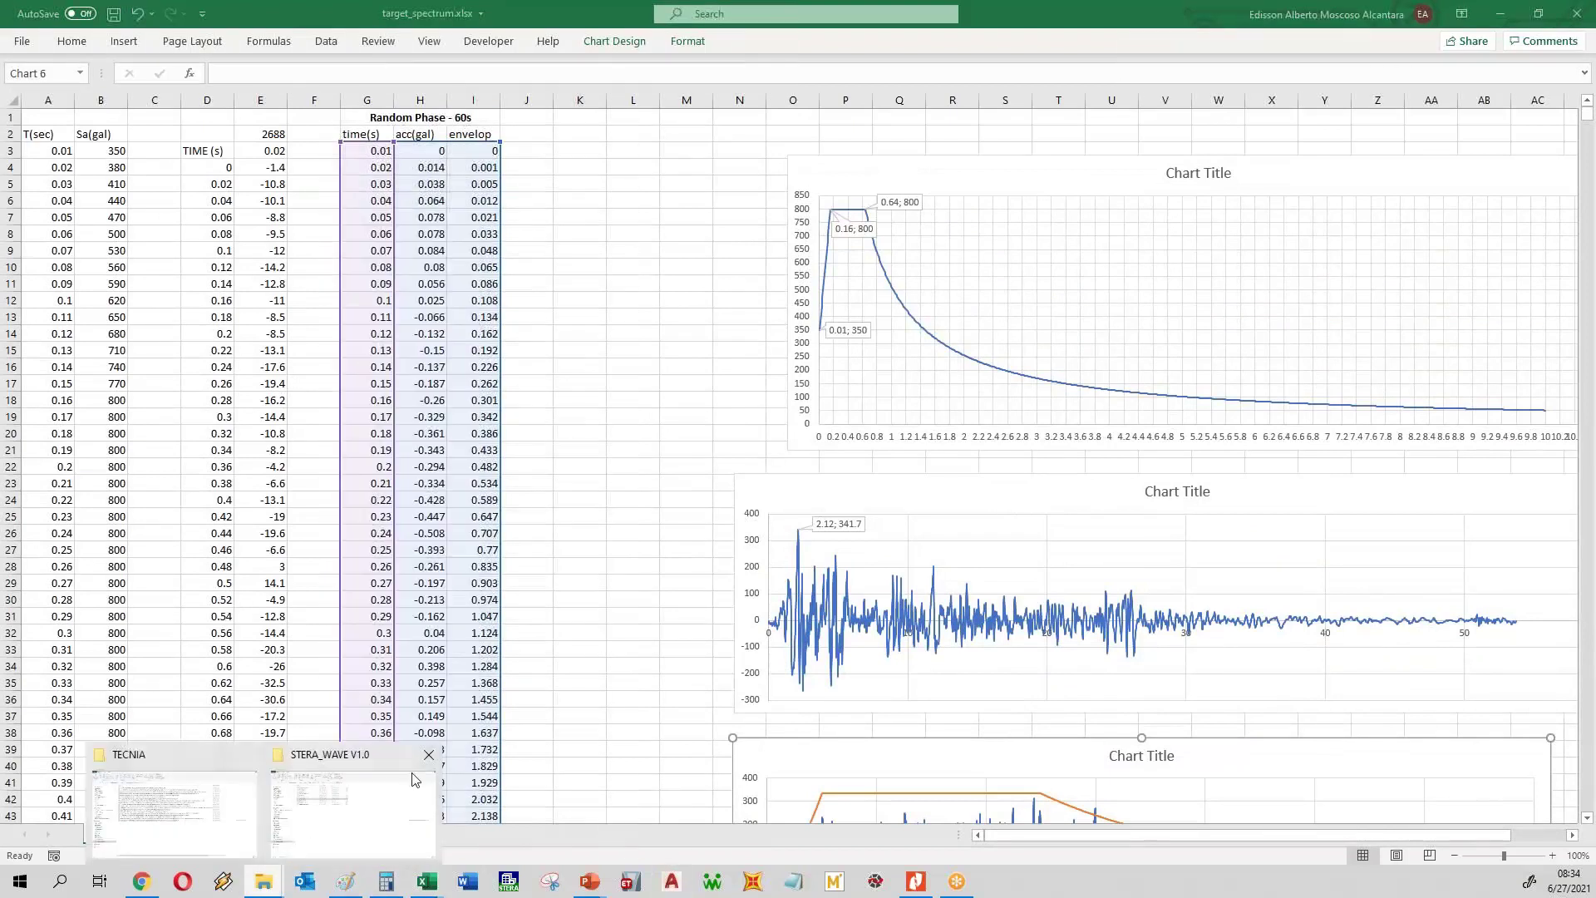
click(415, 780)
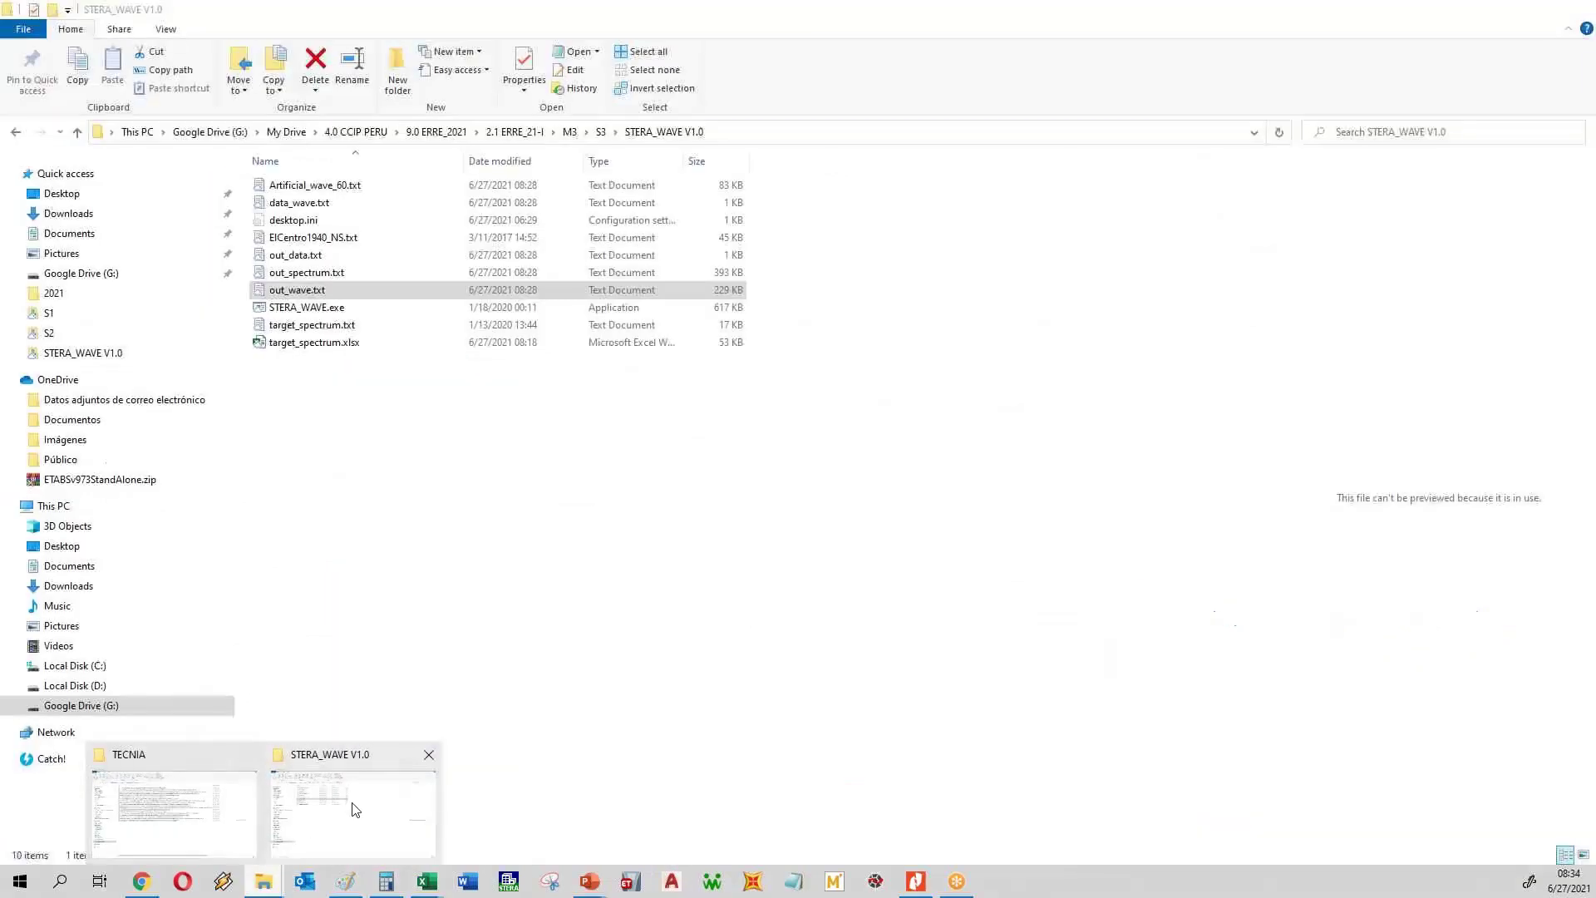
click(309, 279)
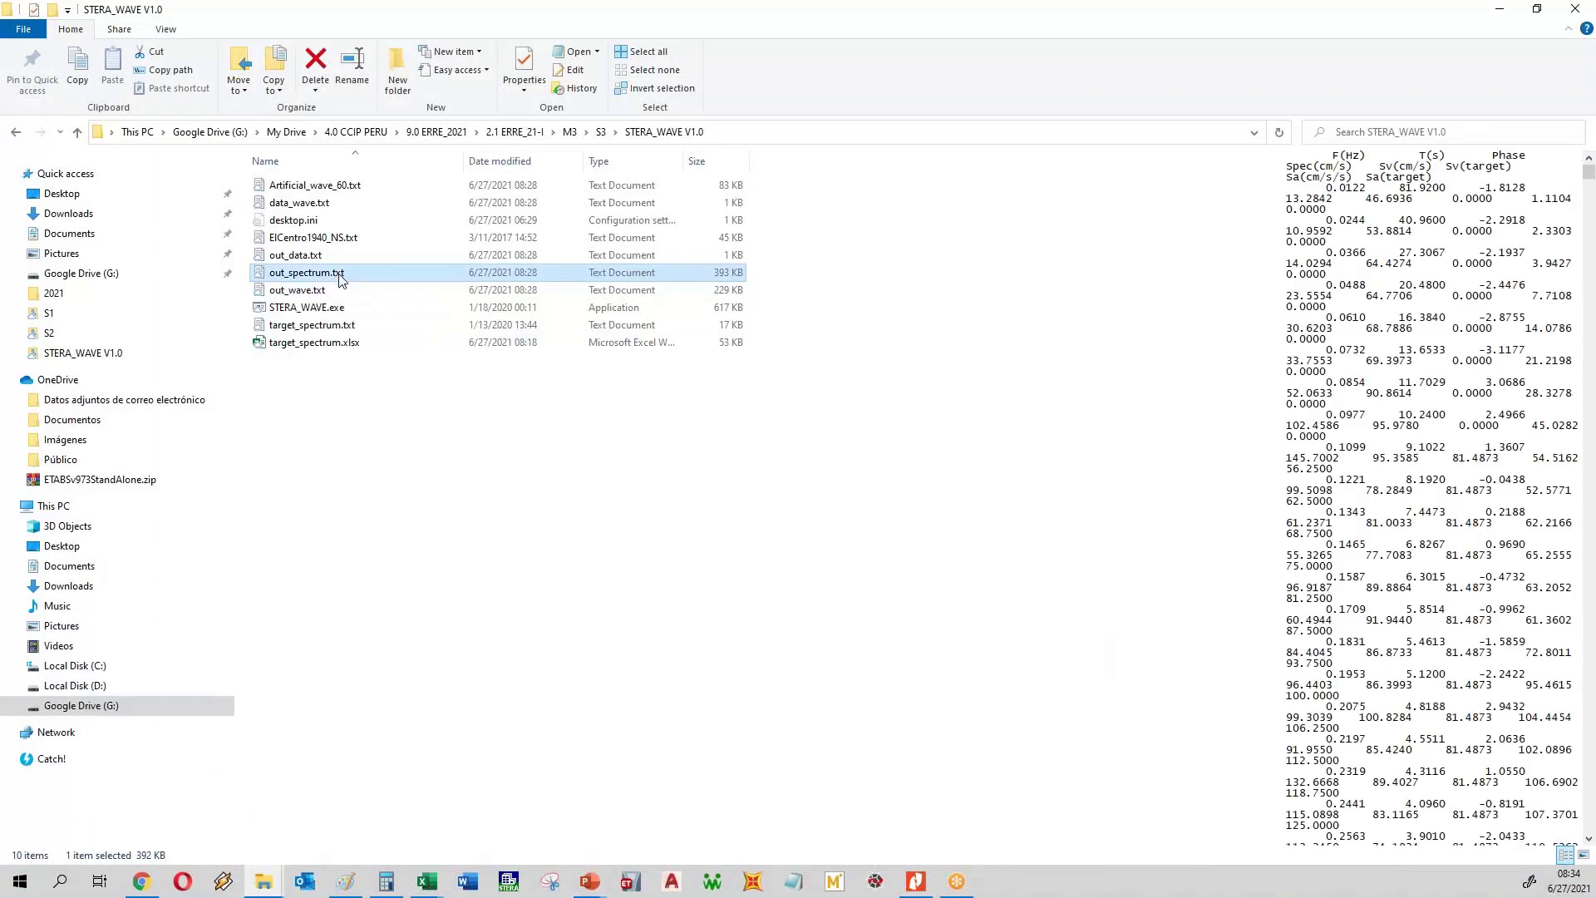
drag(338, 277, 602, 399)
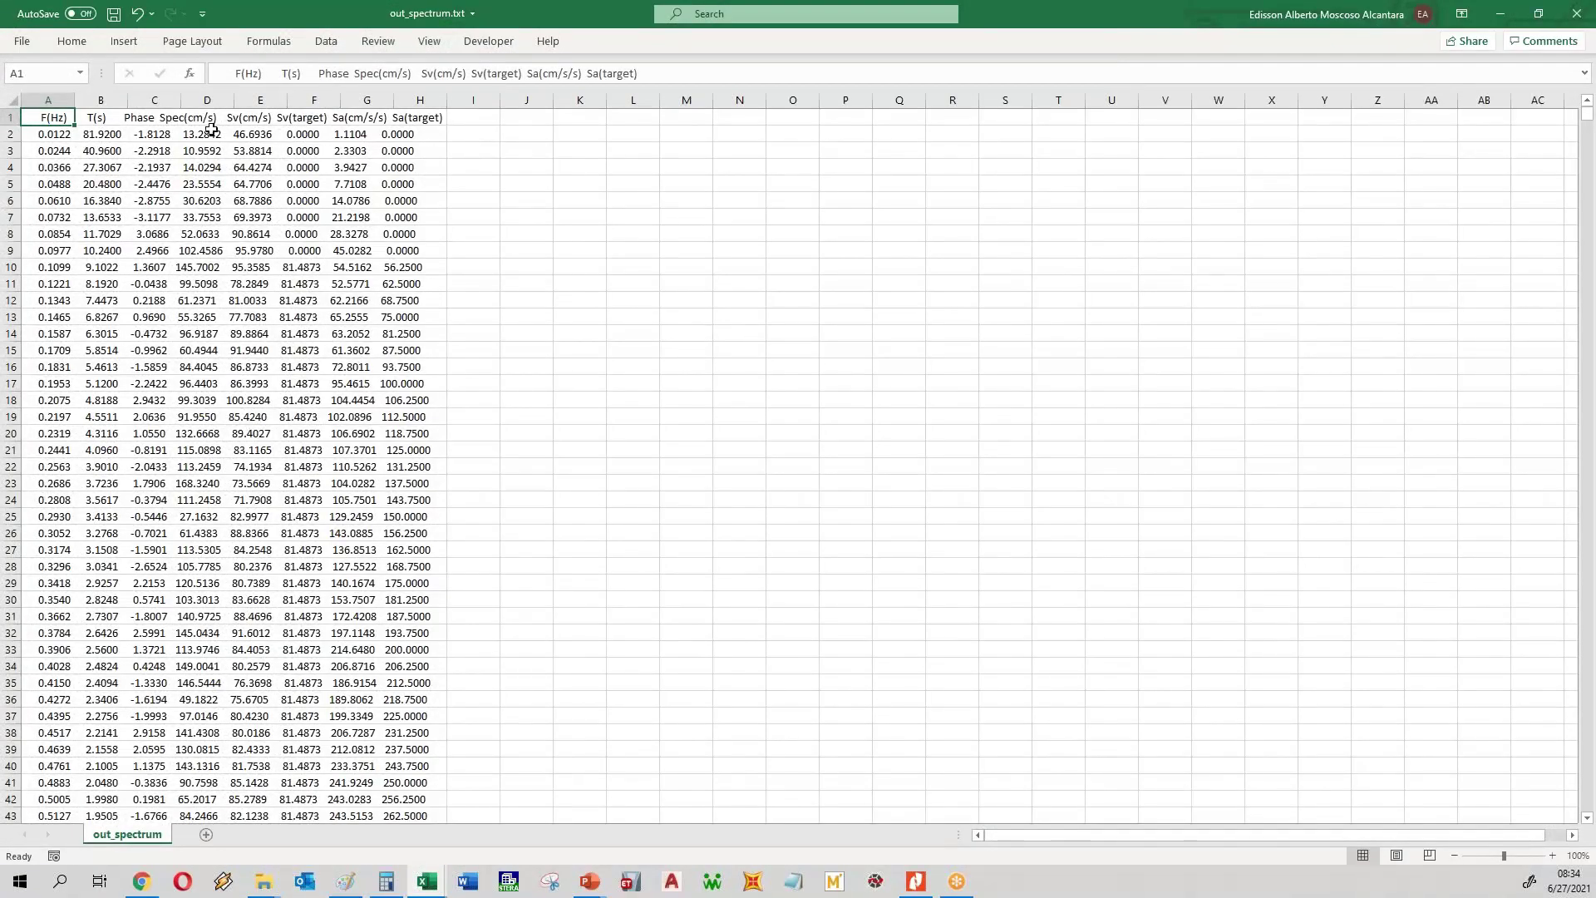
- Split the out_spectrum data in column A into separate columns with Text to Columns, keeping the suggested fixed-width breaks
click(49, 100)
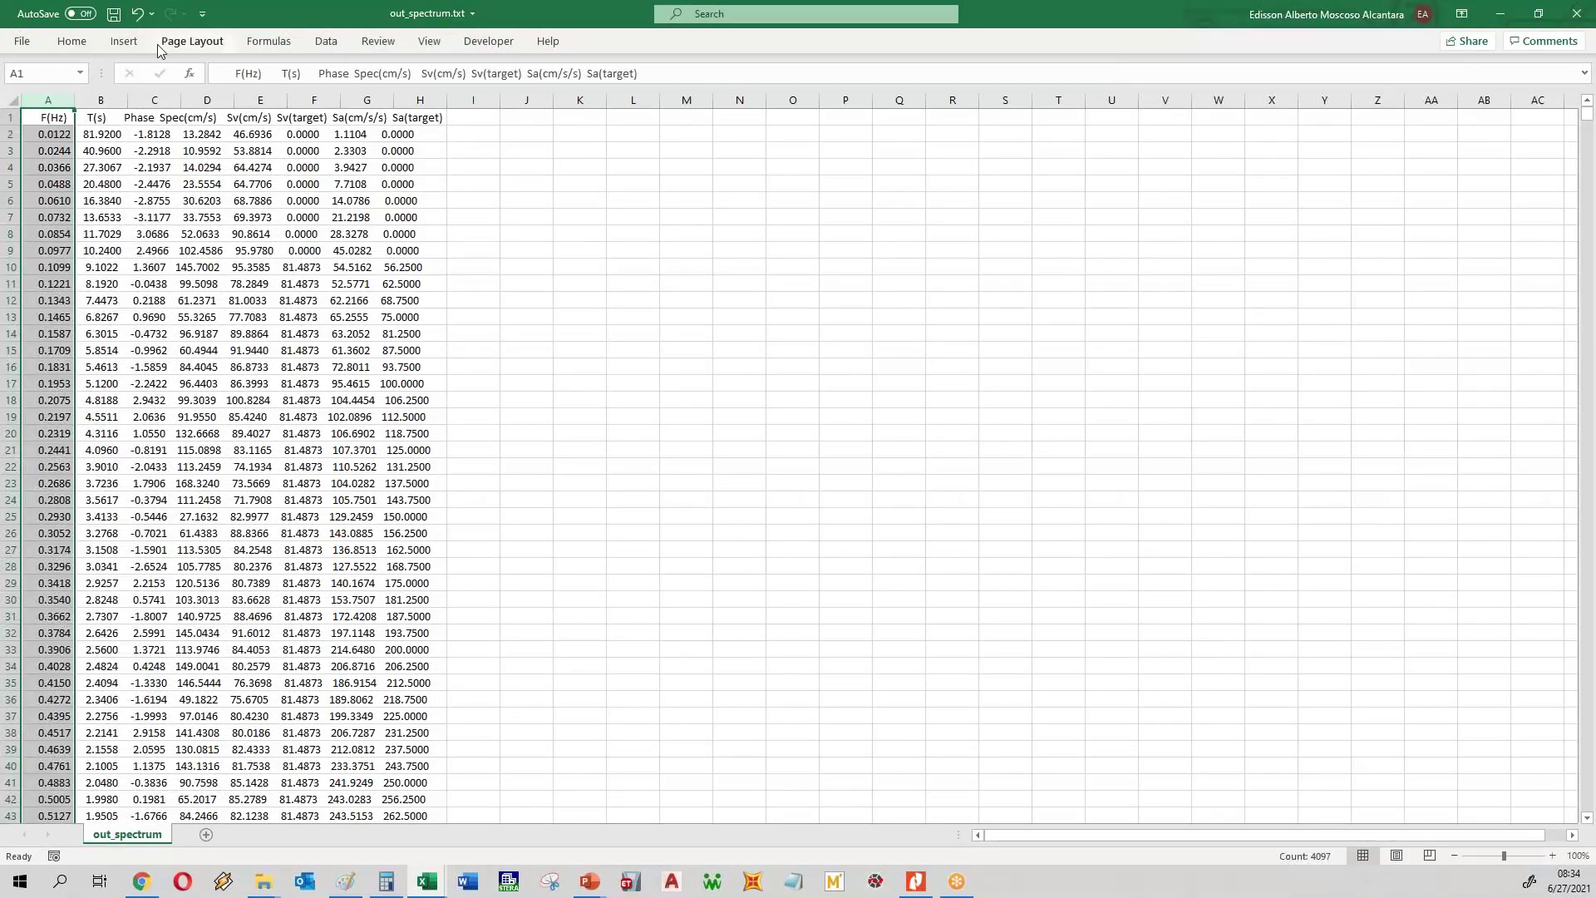
click(326, 42)
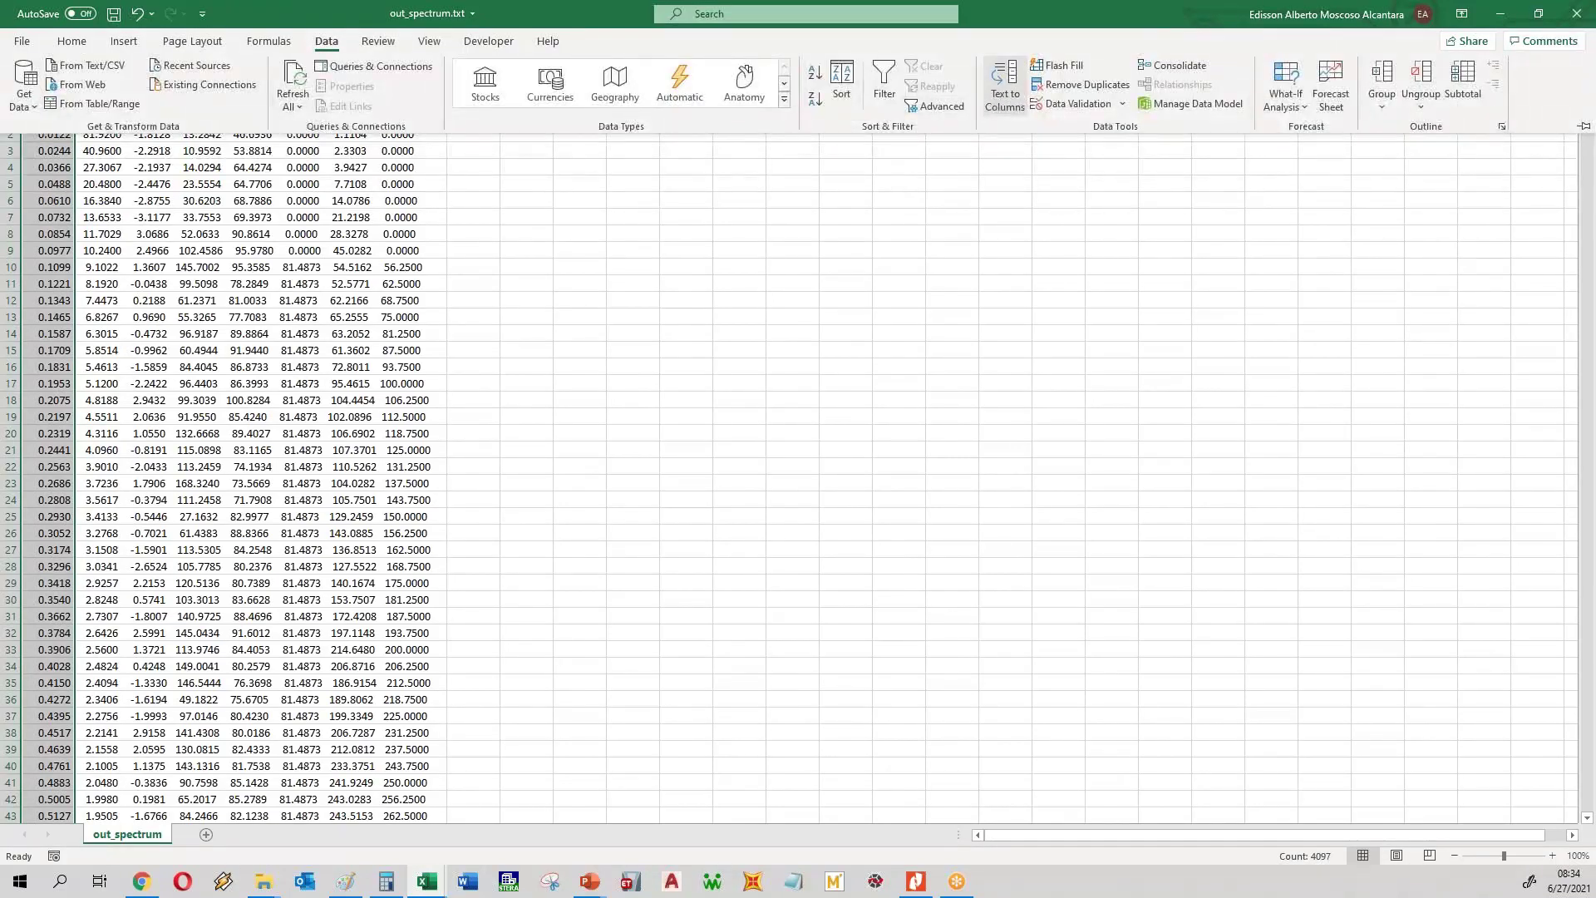
click(1005, 84)
click(835, 532)
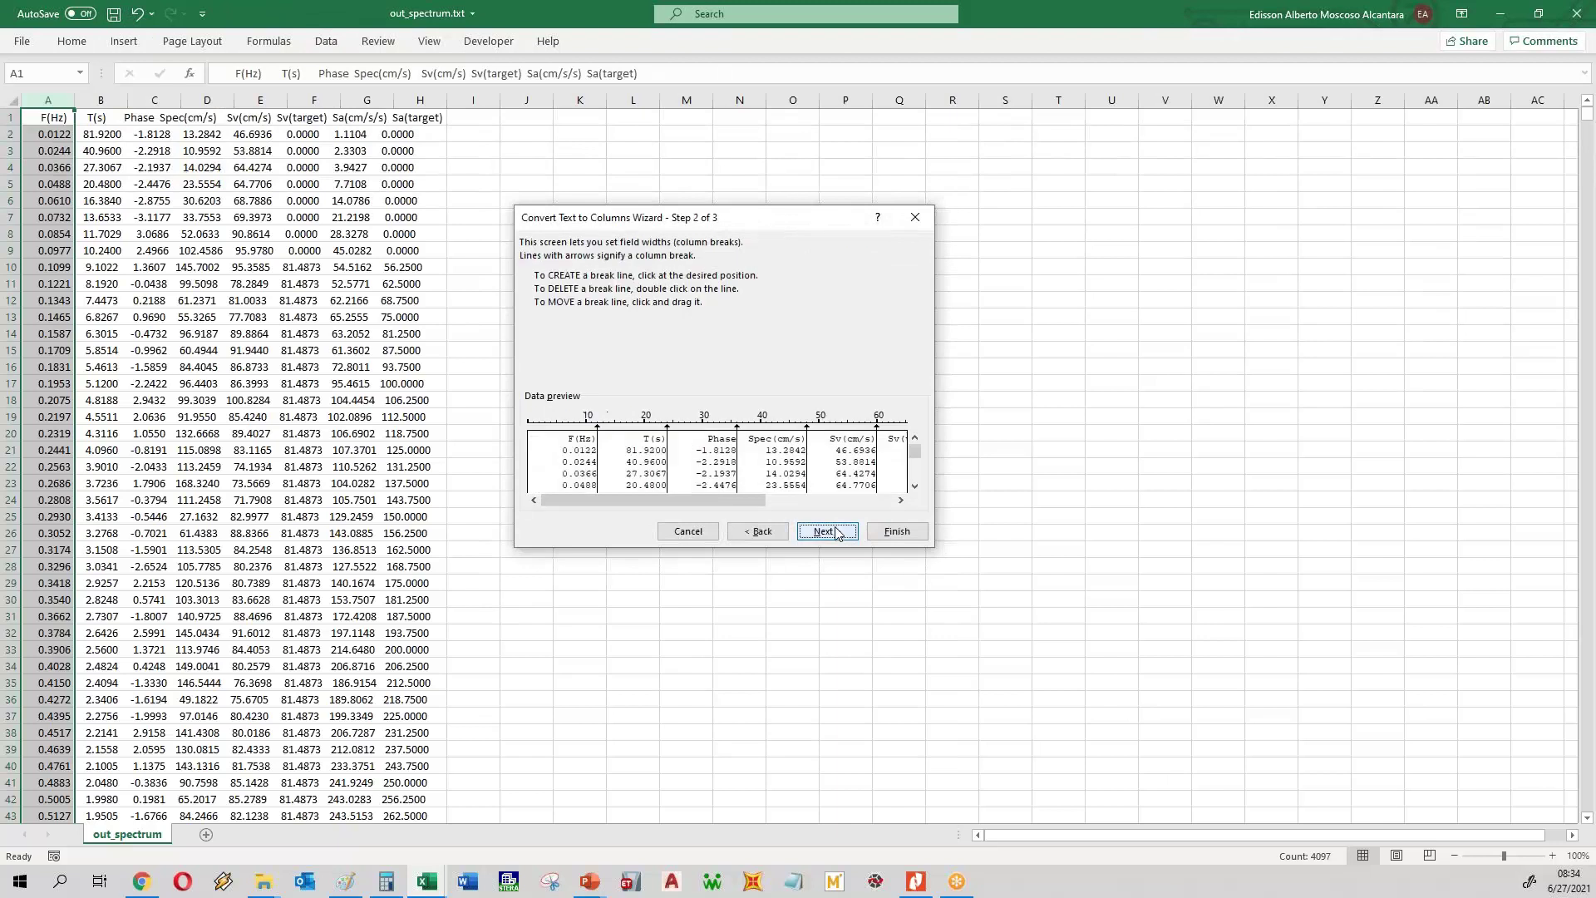
click(896, 531)
click(632, 317)
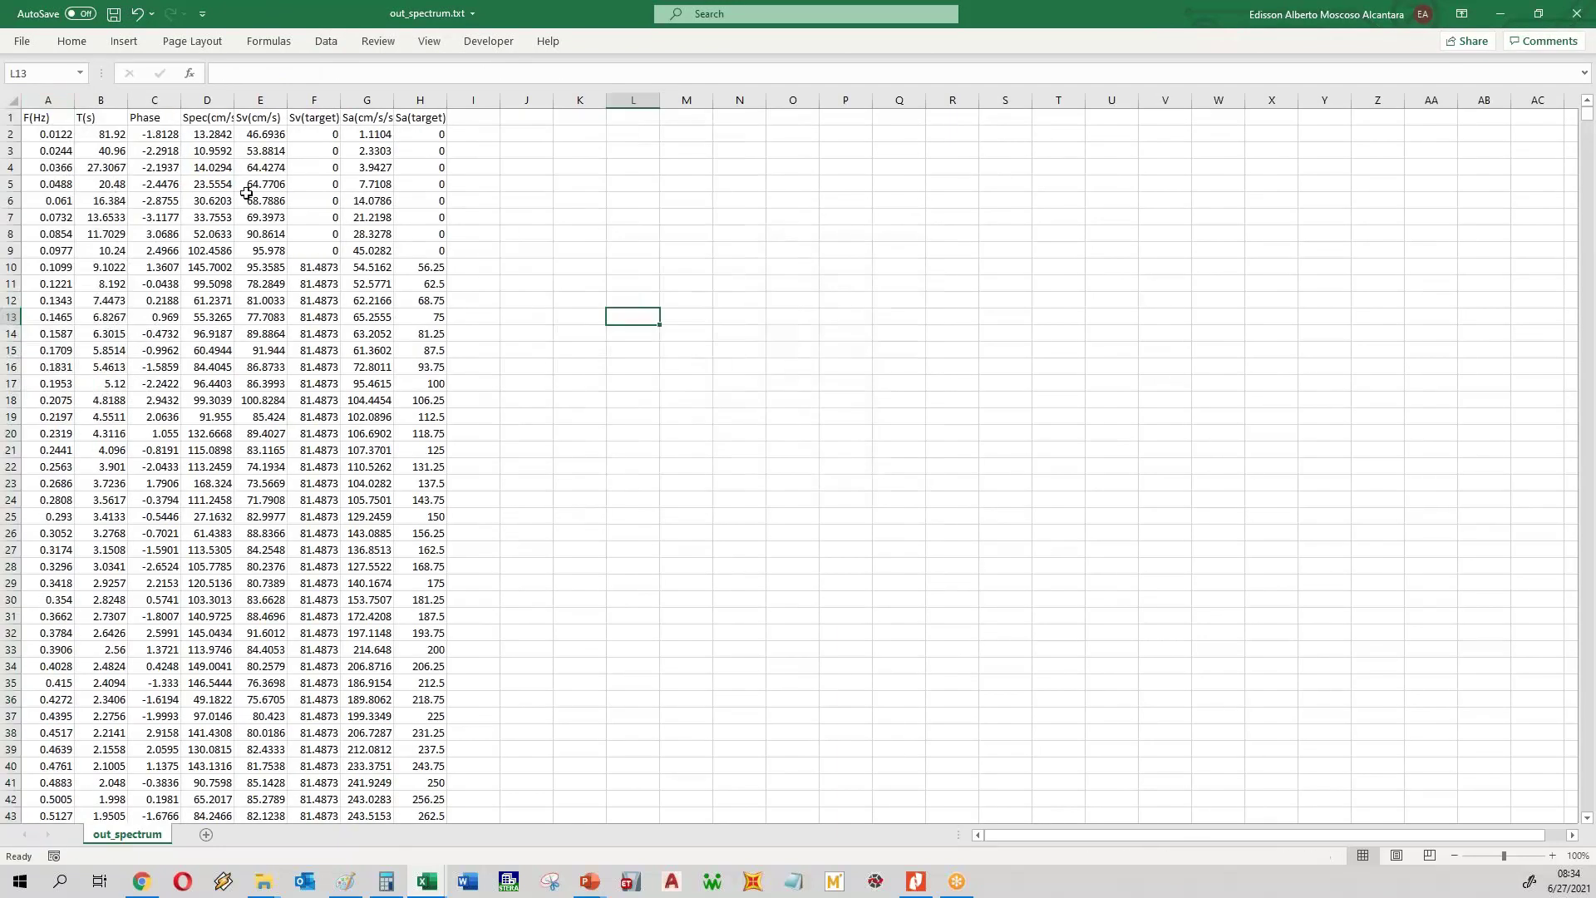
- Review the spectrum output columns, copy the whole T(s) column and return to the target_spectrum.xlsx workbook
click(260, 100)
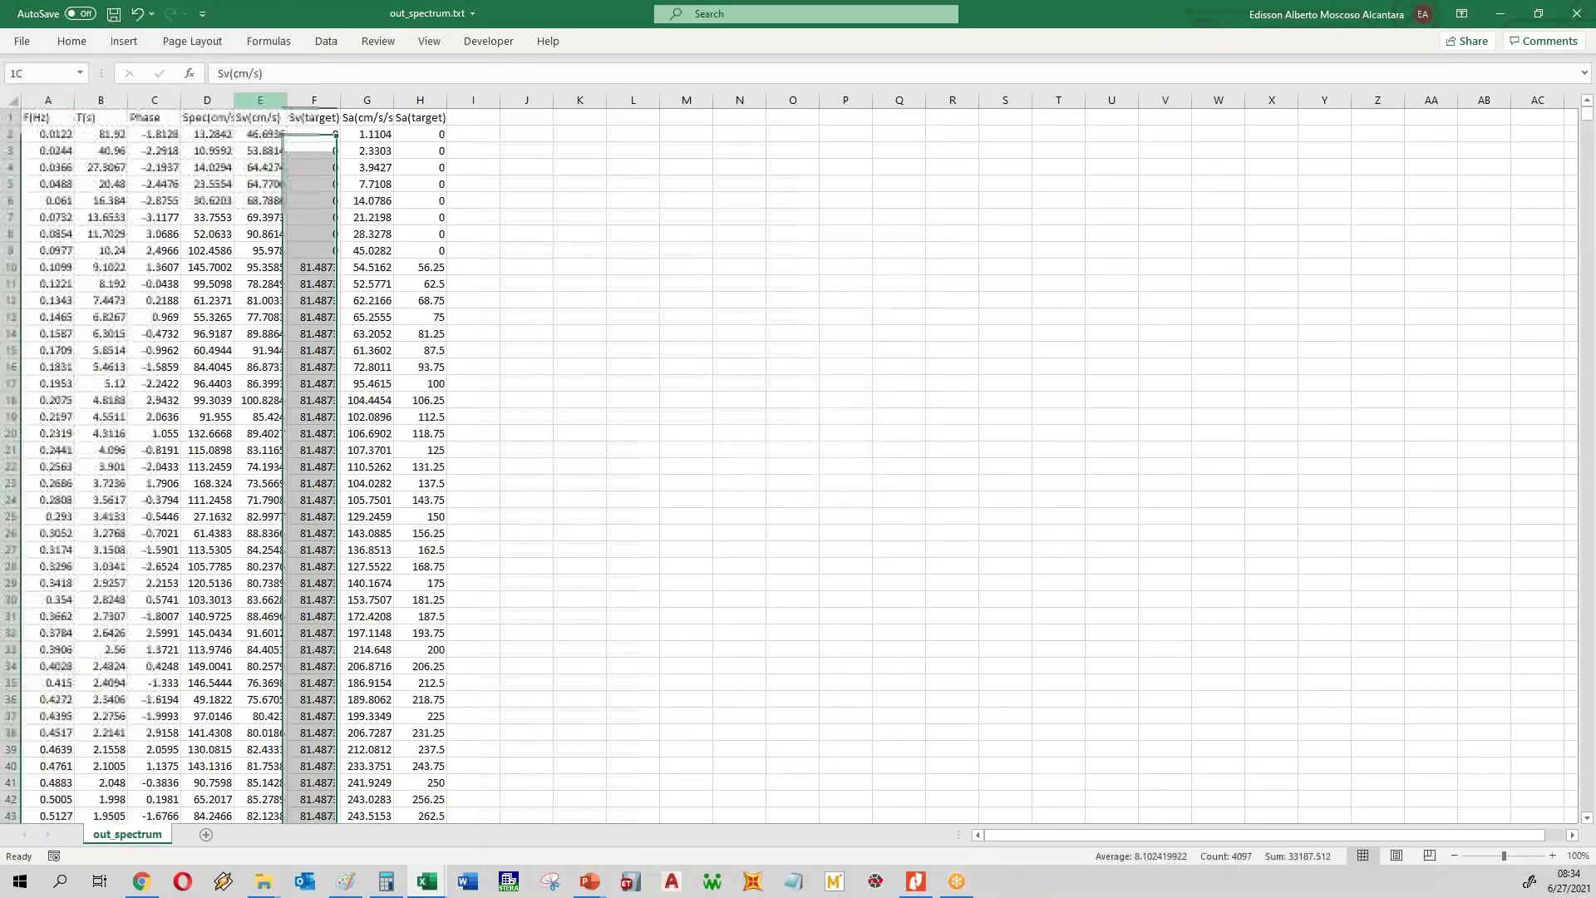
click(314, 101)
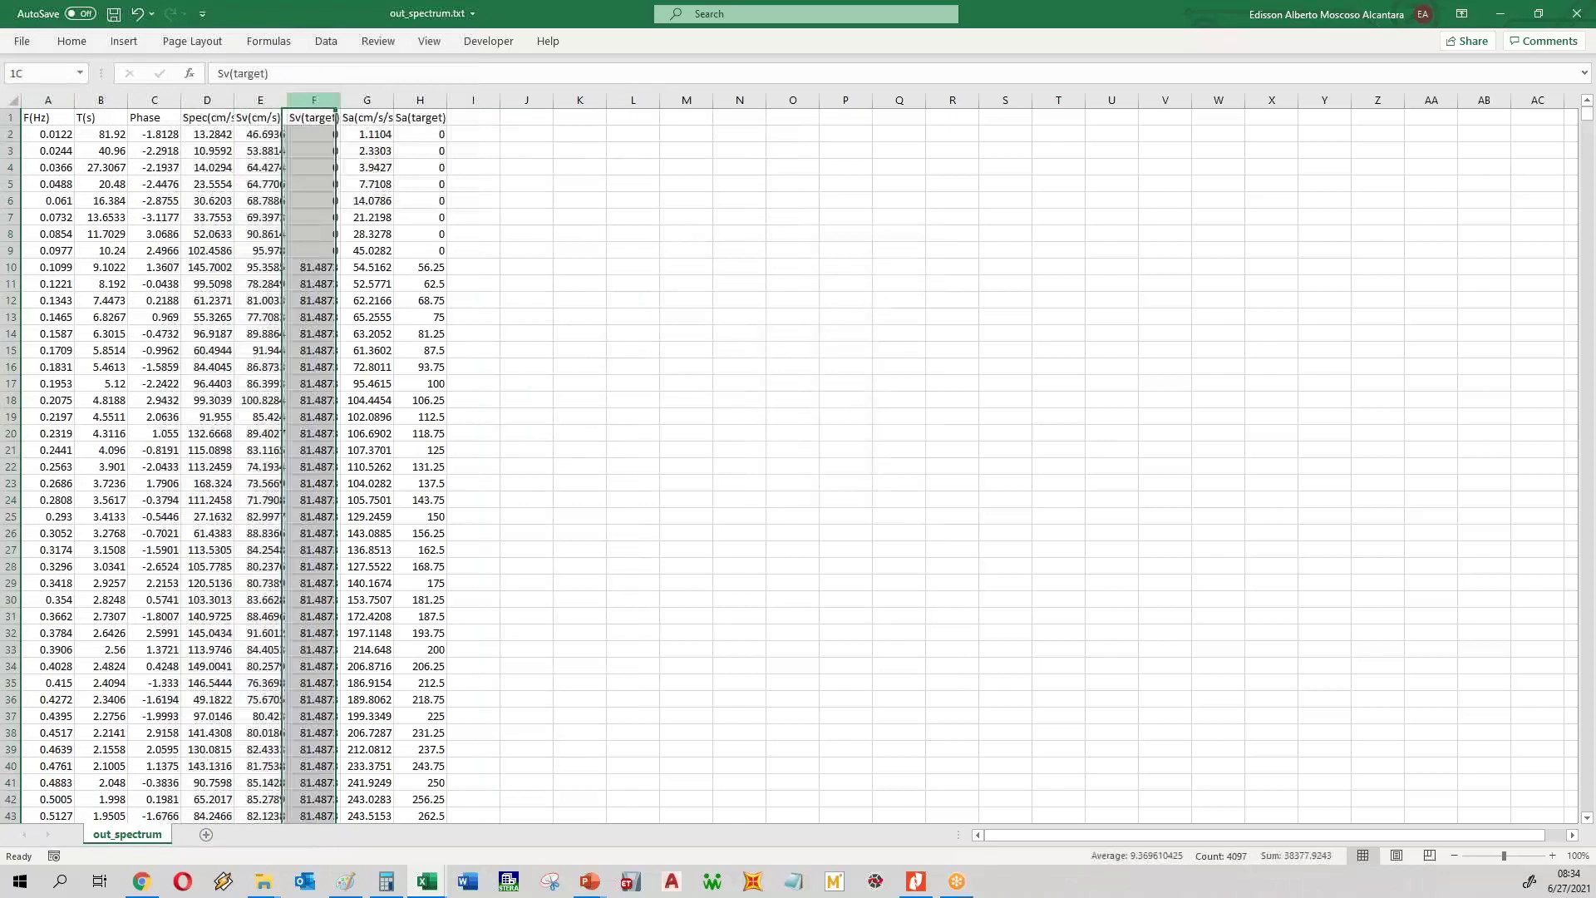
click(359, 102)
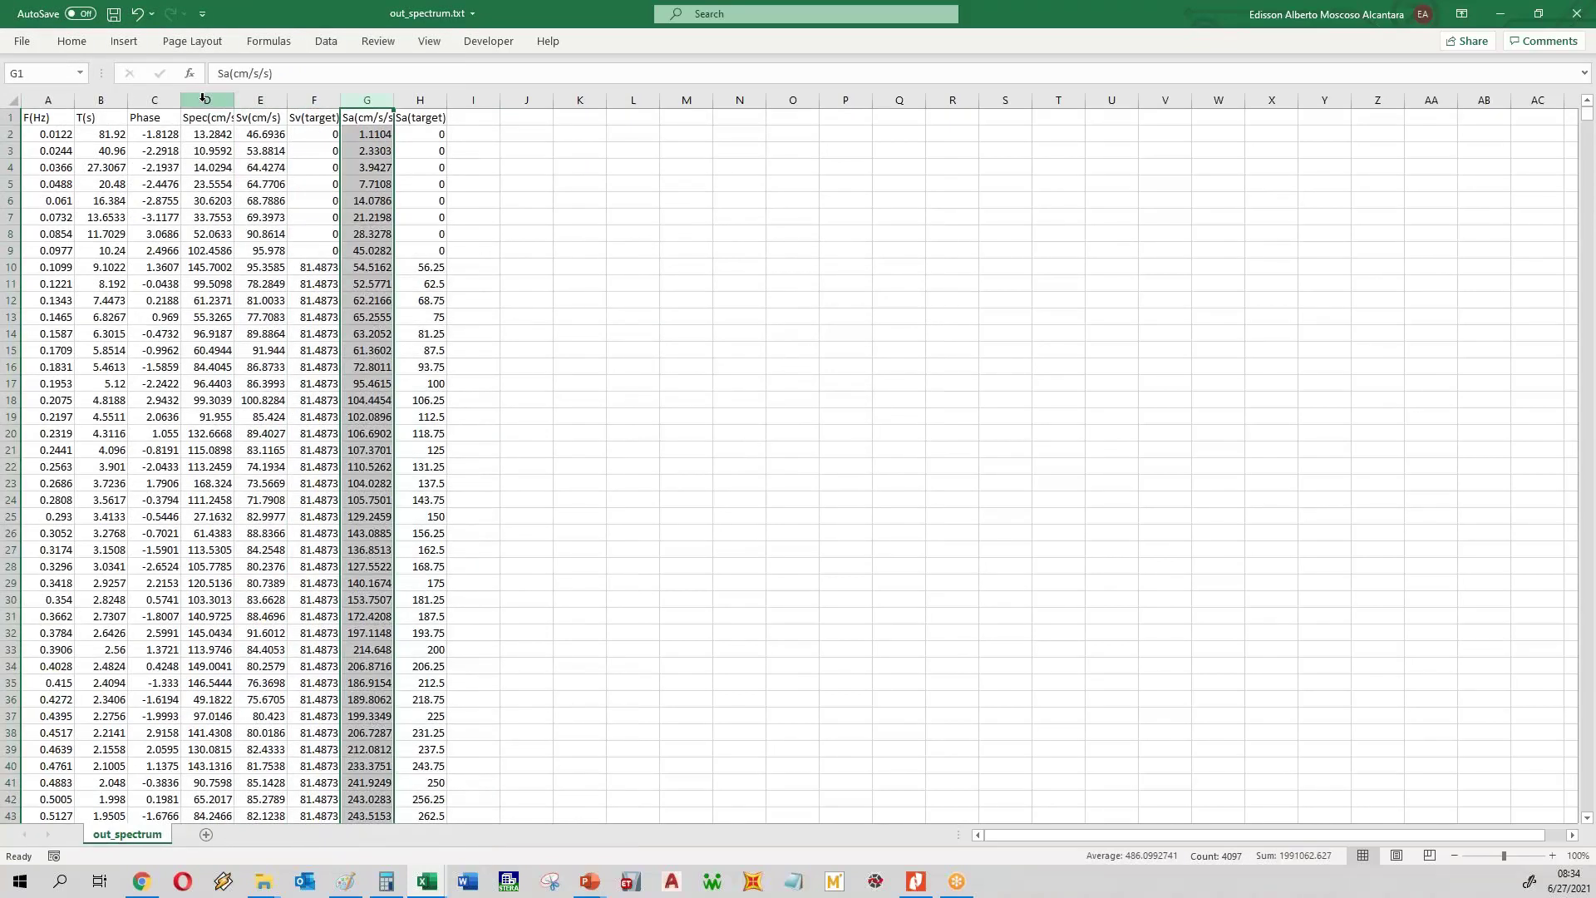
click(260, 100)
click(206, 101)
click(154, 101)
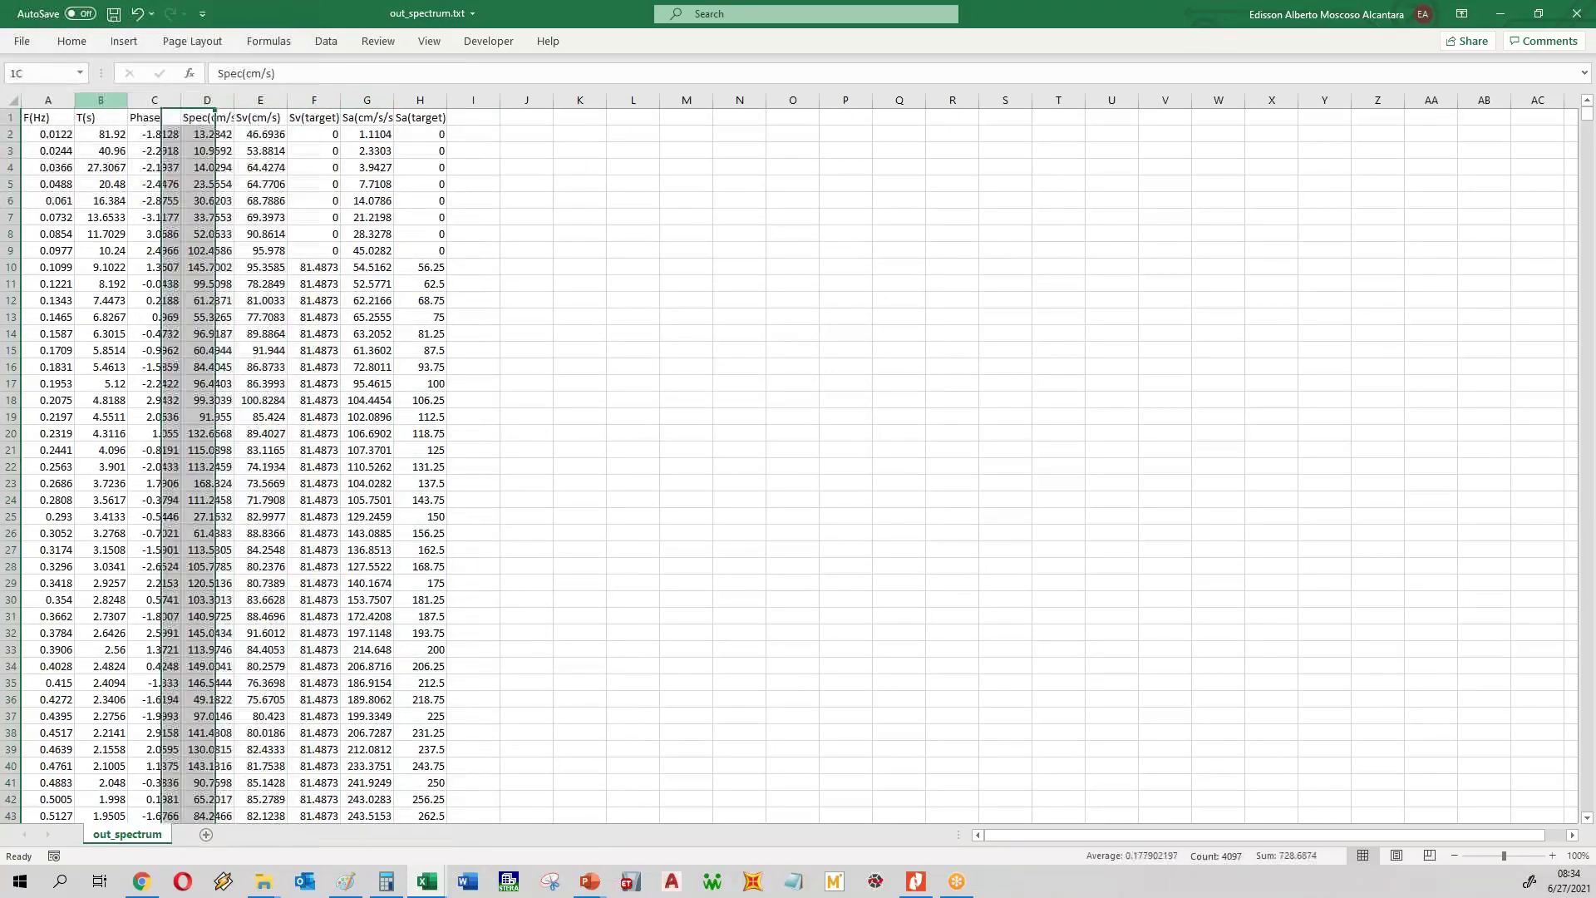
click(101, 101)
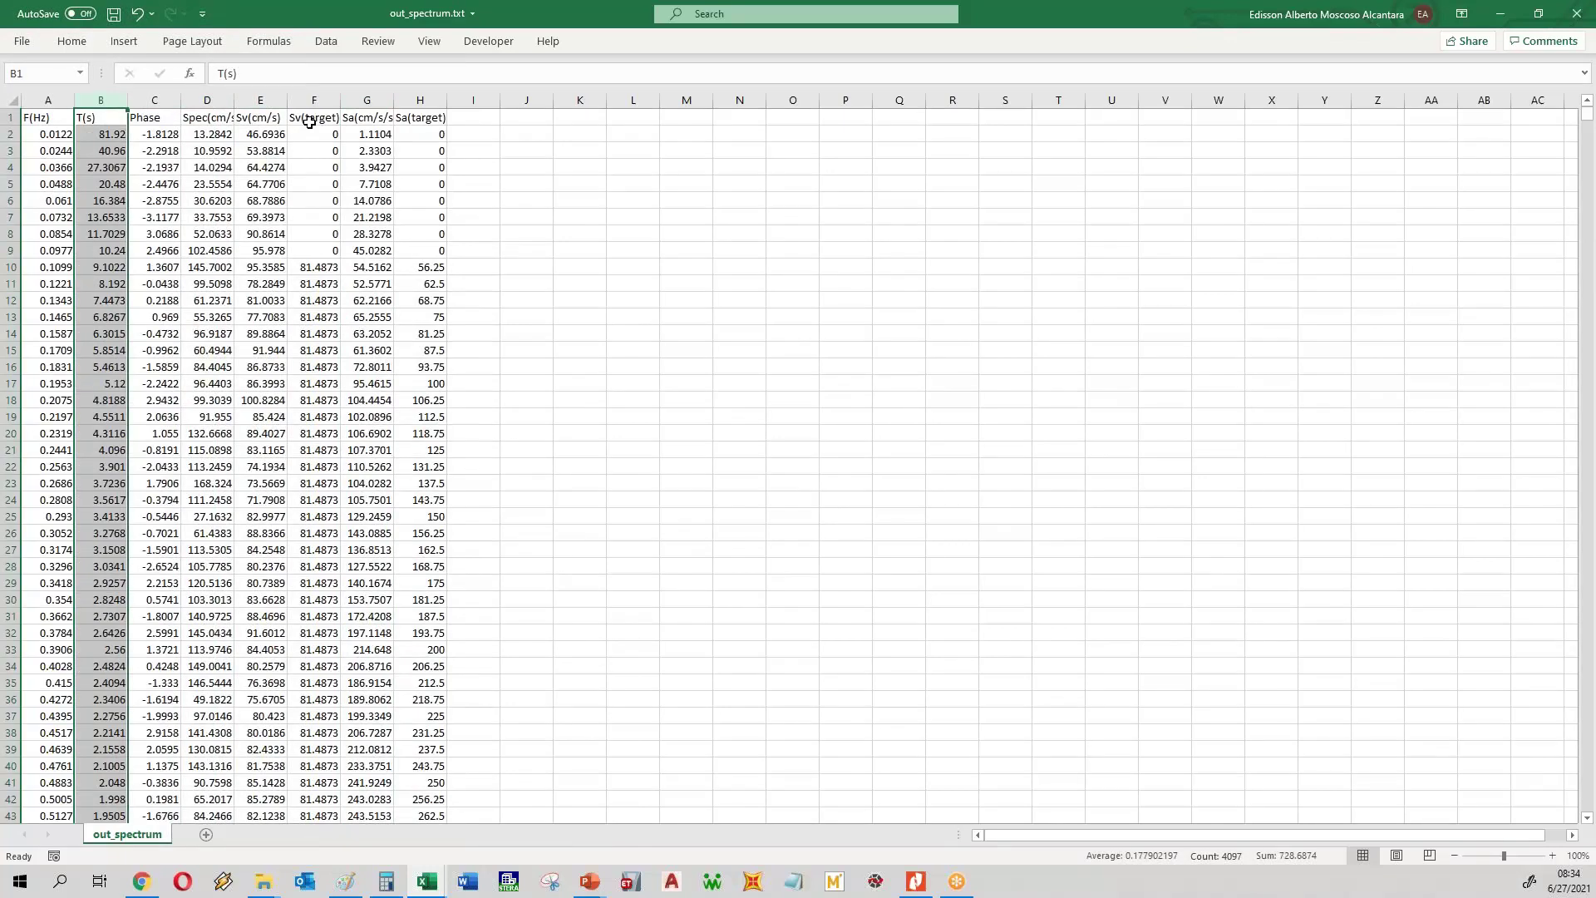
key(ctrl+c)
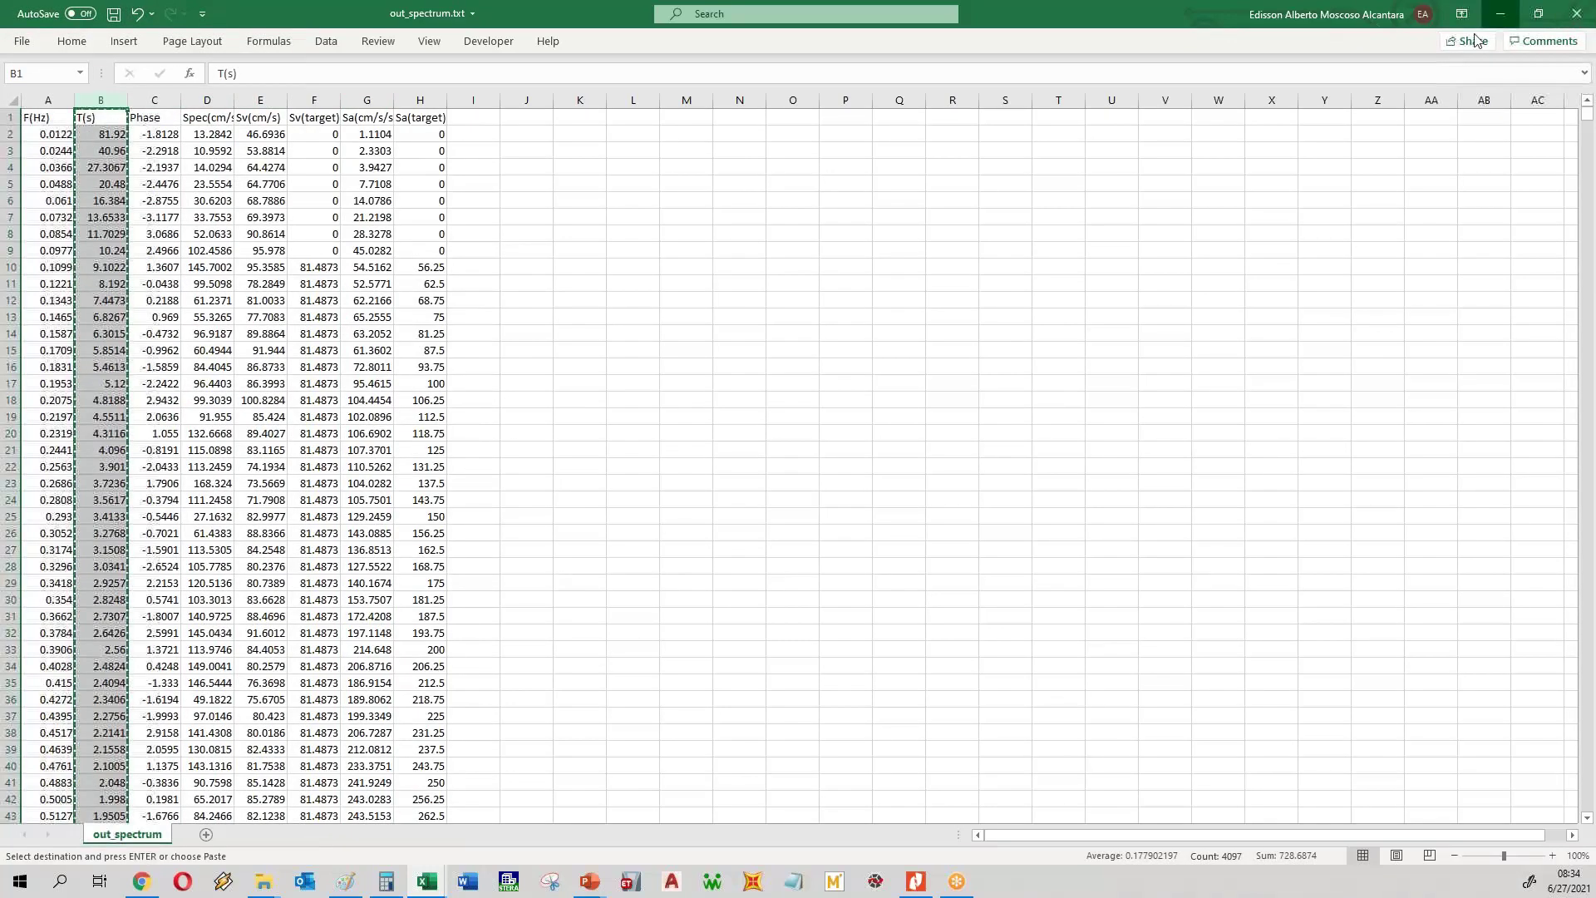
click(1592, 7)
click(1576, 10)
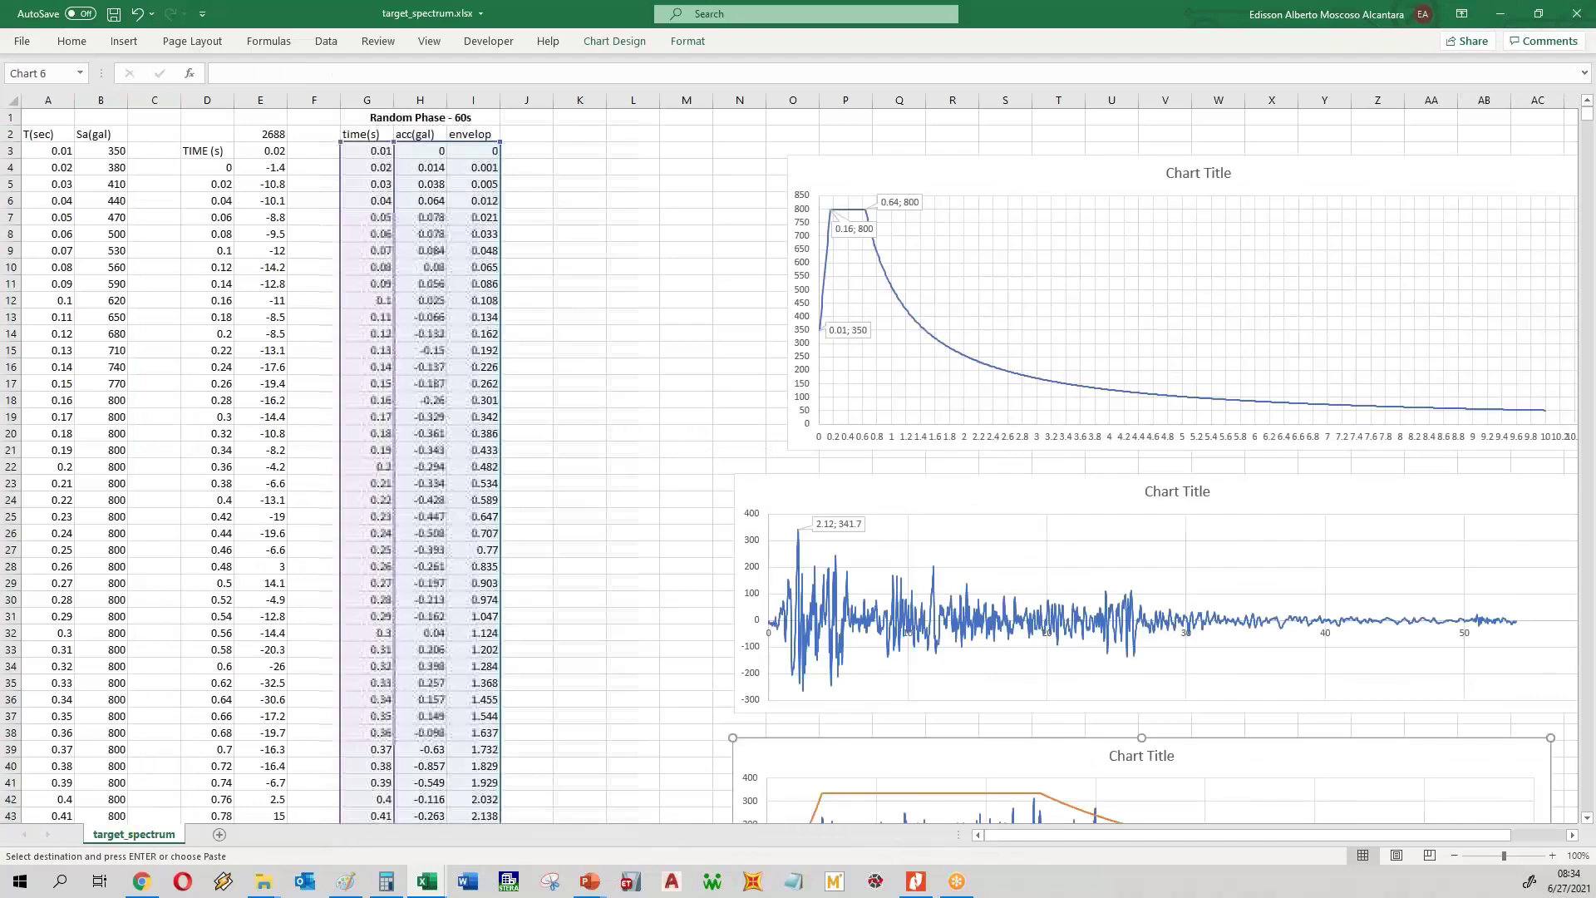
- Try to paste the whole copied T(s) column starting at cell J2
click(527, 135)
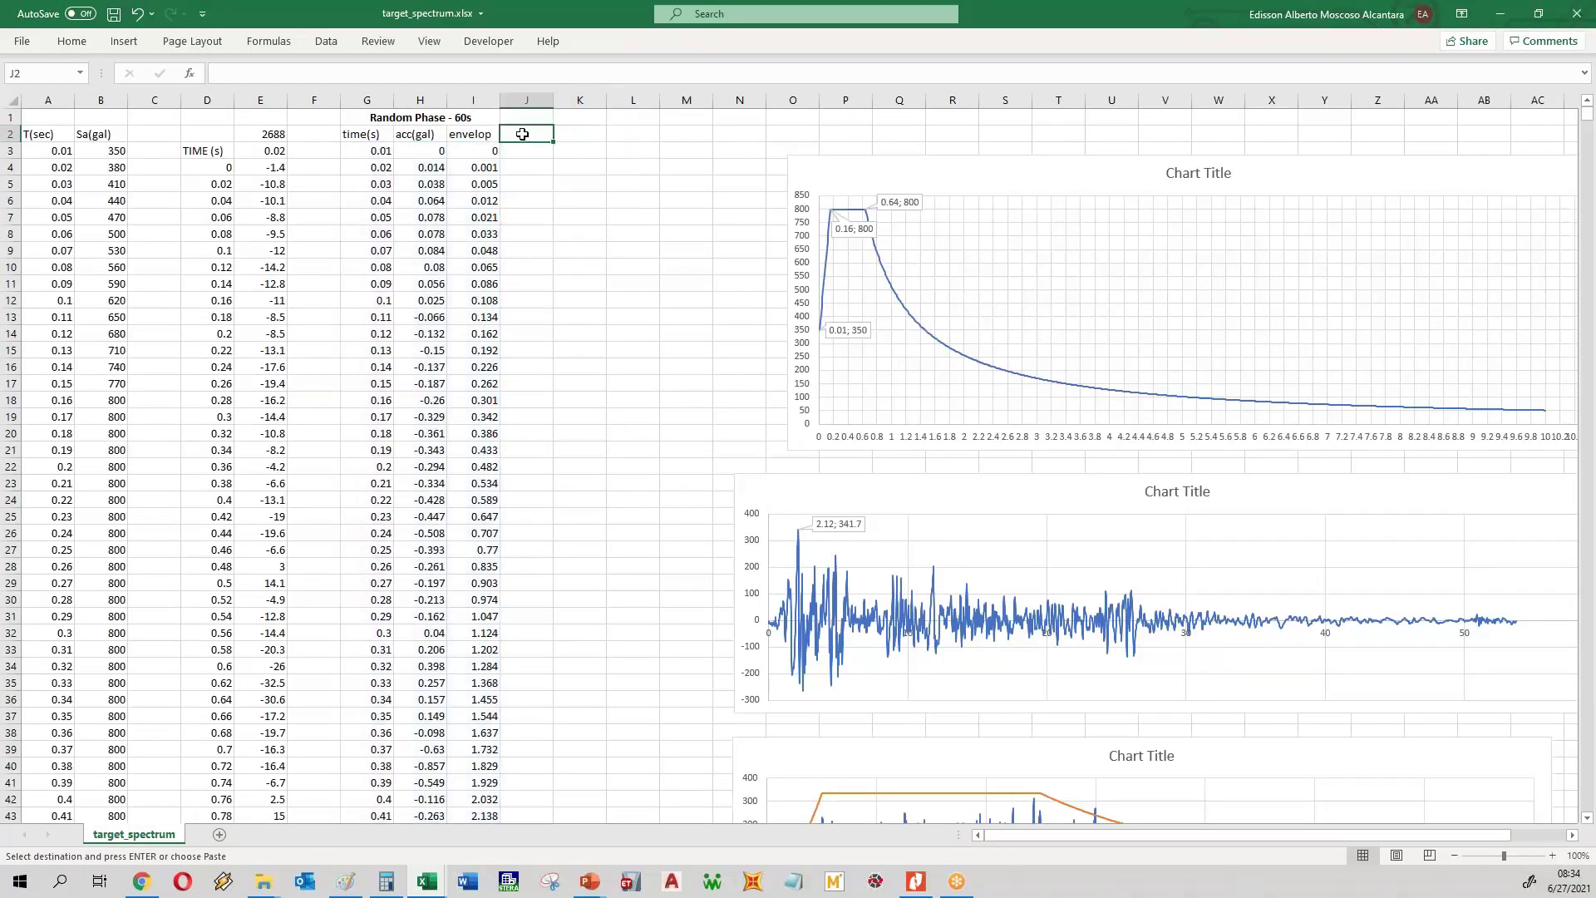
key(ctrl+v)
click(804, 492)
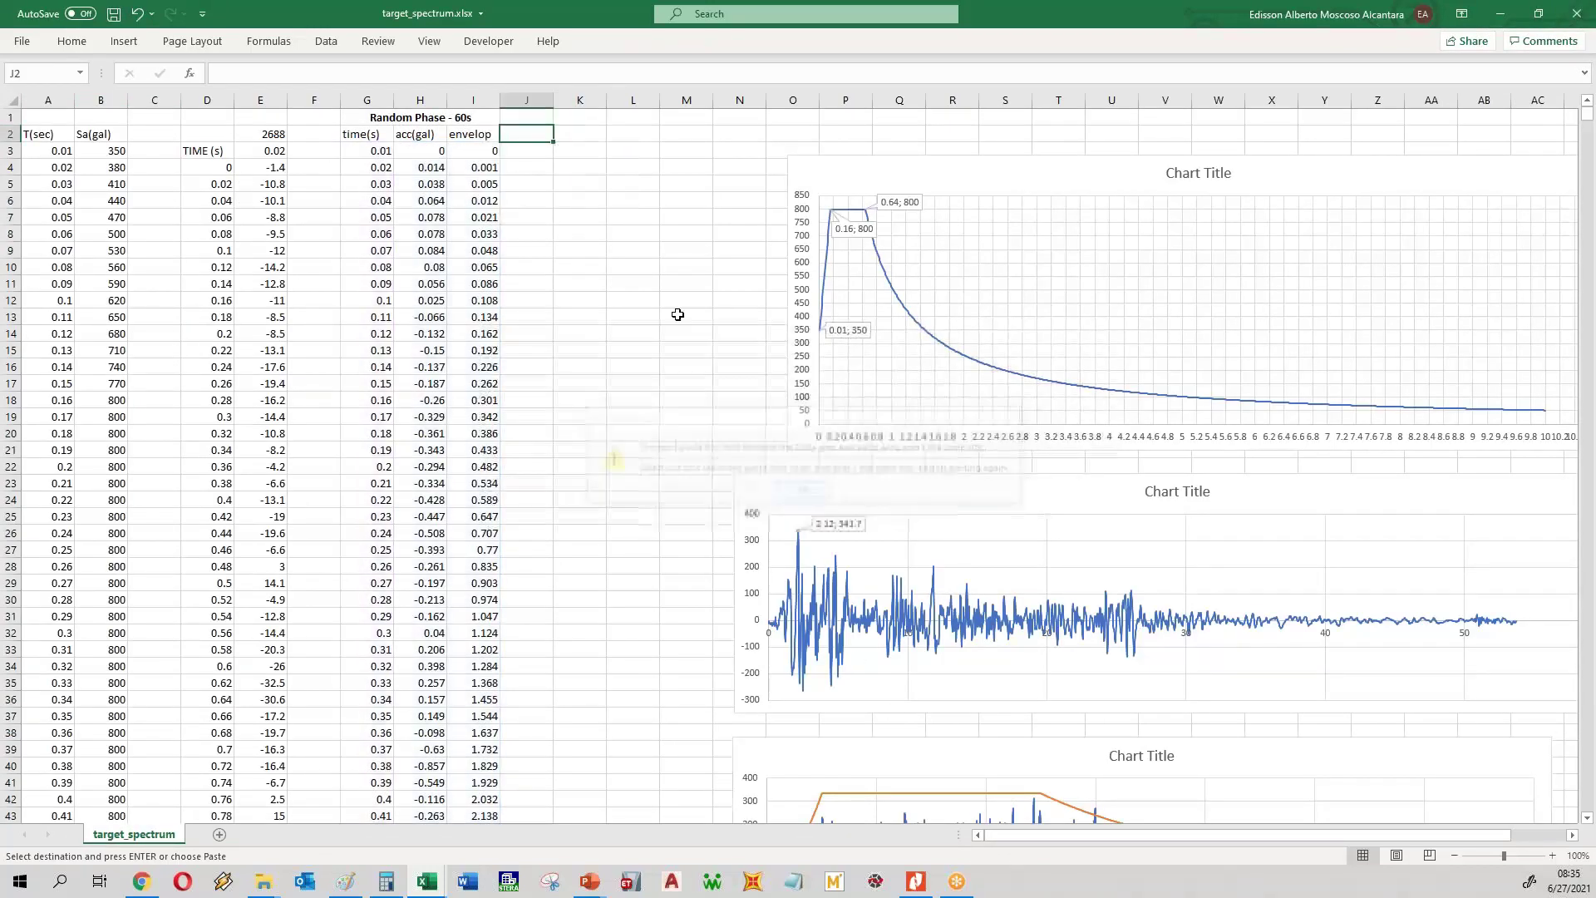
- Paste the copied T(s) column into column J, beside the envelope data
click(526, 100)
key(ctrl+v)
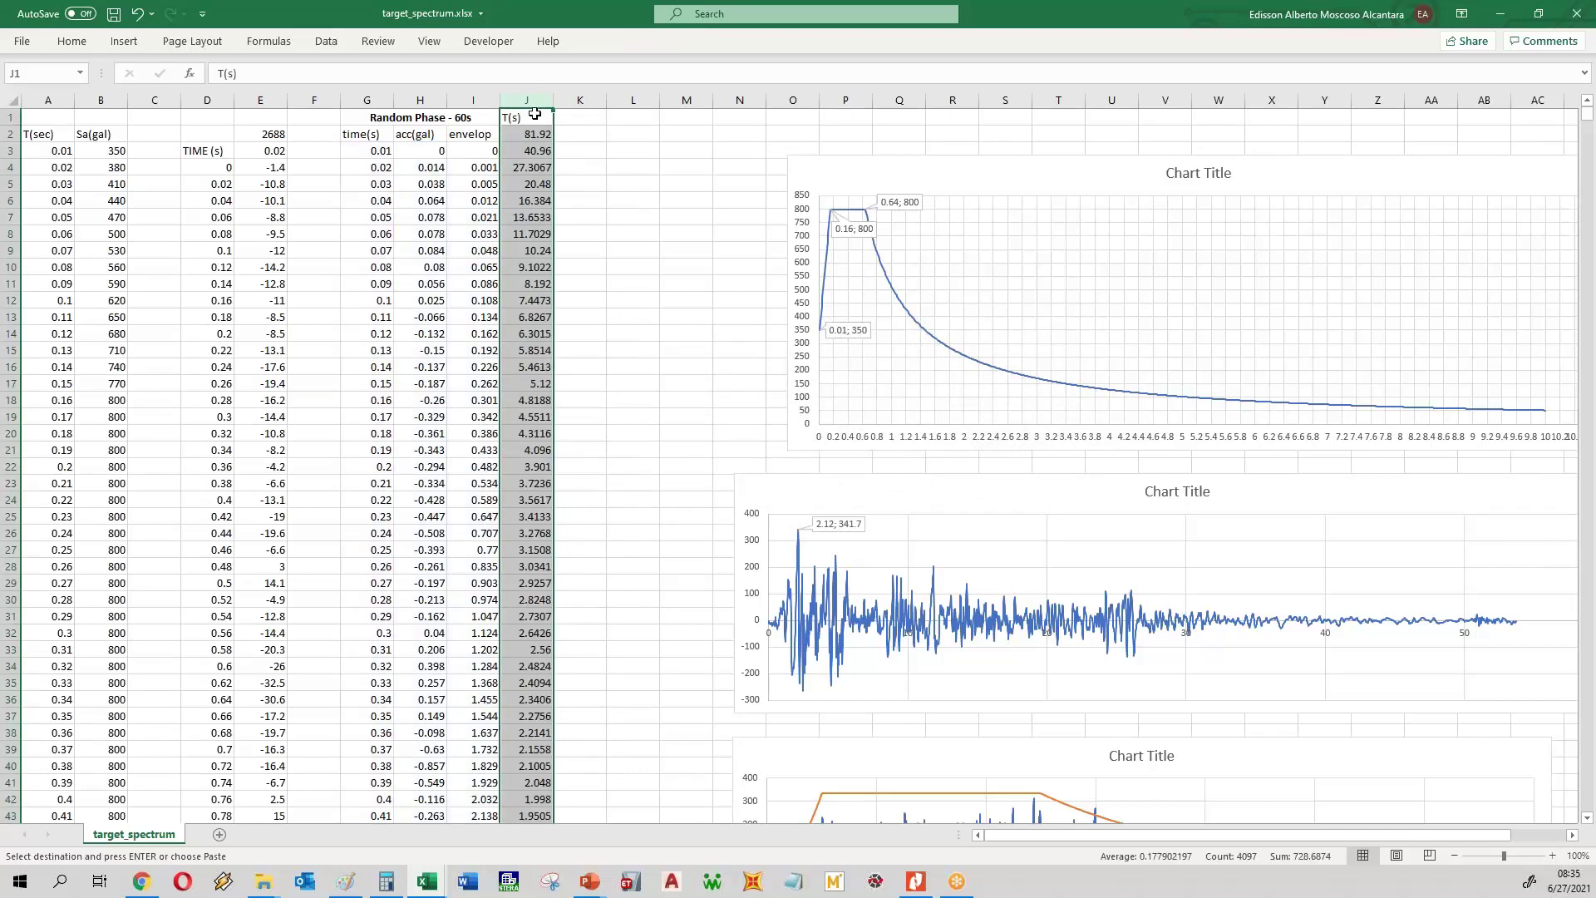
drag(548, 120, 561, 174)
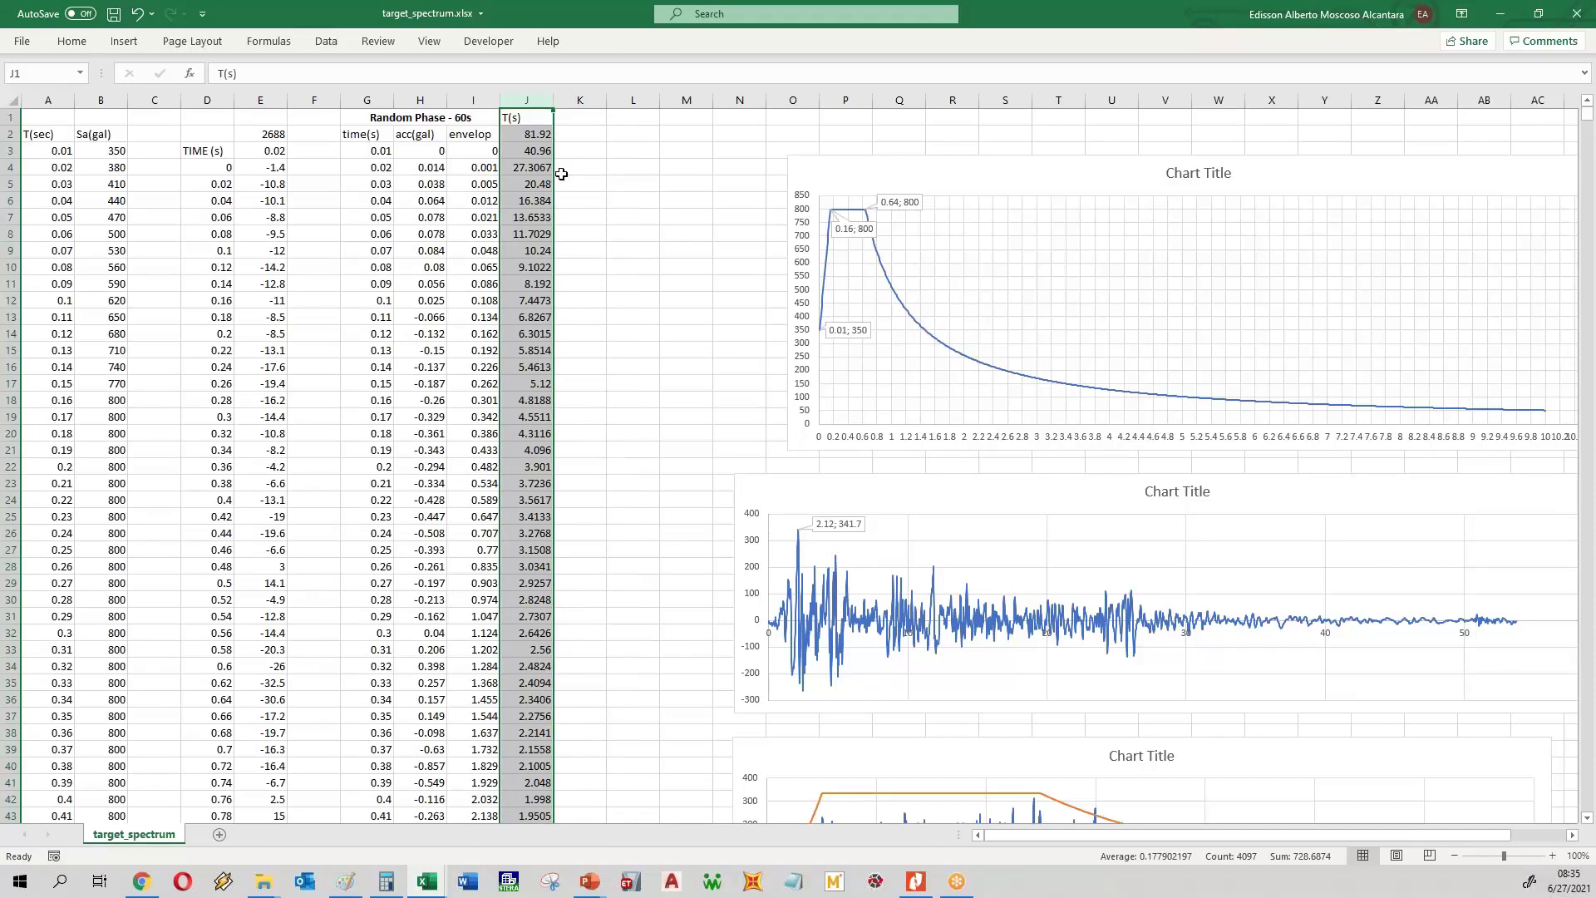
- Move the T(s) header and all its values in column J down one row so they start at J2
click(535, 118)
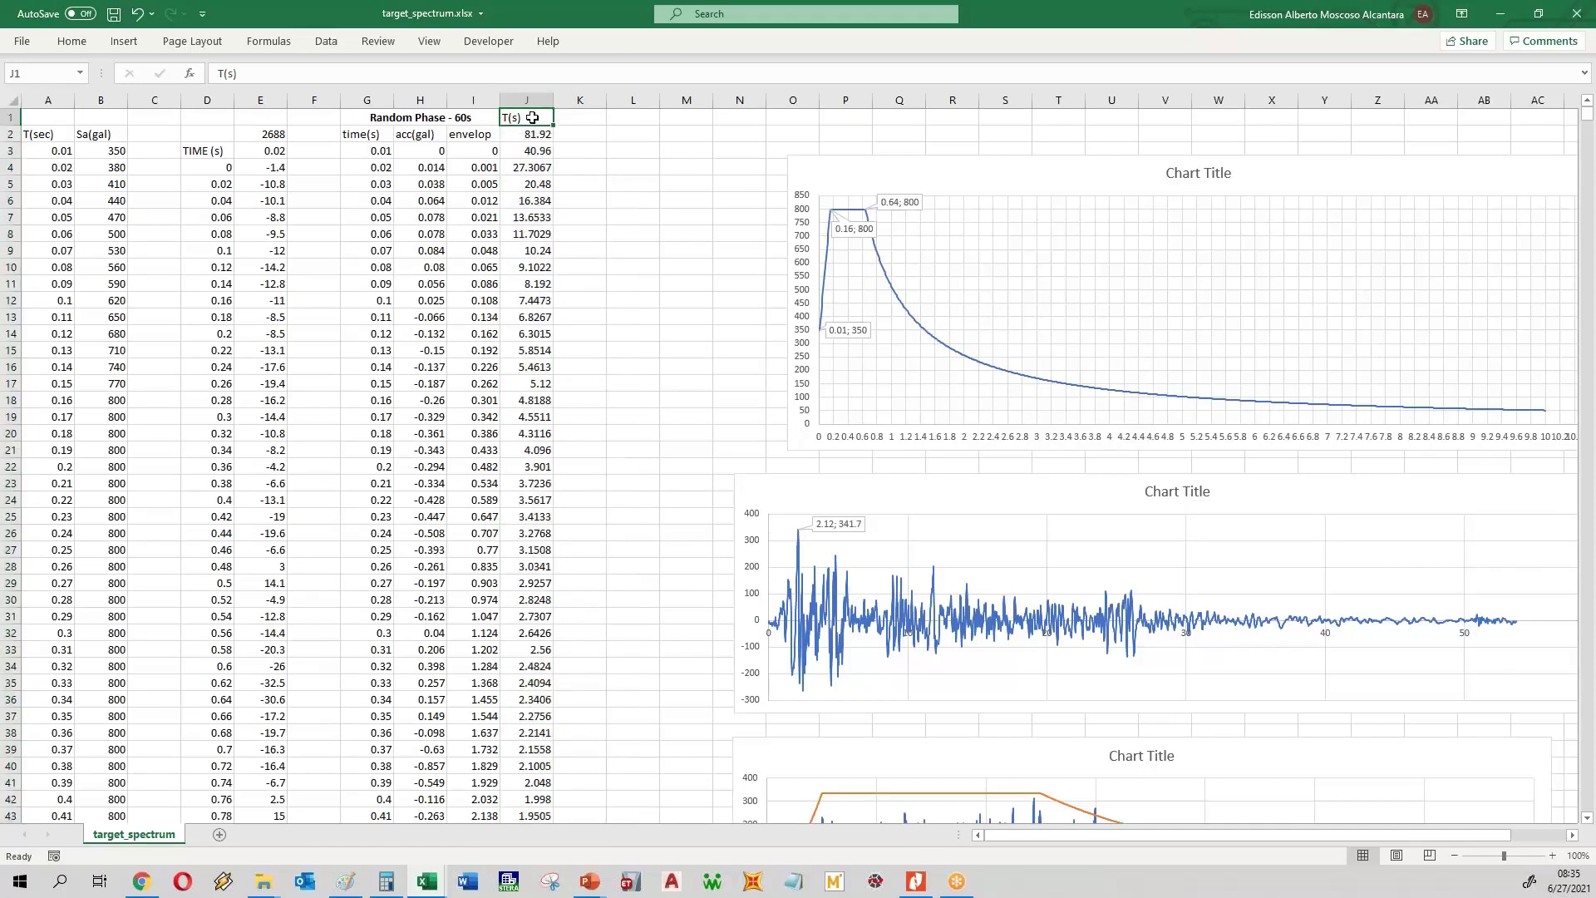
key(ctrl+shift+Down)
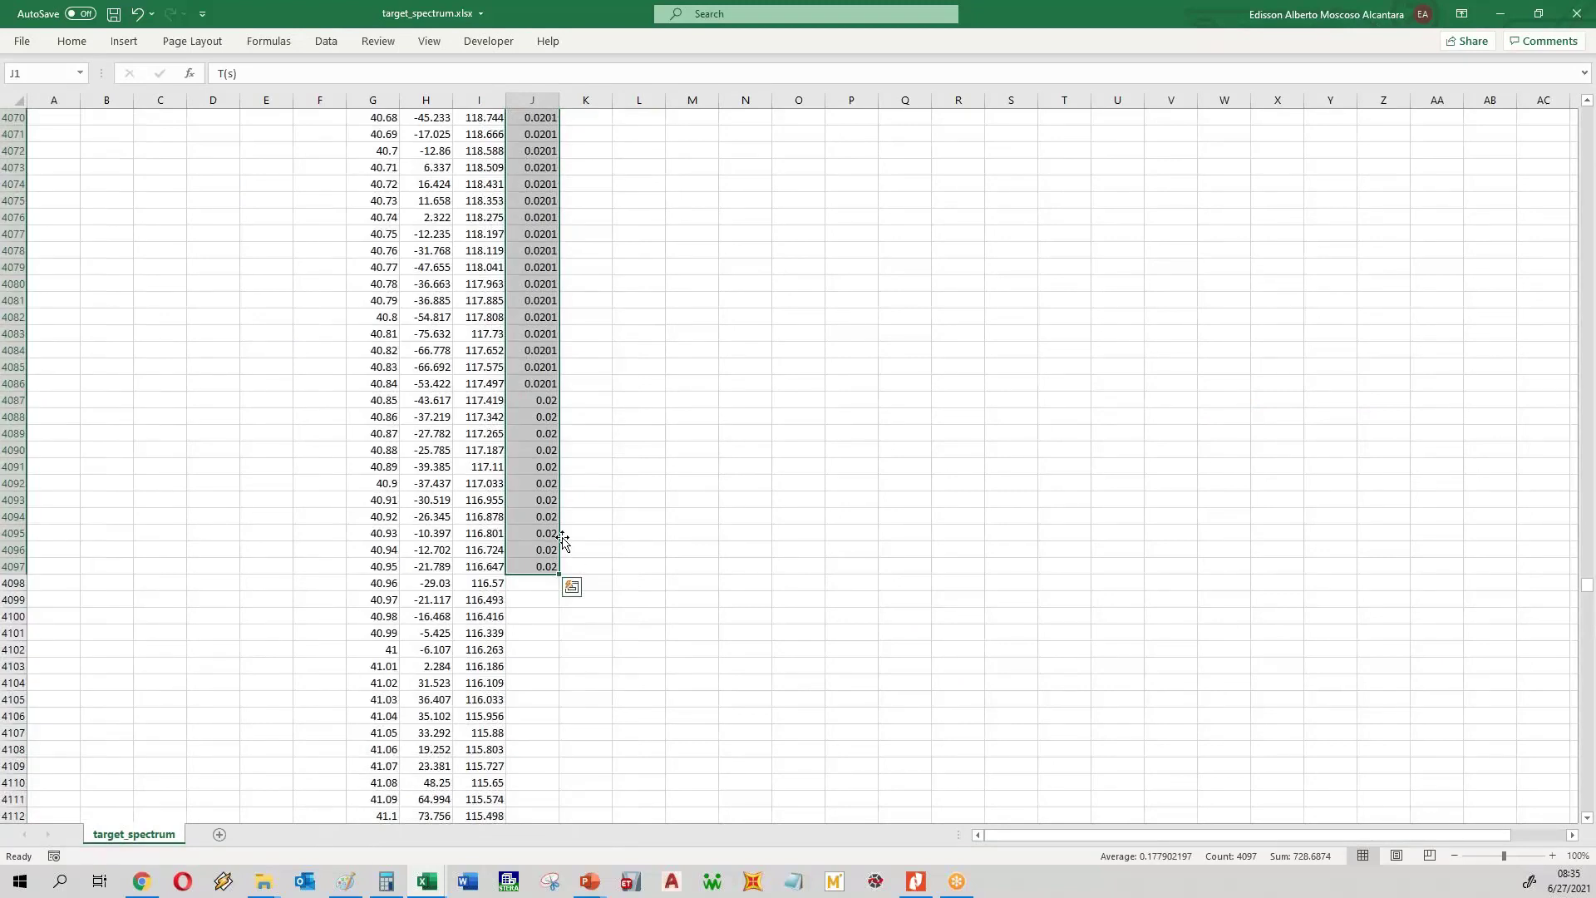
mouse_move(558, 540)
mouse_down()
mouse_move(582, 551)
mouse_move(555, 561)
mouse_up()
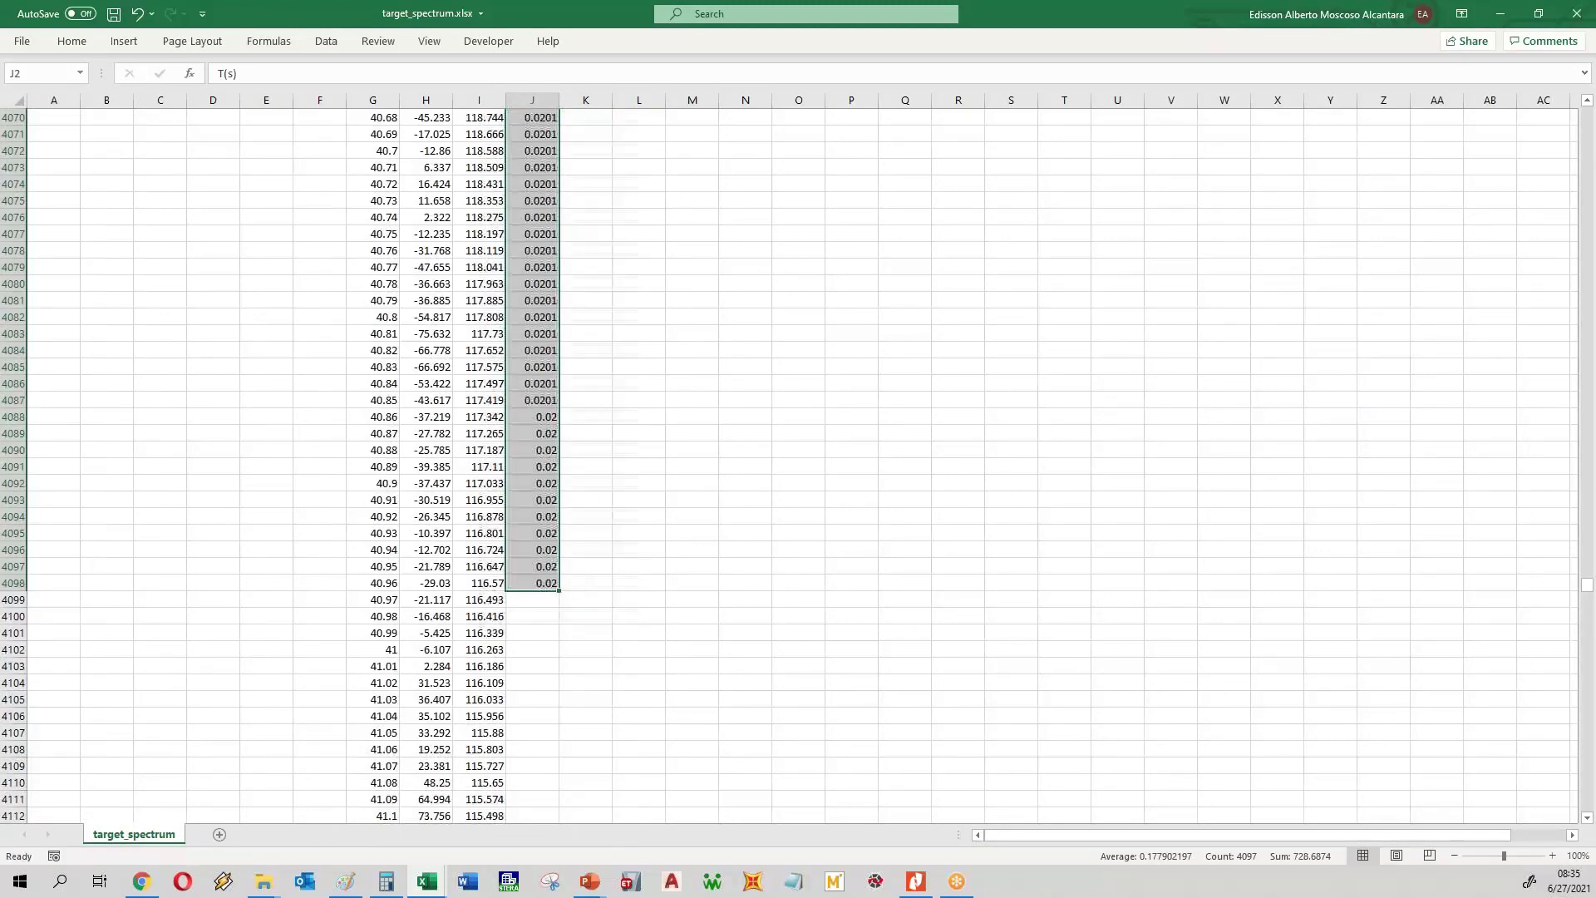
click(626, 533)
key(ctrl+Home)
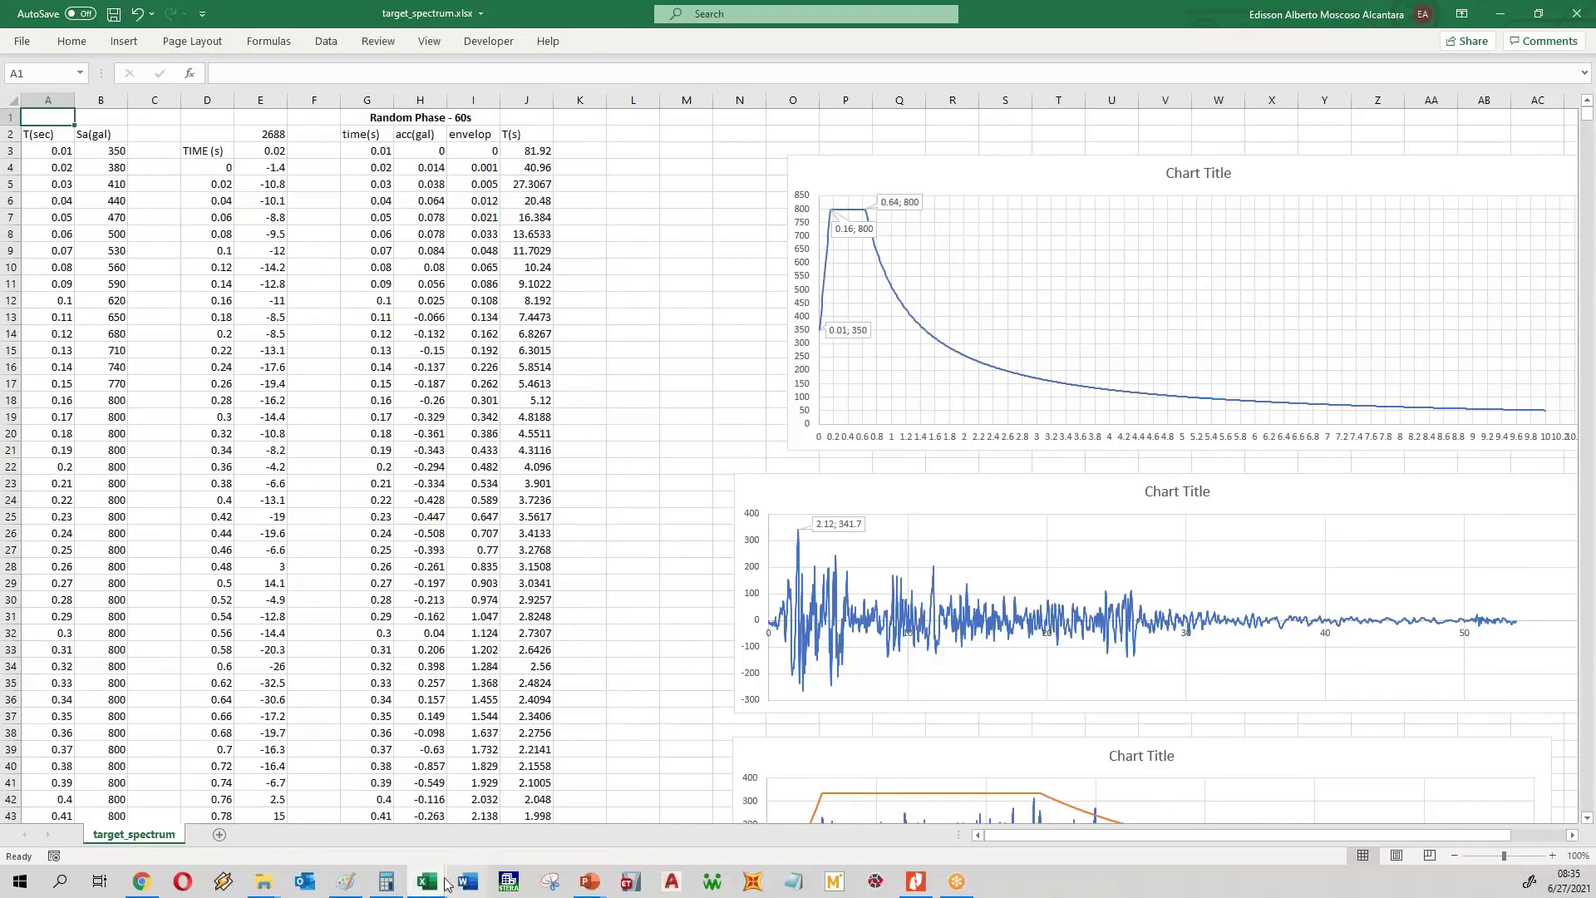
- In out_spectrum.txt, copy the Sa(cm/s/s) values from G2 to the end of the column and return to target_spectrum.xlsx
mouse_move(426, 881)
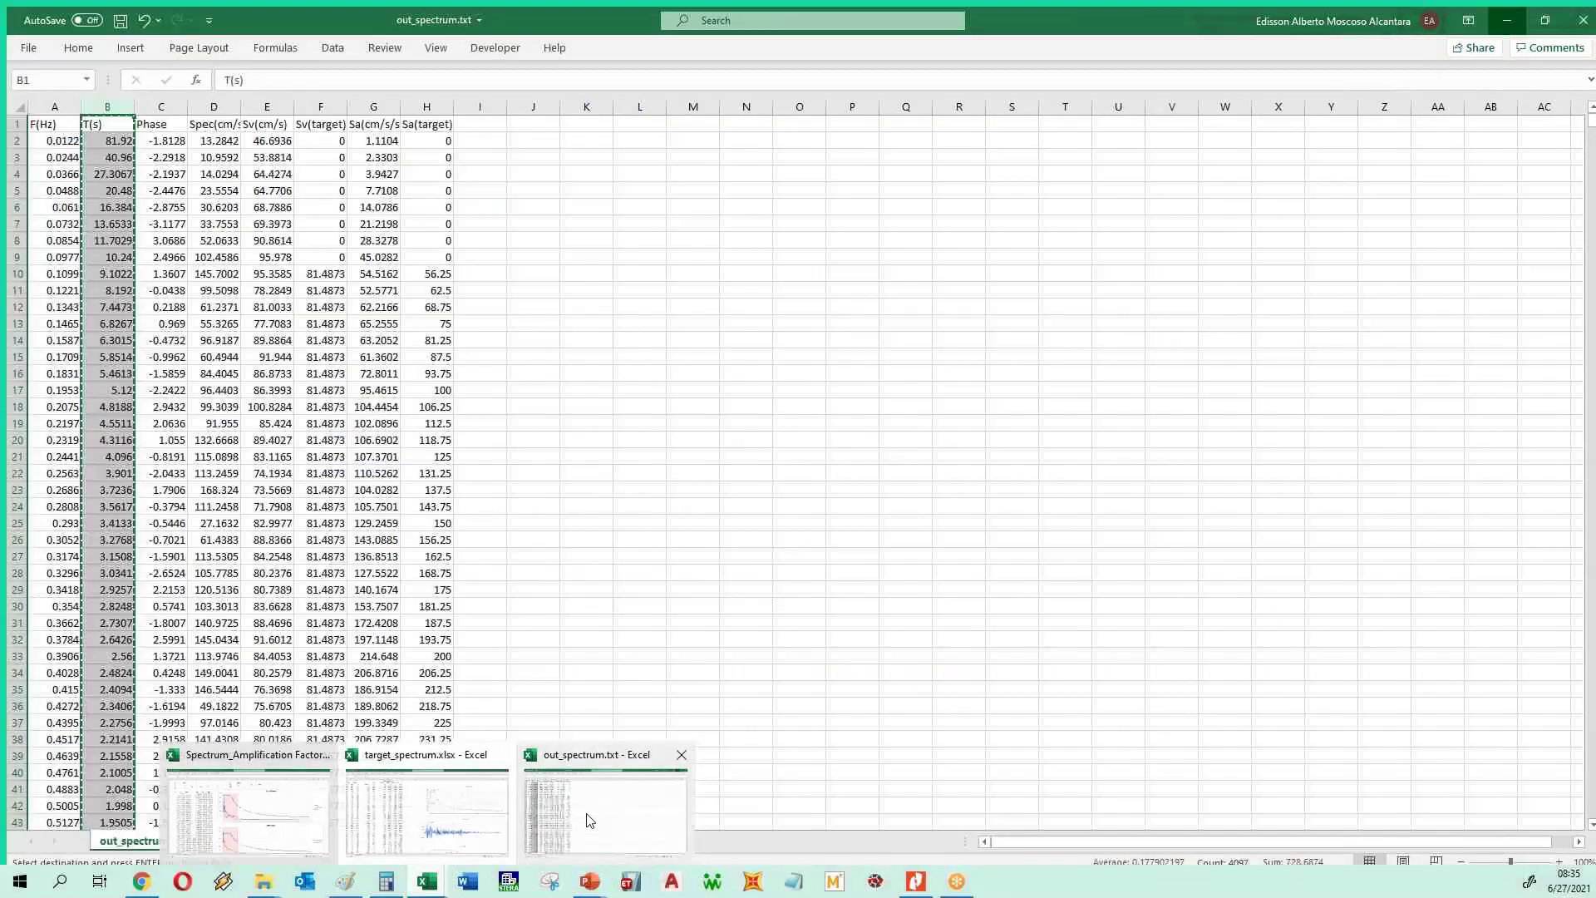
click(588, 820)
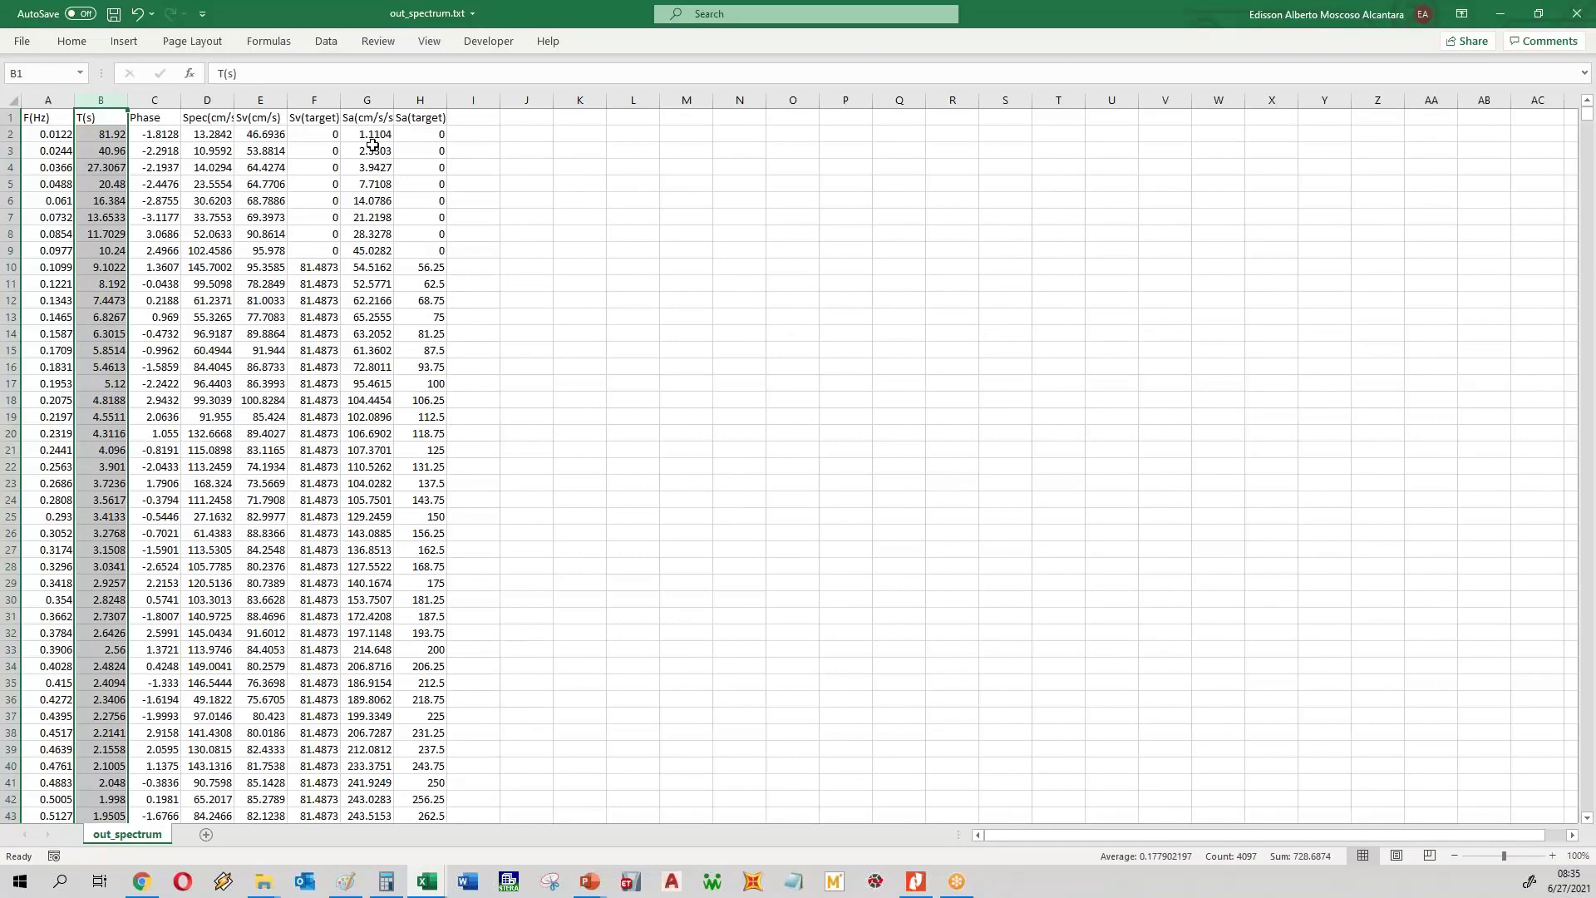
mouse_move(372, 135)
mouse_down()
mouse_move(370, 170)
mouse_move(370, 141)
mouse_up()
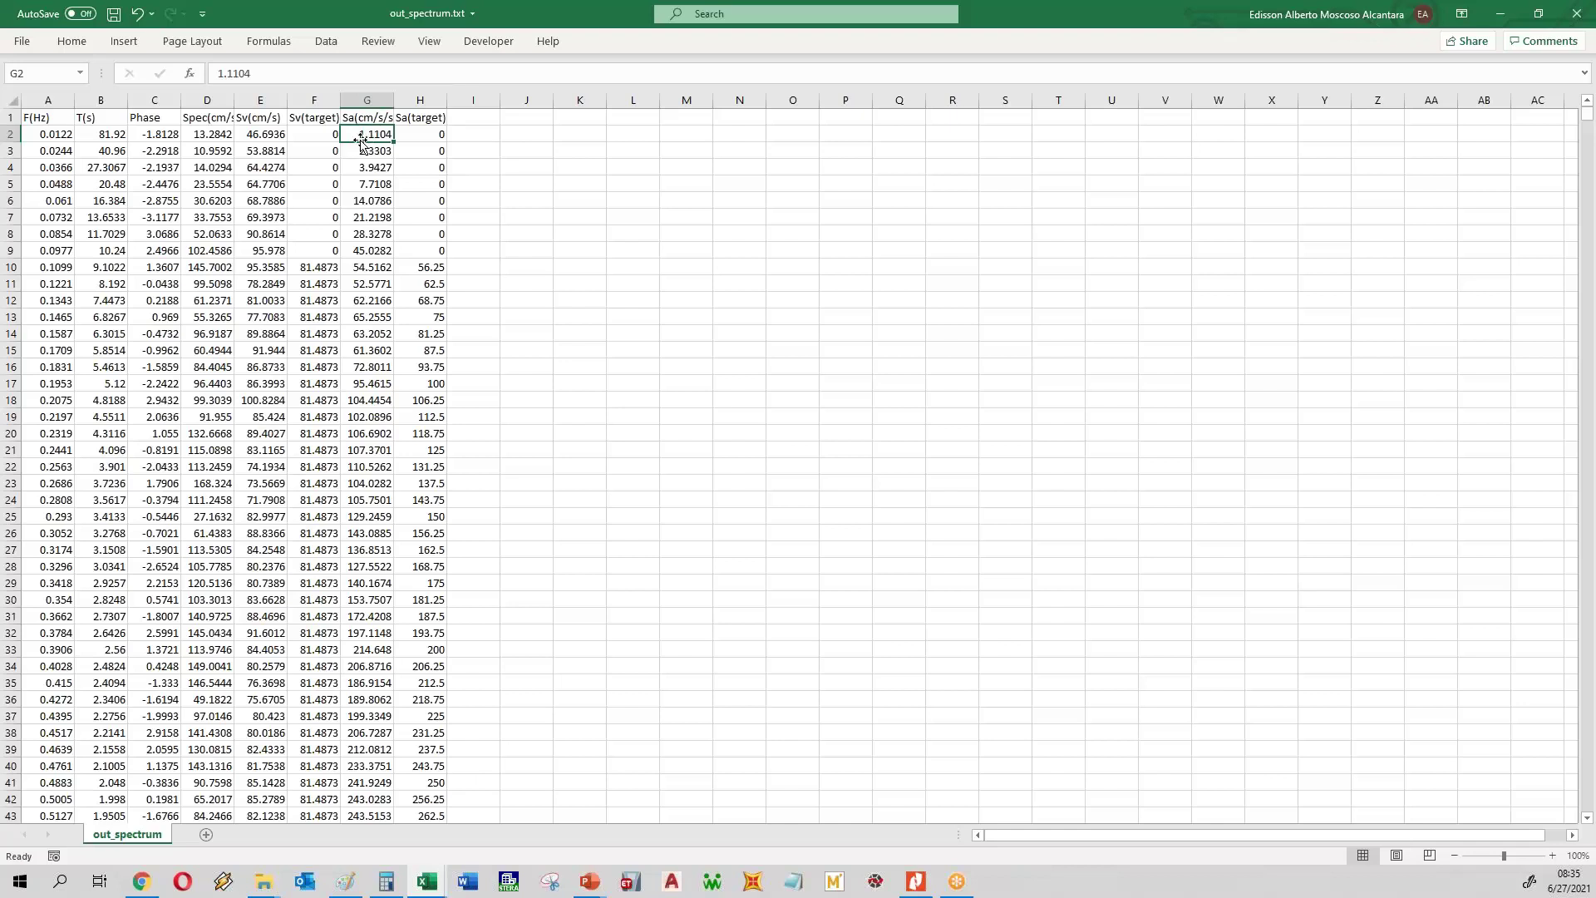
key(ctrl+shift+Down)
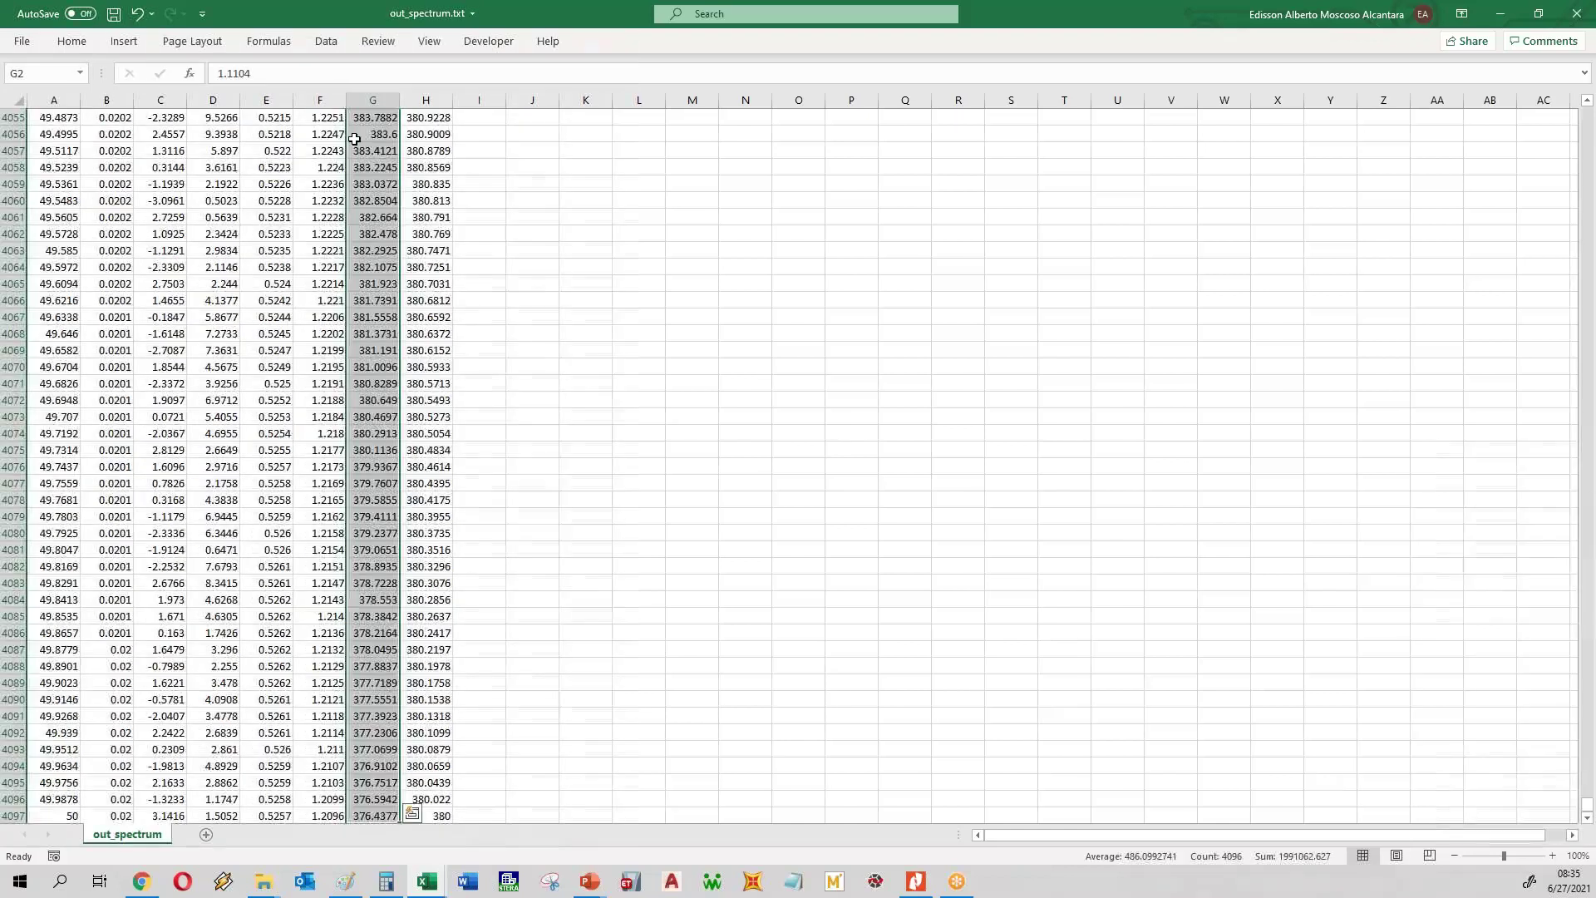
key(ctrl+c)
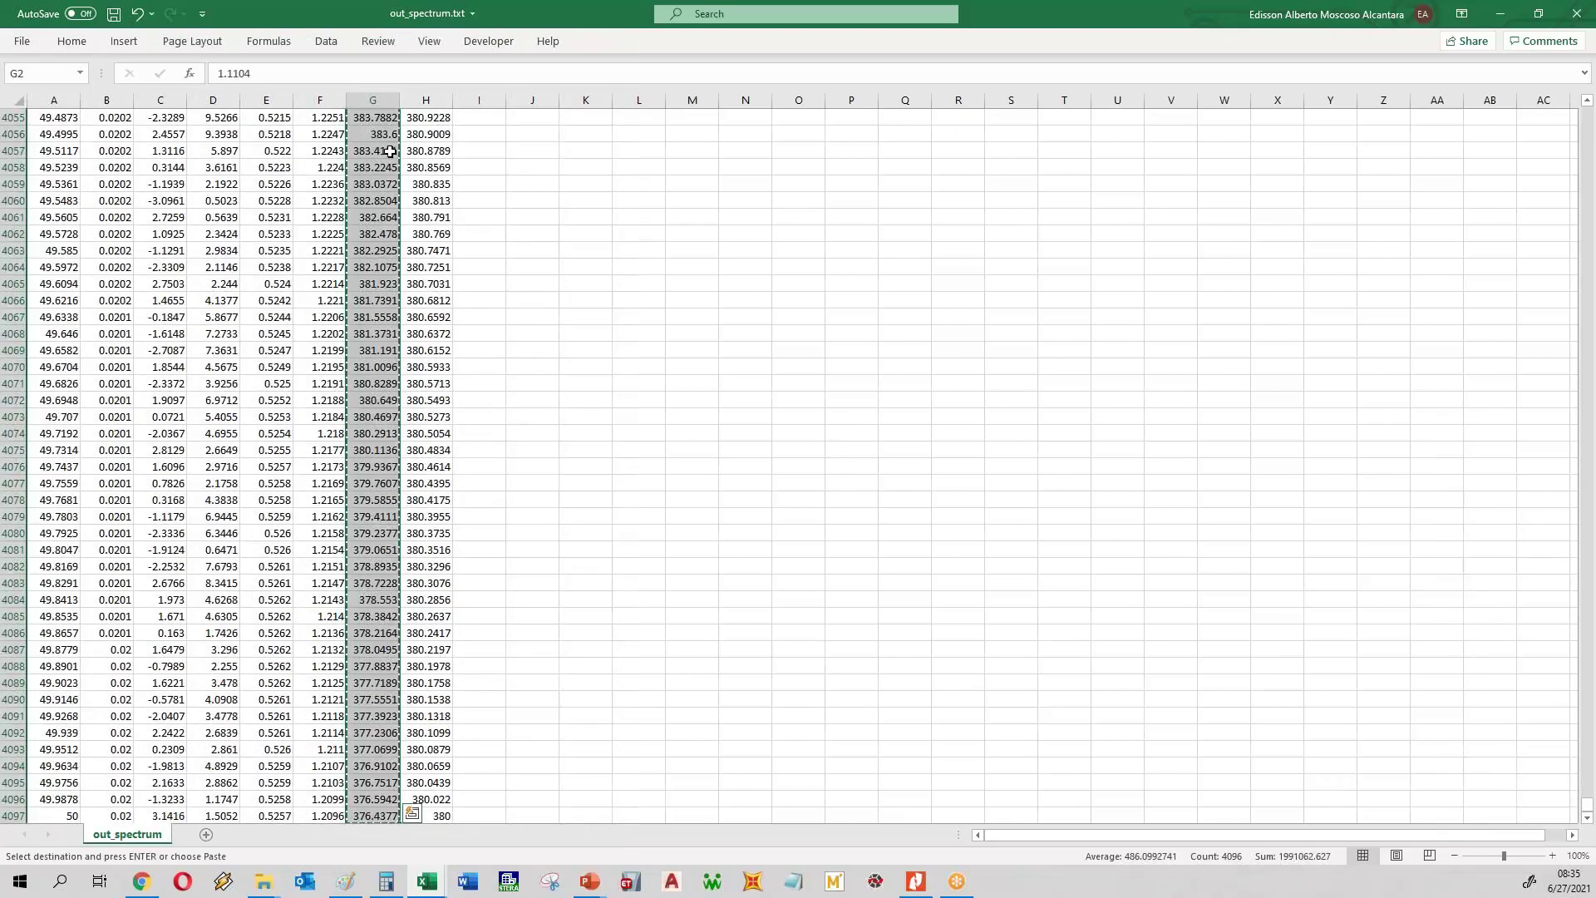
click(1506, 16)
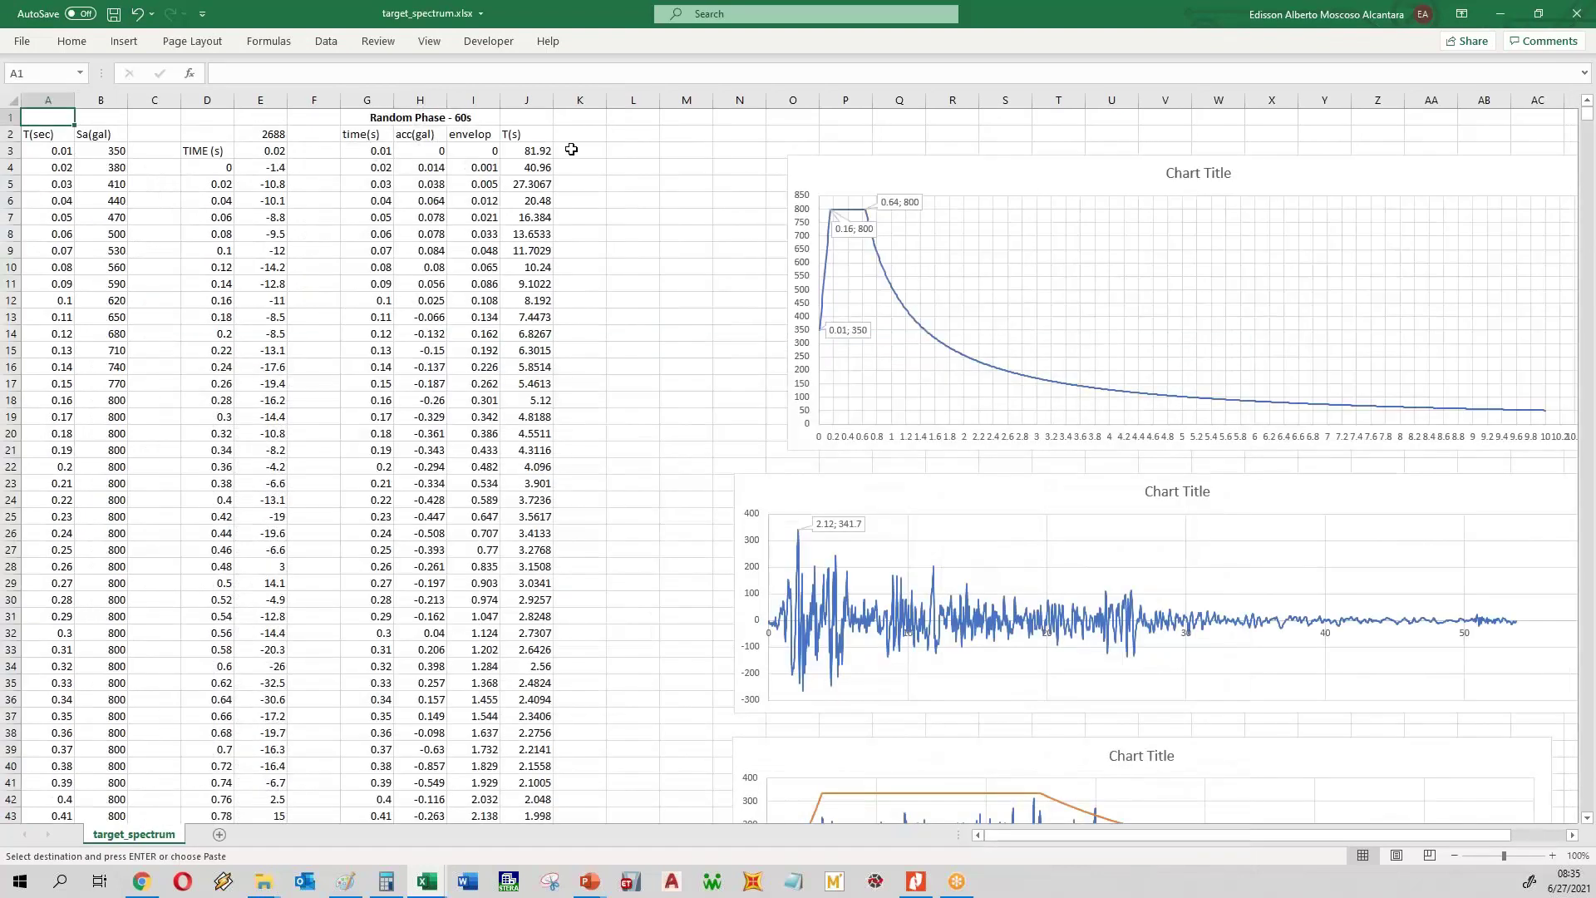
- Paste the copied Sa values starting at cell K2 and undo that paste
click(579, 135)
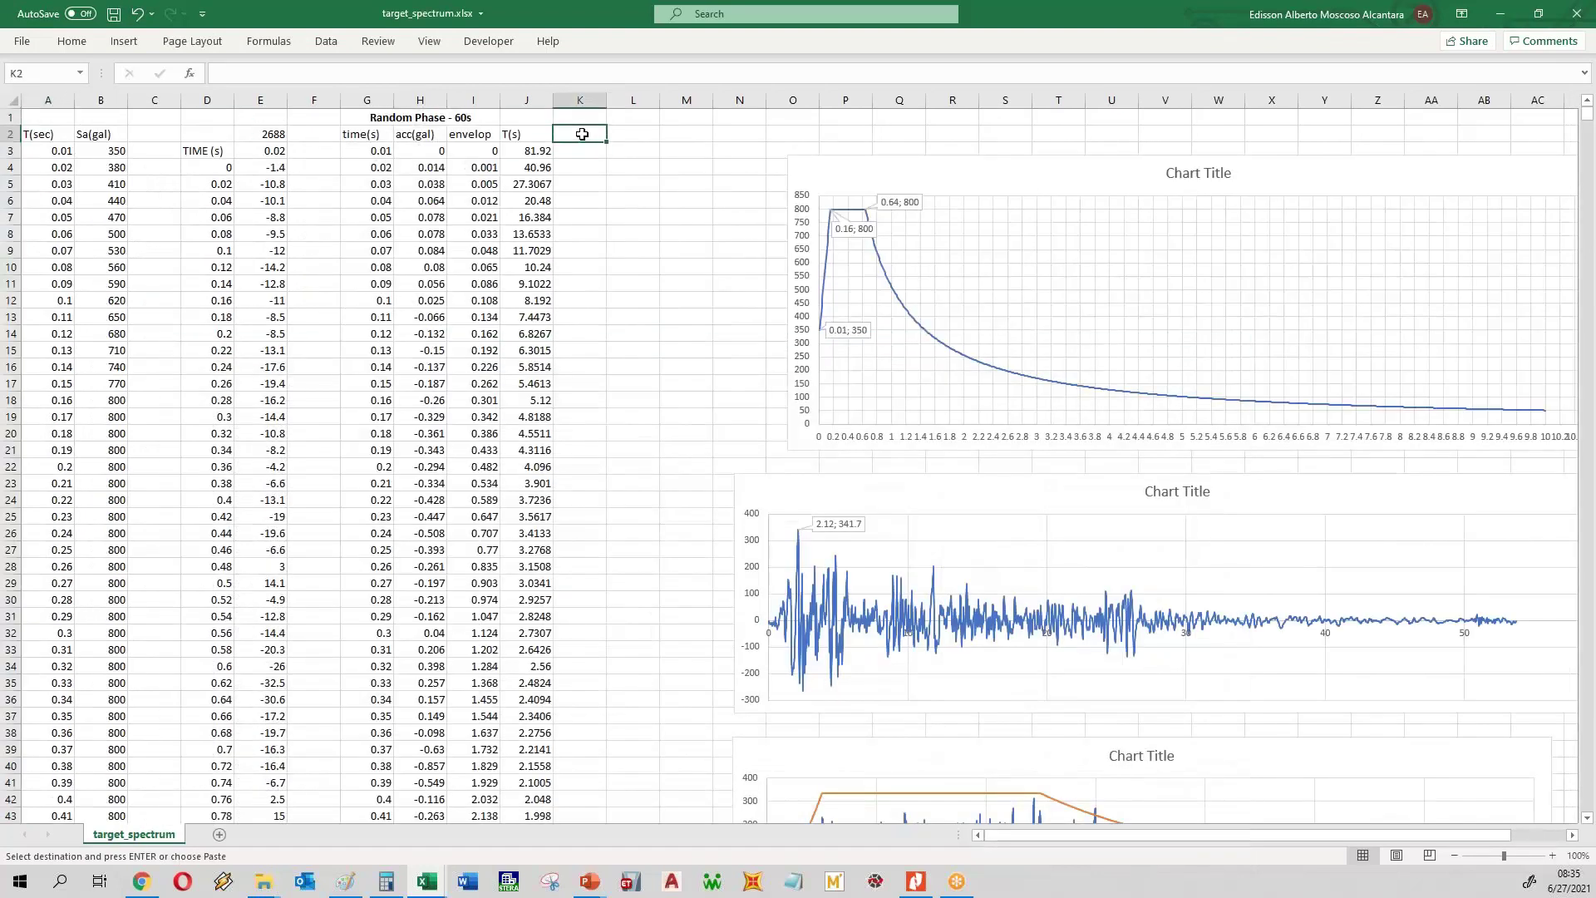
key(ctrl+v)
key(ctrl+z)
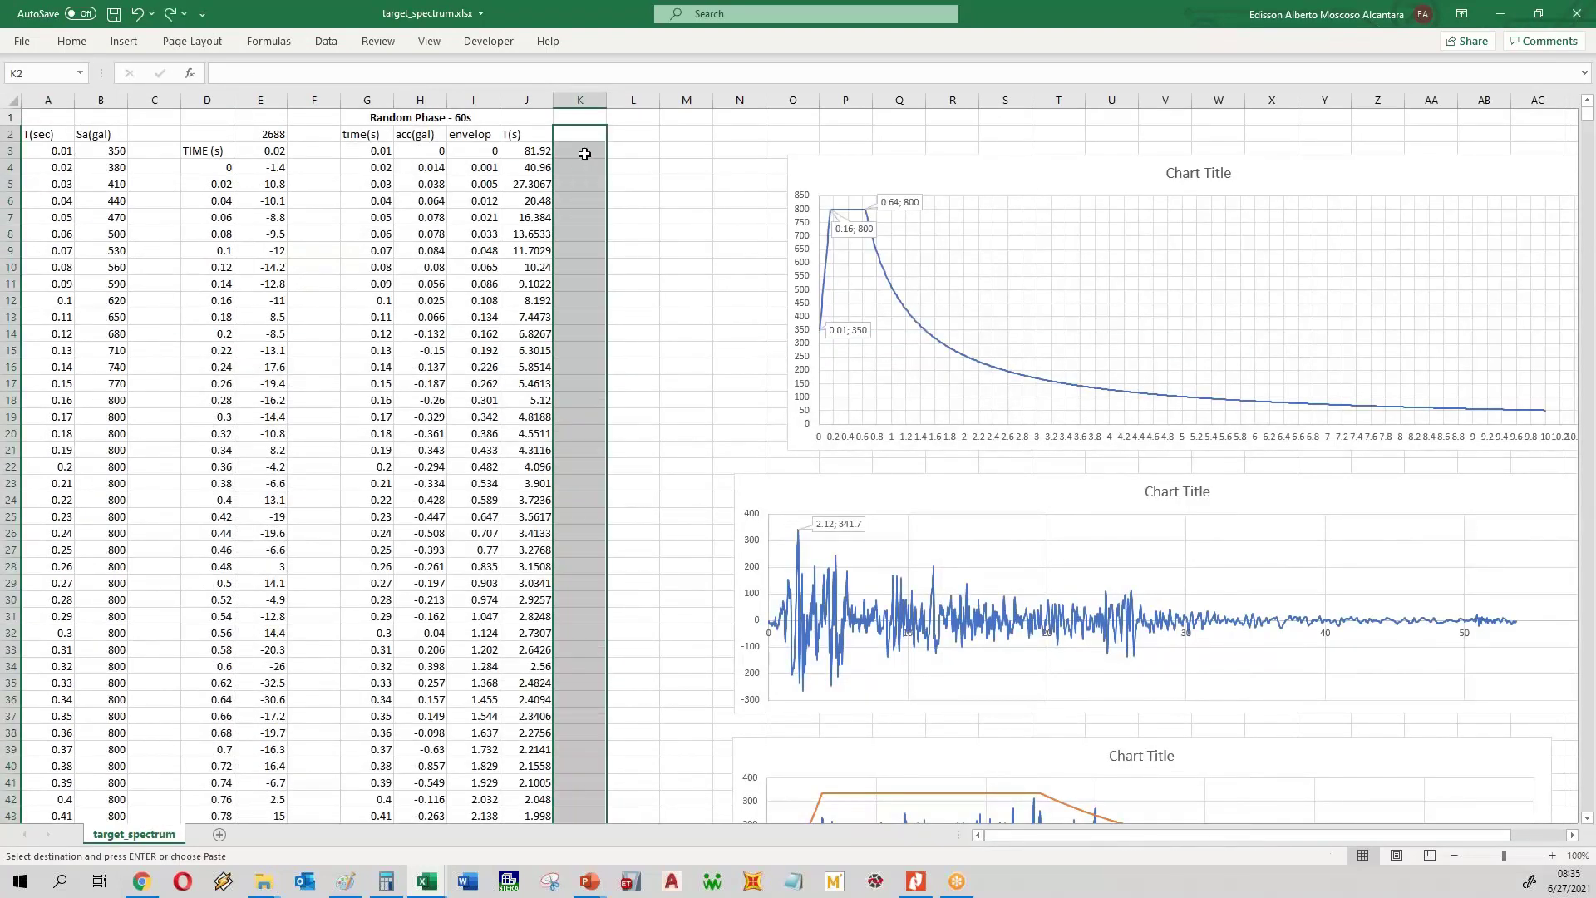
- Paste the copied Sa values into column K starting at cell K3
click(580, 151)
key(ctrl+v)
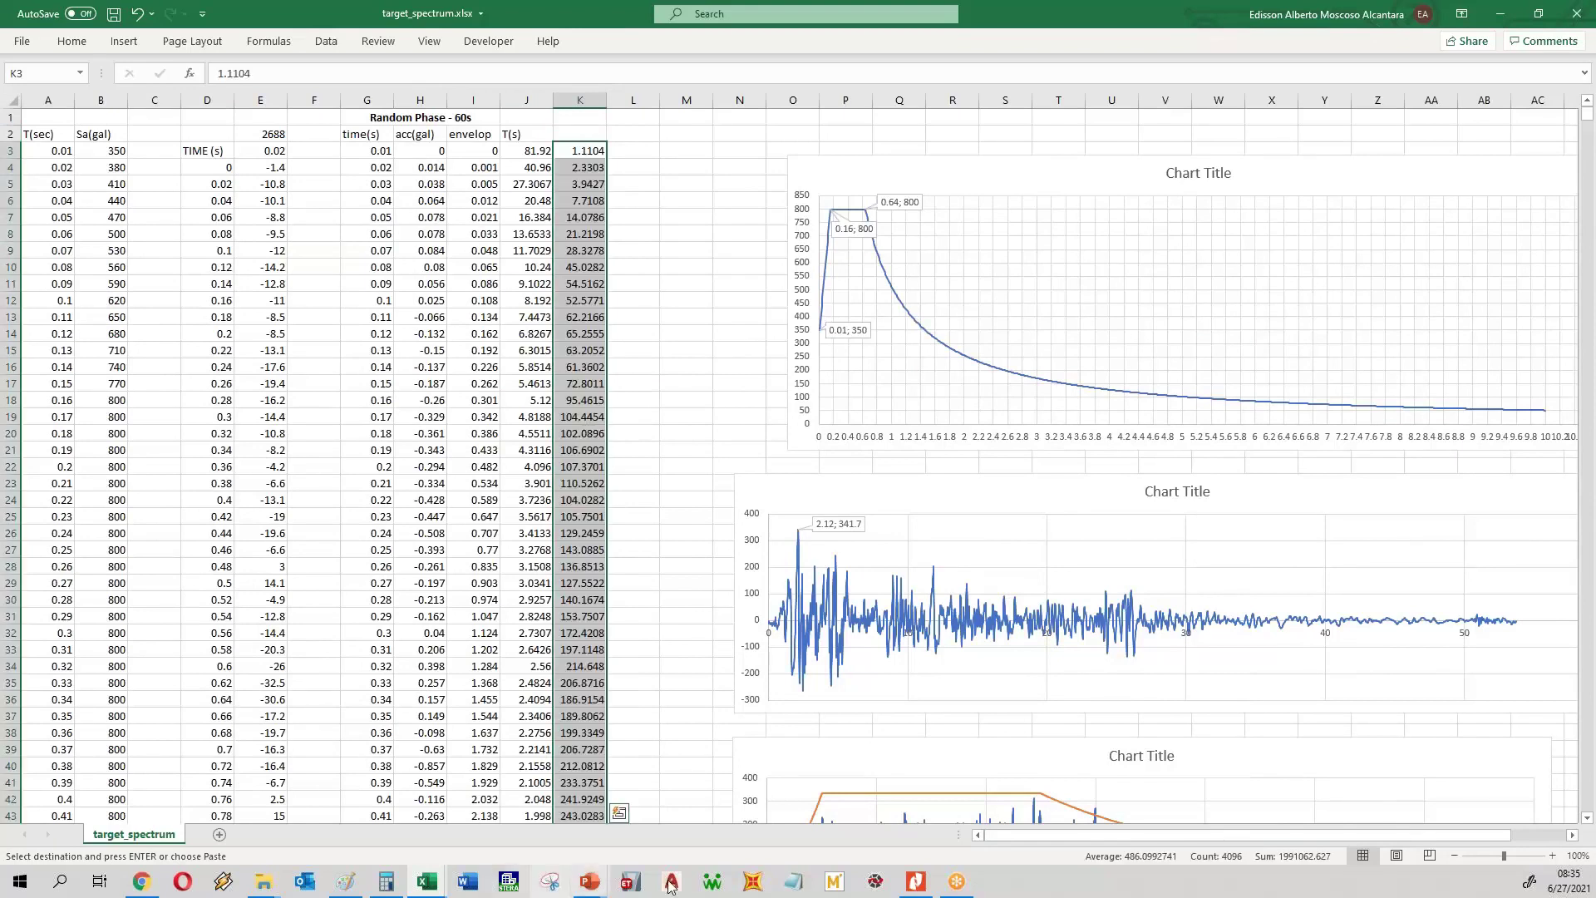
- Copy the Sa(cm/s/s) header from cell G1 of out_spectrum.txt into cell K2 of target_spectrum.xlsx
click(419, 883)
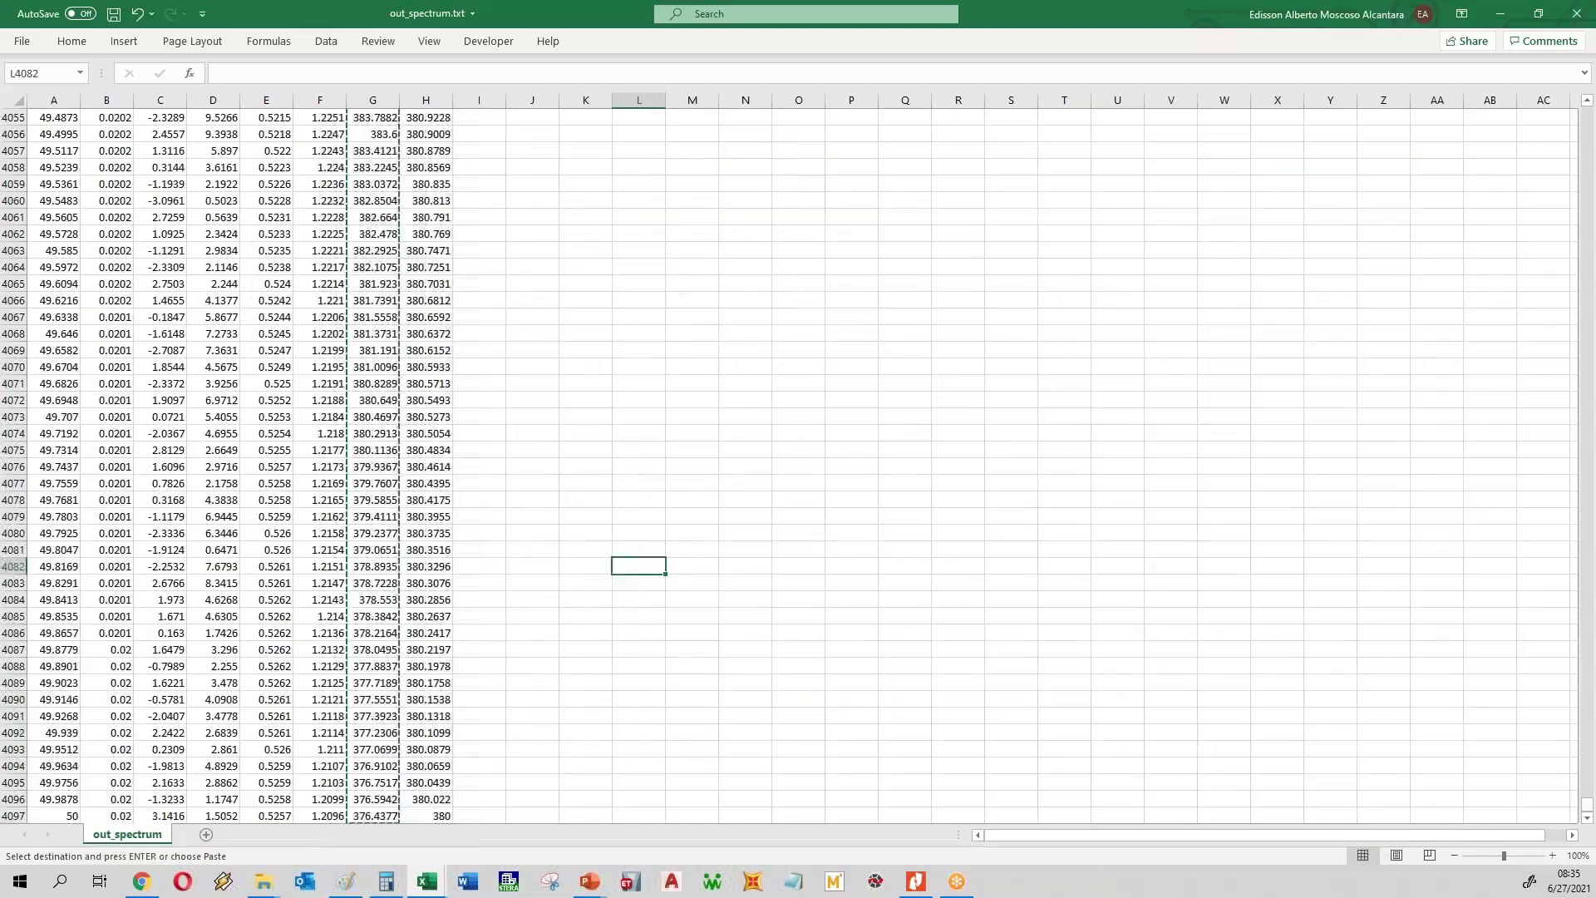
key(ctrl+Home)
click(367, 125)
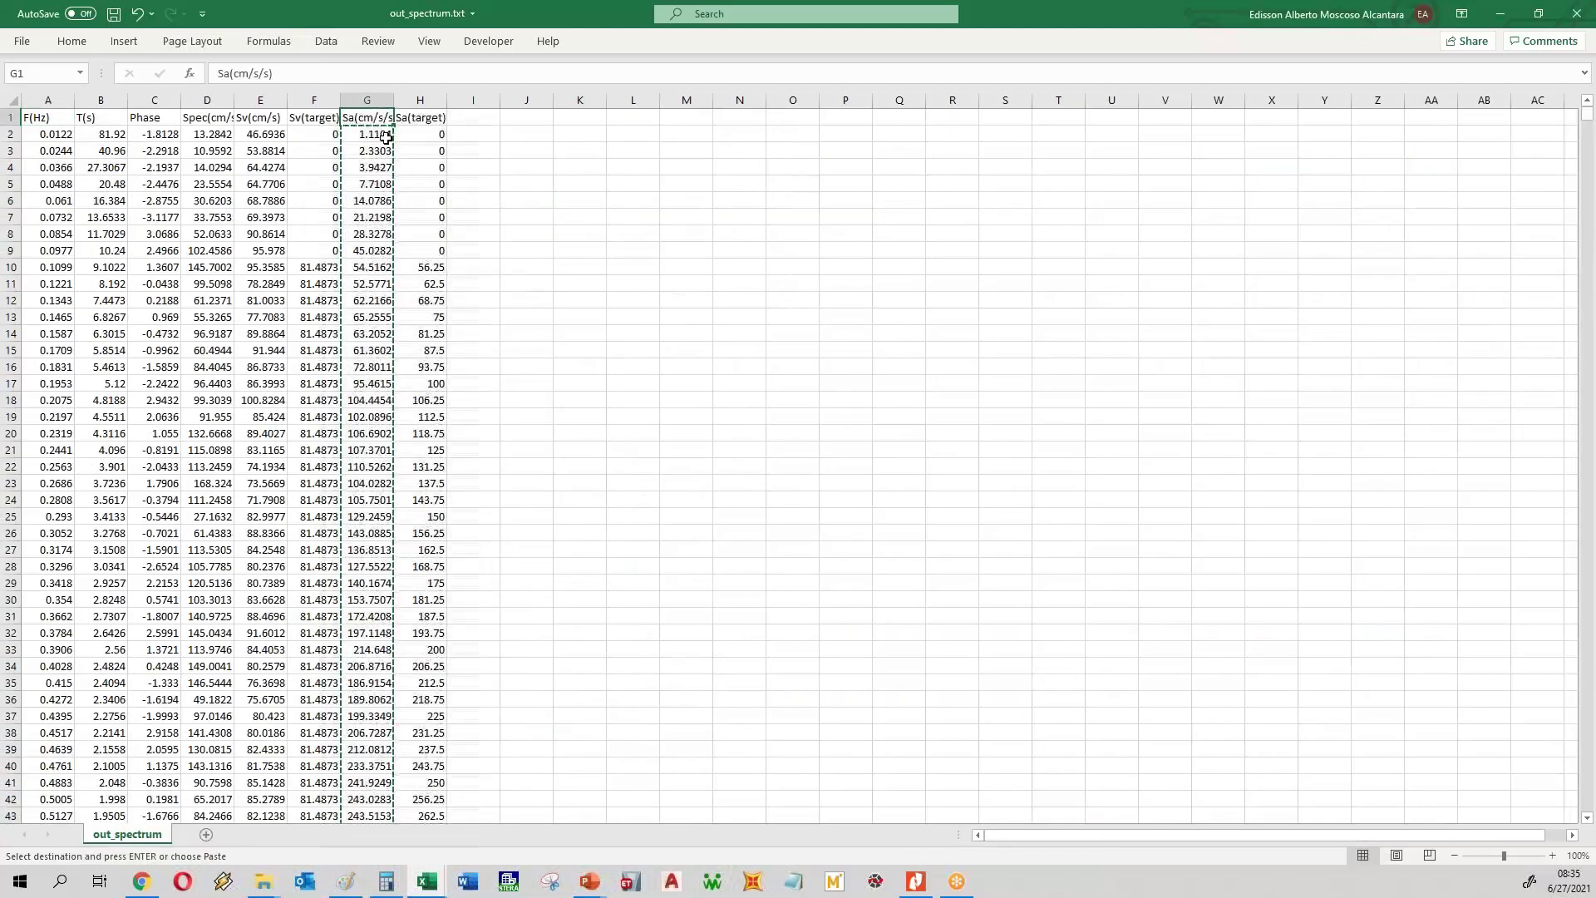
key(ctrl+c)
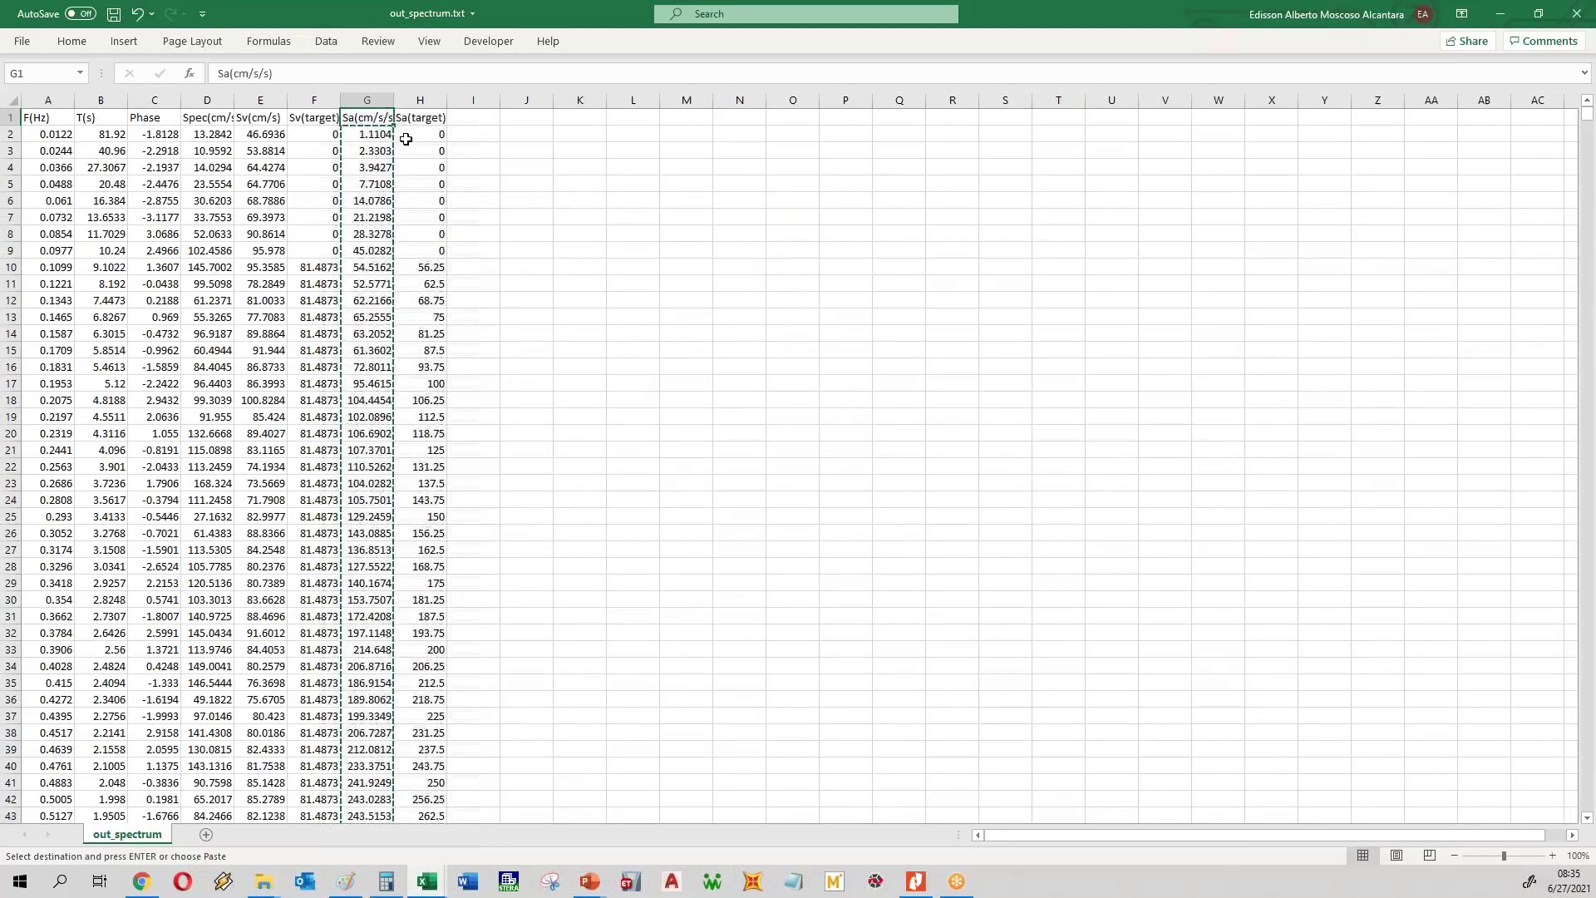
click(1511, 17)
click(586, 129)
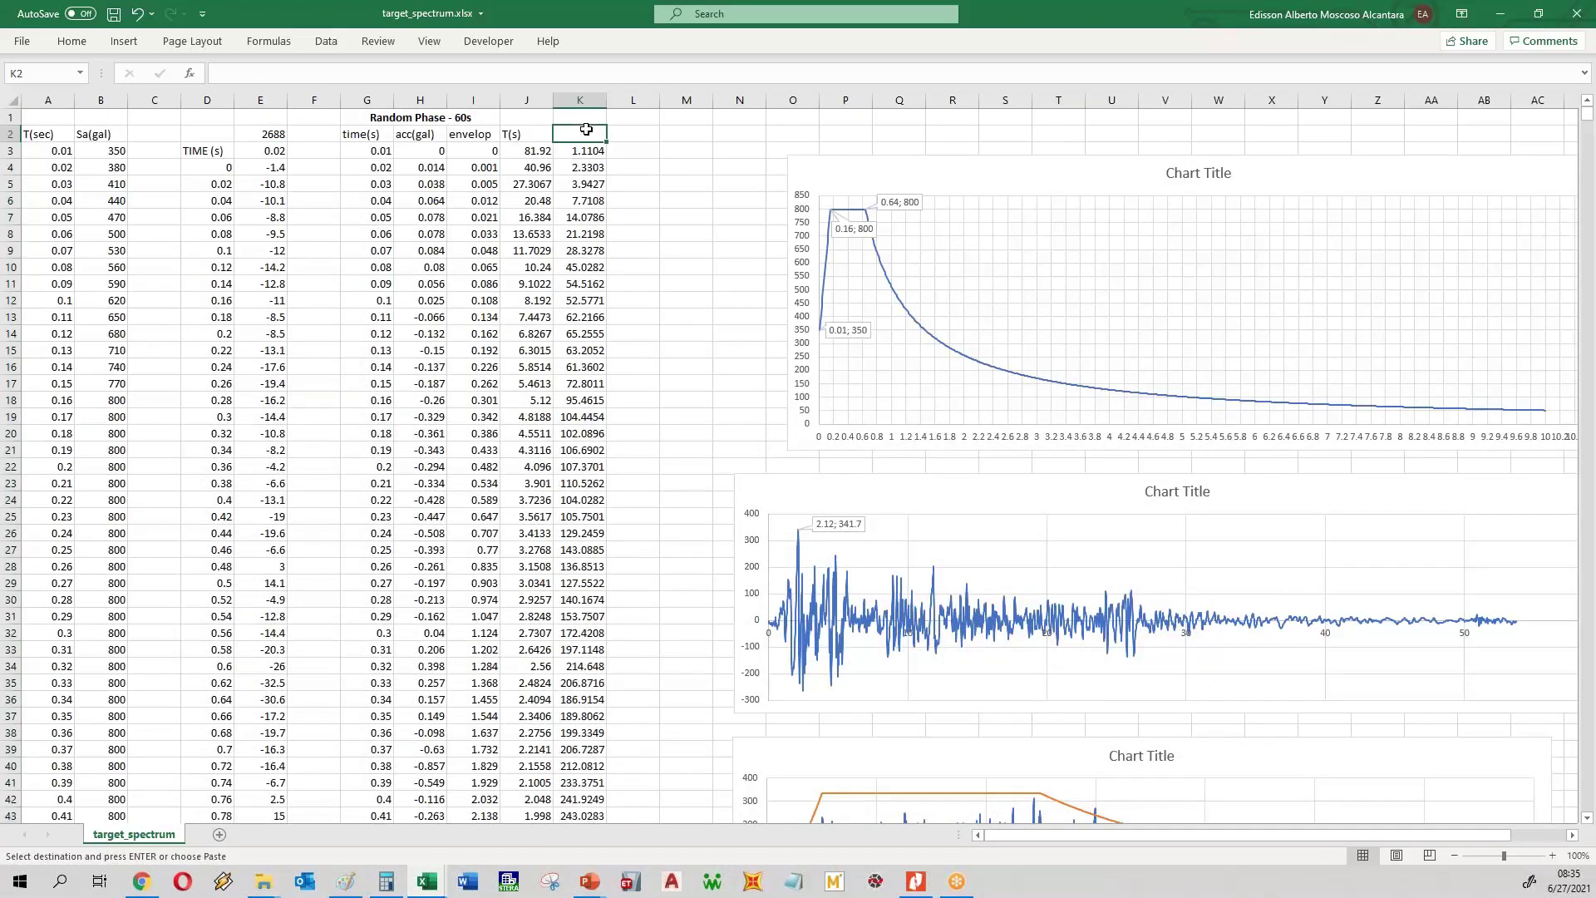
key(ctrl+v)
click(671, 184)
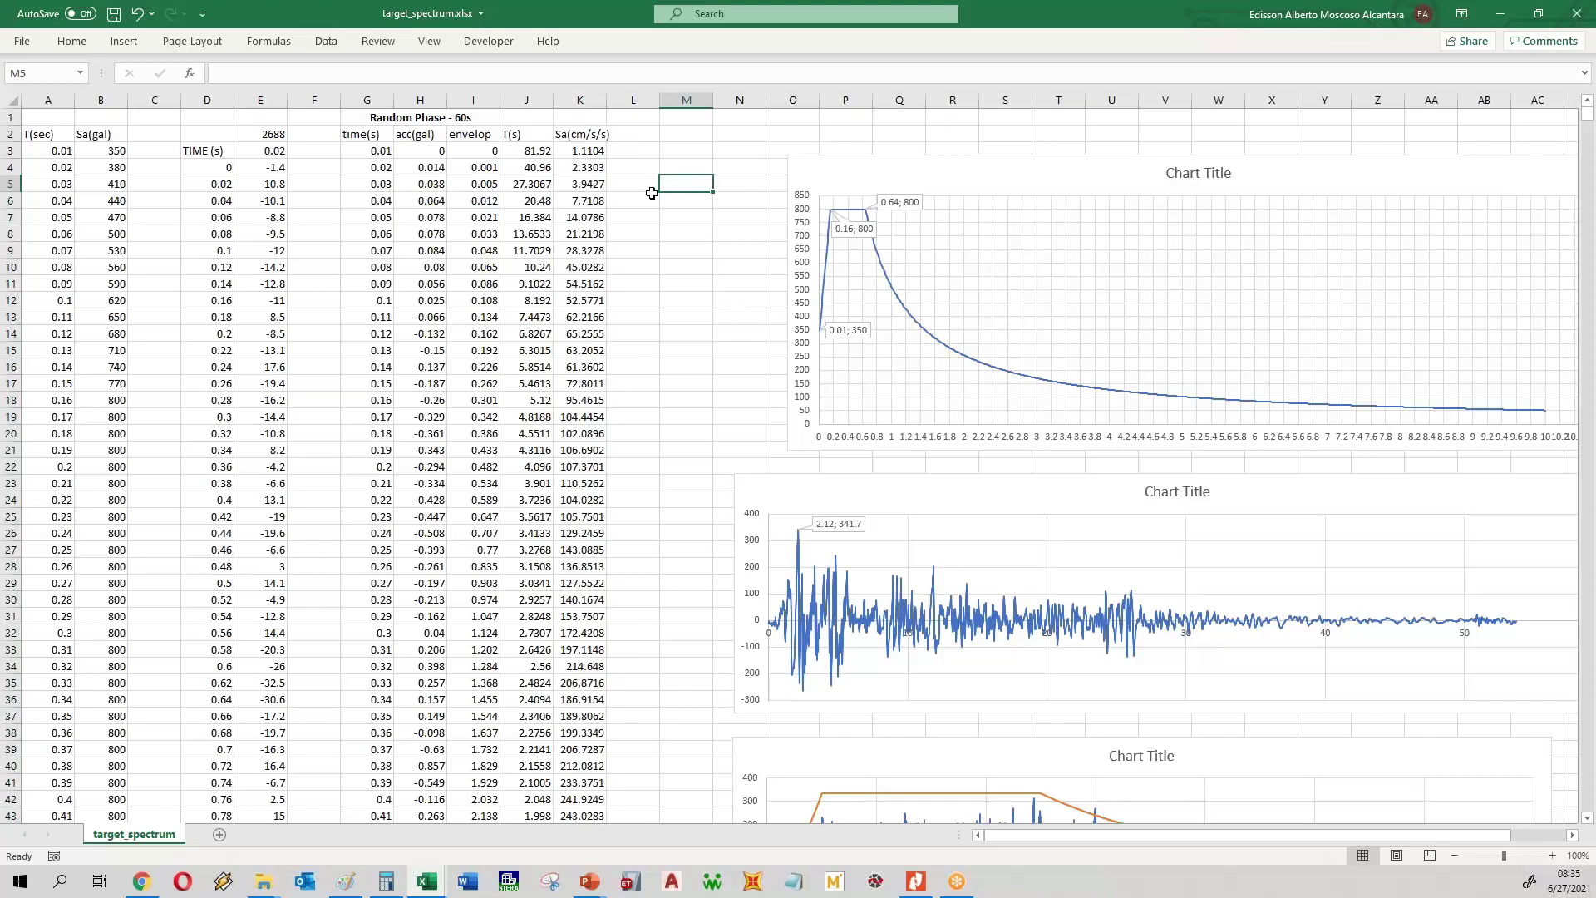
- Add a series named Response Spectra to the target spectrum chart, using J3:J4098 as its X values
click(922, 179)
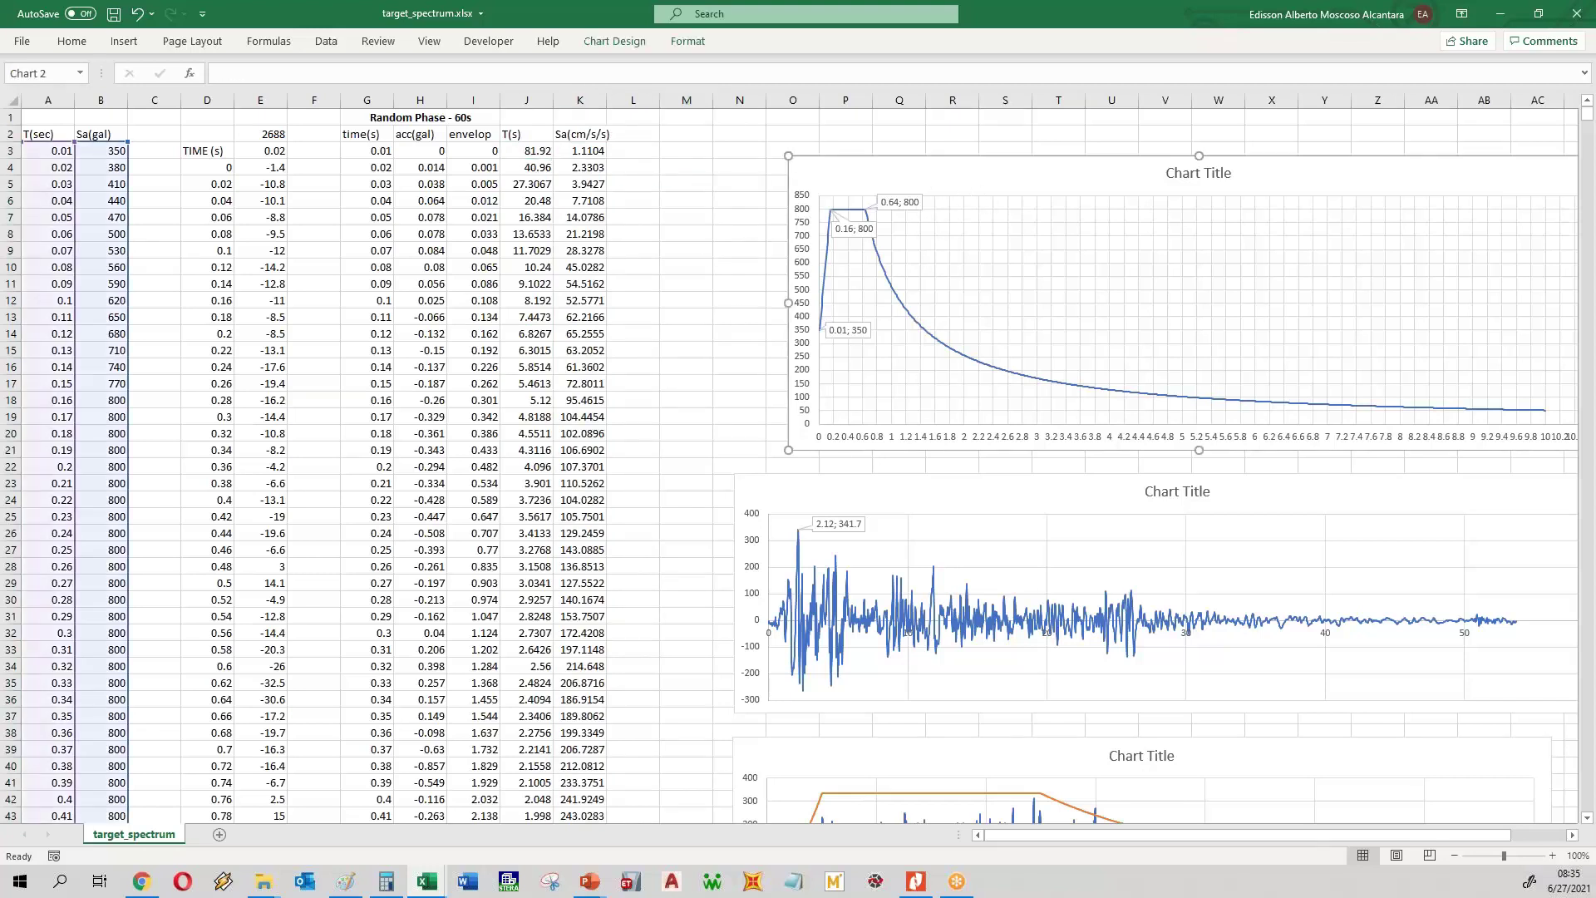
right_click(926, 176)
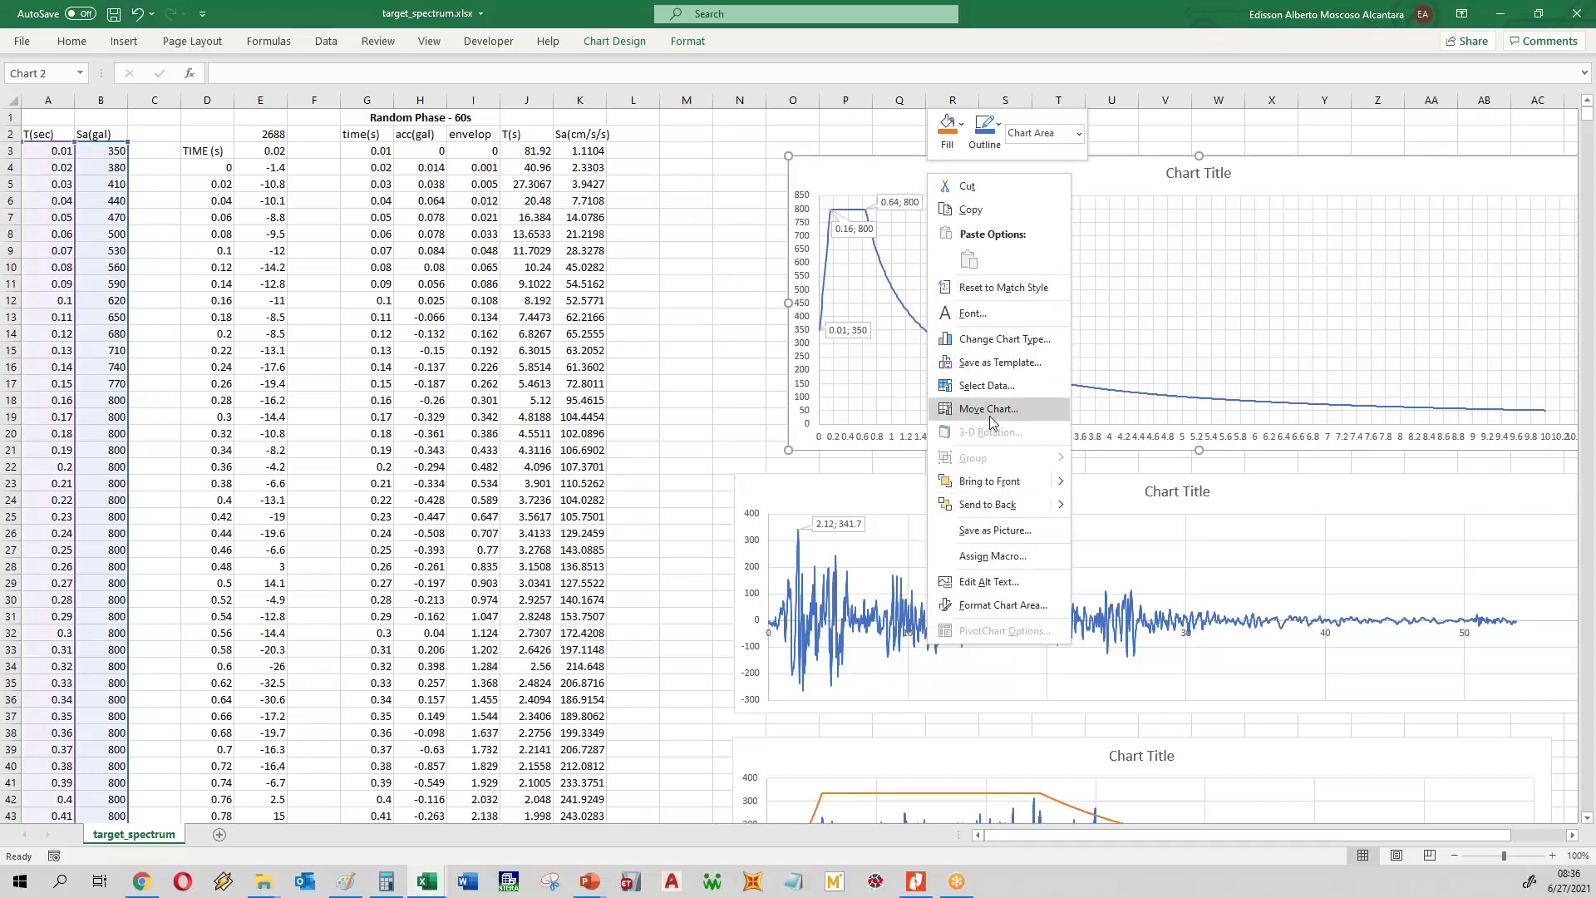
key(Escape)
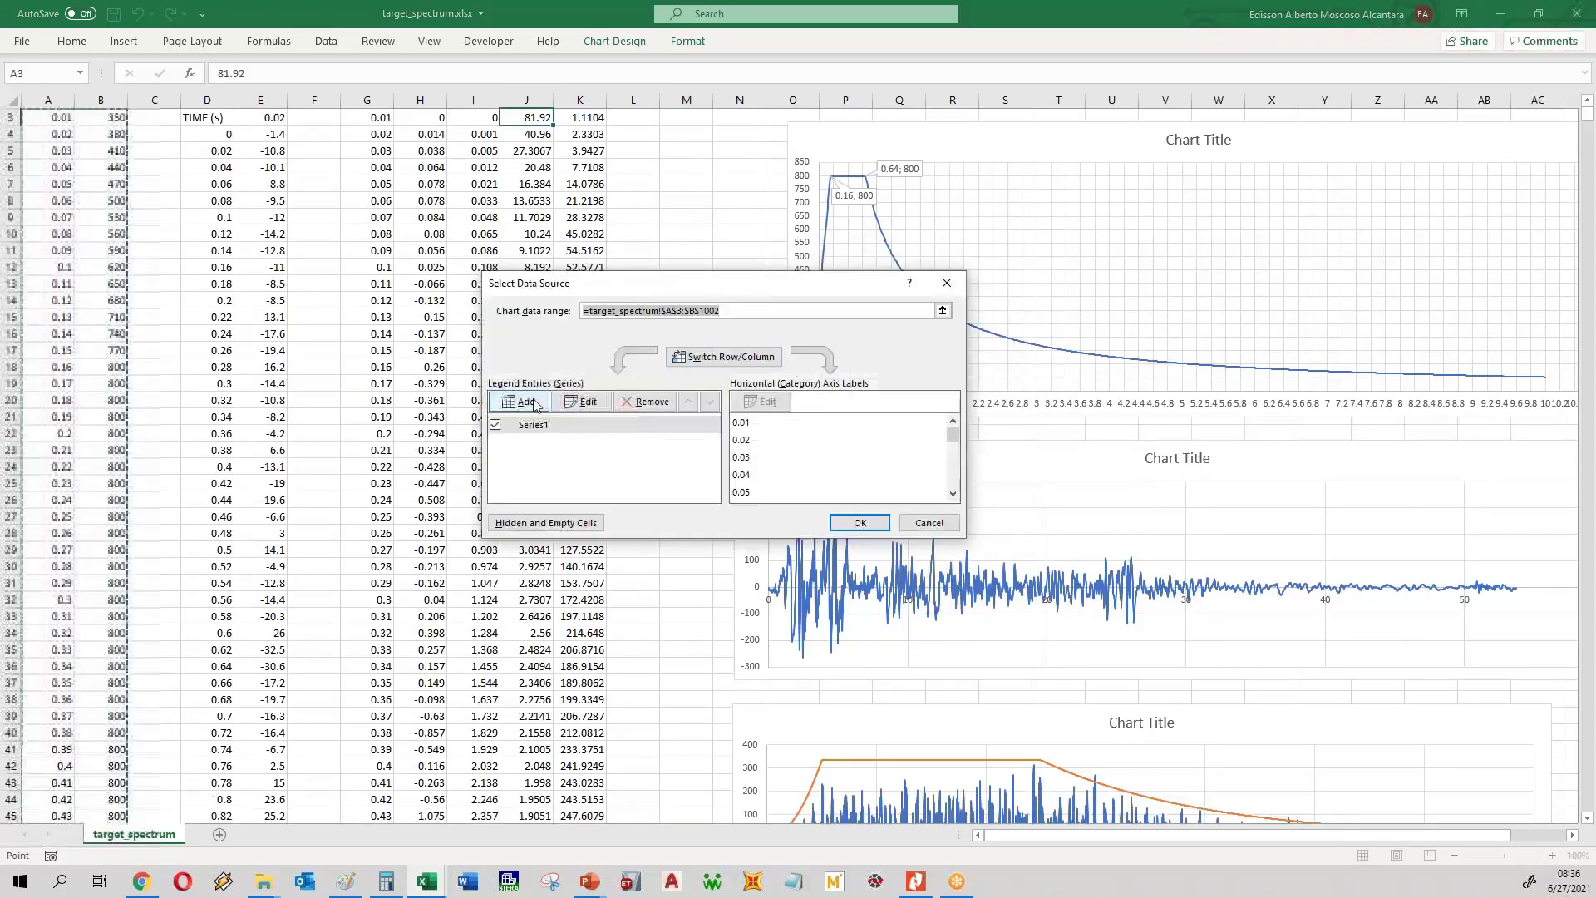
click(653, 413)
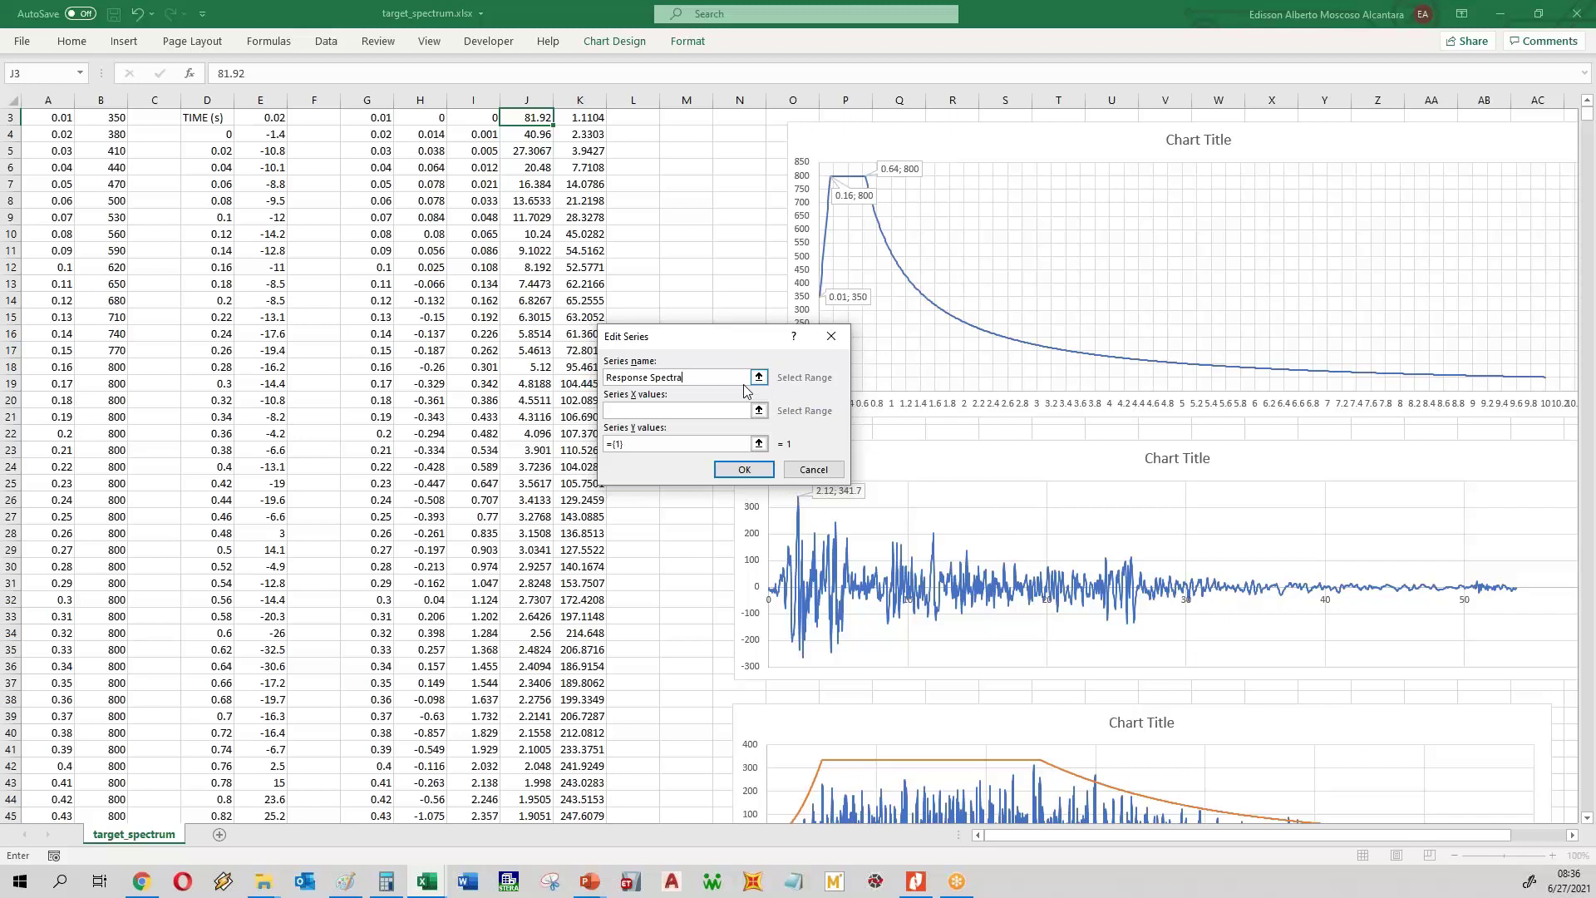
click(759, 410)
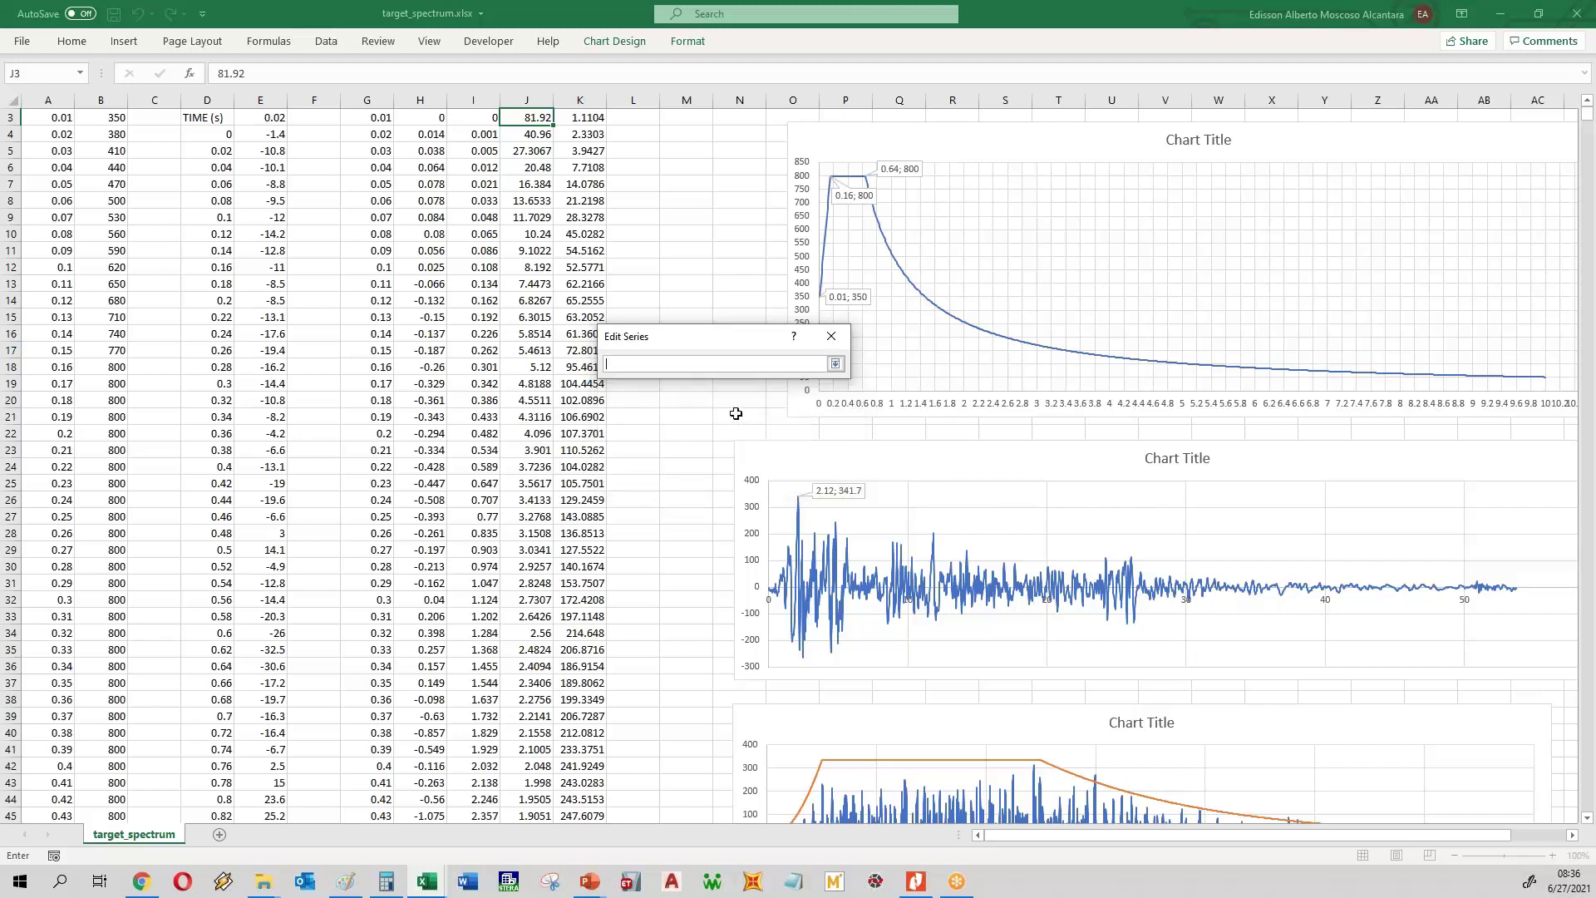
scroll(736, 413, up, 1)
click(540, 148)
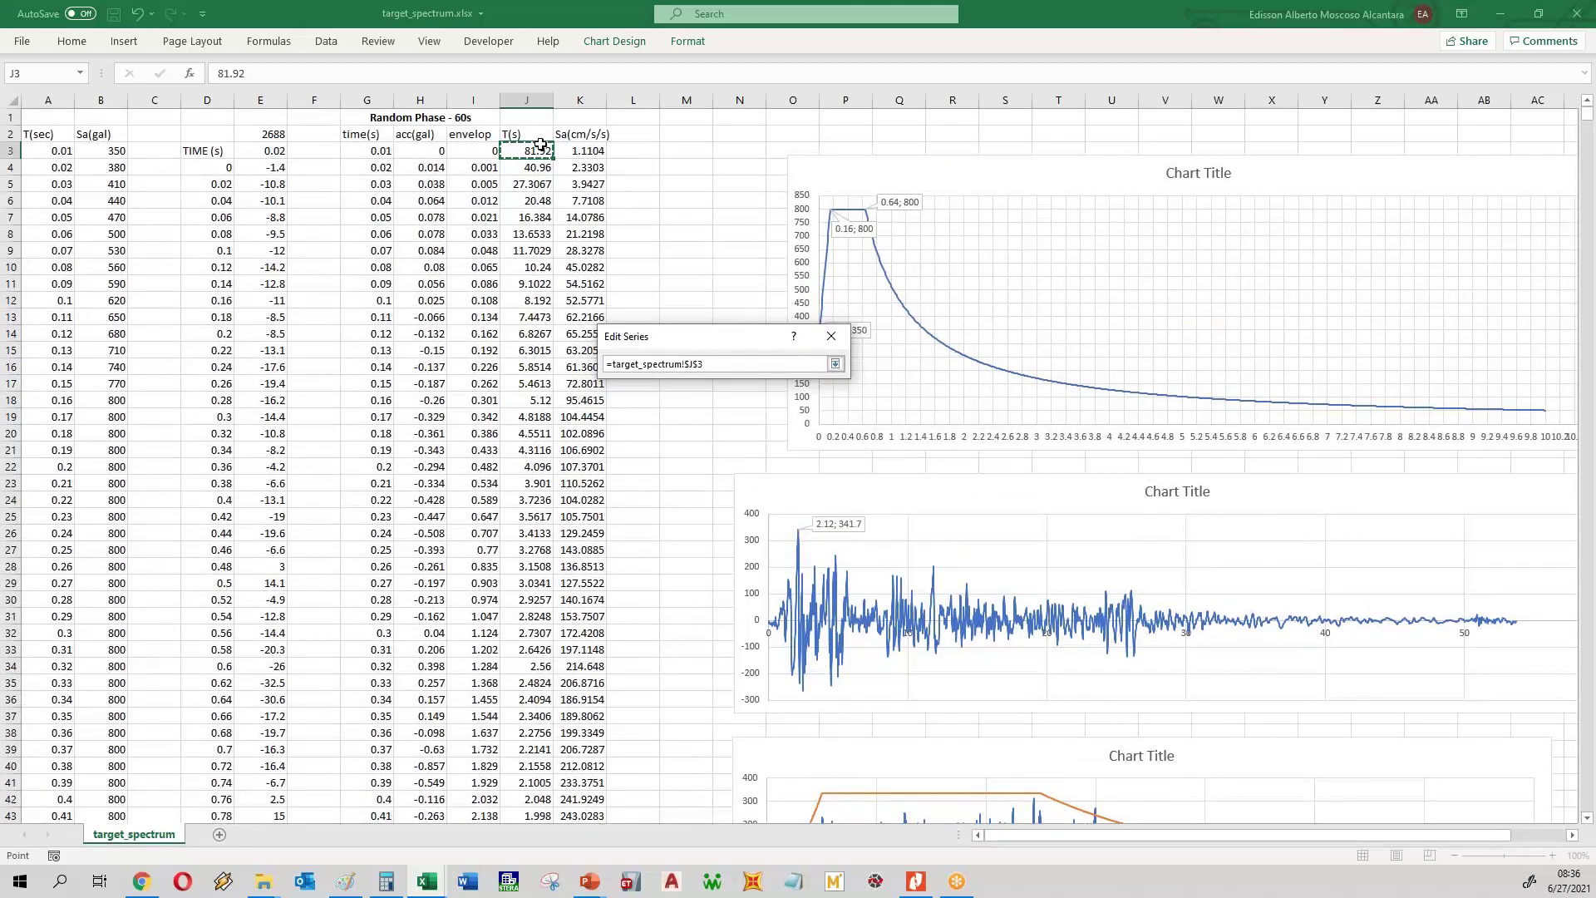
key(ctrl+shift+Down)
key(Return)
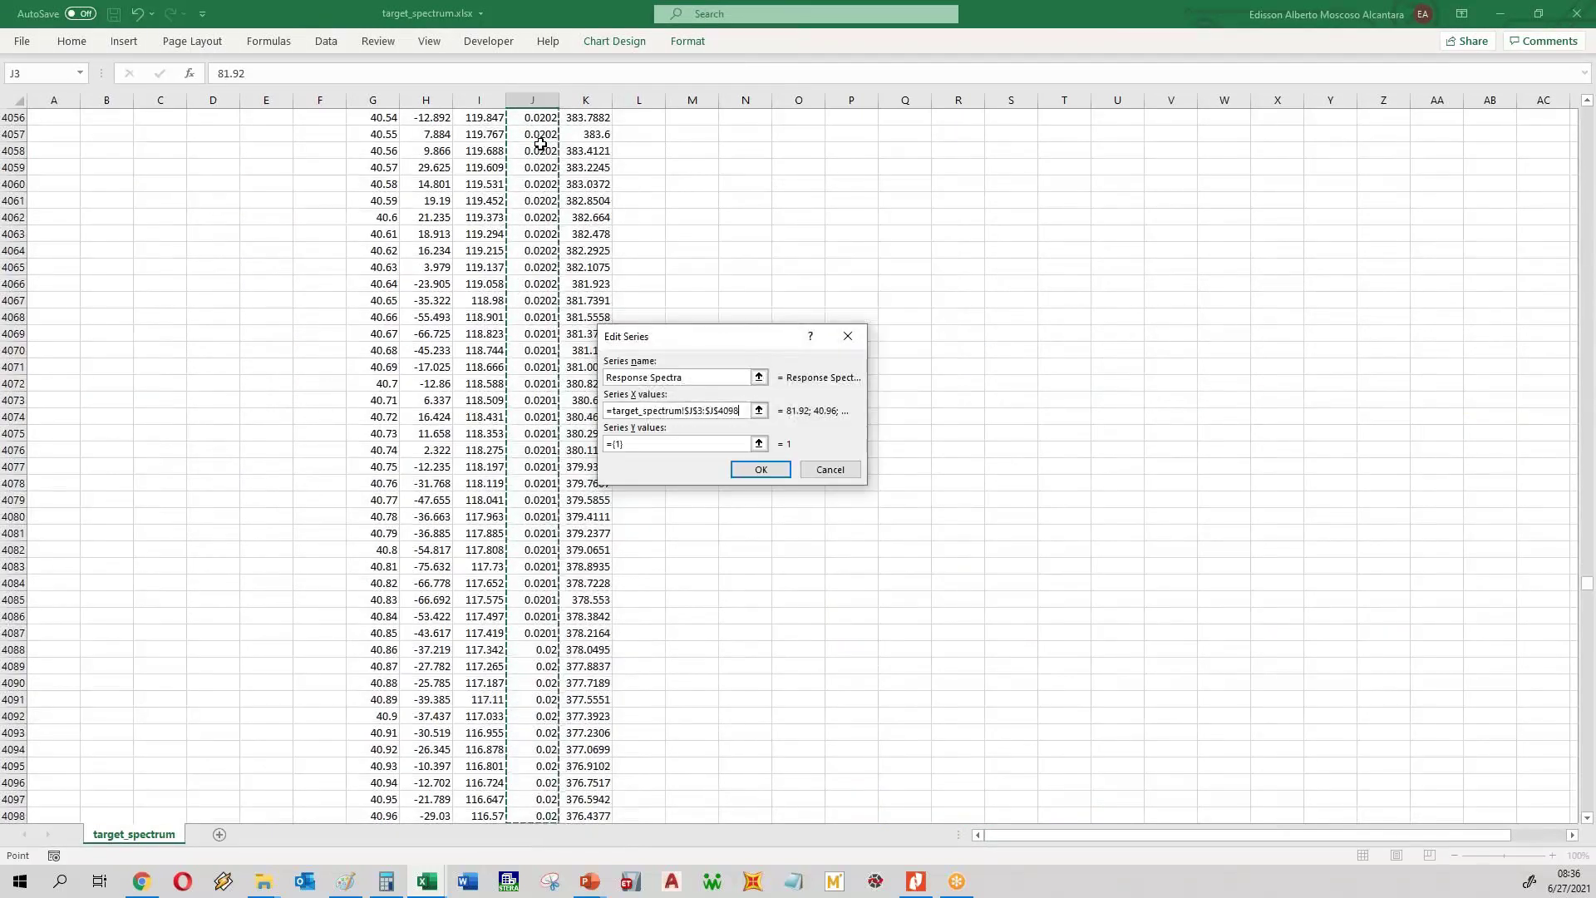
- Set the Response Spectra series' Y values to K3:K4098, accept the data source changes and return to the sheet's start
click(759, 443)
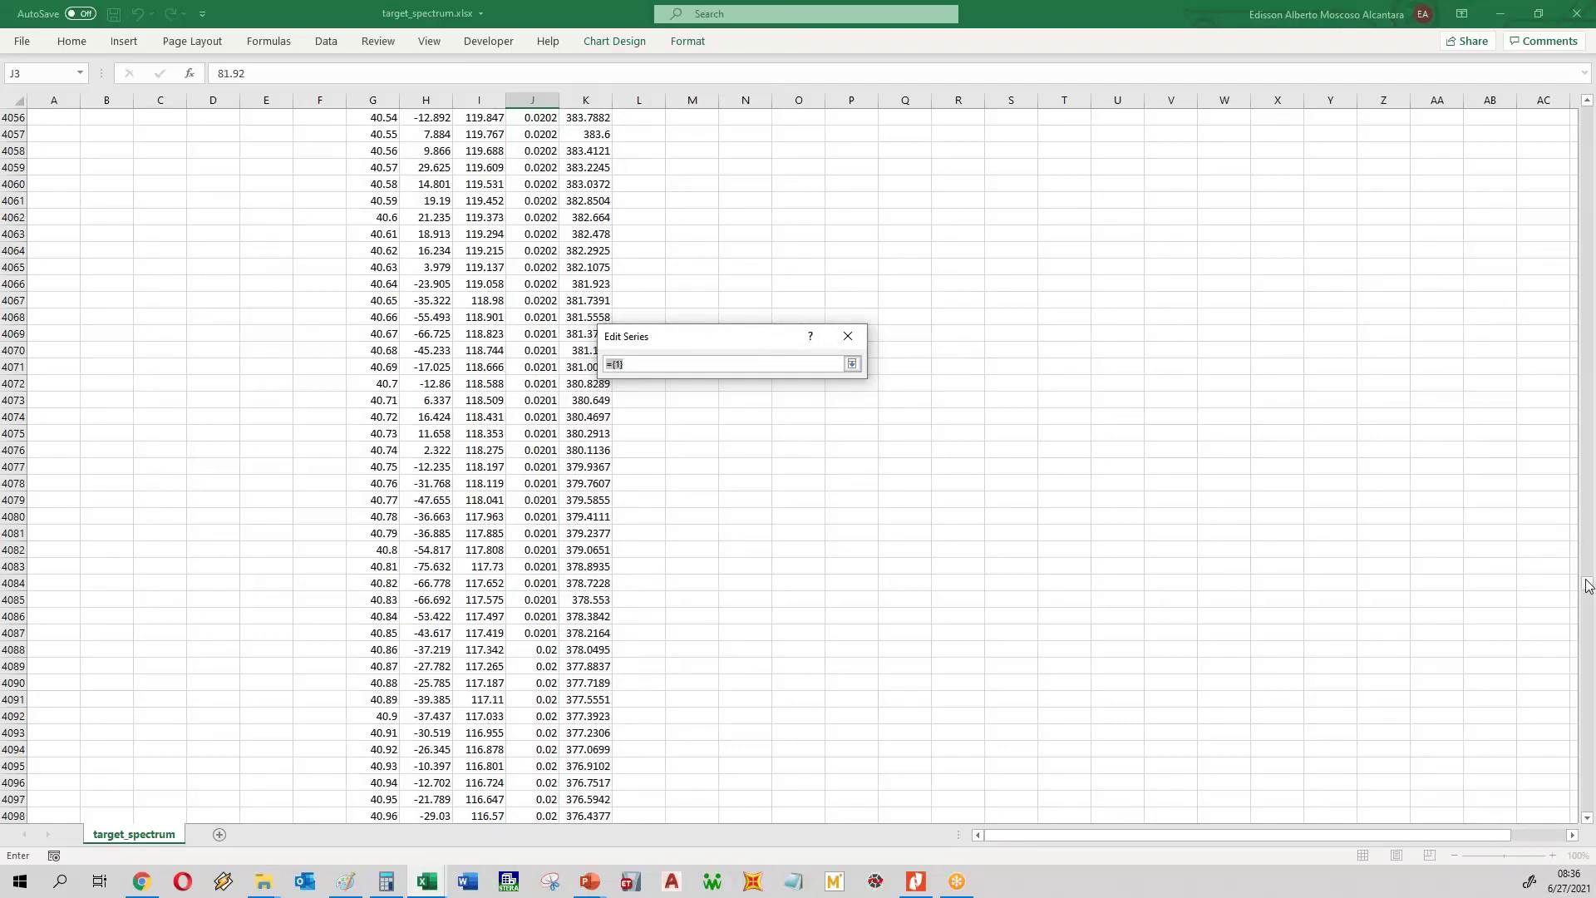
drag(1588, 584, 1587, 112)
click(584, 150)
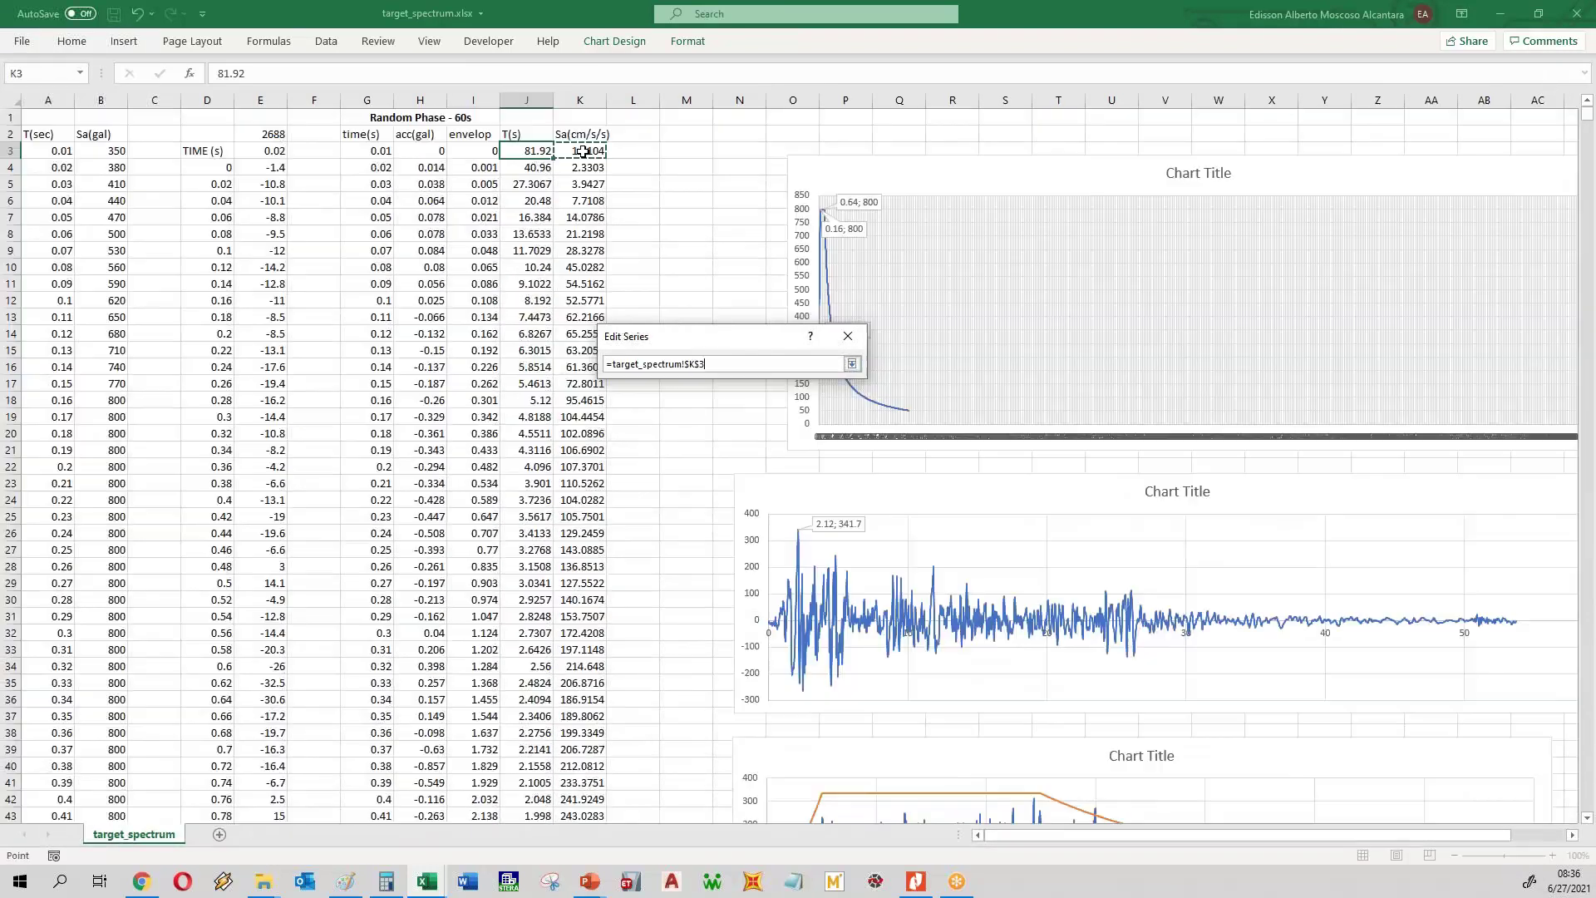
key(ctrl+shift+Down)
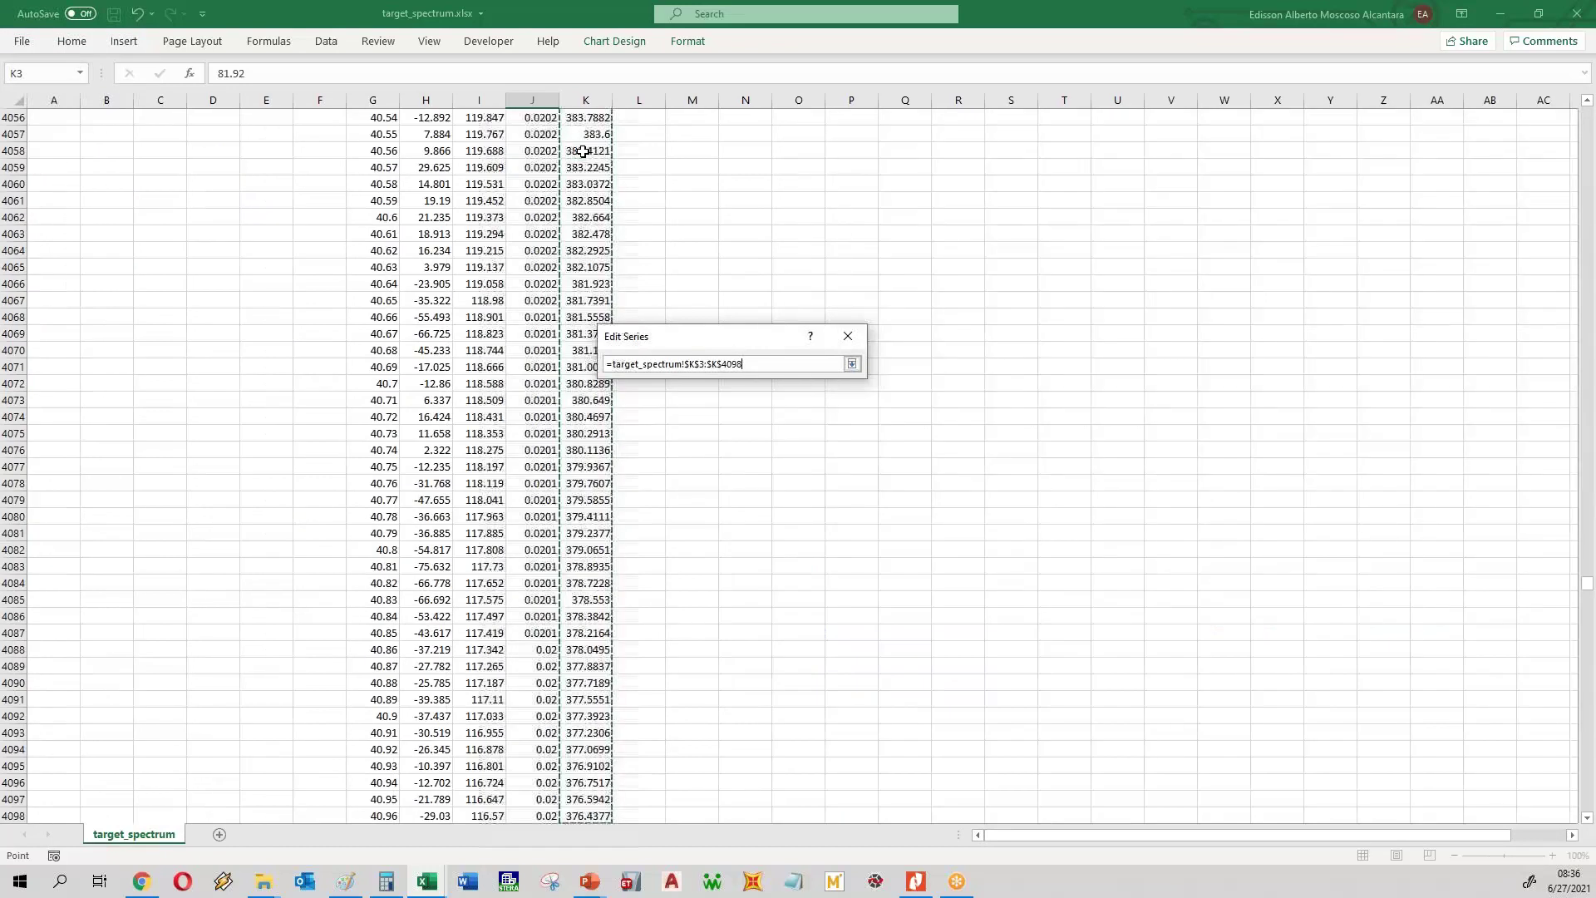
key(Return)
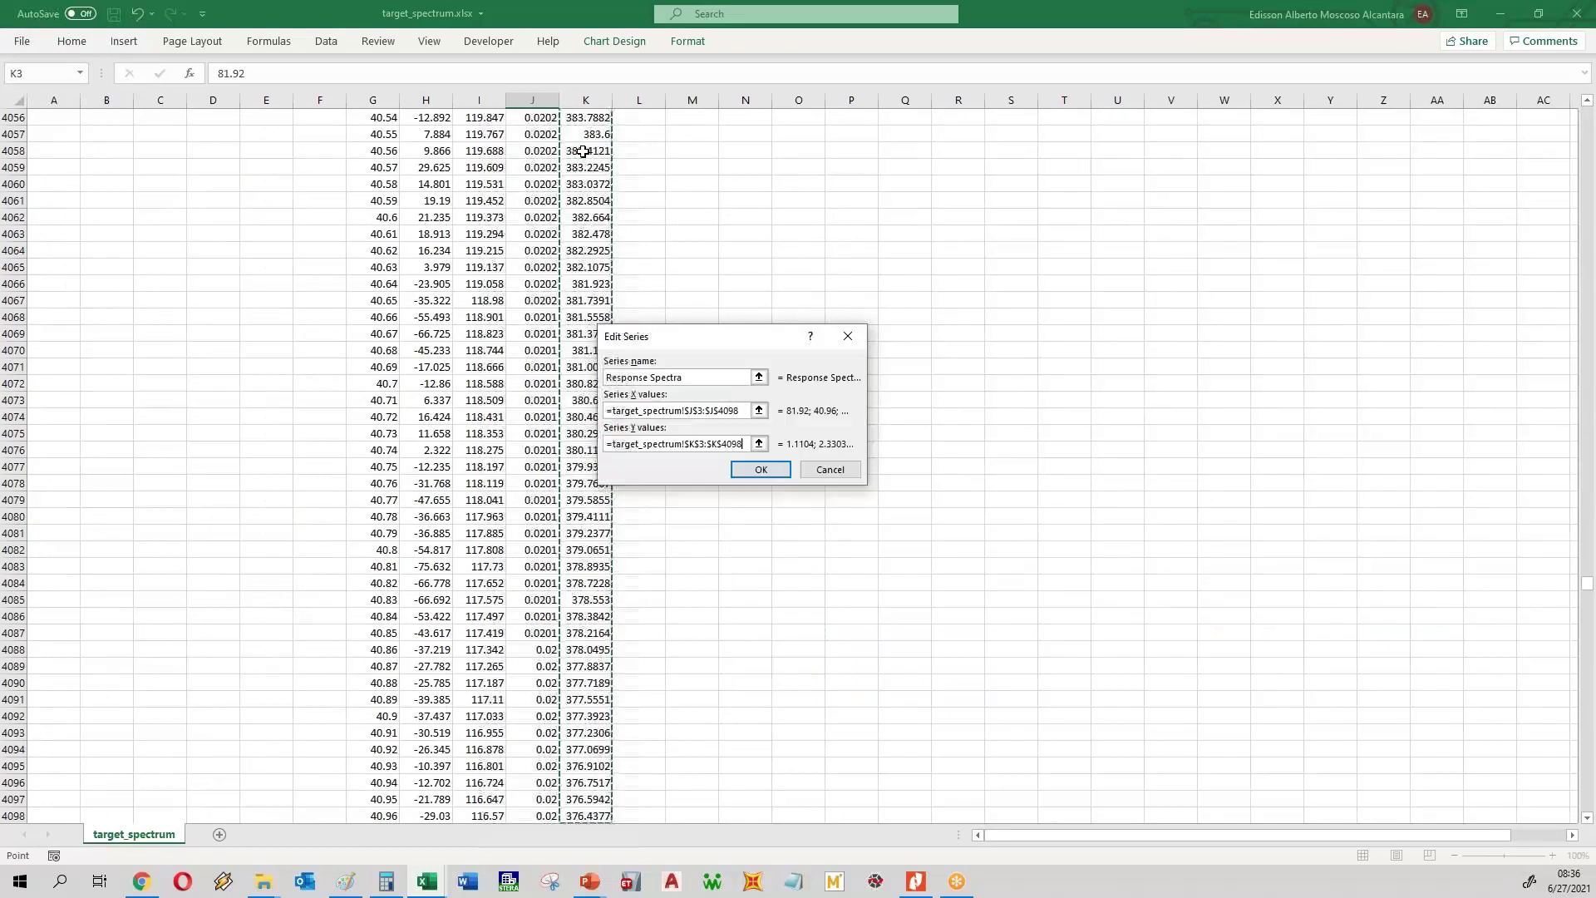
click(764, 468)
click(858, 518)
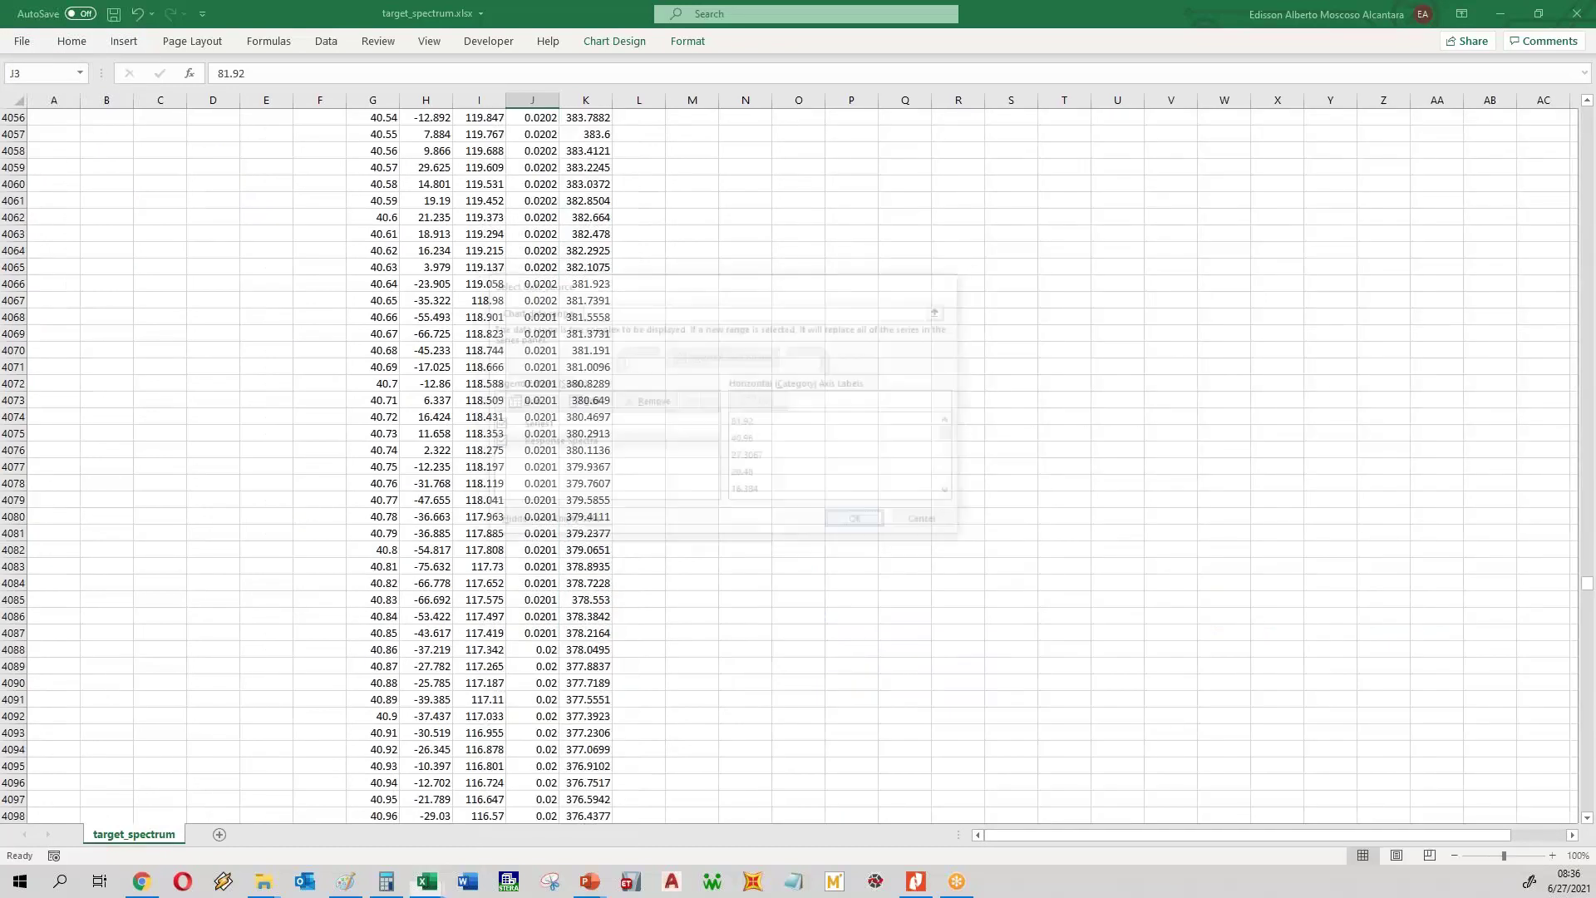
click(1046, 676)
key(ctrl+Home)
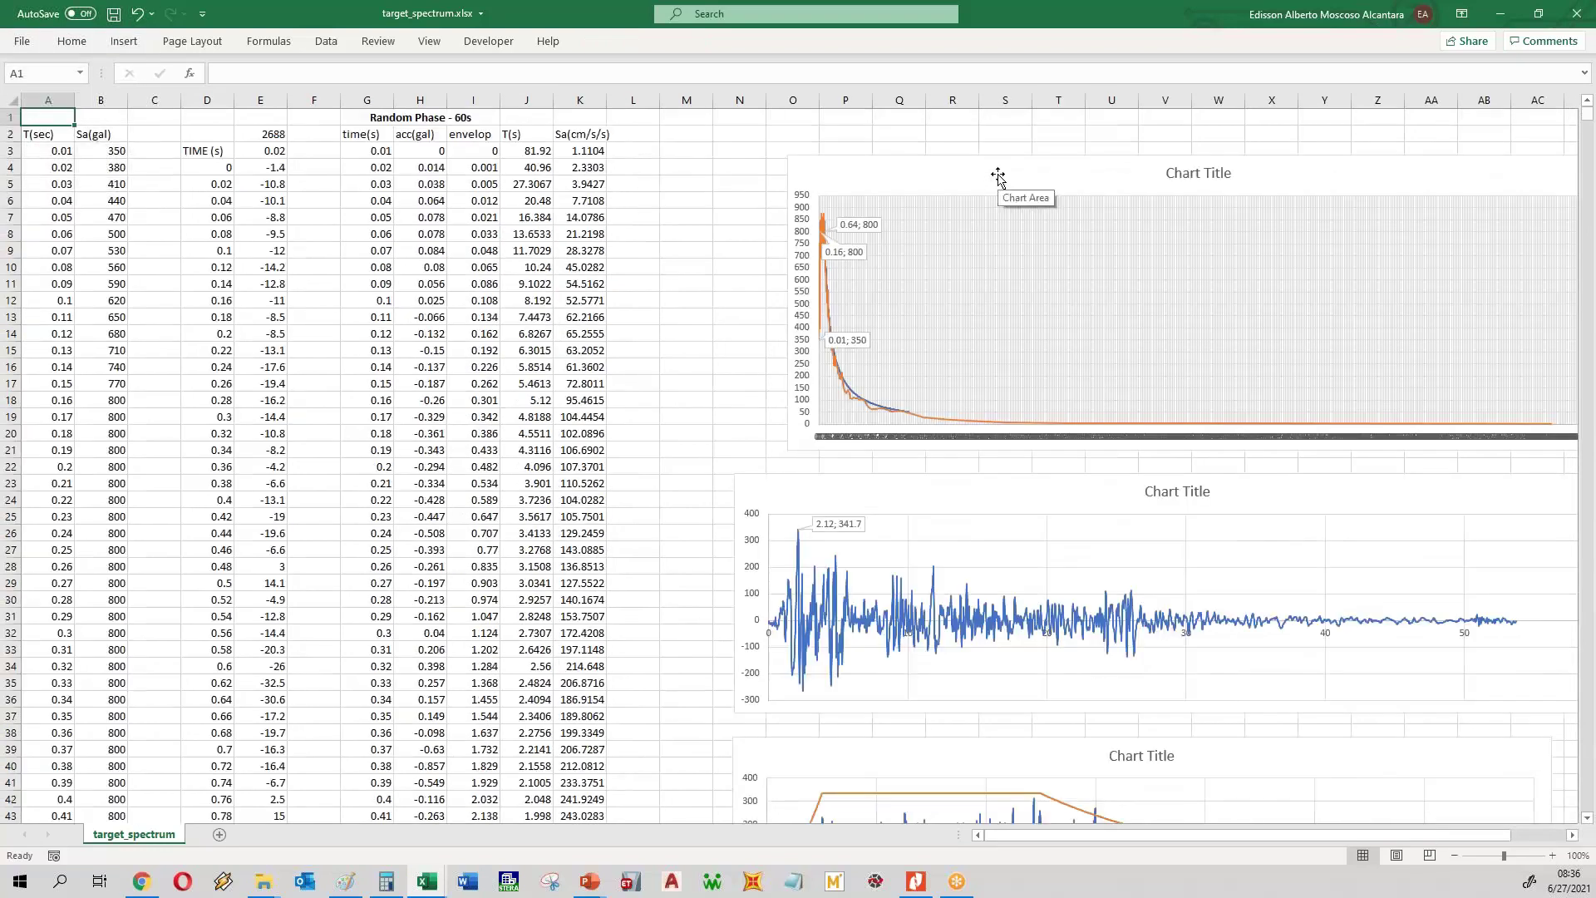
- Move the spectrum chart closer to the data columns, starting at about column M, and open its horizontal axis formatting
drag(998, 177, 887, 165)
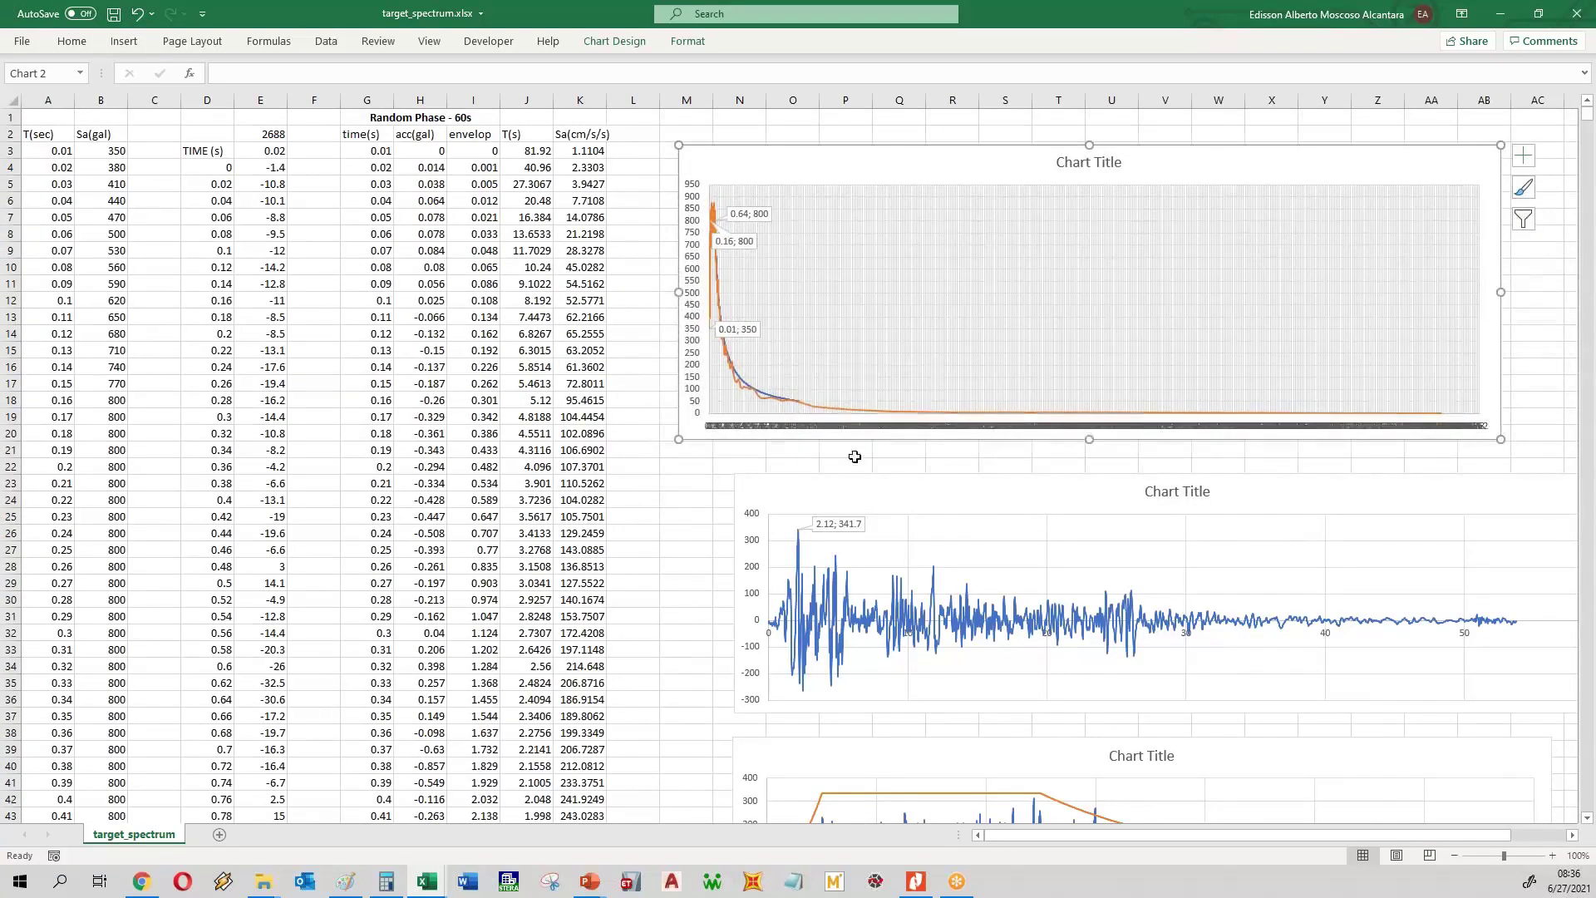
click(779, 426)
right_click(778, 426)
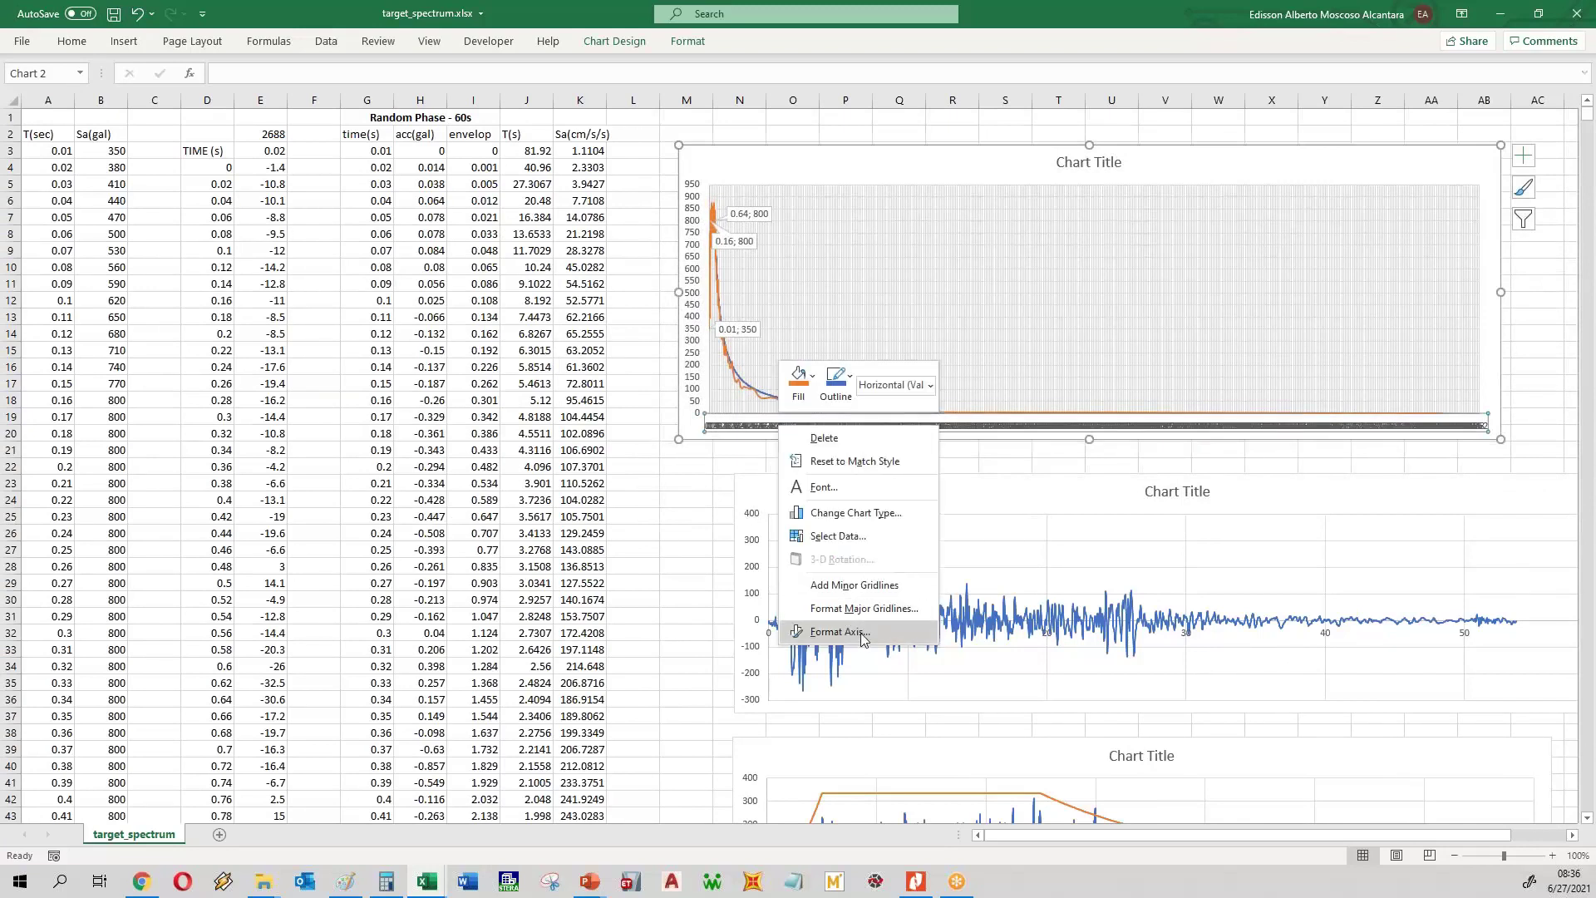
click(840, 631)
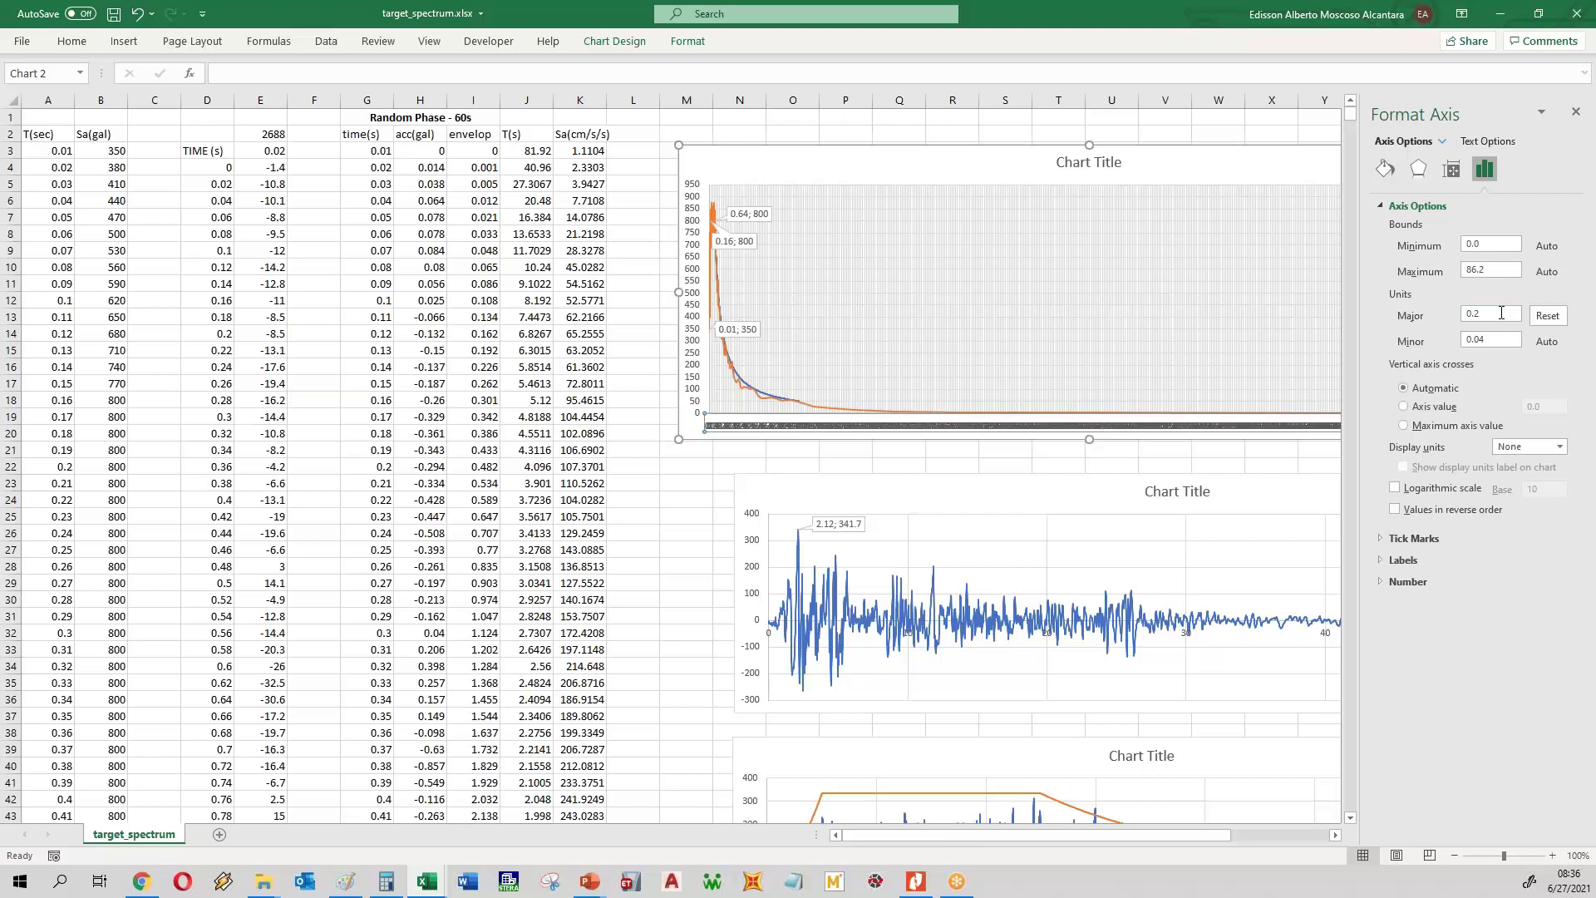
- Try major units of 1 and 2 on the spectrum chart's horizontal axis, and return the unit to 0.2
click(1501, 312)
text(1)
key(Return)
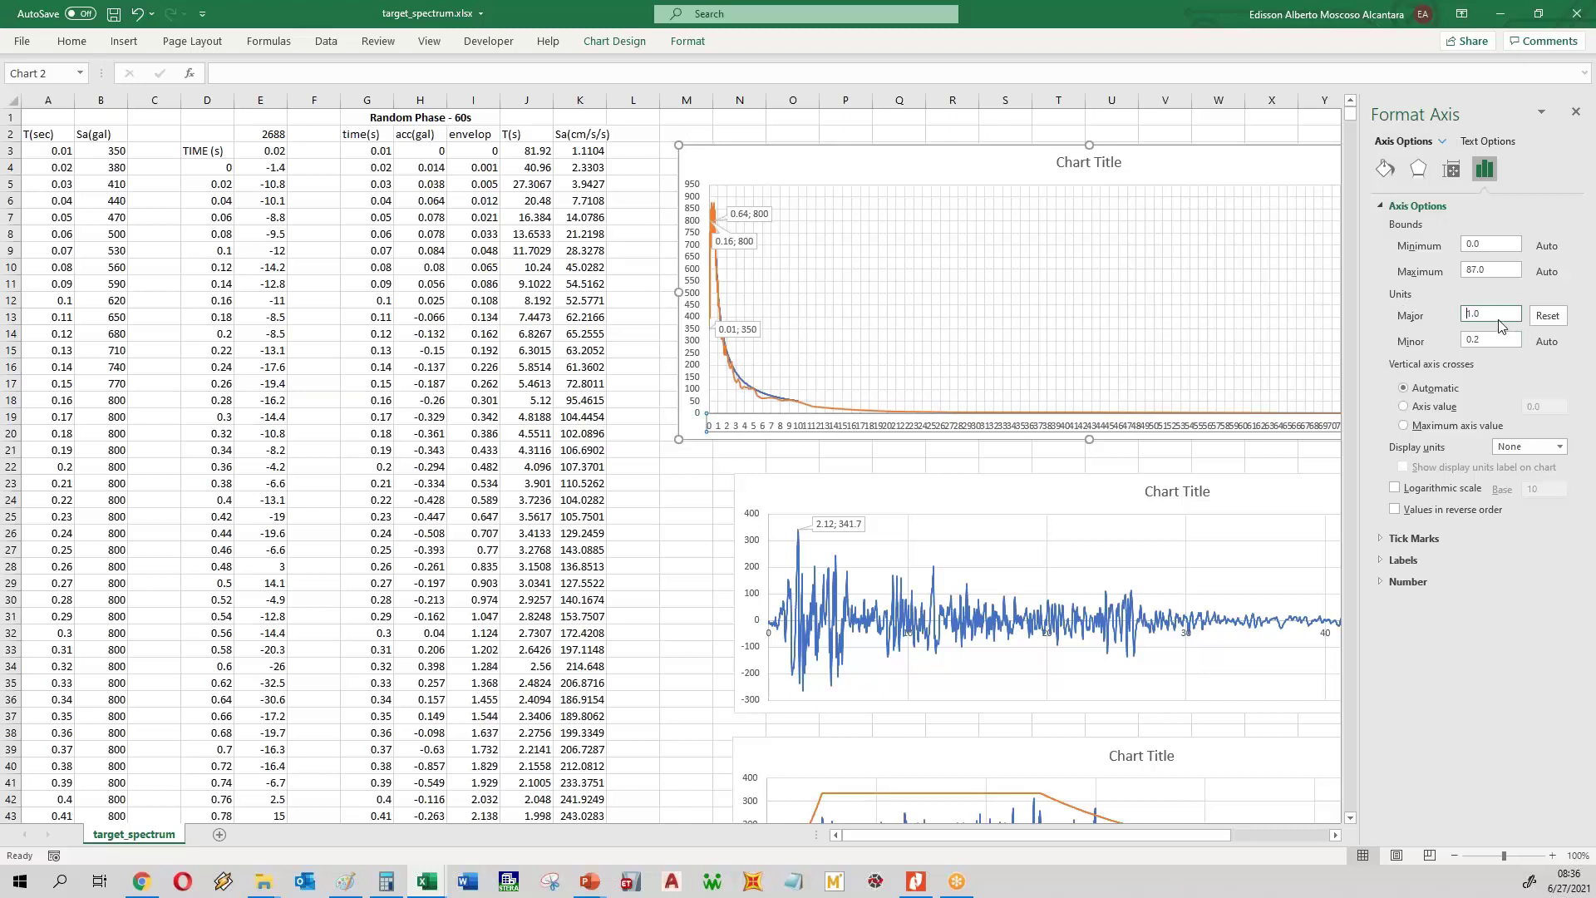
text(2)
key(Return)
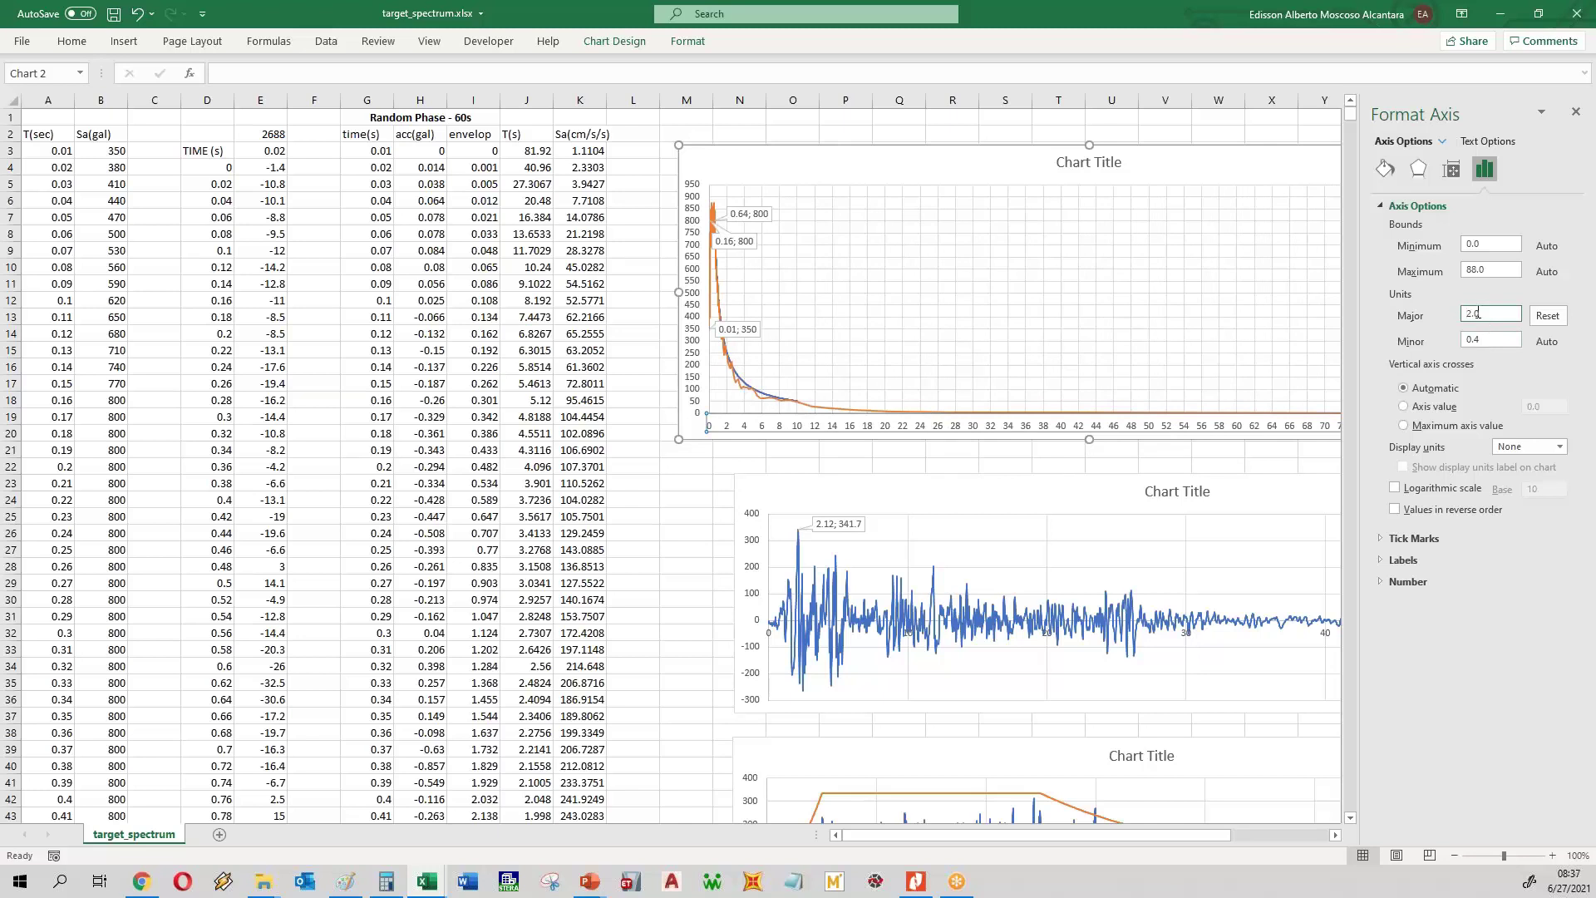
text(0.2)
key(Return)
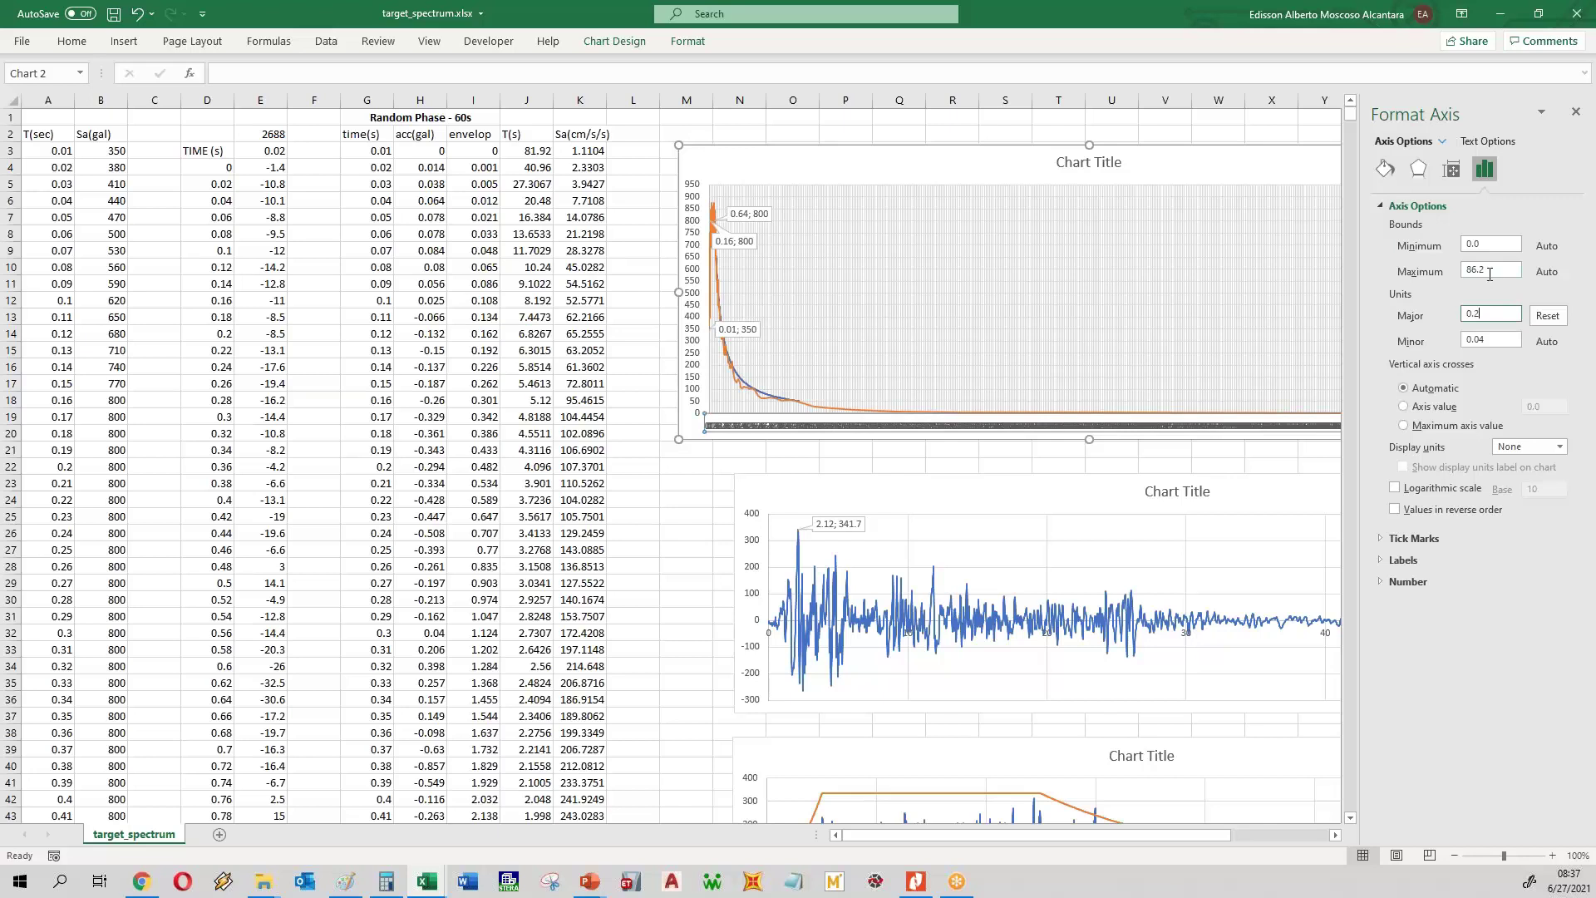
- Set the maximum bound of the spectrum chart's horizontal axis to 4 and close the axis formatting
drag(1489, 273, 1453, 274)
text(4)
key(Return)
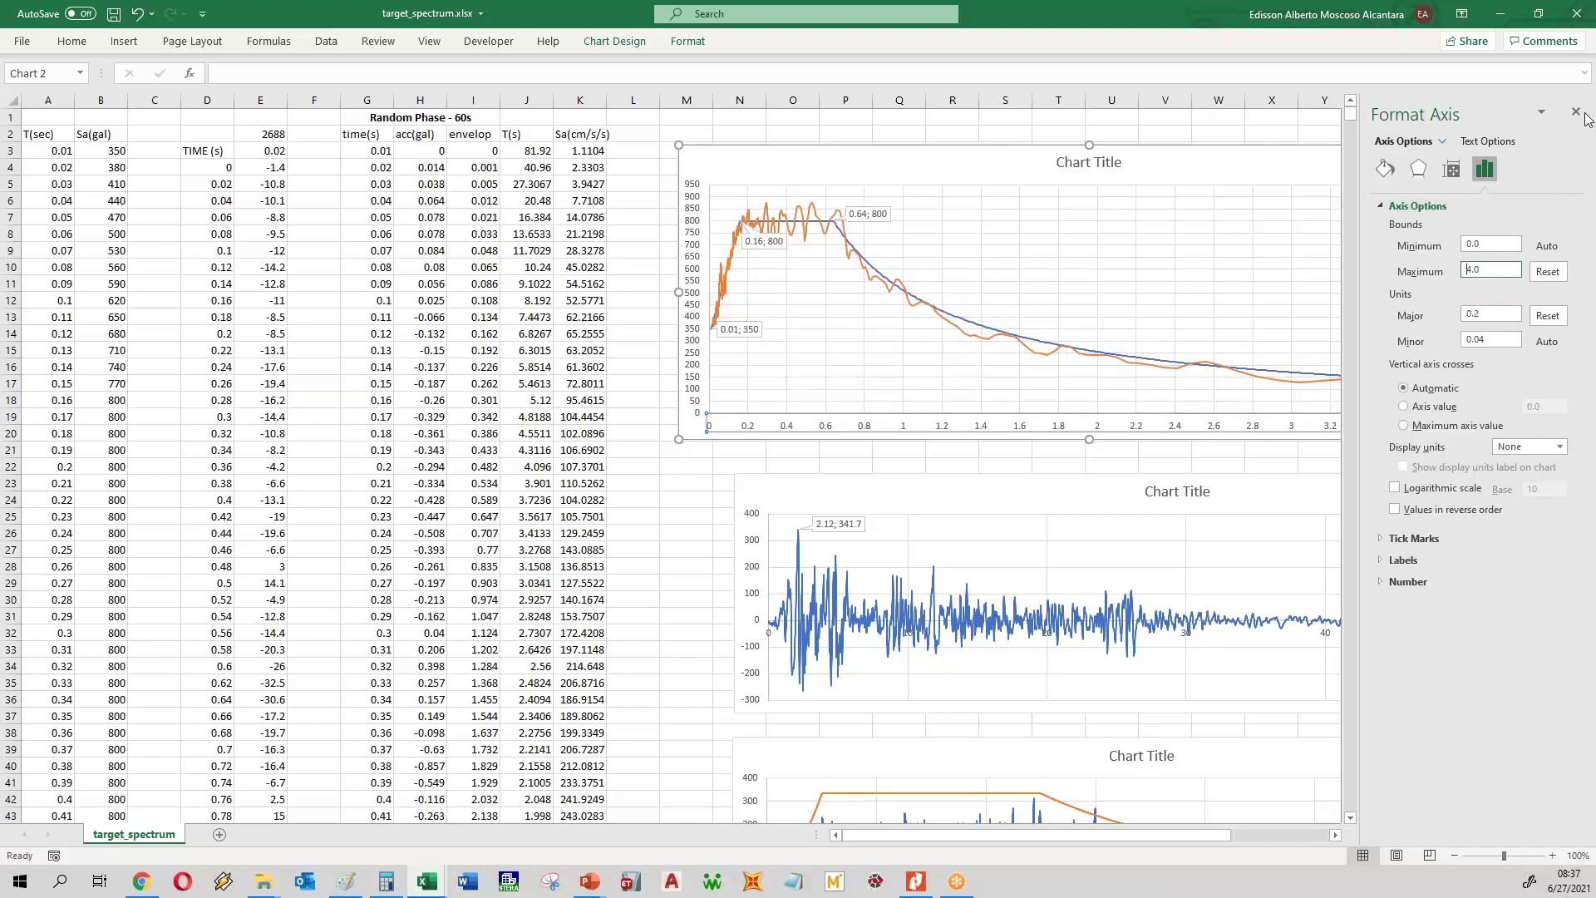
click(1576, 113)
click(1542, 374)
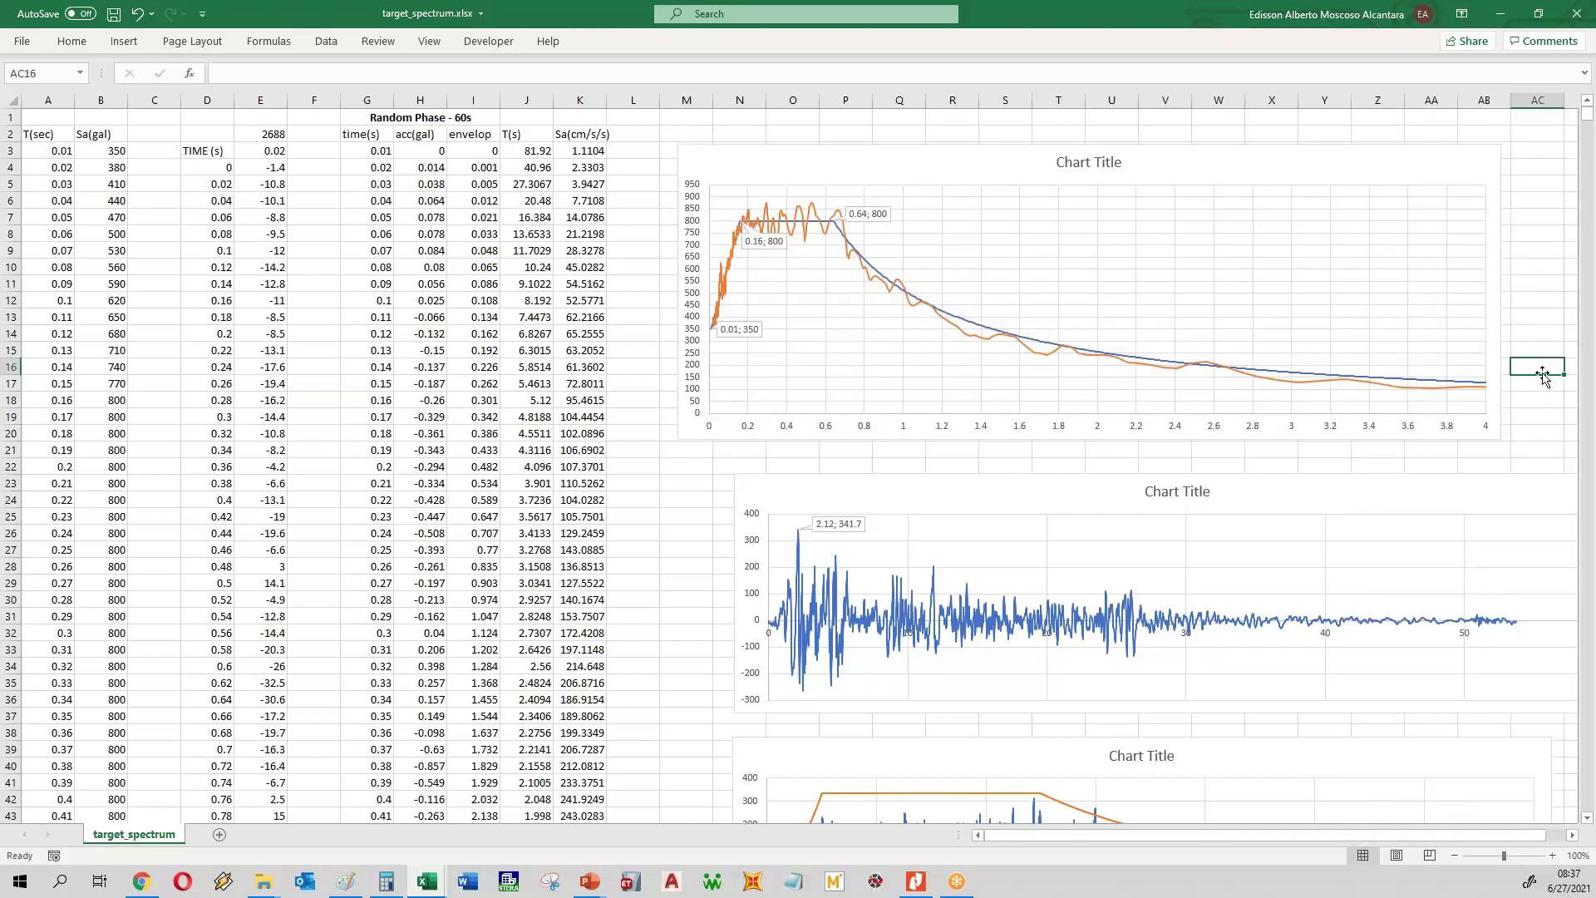
- Compare the Response Spectra curve with the target curve on the spectrum chart, and look over the charts below
click(802, 218)
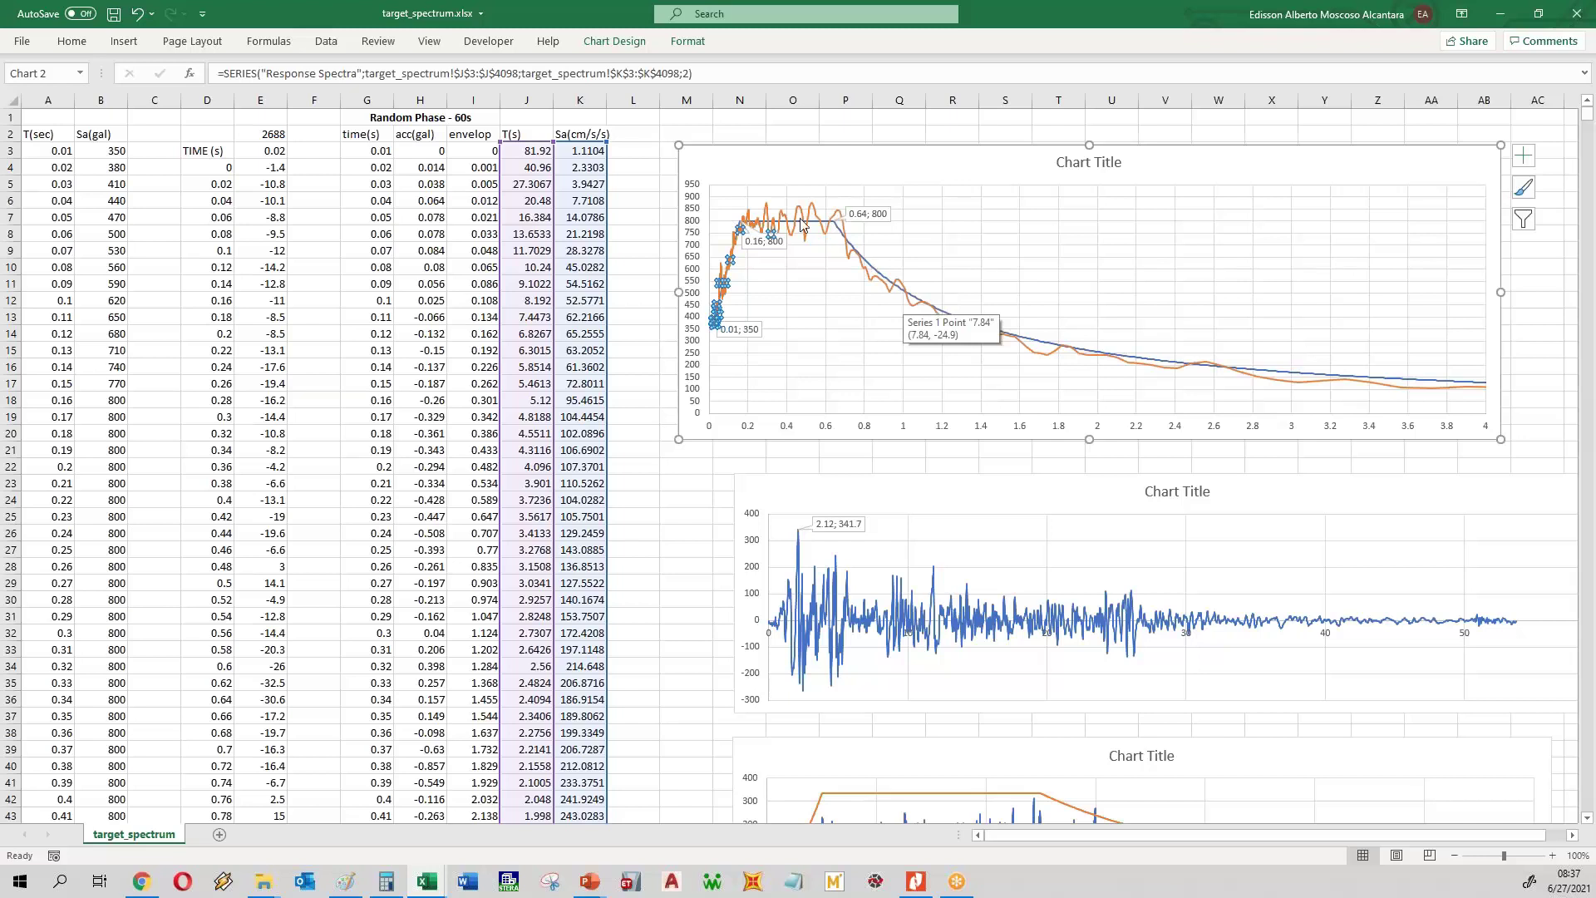
click(873, 273)
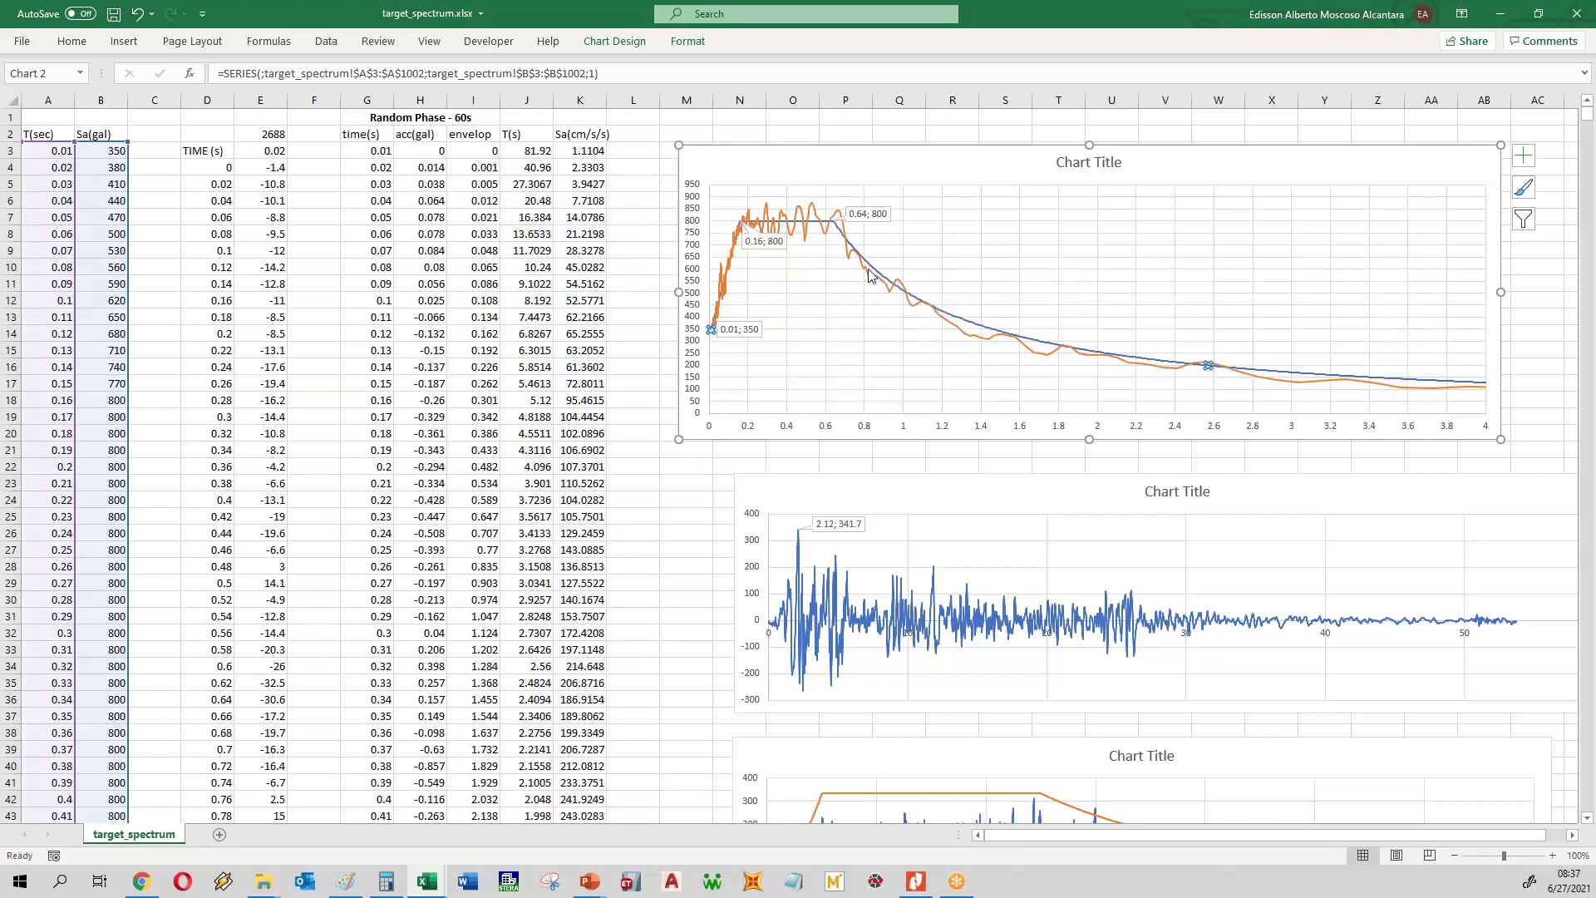
scroll(933, 769, down, 6)
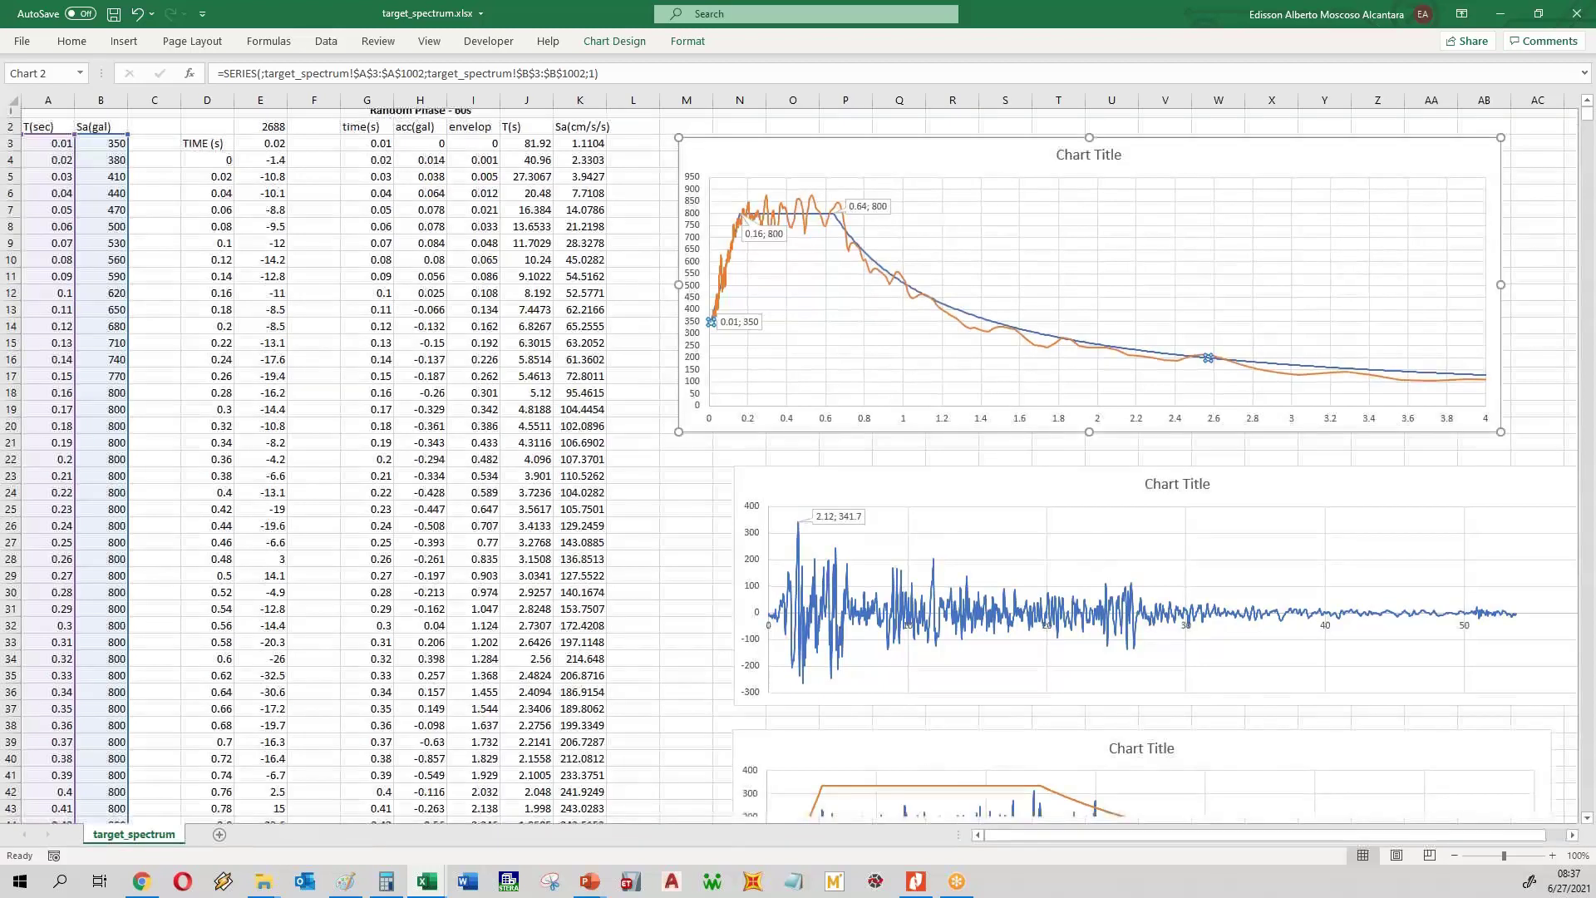
scroll(997, 482, up, 4)
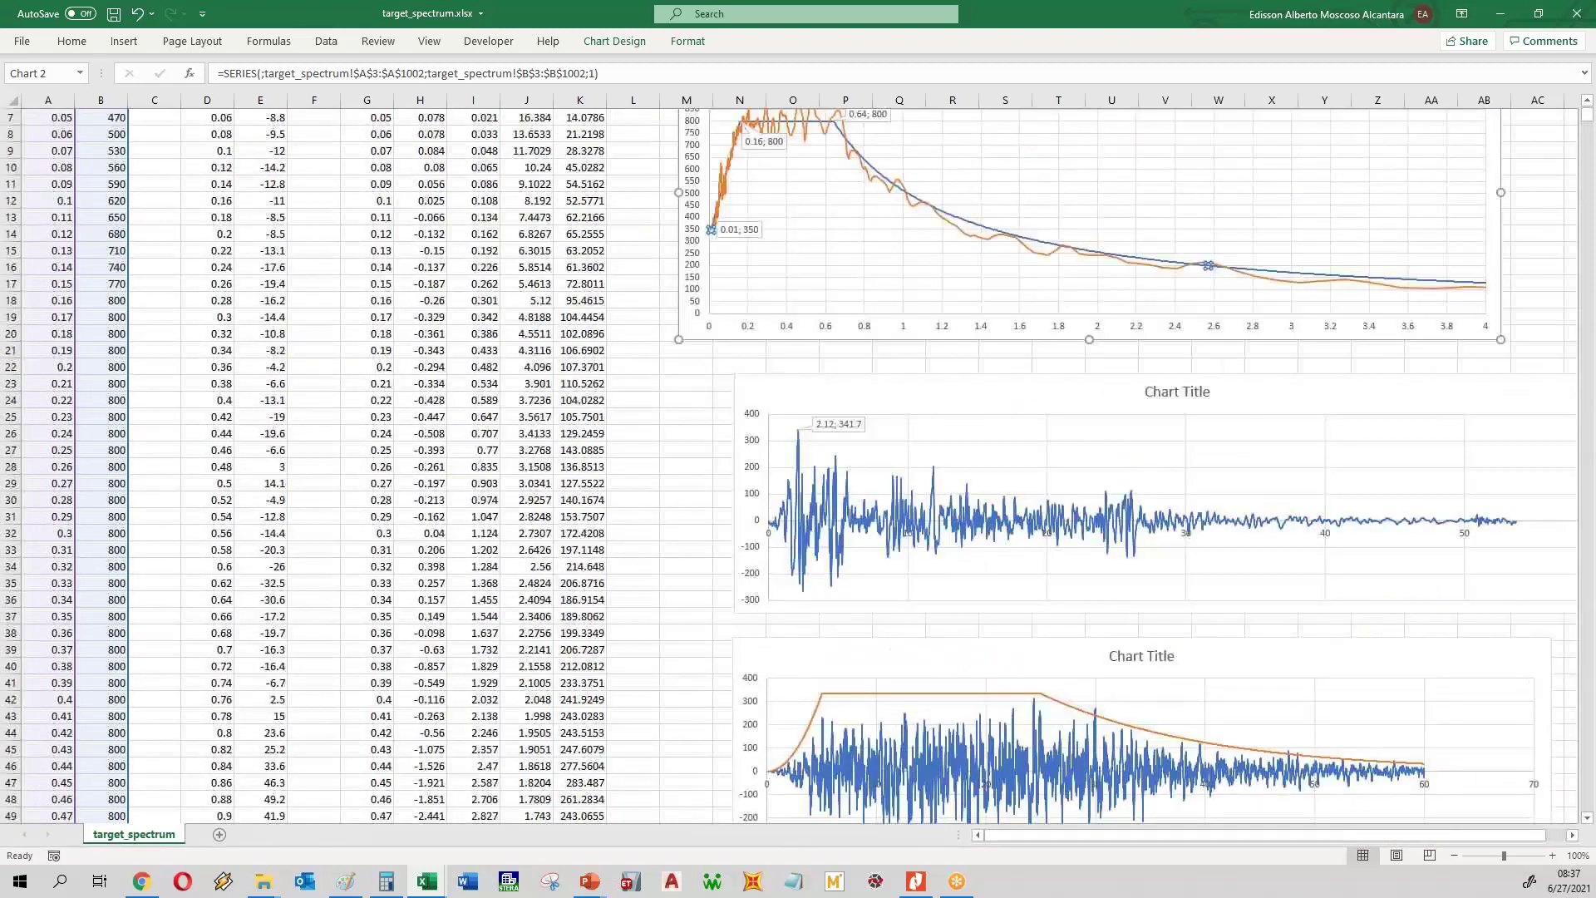
scroll(962, 328, up, 2)
right_click(961, 324)
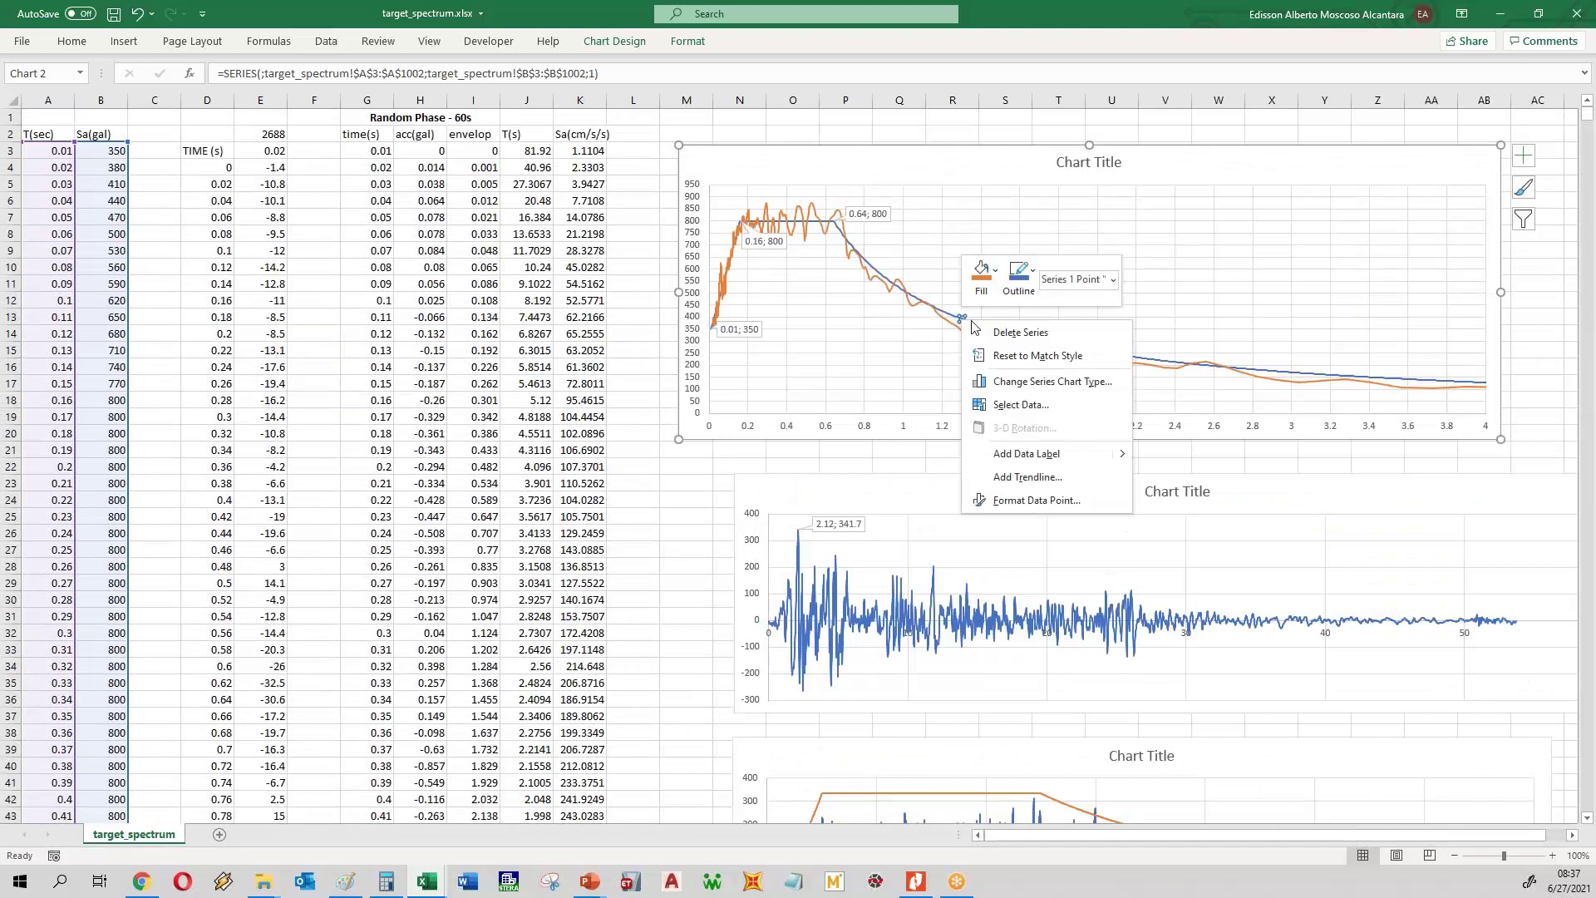
click(949, 320)
right_click(951, 318)
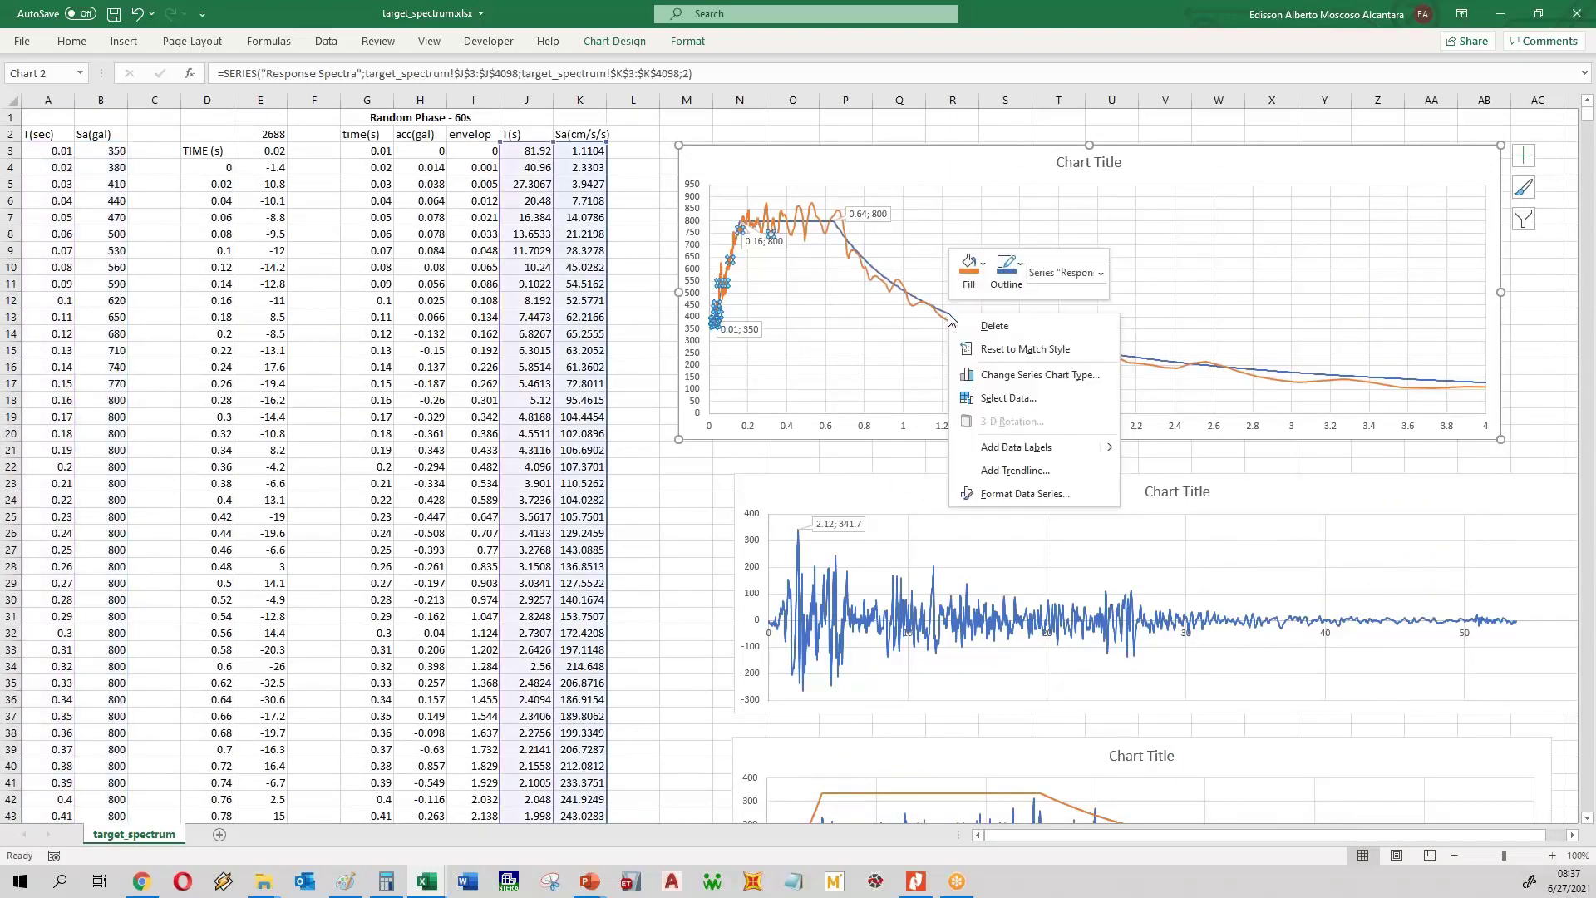
click(1005, 279)
click(1015, 320)
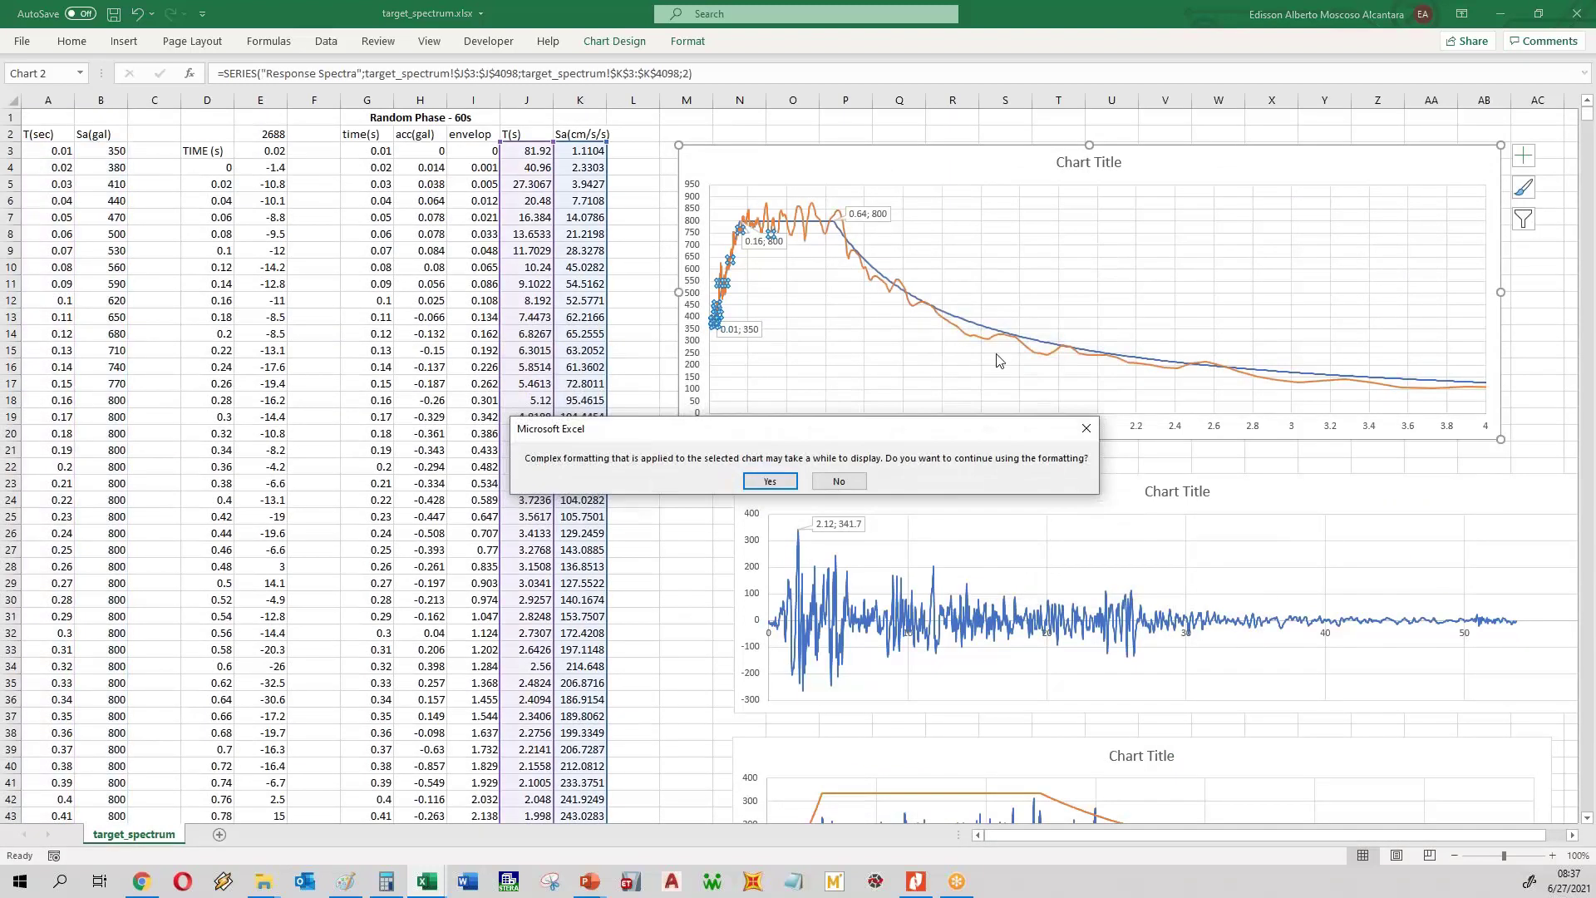
click(839, 482)
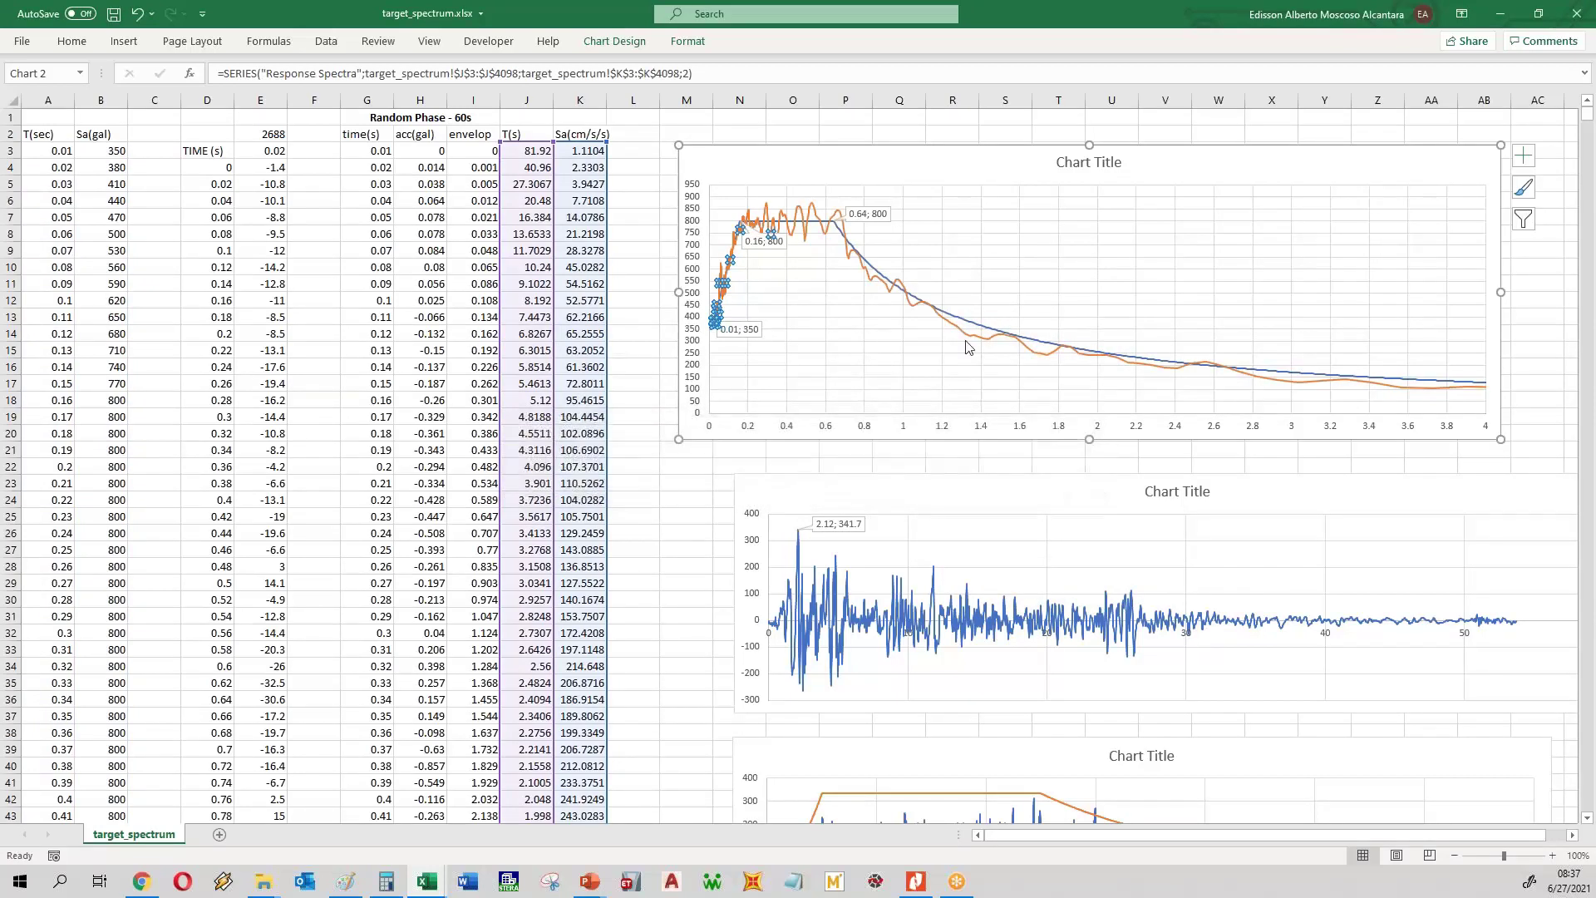
click(847, 451)
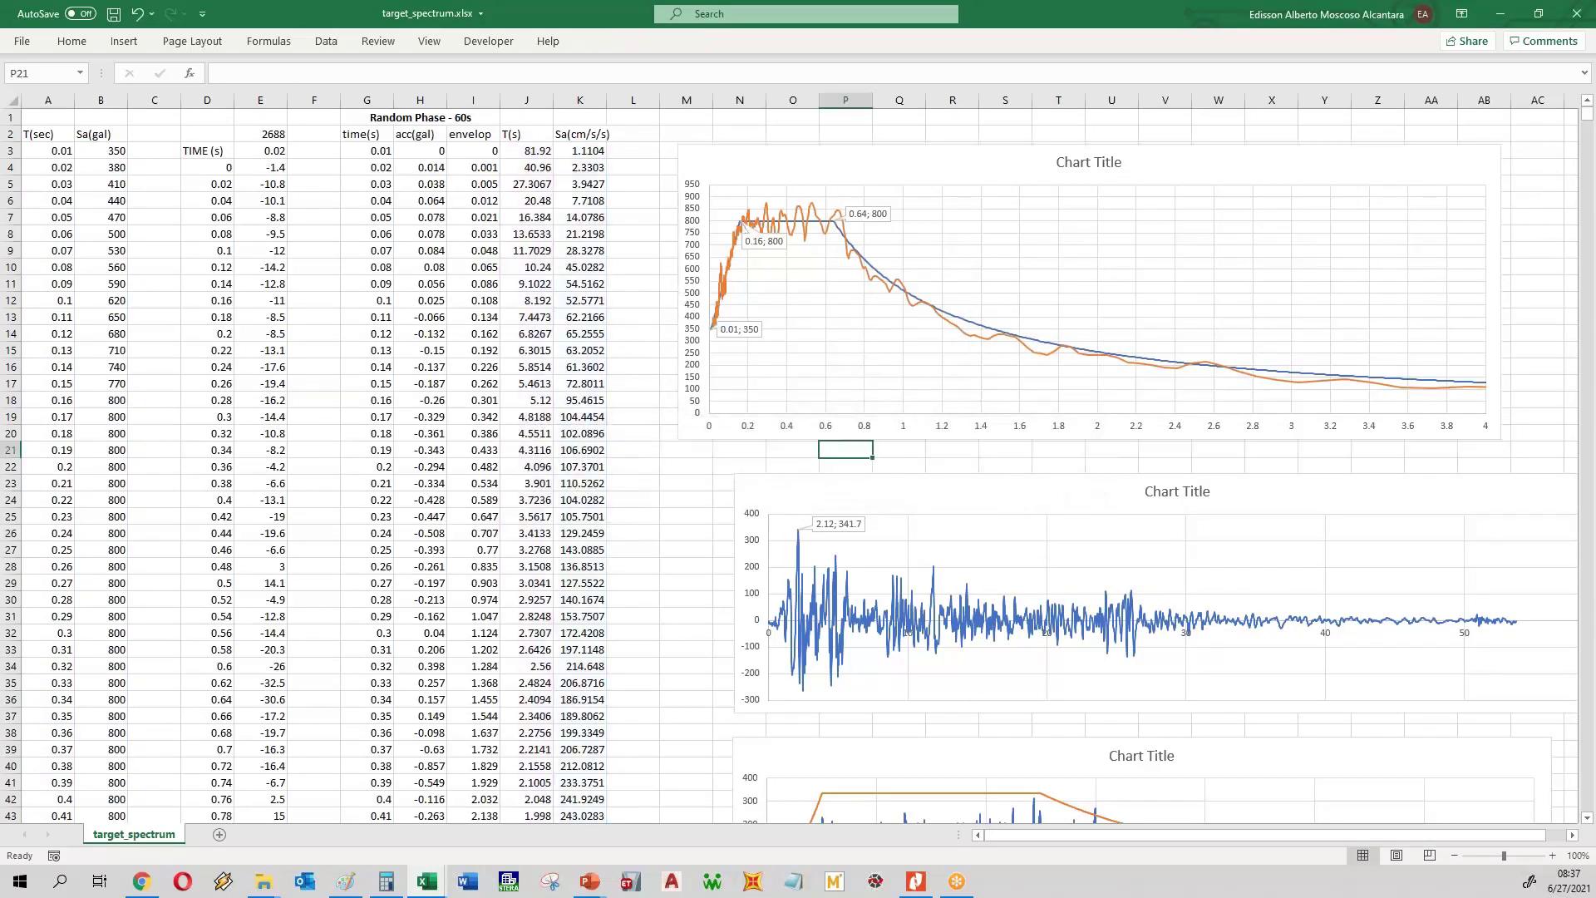
- Change the target spectrum curve's outline colour to black on the spectrum chart, accepting the complex formatting
click(960, 324)
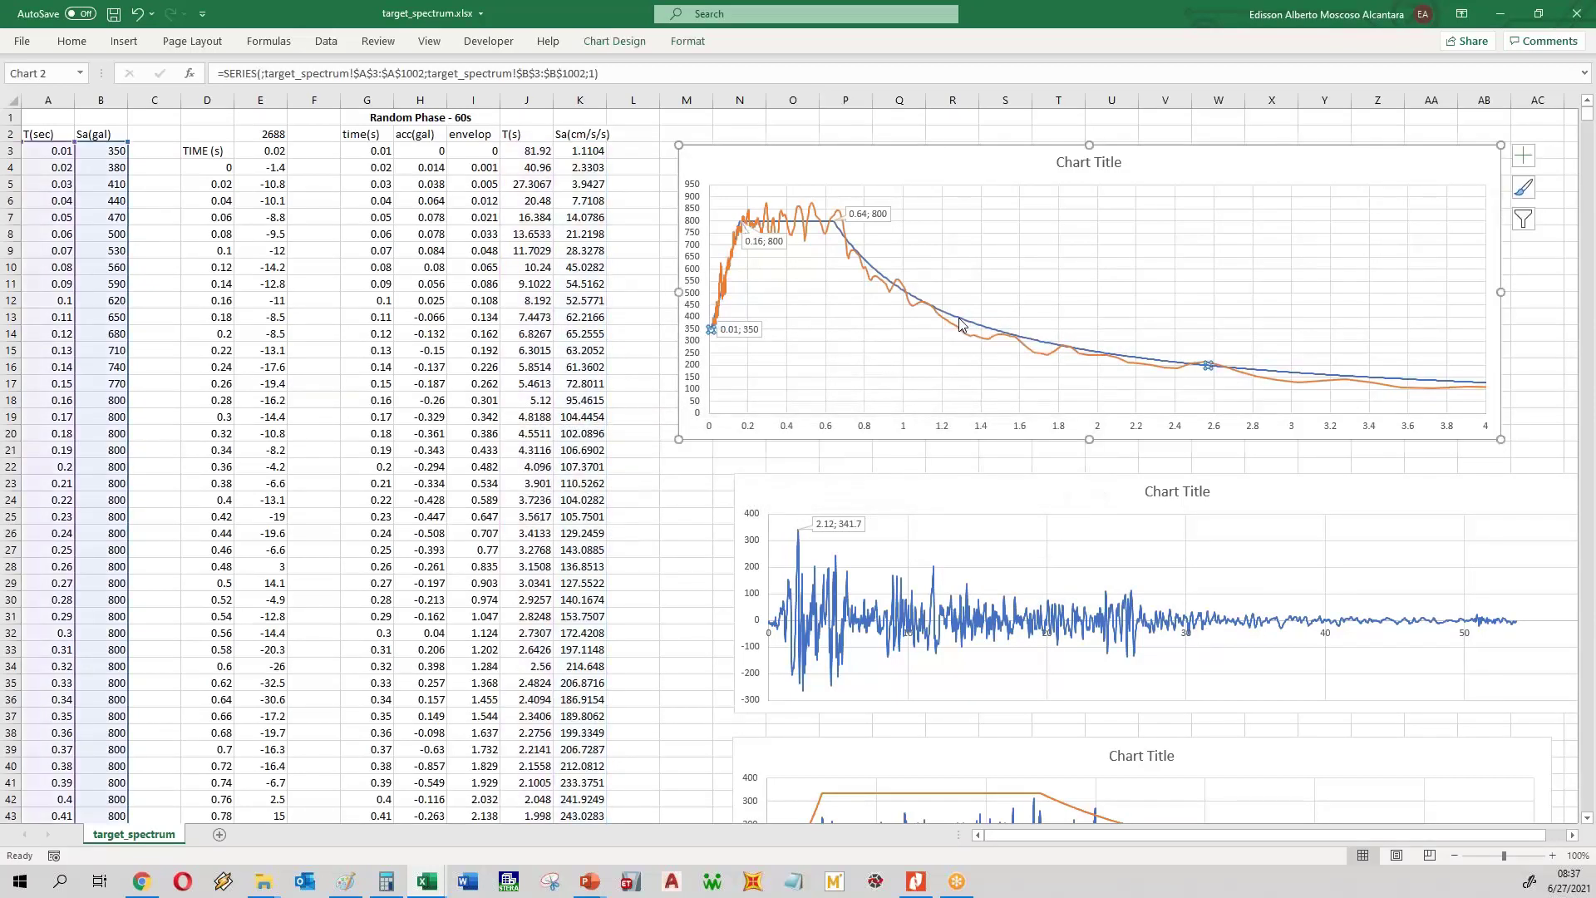
right_click(960, 324)
click(1016, 273)
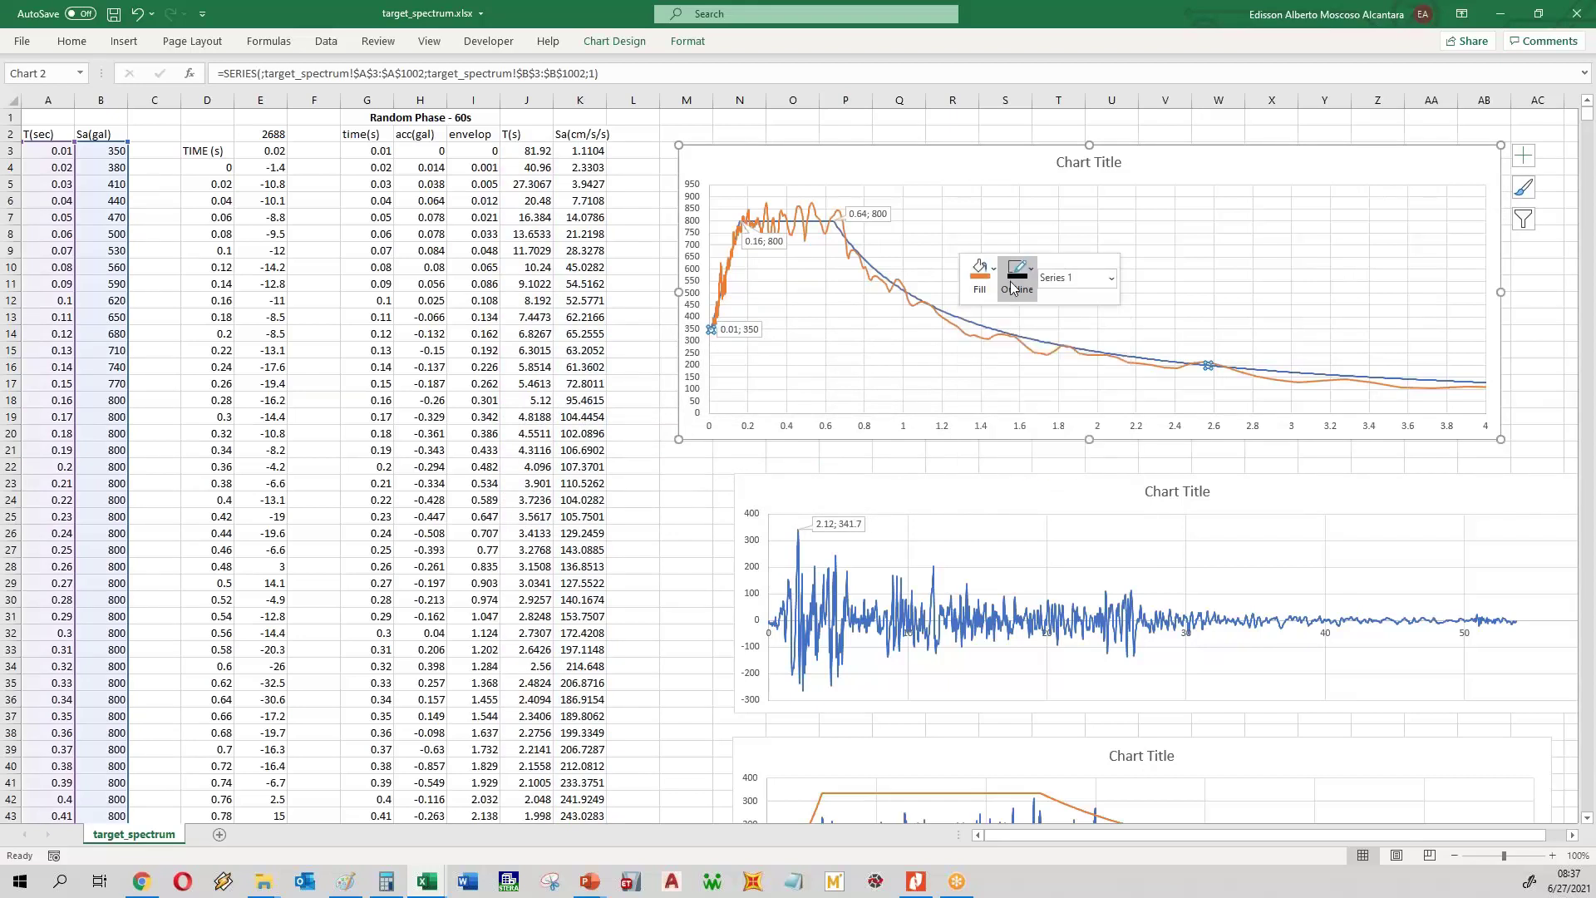
click(1031, 314)
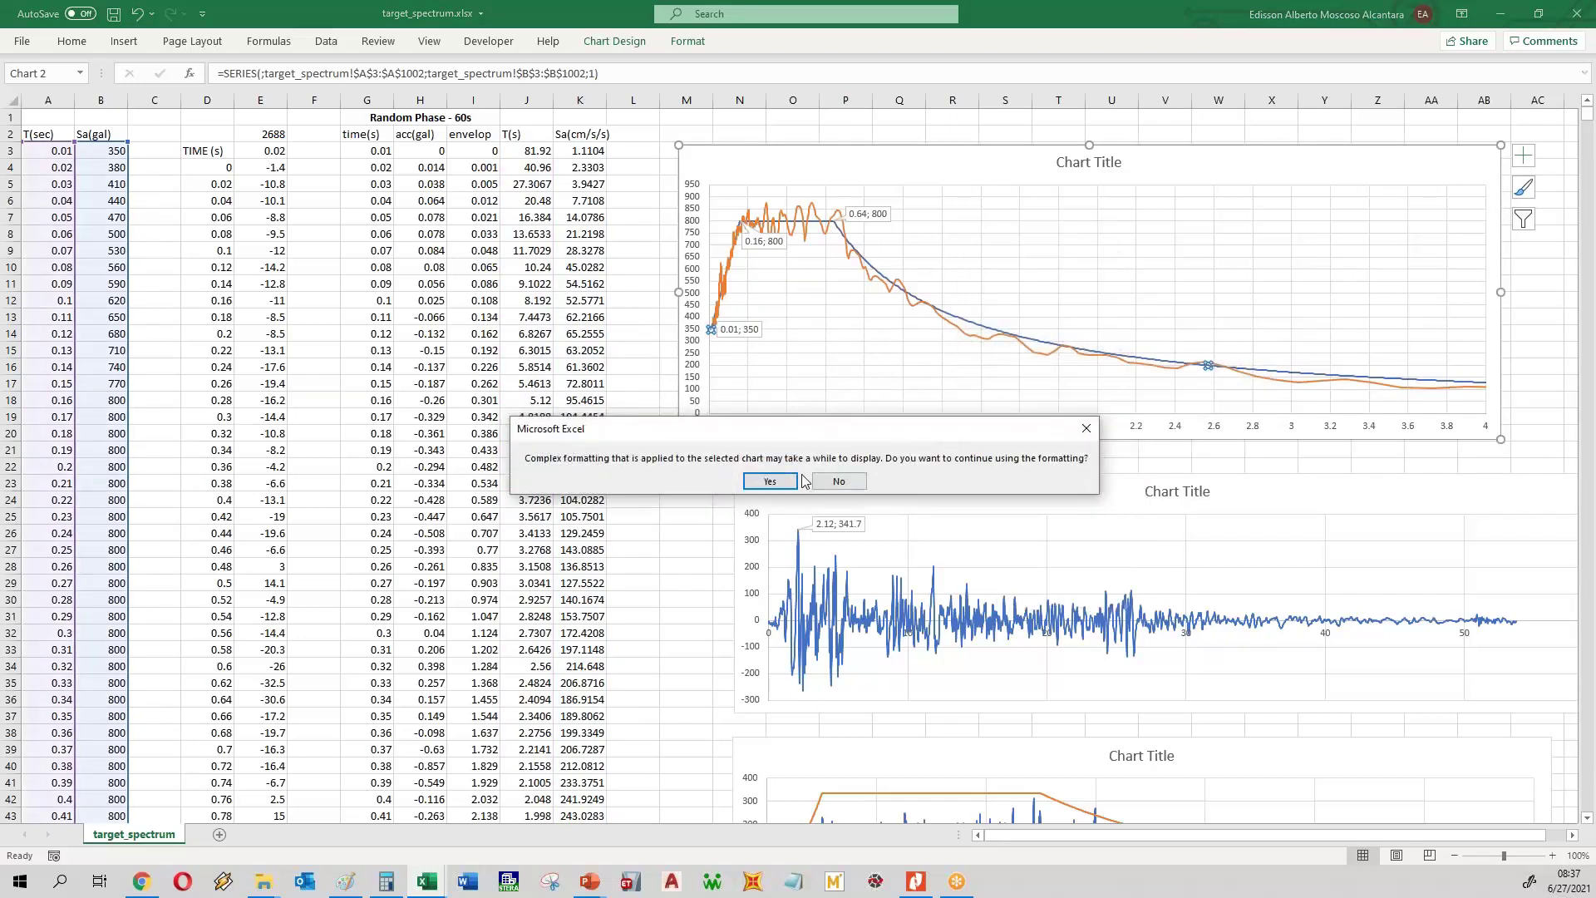
click(771, 480)
- Change the outline colour of the original acceleration record (columns D and E) to black on the second chart
click(795, 608)
right_click(795, 608)
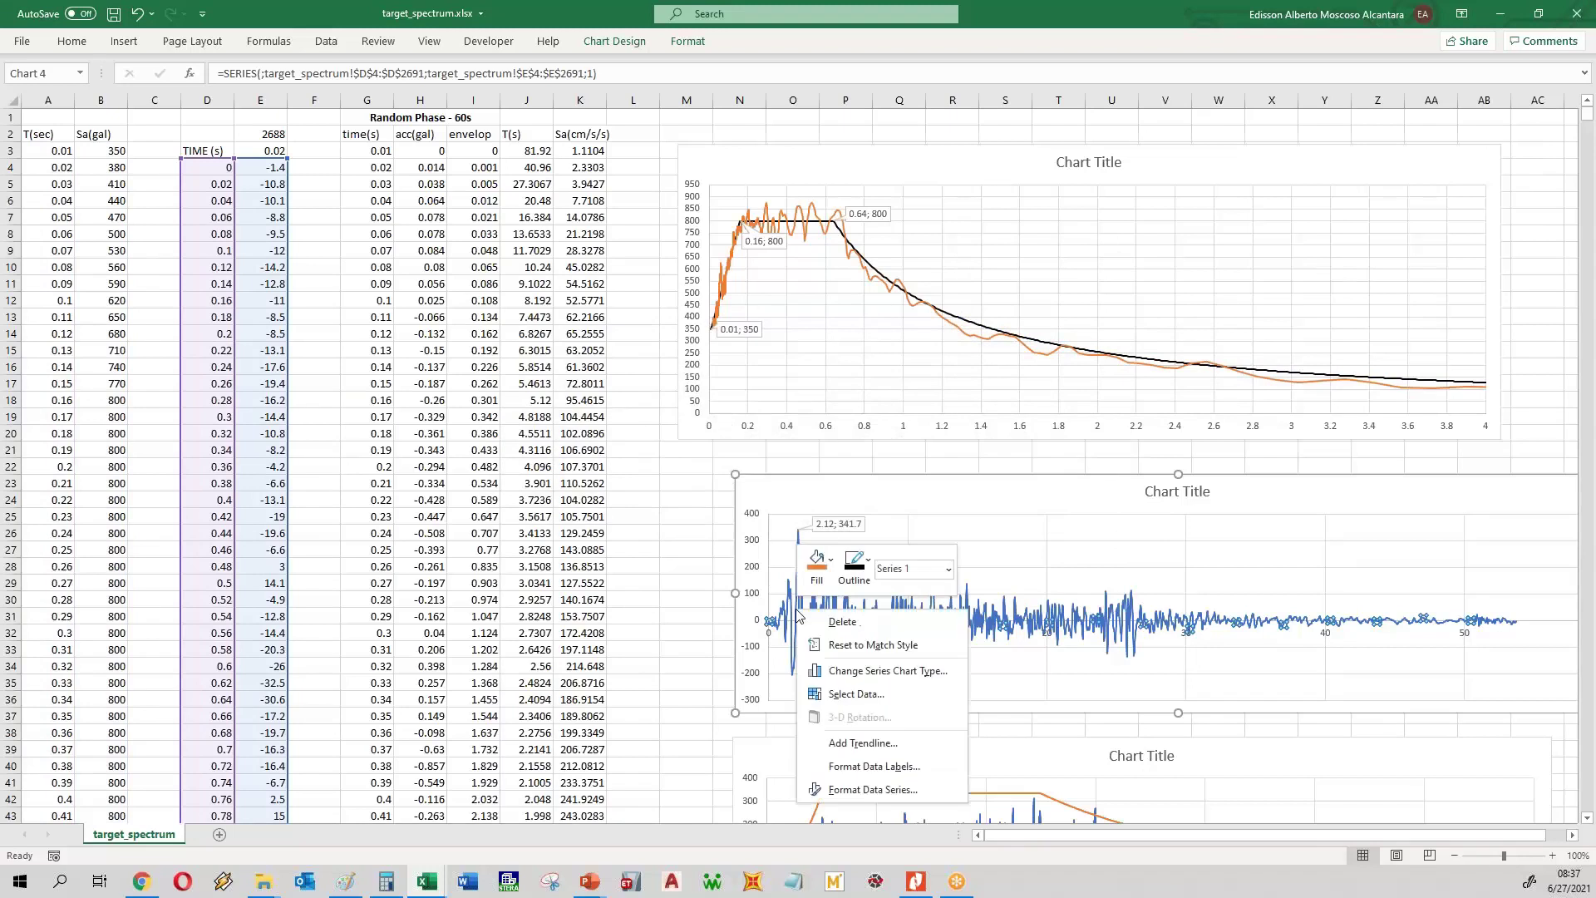
click(856, 573)
click(906, 253)
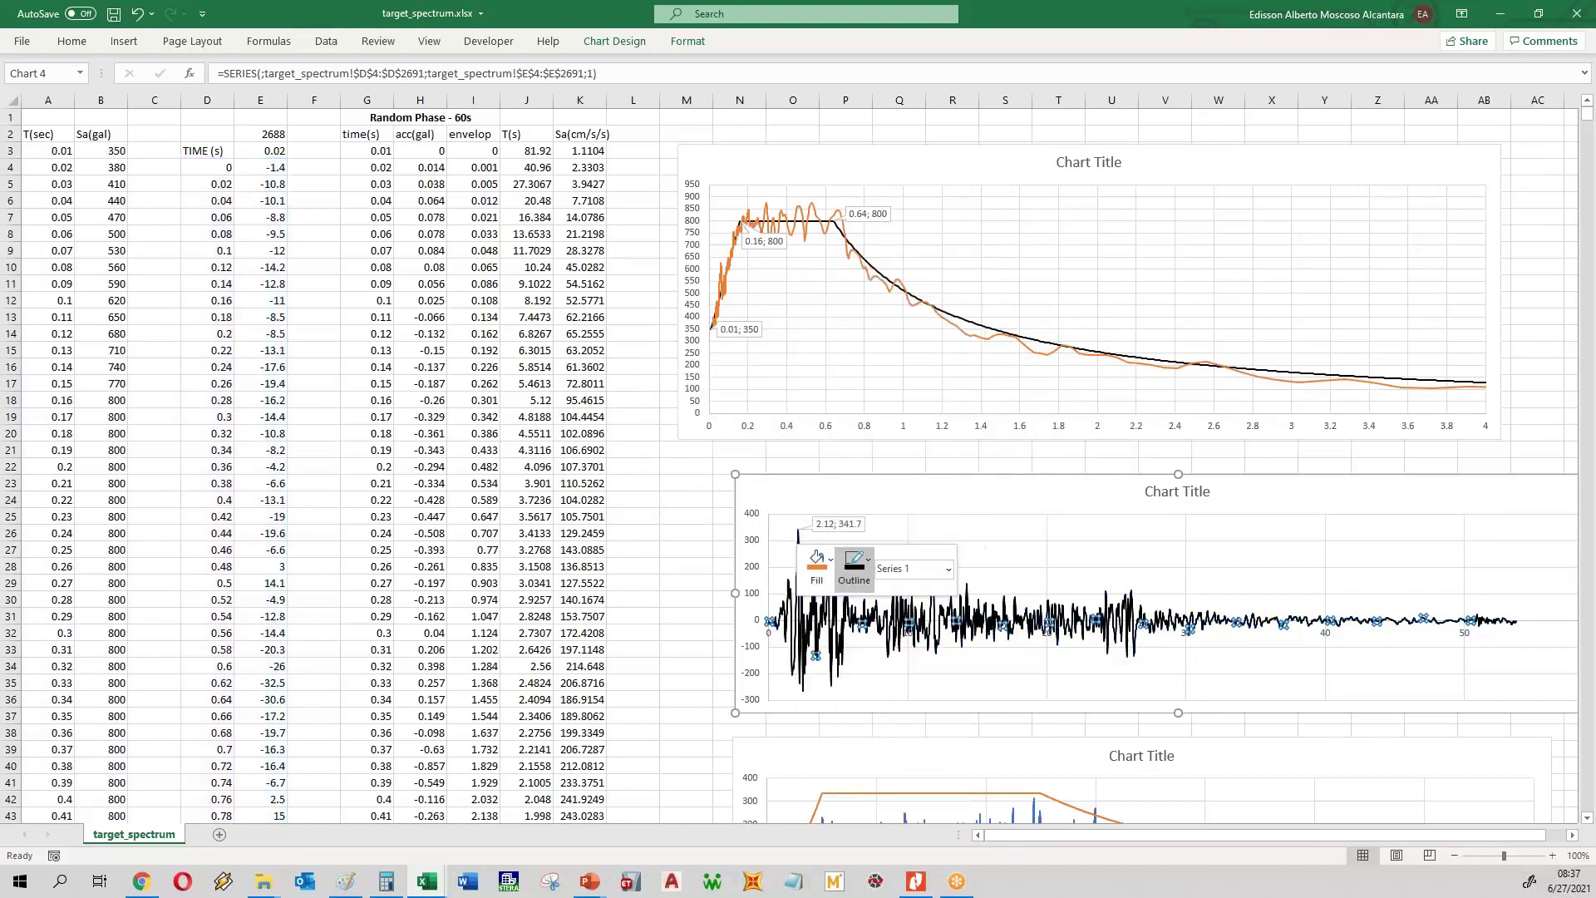
- Change the Response Spectra curve's outline colour to red on the spectrum chart
click(771, 480)
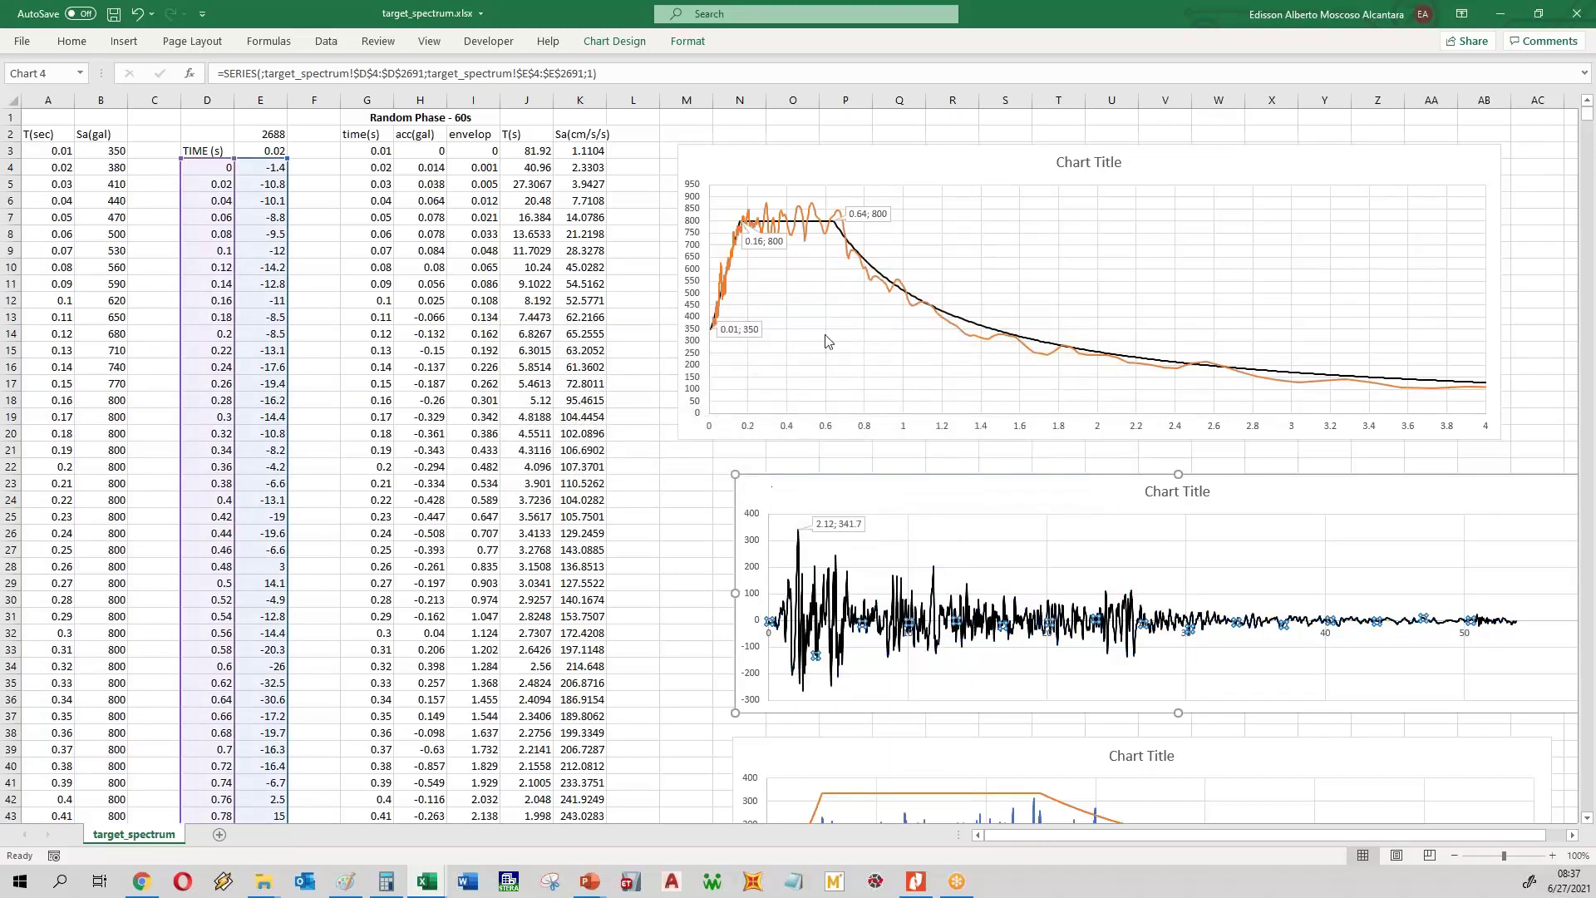
click(956, 336)
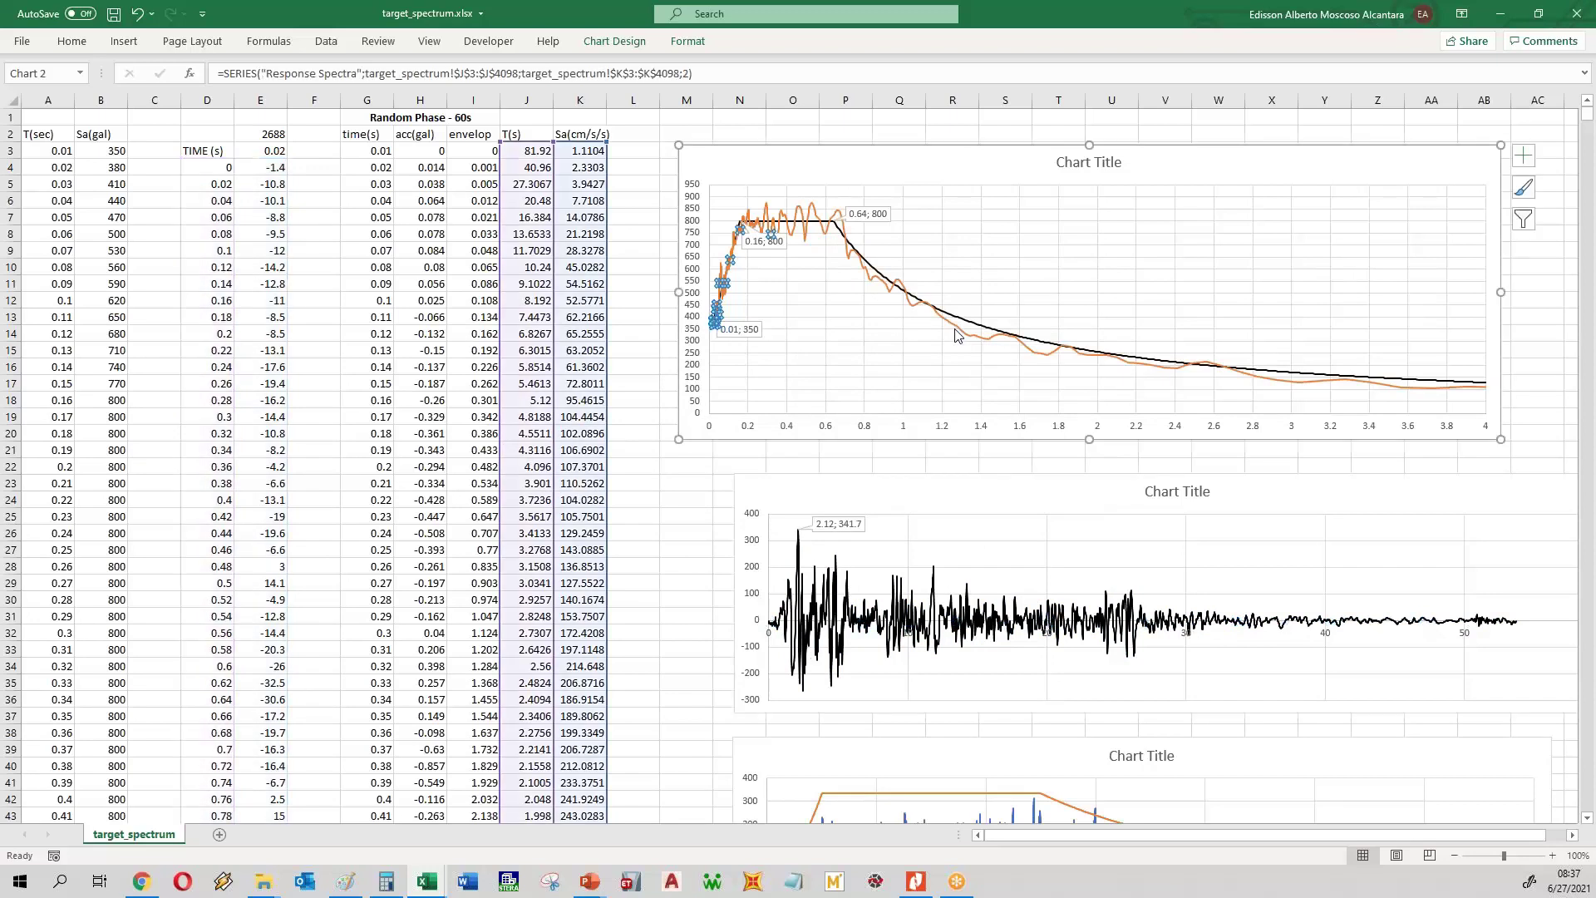
right_click(956, 336)
click(1012, 284)
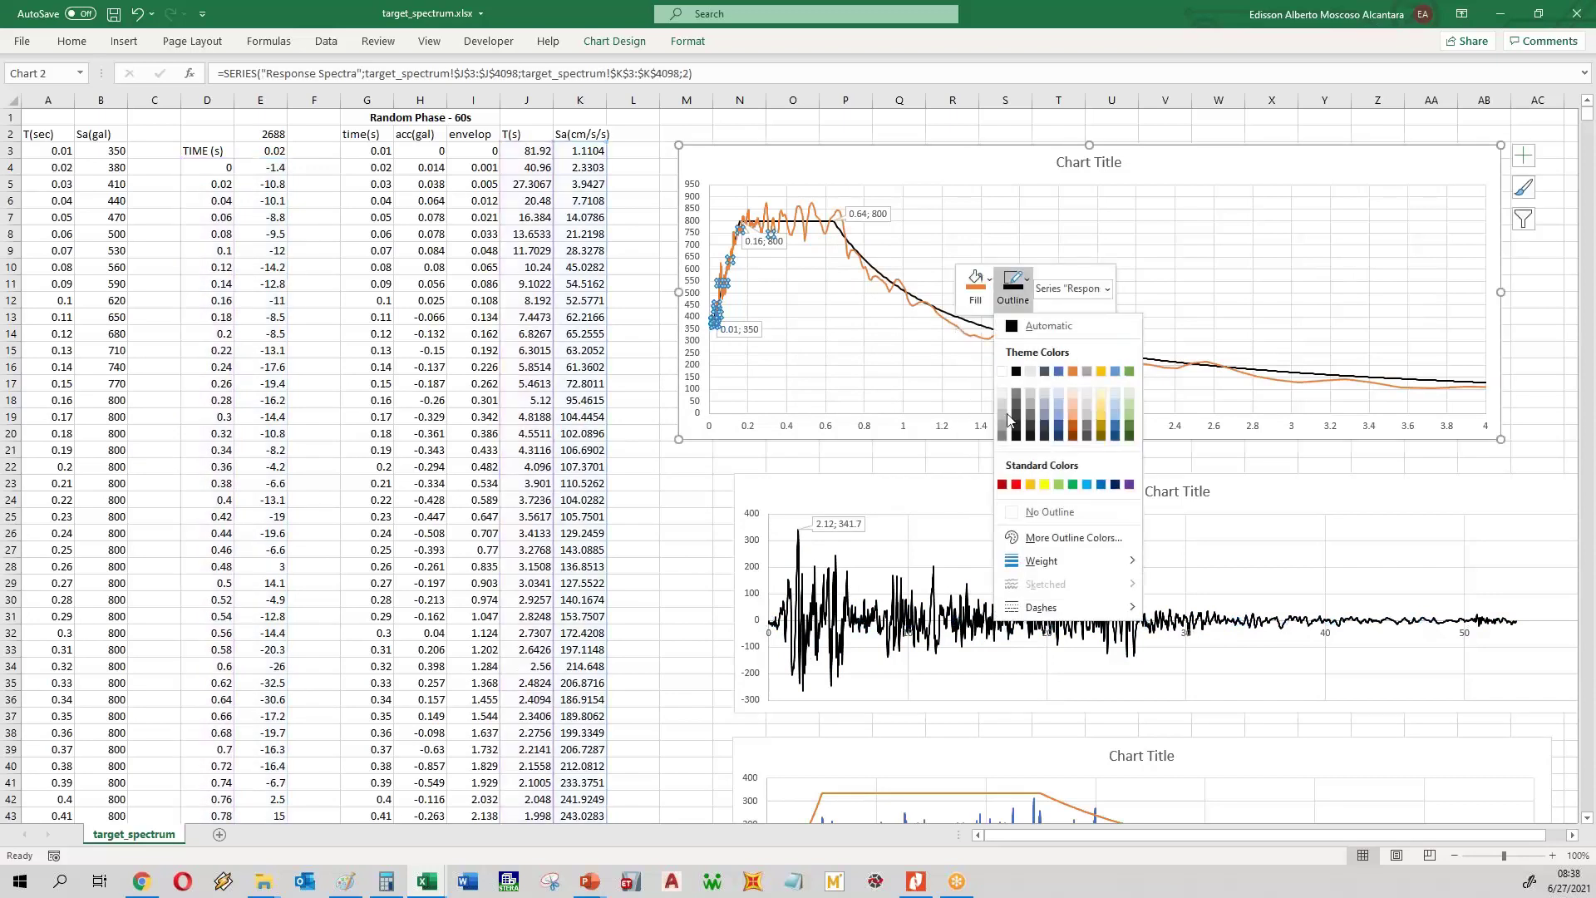
click(1016, 484)
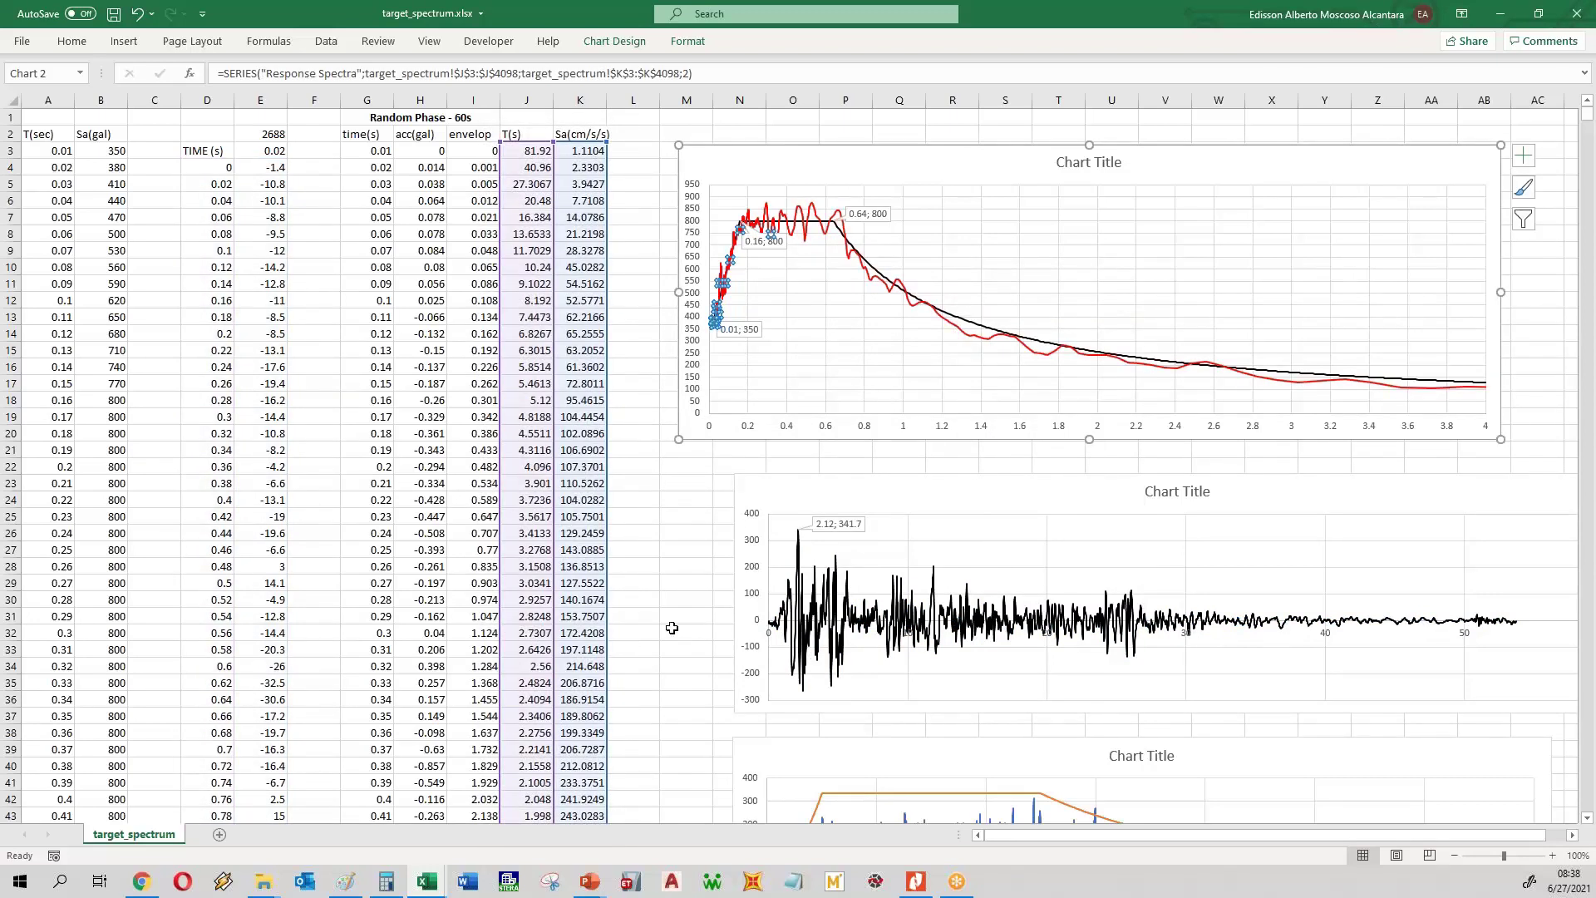
- Change the outline colour of the generated acceleration series (columns G and H) to red on the third chart
scroll(672, 627, down, 1)
scroll(671, 628, down, 5)
right_click(908, 624)
click(948, 570)
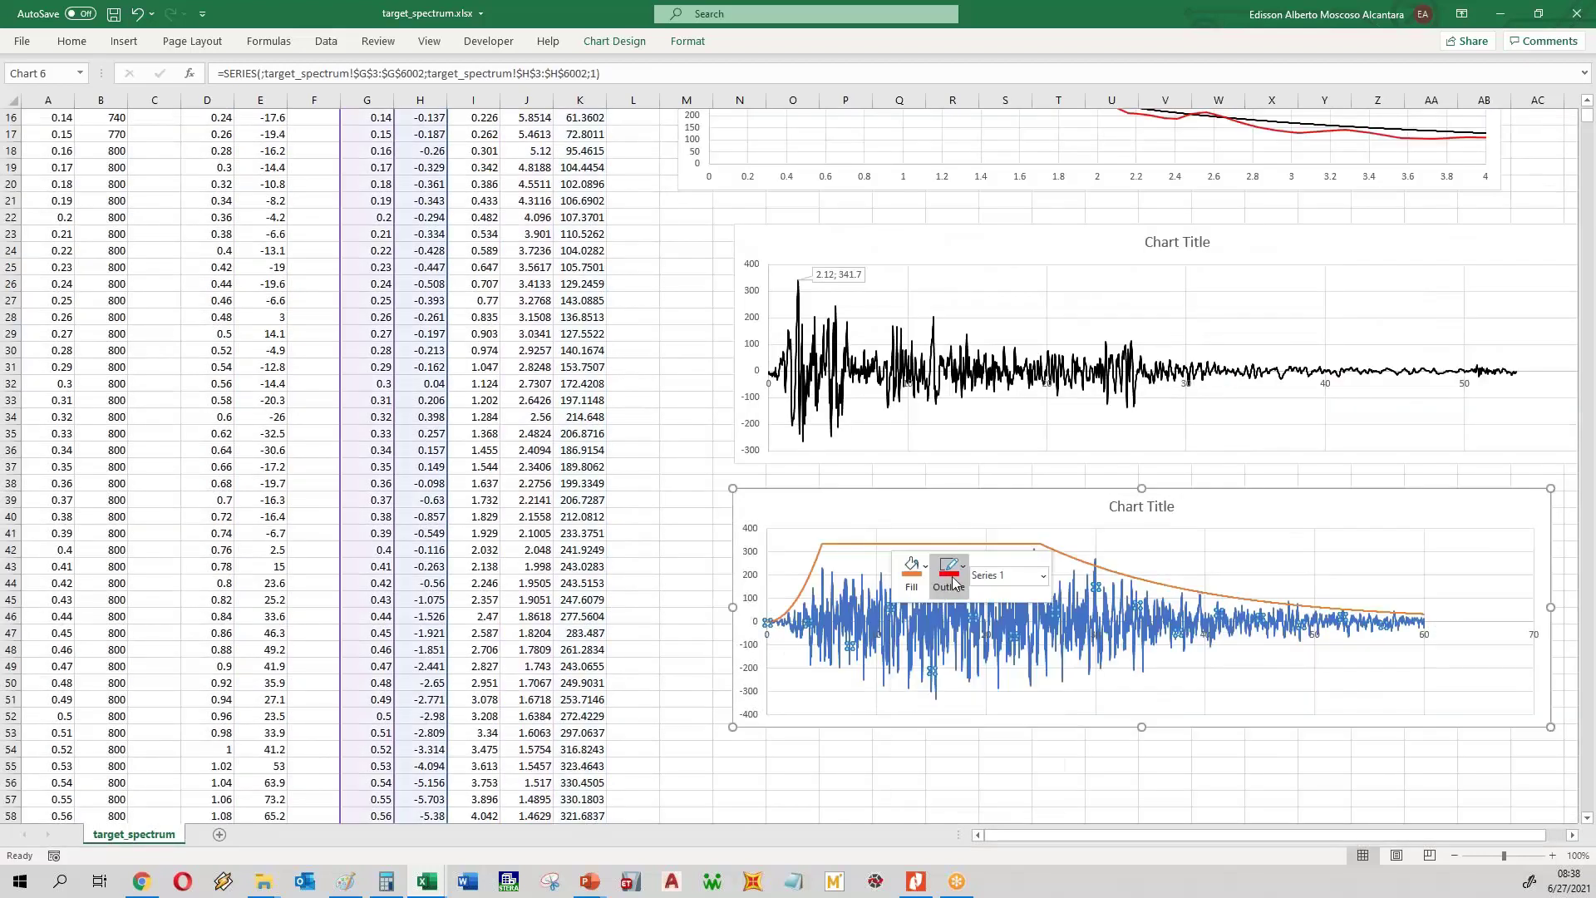
click(952, 417)
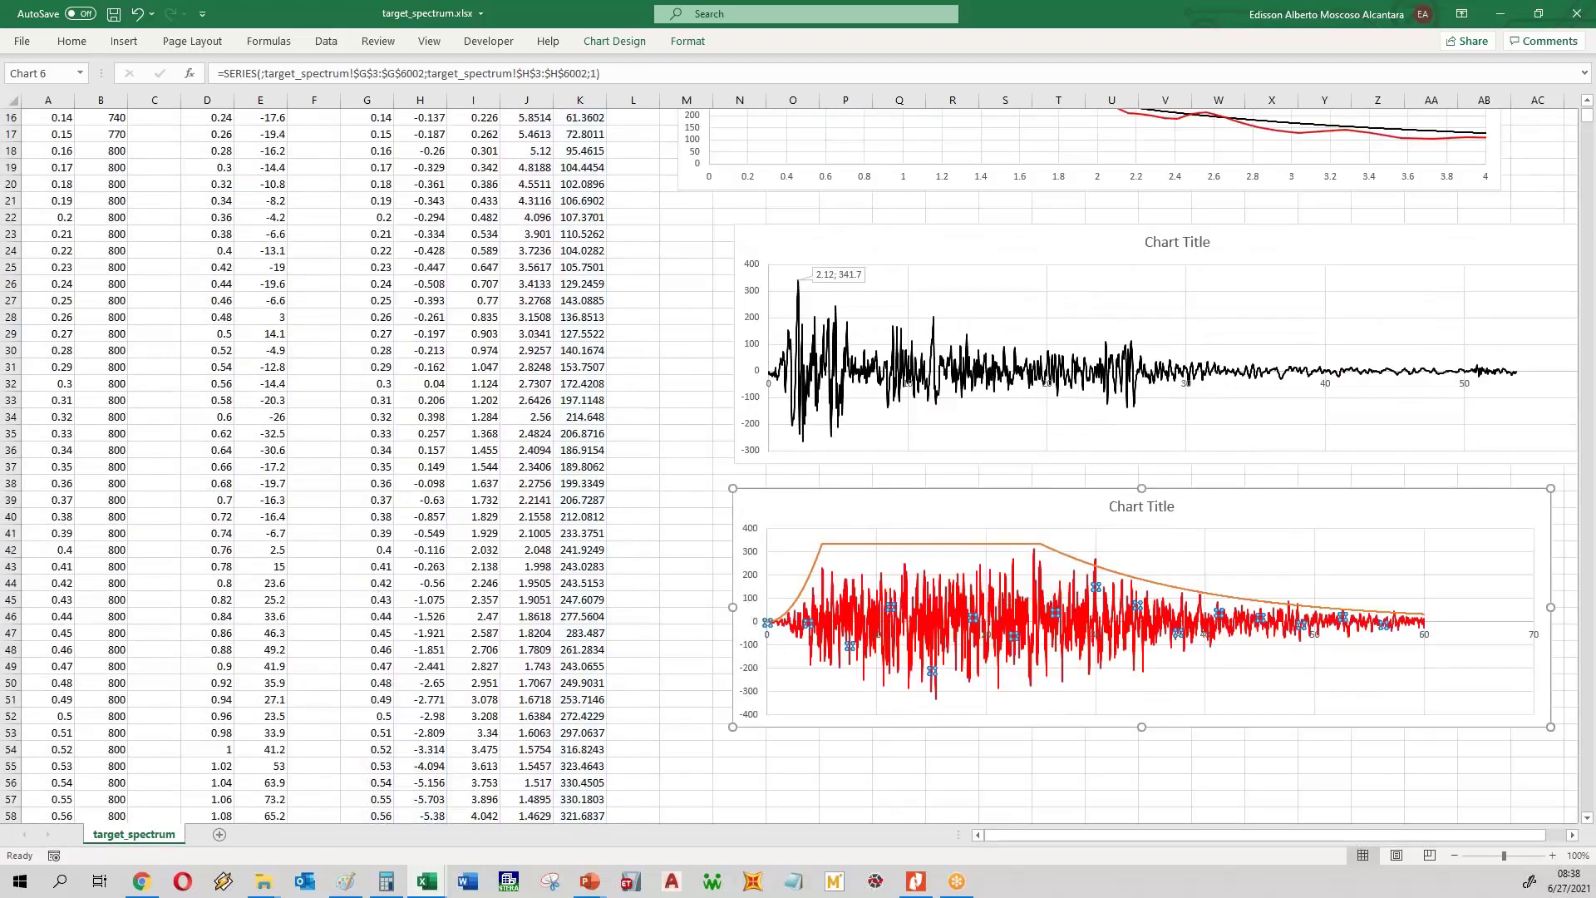
click(770, 482)
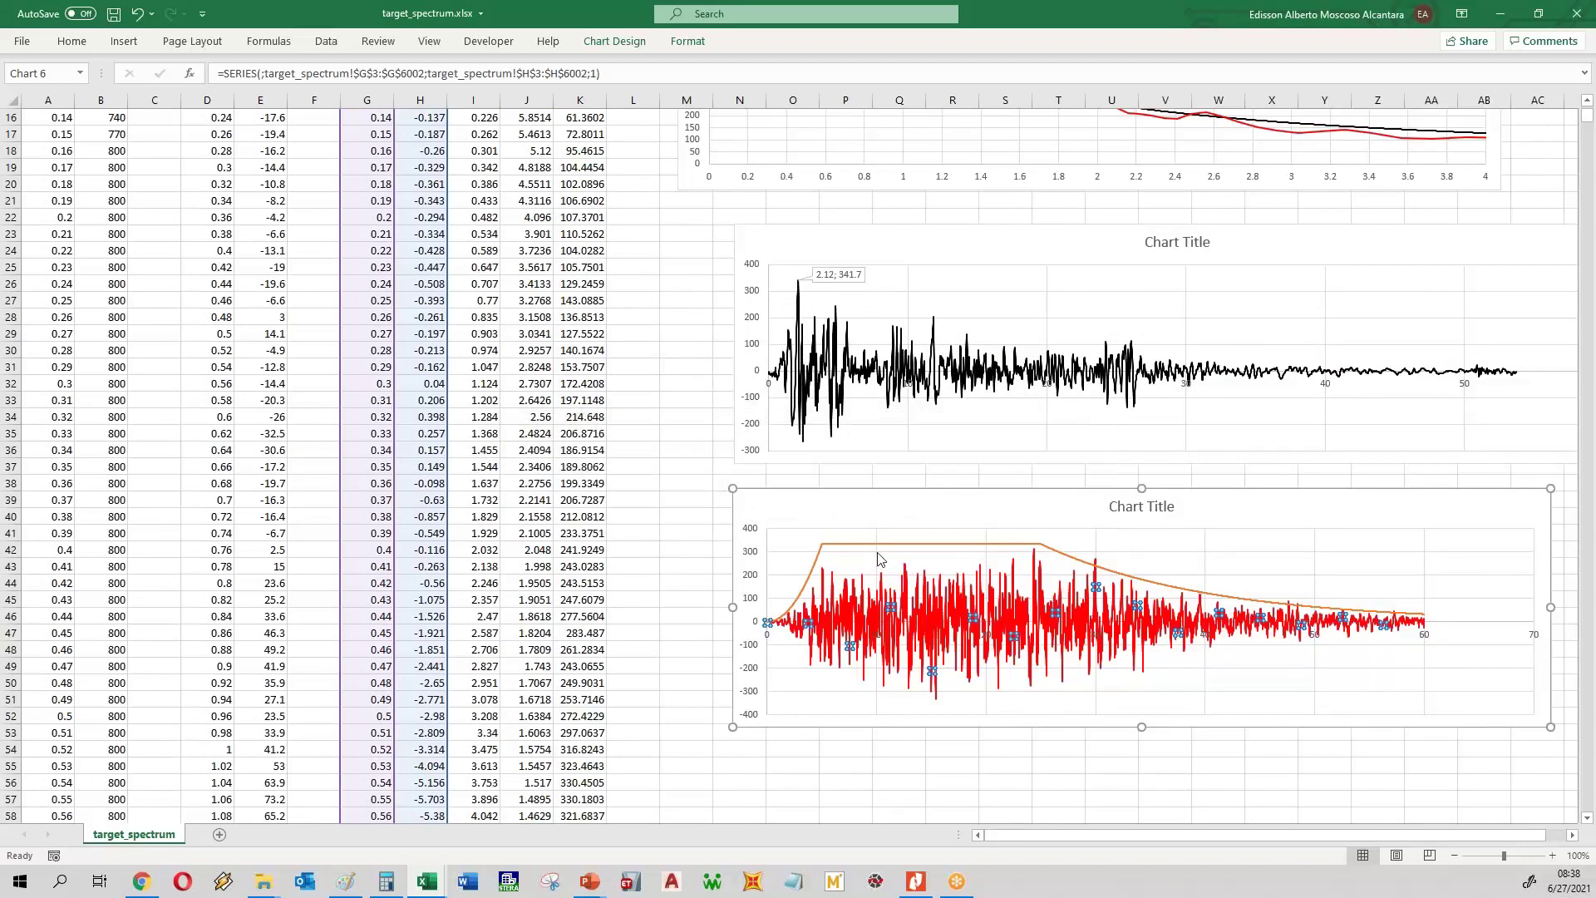
- Remove the outline of the Envelope series on the third chart
click(876, 551)
right_click(876, 551)
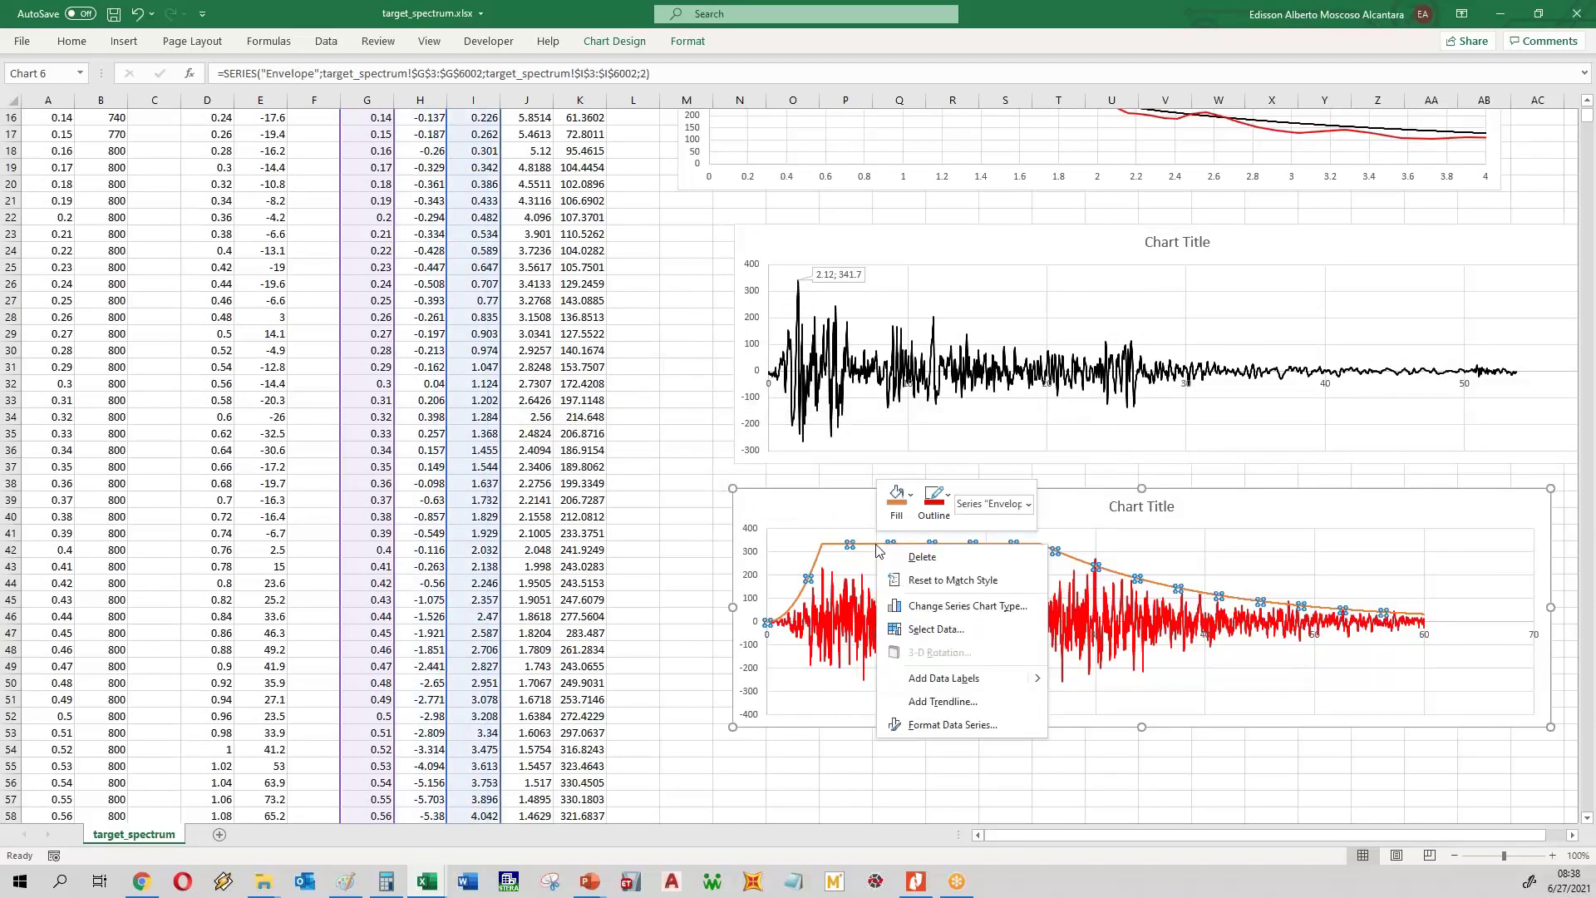
click(935, 503)
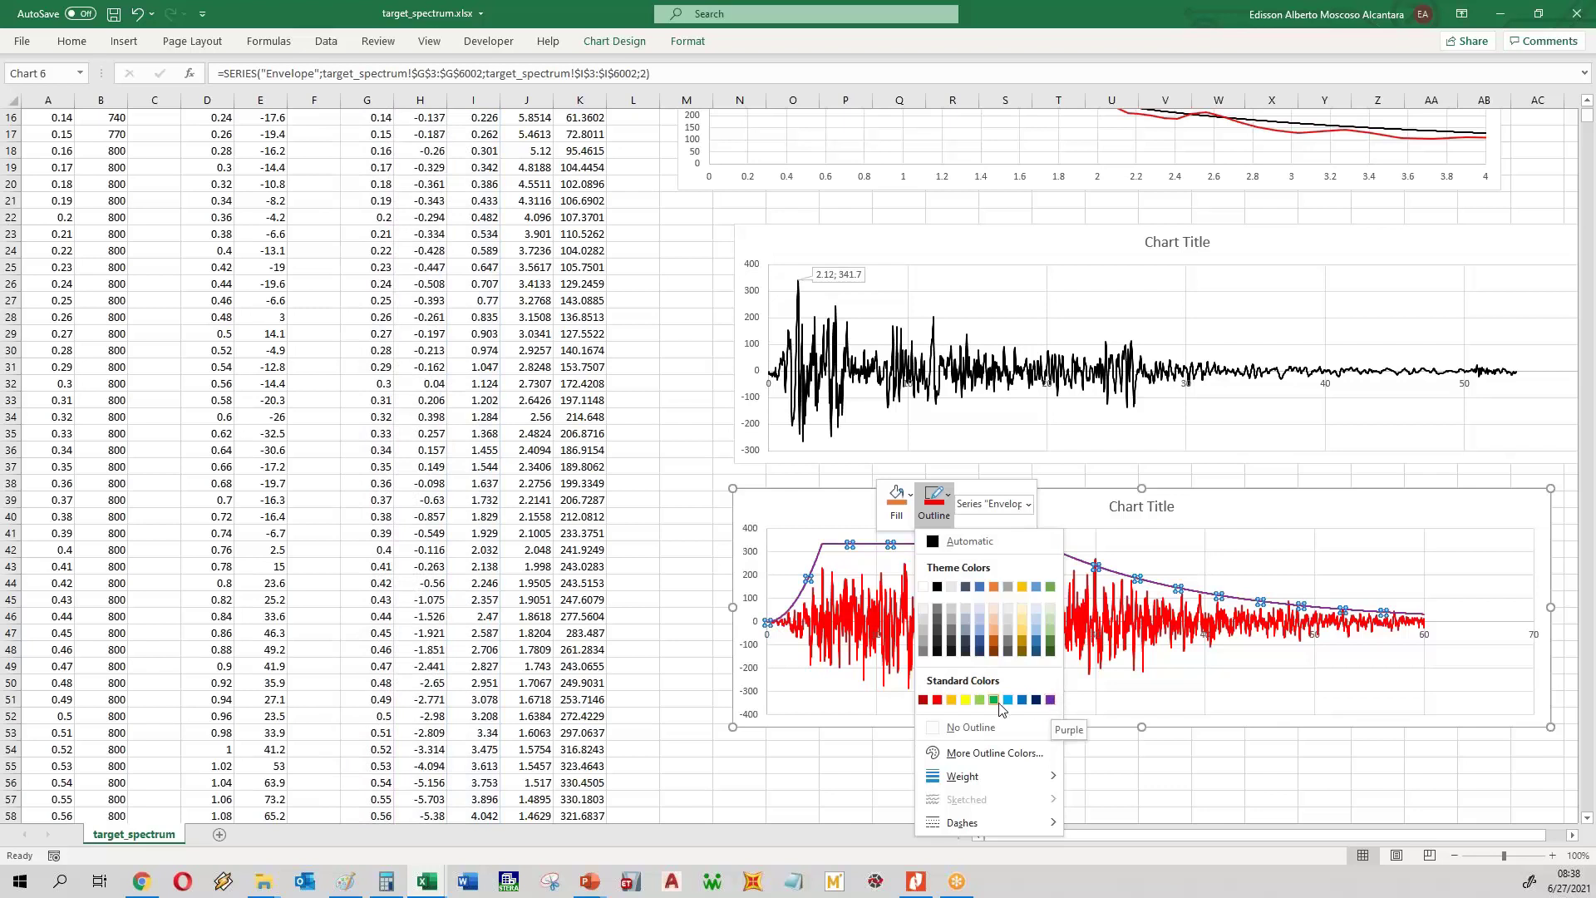
click(962, 731)
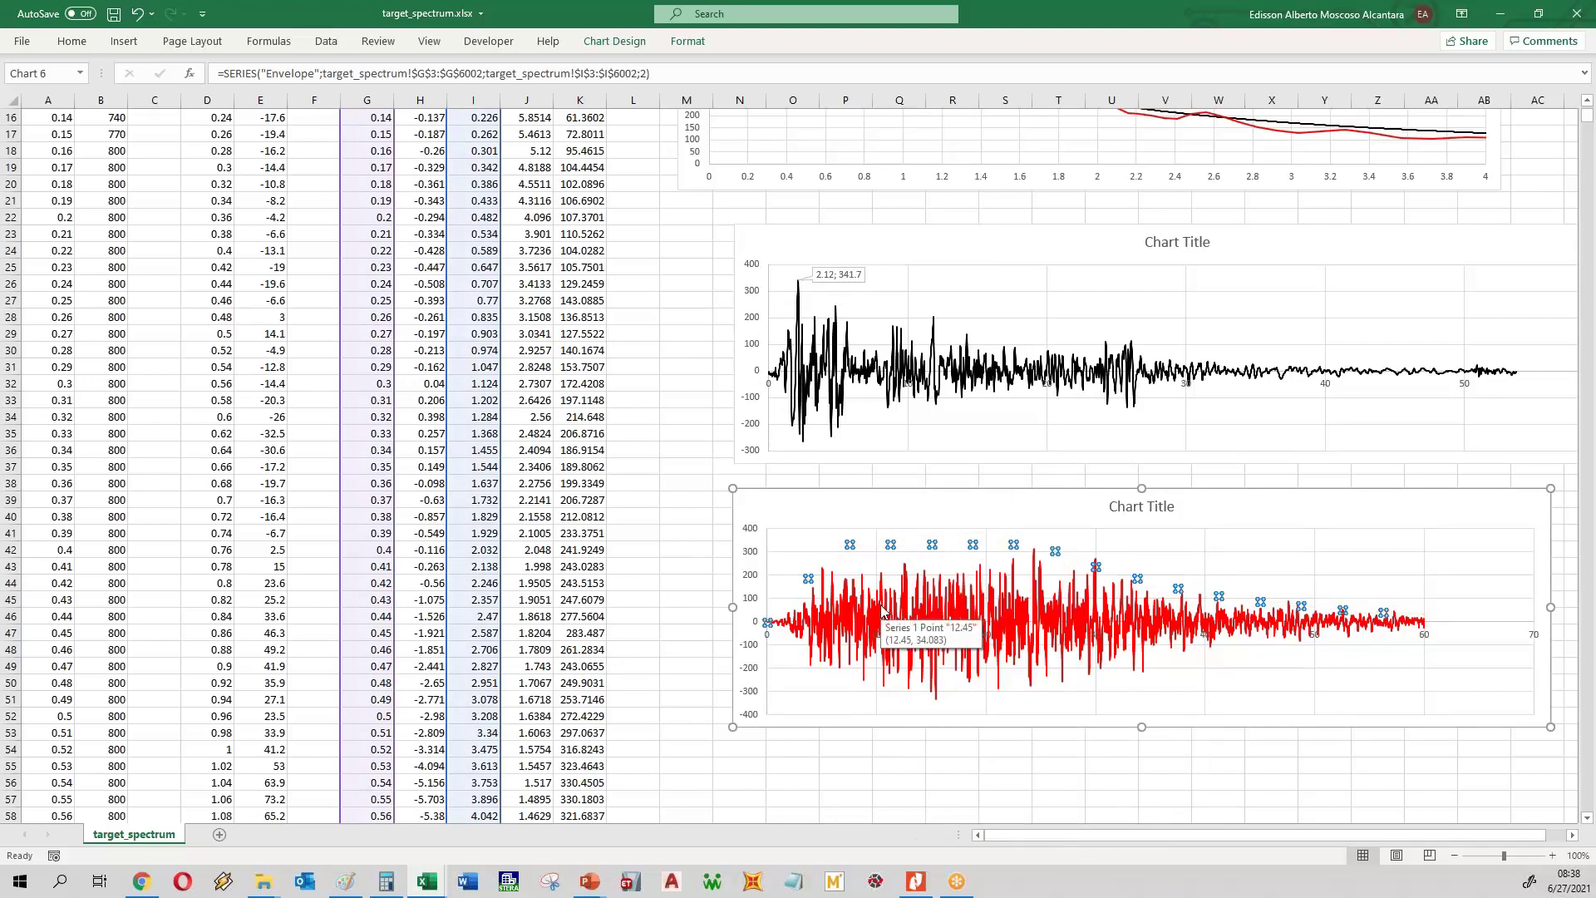
- Give the Envelope series on the third chart a dark blue outline picked from the additional outline colours
right_click(870, 555)
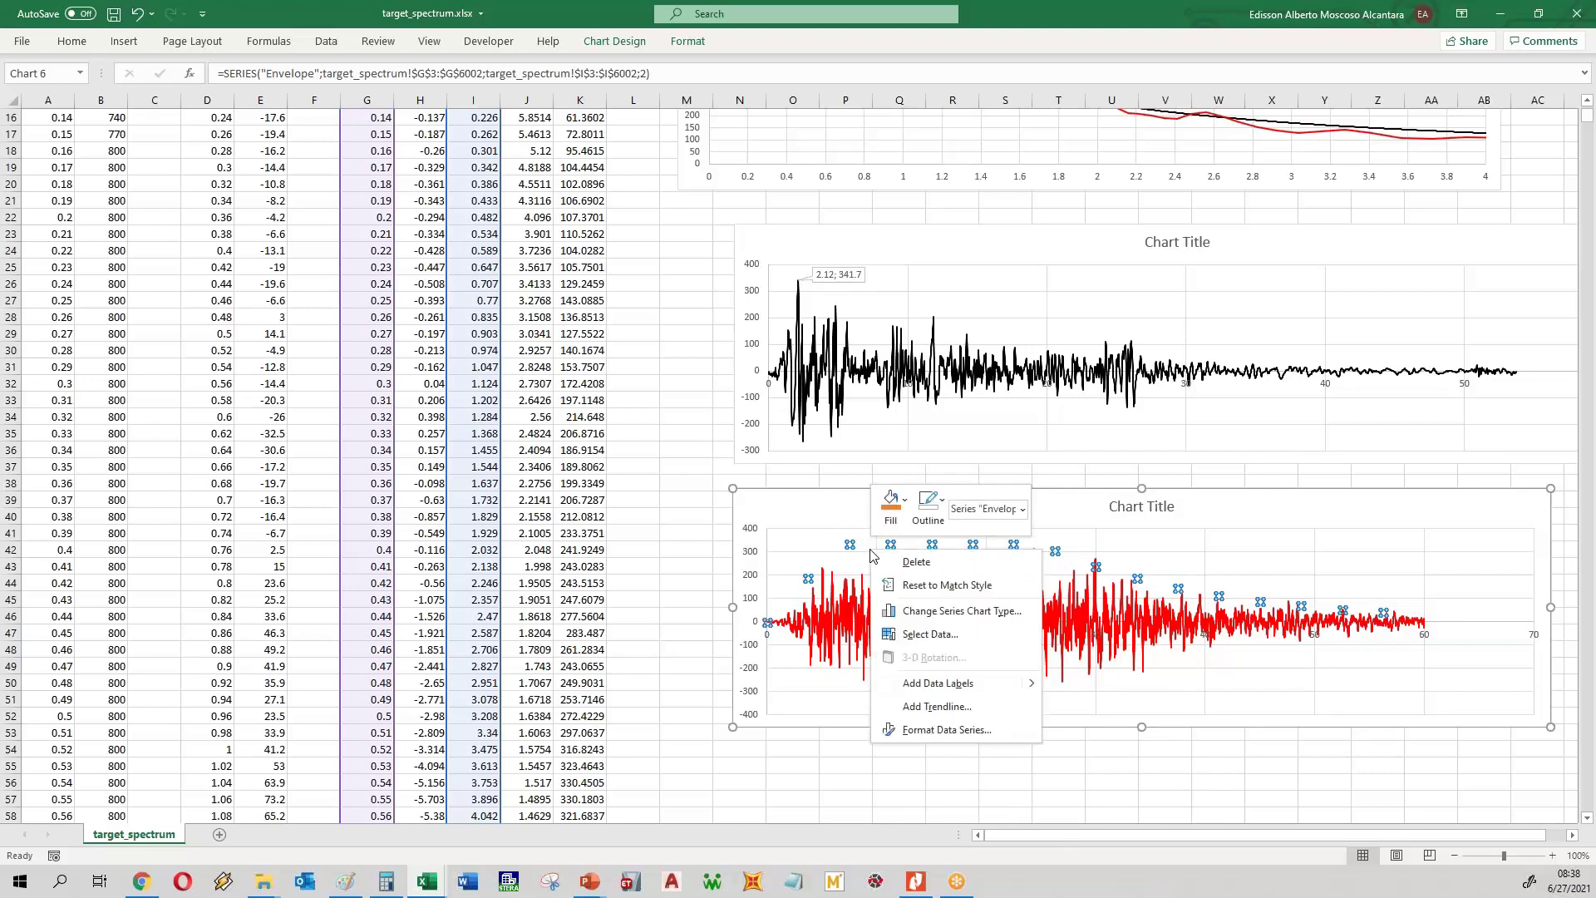
click(927, 505)
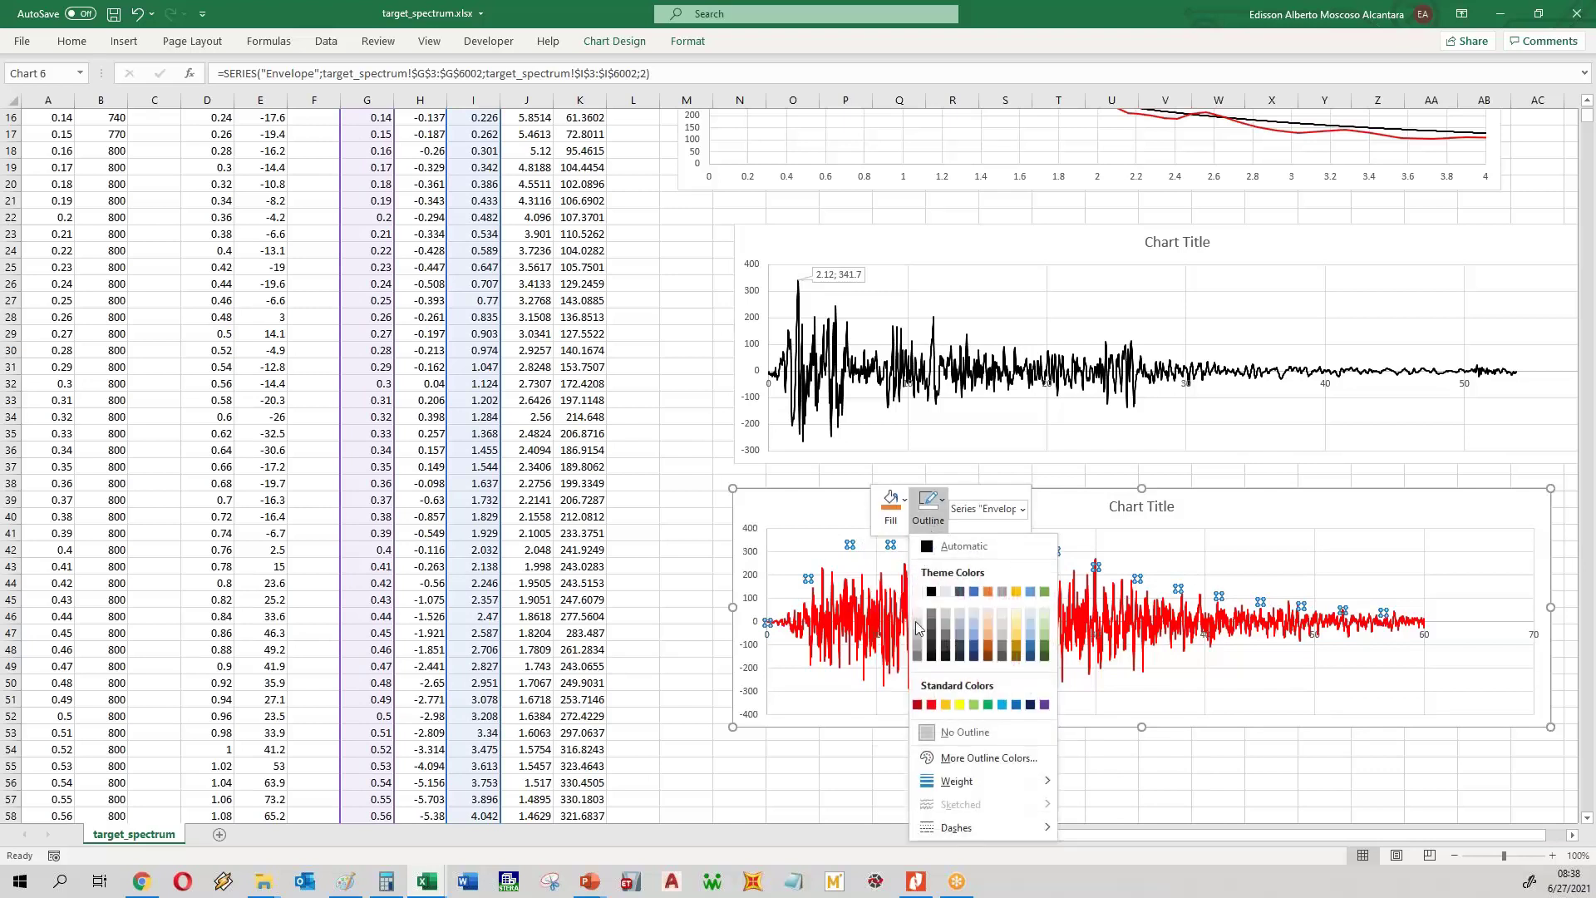
click(974, 758)
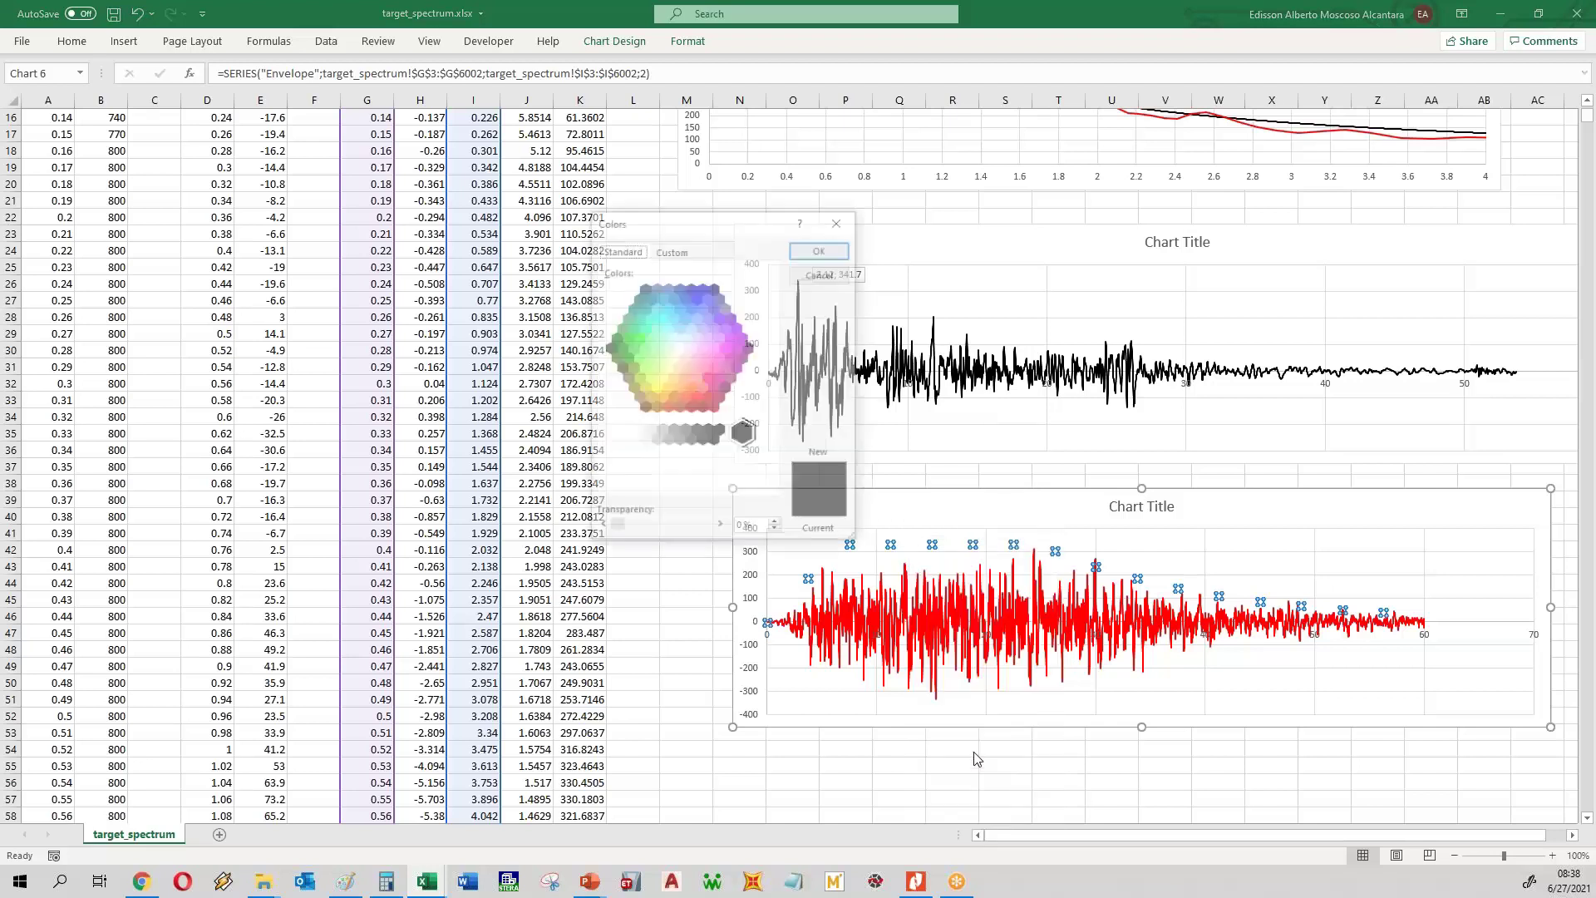
click(696, 299)
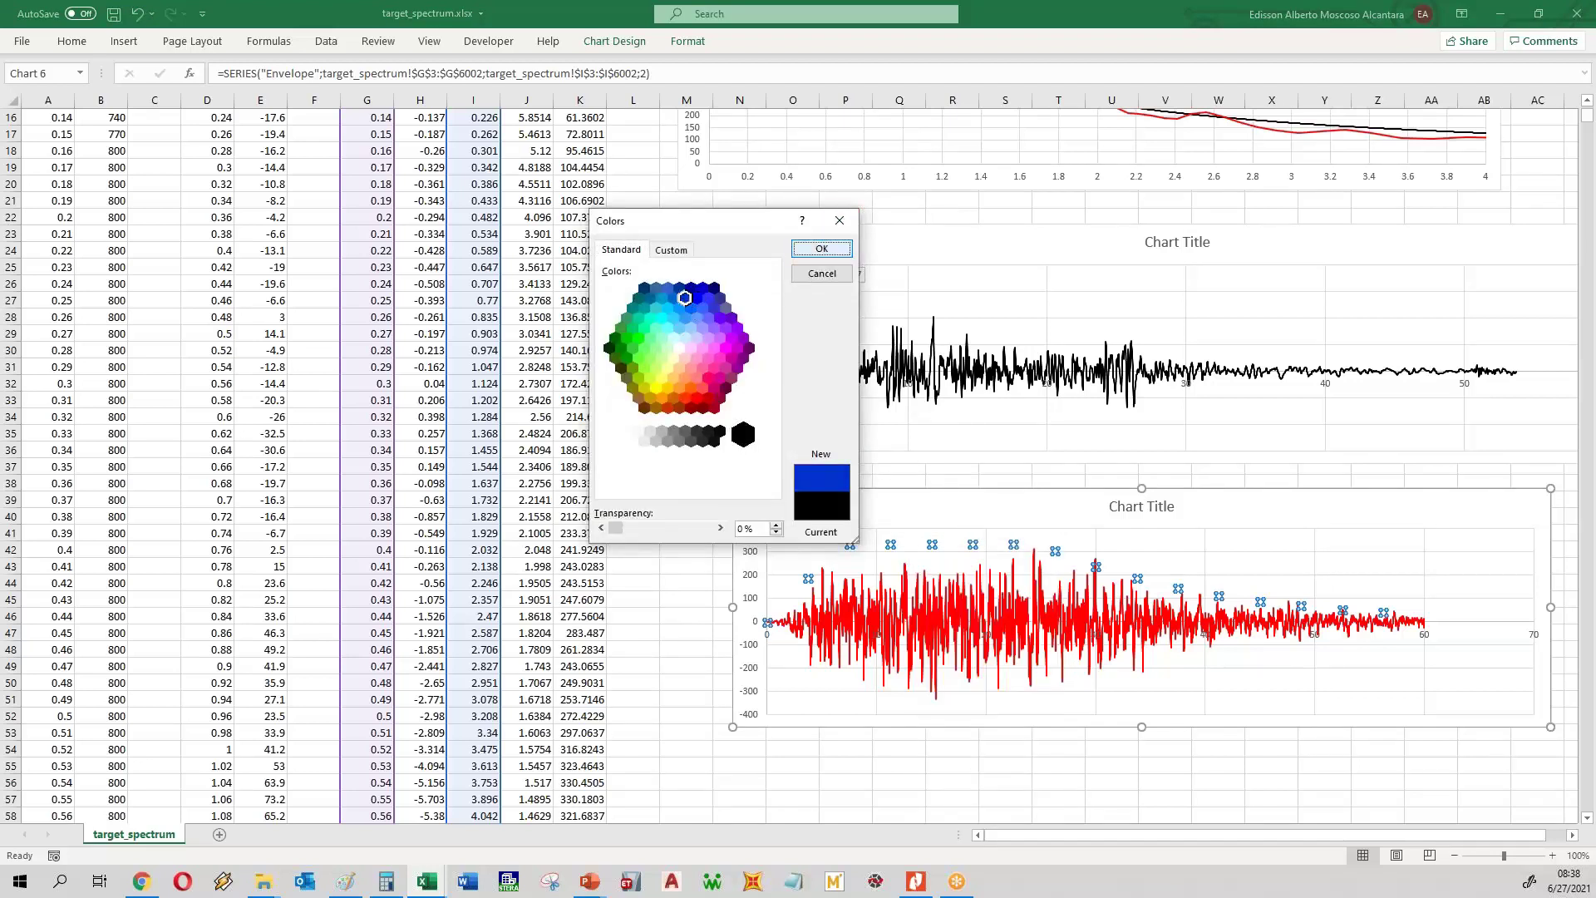
click(821, 248)
click(698, 552)
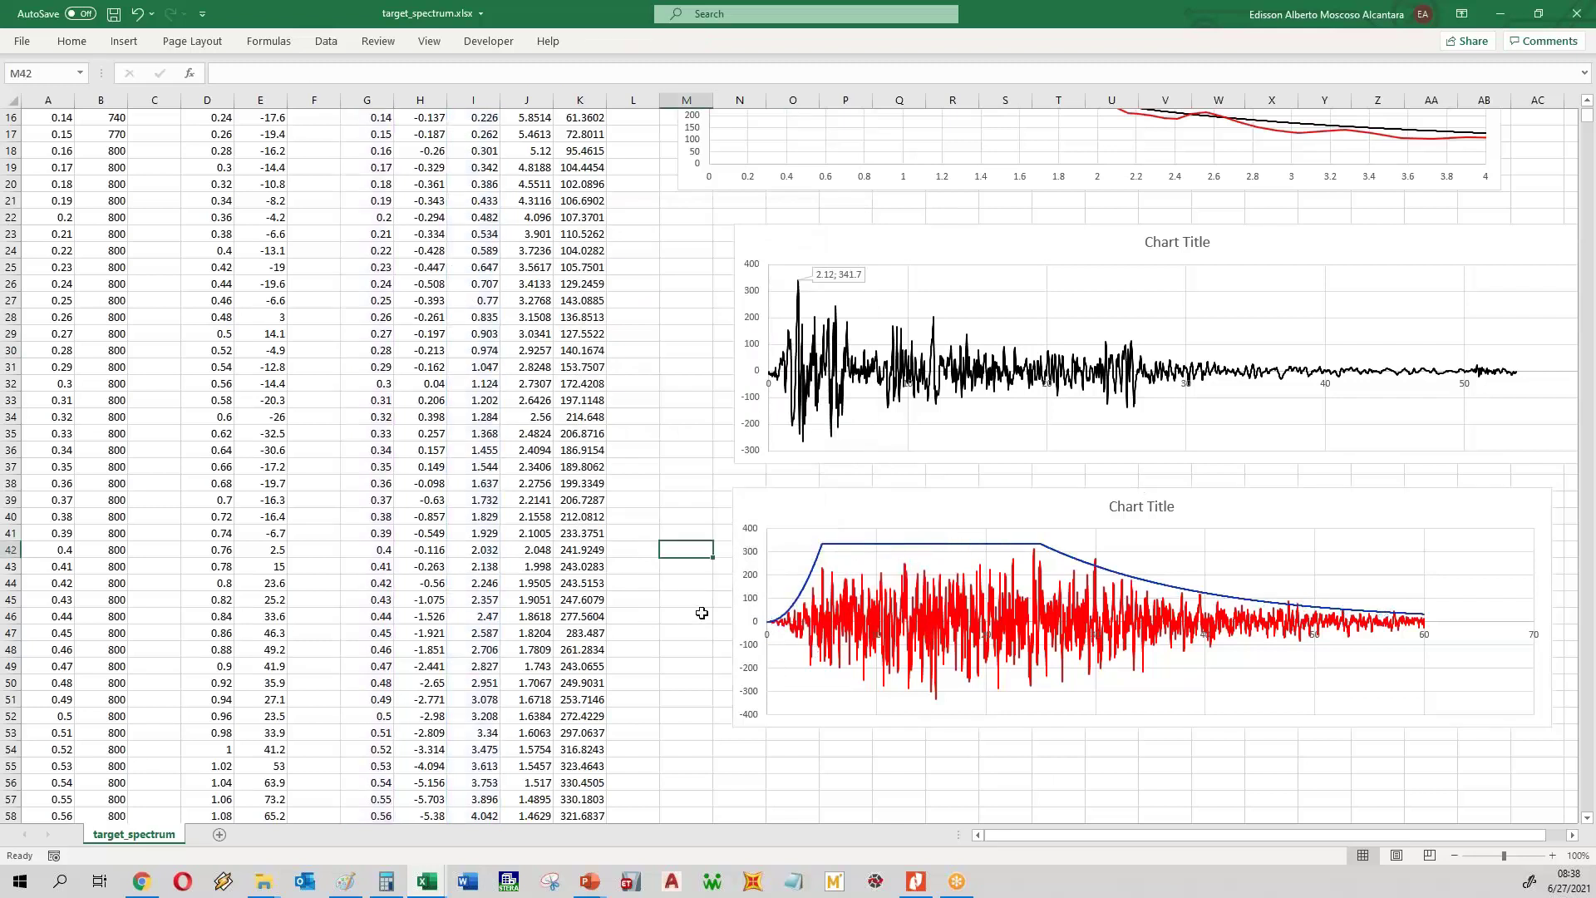
- Compare the recoloured spectrum chart with the original and generated acceleration charts below it
scroll(708, 603, up, 1)
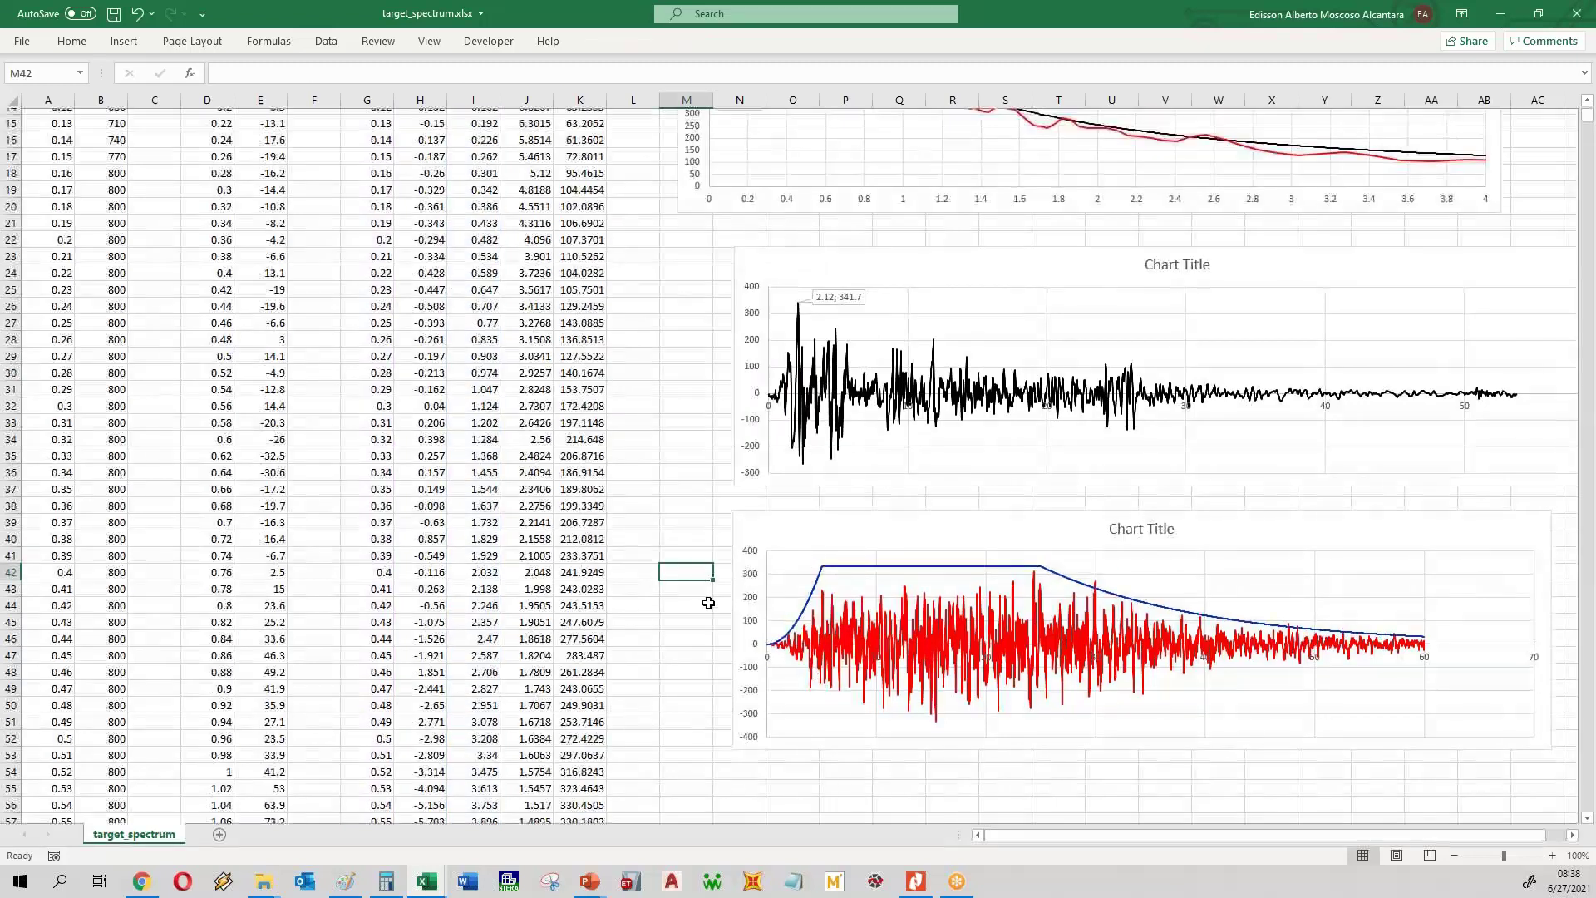
scroll(708, 602, up, 4)
scroll(714, 599, down, 5)
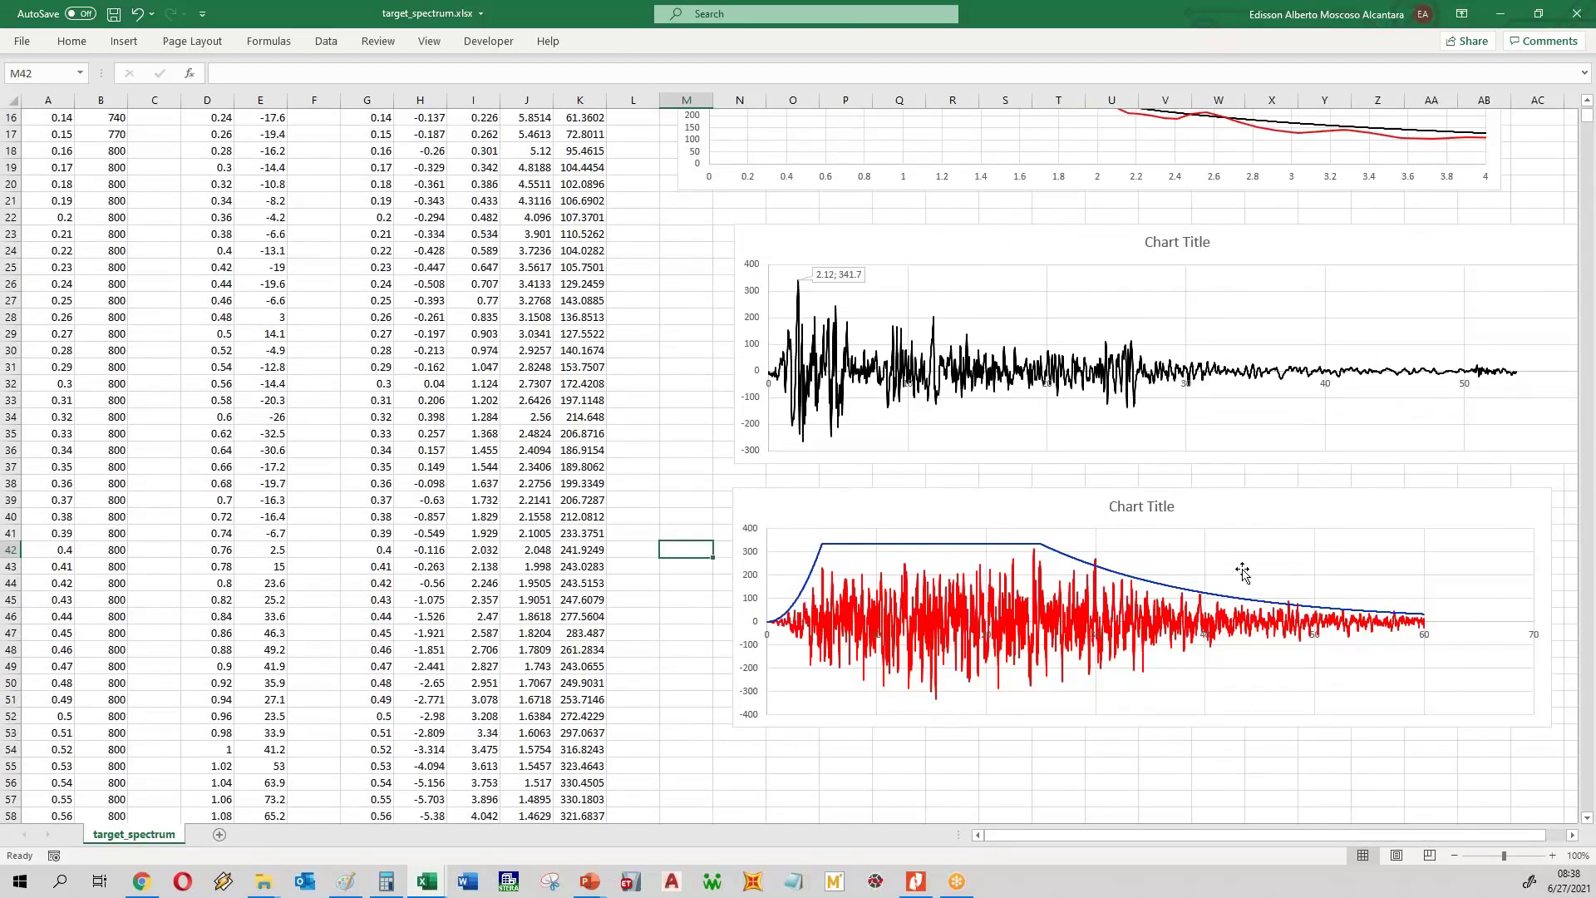
scroll(796, 567, up, 4)
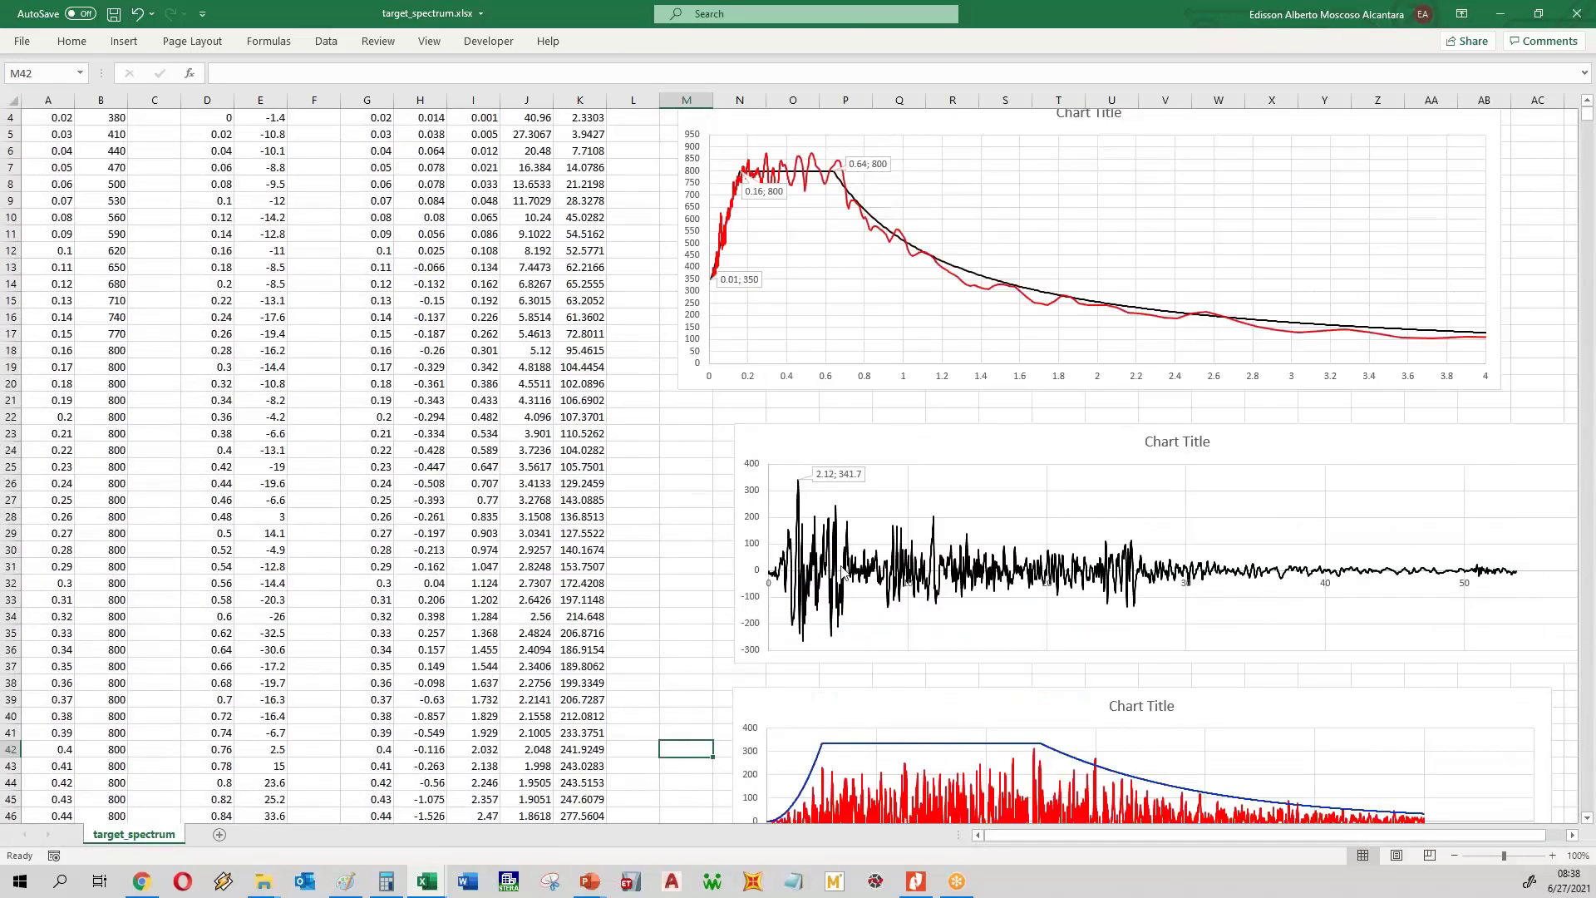
scroll(929, 327, up, 1)
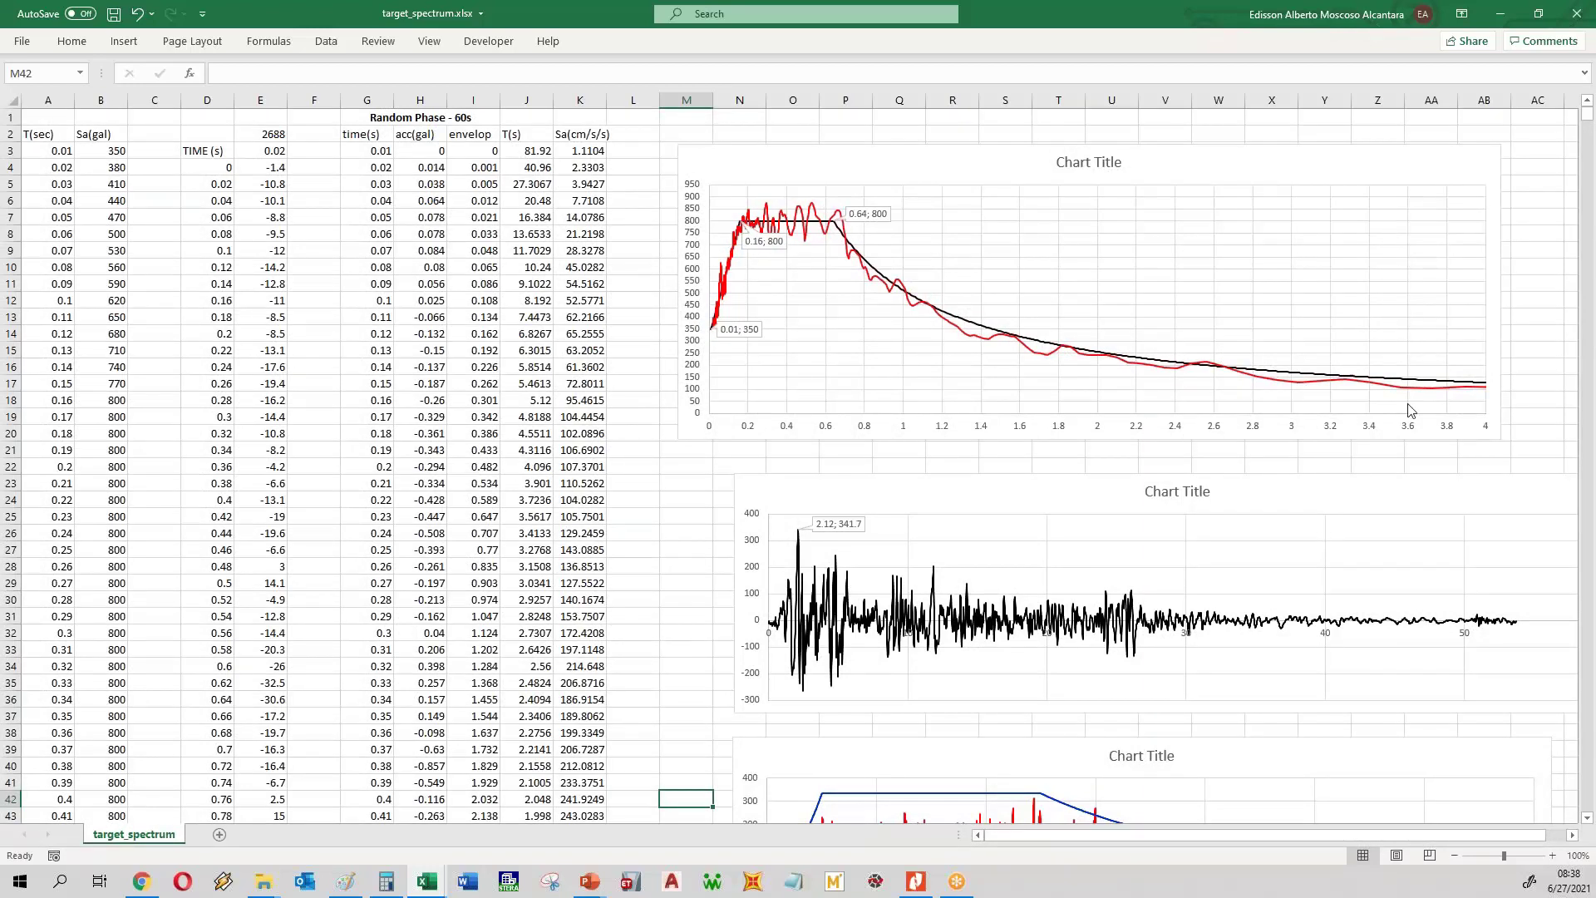
scroll(1121, 399, down, 5)
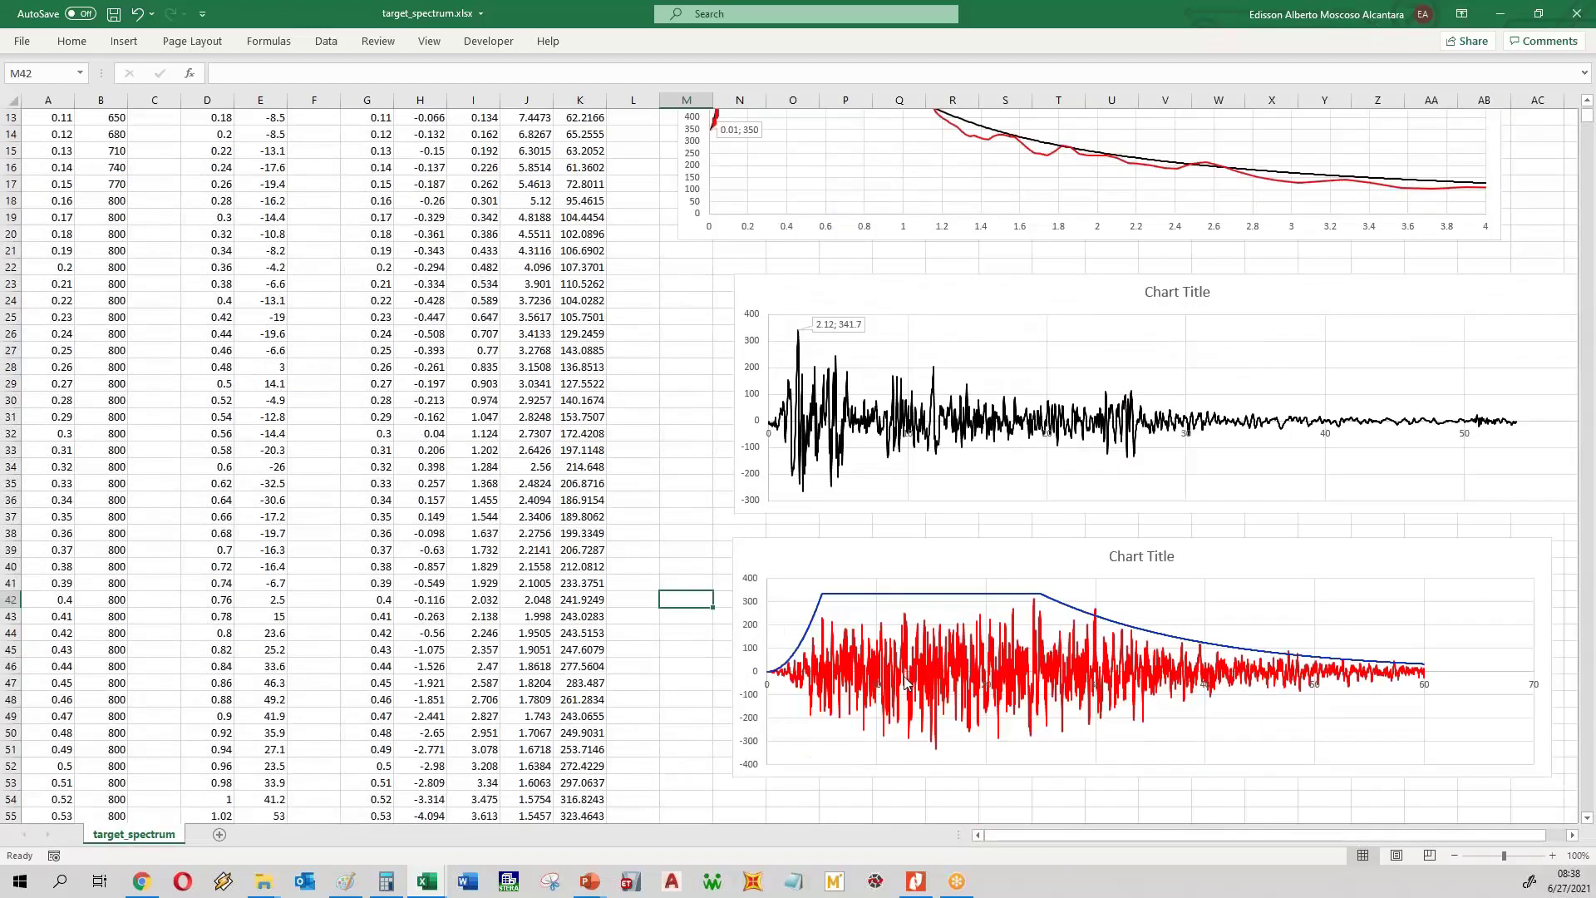
scroll(804, 158, up, 5)
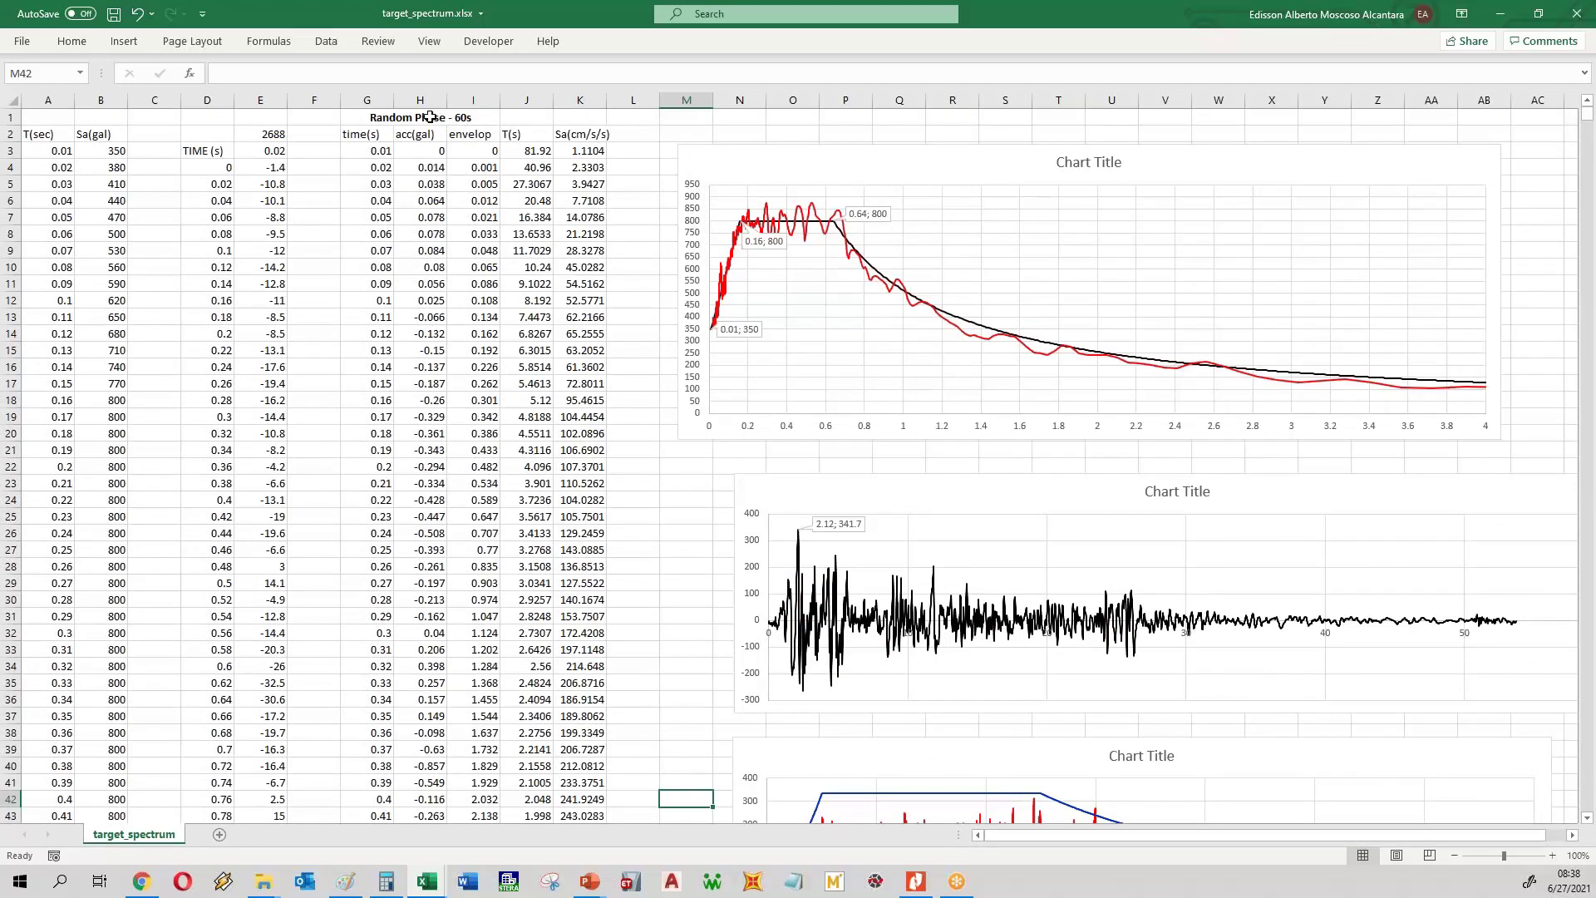
- Merge and centre the "Random Phase - 60s" heading across cells G1 to K1
drag(427, 116, 577, 117)
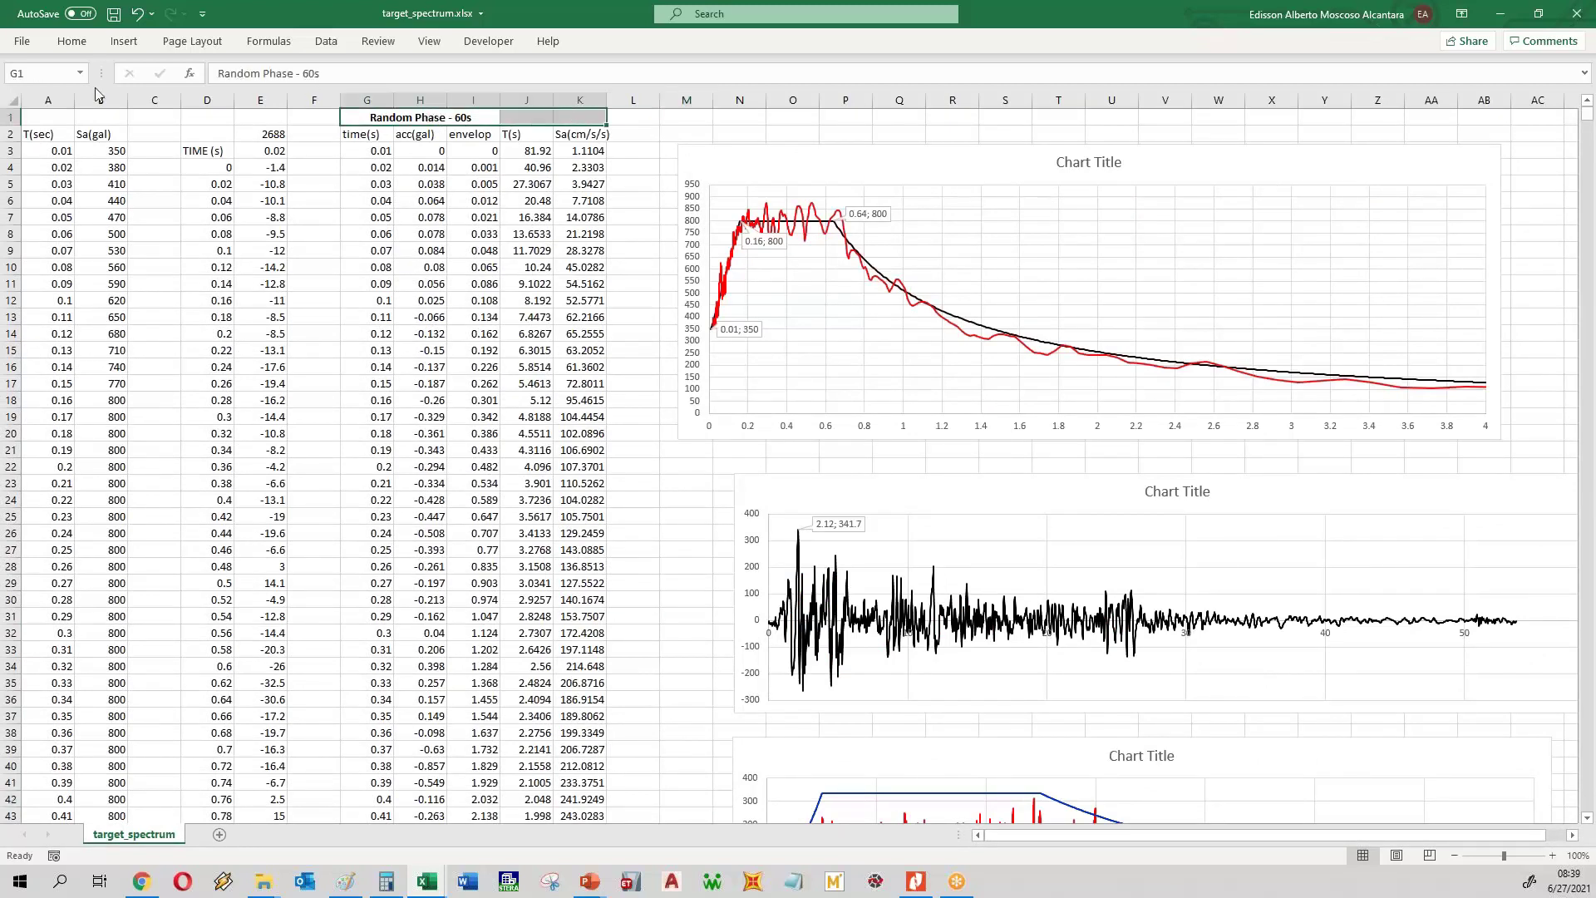
click(73, 42)
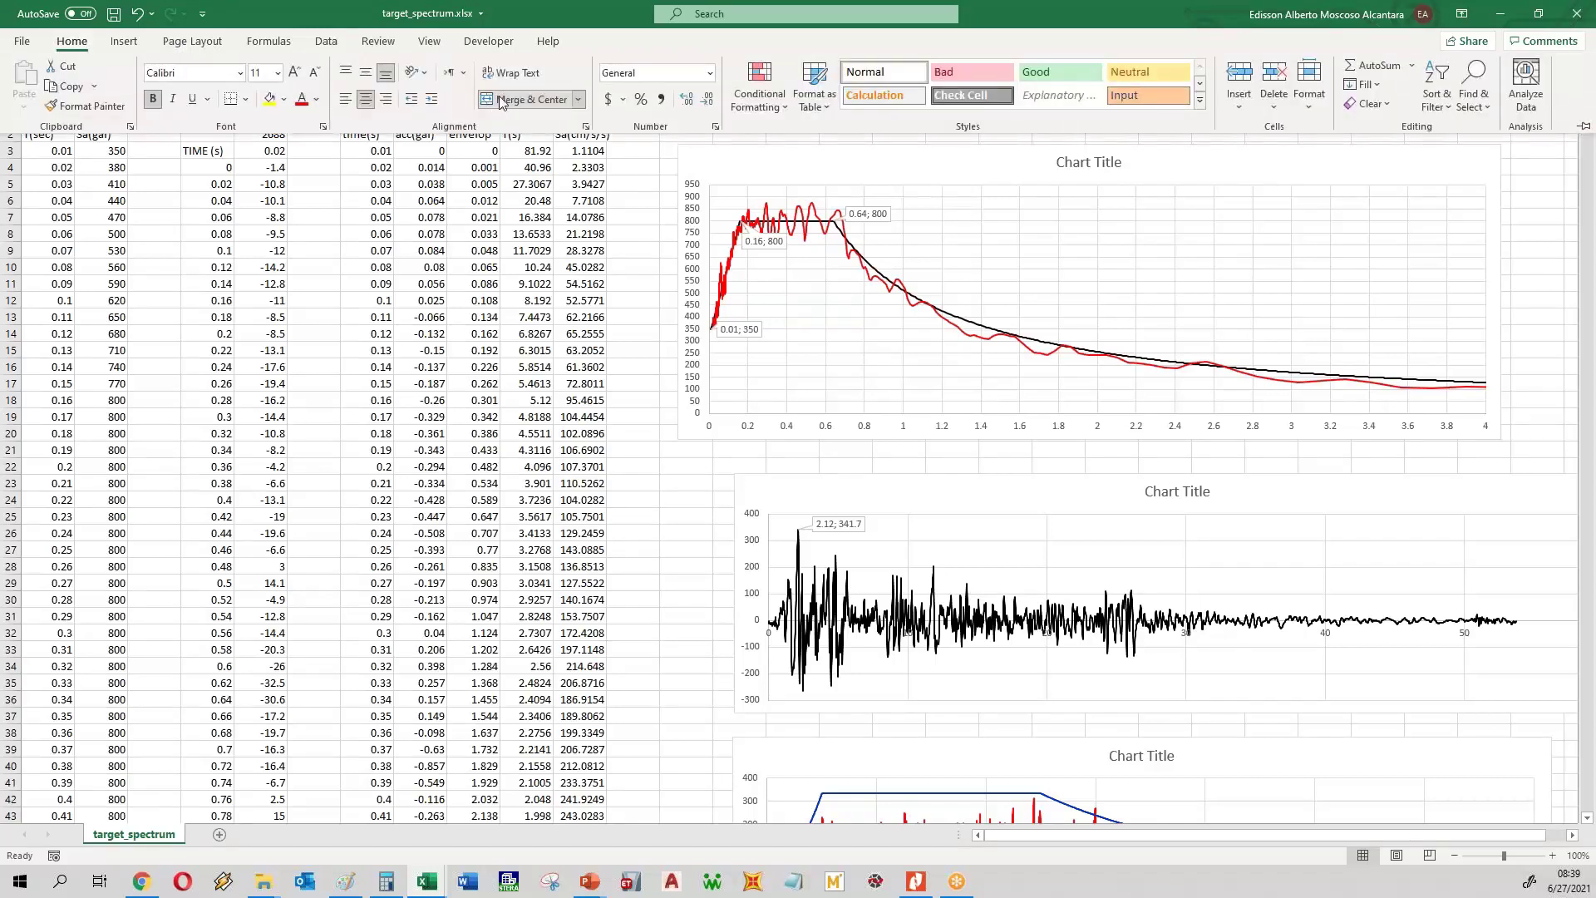
click(526, 102)
click(632, 267)
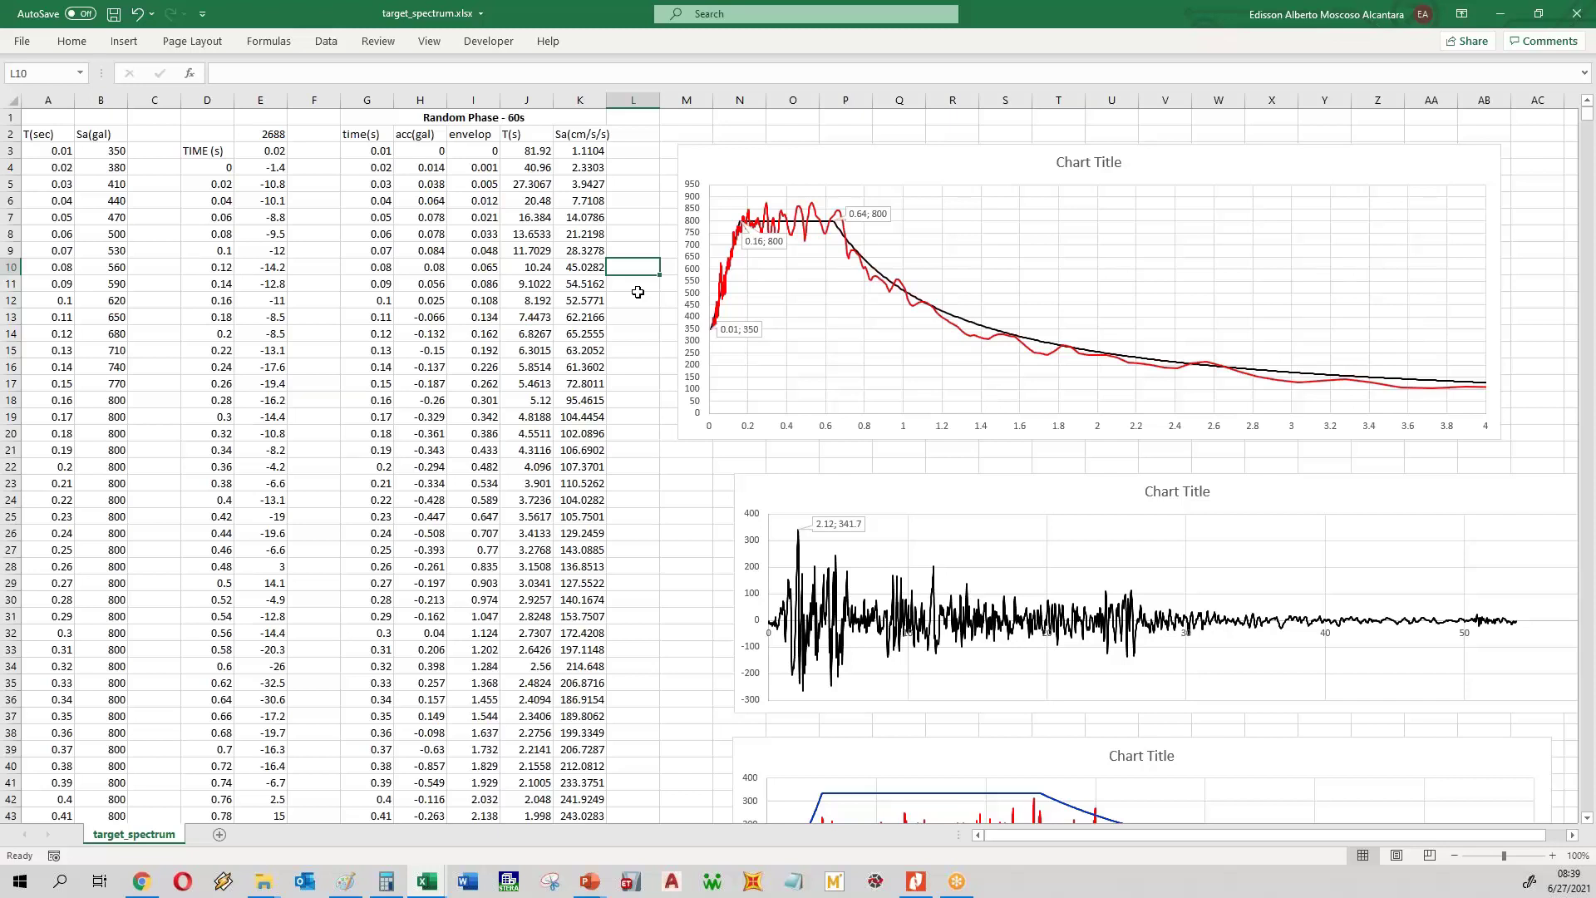
right_click(126, 836)
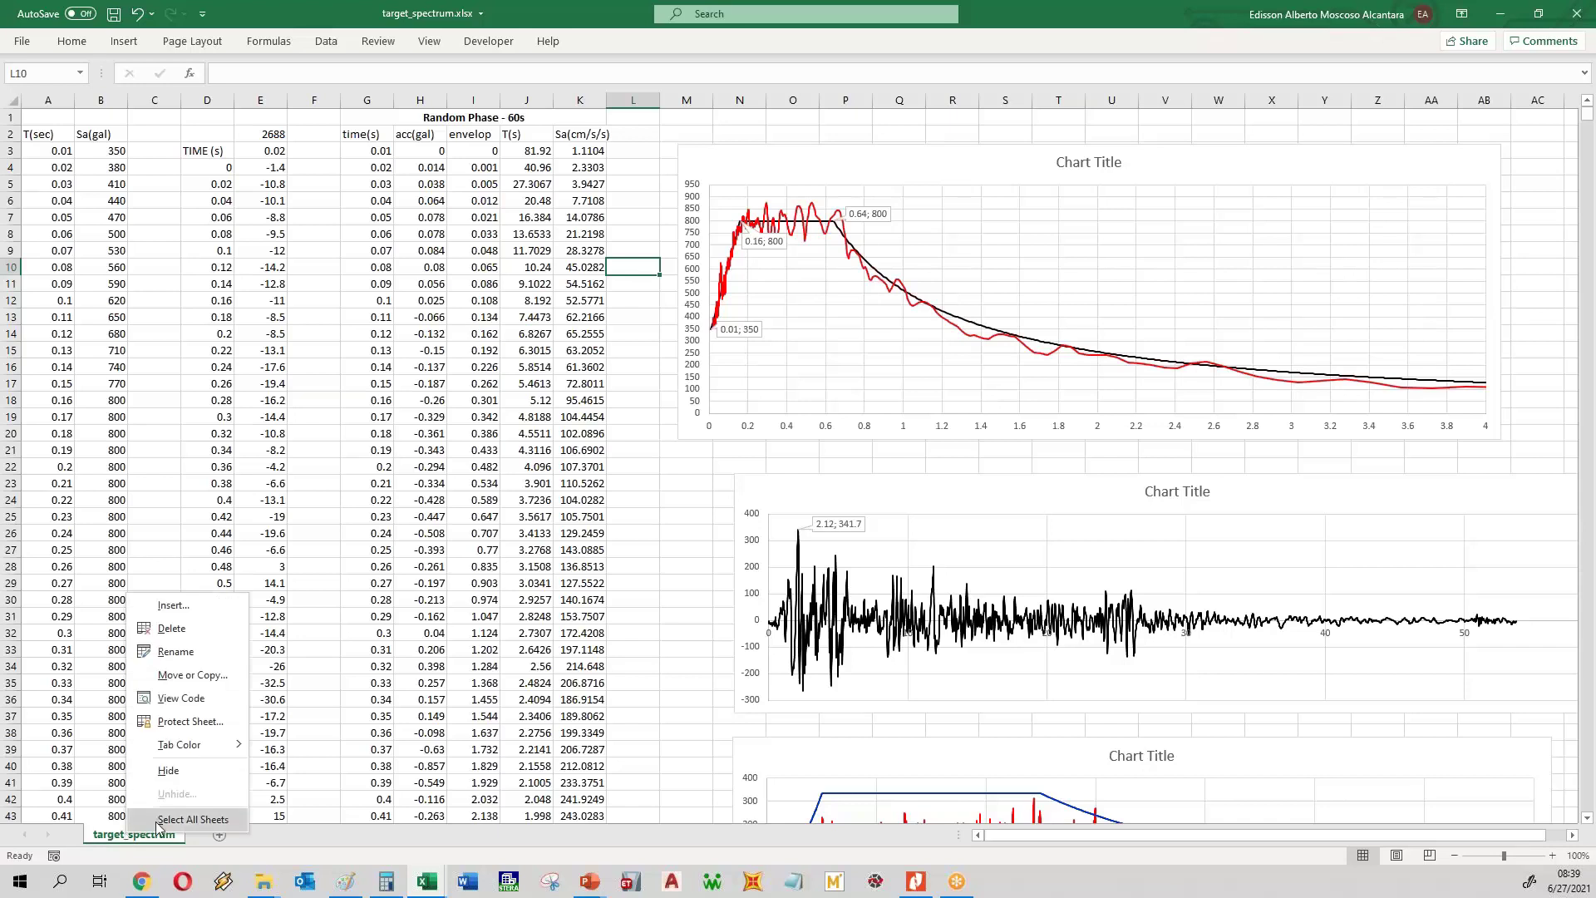
click(214, 675)
click(295, 764)
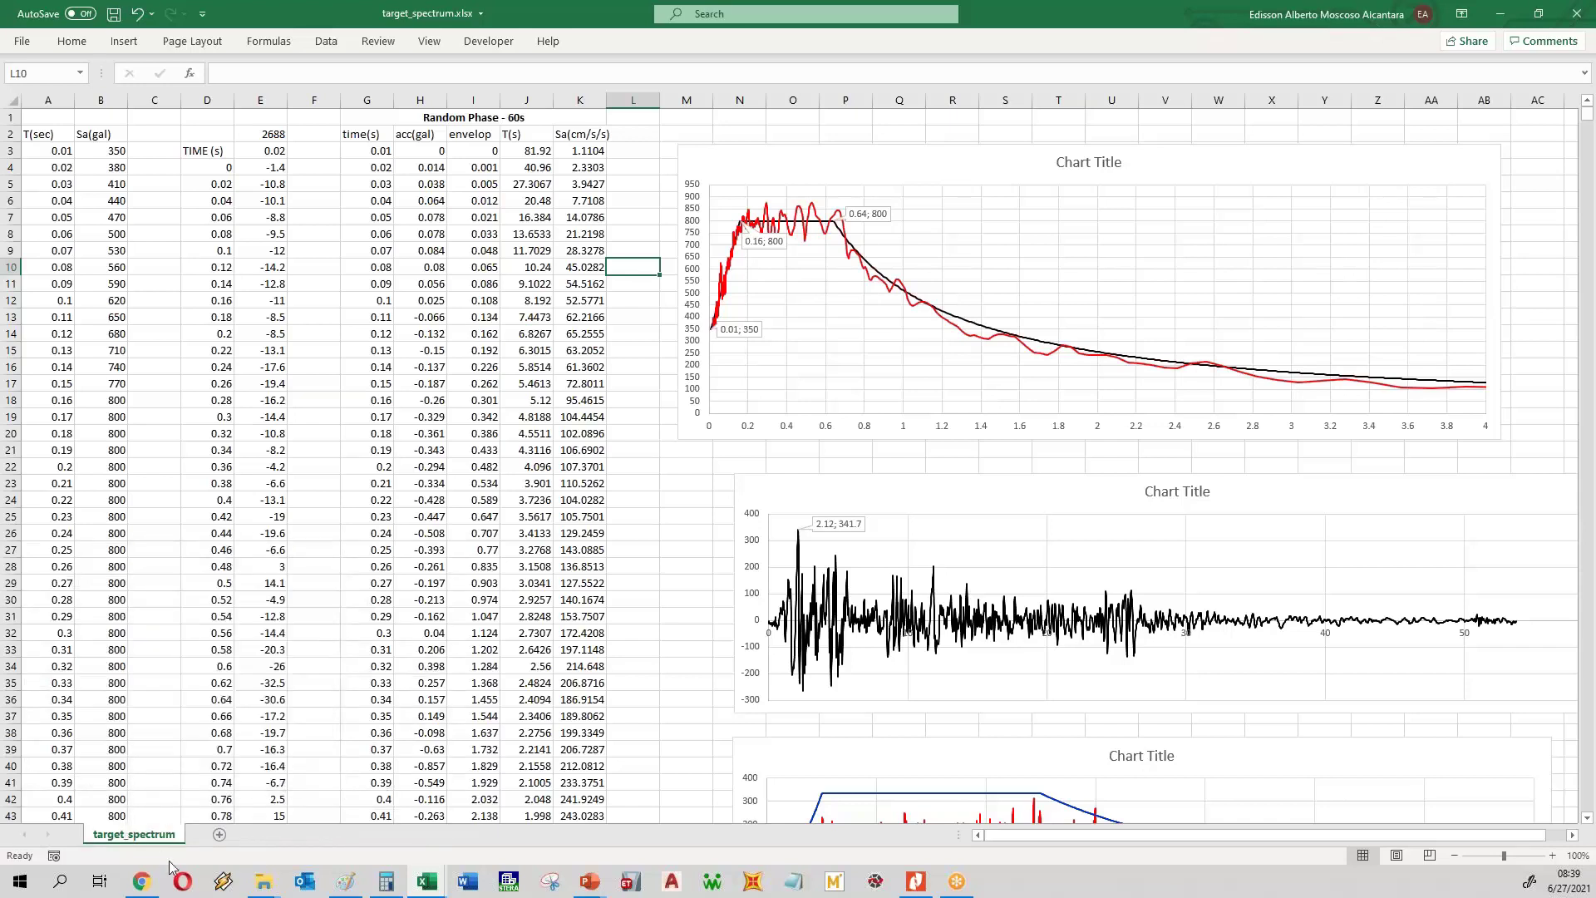
- Open the name of the target_spectrum sheet for editing
double_click(159, 833)
click(158, 834)
double_click(159, 833)
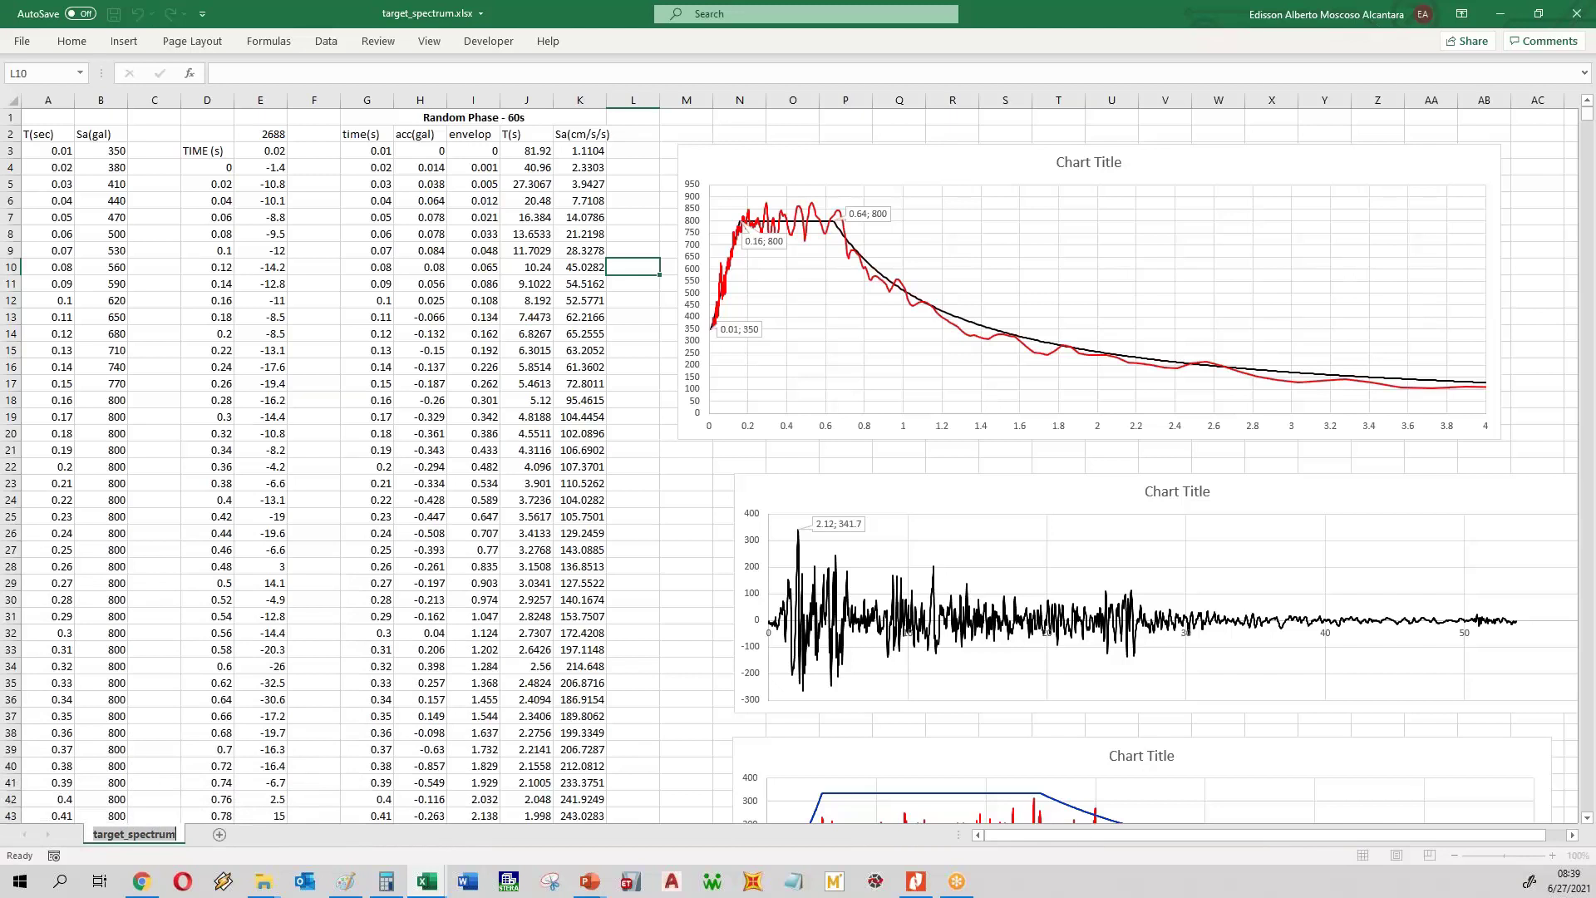
- Rename the worksheet as Random Phase_60s
text(Rando)
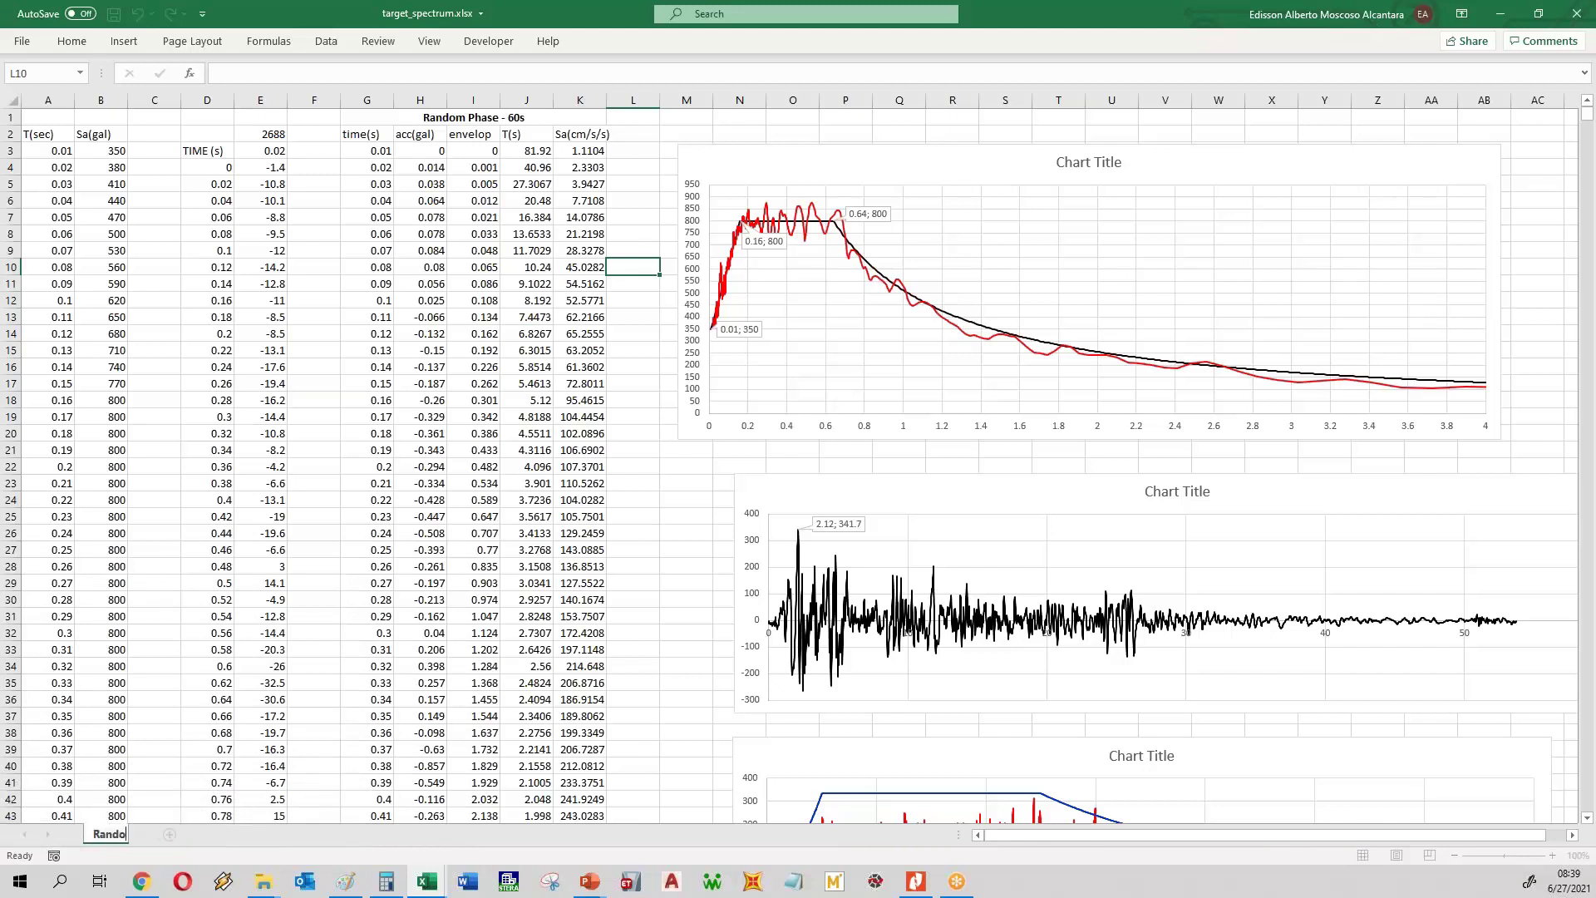
text(m Phase)
text( - )
text(60s)
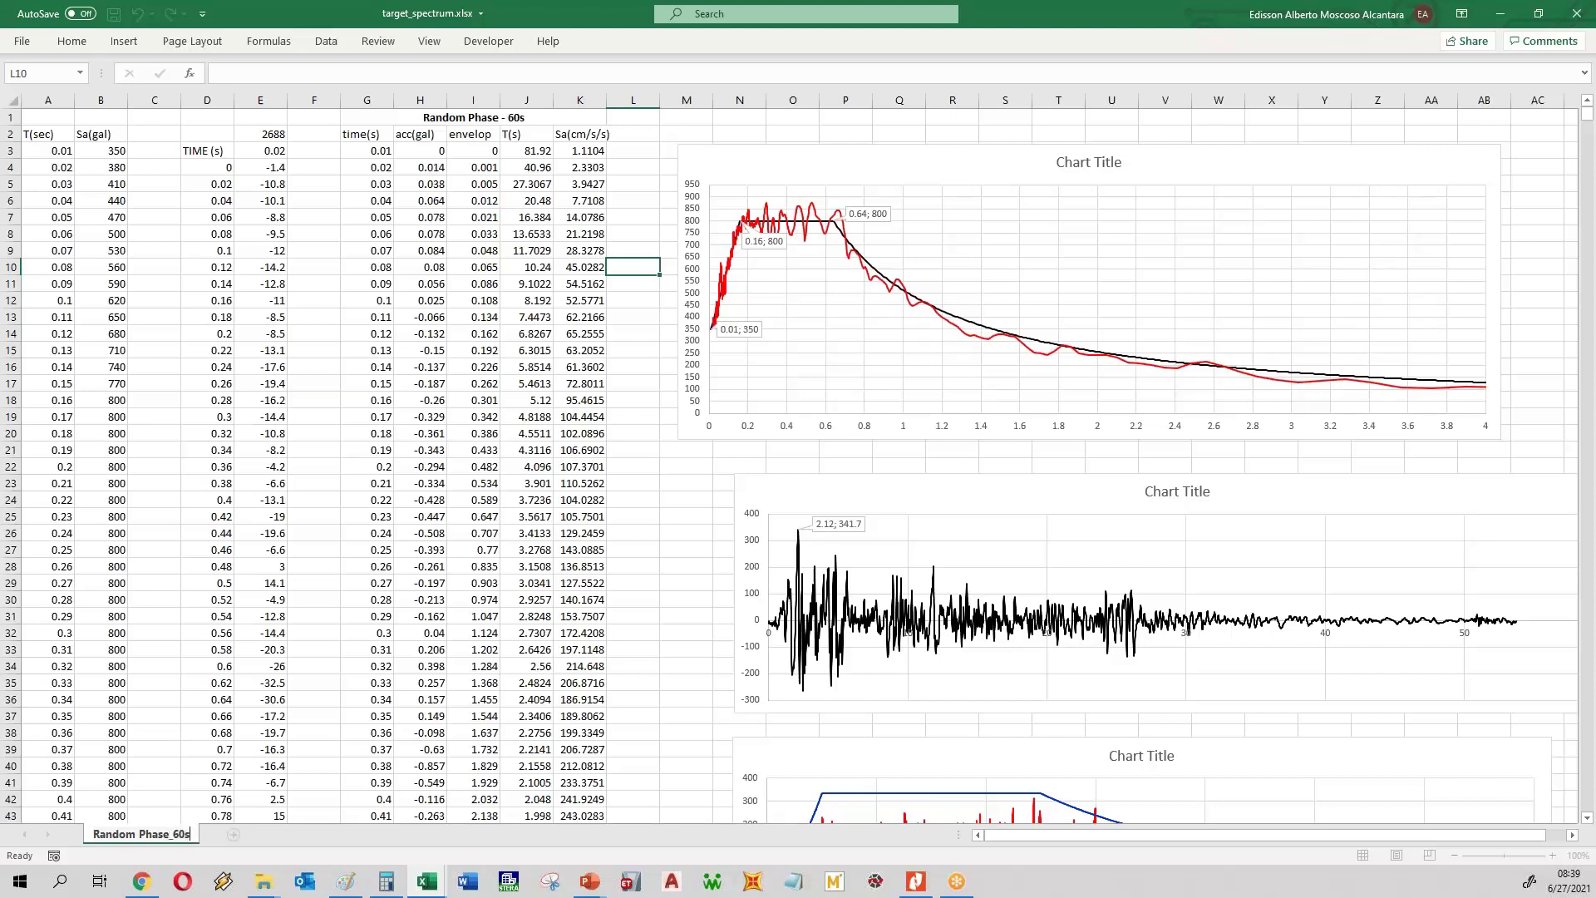
key(Return)
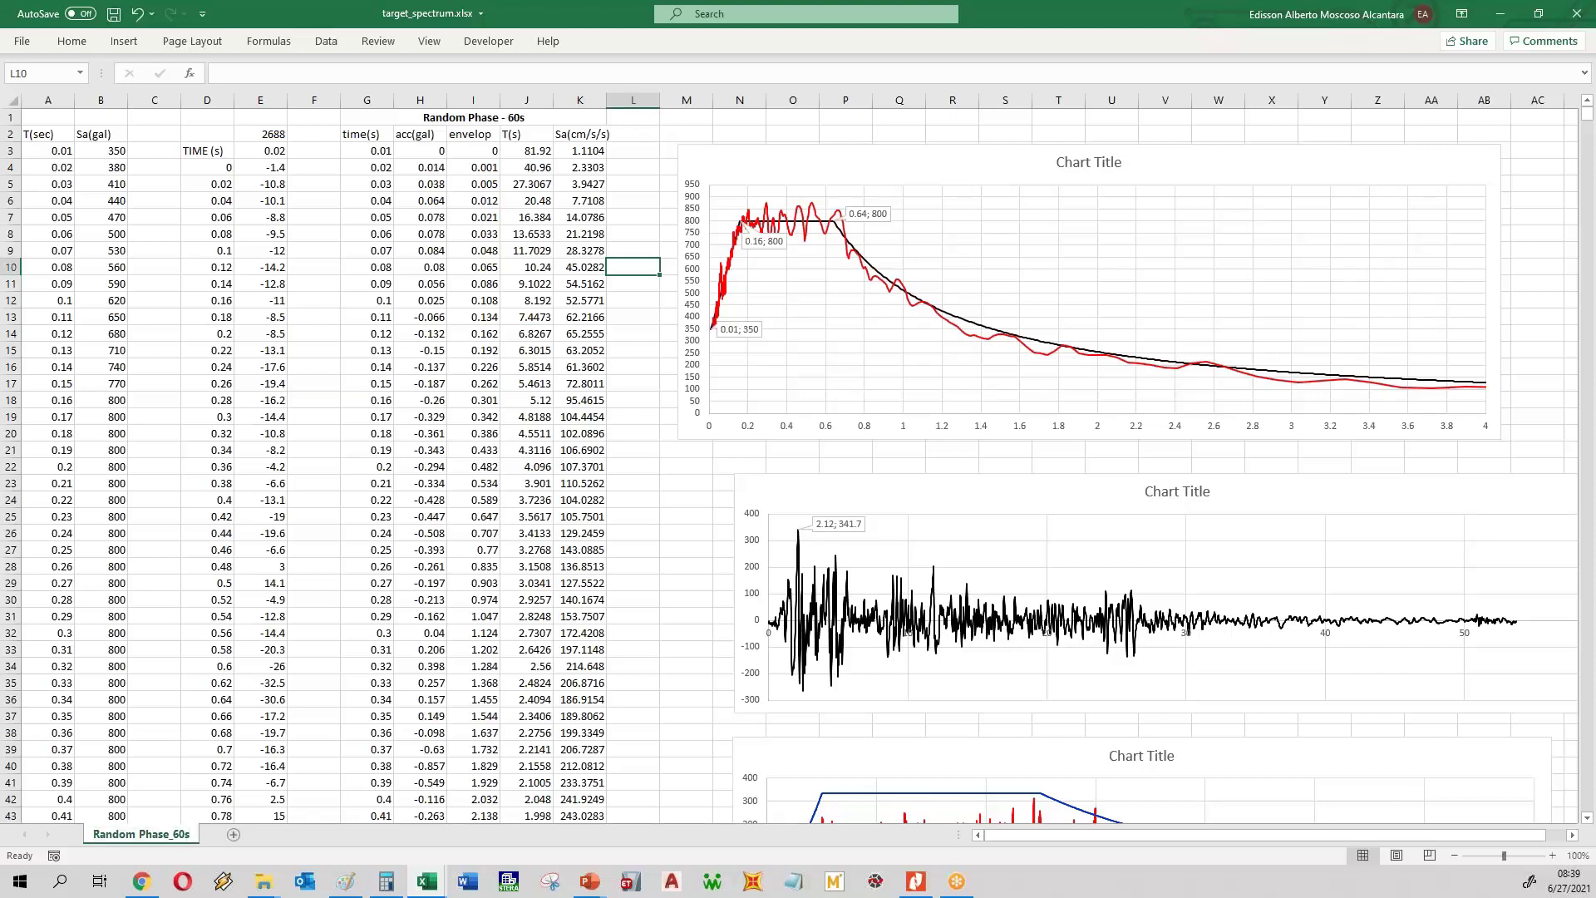
- Create a copy of the Random Phase_60s sheet at the end of the target_spectrum.xlsx workbook
right_click(162, 834)
click(207, 681)
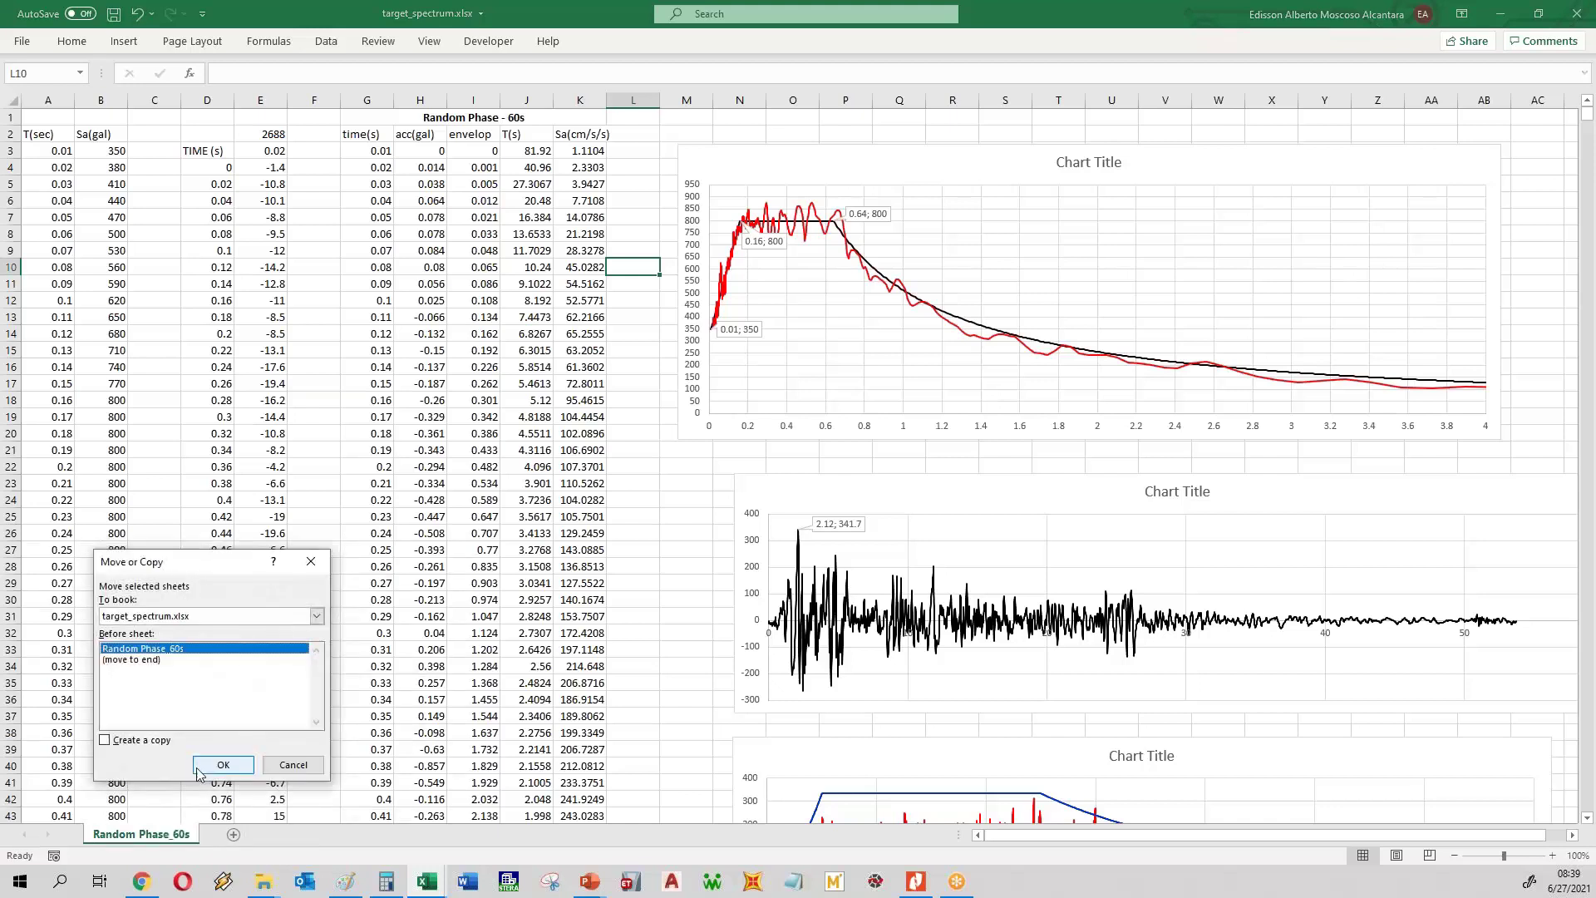
click(143, 660)
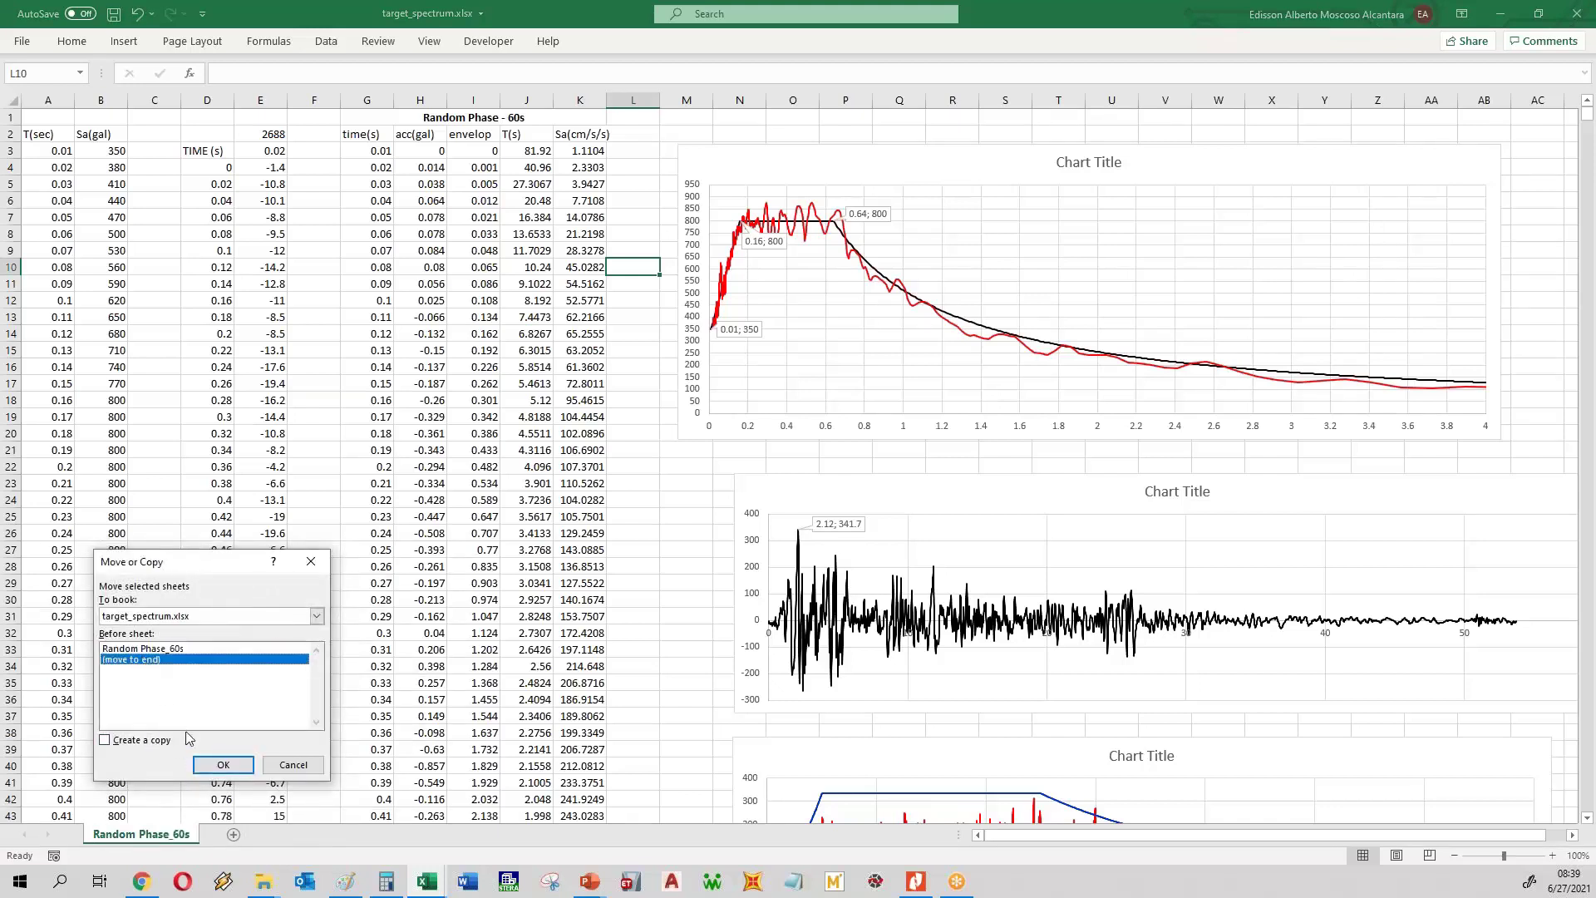
click(160, 743)
click(223, 765)
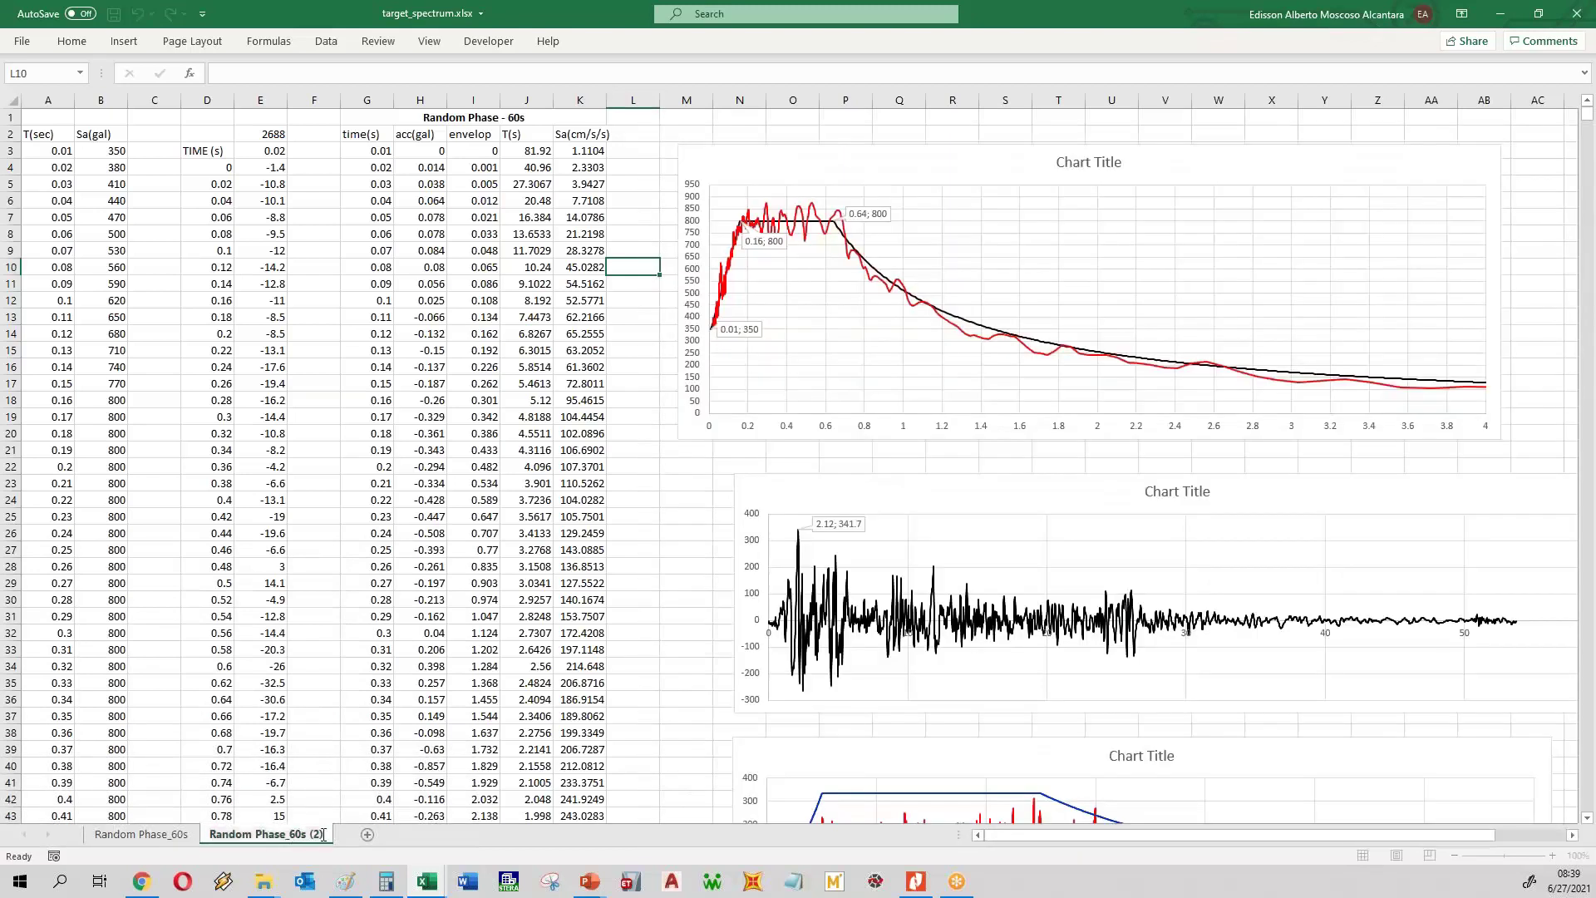
- Rename the copied sheet as Random Phase_120s
drag(294, 834, 342, 839)
text(120s)
click(420, 565)
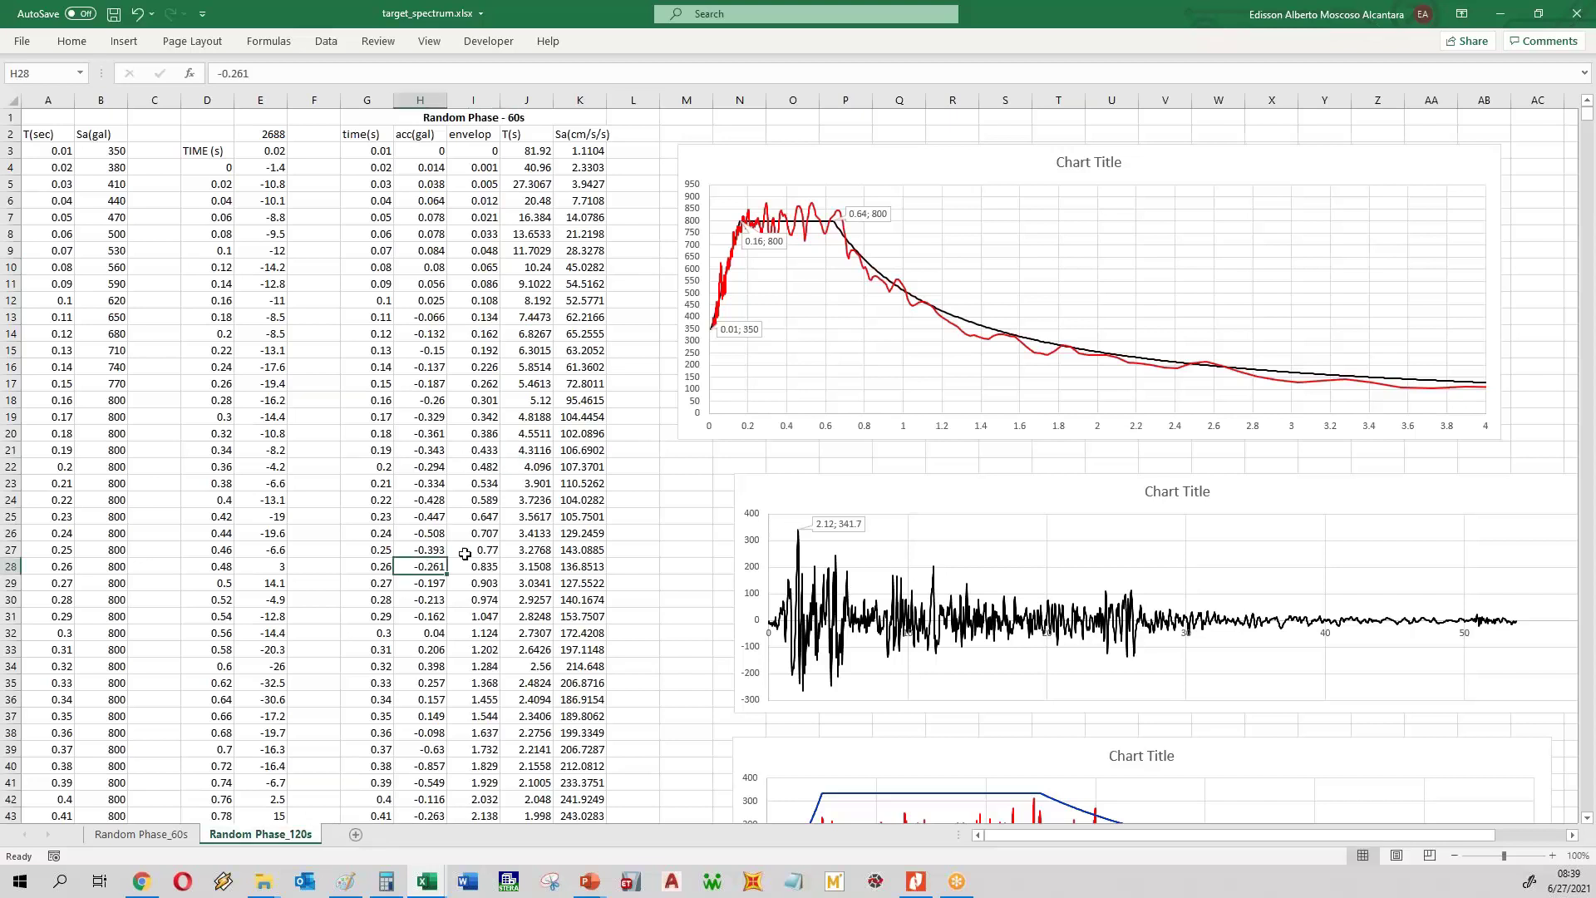
- Close the out_spectrum.txt workbook and return to target_spectrum.xlsx
mouse_move(429, 879)
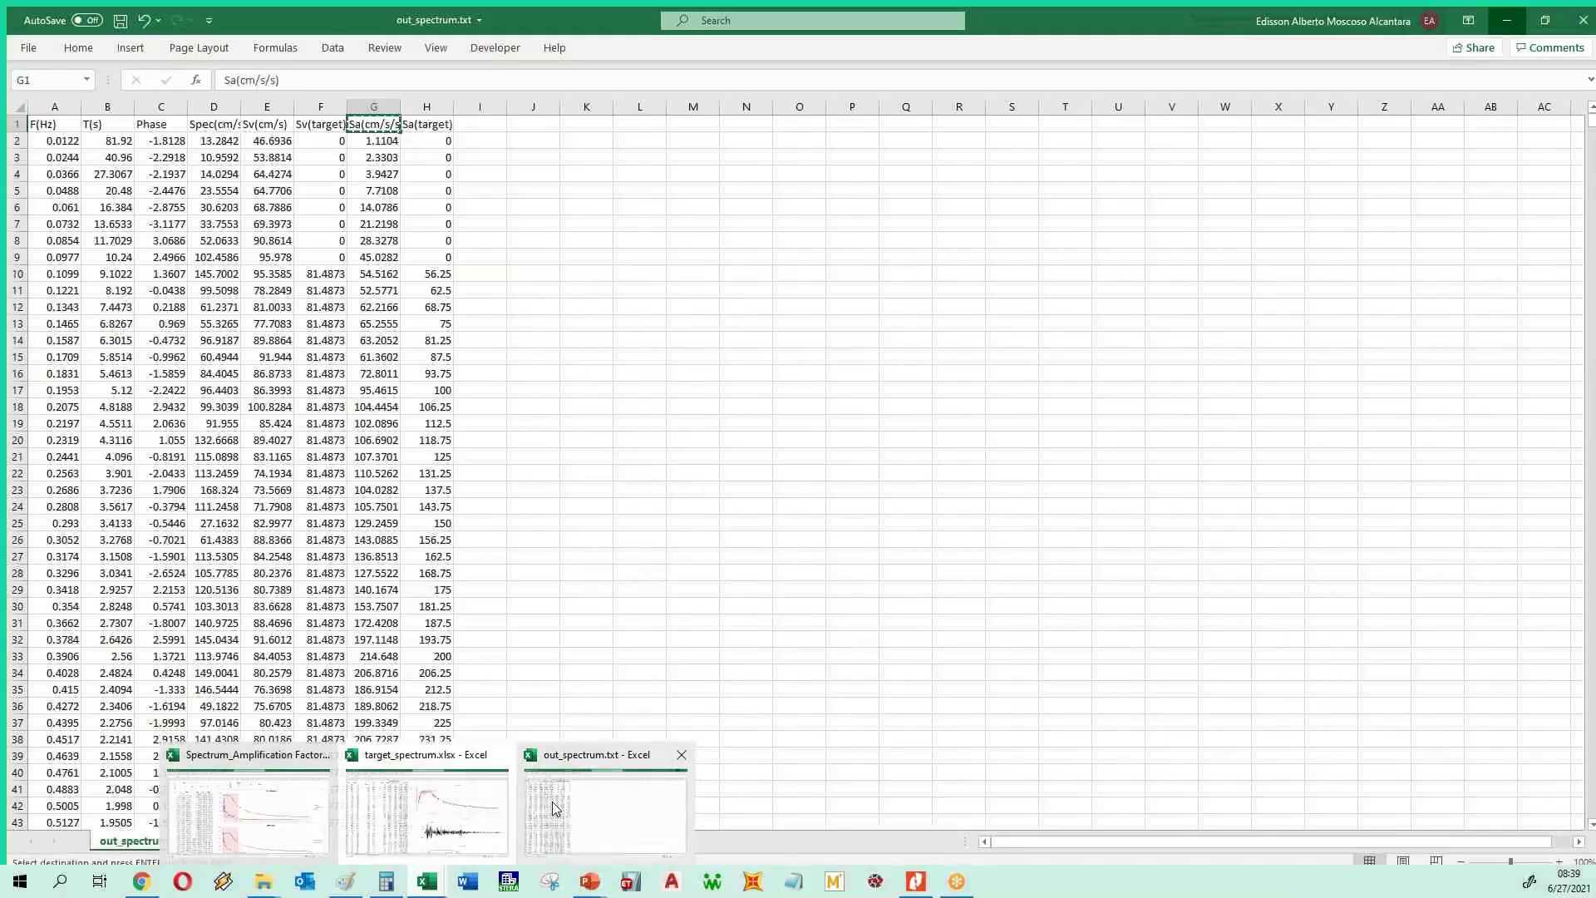
click(556, 798)
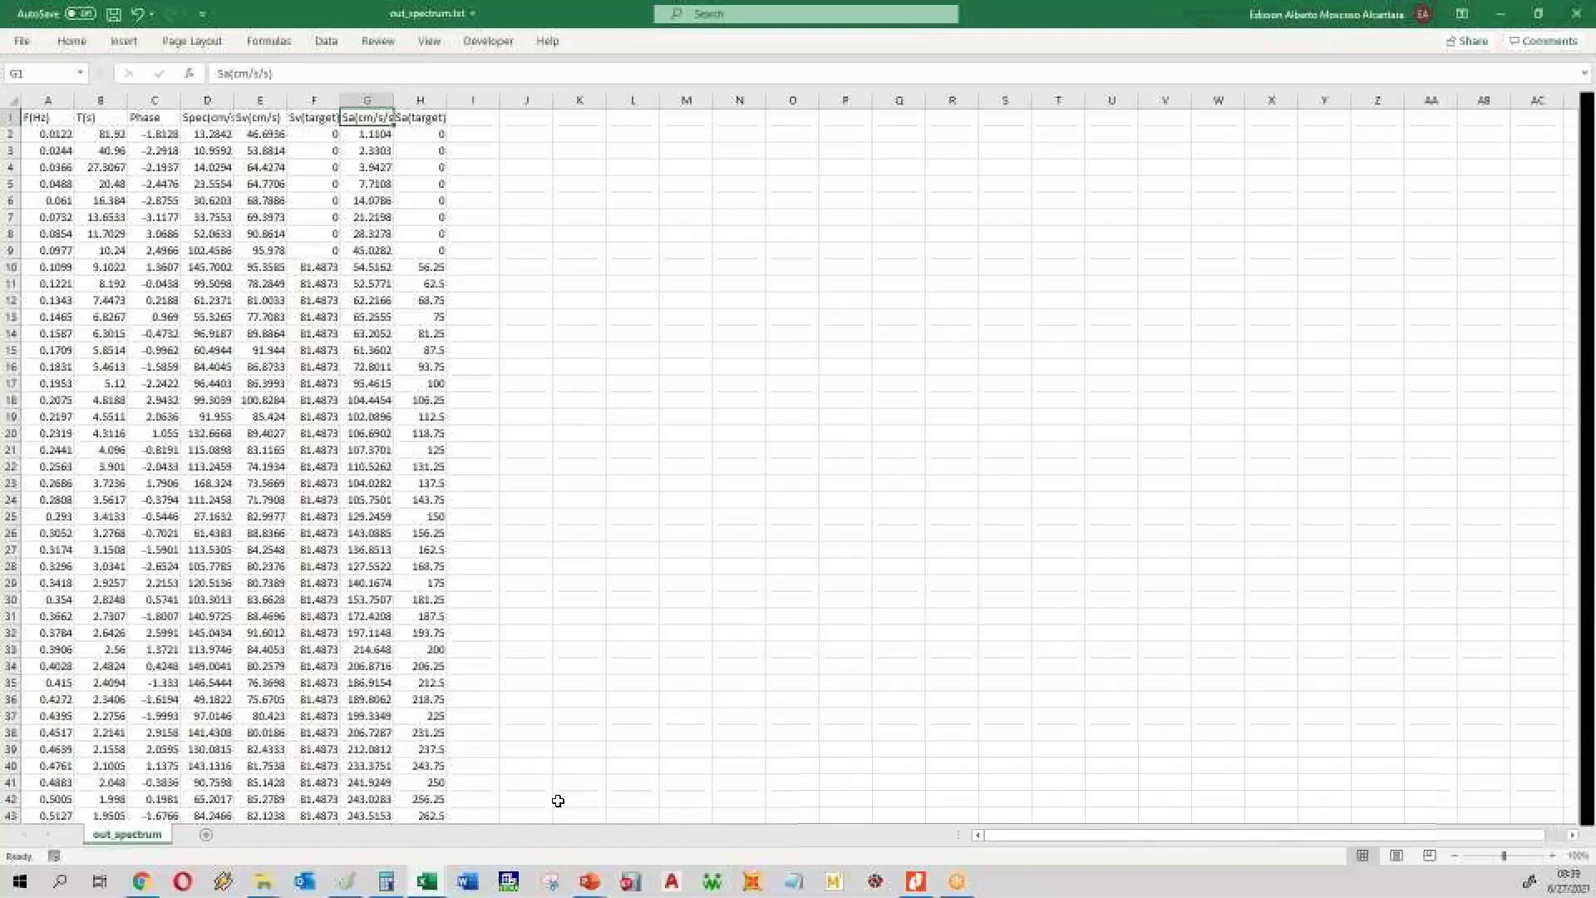
key(ctrl+w)
click(797, 466)
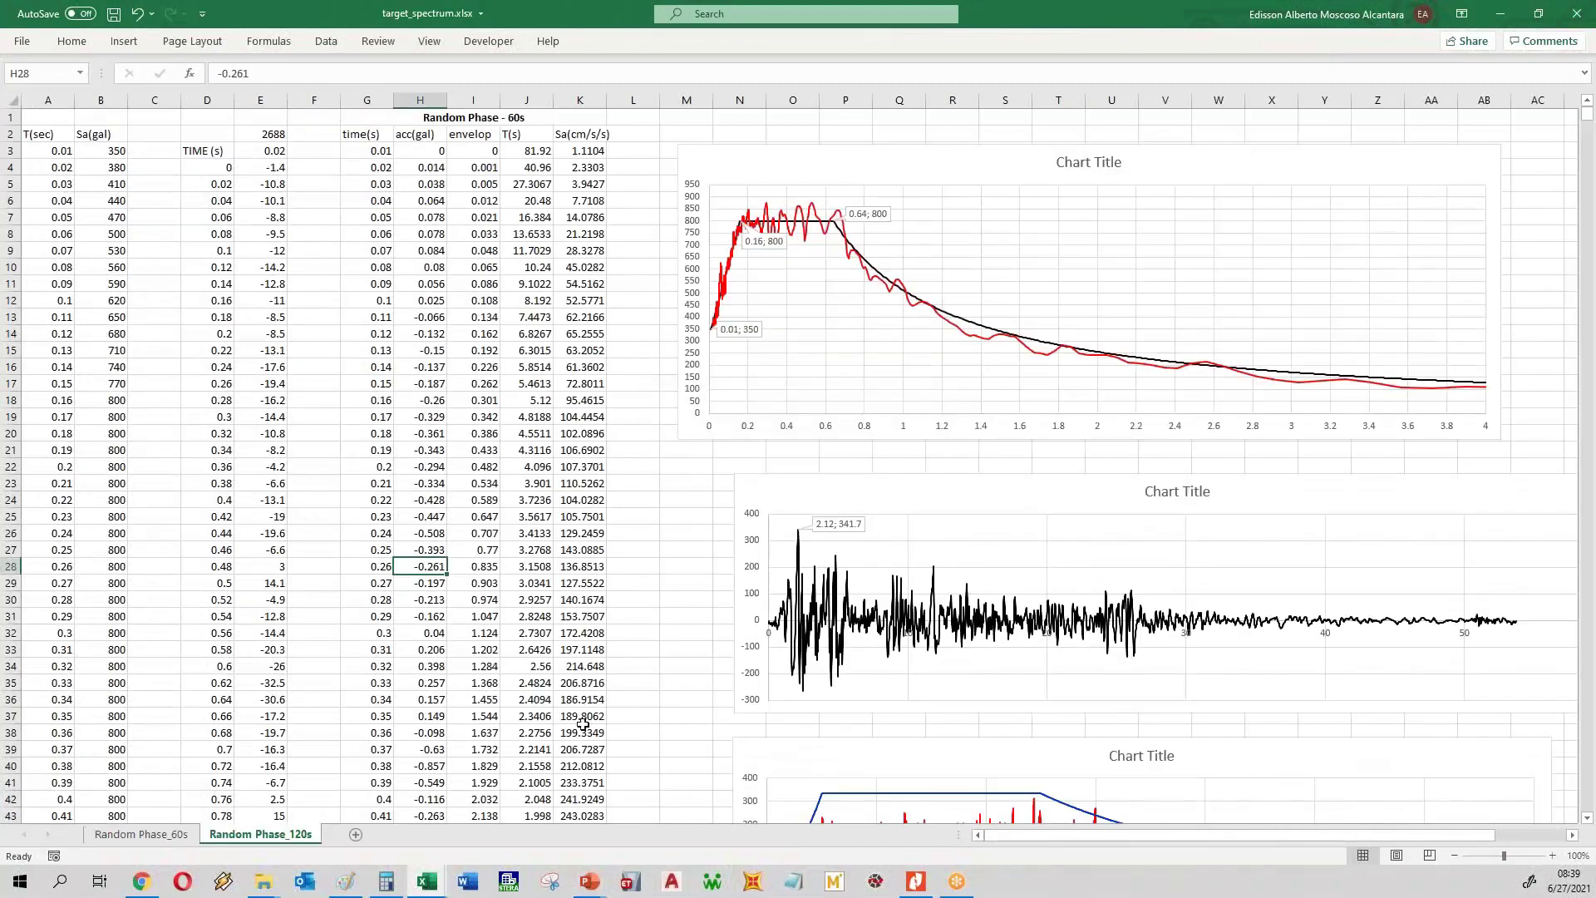
mouse_move(415, 887)
click(332, 802)
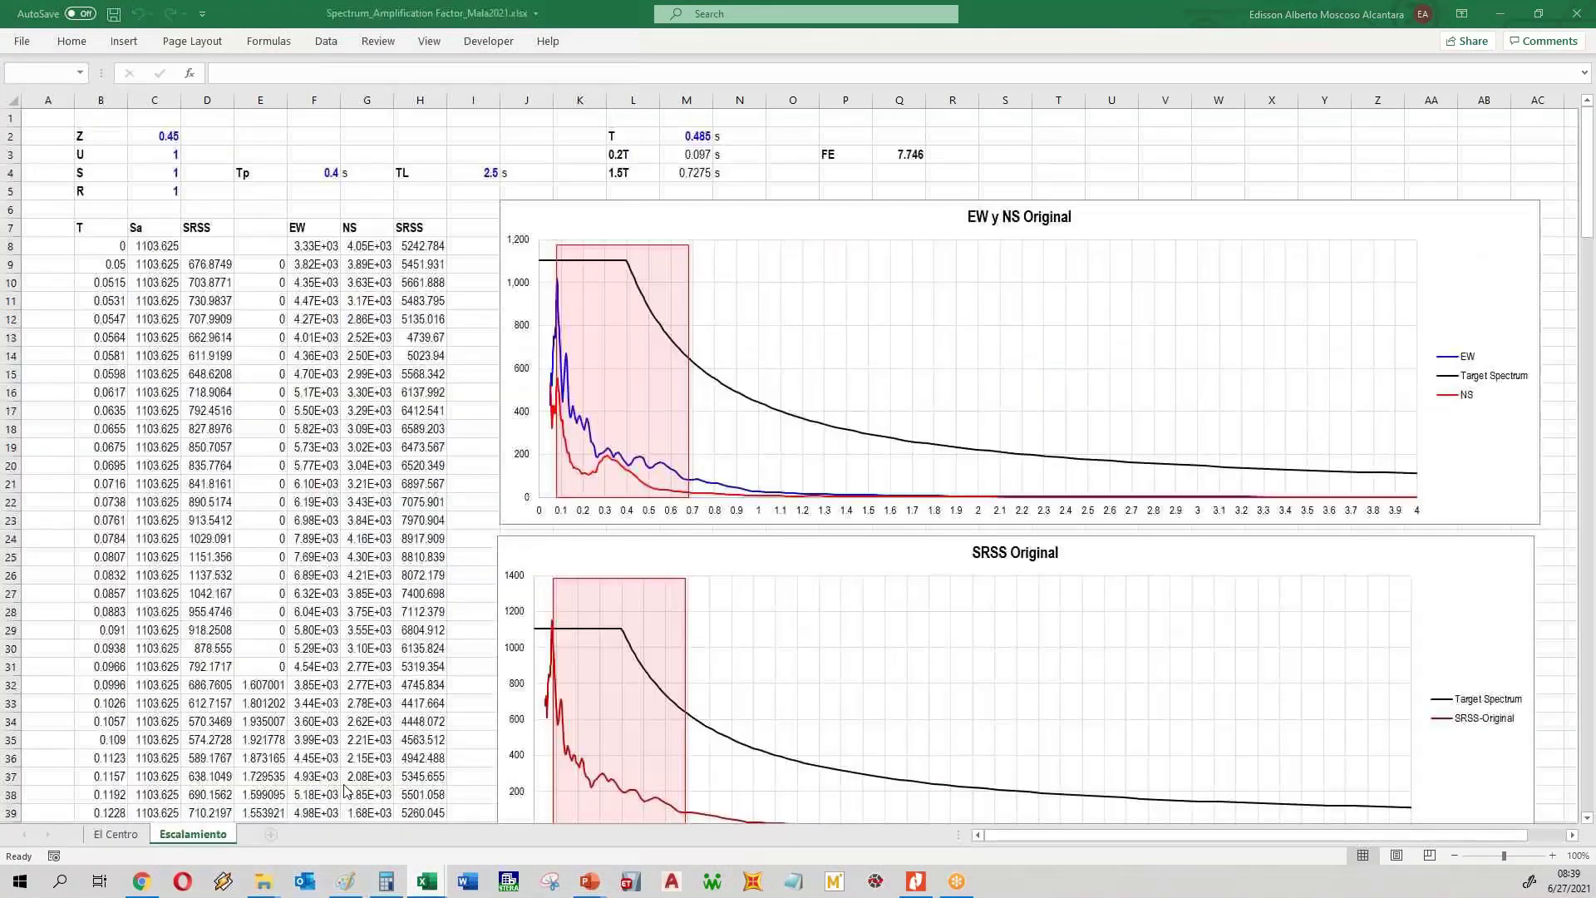
key(alt+Tab)
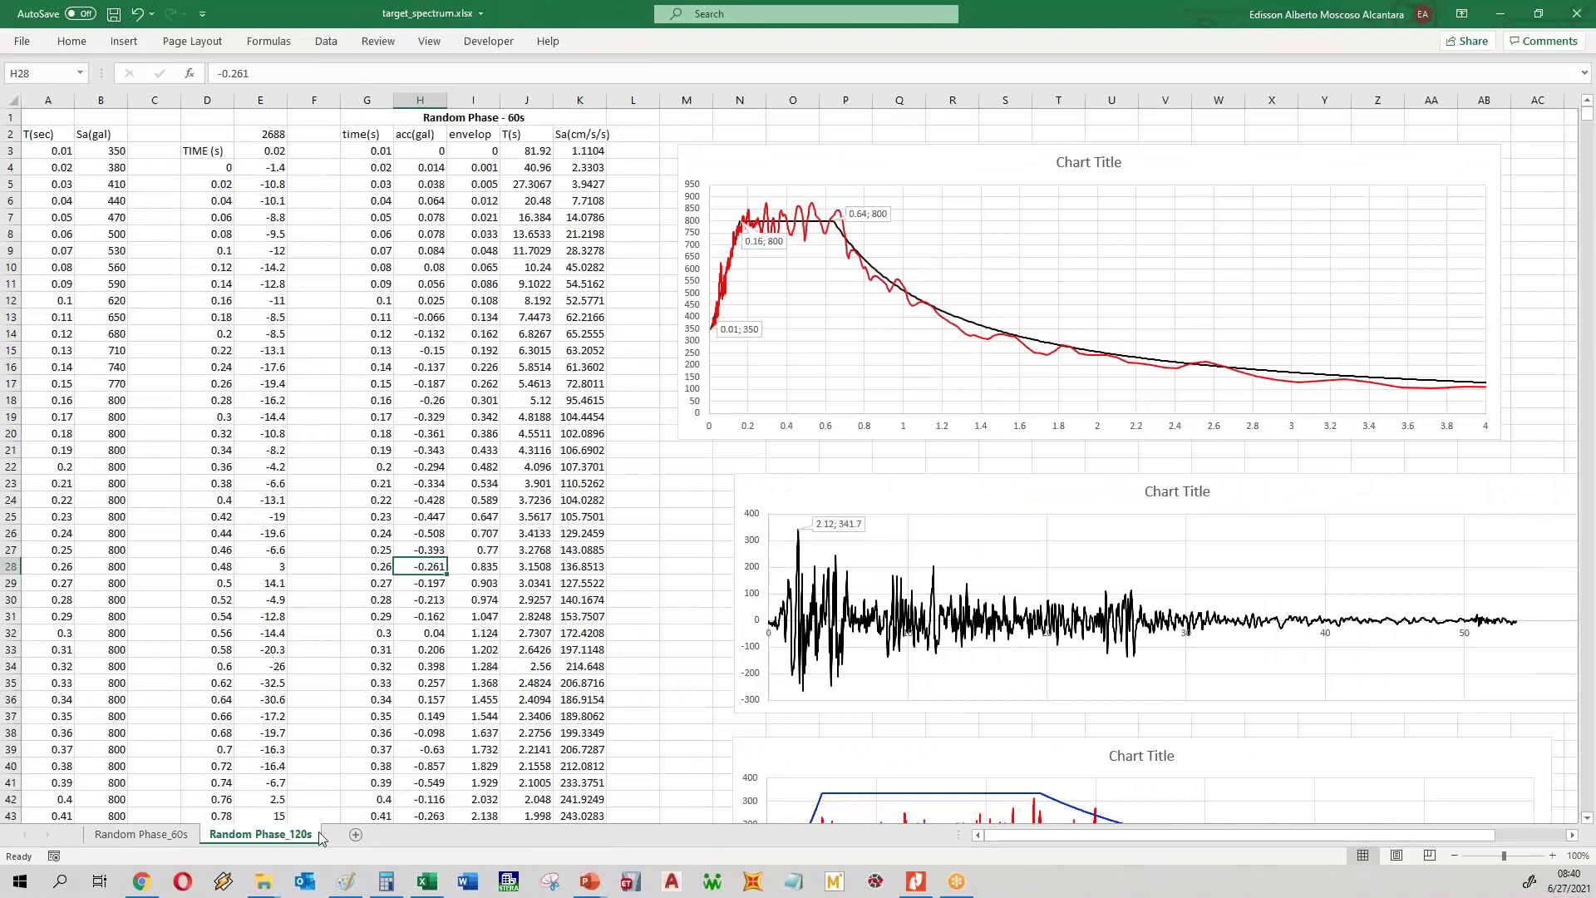
click(586, 550)
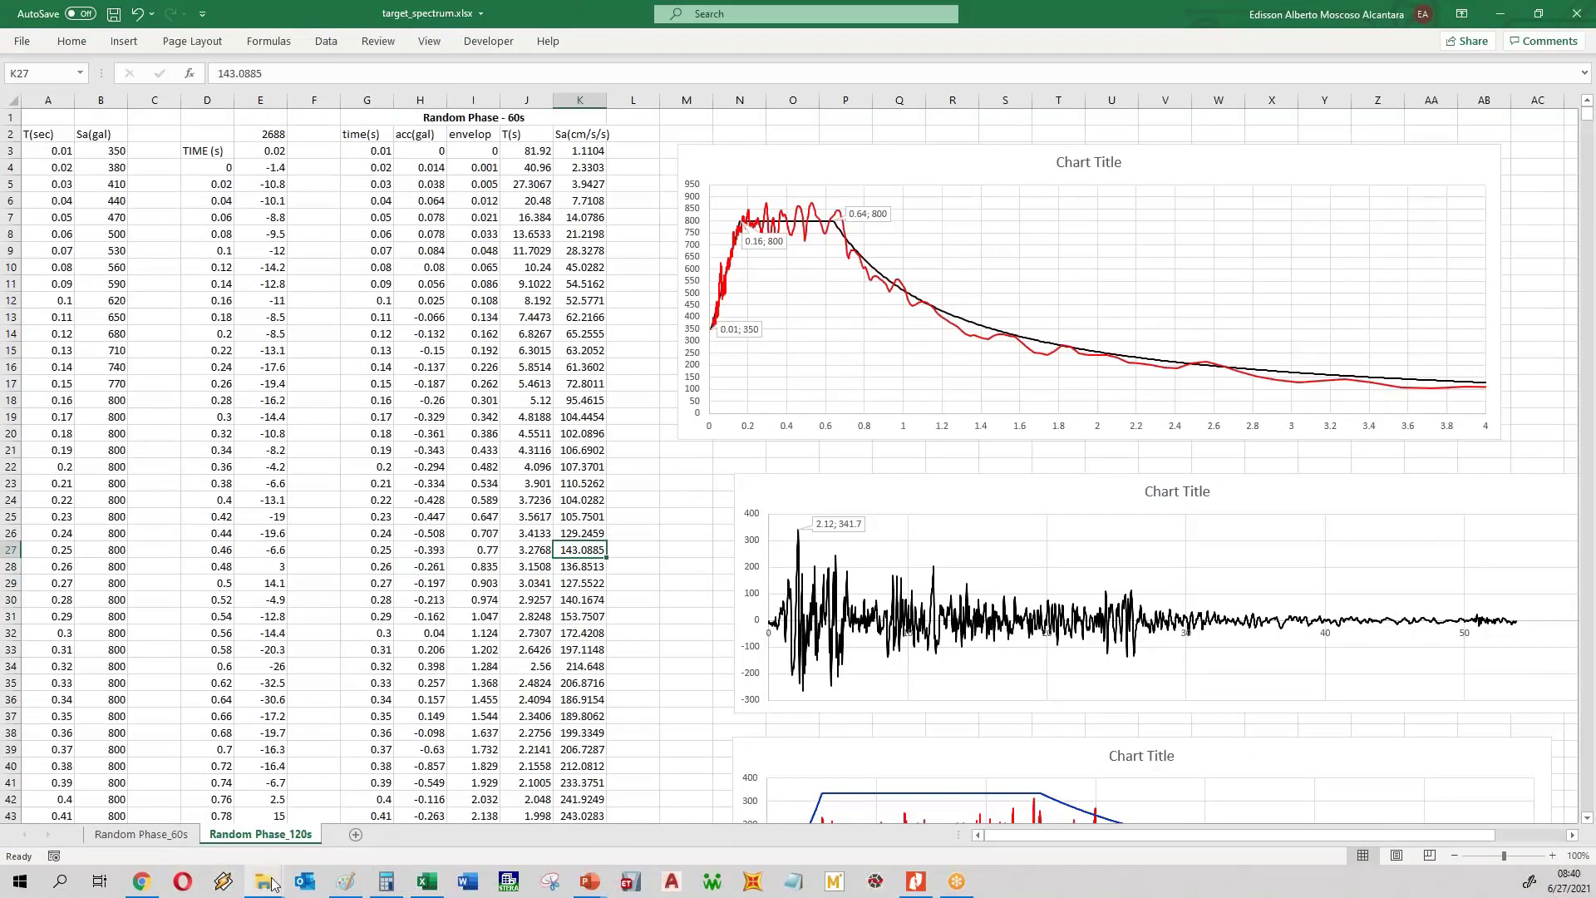
- Switch to File Explorer, open data_wave.txt from the STERA_WAVE V1.0 folder, and set the phase option to 1 for random phase (120s)
mouse_move(270, 891)
click(356, 818)
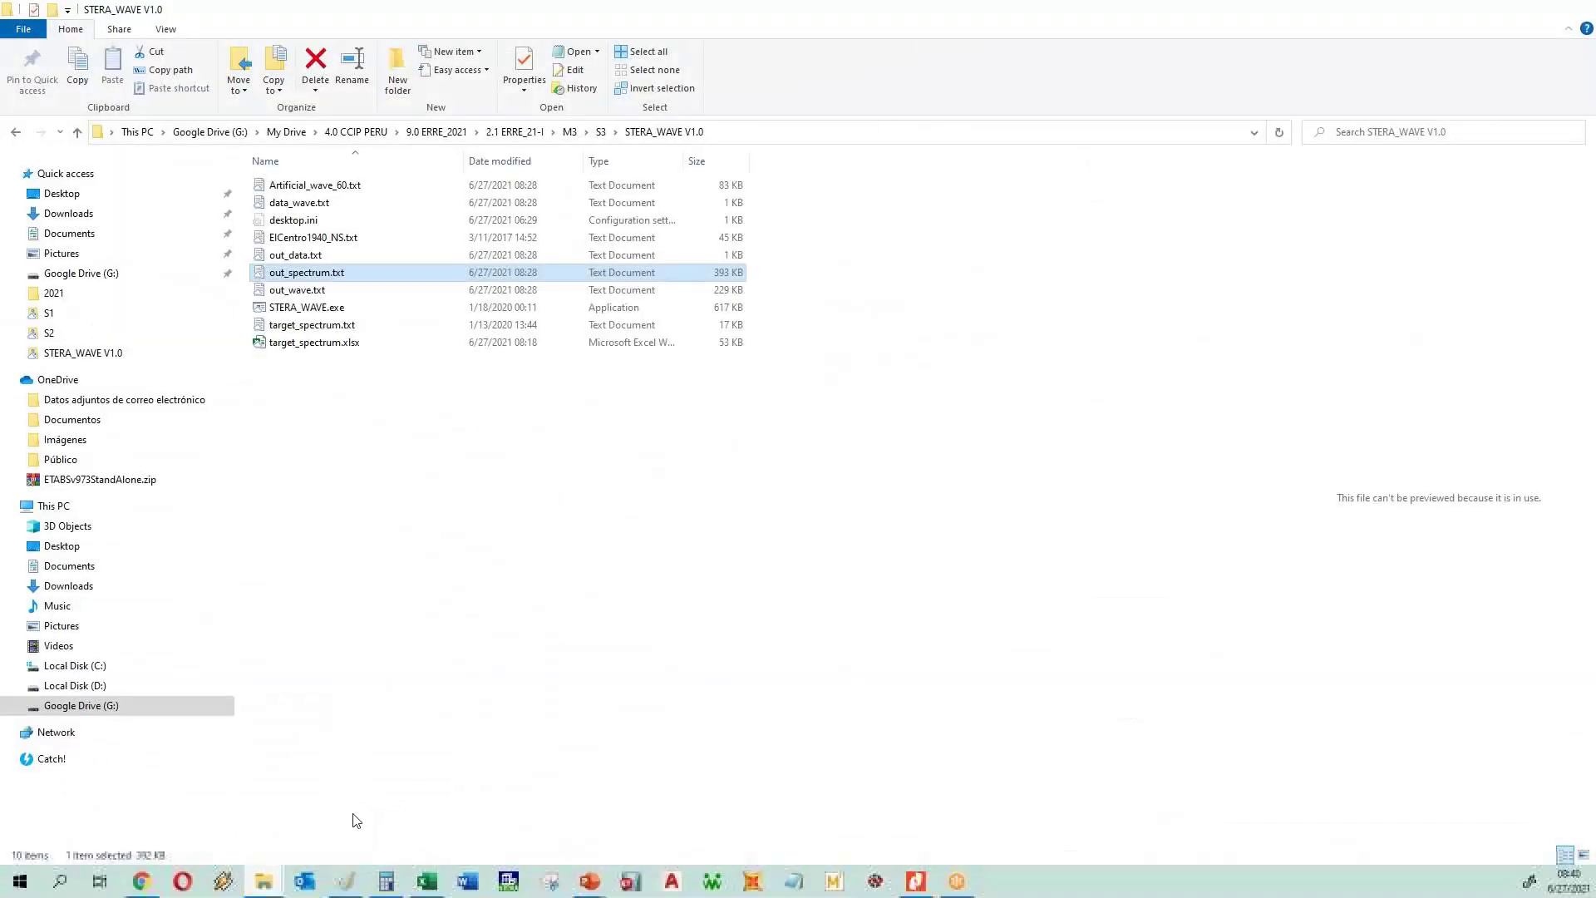
double_click(329, 206)
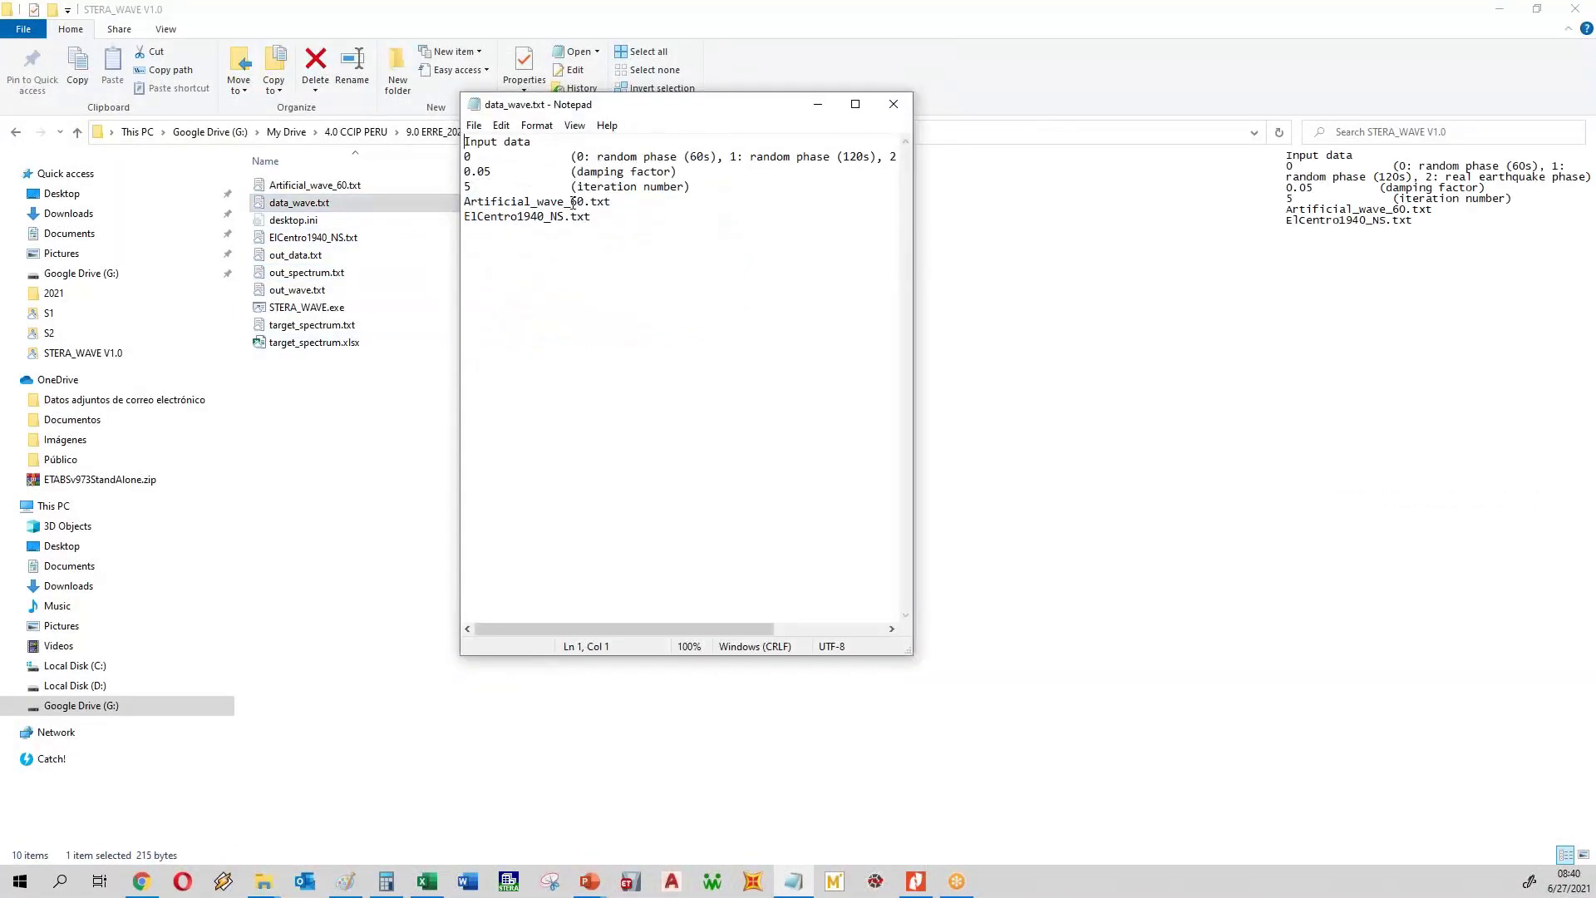
drag(474, 157, 464, 157)
text(1)
- Change the output wave file name to Artificial_wave_120.txt in data_wave.txt, then save and close the file
drag(570, 202, 579, 205)
text(12)
click(474, 125)
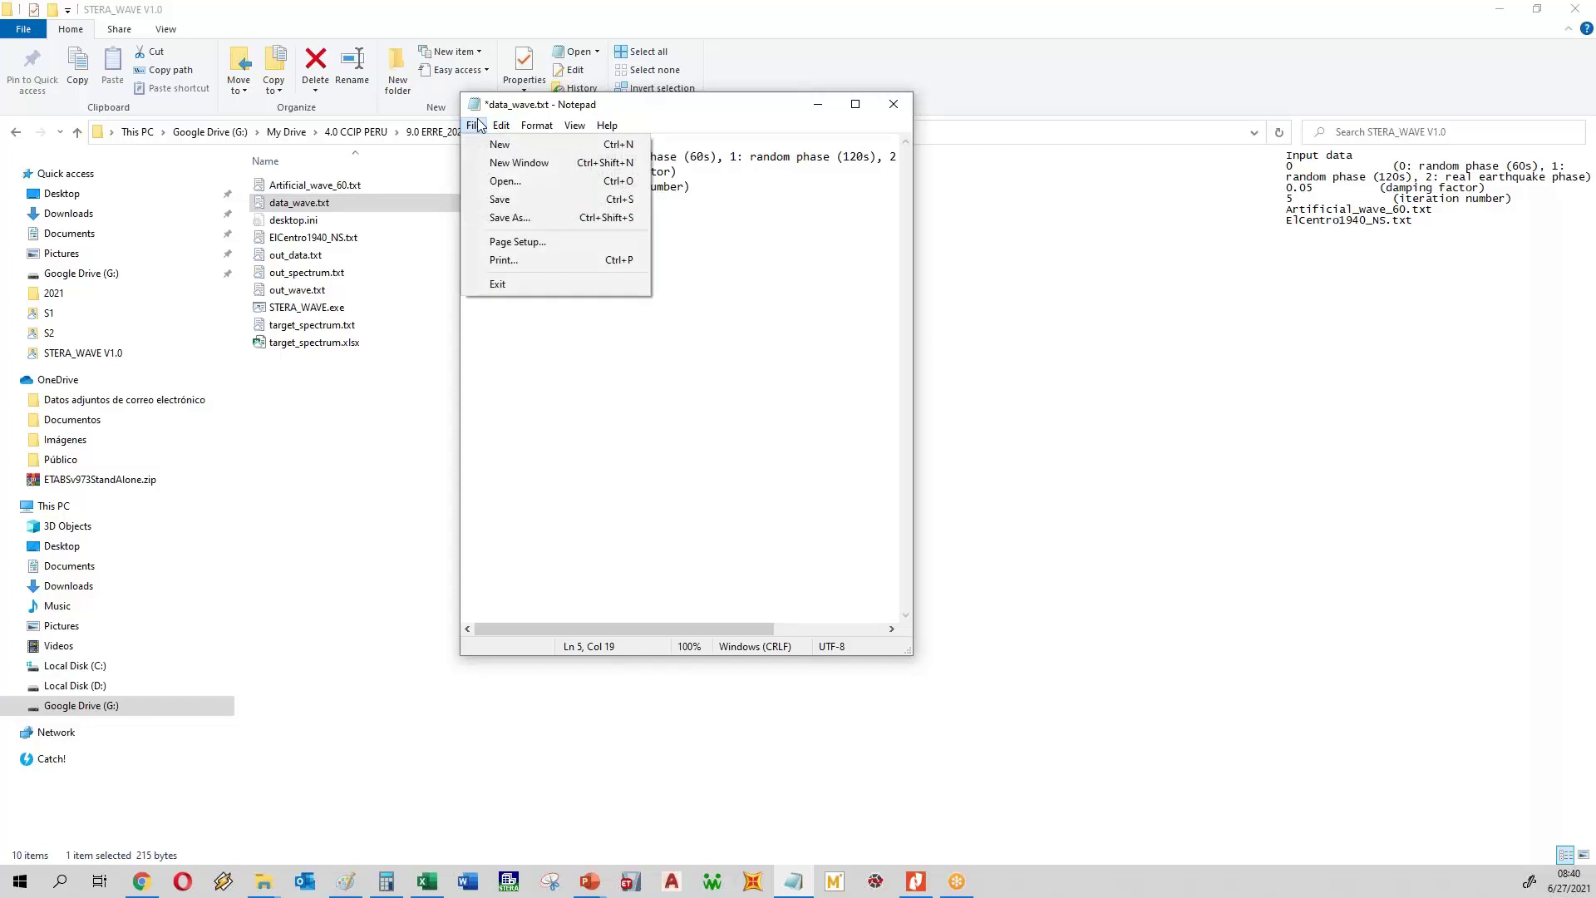
click(499, 199)
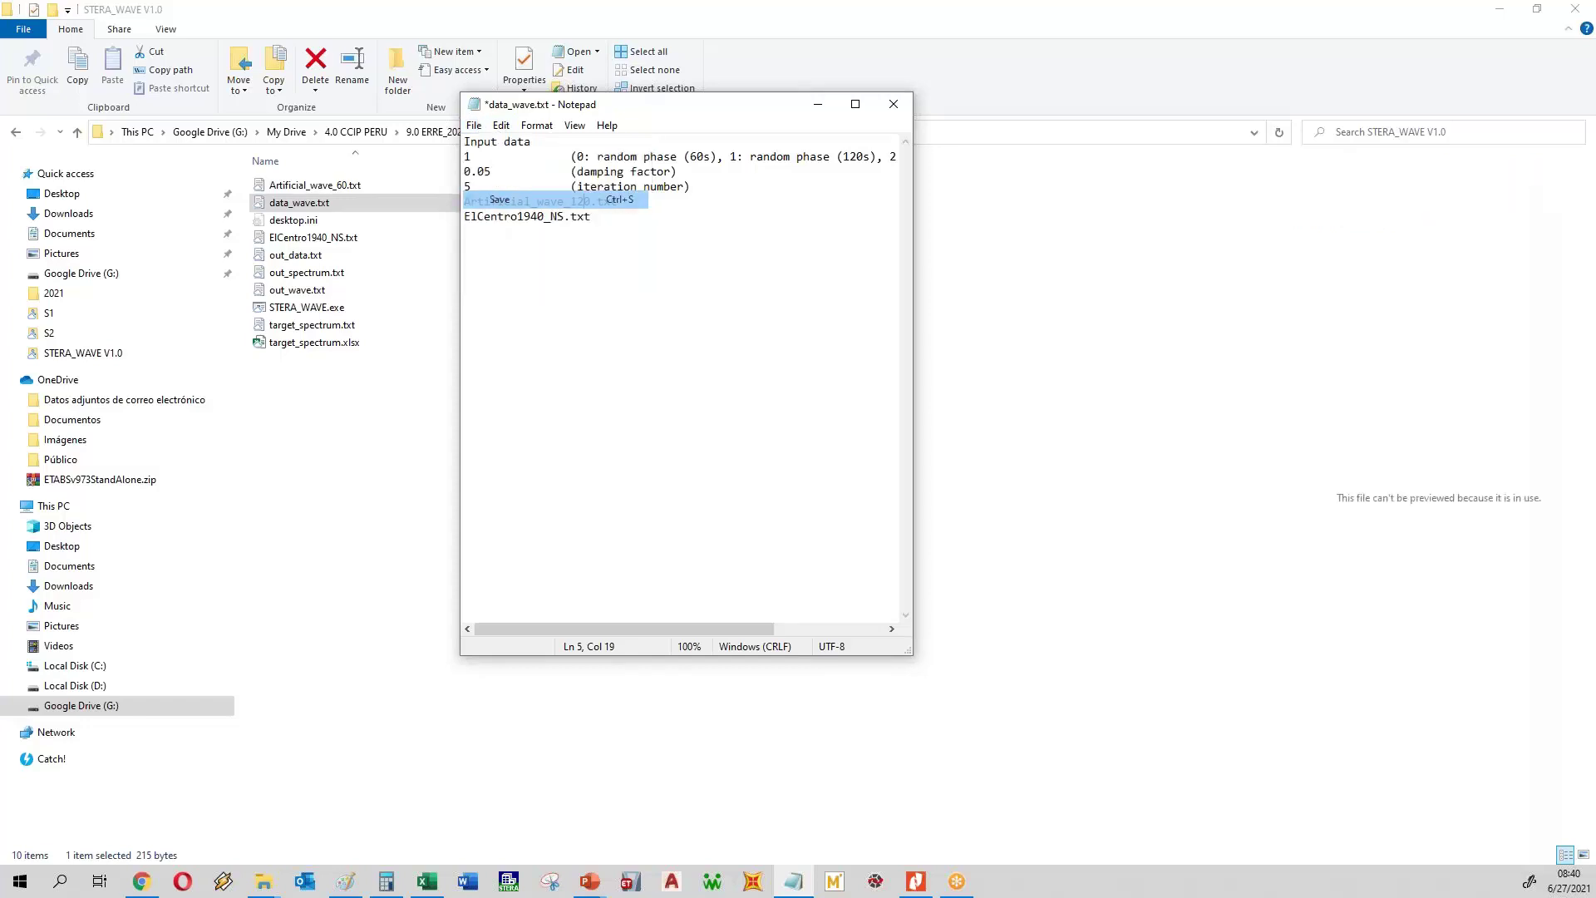
click(894, 104)
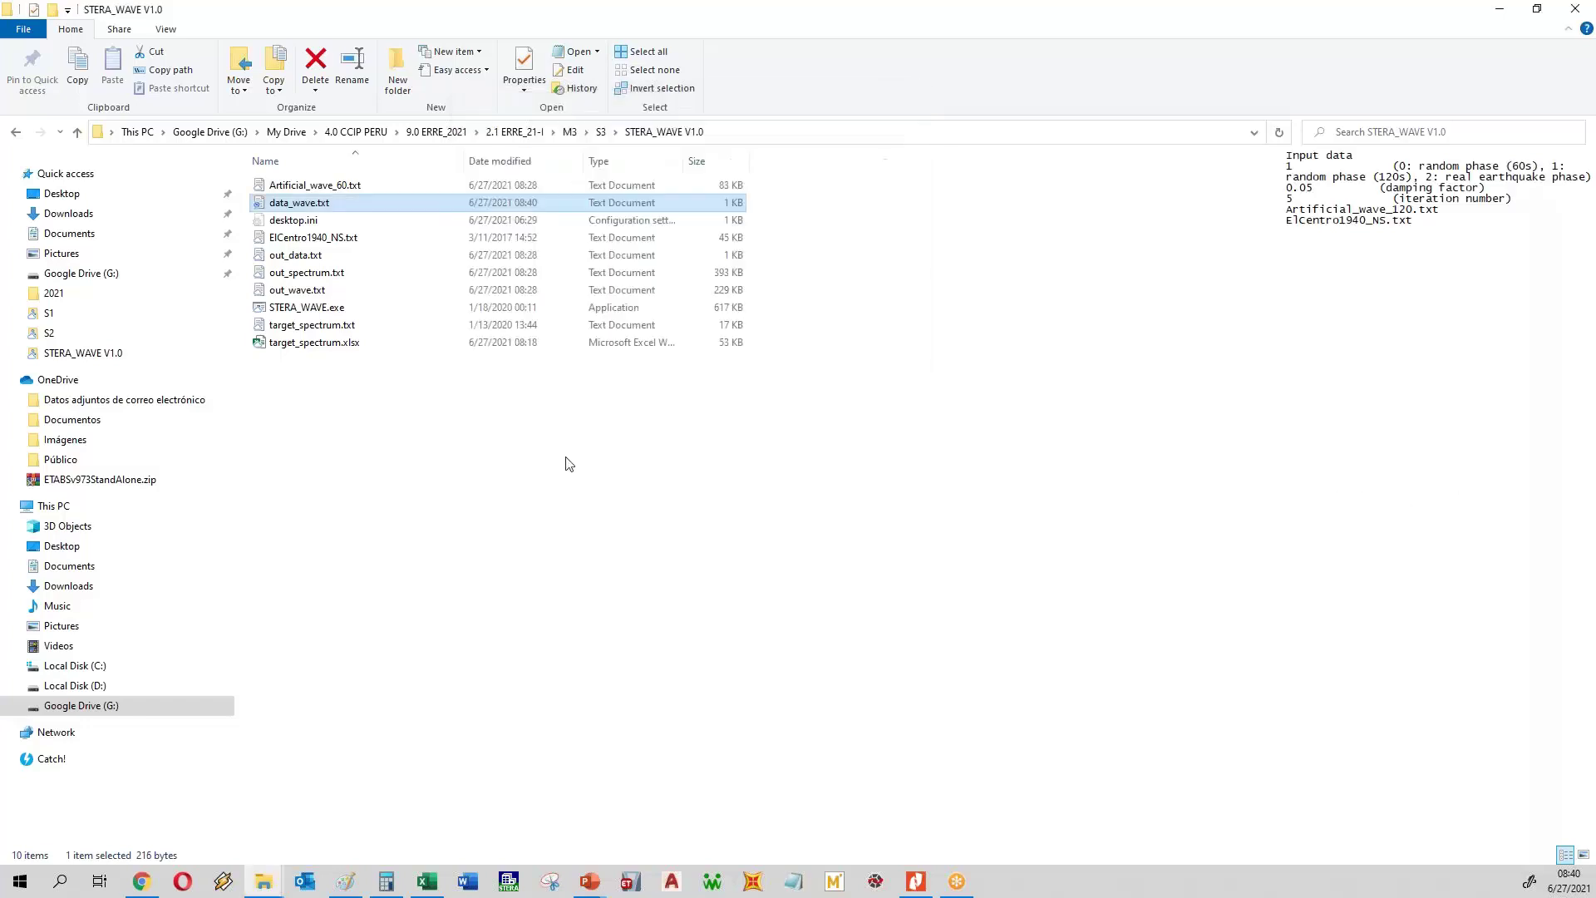
- Run STERA_WAVE.exe to generate the 120 s artificial wave, and dismiss its console window once the calculation completes
click(343, 316)
click(343, 316)
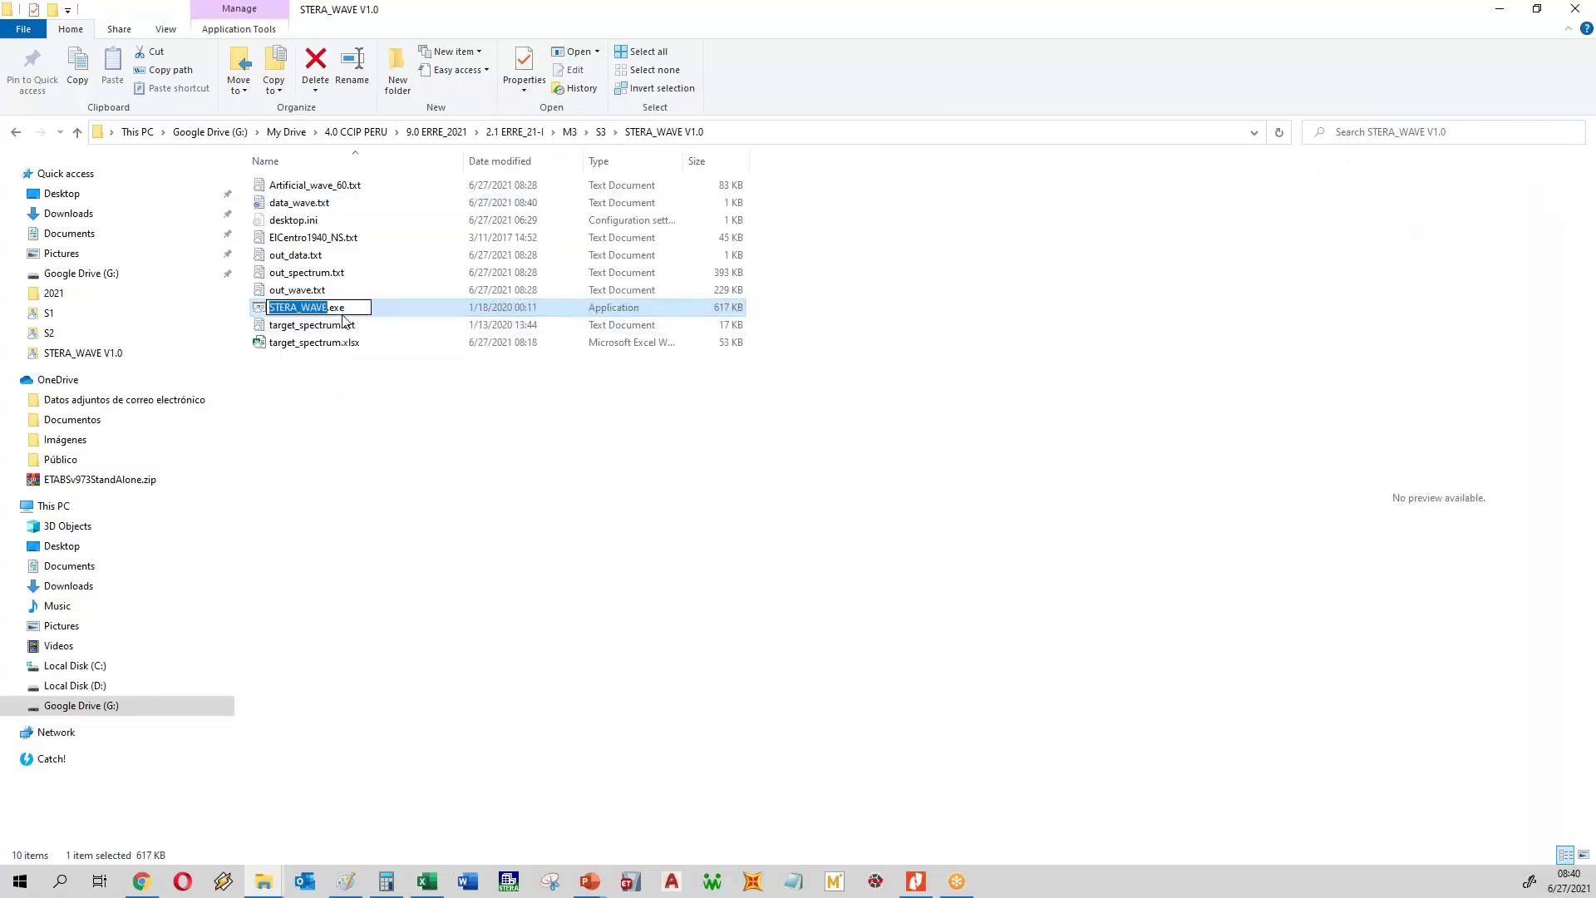
double_click(385, 310)
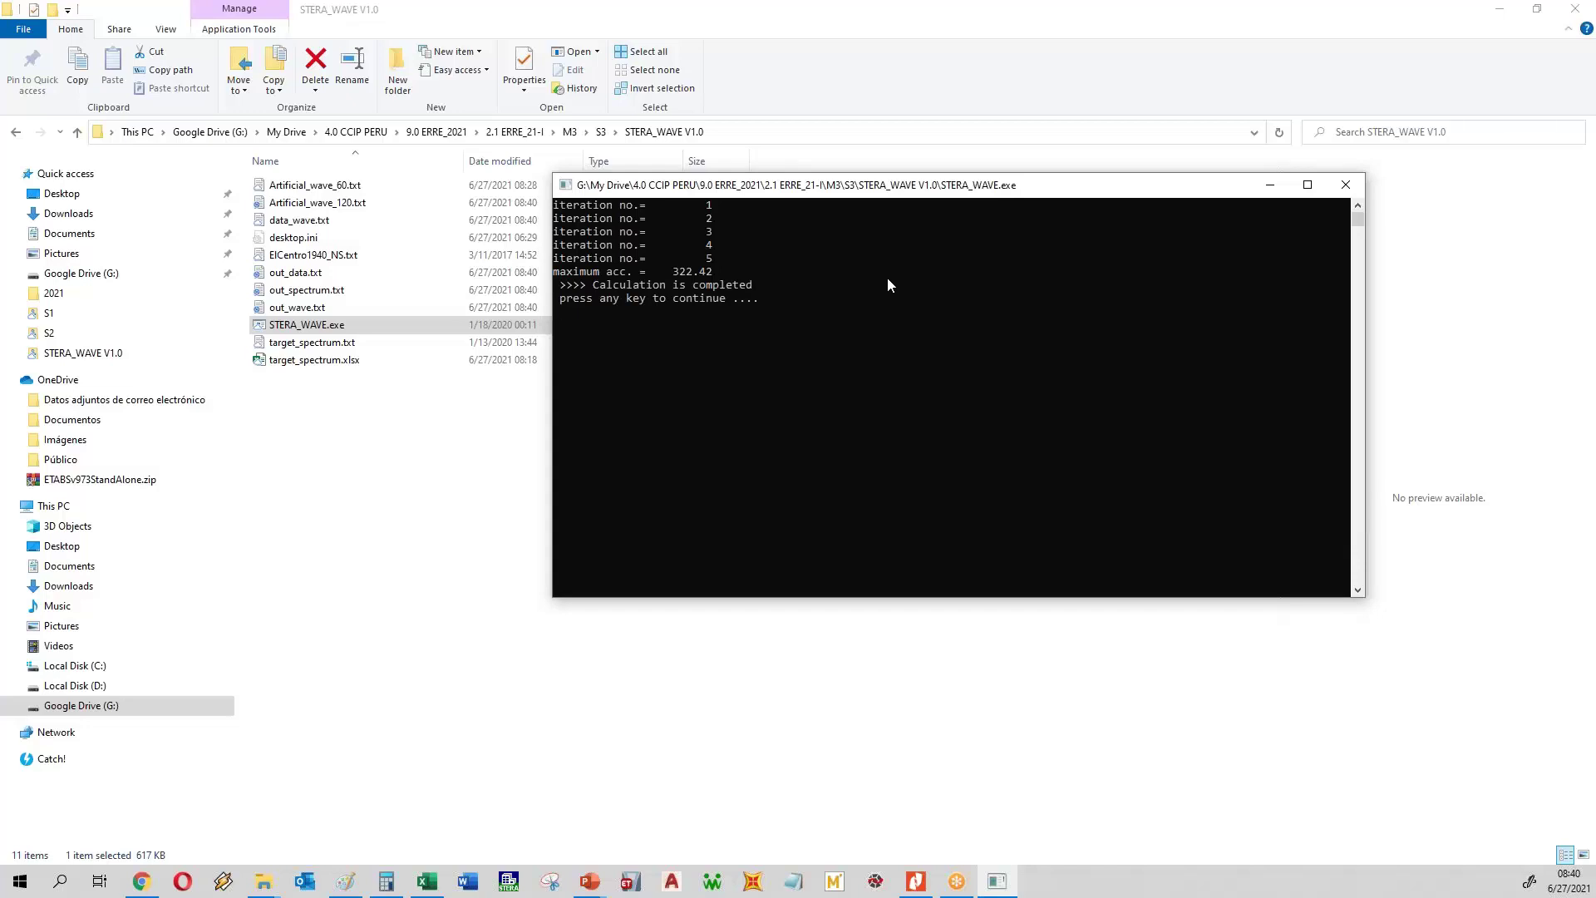
key(Return)
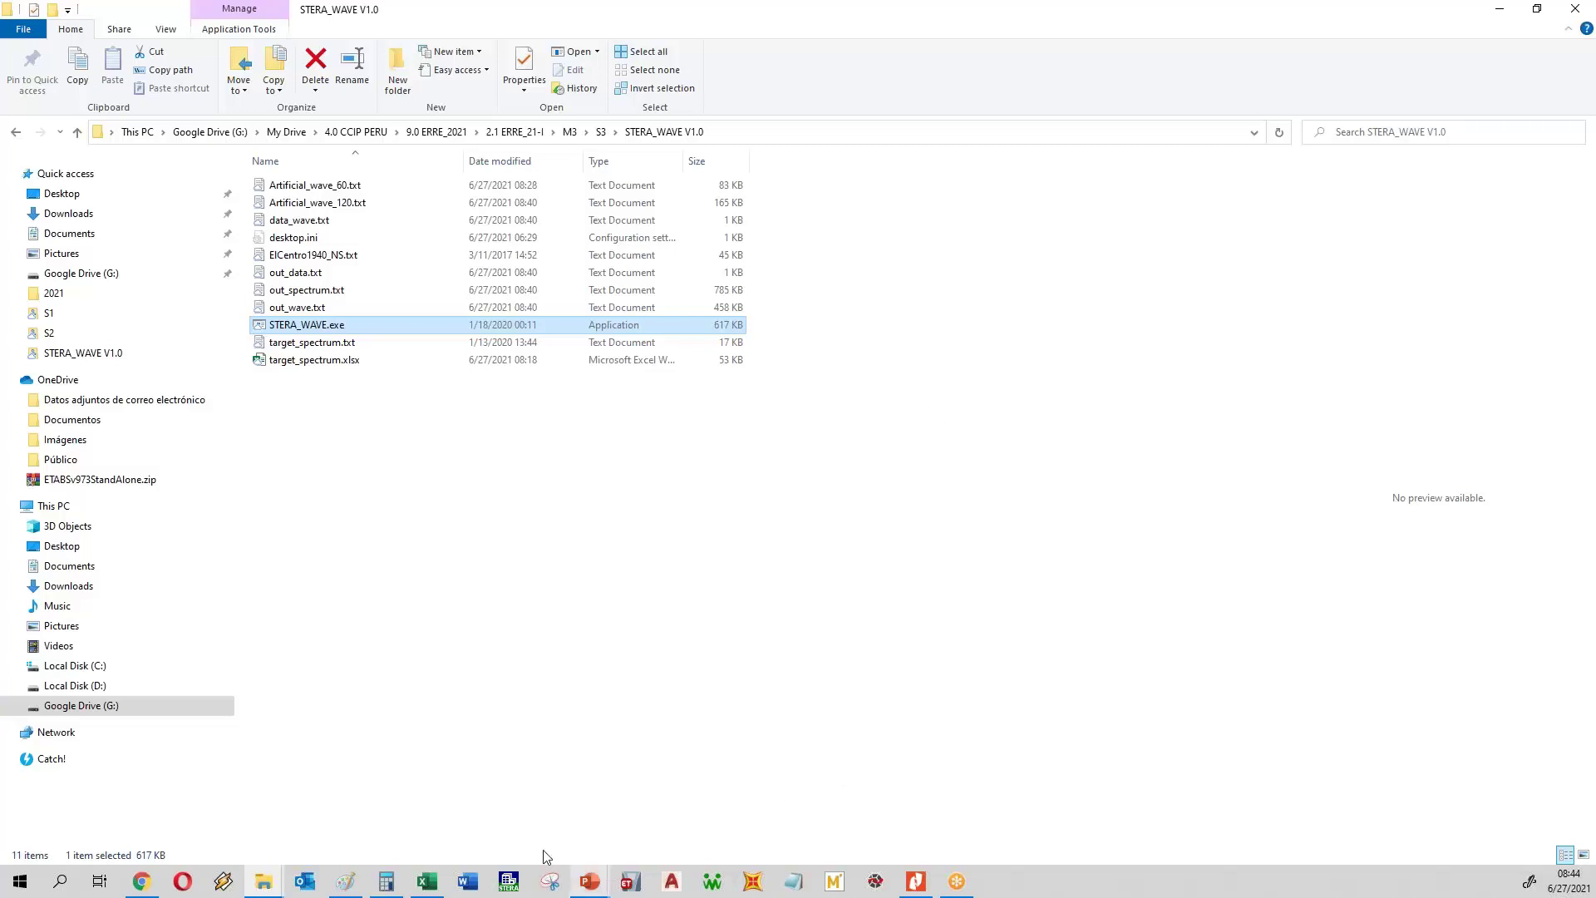
- Switch to the Spectrum_Amplification Factor_Mala2021.xlsx workbook in Excel and compare the original and scaled spectrum charts on the Escalamiento sheet
click(422, 883)
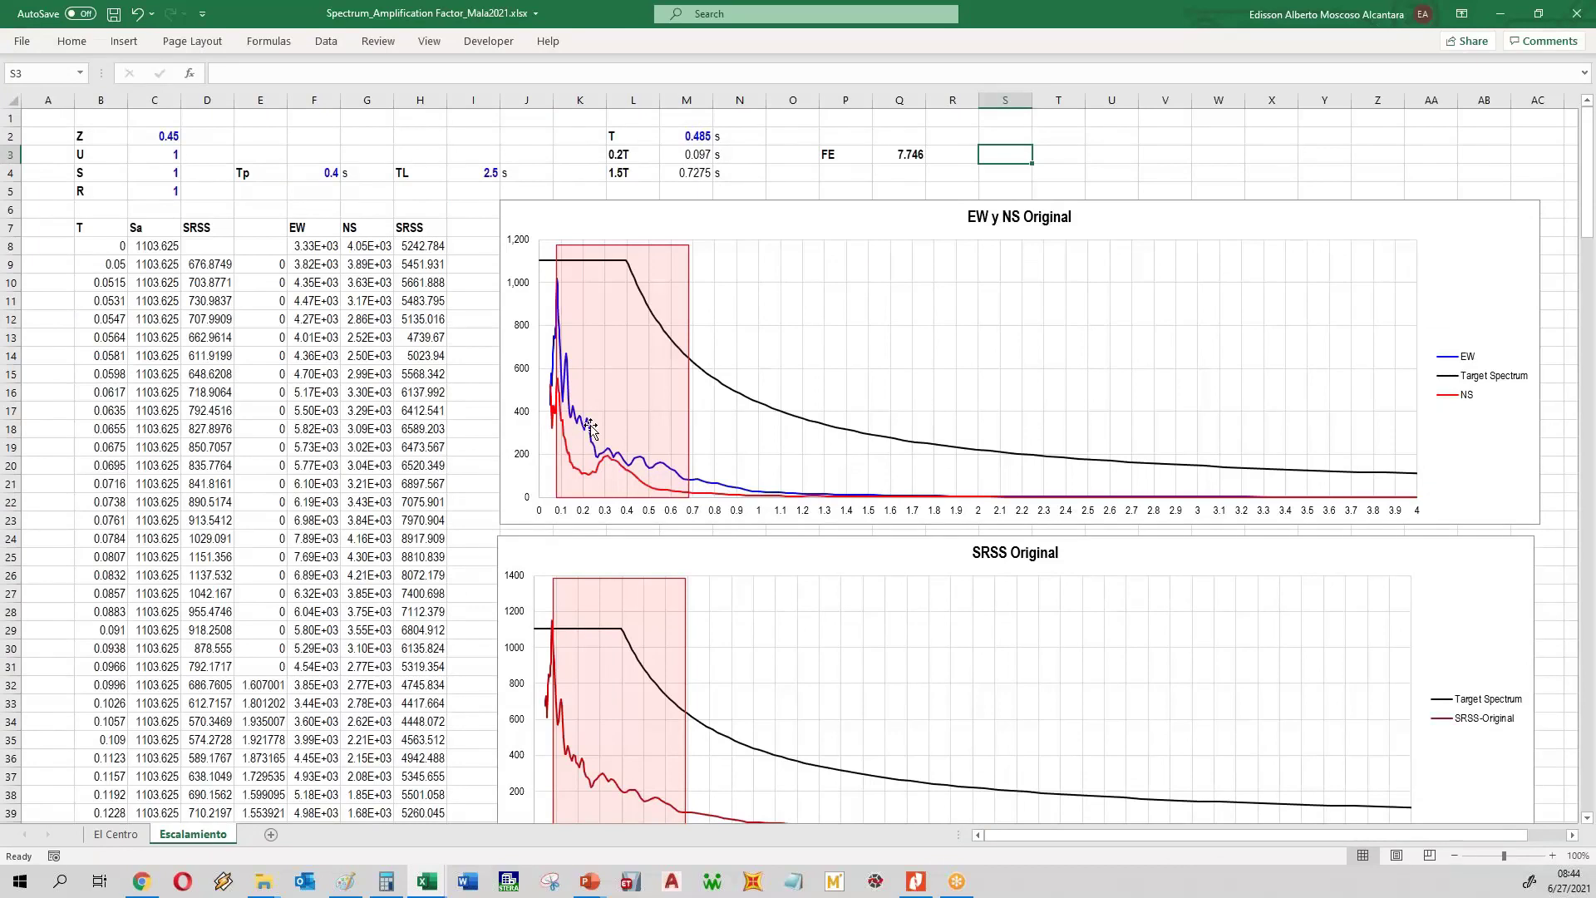
scroll(592, 449, down, 10)
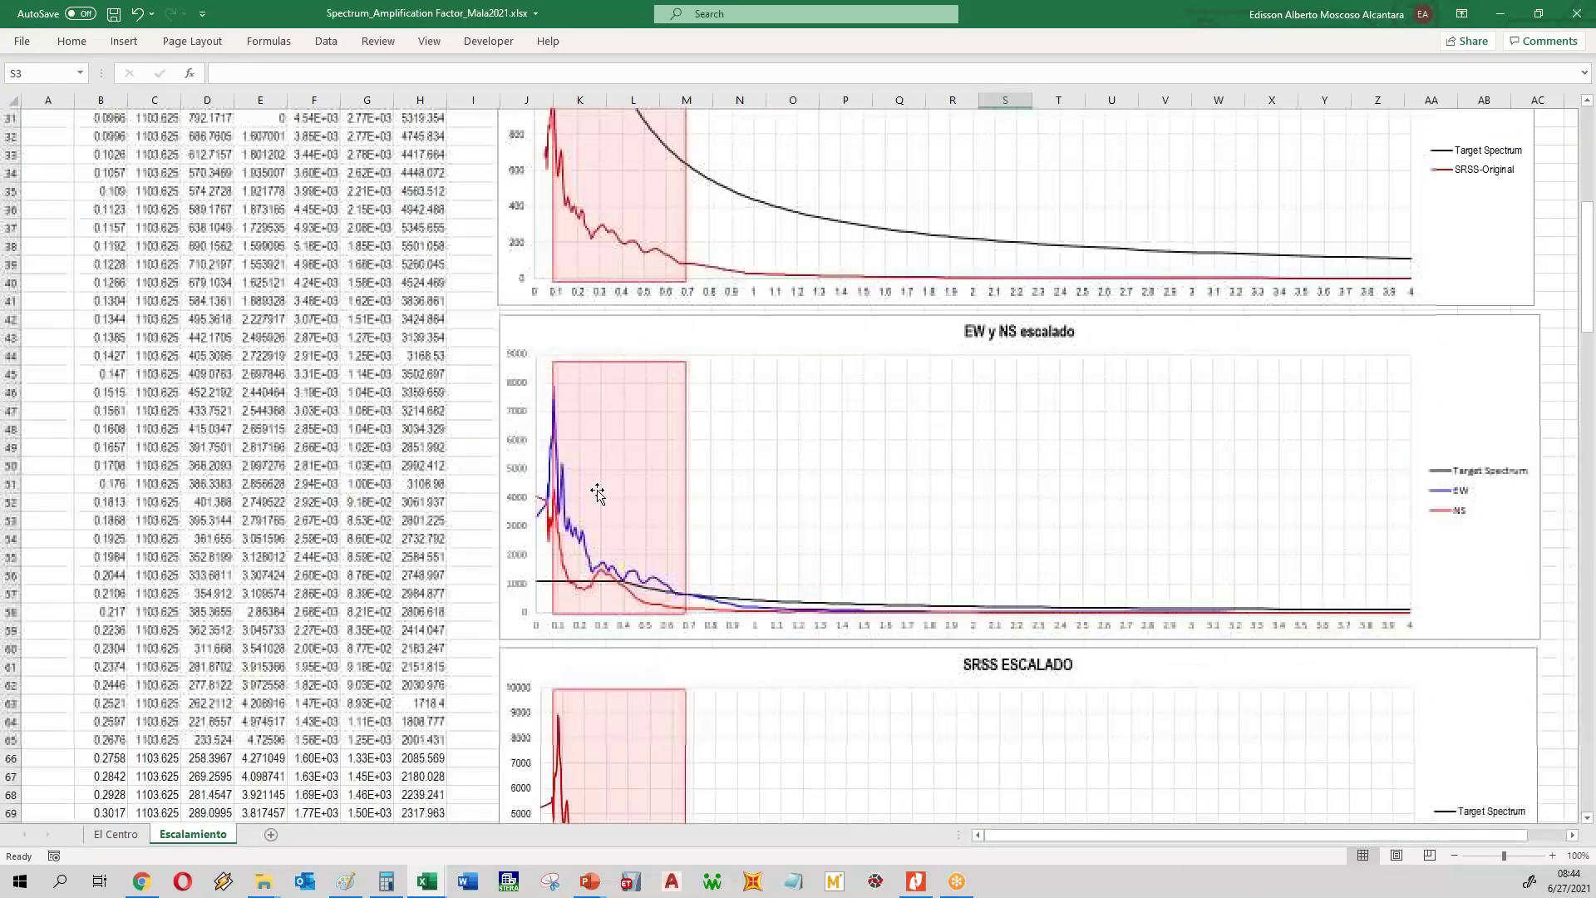
scroll(597, 493, down, 10)
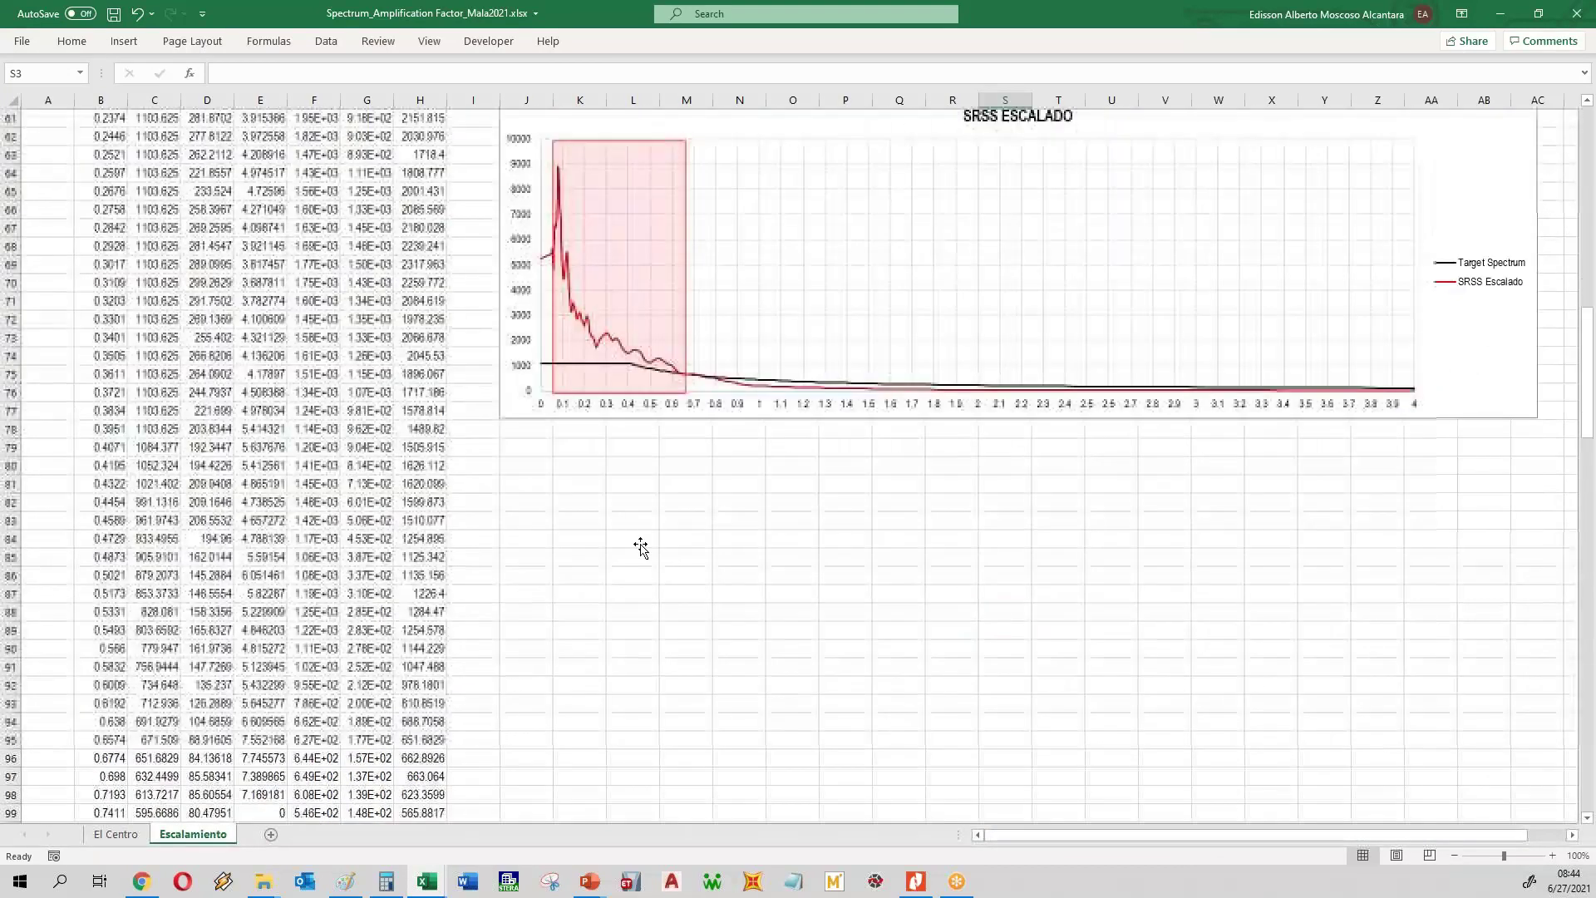
scroll(565, 456, up, 9)
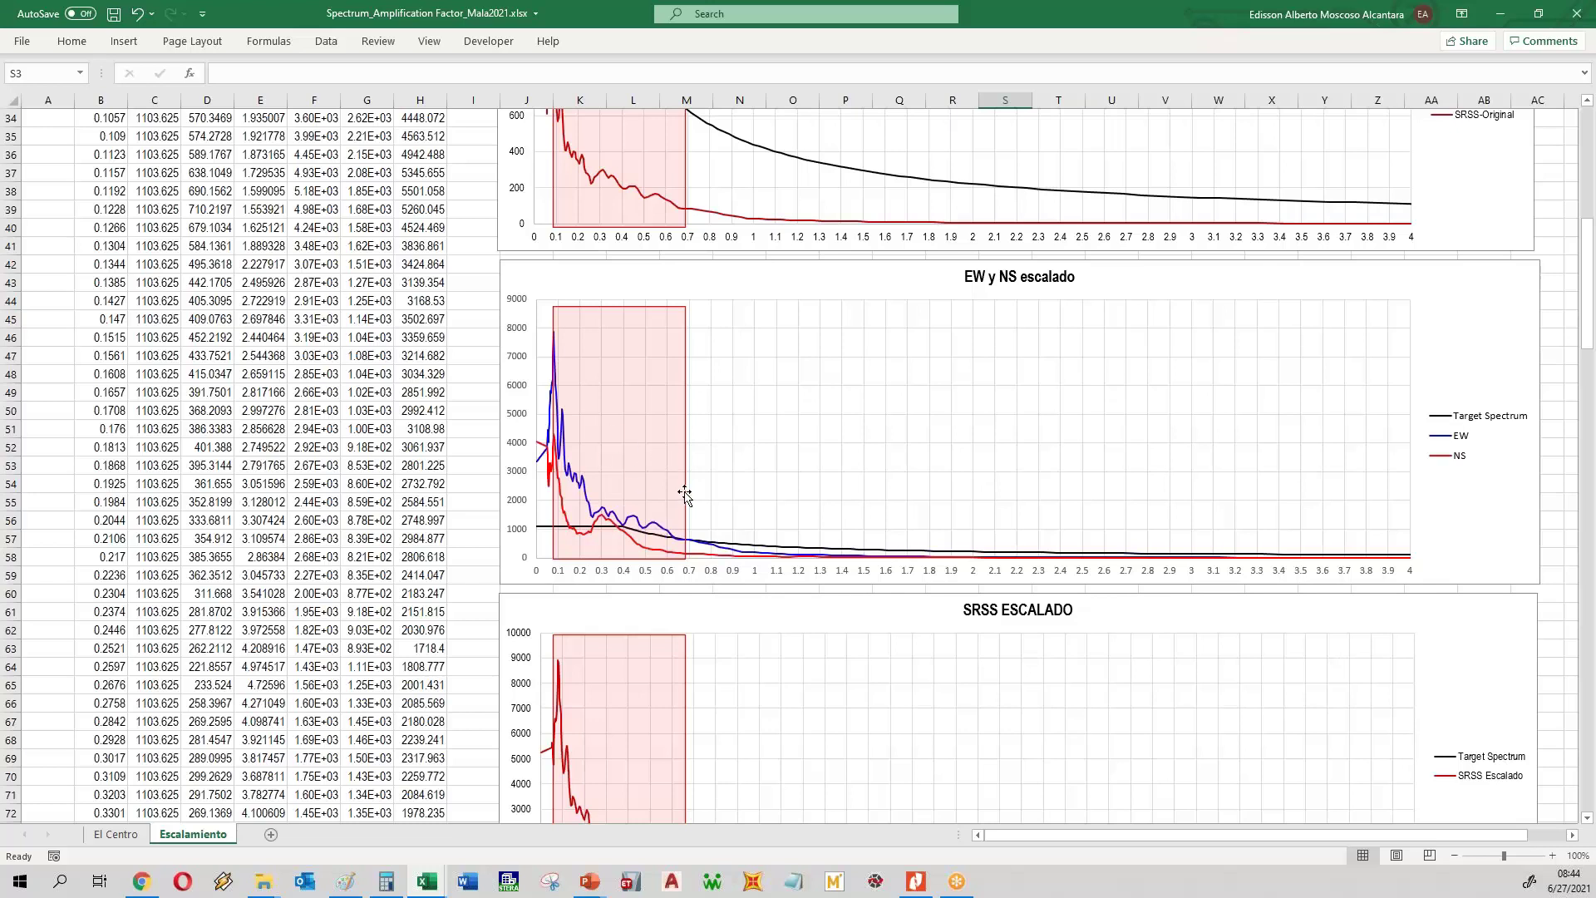
scroll(685, 494, up, 11)
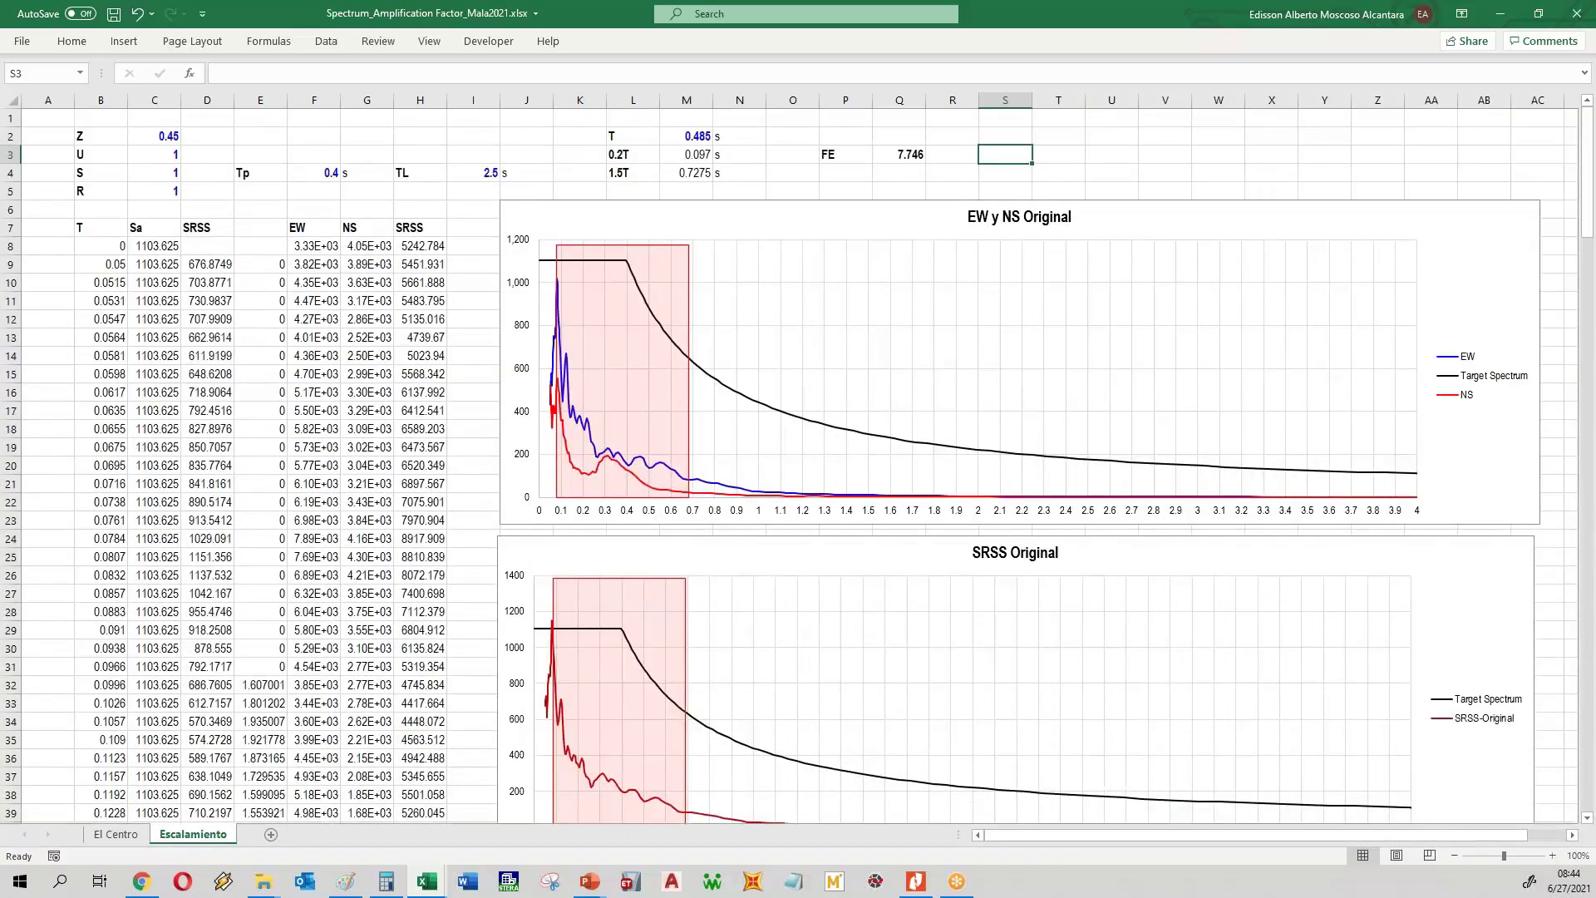
scroll(619, 366, down, 14)
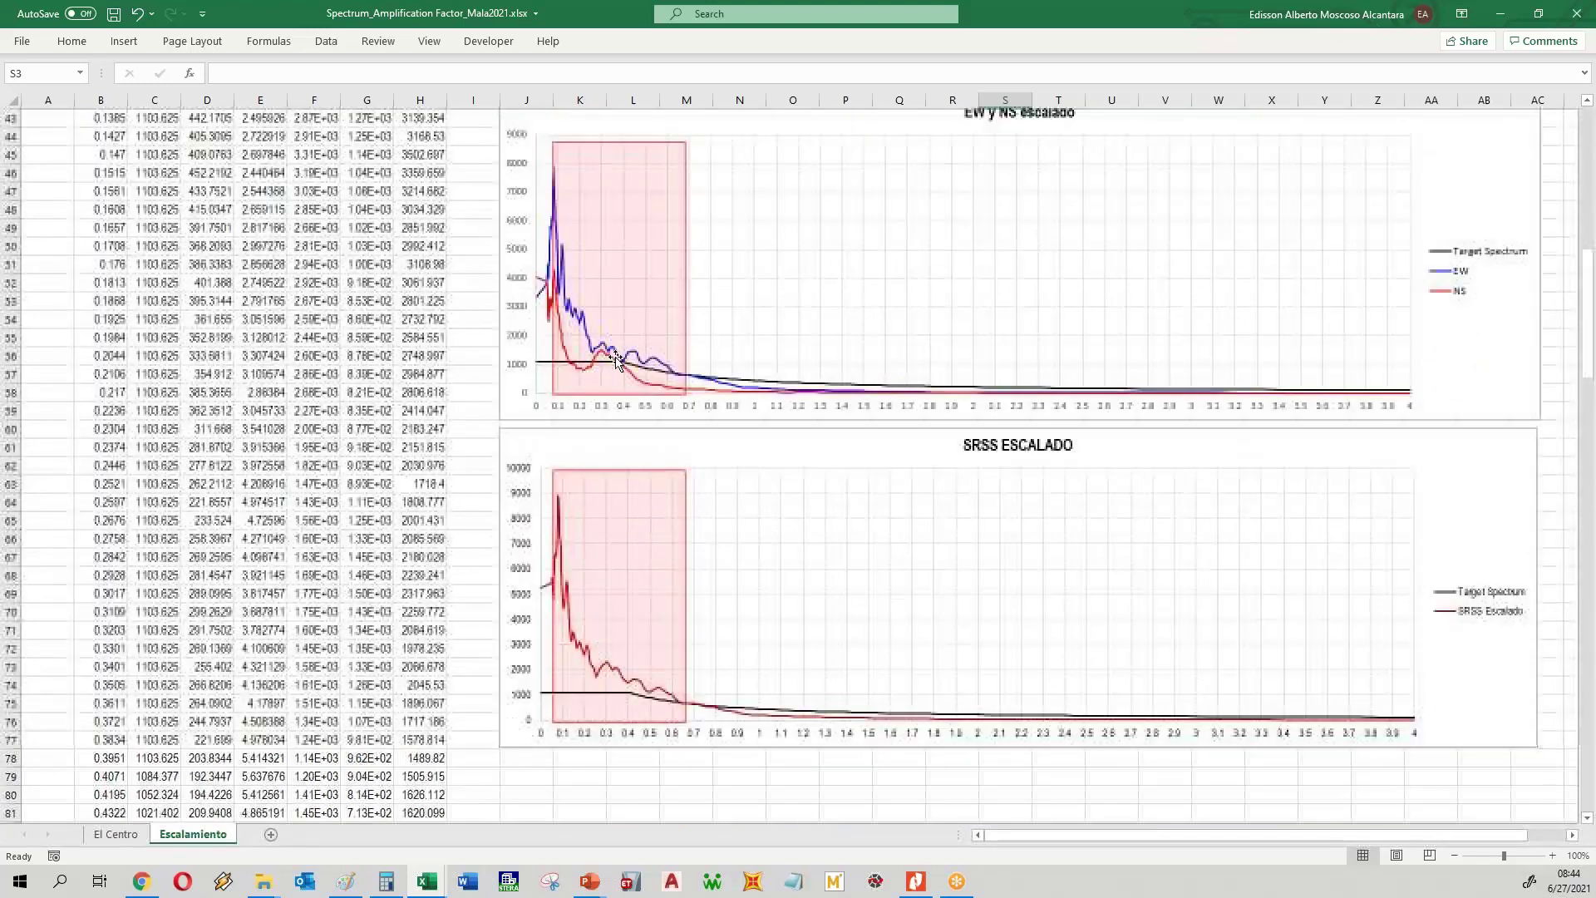
scroll(599, 384, down, 4)
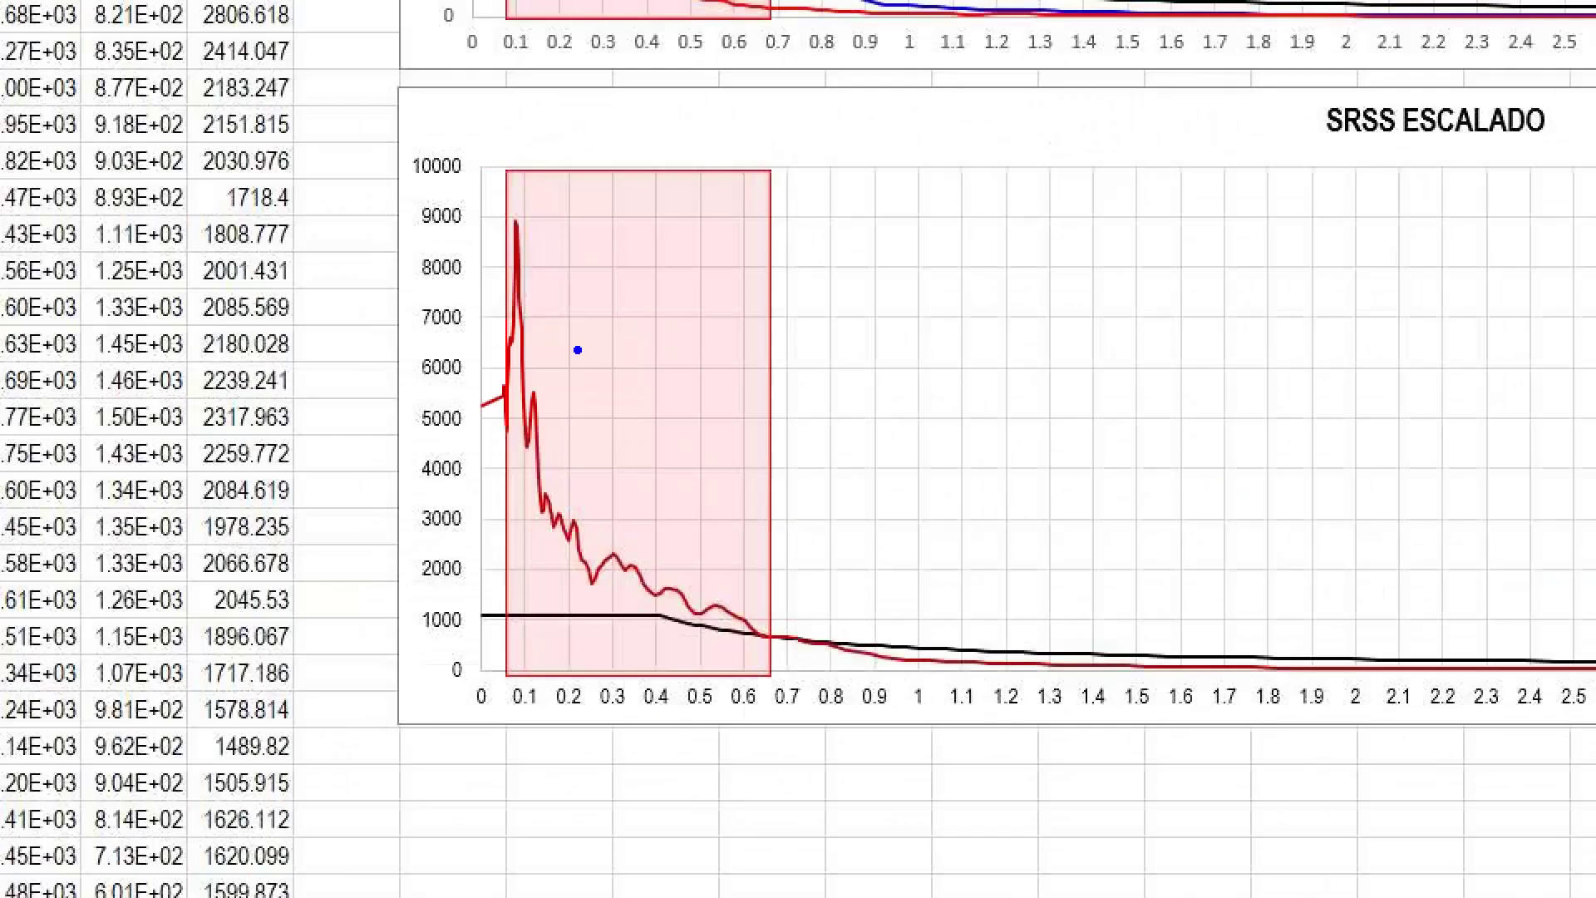
- Shade the area between the scaled SRSS curve and target spectrum, sketch a pink curve roughly following the target, and clear the annotations
mouse_move(517, 319)
mouse_down()
mouse_move(518, 295)
mouse_move(511, 611)
mouse_move(740, 631)
mouse_move(611, 559)
mouse_move(581, 586)
mouse_move(573, 532)
mouse_move(540, 507)
mouse_move(530, 415)
mouse_move(532, 619)
mouse_move(625, 597)
mouse_move(736, 625)
mouse_move(715, 618)
mouse_up()
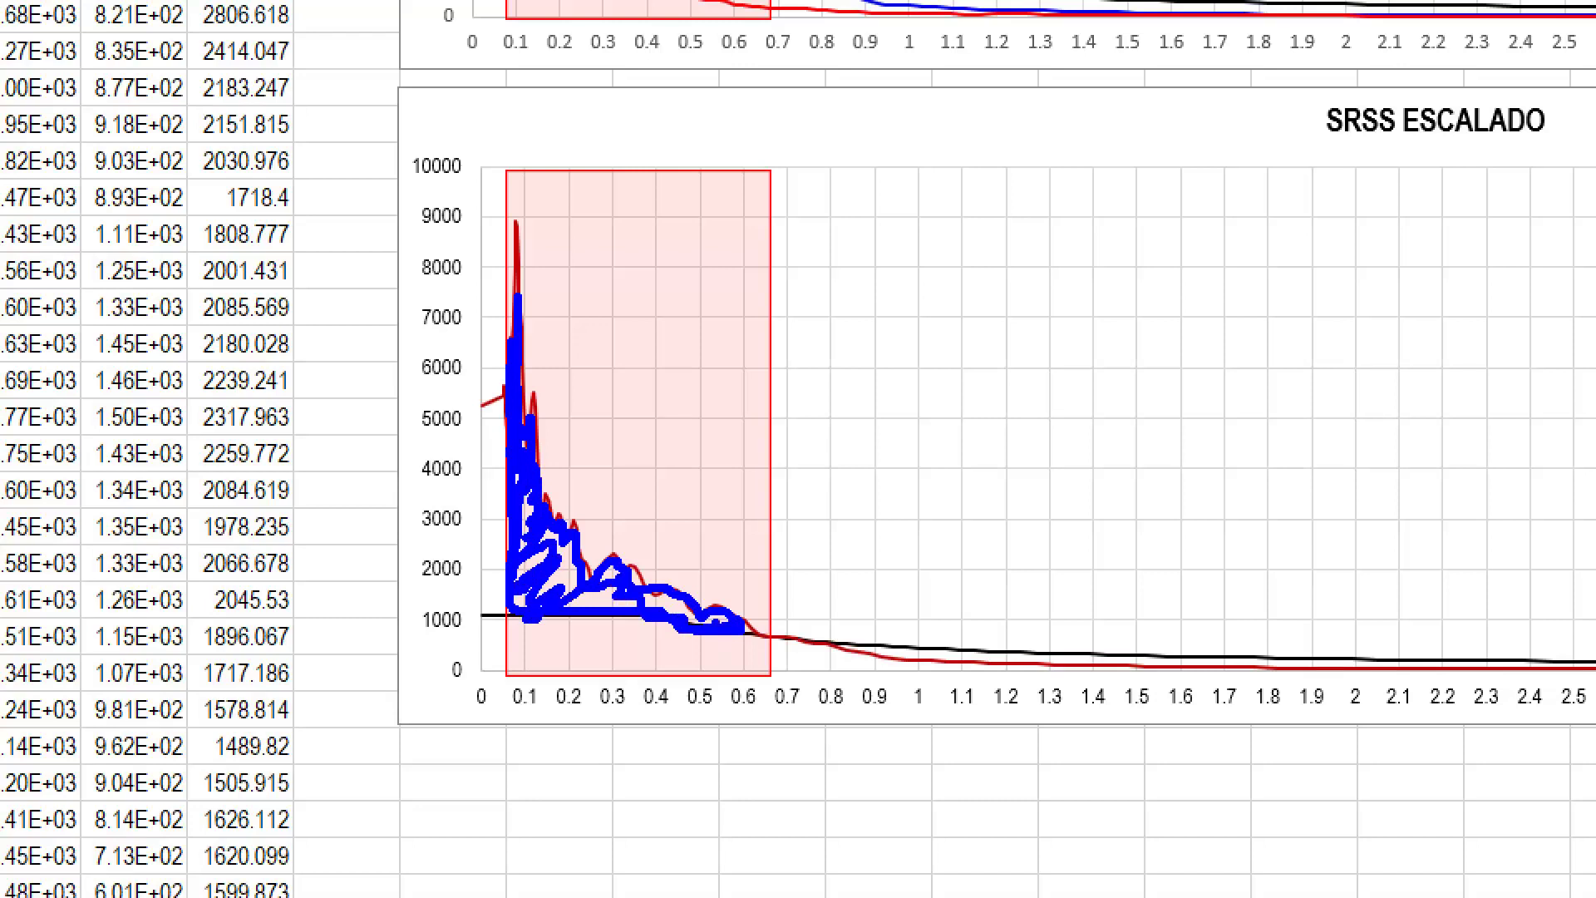
click(746, 594)
mouse_move(488, 606)
mouse_down()
mouse_move(646, 610)
mouse_move(789, 663)
mouse_move(968, 659)
mouse_up()
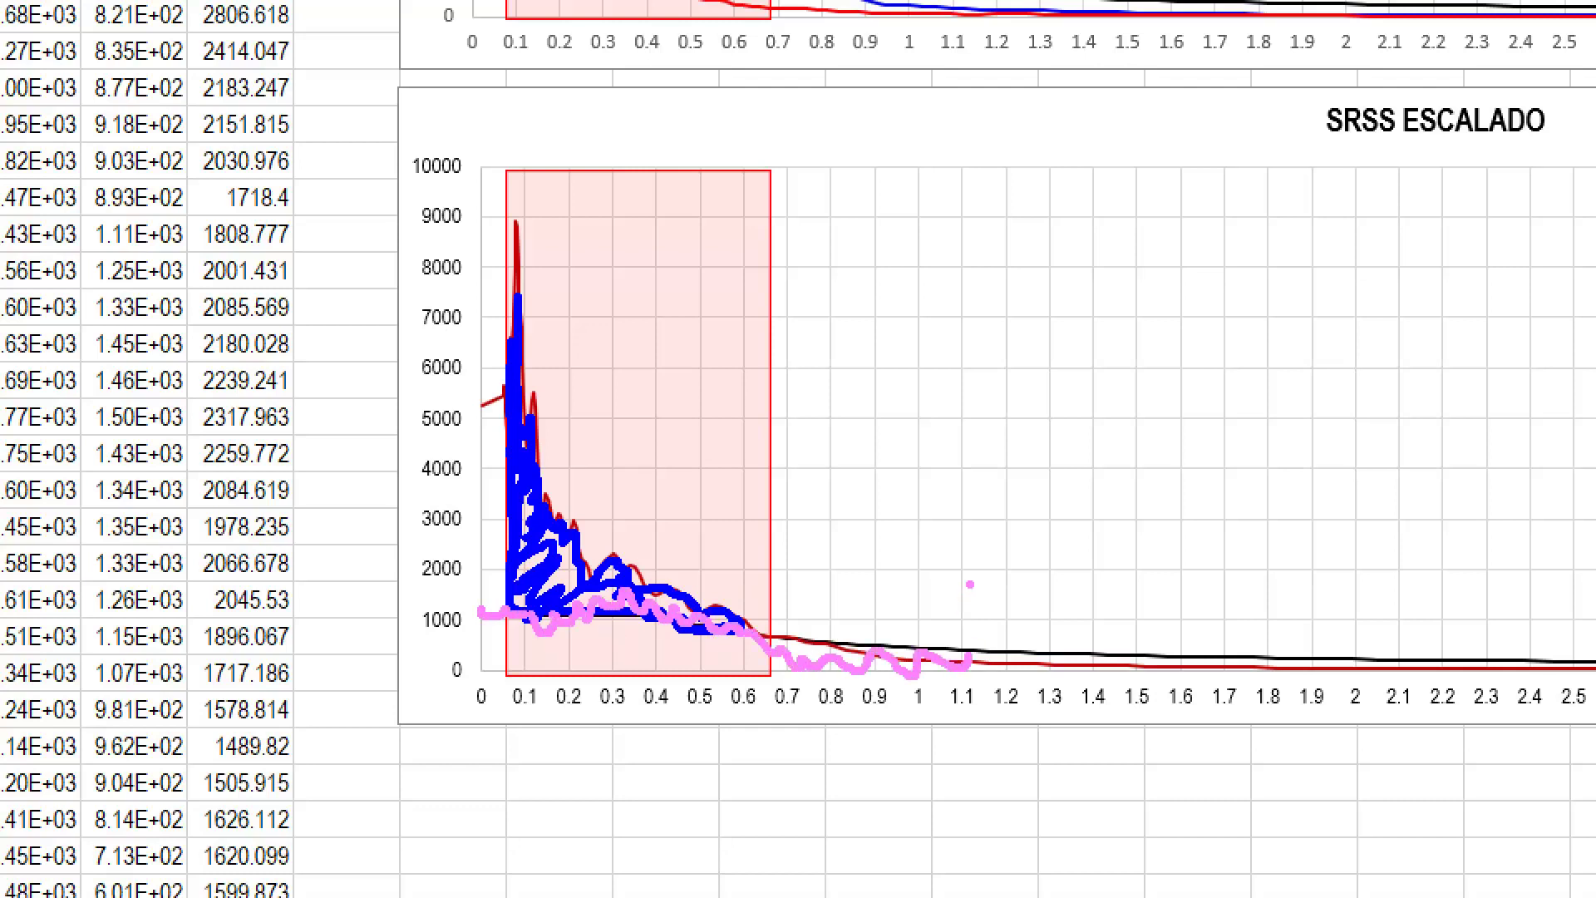
key(Escape)
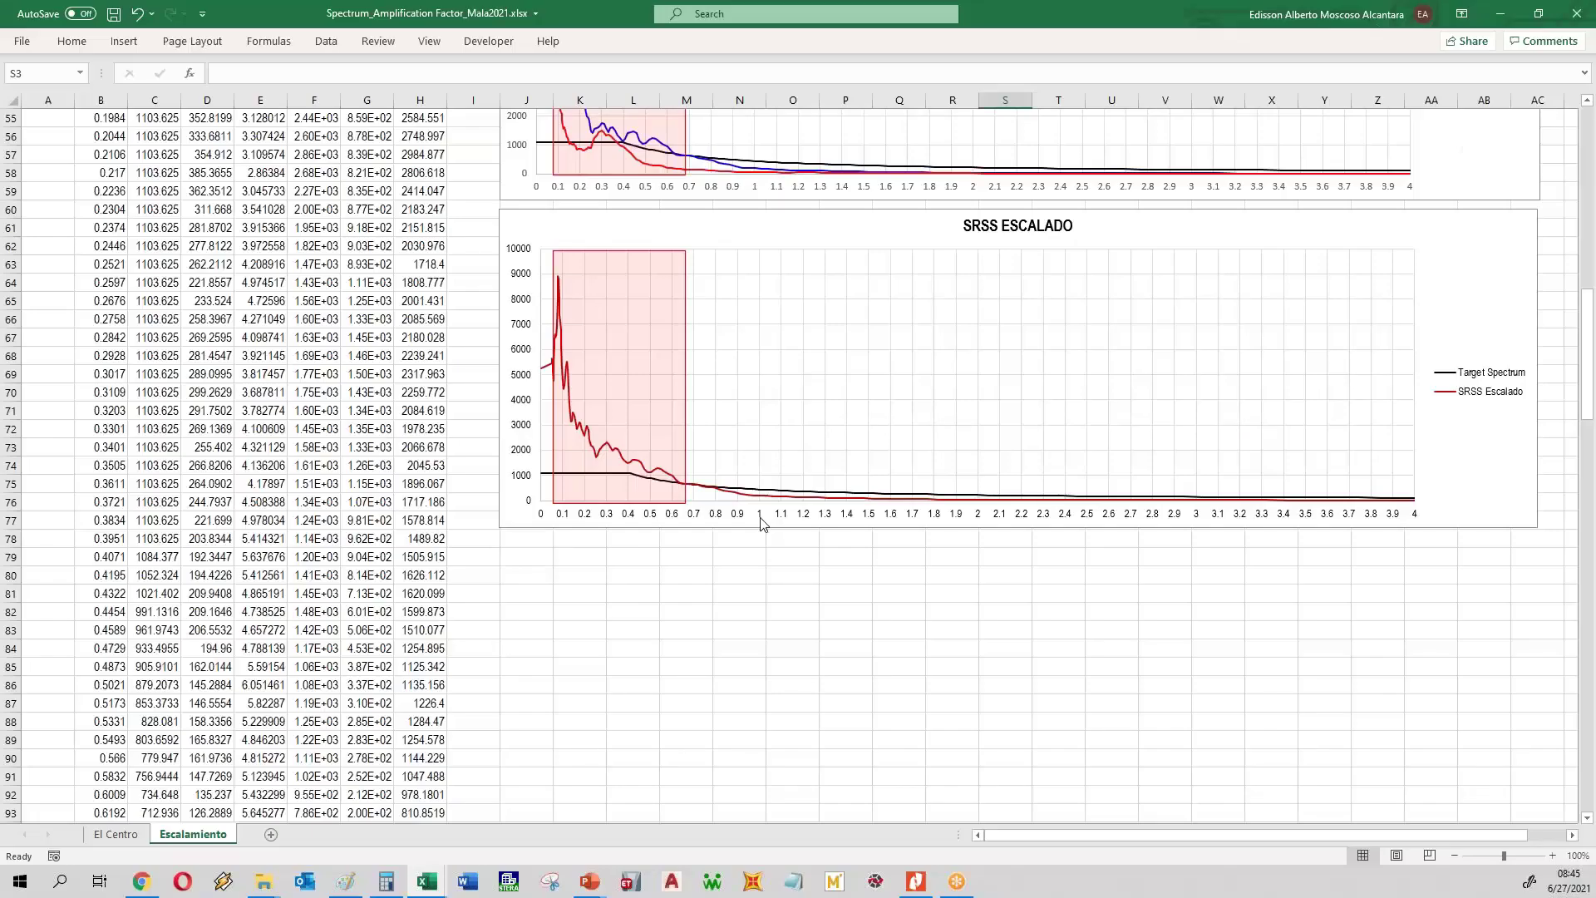
scroll(497, 519, up, 3)
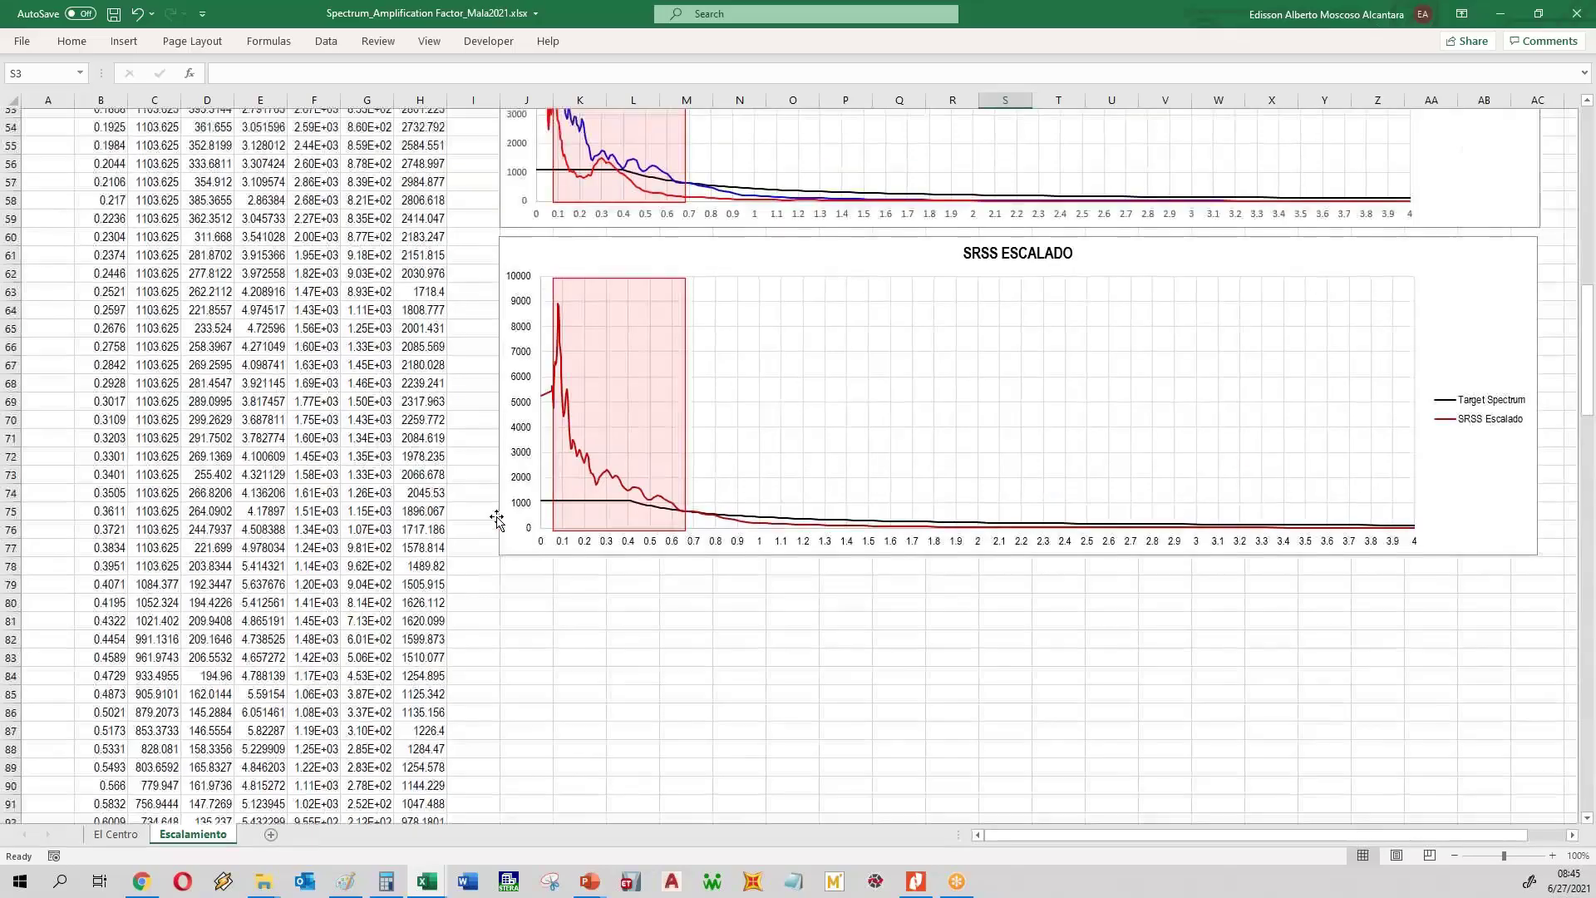
scroll(496, 520, up, 1)
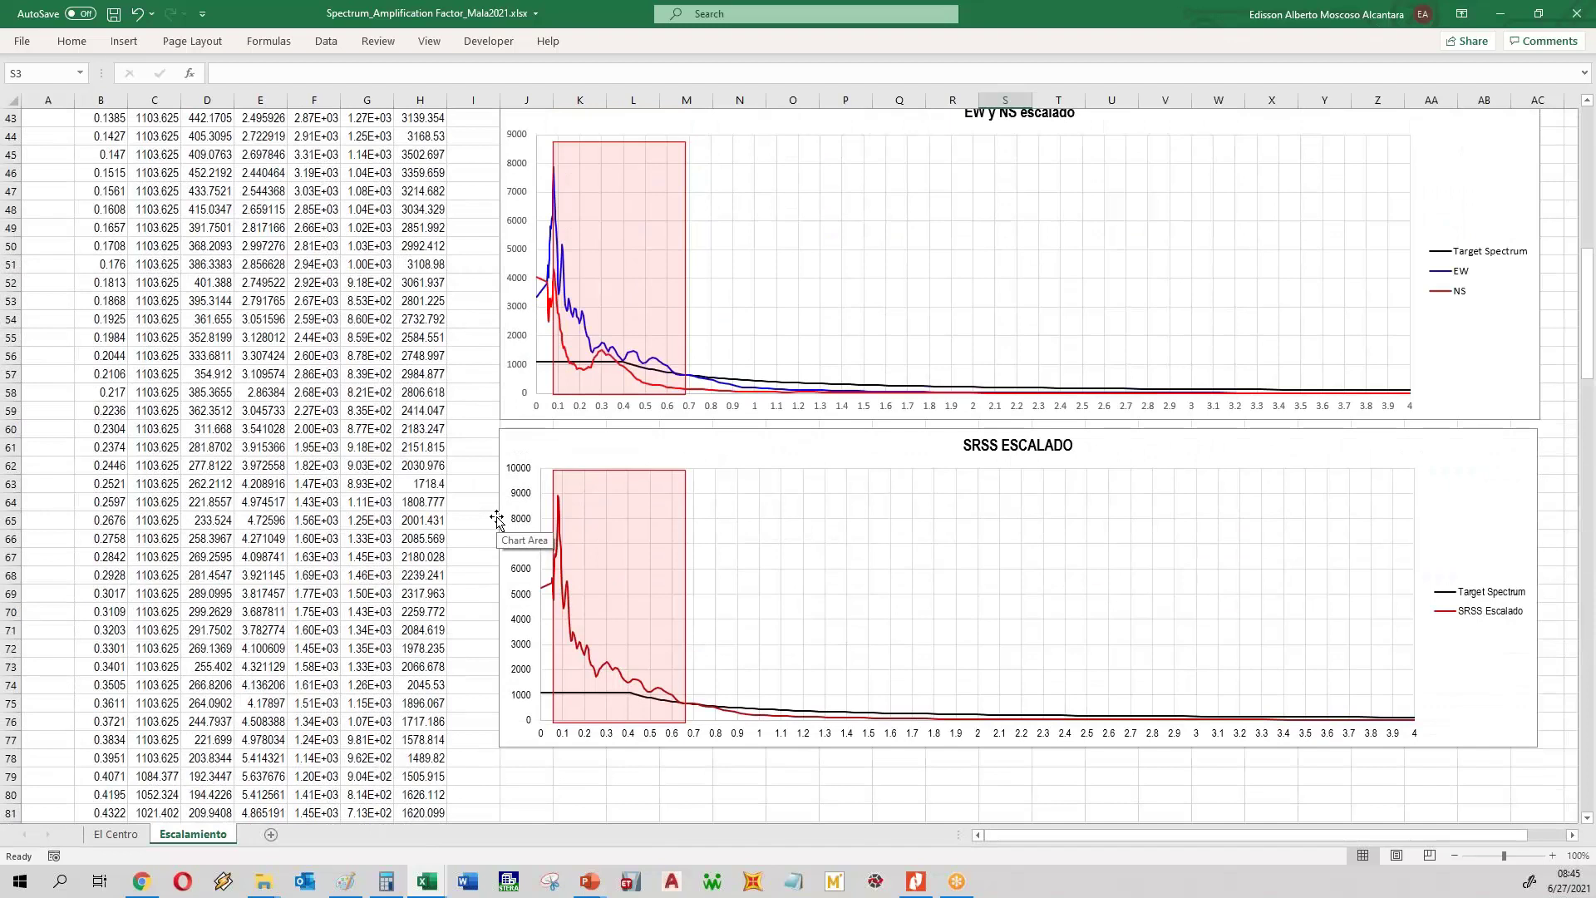
scroll(496, 520, up, 14)
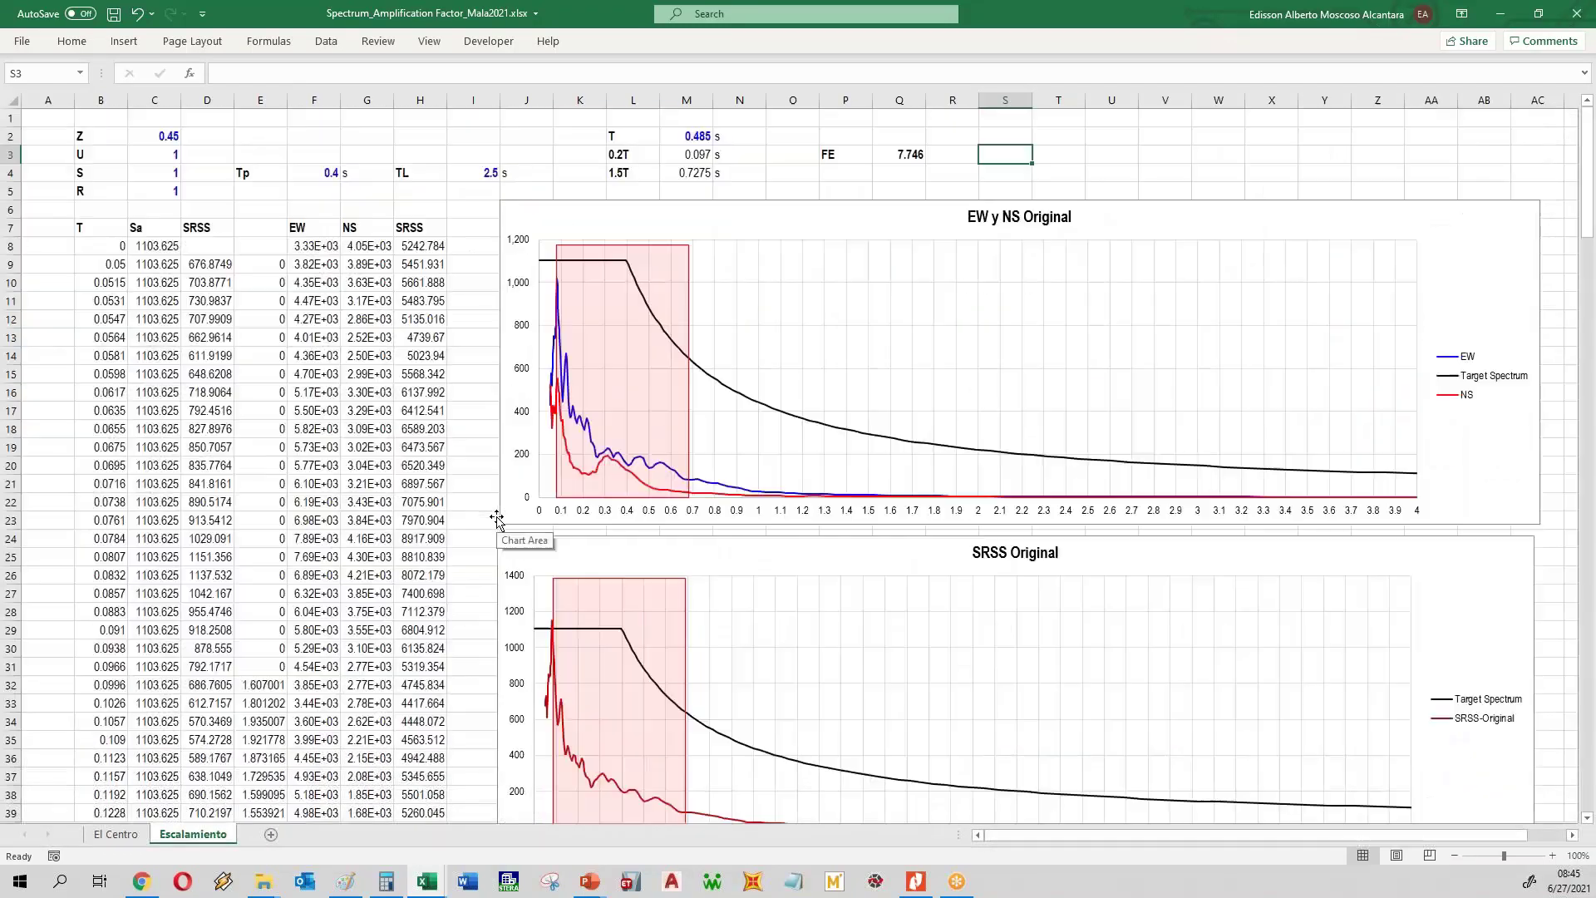
scroll(496, 519, down, 1)
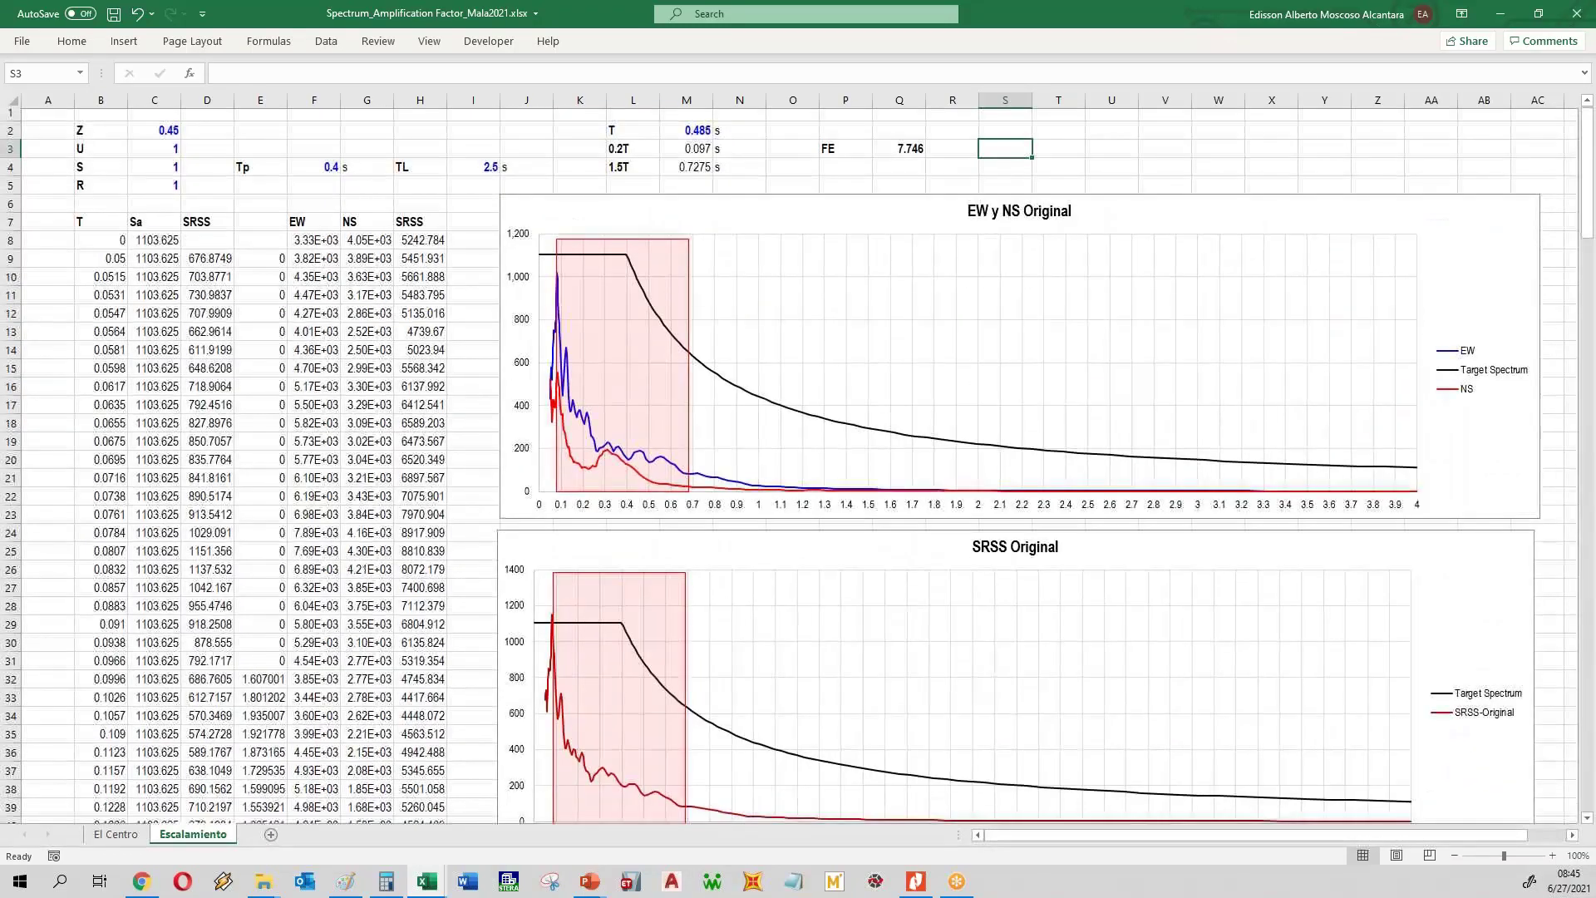
- Review the SRSS ESCALADO chart and the technical manual's target response spectrum section in Nitro Pro, and close the amplification factor workbook
scroll(737, 473, down, 18)
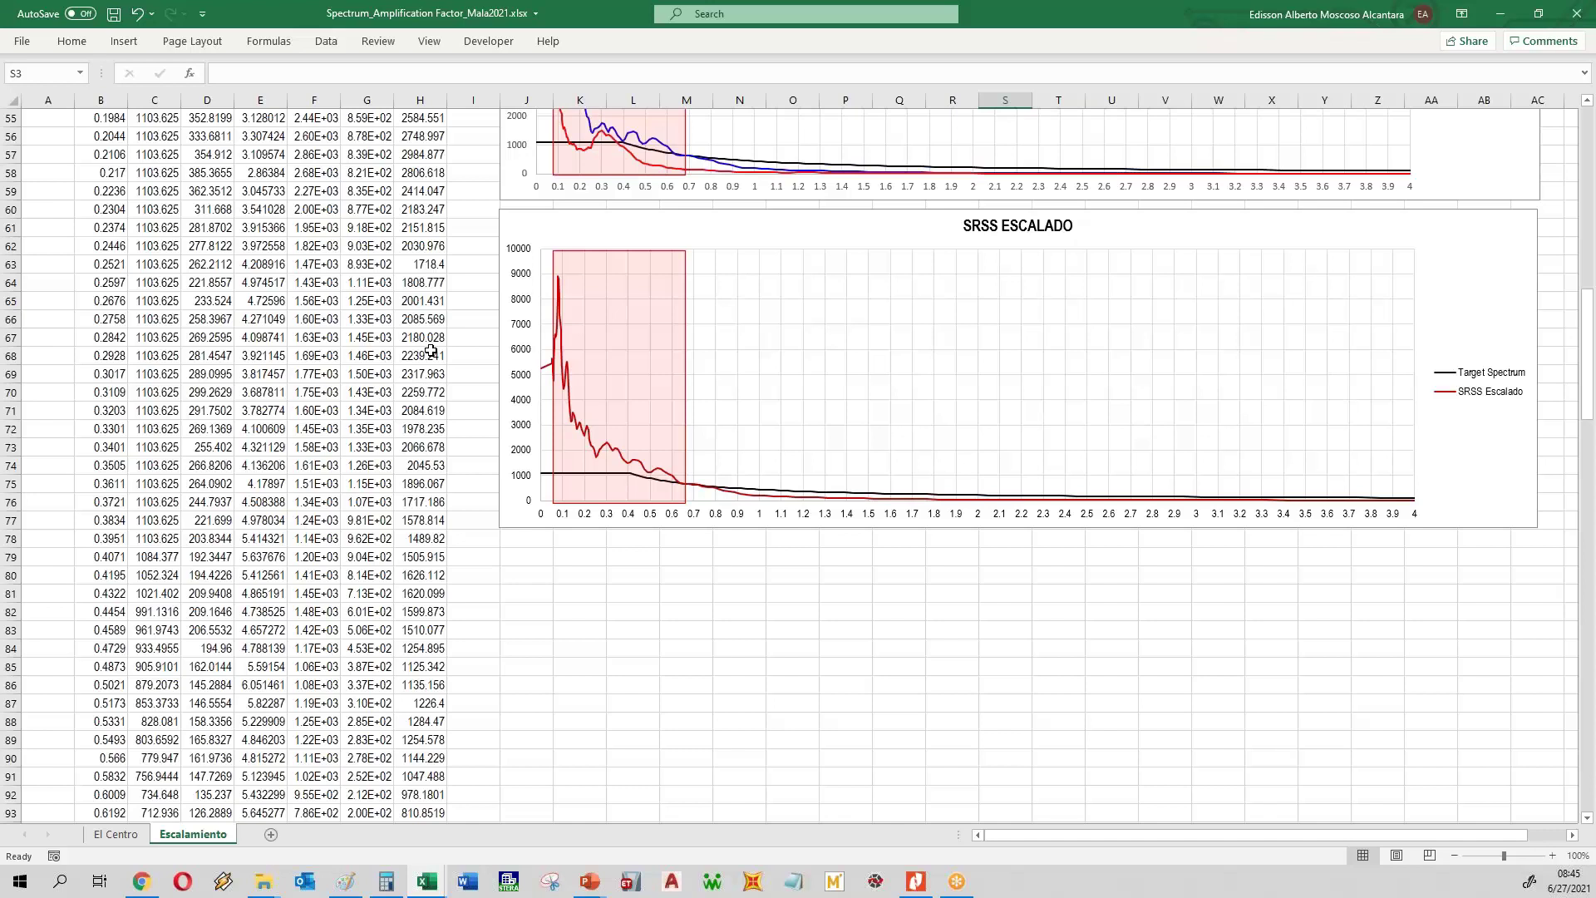
click(642, 628)
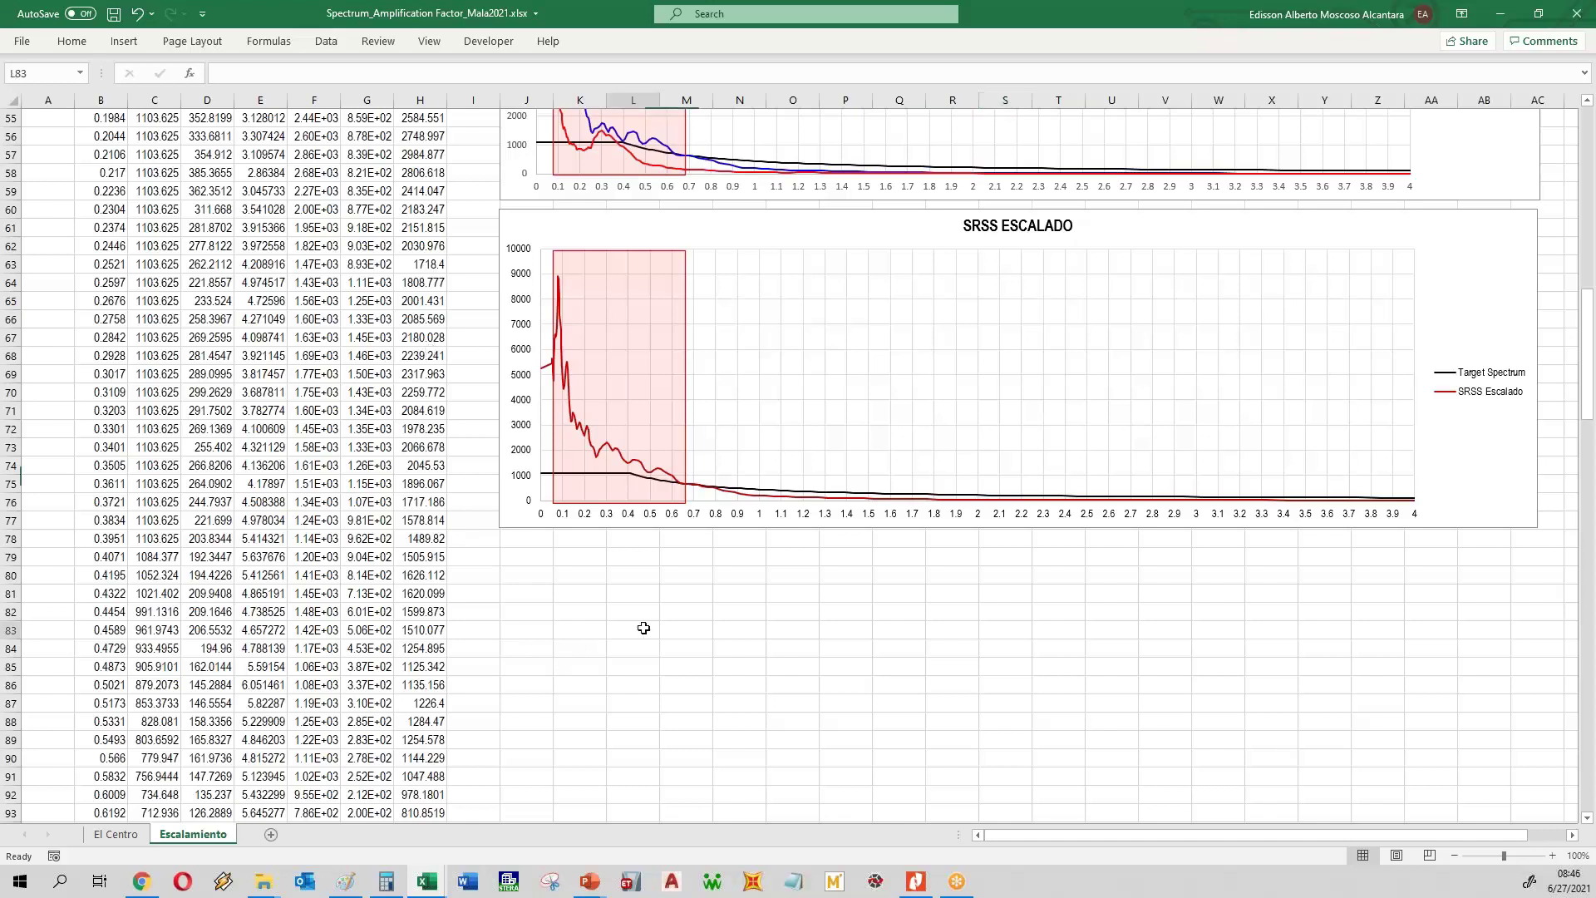
click(915, 881)
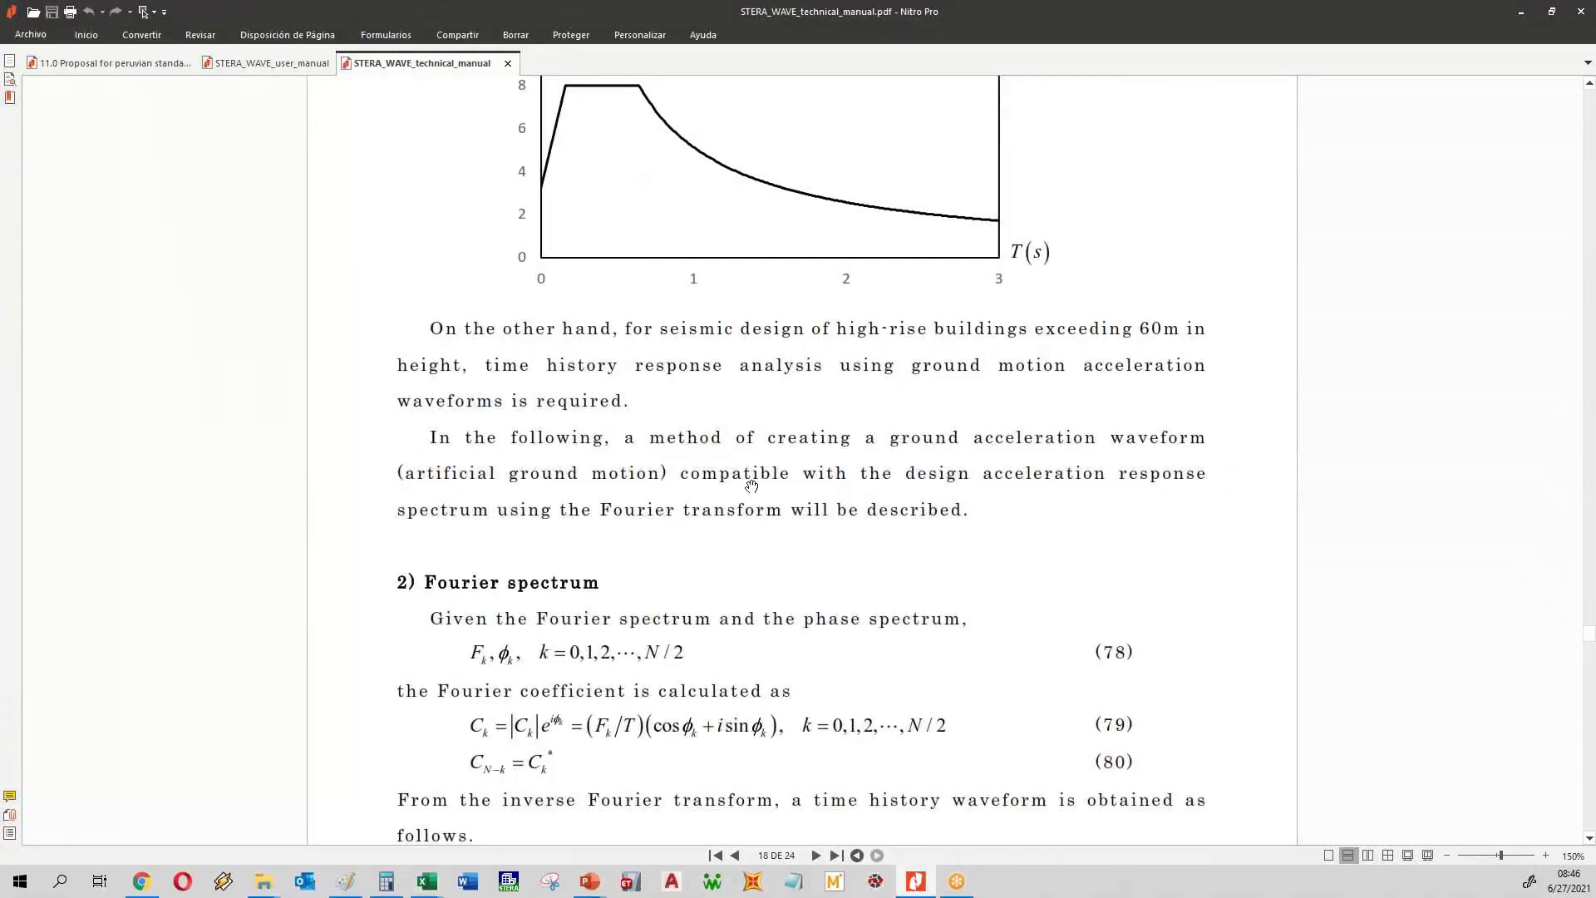
scroll(636, 443, up, 7)
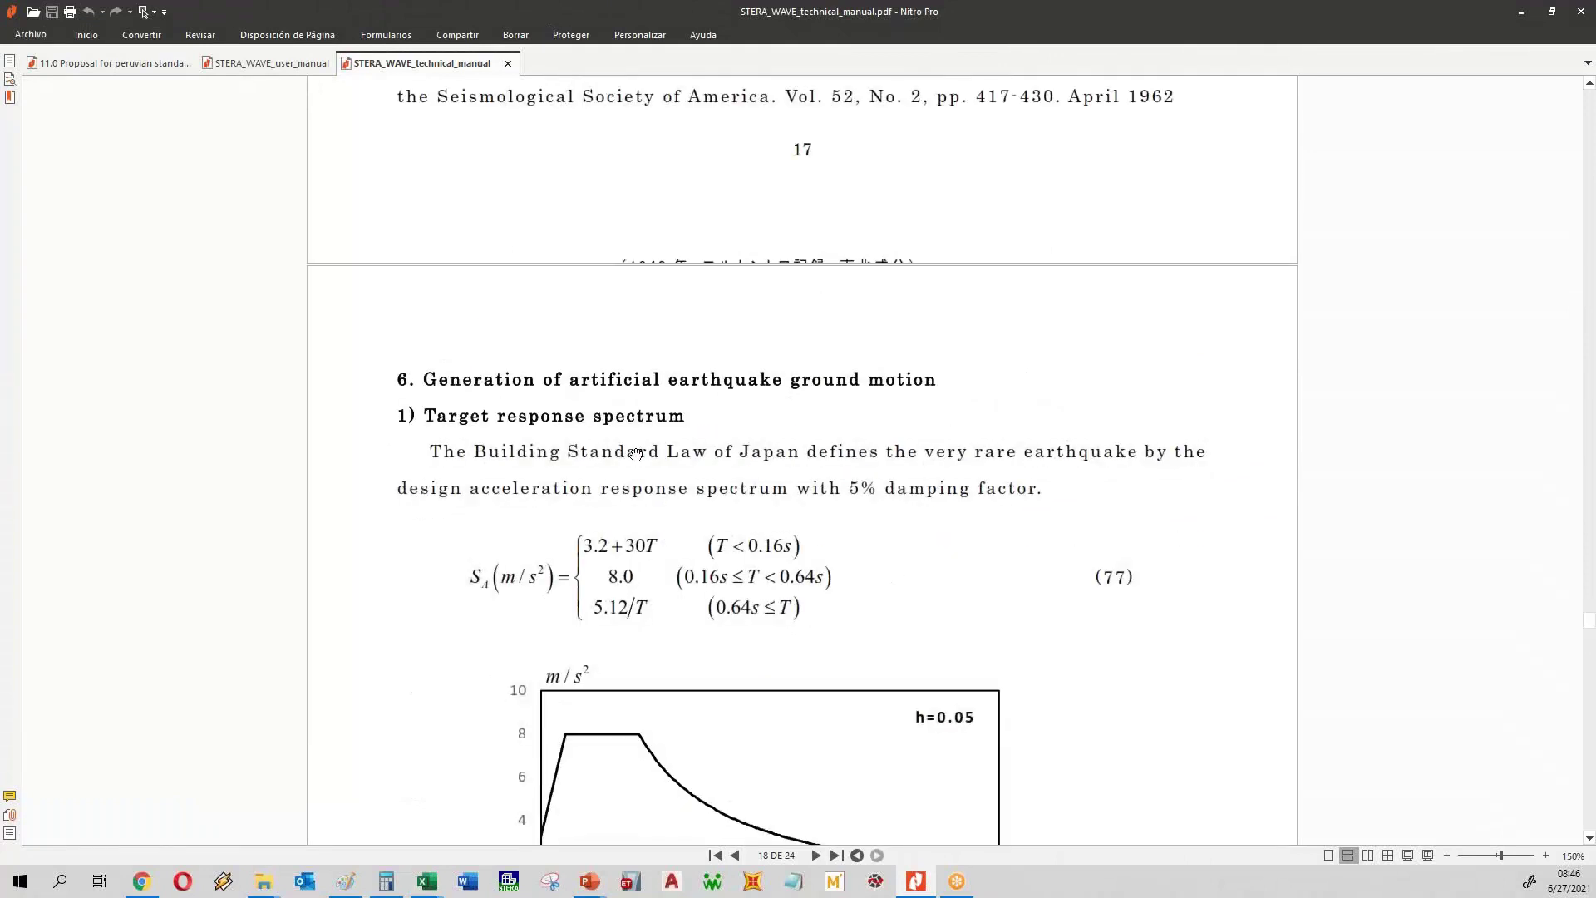
scroll(636, 453, down, 5)
click(1520, 12)
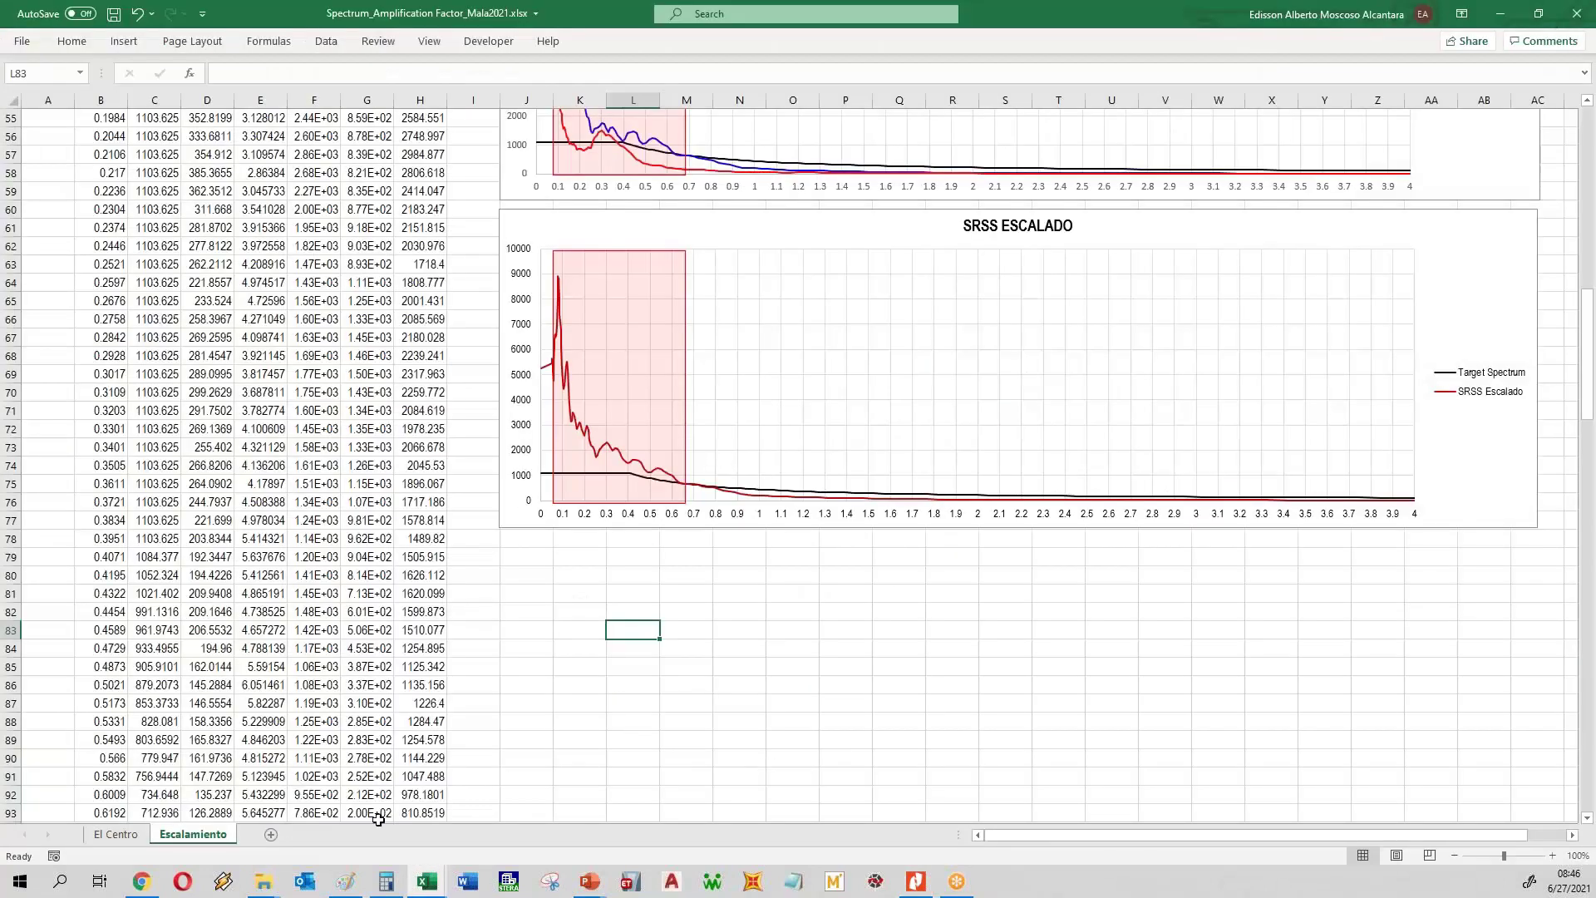
click(1582, 20)
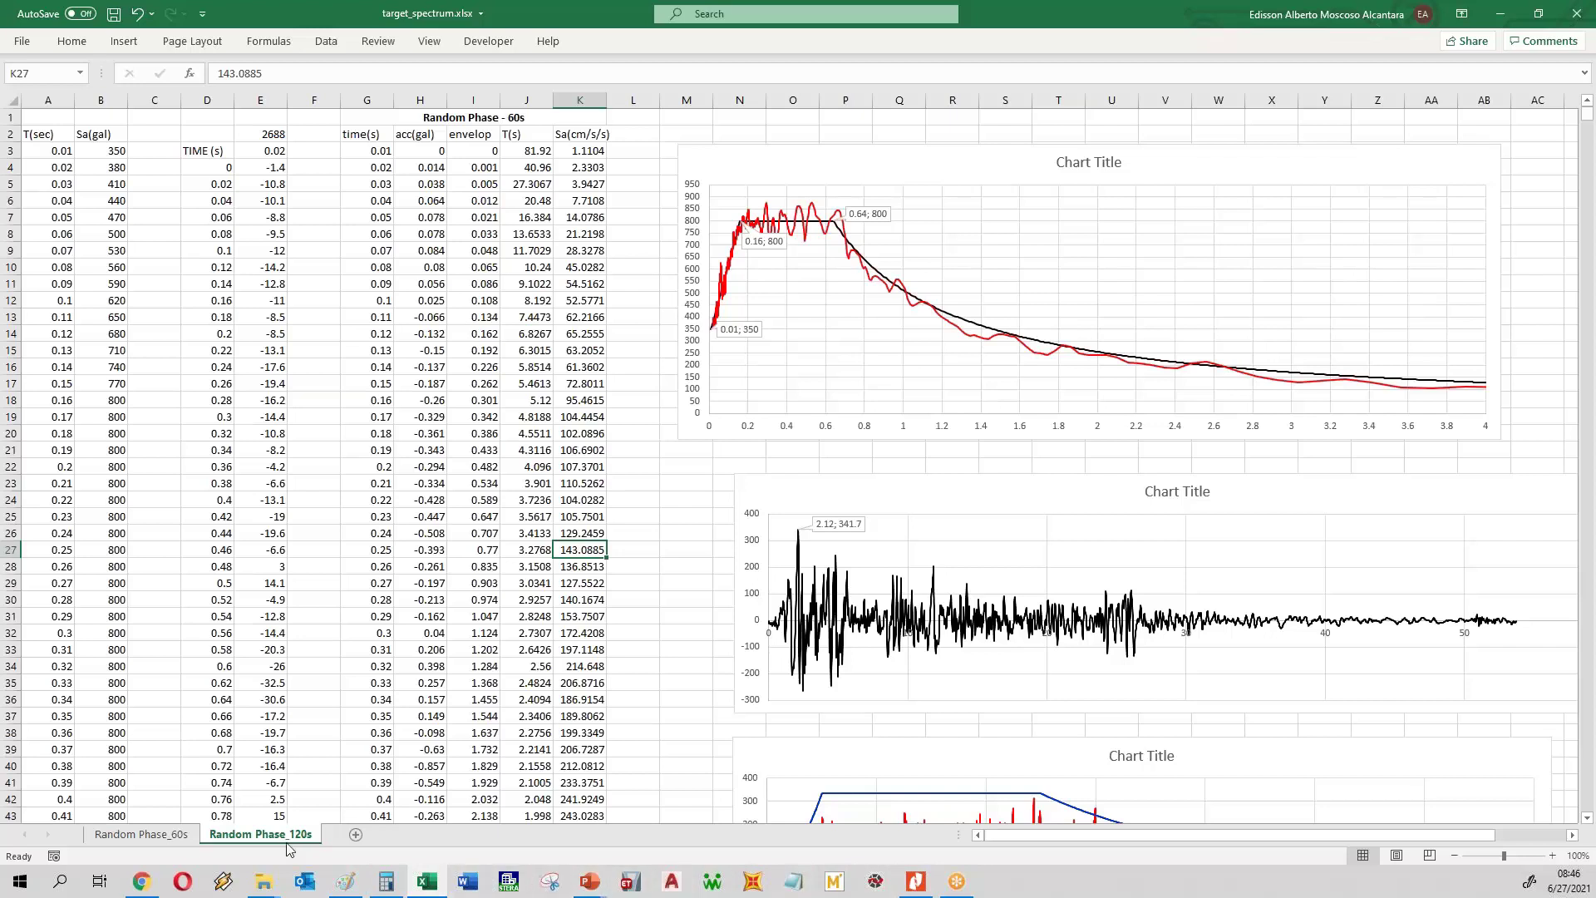
- Open Artificial_wave_120.txt from the STERA_WAVE V1.0 folder, look through its acceleration values, and close it
mouse_move(269, 882)
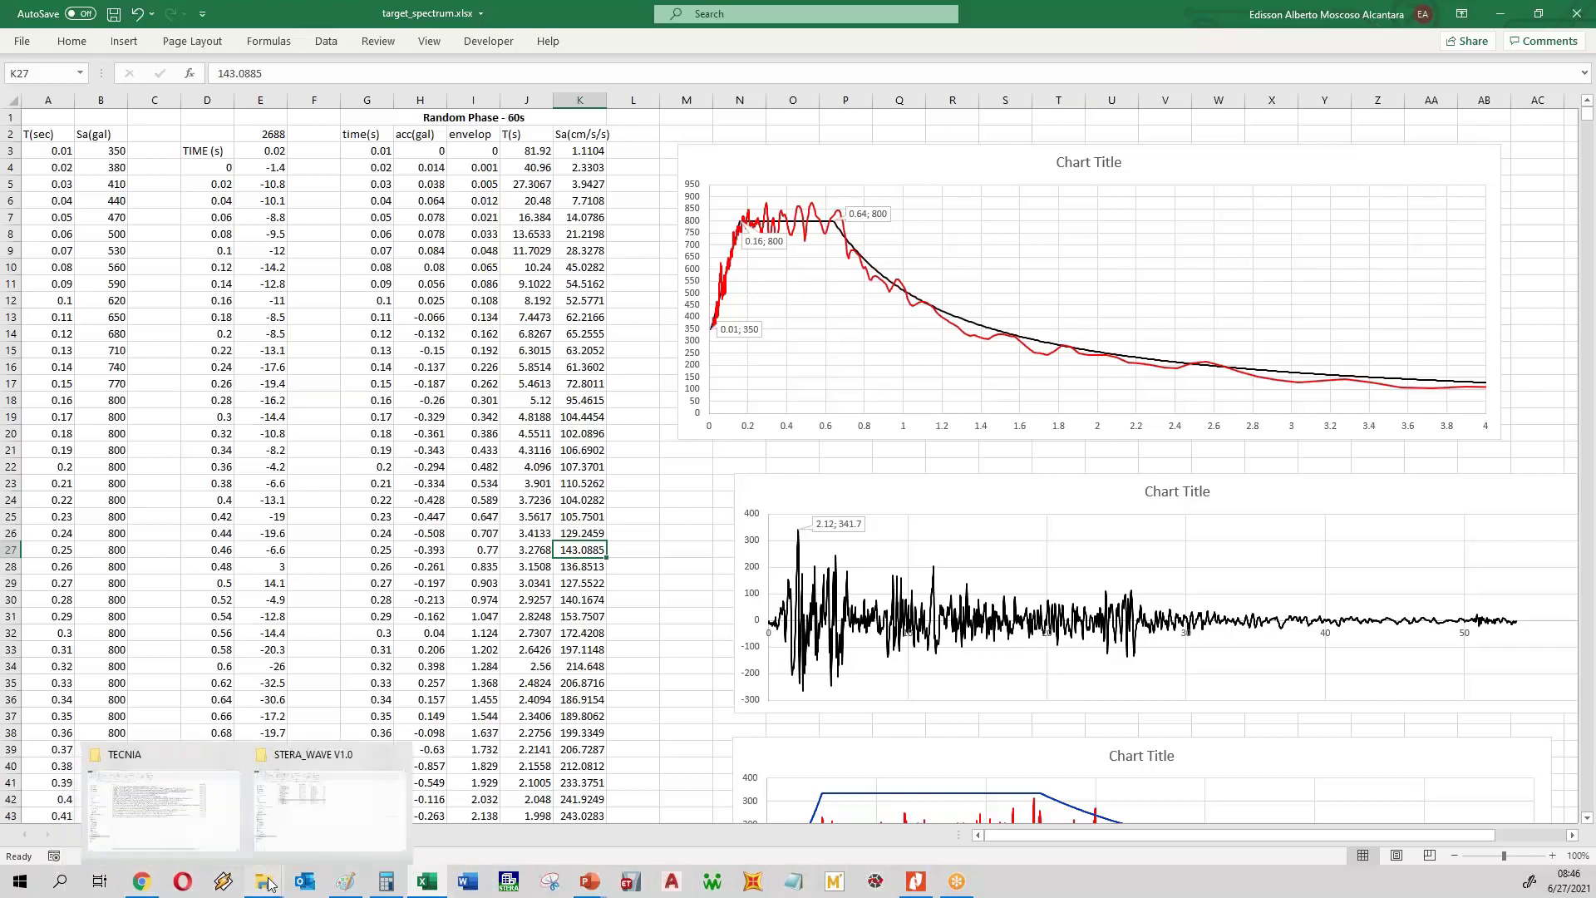
click(334, 846)
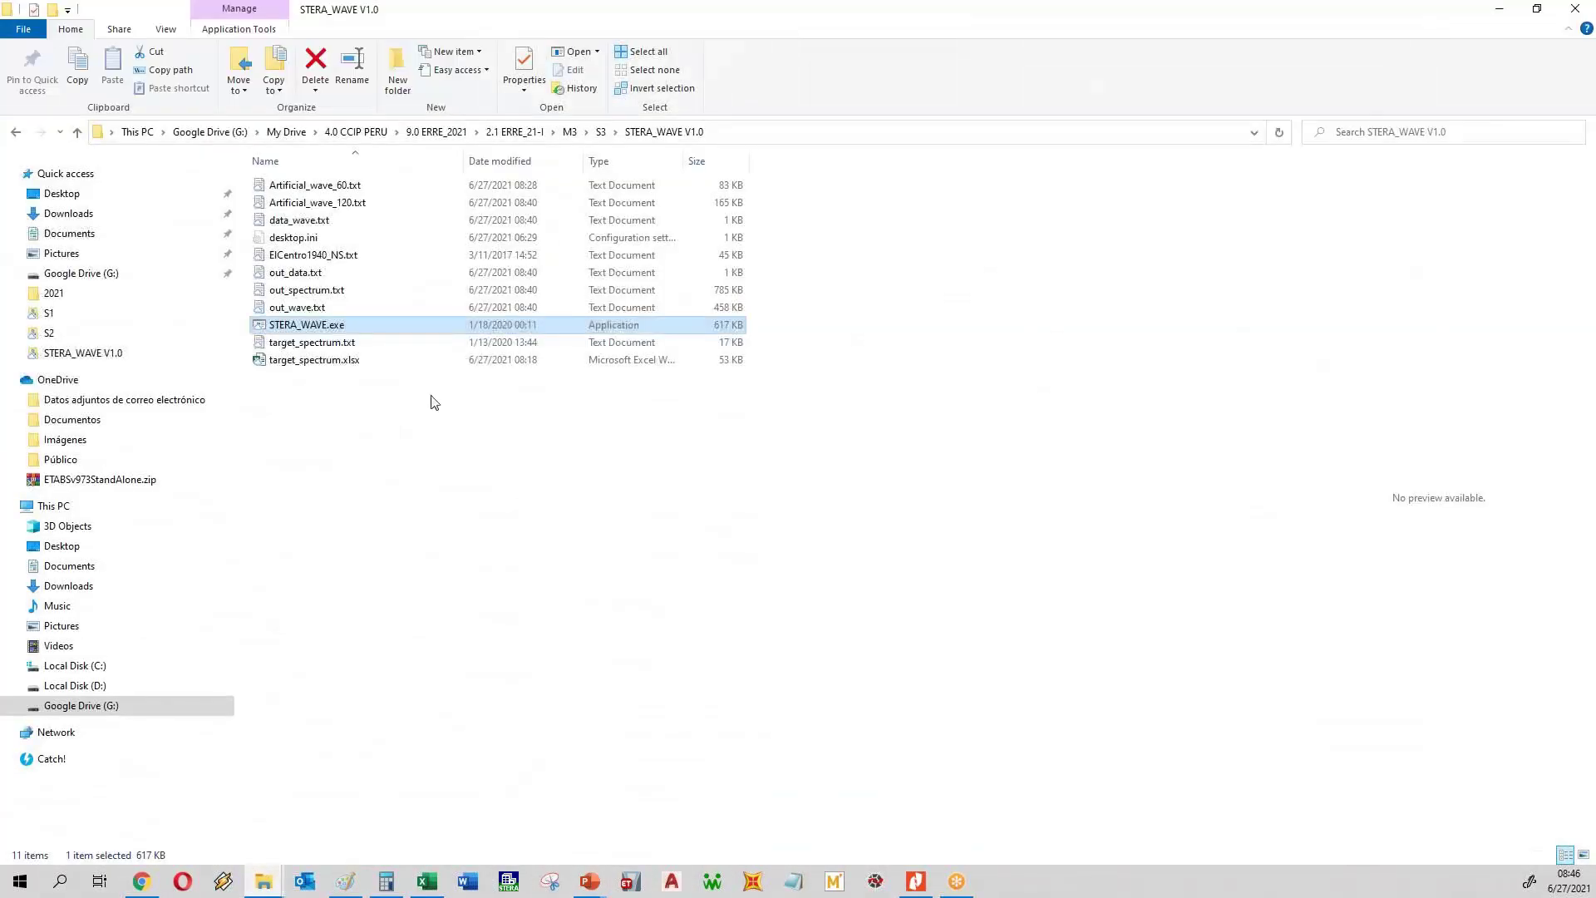
click(360, 430)
click(362, 204)
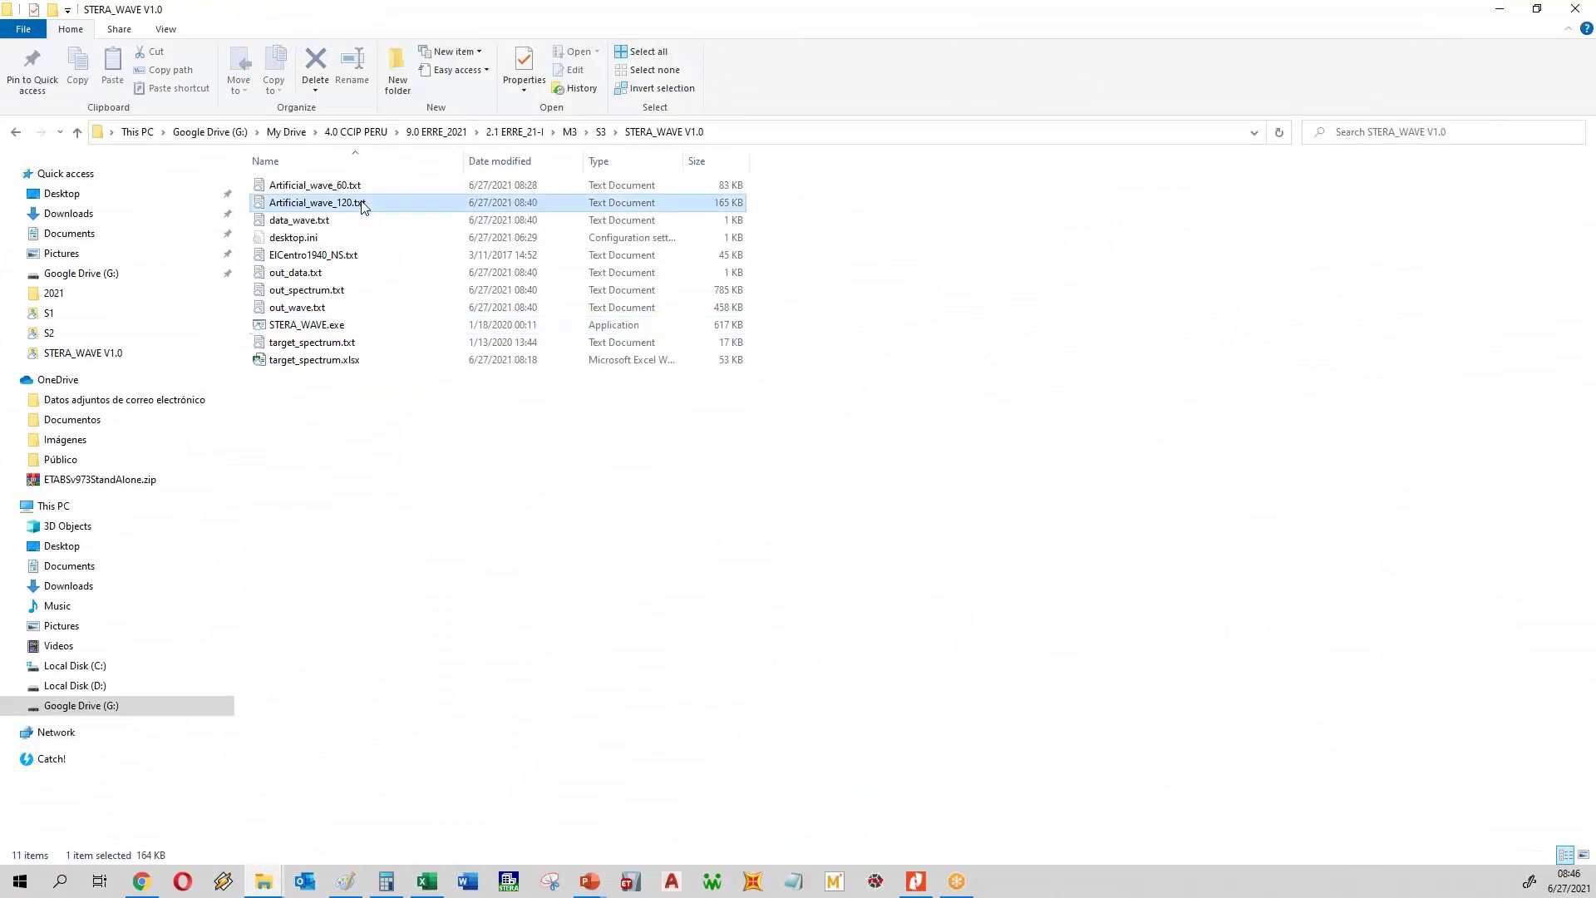
double_click(362, 204)
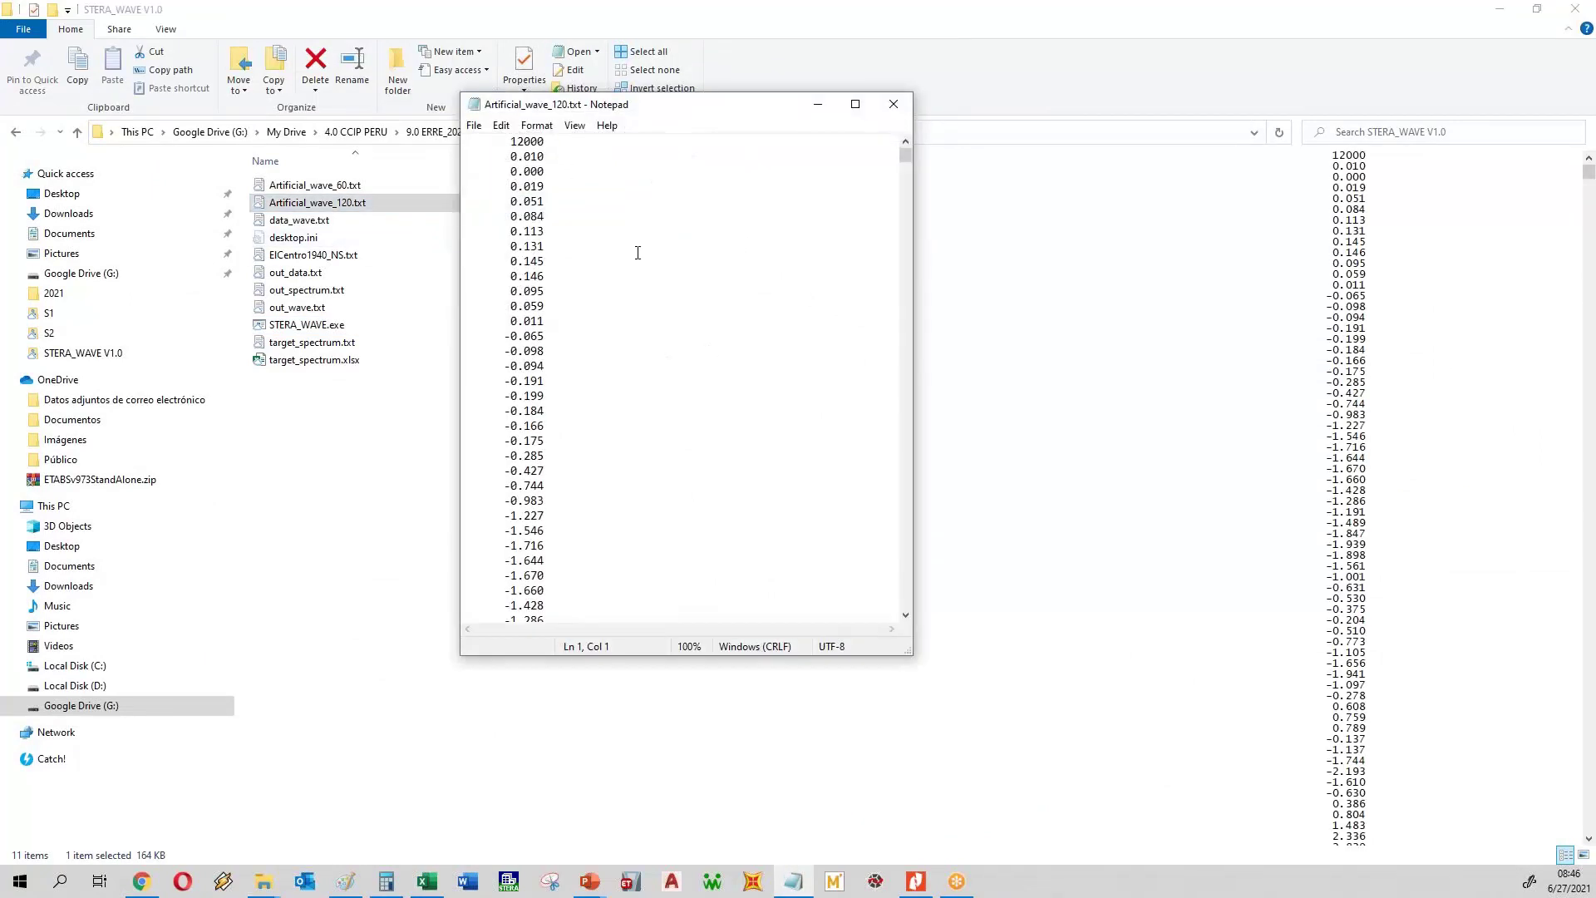
scroll(596, 414, down, 1)
scroll(596, 413, down, 20)
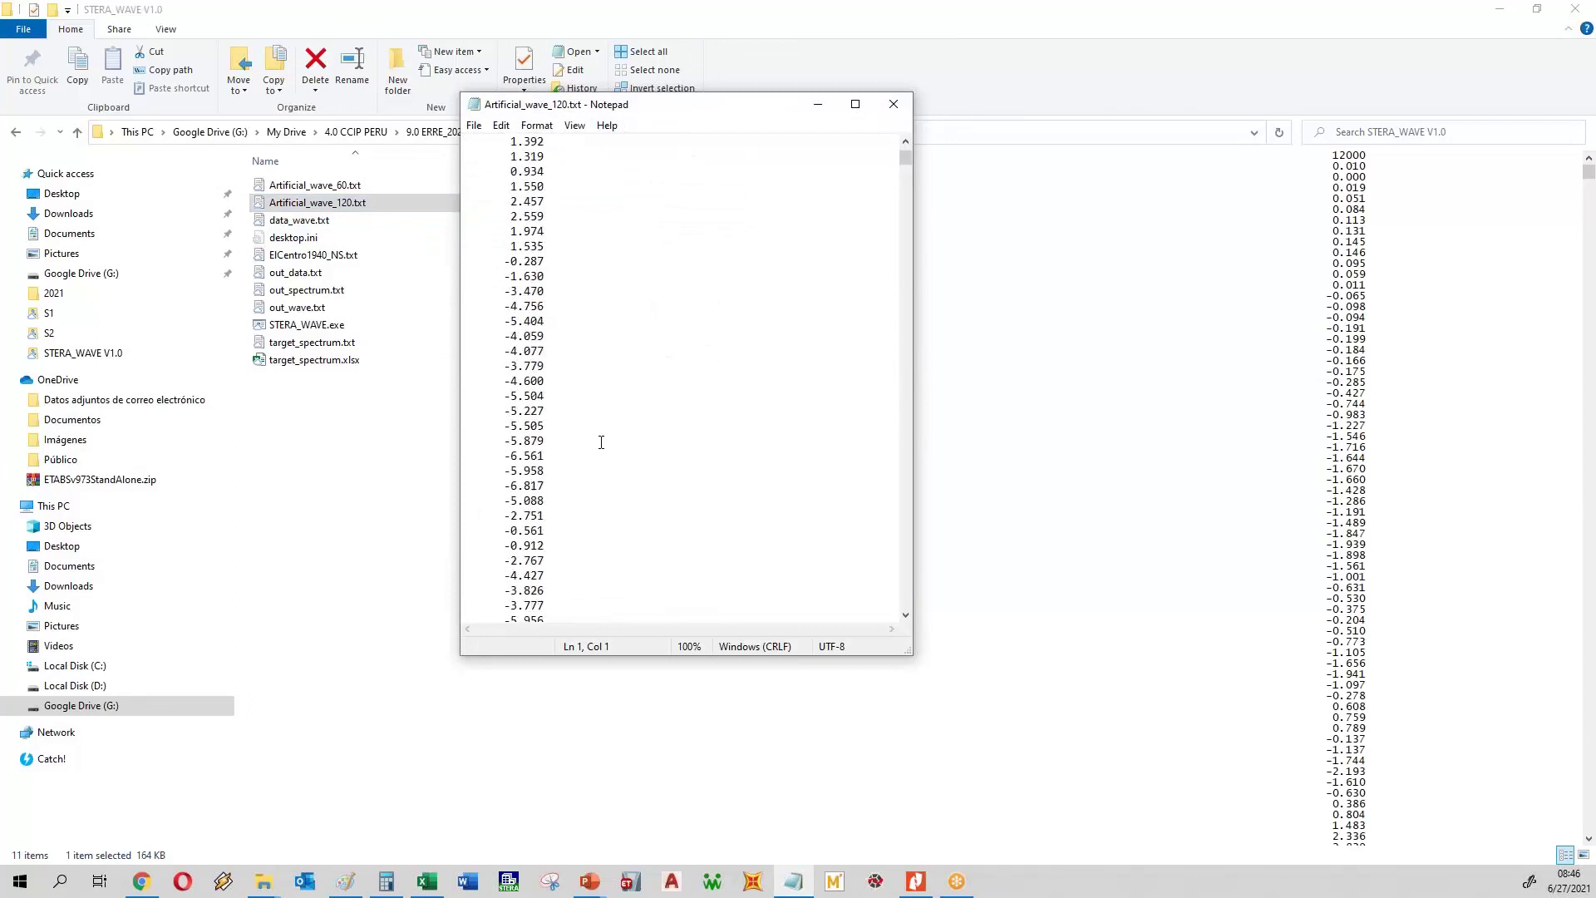
click(892, 104)
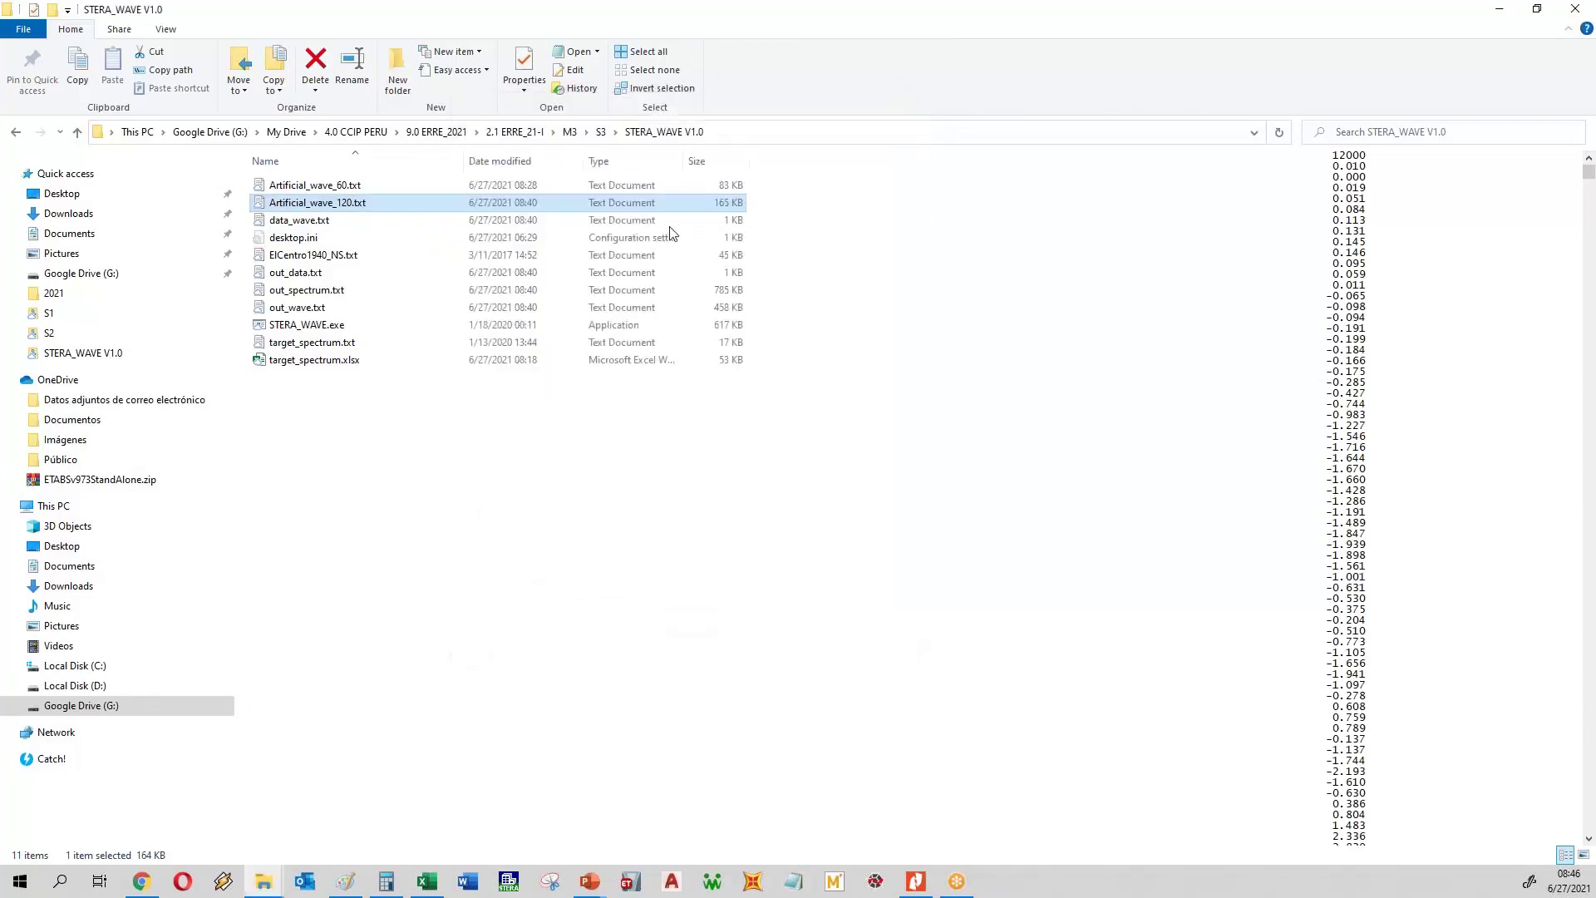
- Open out_wave.txt from the STERA_WAVE V1.0 folder in Excel
click(322, 344)
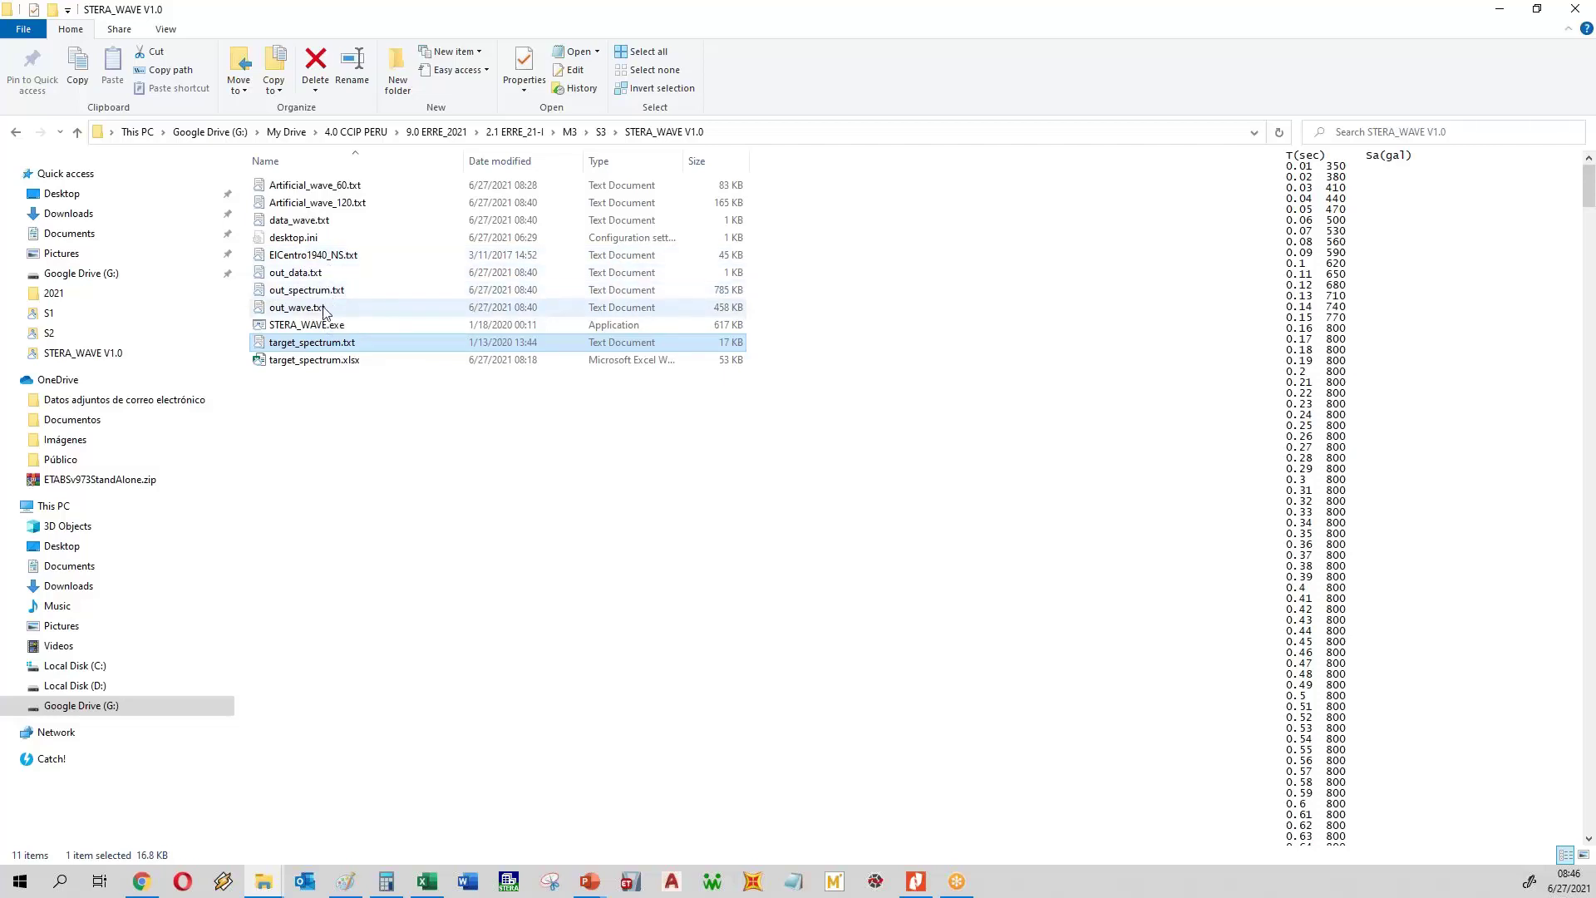
click(320, 309)
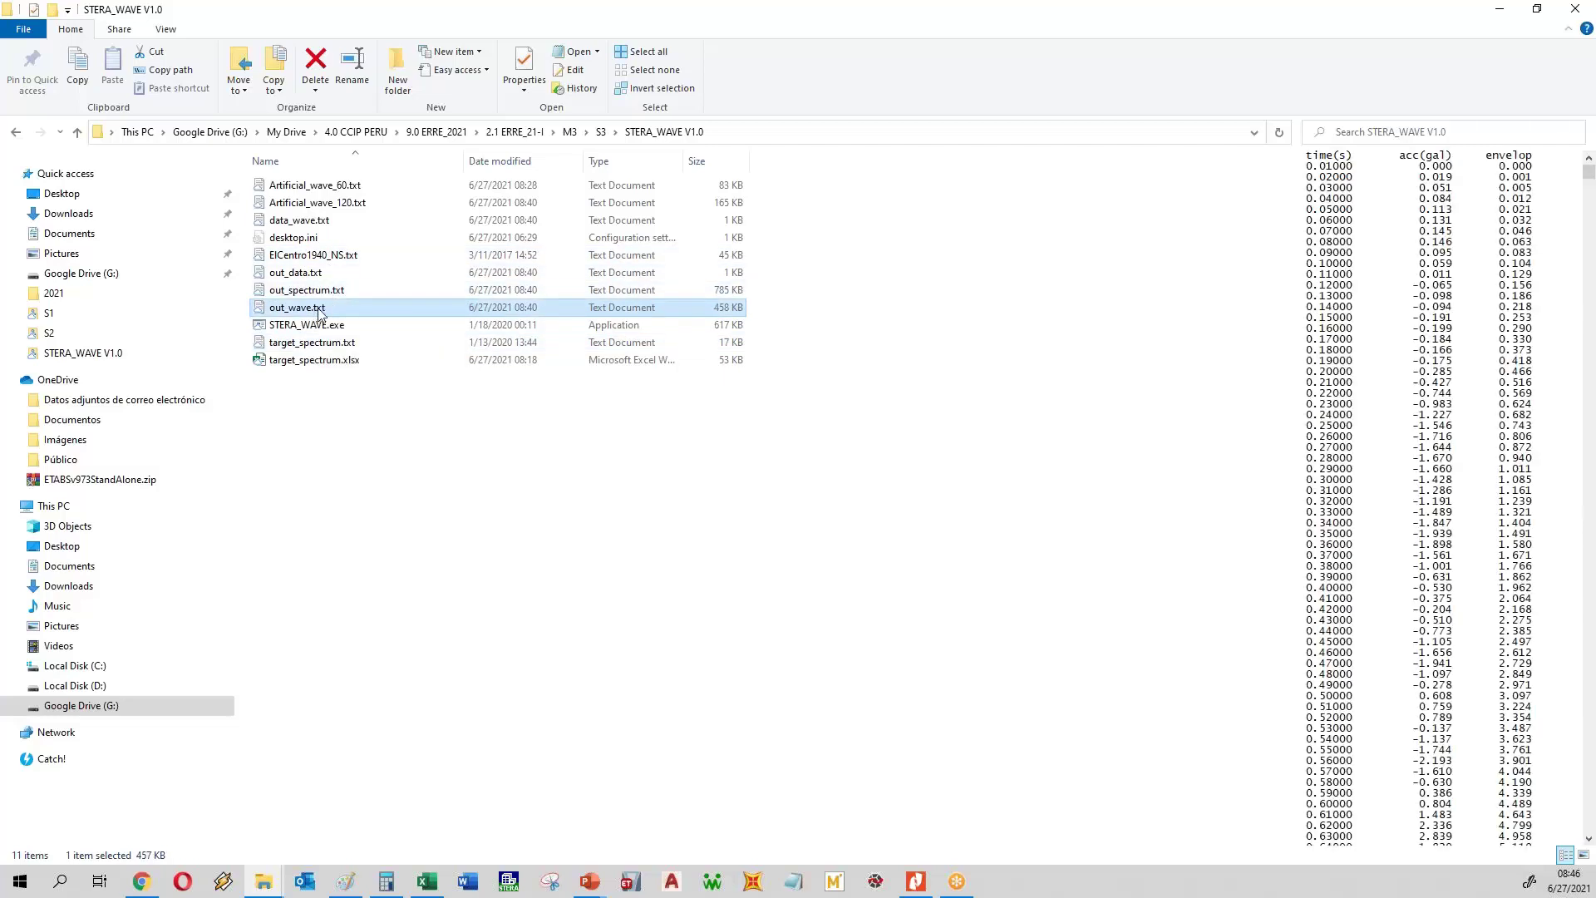
drag(316, 311, 515, 567)
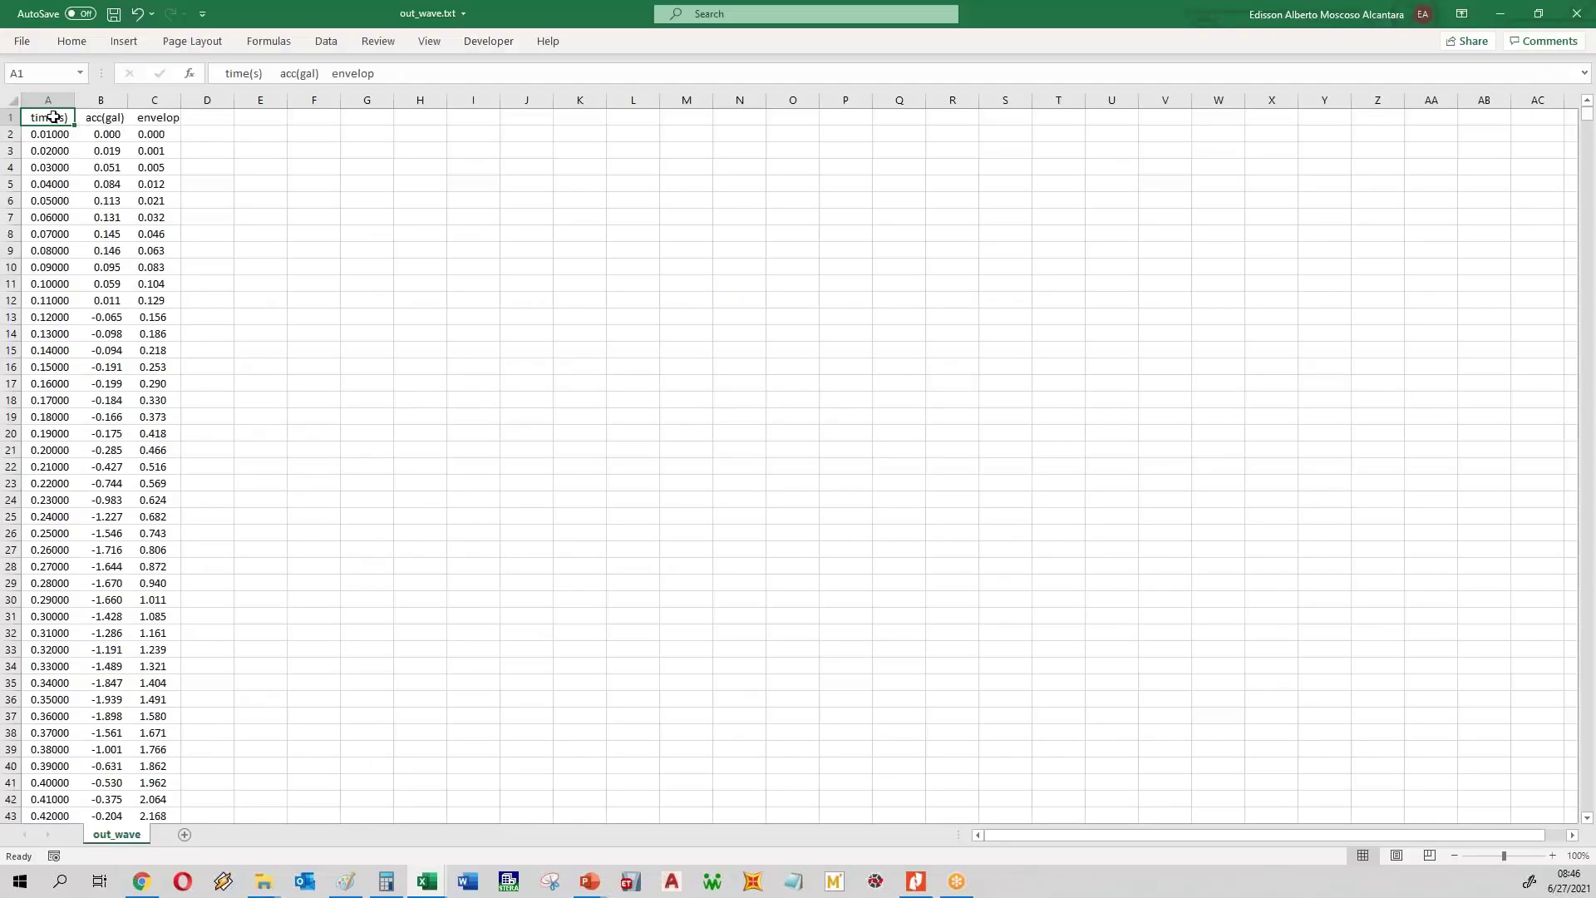
- Split column A of out_wave.txt into separate time, acceleration and envelope columns with Text to Columns, using fixed width
drag(55, 118, 164, 117)
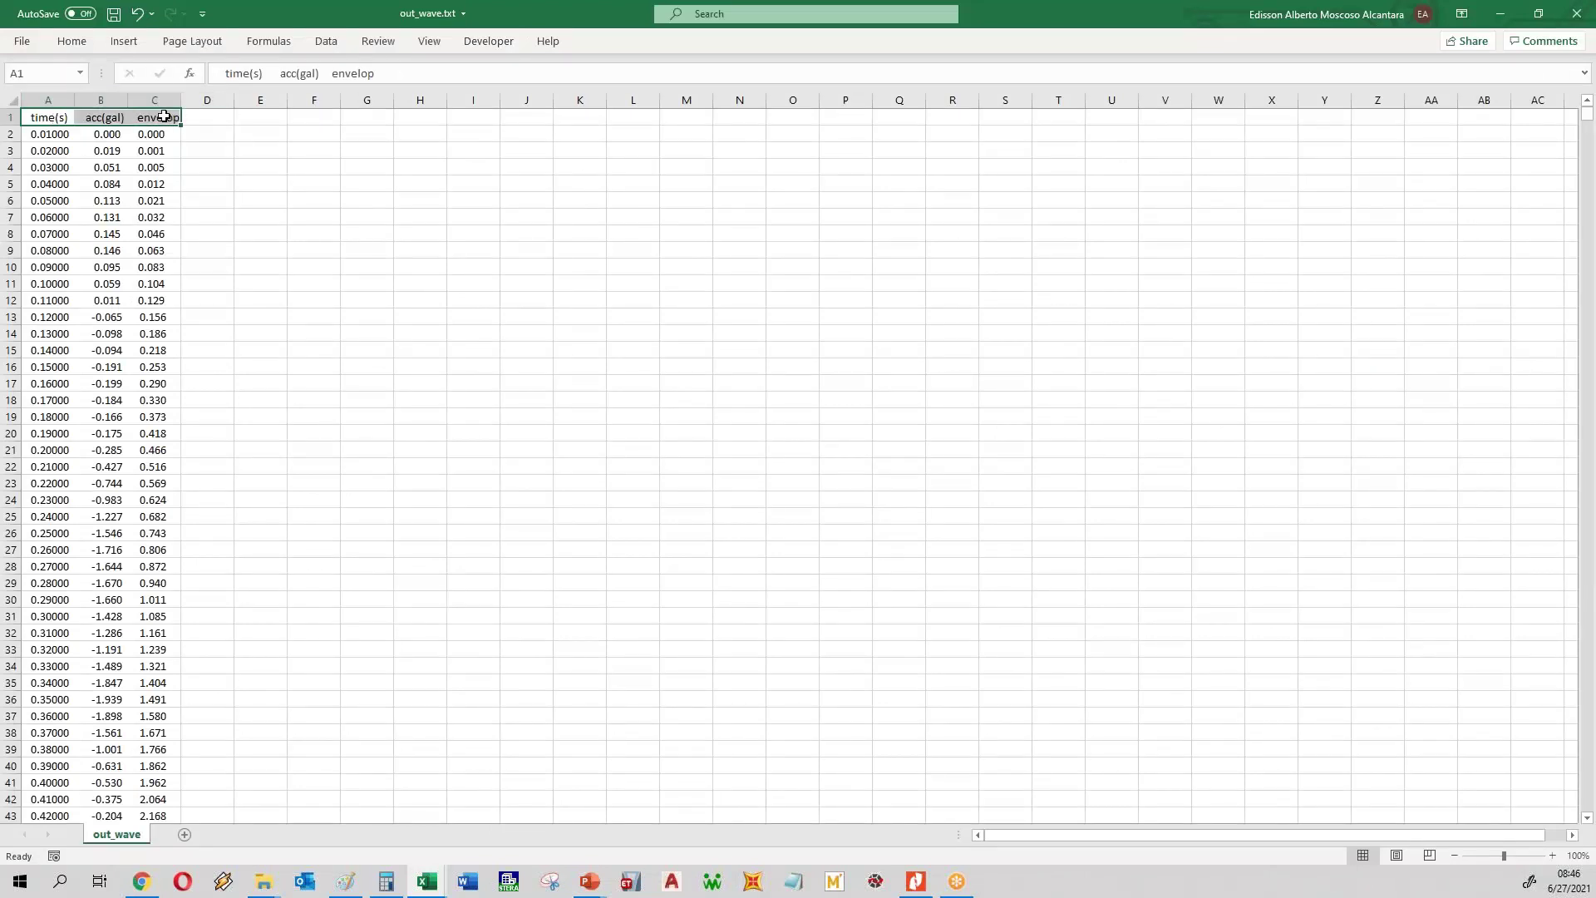
key(ctrl+shift+Down)
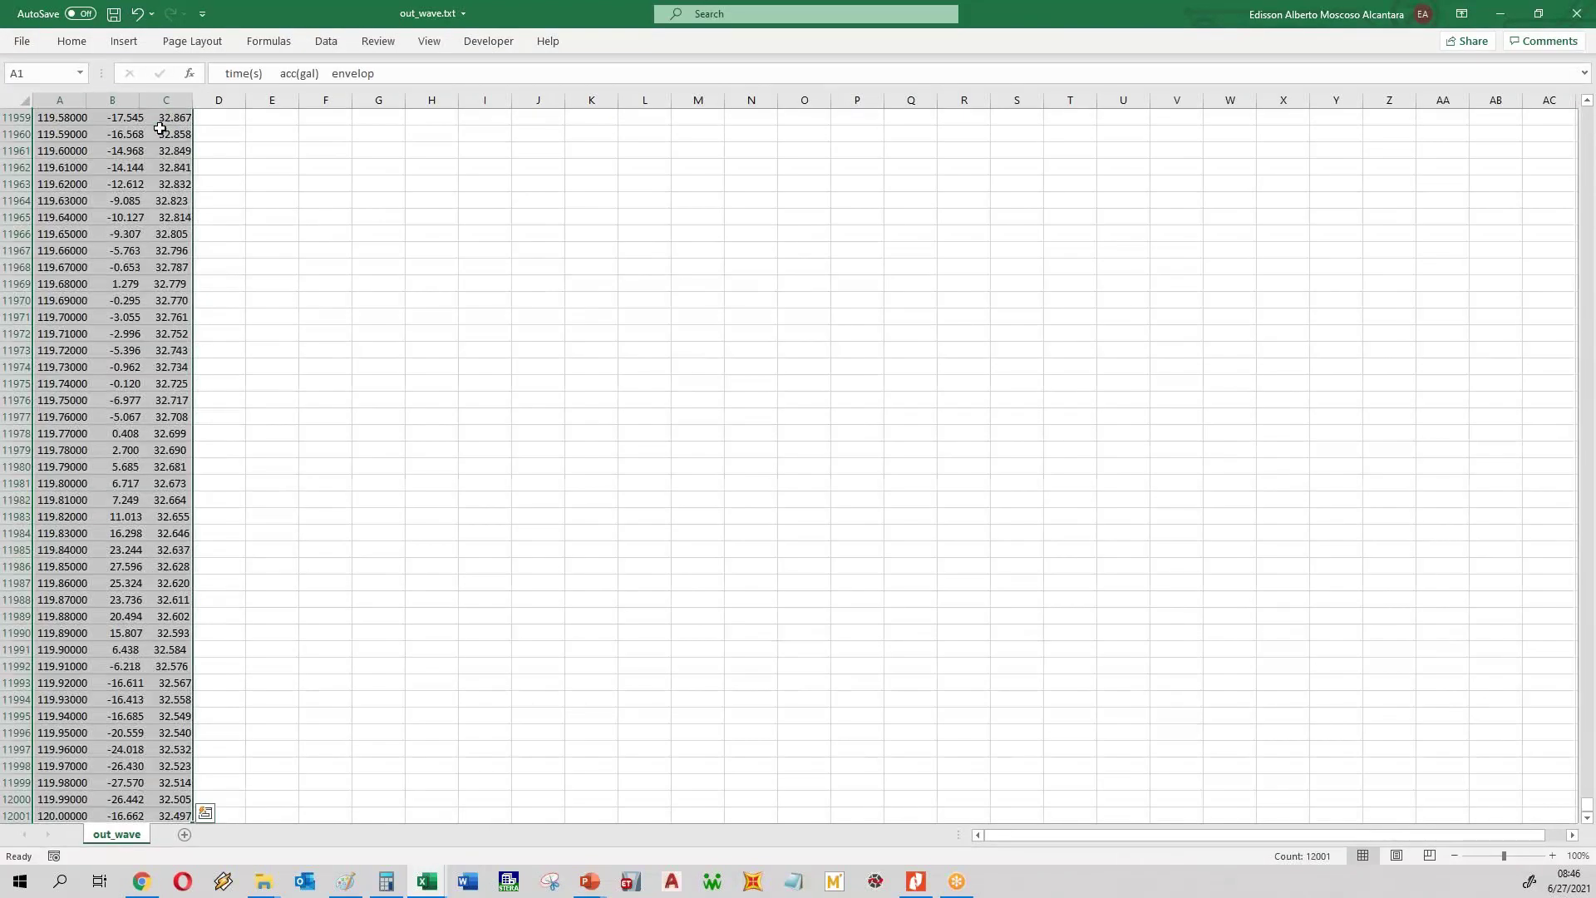
click(235, 170)
click(50, 101)
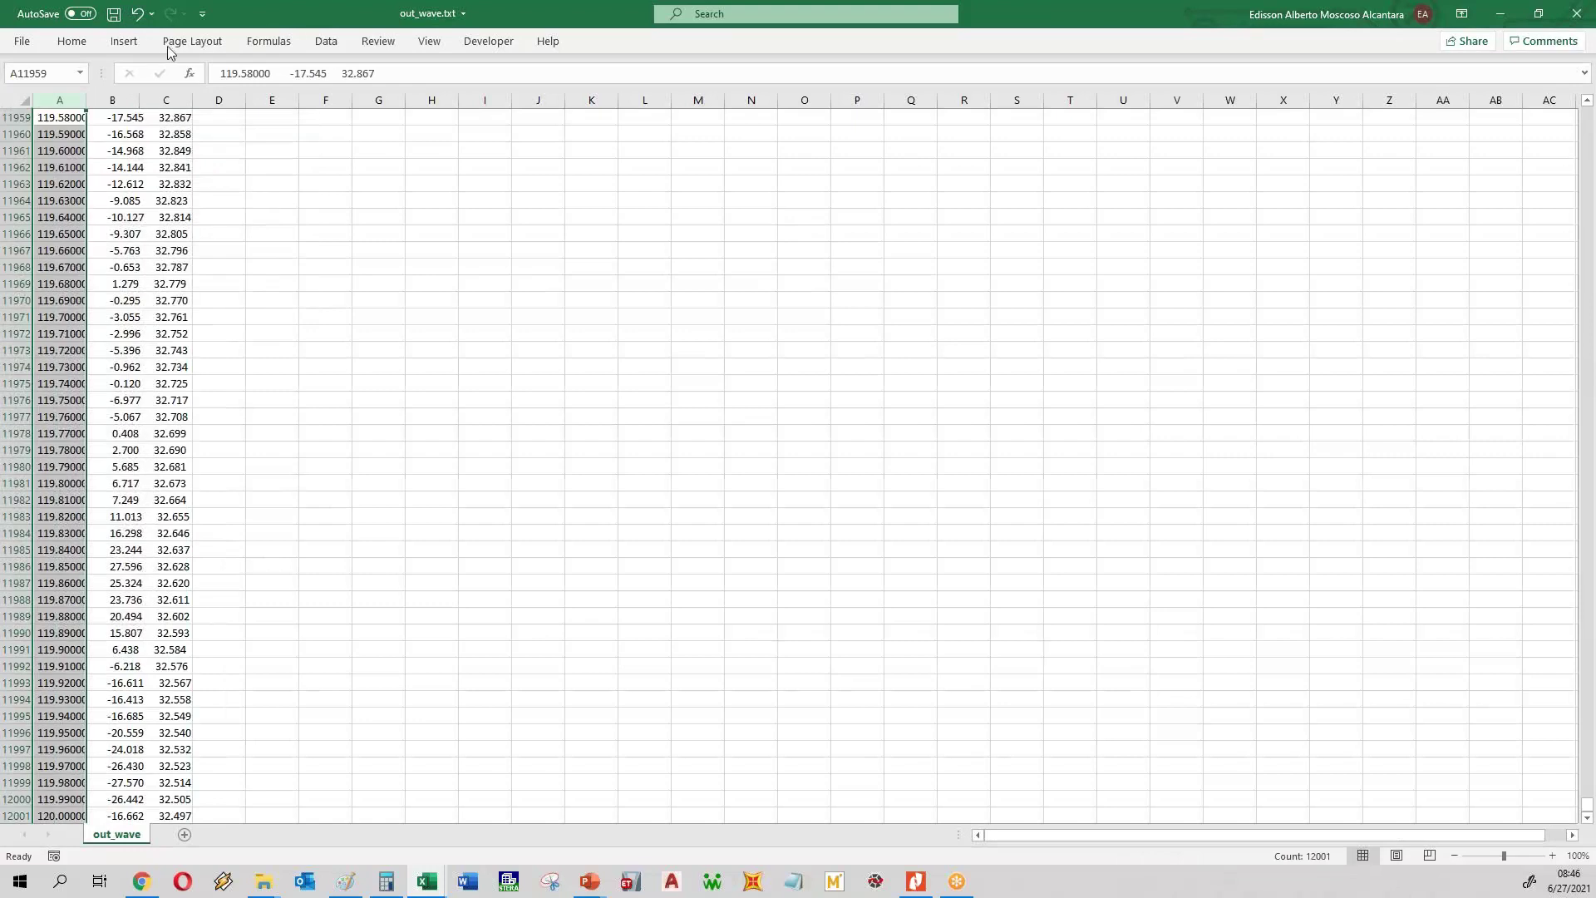
click(325, 41)
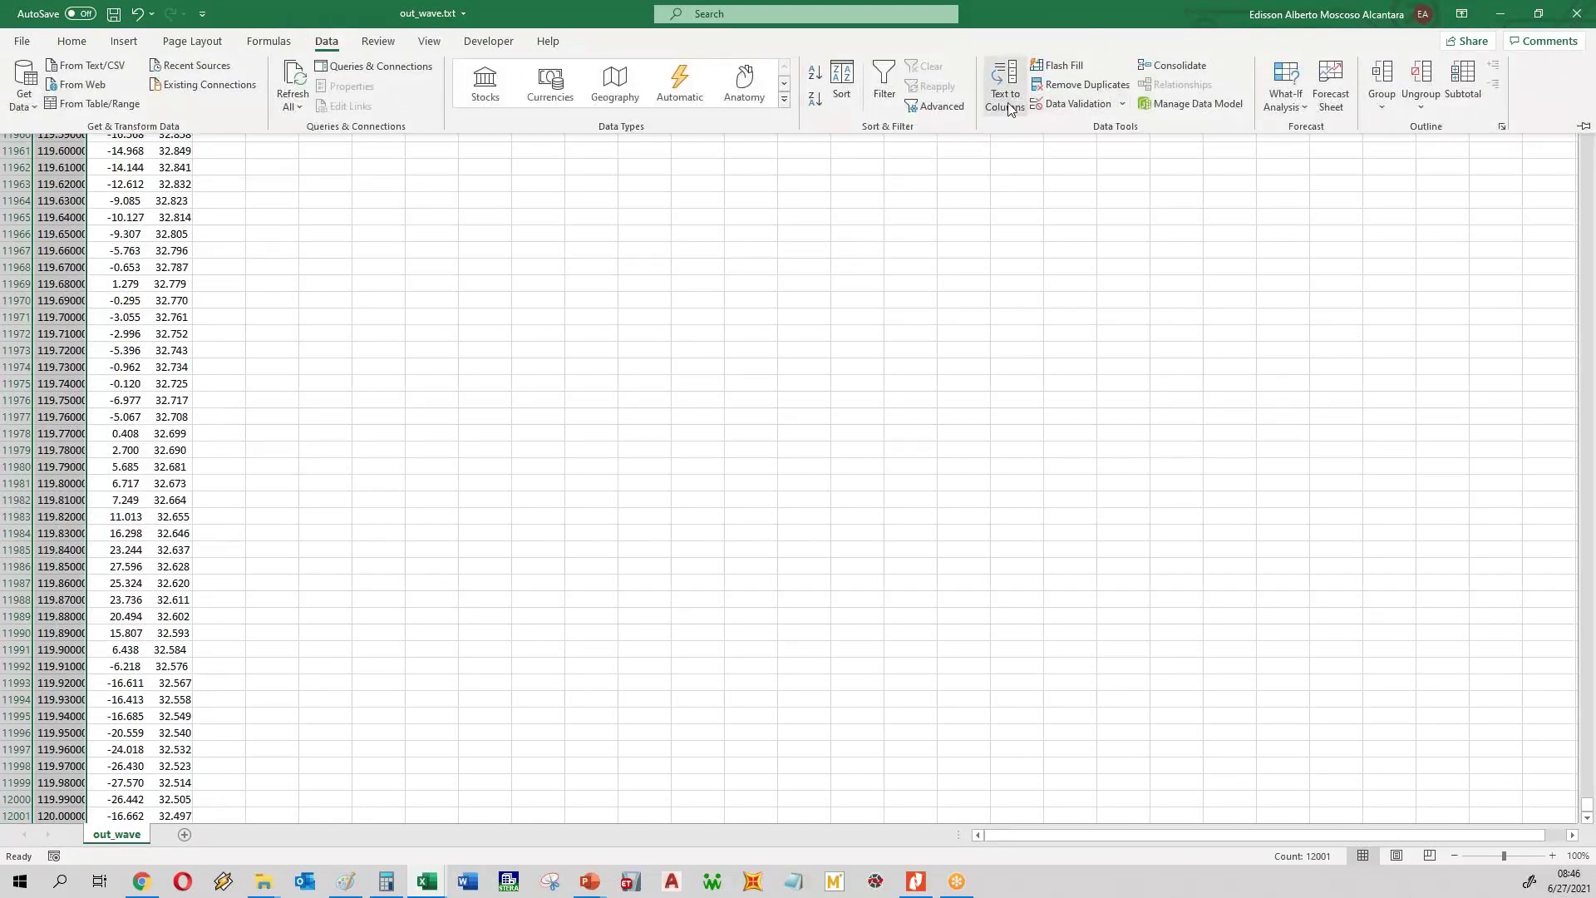
click(1004, 112)
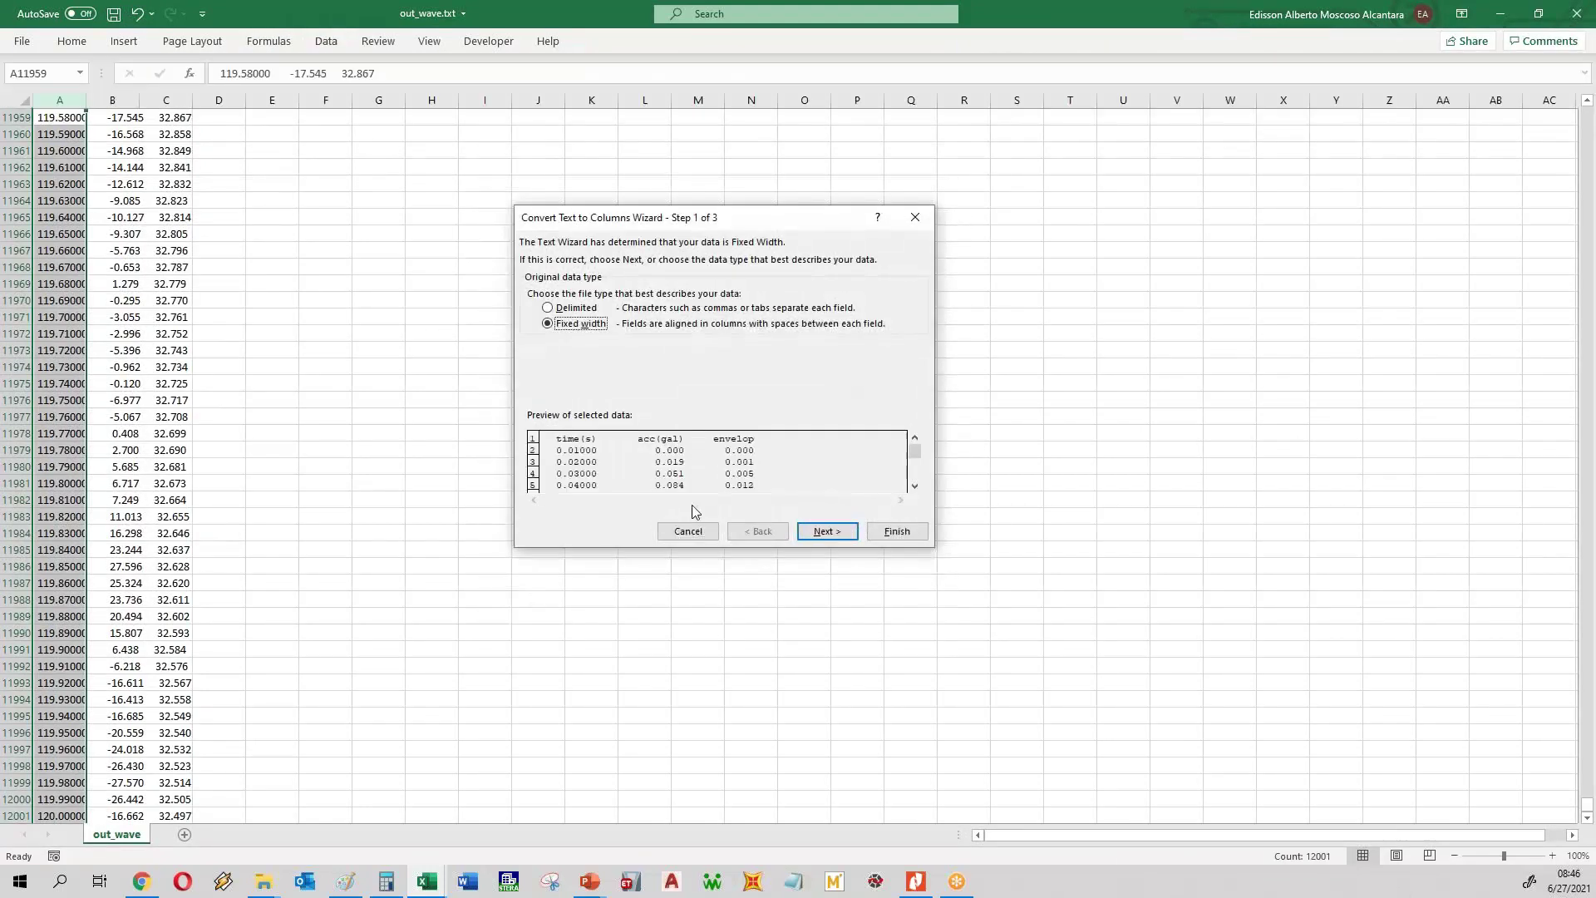
click(826, 531)
click(823, 531)
key(Return)
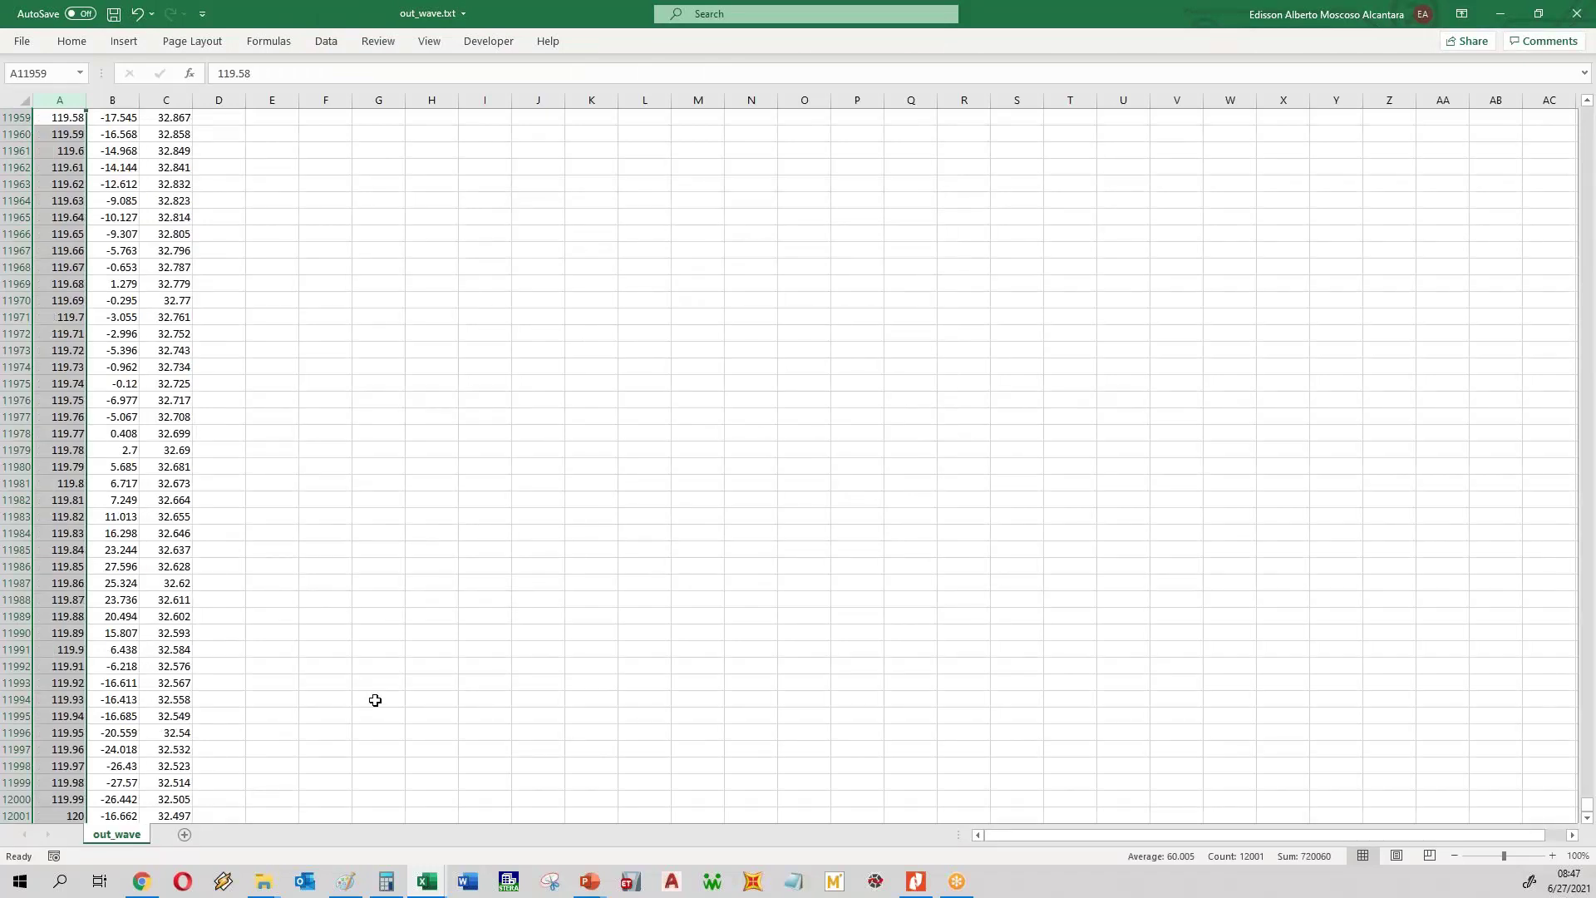
- Copy the full time, acceleration and envelope columns into target_spectrum.xlsx, starting at cell G2 of the Random Phase_120s sheet
key(ctrl+Home)
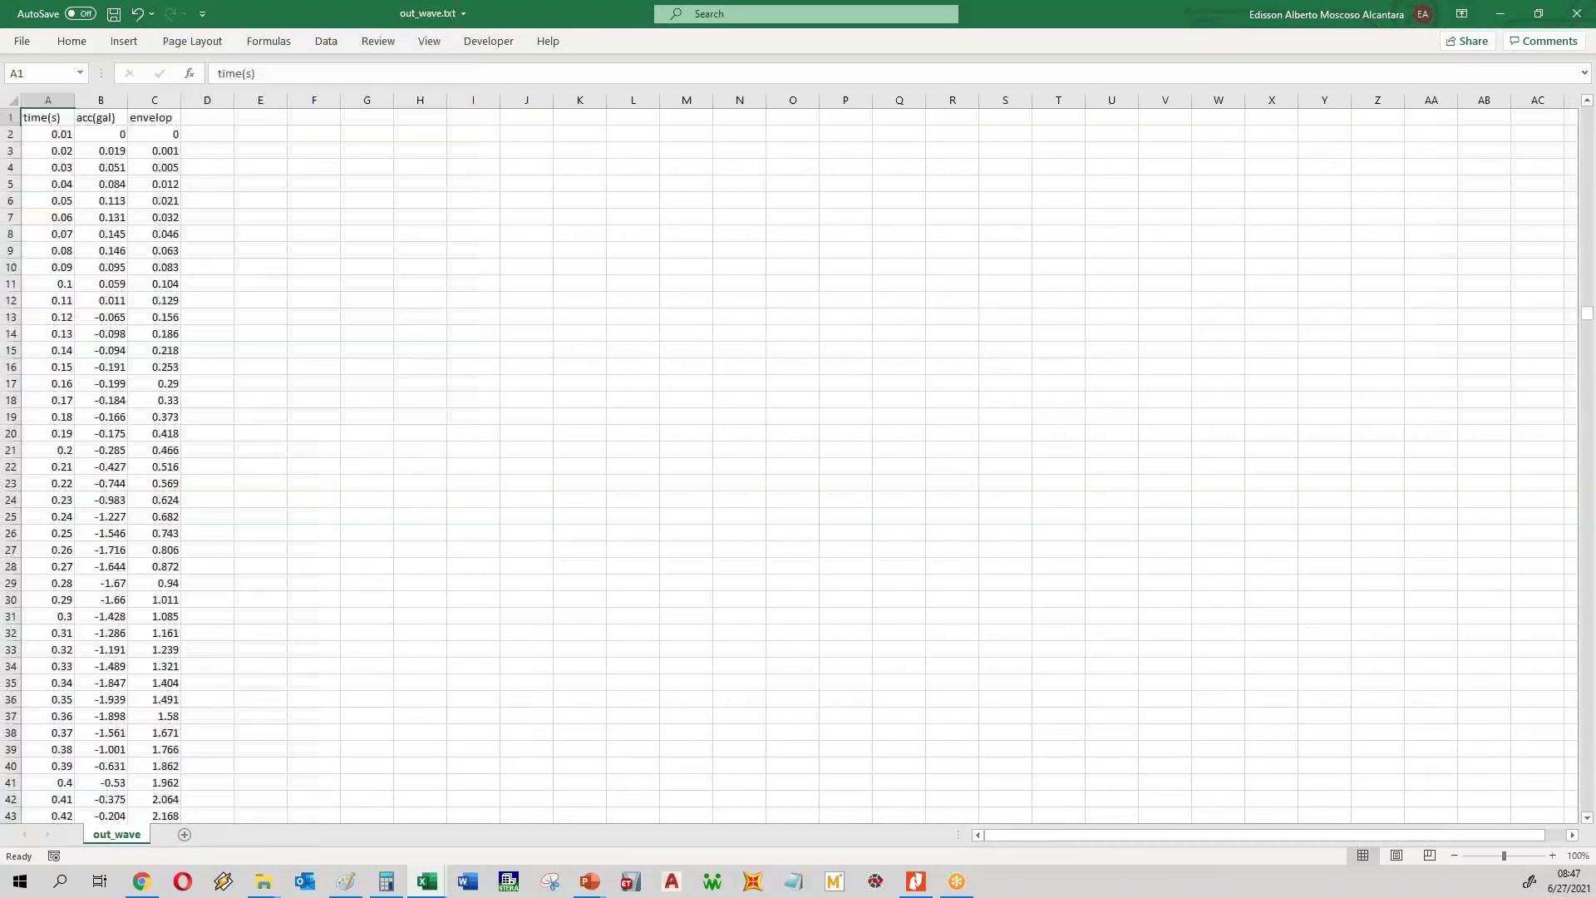
drag(50, 116, 139, 112)
key(ctrl+shift+Down)
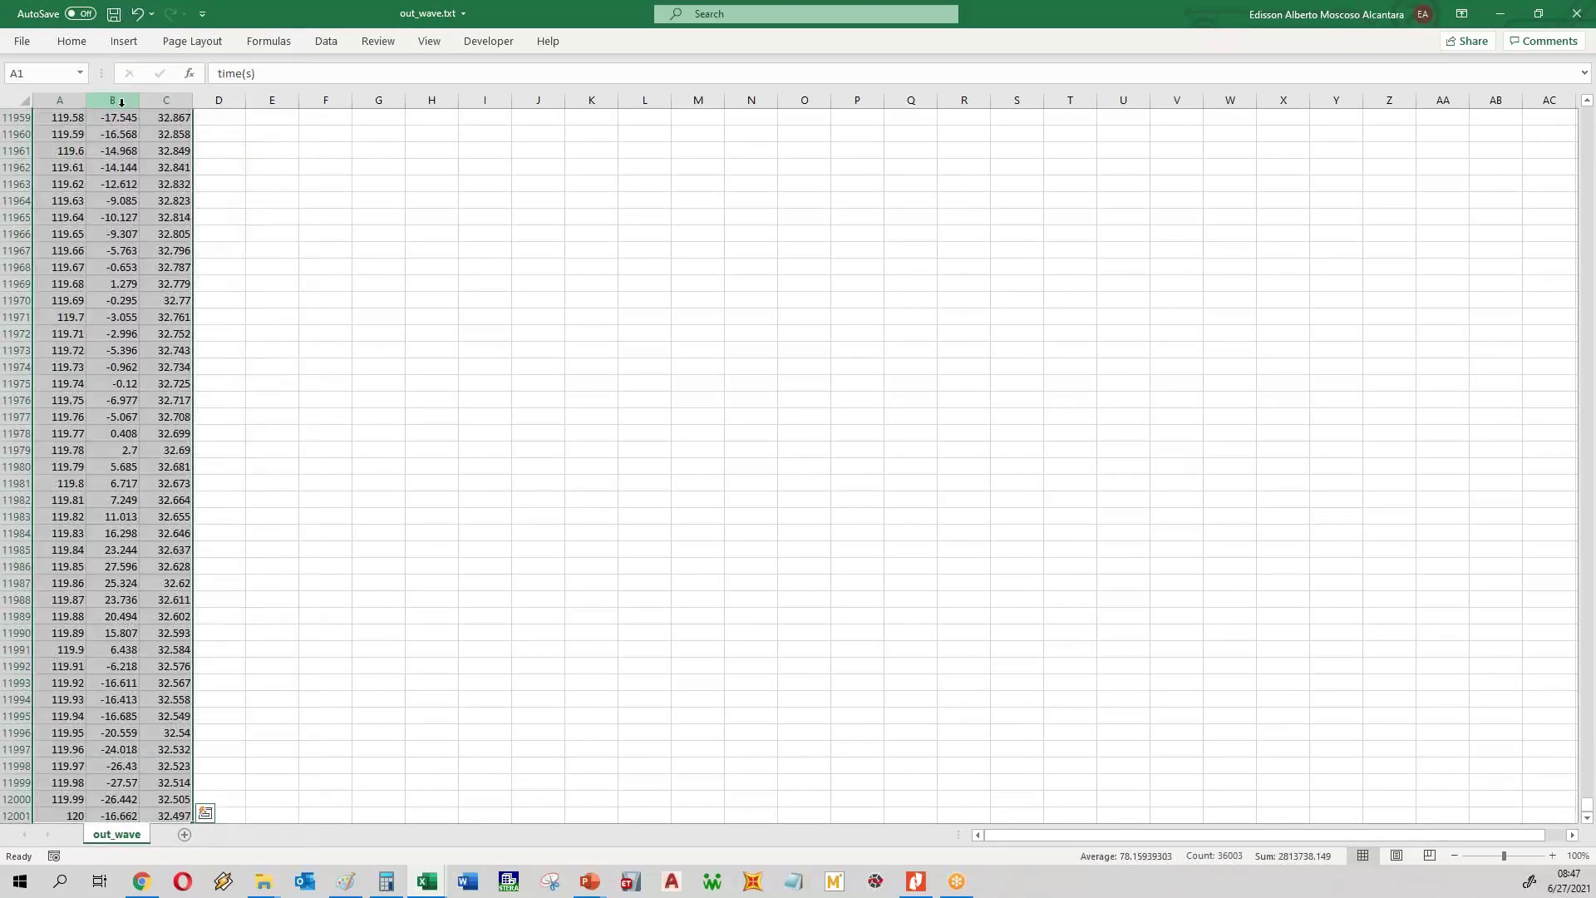
key(ctrl+c)
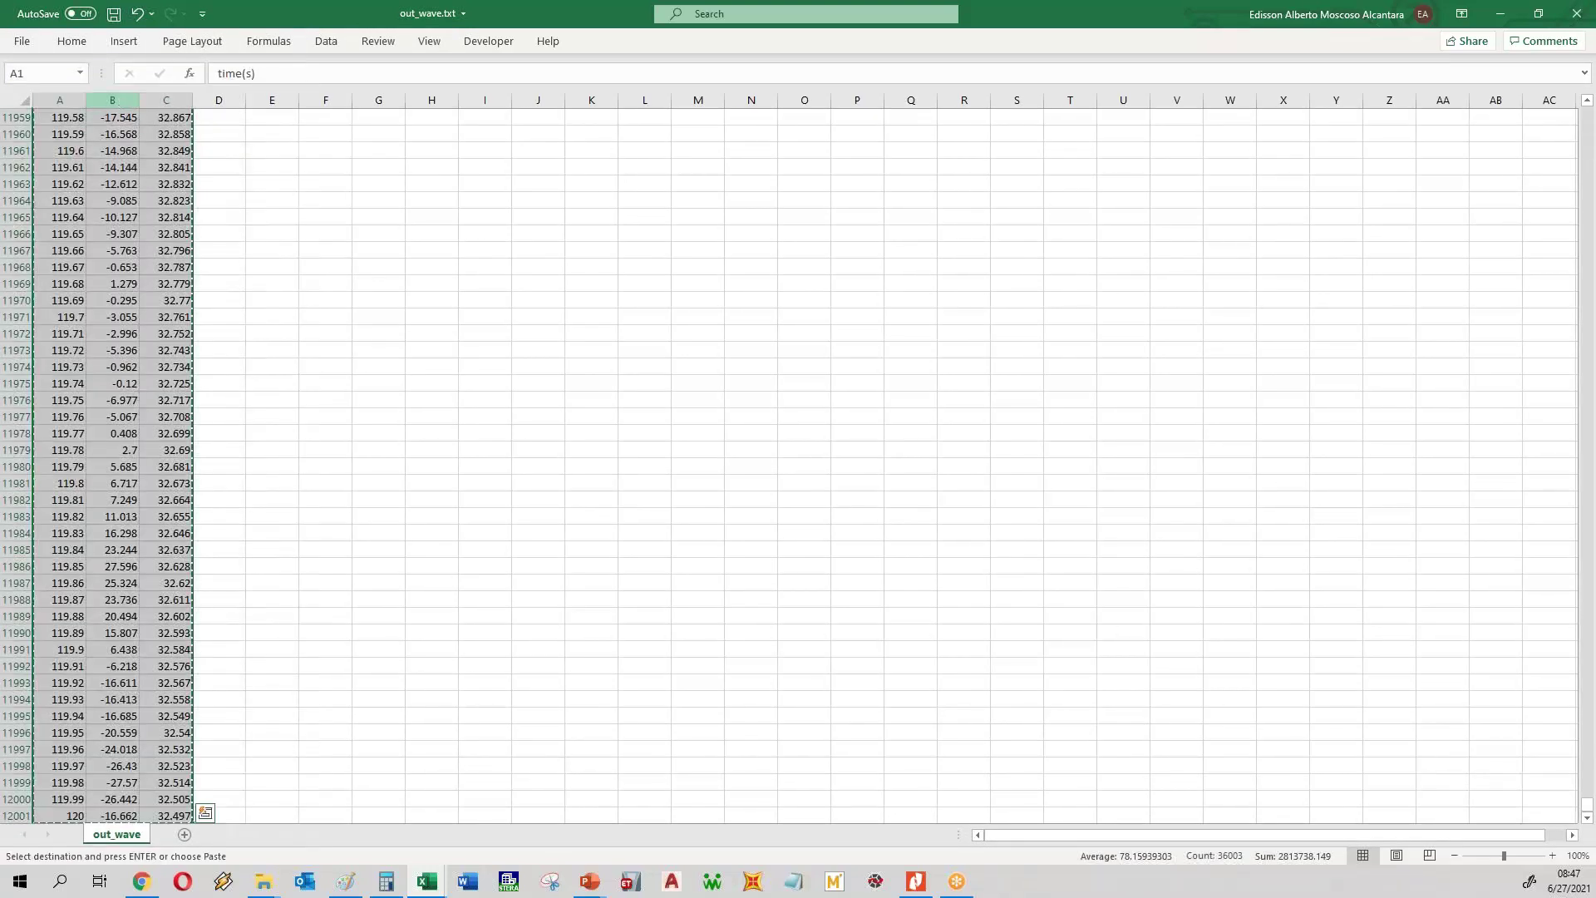
click(1500, 14)
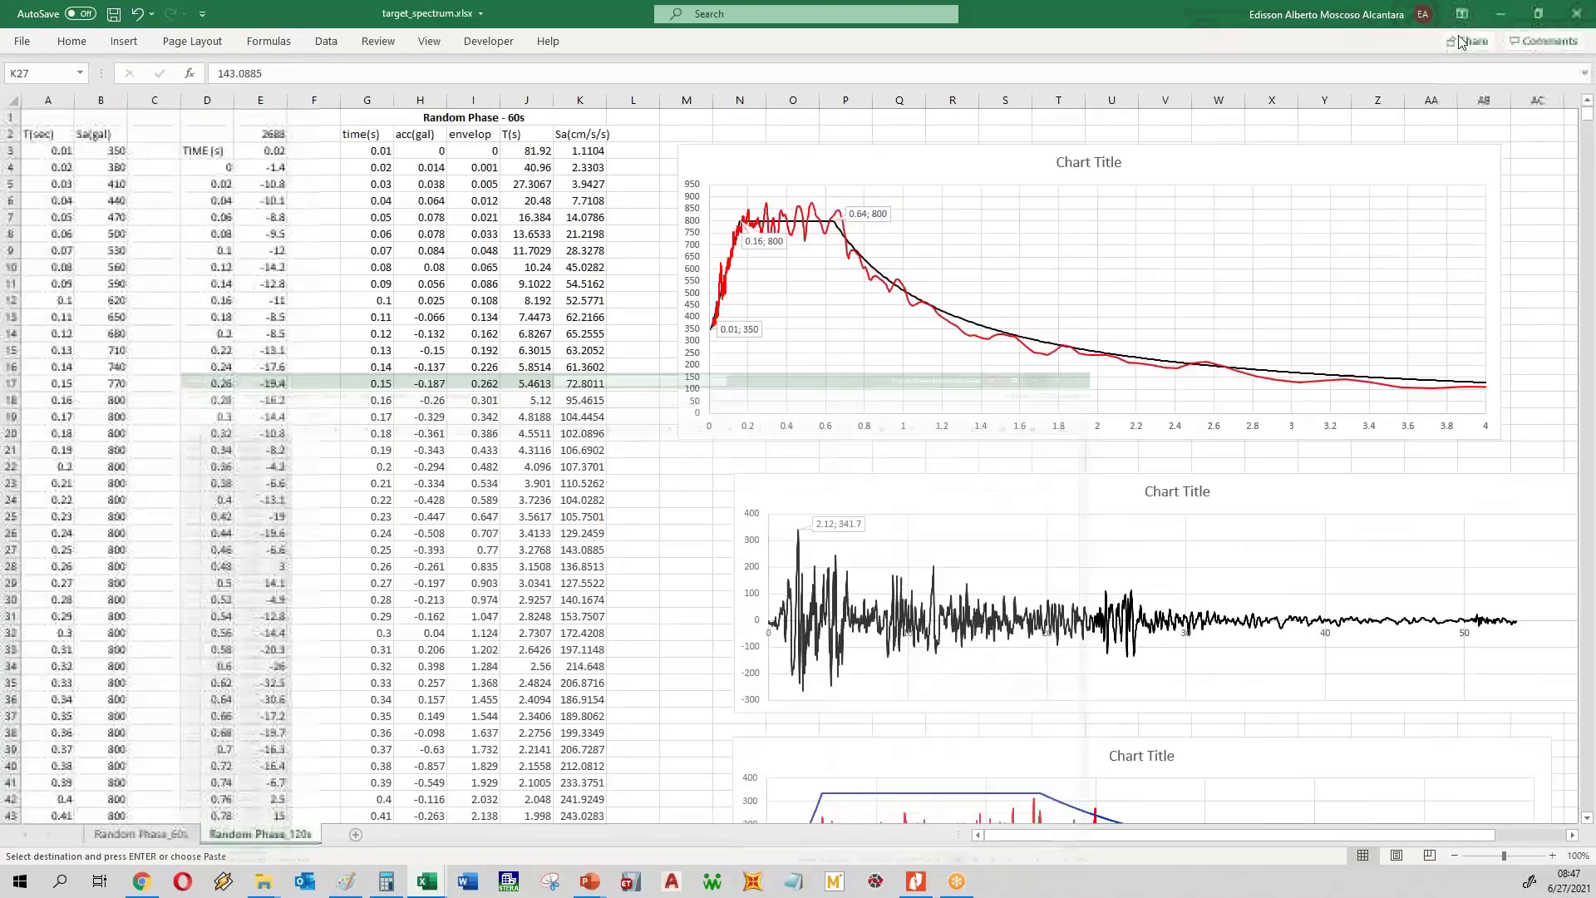
click(362, 138)
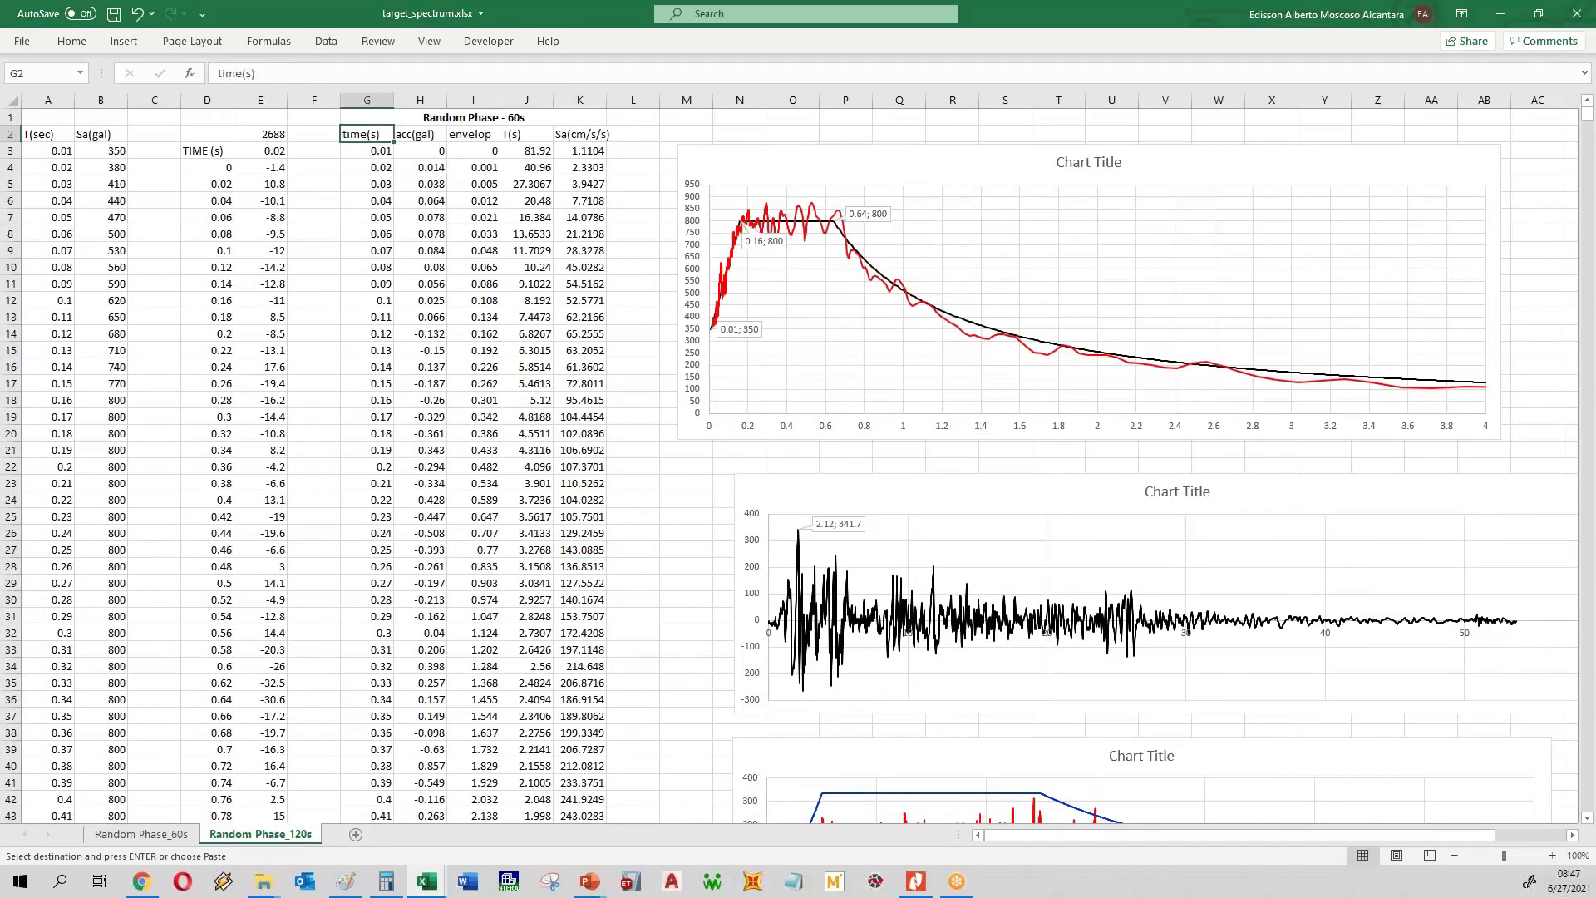
key(ctrl+v)
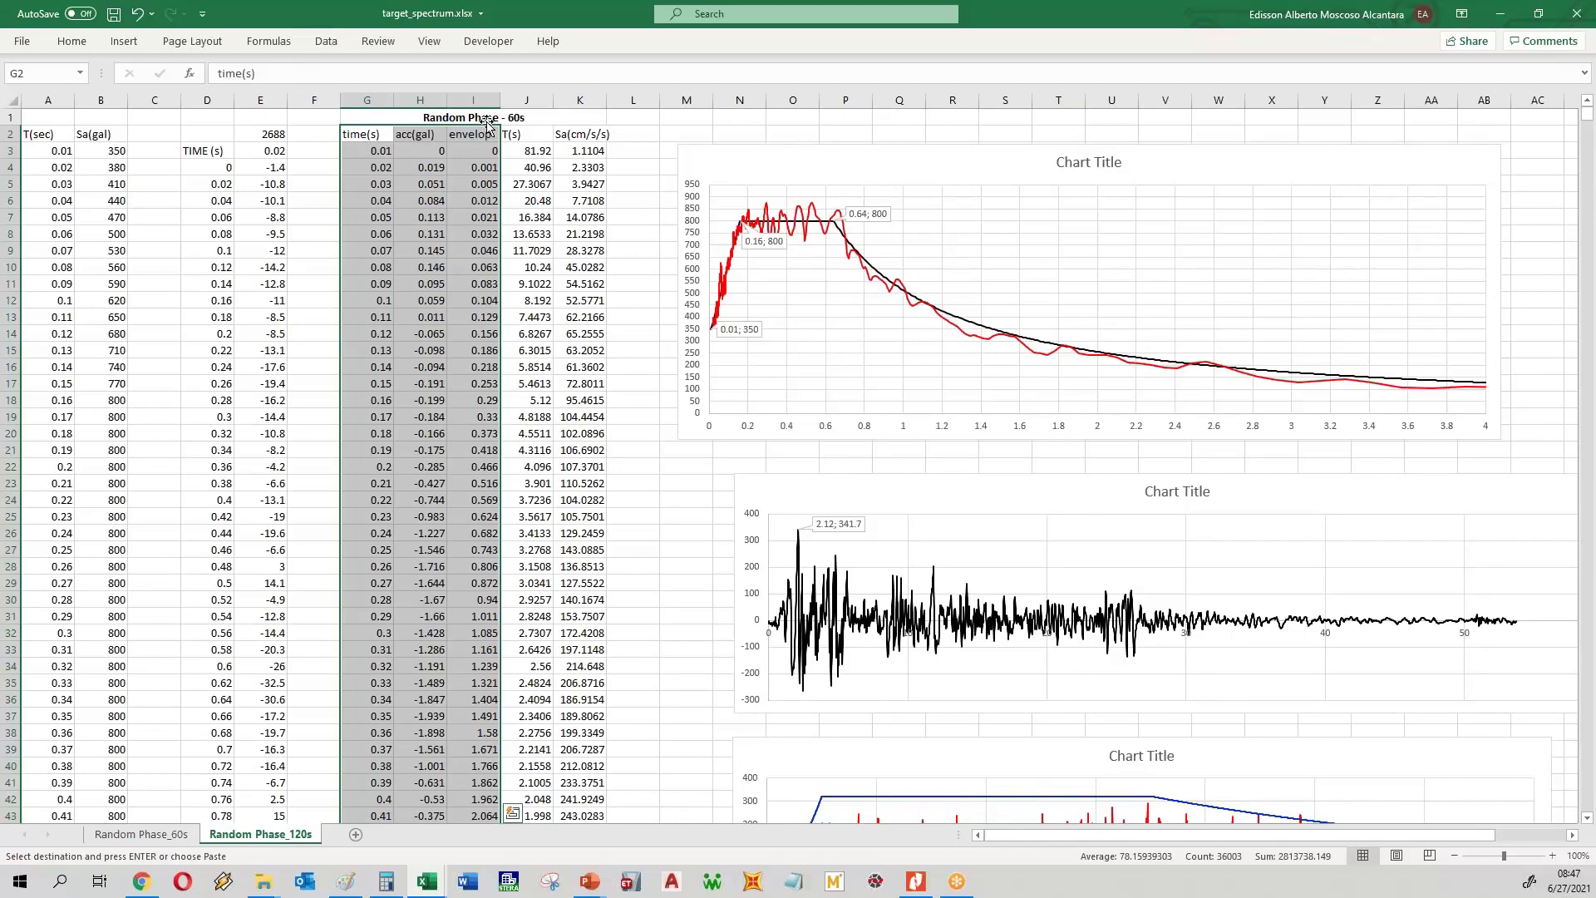
- Change the data block heading in G1 to "Random Phase - 120s" and close out_wave.txt without saving its changes
double_click(522, 118)
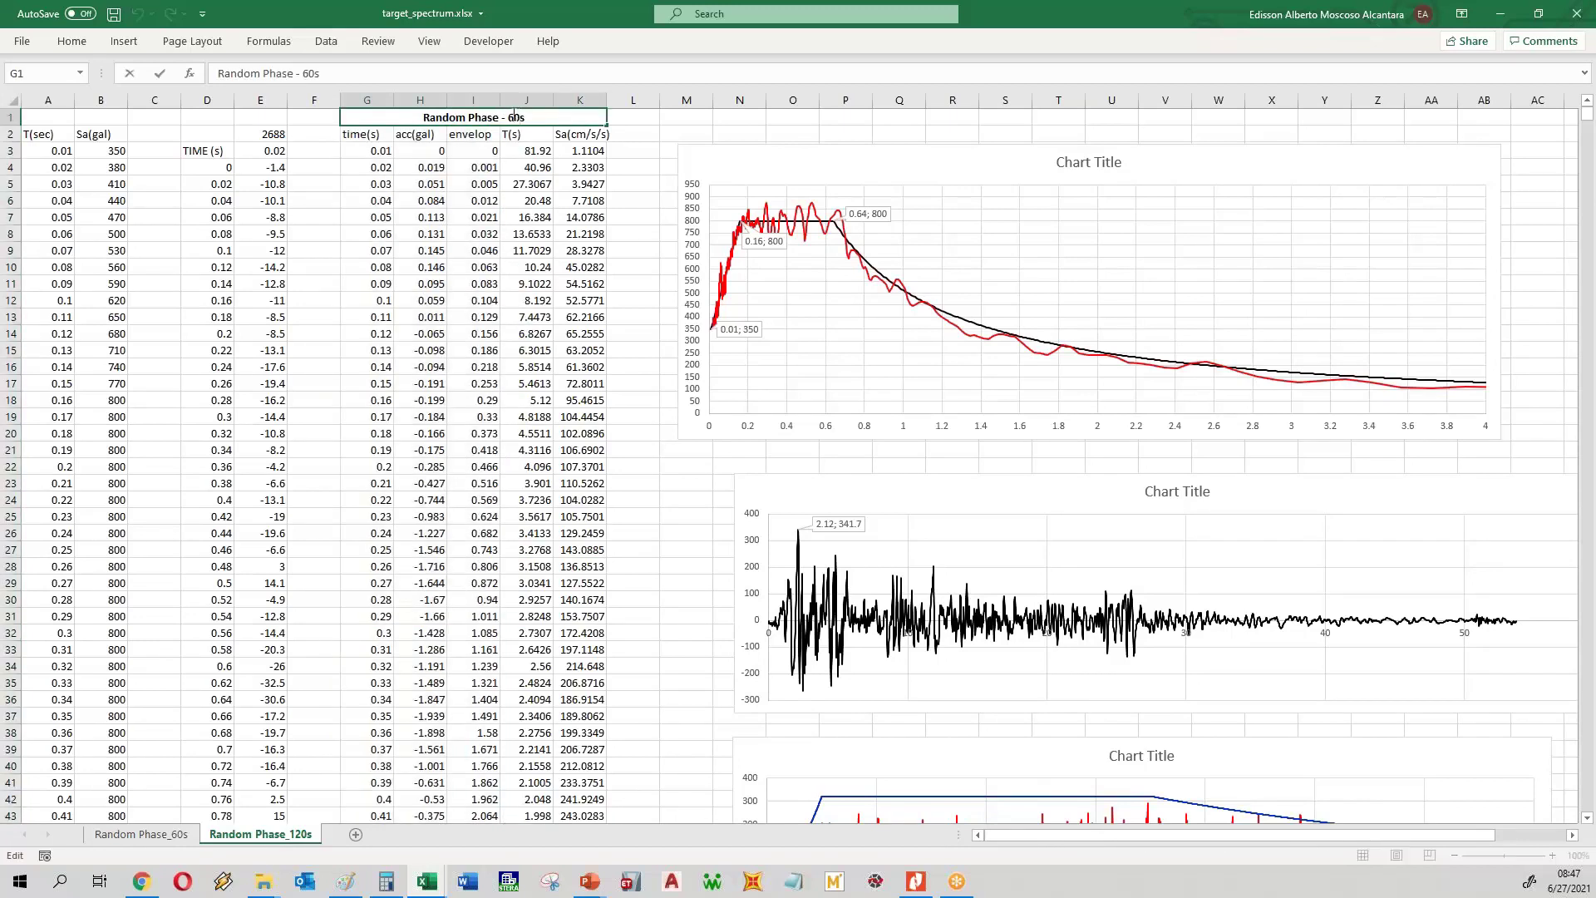
key(BackSpace)
text(12)
click(604, 362)
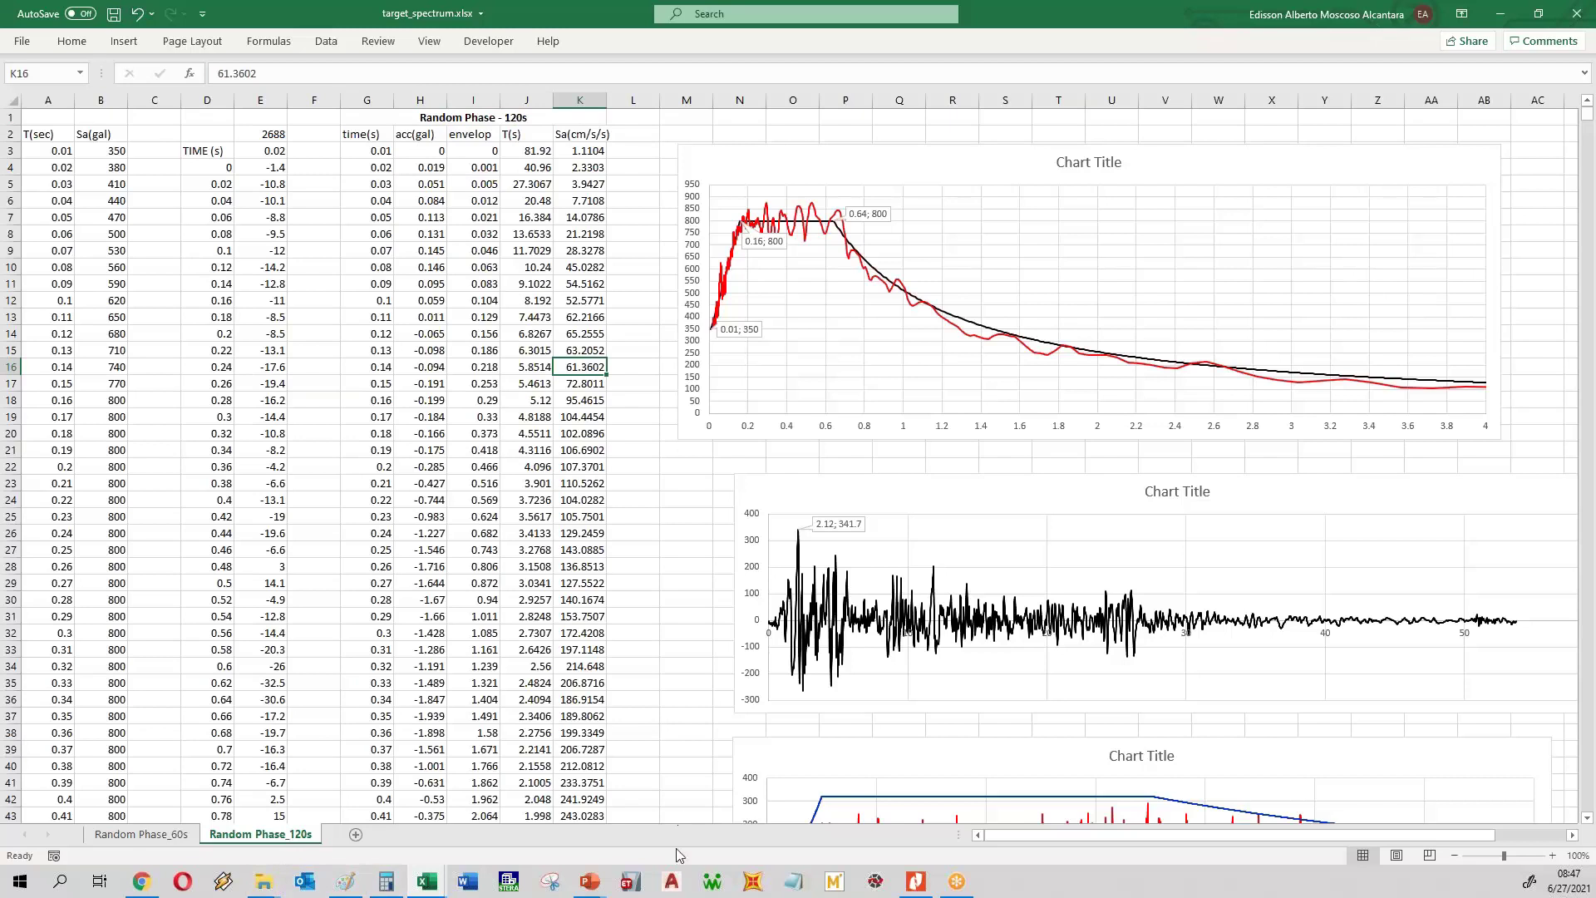
mouse_move(438, 889)
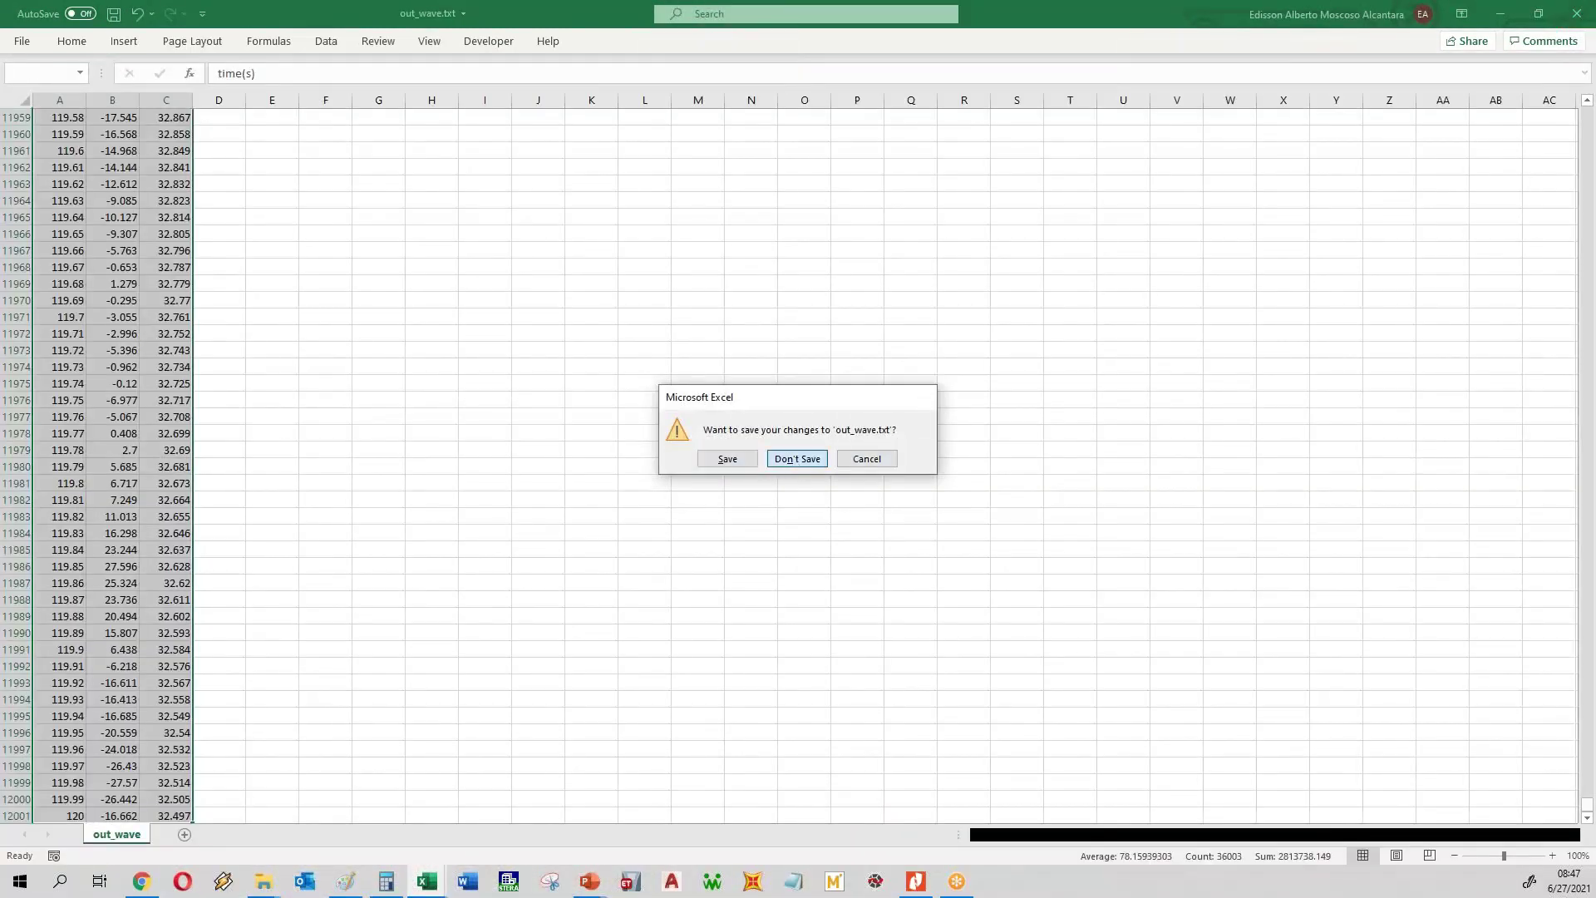
click(790, 456)
- Open out_spectrum.txt from the STERA_WAVE V1.0 folder in Excel
mouse_move(267, 885)
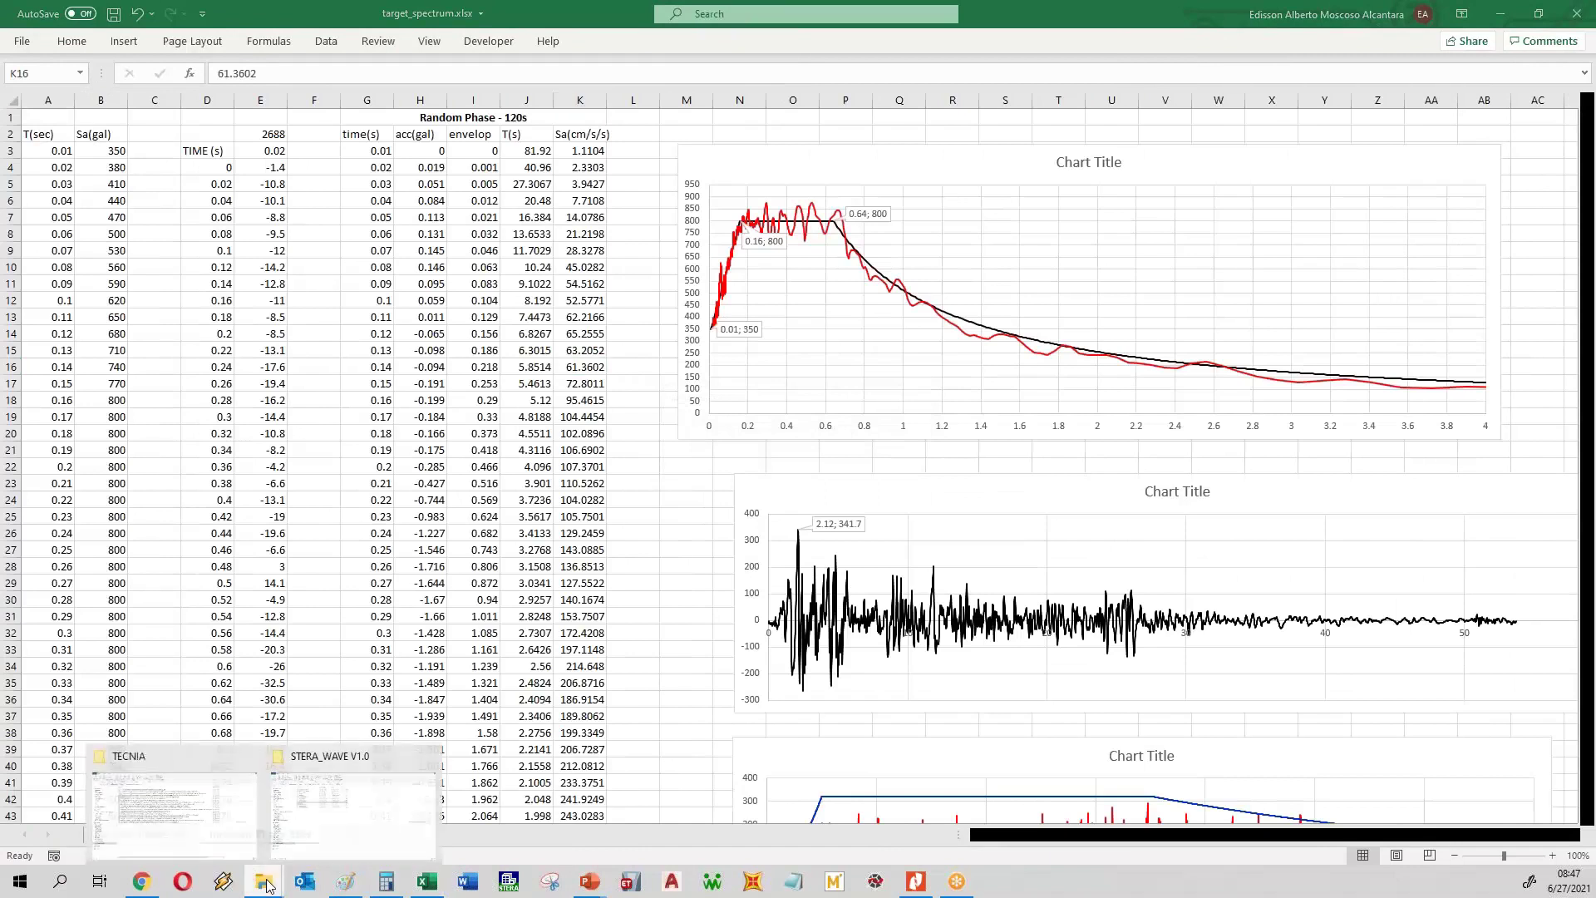
click(330, 833)
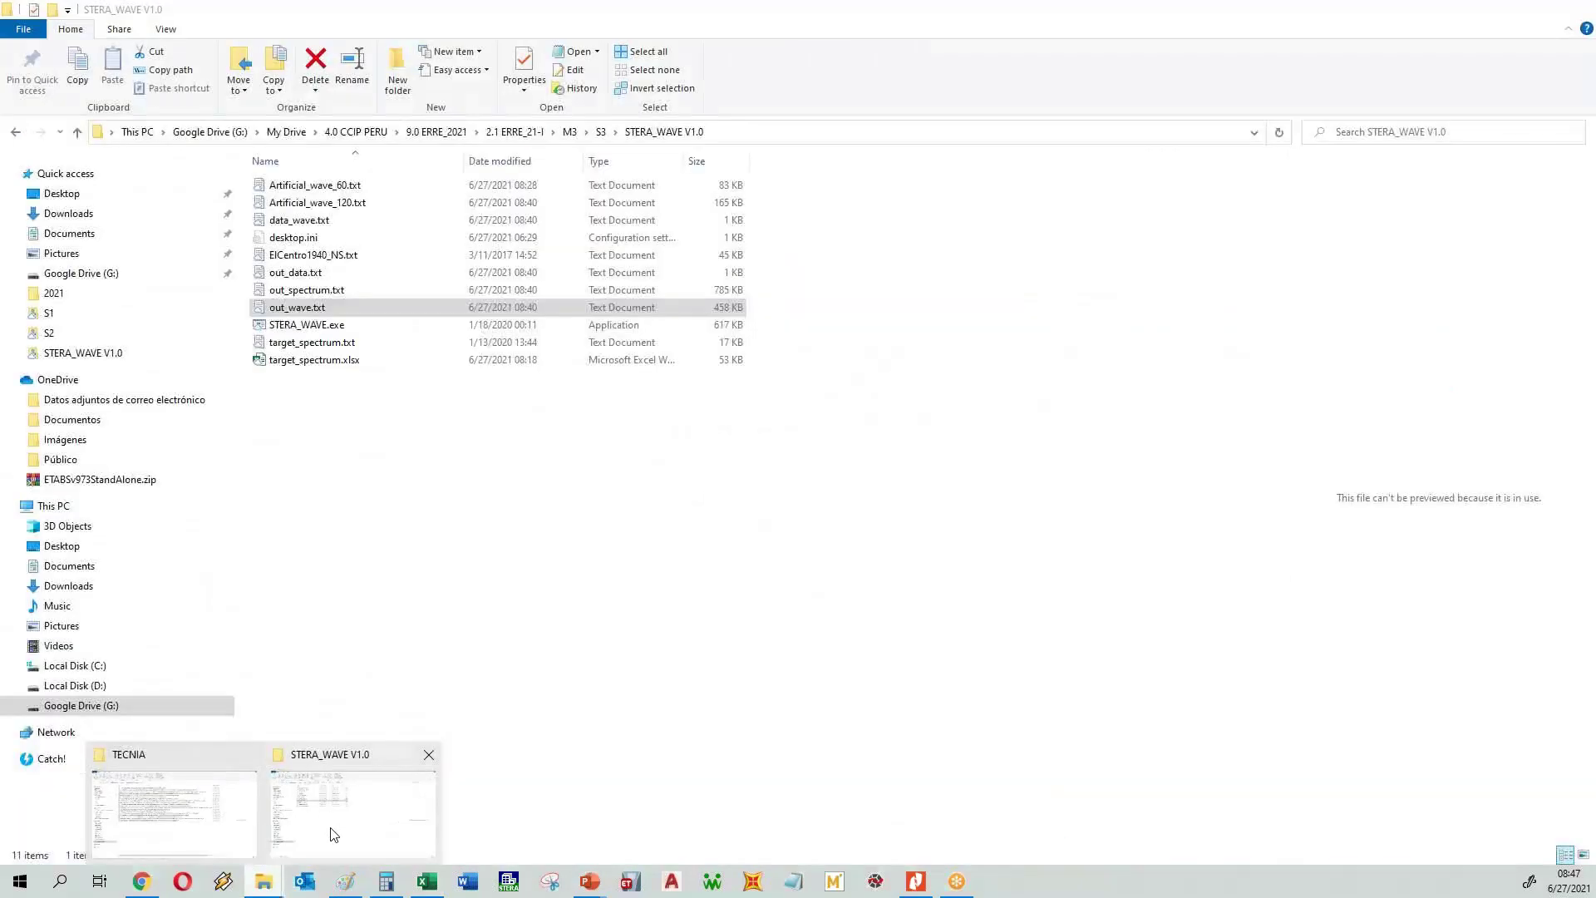
click(345, 291)
drag(346, 291, 503, 573)
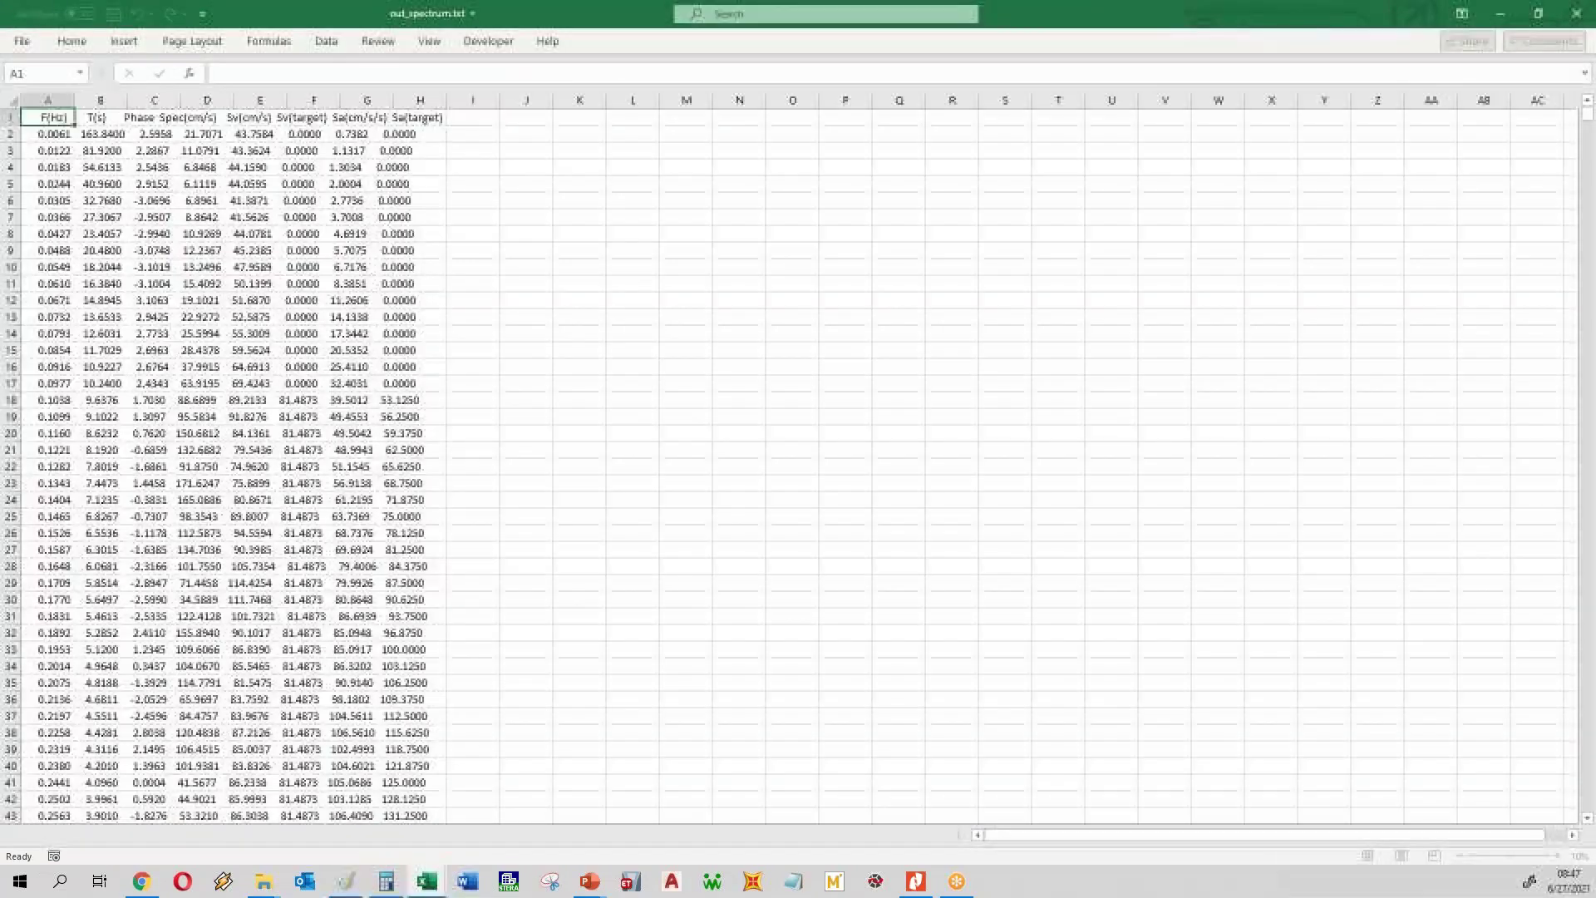
- Split column A of out_spectrum.txt into separate spectrum columns with Text to Columns, using the fixed-width breaks
click(69, 101)
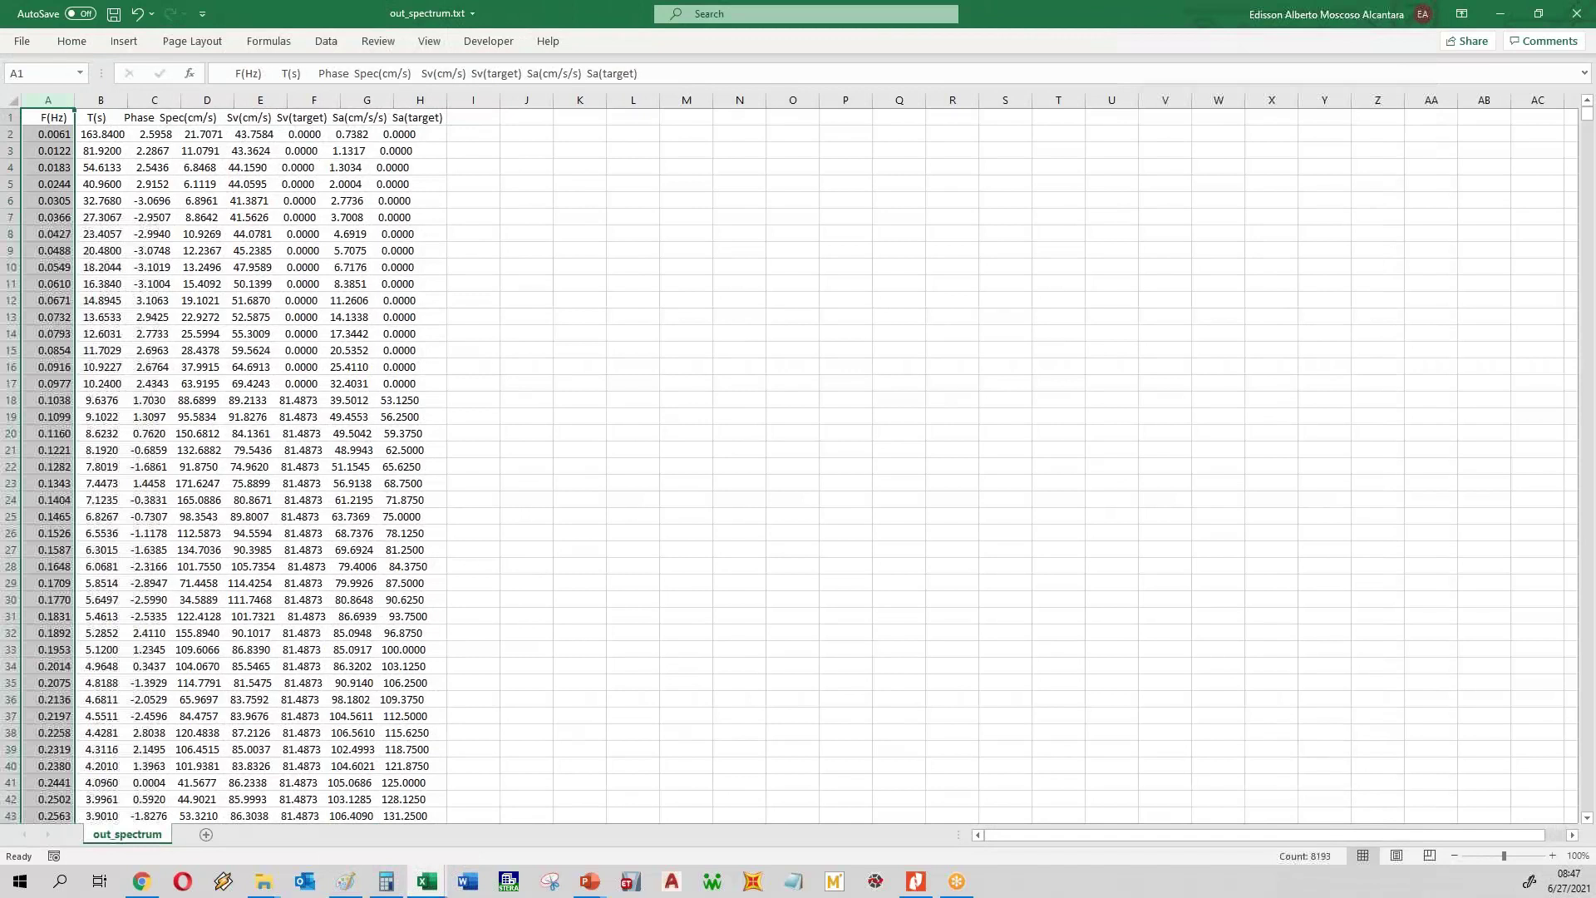
click(325, 41)
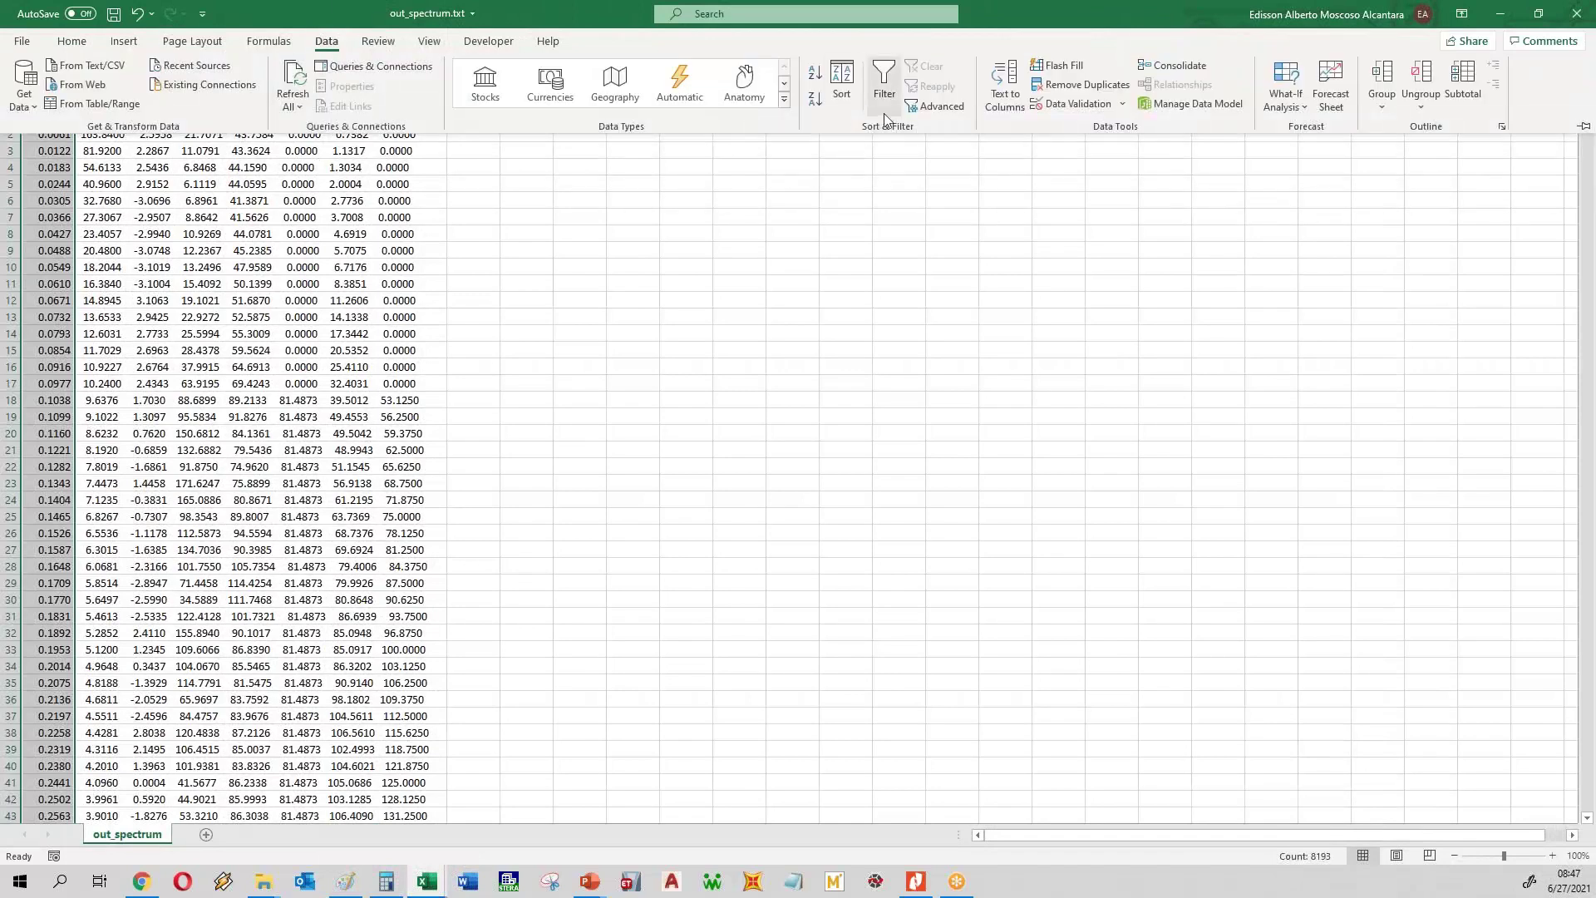
click(1015, 106)
click(856, 536)
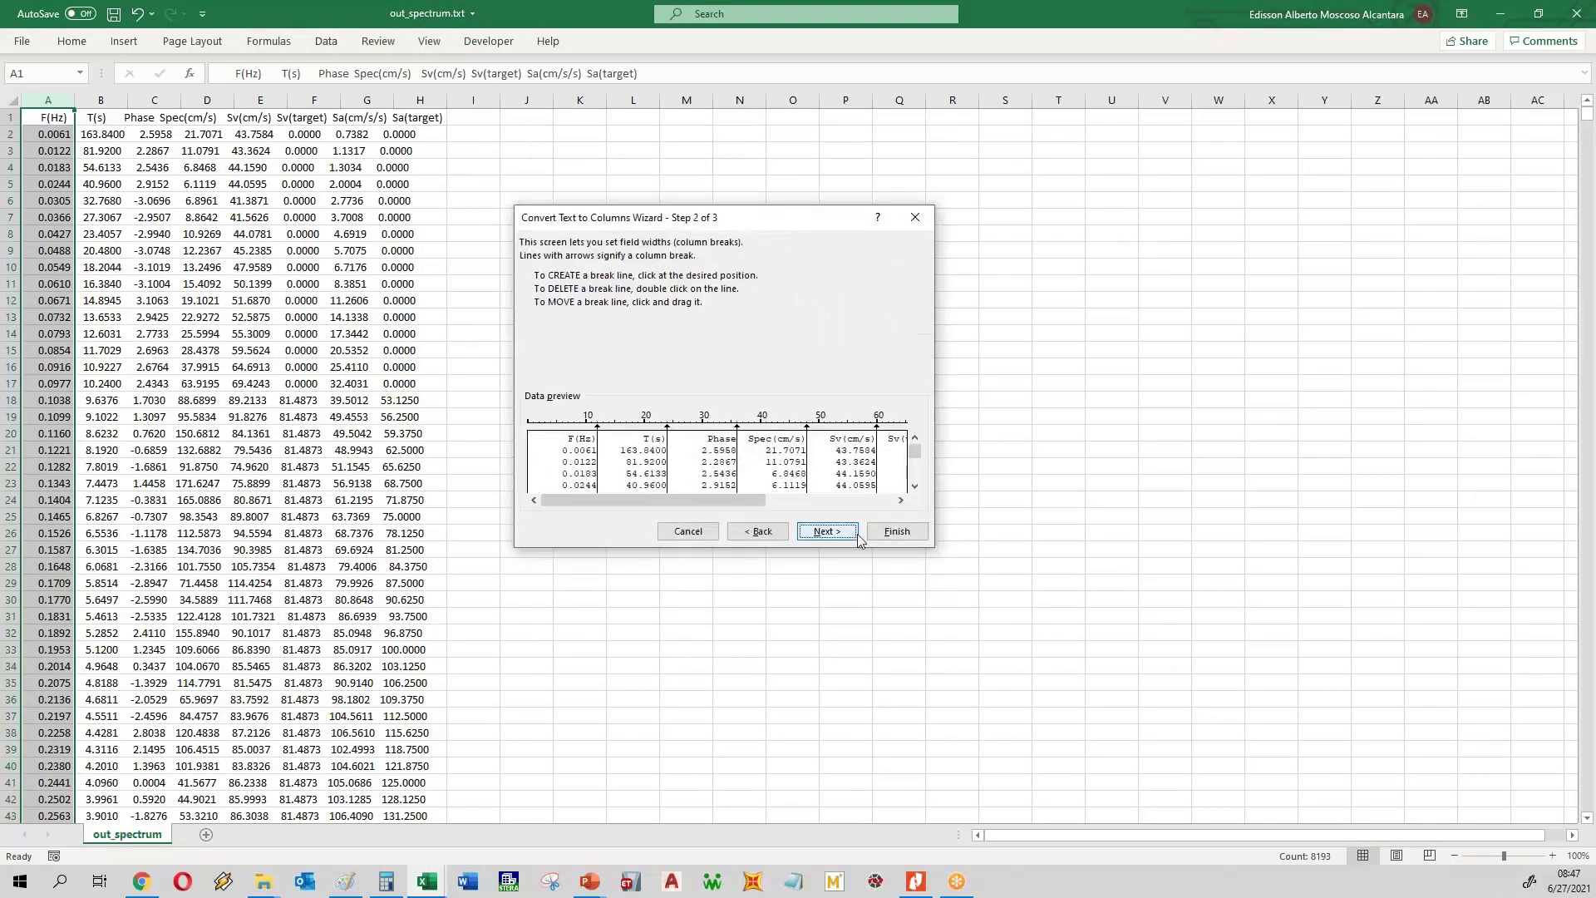
click(896, 531)
click(898, 433)
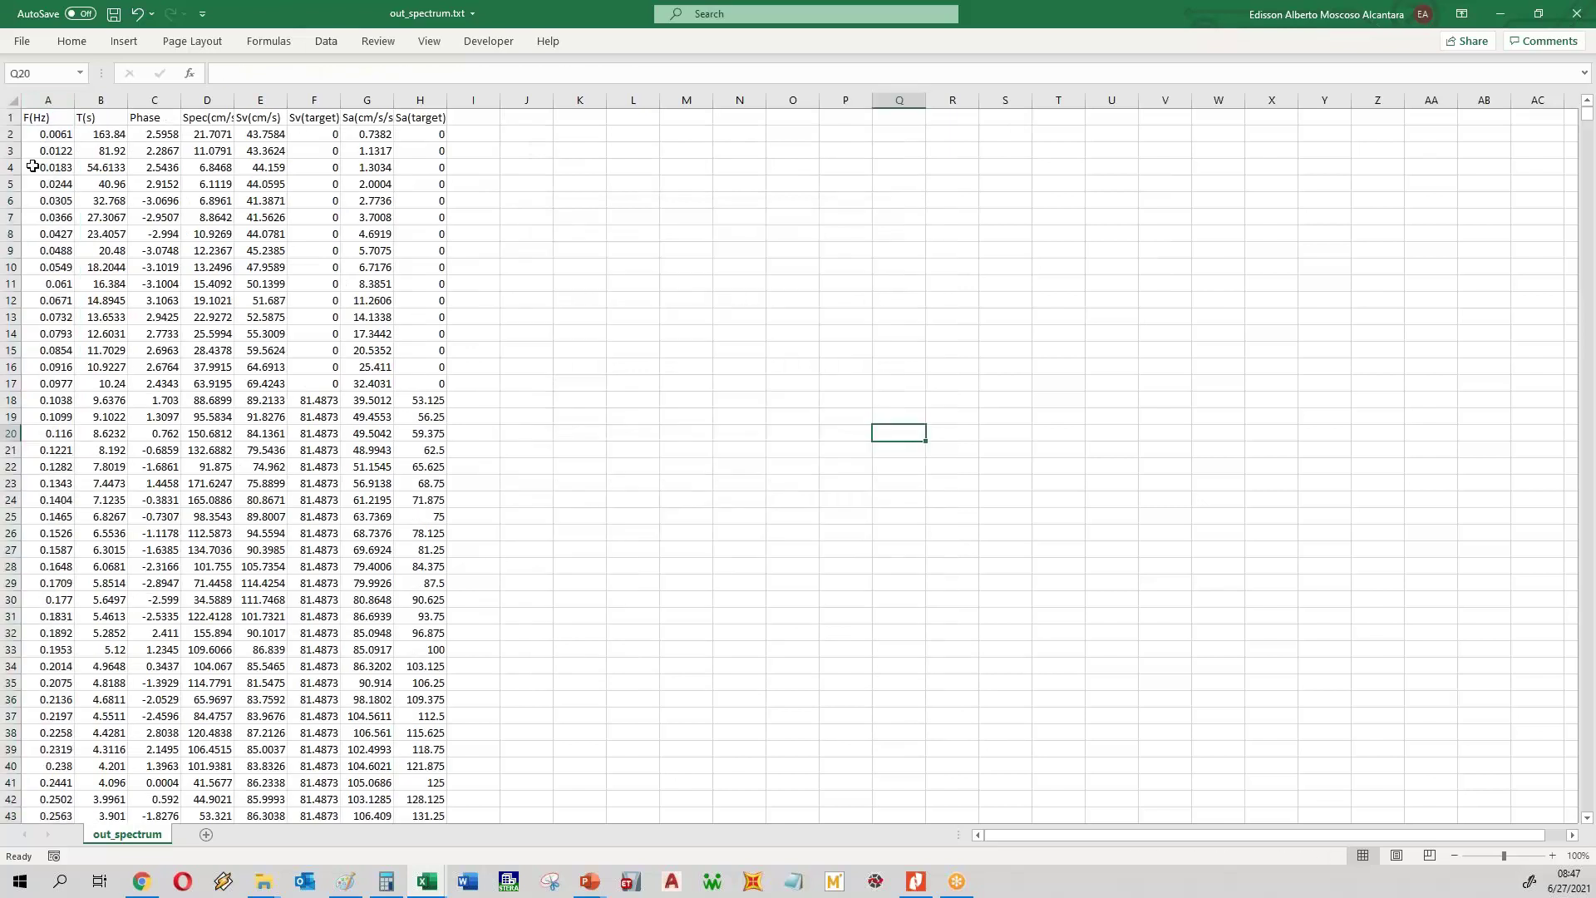
- Copy the full T(s) column with its heading from out_spectrum.txt into target_spectrum.xlsx, starting at cell J2 of Random Phase_120s
click(96, 113)
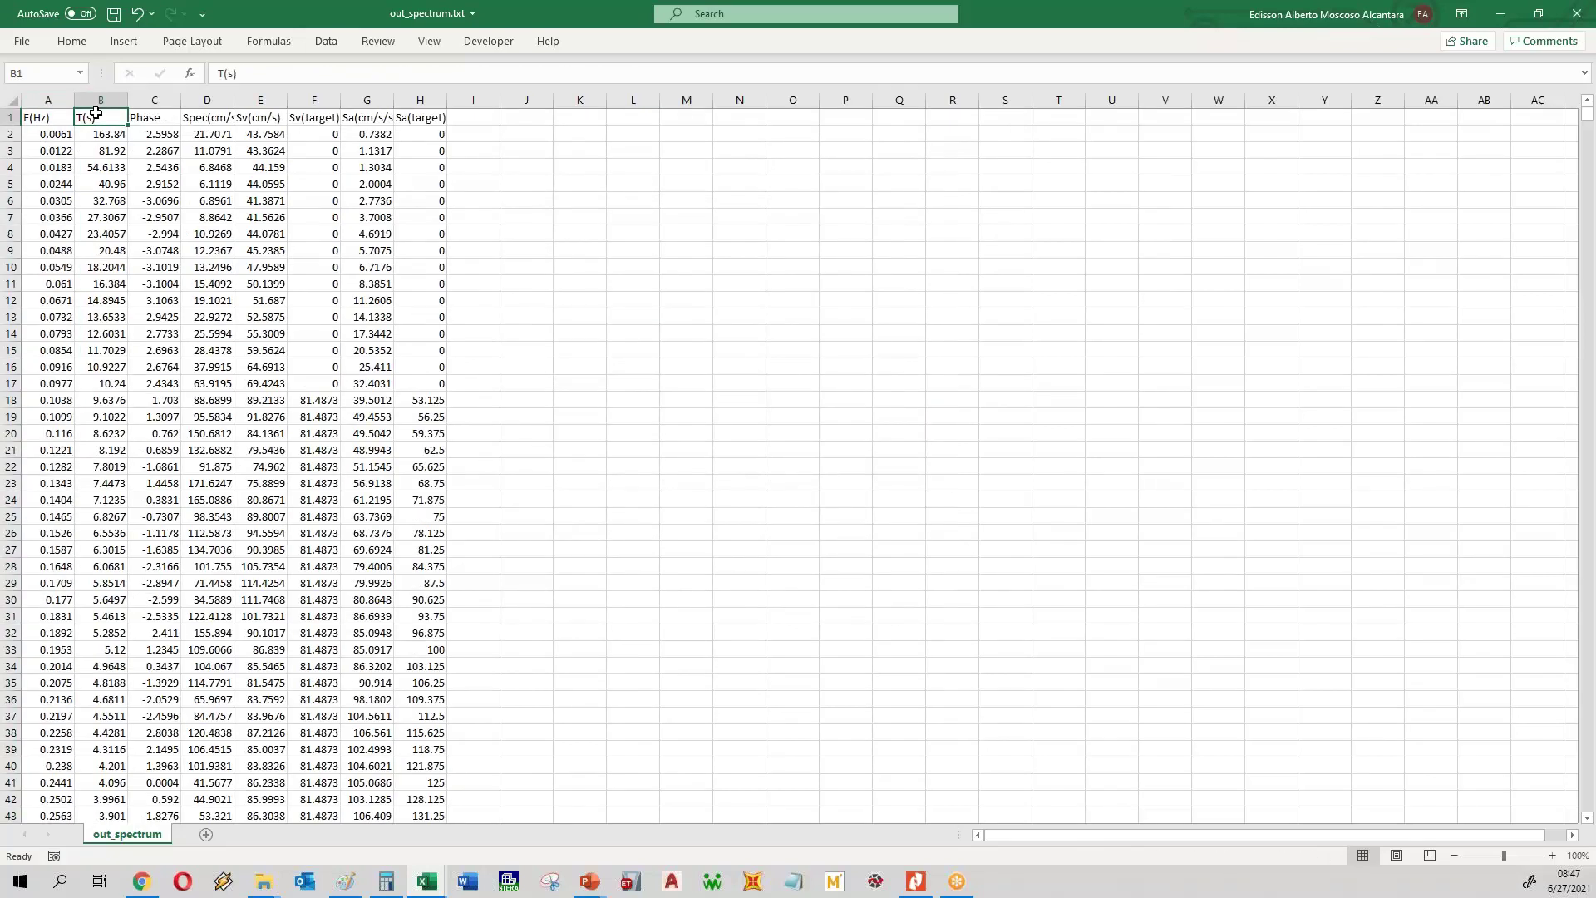
key(ctrl+shift+Down)
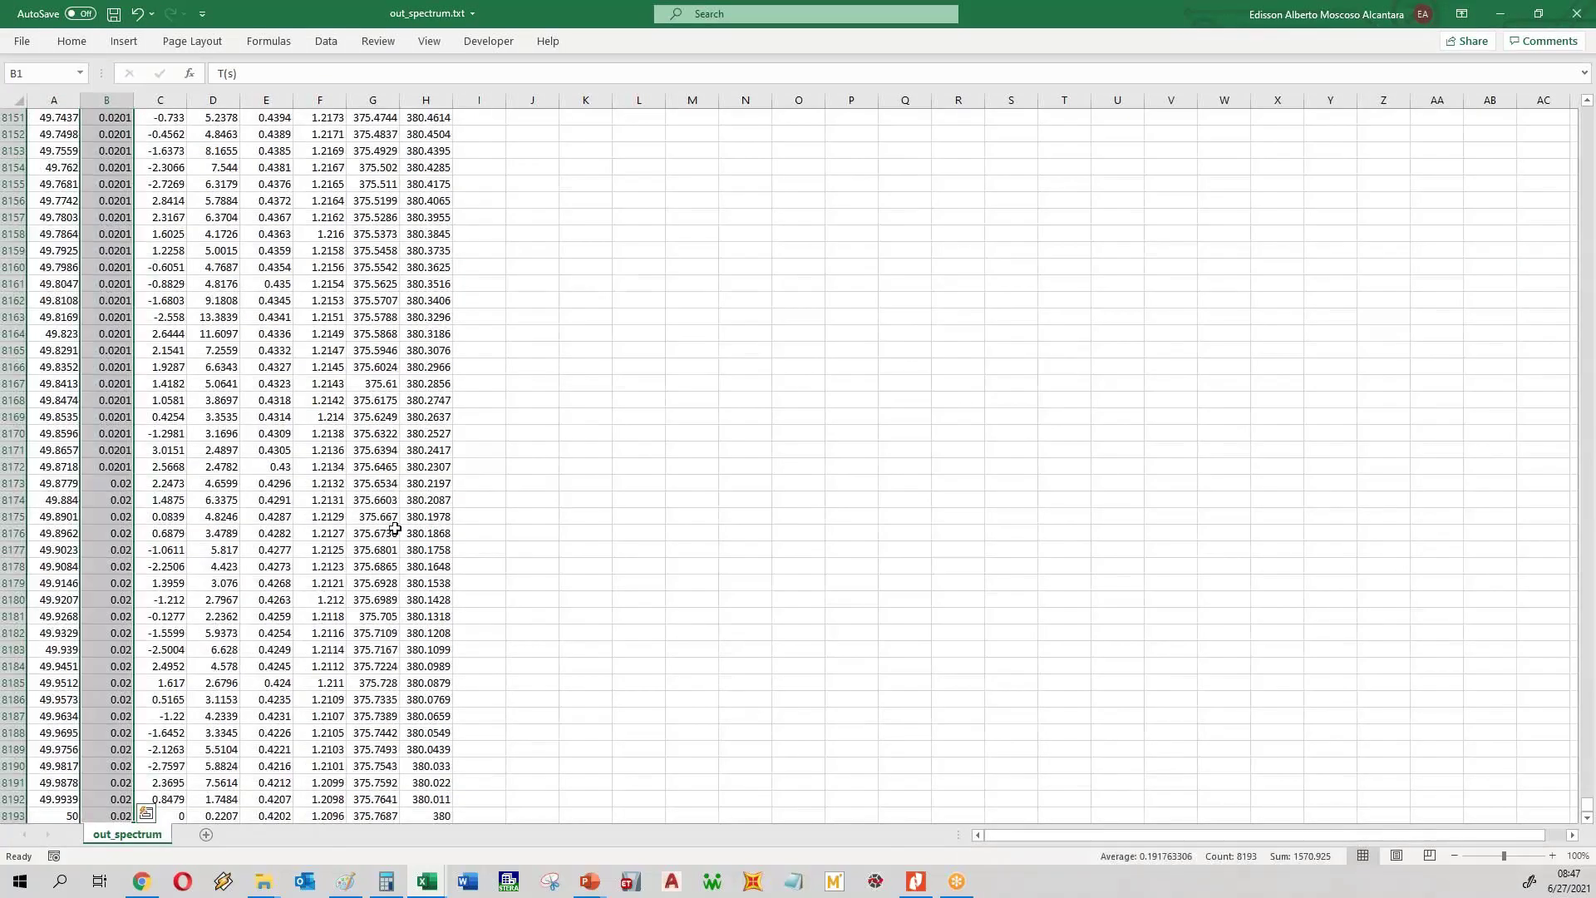
key(ctrl+c)
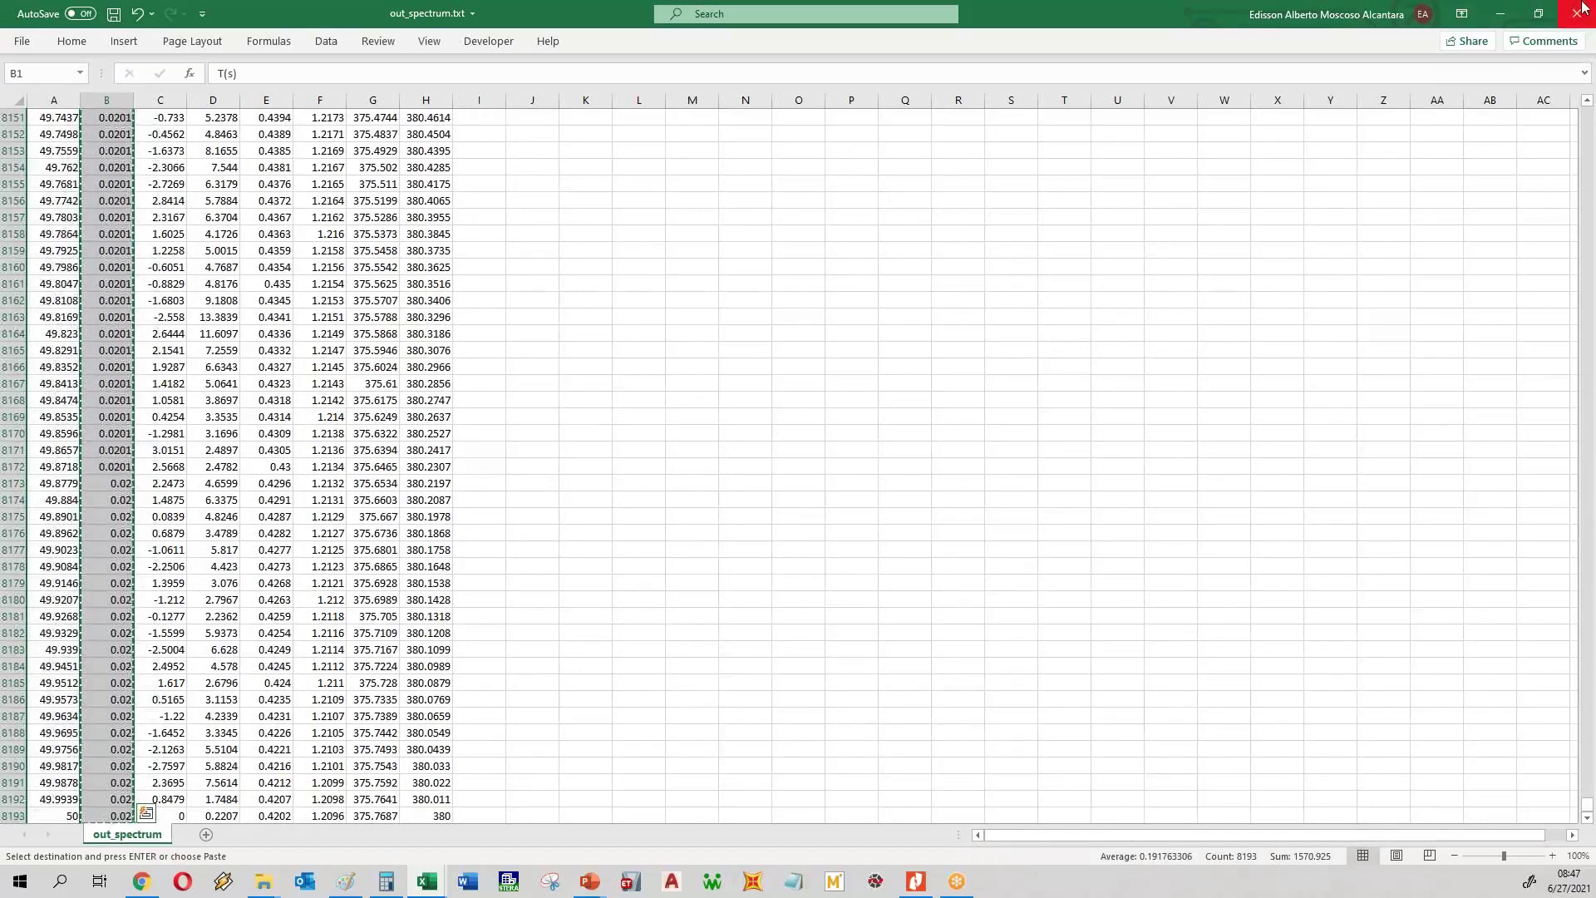
click(1500, 14)
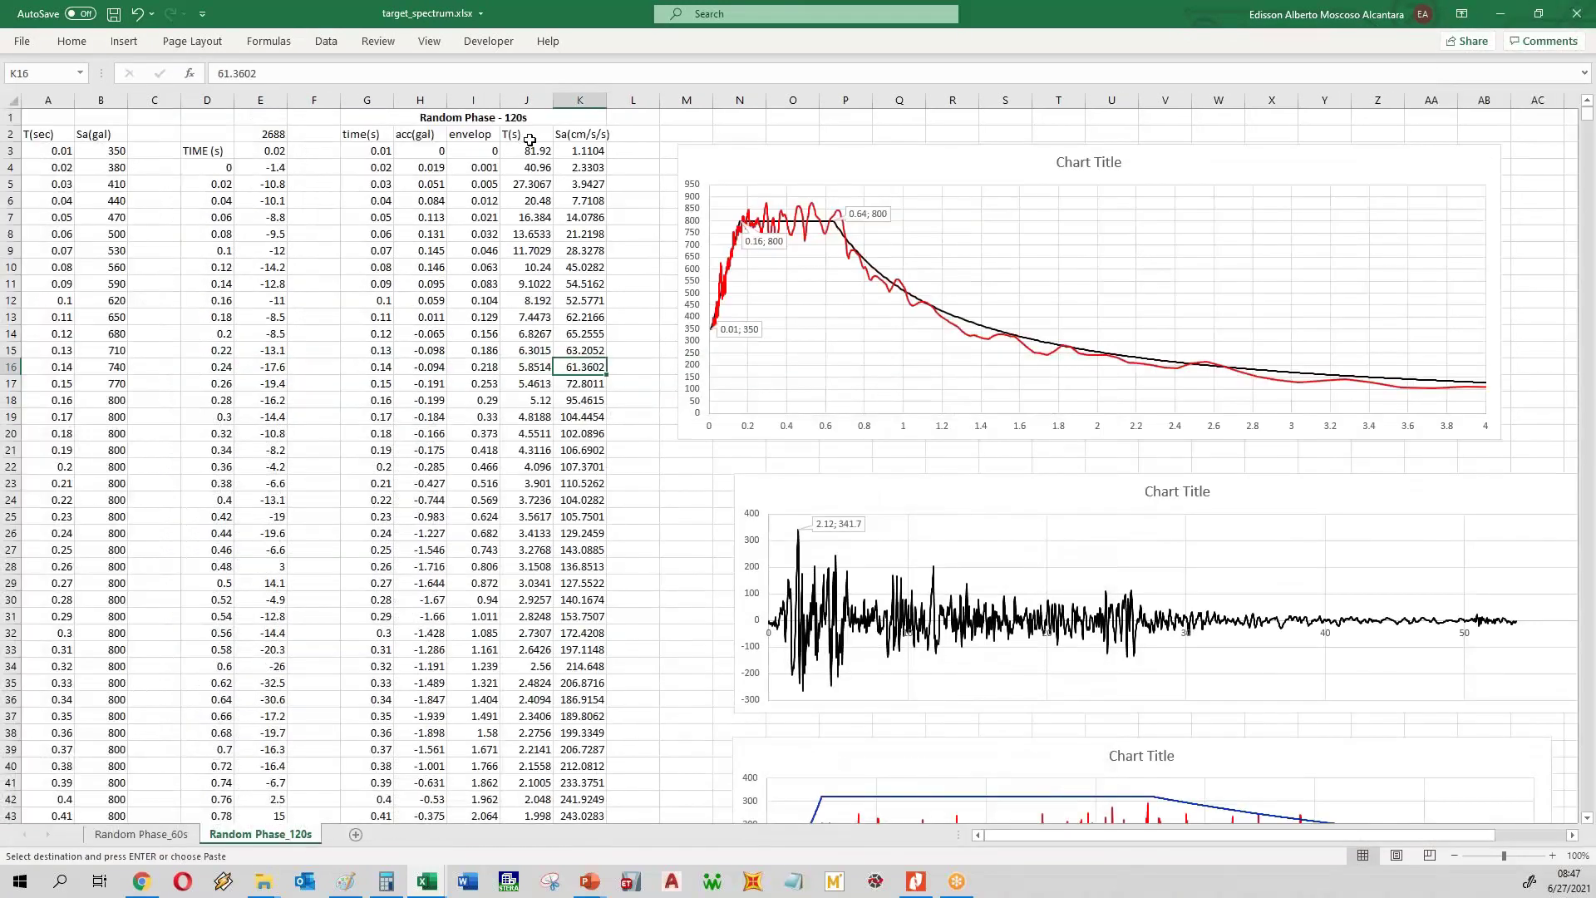
click(531, 137)
key(ctrl+v)
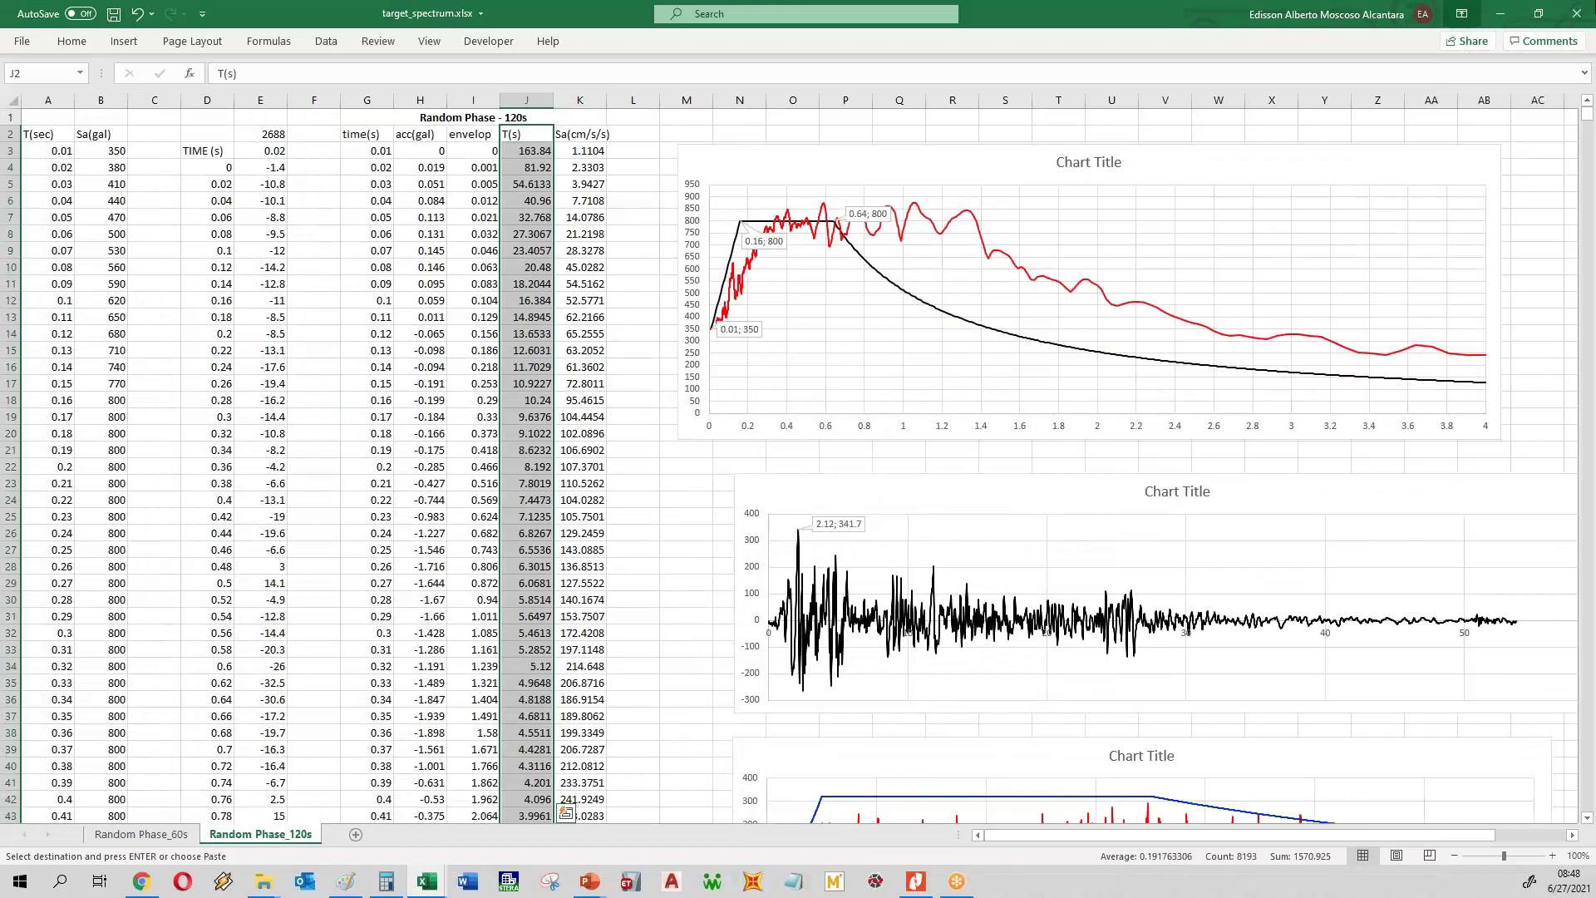
- Copy the Sa(cm/s/s) values from G2 downward in out_spectrum.txt into the Random Phase_120s sheet, starting at cell K2
click(1501, 14)
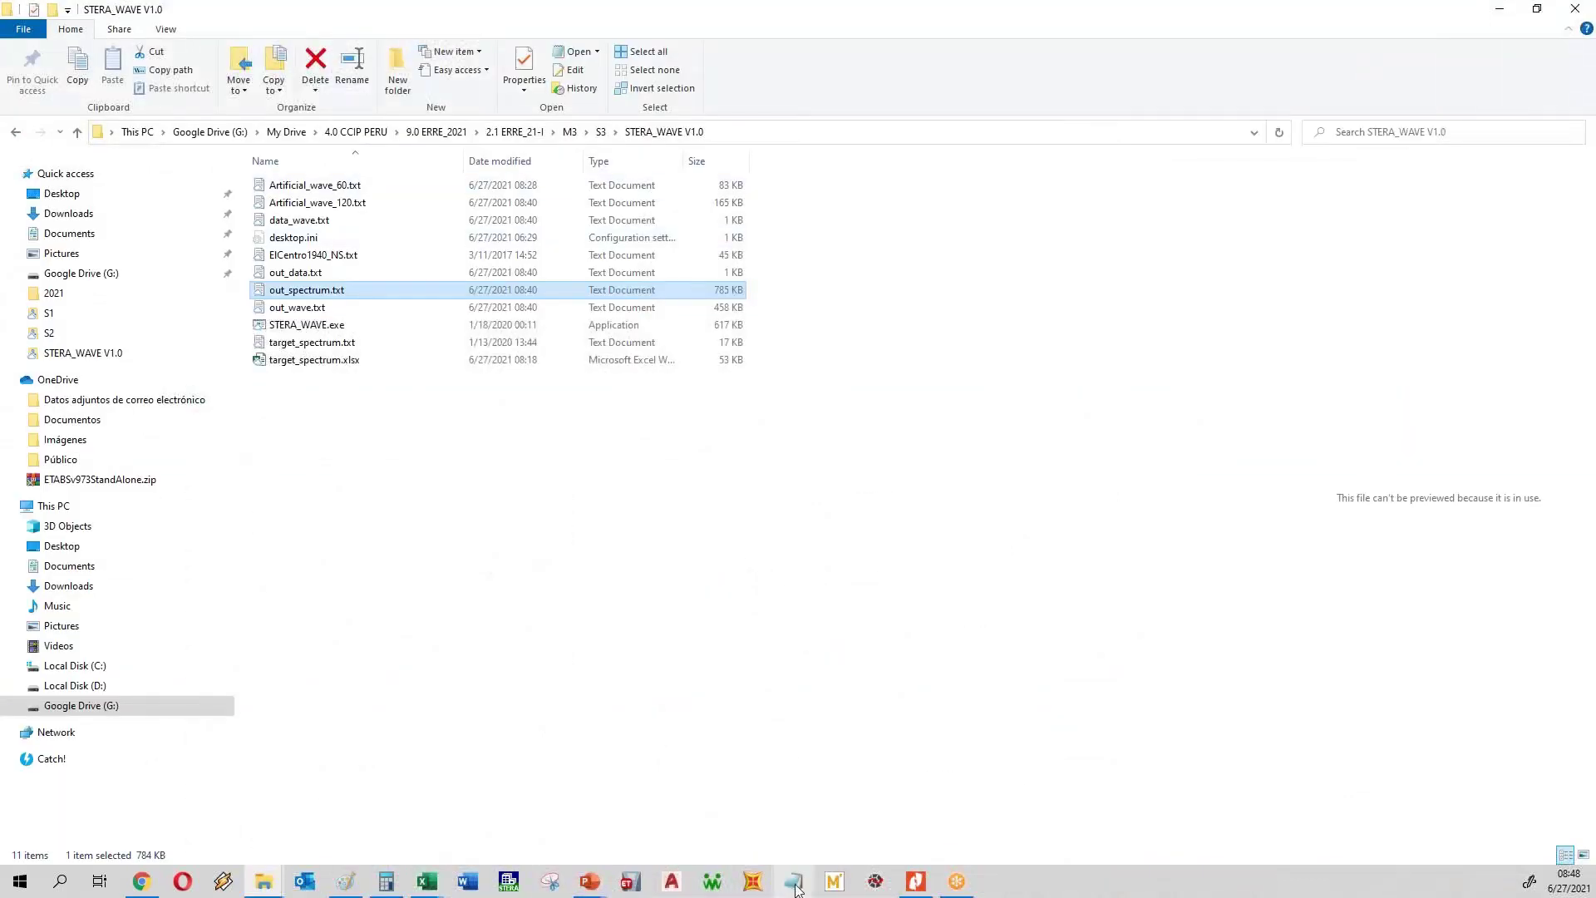
click(426, 881)
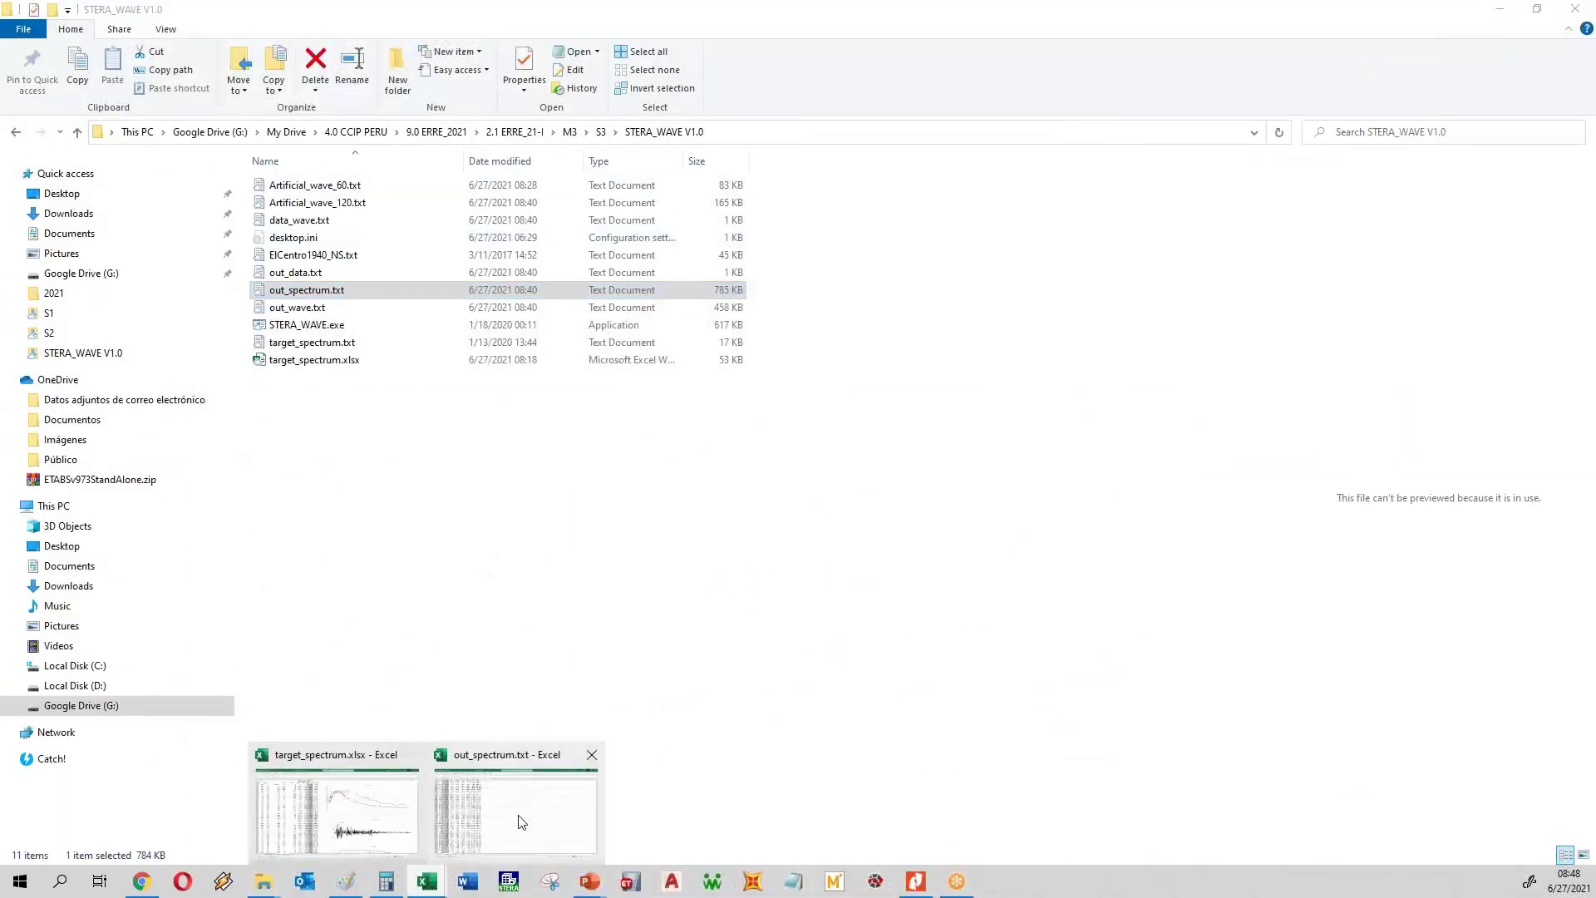
key(alt+Tab)
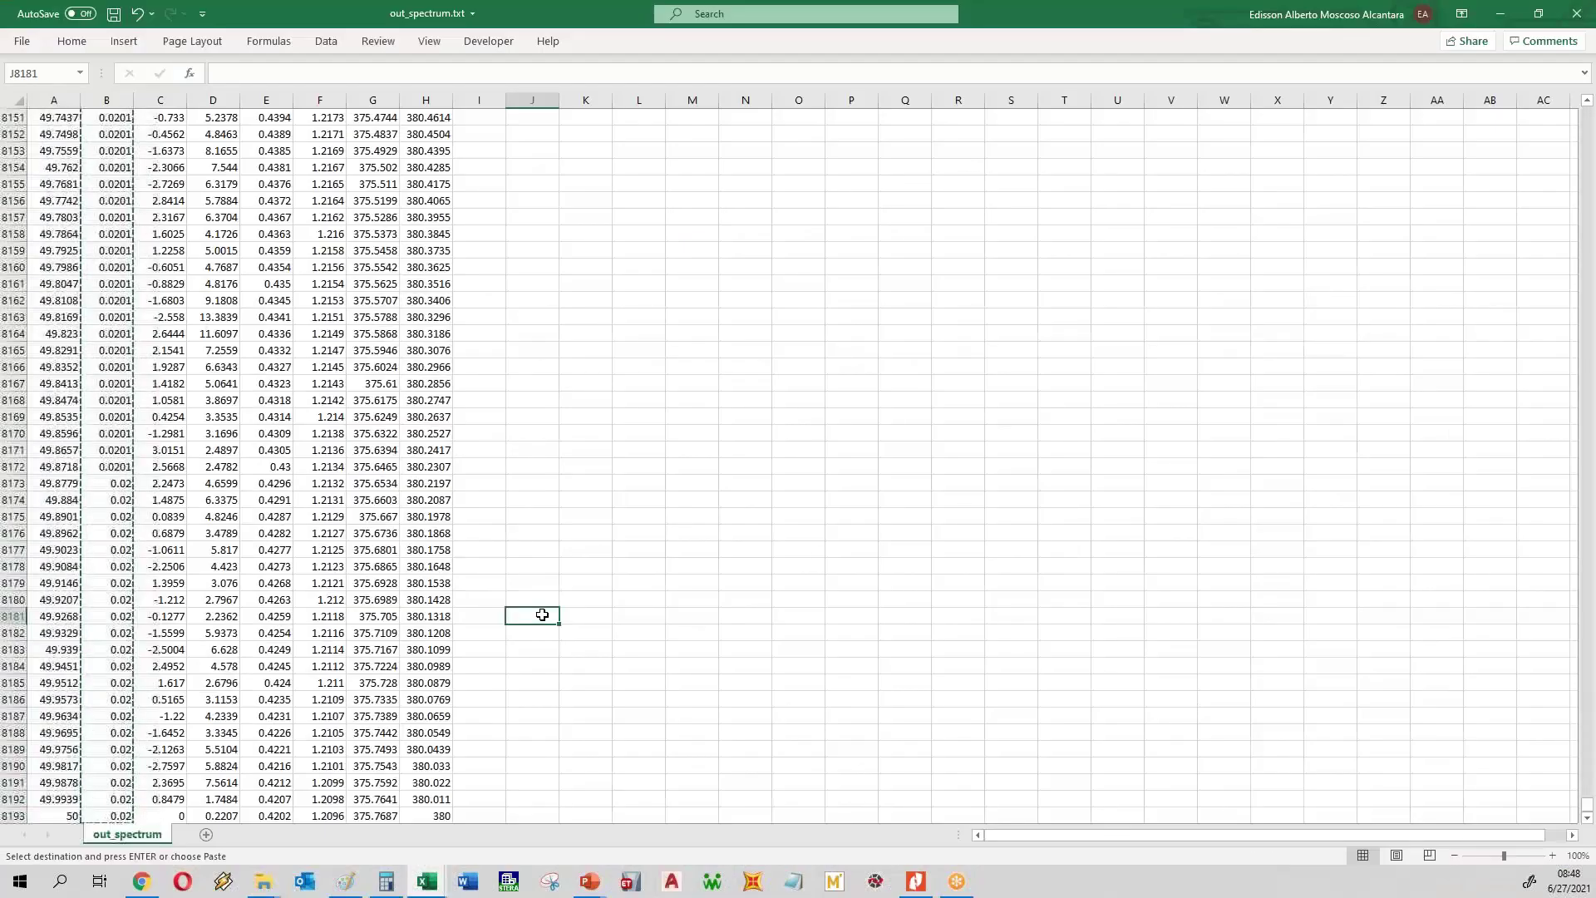
key(ctrl+Home)
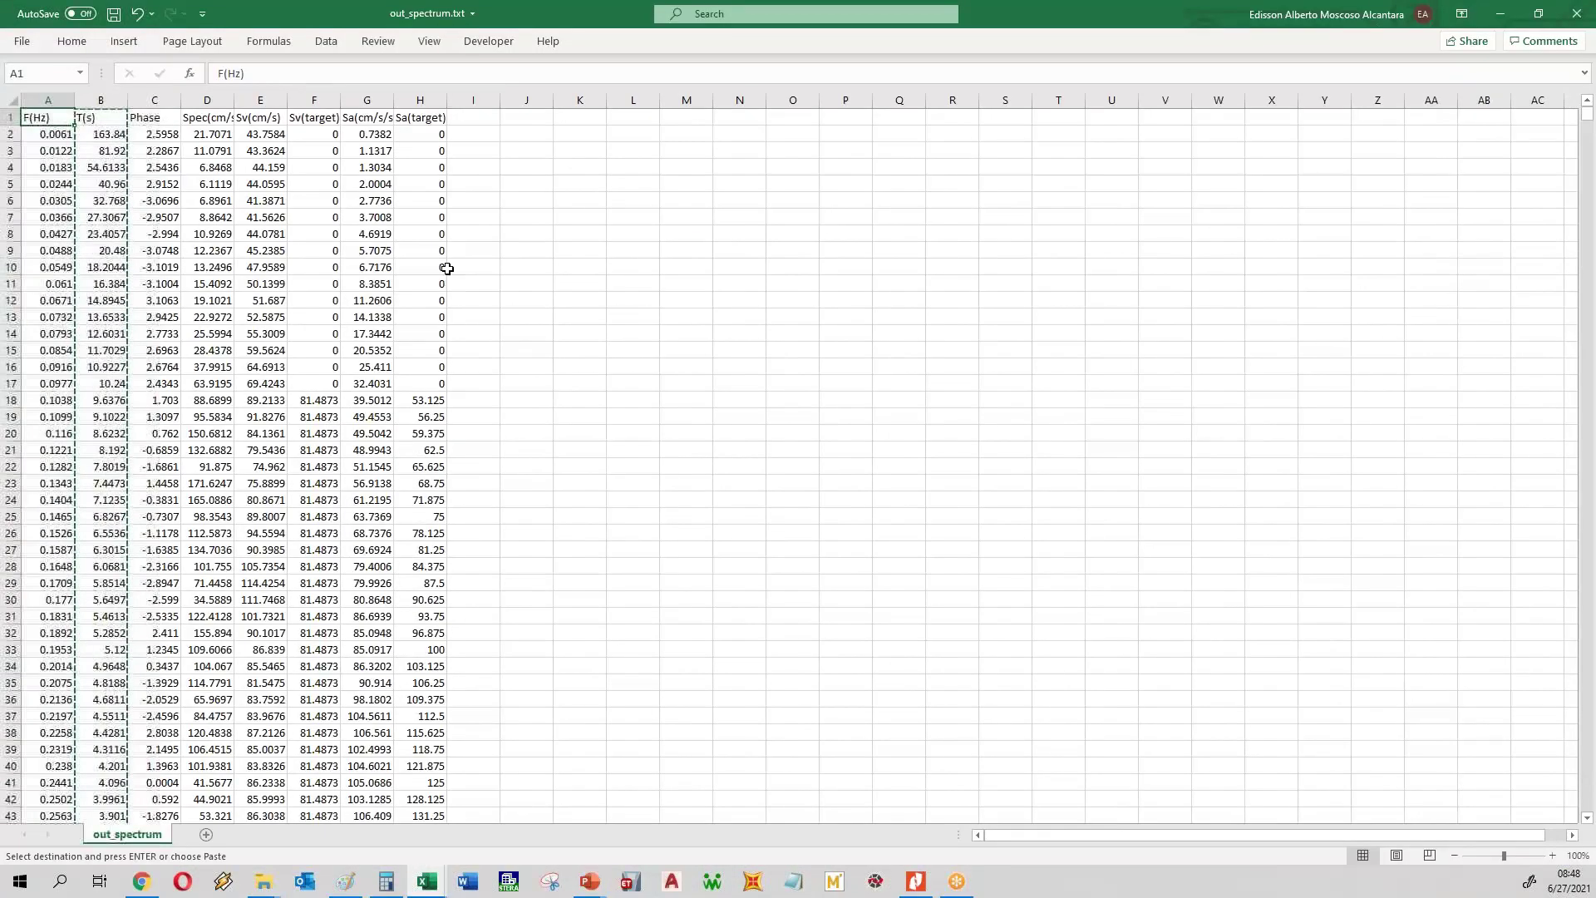
click(370, 136)
key(ctrl+shift+Down)
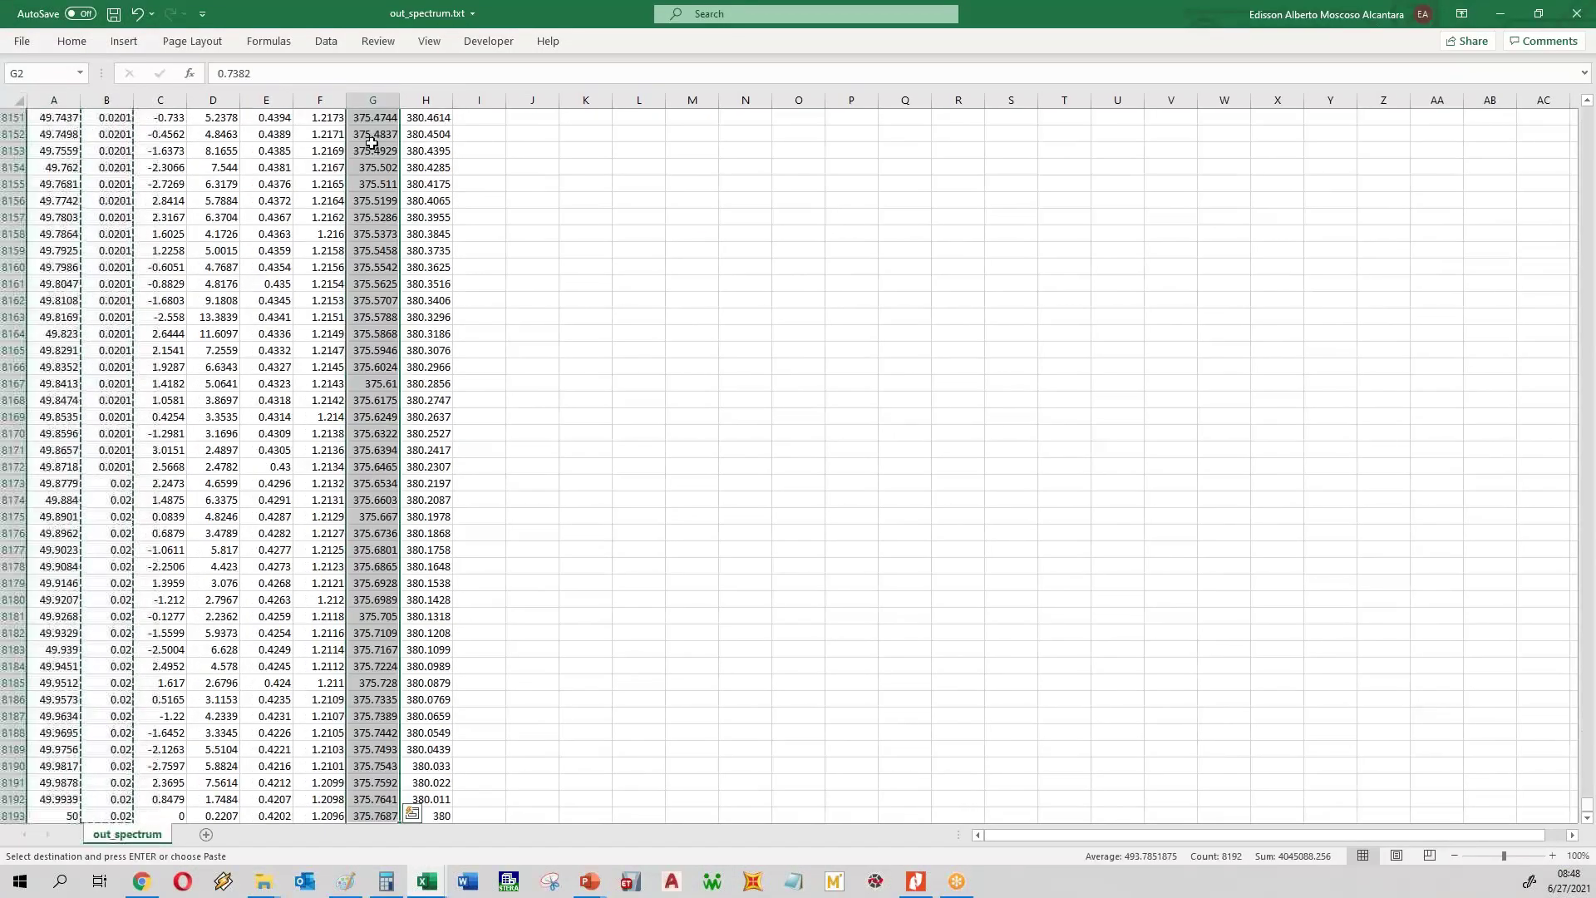
key(ctrl+c)
click(1502, 22)
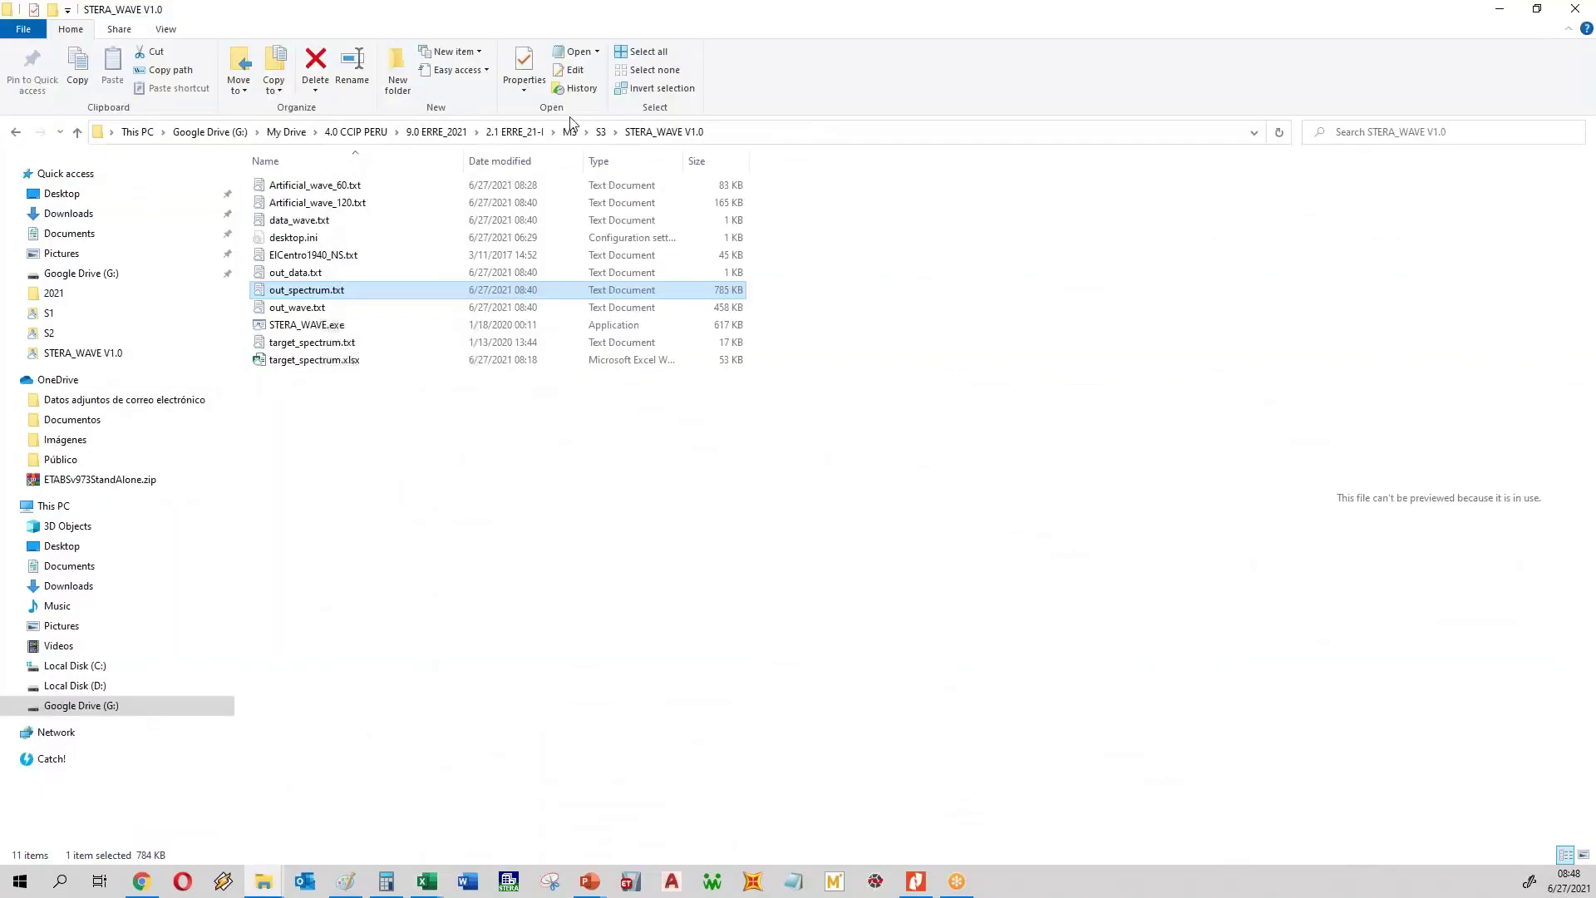
mouse_move(433, 882)
click(336, 802)
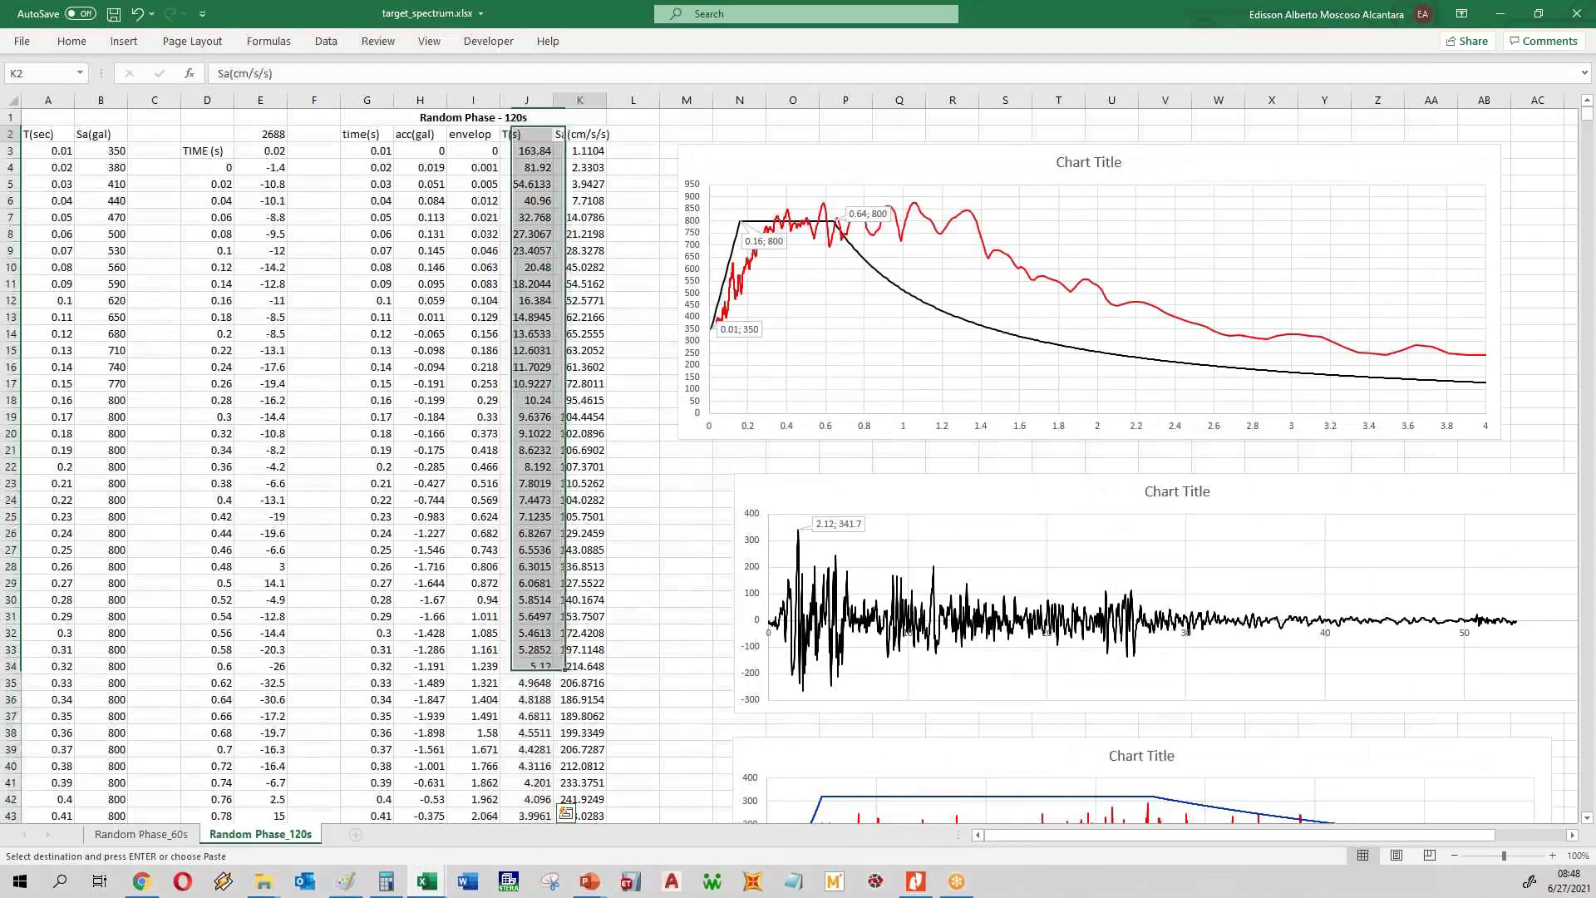
click(579, 134)
key(ctrl+v)
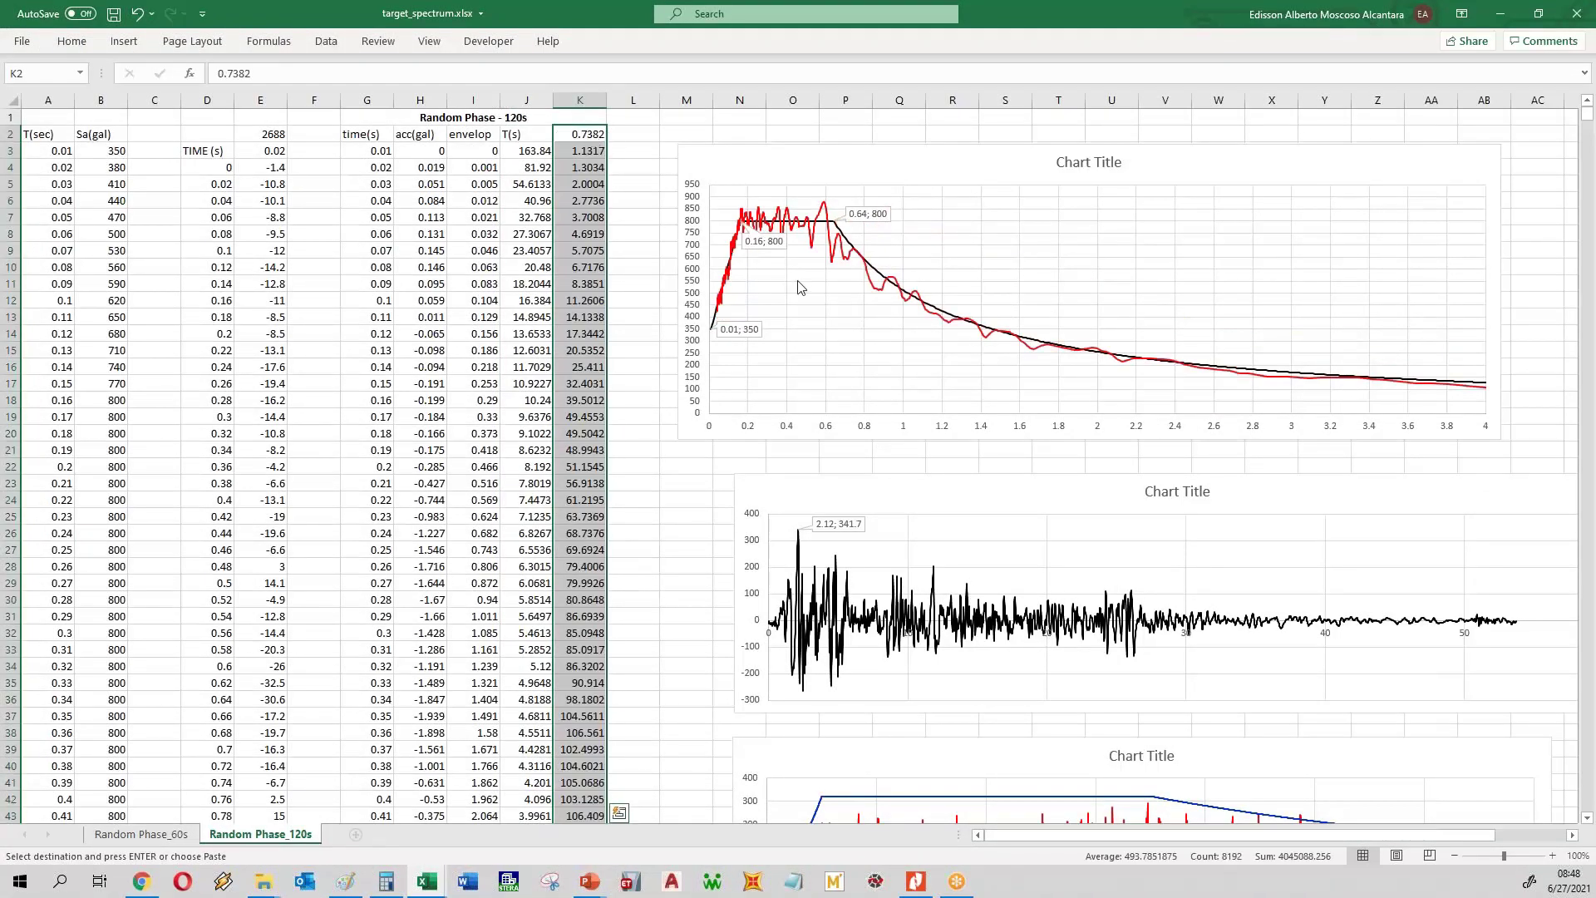
click(664, 528)
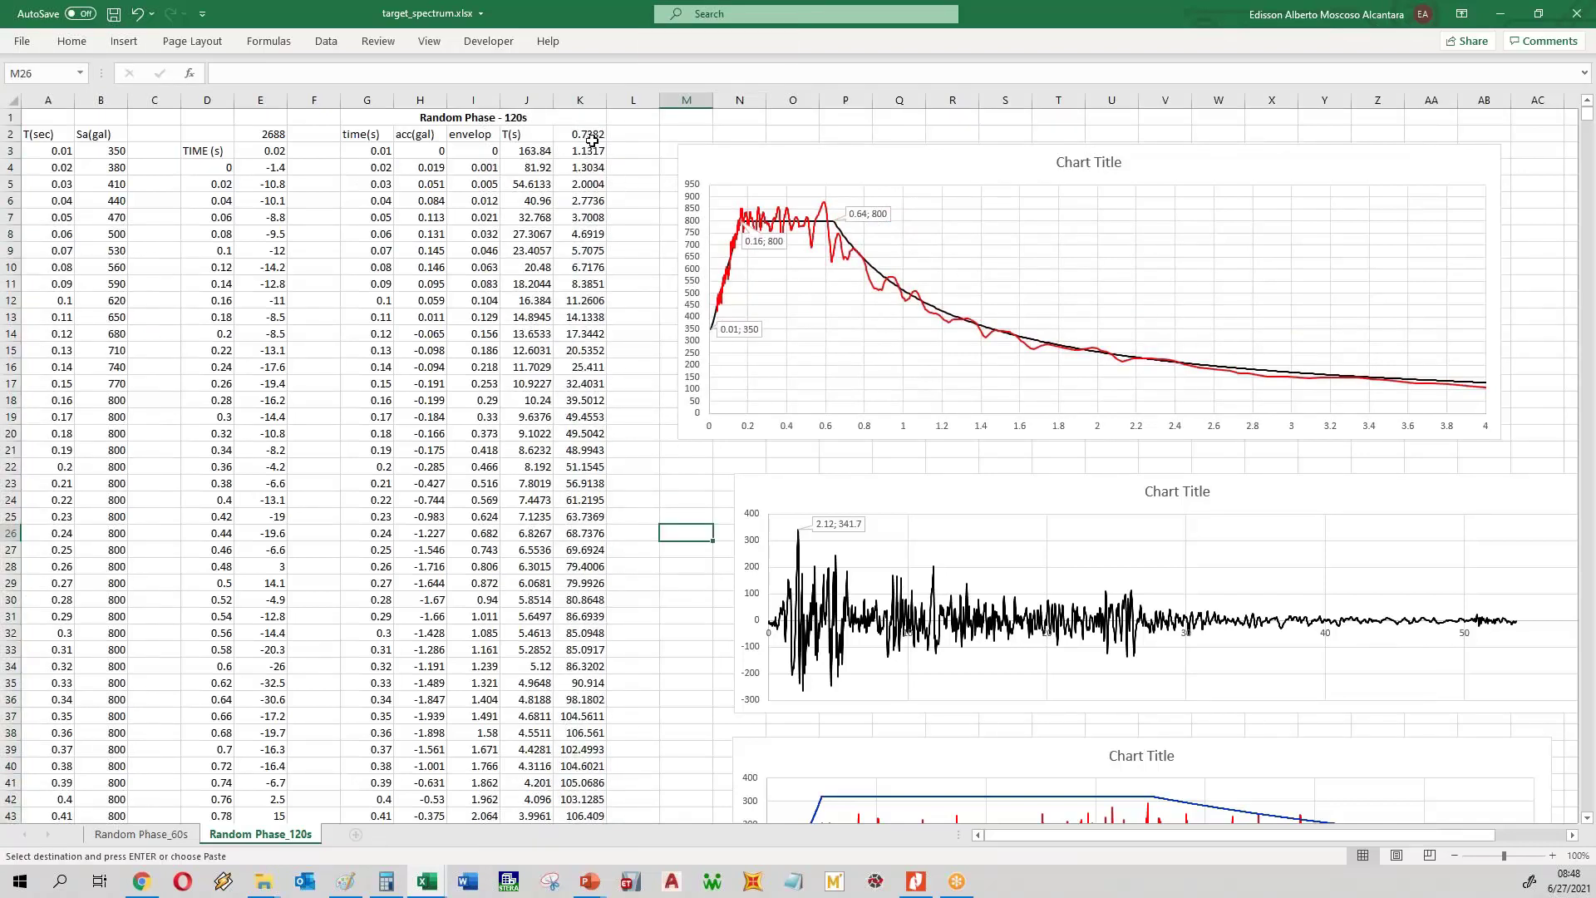
drag(592, 134, 586, 333)
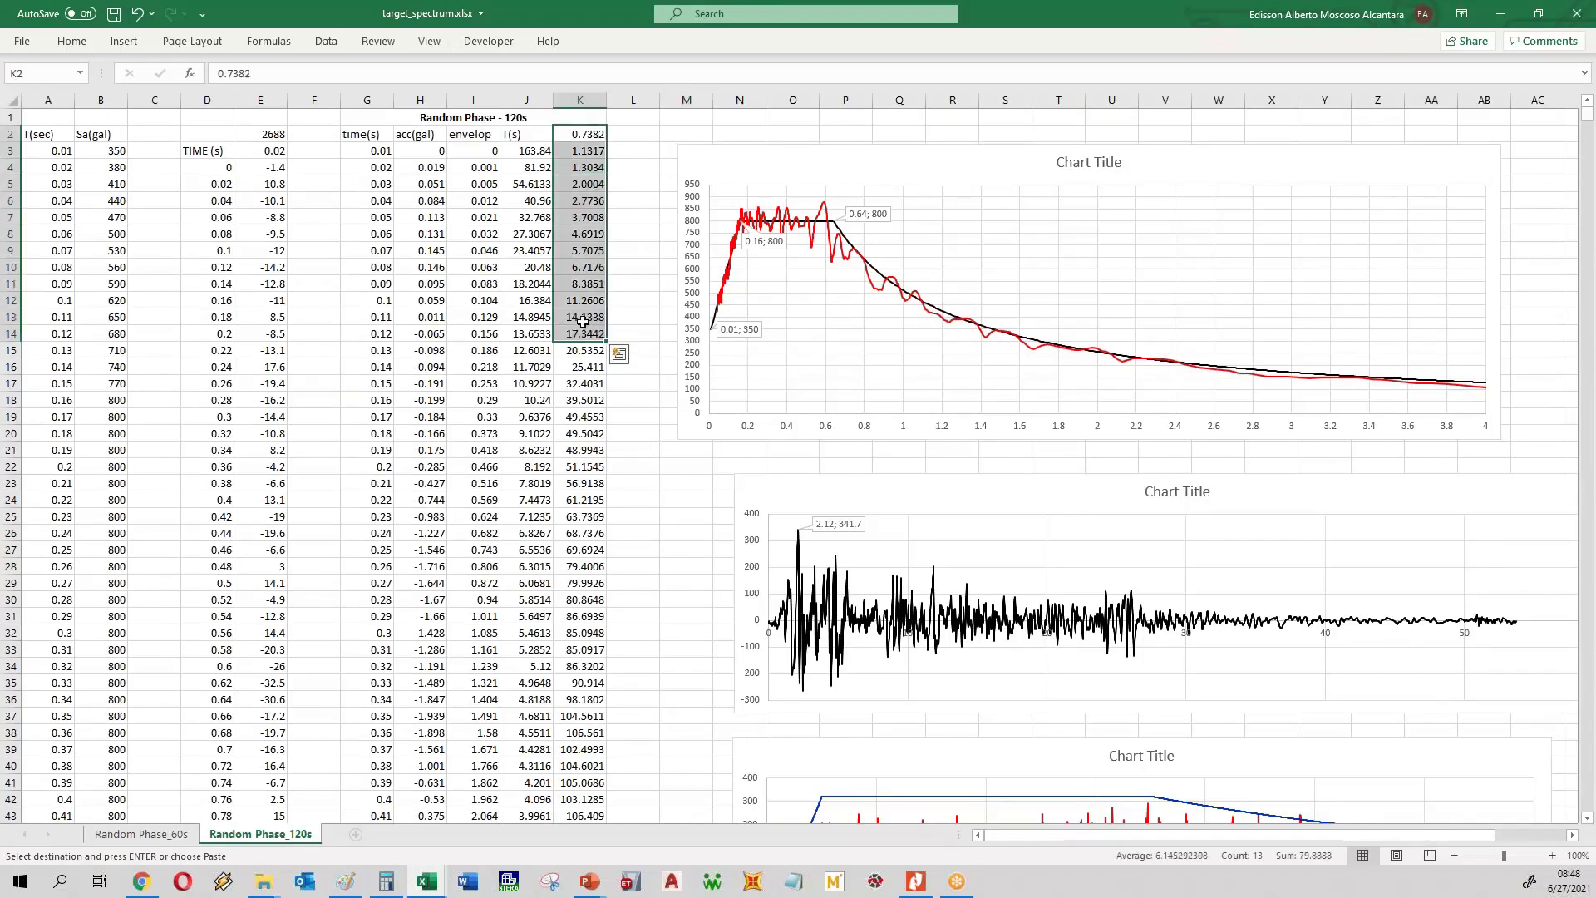
key(Delete)
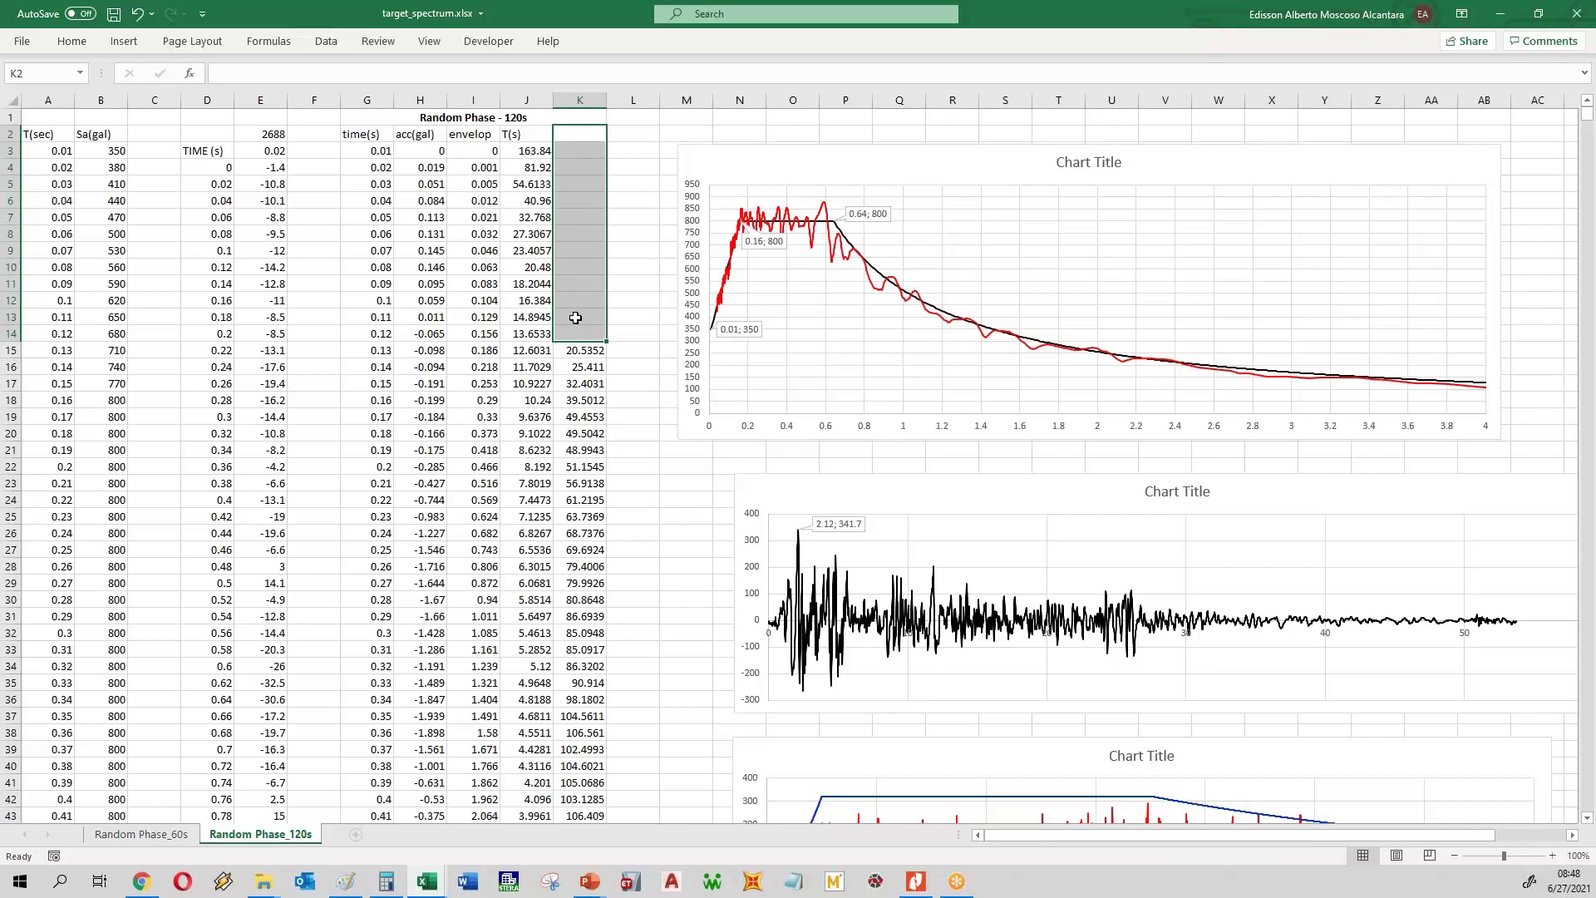
key(ctrl+v)
click(623, 200)
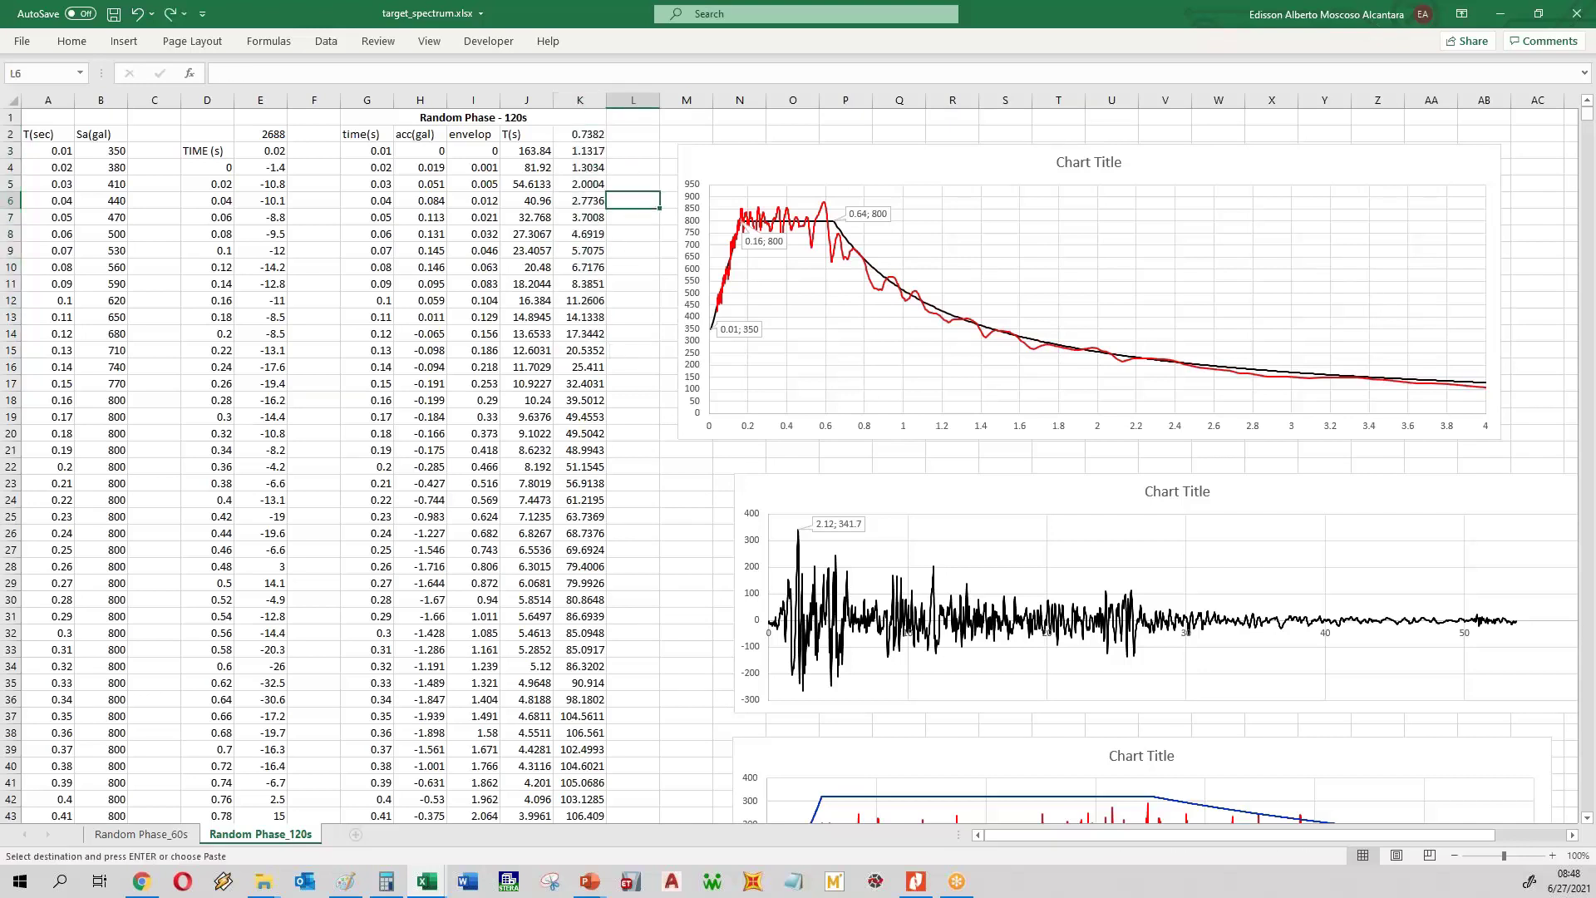
- Go back to cell A1 of out_spectrum.txt and cancel the pending copy of the Sa values
click(426, 881)
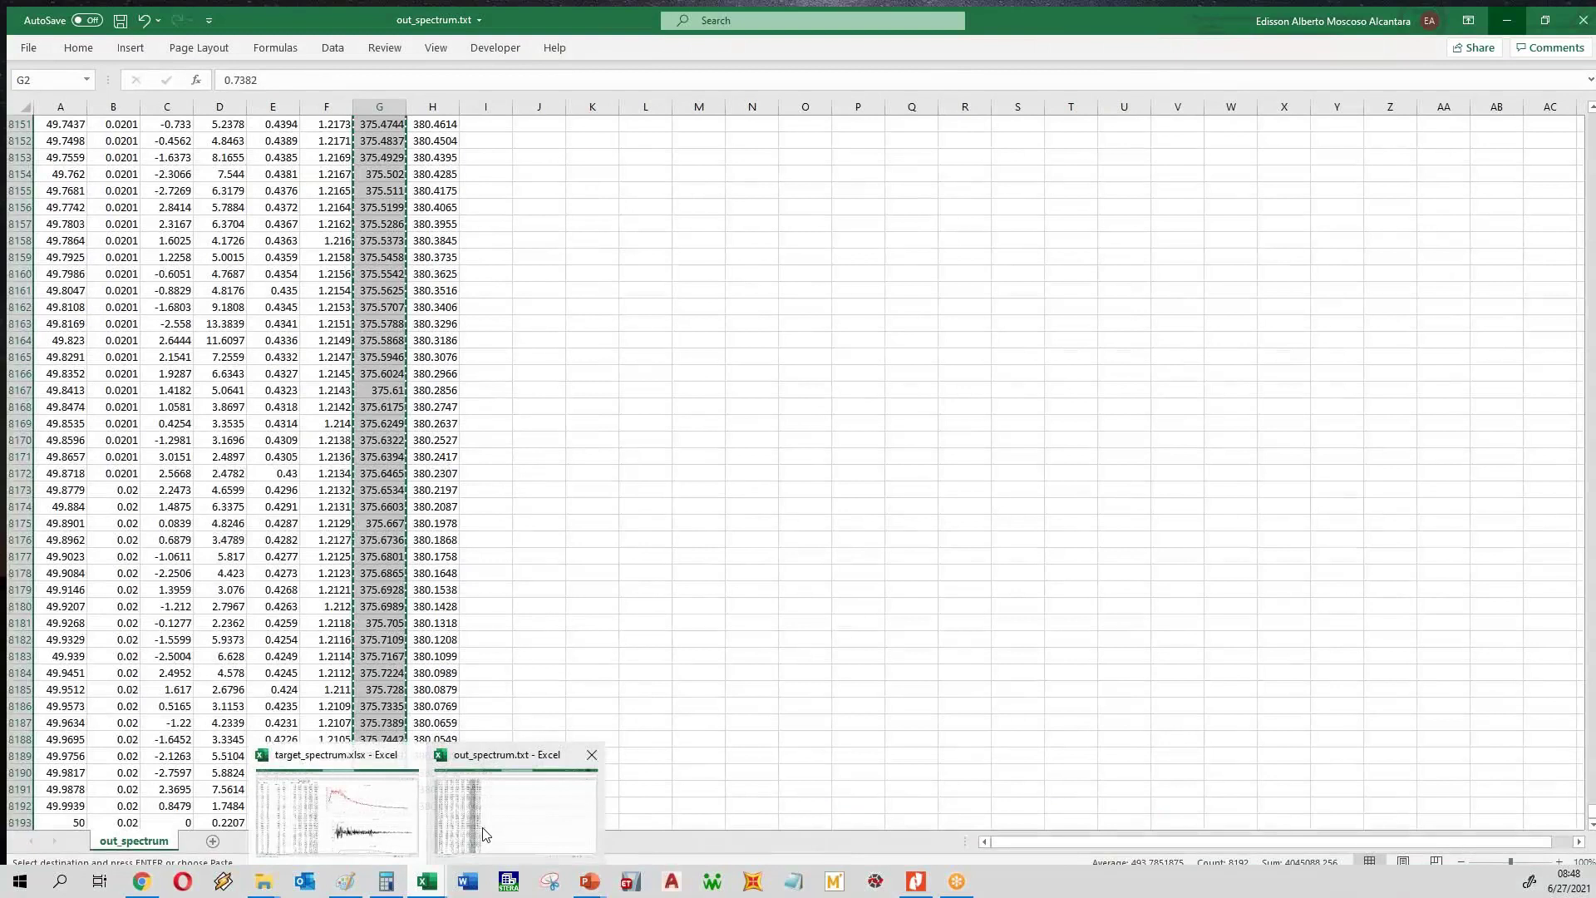
click(482, 835)
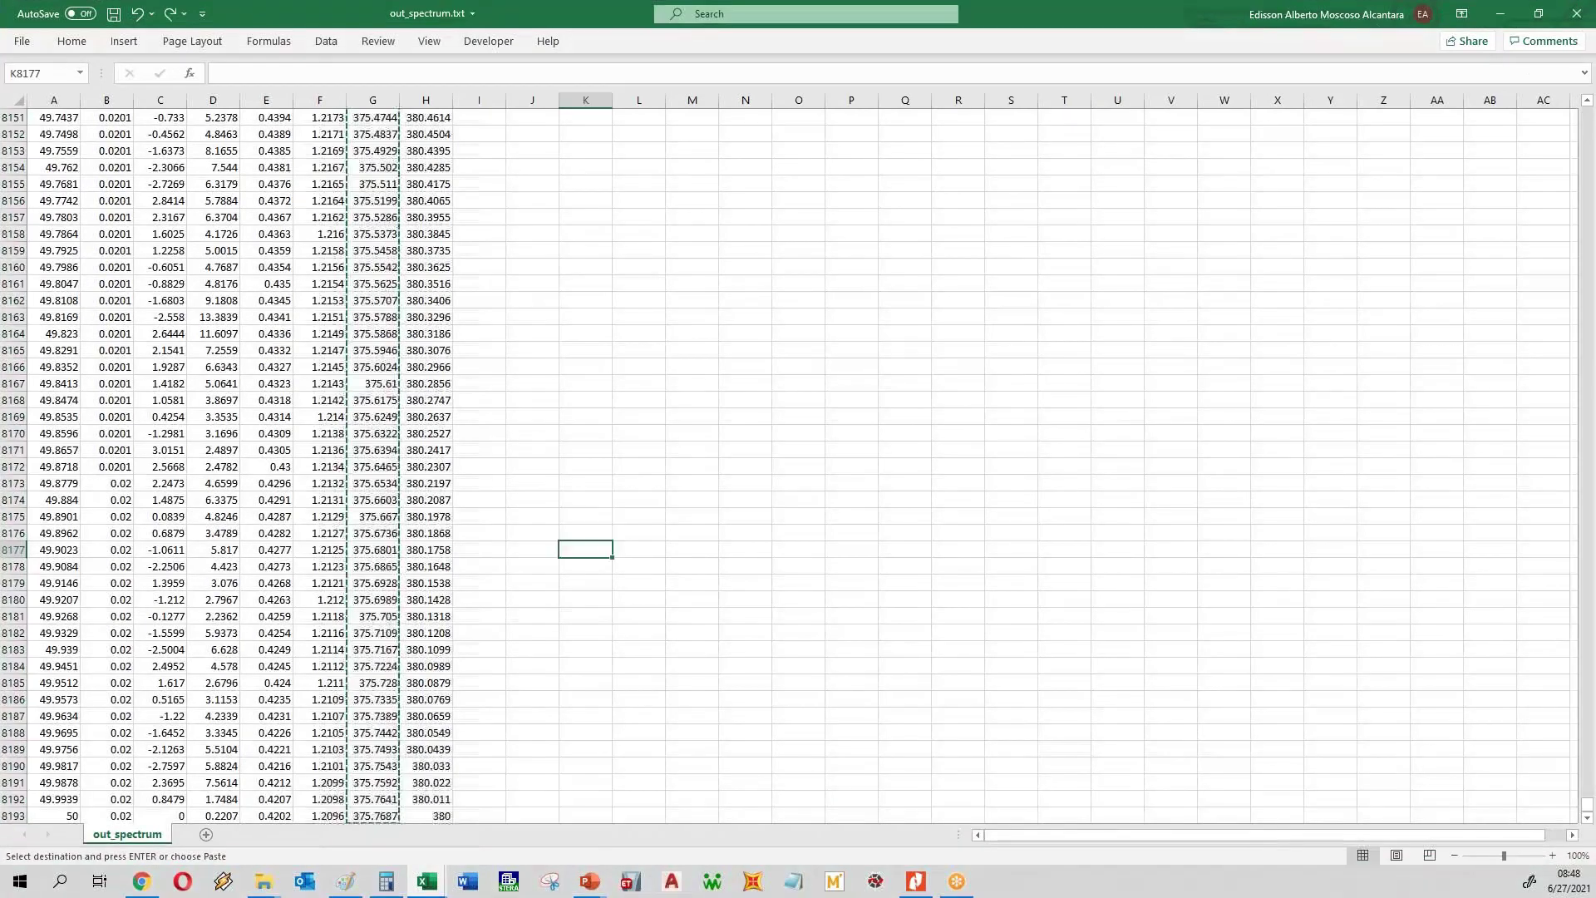
key(ctrl+Home)
key(Escape)
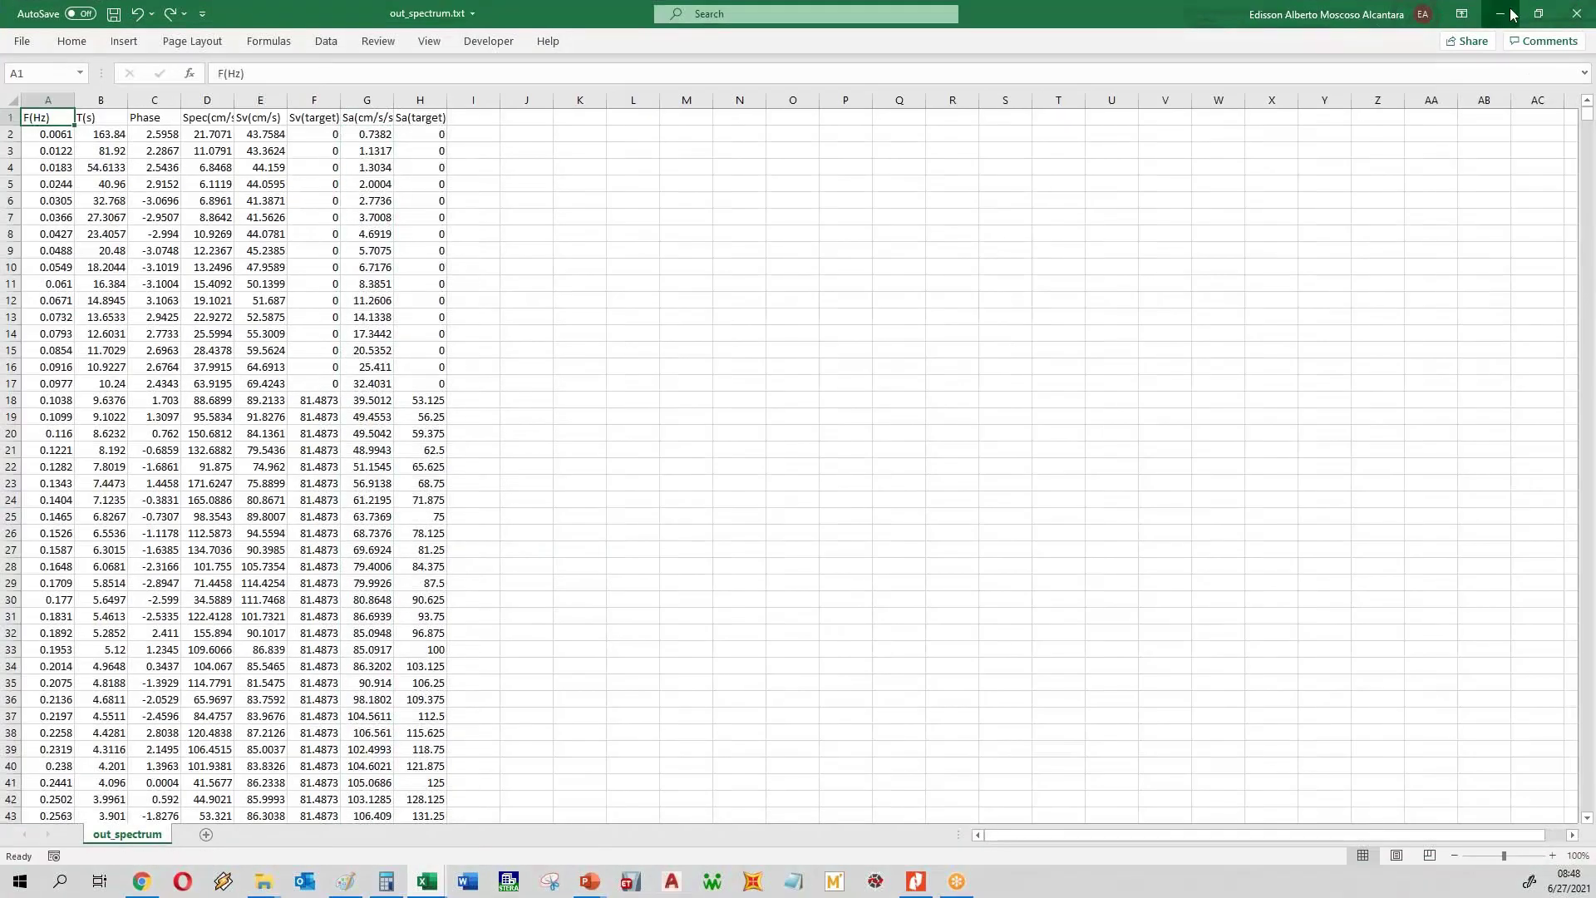
click(1501, 21)
- Move the Sa values in column K of the Random Phase_120s sheet down one row so they start at K3
click(595, 133)
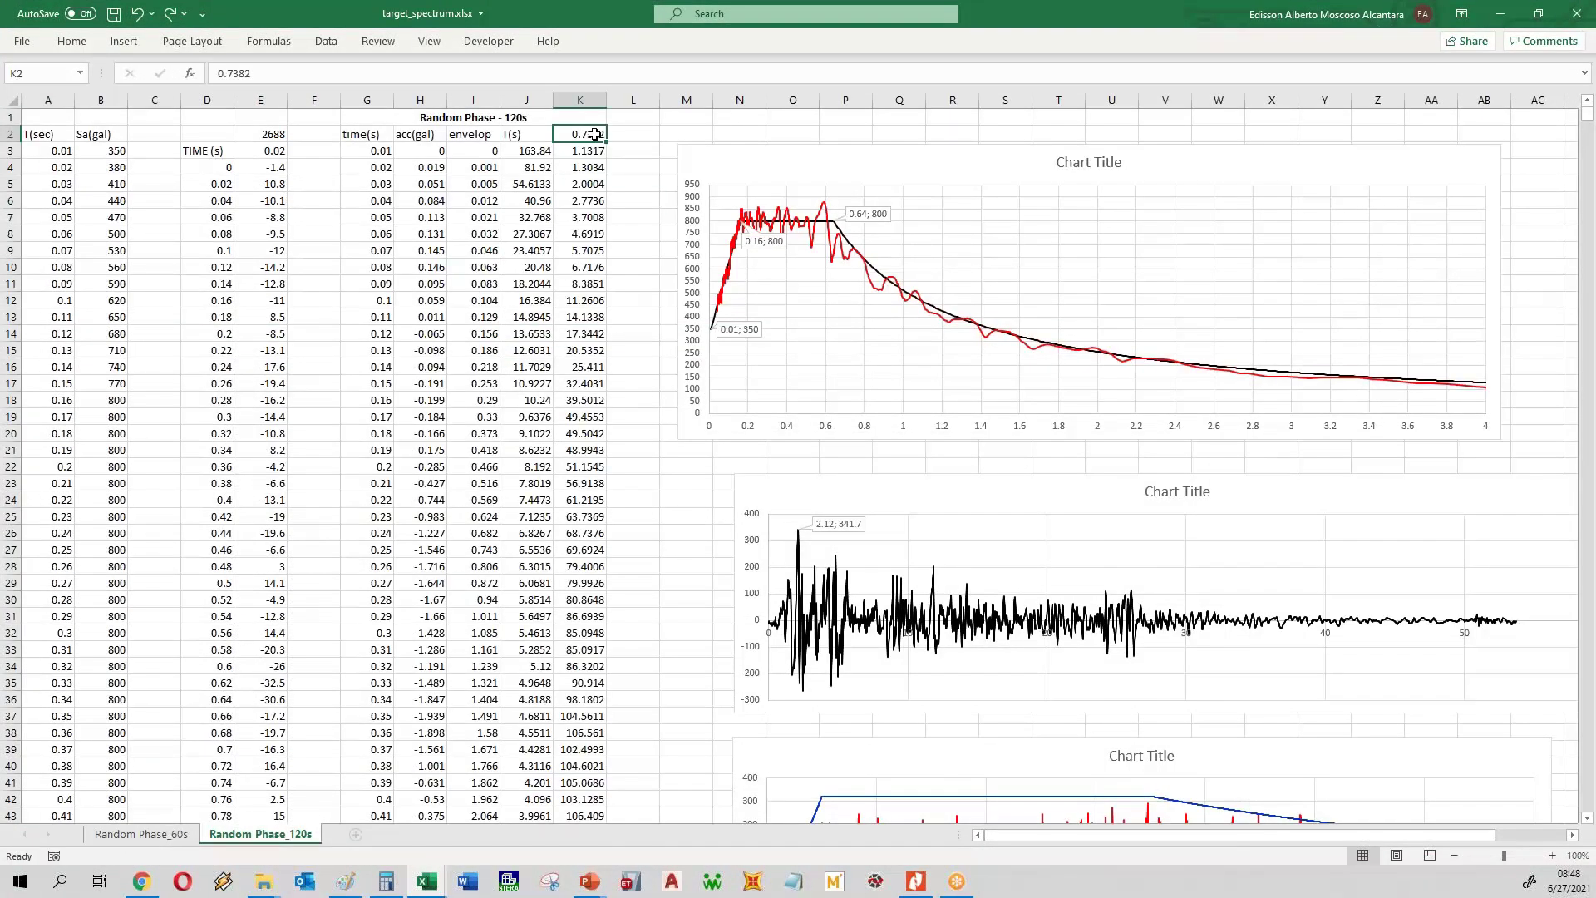
key(ctrl+shift+Down)
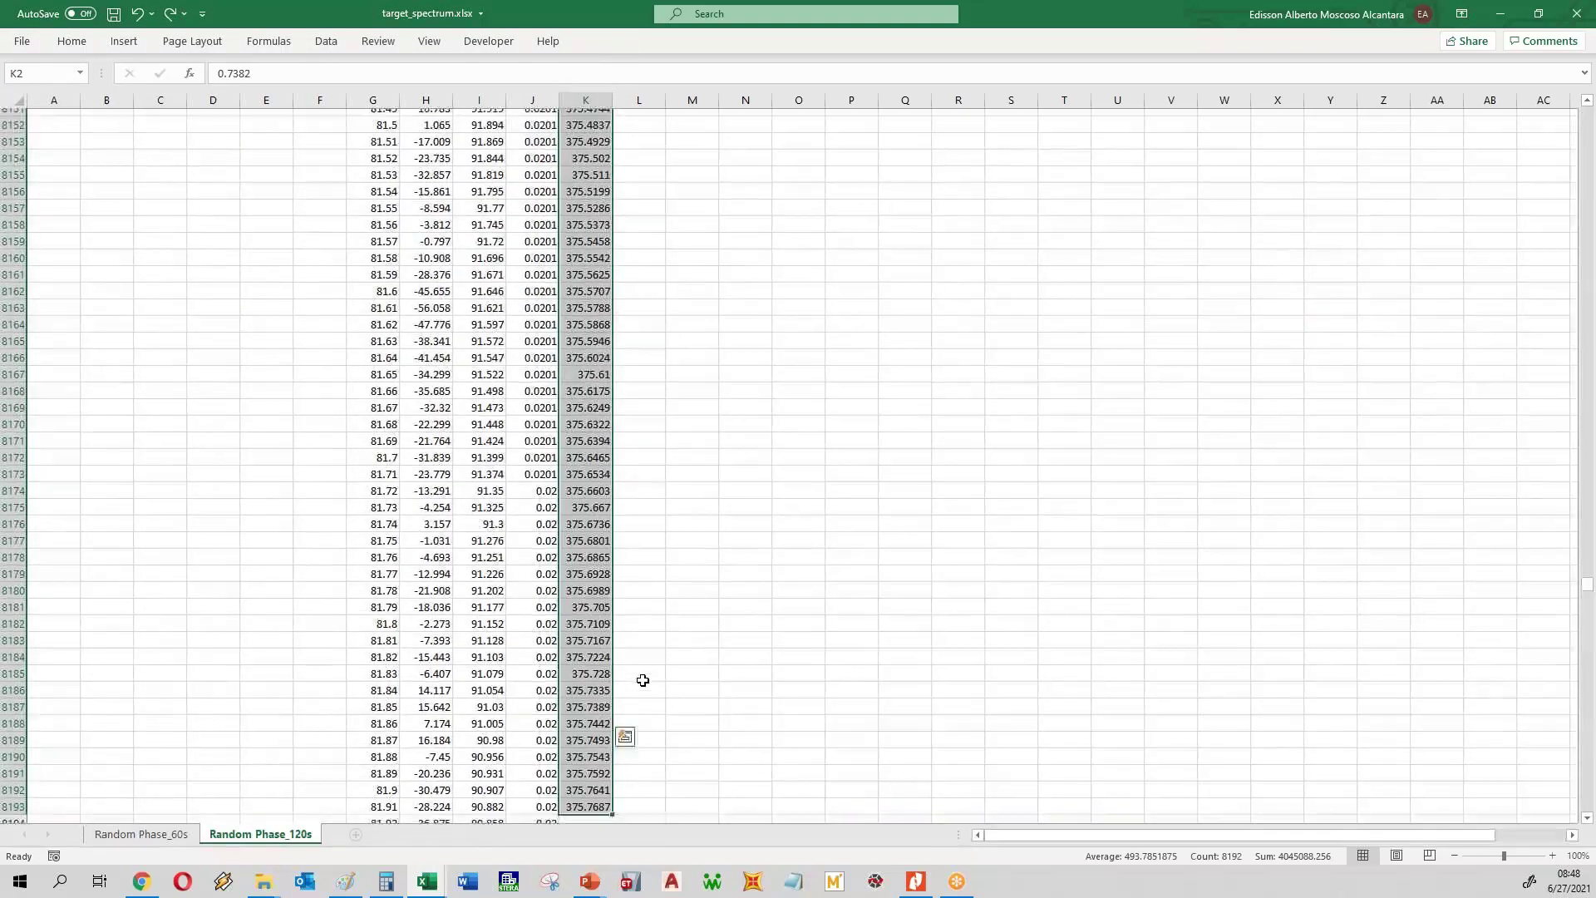
scroll(642, 680, down, 3)
drag(612, 674, 729, 664)
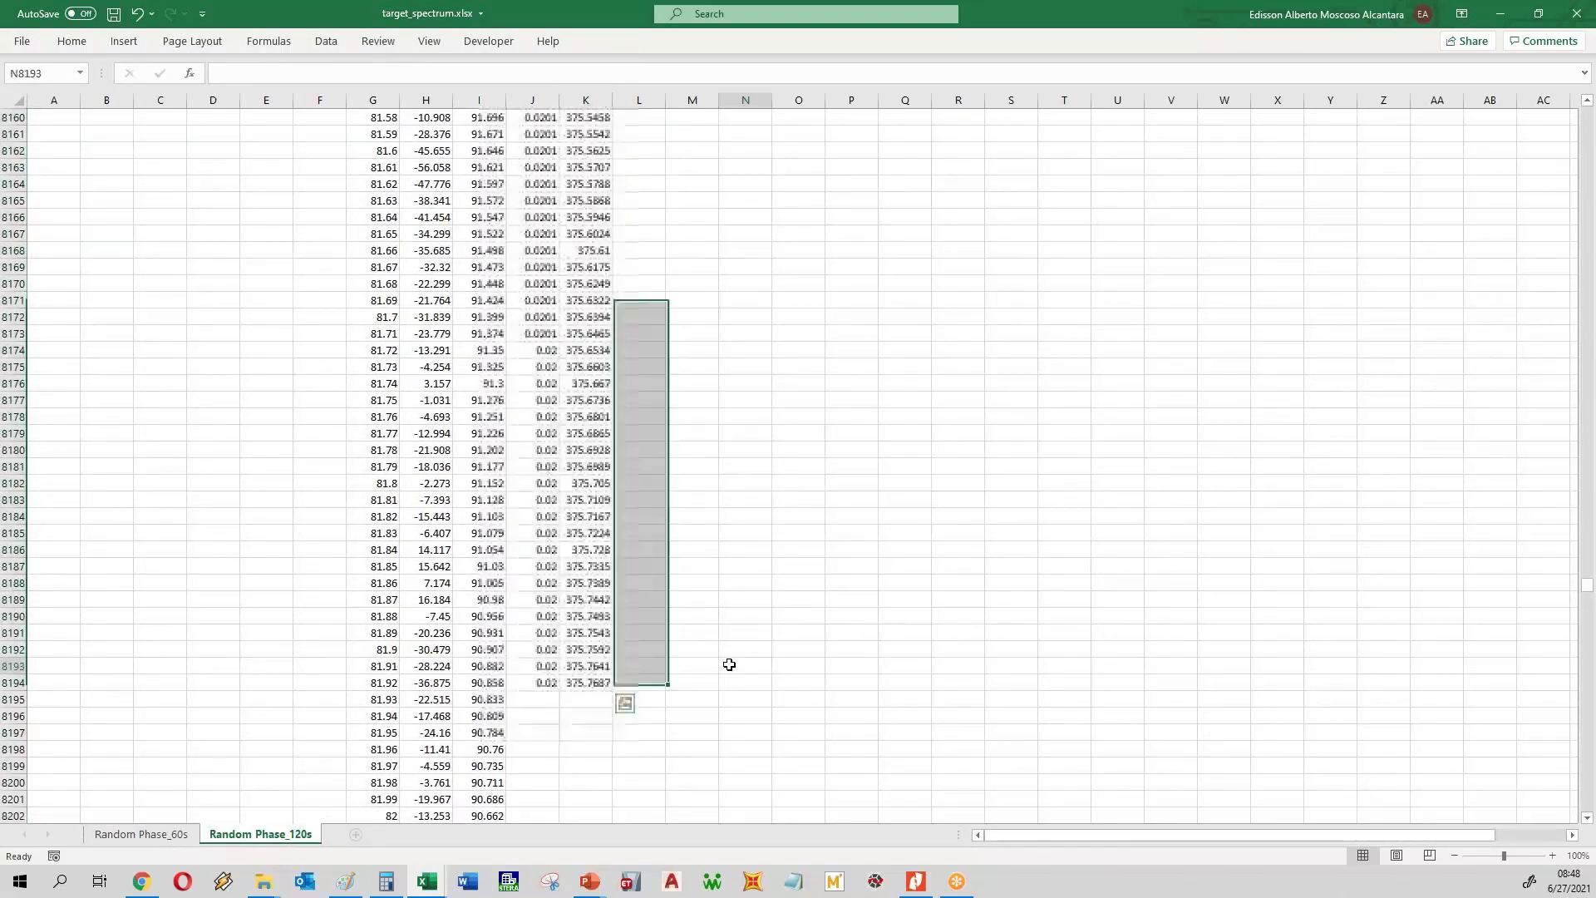
click(729, 664)
key(ctrl+Home)
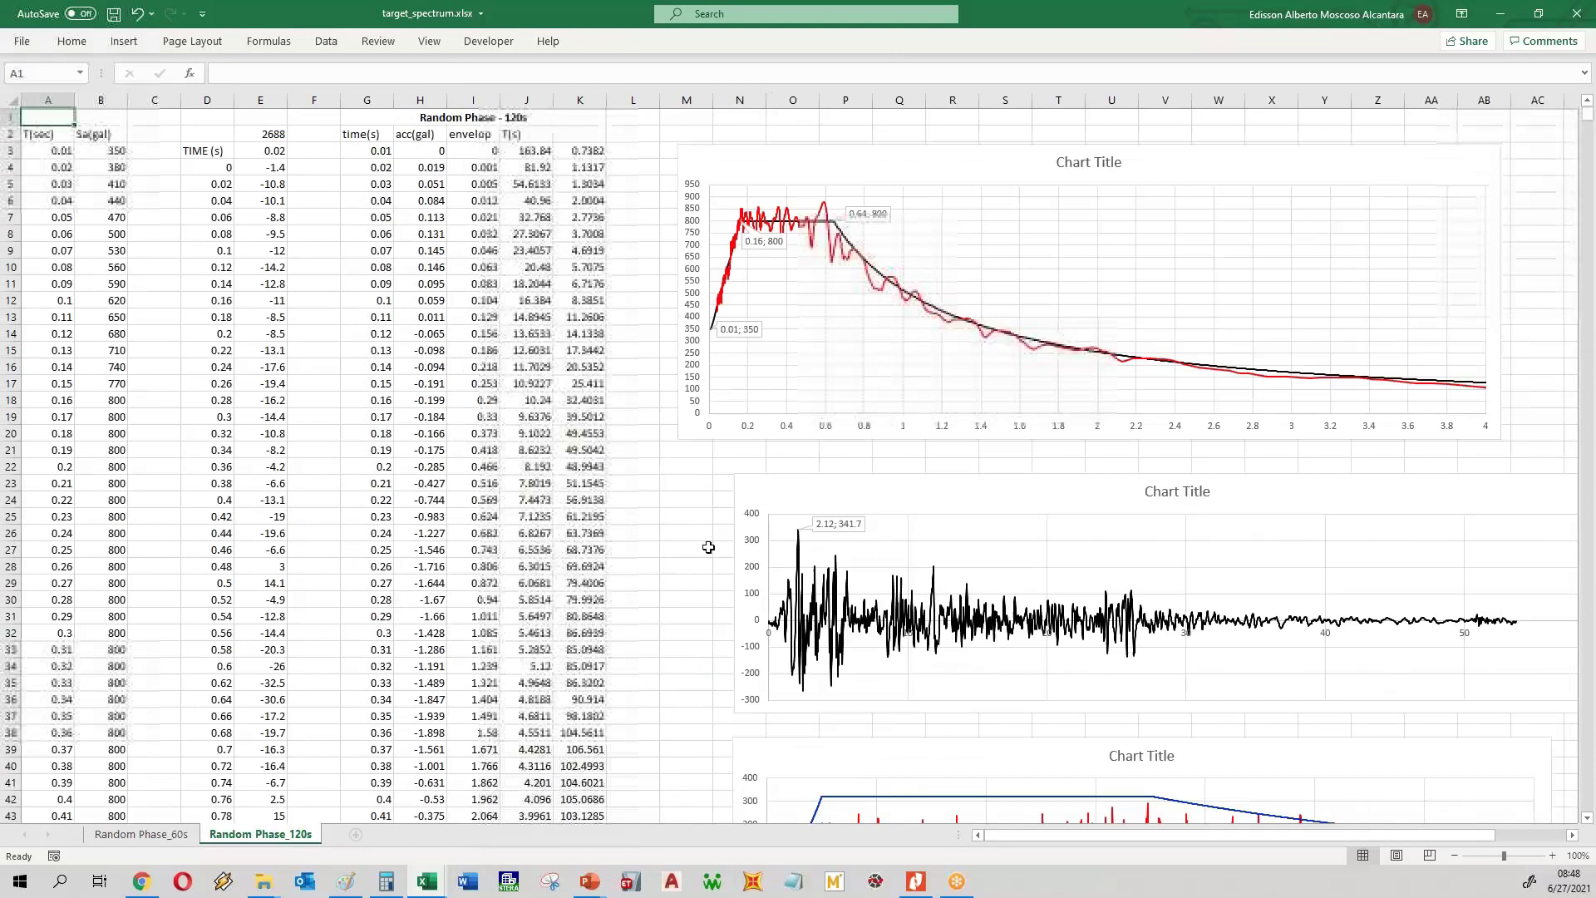
- Copy the Sa(cm/s/s) heading from G1 of out_spectrum.txt into cell K2 of the Random Phase_120s sheet
click(592, 133)
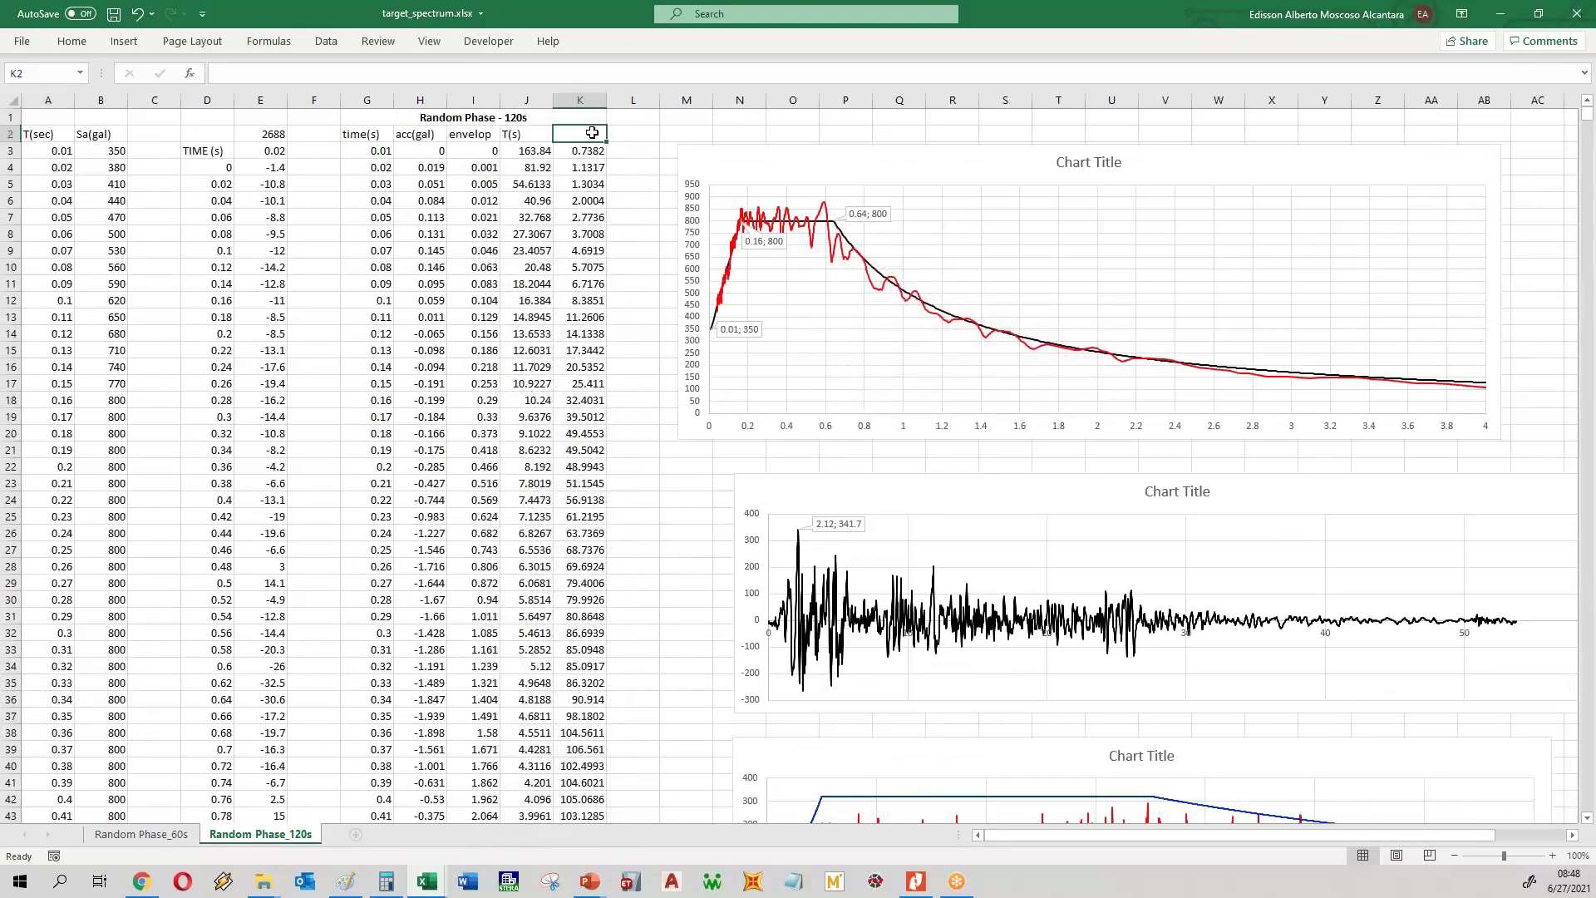
click(426, 881)
click(529, 824)
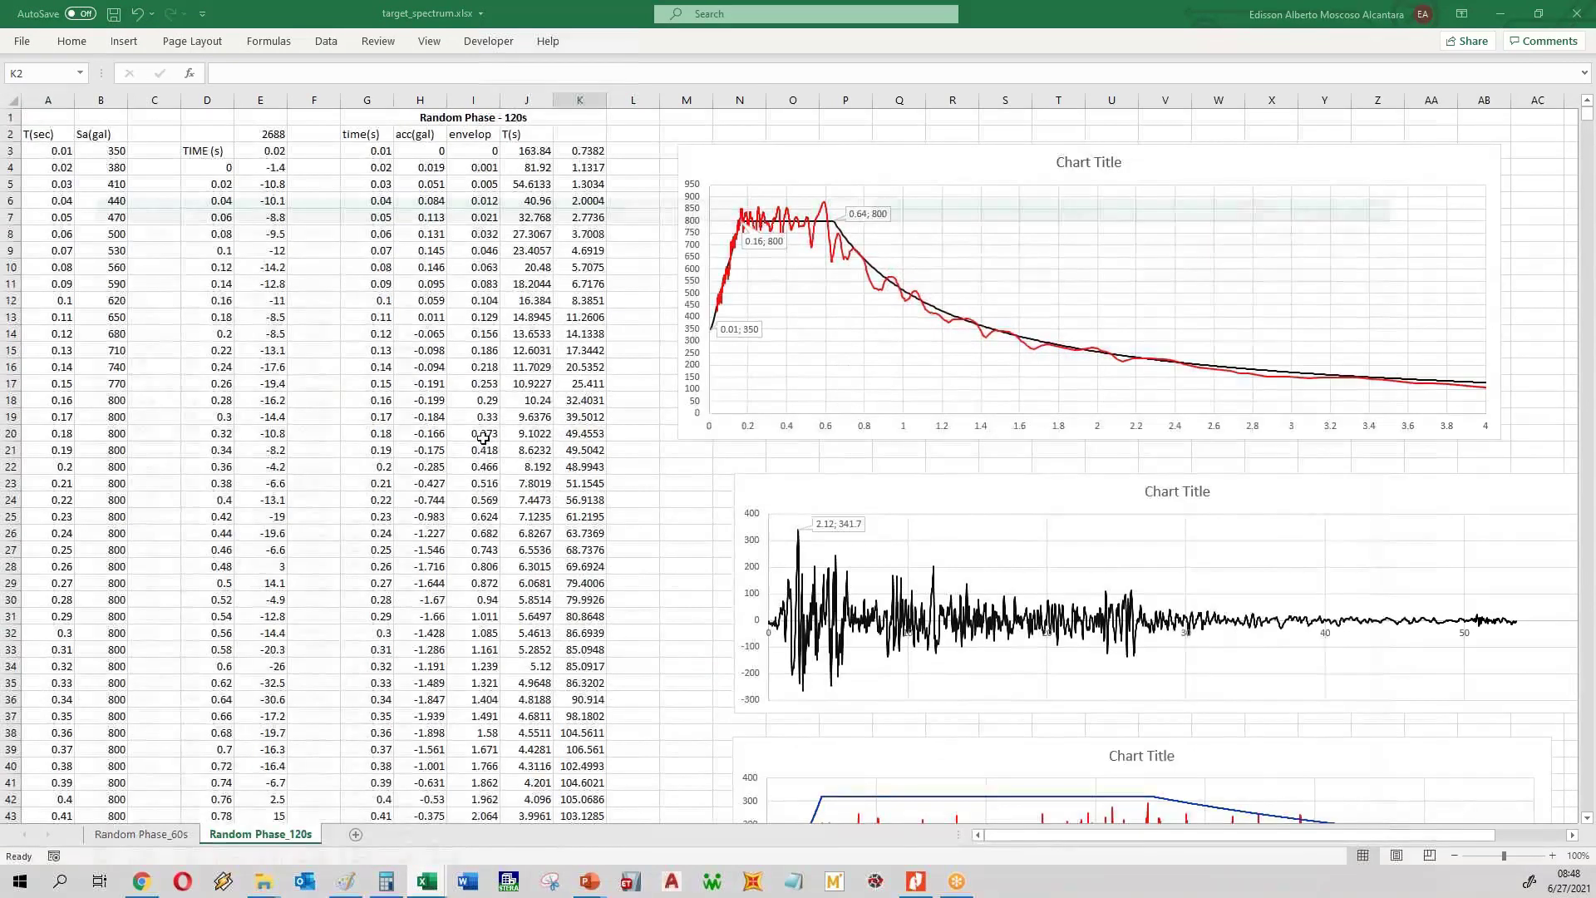
click(388, 119)
key(ctrl+c)
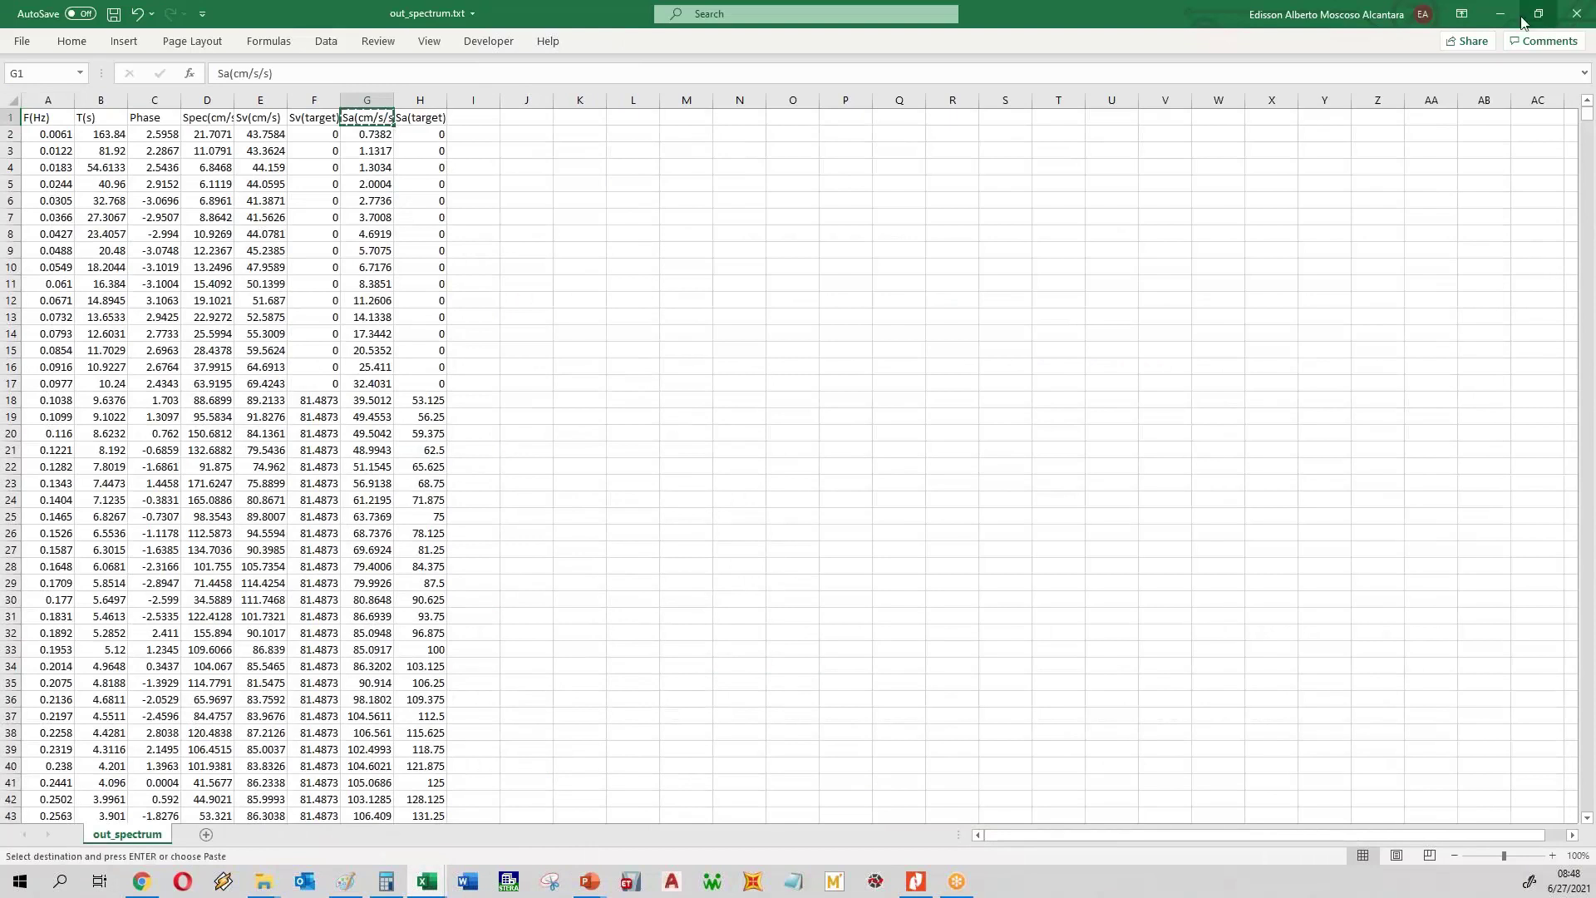
click(1501, 16)
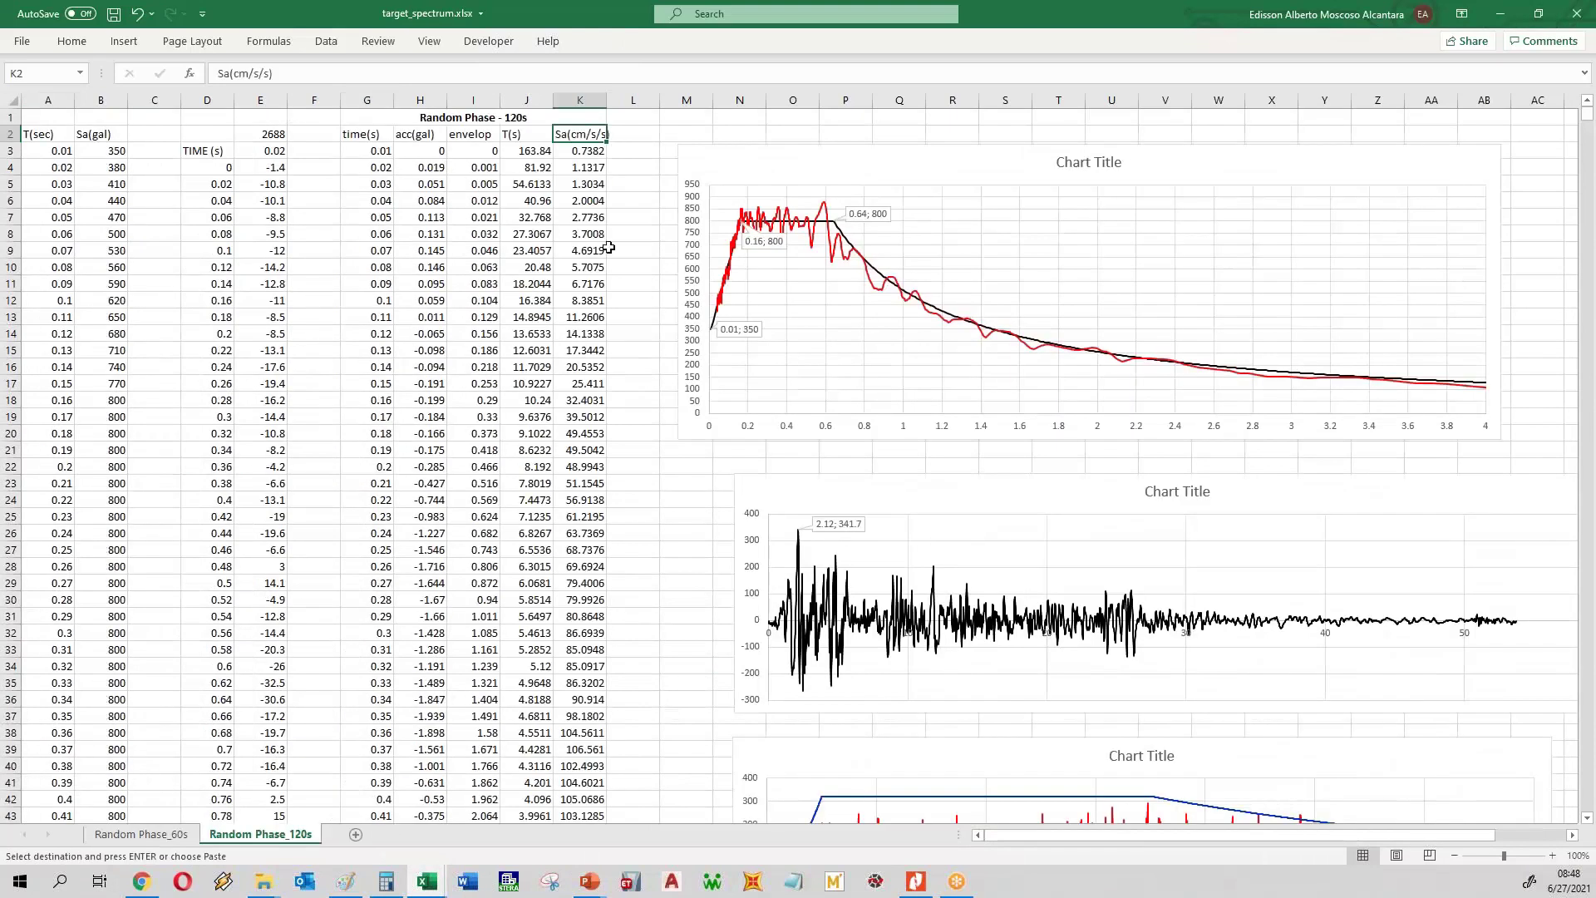
click(629, 311)
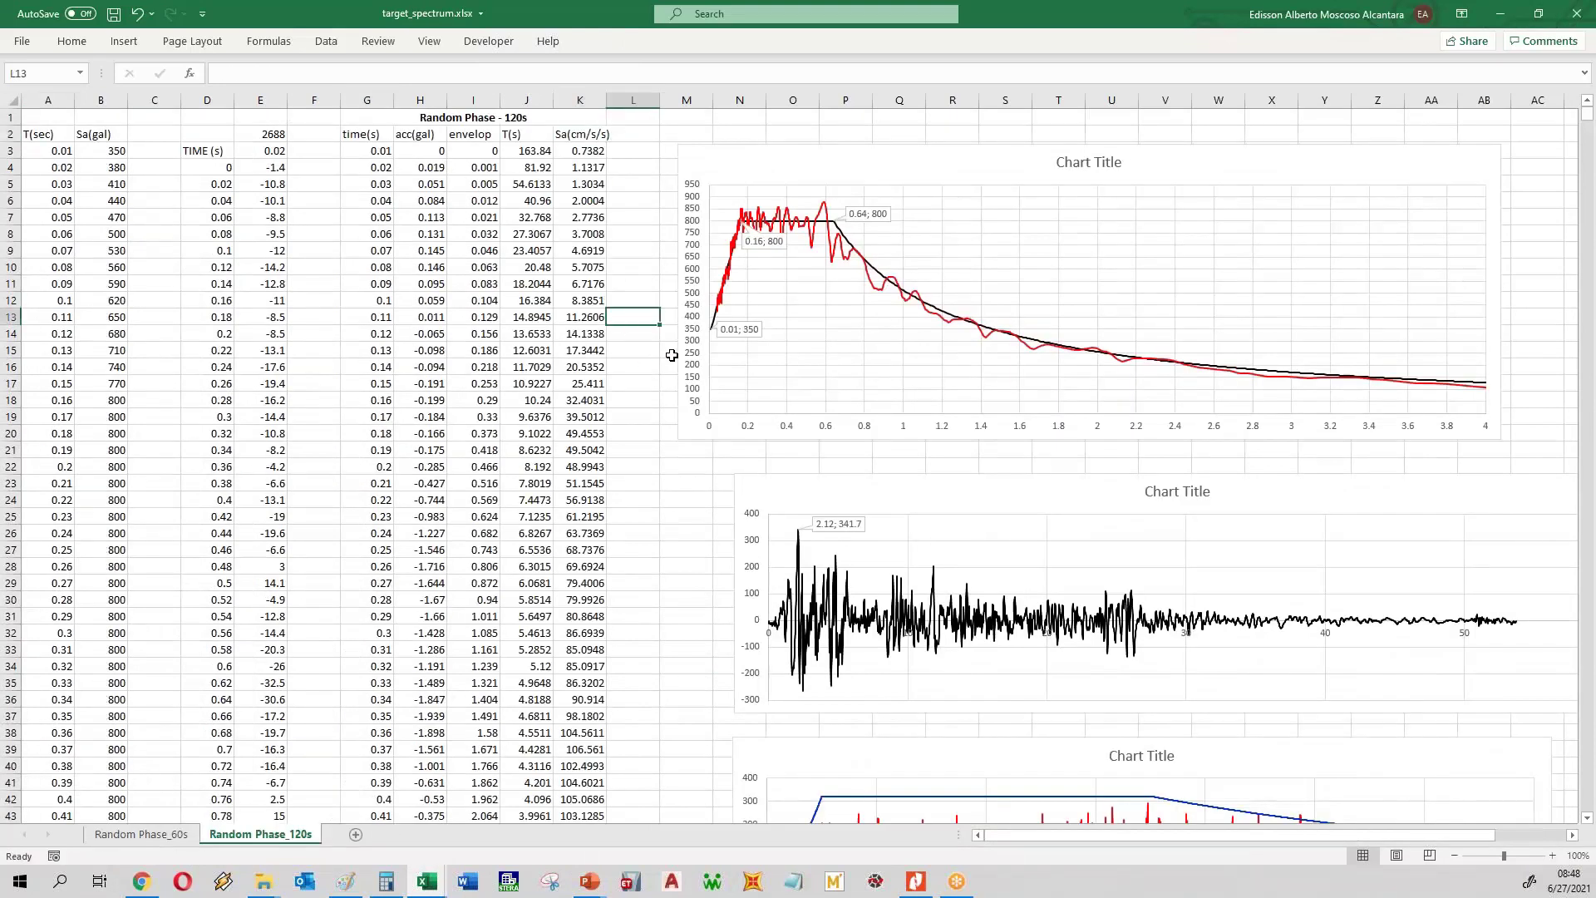
- Shift the Sa range of the Response Spectra series in the spectrum chart up one row to start at K3
click(832, 240)
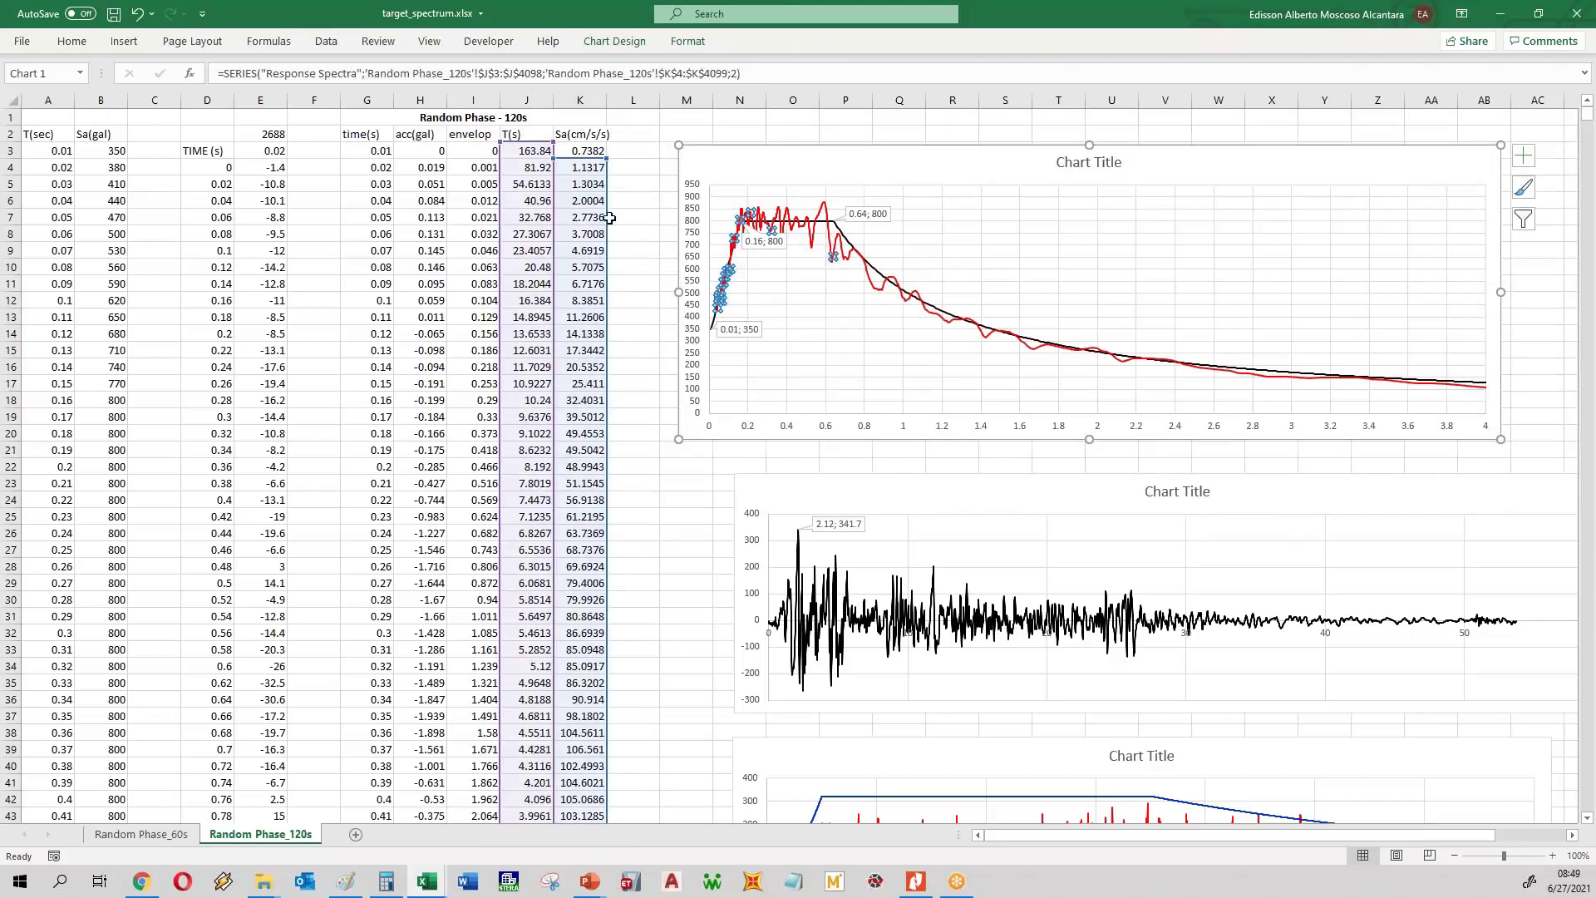
mouse_move(610, 217)
mouse_down()
mouse_move(652, 217)
mouse_move(611, 217)
mouse_up()
click(632, 200)
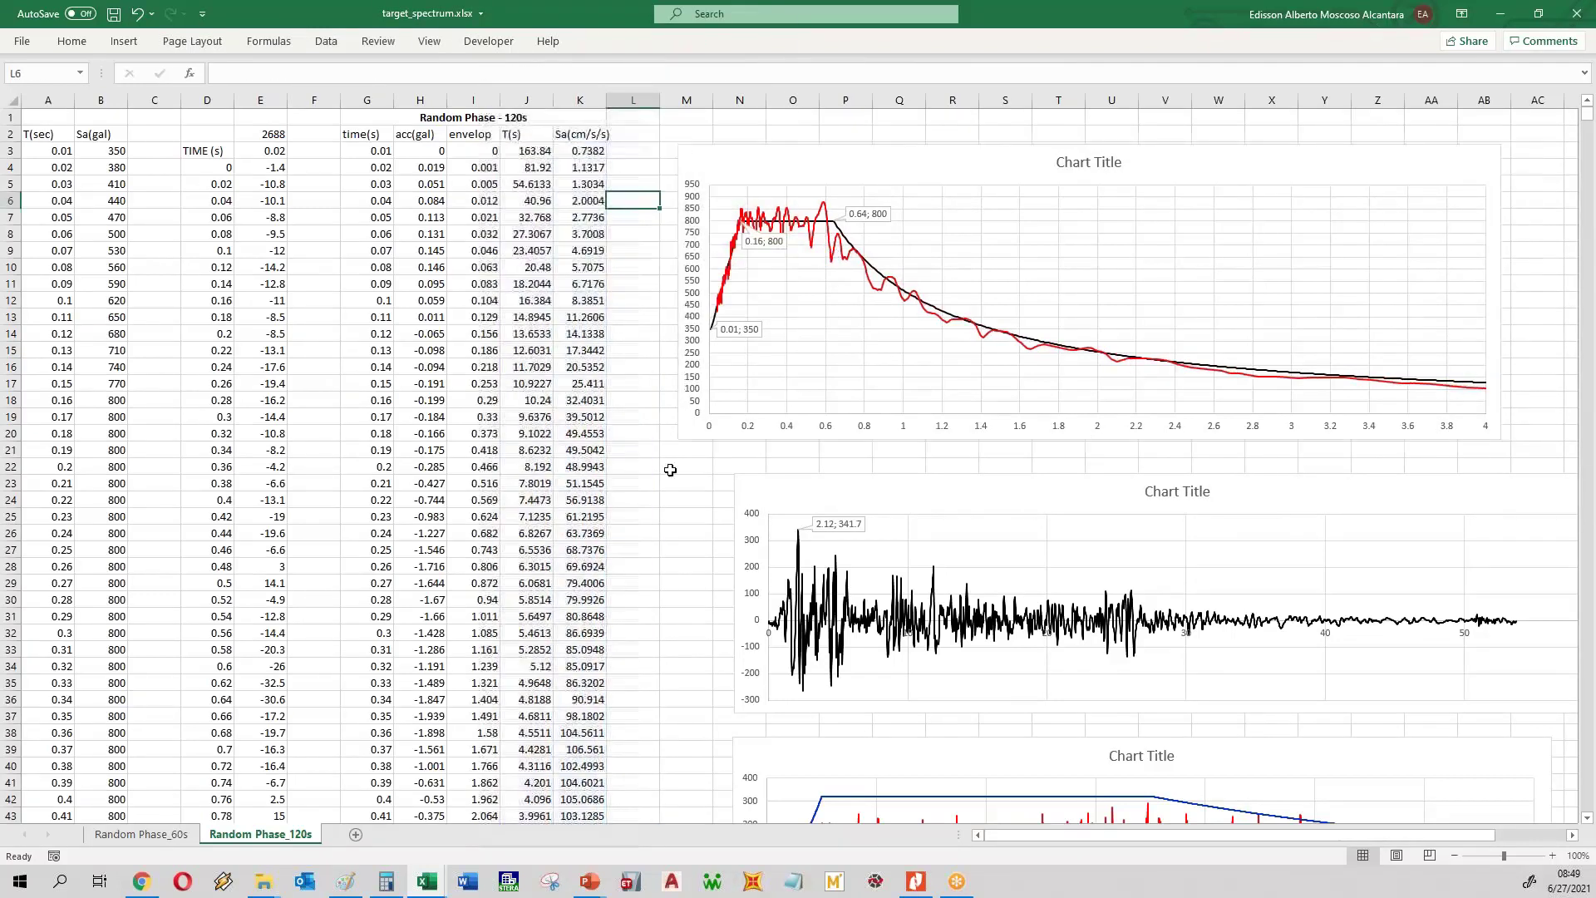
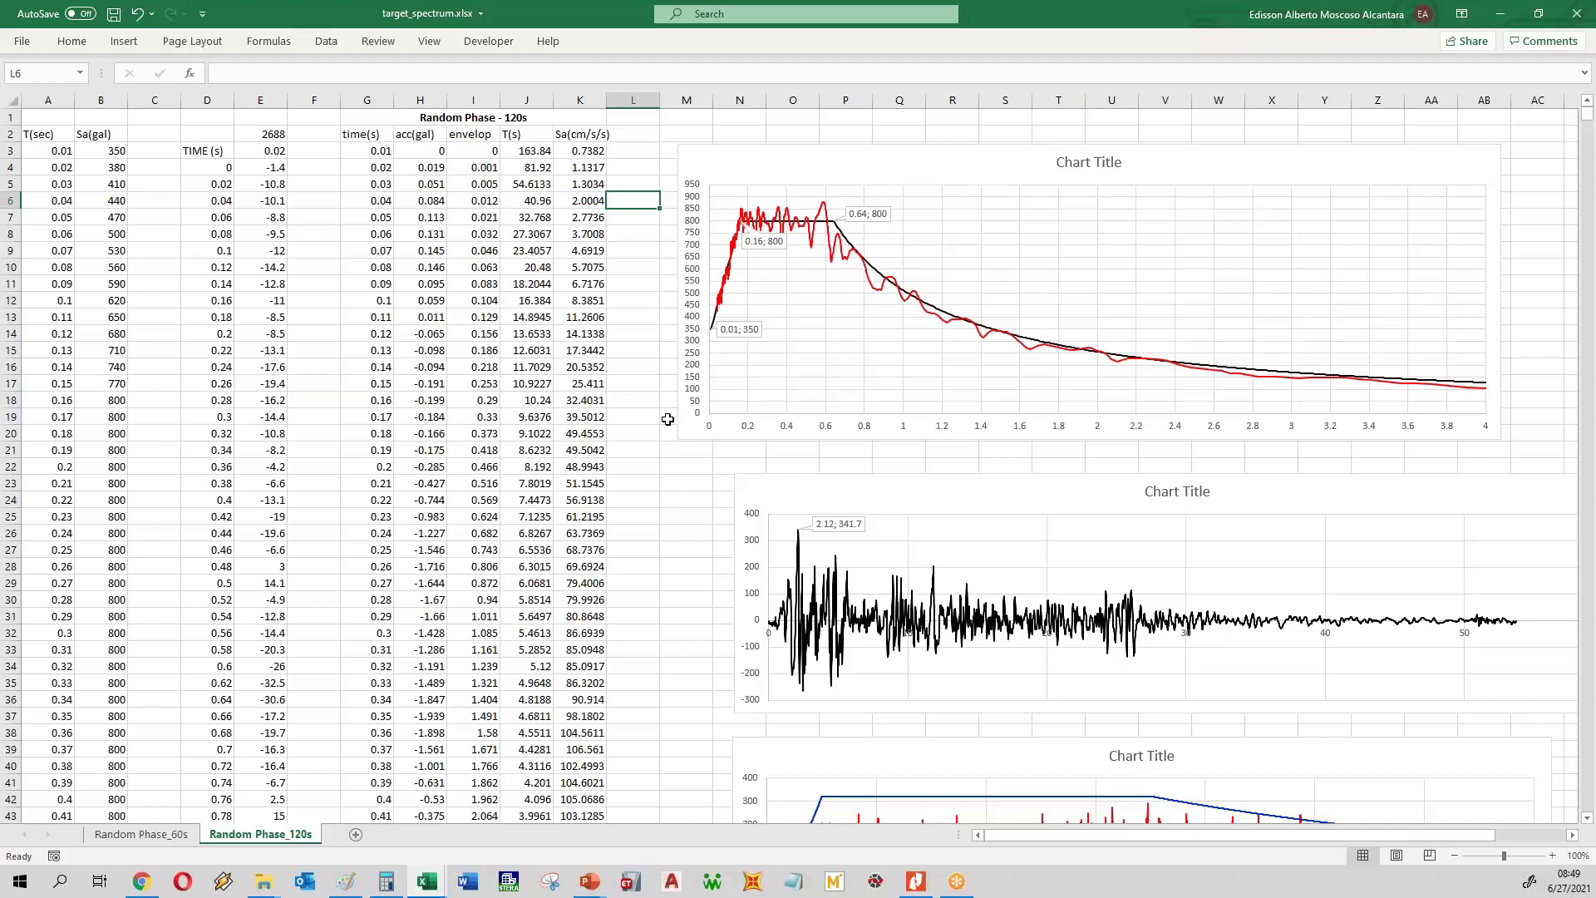
- Try to extend the acceleration series' data range in the 120 s wave chart beyond row 6002
scroll(669, 424, down, 1)
scroll(668, 426, down, 6)
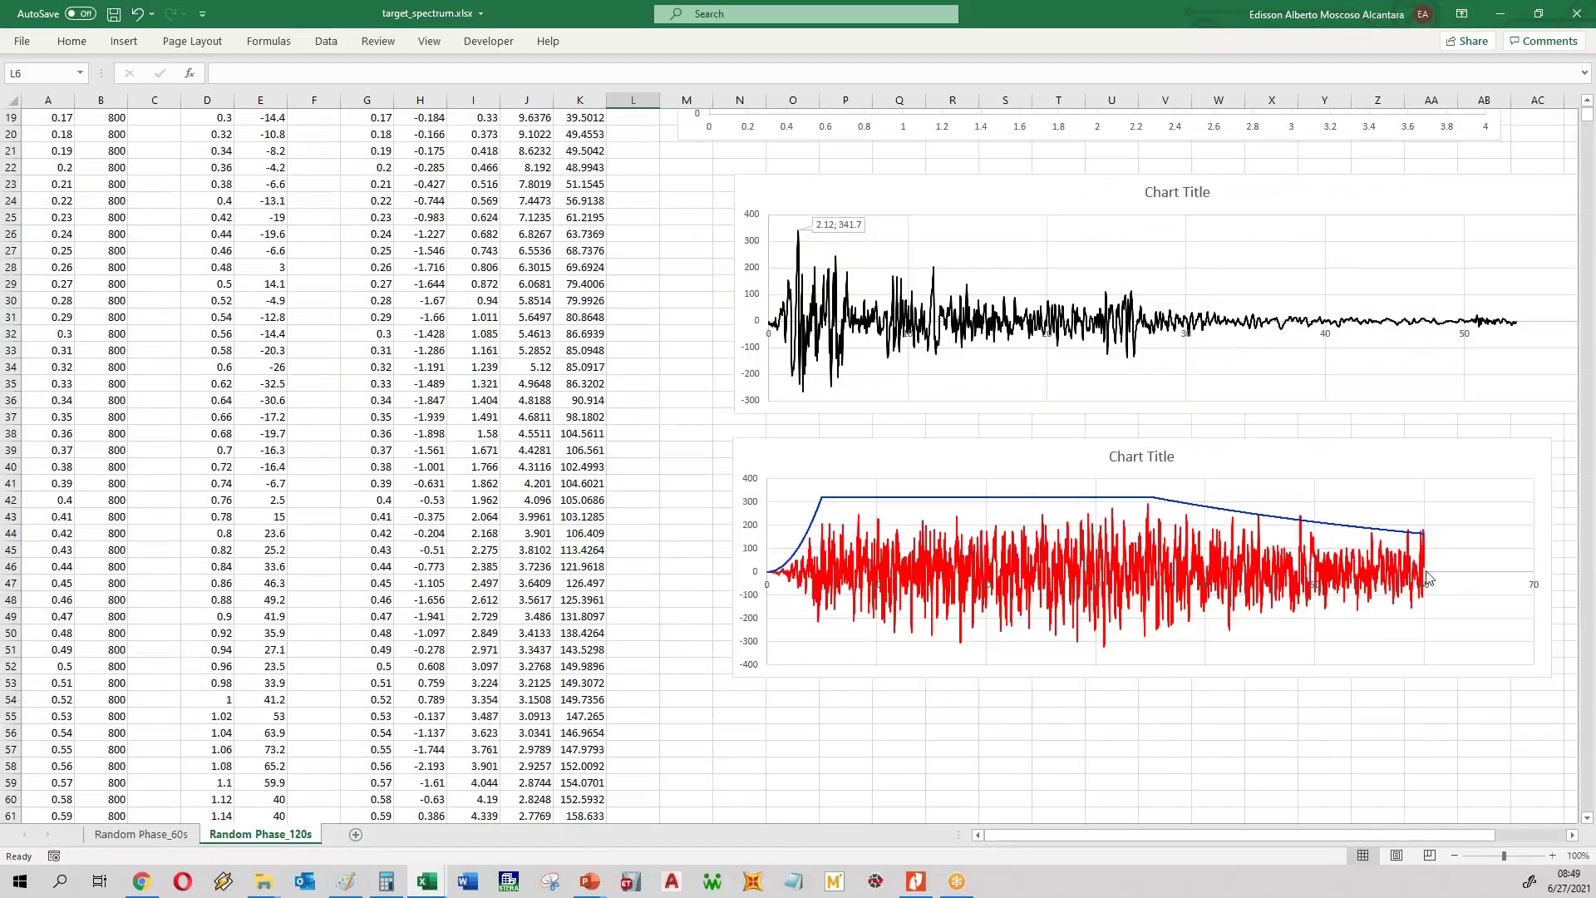
click(1535, 591)
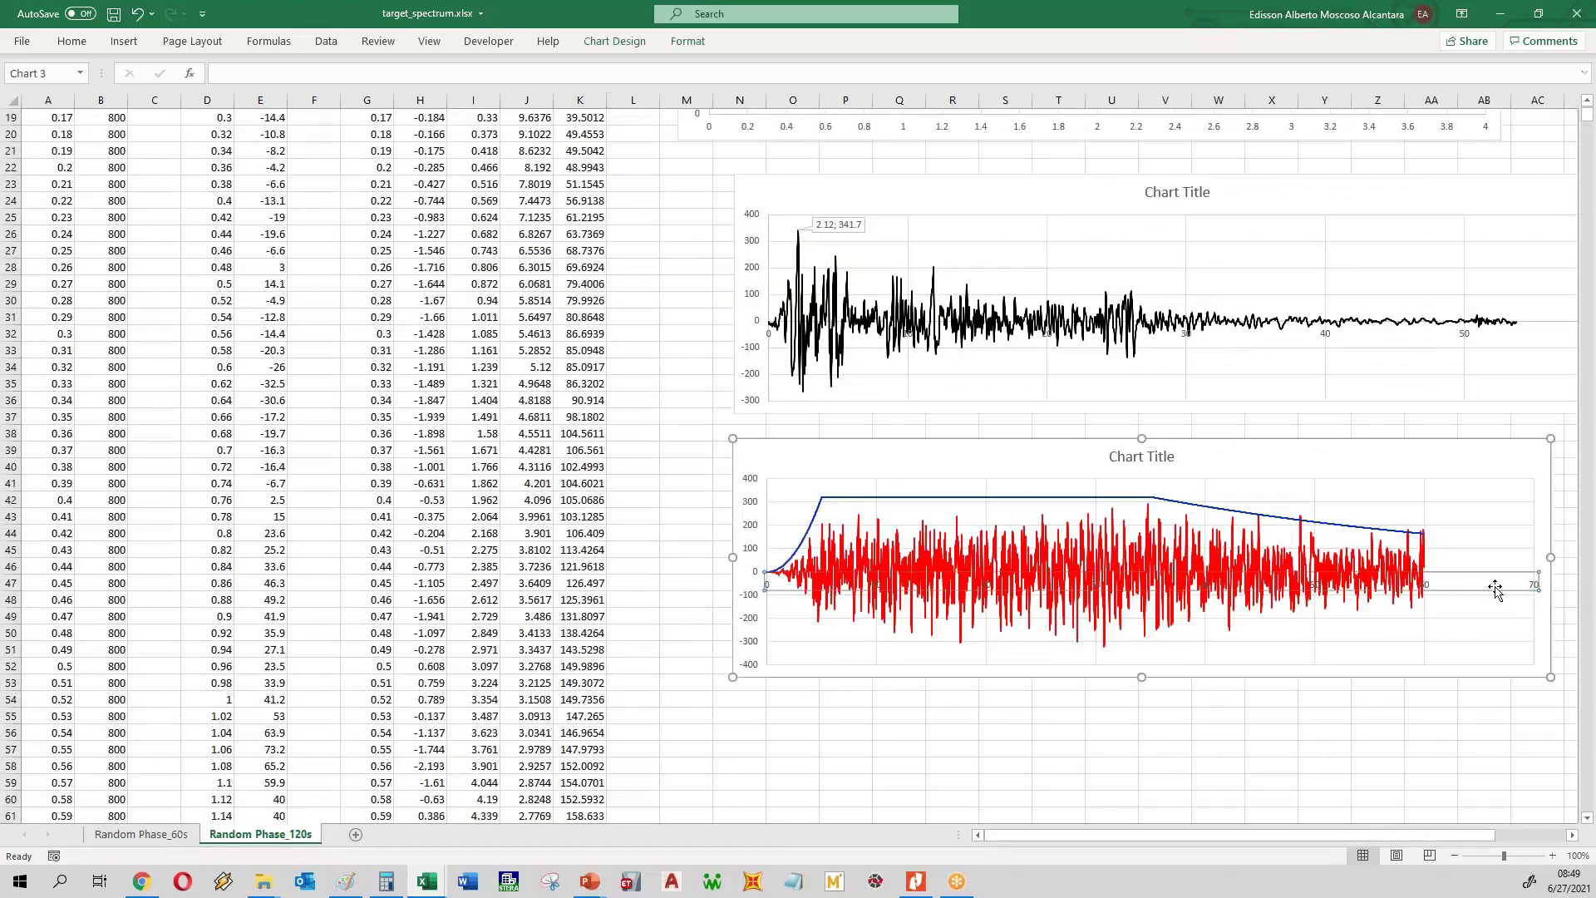
click(1423, 573)
scroll(472, 521, down, 20)
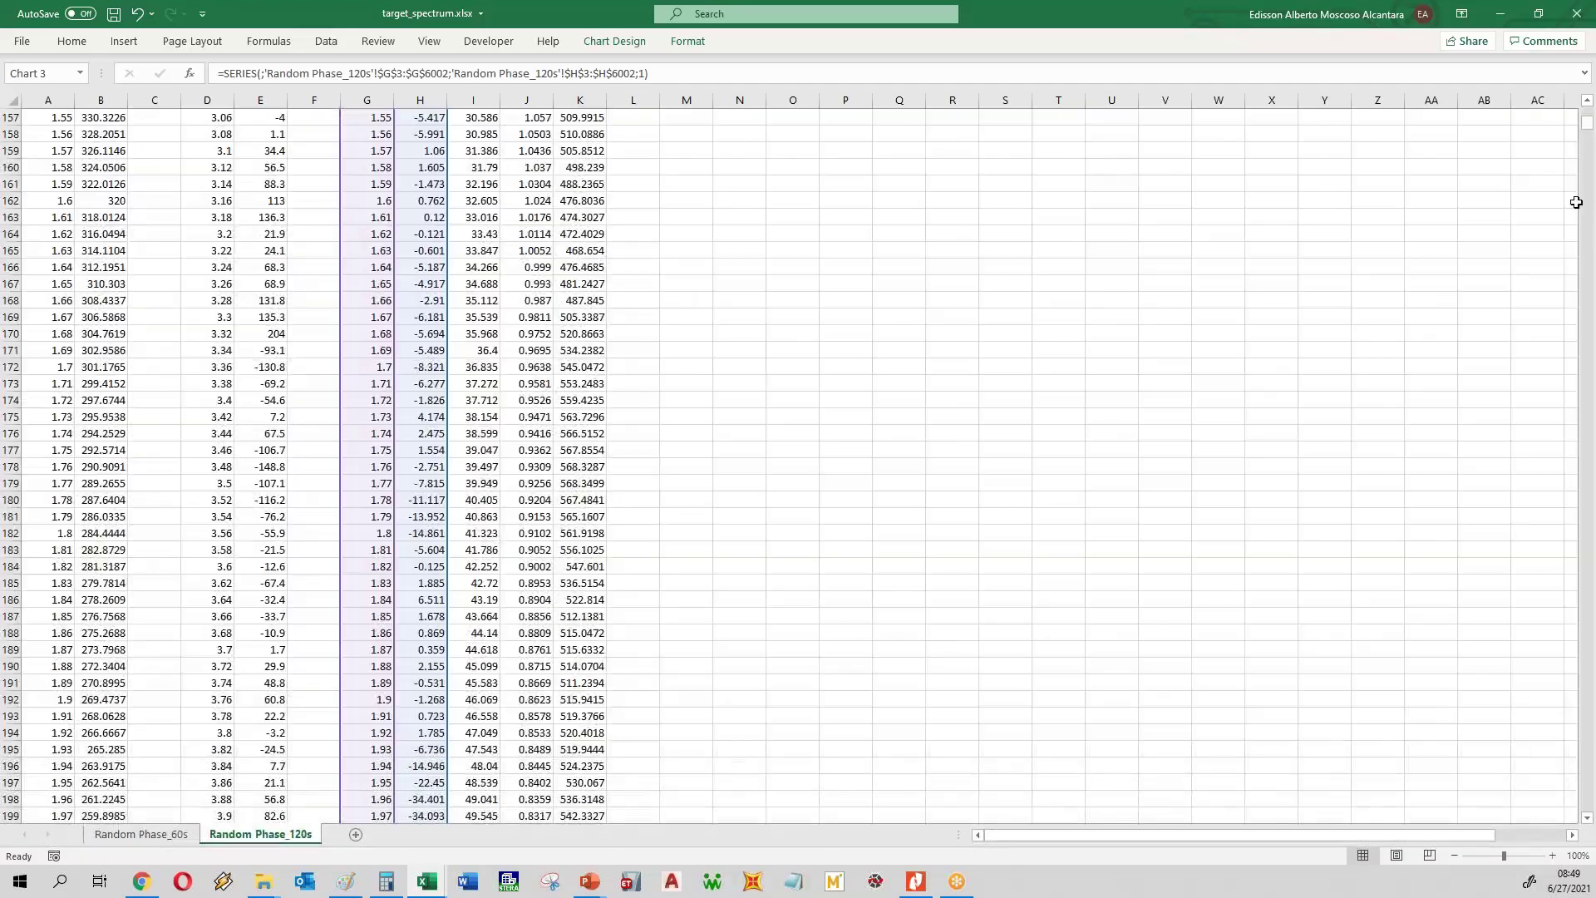
drag(1590, 125, 1592, 474)
scroll(962, 452, up, 20)
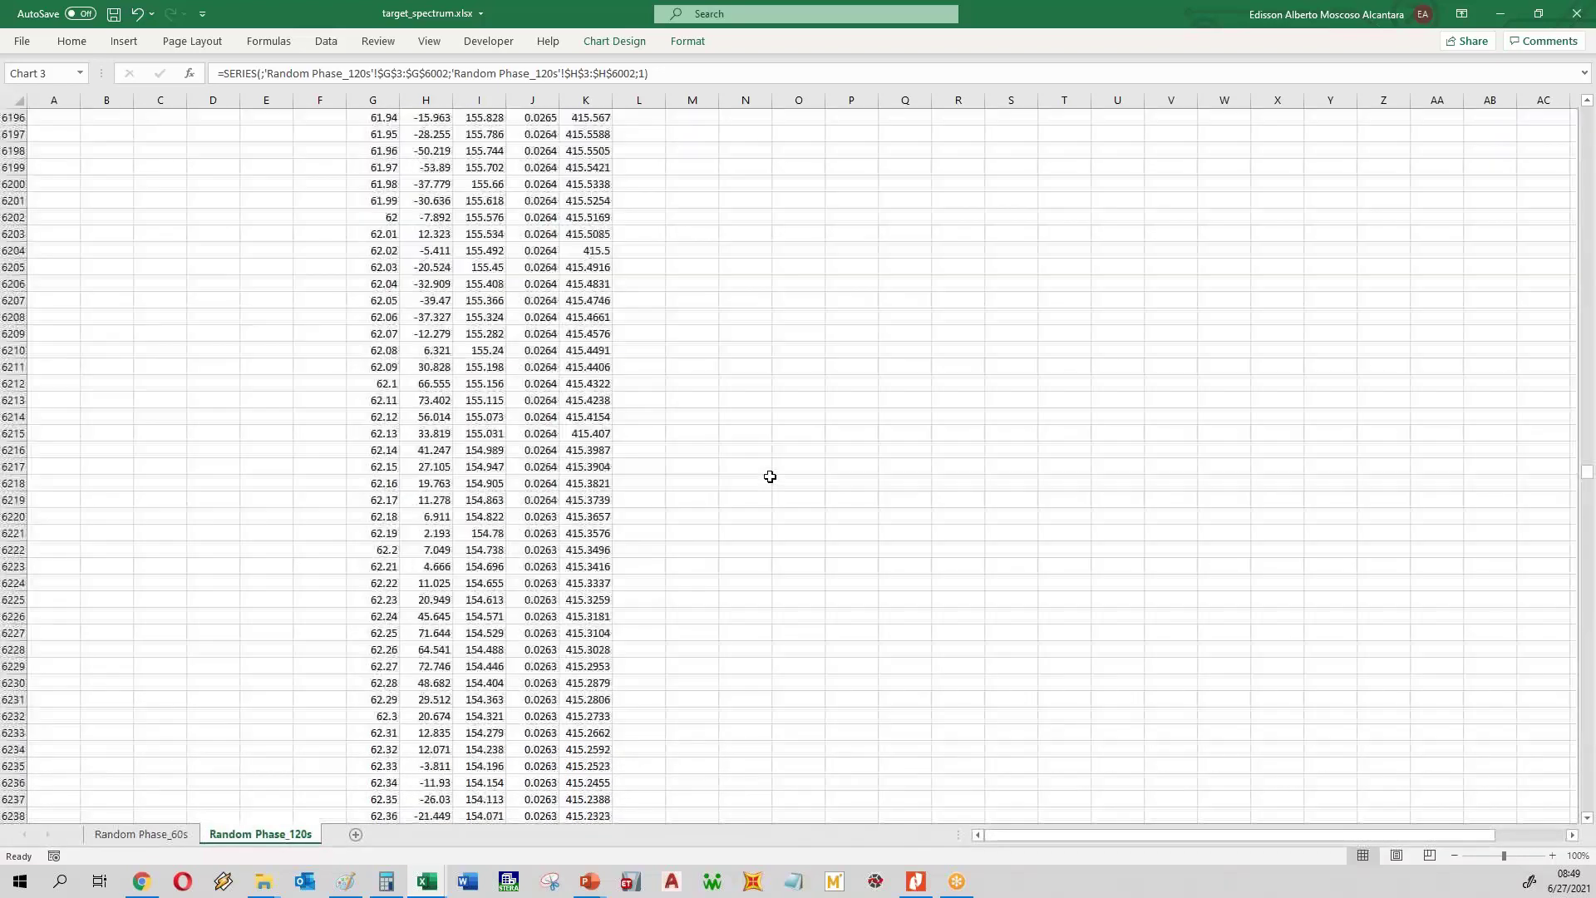
scroll(420, 436, up, 20)
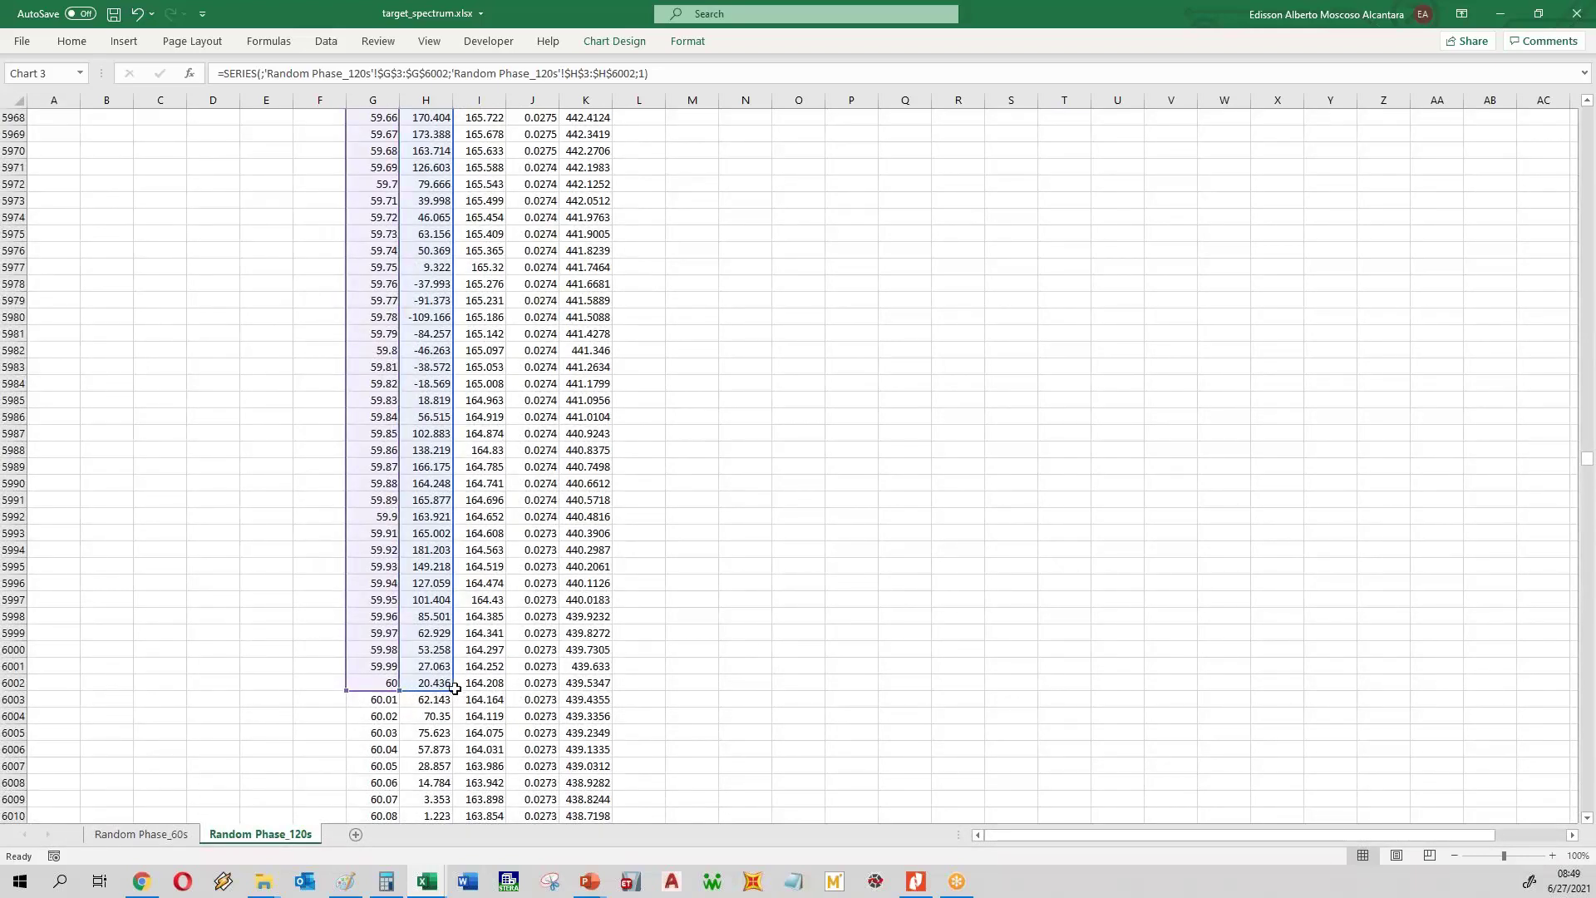
drag(455, 688, 698, 609)
click(682, 551)
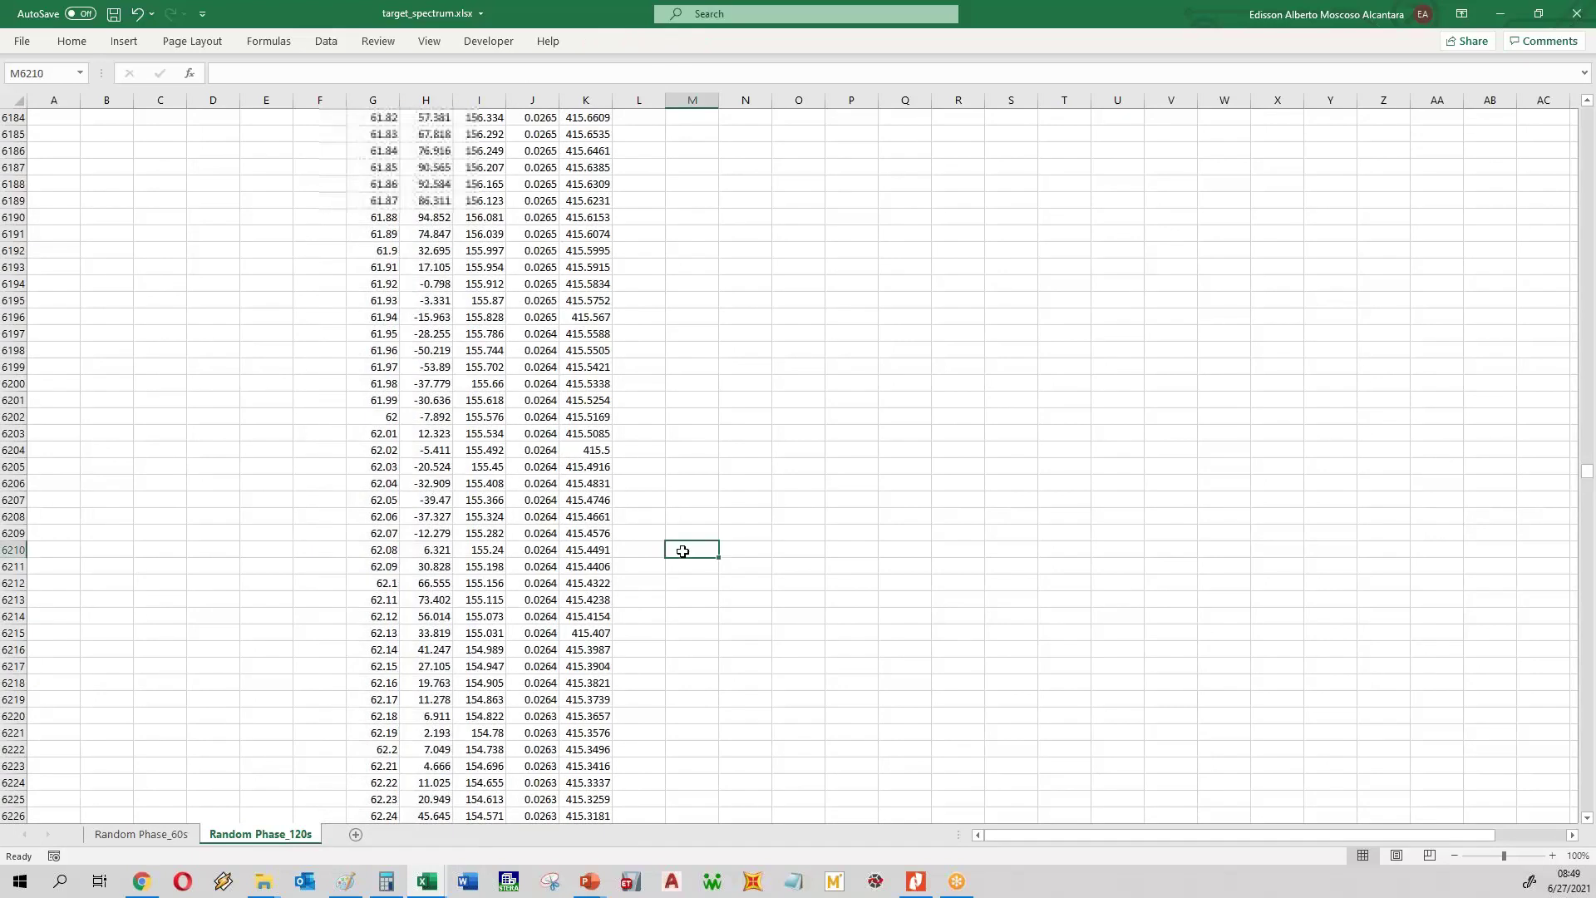
- Check the last row of the time and acceleration data on the Random Phase_120s sheet and return to cell A1
scroll(682, 551, down, 8)
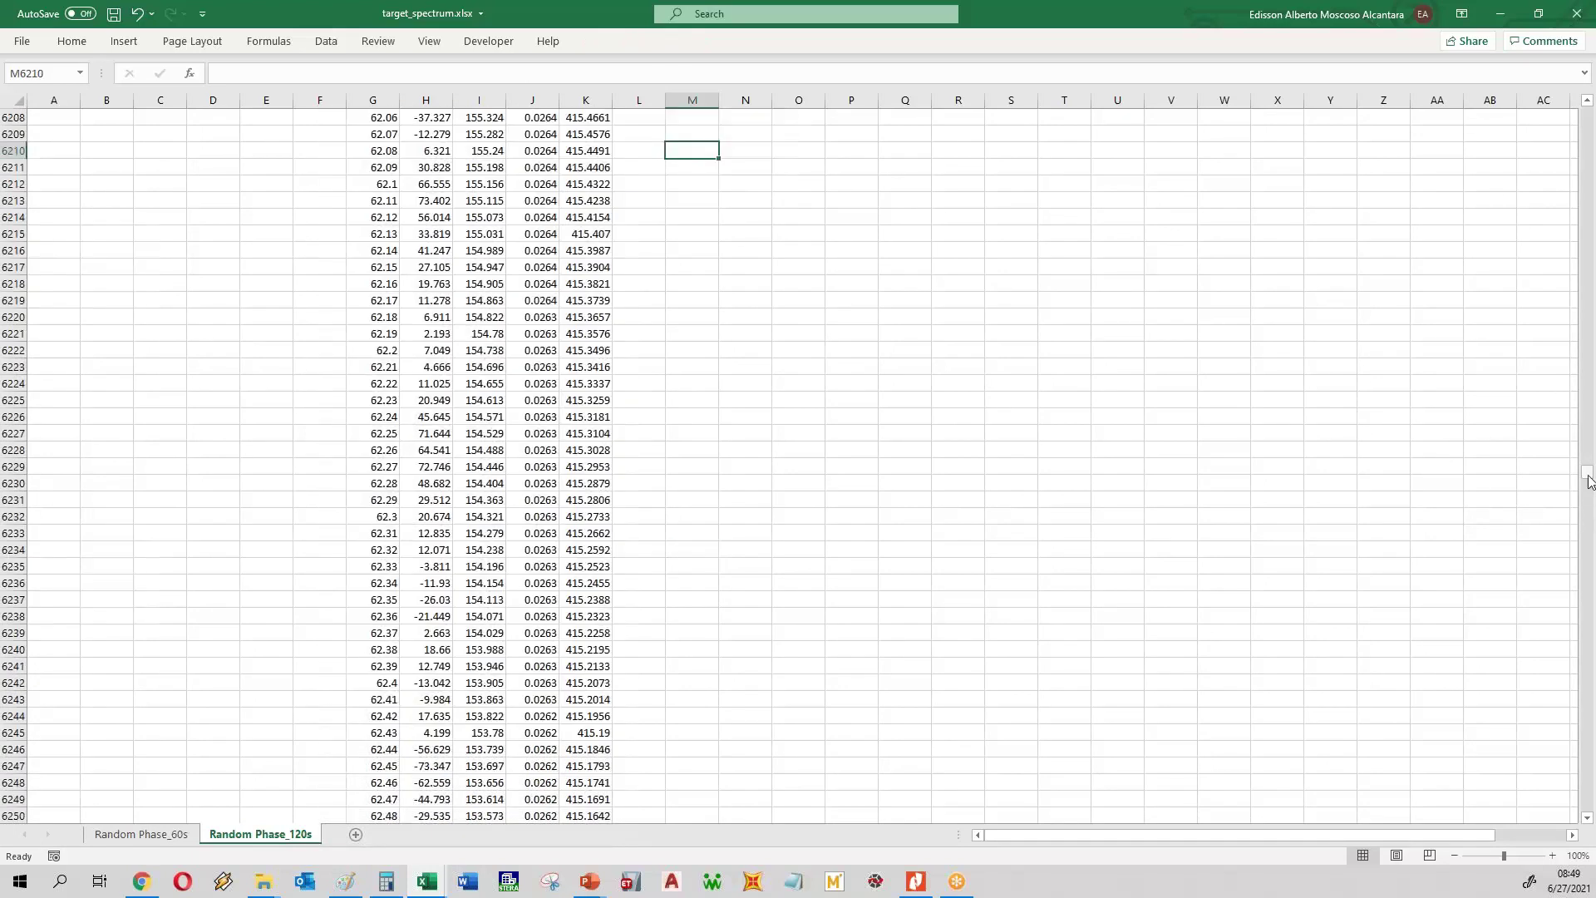
key(ctrl+End)
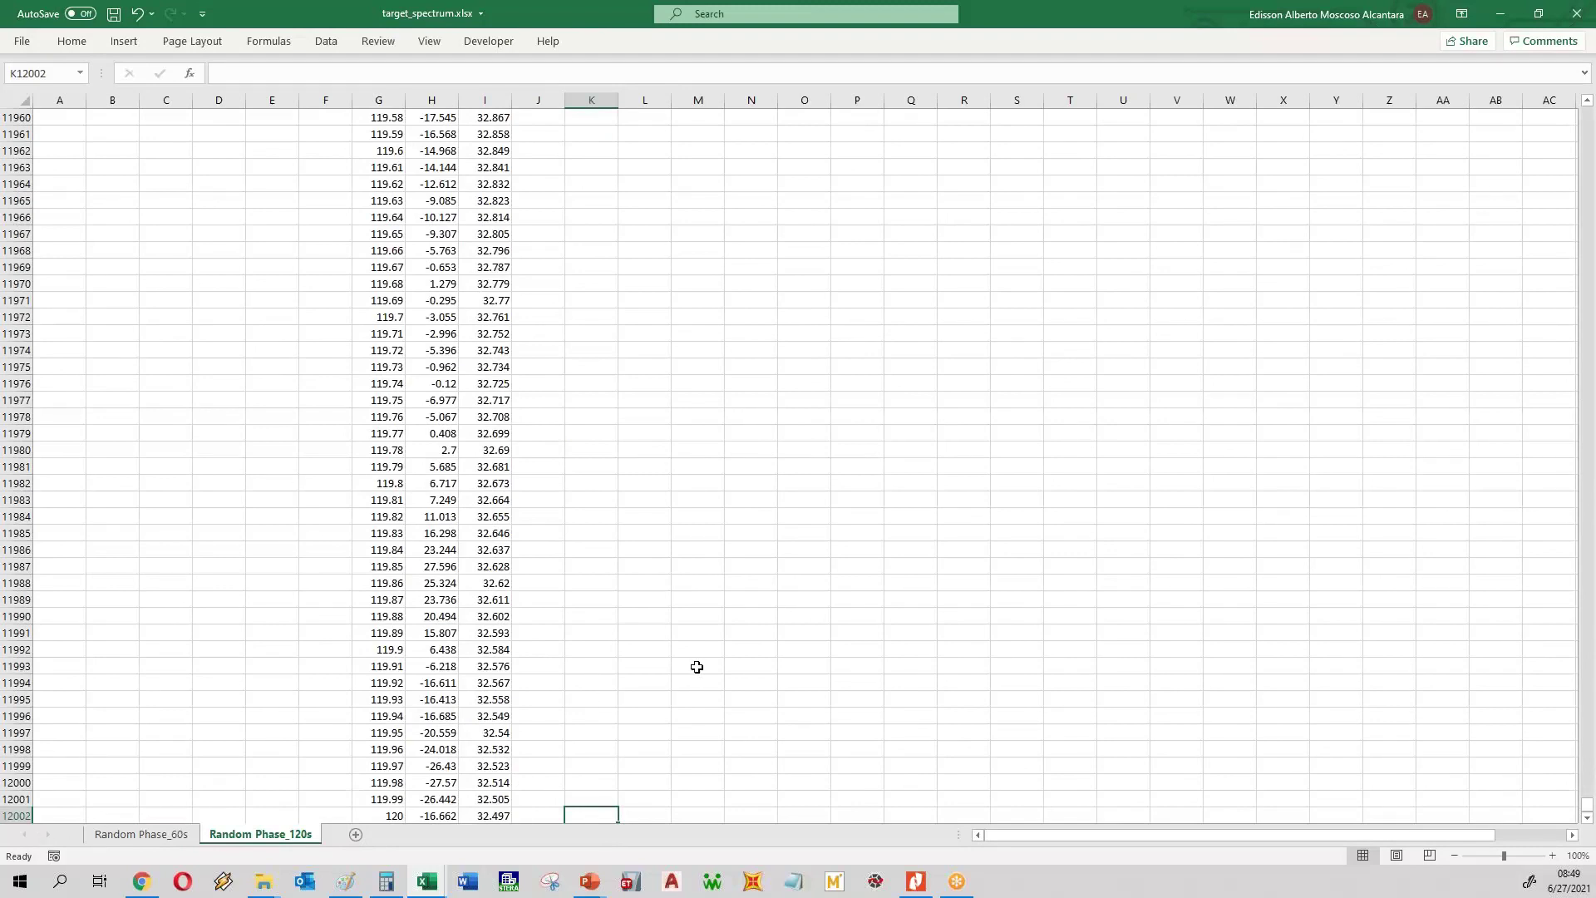
key(ctrl+Home)
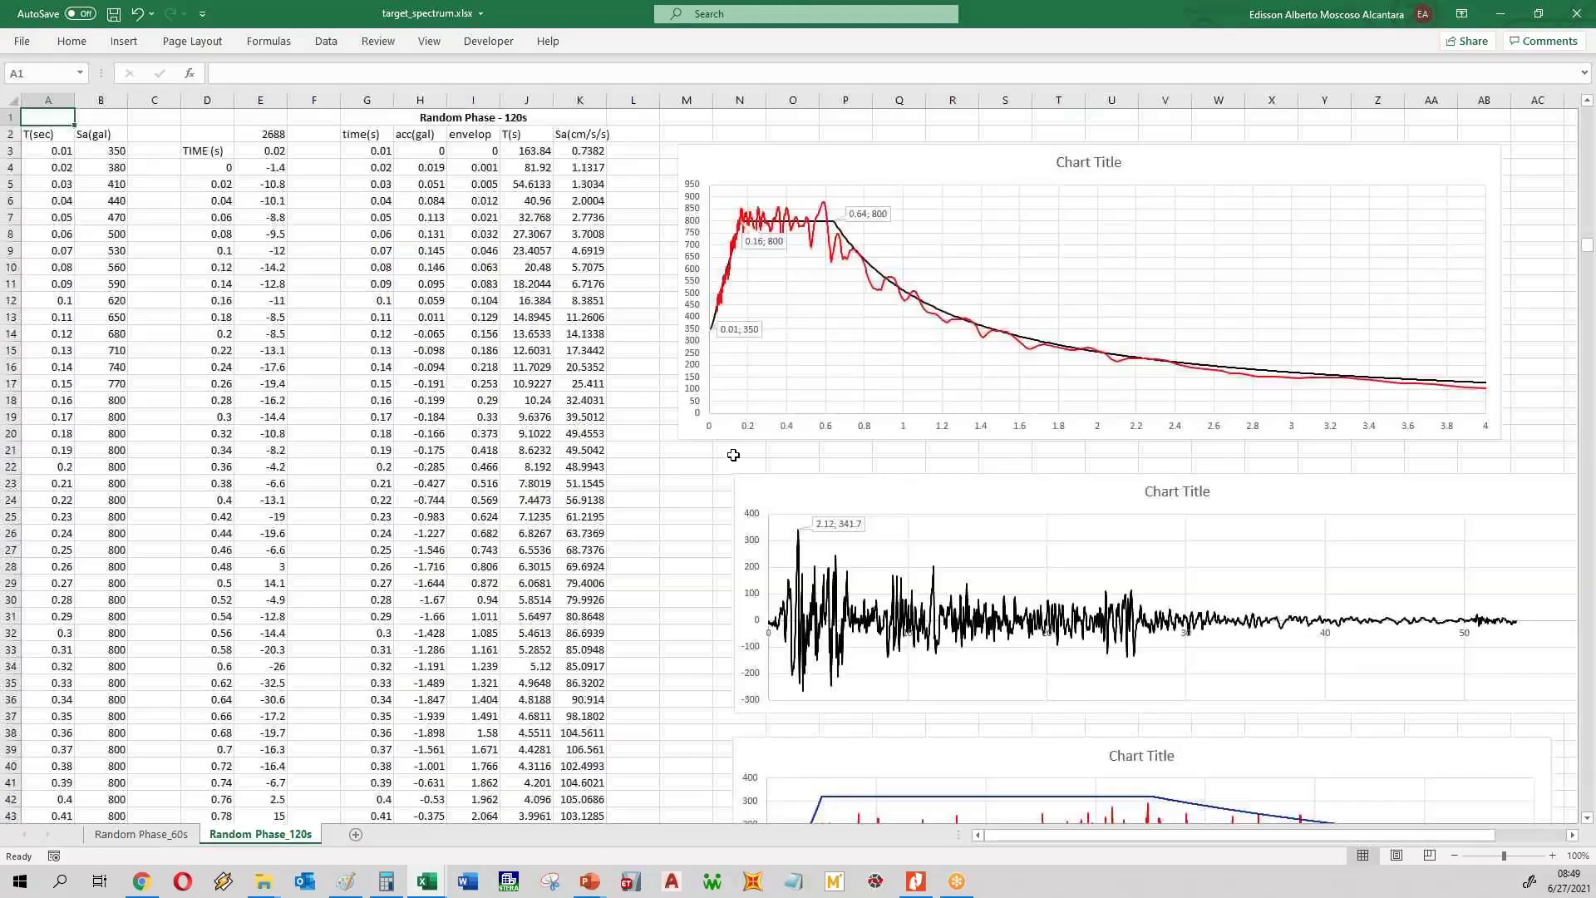
- Extend the Envelope series in the wave chart to row 12002 for both the time and envelope ranges
click(904, 803)
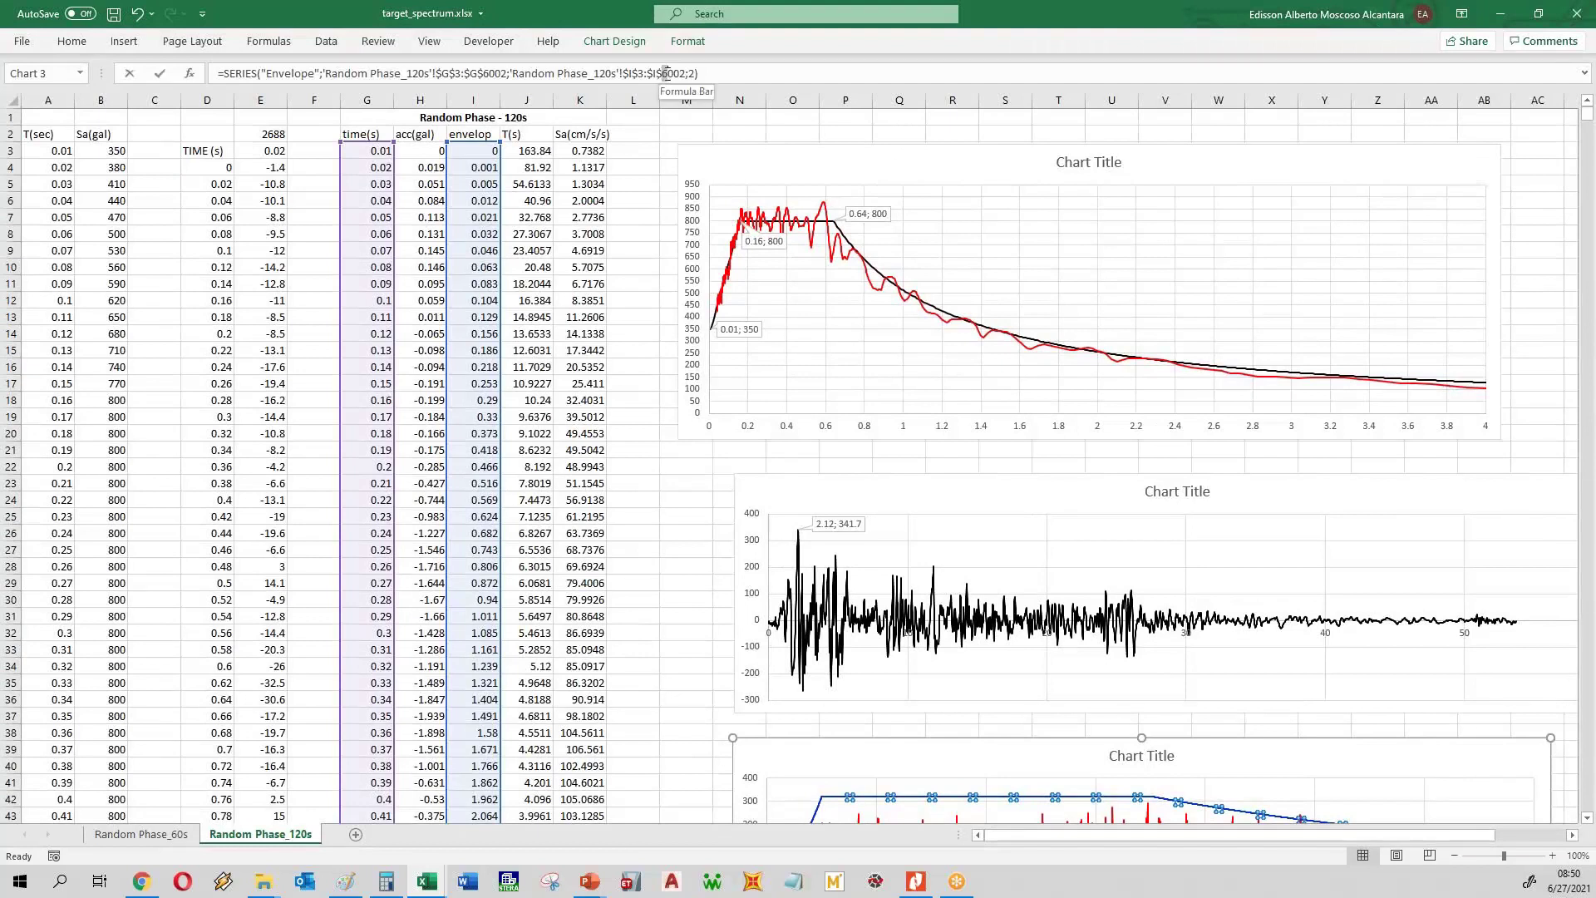
click(666, 73)
key(Delete)
text(12)
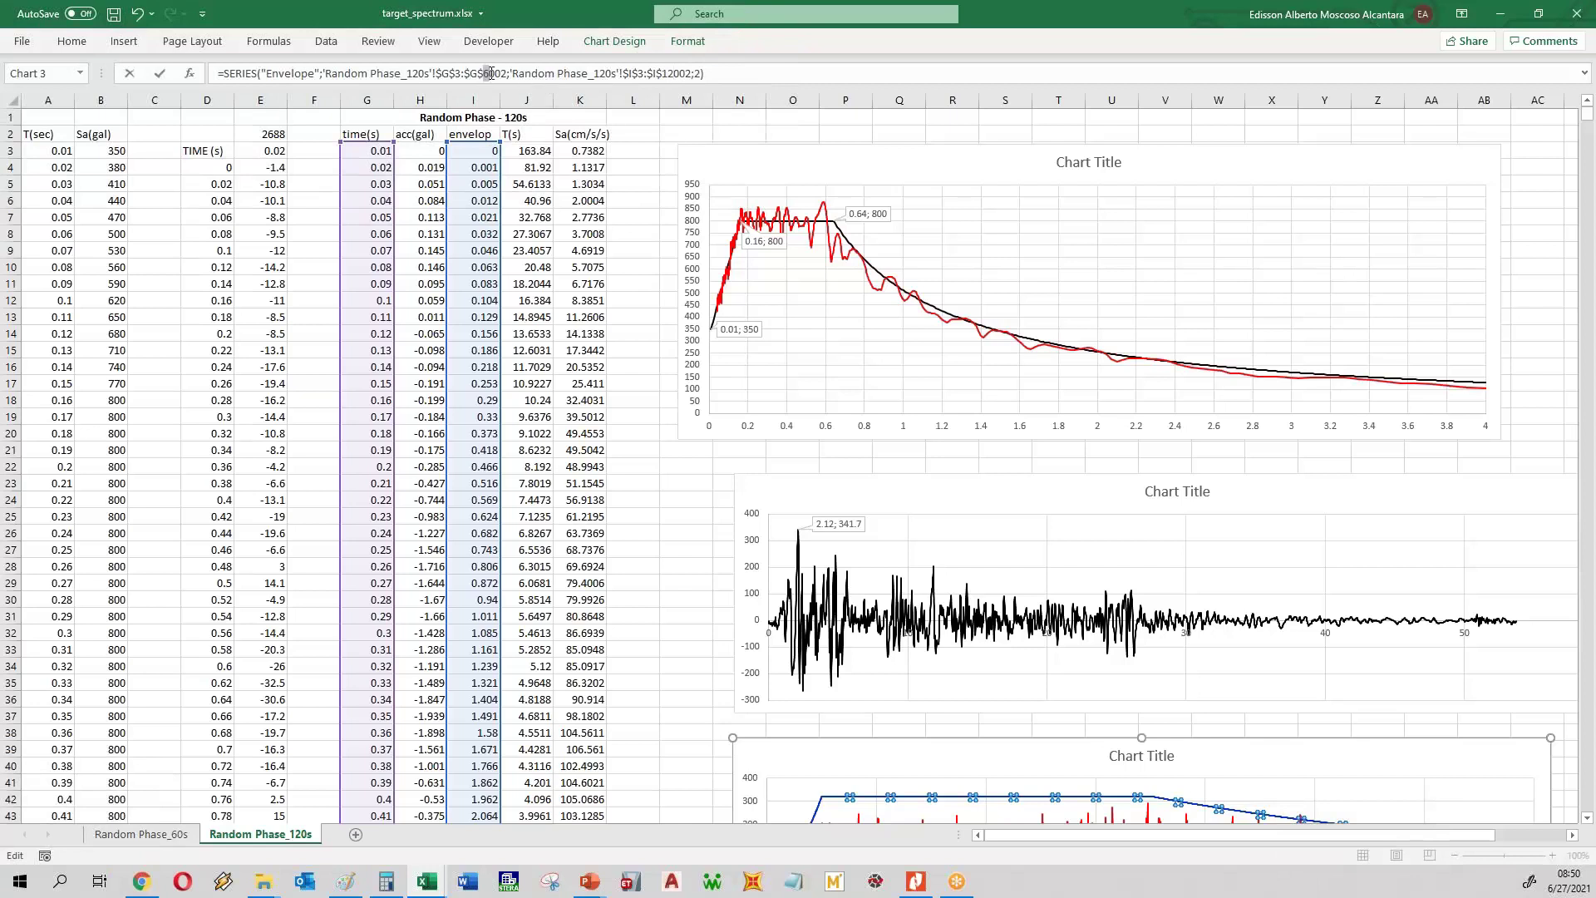
text(12)
key(Return)
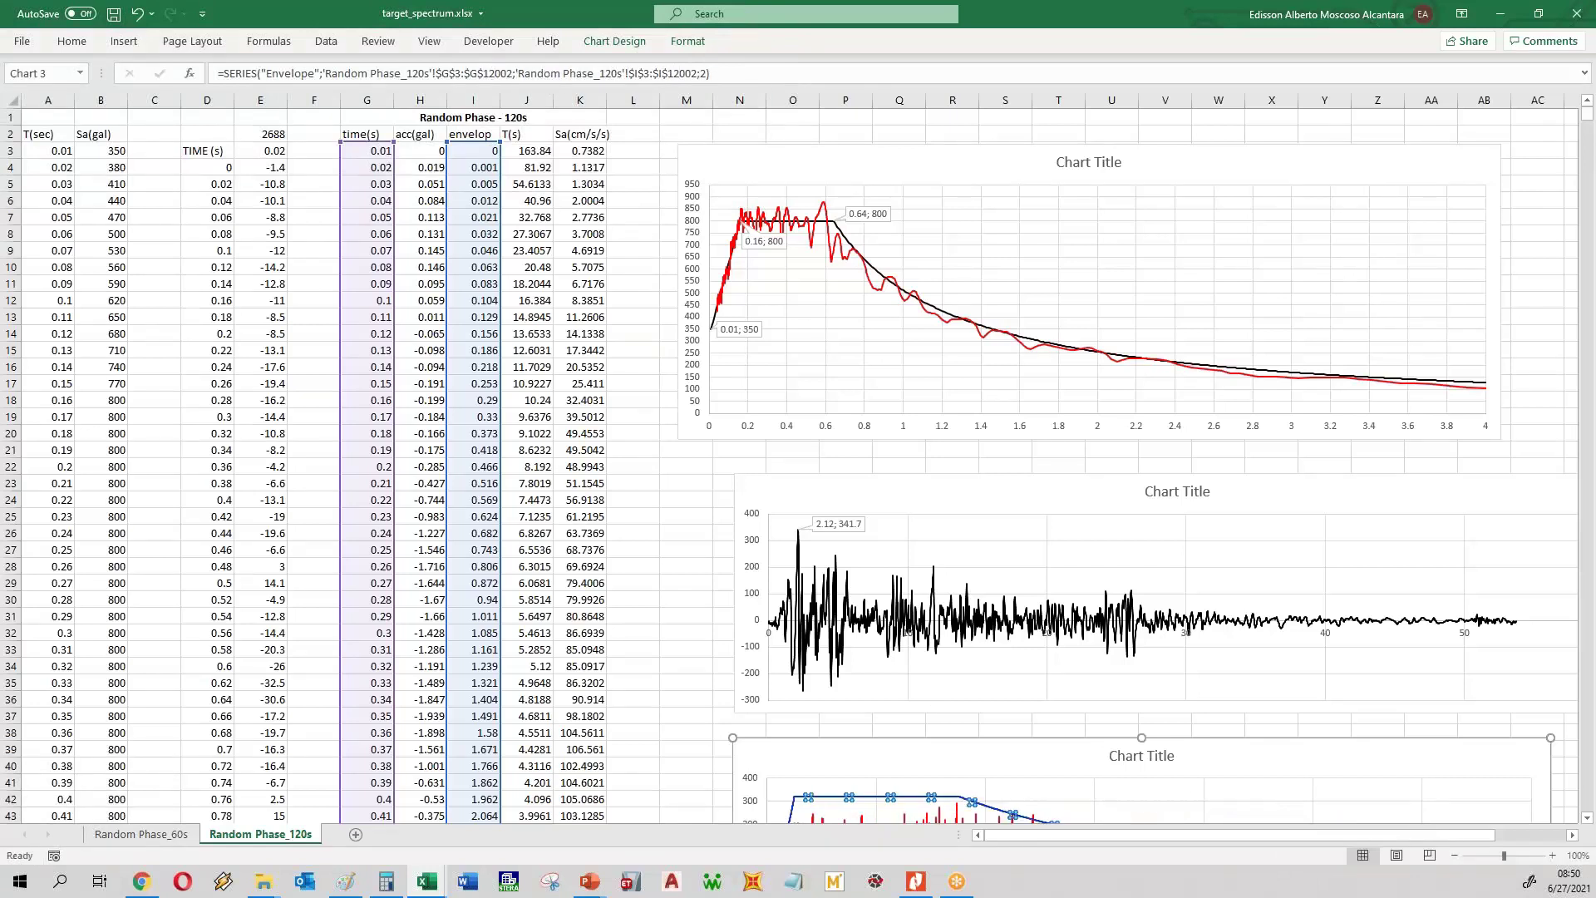
- Extend the wave chart's acceleration series to G12002 for the time range and H12226 for the acceleration range
scroll(613, 531, down, 4)
click(986, 685)
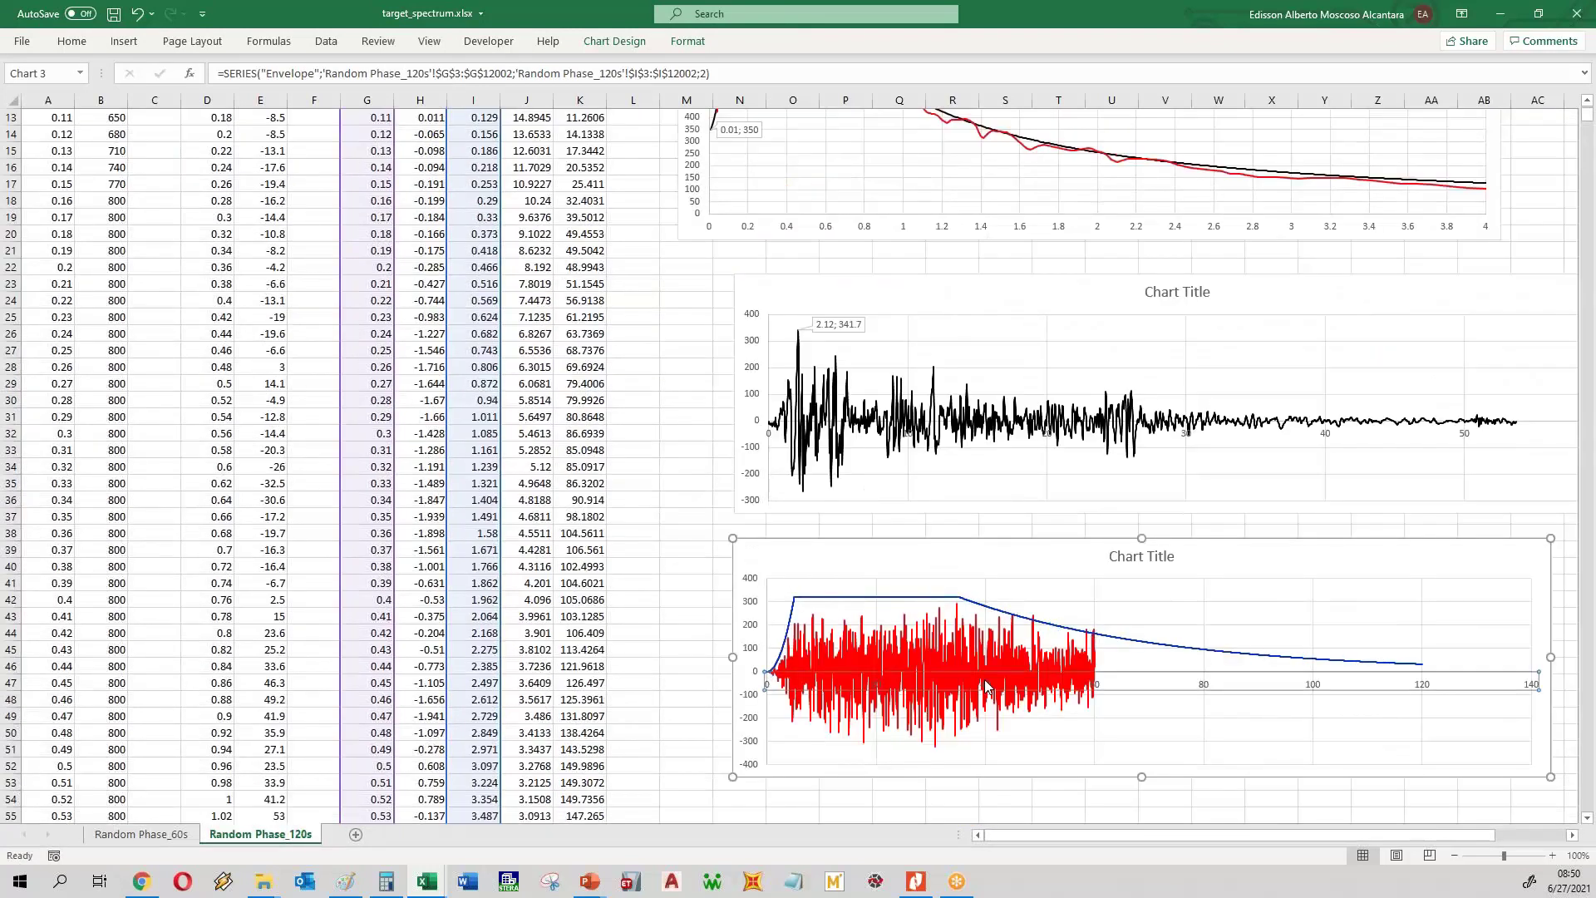
click(925, 659)
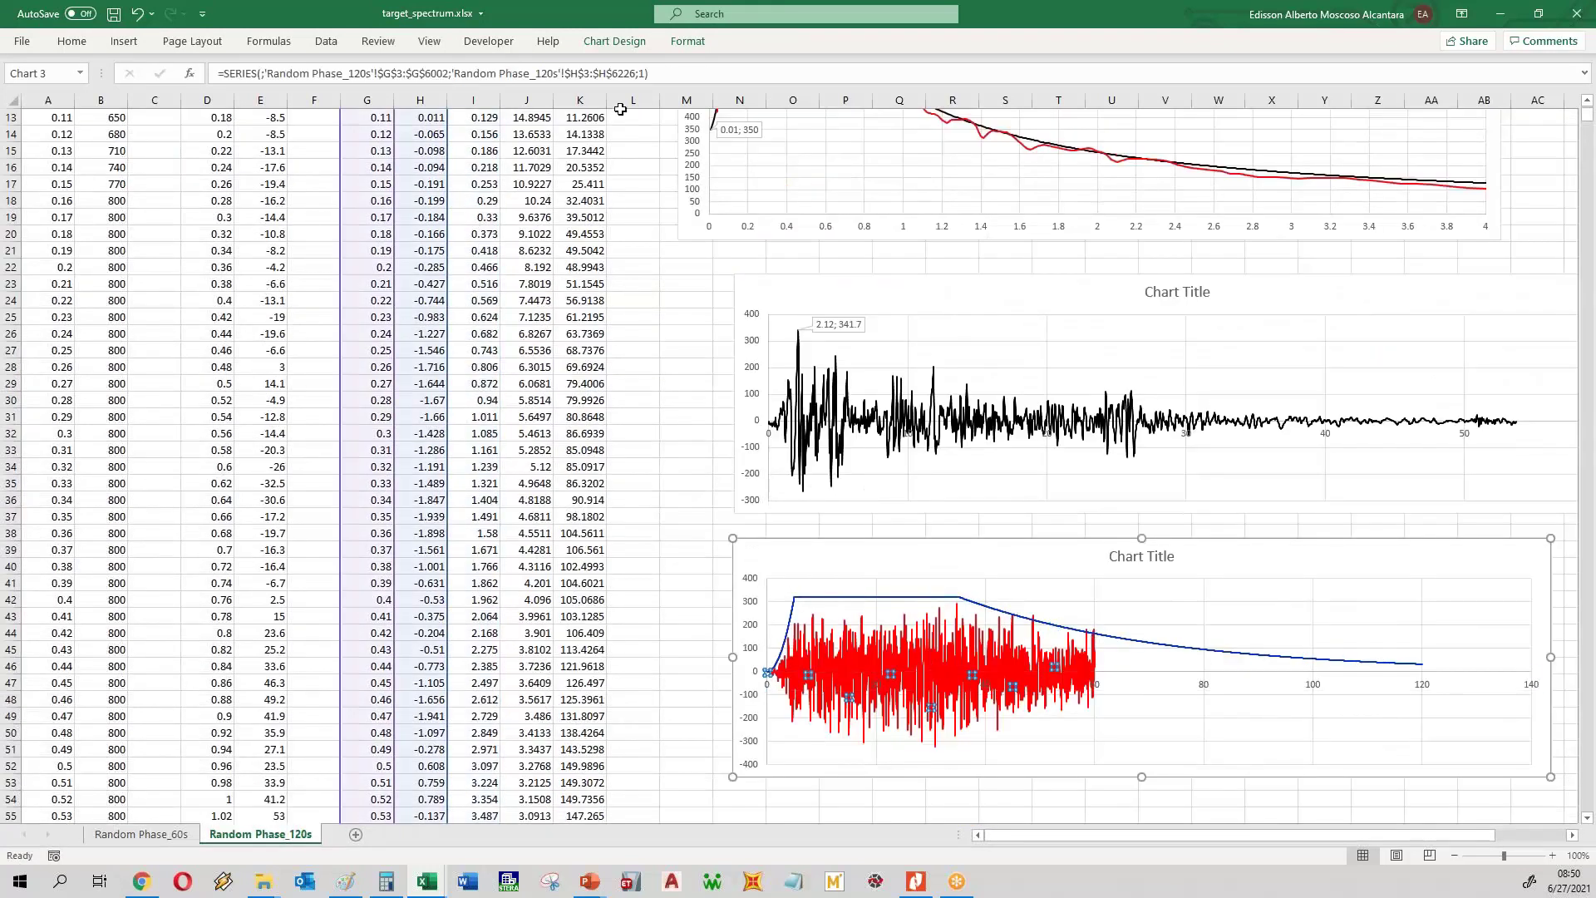
click(615, 75)
text(12)
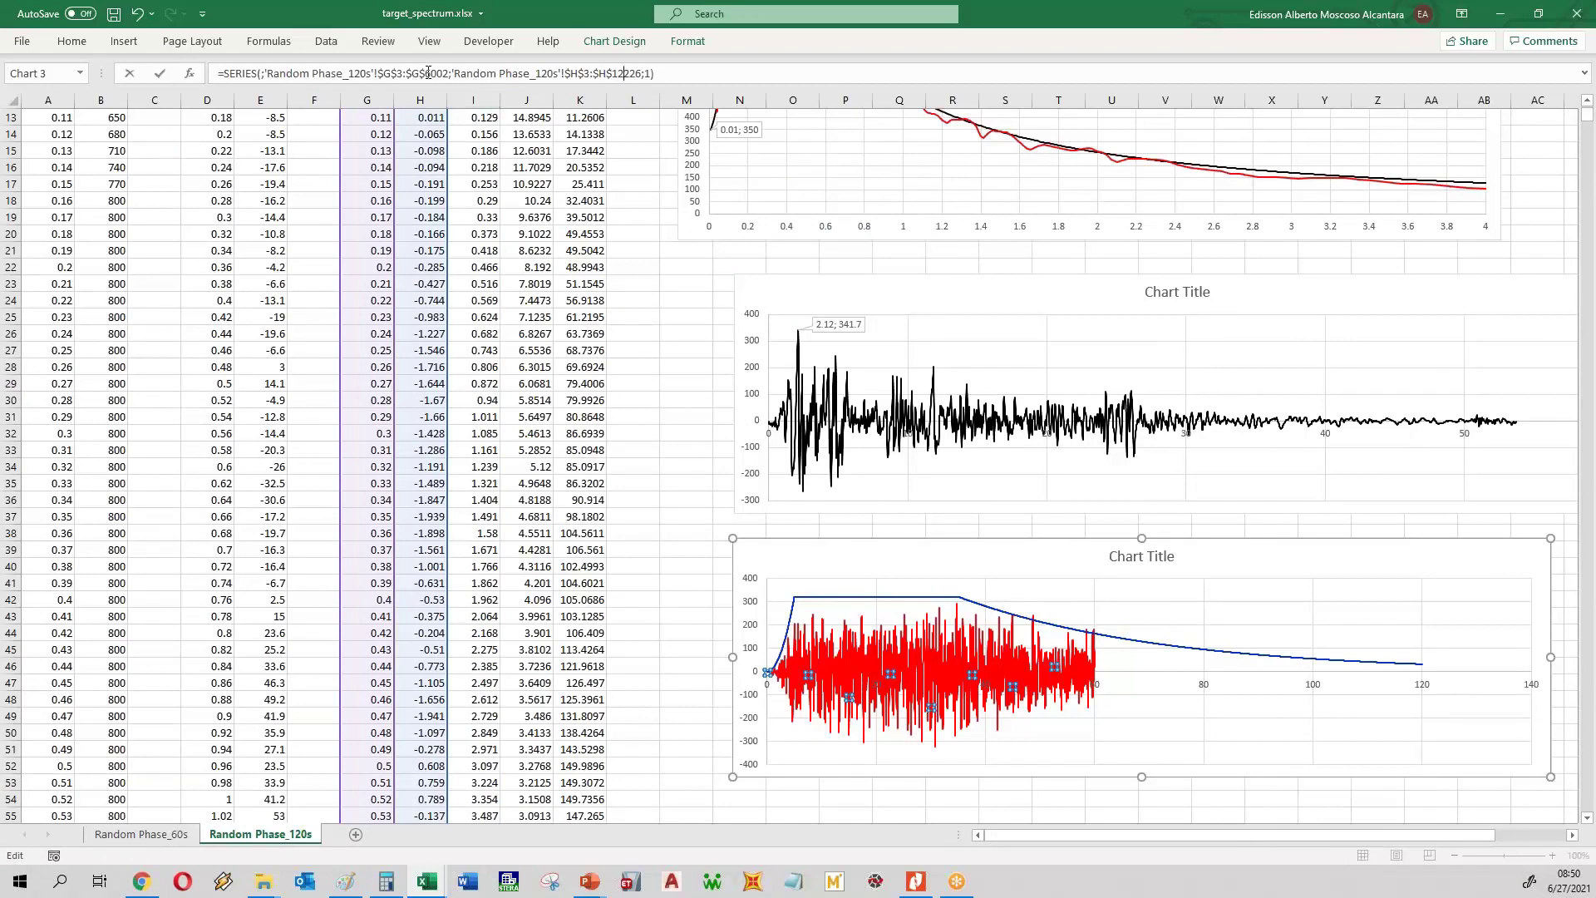
text(12)
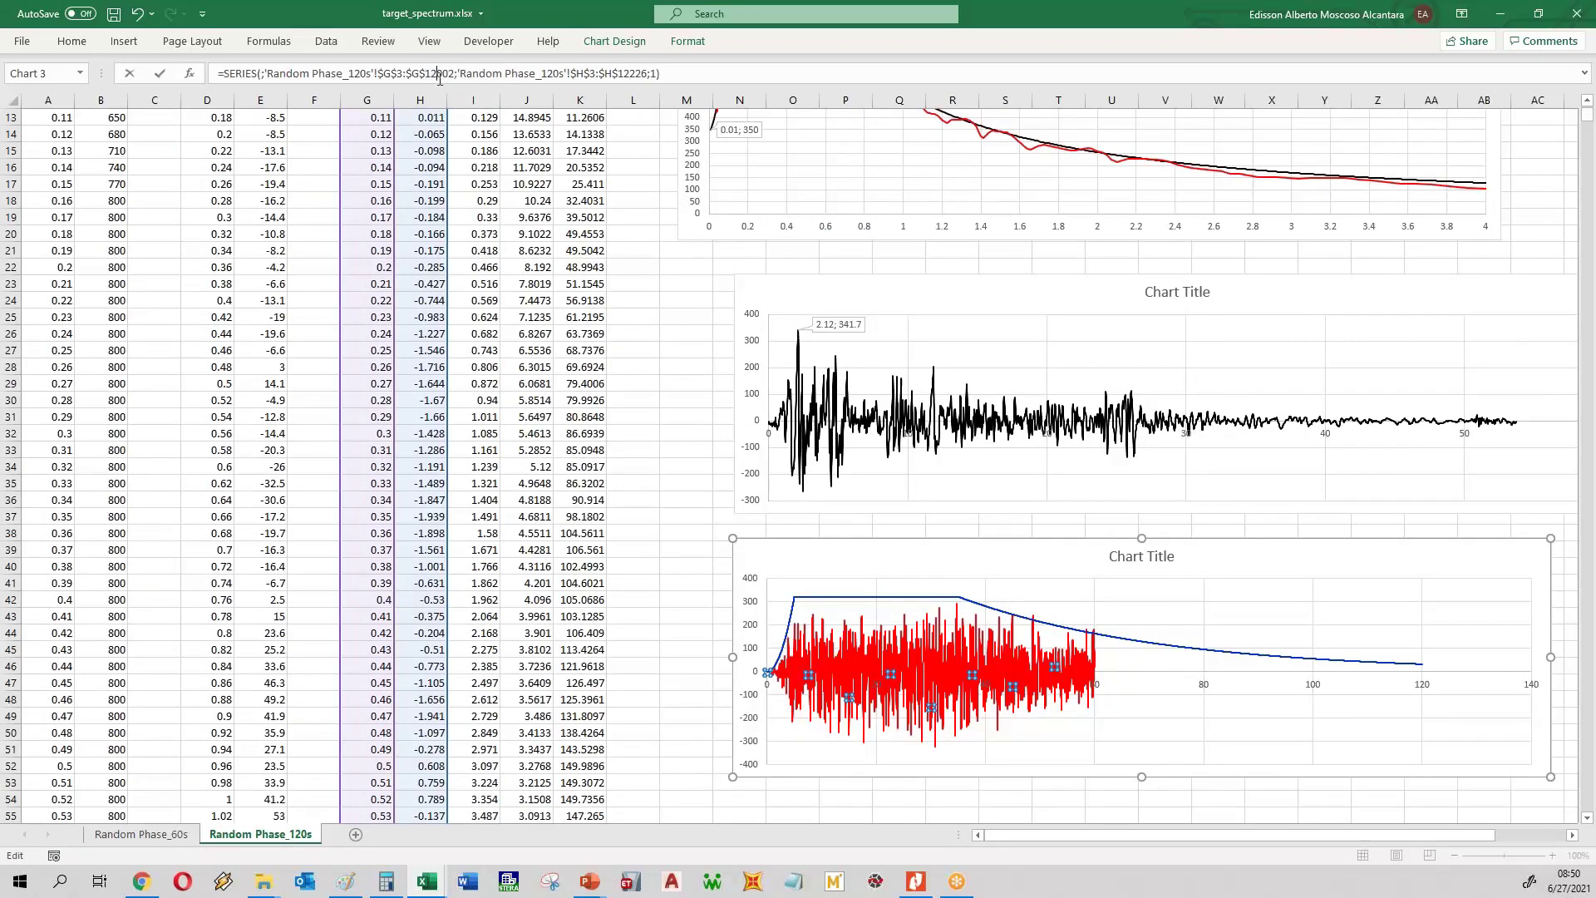
key(Return)
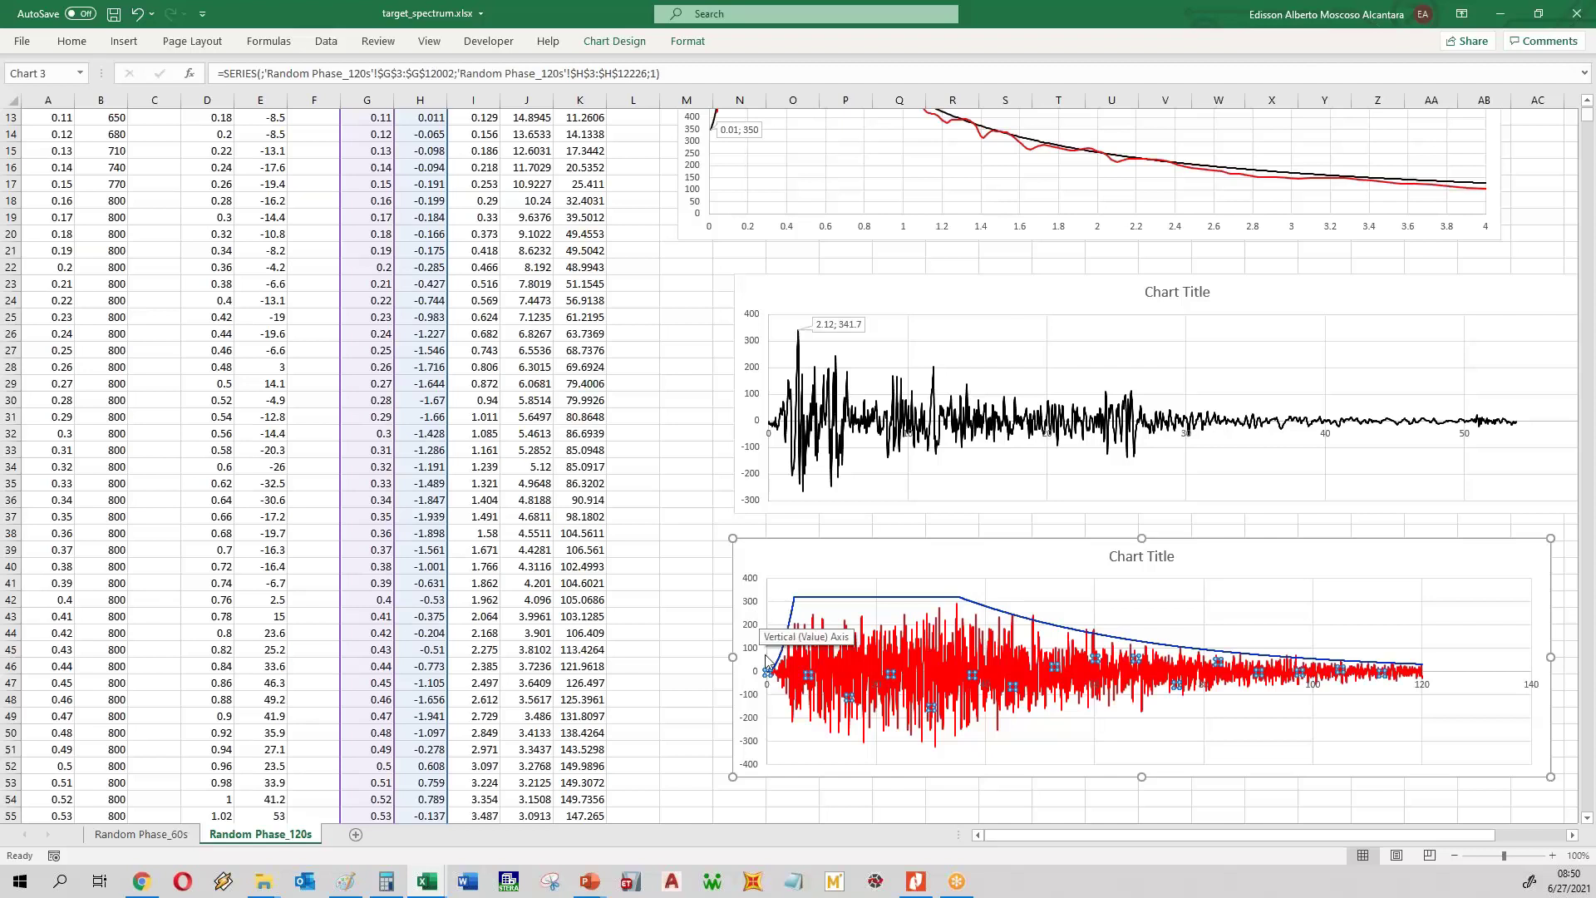
key(Escape)
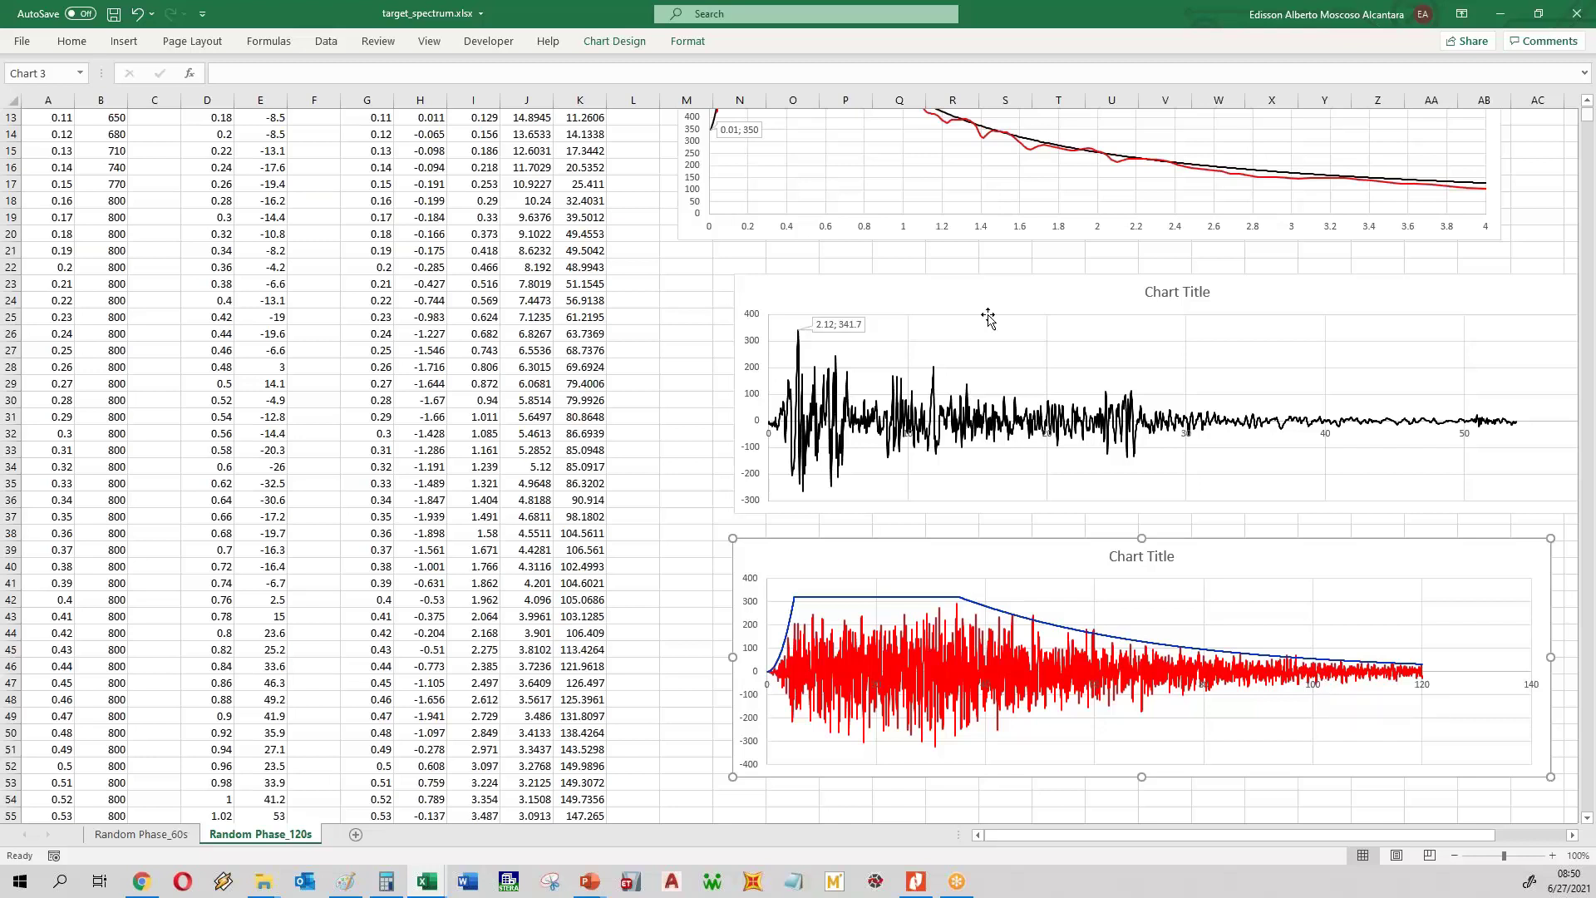
- Delete the black recorded-acceleration chart from the Random Phase_120s sheet
scroll(852, 440, up, 4)
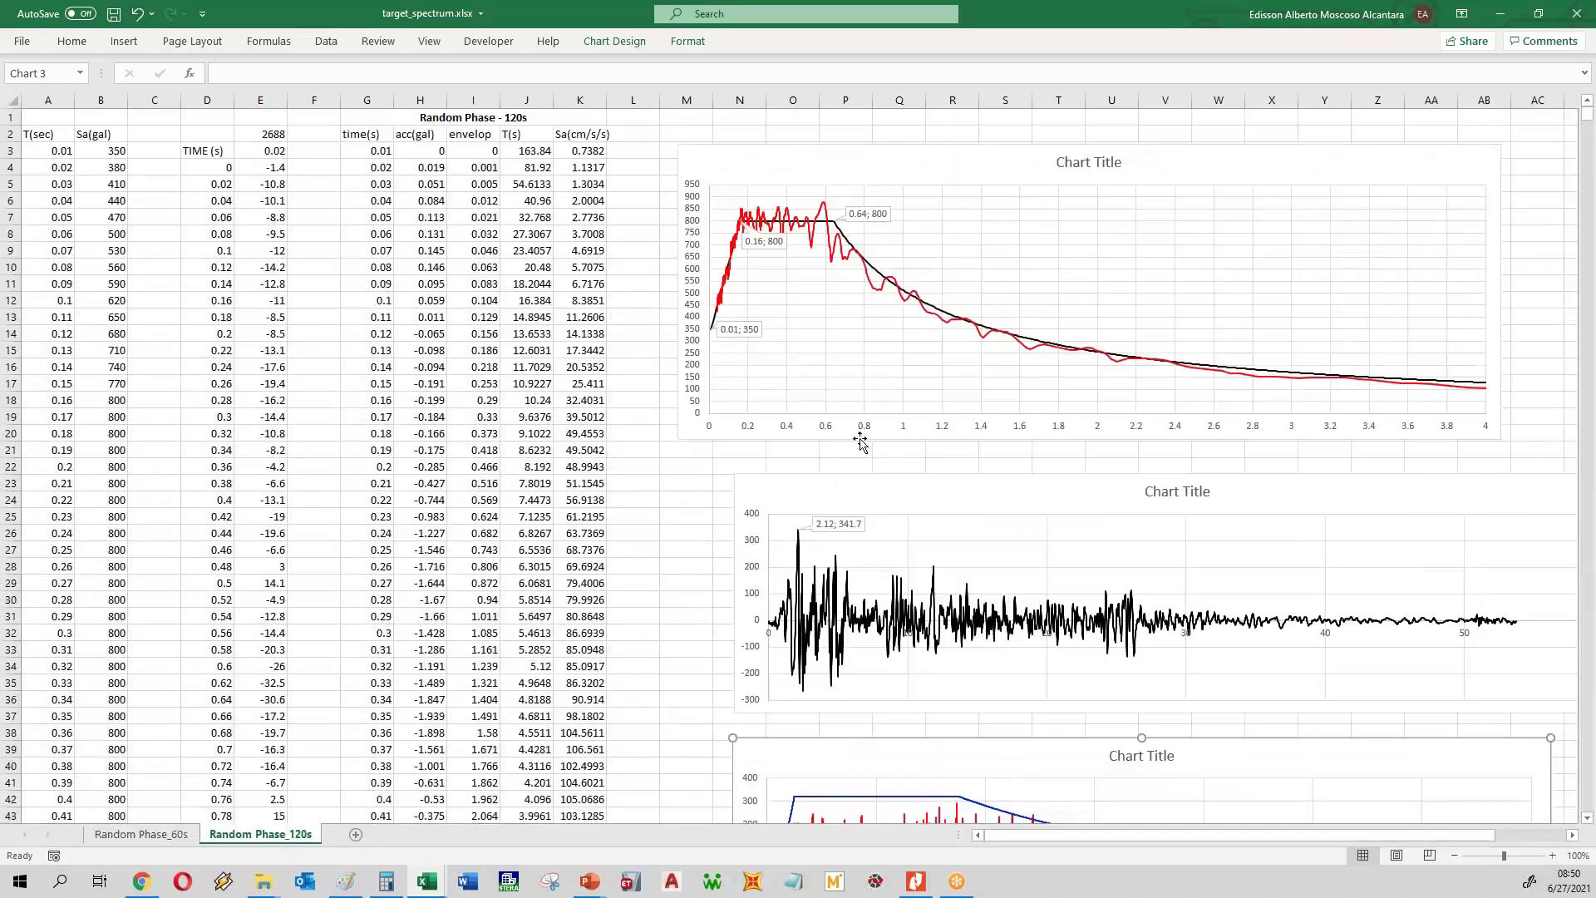
scroll(939, 461, down, 3)
scroll(941, 474, up, 4)
click(957, 497)
key(Escape)
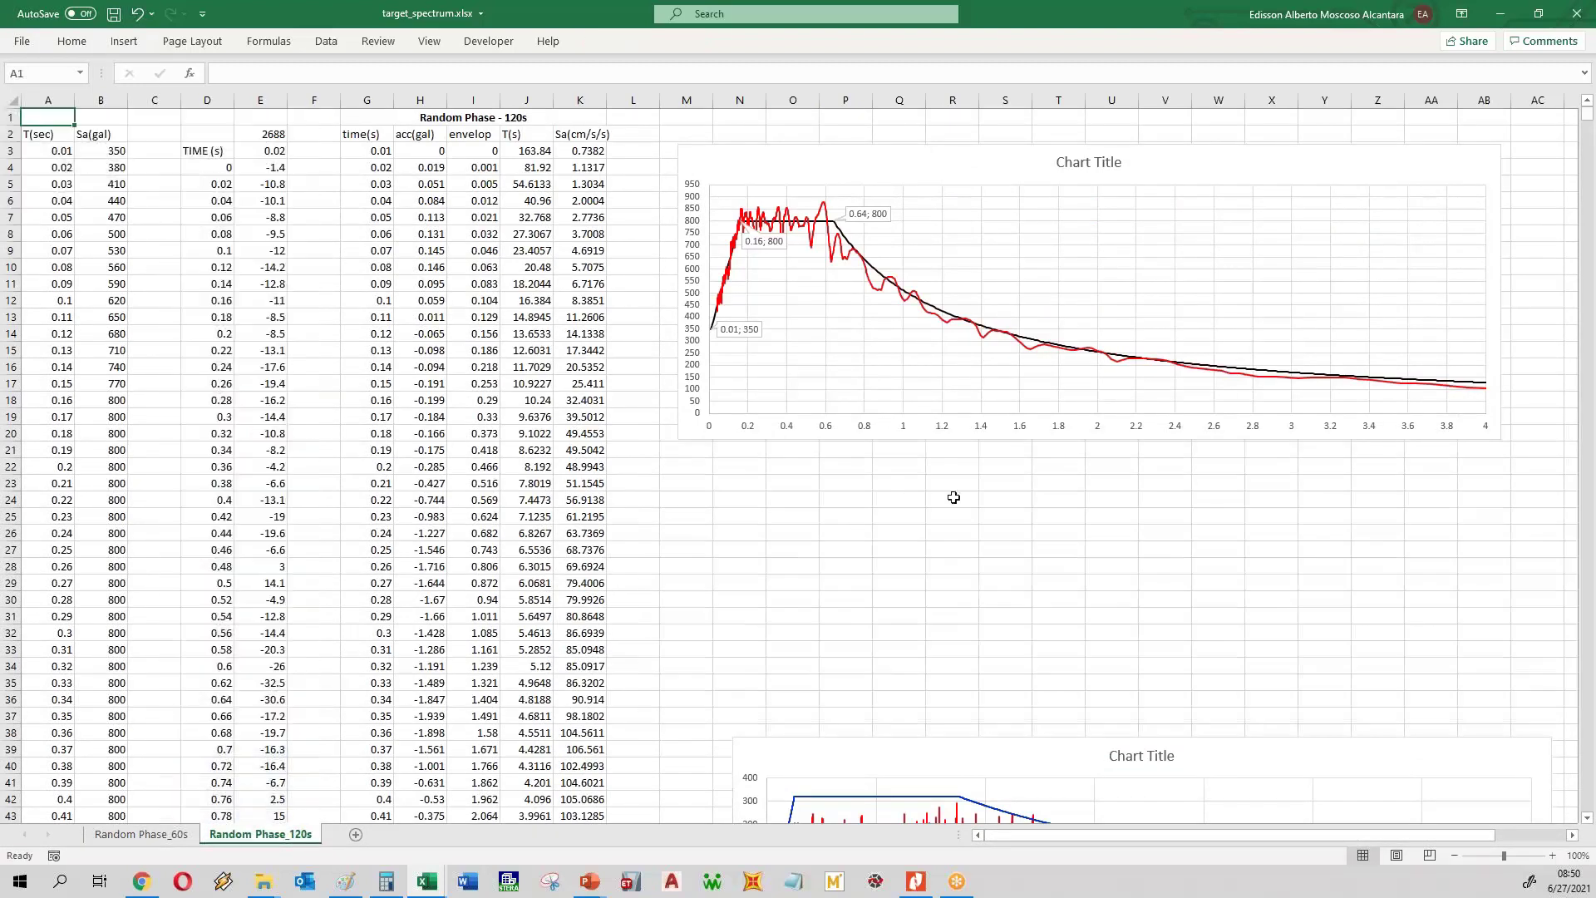
- Create a copy of the Random Phase_60s sheet at the end of the target_spectrum.xlsx workbook
click(153, 835)
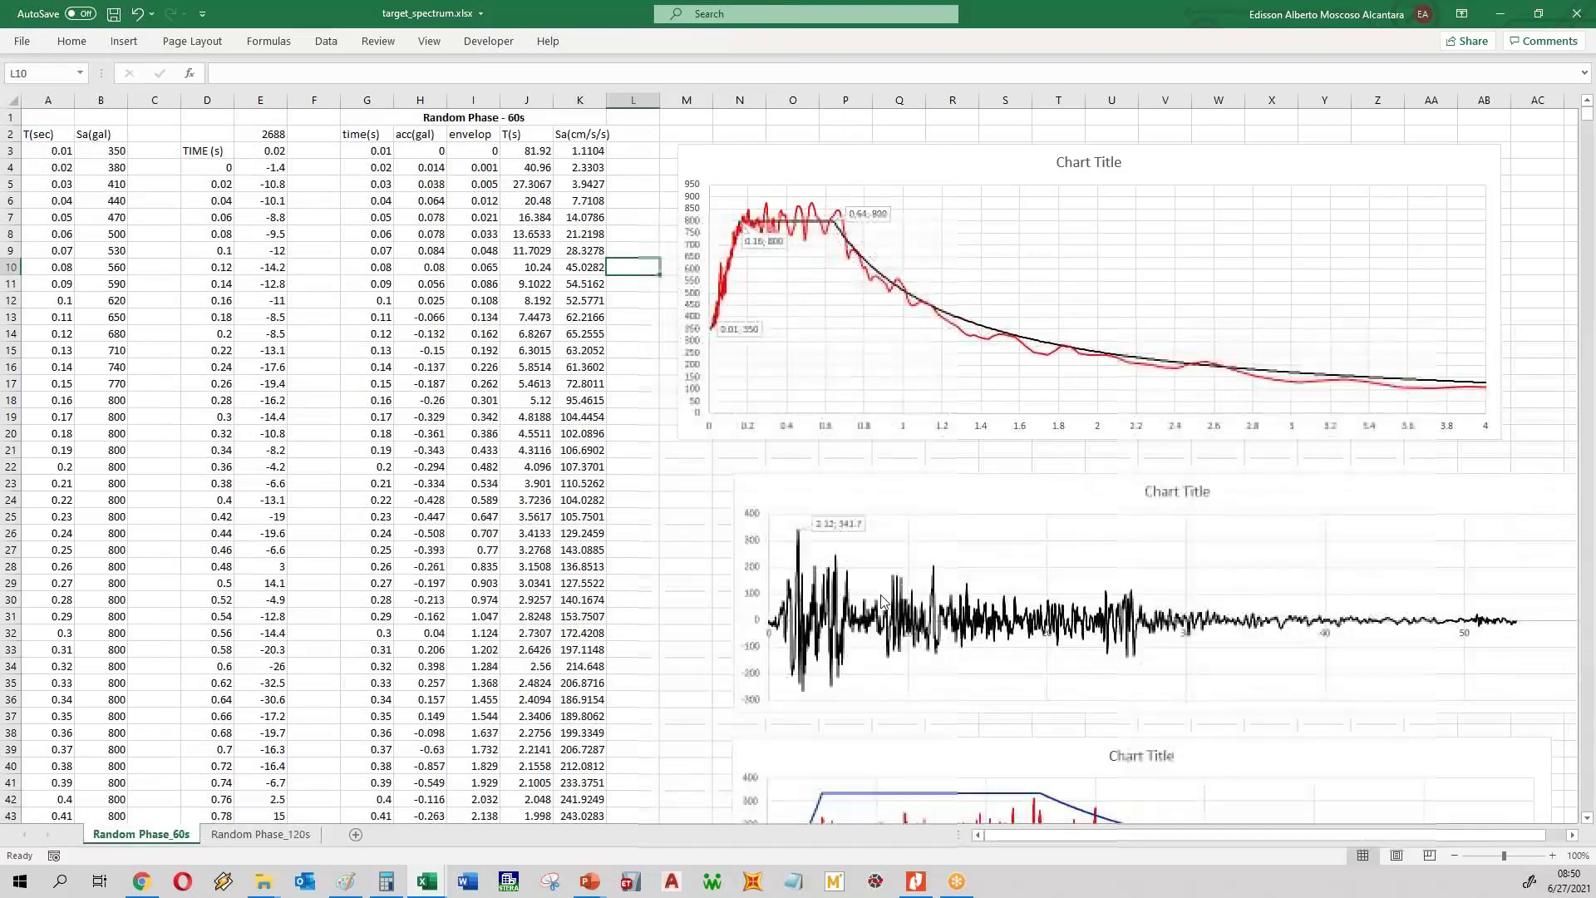
right_click(143, 837)
click(191, 677)
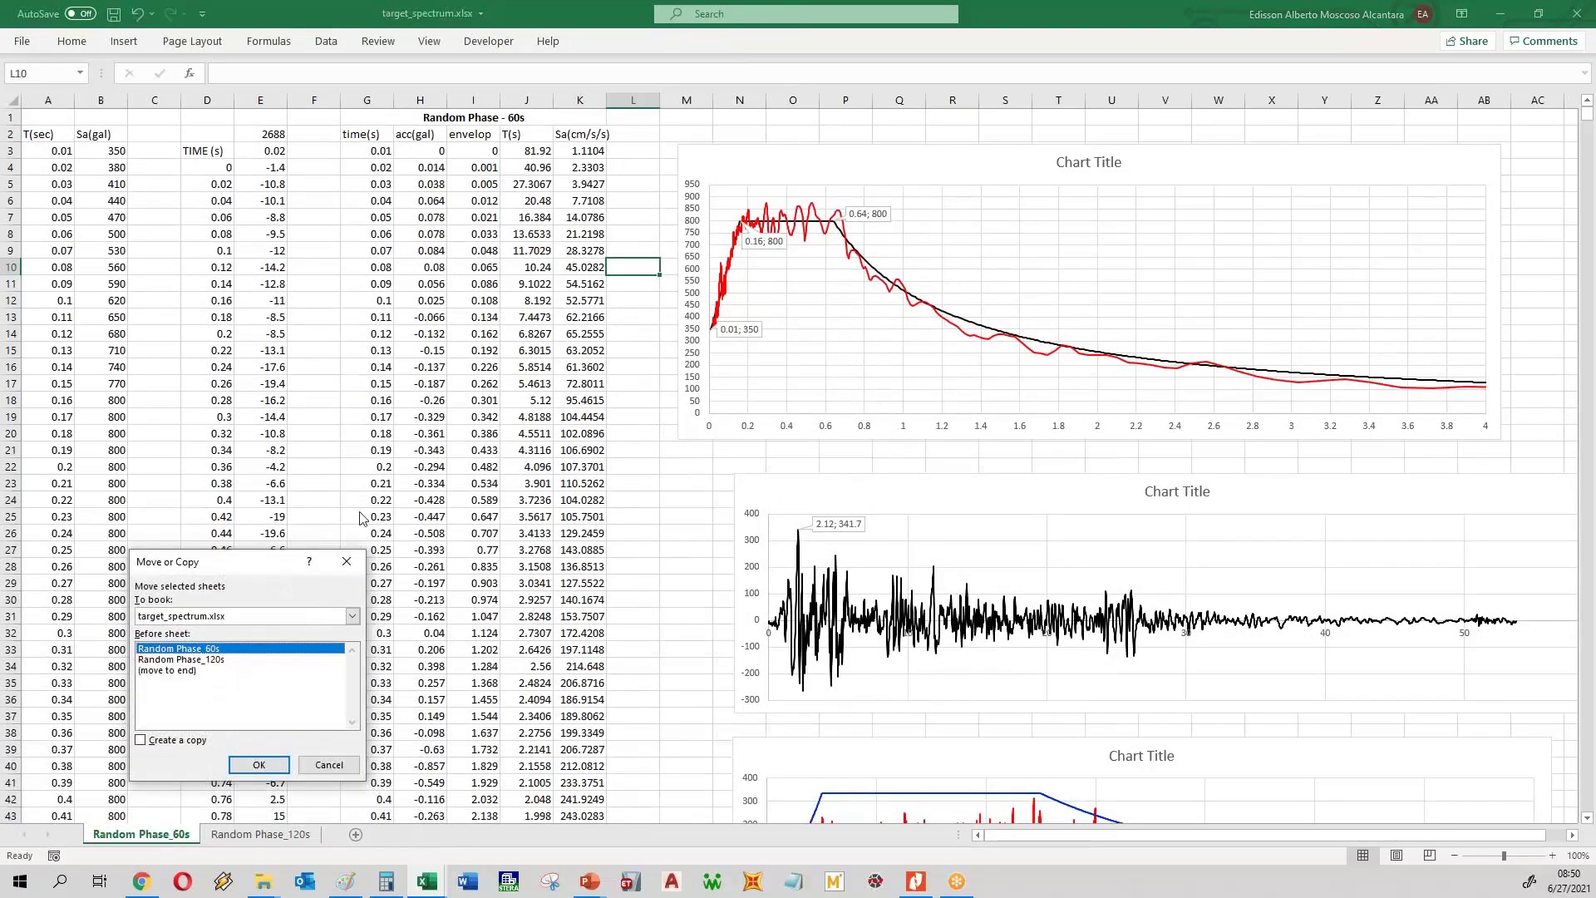
click(212, 671)
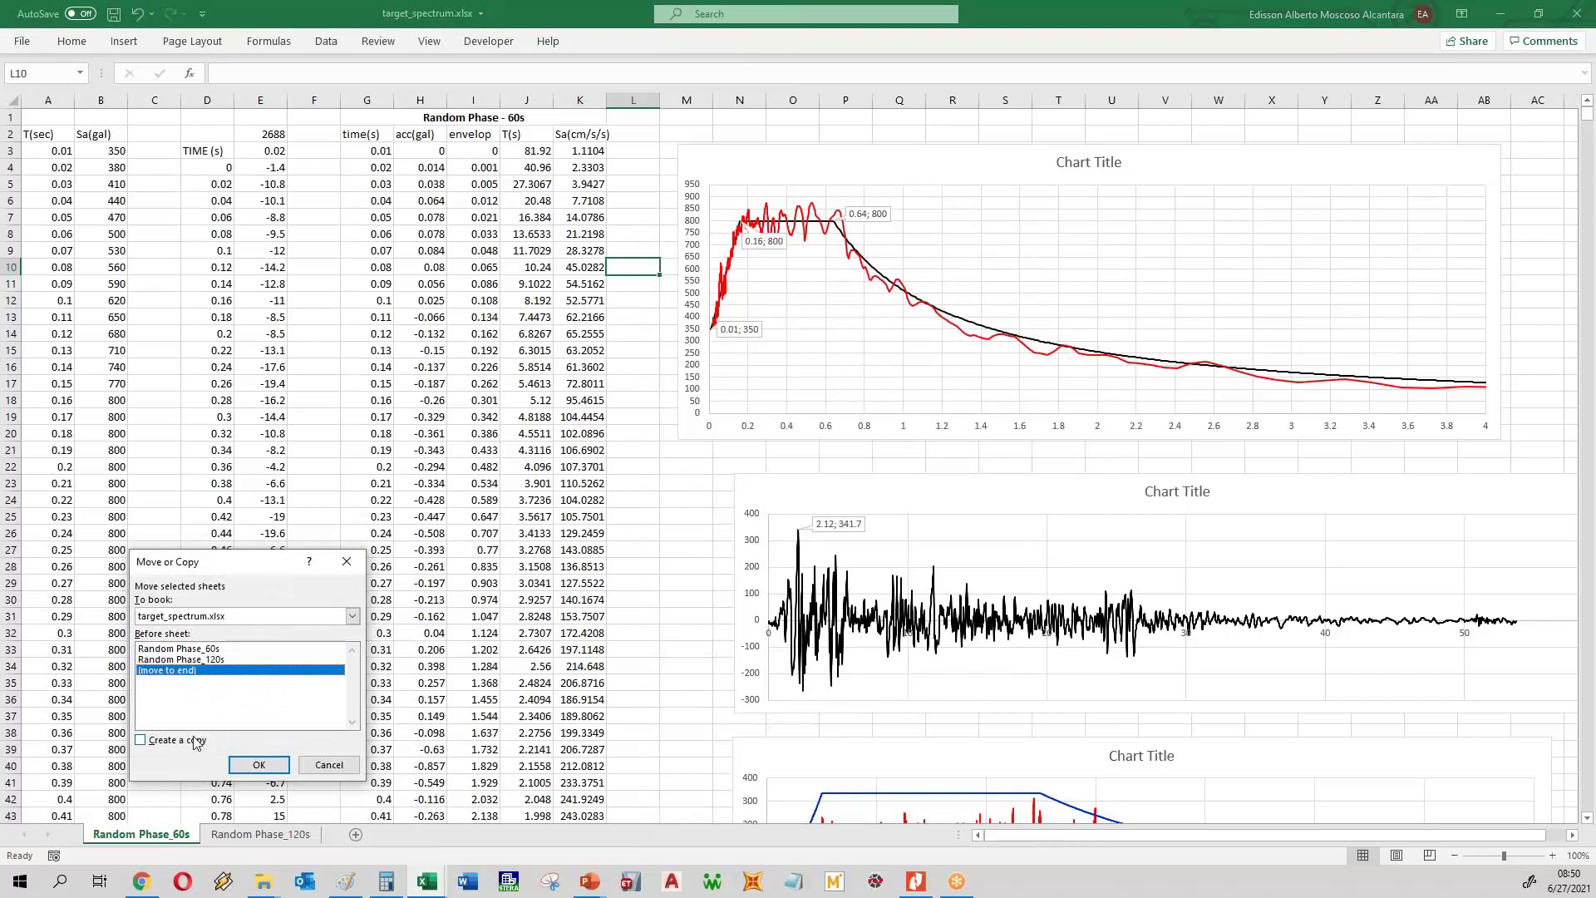
click(259, 764)
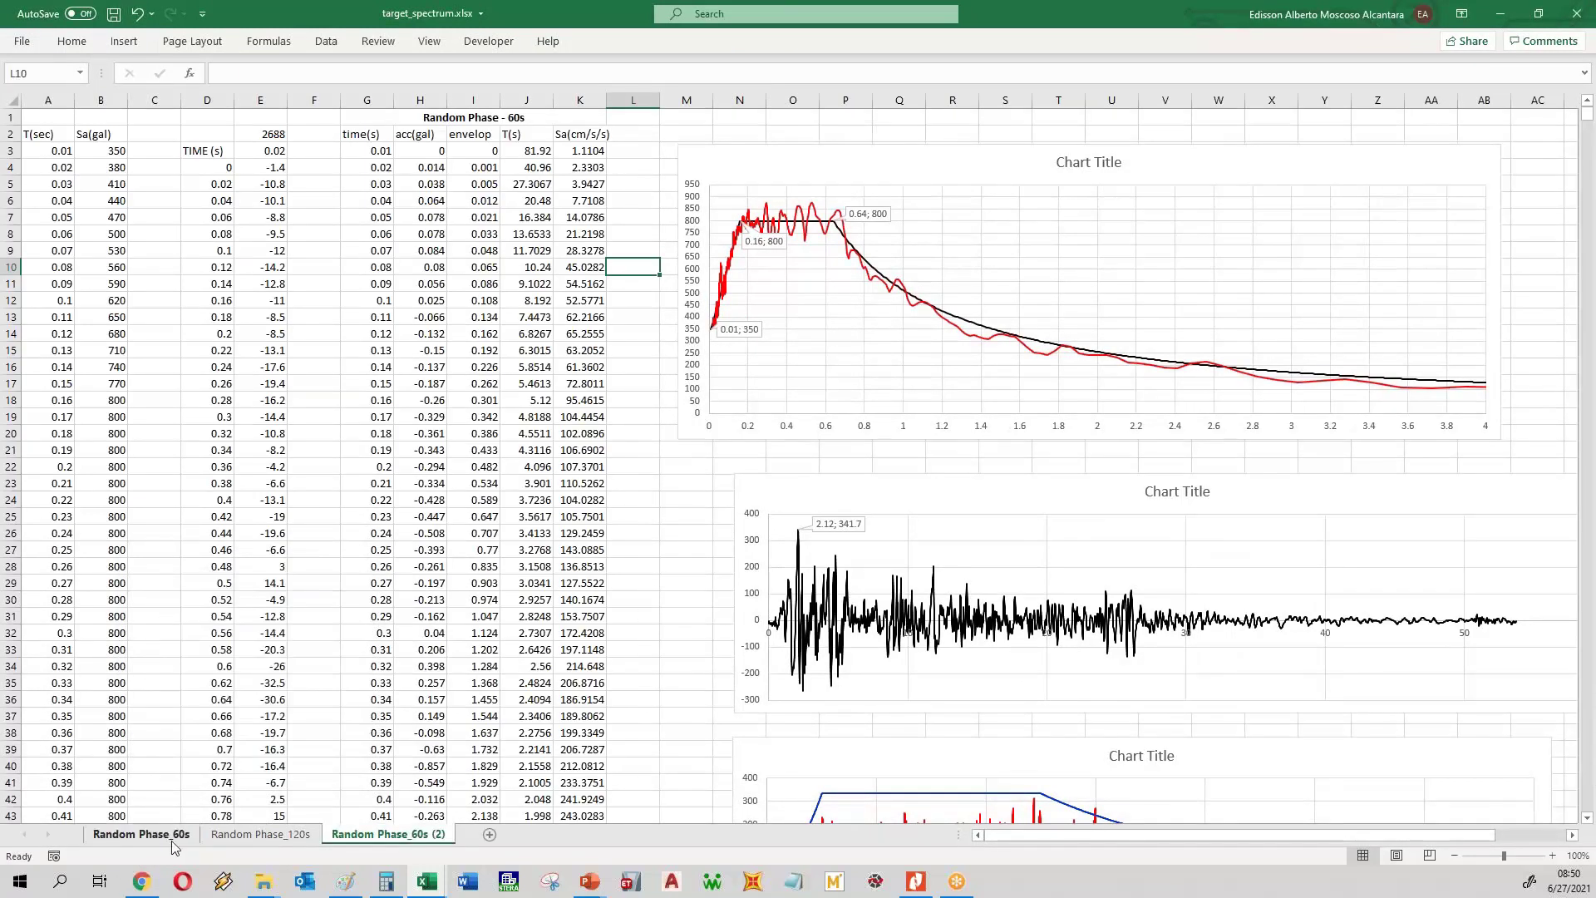
- Delete the black recorded-acceleration chart from the original Random Phase_60s sheet and move the envelope wave chart up under the spectrum chart
click(808, 504)
key(Delete)
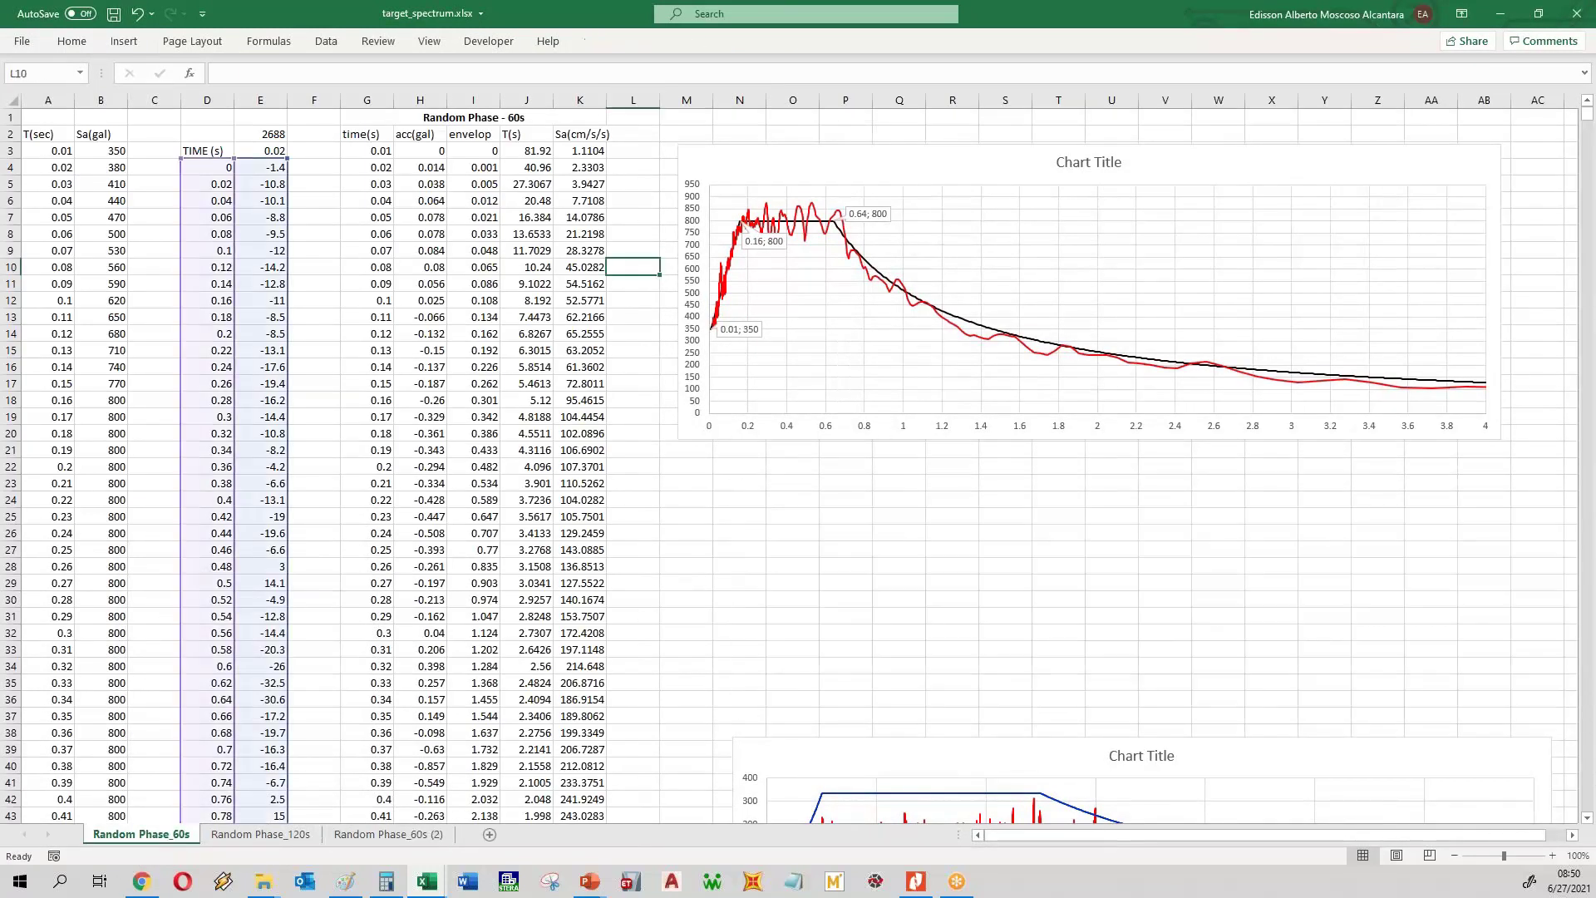
drag(799, 744, 743, 396)
click(322, 200)
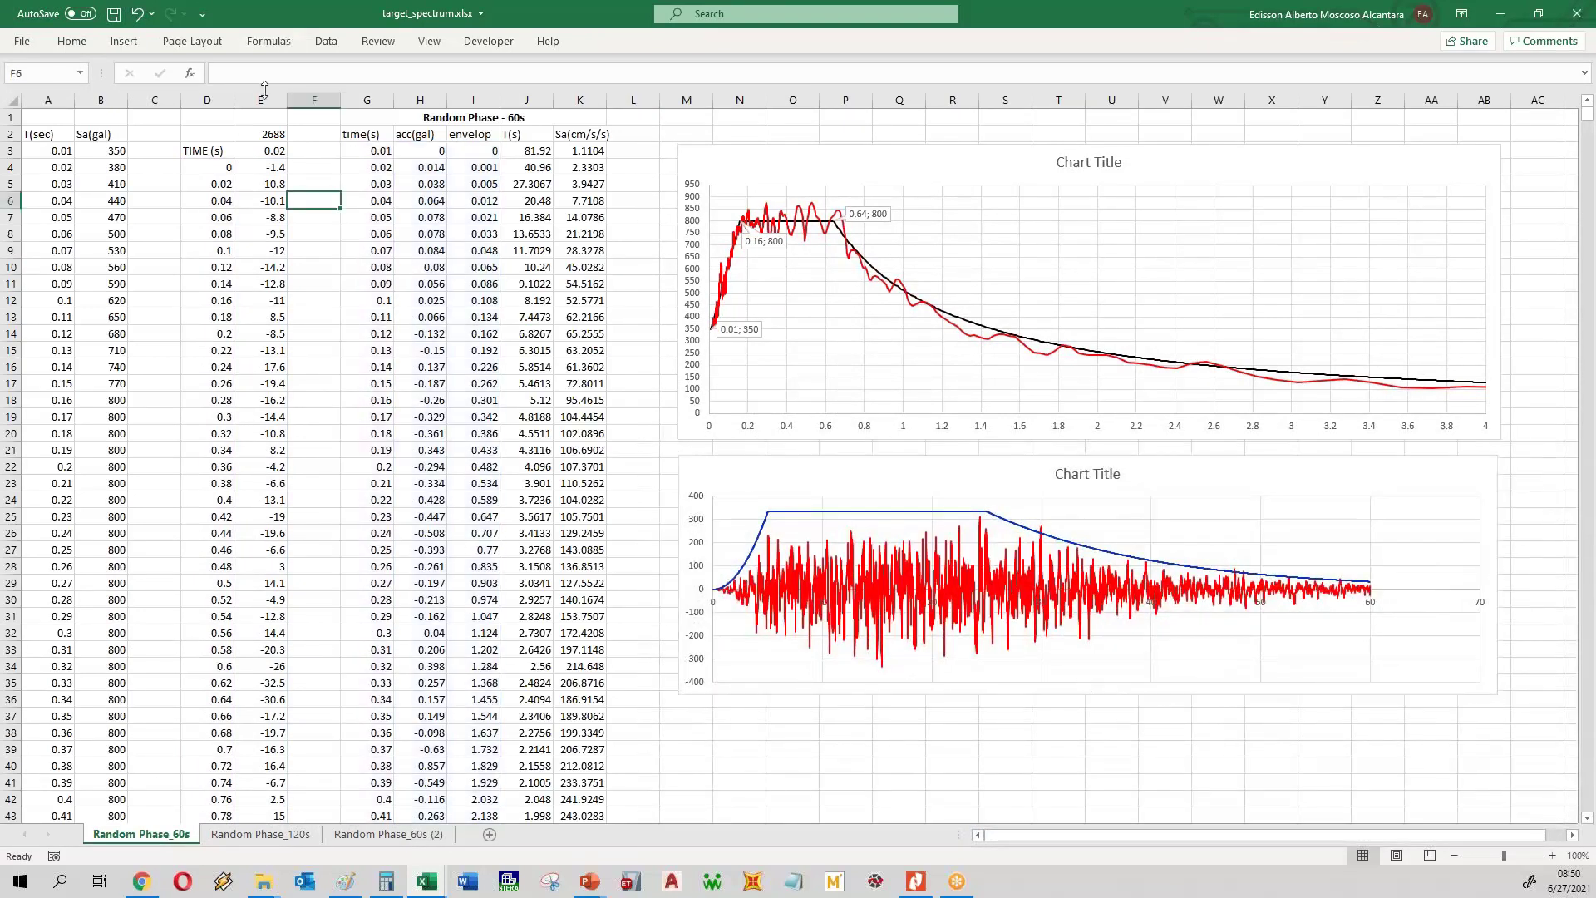
- Delete columns D and E with the recorded time history from the Random Phase_60s sheet
drag(260, 100, 207, 100)
right_click(237, 270)
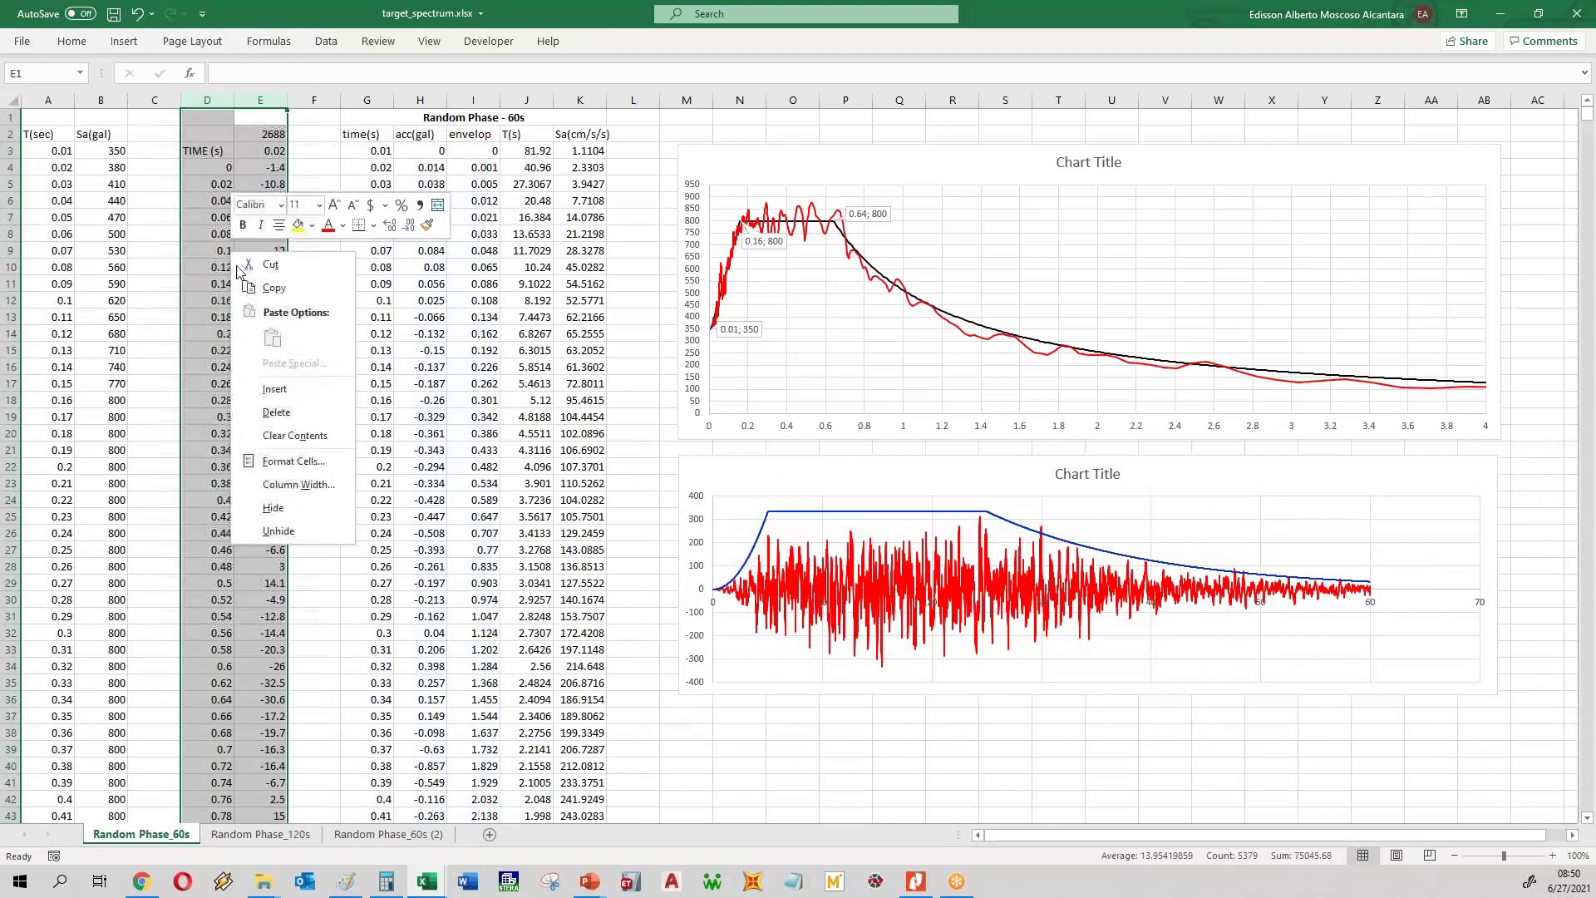
click(282, 413)
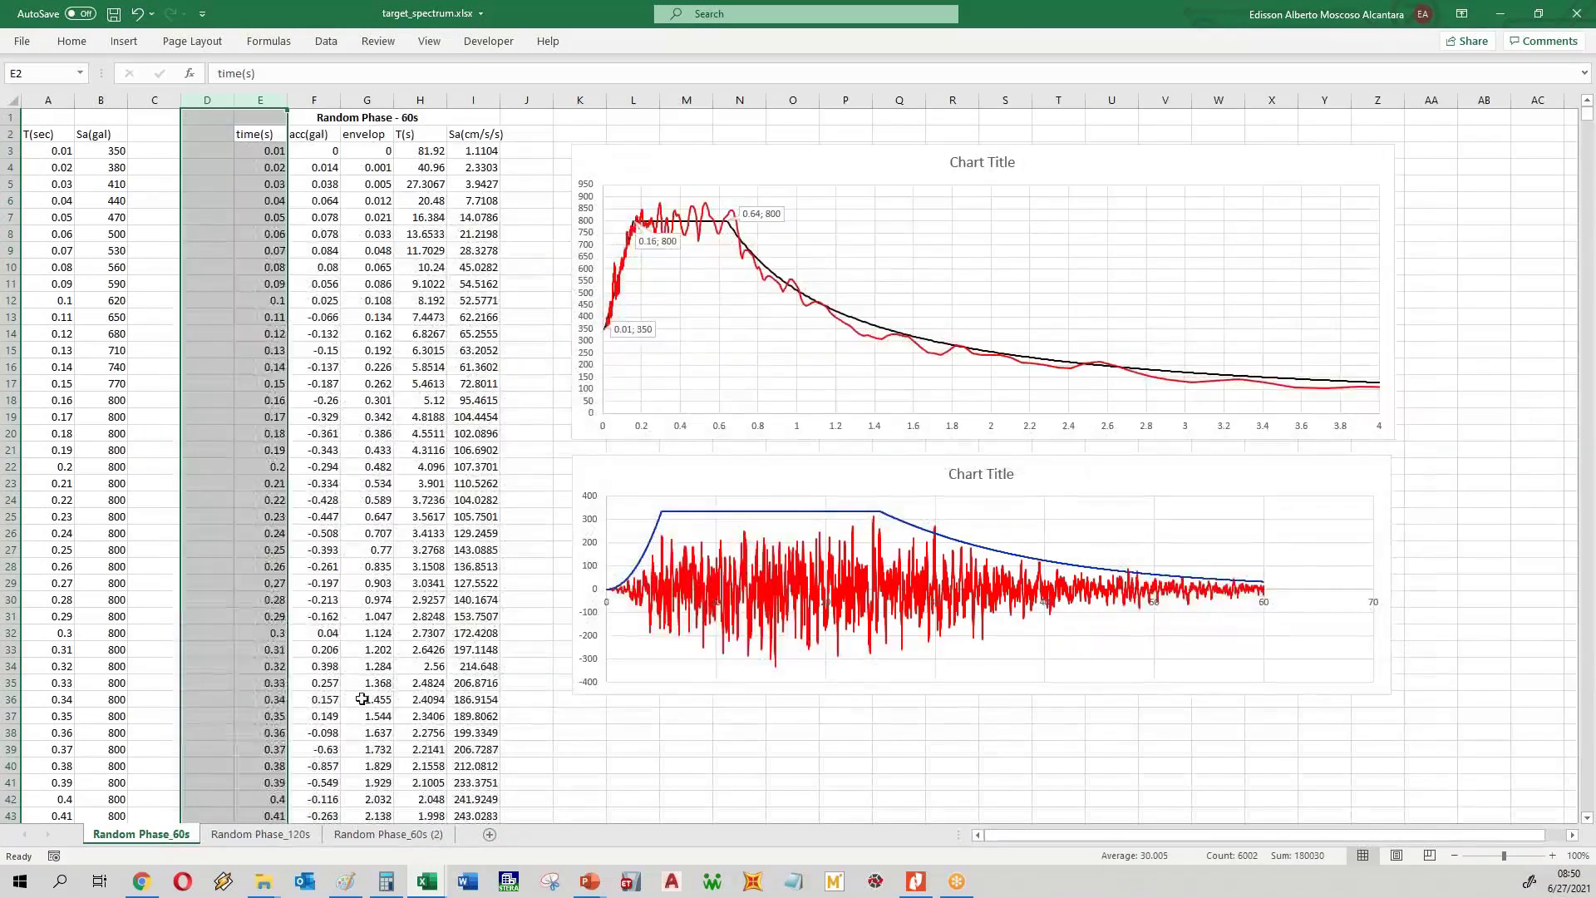
click(290, 447)
- Delete columns D and E with the recorded time history from the Random Phase_120s sheet
click(260, 834)
drag(262, 100, 207, 99)
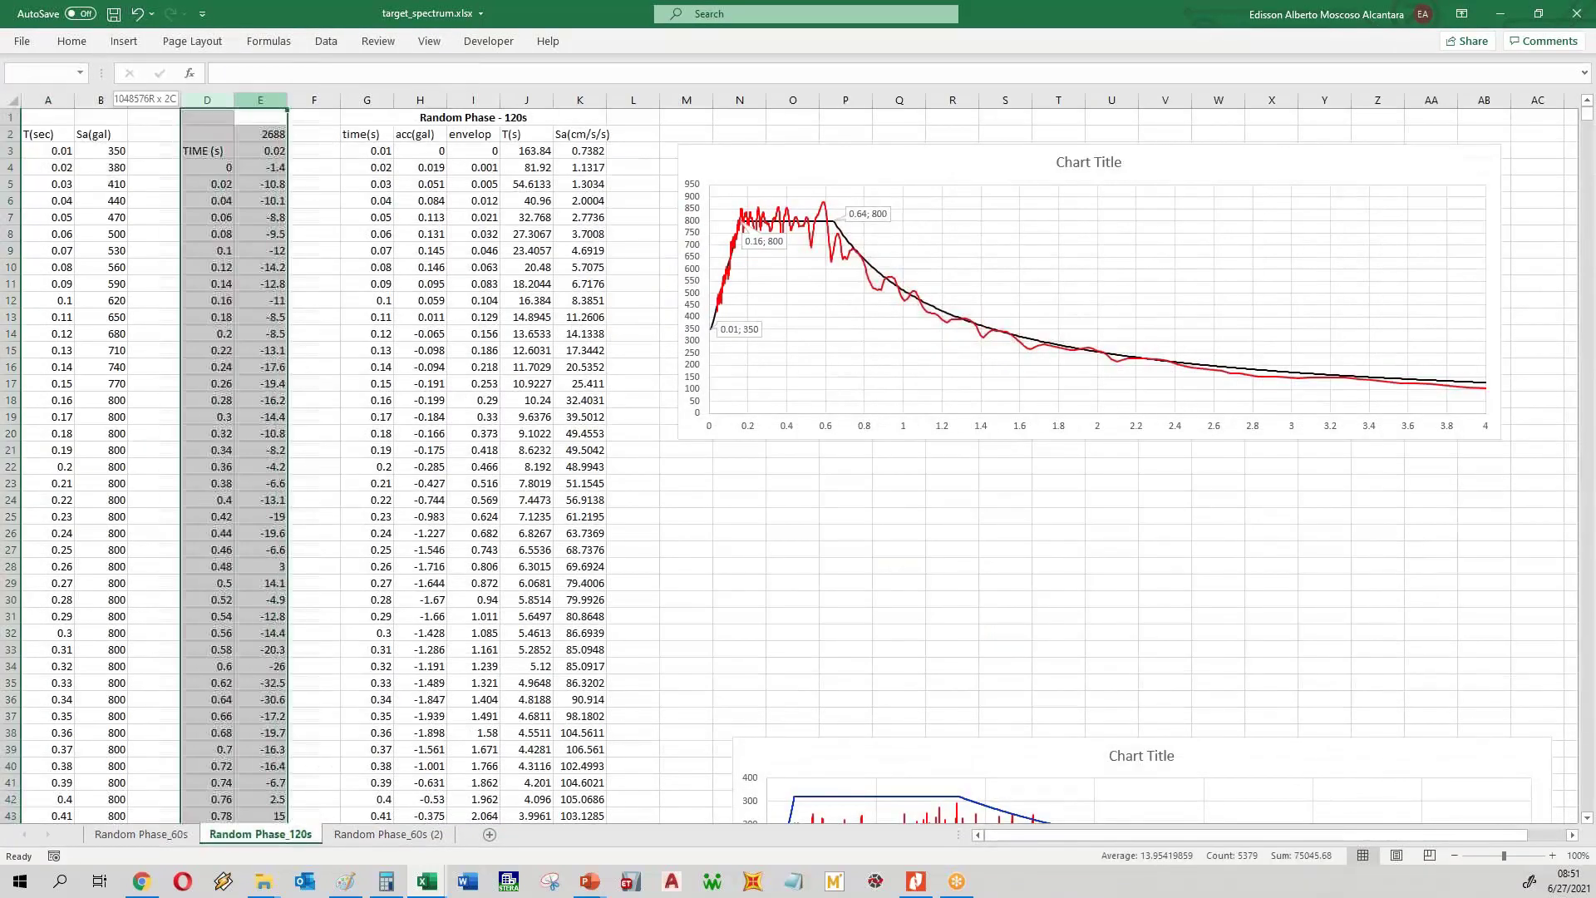
right_click(251, 214)
click(314, 383)
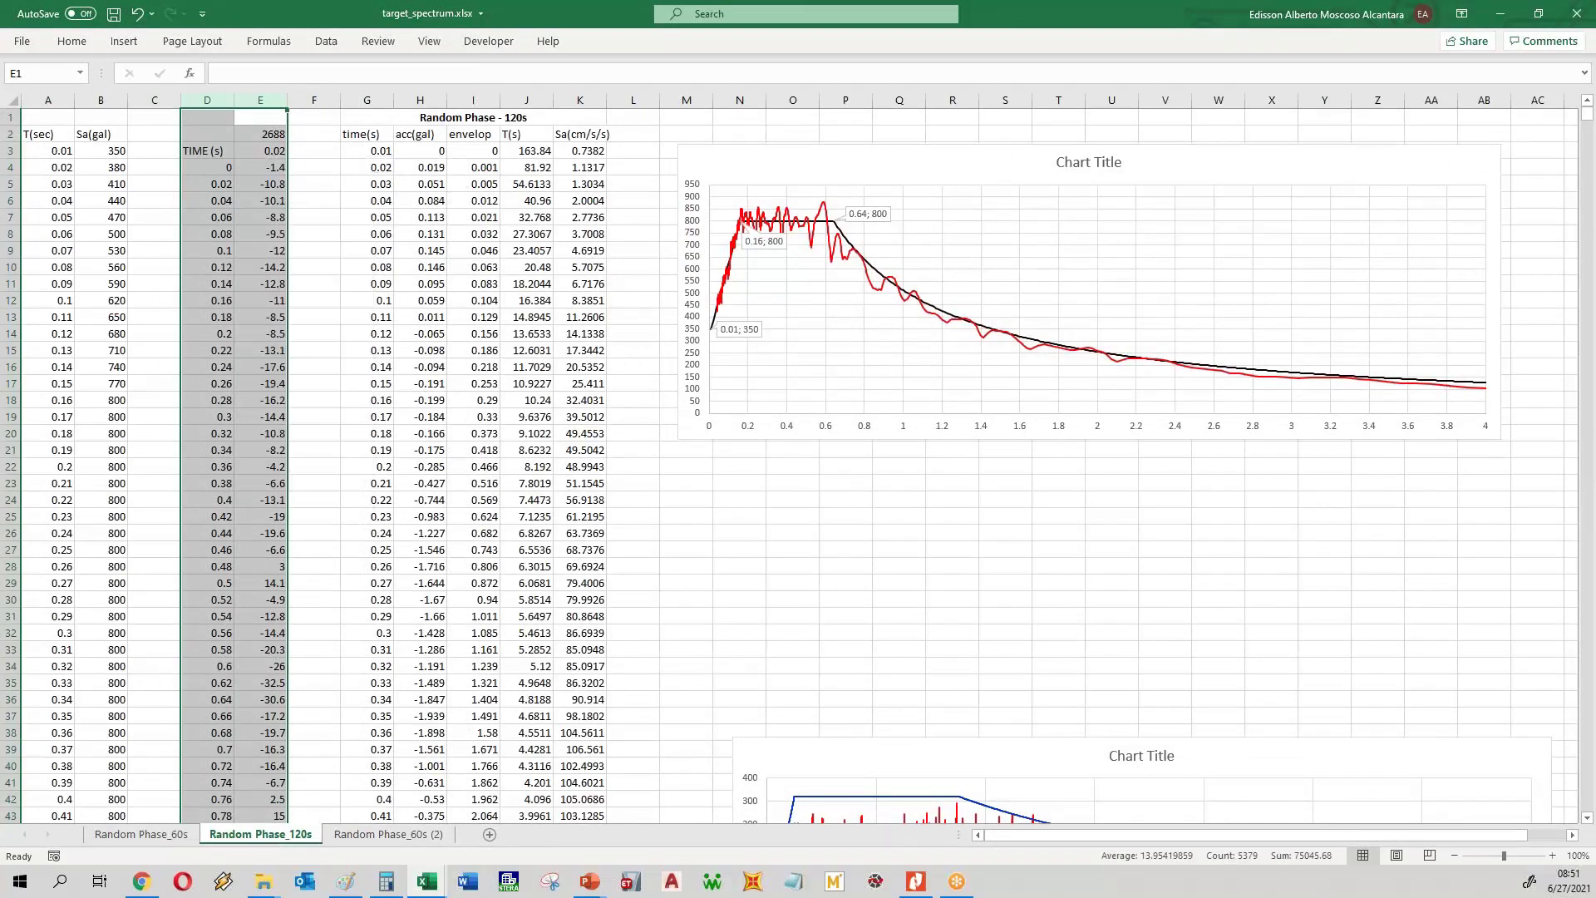
drag(260, 200, 314, 632)
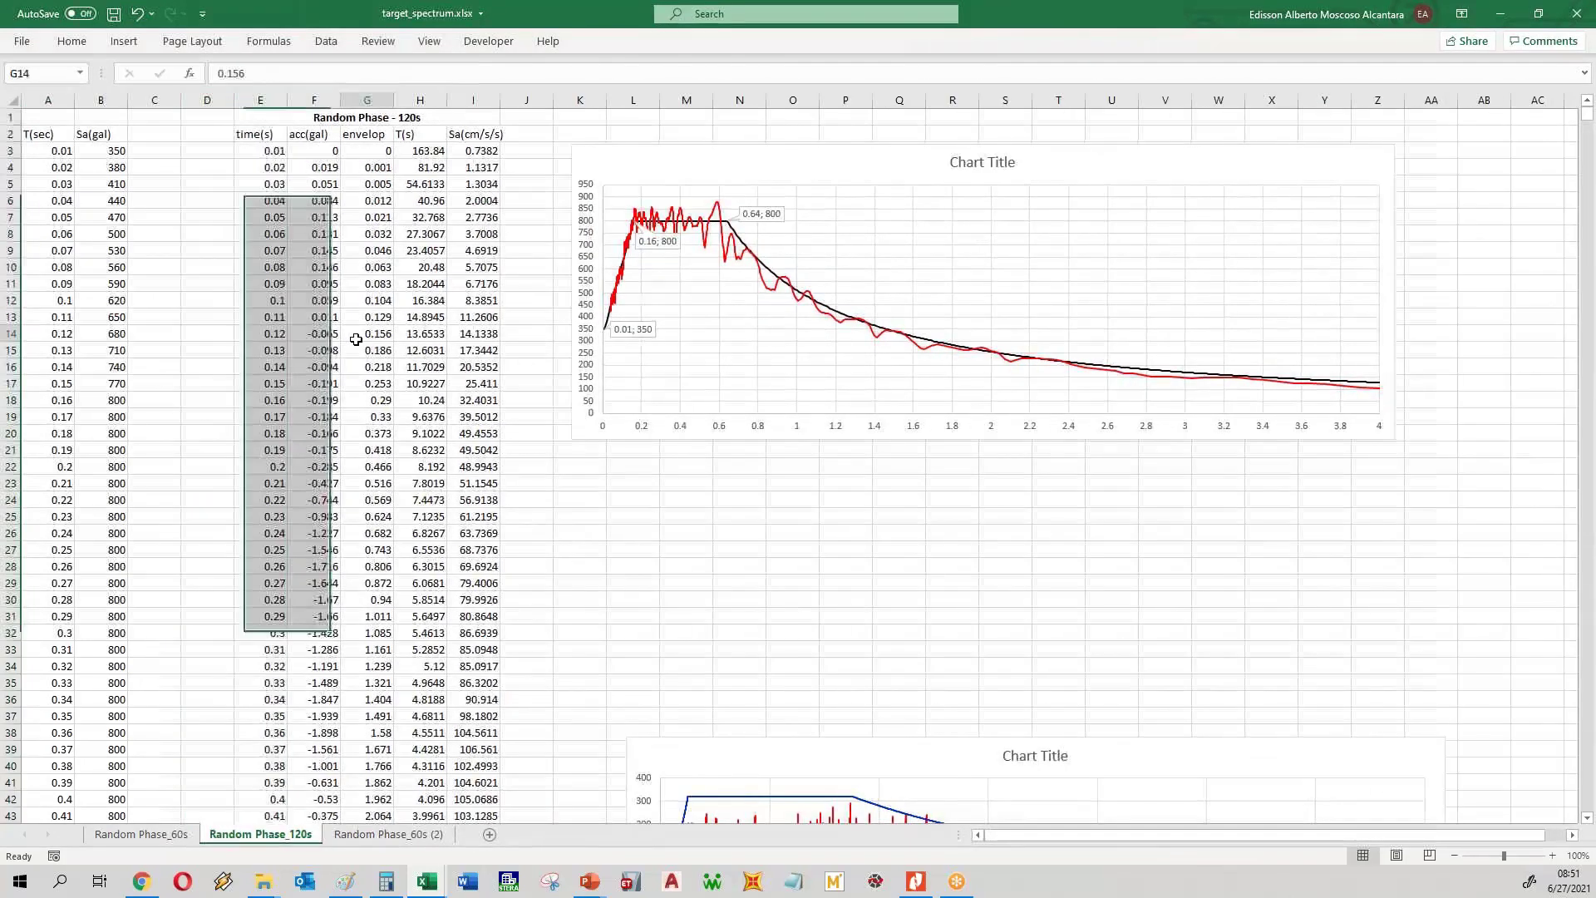
click(366, 333)
- Move the envelope wave chart on the Random Phase_120s sheet up directly under the spectrum chart, aligned with its edge
scroll(766, 534, down, 4)
drag(765, 534, 713, 266)
click(1218, 597)
scroll(418, 359, up, 4)
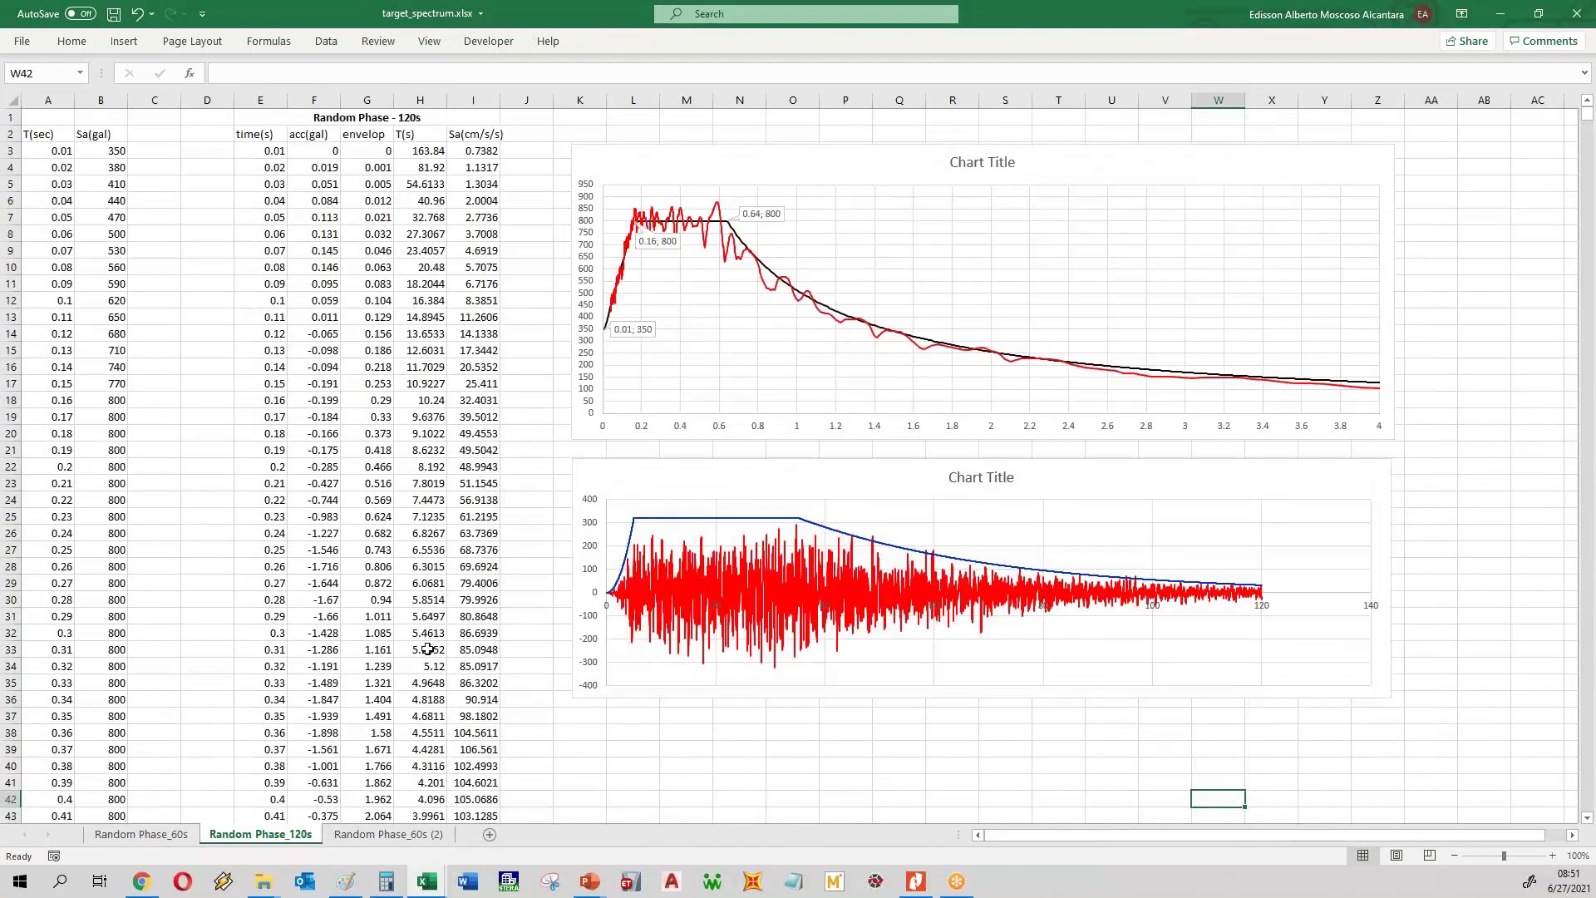
- Compare the charts on the Random Phase_60s and Random Phase_120s sheets
click(147, 834)
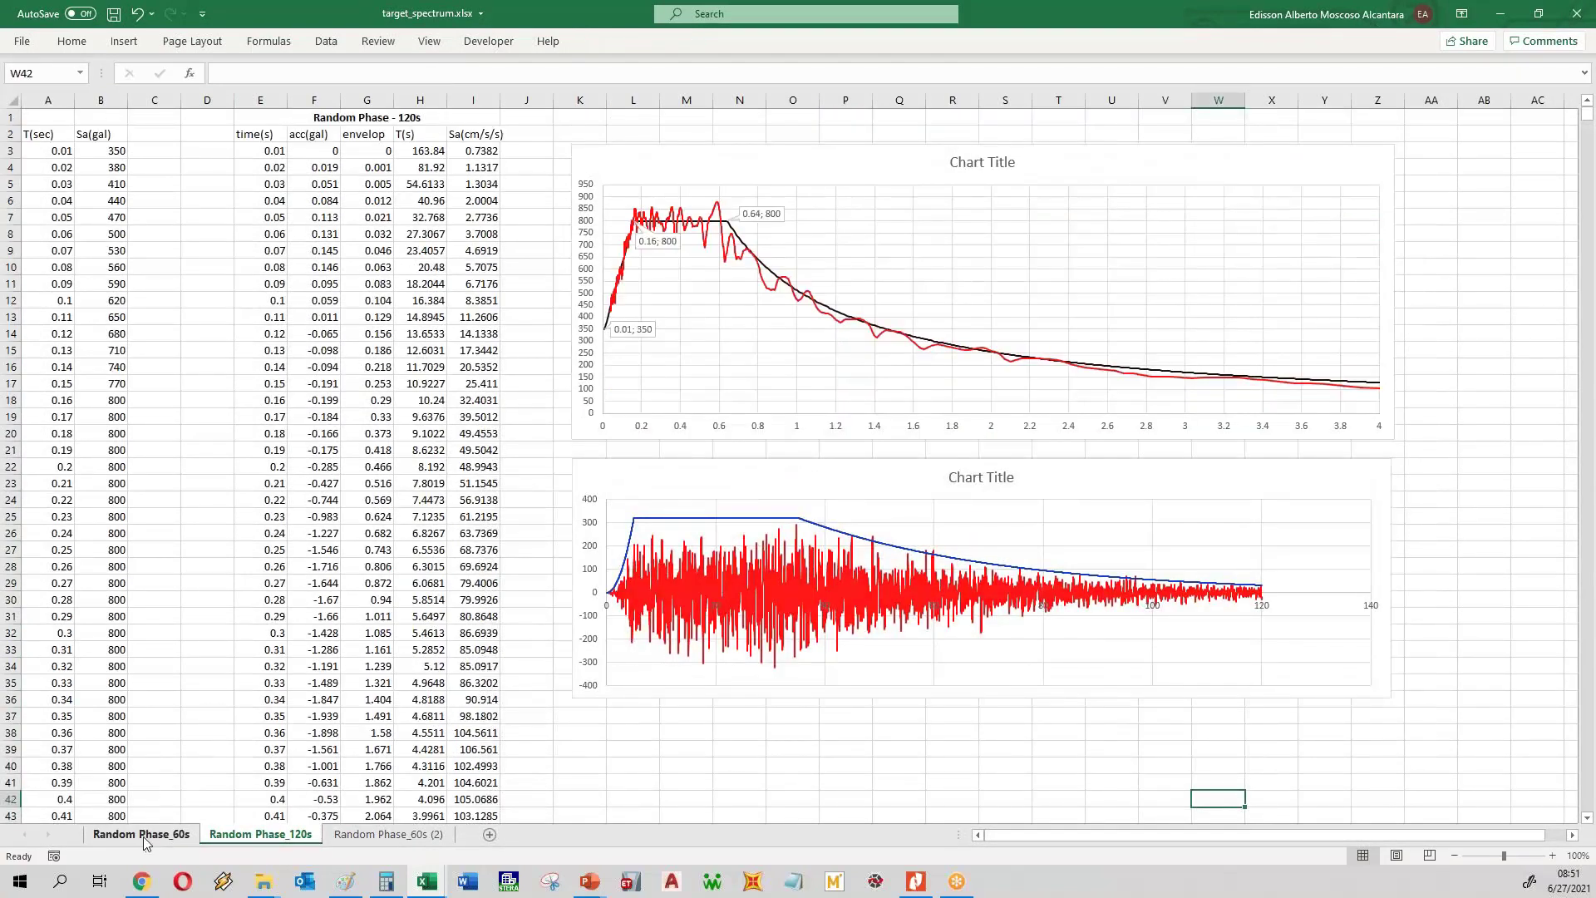
click(226, 834)
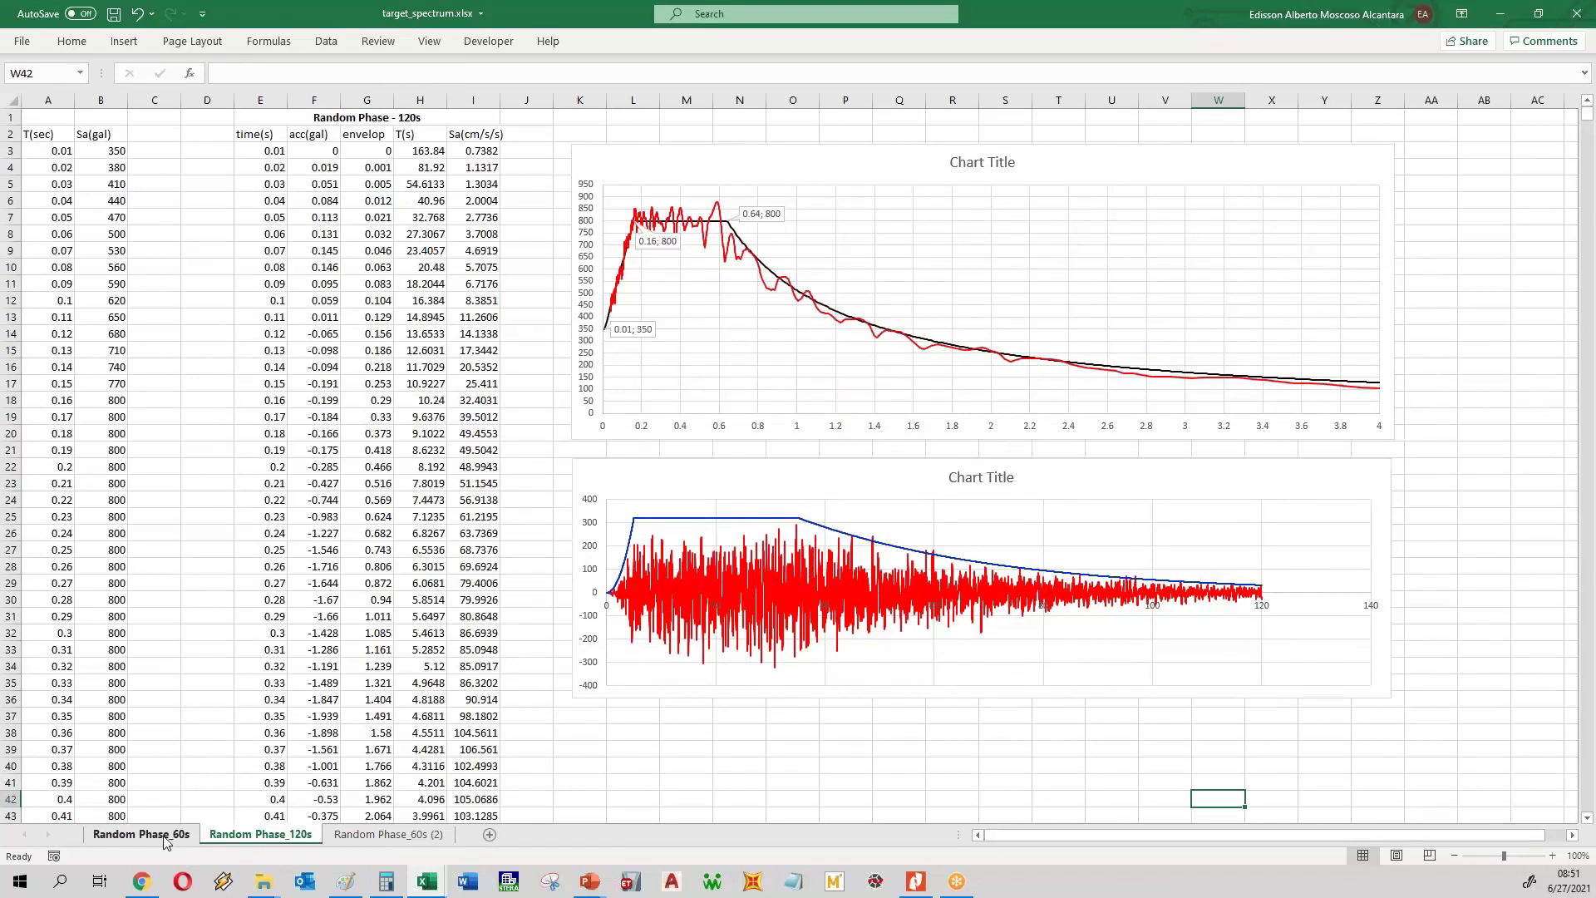
- Rename the copied Random Phase_60s (2) sheet as Real Phase_El Centro 1940
click(165, 837)
click(257, 840)
click(366, 835)
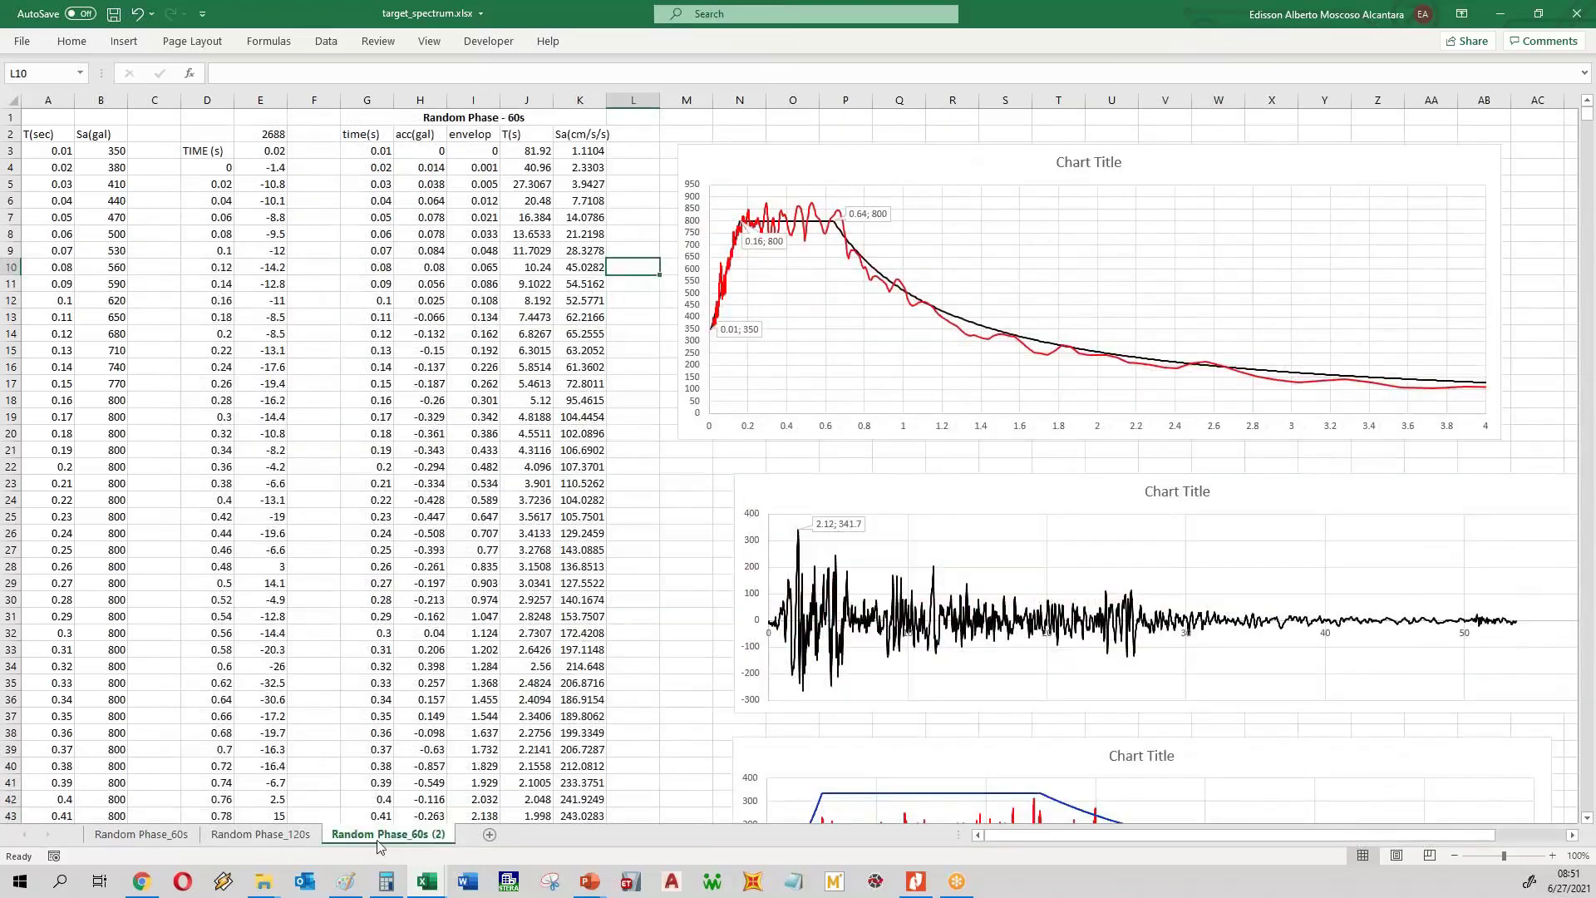
double_click(384, 834)
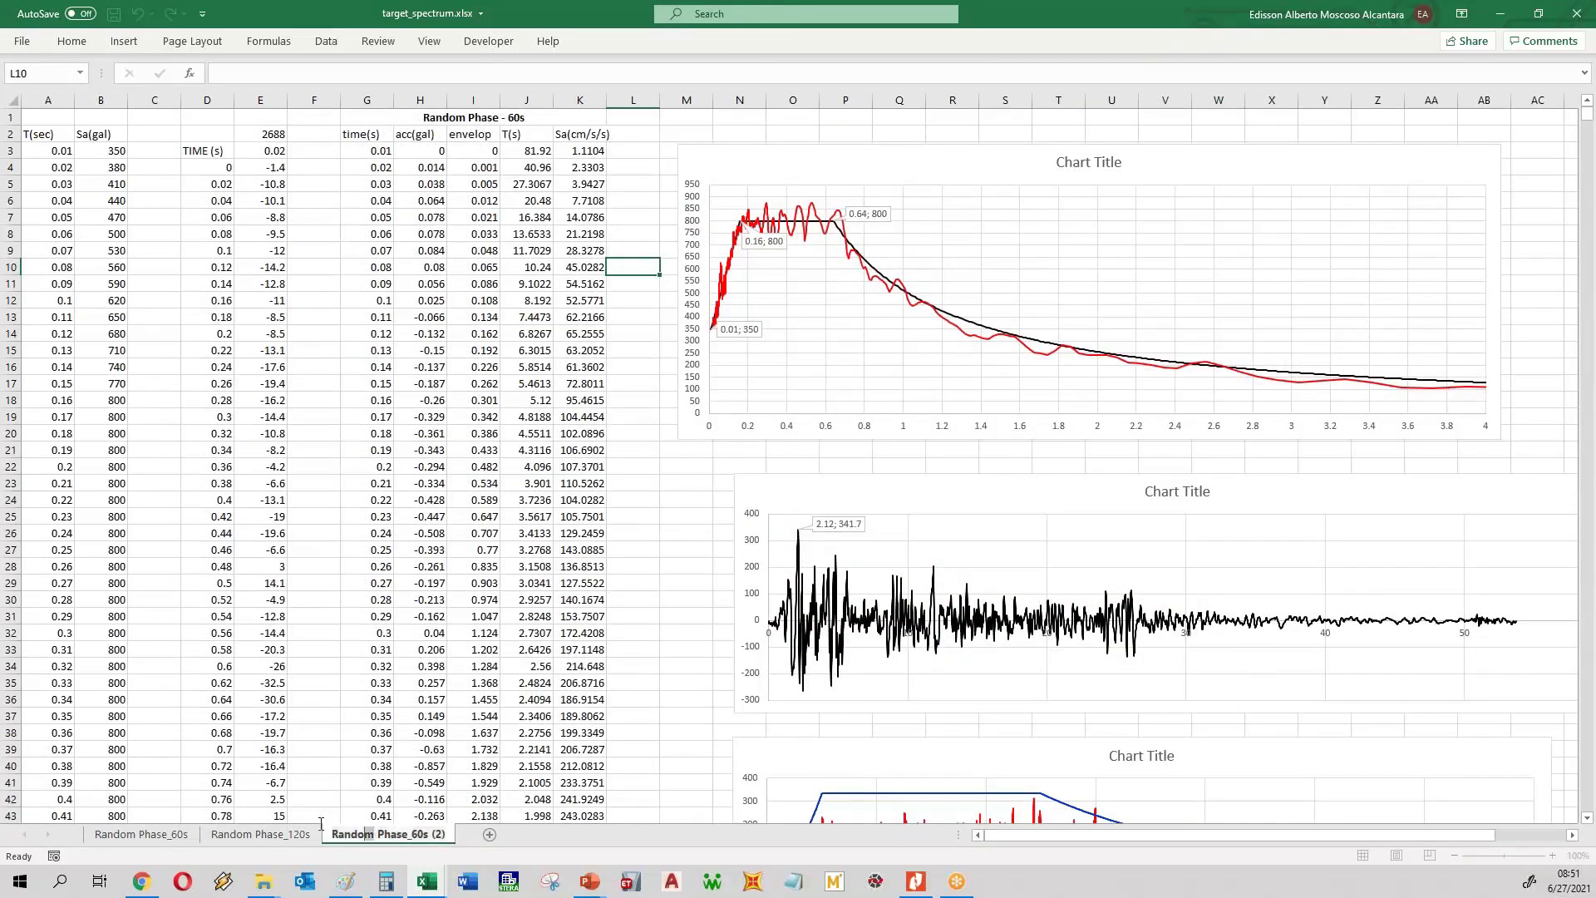
double_click(376, 831)
text(Real)
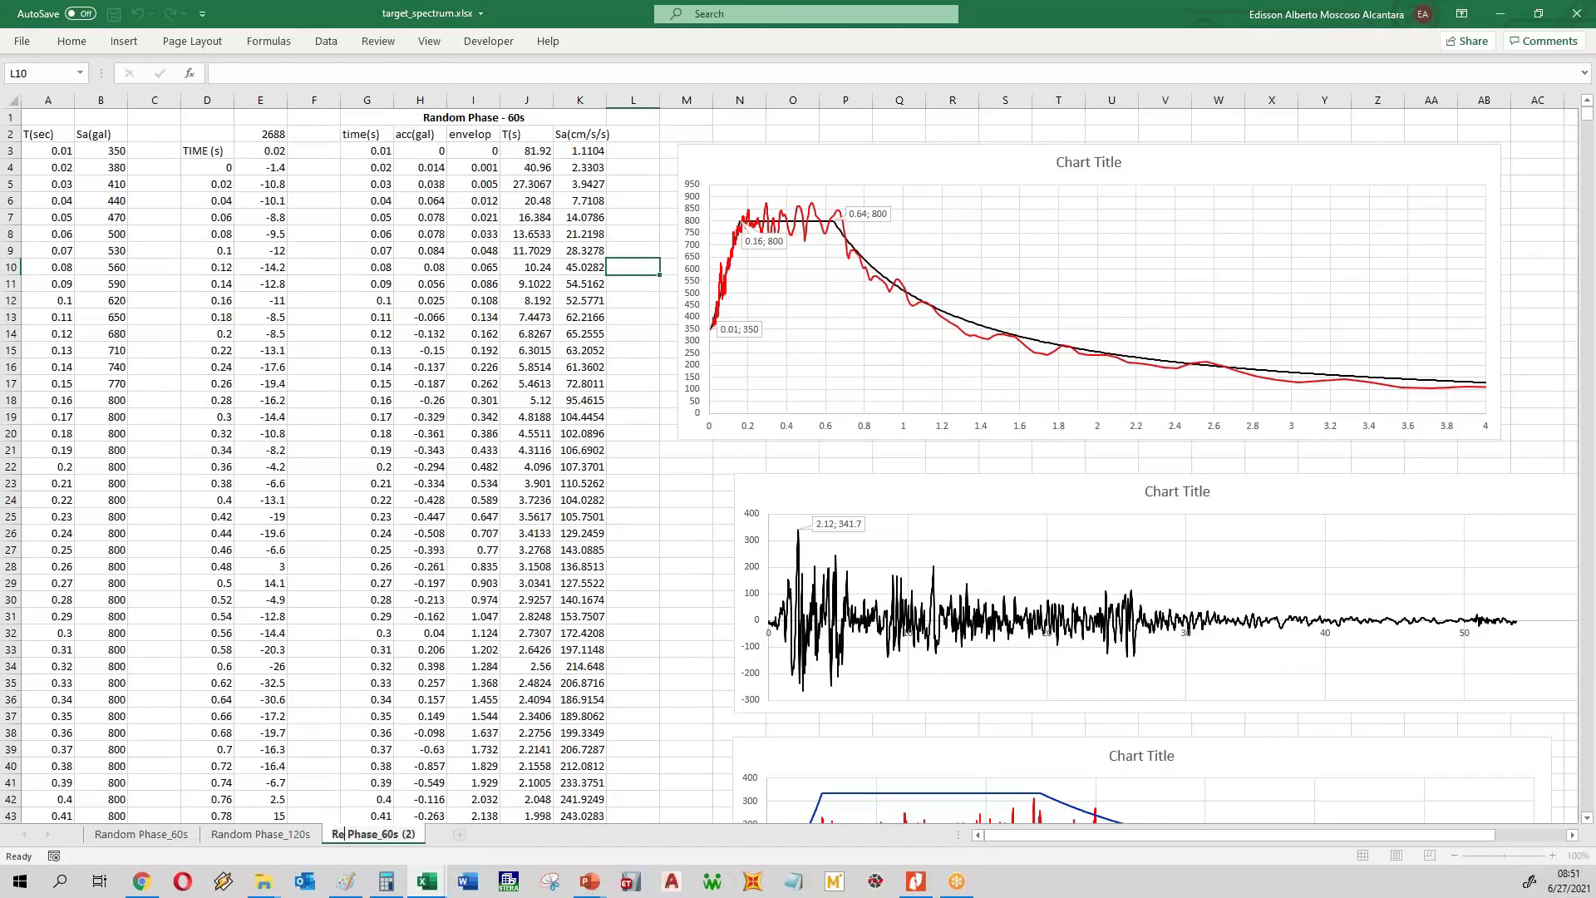
key(Return)
key(Return)
text(El Centro 1940)
key(Return)
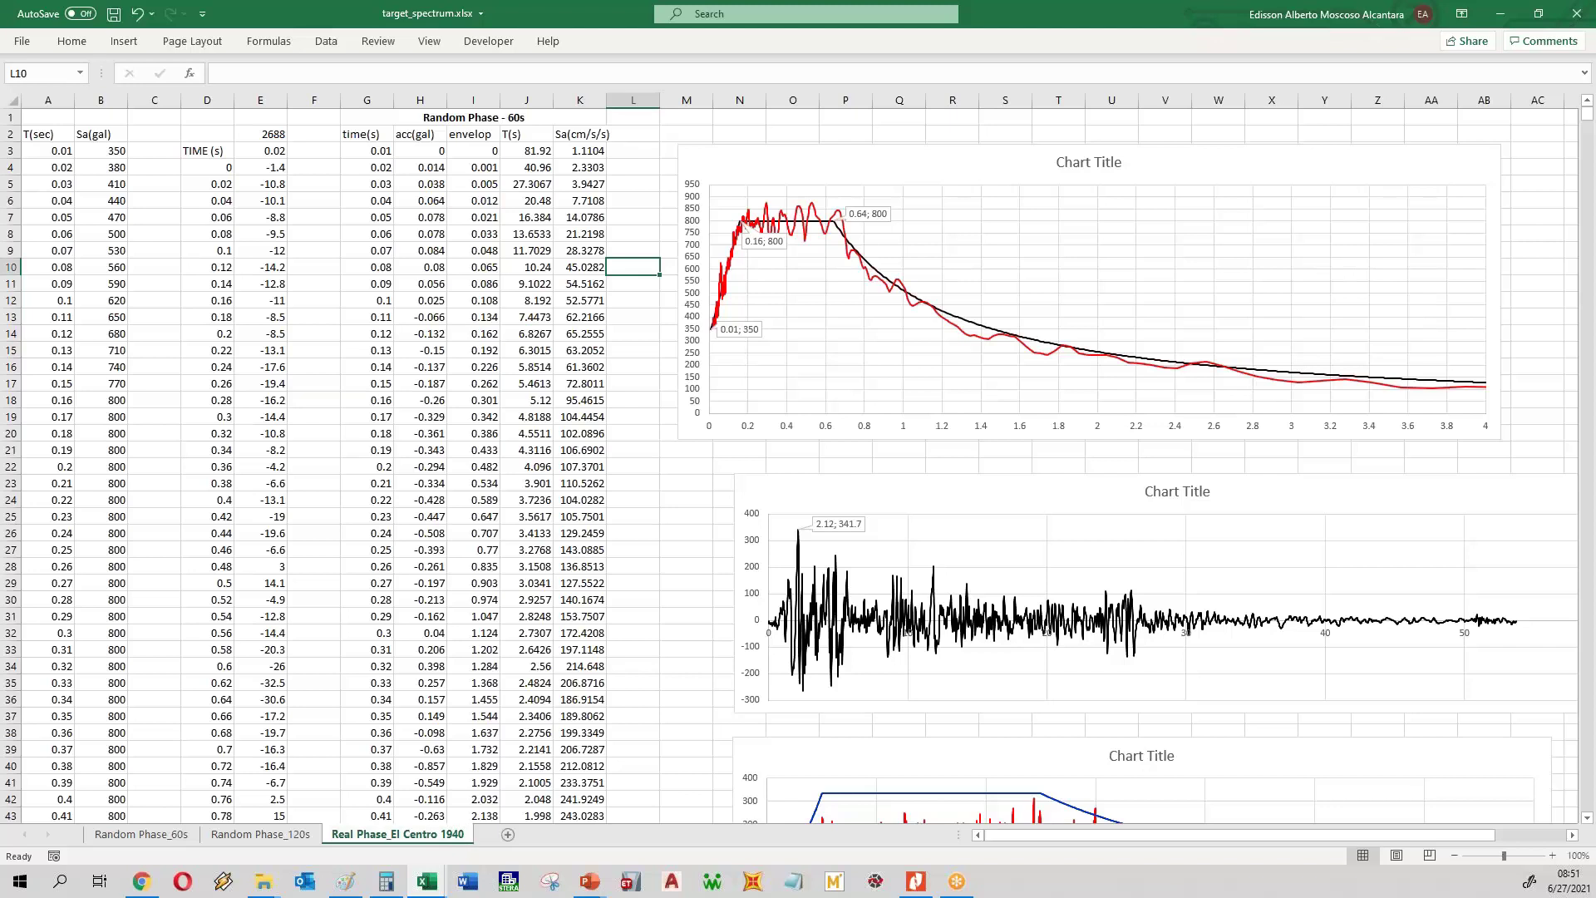
click(662, 505)
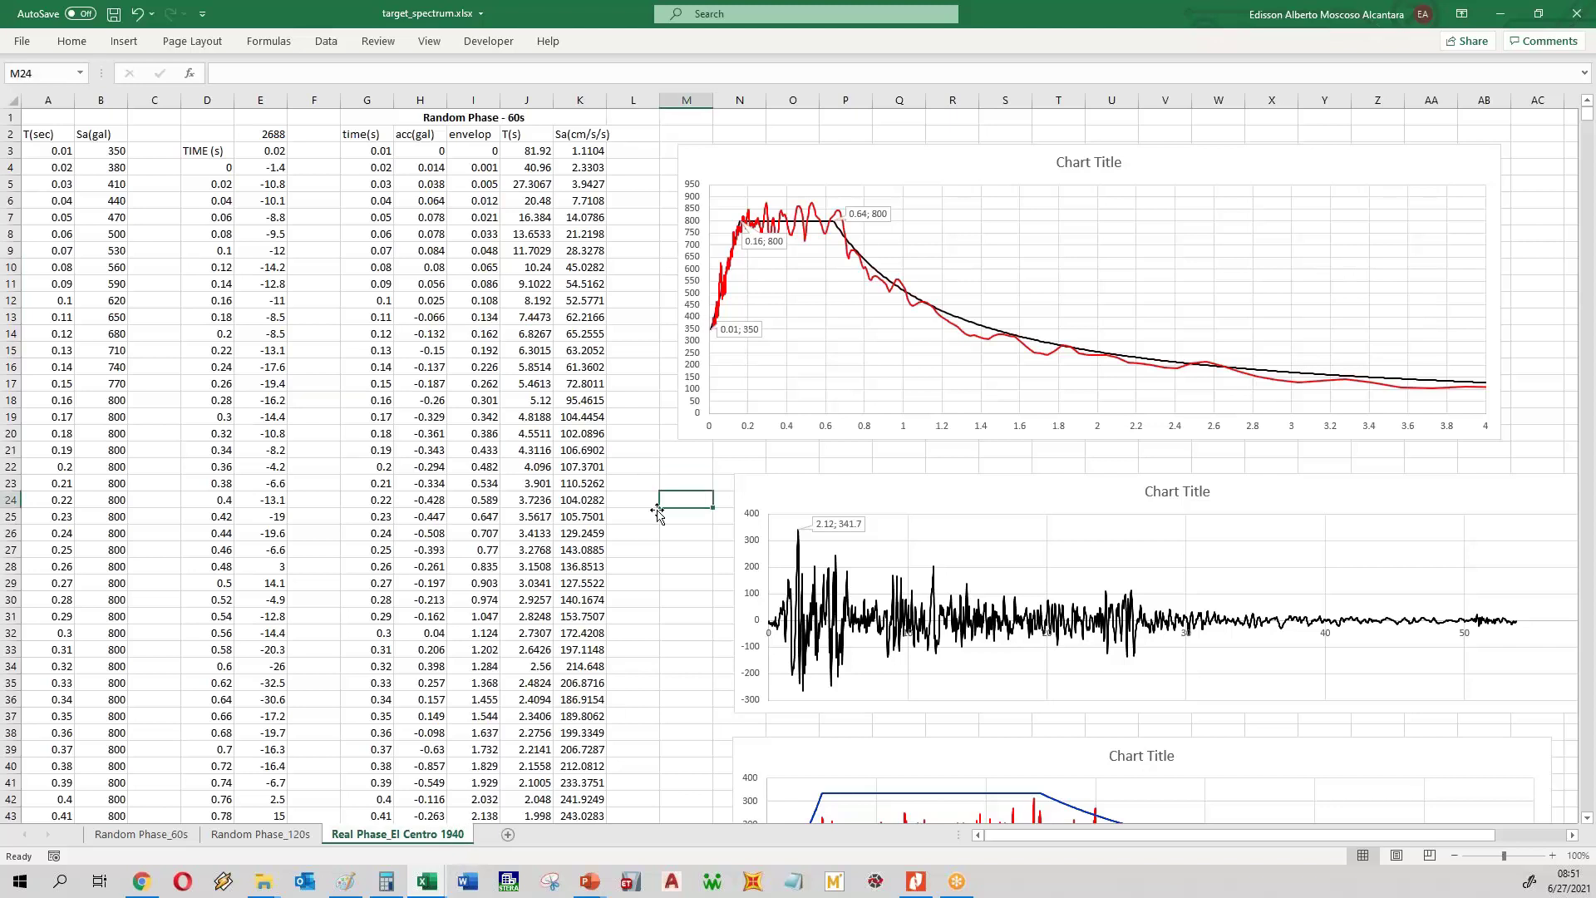
scroll(790, 535, down, 4)
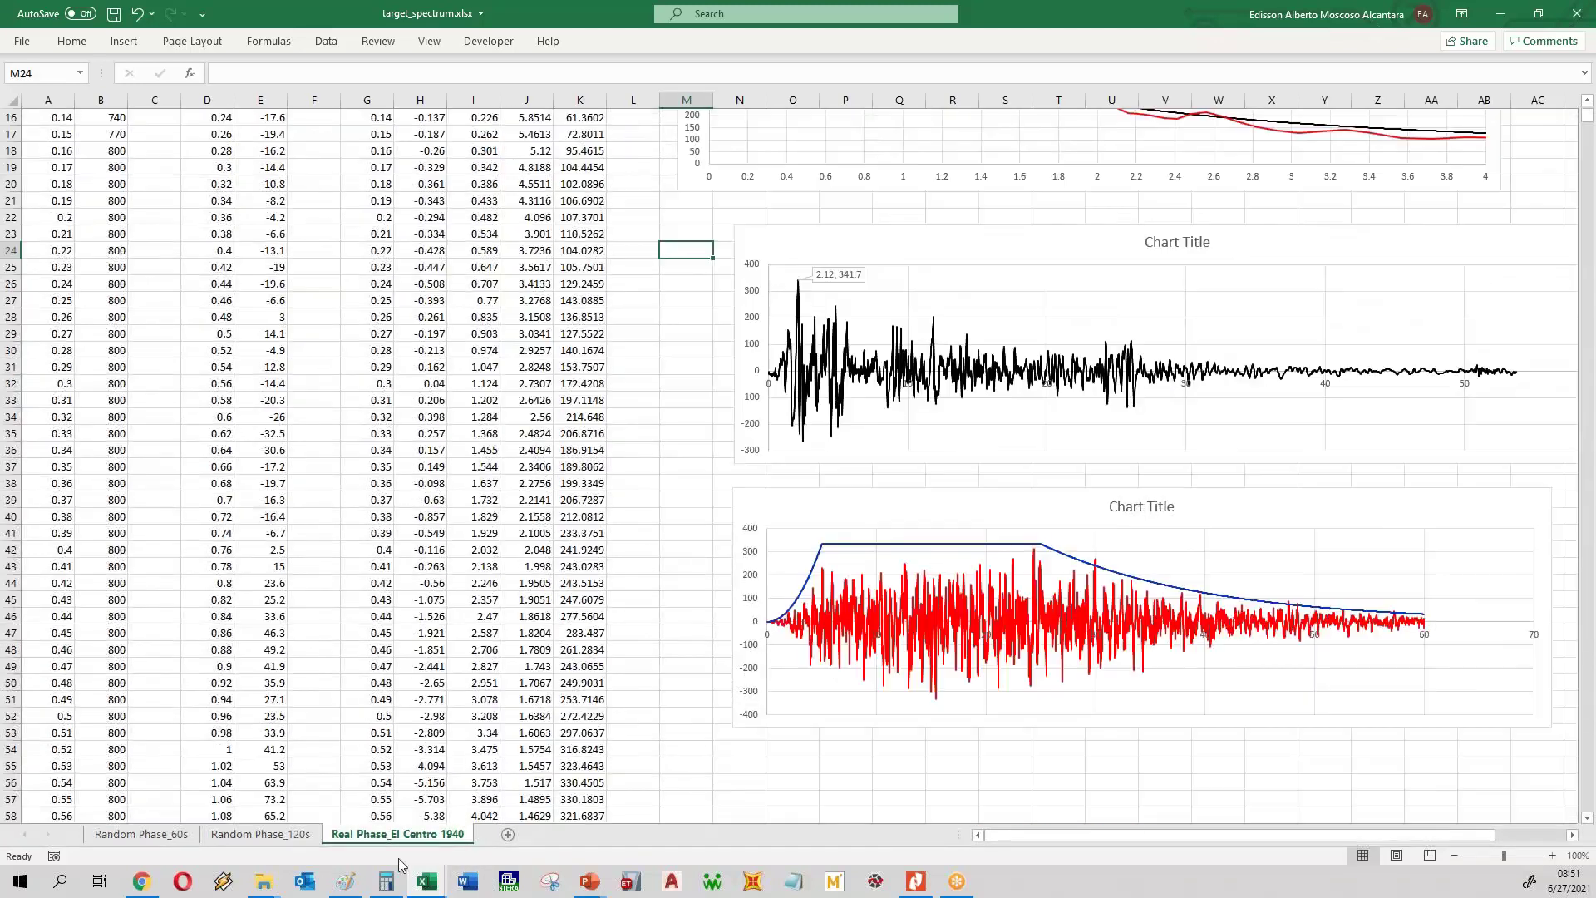
- Open data_wave.txt from the STERA_WAVE V1.0 folder, set the phase option to 2 for real earthquake phase, and save it
mouse_move(257, 873)
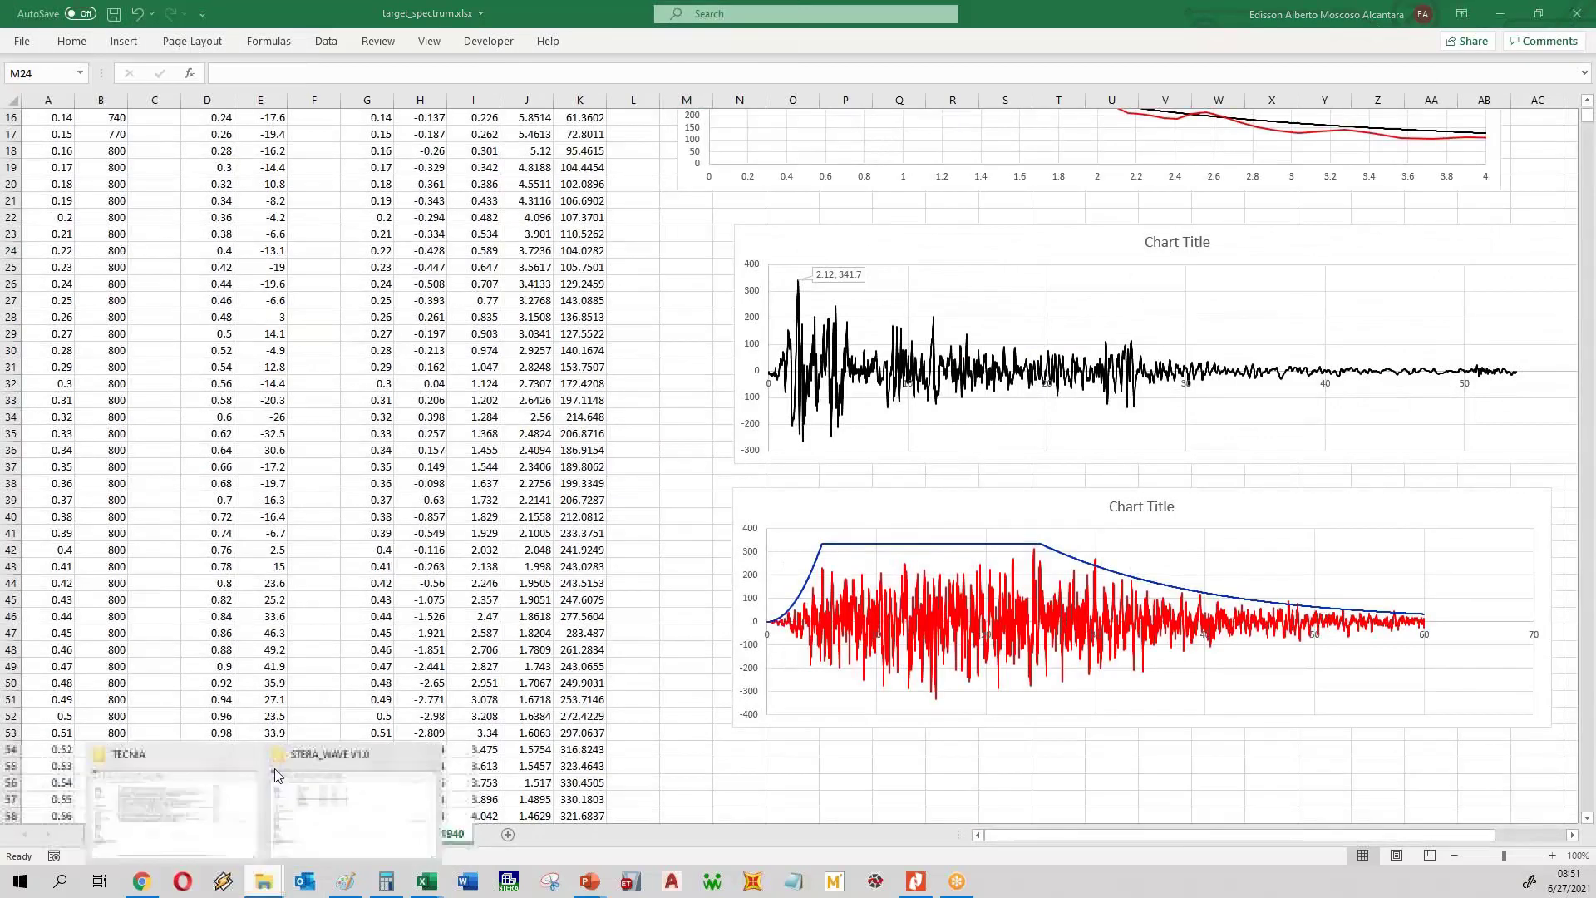
click(277, 775)
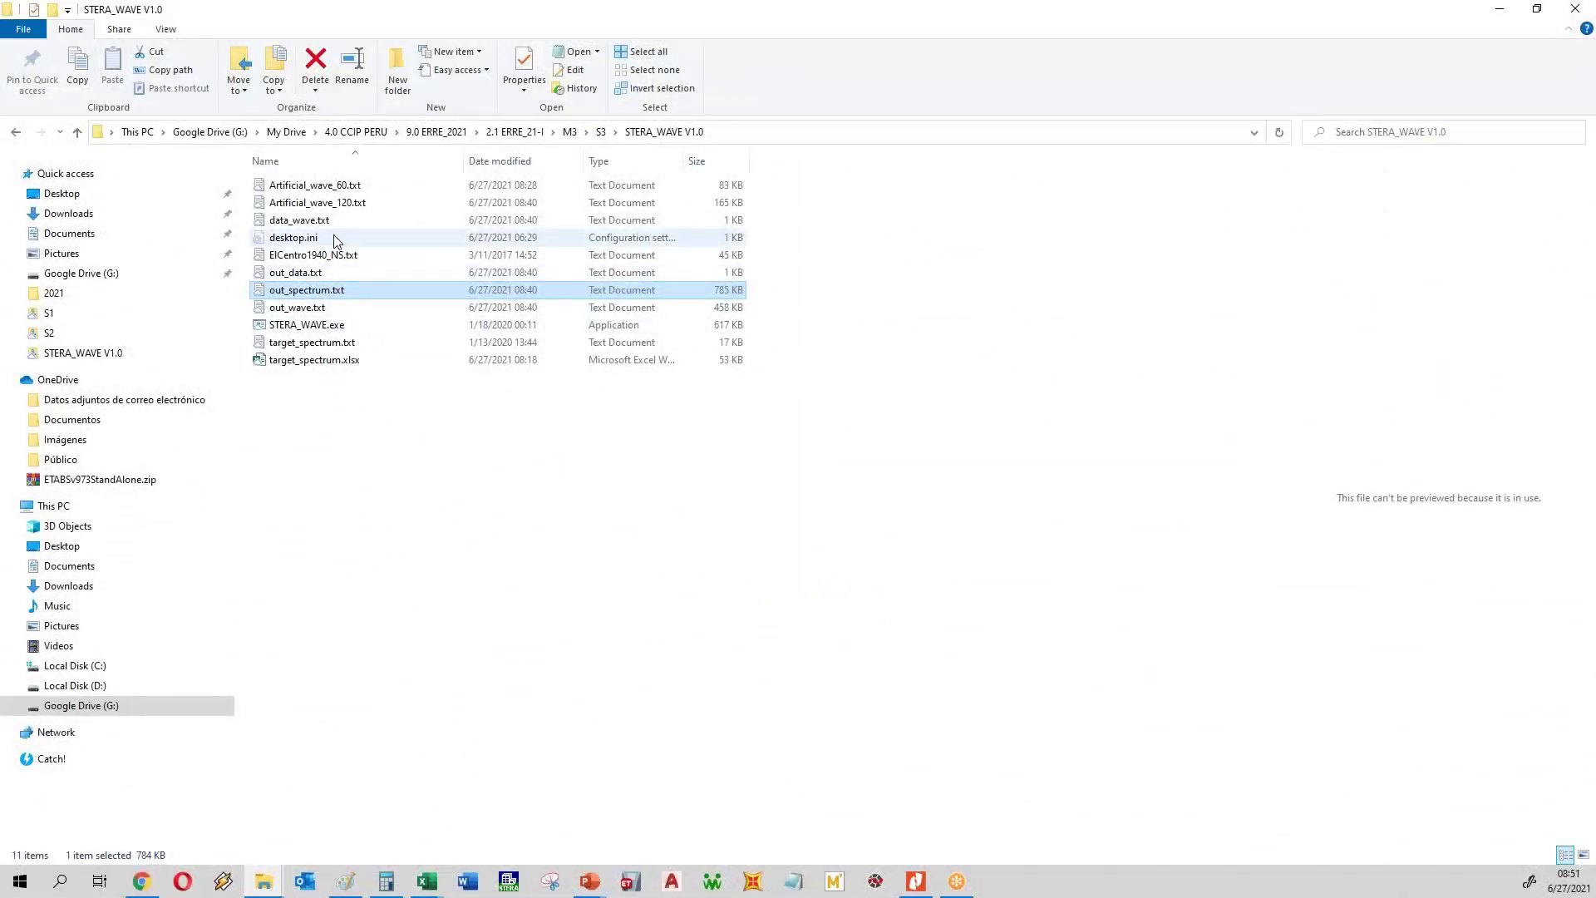
double_click(299, 220)
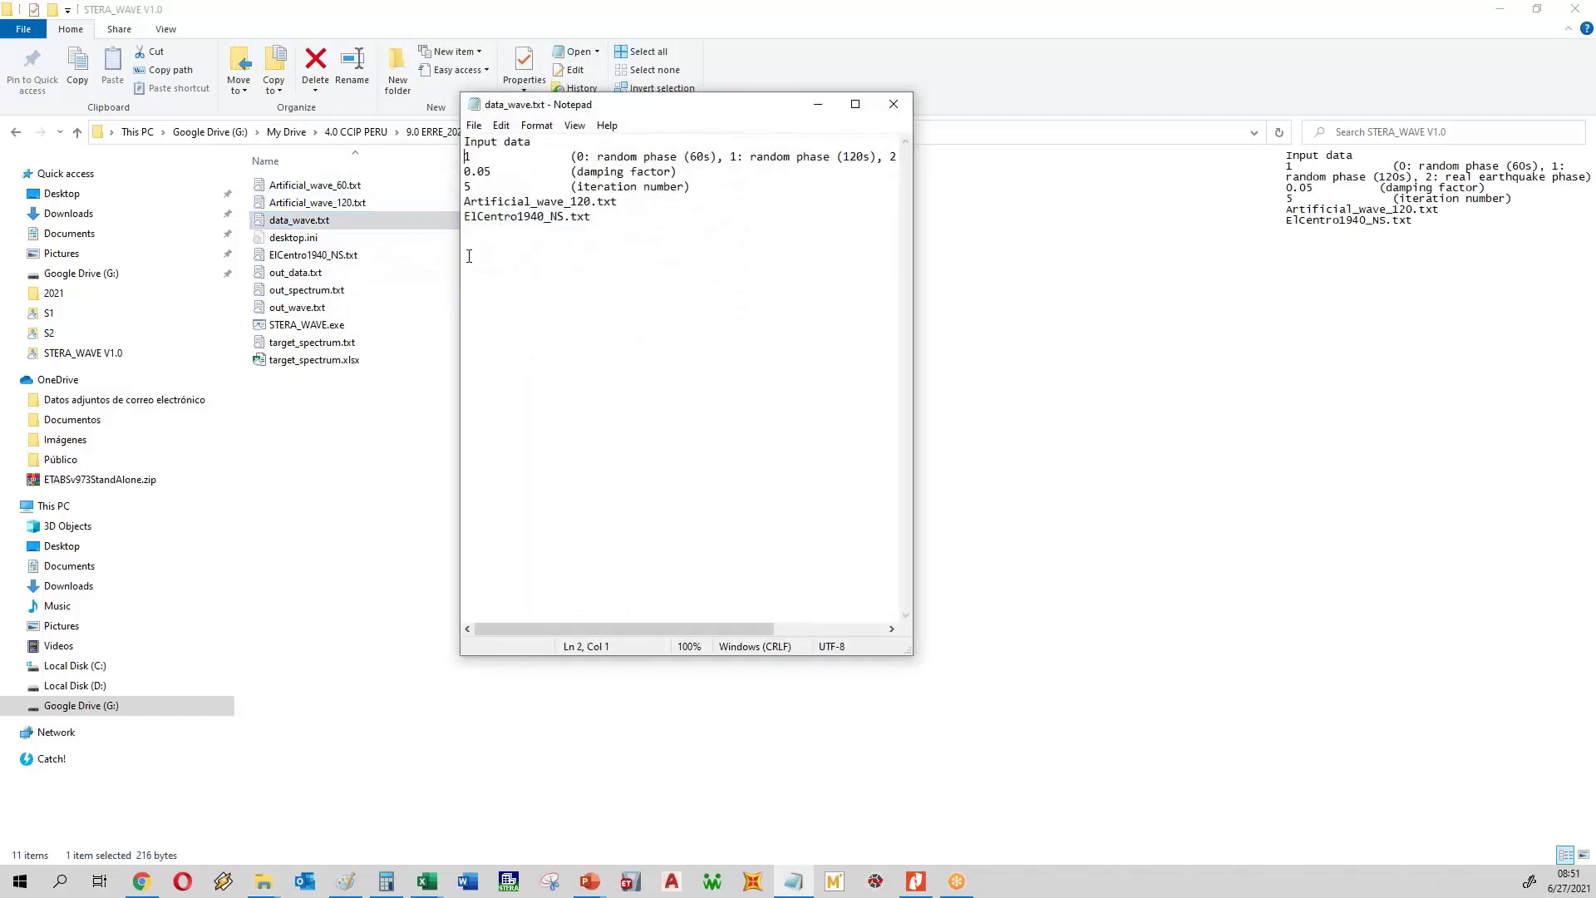
key(Delete)
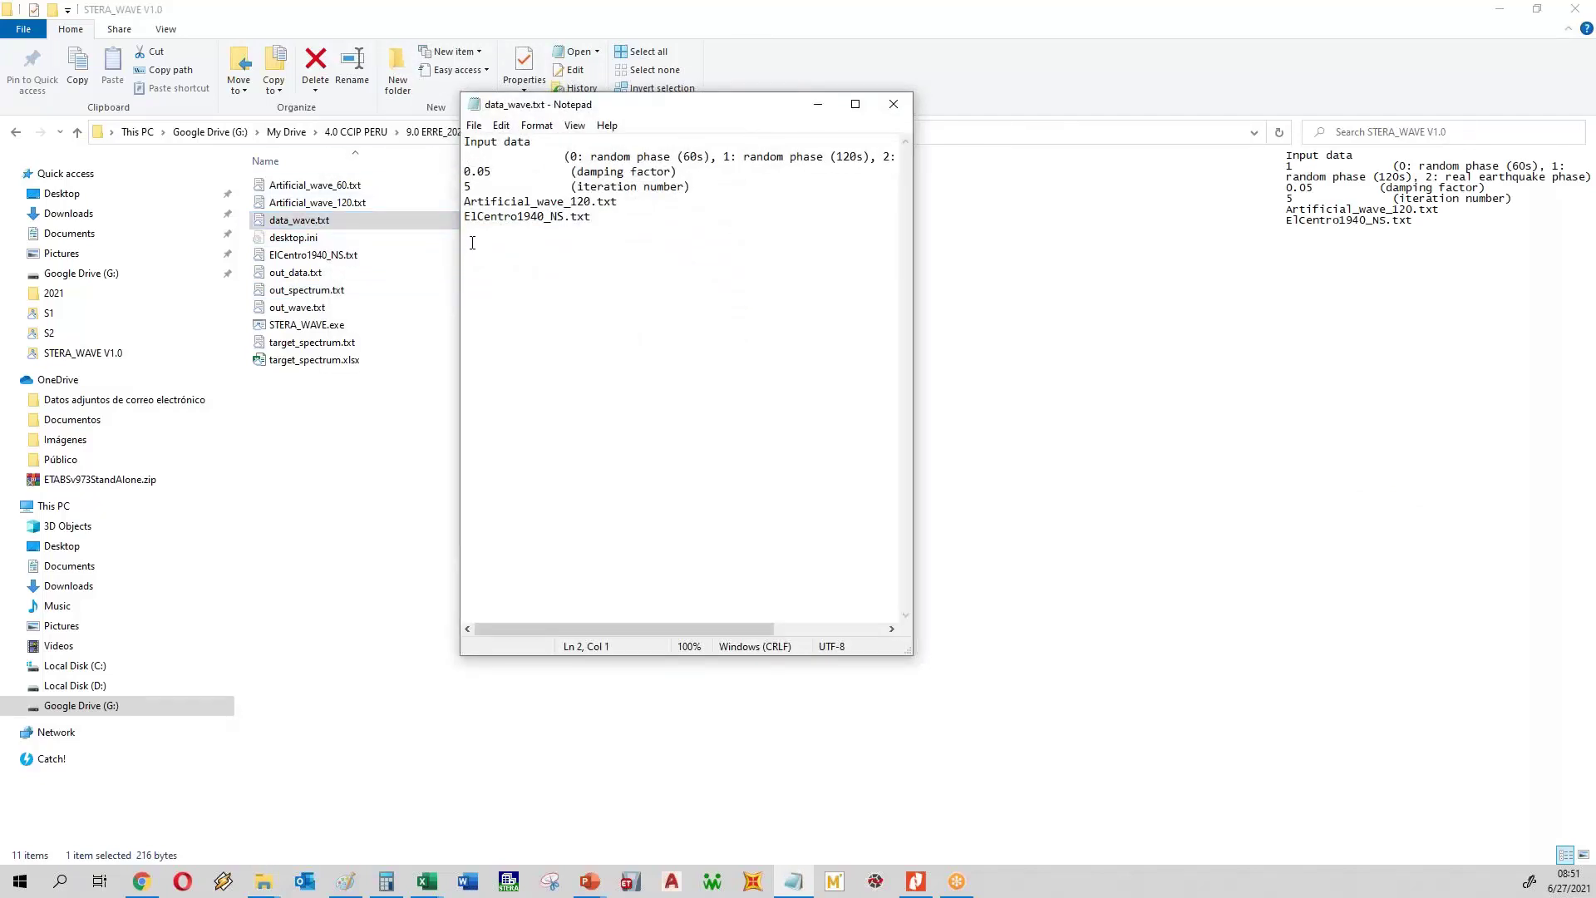
text(2)
drag(913, 324, 1048, 325)
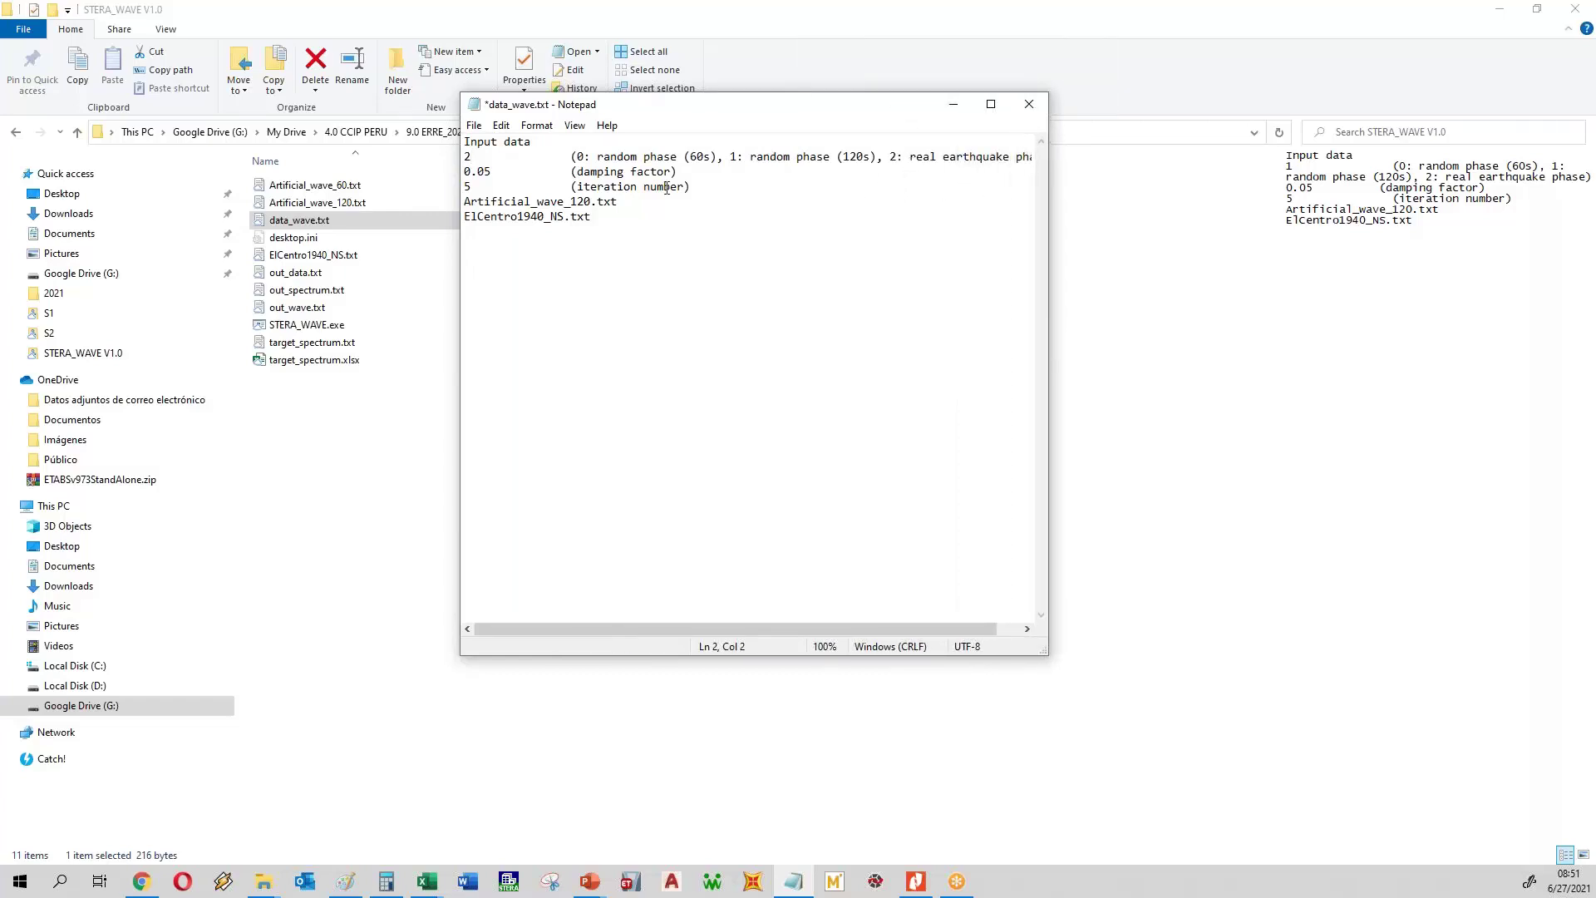
click(474, 126)
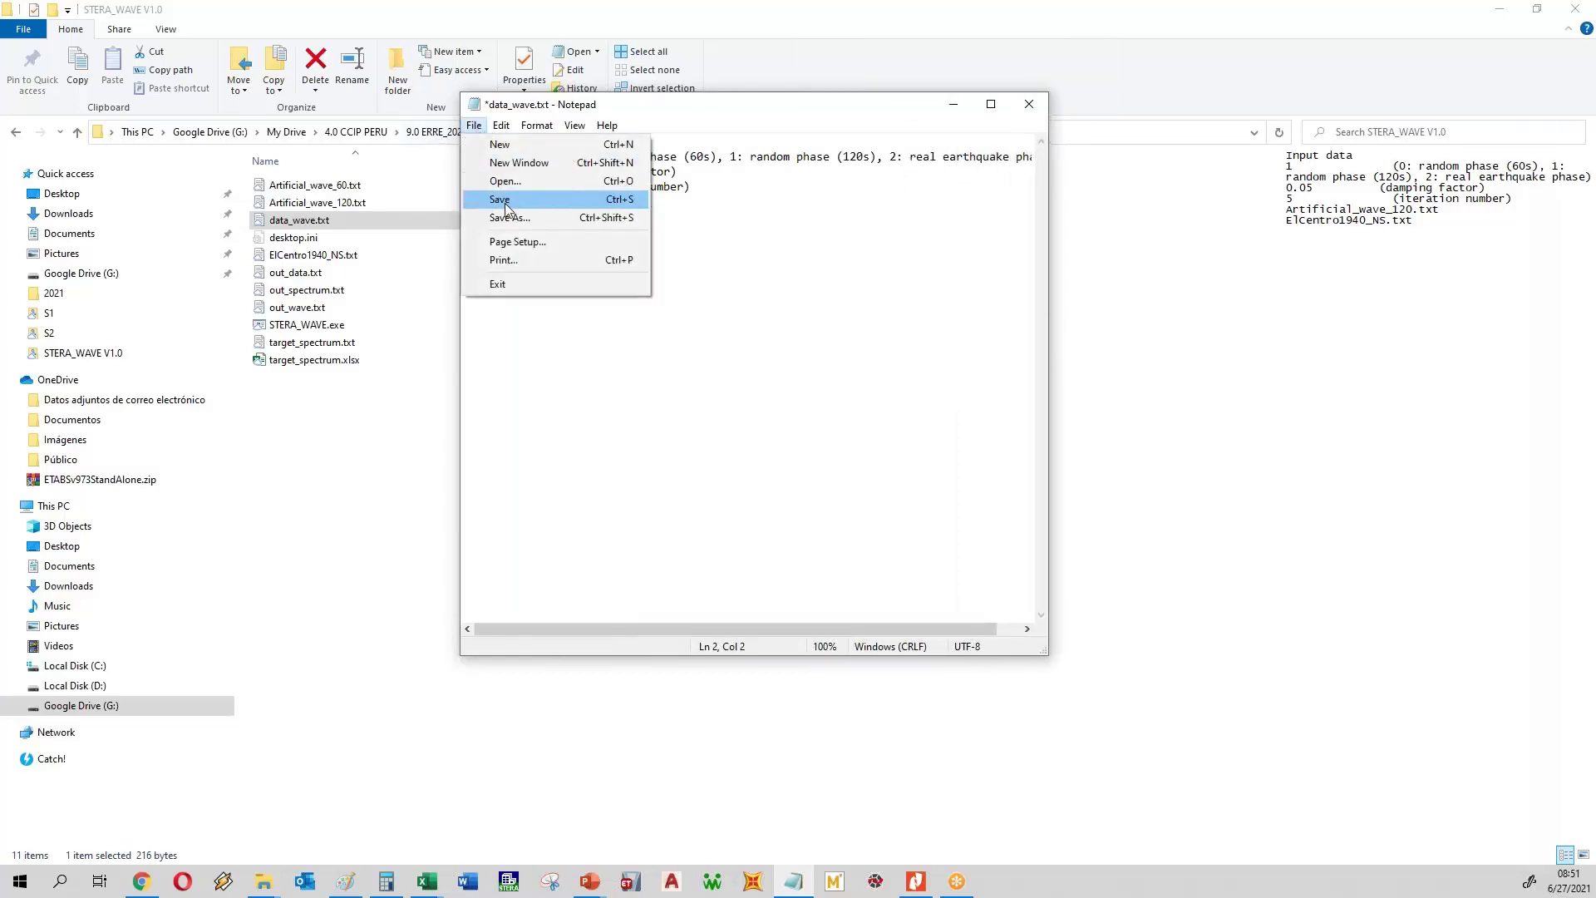
click(503, 202)
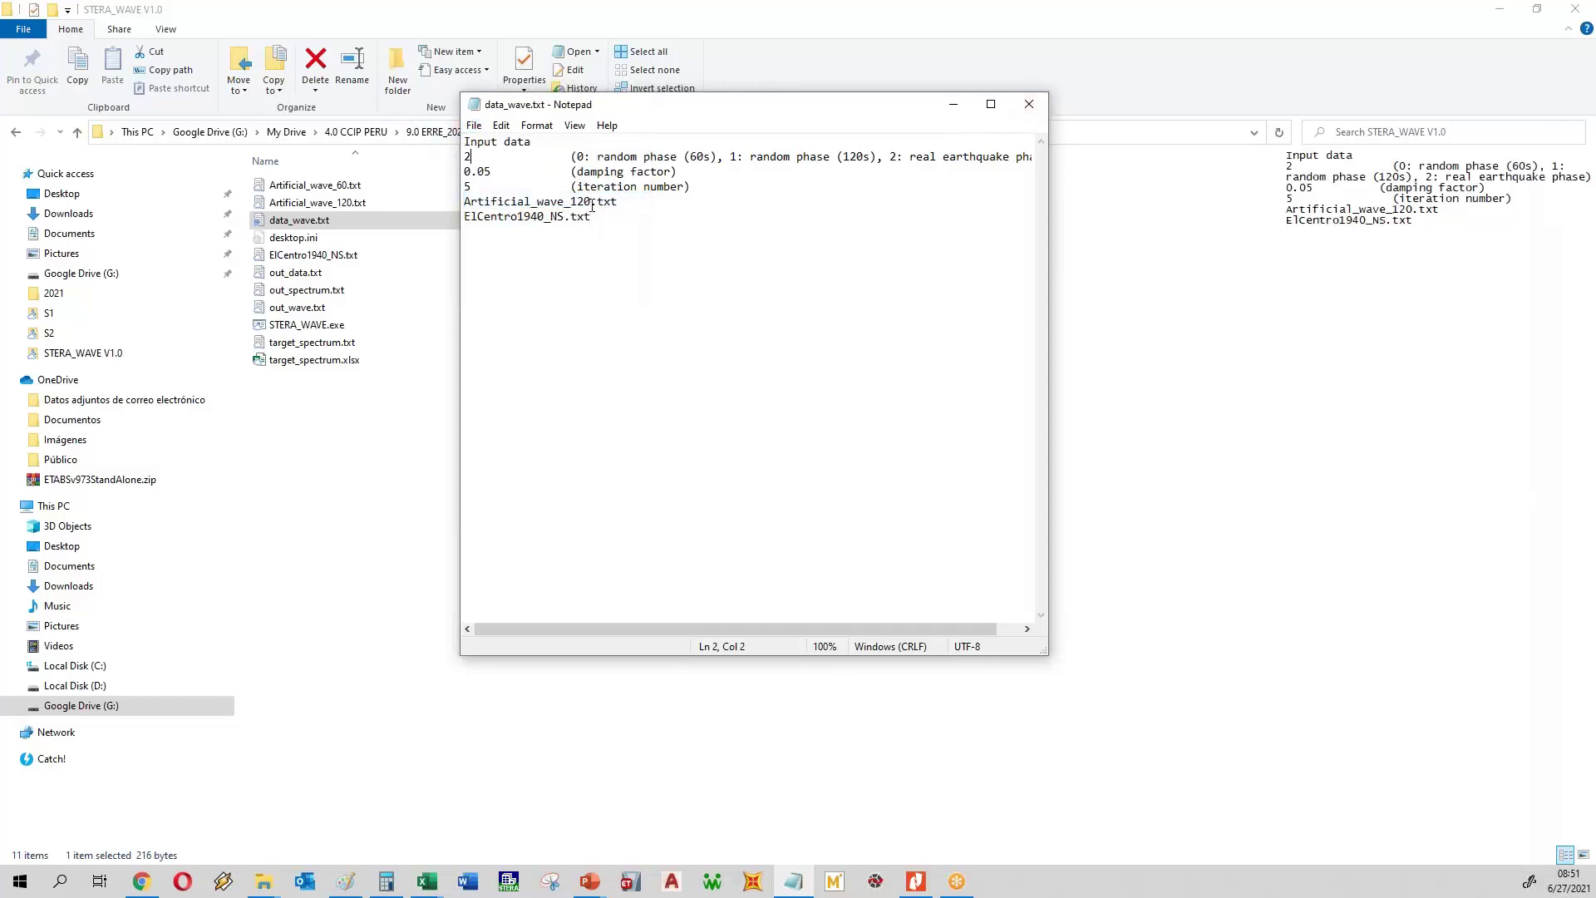
- Change the output file name in data_wave.txt to Artificial_wave_ElCentro1940.txt, then save and close the file
drag(591, 203, 571, 202)
text(R)
key(BackSpace)
text(ElCentro1940)
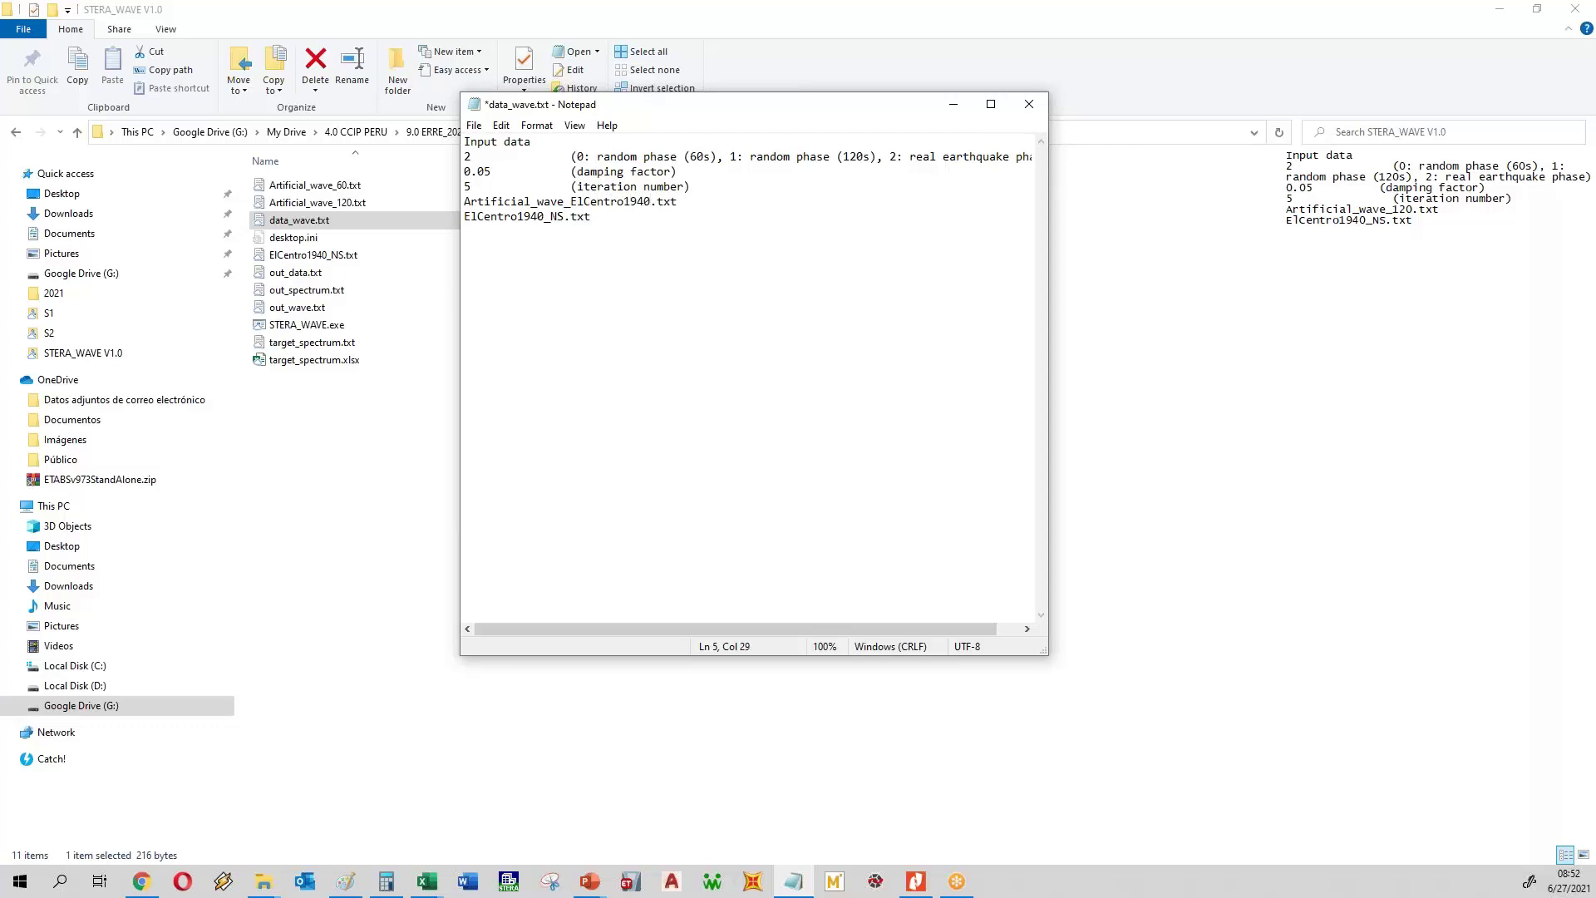
click(474, 125)
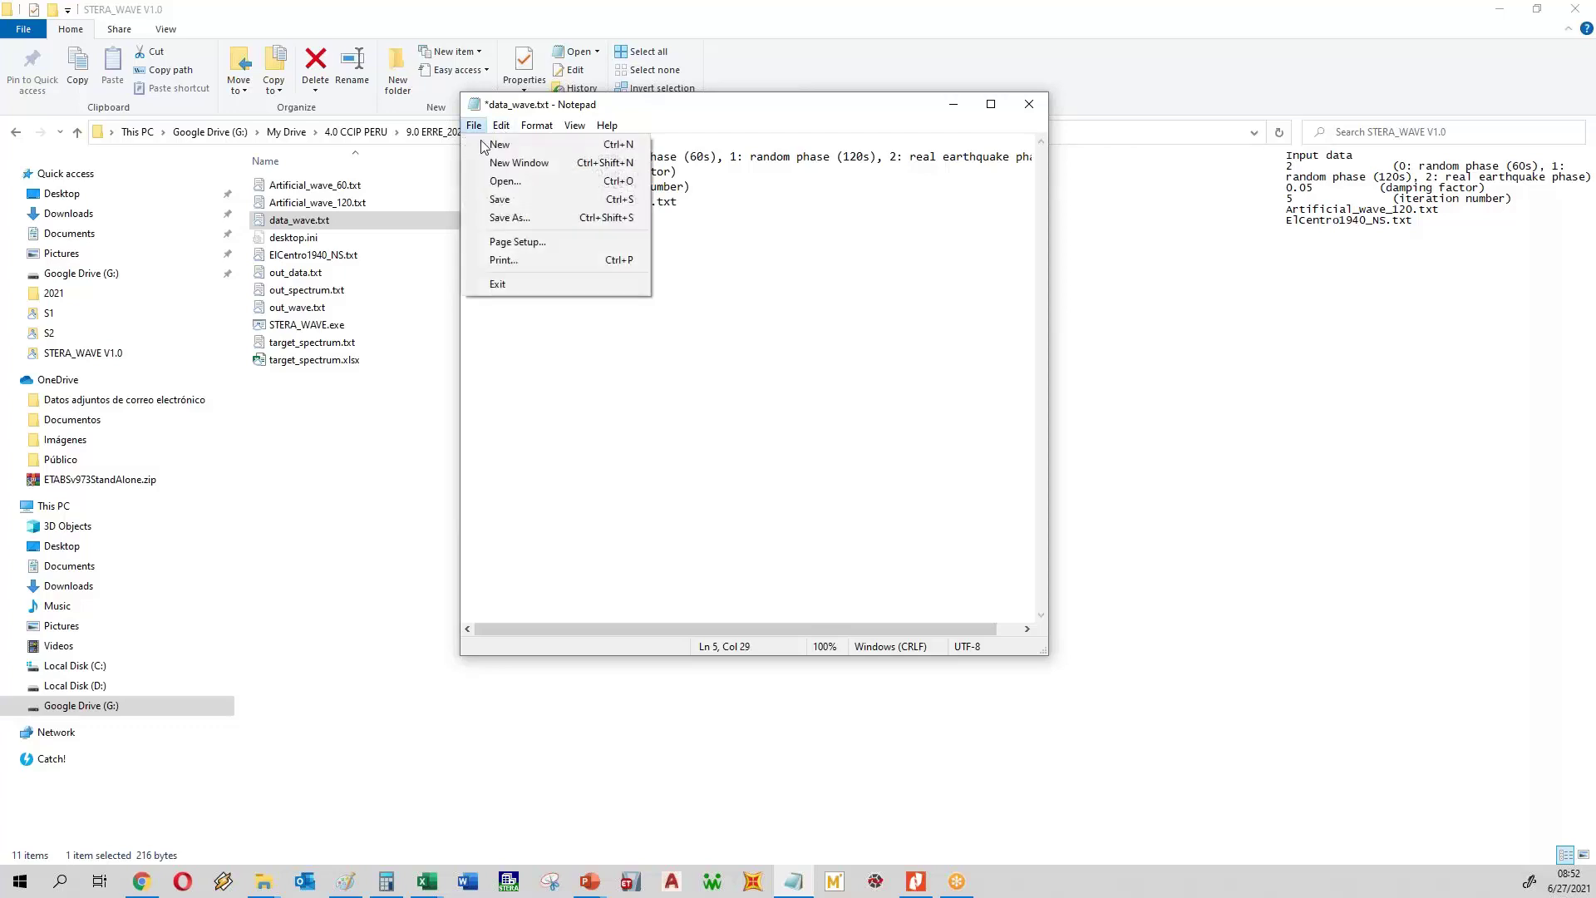
click(513, 201)
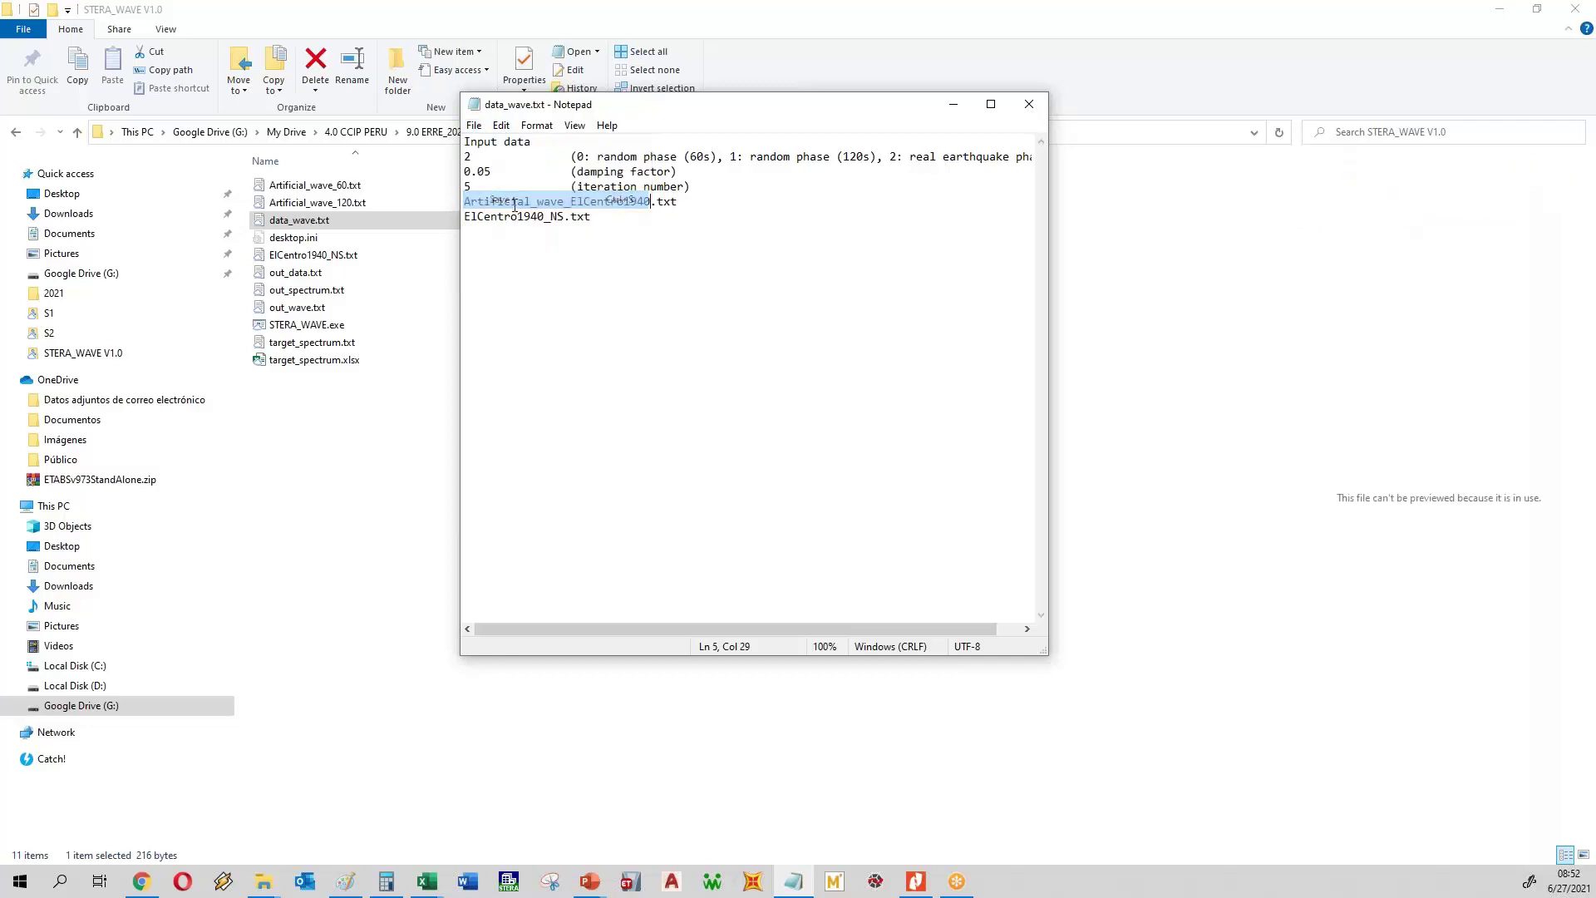
click(1029, 104)
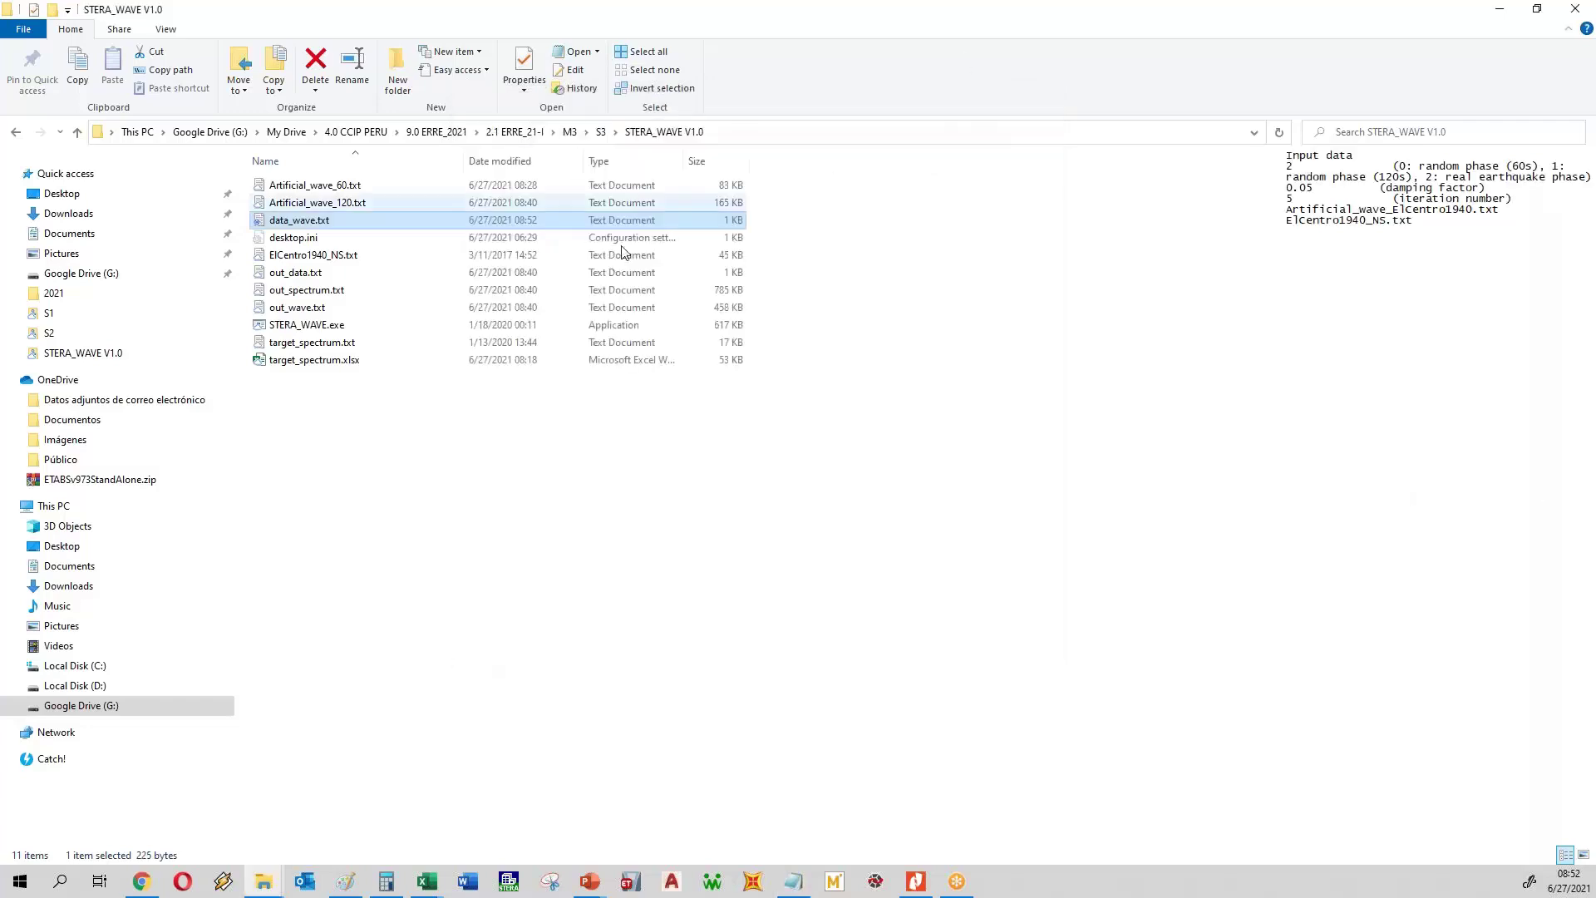
- Run STERA_WAVE.exe with the new input data and close the old out_spectrum.txt workbook in Excel without saving
double_click(342, 326)
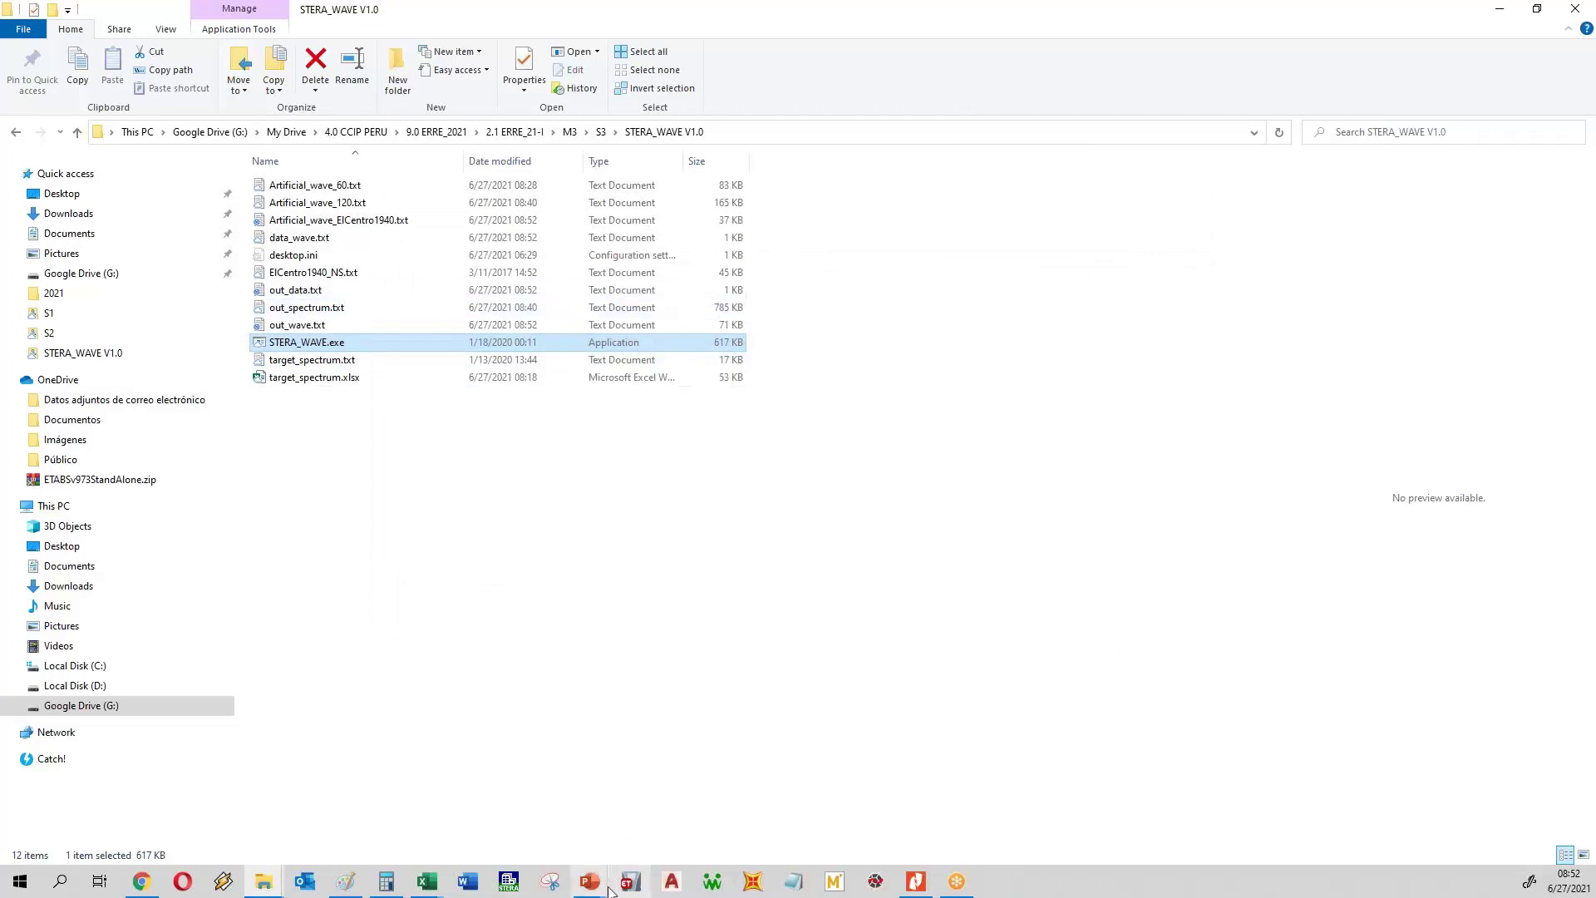
click(423, 885)
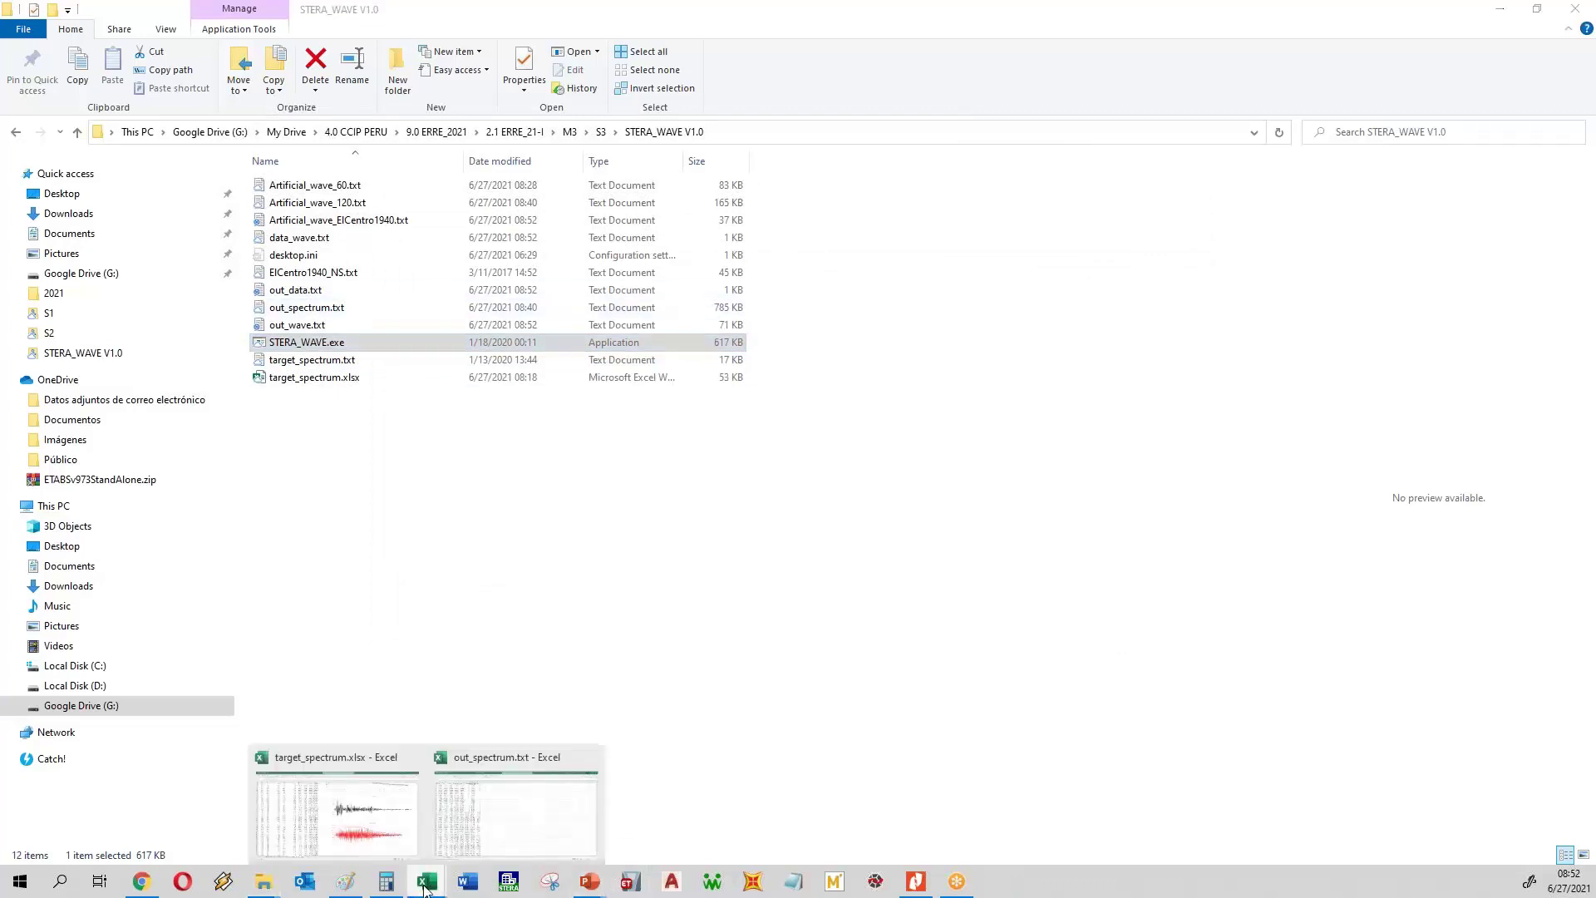
click(552, 798)
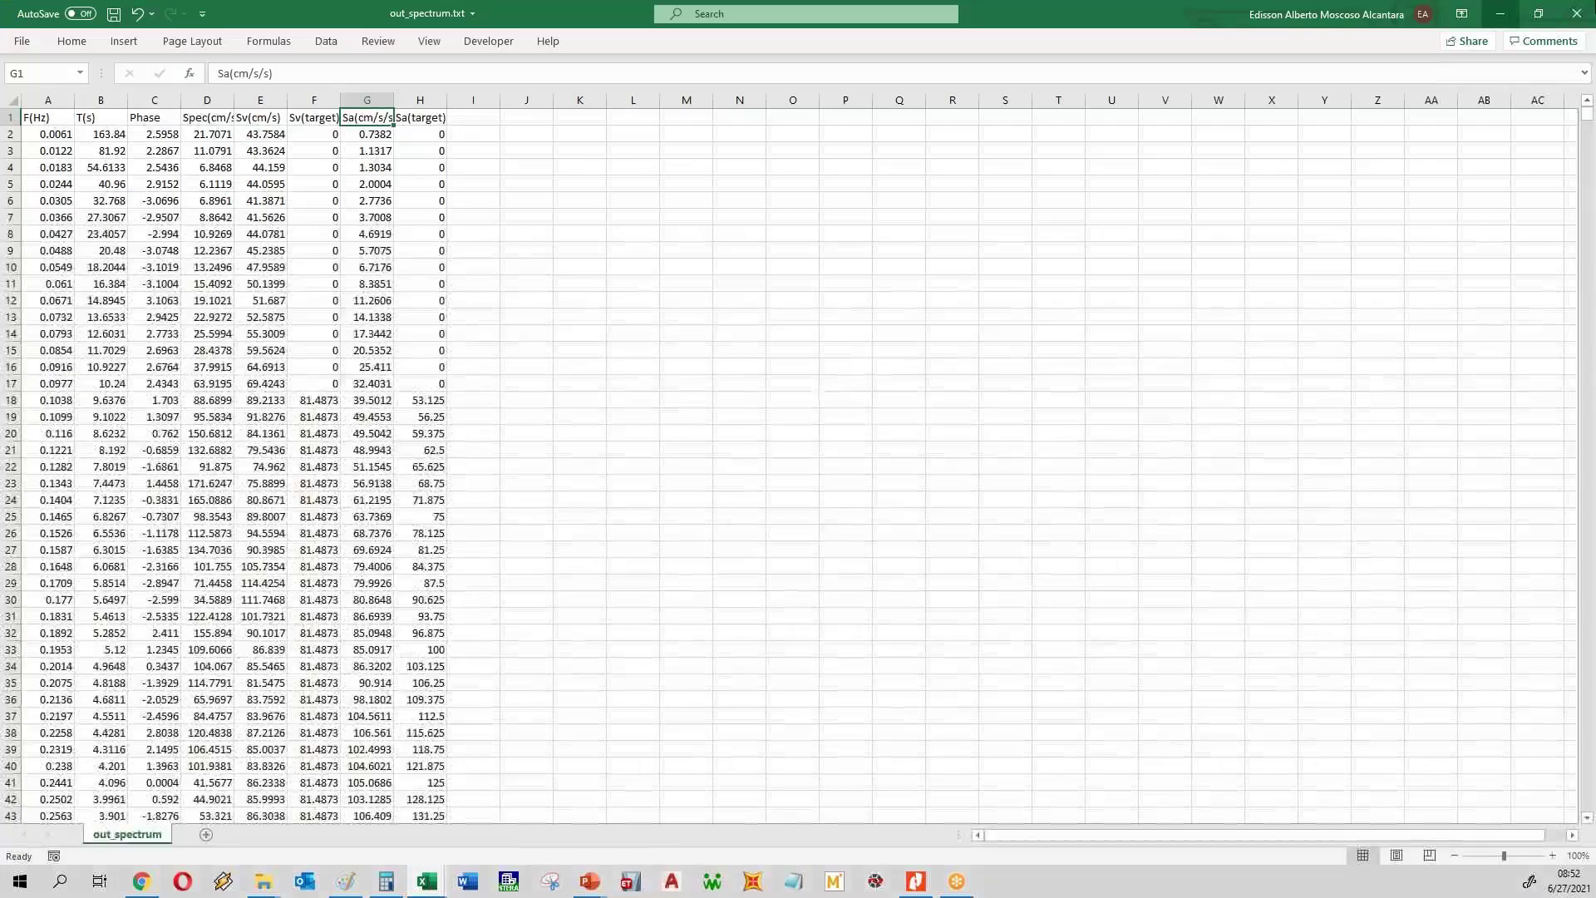
click(1576, 14)
click(790, 462)
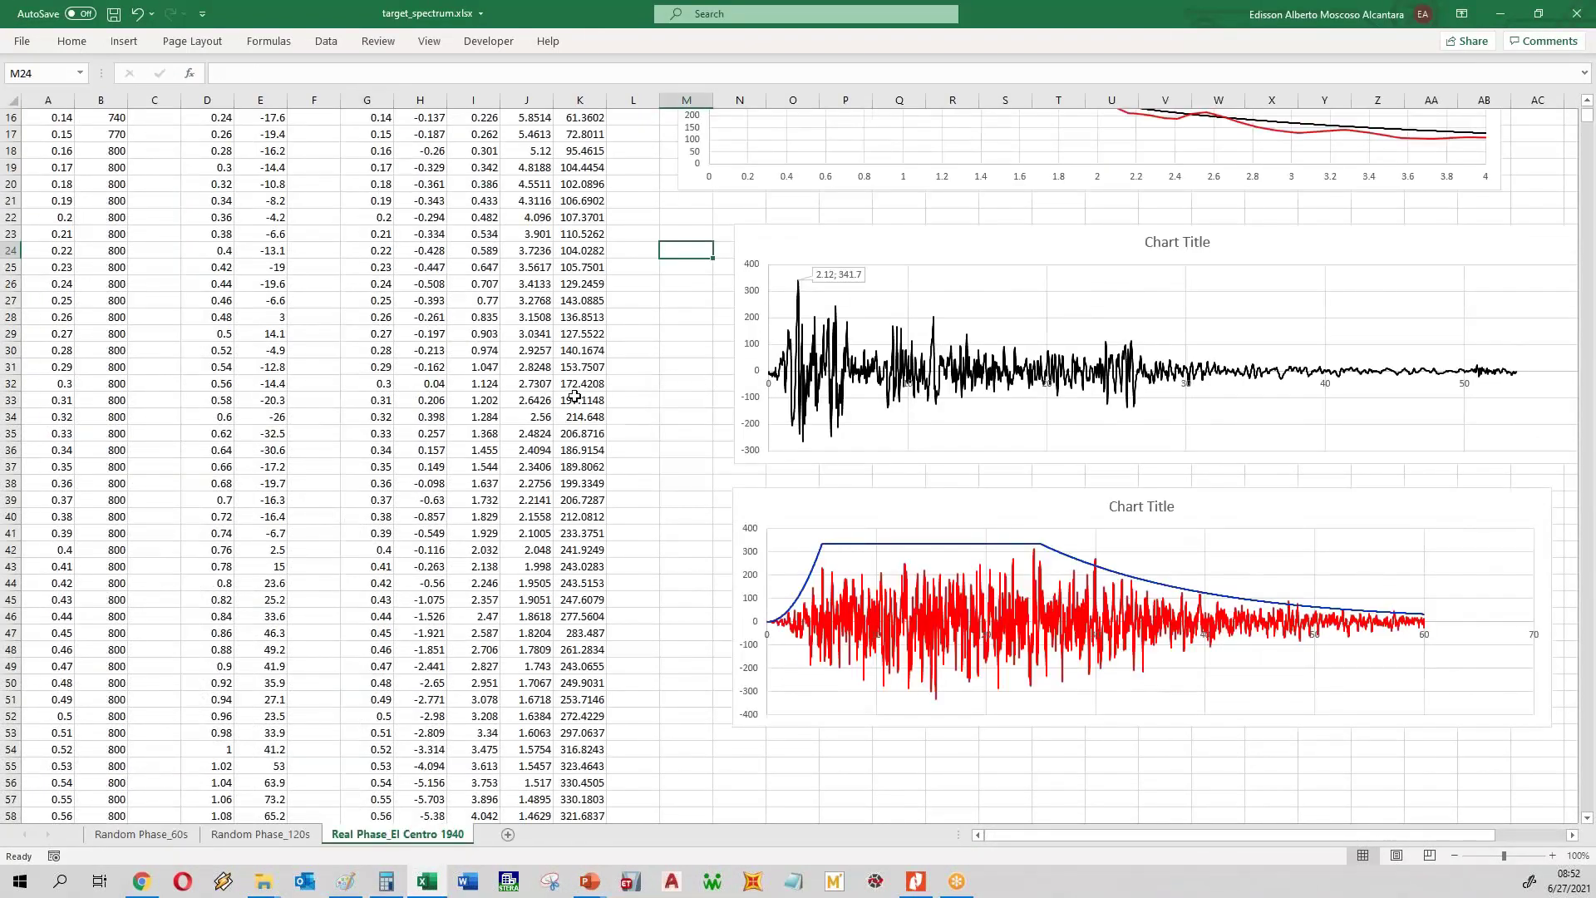
- Open the newly generated out_wave.txt from the STERA_WAVE V1.0 folder in Excel
click(1504, 13)
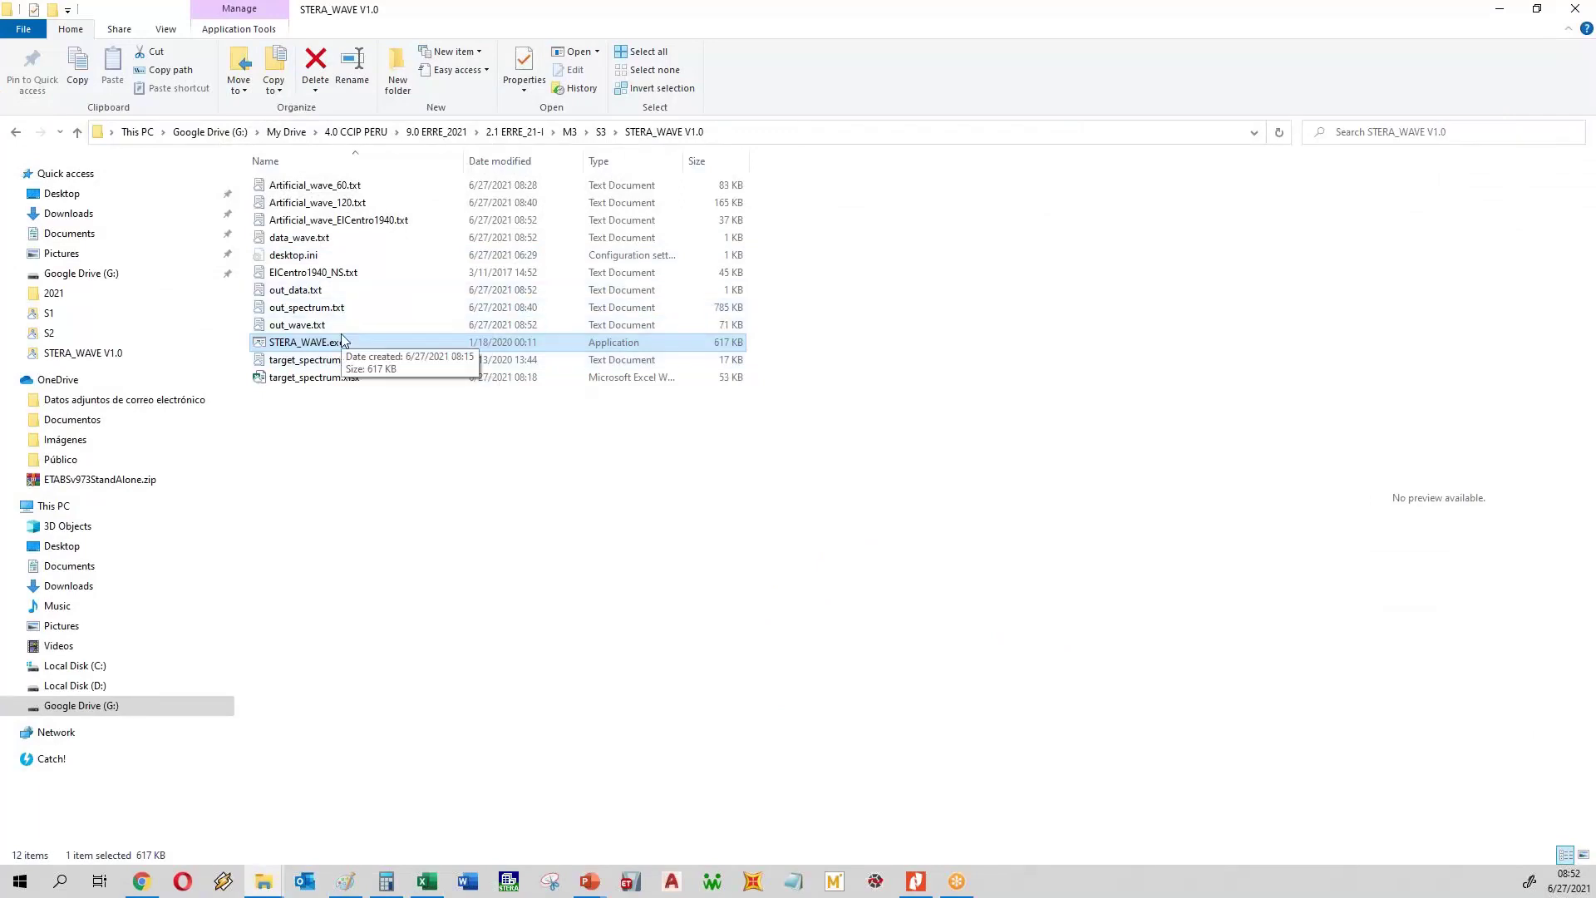
click(296, 324)
drag(297, 325, 51, 91)
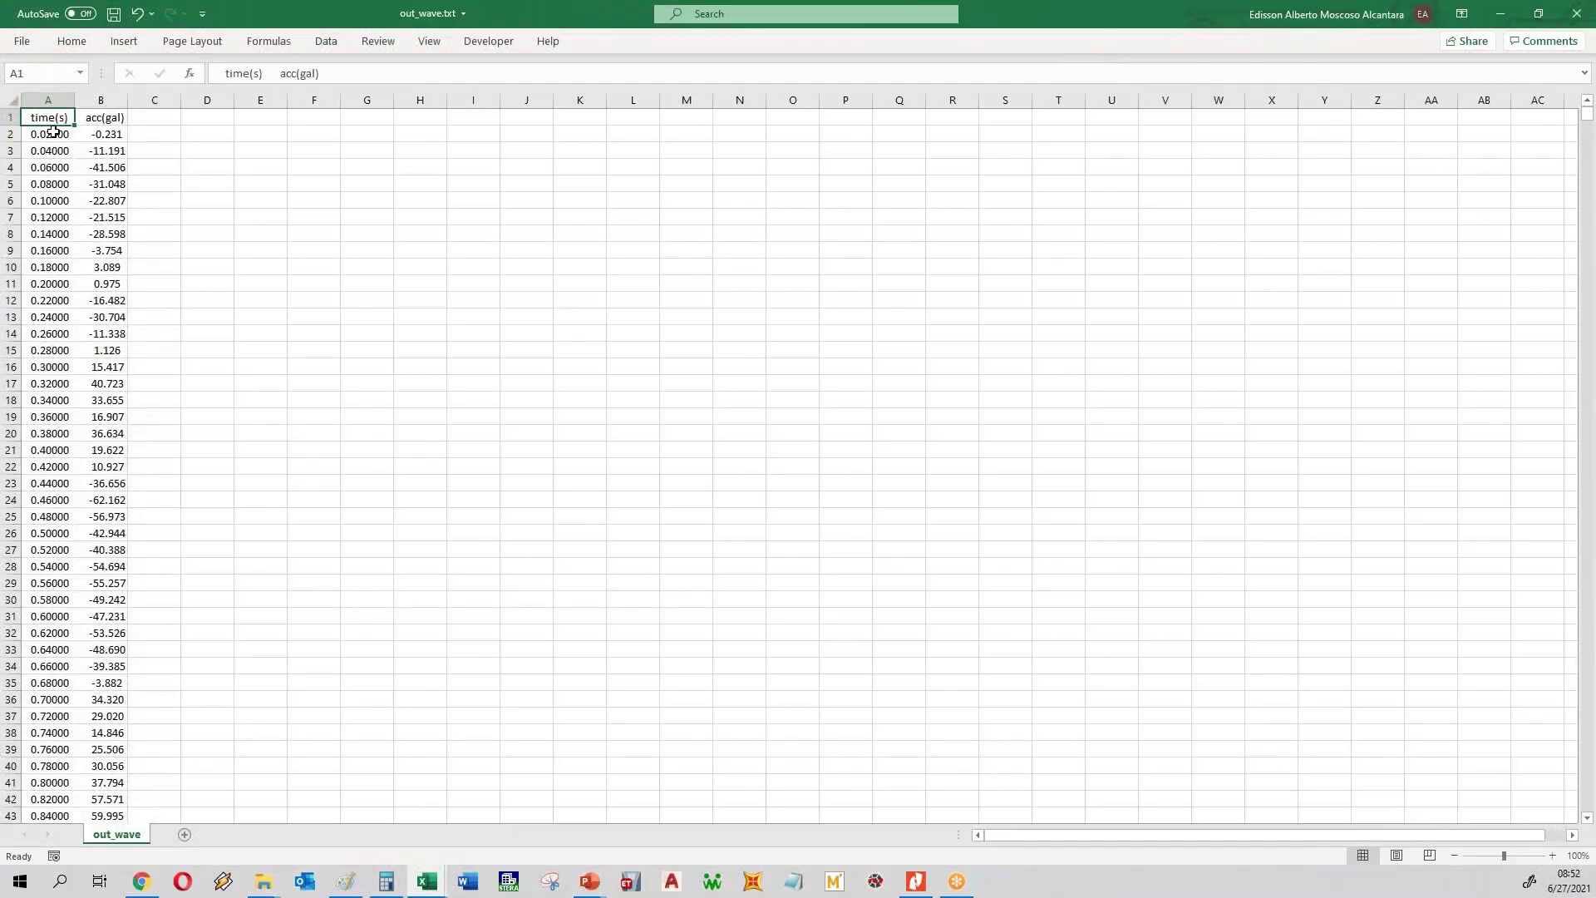
- Try to split the combined time and acceleration data in column A of out_wave.txt with Text to Columns
click(61, 101)
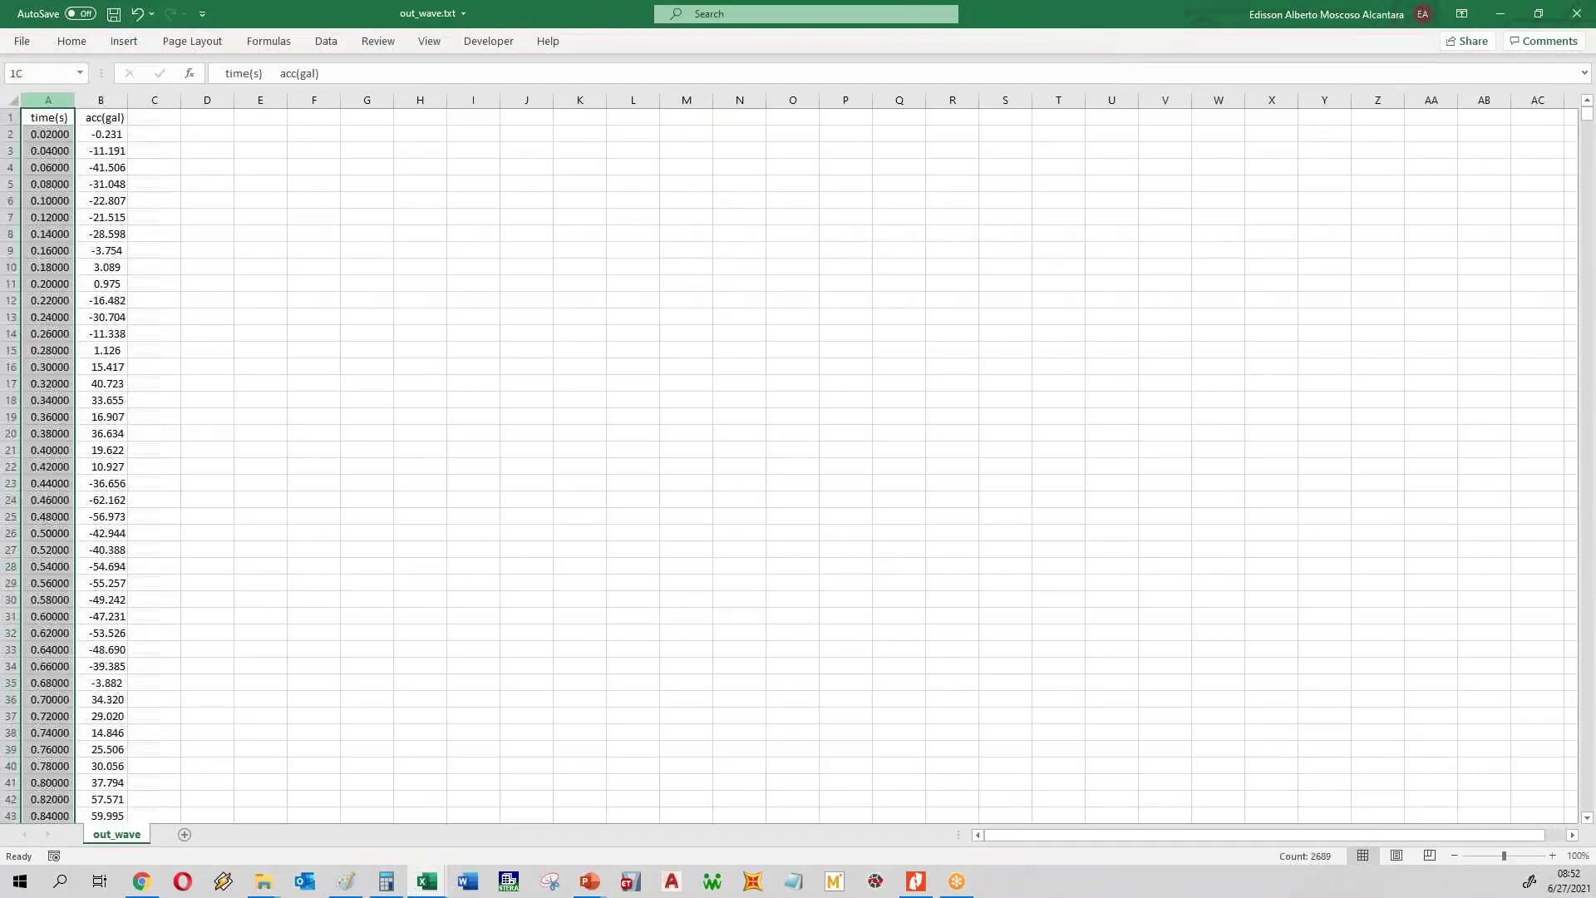
click(326, 41)
click(1005, 101)
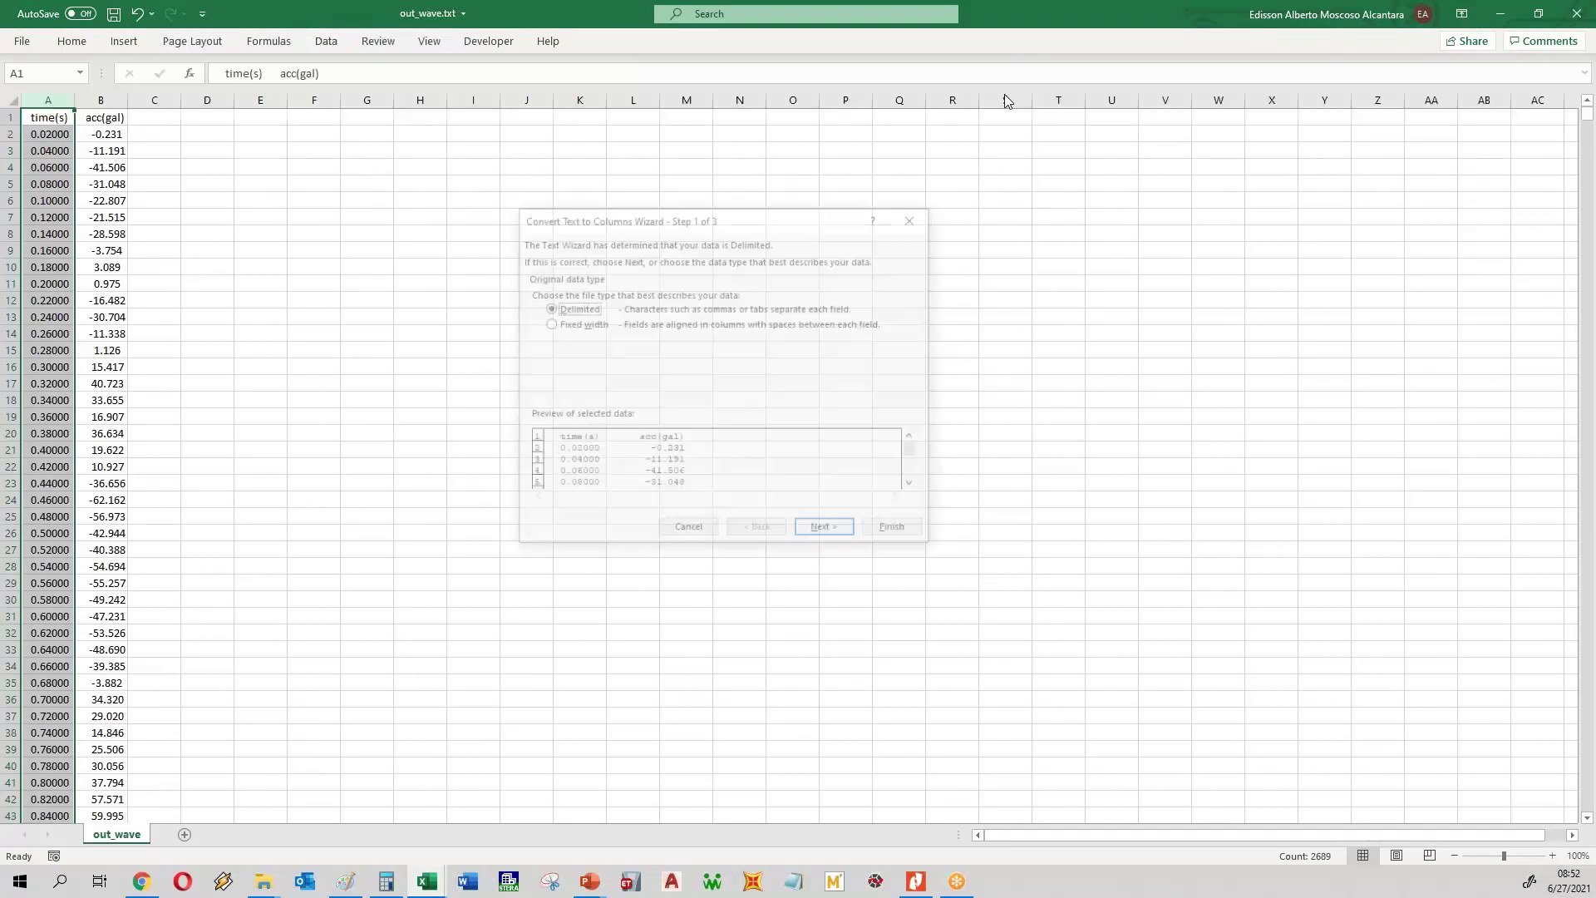
click(849, 533)
click(896, 533)
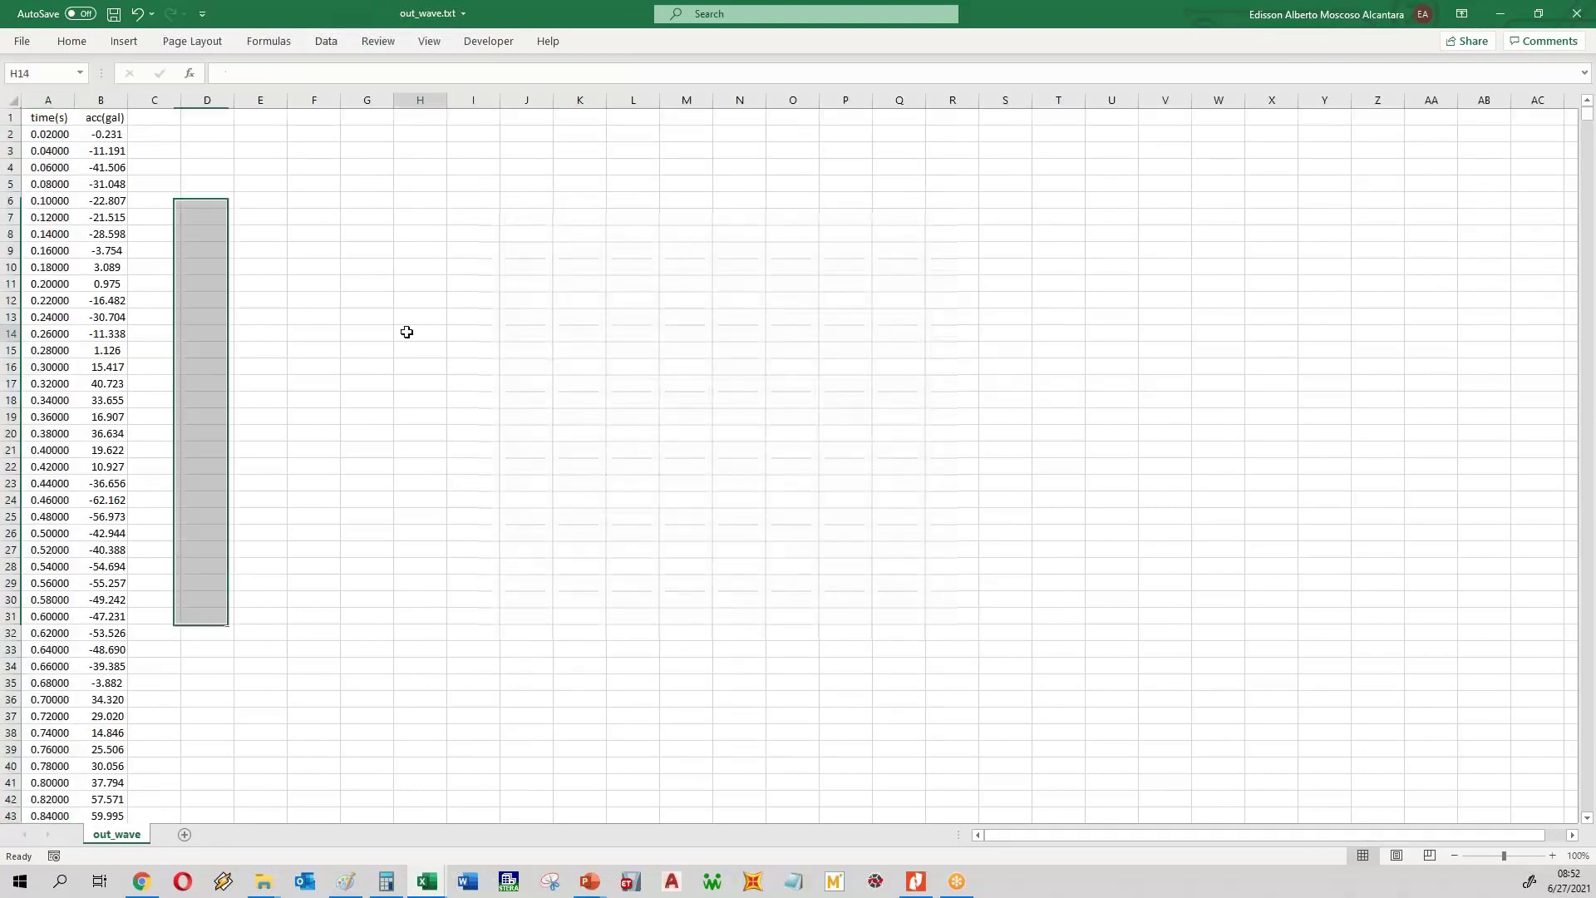
click(409, 332)
- Copy all the out_wave time and acceleration data with headers and paste it at G2 of the Real Phase_El Centro 1940 sheet
drag(45, 117, 93, 115)
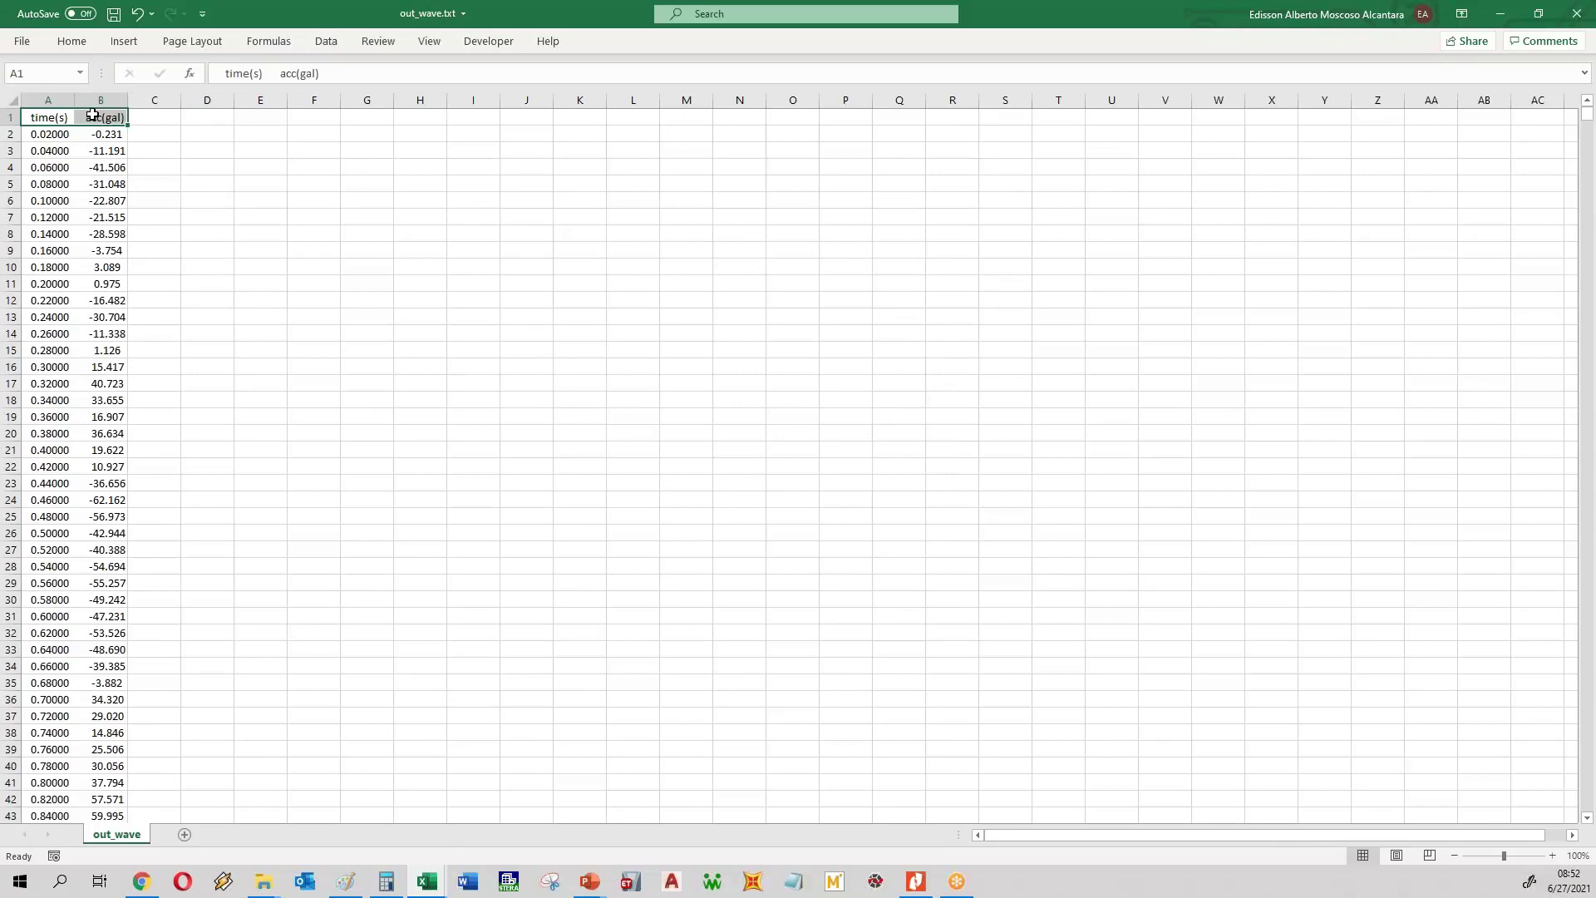
key(ctrl+shift+Down)
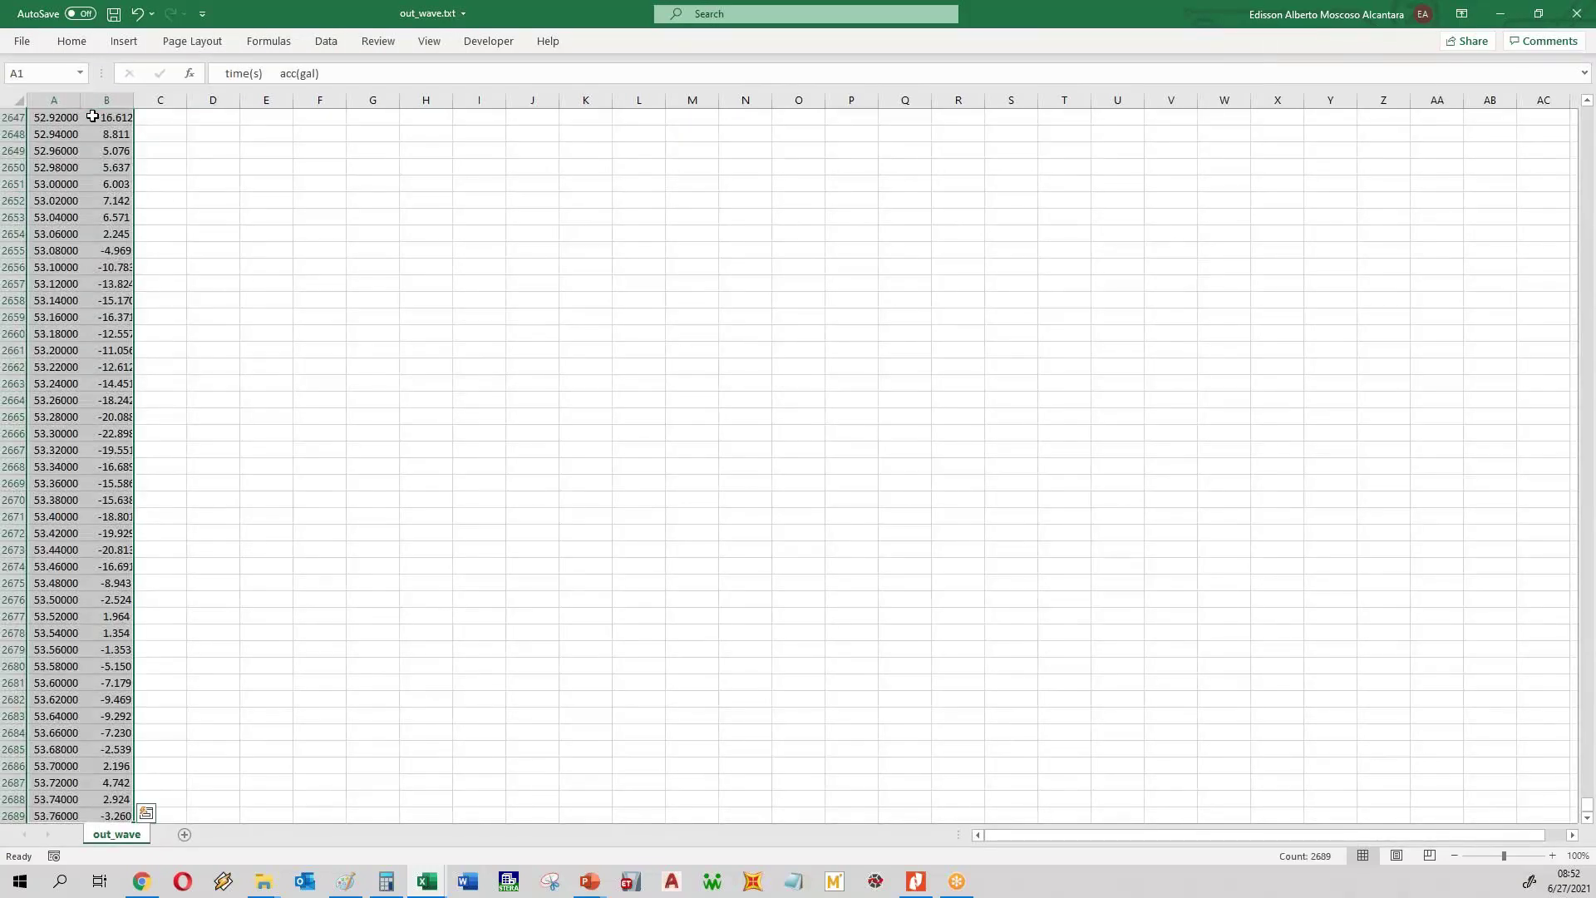
key(ctrl+c)
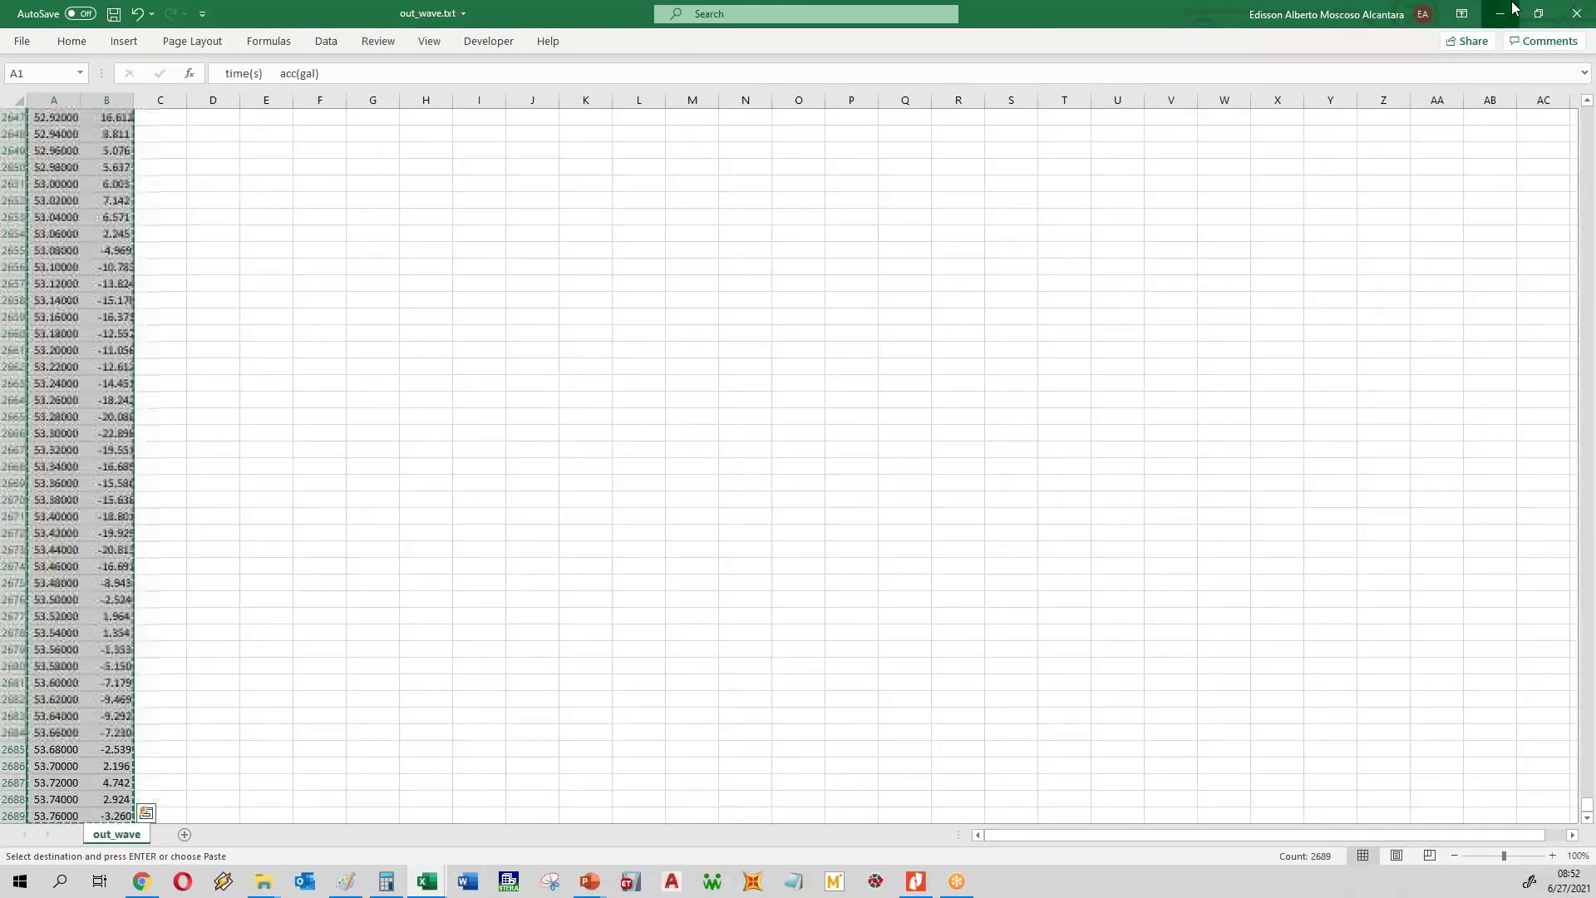
click(1511, 8)
scroll(493, 467, up, 5)
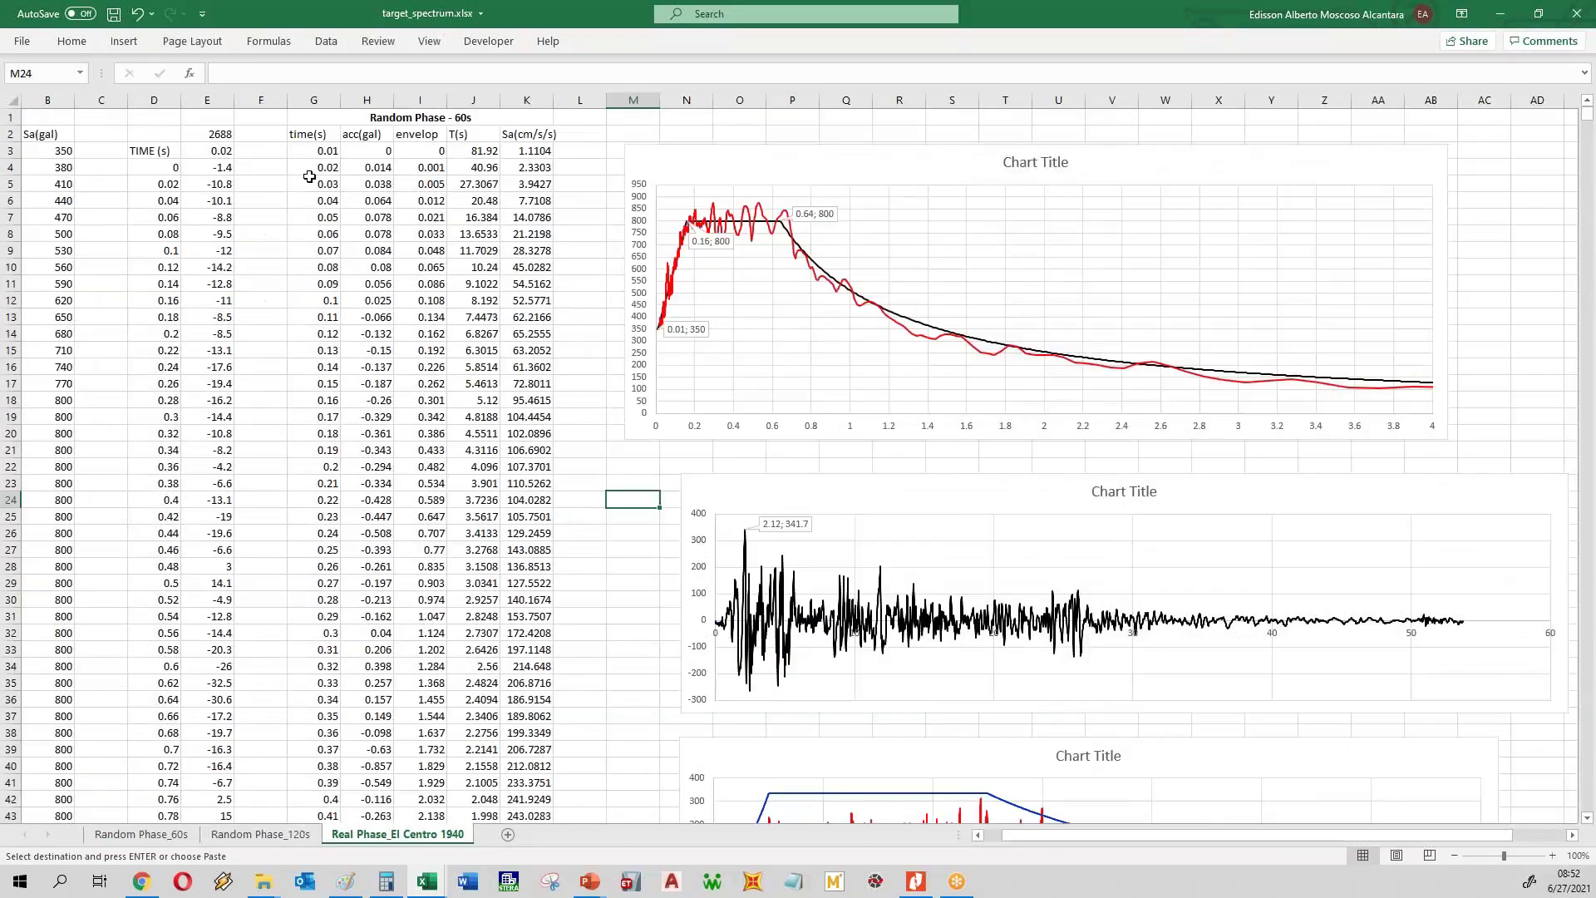
click(306, 134)
key(ctrl+v)
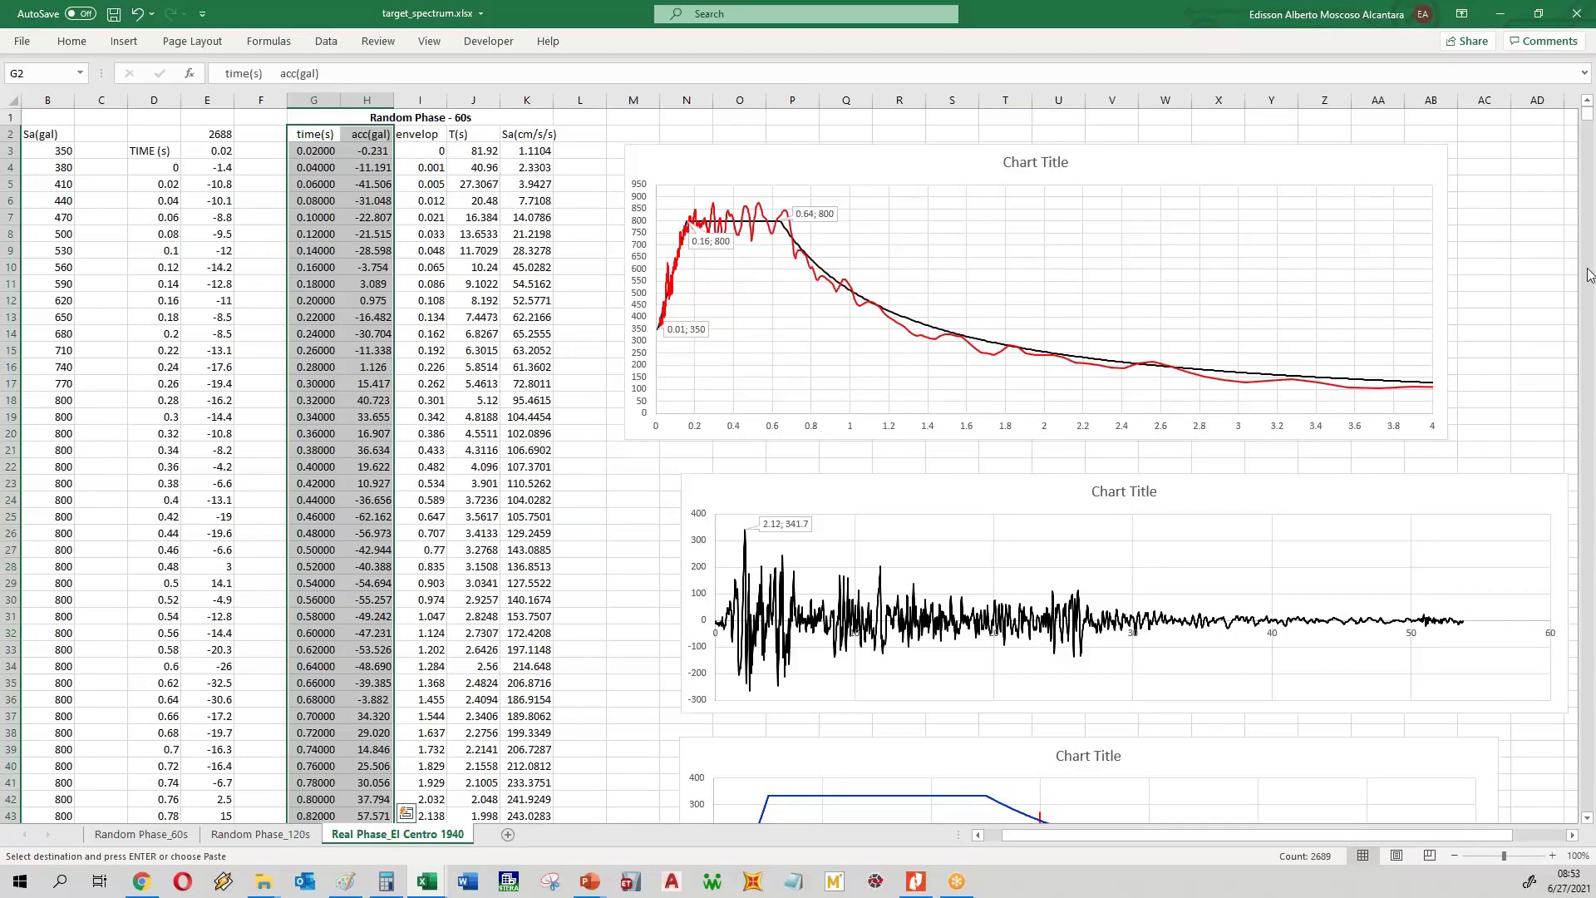
- Delete the leftover 60 s time and acceleration values below the pasted record, from G2691:H2691 down to row 6002
scroll(509, 619, down, 3)
scroll(509, 619, down, 5)
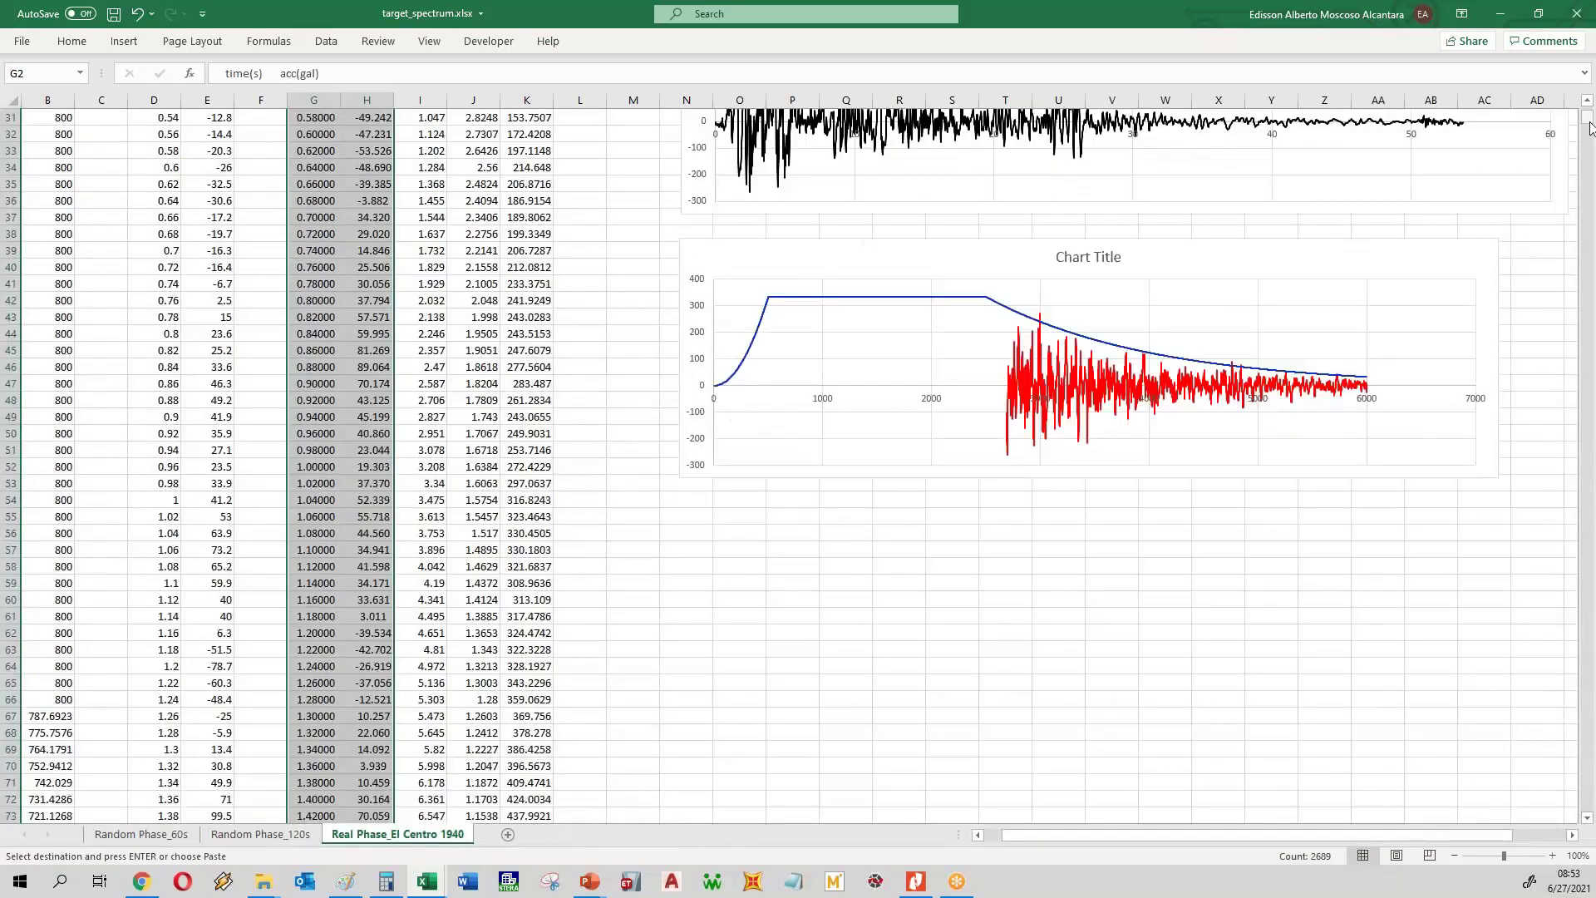
drag(1587, 125, 1592, 478)
scroll(404, 426, up, 20)
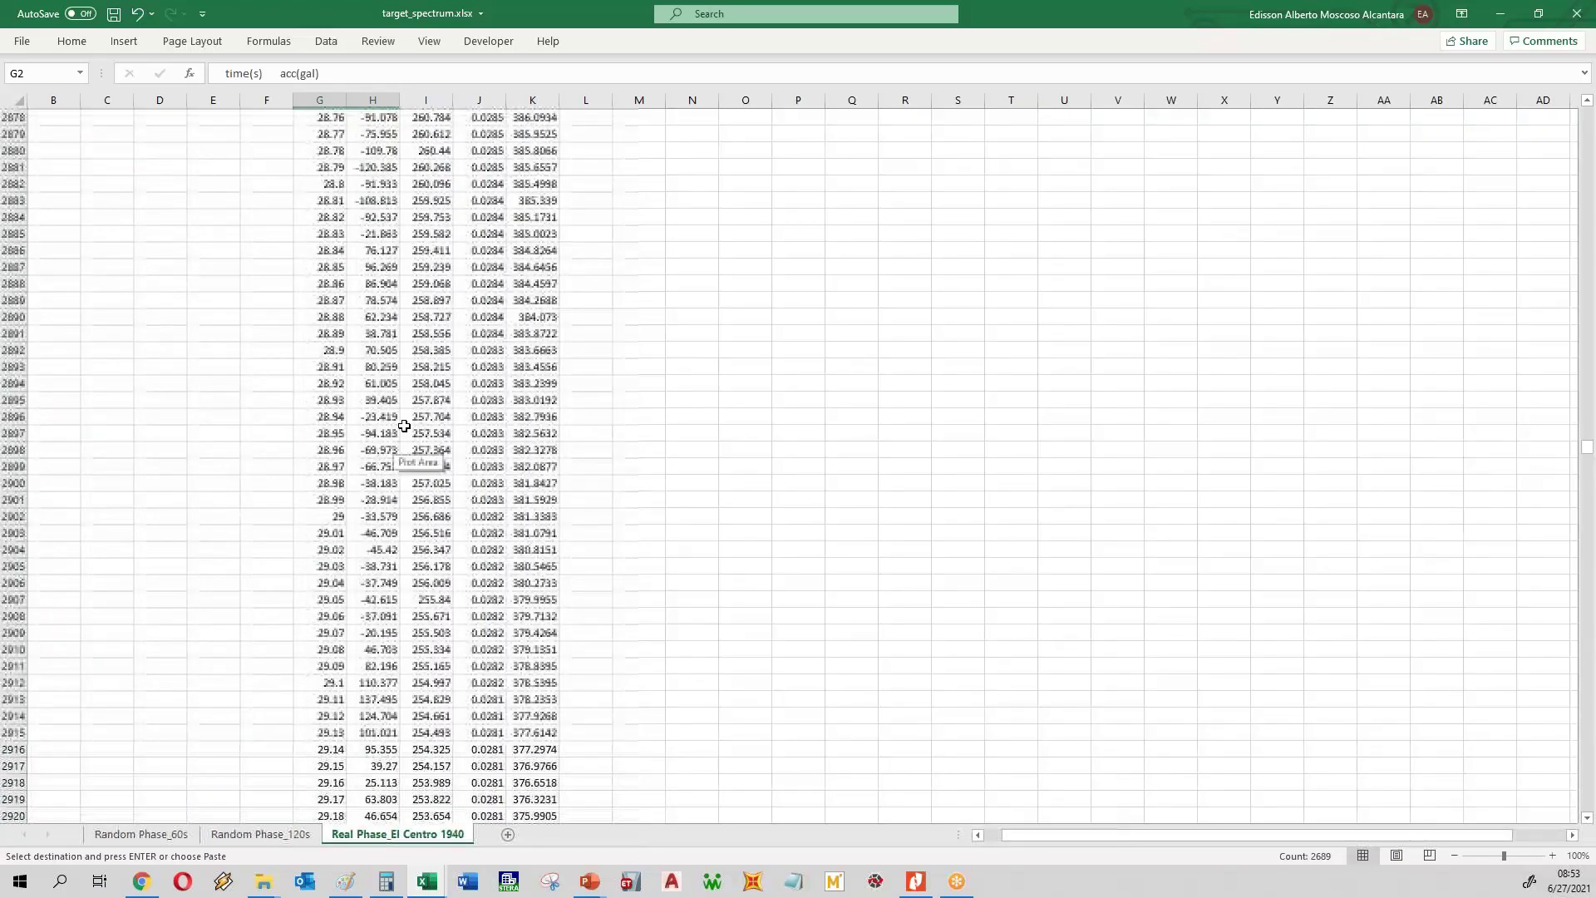
scroll(404, 425, up, 20)
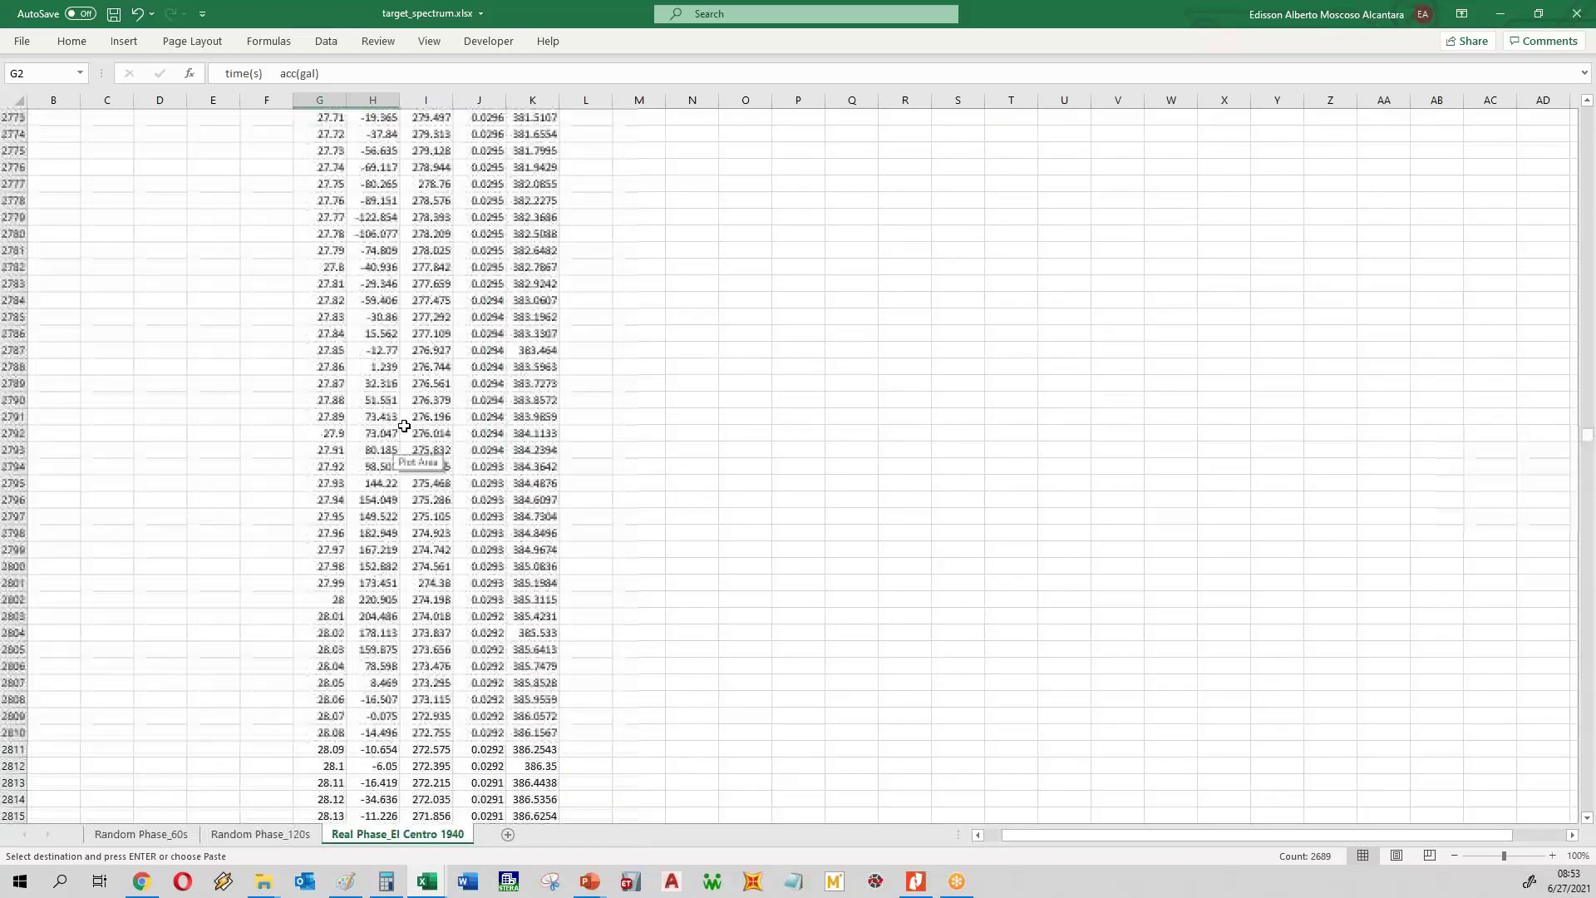
scroll(404, 426, up, 1)
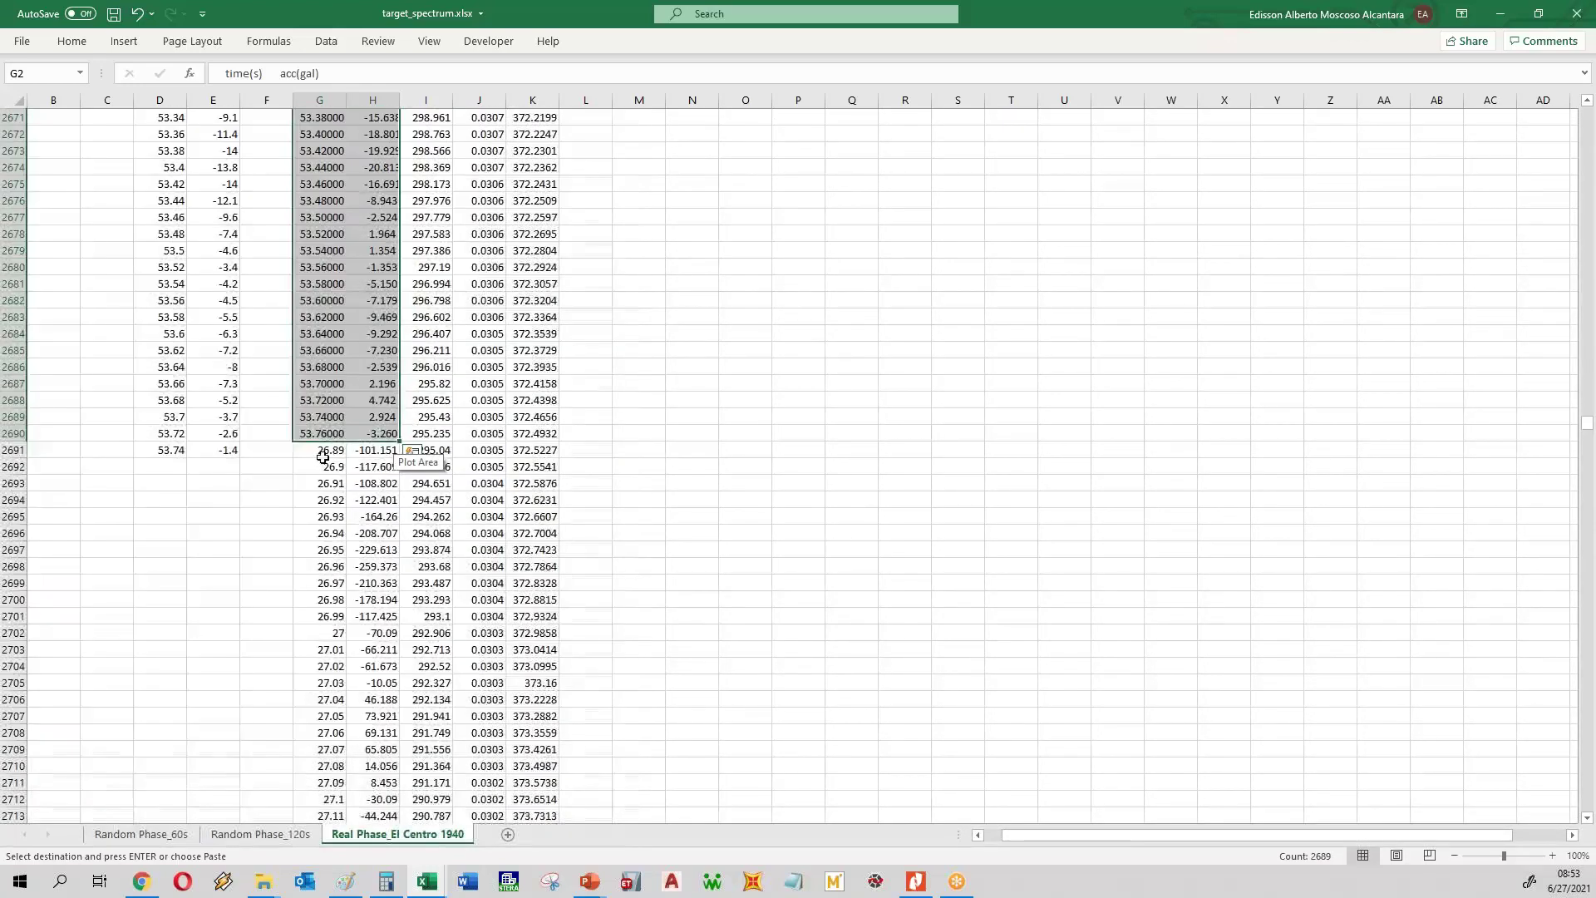
drag(324, 449, 374, 449)
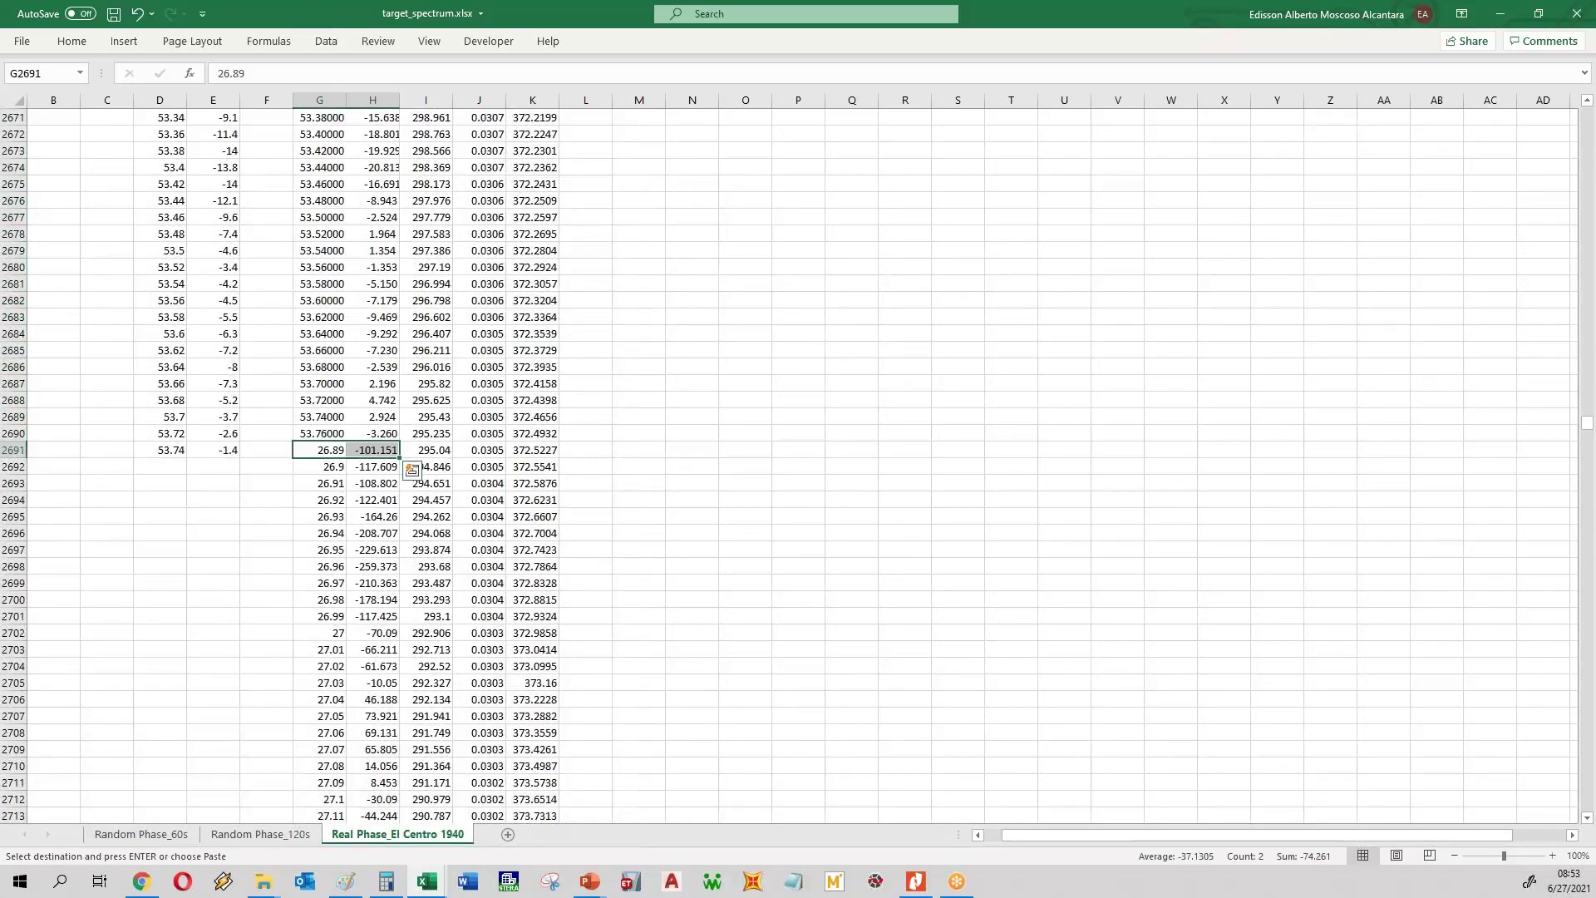
key(ctrl+shift+Down)
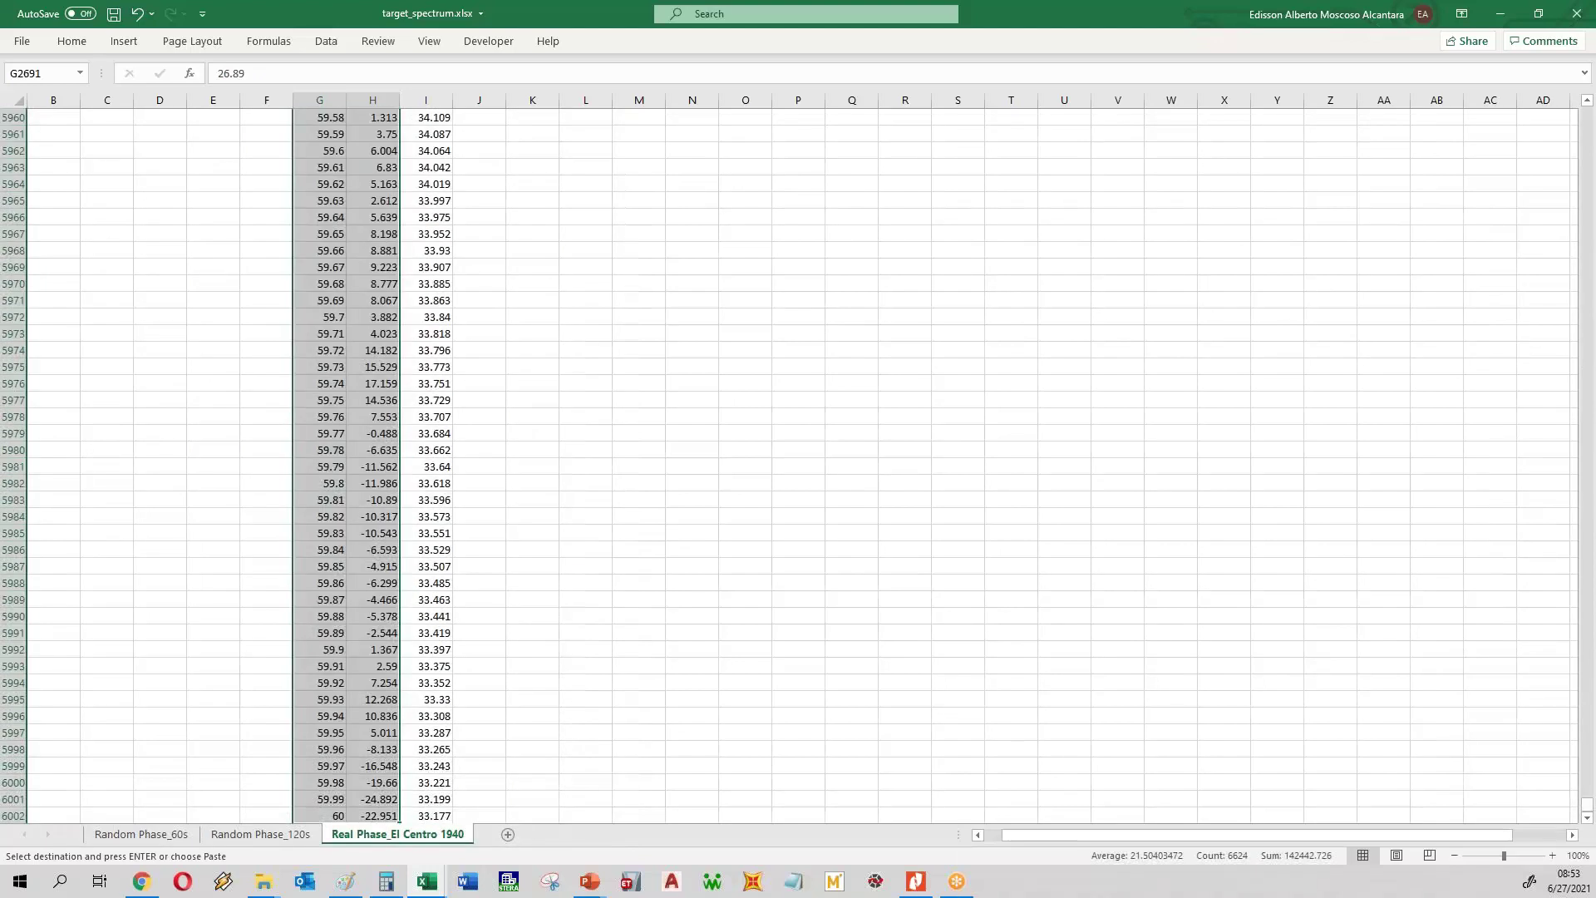
key(Delete)
scroll(798, 466, up, 10)
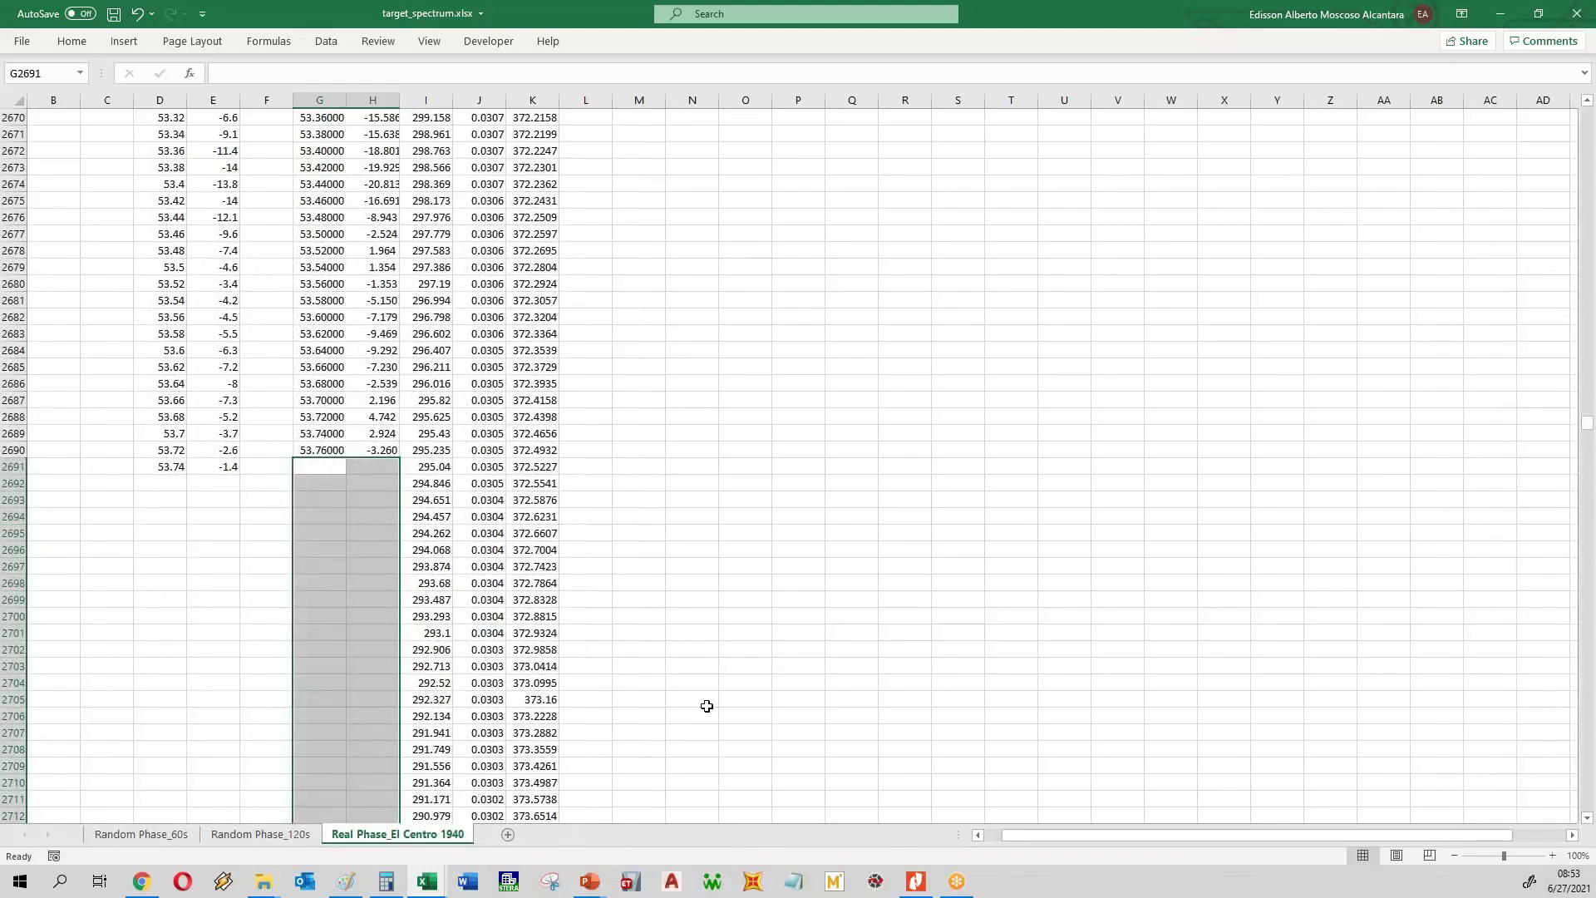
scroll(704, 705, up, 20)
drag(1588, 389, 1589, 380)
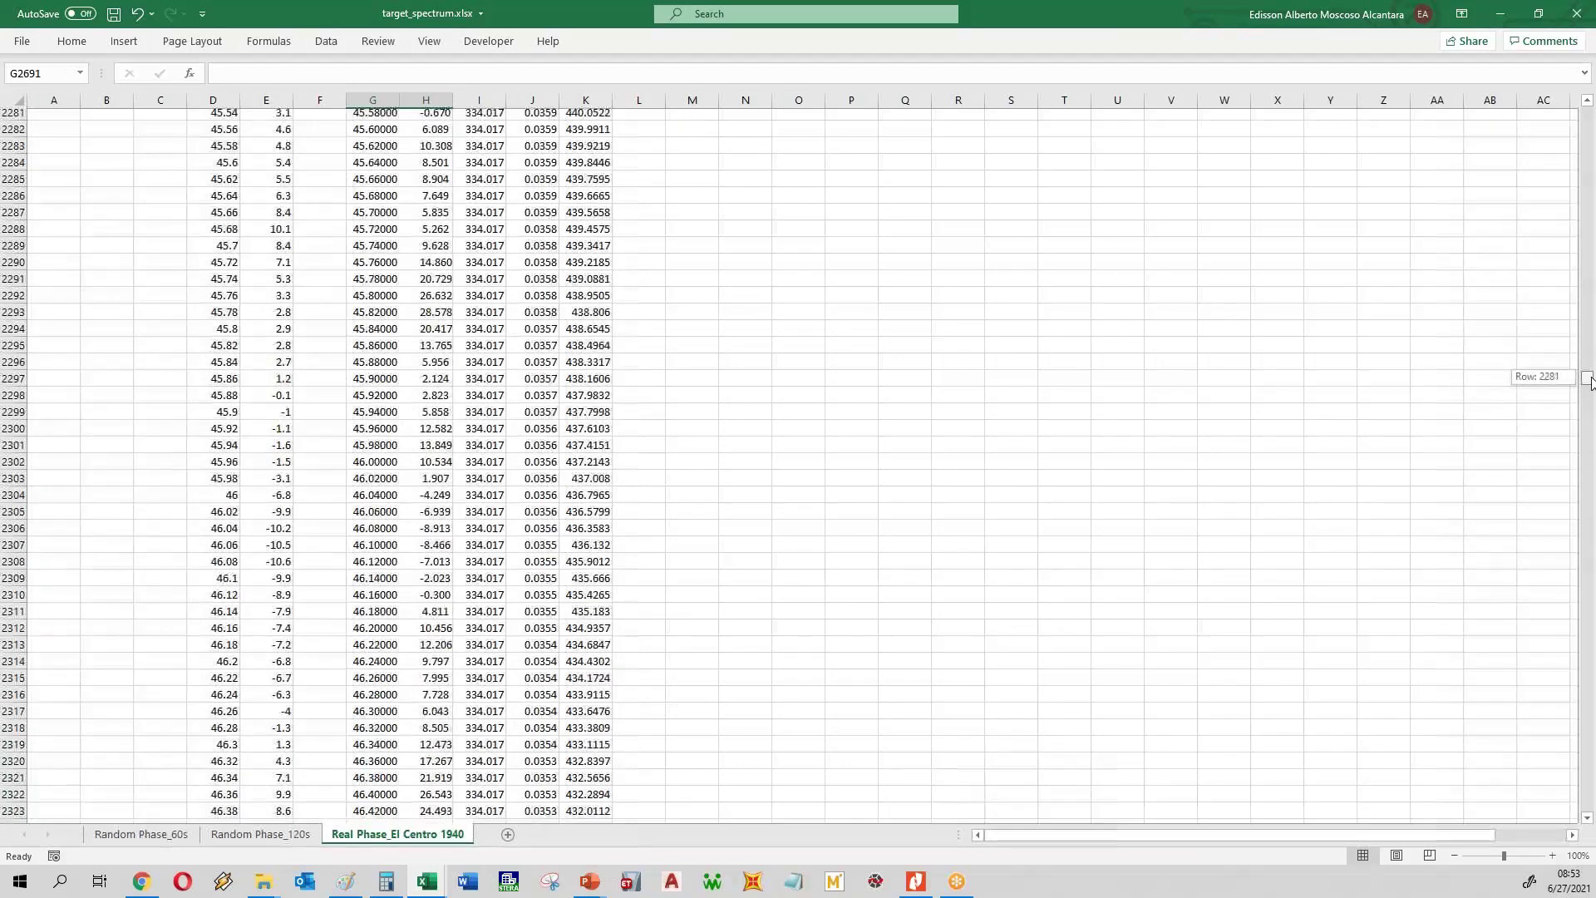
drag(1575, 139, 1577, 108)
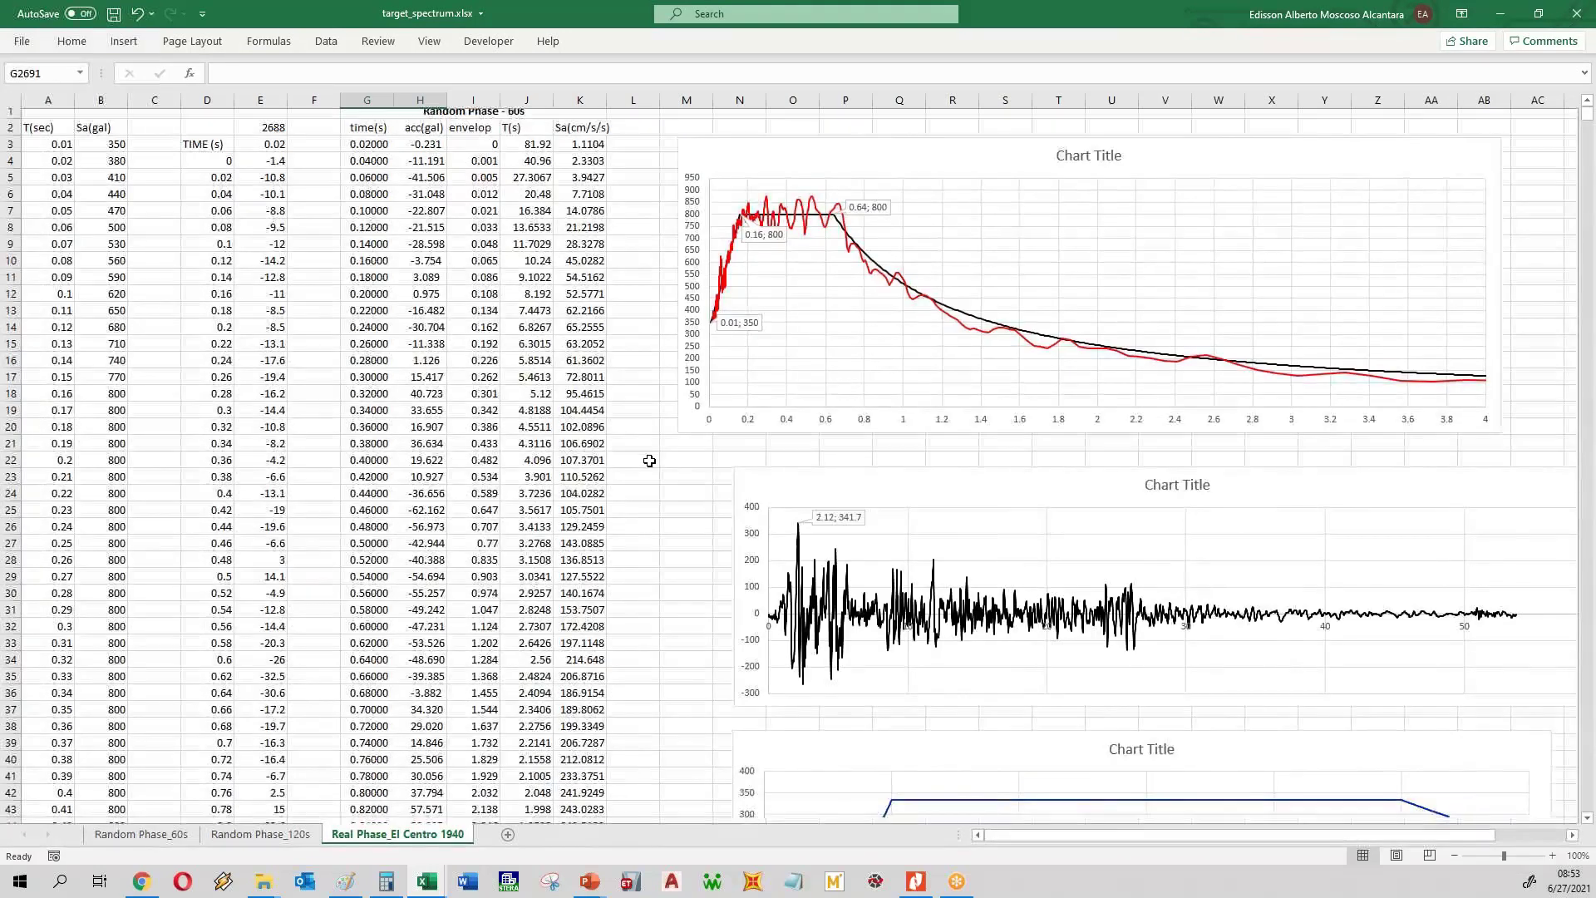
- Clear the old envelope header and values in column I of the Real Phase_El Centro 1940 sheet, starting at I2
scroll(649, 460, down, 5)
scroll(677, 453, up, 5)
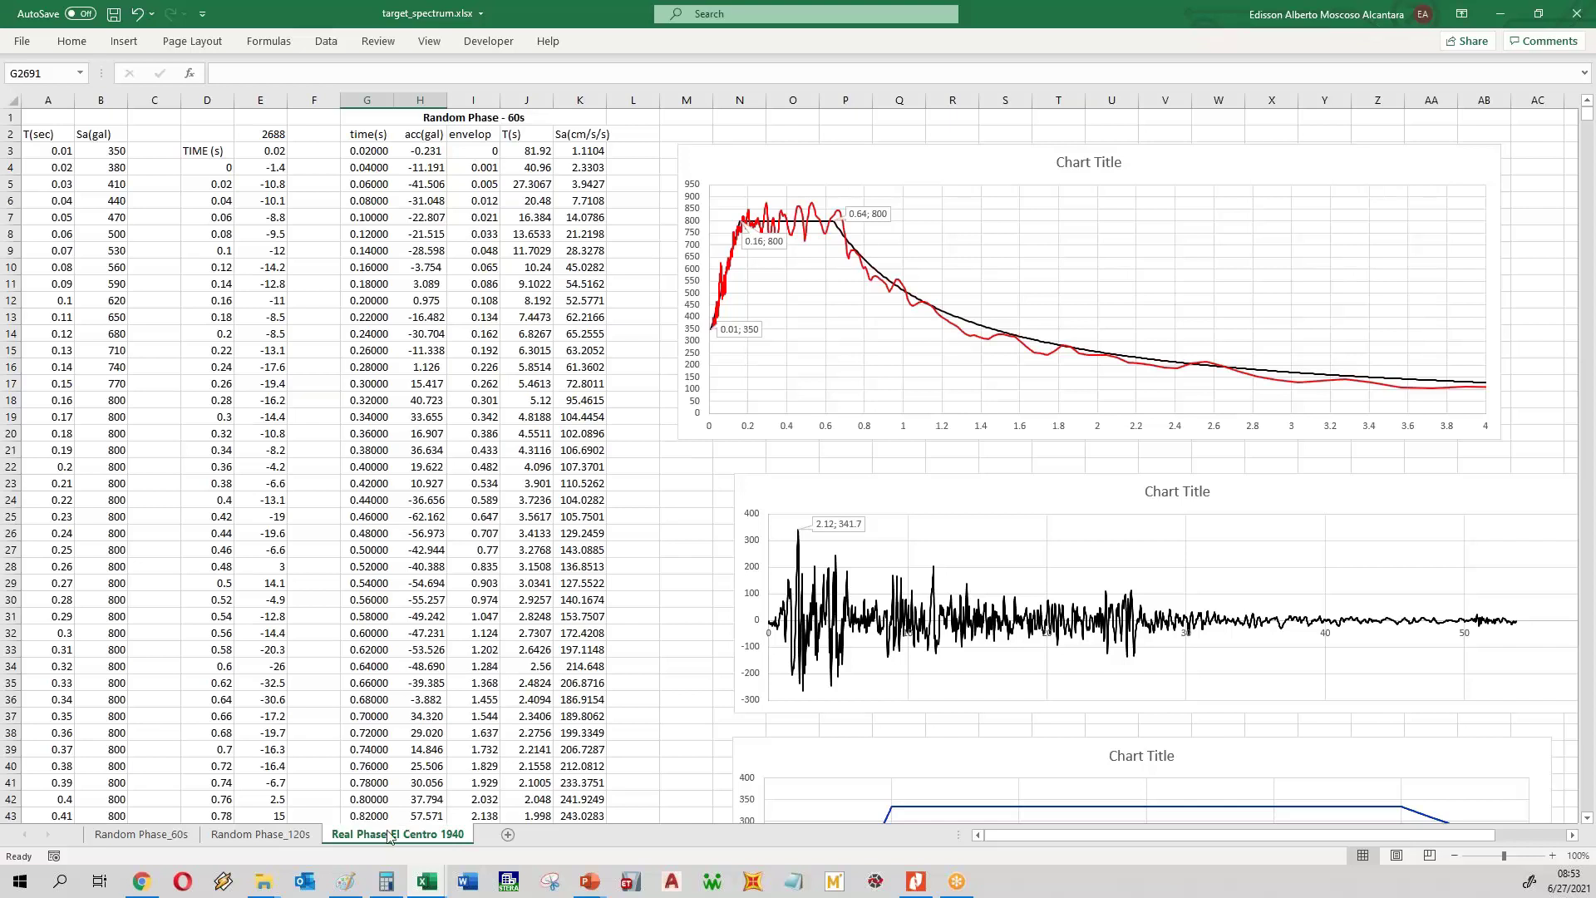
mouse_move(268, 881)
mouse_move(300, 814)
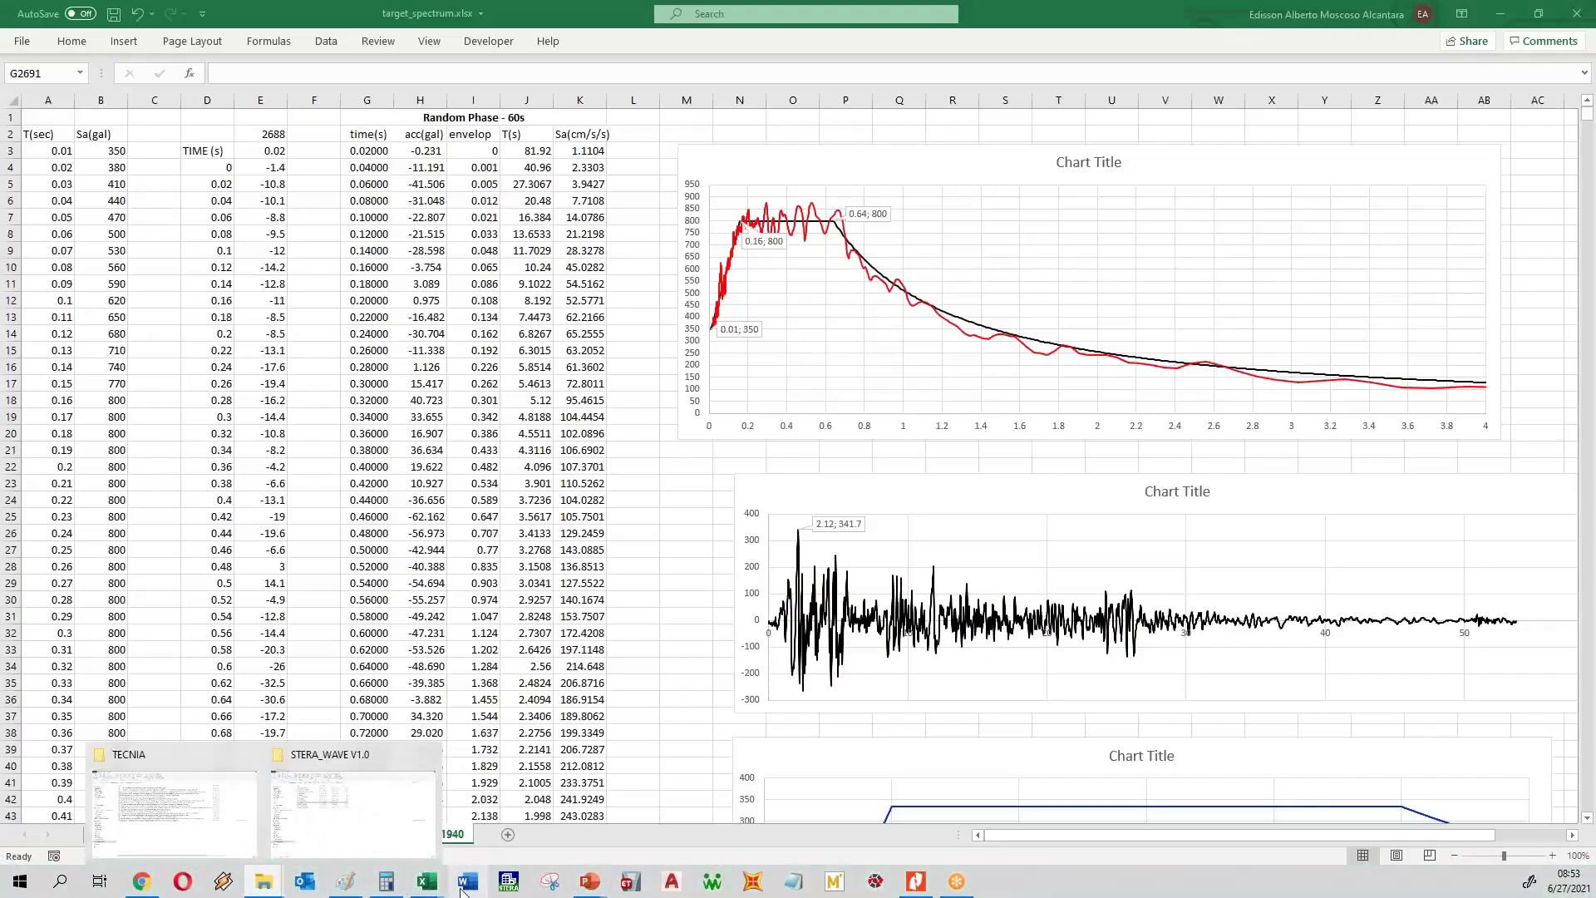
mouse_move(426, 881)
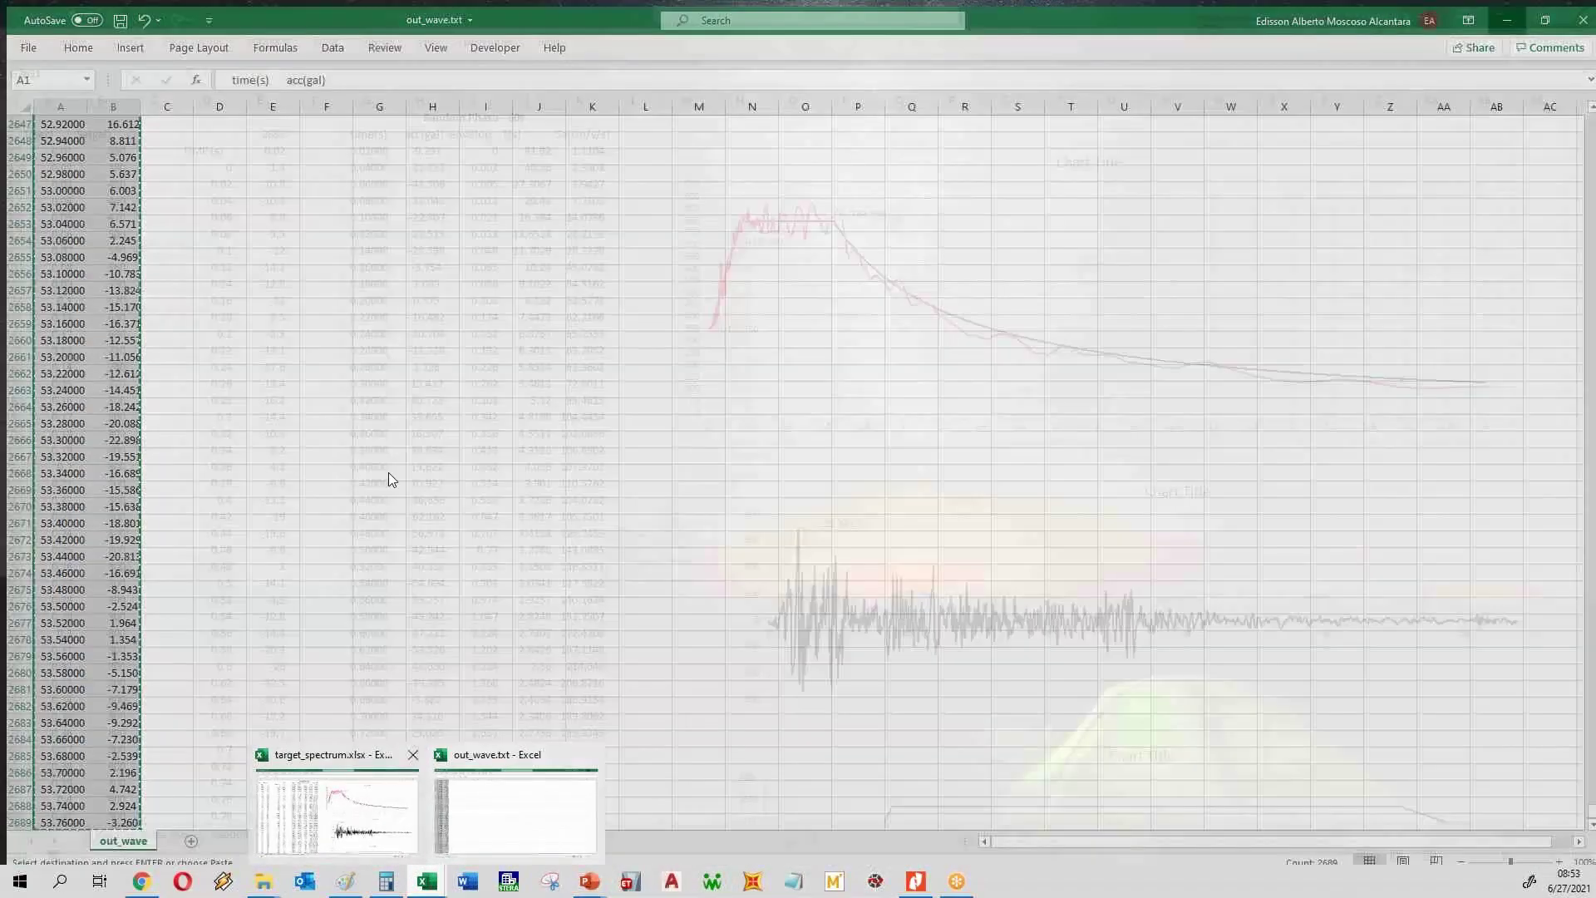
click(482, 133)
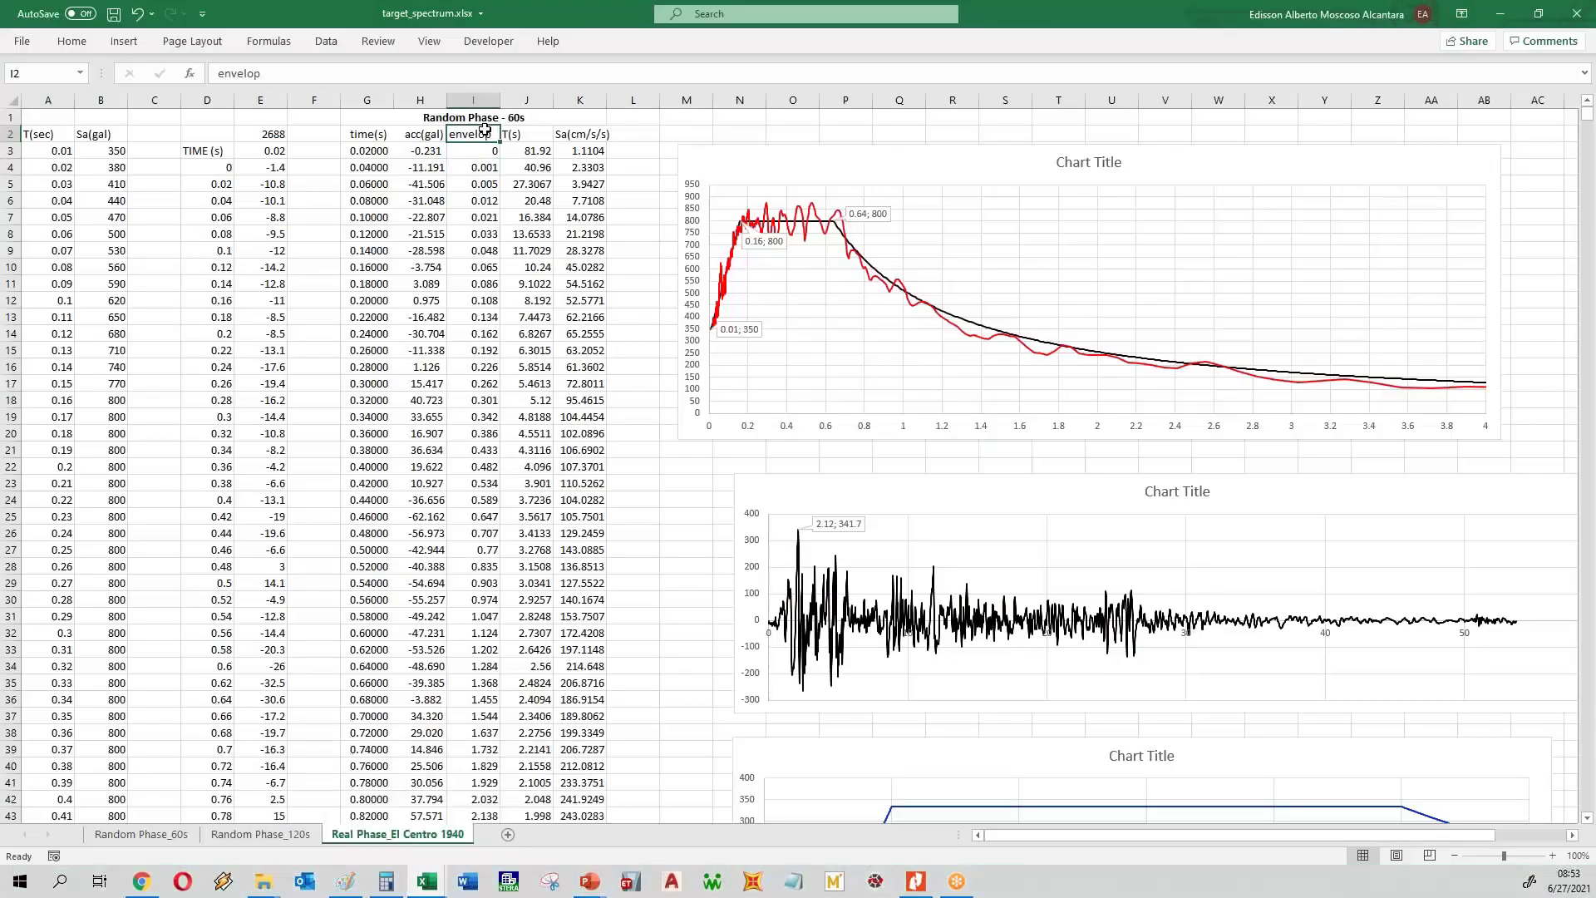
key(ctrl+shift+Down)
key(ctrl+BackSpace)
key(Delete)
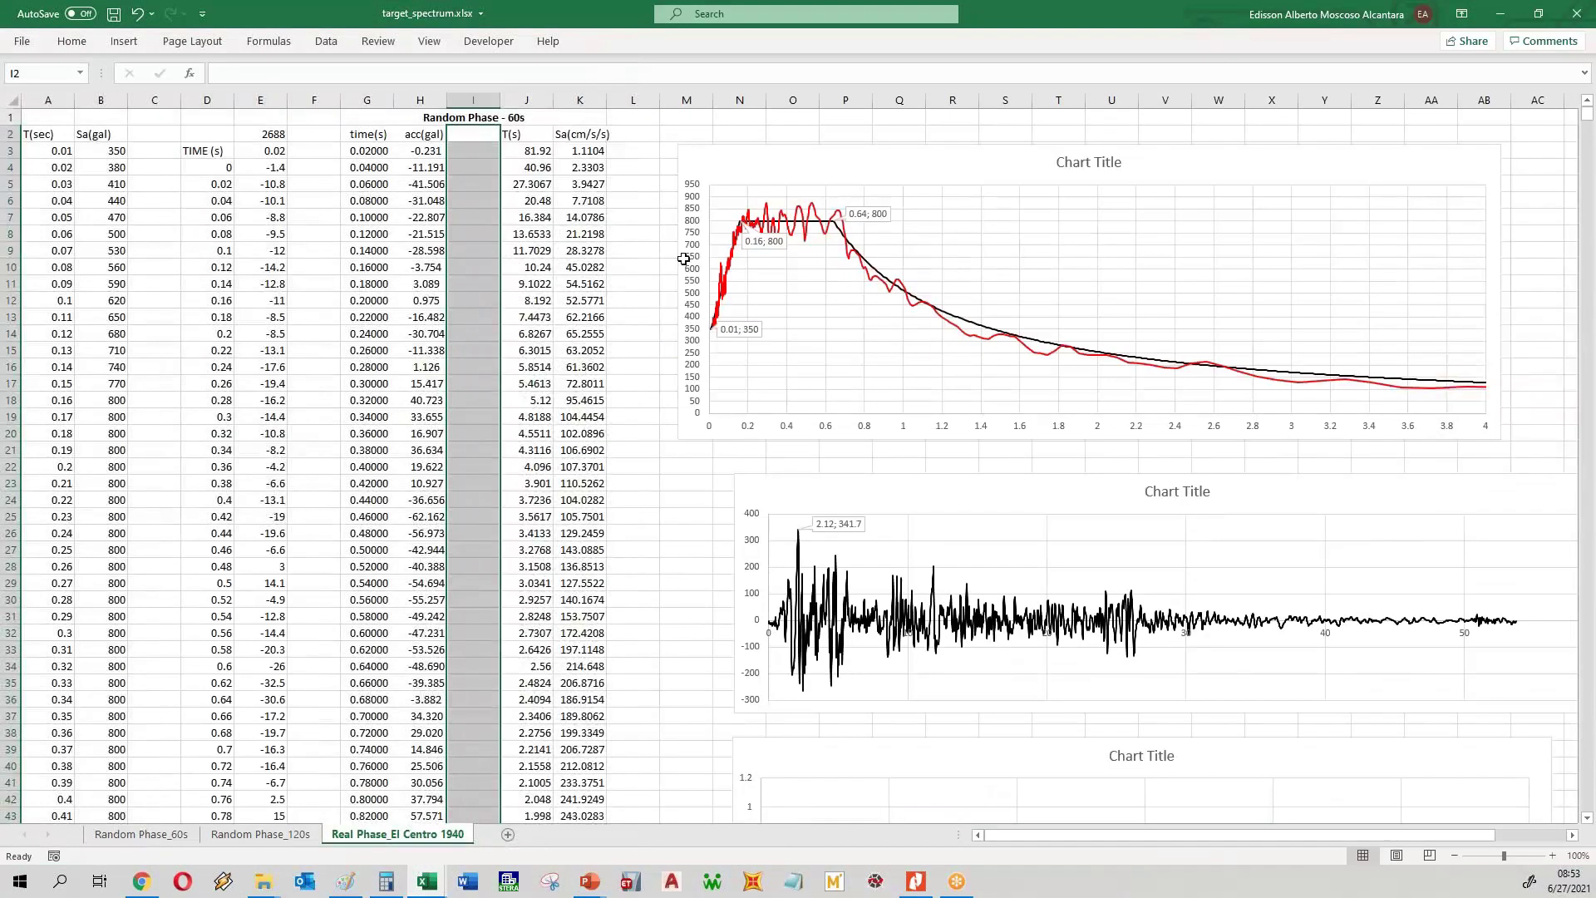
- Remove the Envelope series from the data source of the third chart, below the El Centro accelerogram
scroll(831, 565, down, 4)
right_click(829, 562)
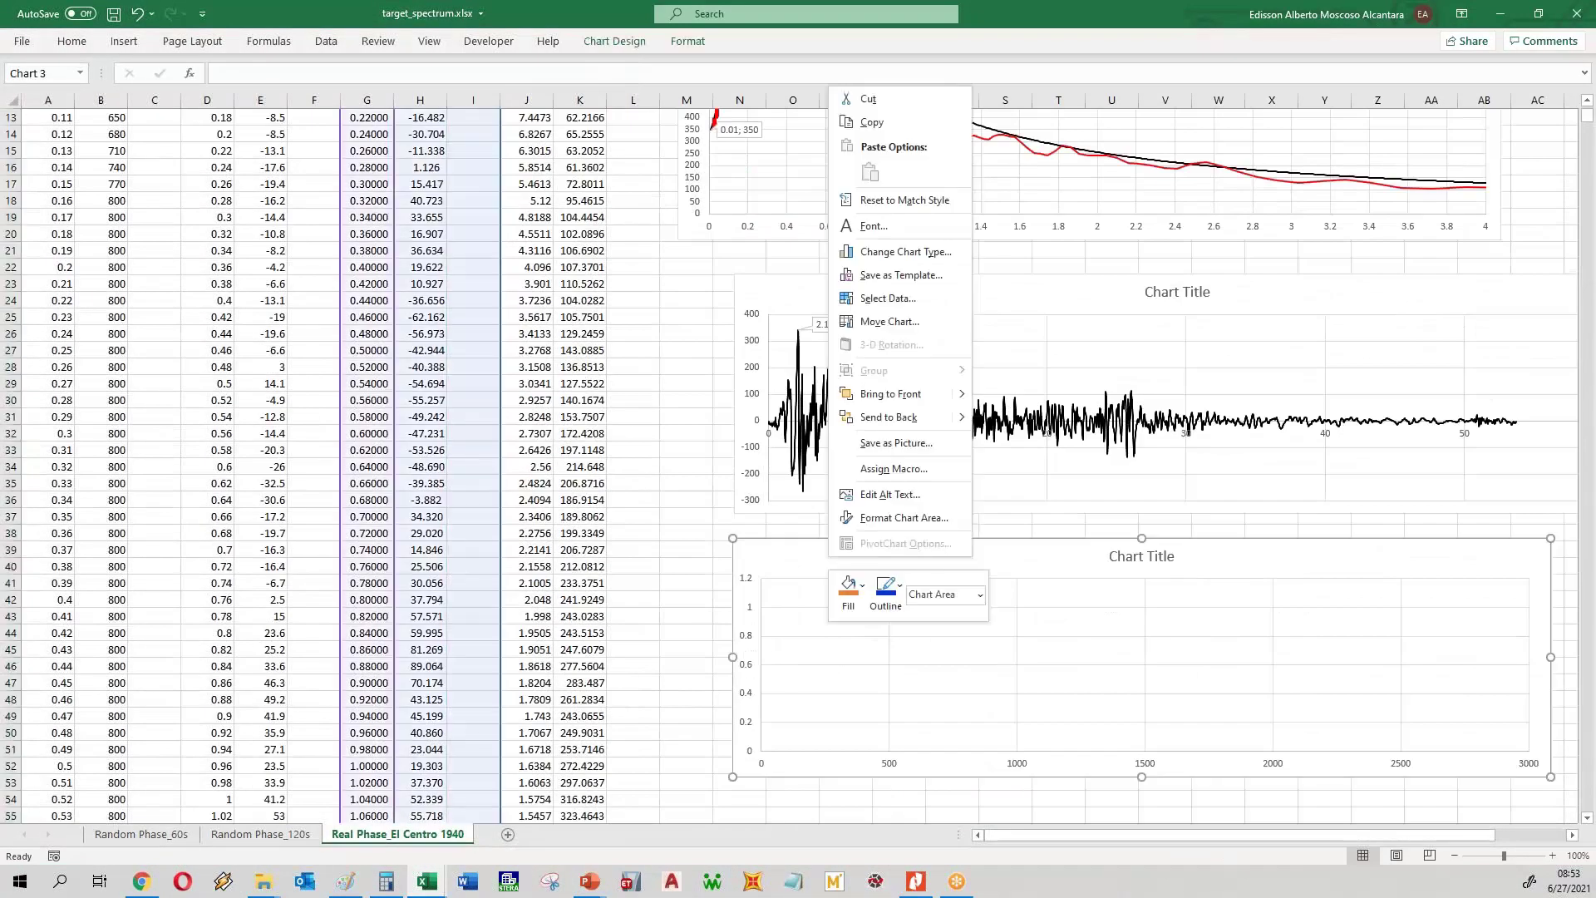
click(888, 299)
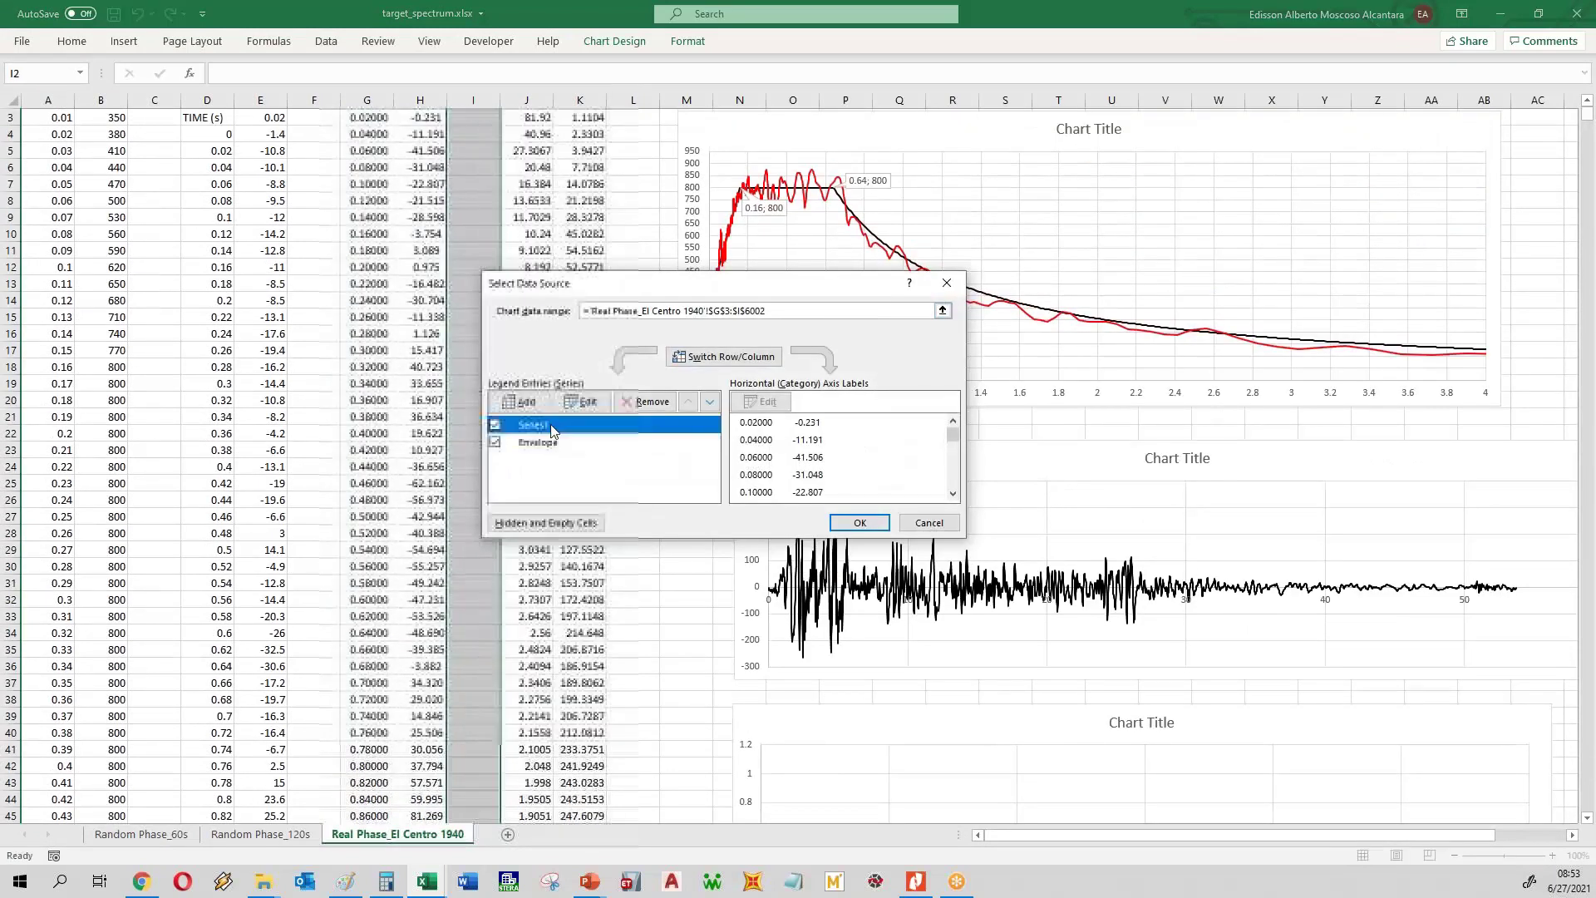
click(553, 443)
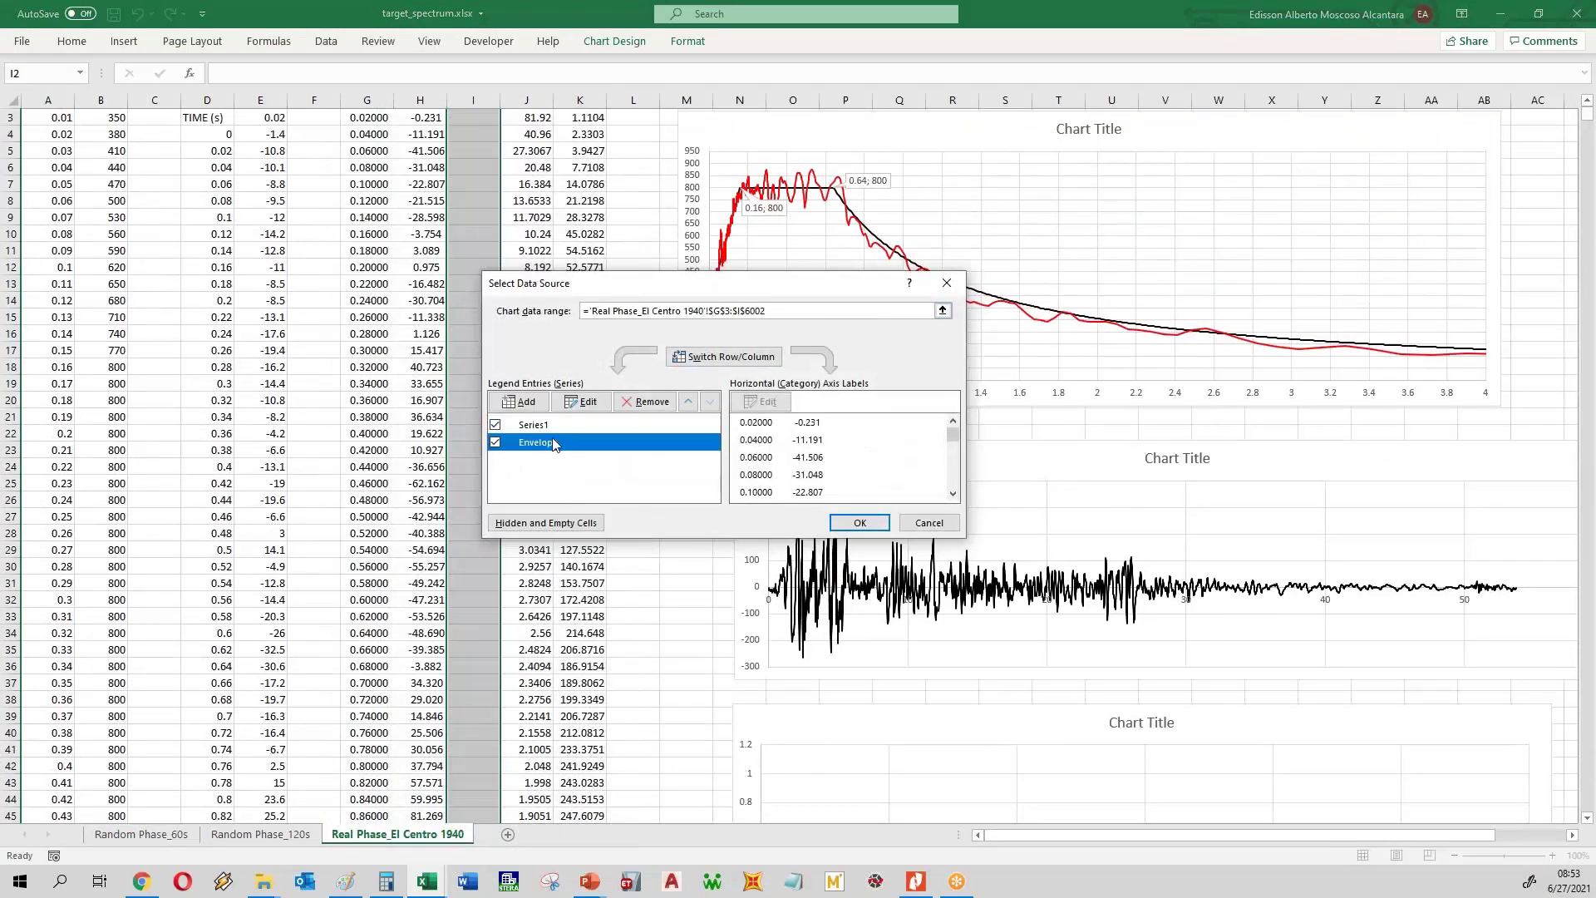
click(645, 401)
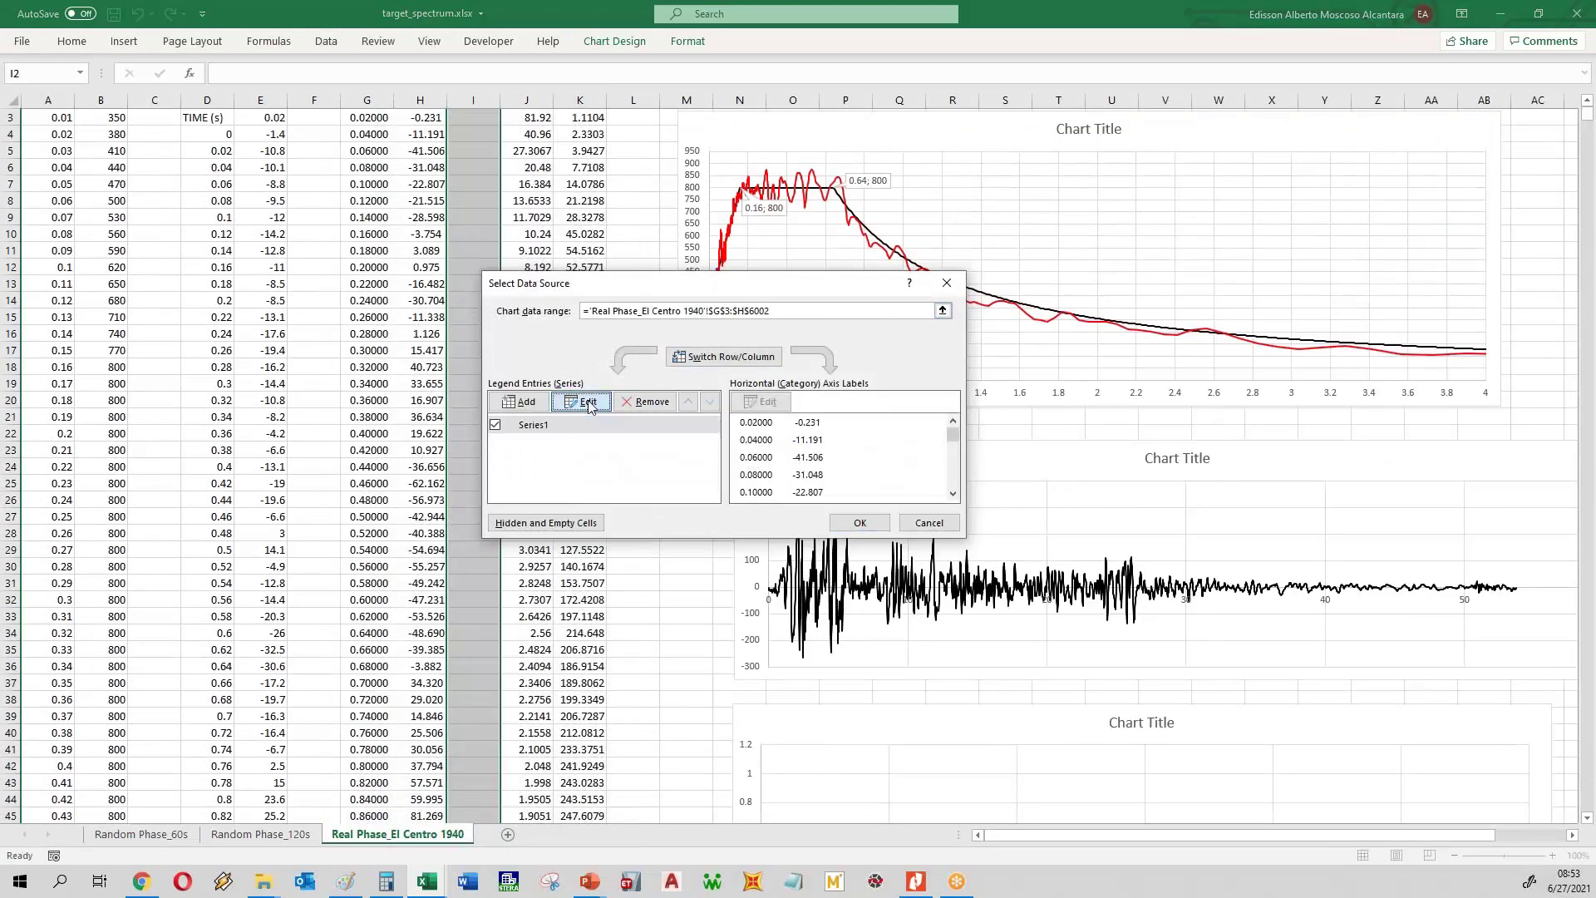
- Check the X and Y ranges of the chart's remaining series, name it "Real Phase - El Centro" and apply the data source
click(581, 402)
click(759, 411)
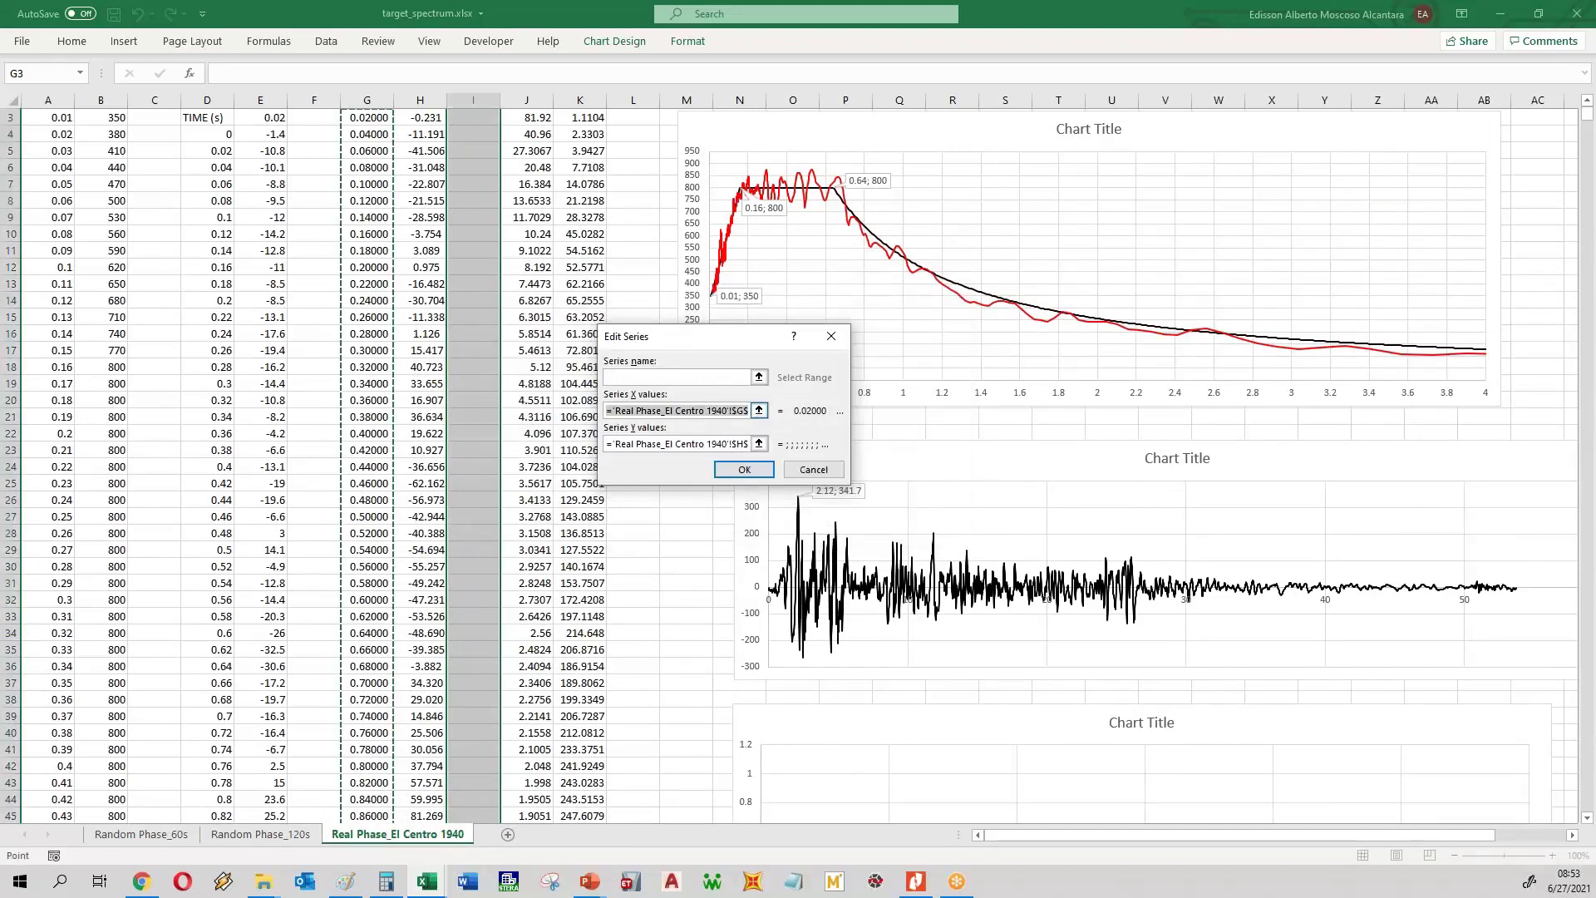
scroll(460, 309, up, 1)
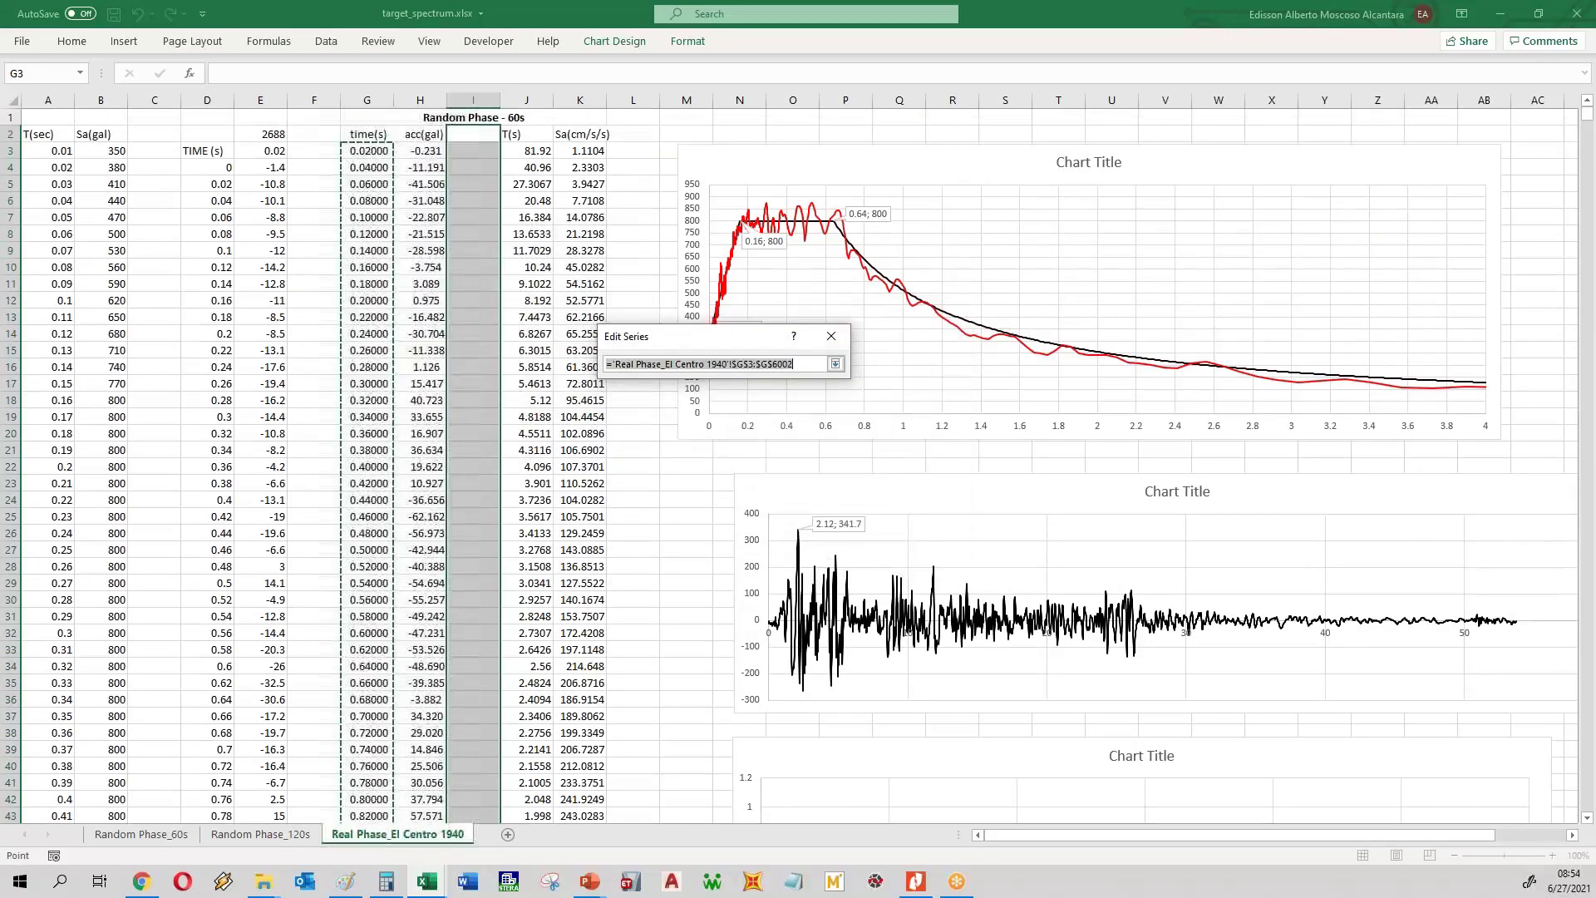
click(835, 364)
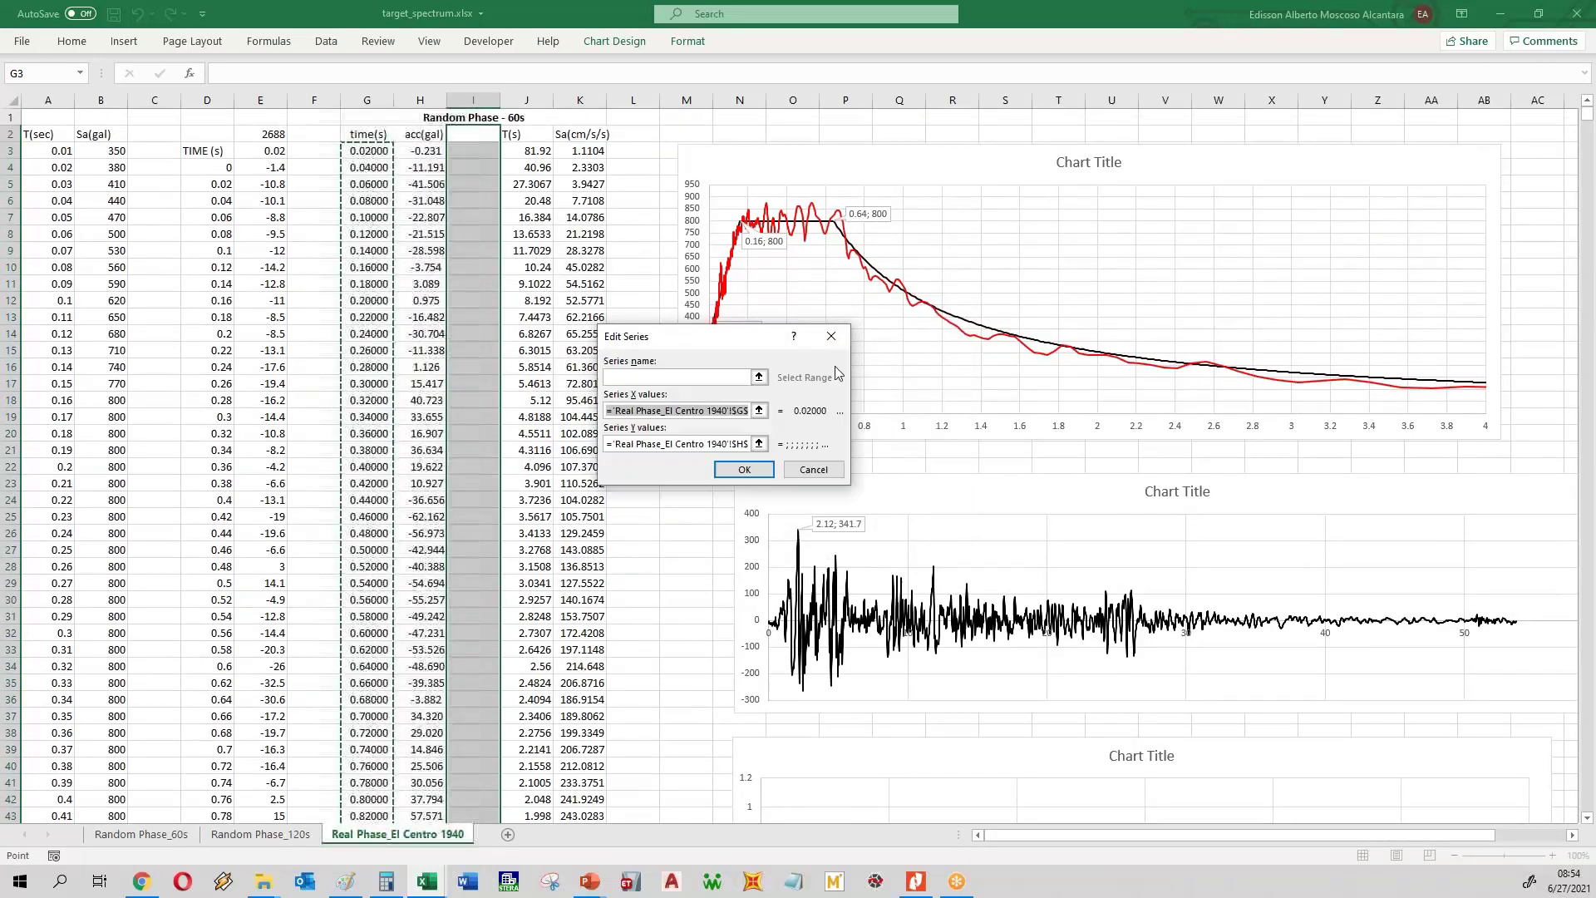
click(677, 444)
scroll(835, 369, down, 7)
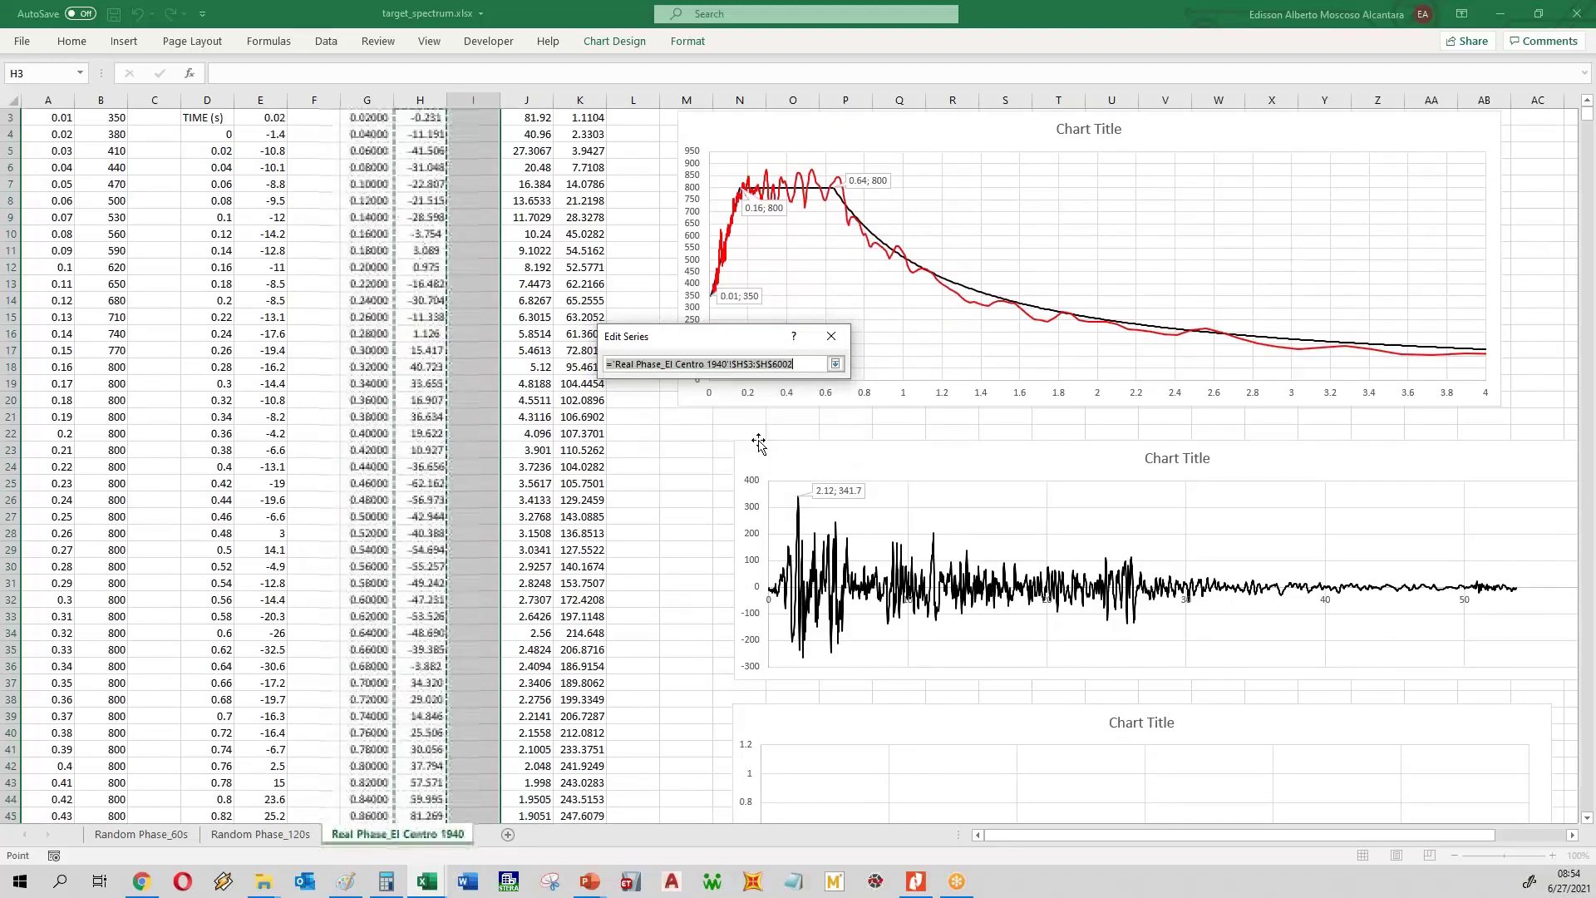
click(836, 364)
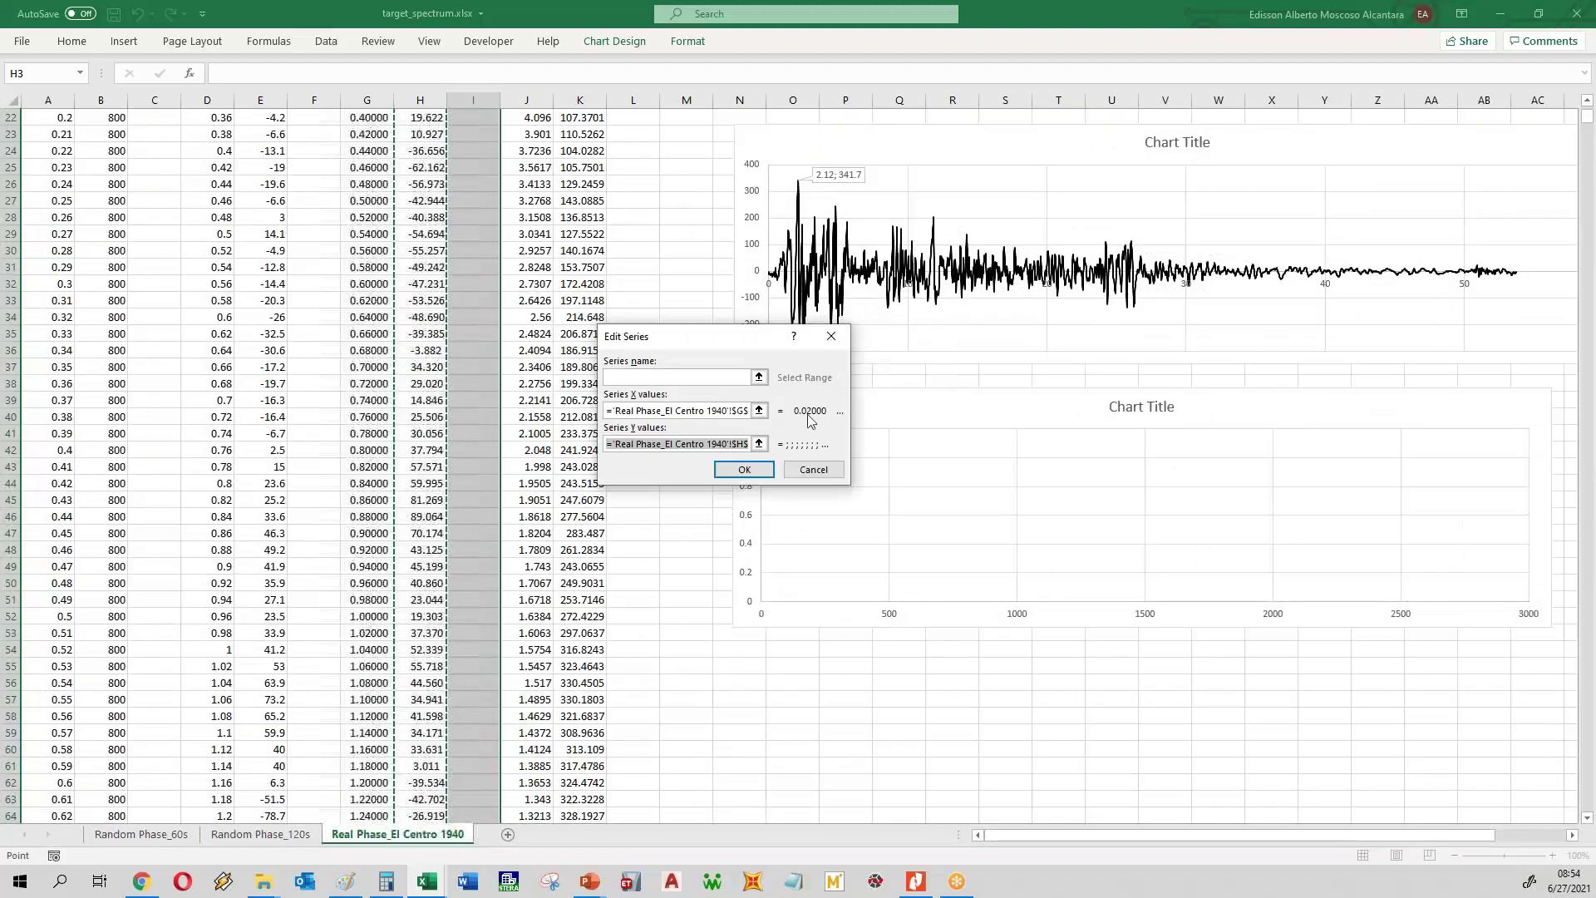
click(643, 376)
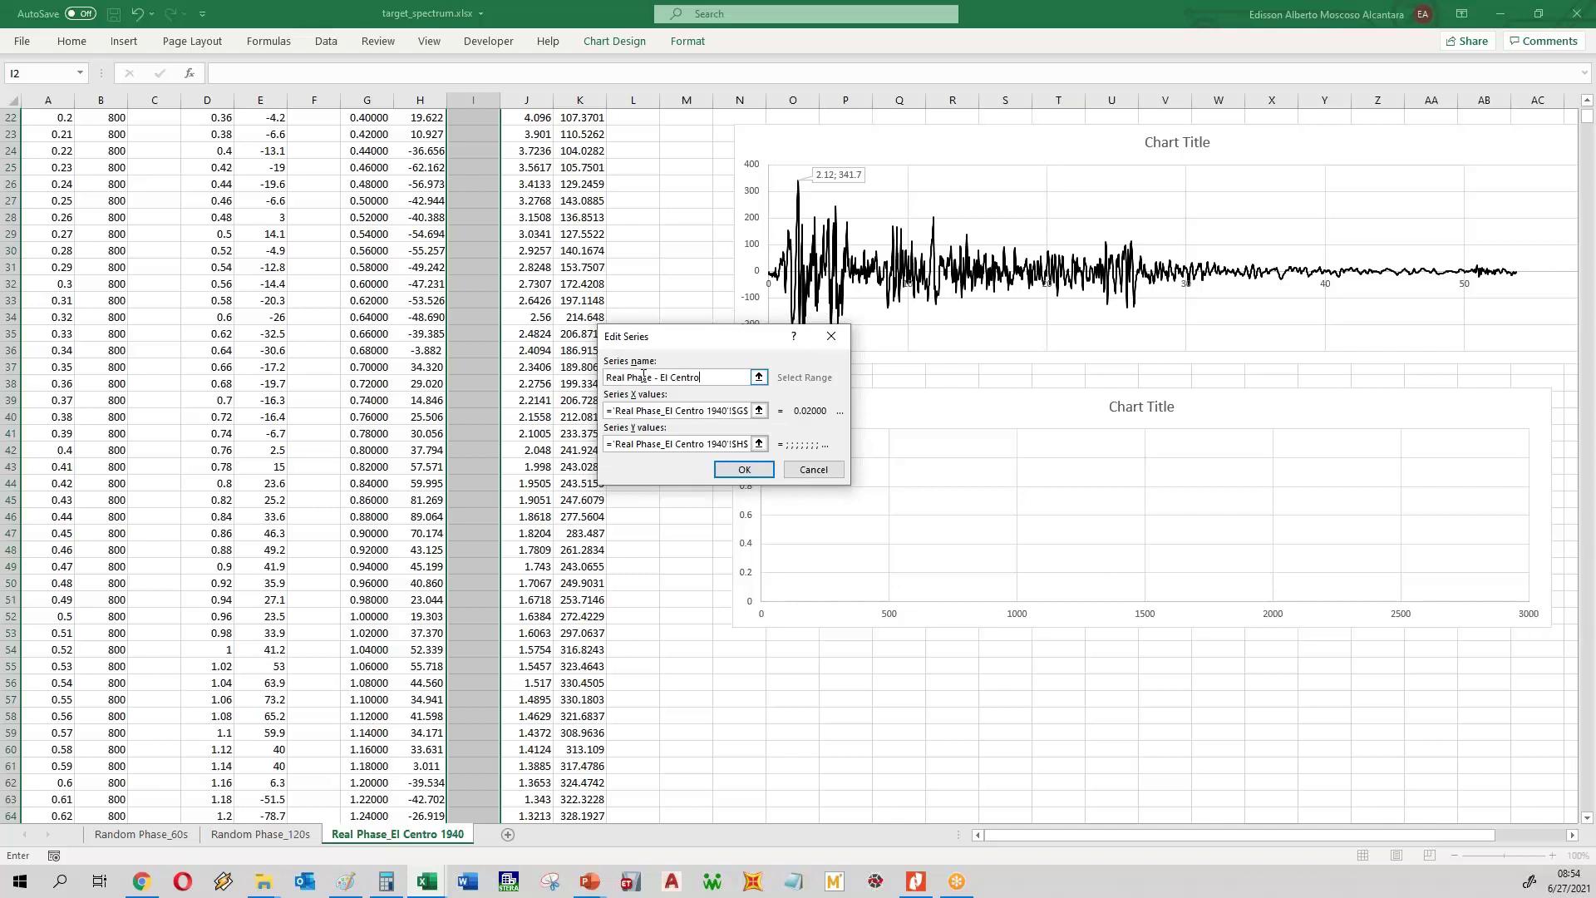
key(Return)
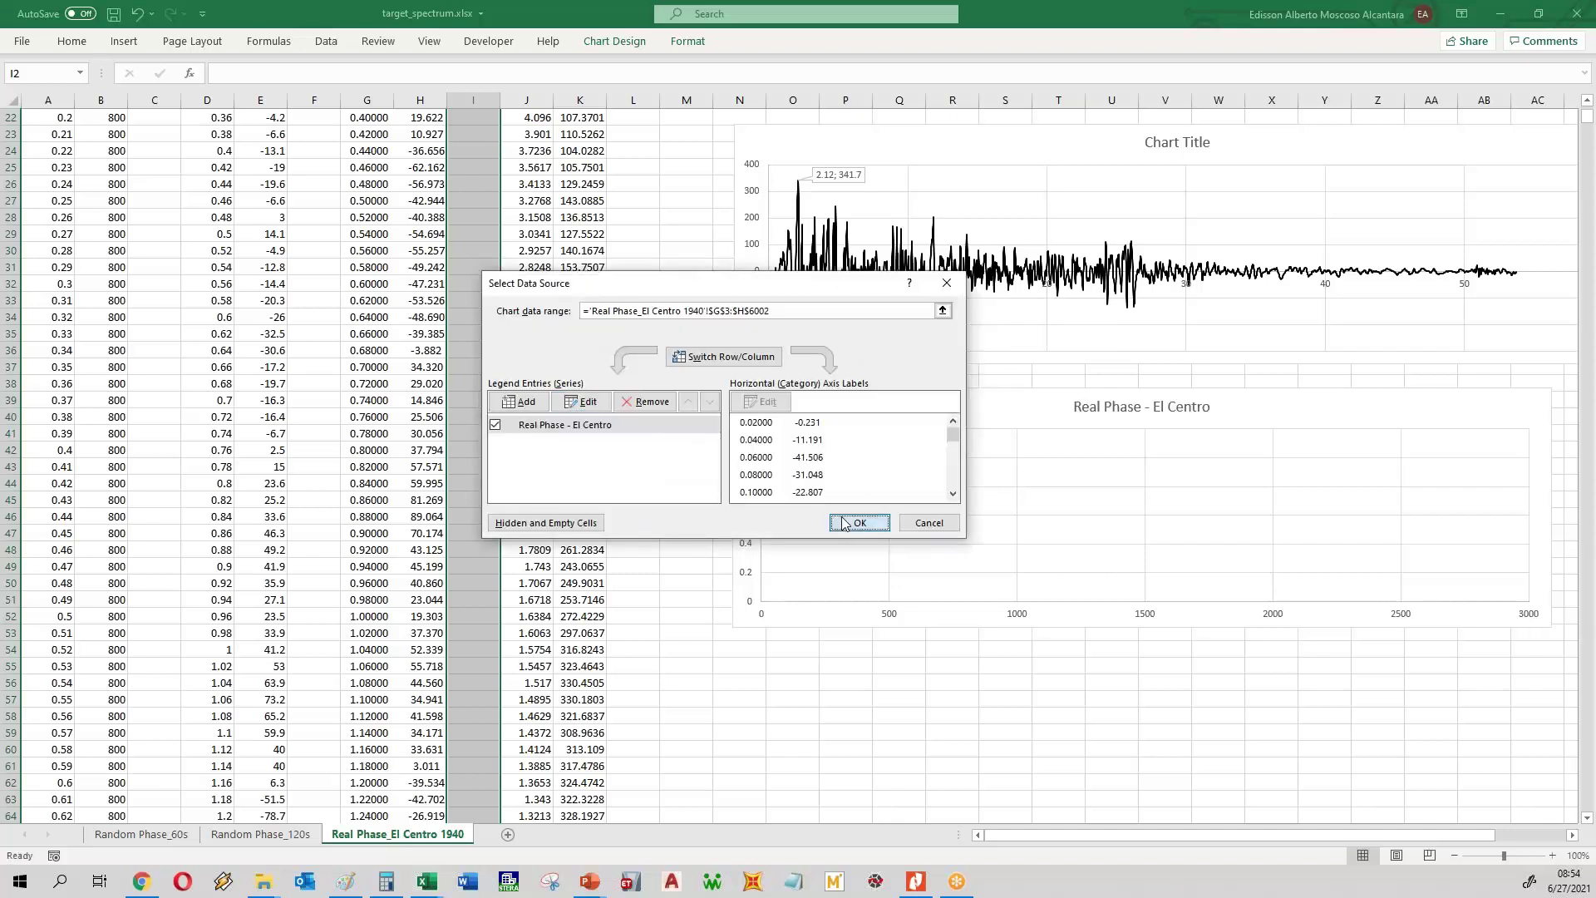
click(846, 523)
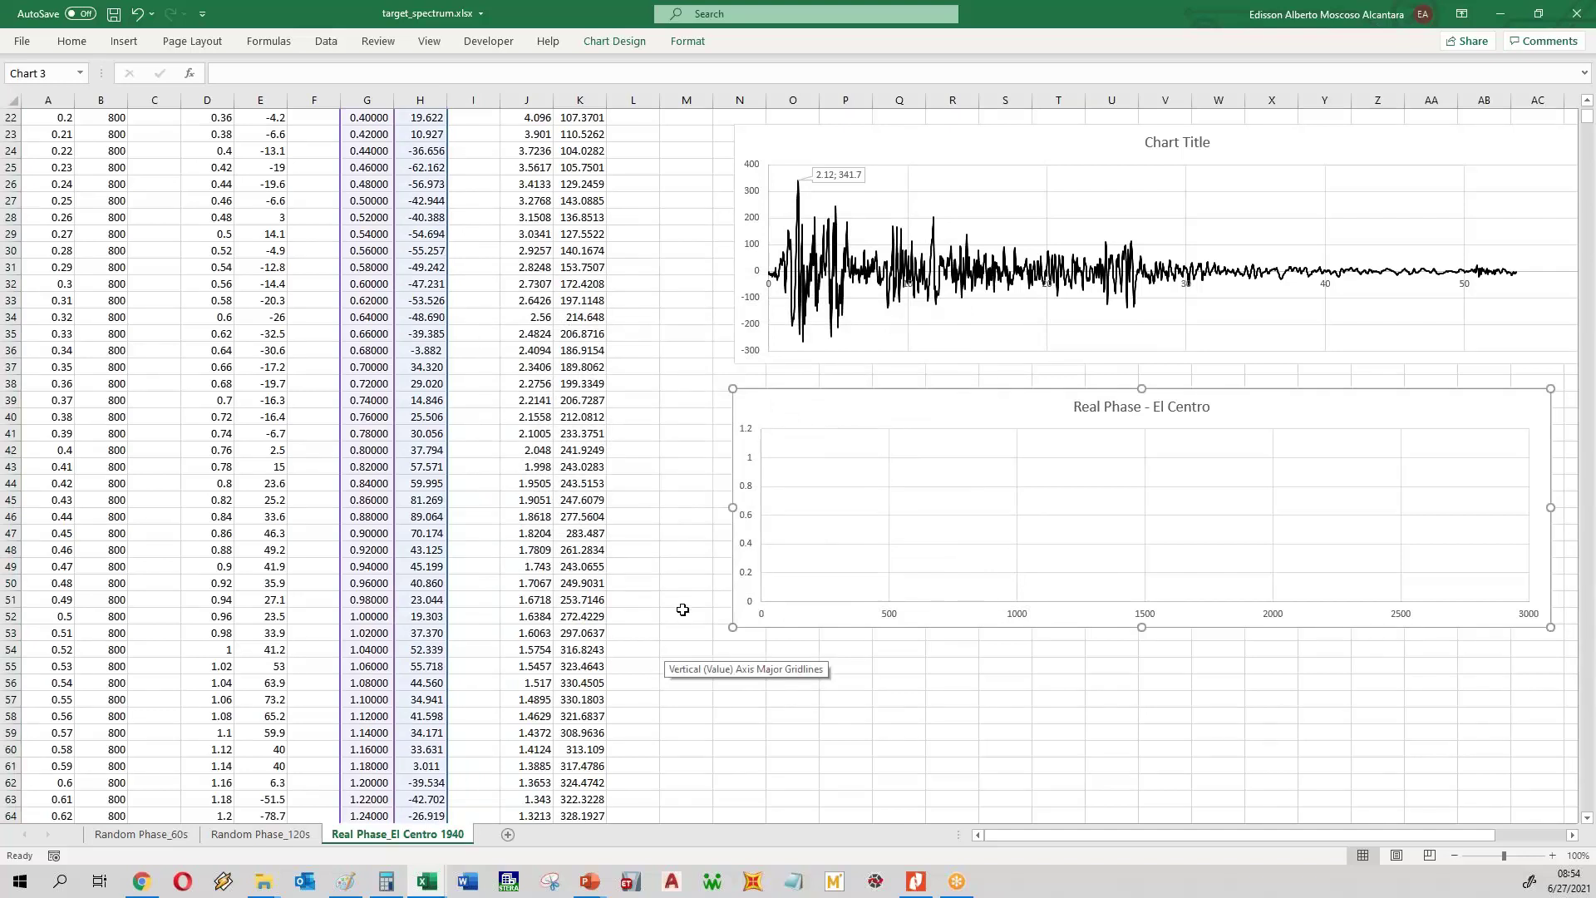
- View the axis bounds and units of the Real Phase - El Centro chart's horizontal axis
right_click(763, 617)
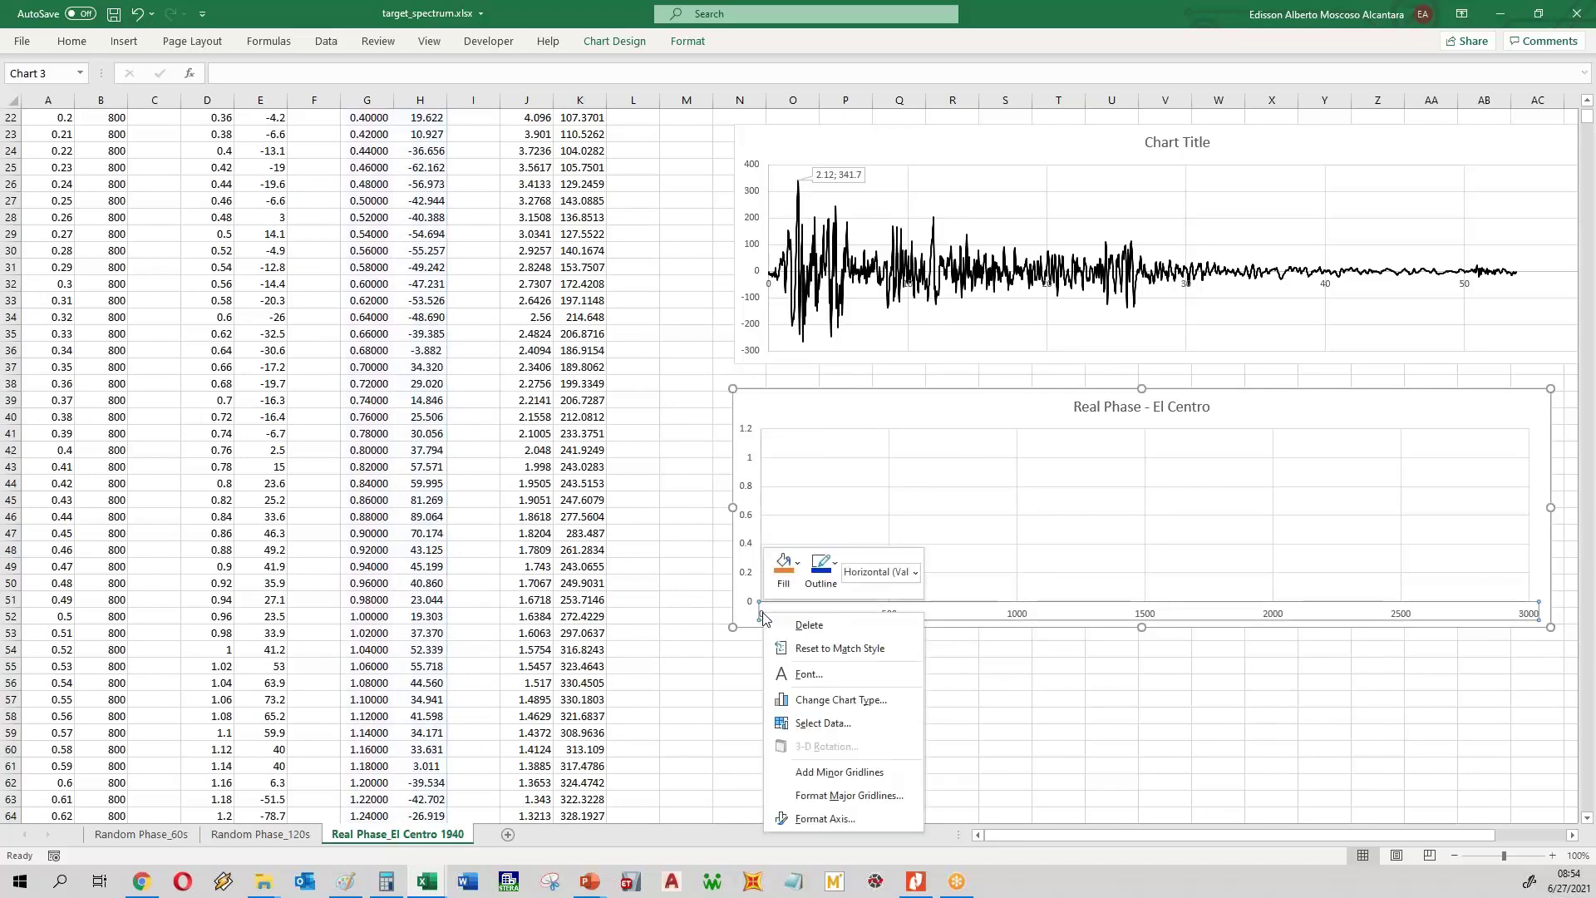
click(814, 818)
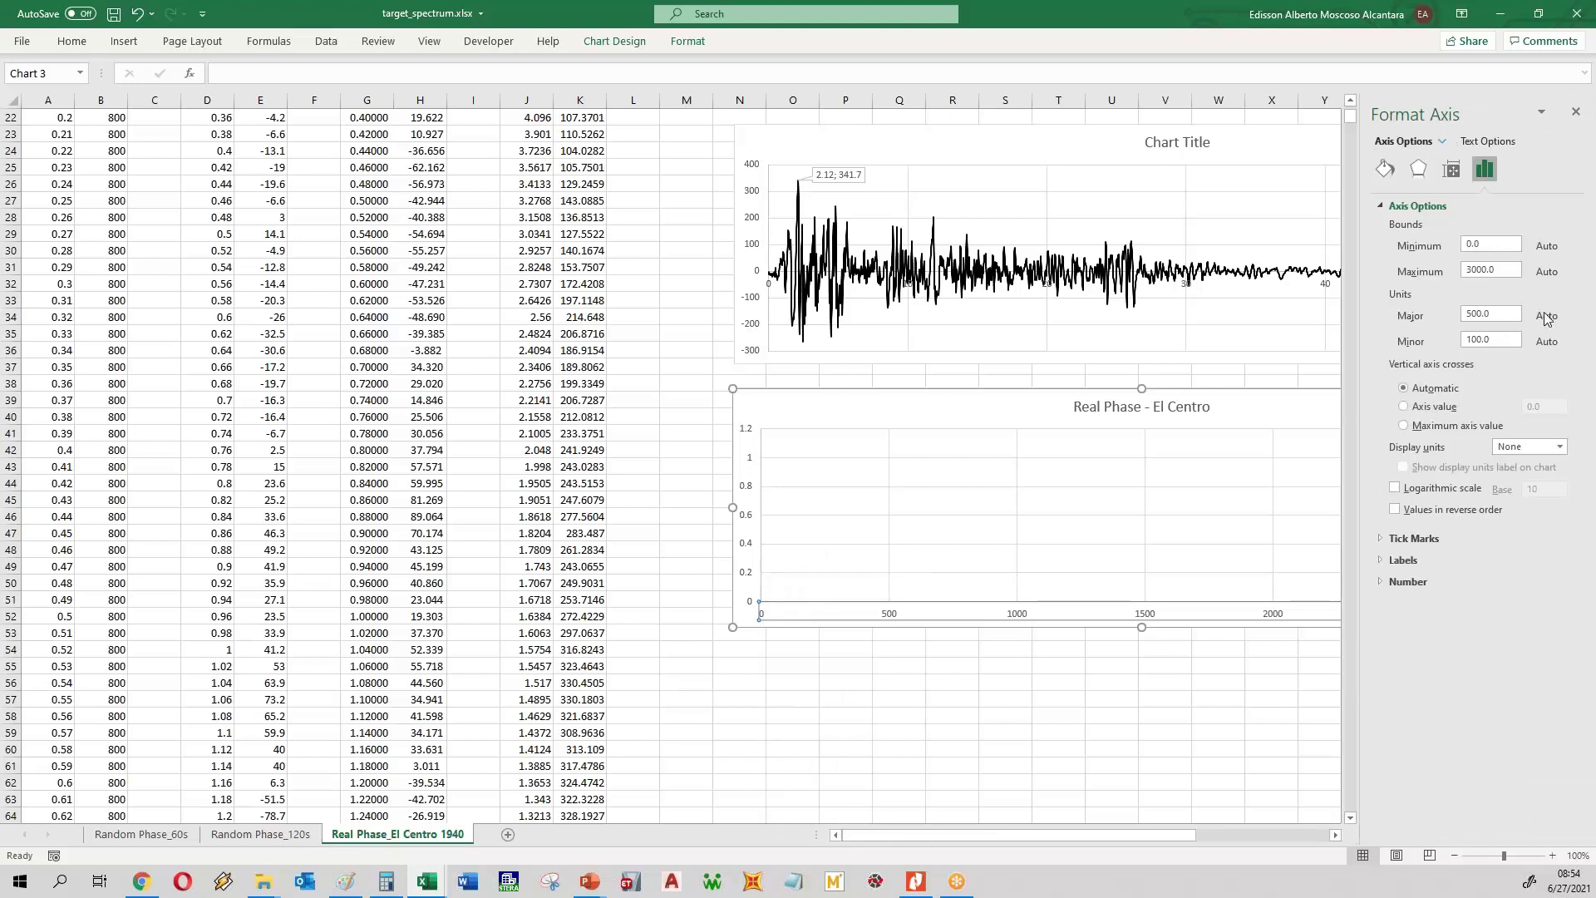
click(721, 399)
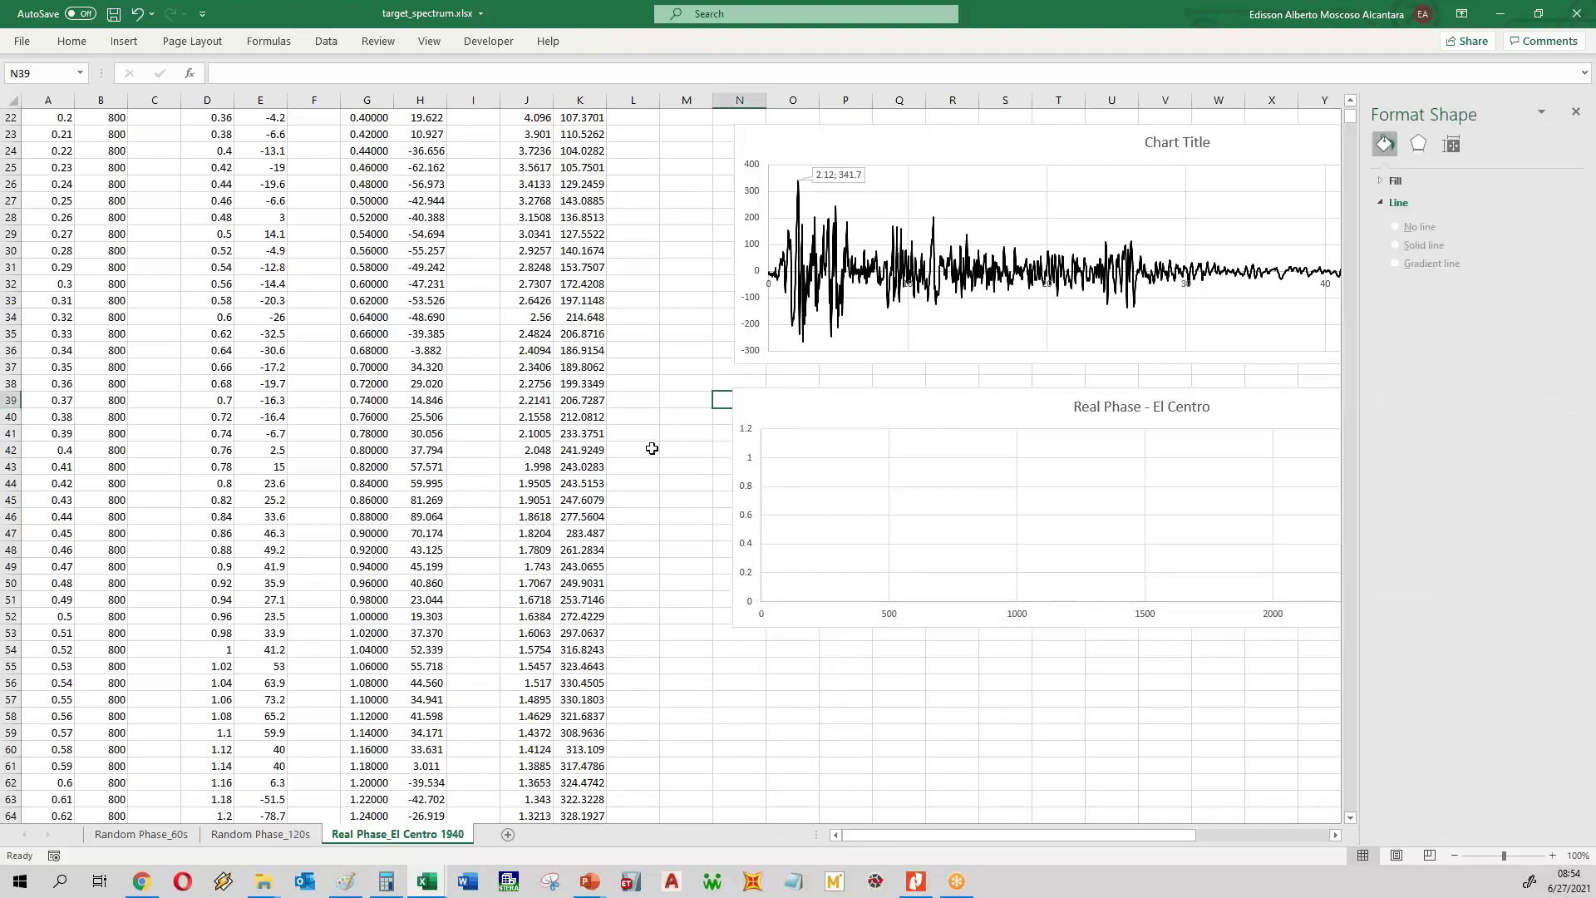
- Check how far down the data in columns G and H and the Real Phase - El Centro chart's source ranges extend
scroll(651, 448, up, 1)
scroll(652, 448, up, 7)
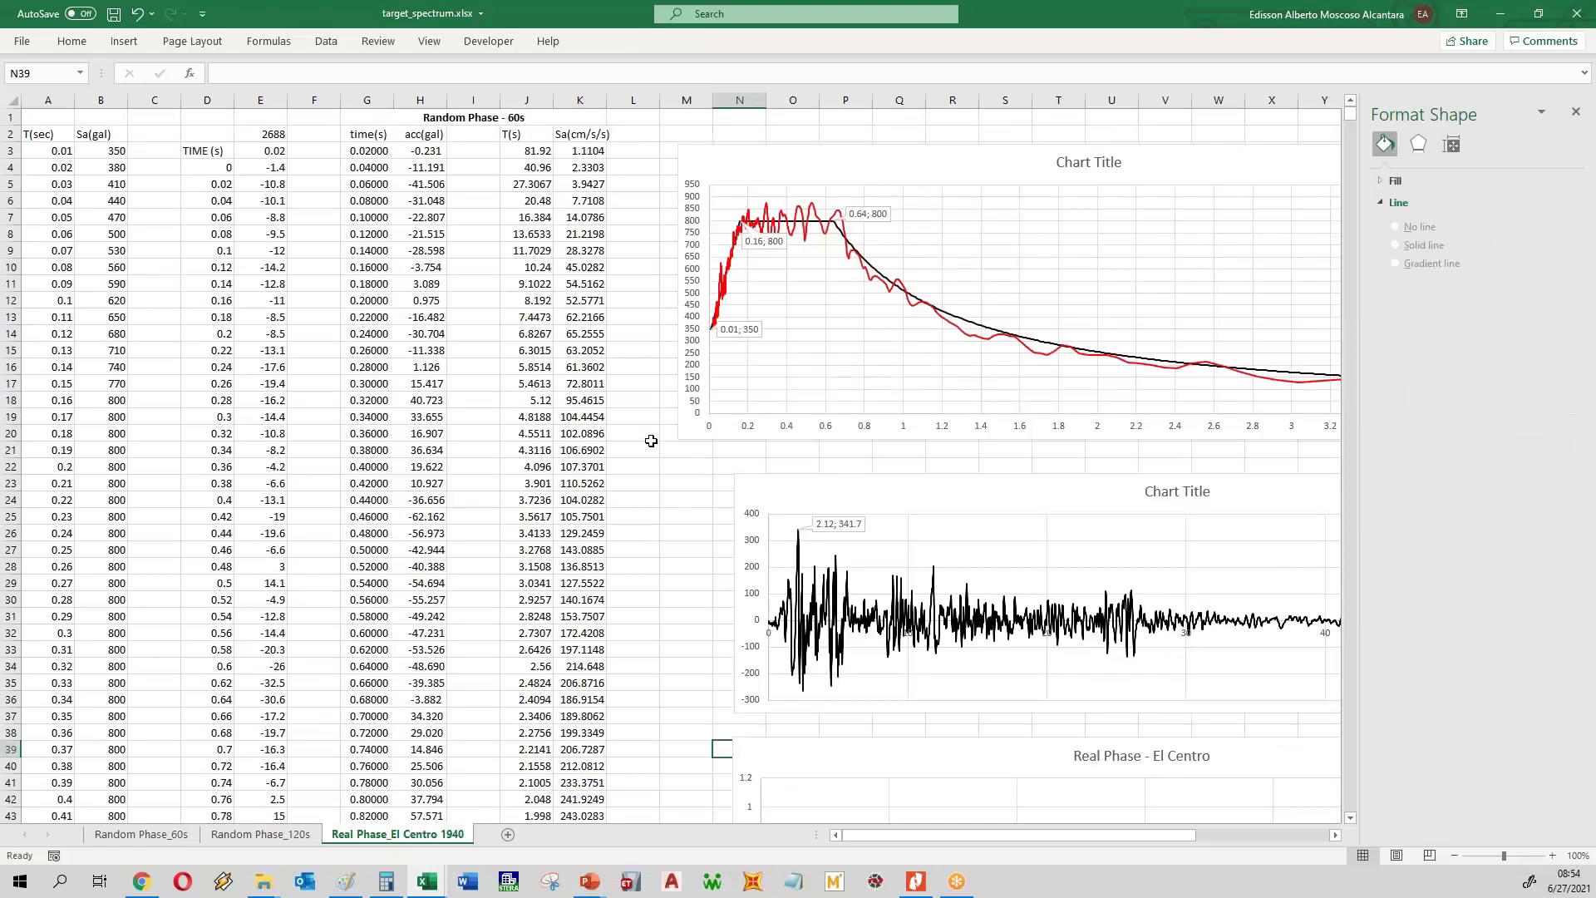
click(830, 755)
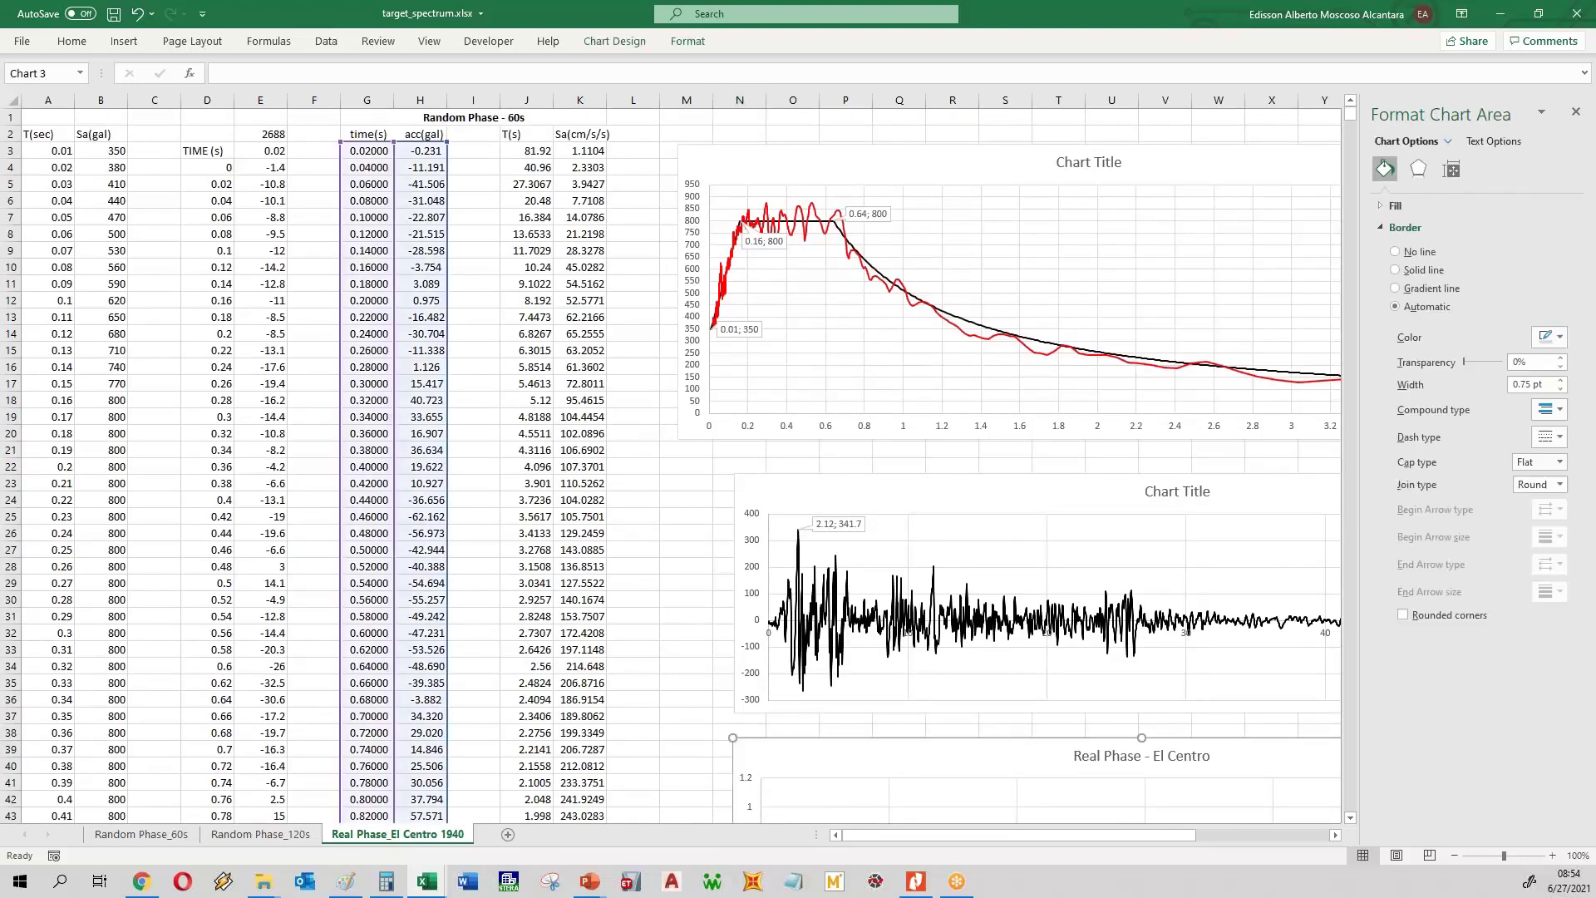
scroll(632, 578, down, 1)
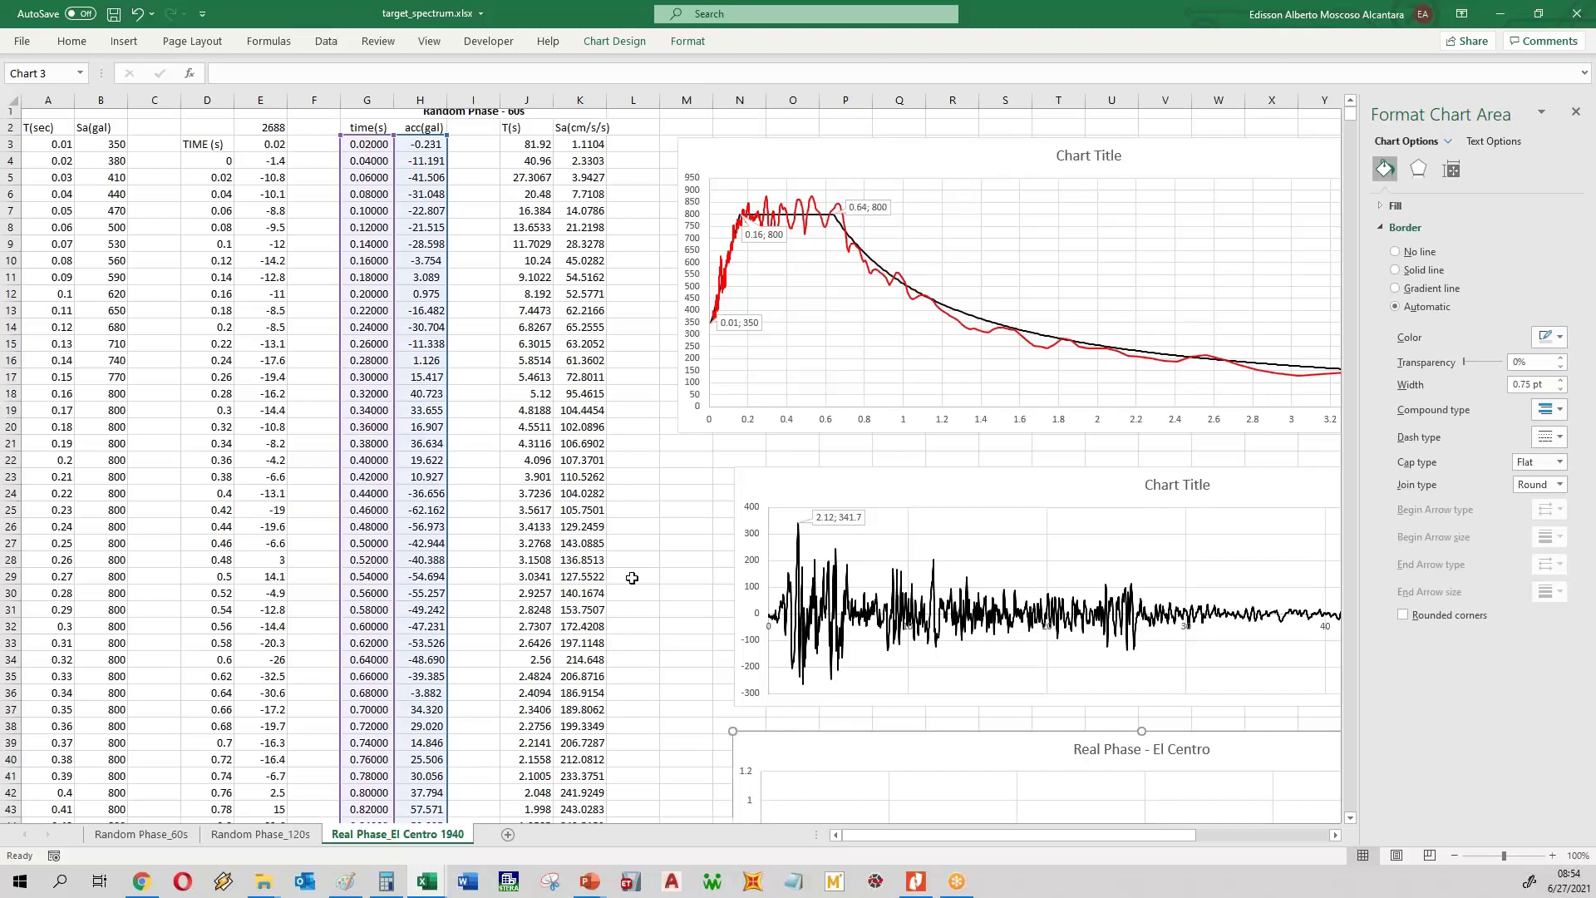
scroll(632, 578, down, 20)
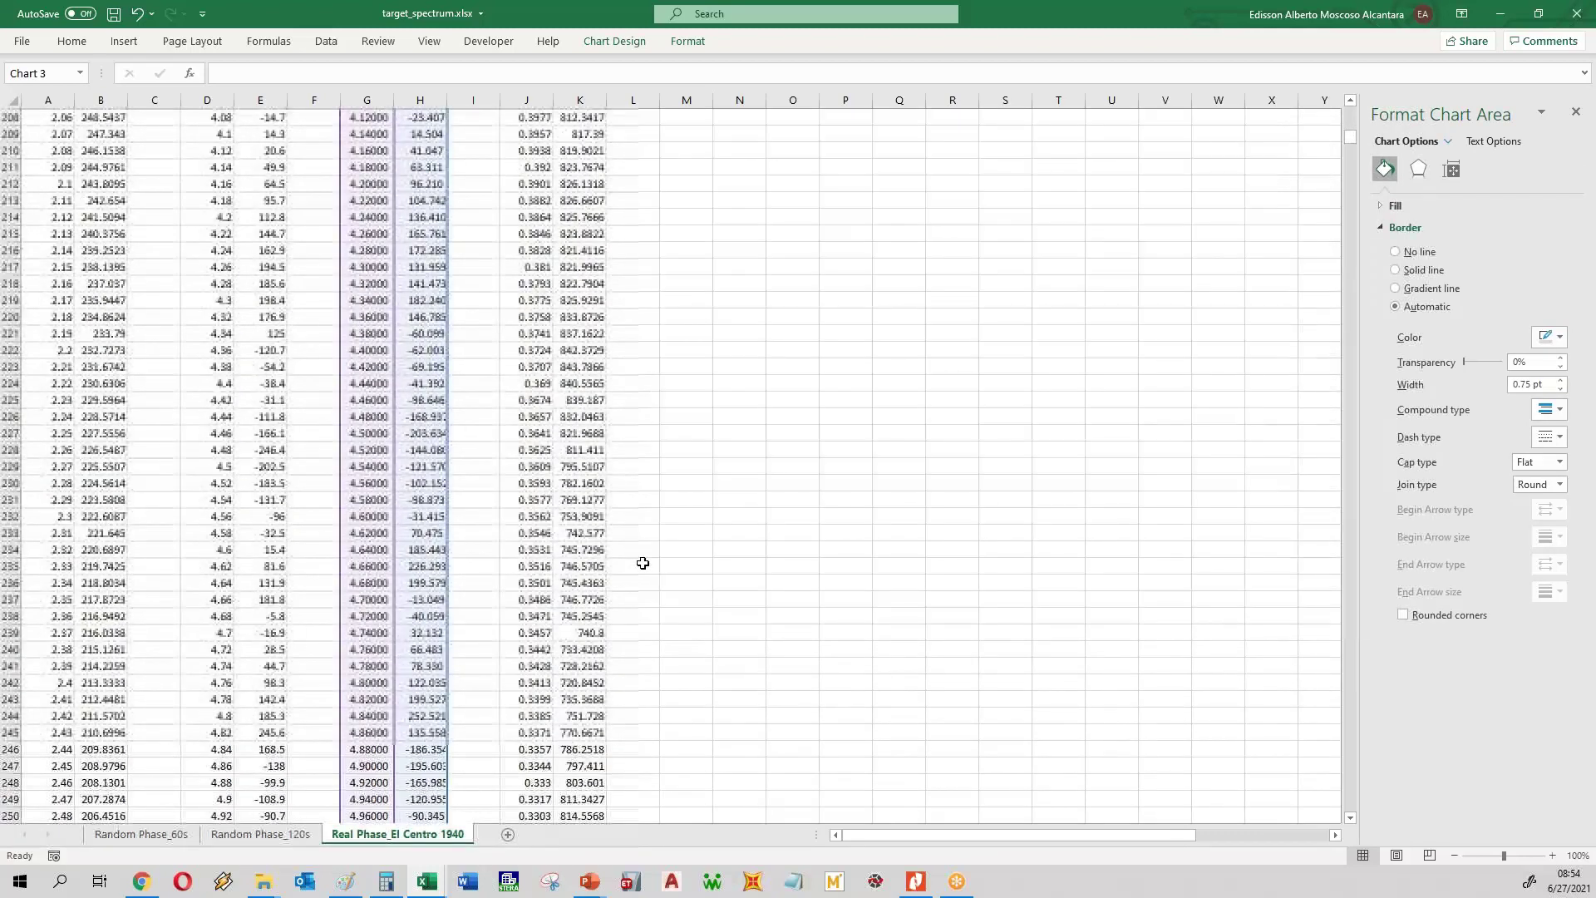
scroll(642, 563, down, 20)
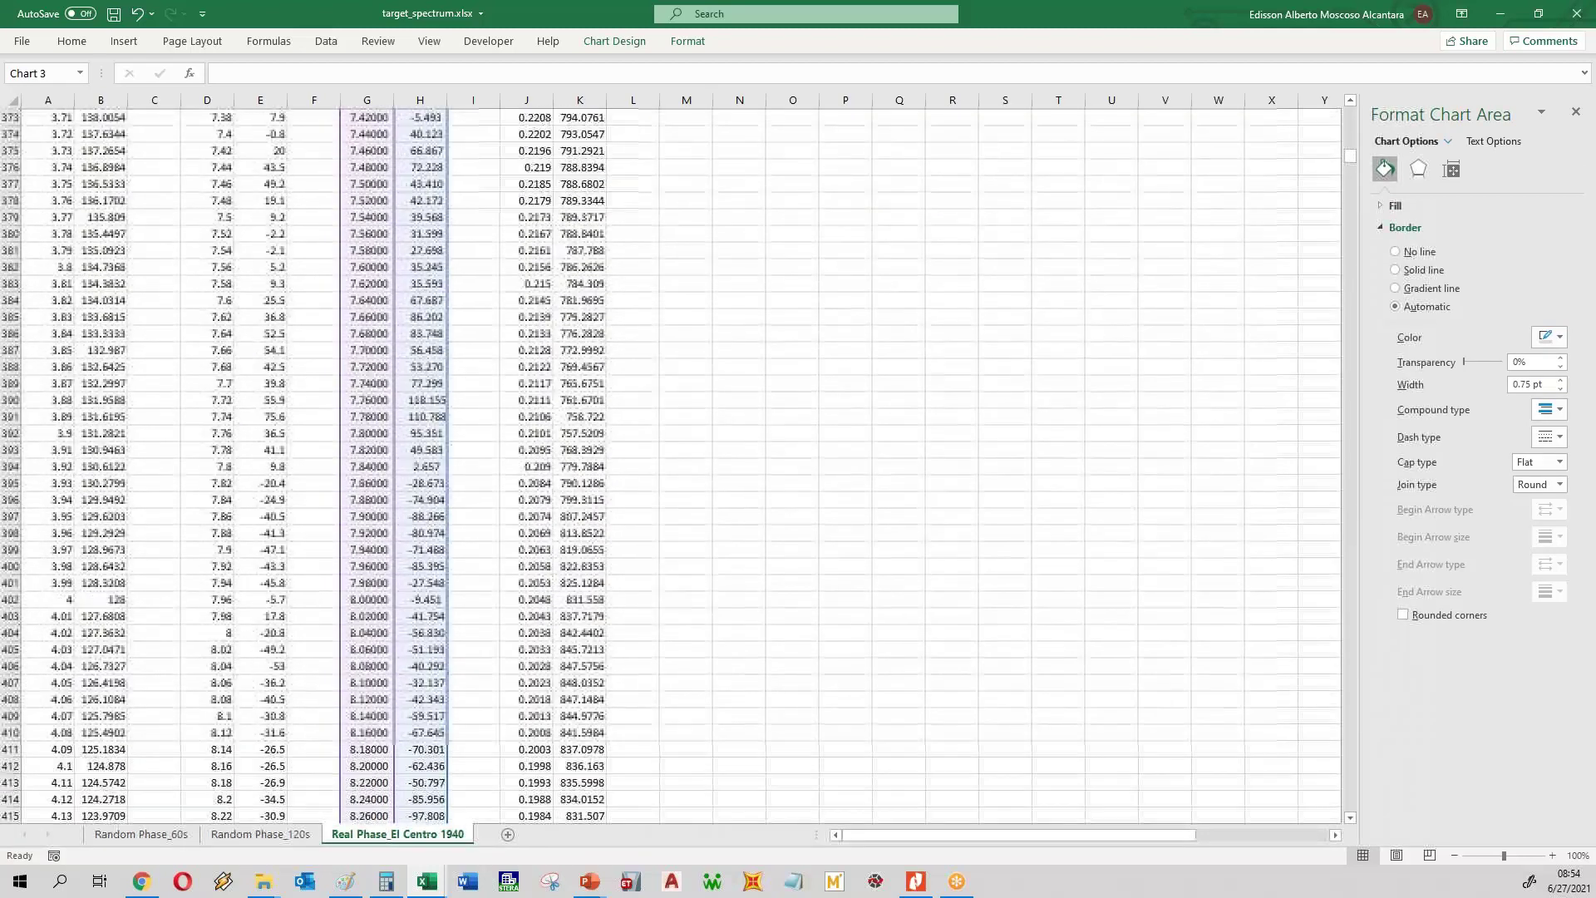
click(1575, 112)
scroll(1246, 333, down, 13)
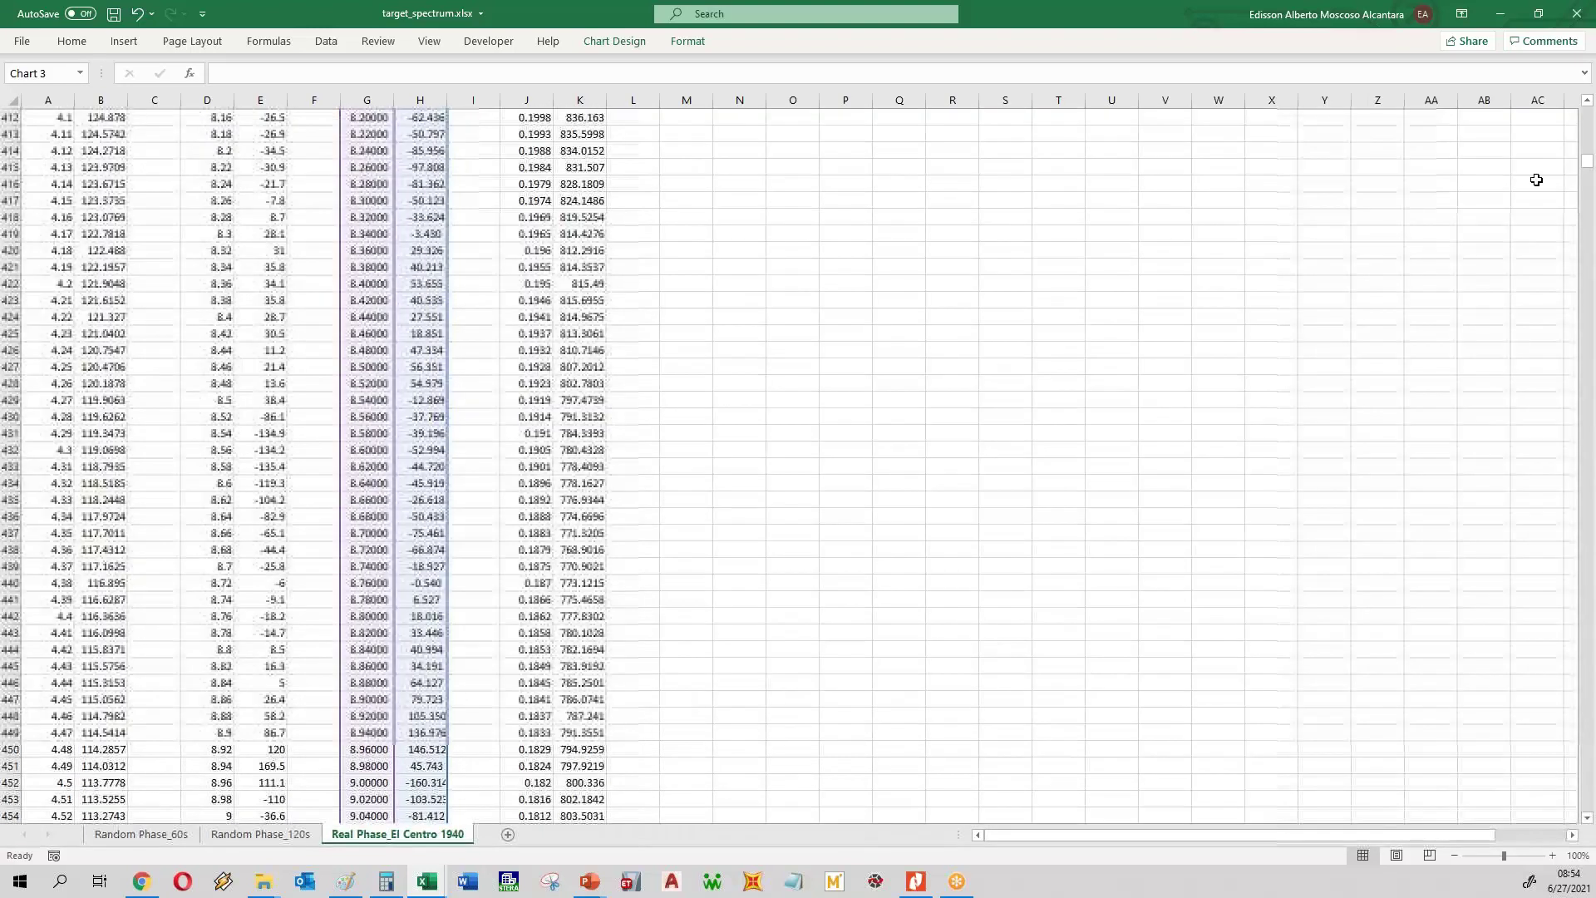
drag(1587, 162, 1576, 886)
scroll(645, 805, down, 5)
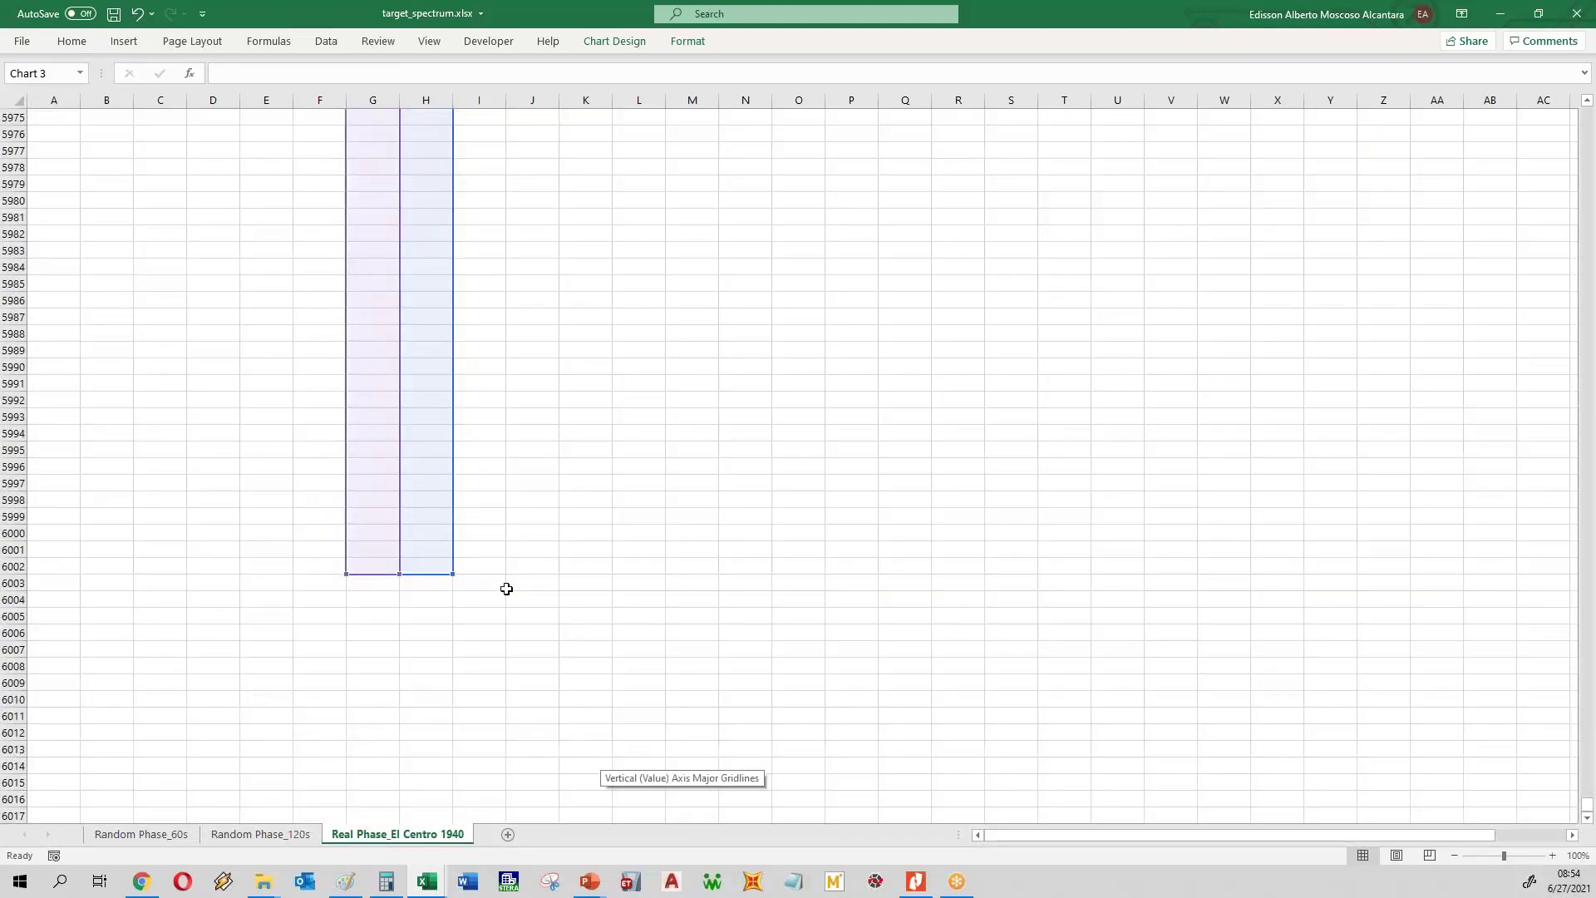
click(663, 530)
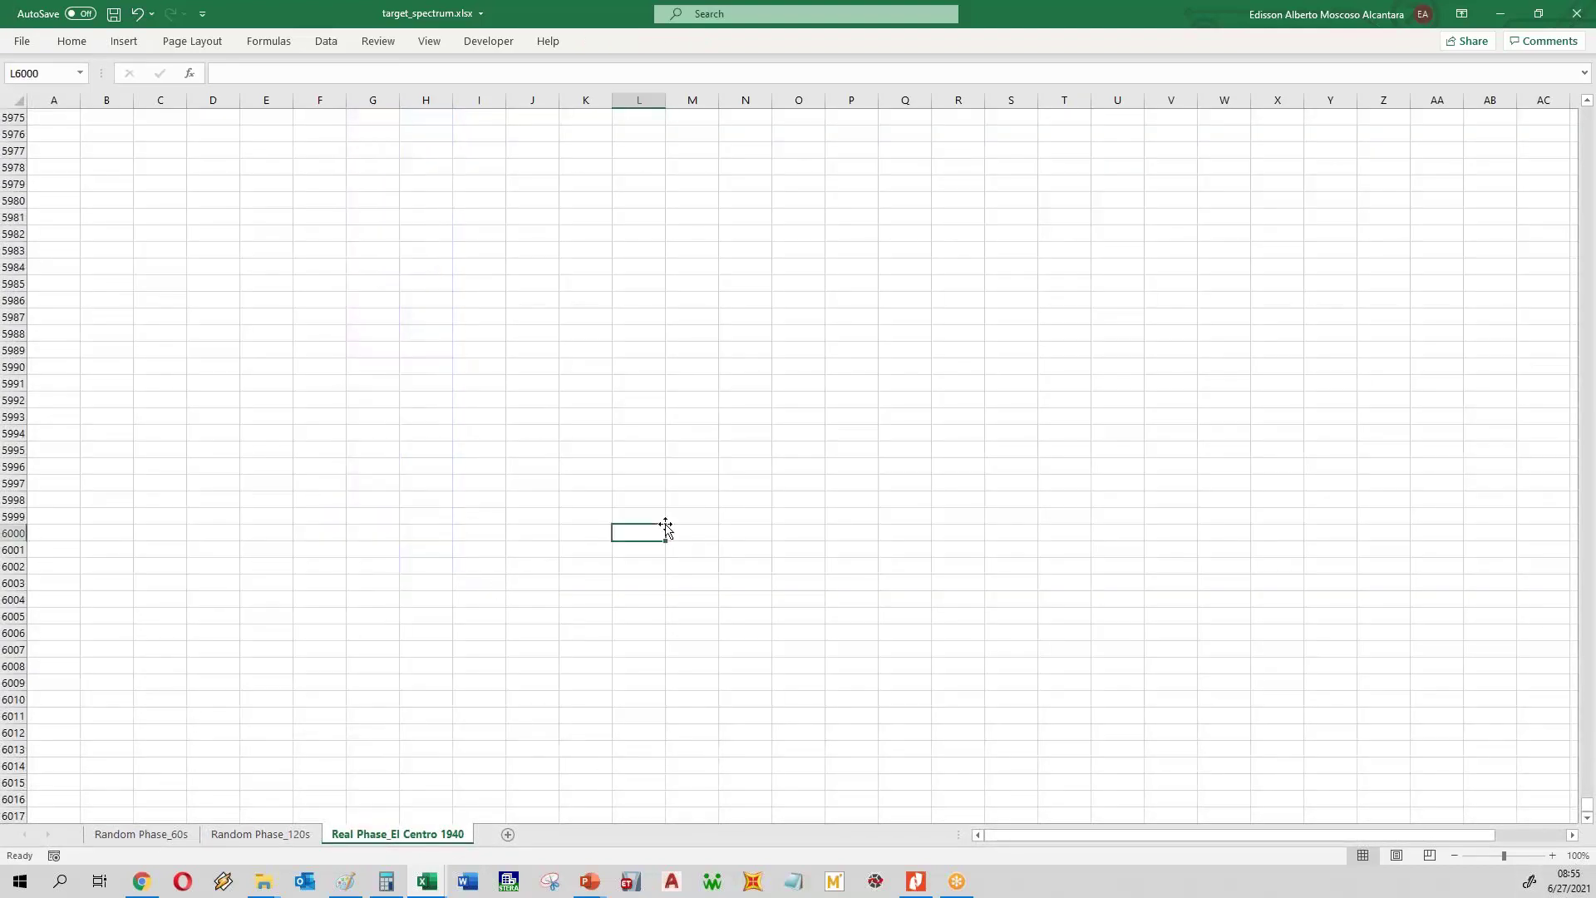
key(ctrl+Home)
- Try to shorten the X values of the Real Phase - El Centro series to G3:G2690
scroll(720, 502, down, 7)
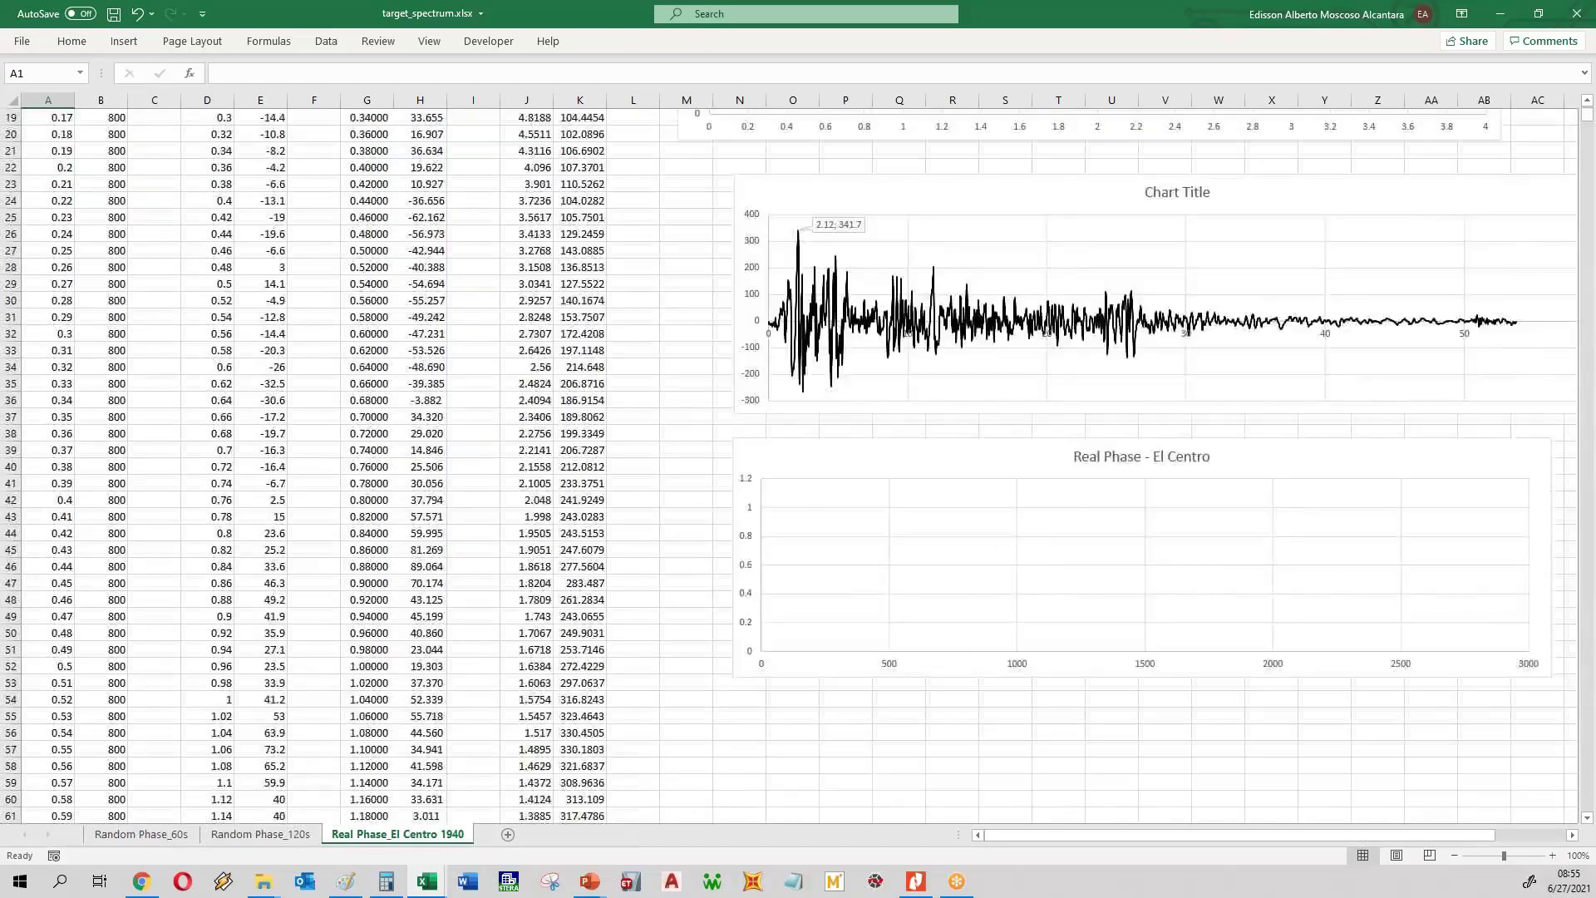
right_click(792, 391)
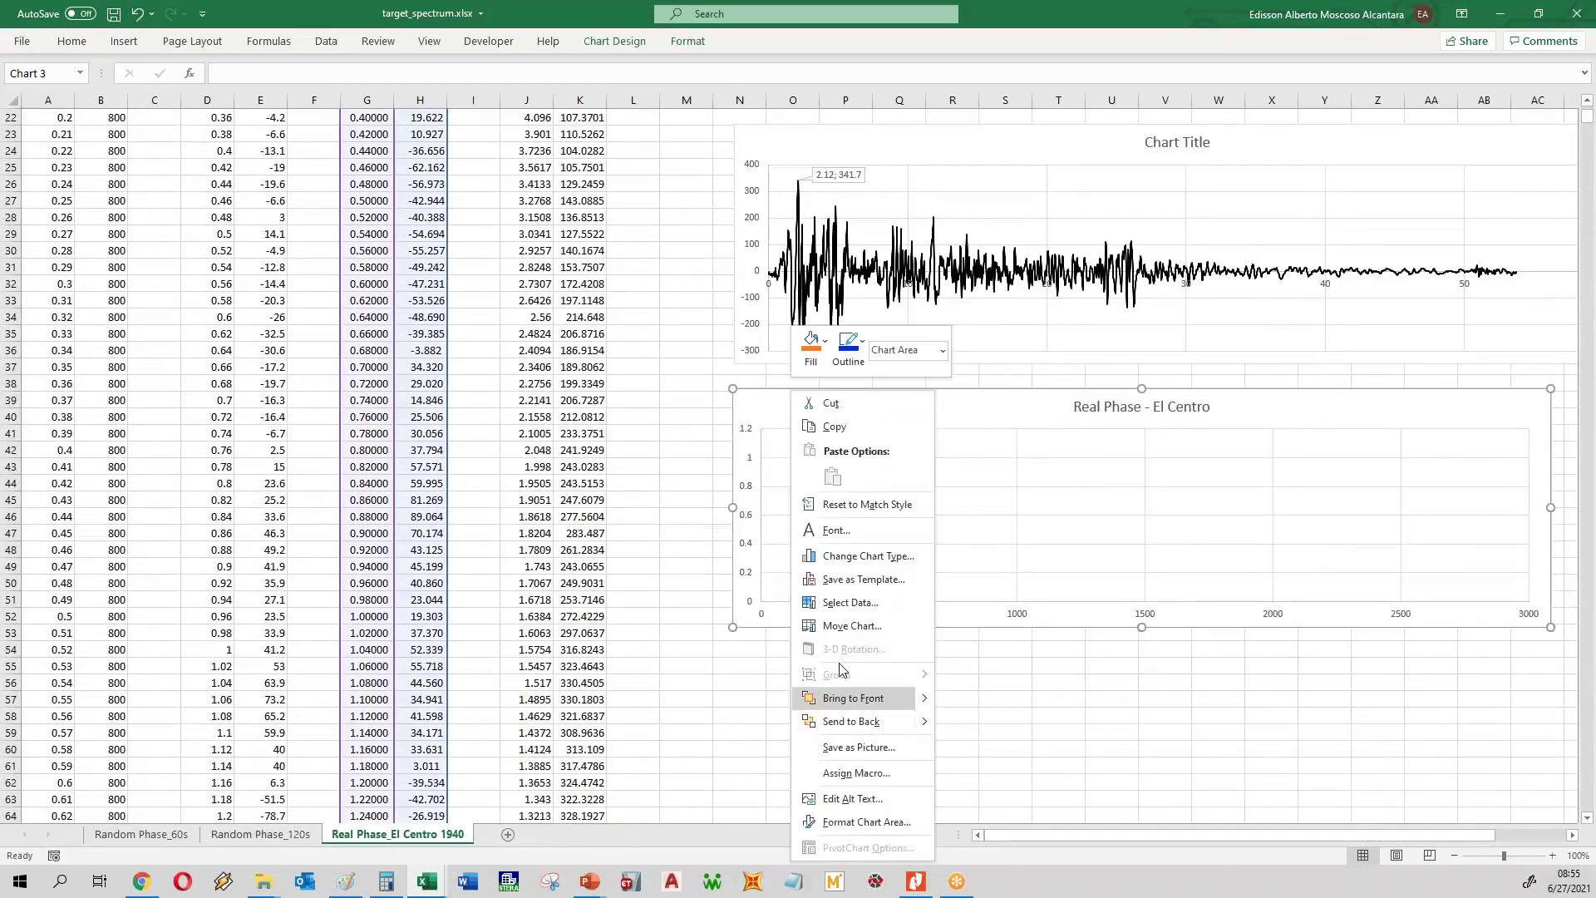
click(846, 600)
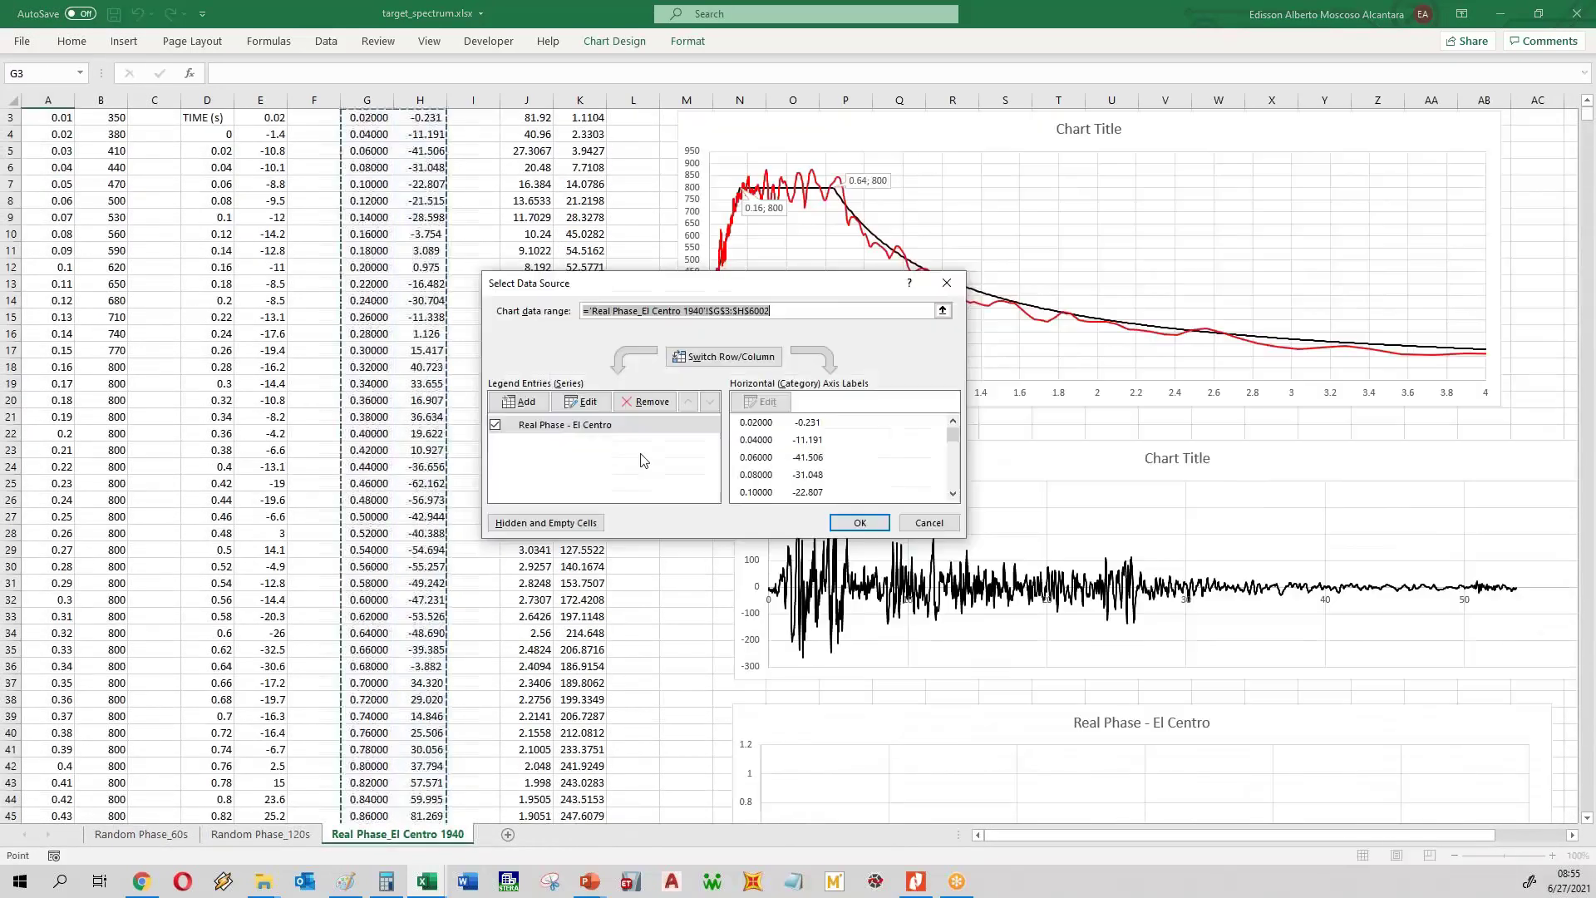
click(574, 407)
click(759, 413)
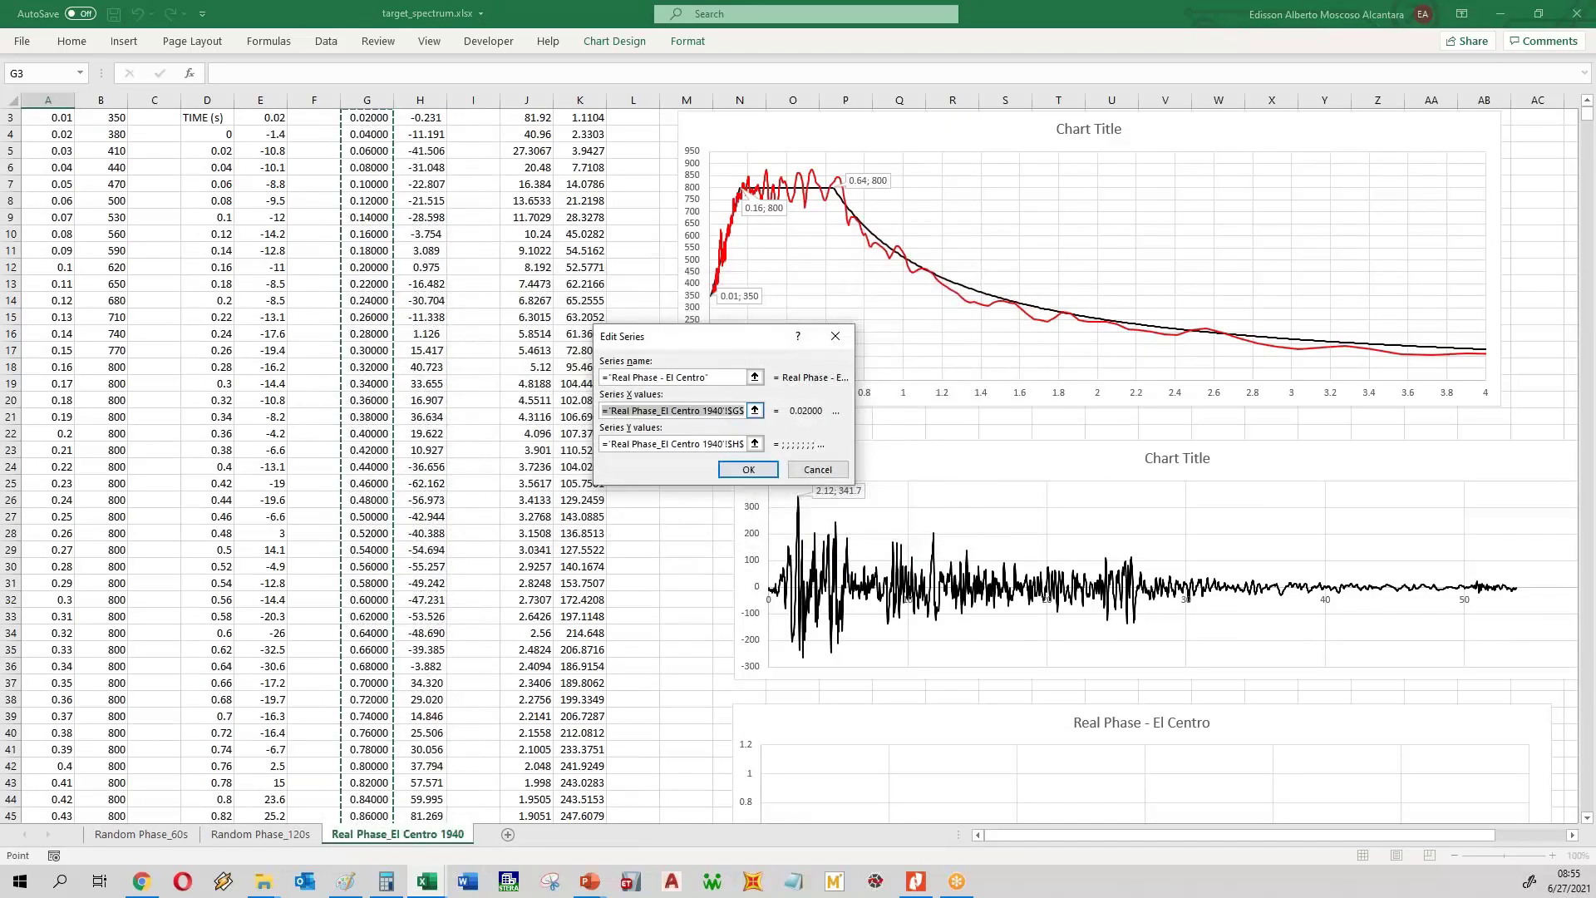
click(841, 413)
scroll(351, 237, up, 1)
click(365, 149)
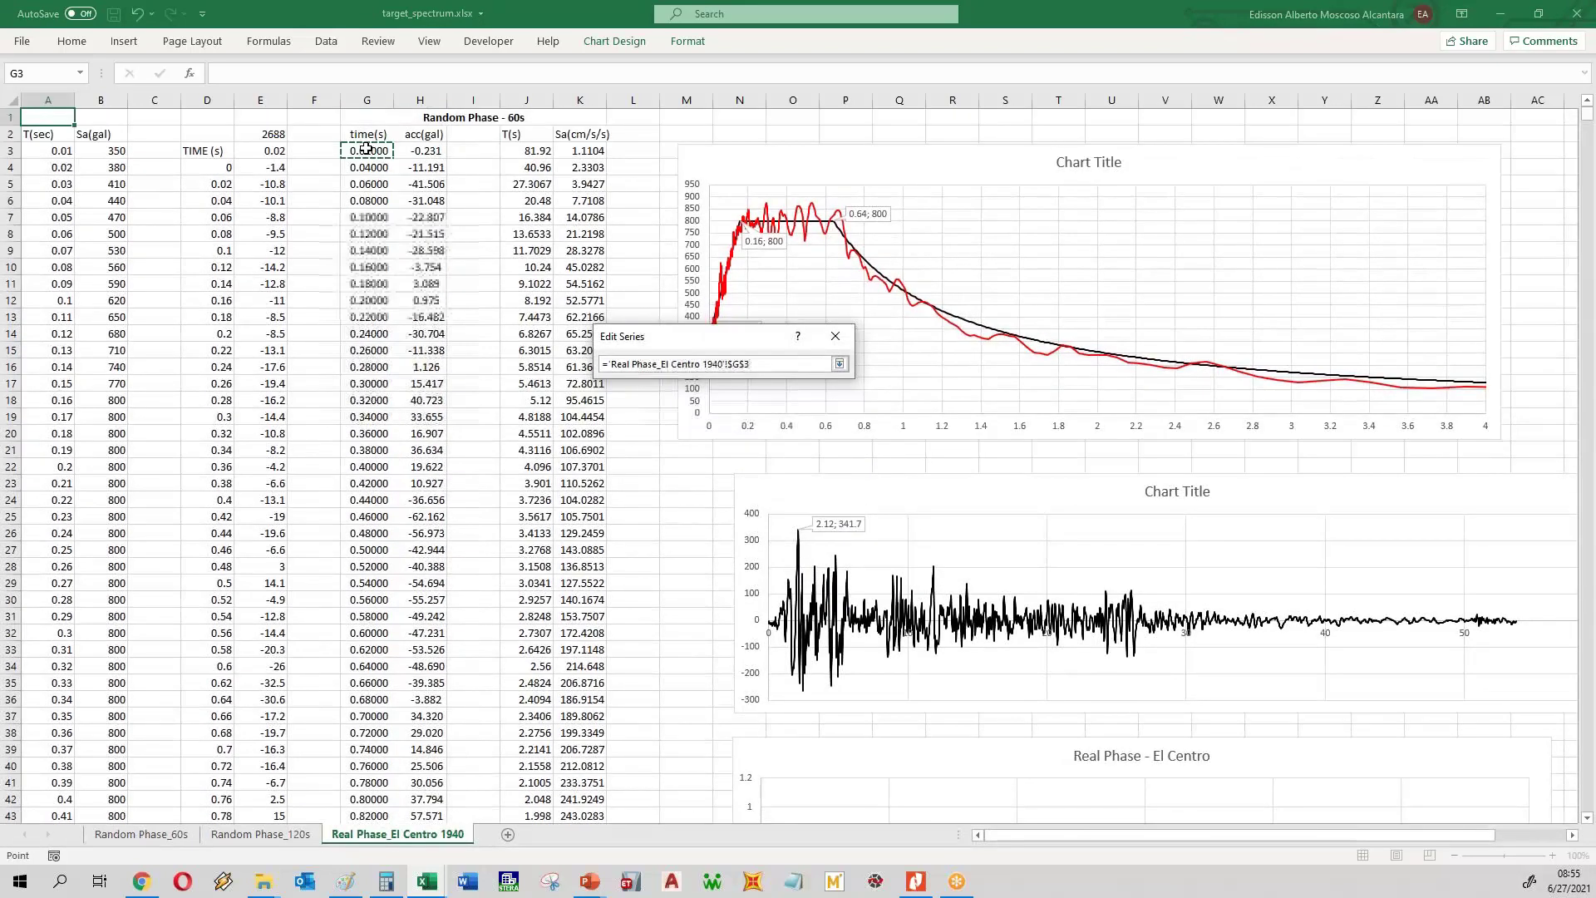
key(ctrl+shift+Down)
key(Return)
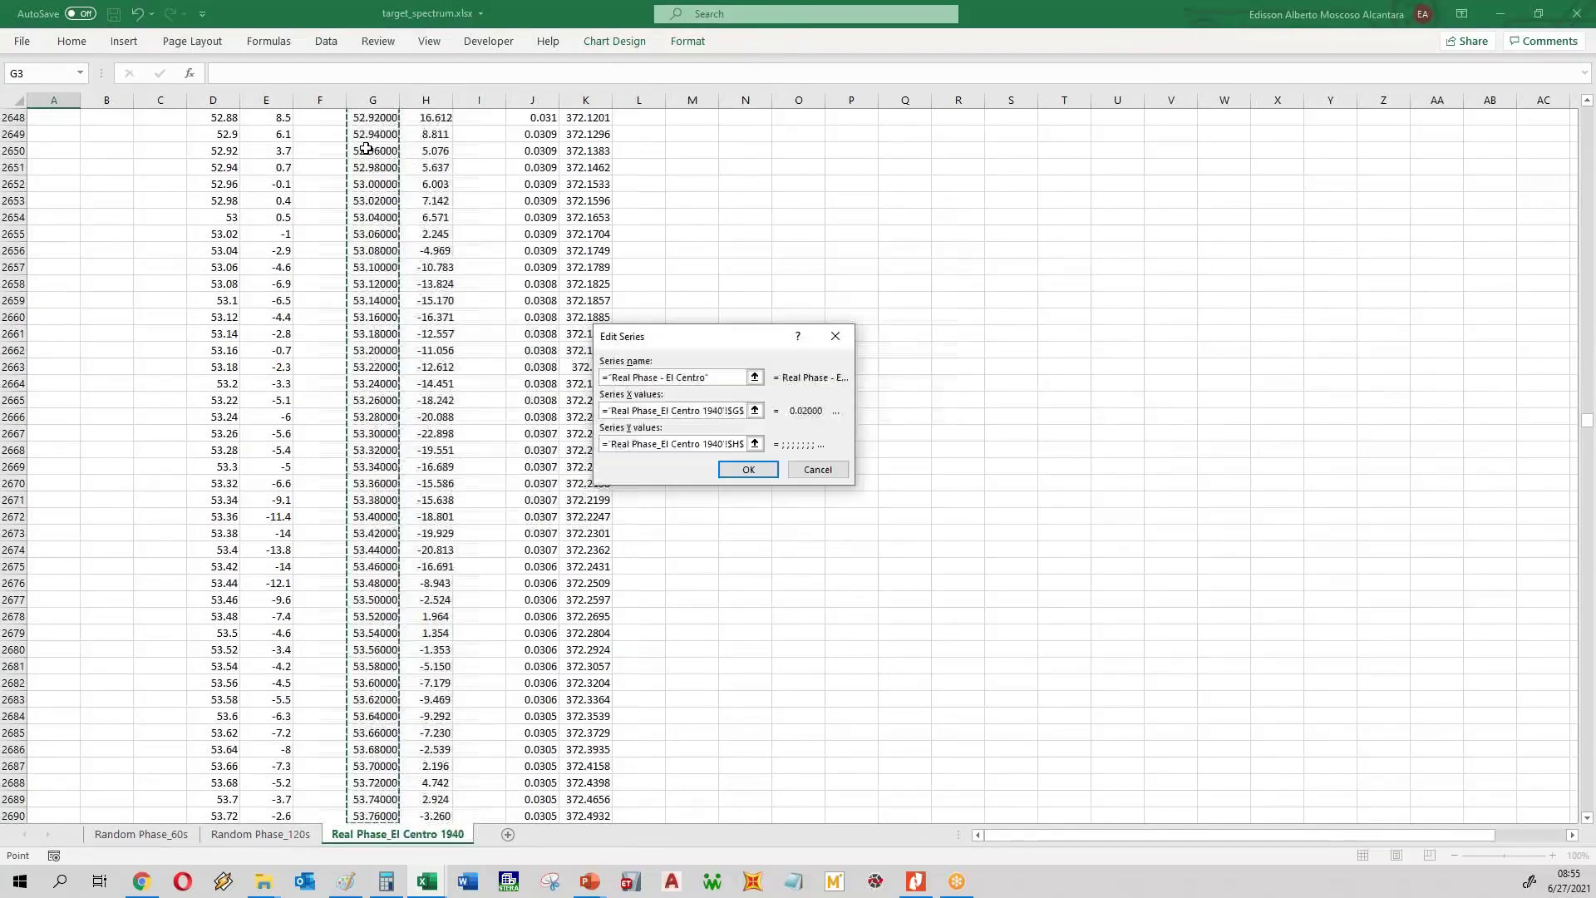
- Try to reselect the series' Y values from H3 down column H
click(755, 443)
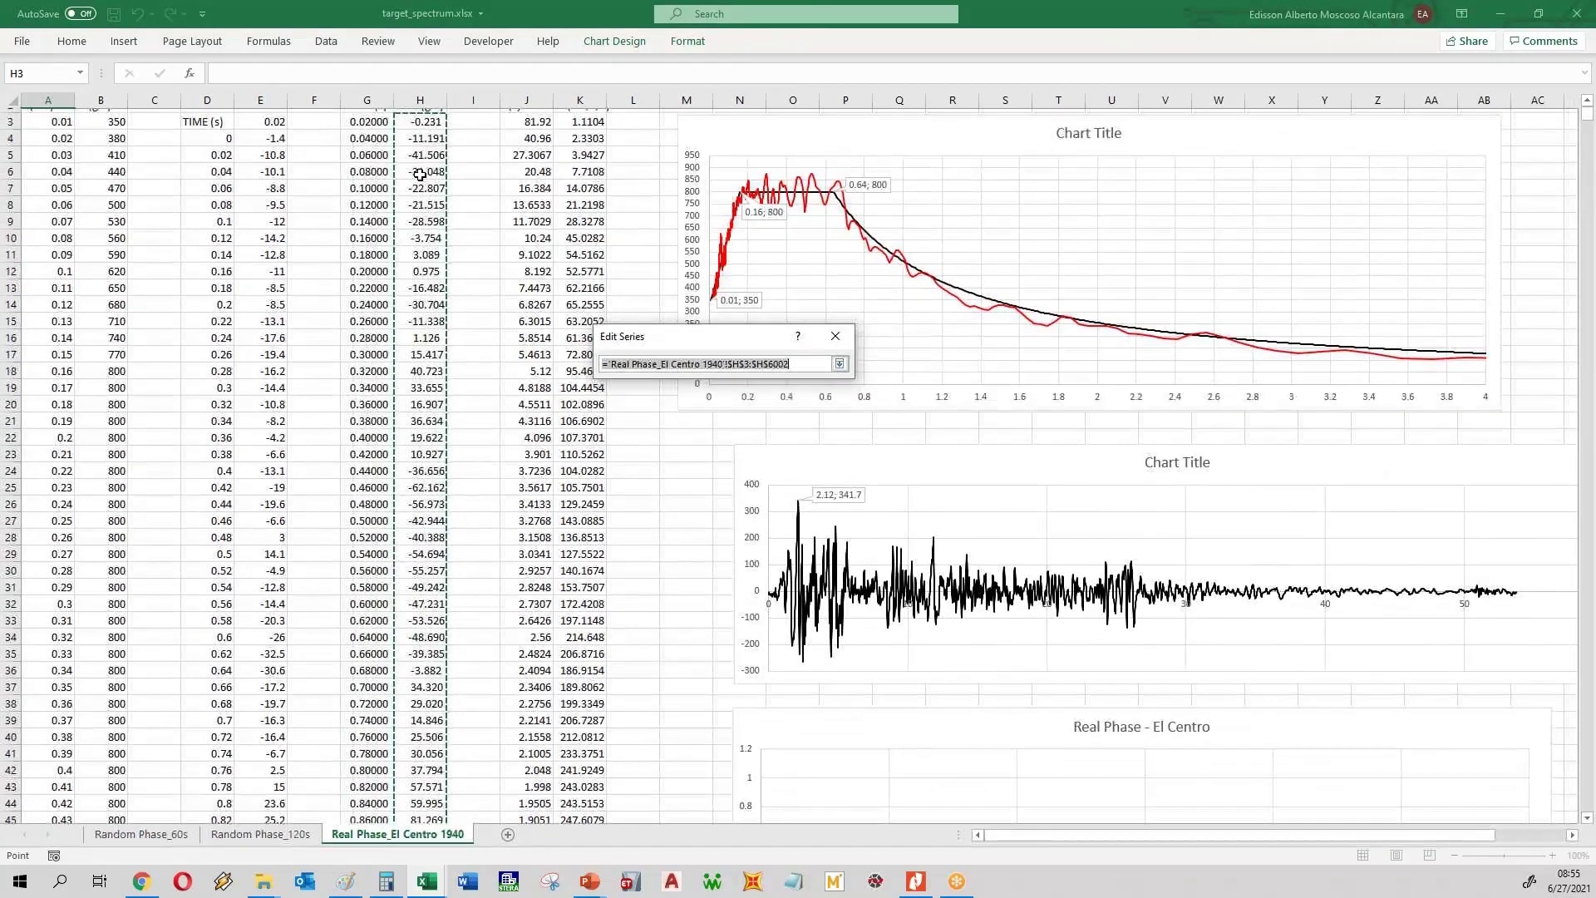
scroll(416, 166, up, 1)
click(414, 155)
key(ctrl+shift+Down)
key(ctrl+shift+Down)
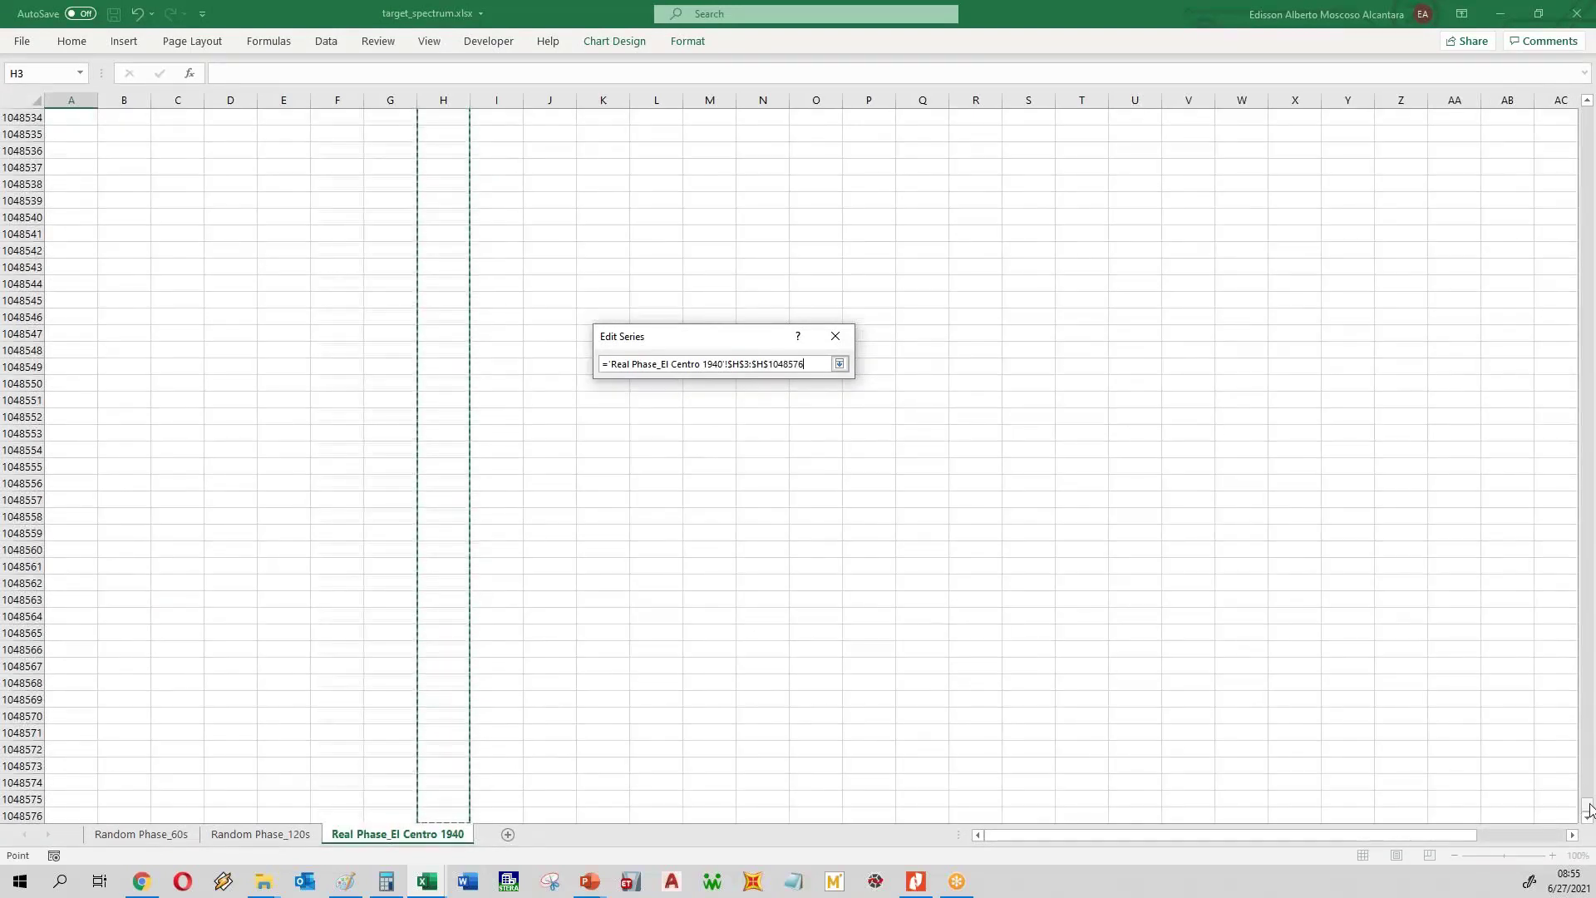
drag(1589, 808, 1236, 153)
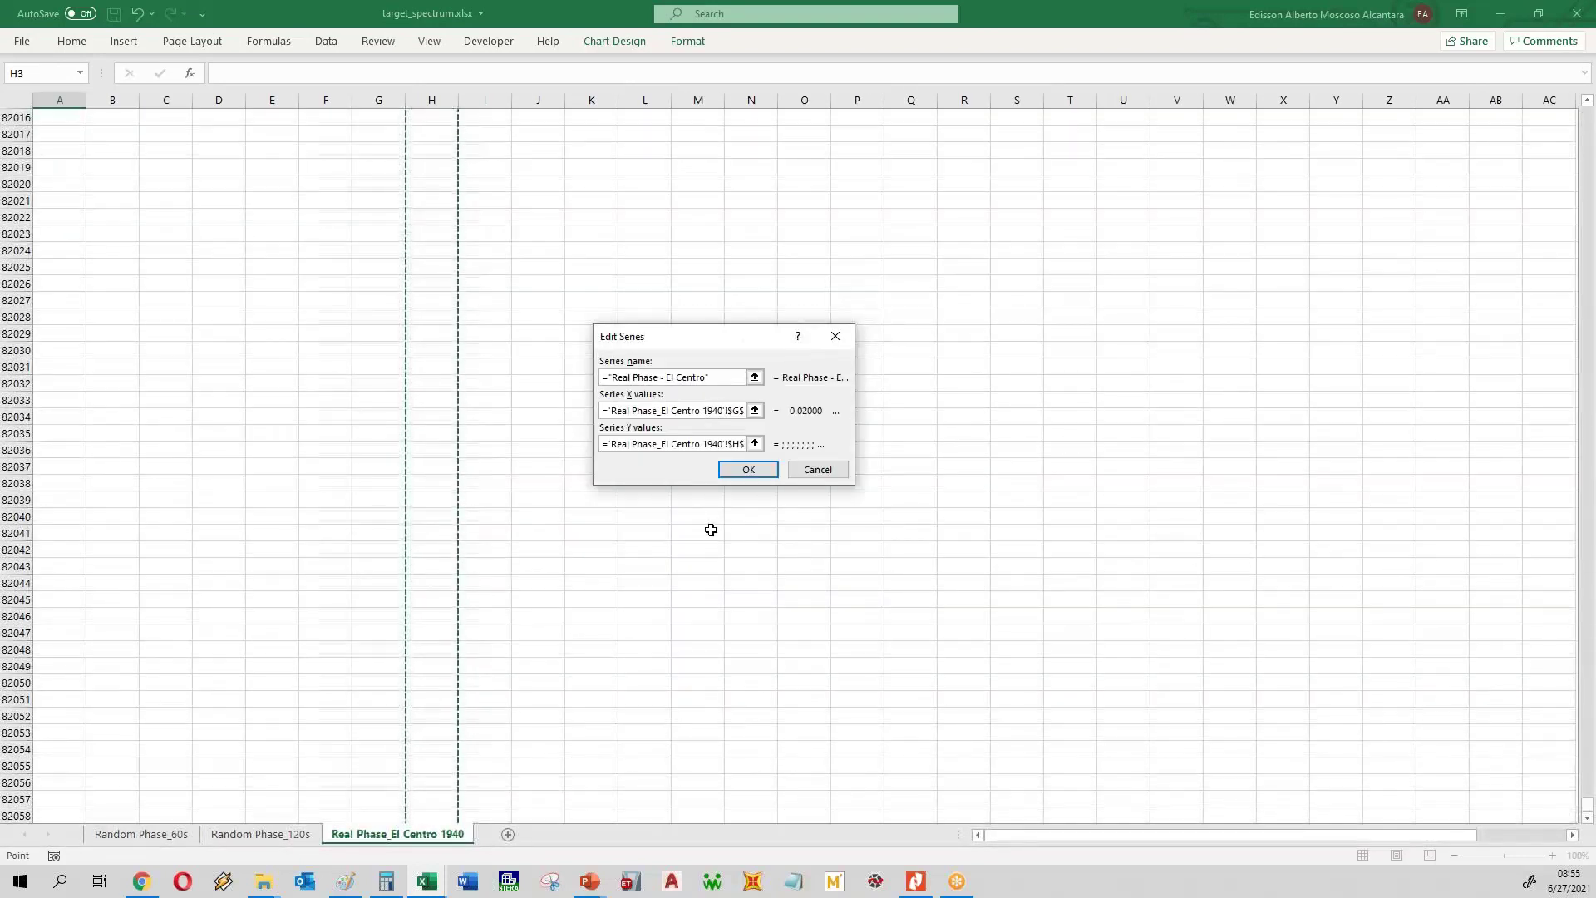
- Try to edit the series' X values reference directly in the series settings
click(730, 406)
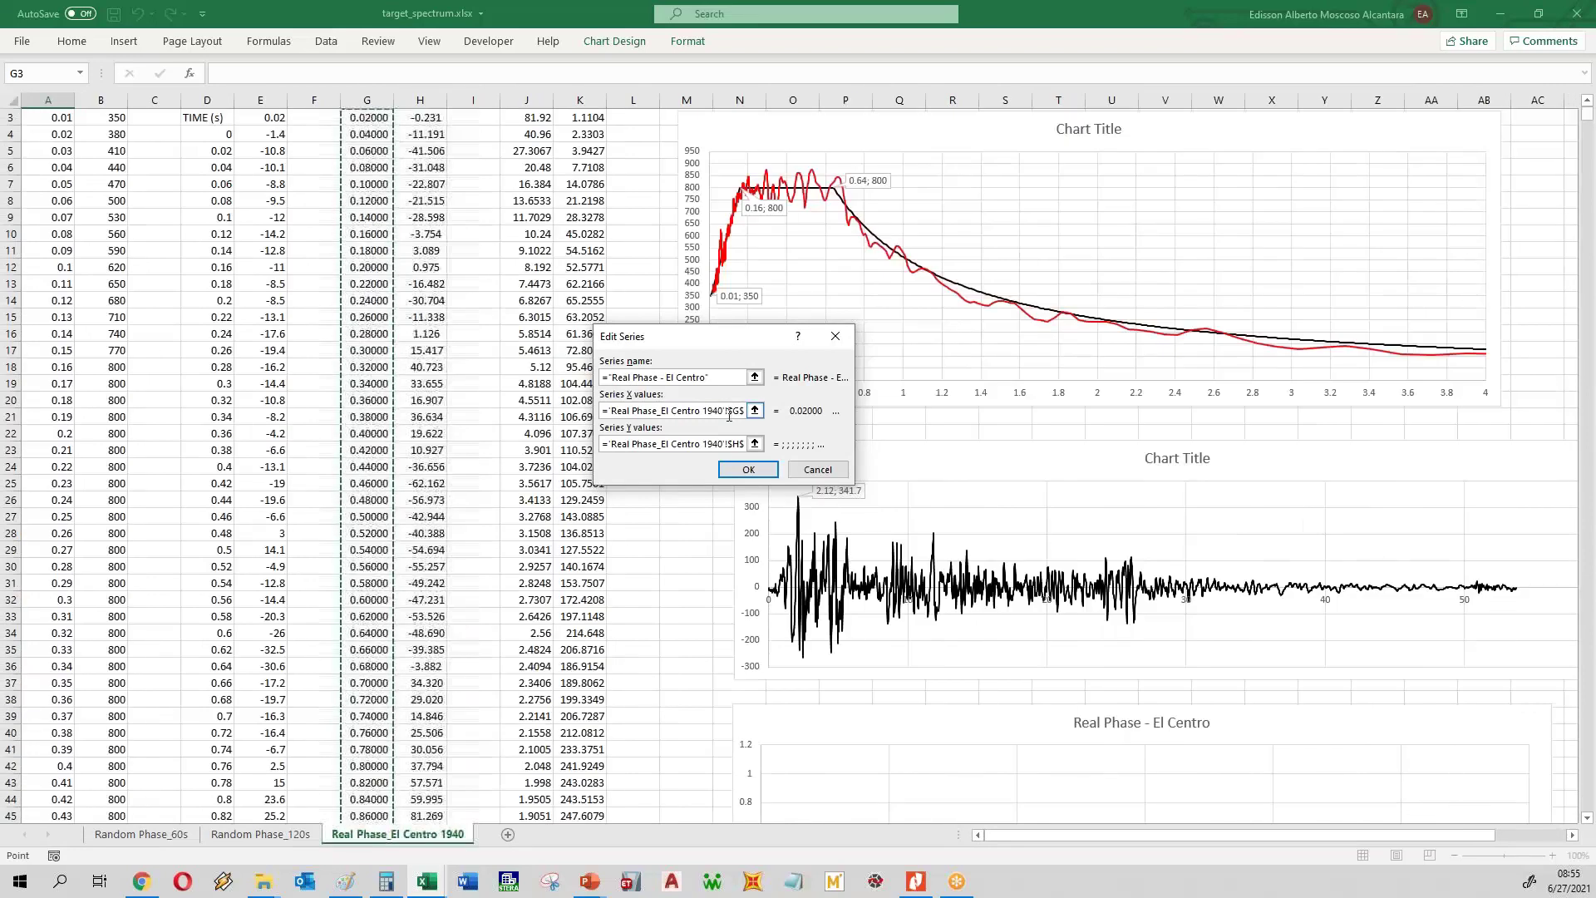
key(Right)
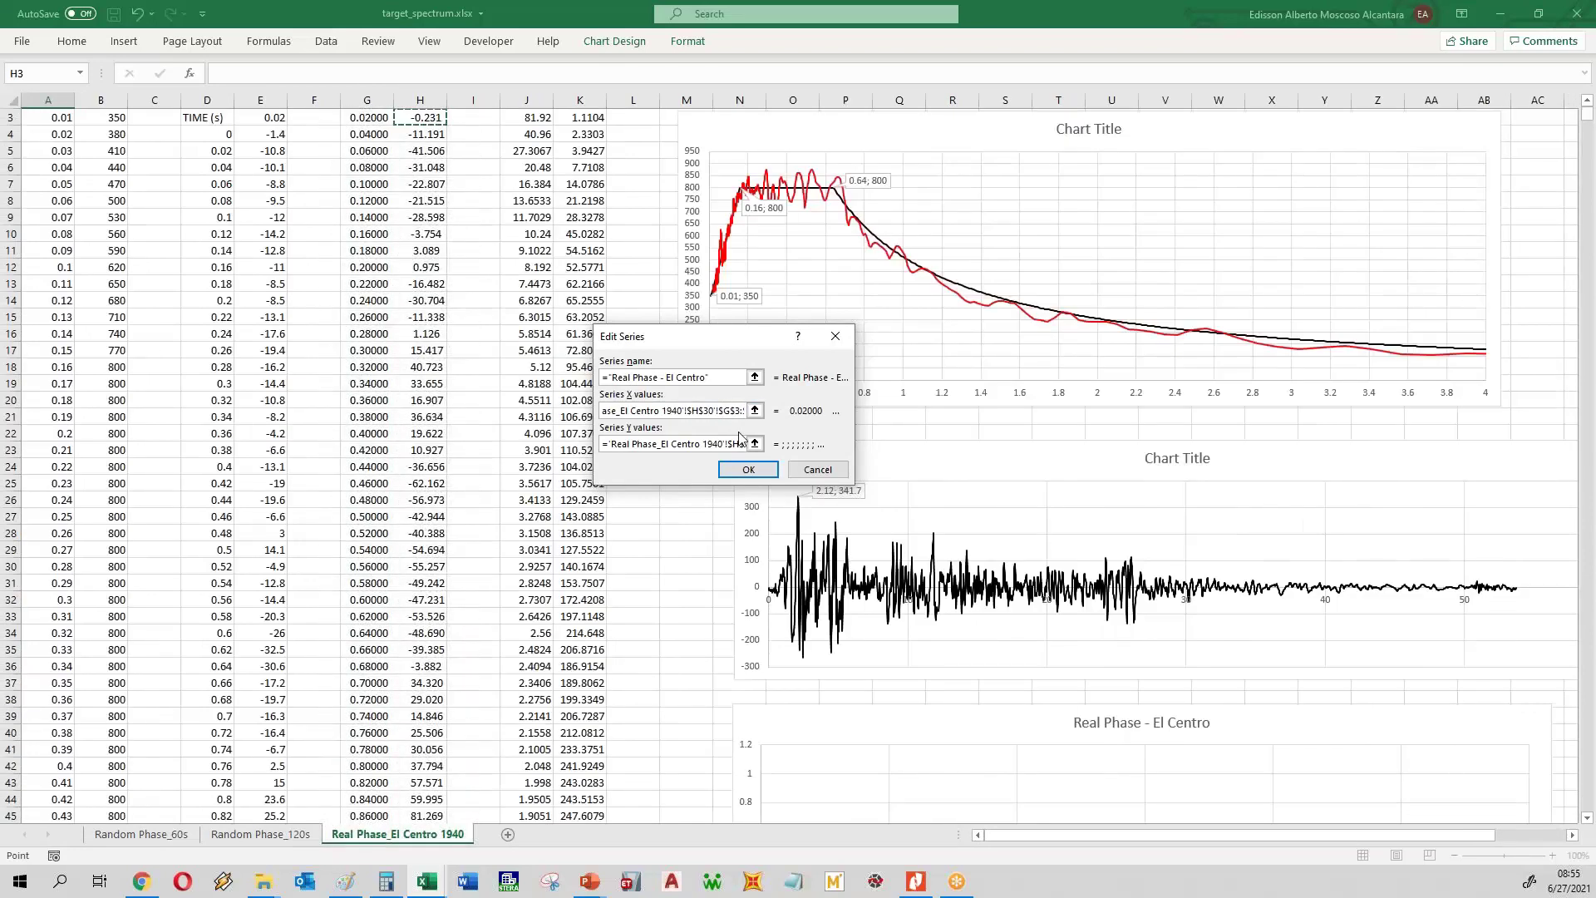
key(Right)
key(Left)
key(Left)
key(ctrl+shift+Down)
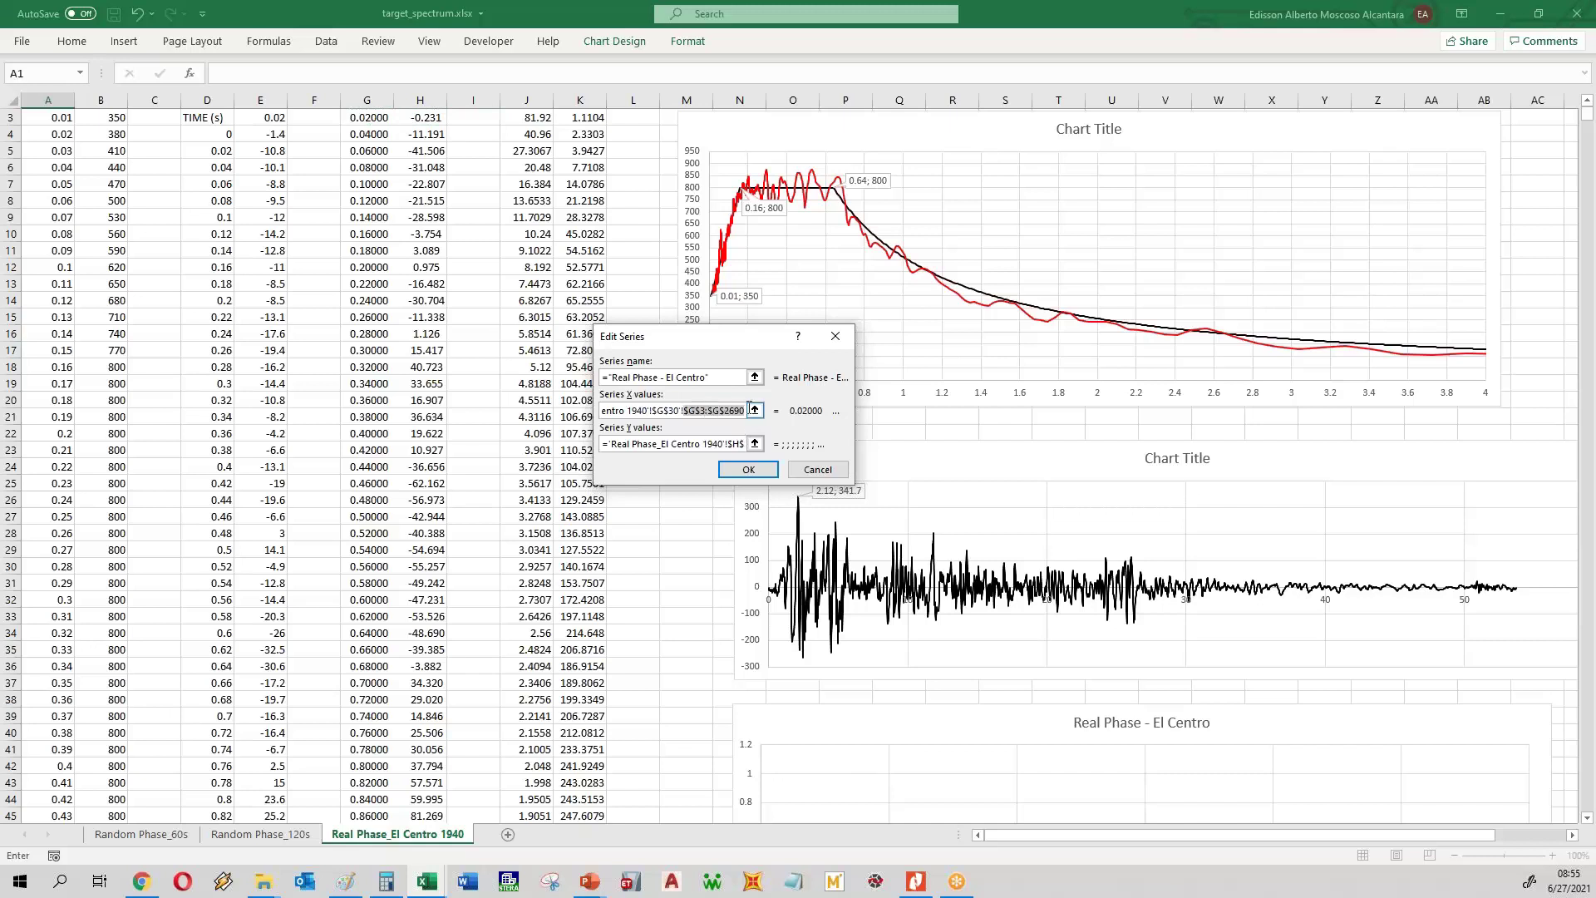
click(735, 447)
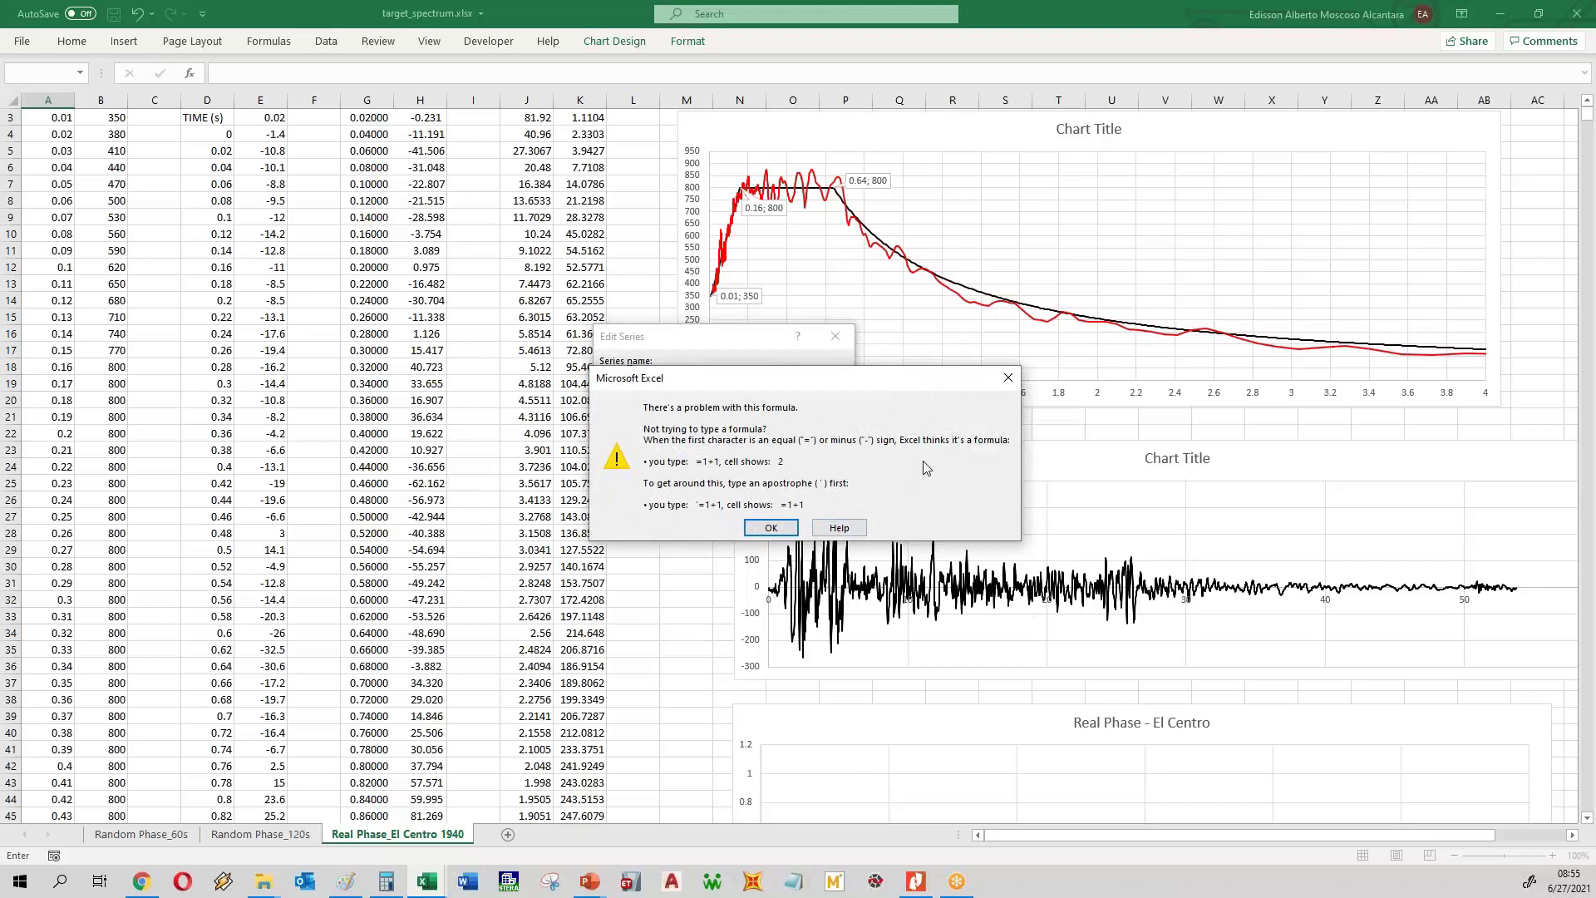
key(Return)
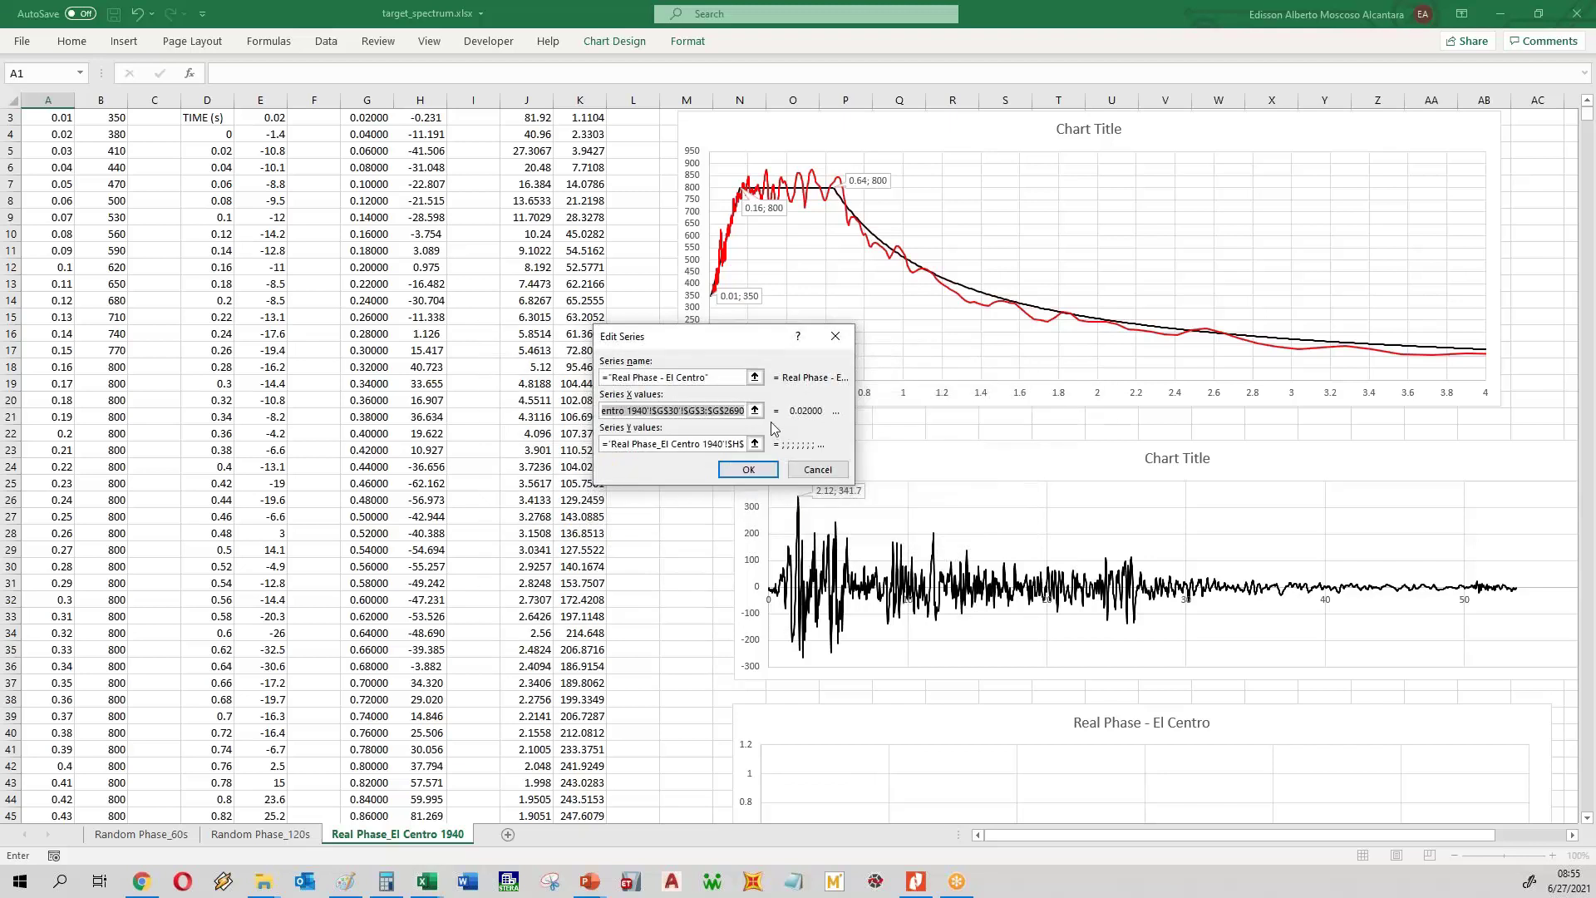
key(Up)
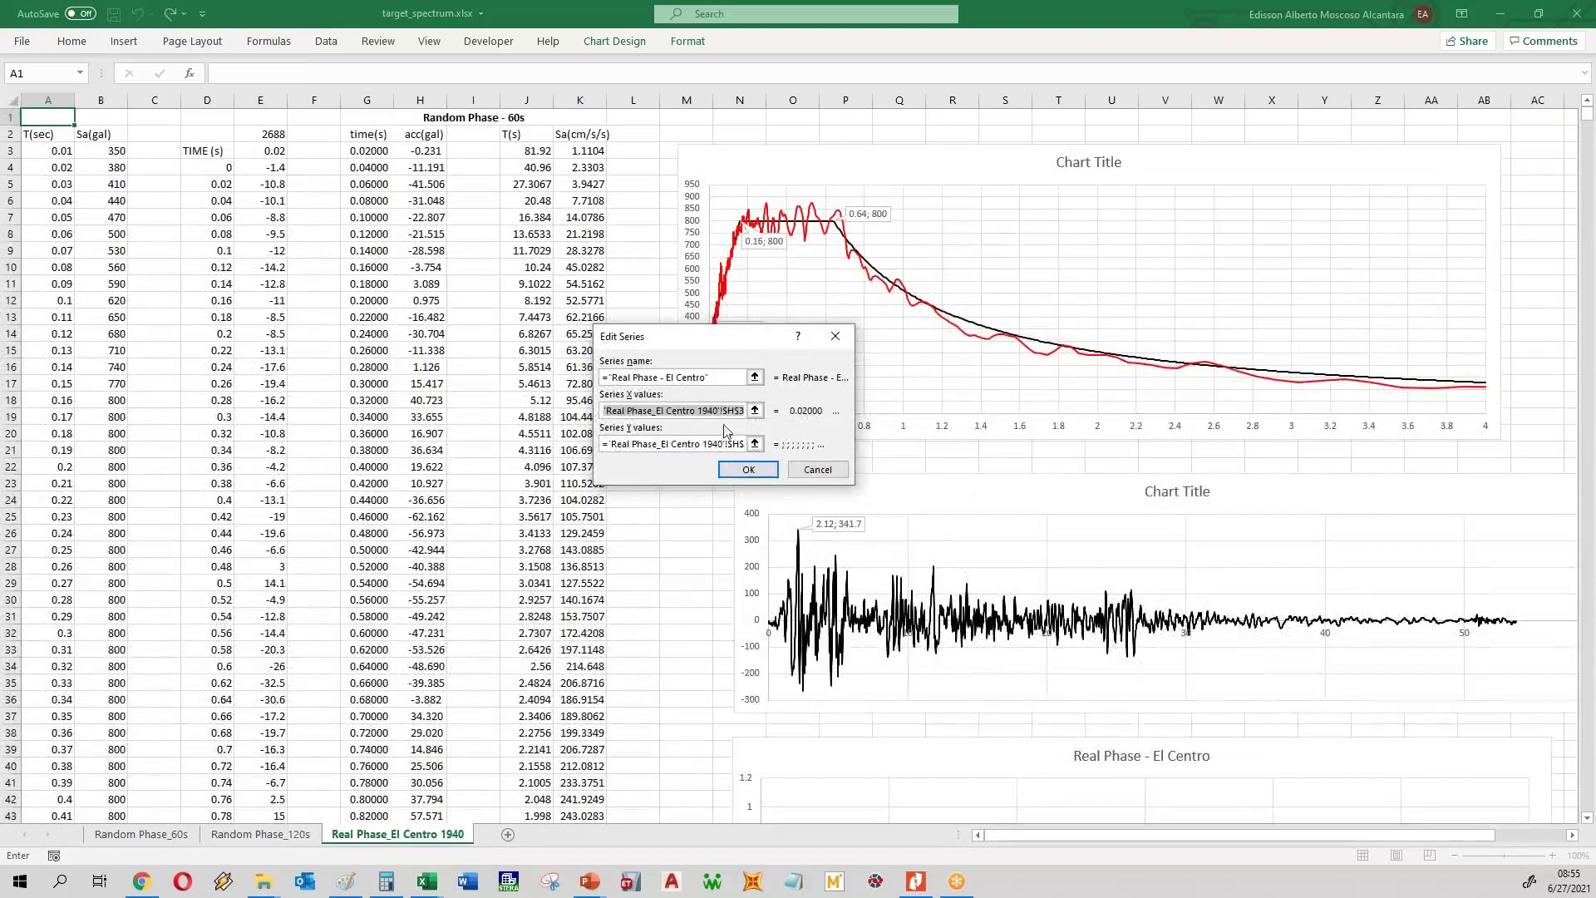
- Try to reselect G3:G2690 as the X values and leave the series settings
click(754, 410)
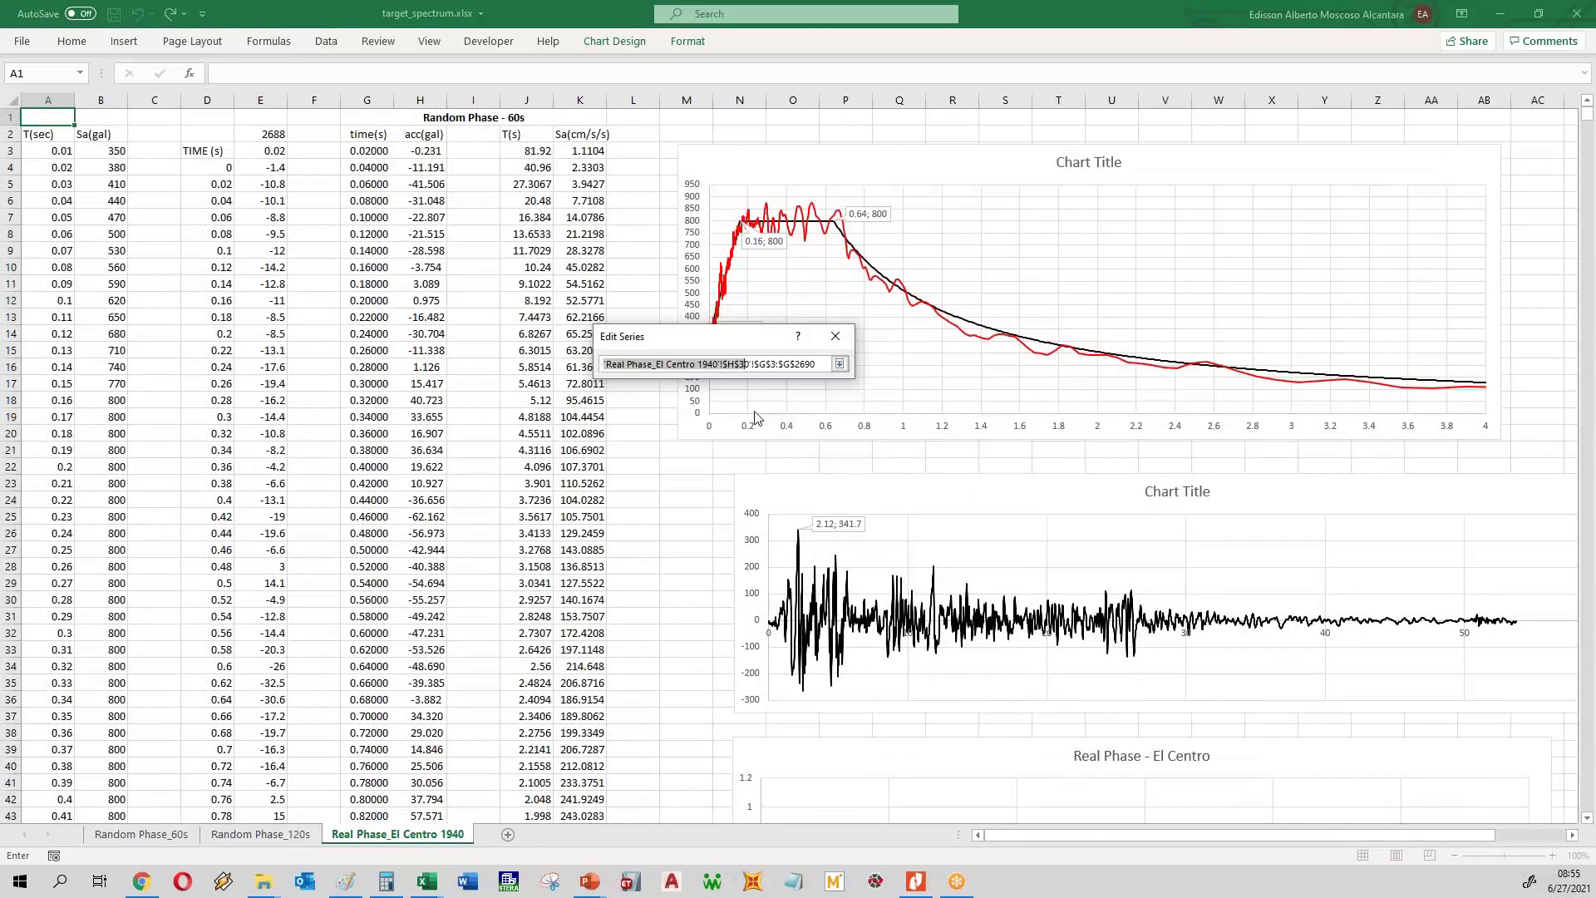
click(373, 144)
key(ctrl+shift+Down)
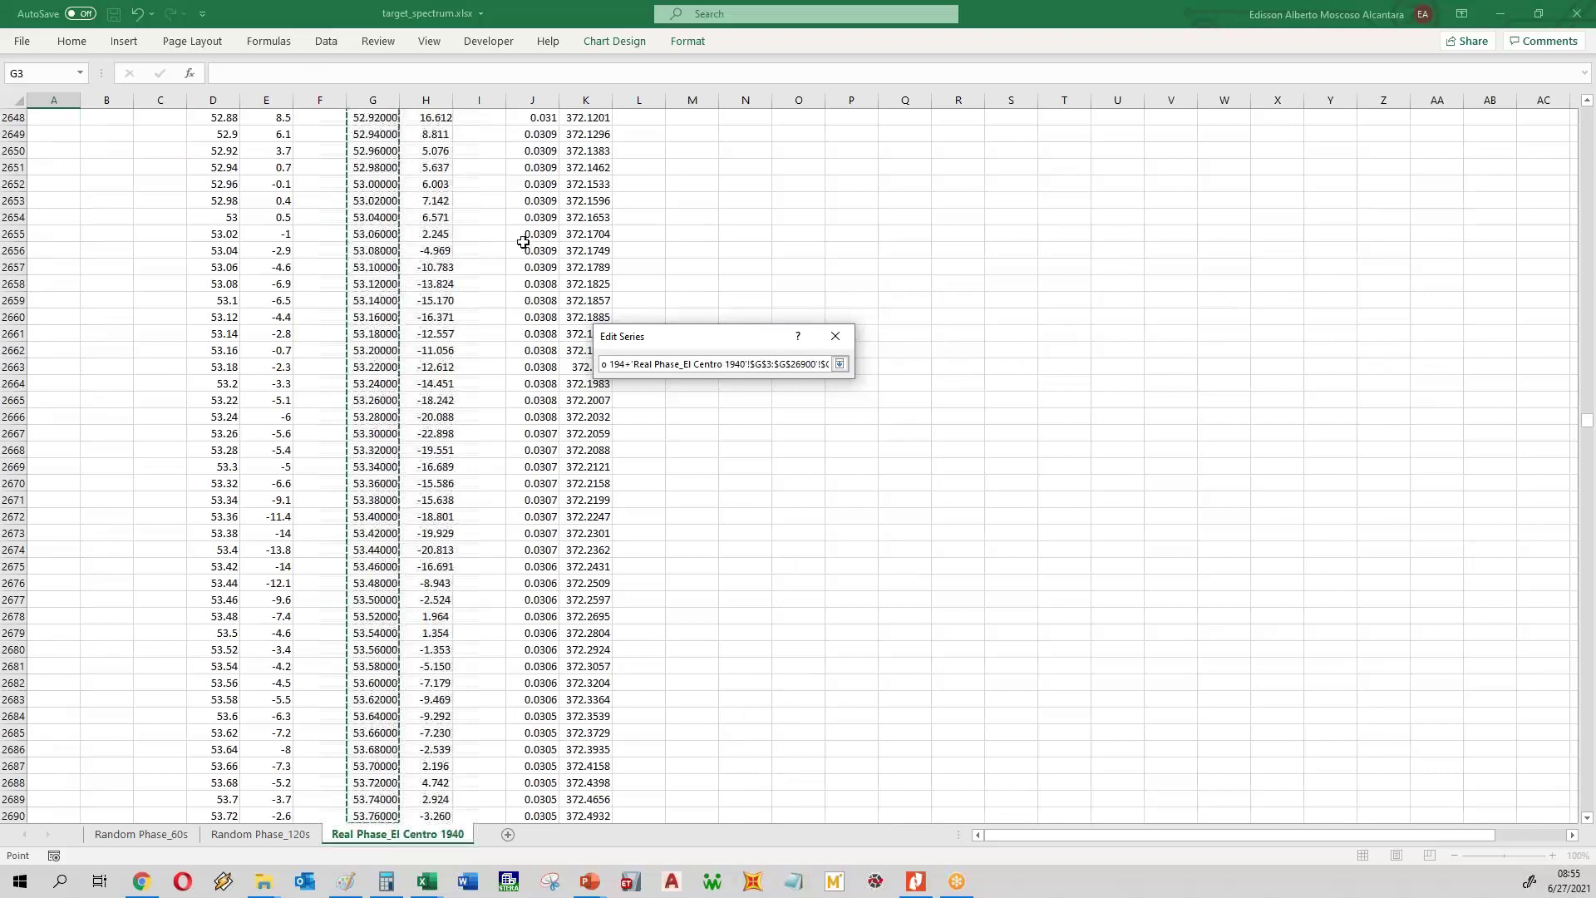
key(Return)
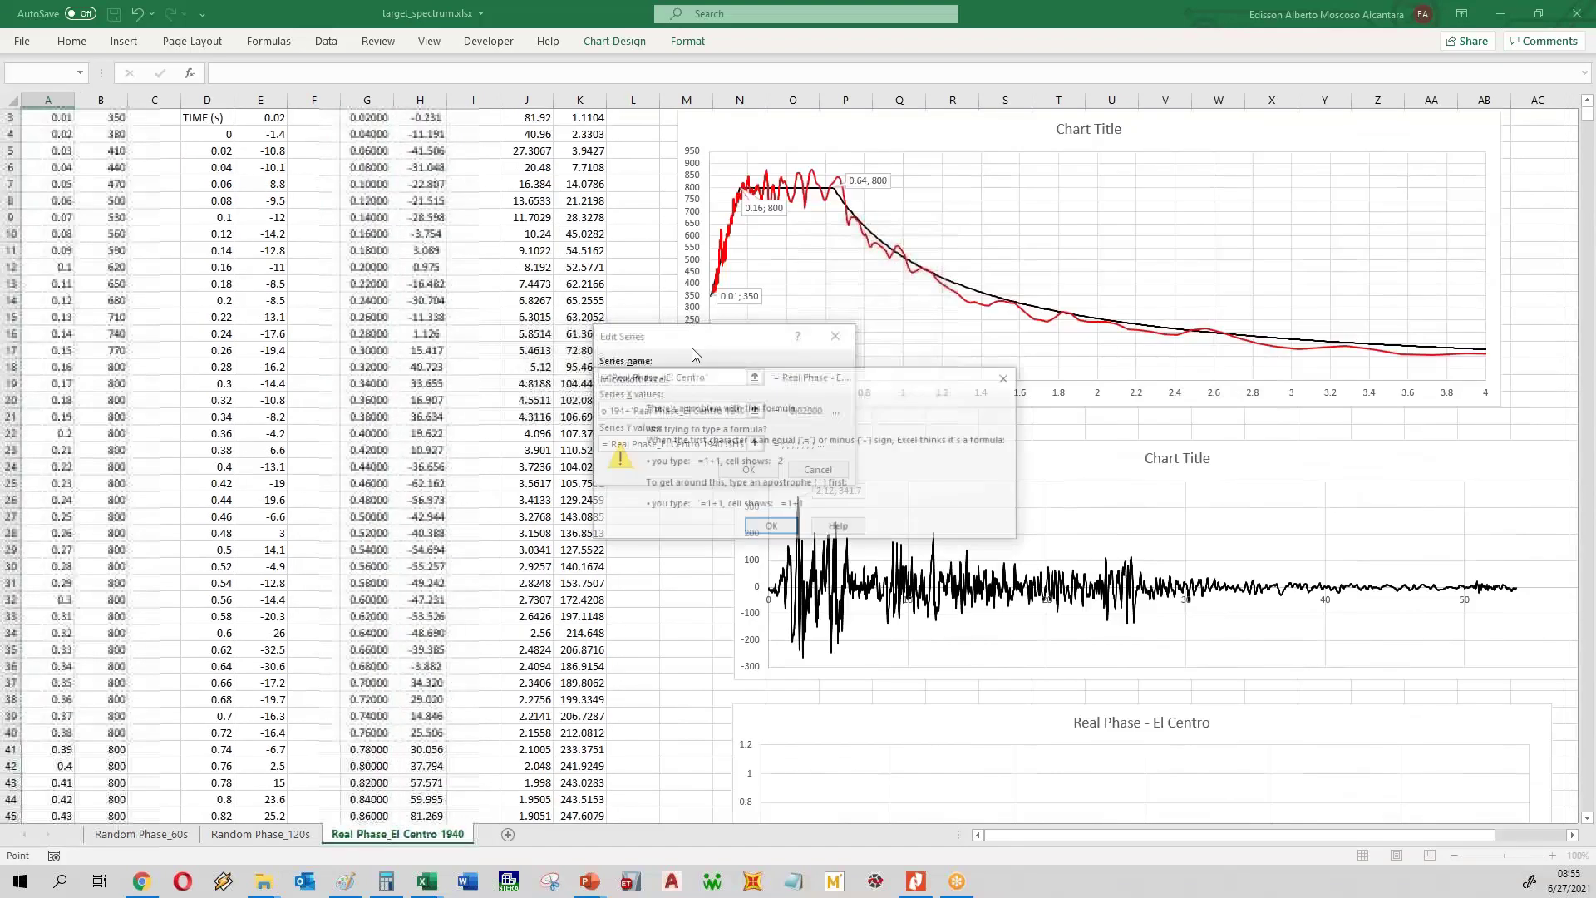
key(Return)
click(748, 469)
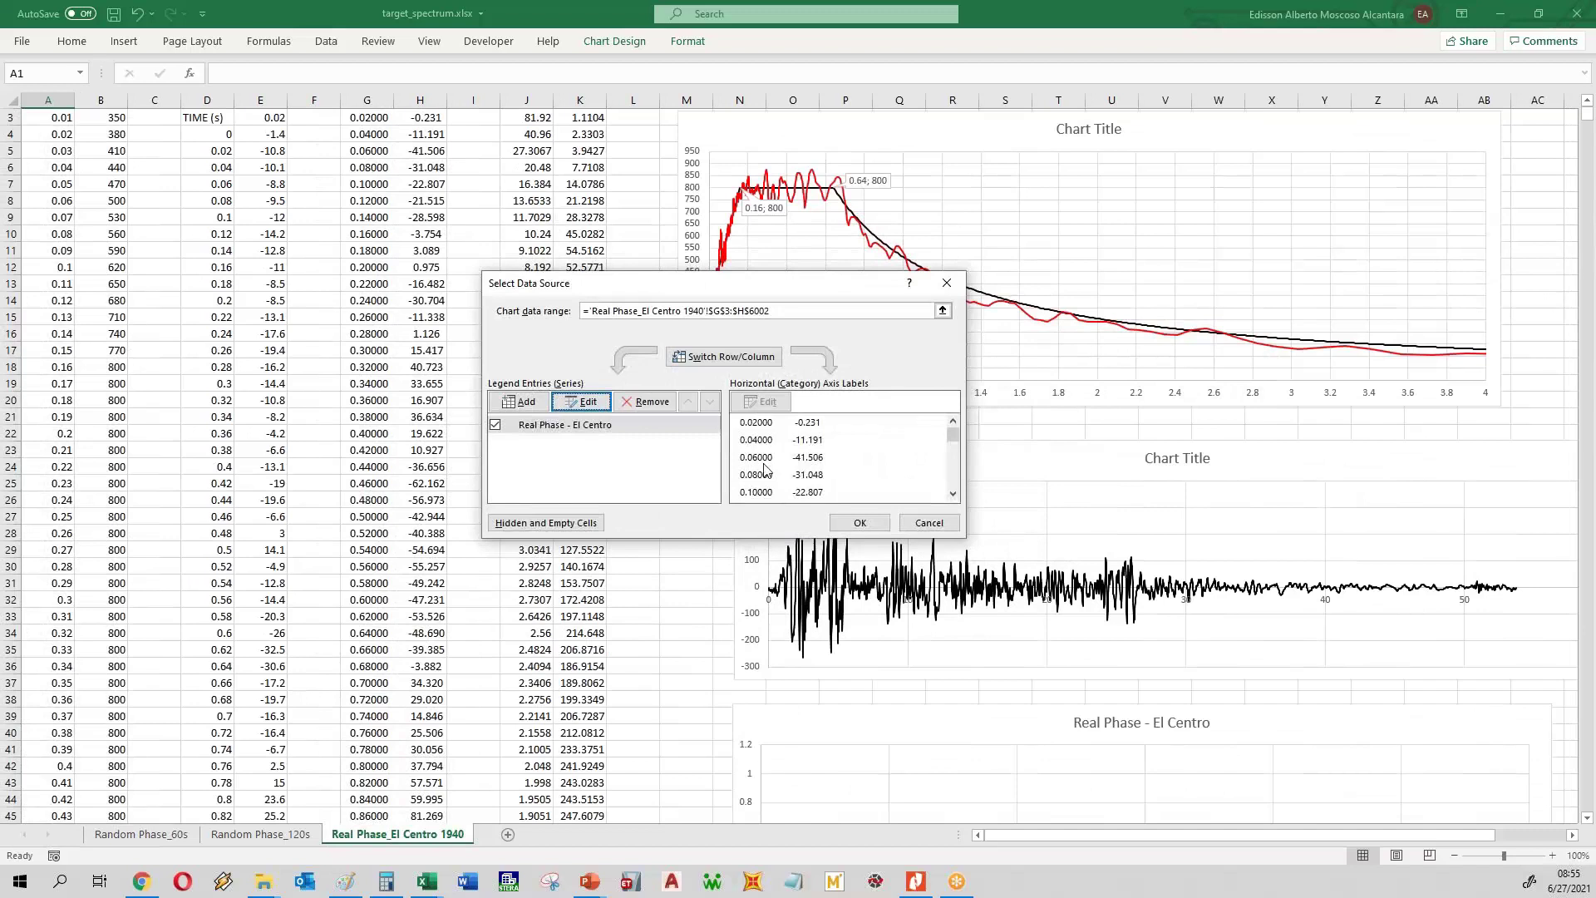
click(572, 404)
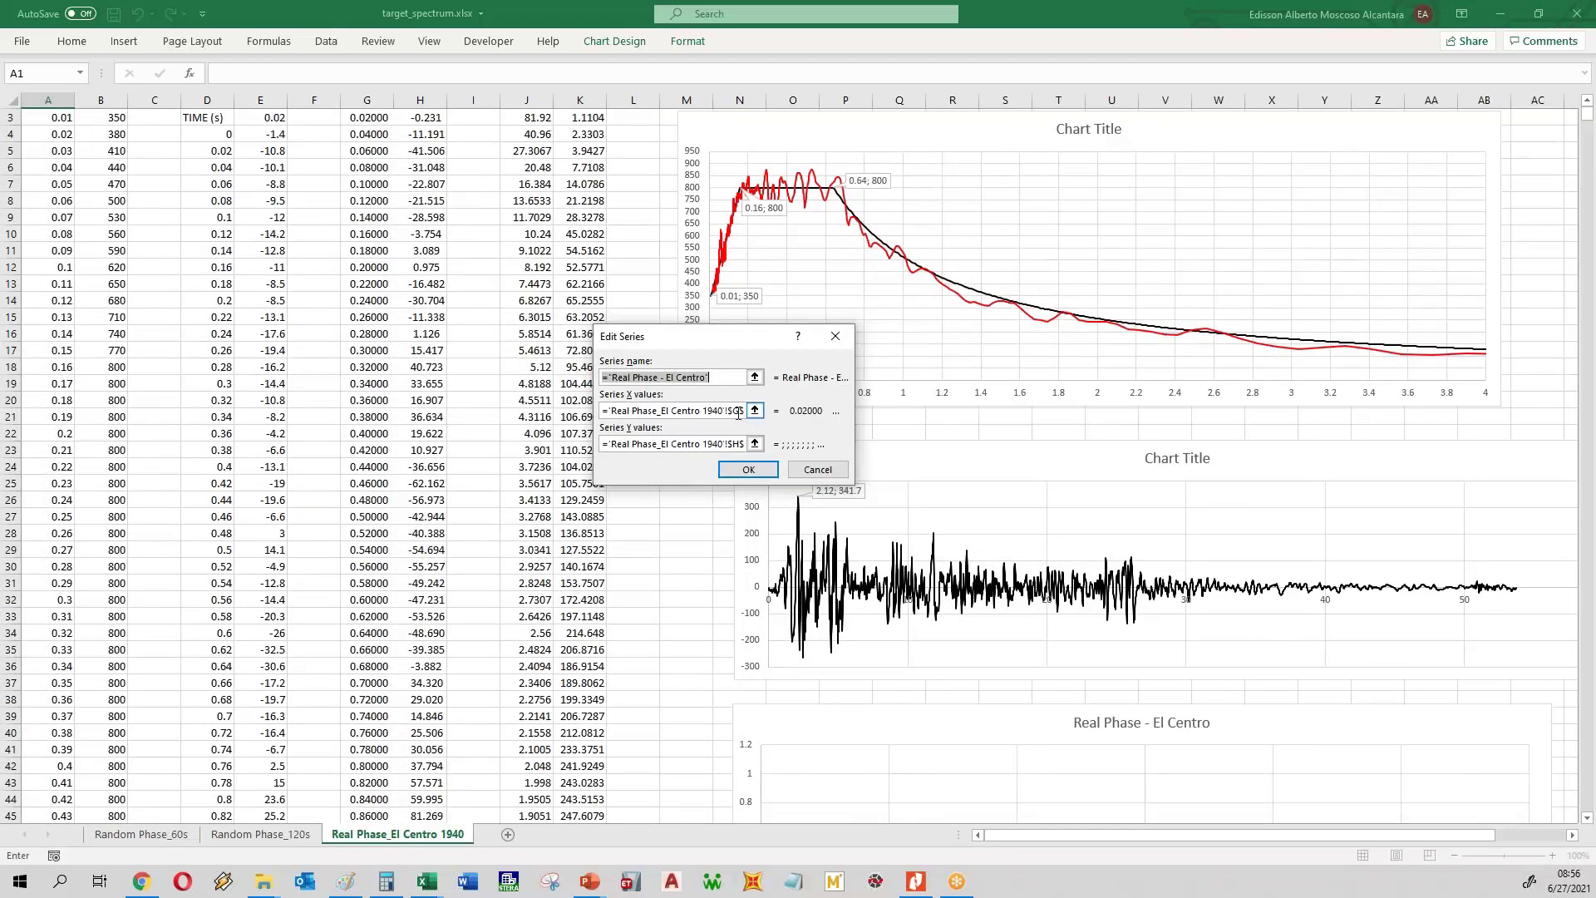
click(736, 413)
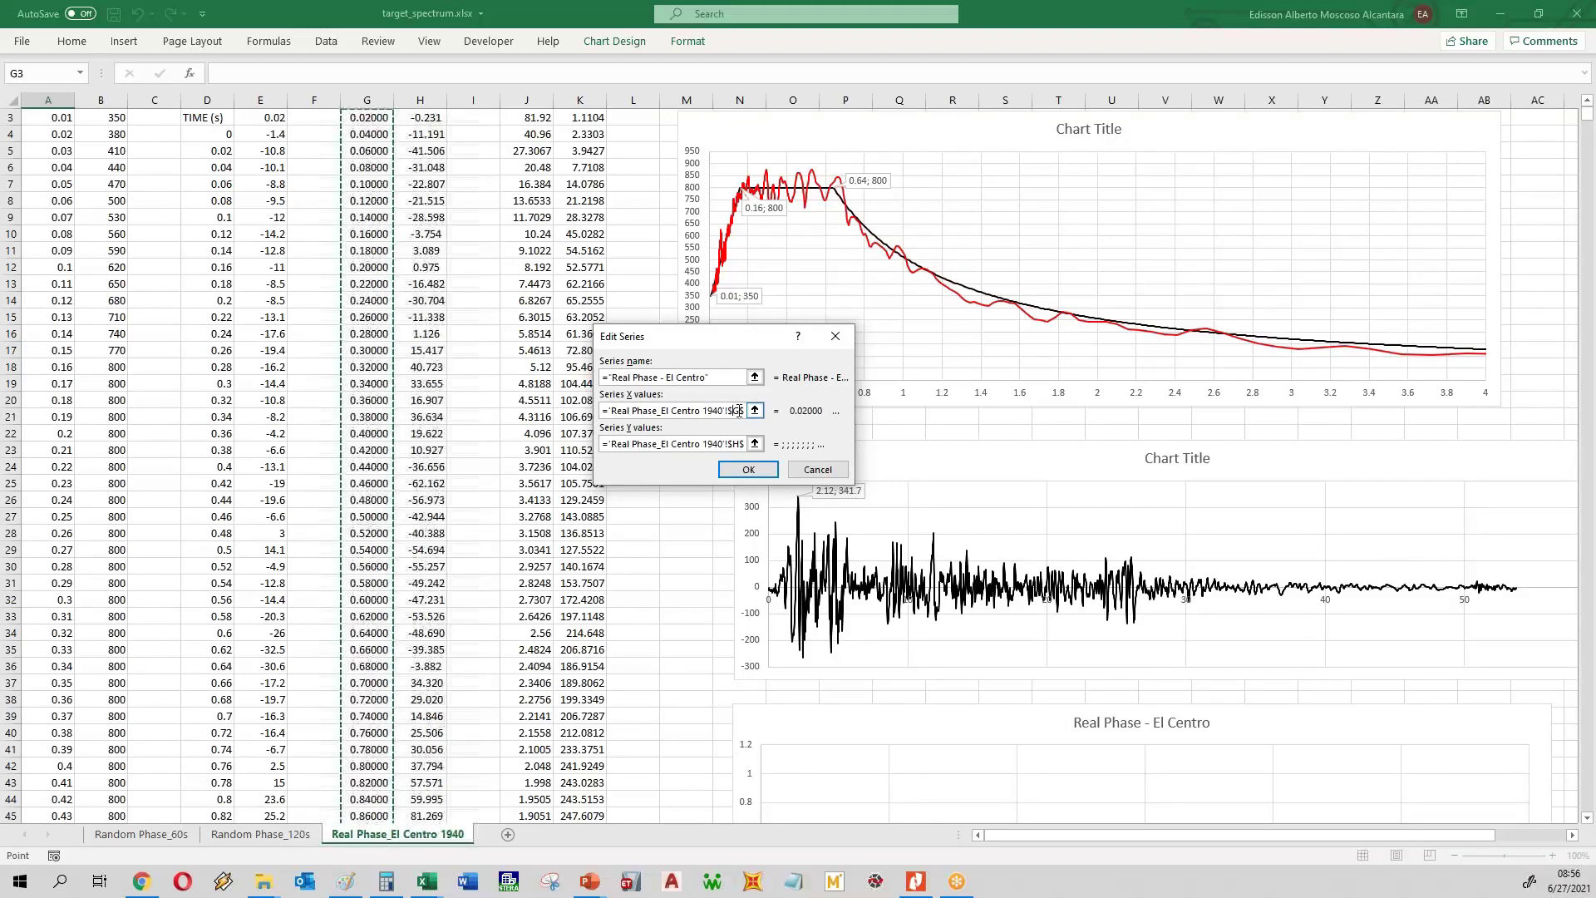
key(End)
key(Right)
key(Right)
key(Right)
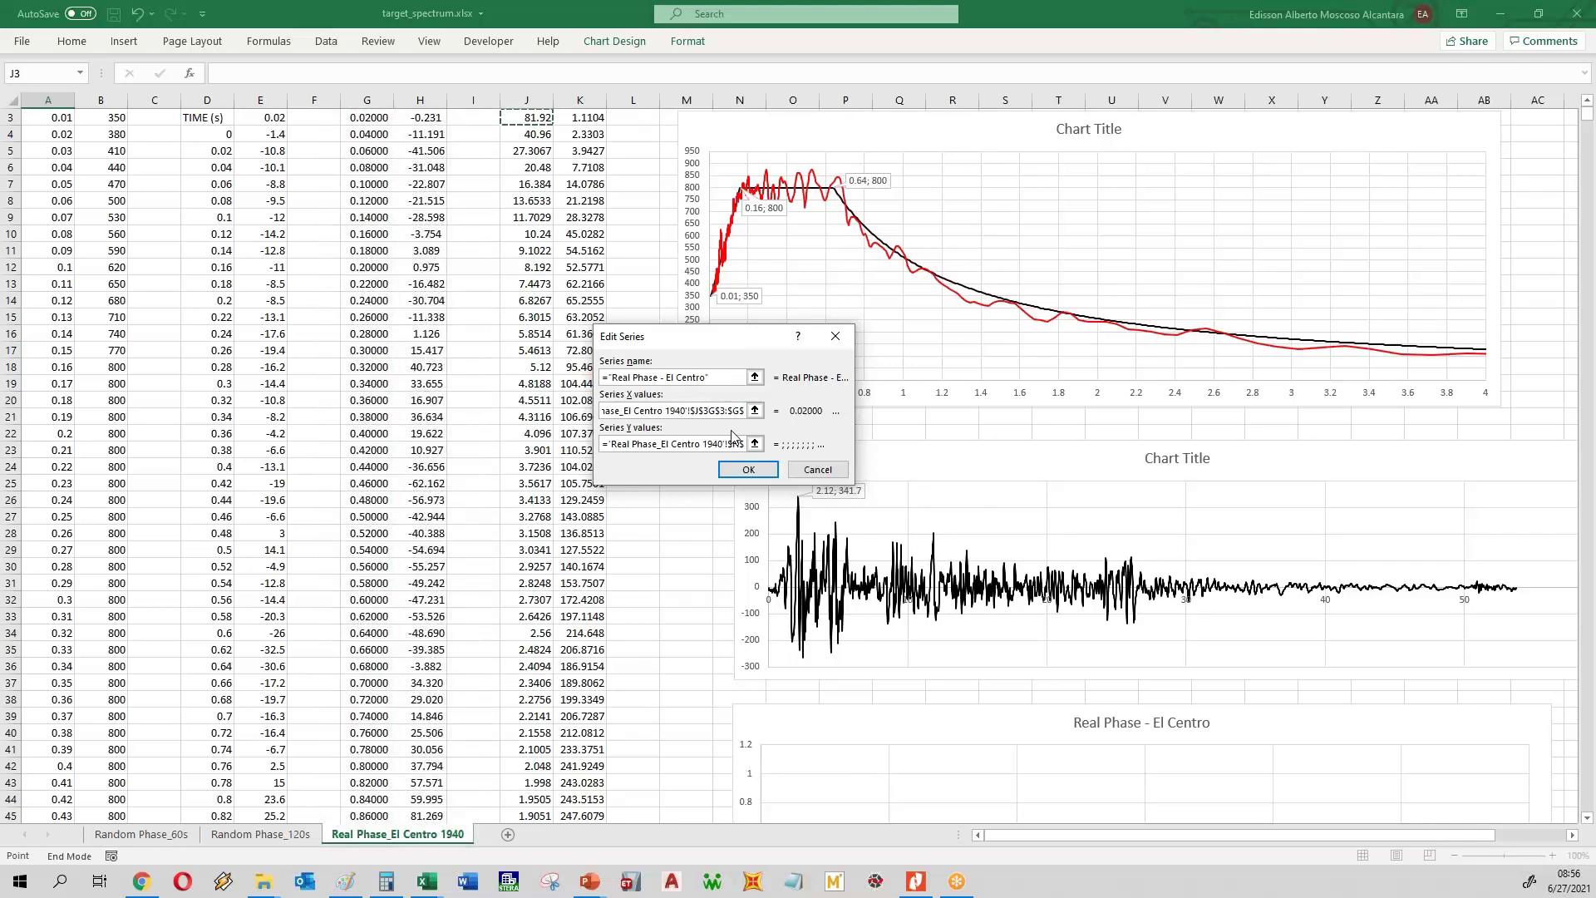
key(Escape)
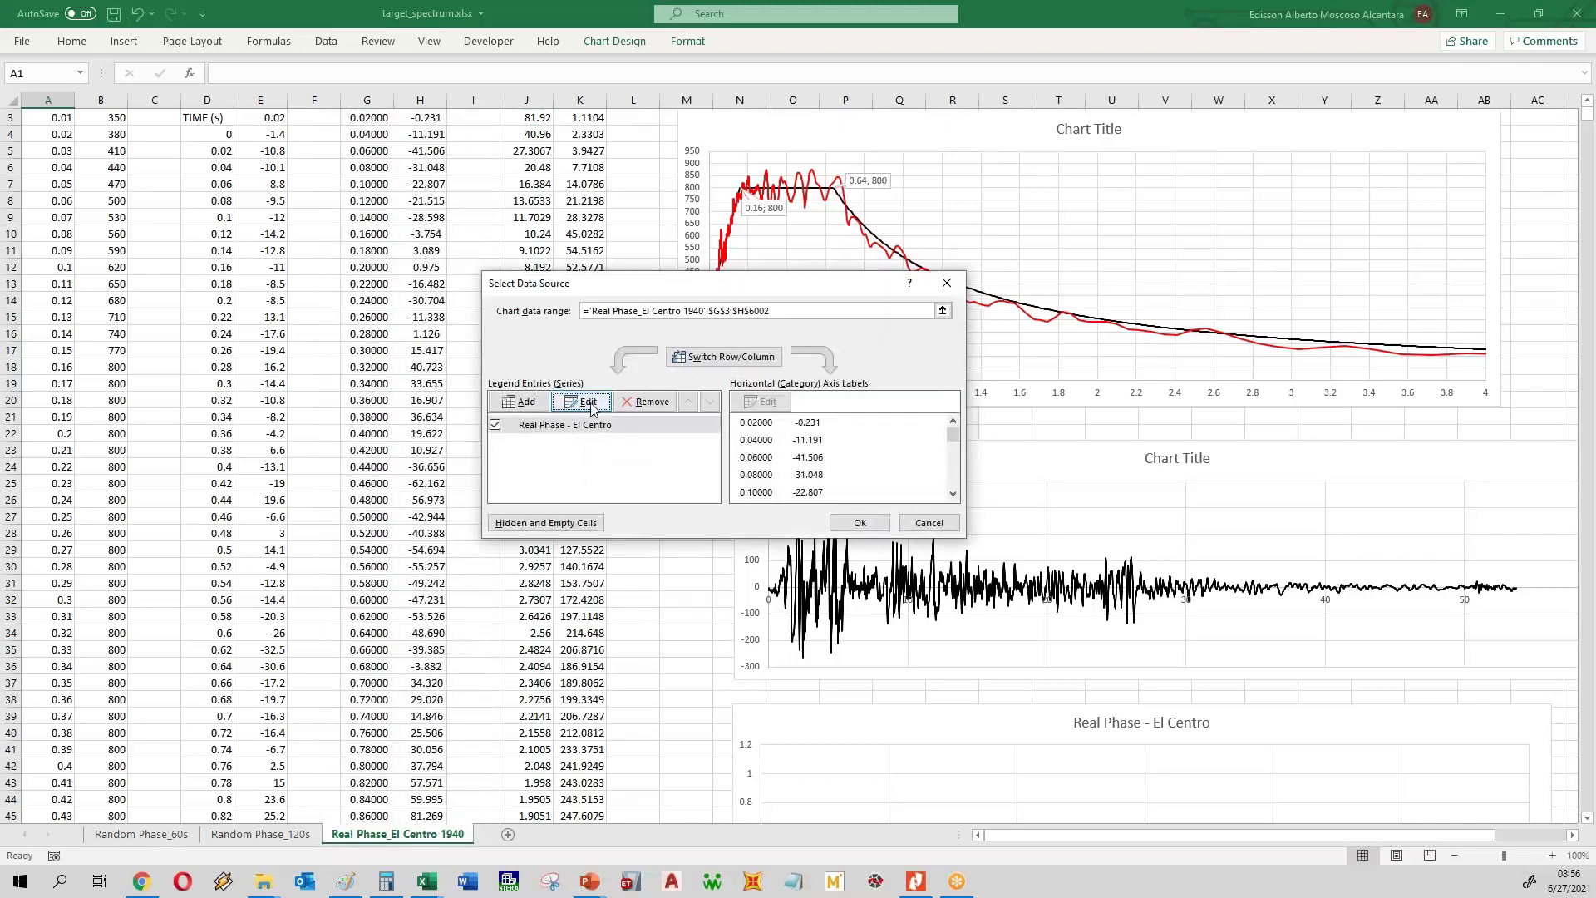
- Set the X values of the Real Phase - El Centro series to G3:G2690 on the Real Phase_El Centro 1940 sheet
click(652, 403)
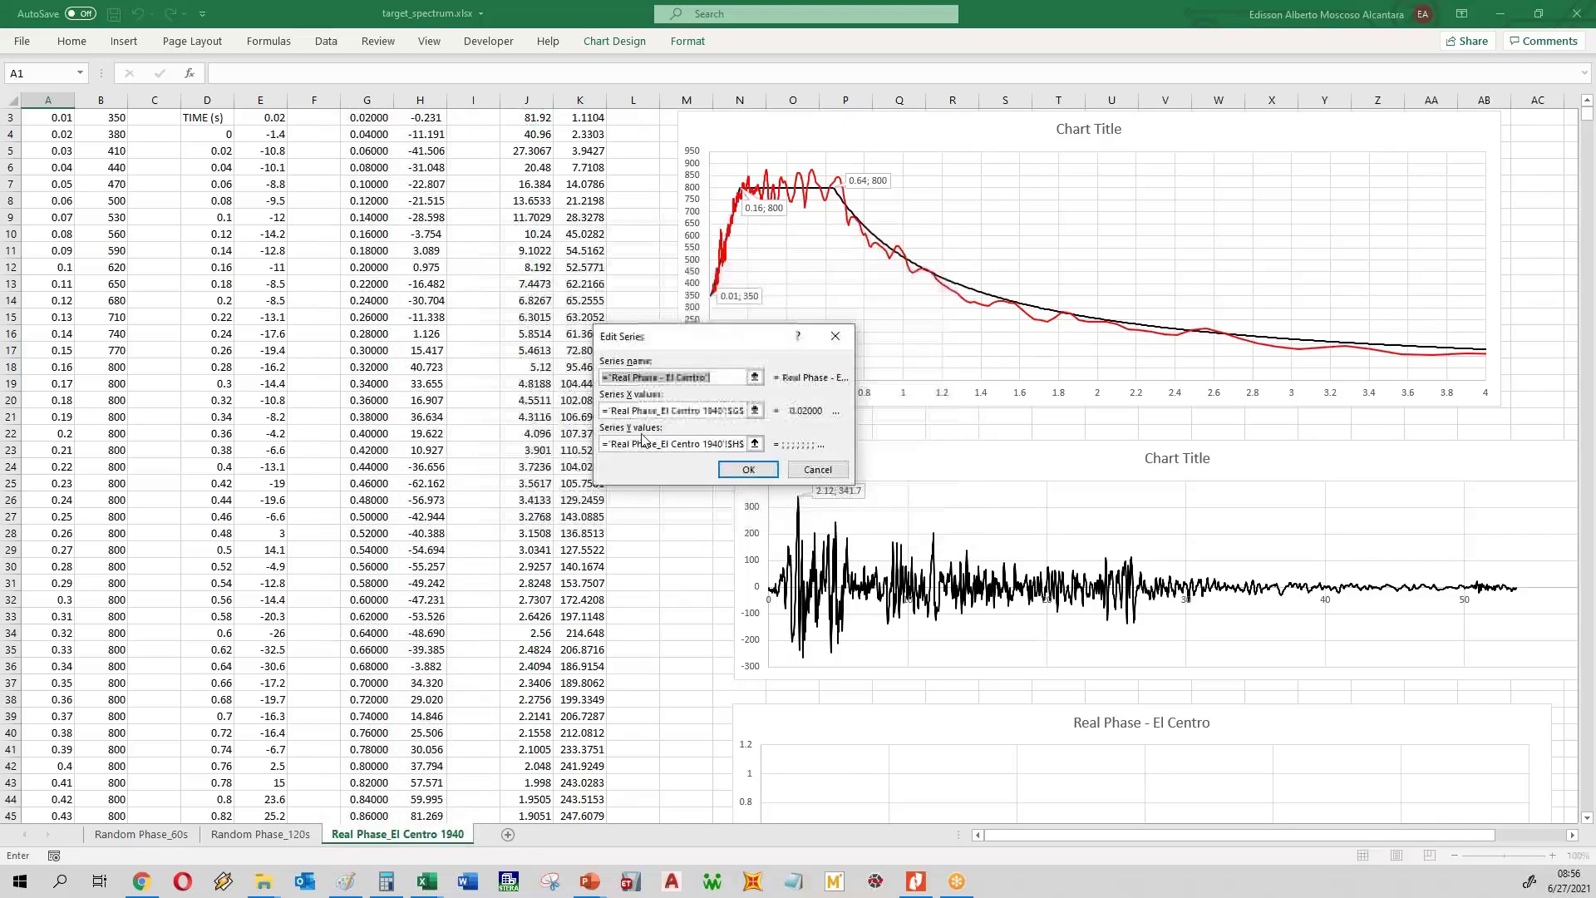
click(755, 409)
key(BackSpace)
key(BackSpace)
key(BackSpace)
key(BackSpace)
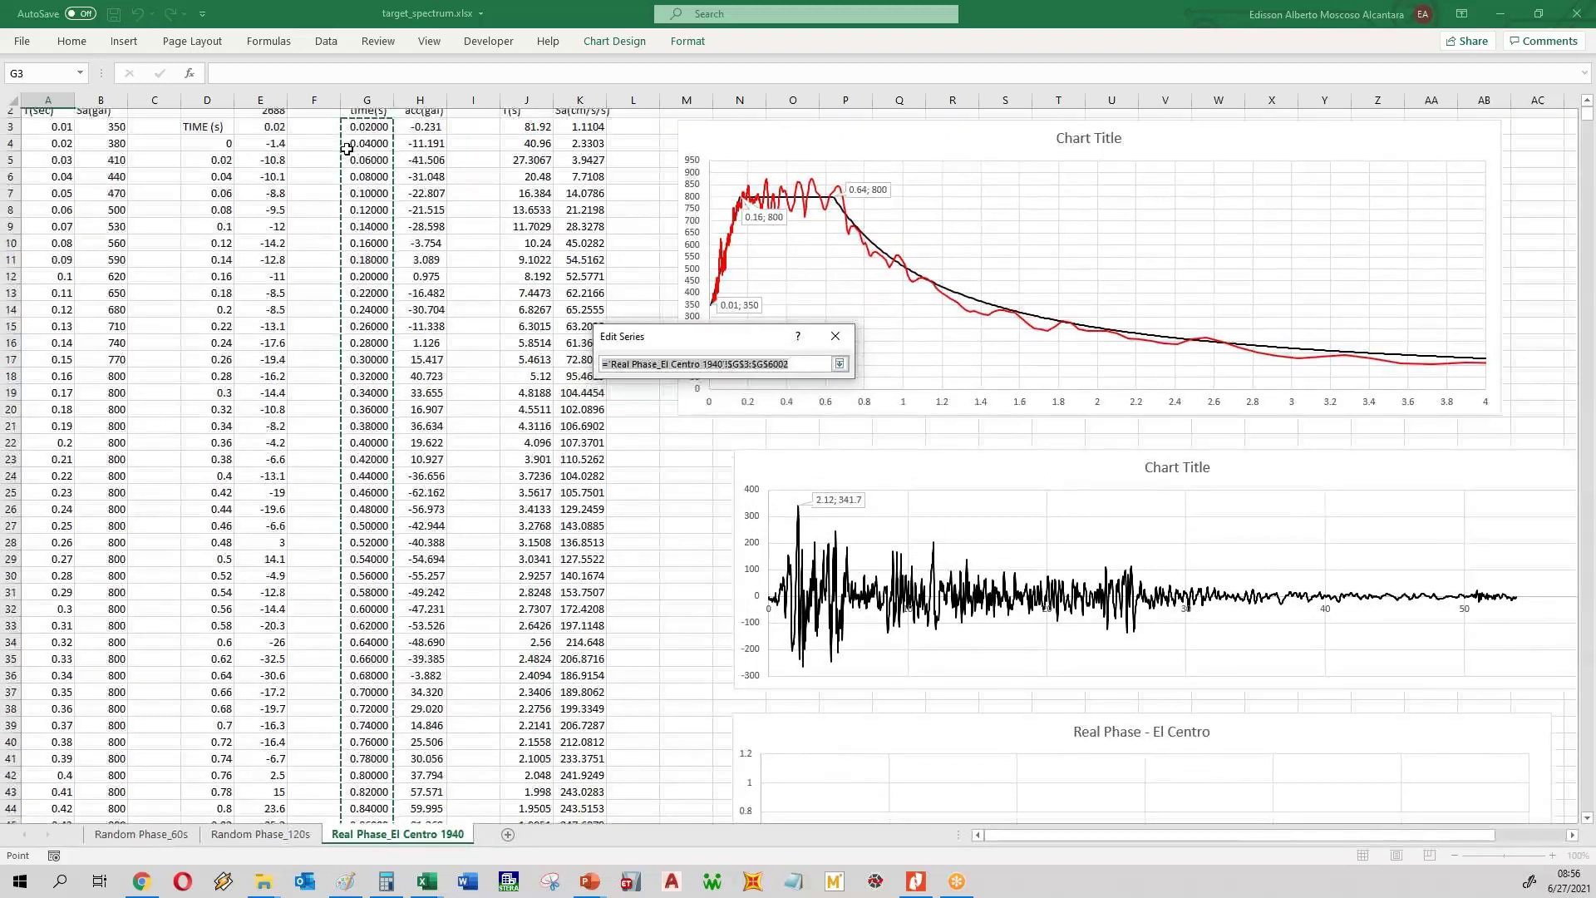
text(2690)
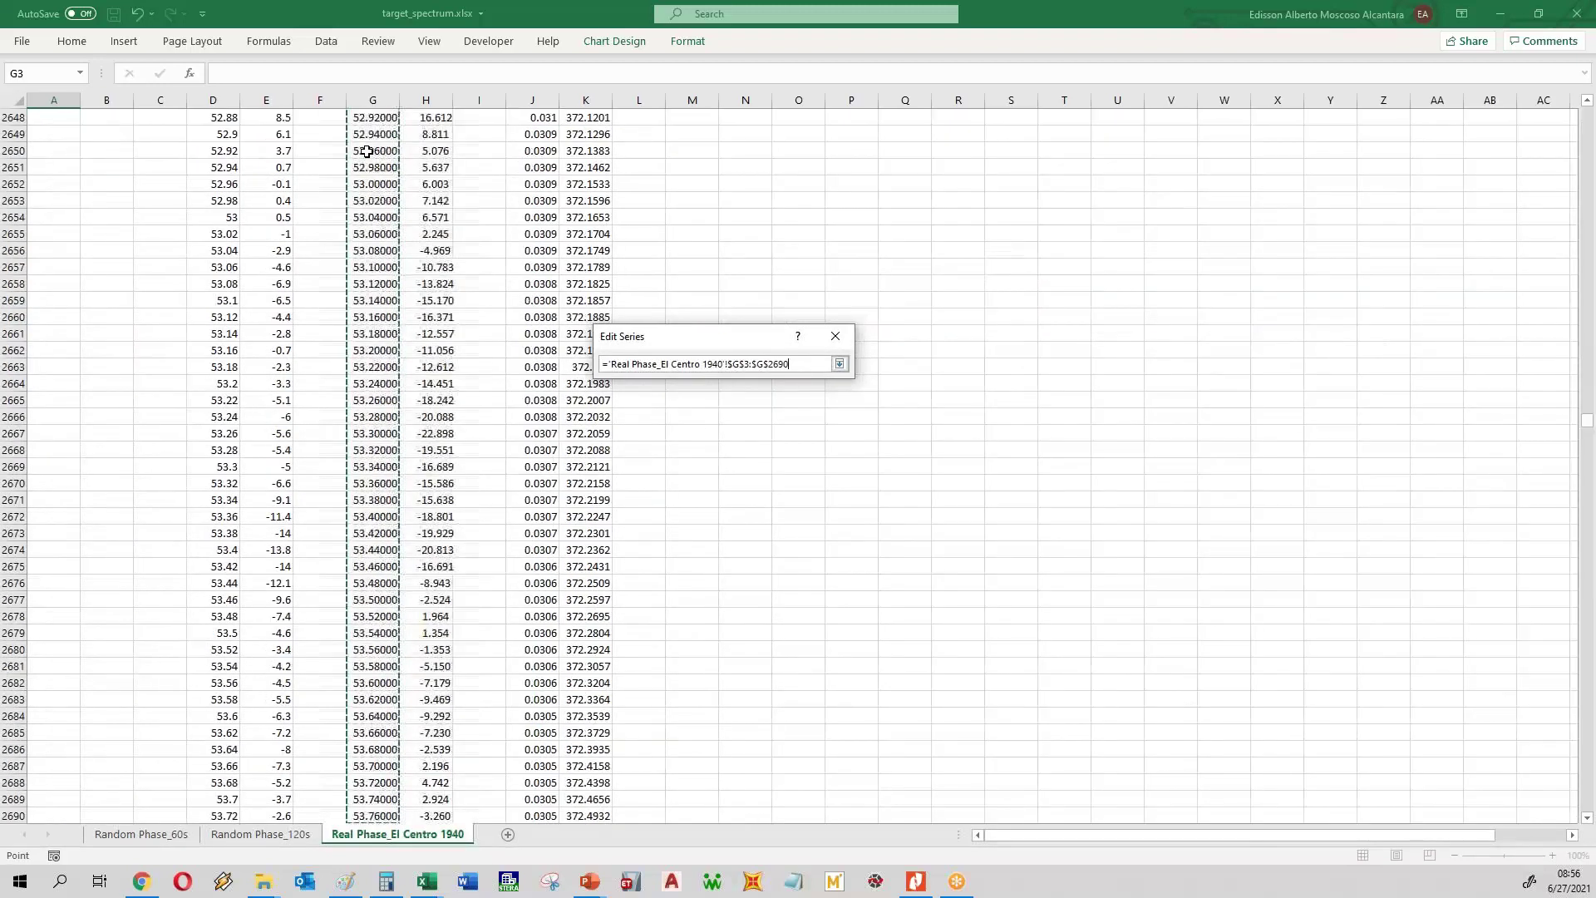
click(840, 363)
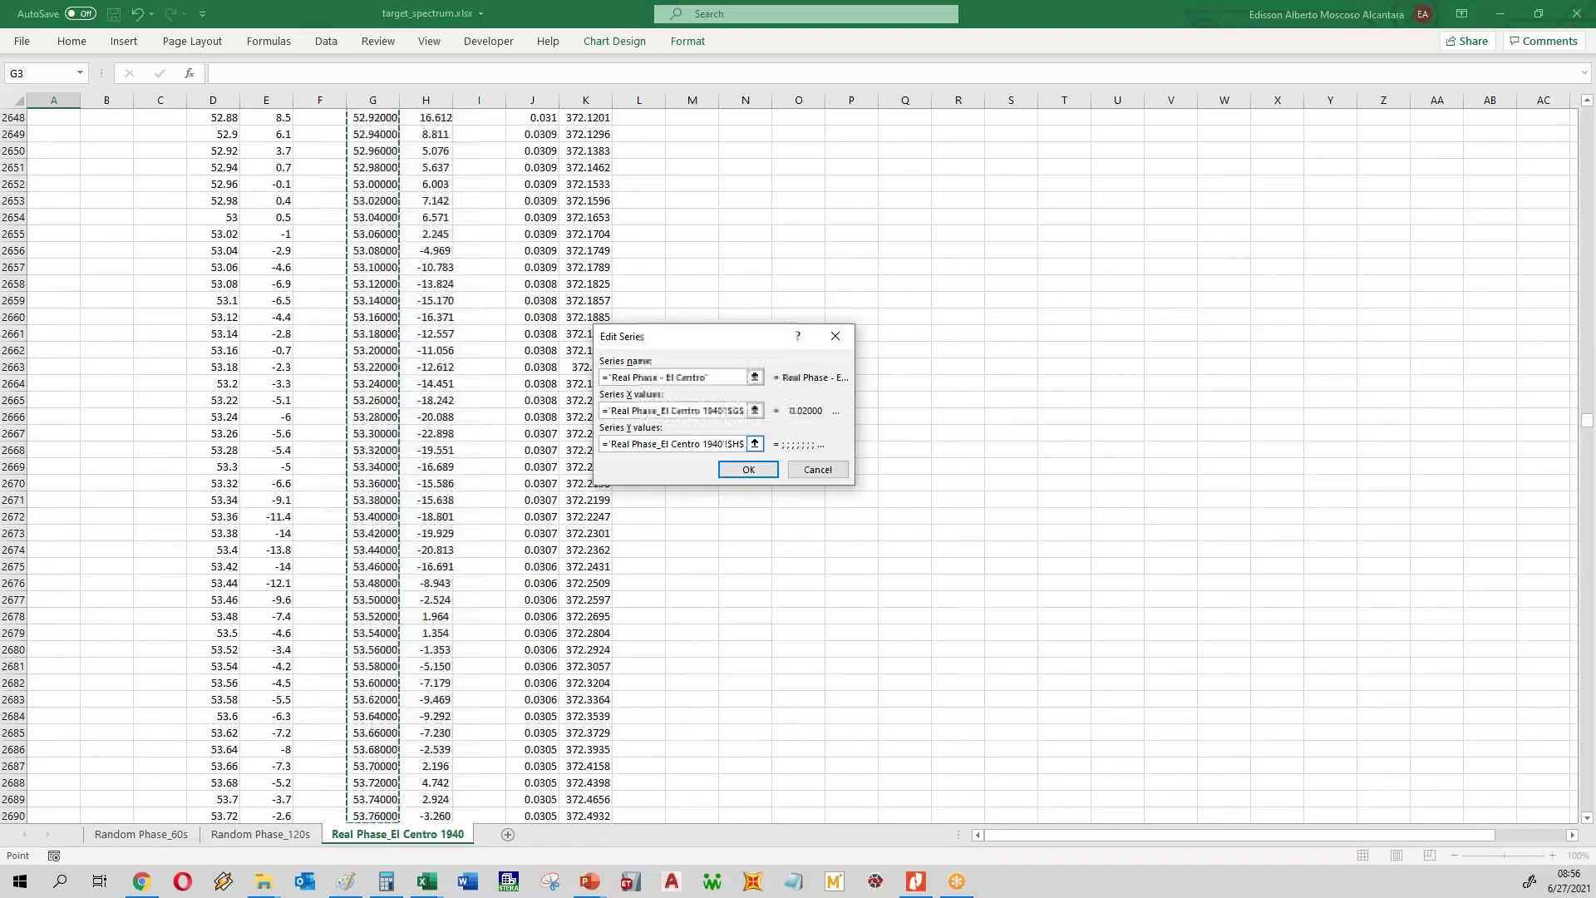
- Set the Y values of the Real Phase - El Centro series to the column H accelerations, starting at H3, and close the series settings
click(758, 442)
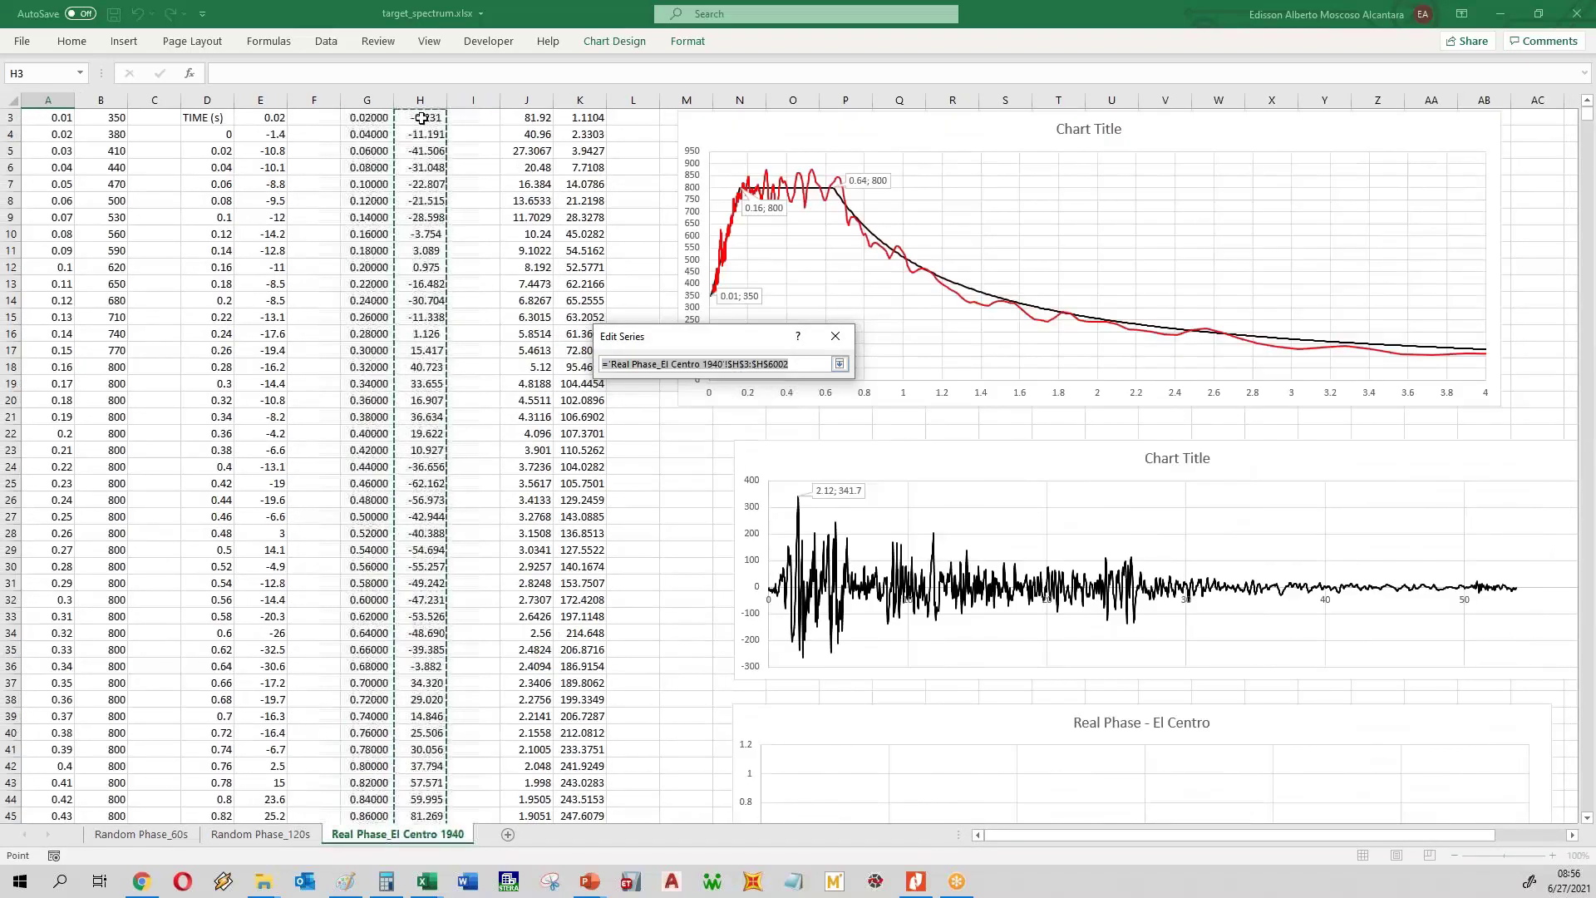
scroll(425, 152, up, 1)
click(424, 152)
key(ctrl+shift+Down)
key(ctrl+shift+Down)
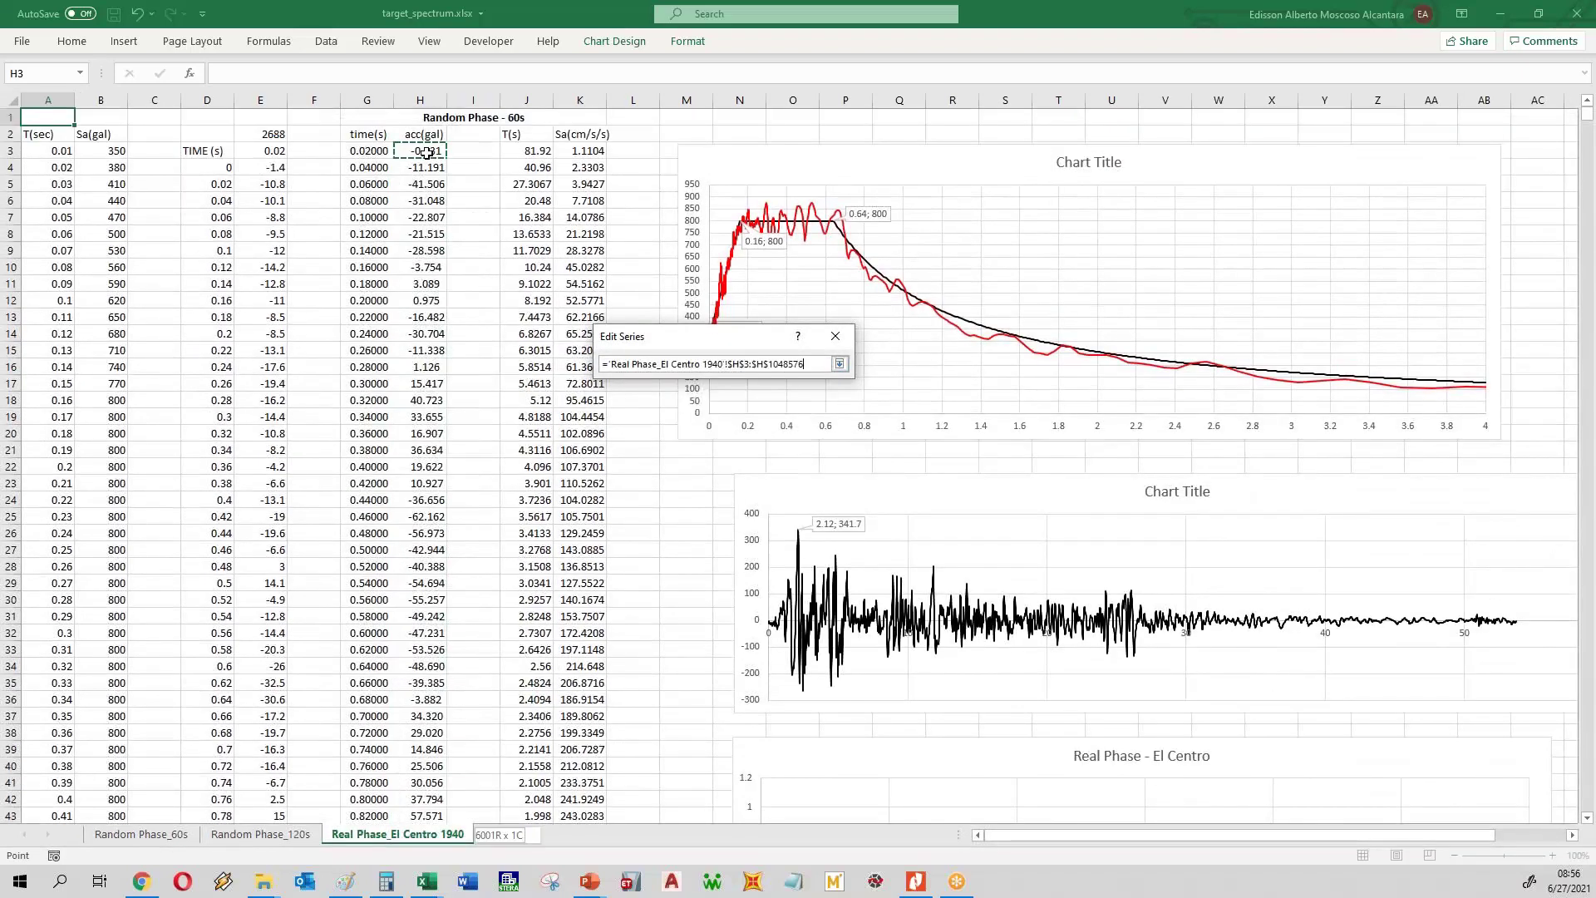
key(BackSpace)
key(BackSpace)
key(BackSpace)
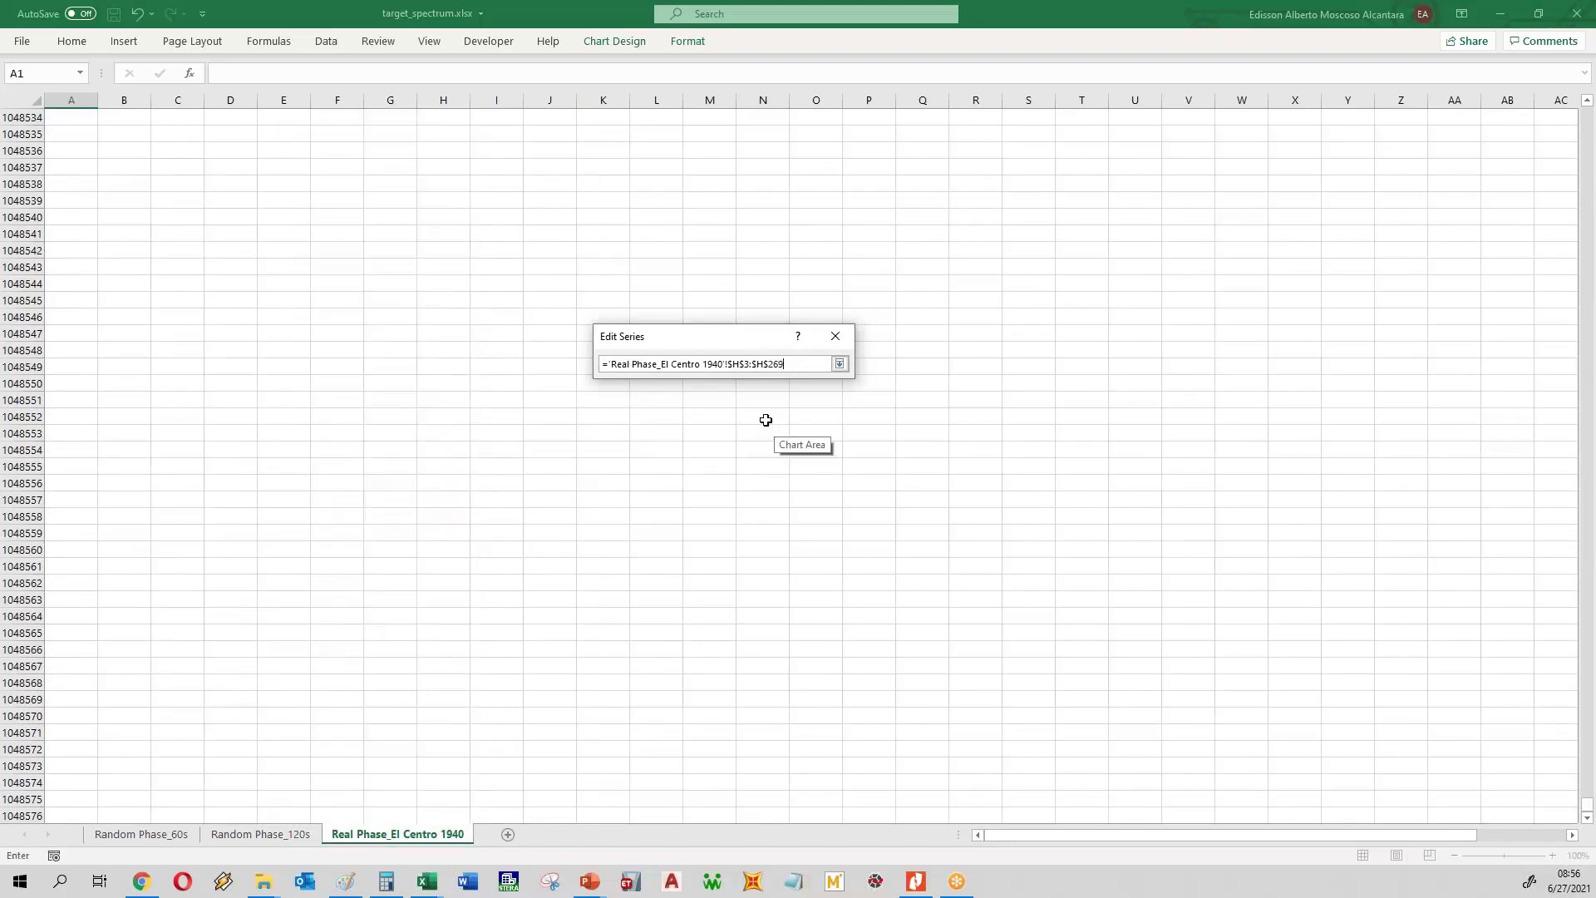
click(839, 364)
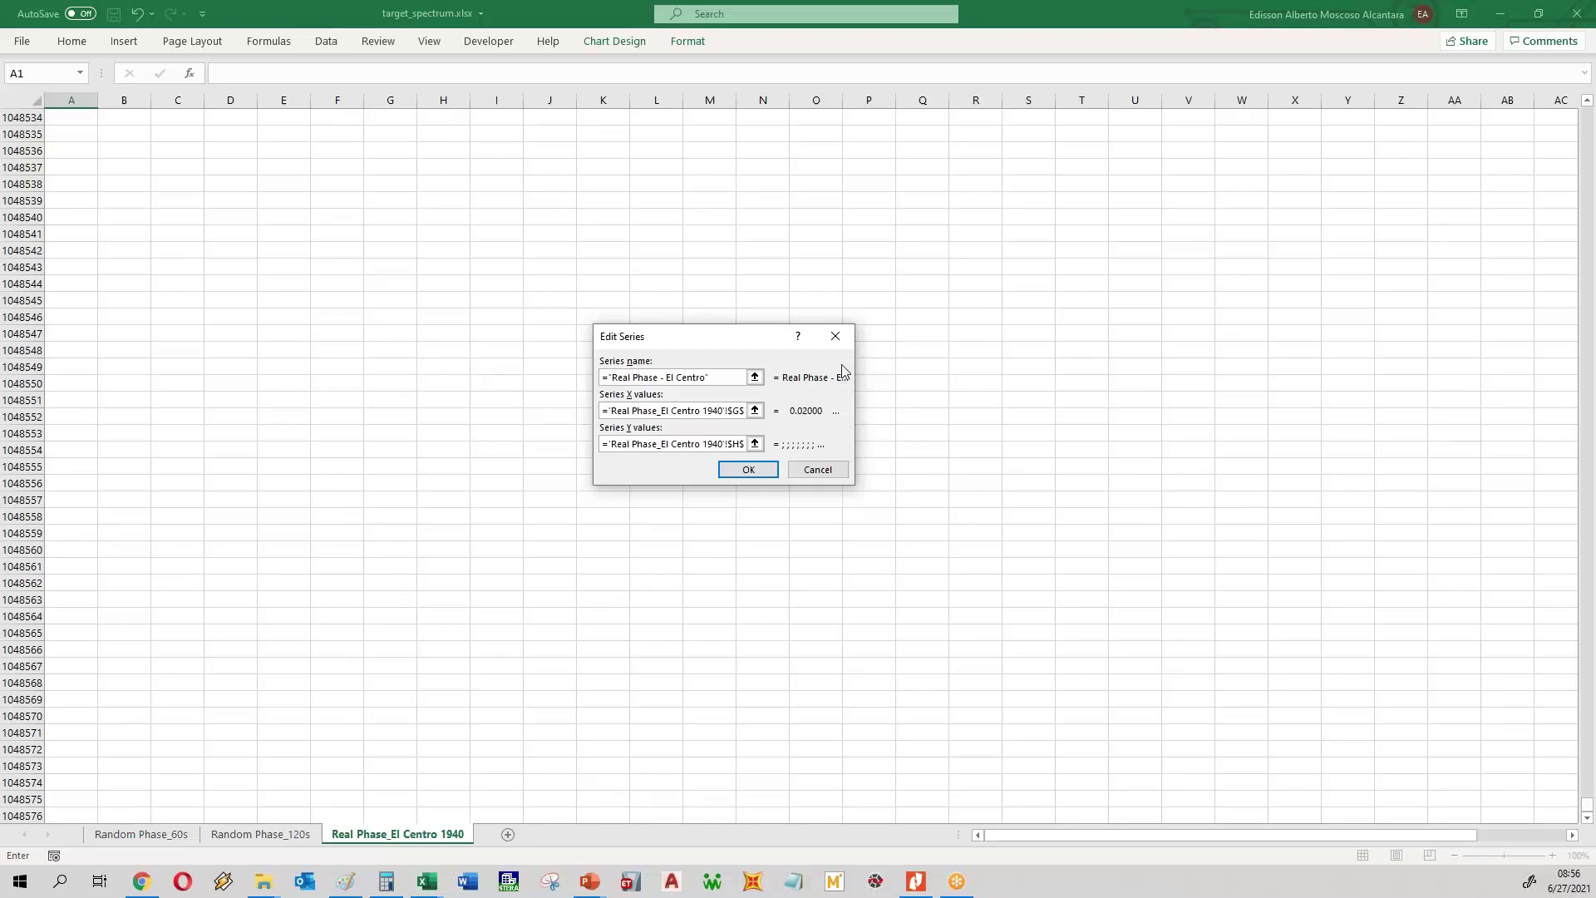
click(770, 468)
click(859, 520)
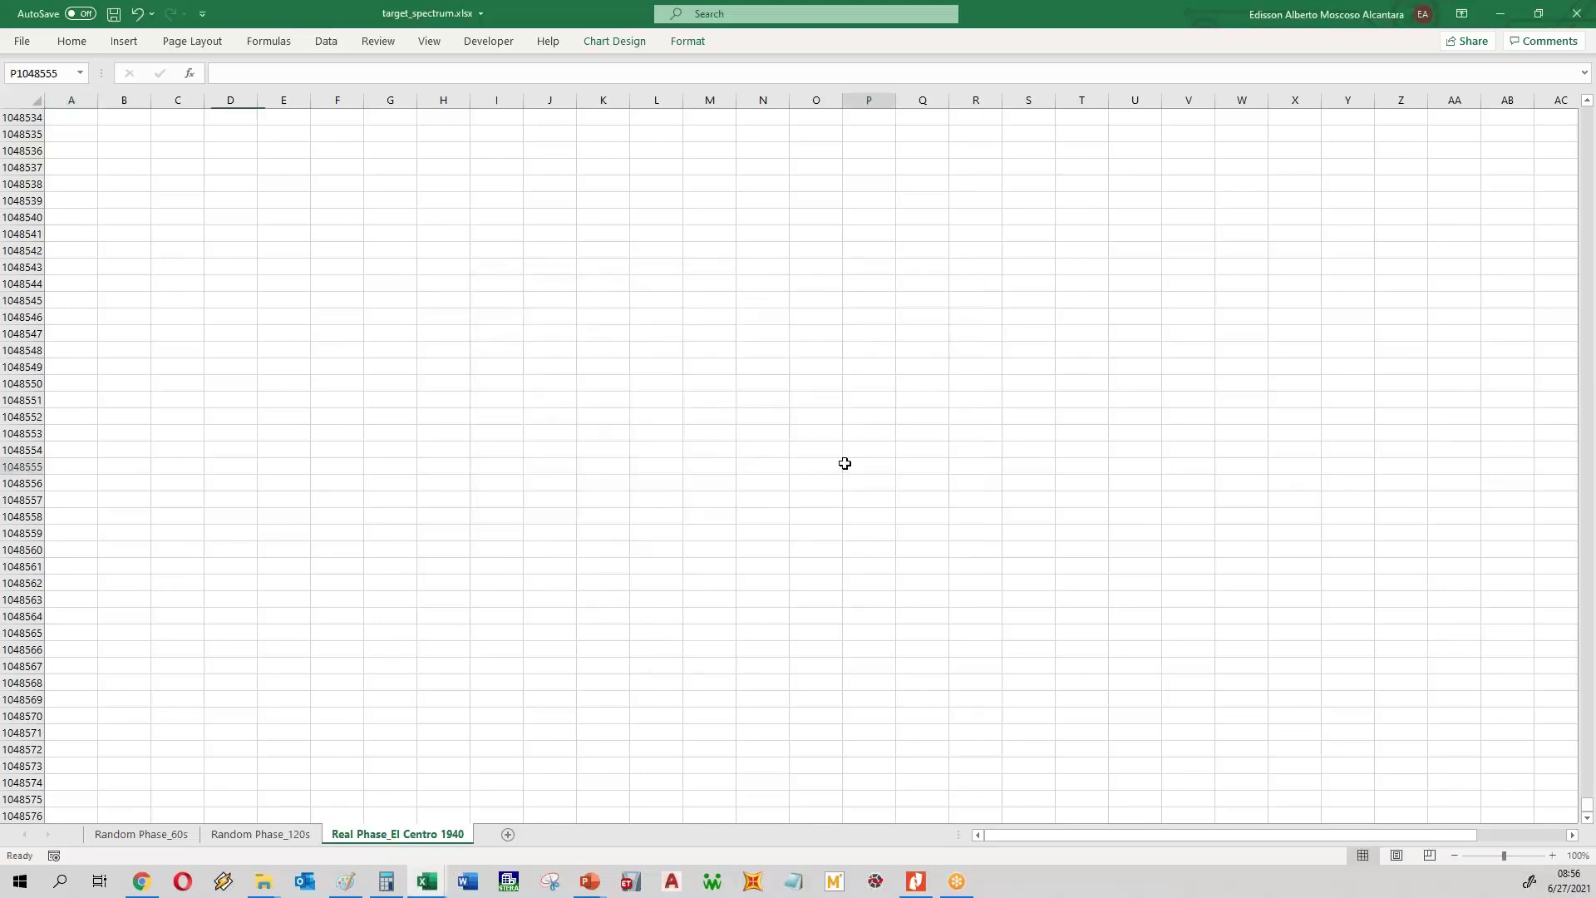
click(845, 463)
key(ctrl+Home)
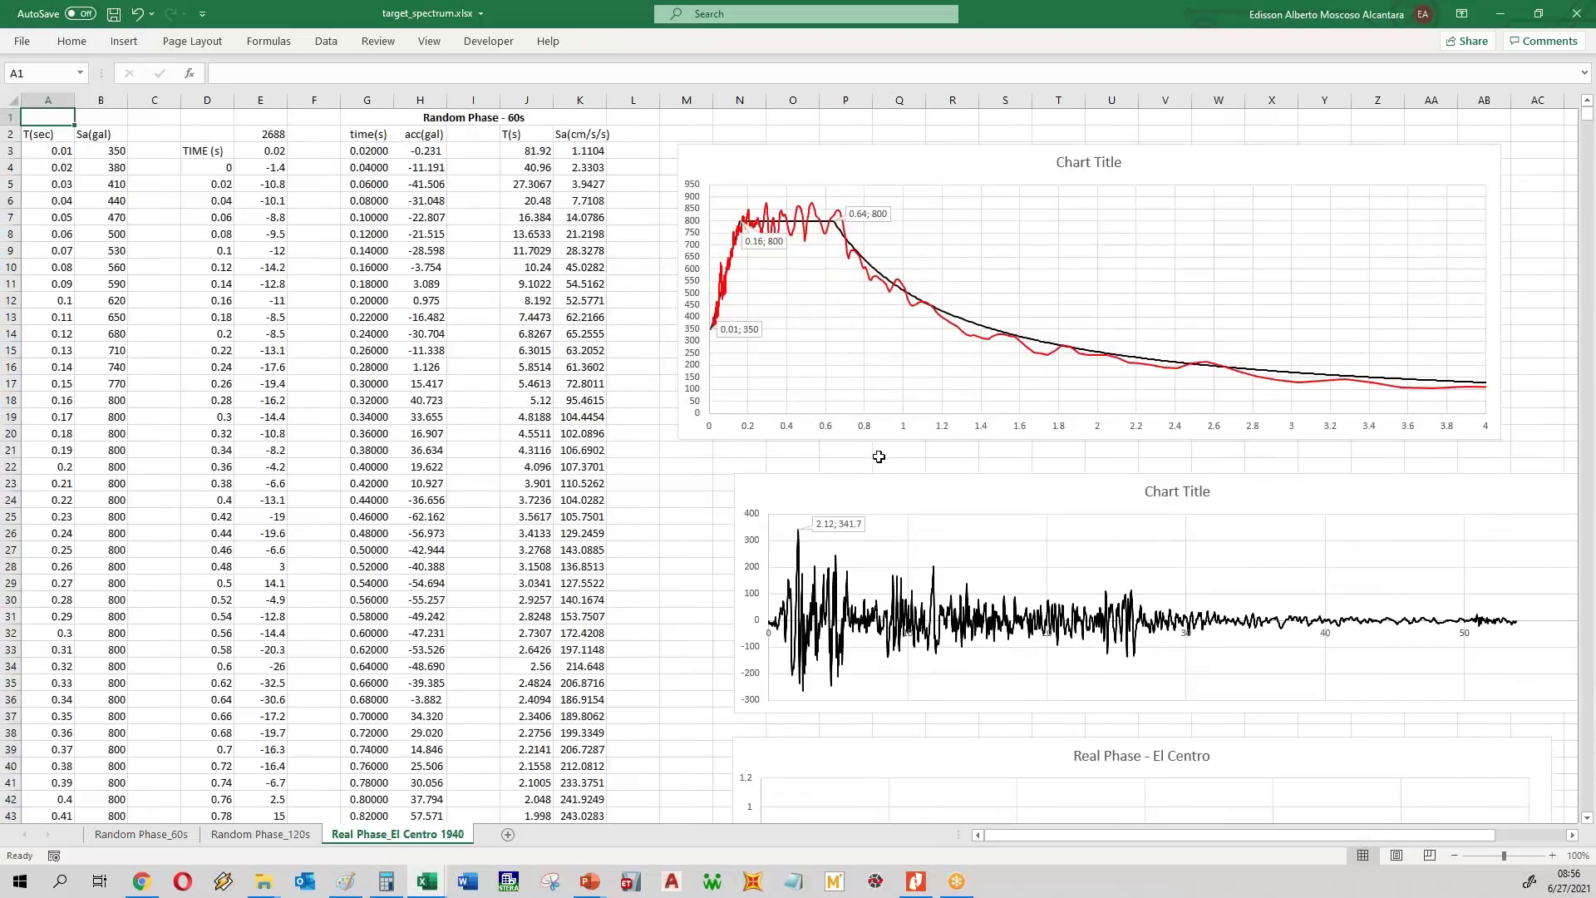
- Examine the Real Phase - El Centro chart and its vertical axis options, comparing it with the charts and data above
scroll(879, 456, down, 4)
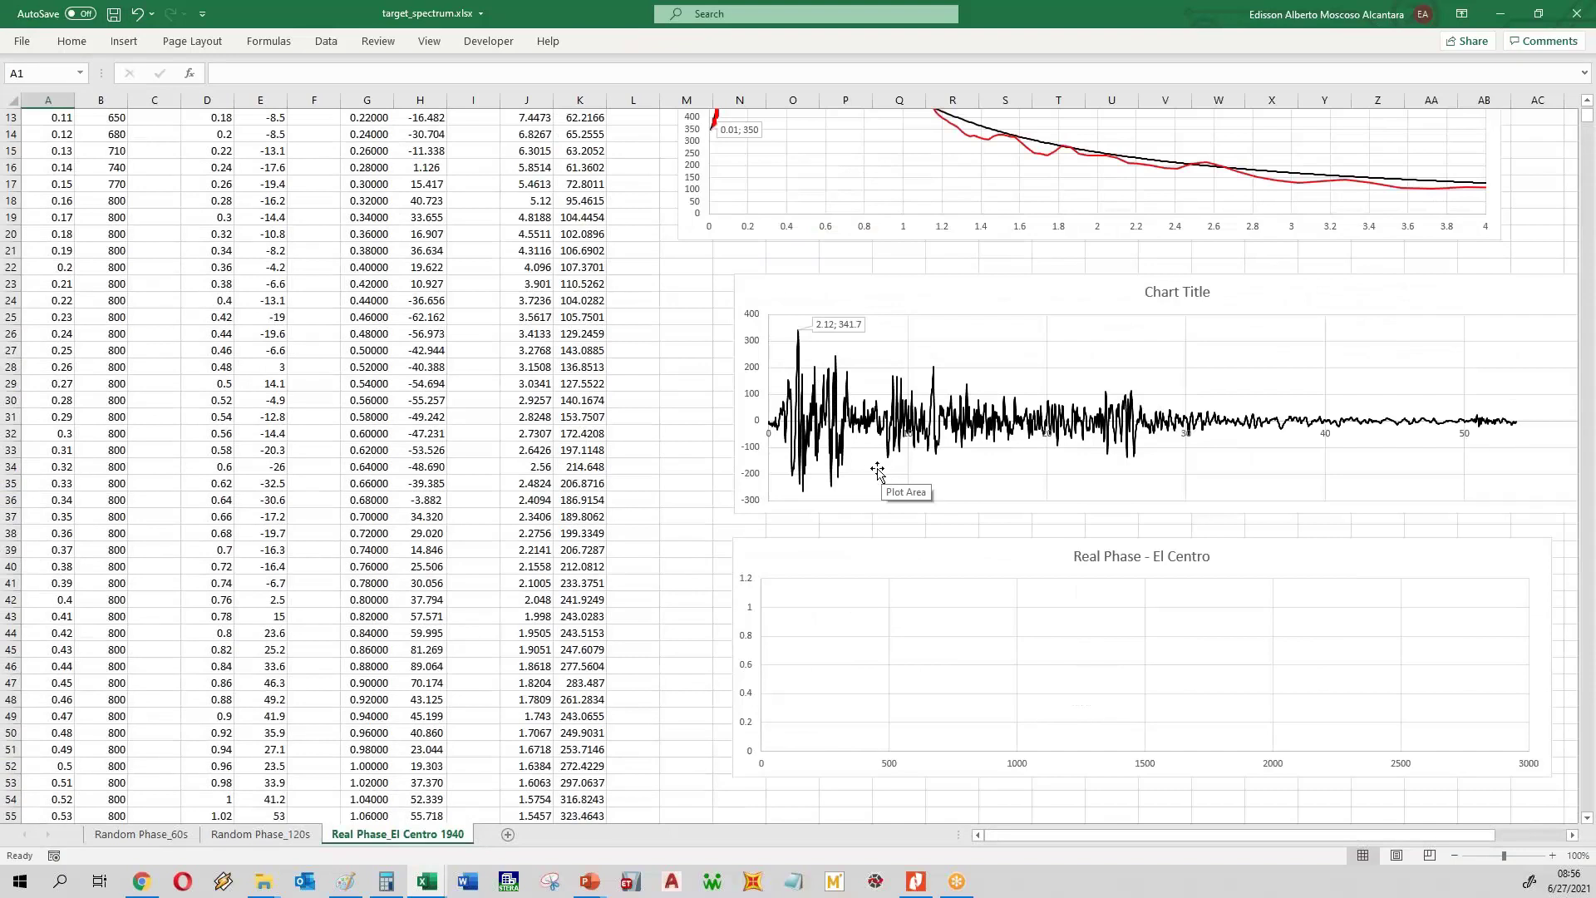
scroll(496, 500, up, 4)
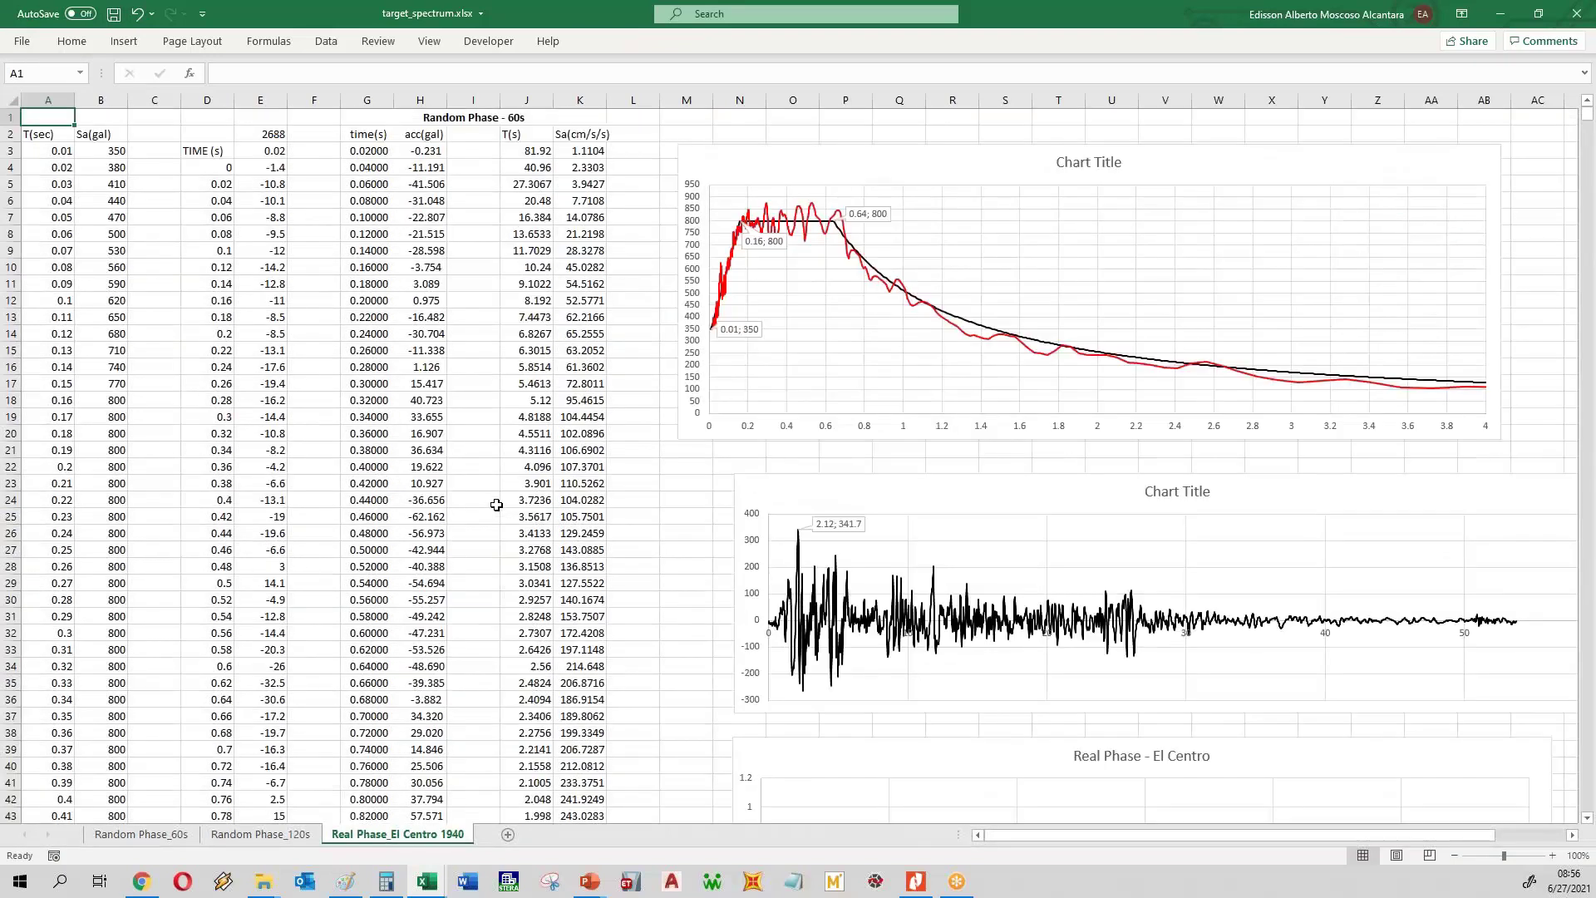
scroll(496, 505, down, 5)
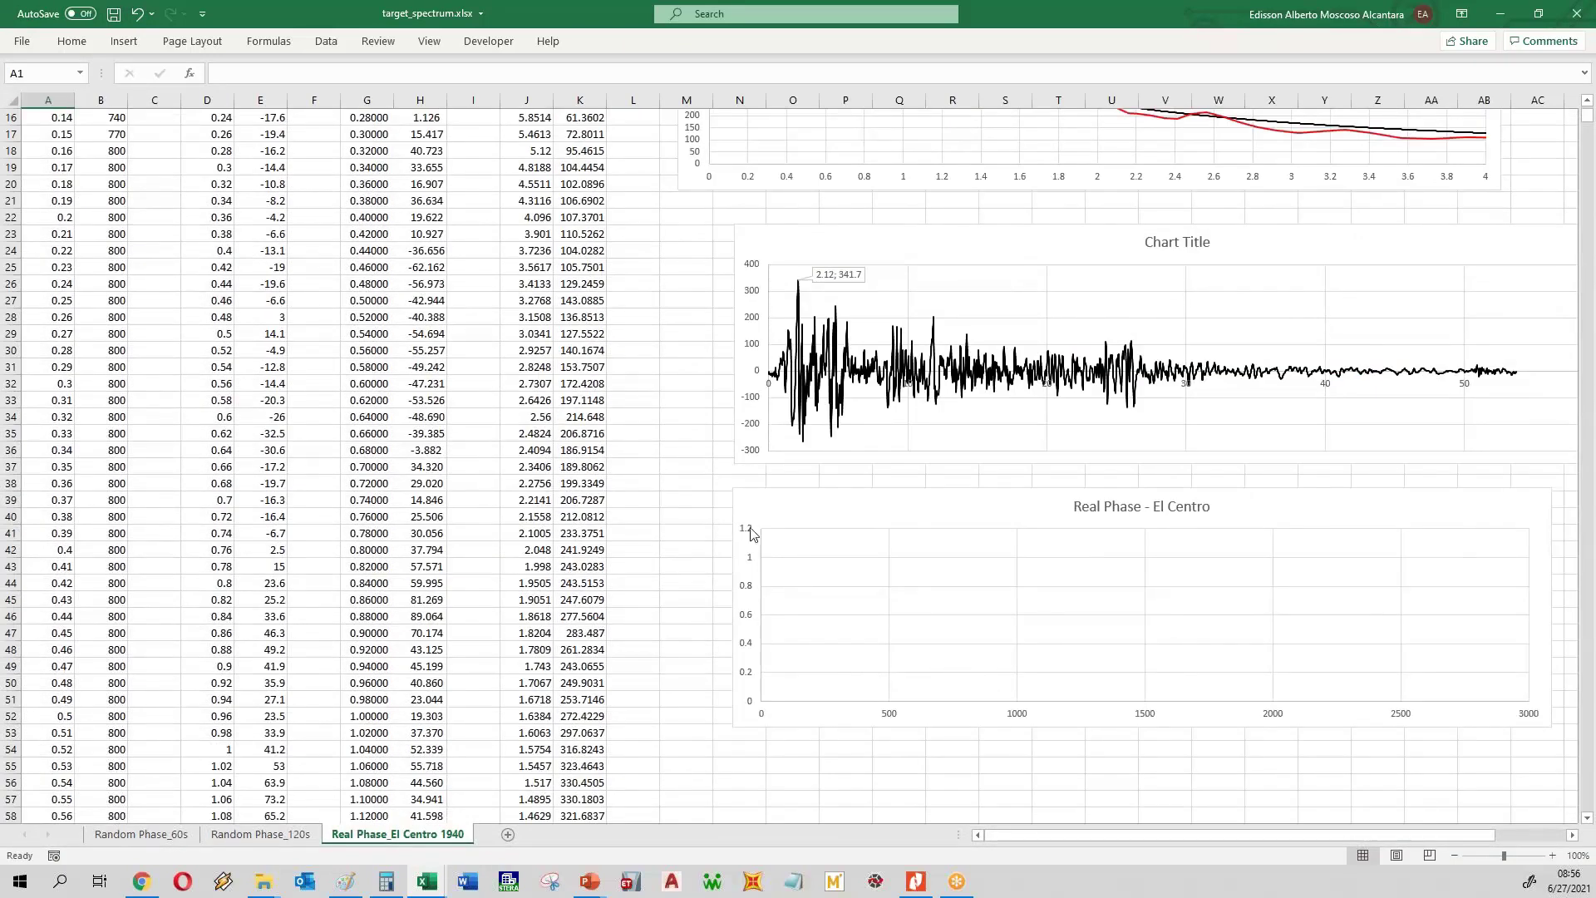
click(752, 534)
right_click(753, 534)
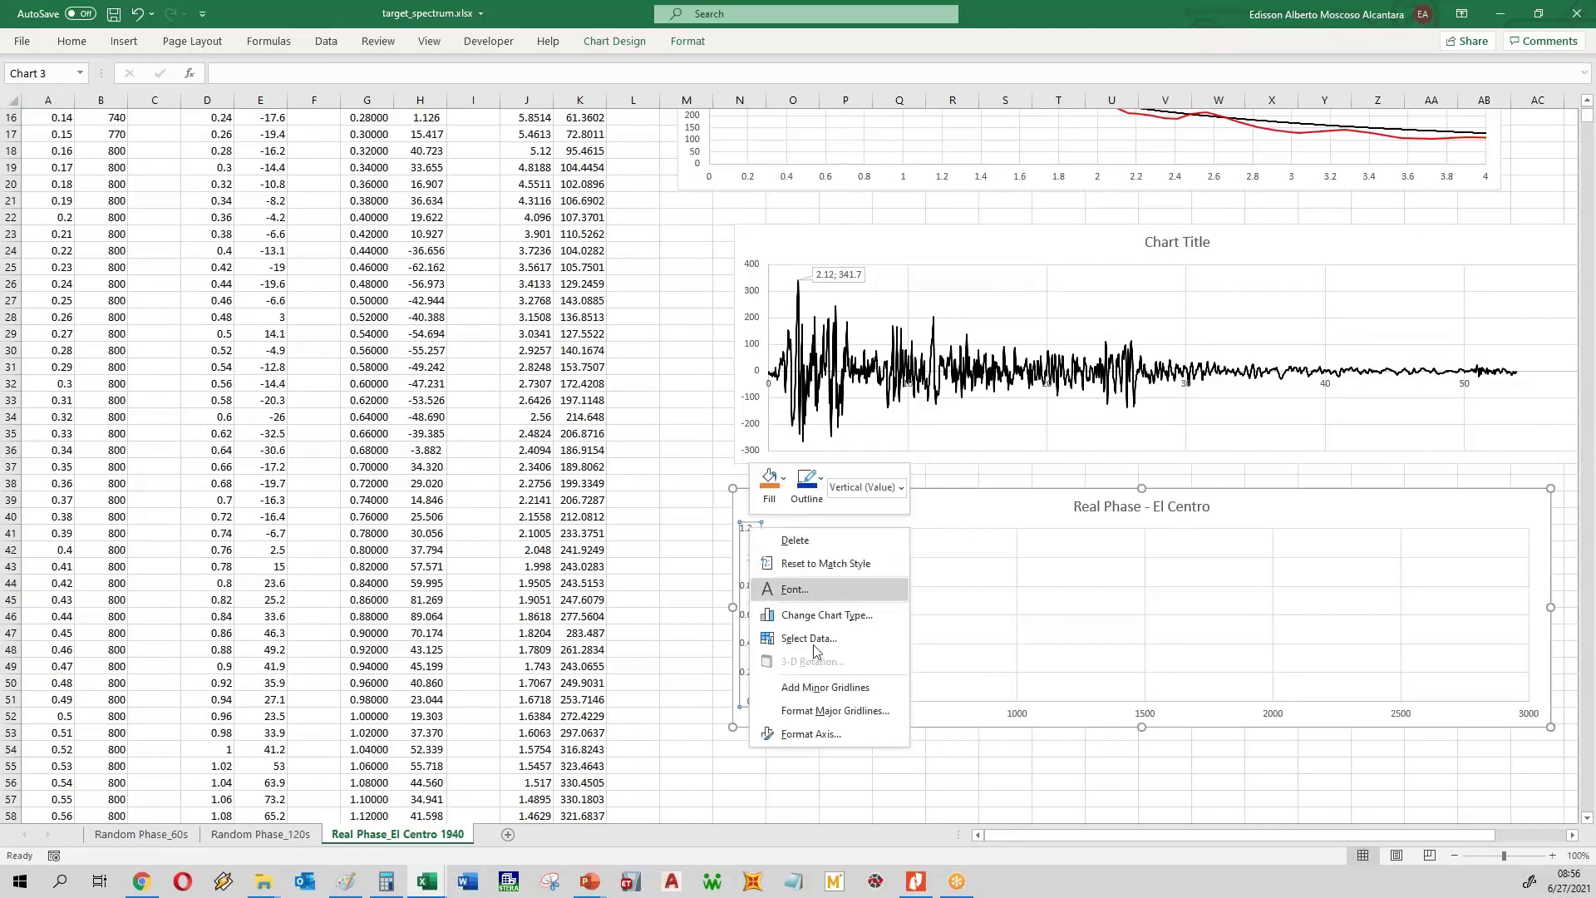
click(797, 741)
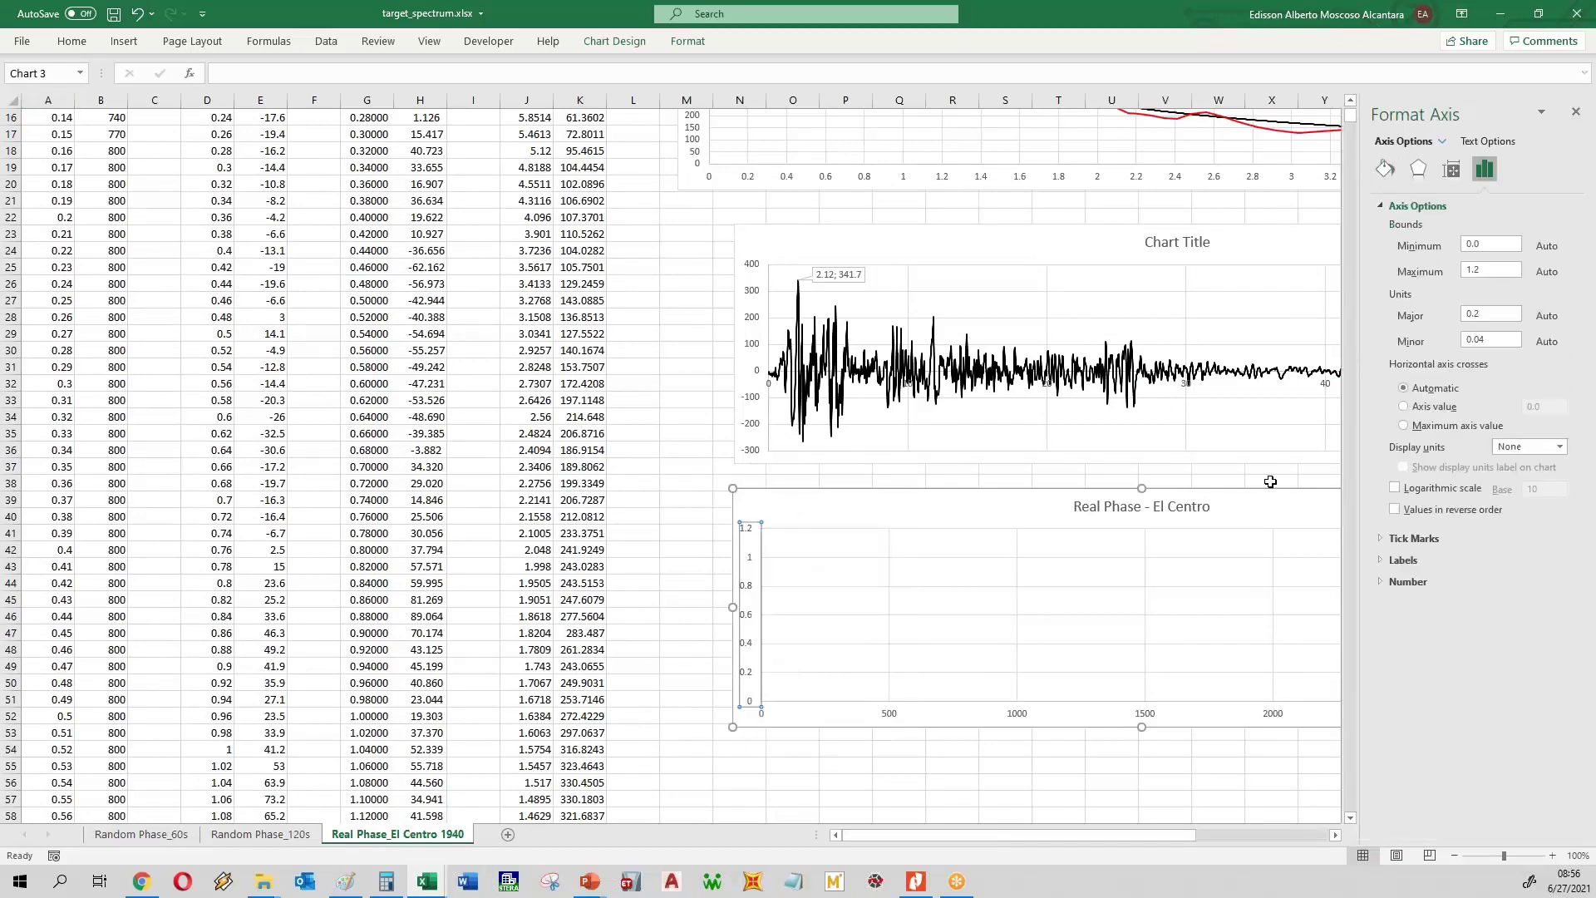
click(651, 374)
scroll(651, 382, up, 5)
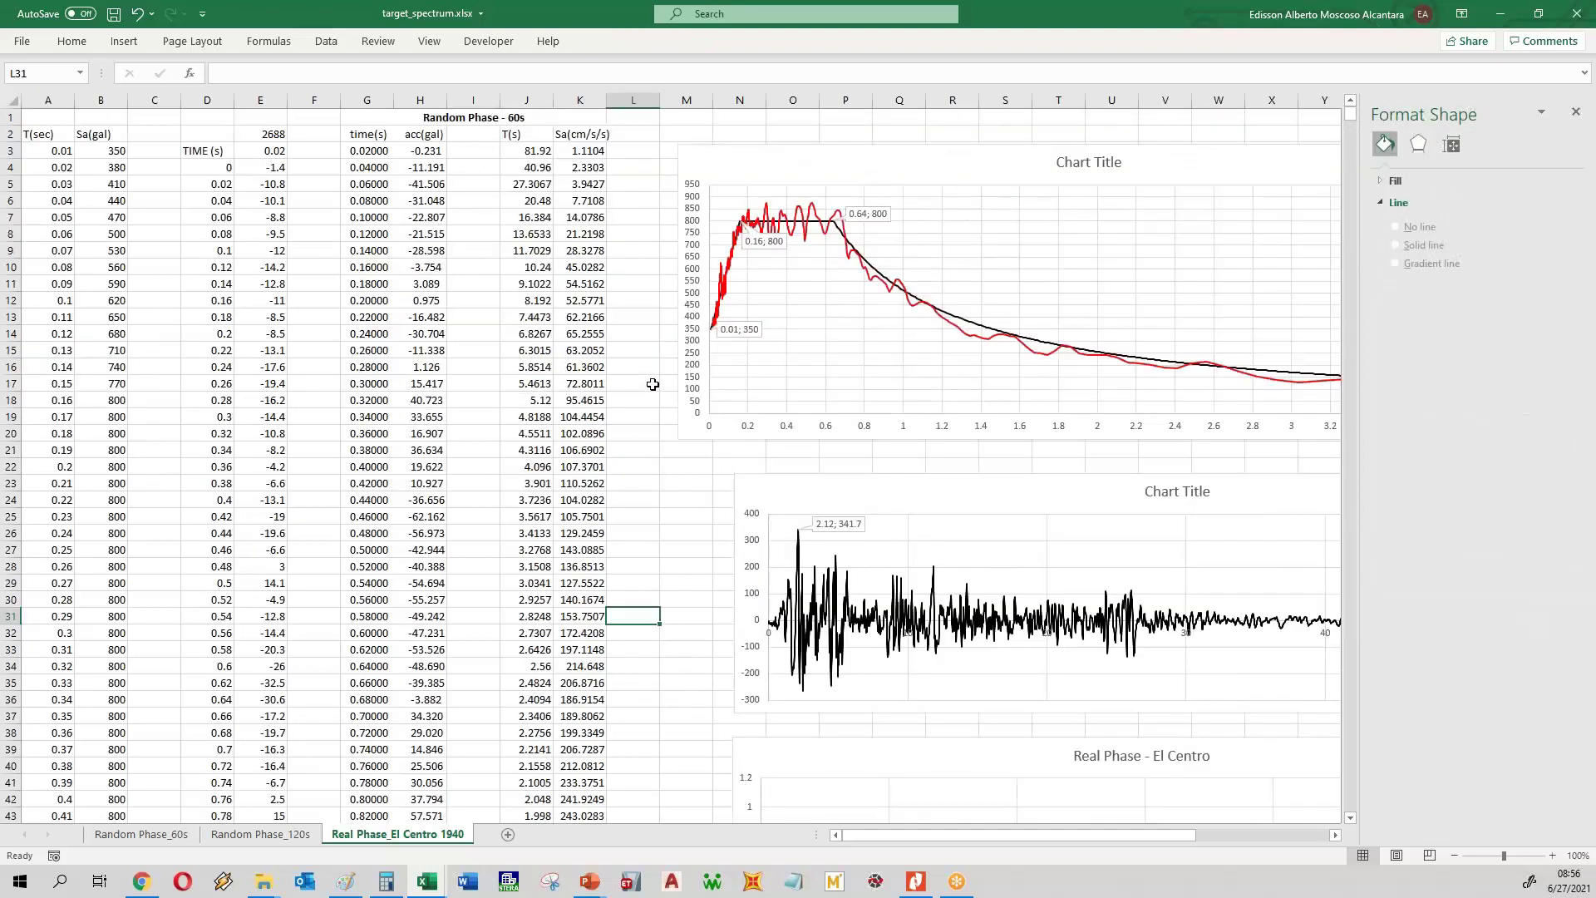
scroll(654, 378, down, 6)
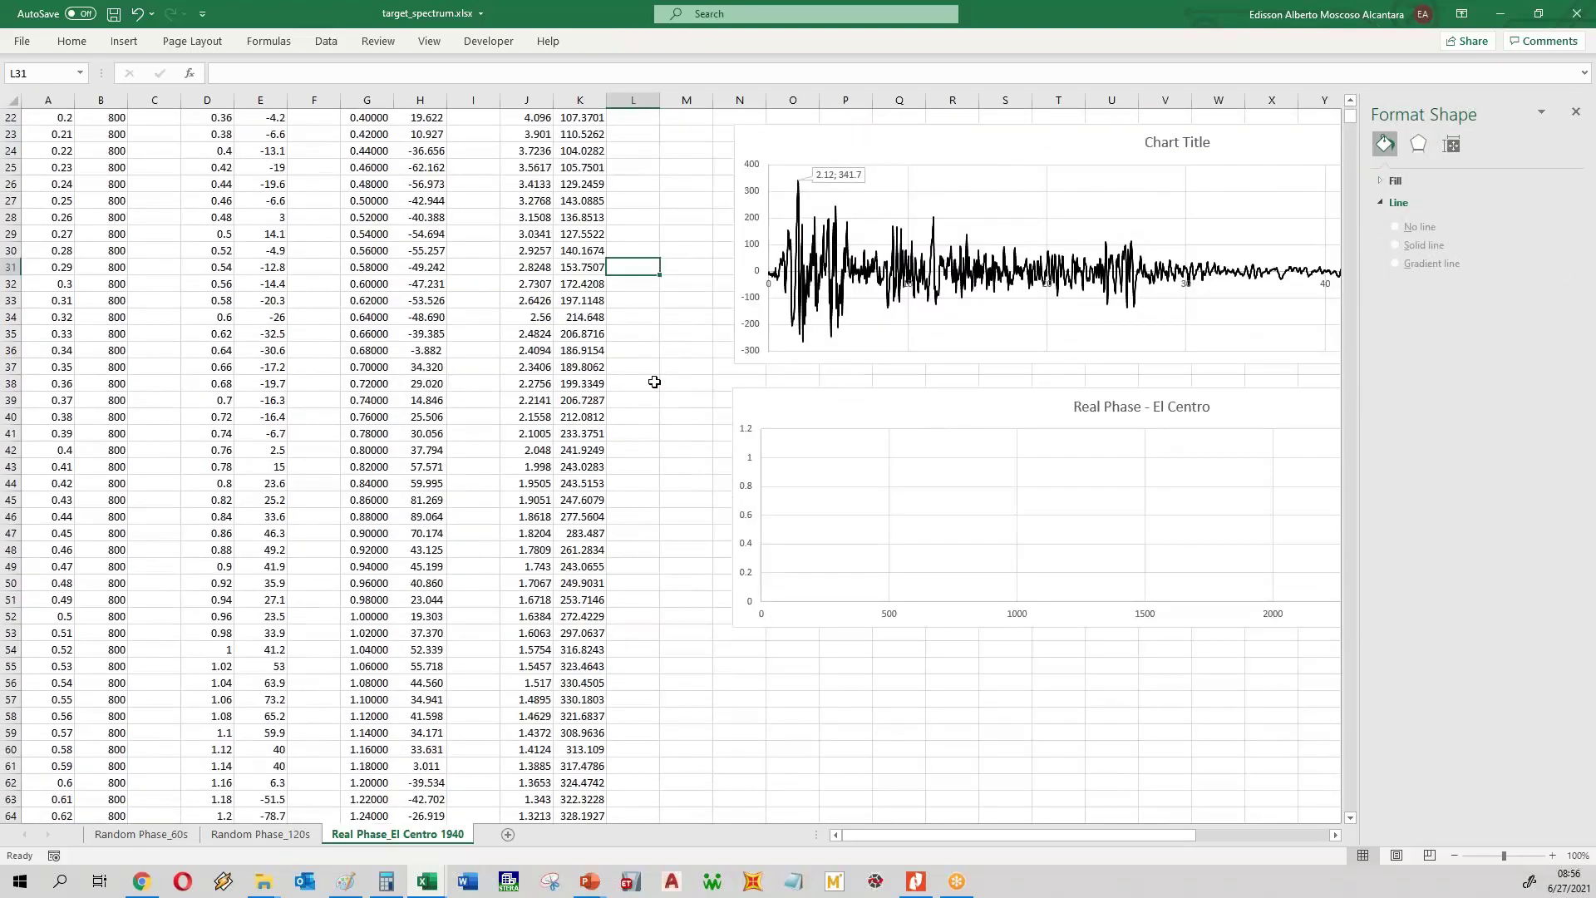
scroll(654, 378, up, 5)
click(1577, 111)
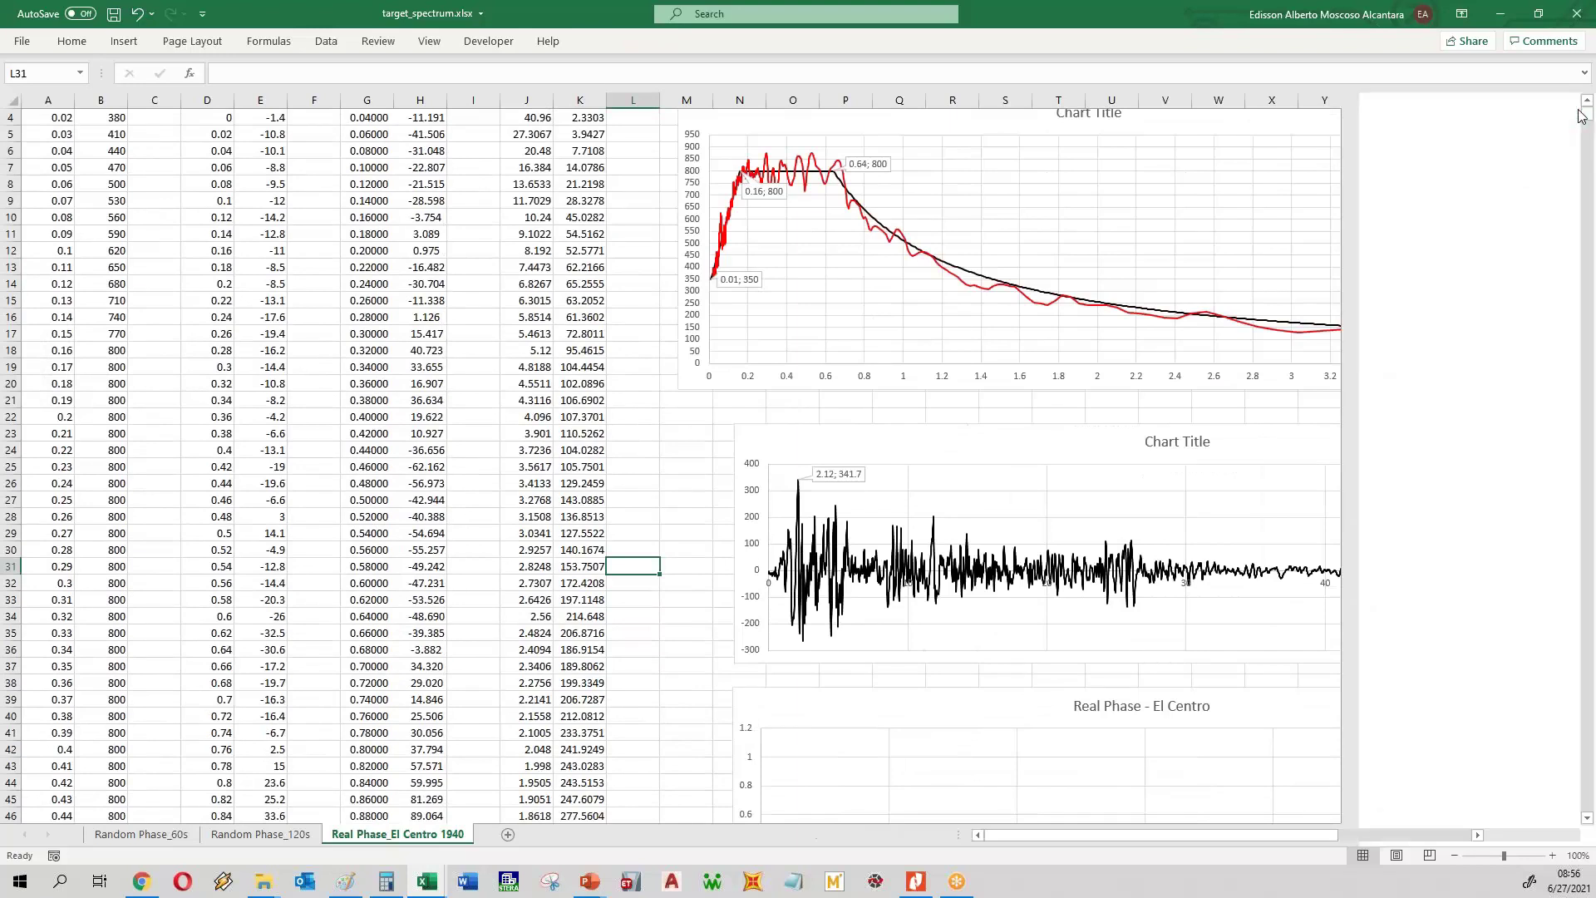
scroll(856, 182, up, 1)
scroll(856, 182, up, 1)
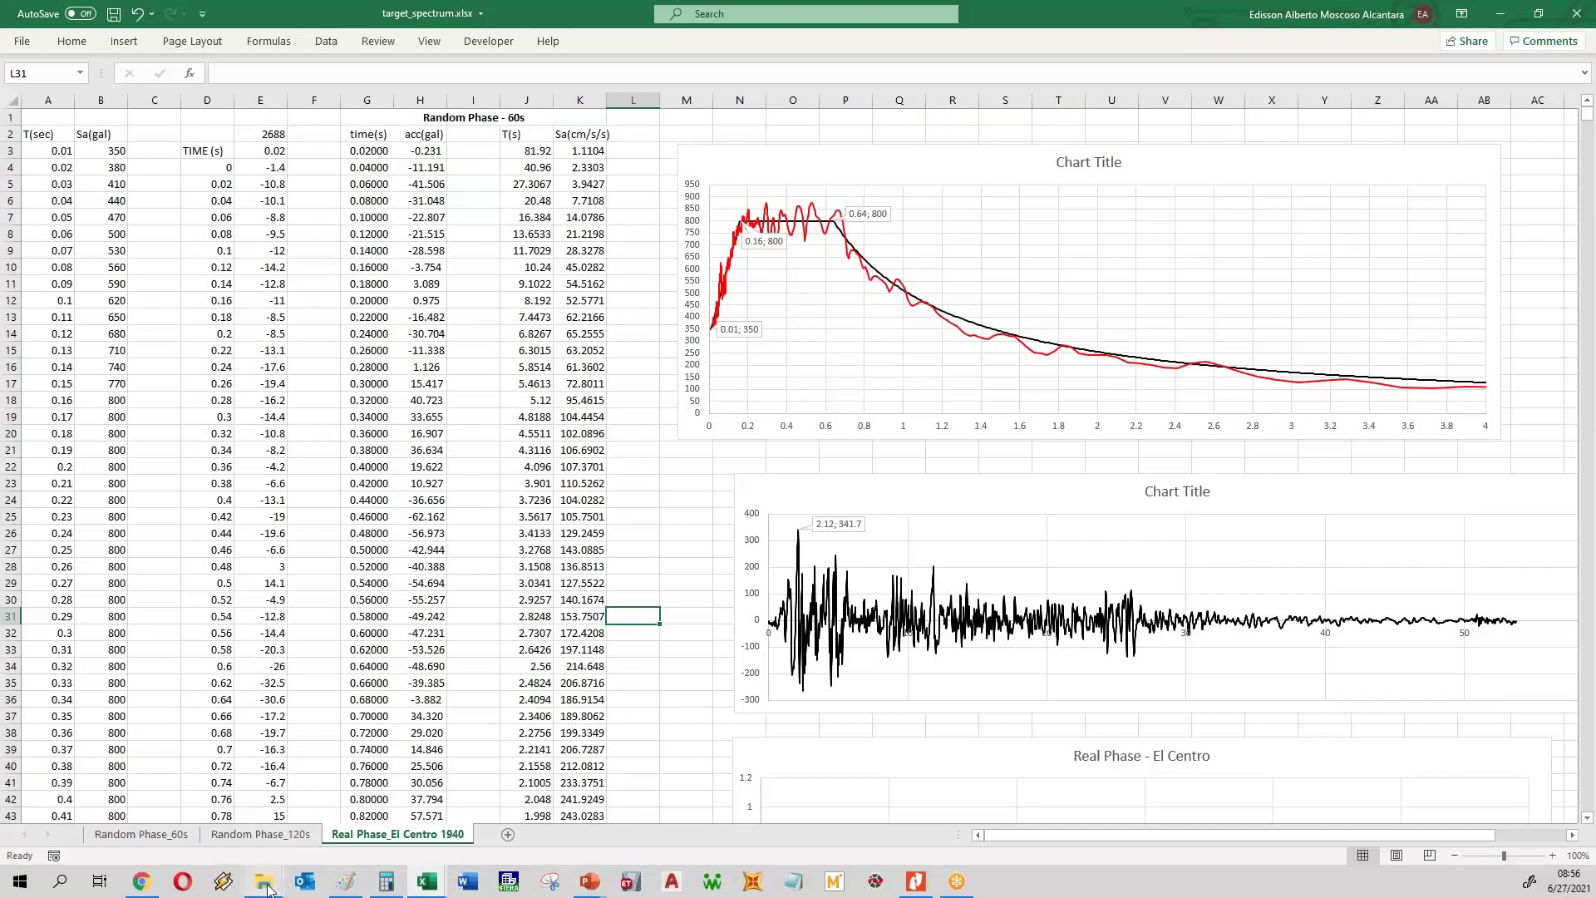
- Open out_spectrum.txt from the STERA_WAVE V1.0 folder in Excel
mouse_move(267, 887)
click(390, 810)
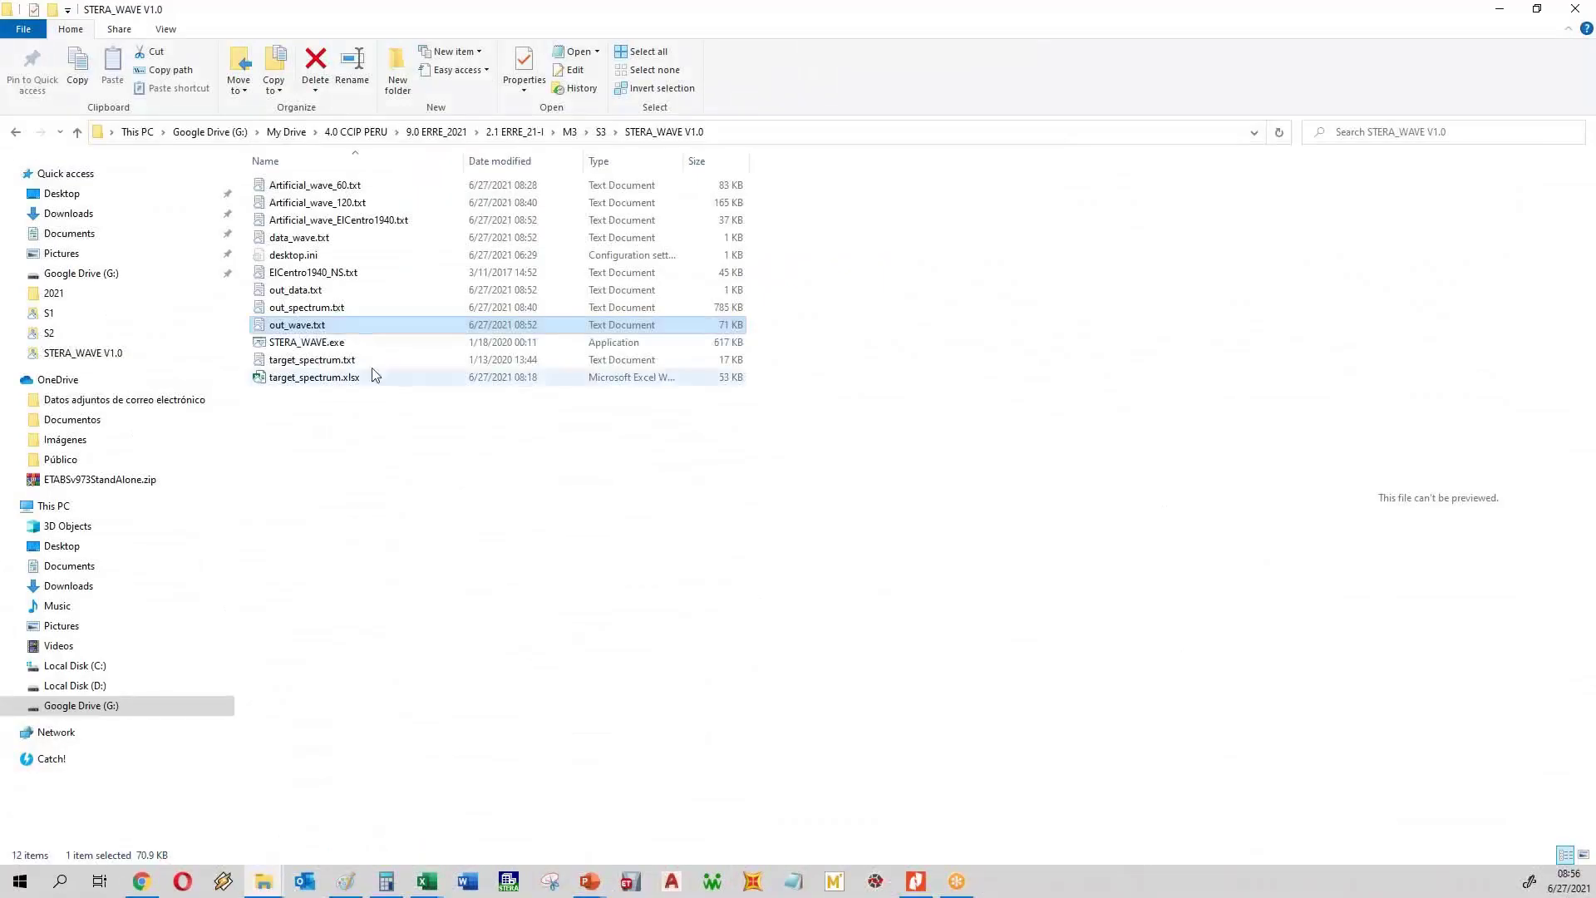
click(341, 307)
drag(367, 305, 736, 494)
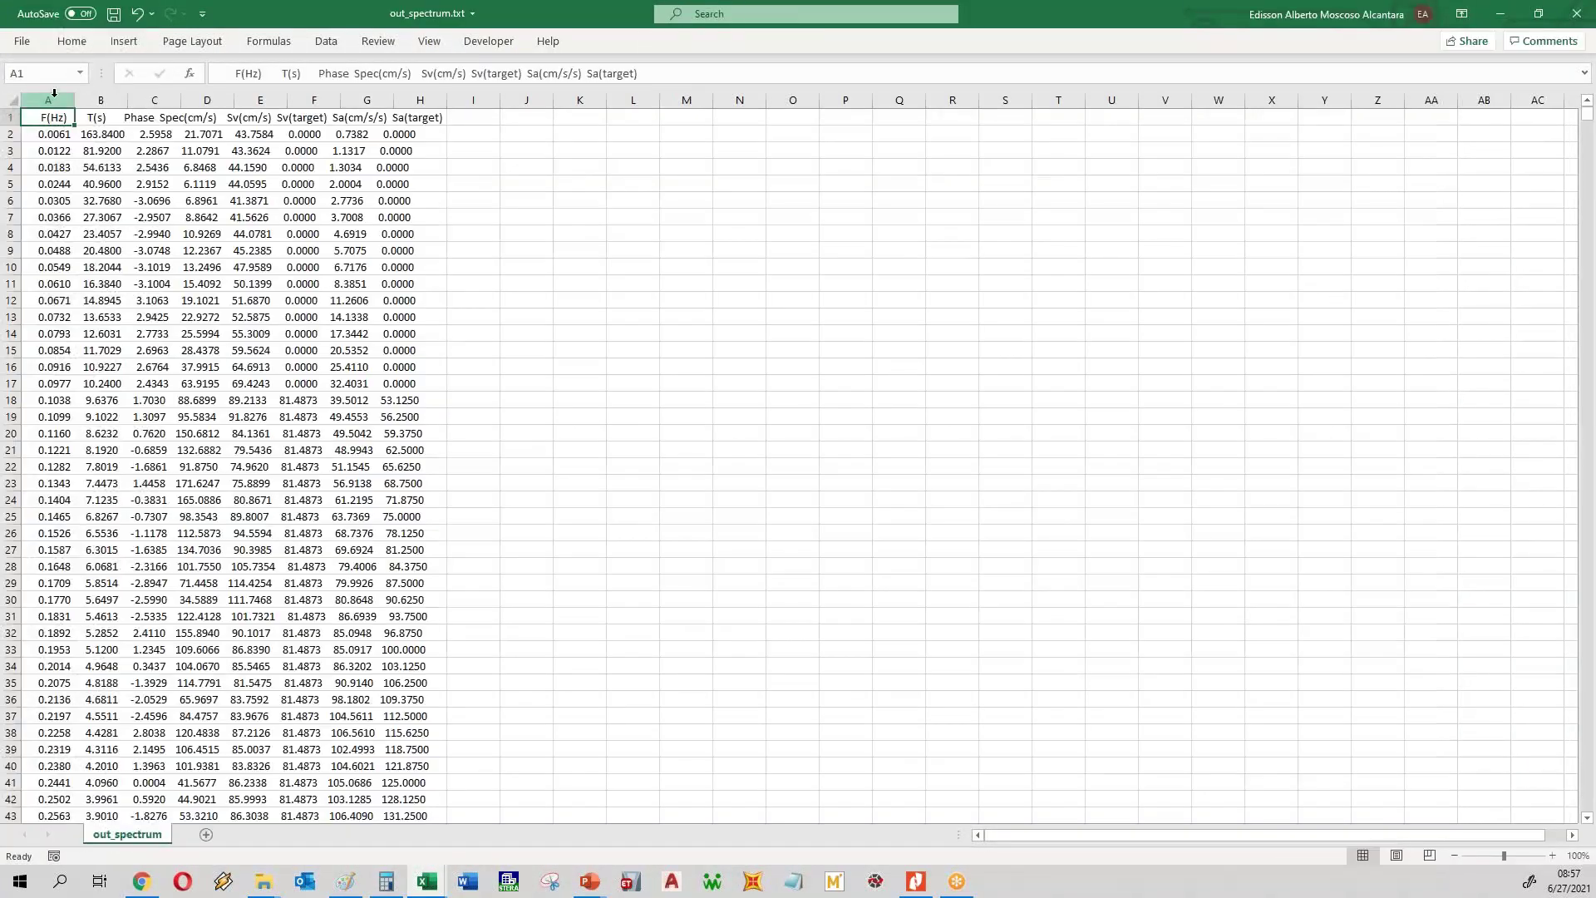
- Split column A of out_spectrum into separate columns using fixed-width text conversion with the suggested column breaks
click(54, 94)
click(324, 44)
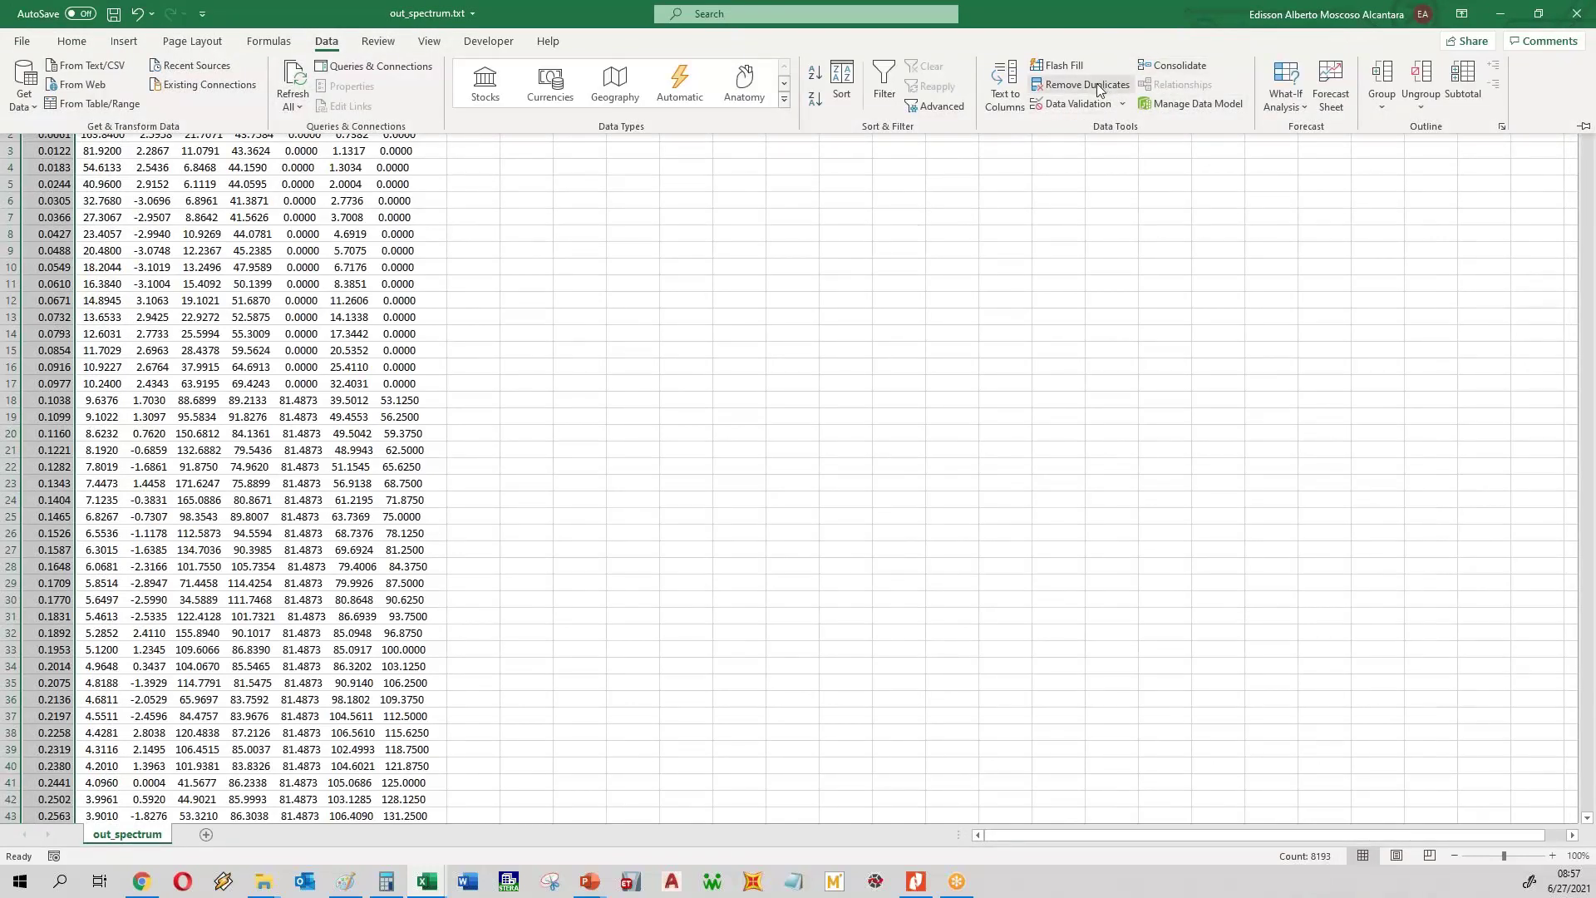
click(1005, 98)
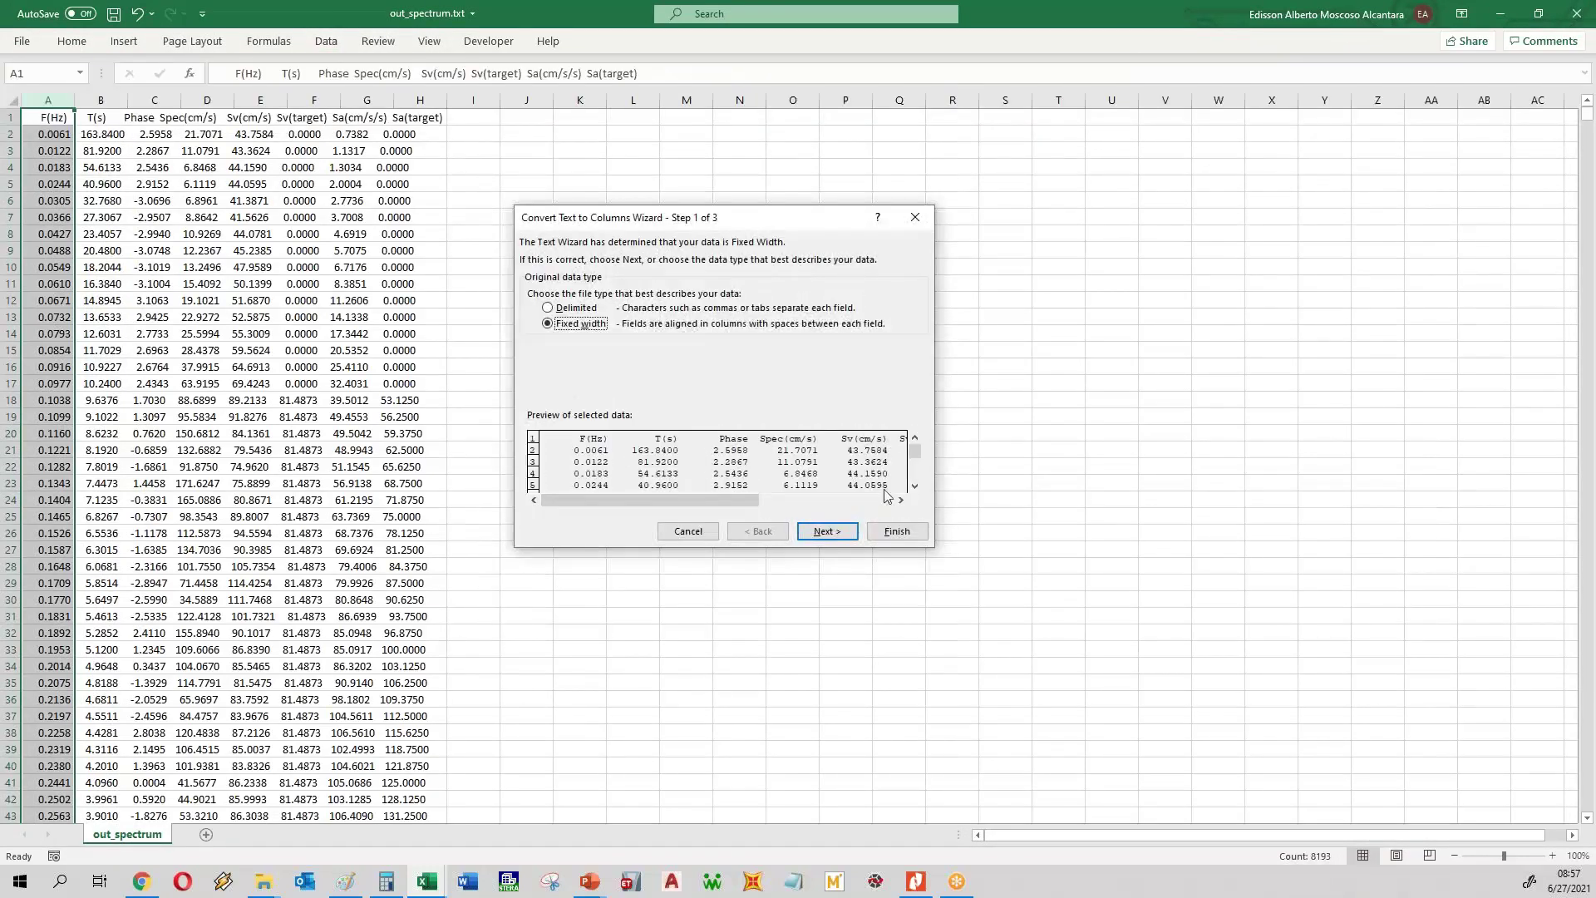
click(841, 540)
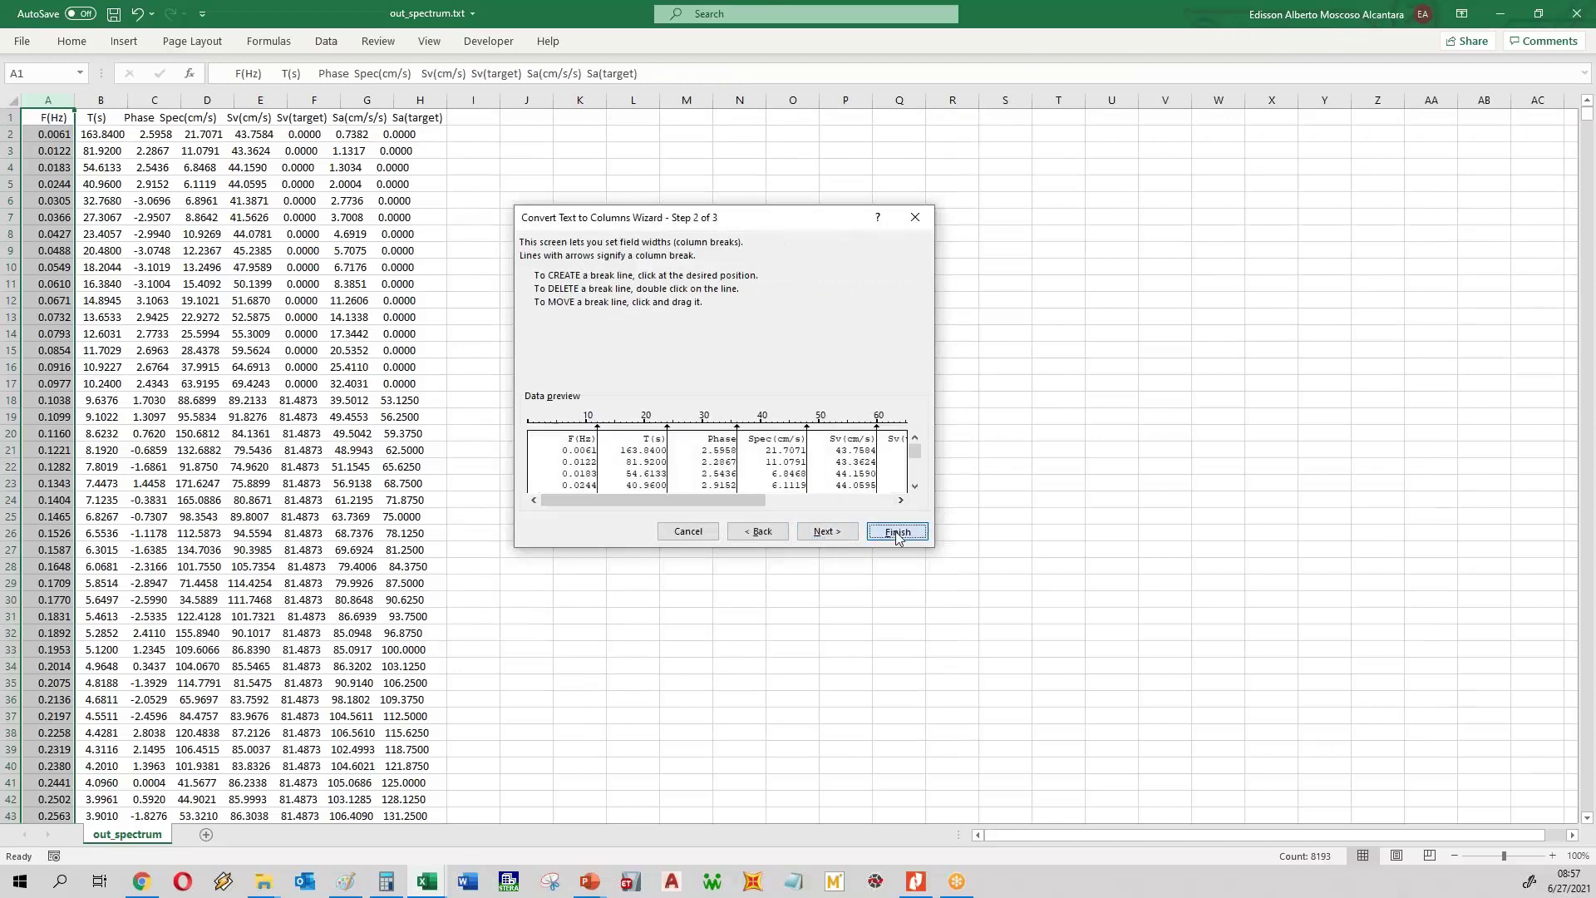
click(895, 530)
click(739, 332)
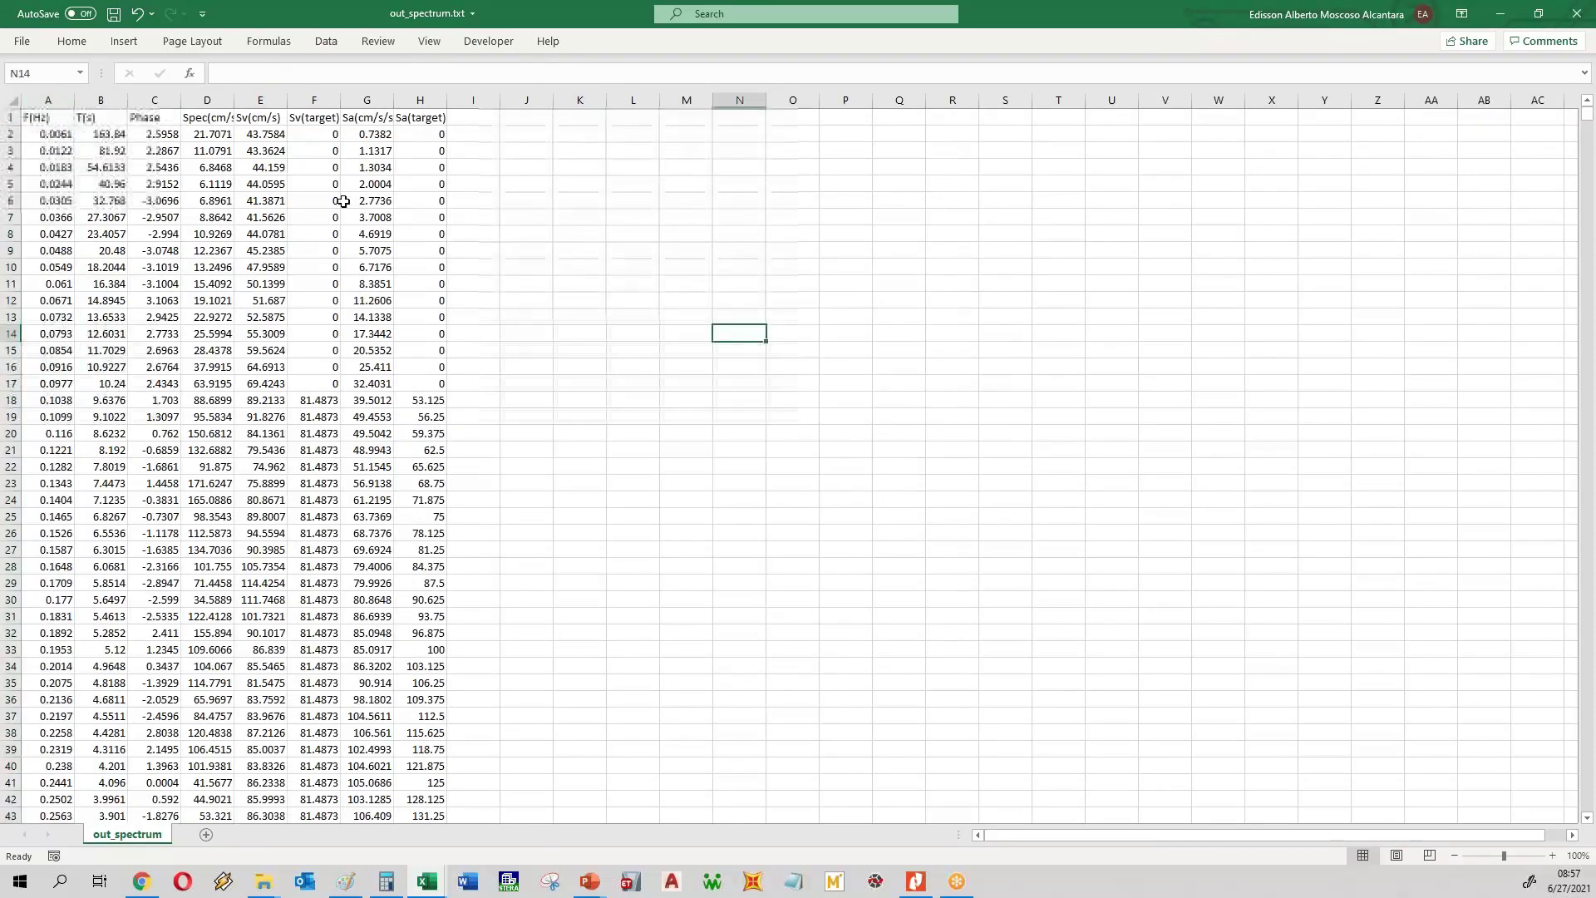
- Copy the T(s) column B1:B8193 of the out_spectrum sheet and add a blank sheet to that workbook
click(104, 97)
click(102, 118)
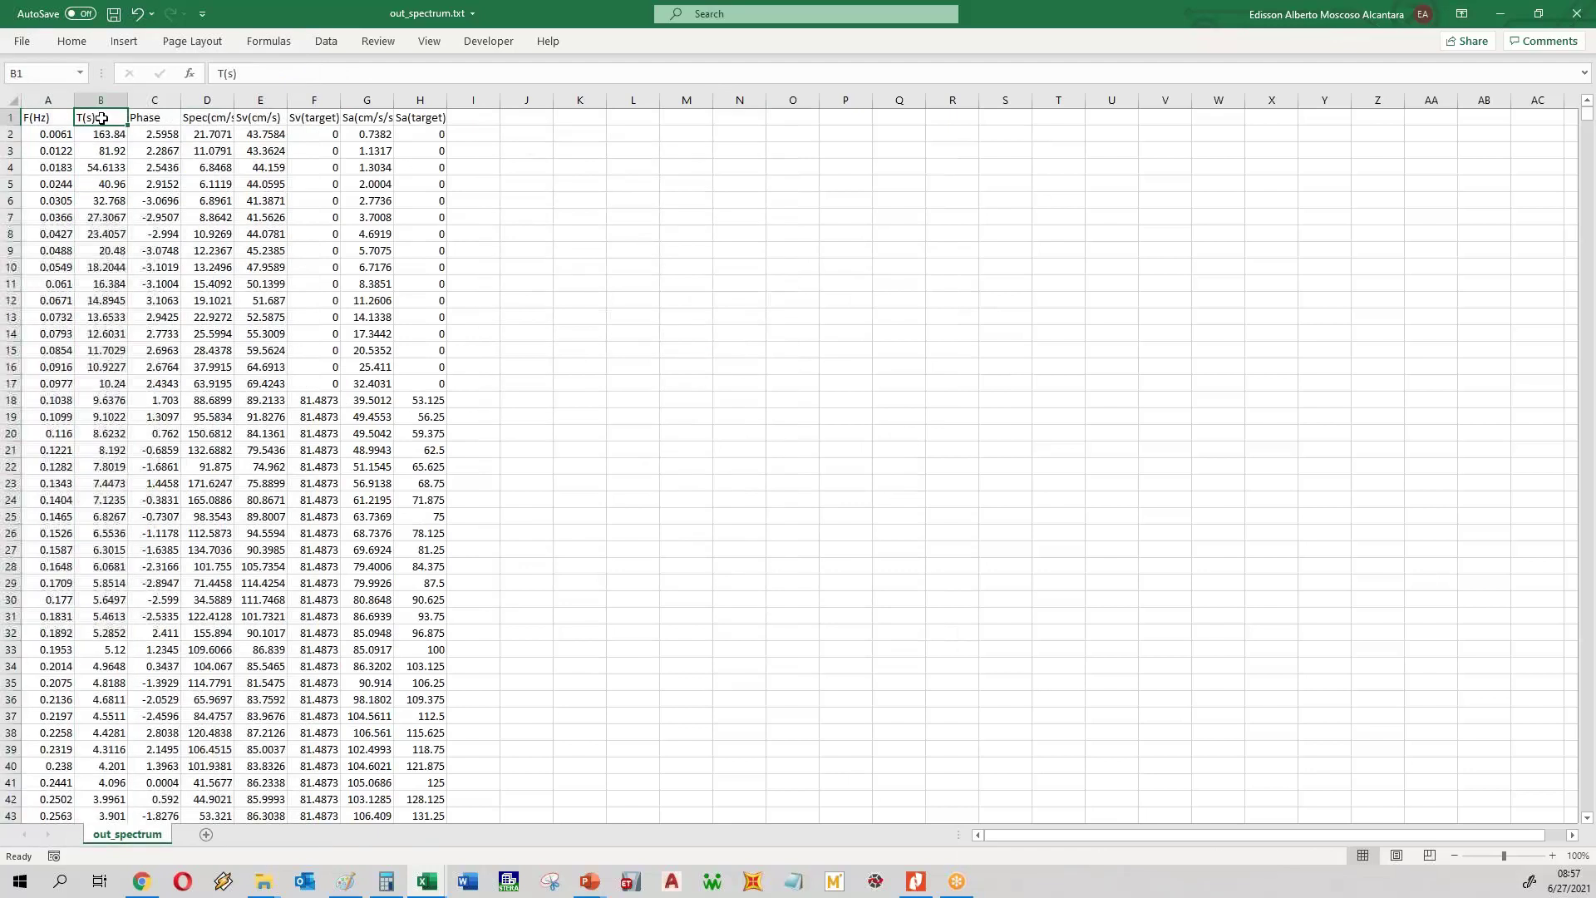
key(ctrl+shift+Down)
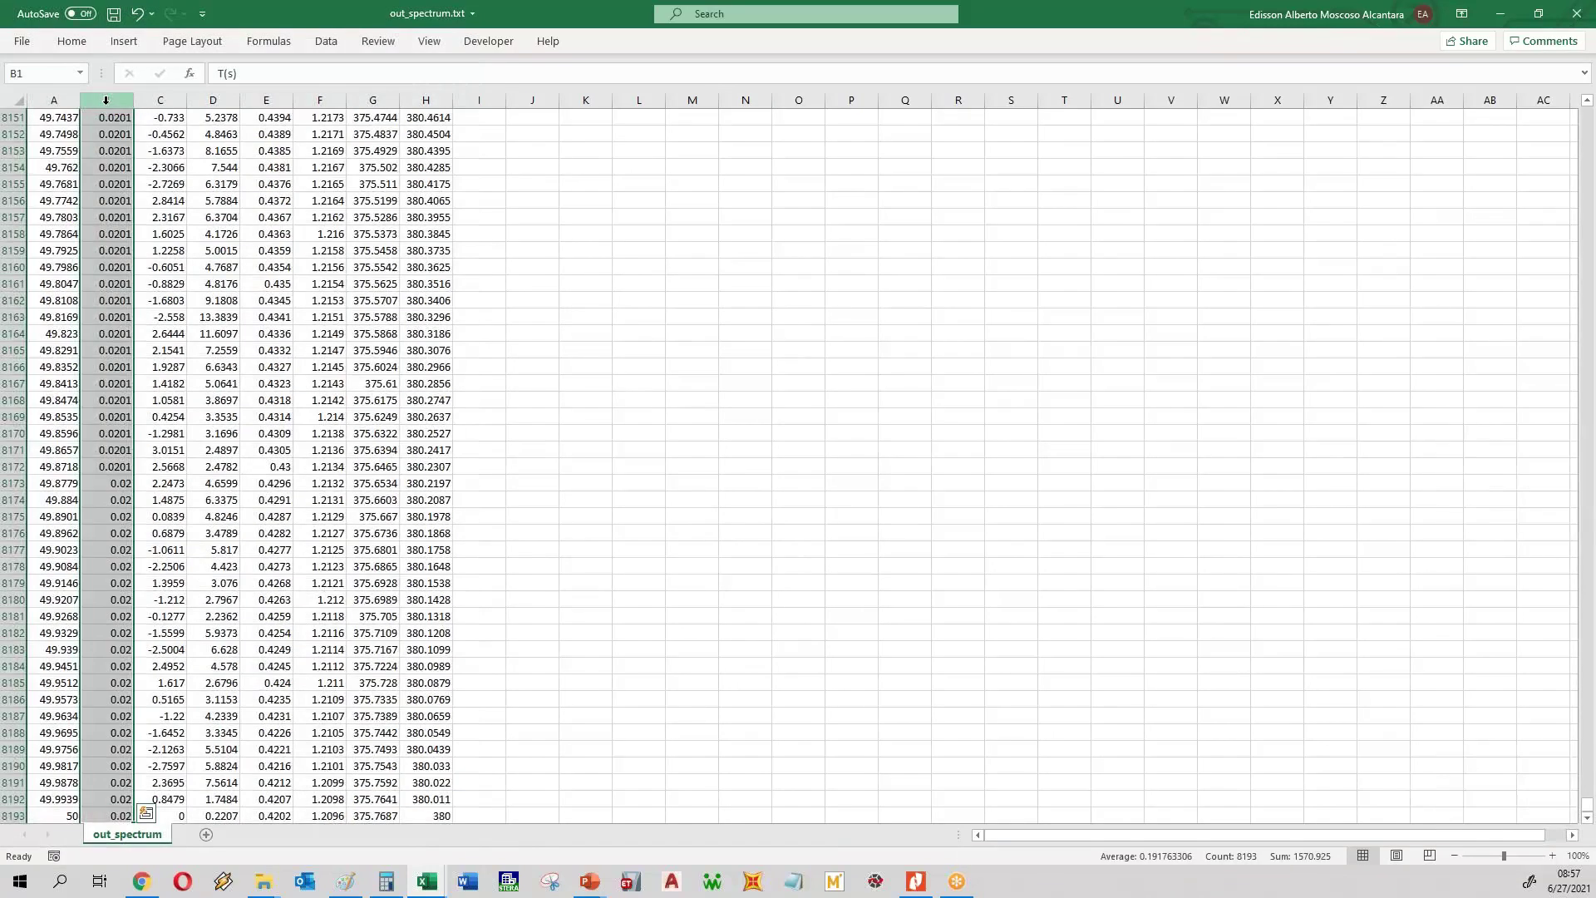
key(ctrl+c)
click(206, 834)
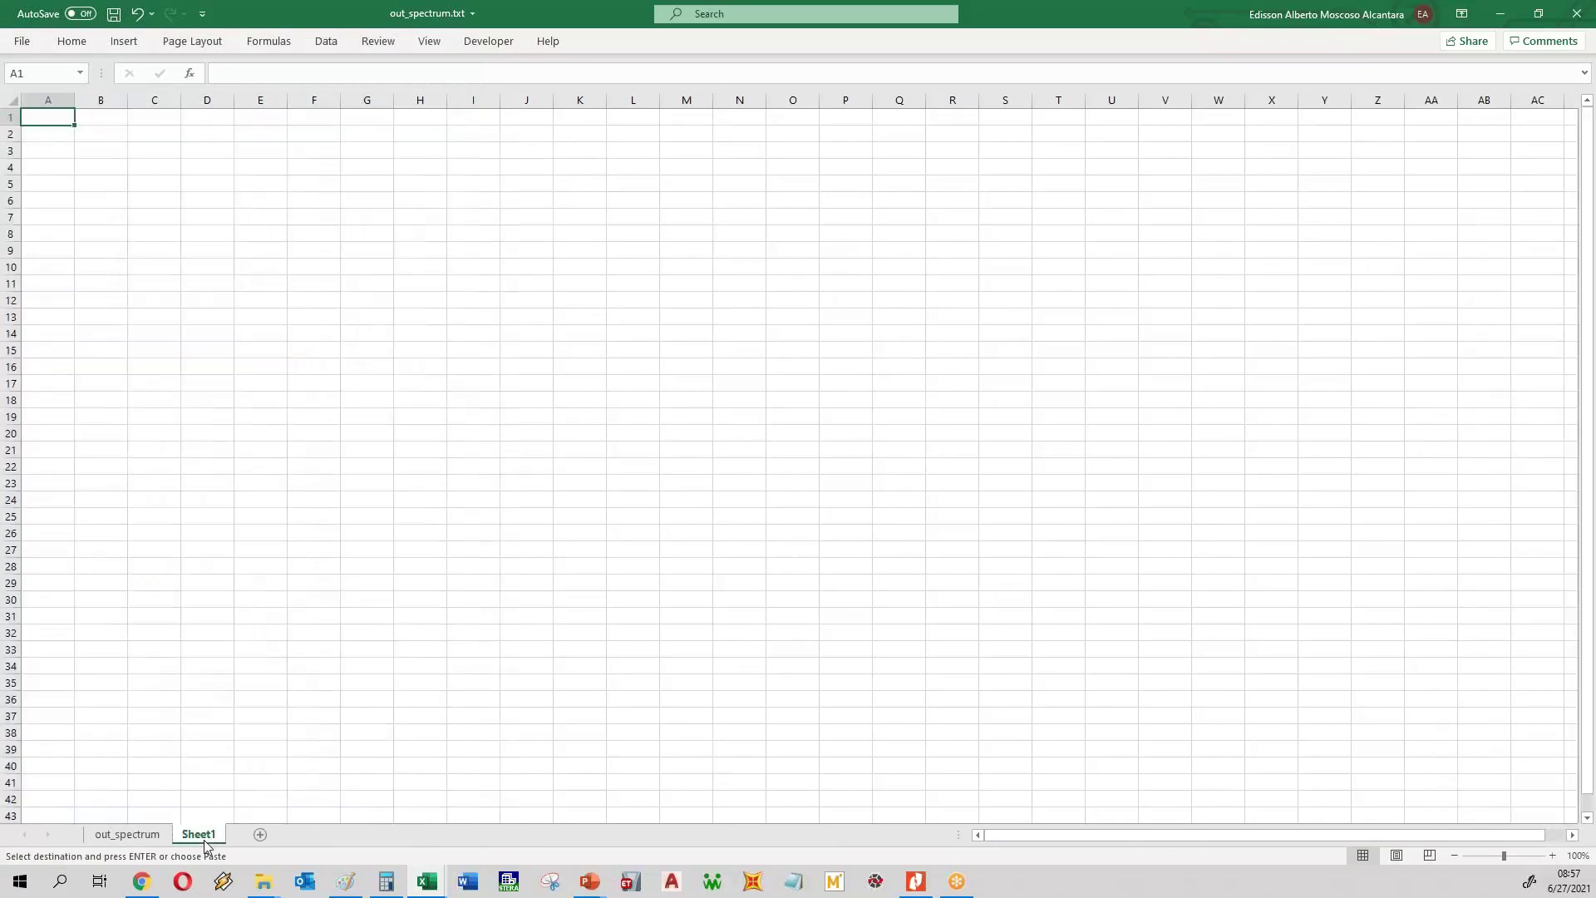
- Switch to target_spectrum.xlsx and paste the periods at J2 of the Real Phase_El Centro 1940 sheet, replacing the existing T(s) column
click(1506, 20)
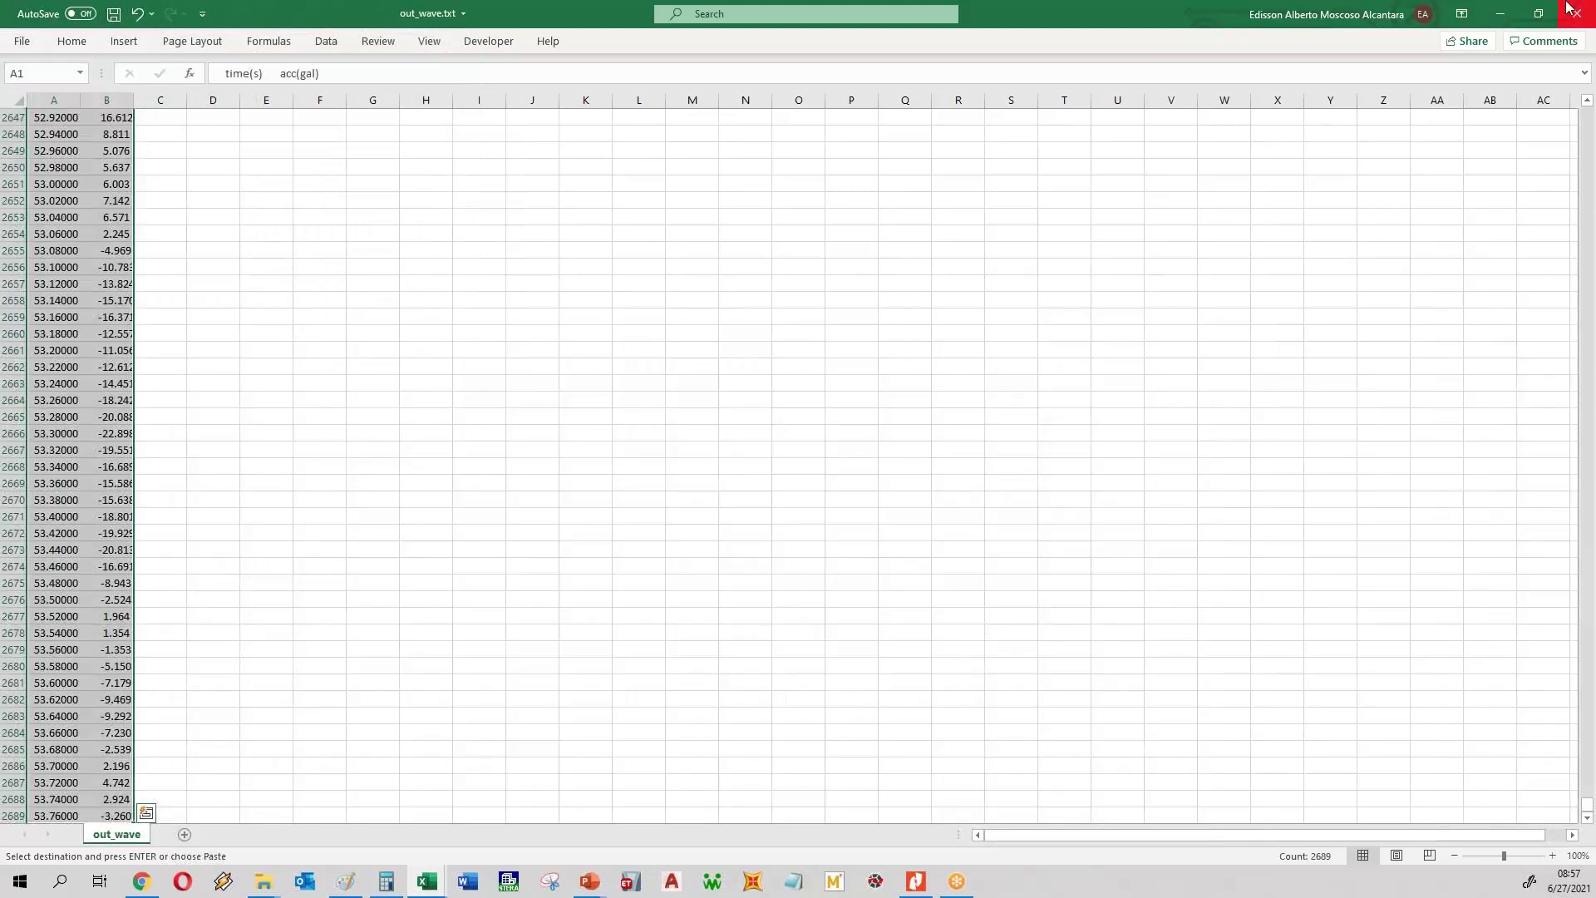
click(1500, 15)
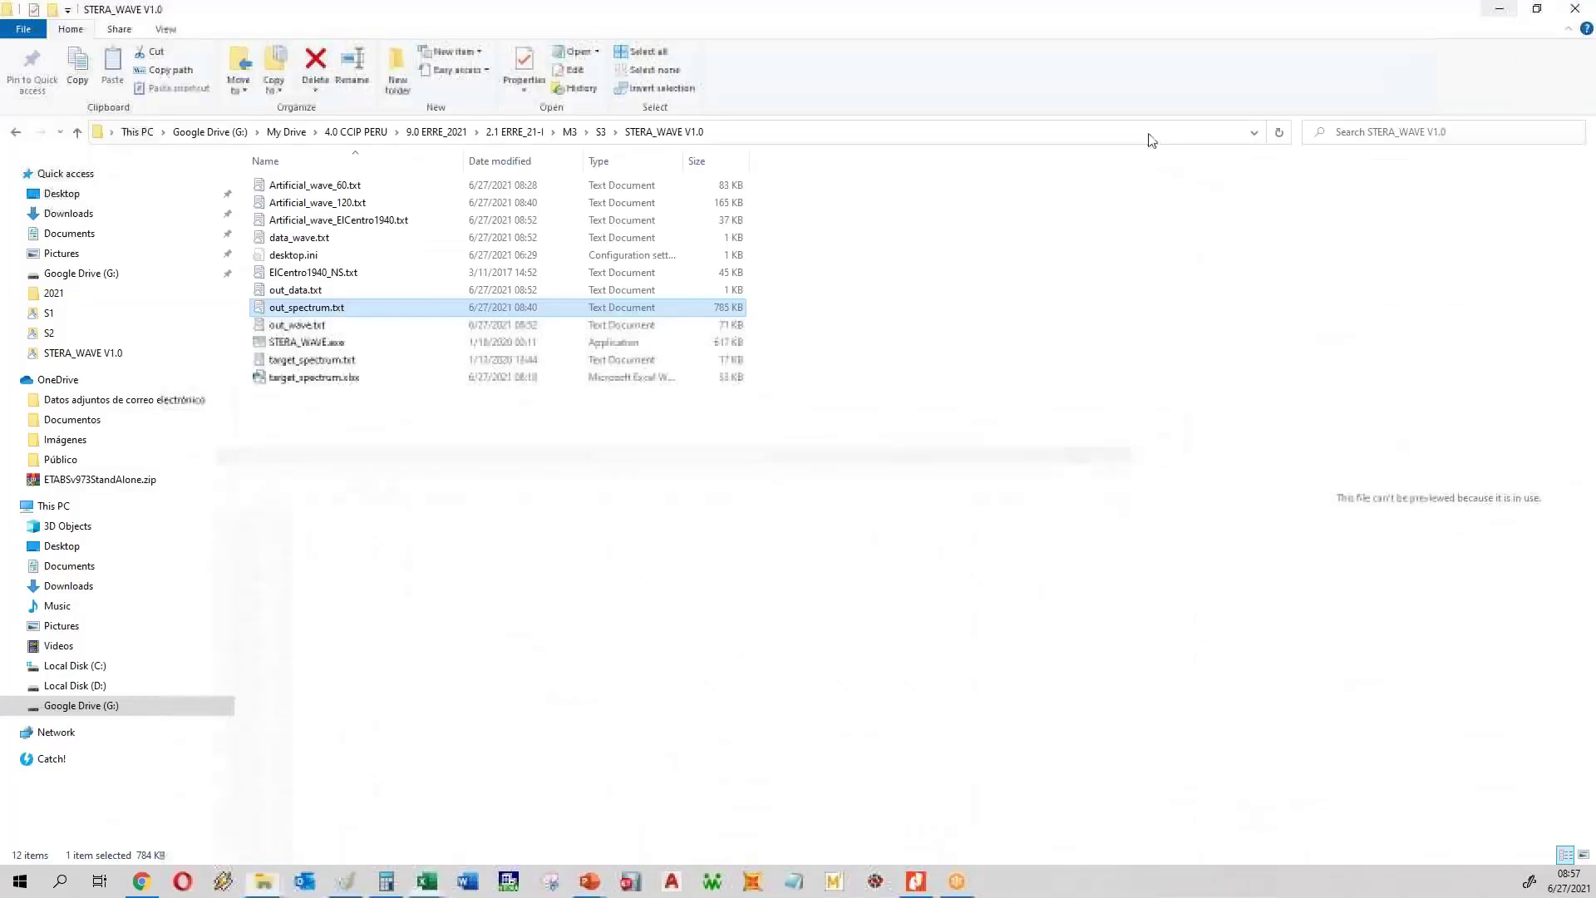
click(426, 881)
click(298, 810)
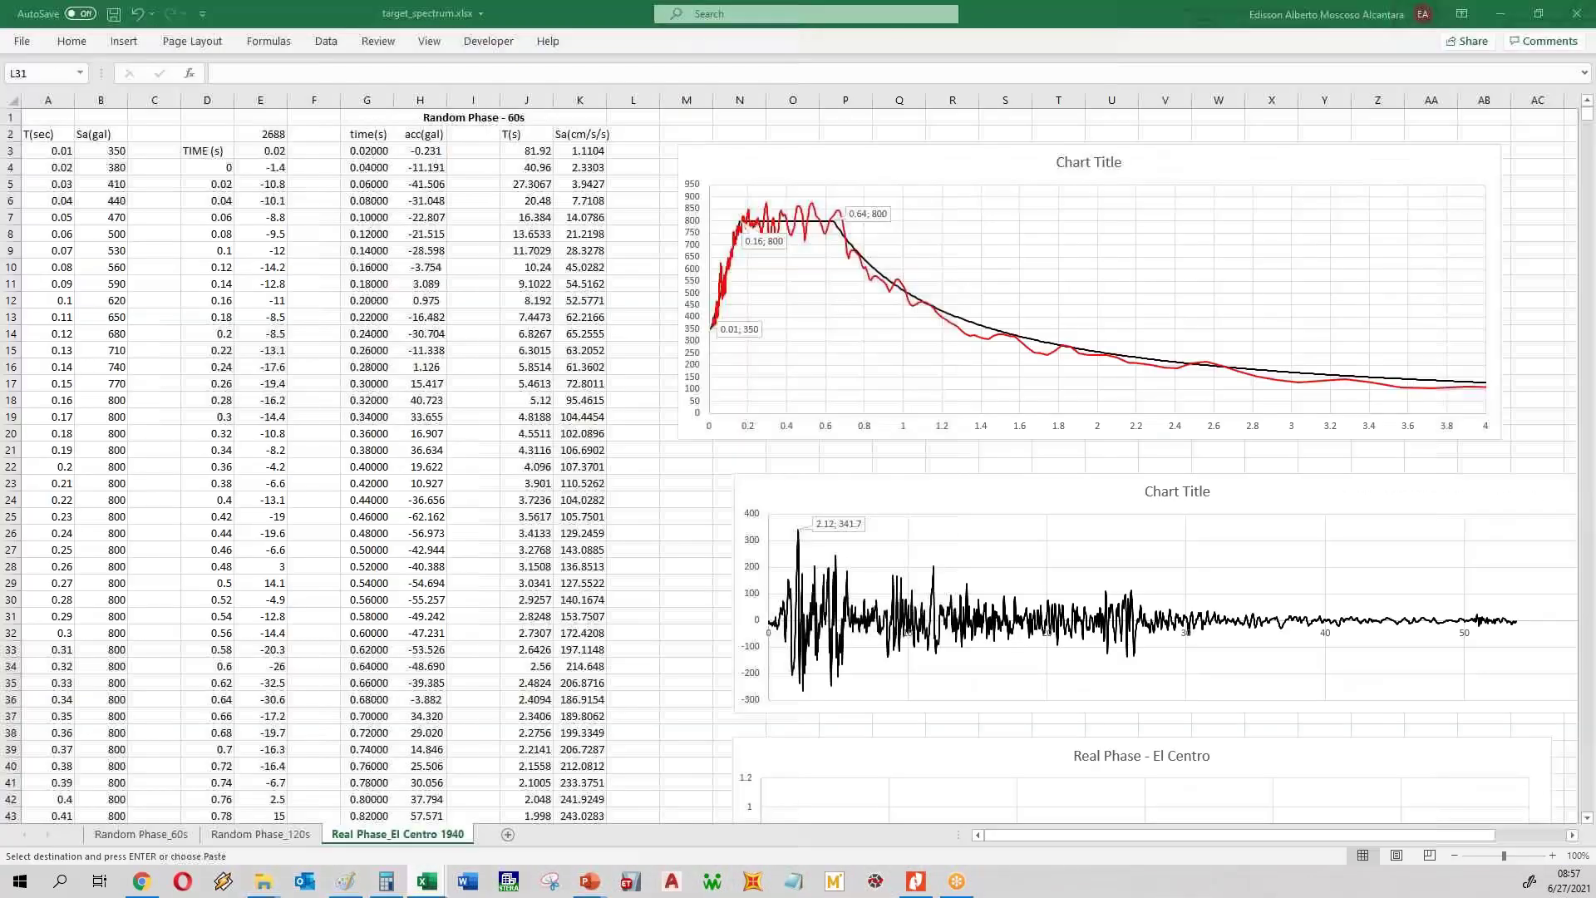
click(528, 135)
key(ctrl+v)
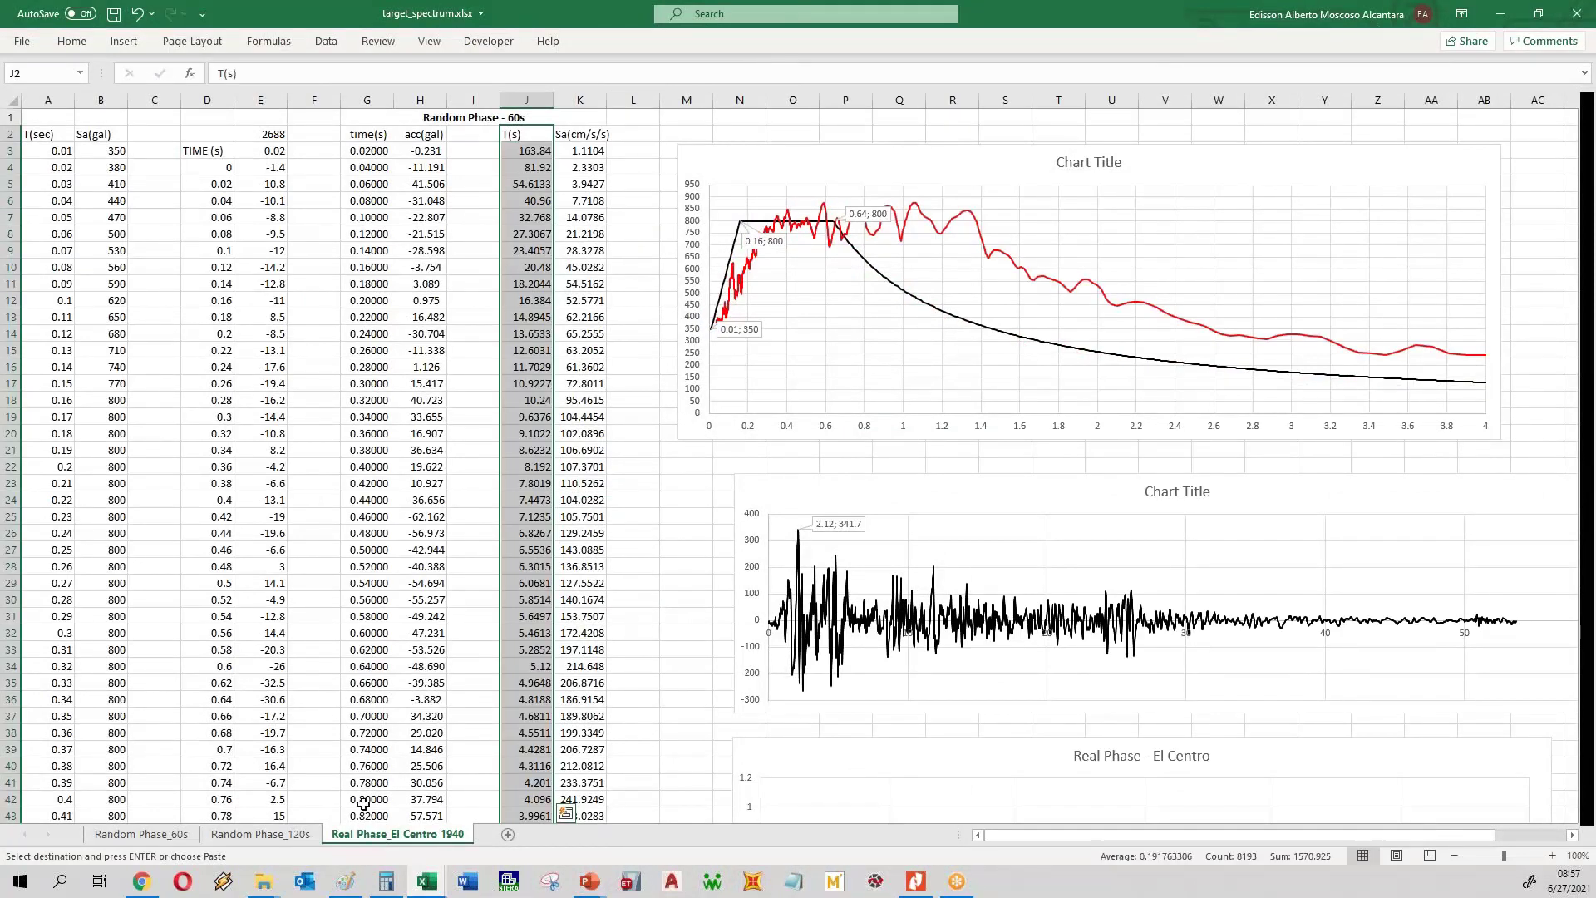
key(ctrl+c)
- Copy the Sa(cm/s/s) values G2:G8193 from the out_spectrum sheet and return to target_spectrum.xlsx
click(263, 881)
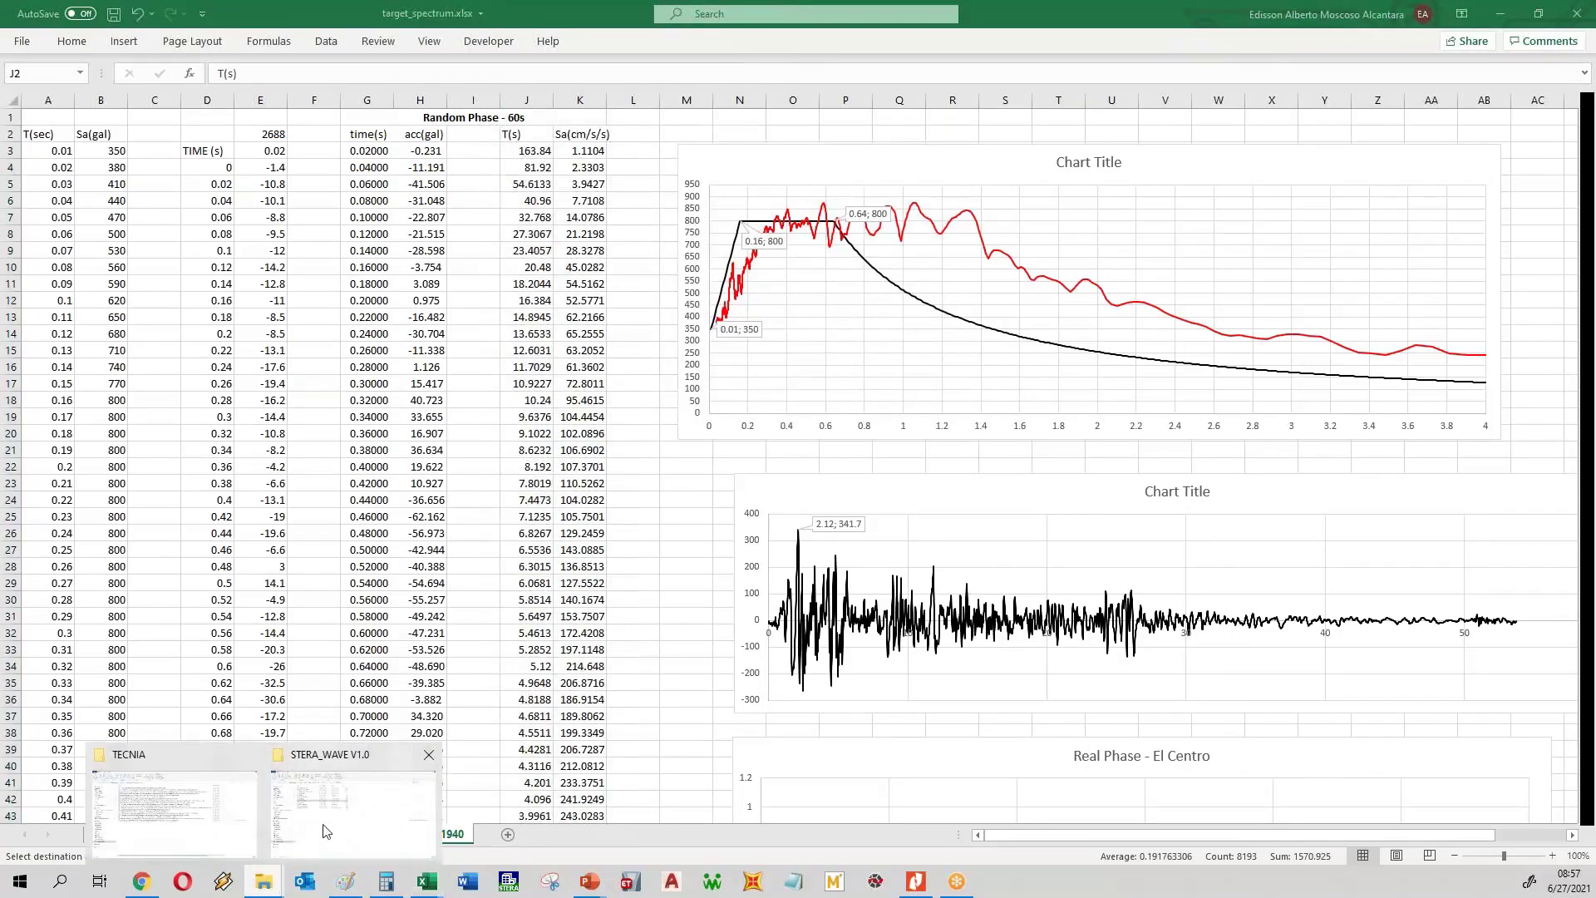
mouse_move(426, 881)
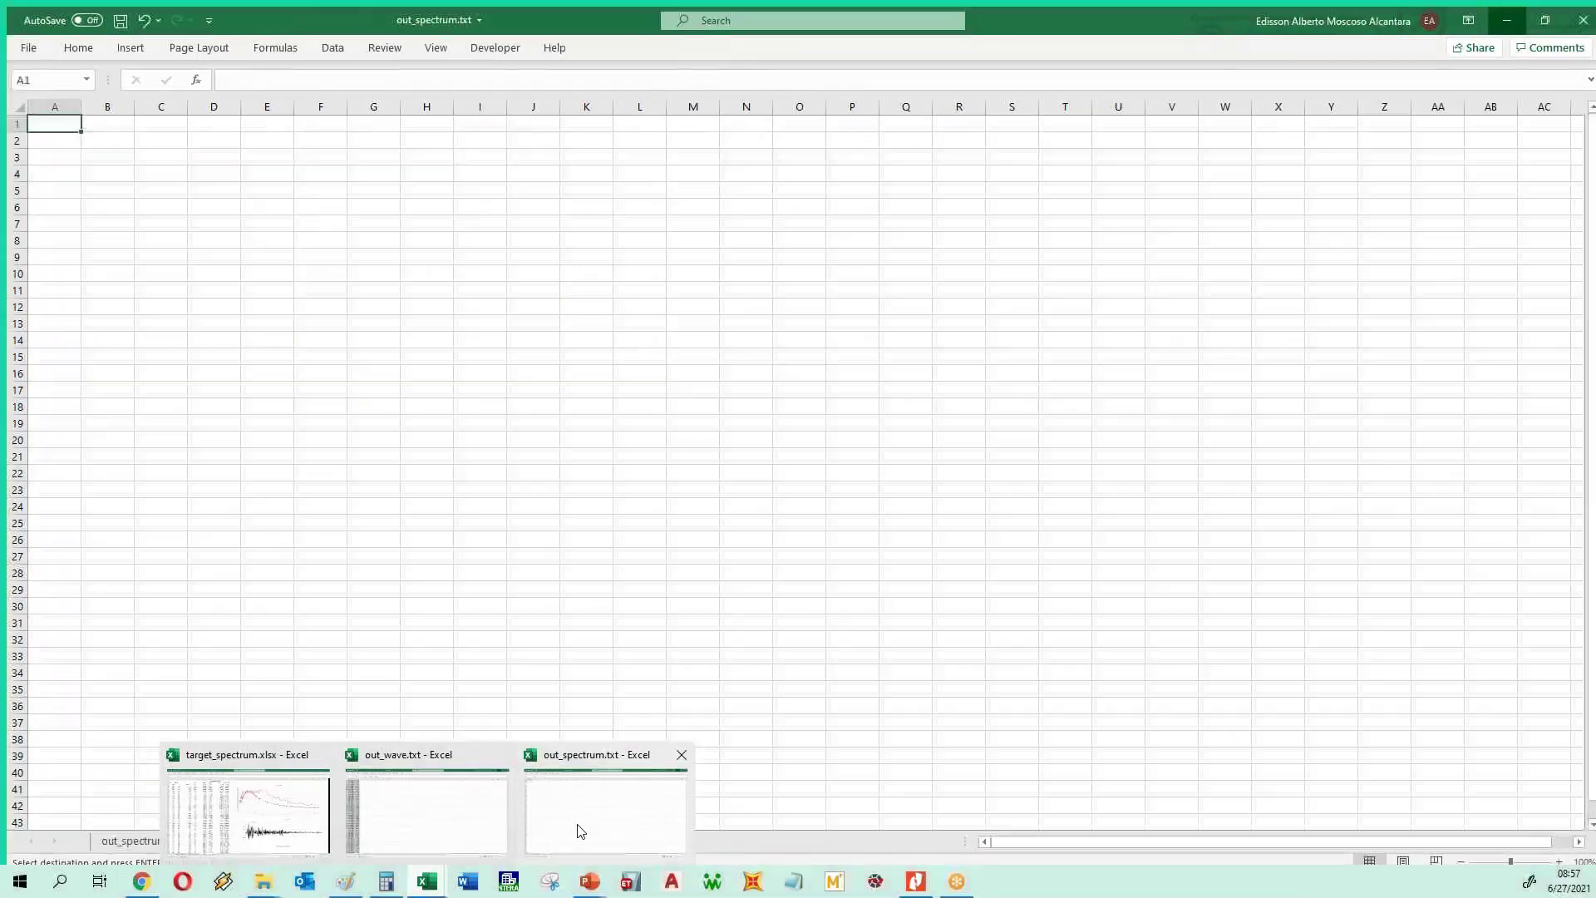
click(579, 832)
click(129, 833)
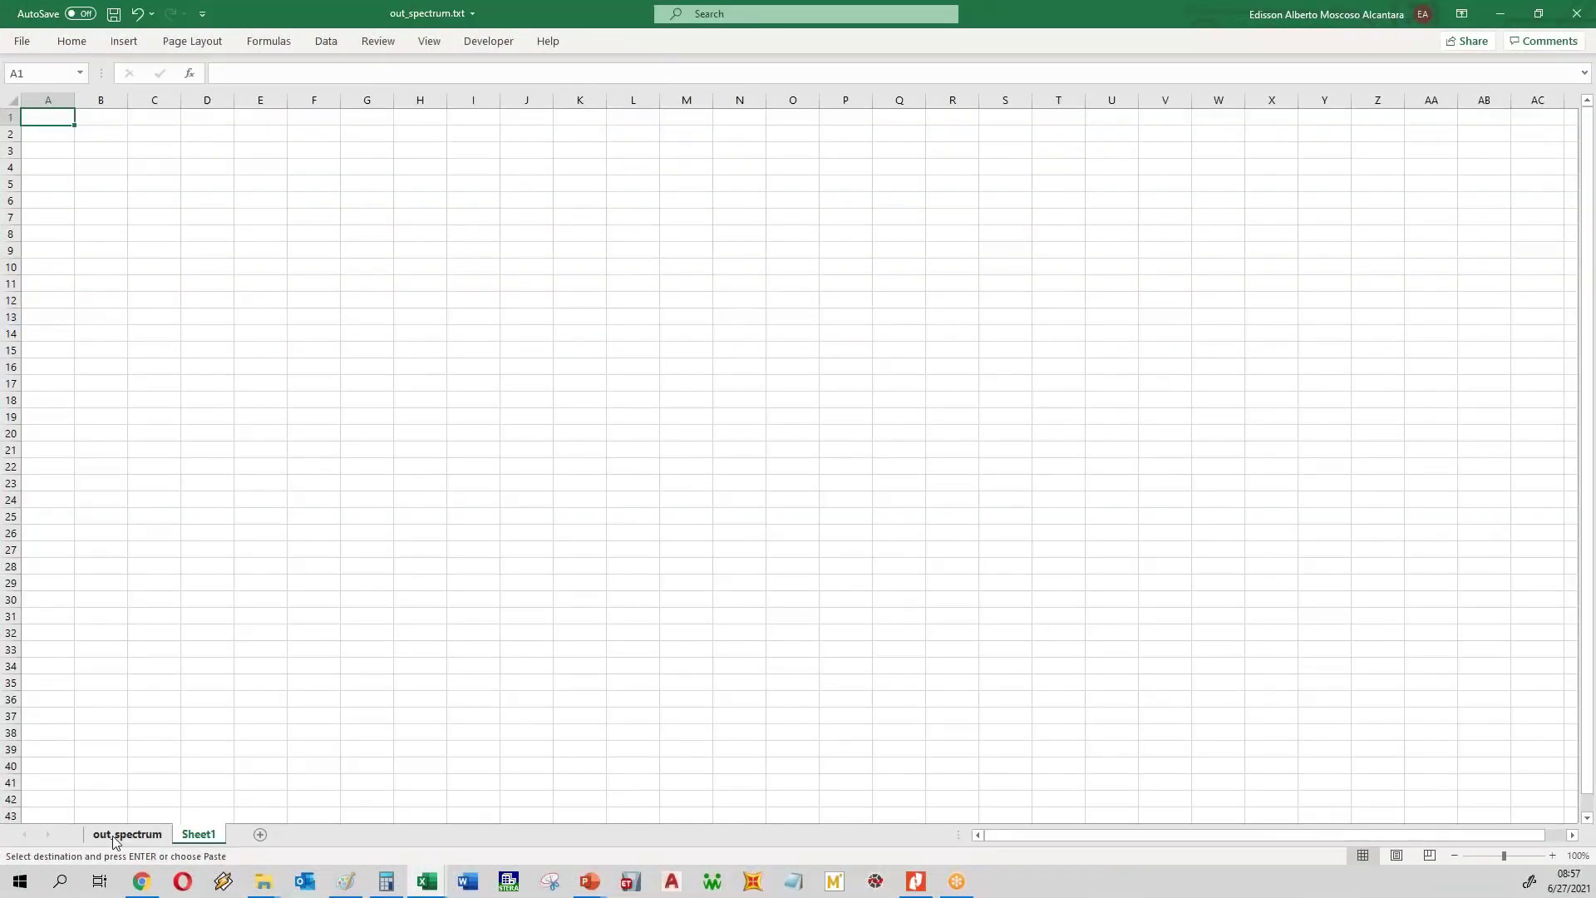
key(ctrl+Home)
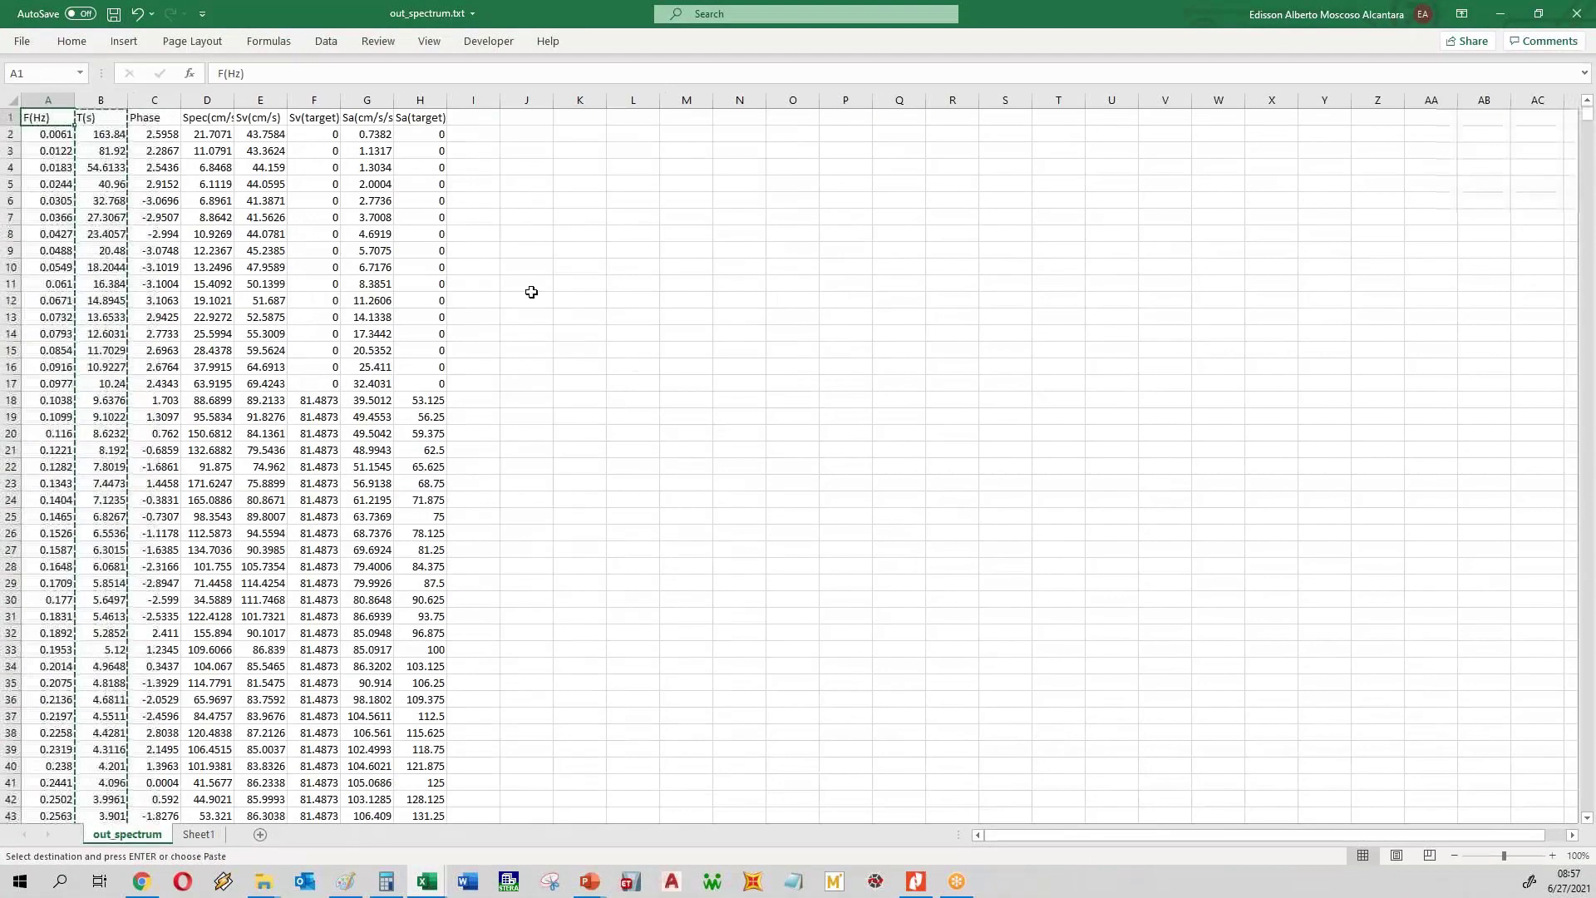
click(374, 133)
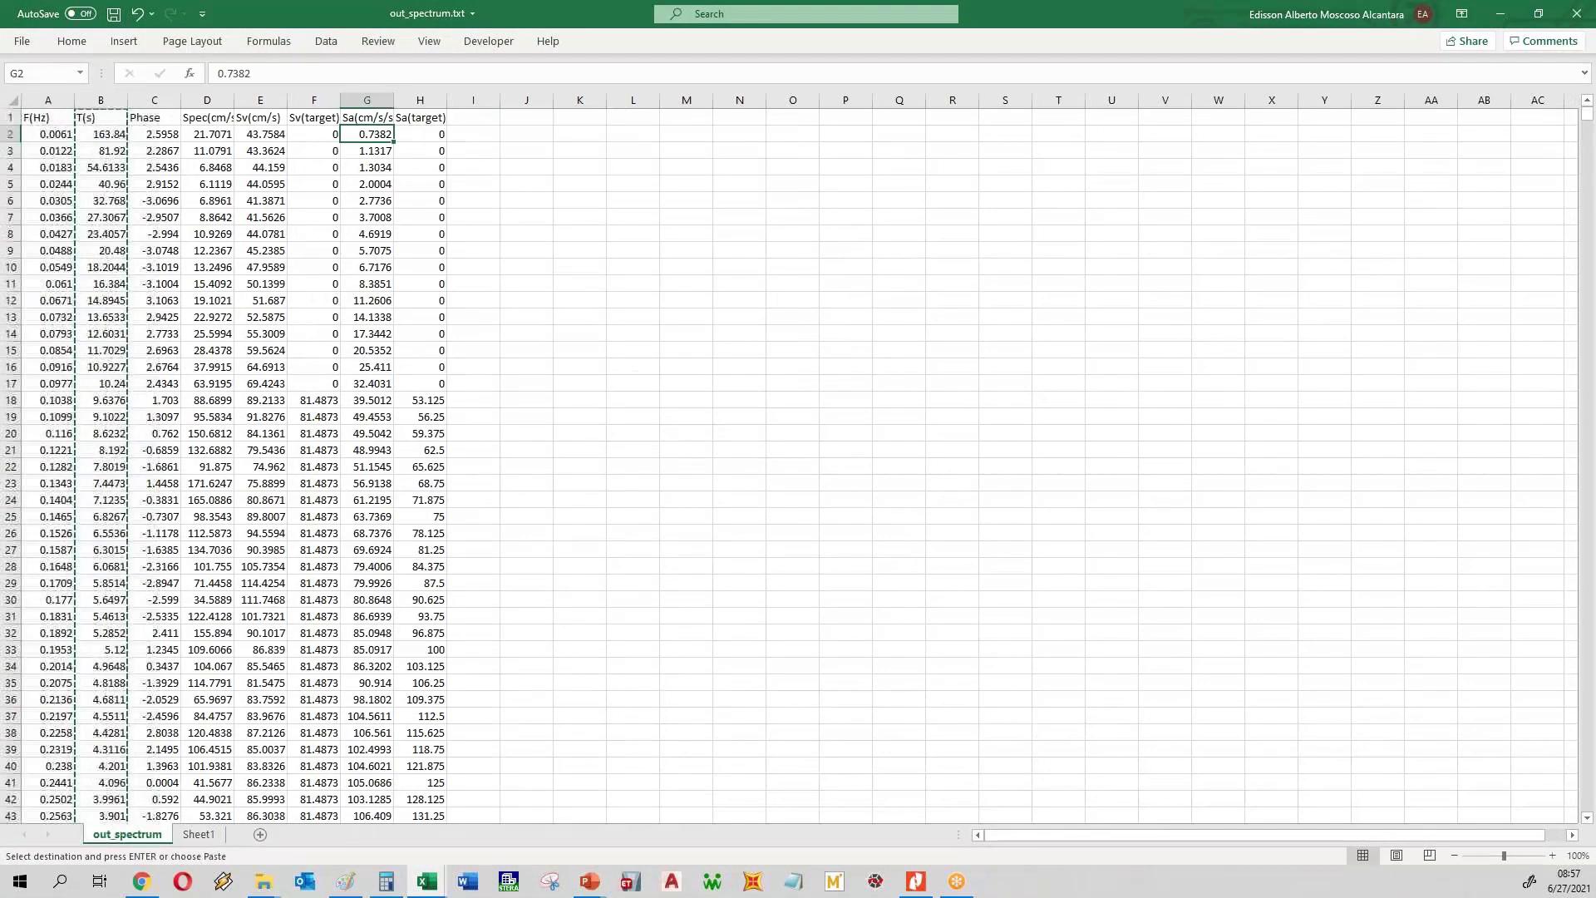
key(ctrl+shift+Down)
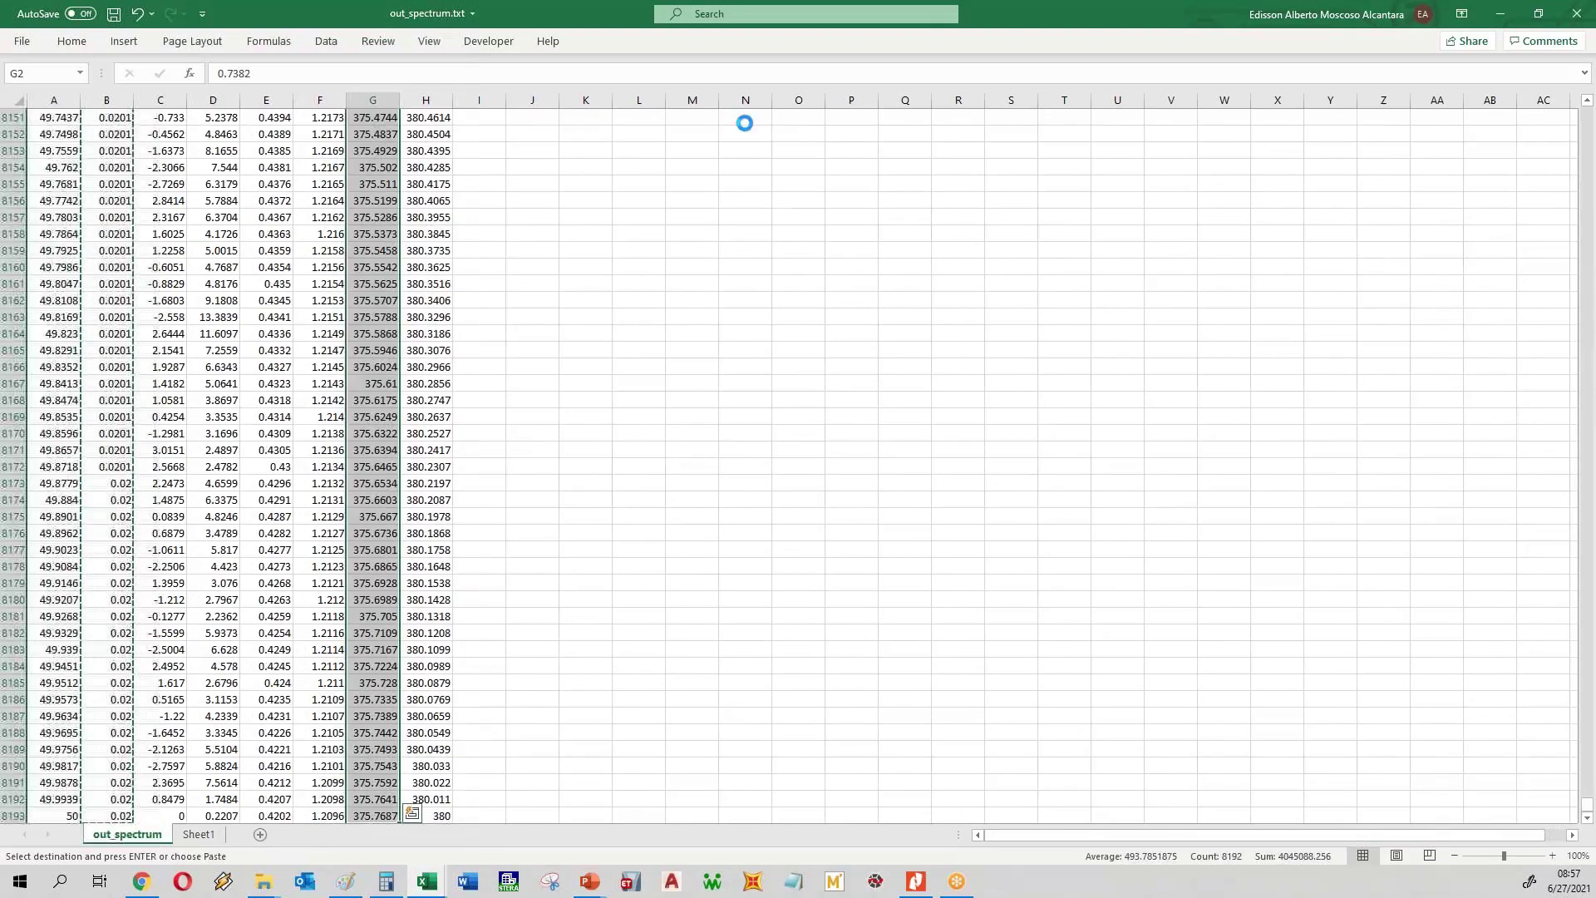
key(ctrl+c)
key(alt+Tab)
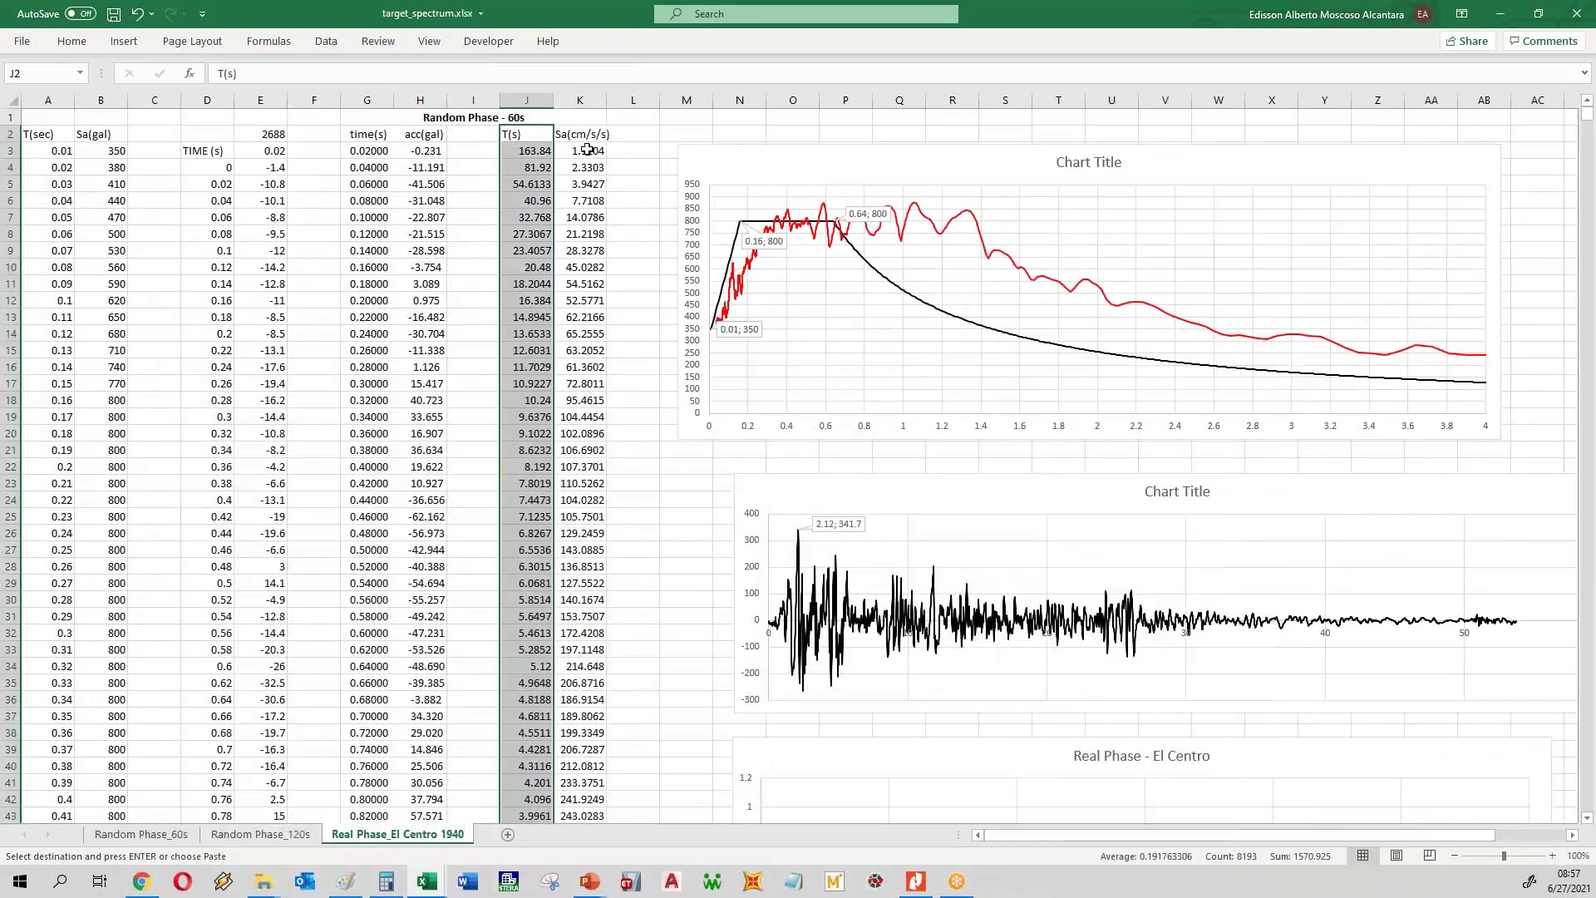
- Paste the copied Sa values at K2 of the Real Phase_El Centro 1940 sheet, replacing the existing Sa(cm/s/s) column
key(ctrl+v)
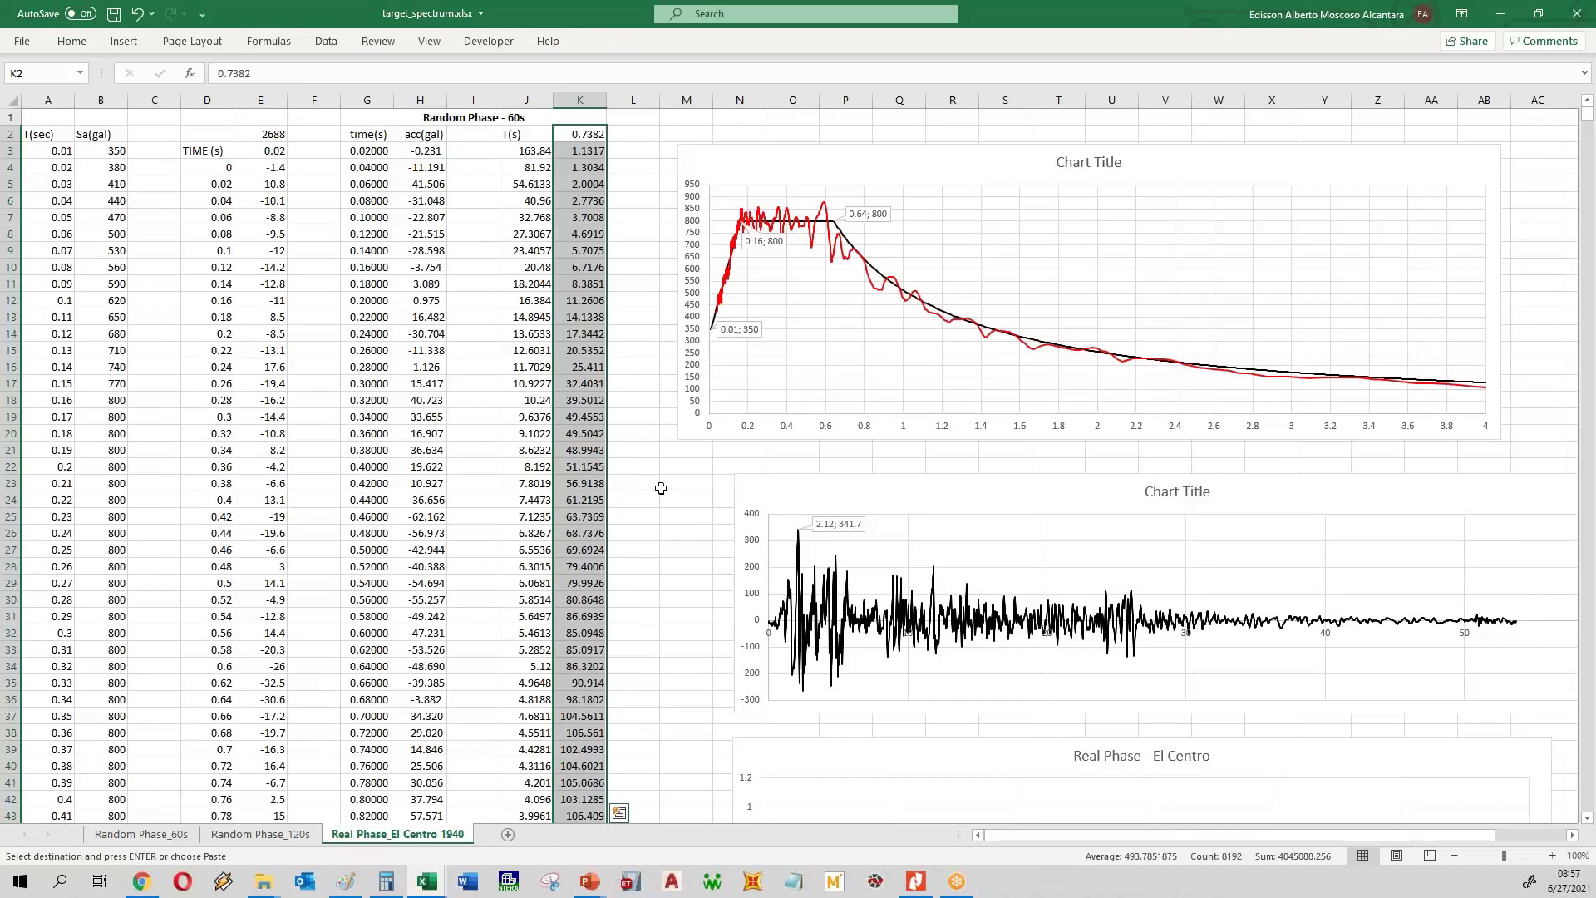
click(686, 533)
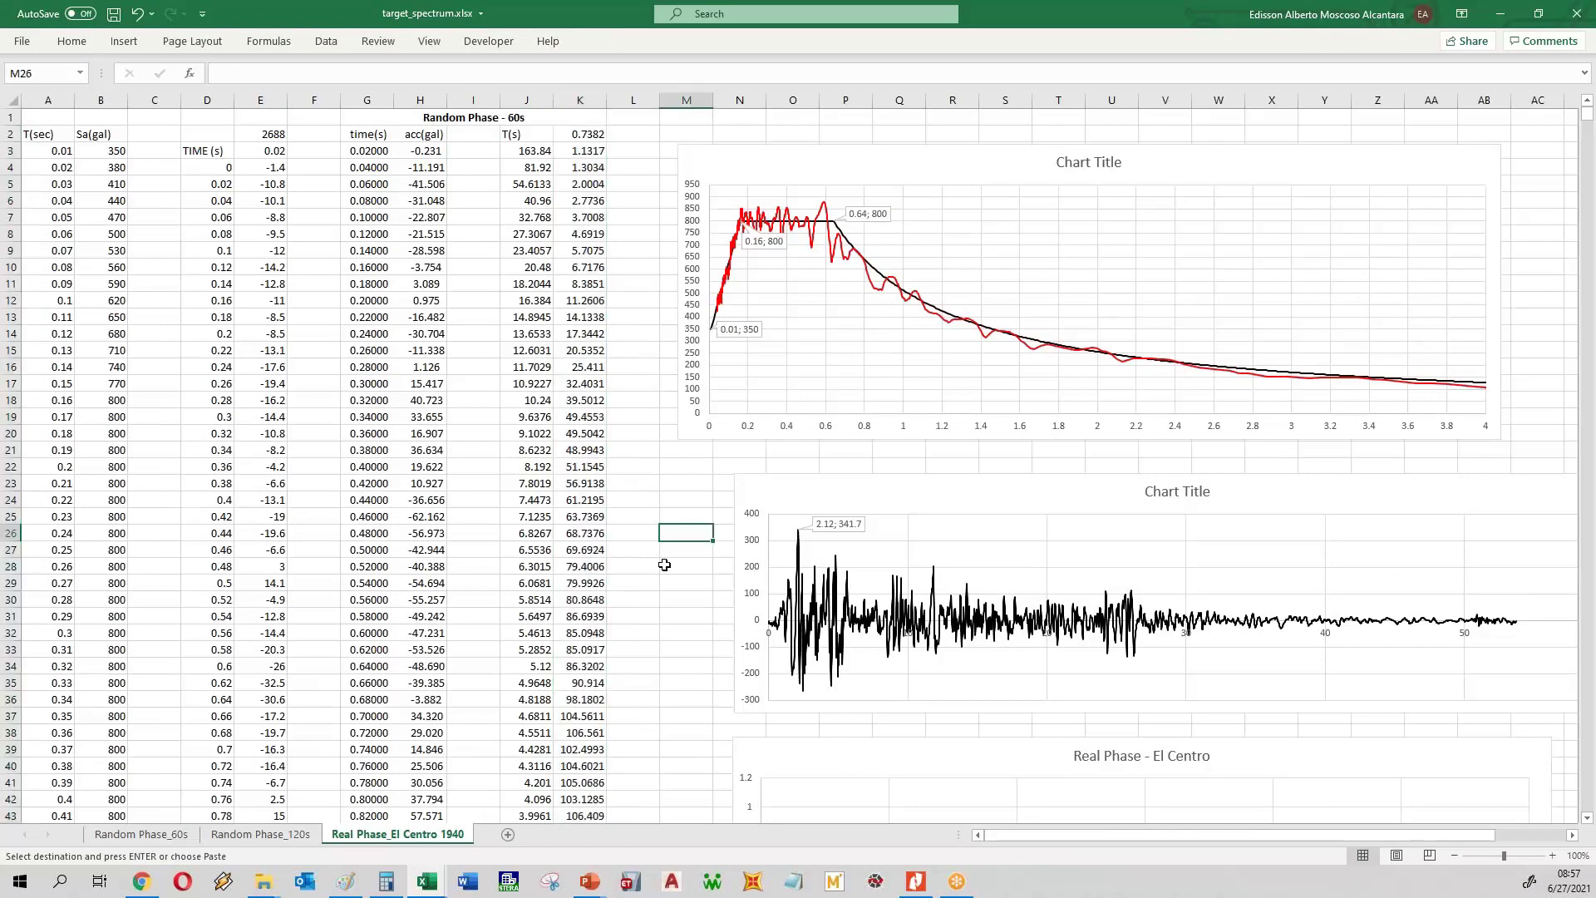
scroll(664, 565, down, 2)
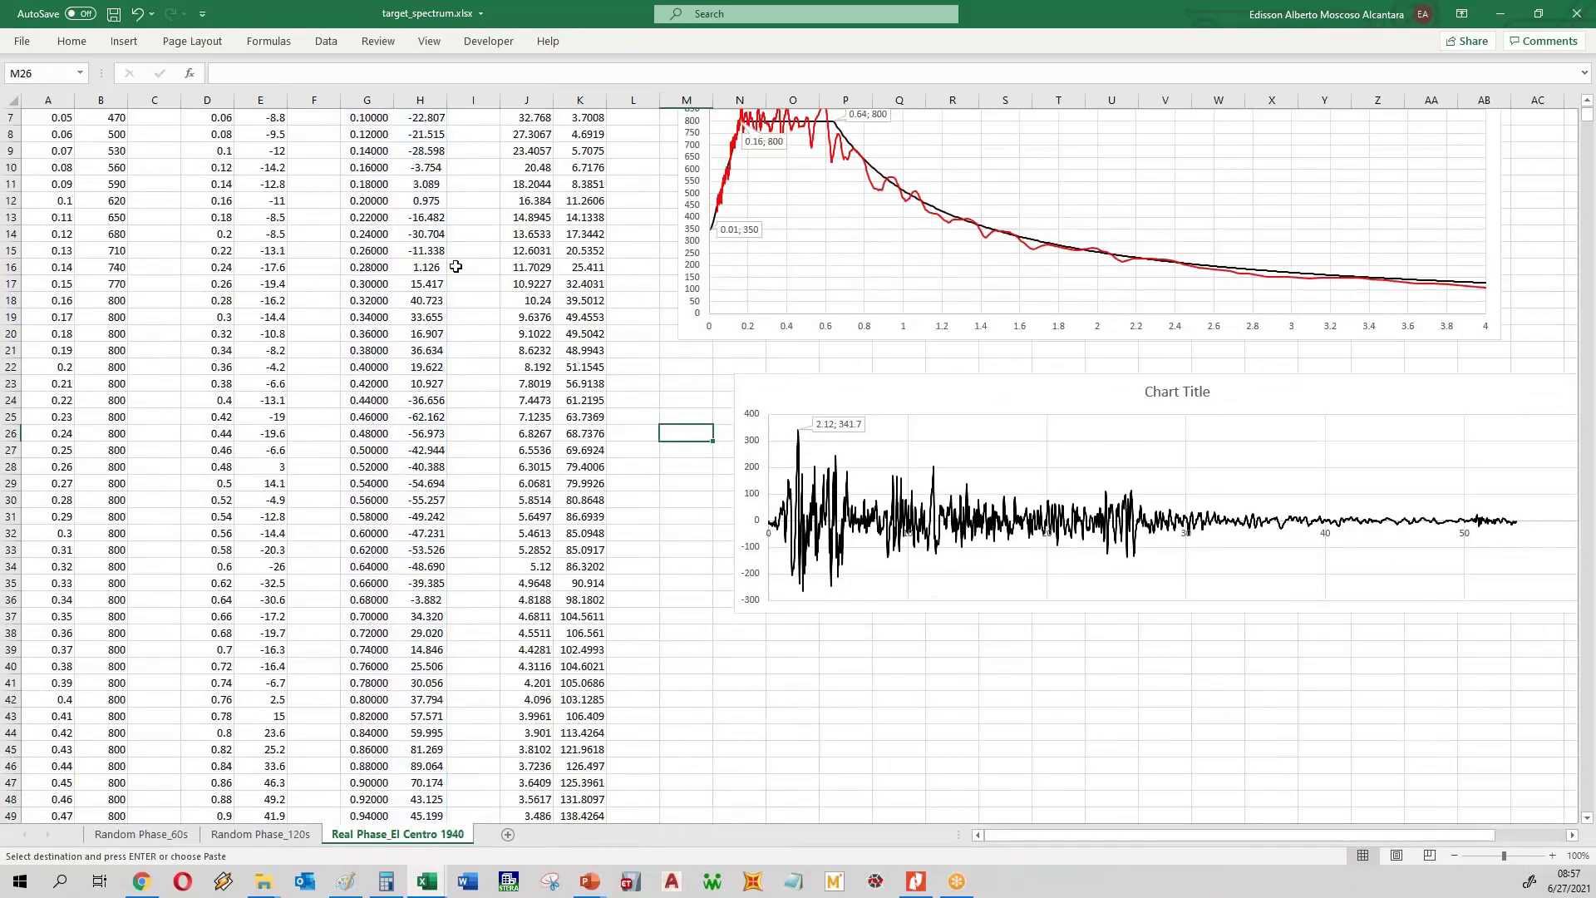
scroll(455, 266, up, 2)
- Try to plot the time and acceleration data from G3:H3 downward as a scatter chart with straight lines
drag(363, 152, 429, 150)
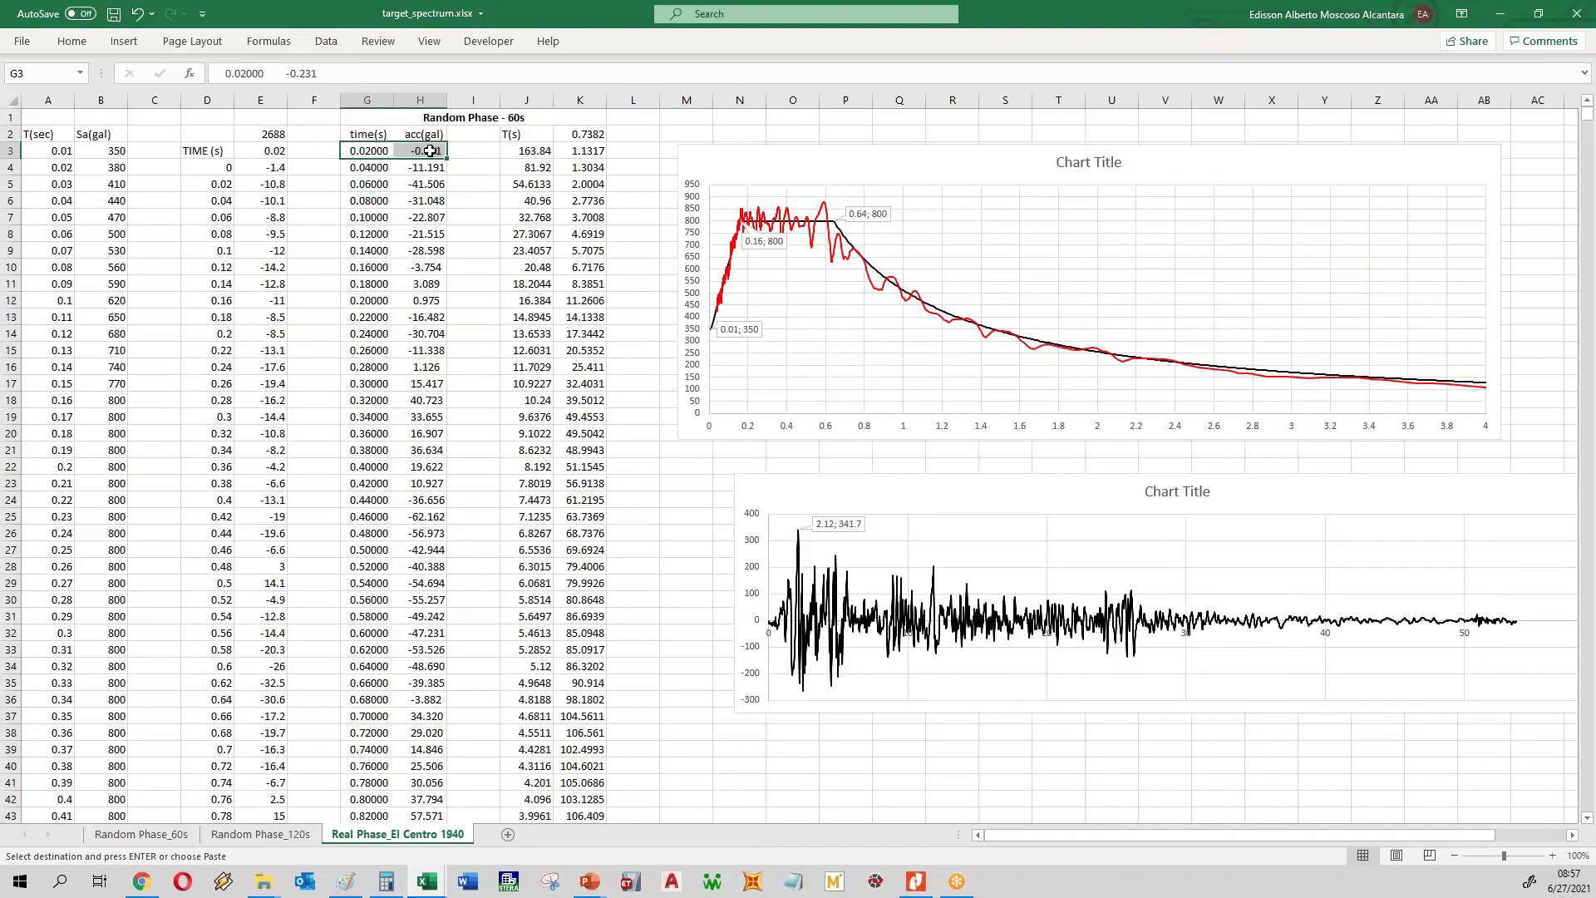
key(ctrl+shift+Down)
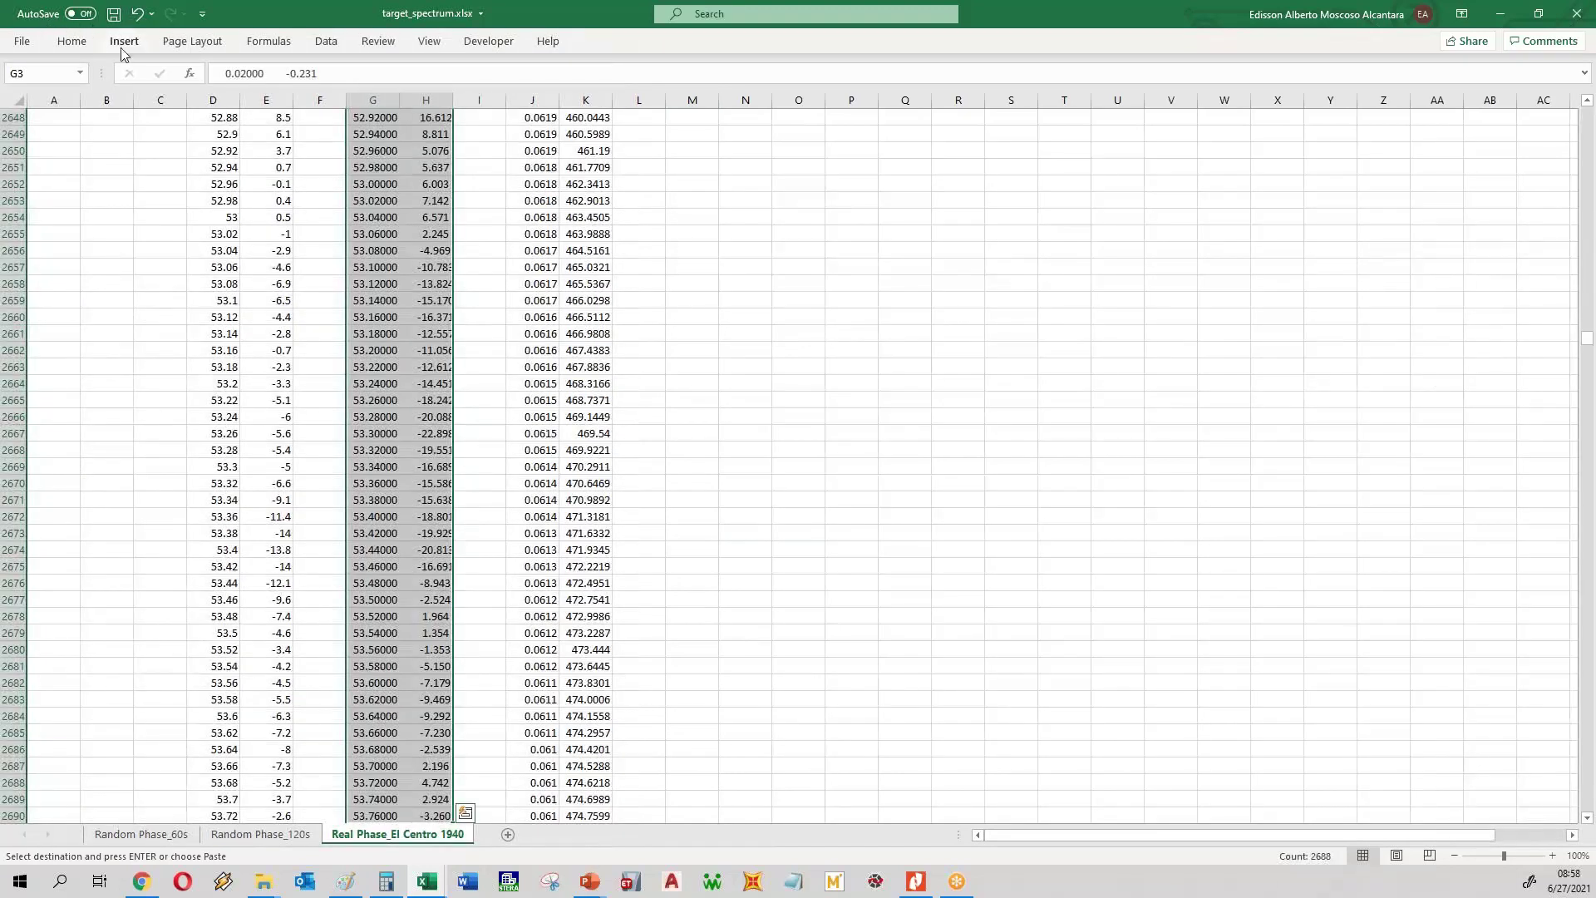
click(123, 43)
click(780, 106)
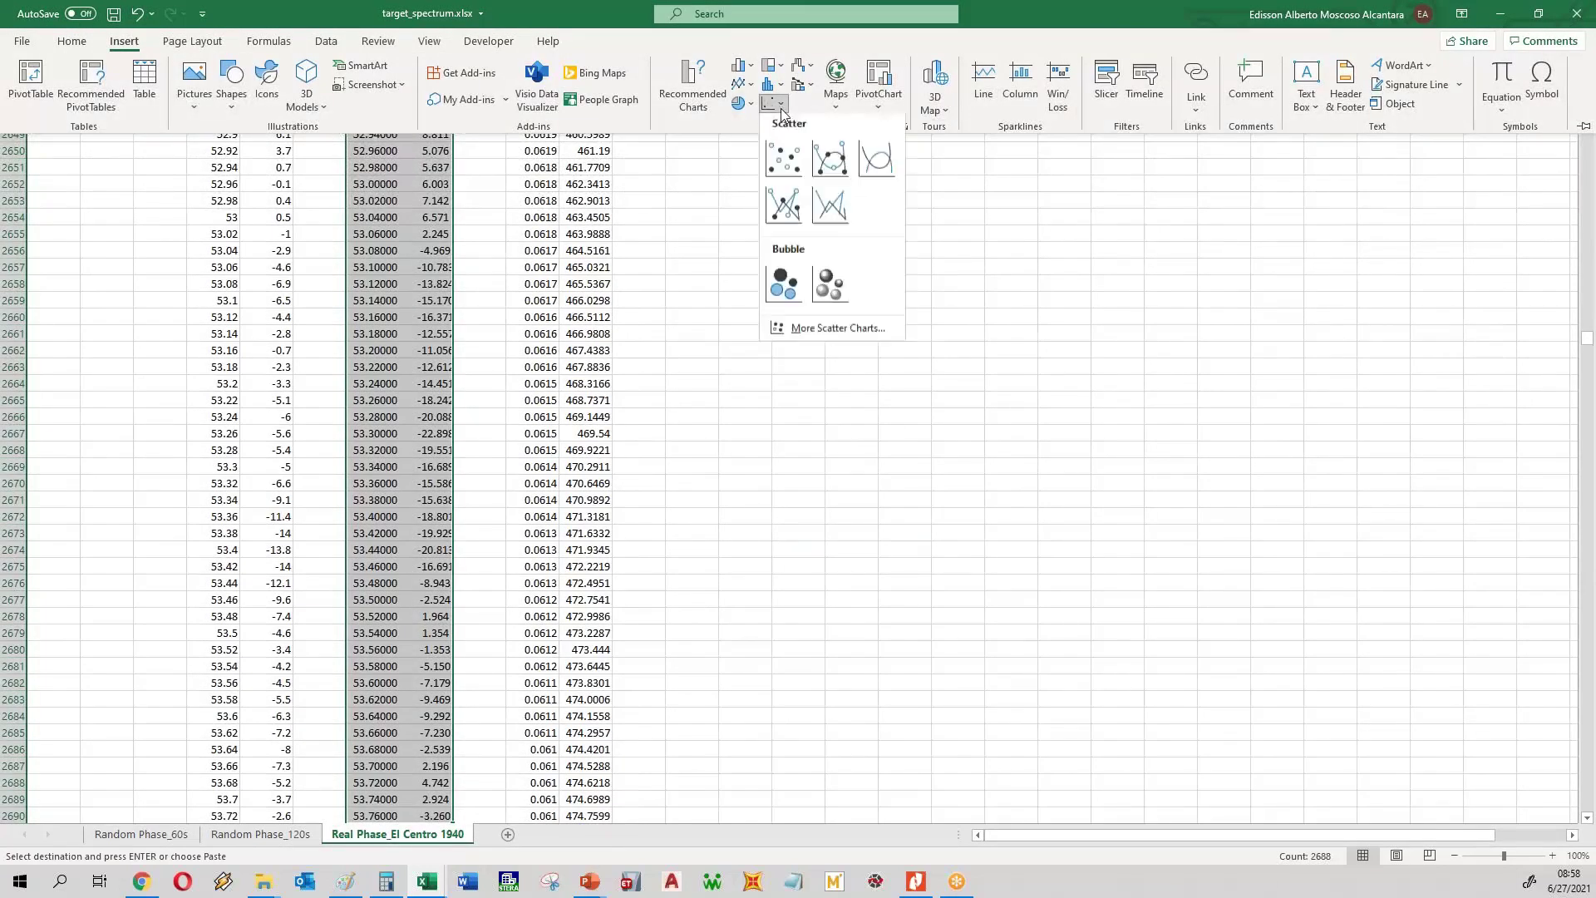
click(830, 206)
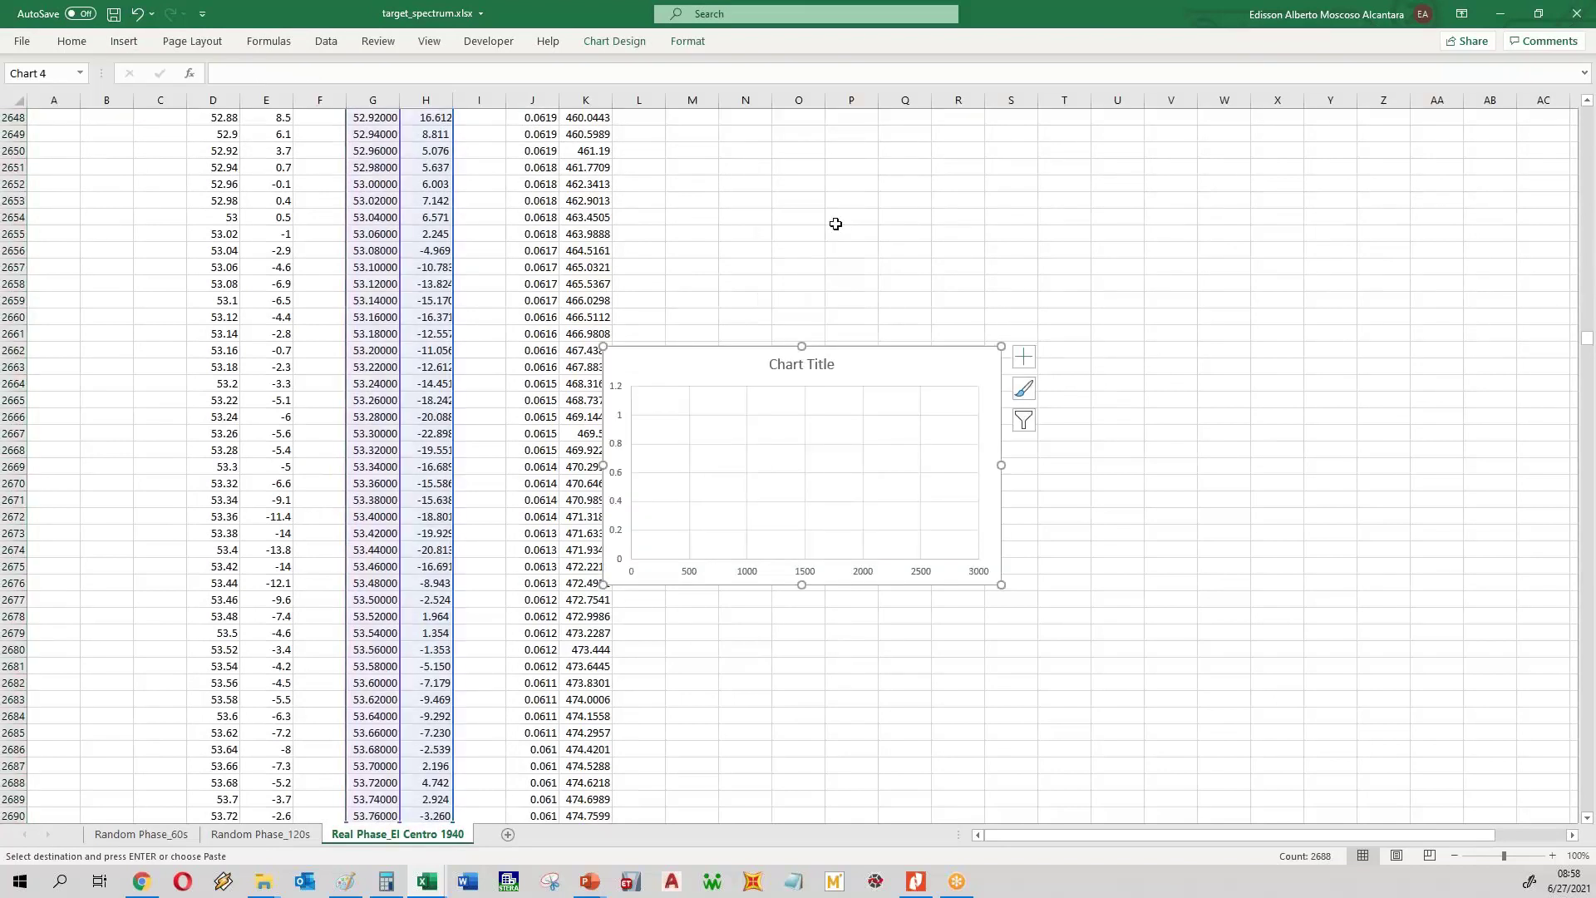
click(835, 223)
click(448, 299)
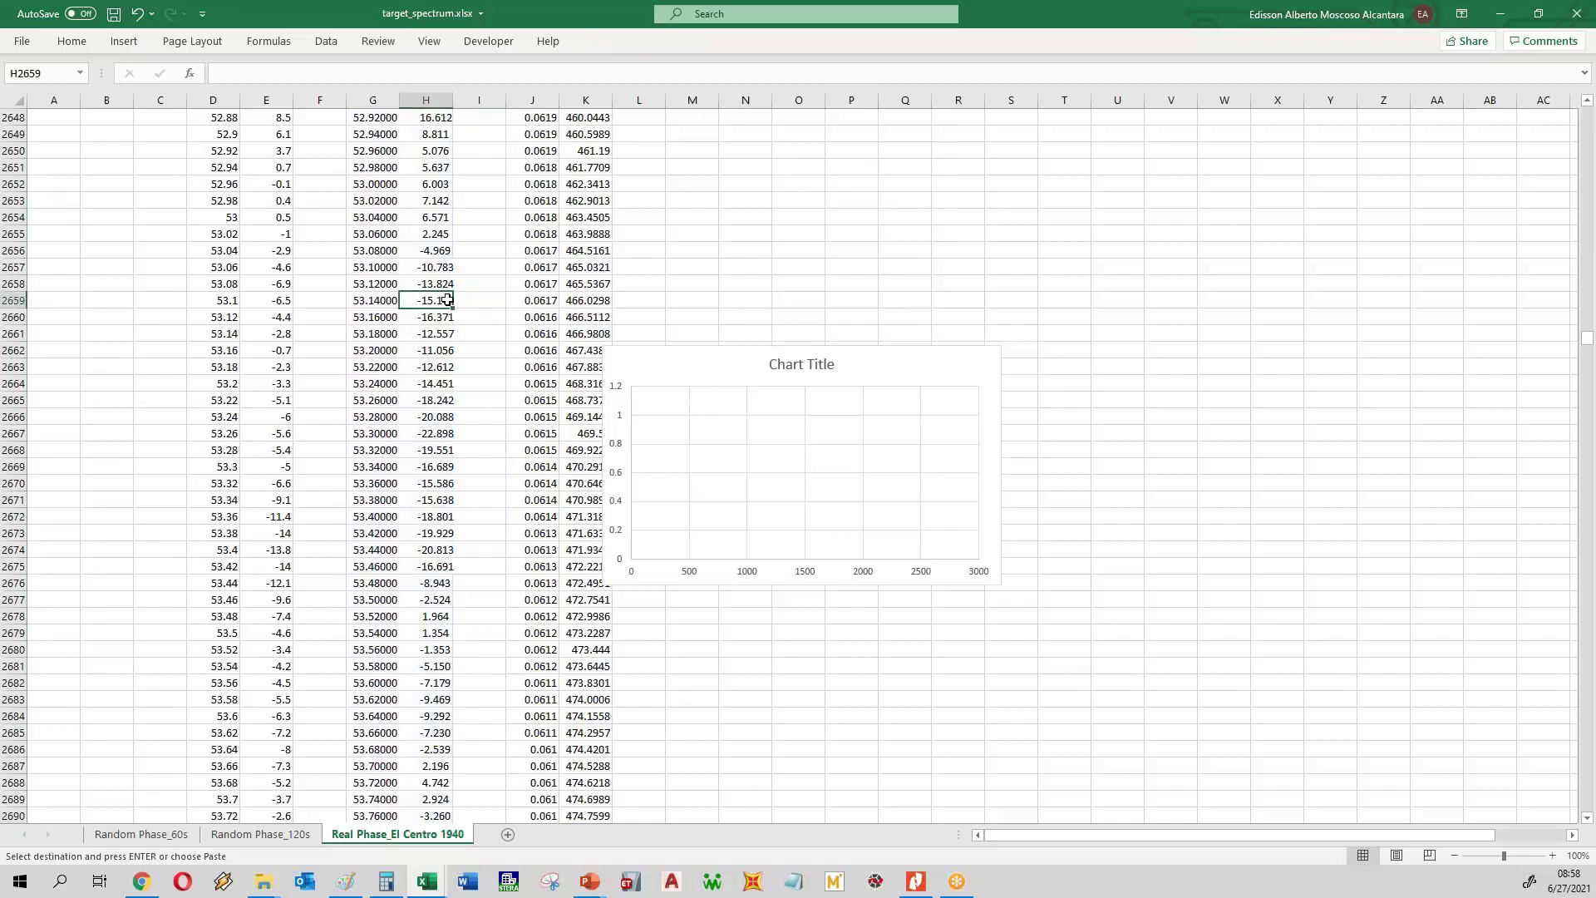
click(376, 134)
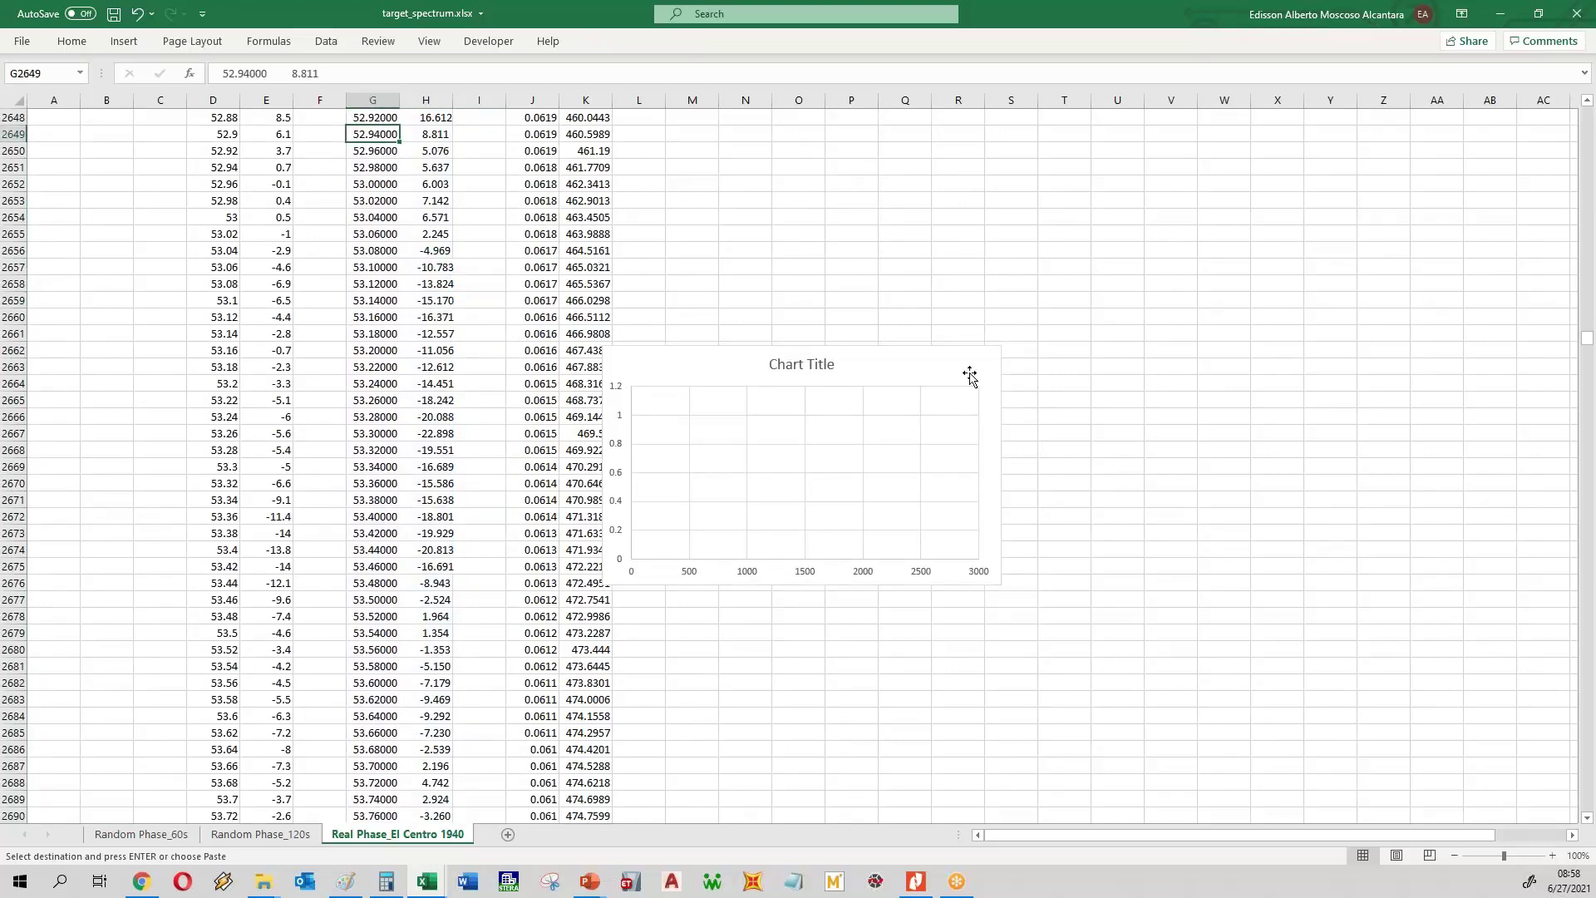
- Delete the new empty scatter chart and undo back to restore the Real Phase - El Centro chart
click(944, 359)
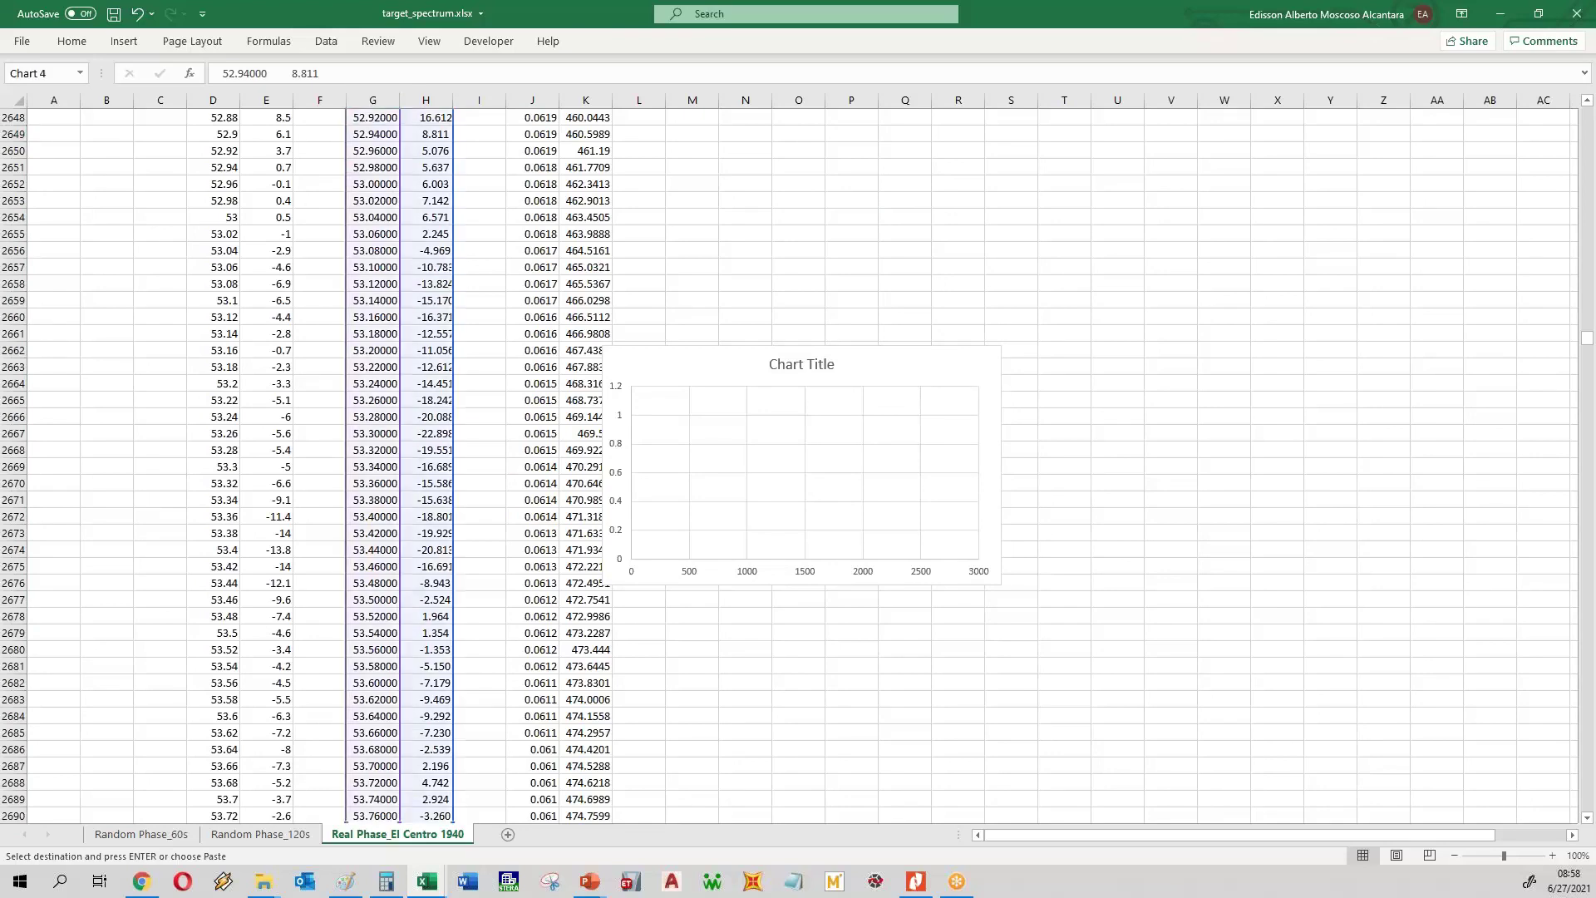
key(Delete)
click(828, 566)
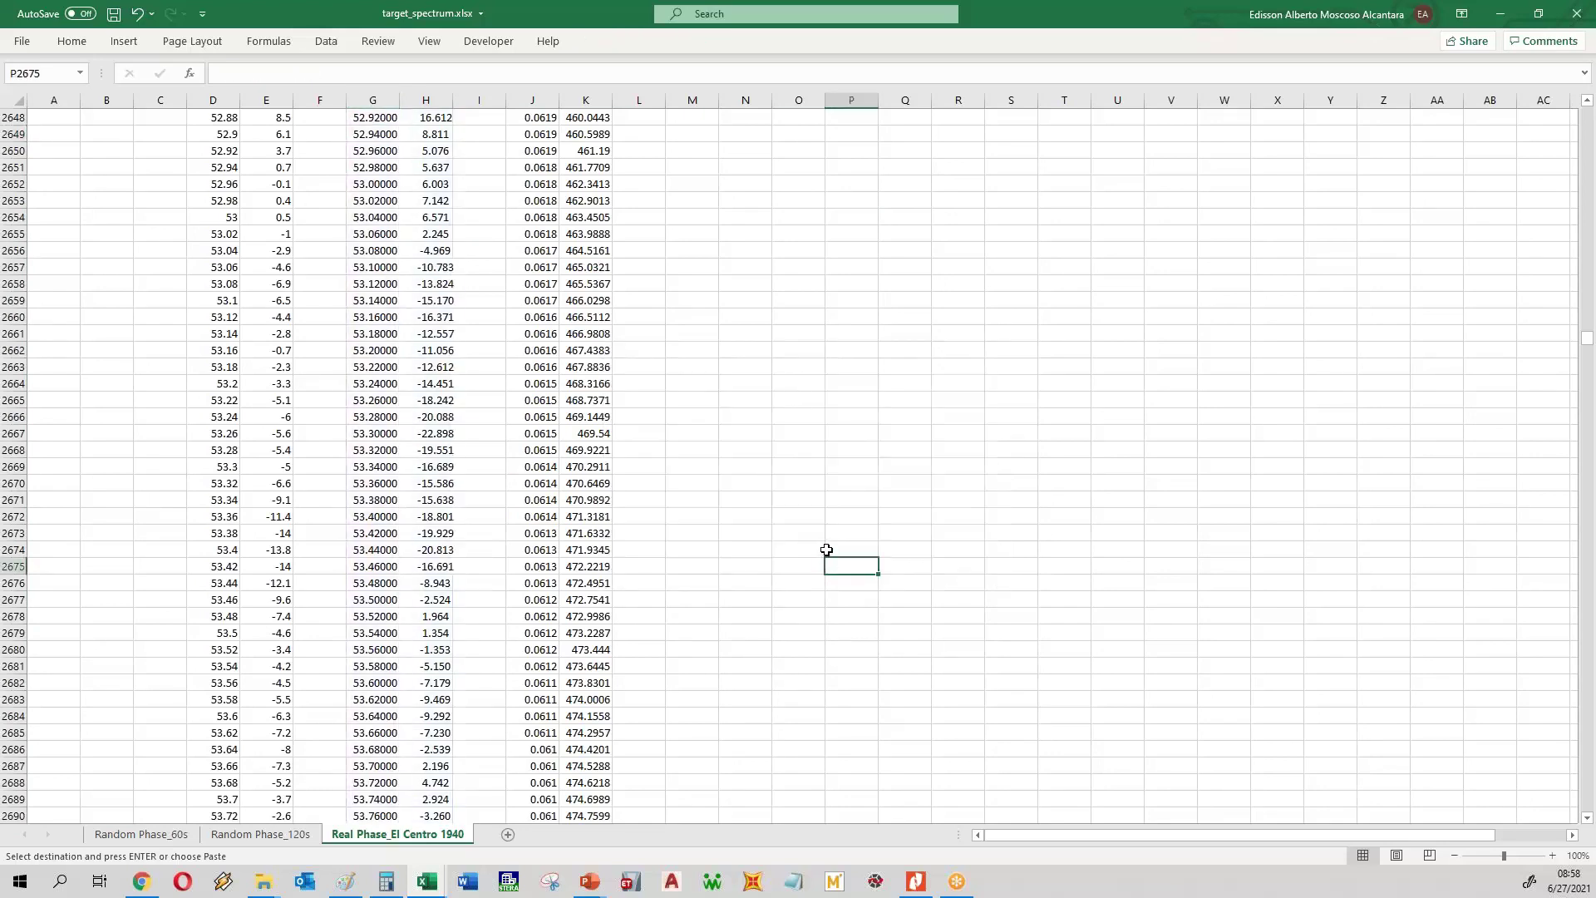
key(ctrl+Home)
key(ctrl+z)
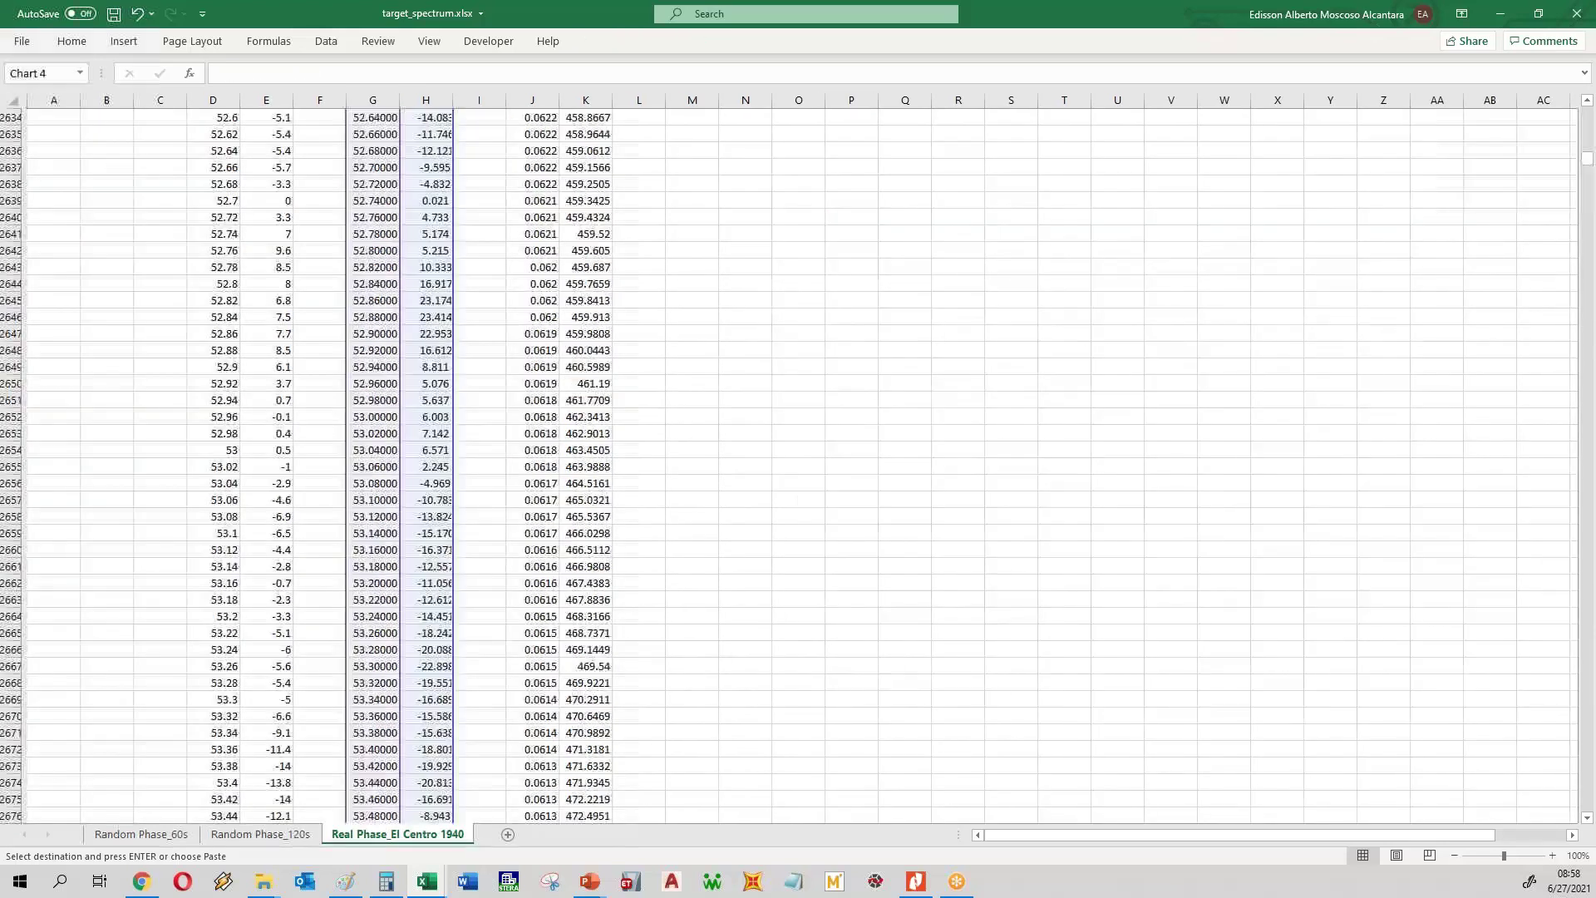
click(479, 230)
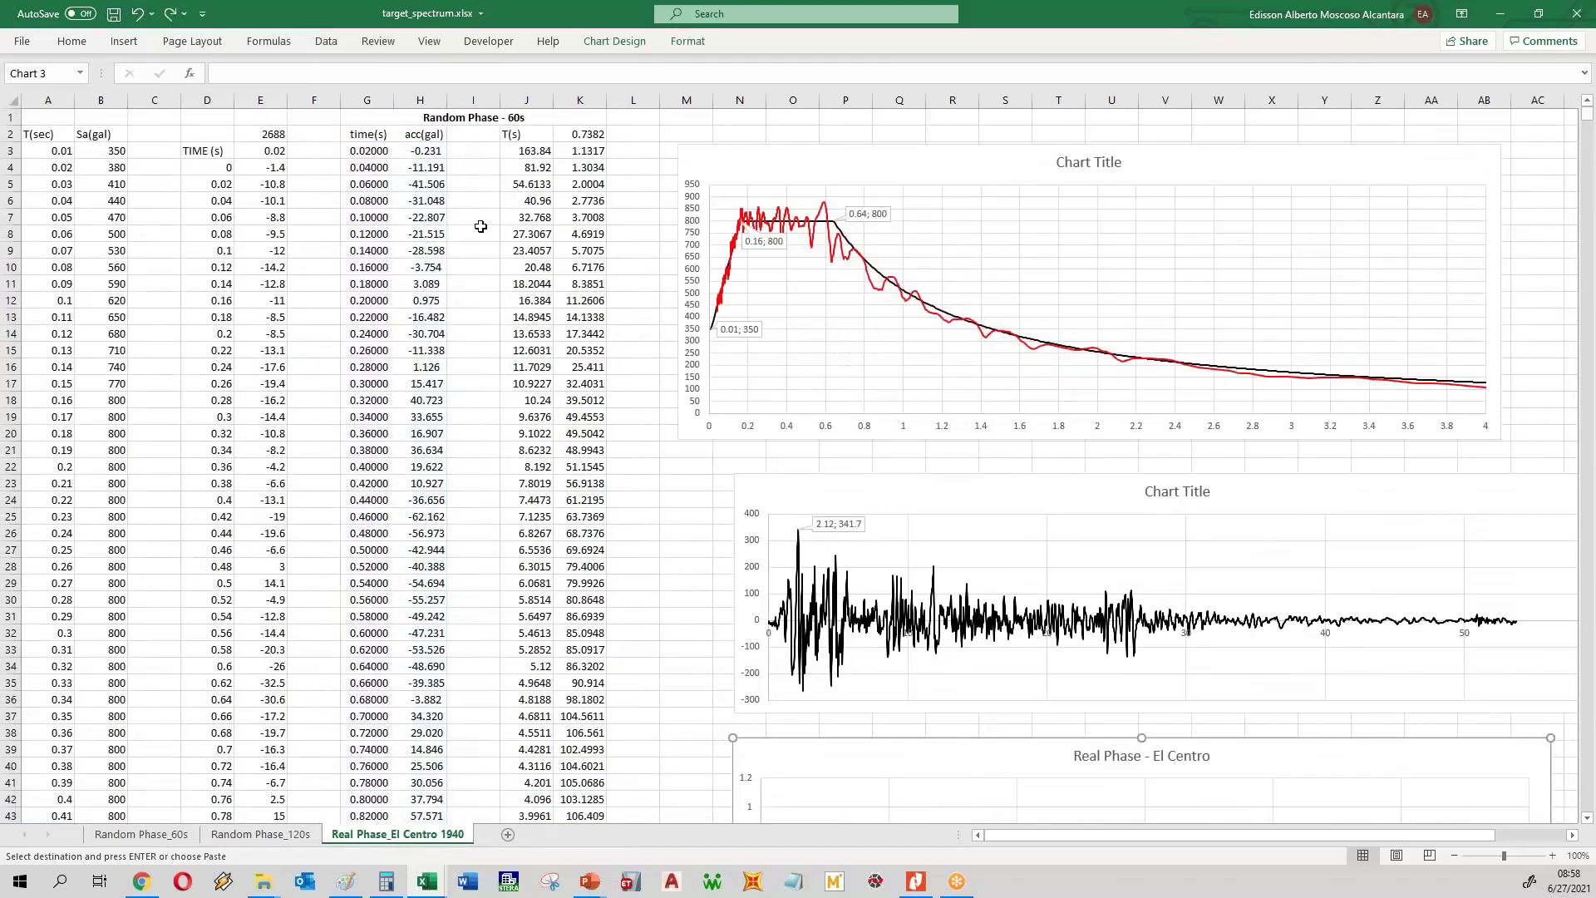
- Try to split column G of the Real Phase_El Centro 1940 sheet using delimited text conversion with the Tab delimiter
click(371, 101)
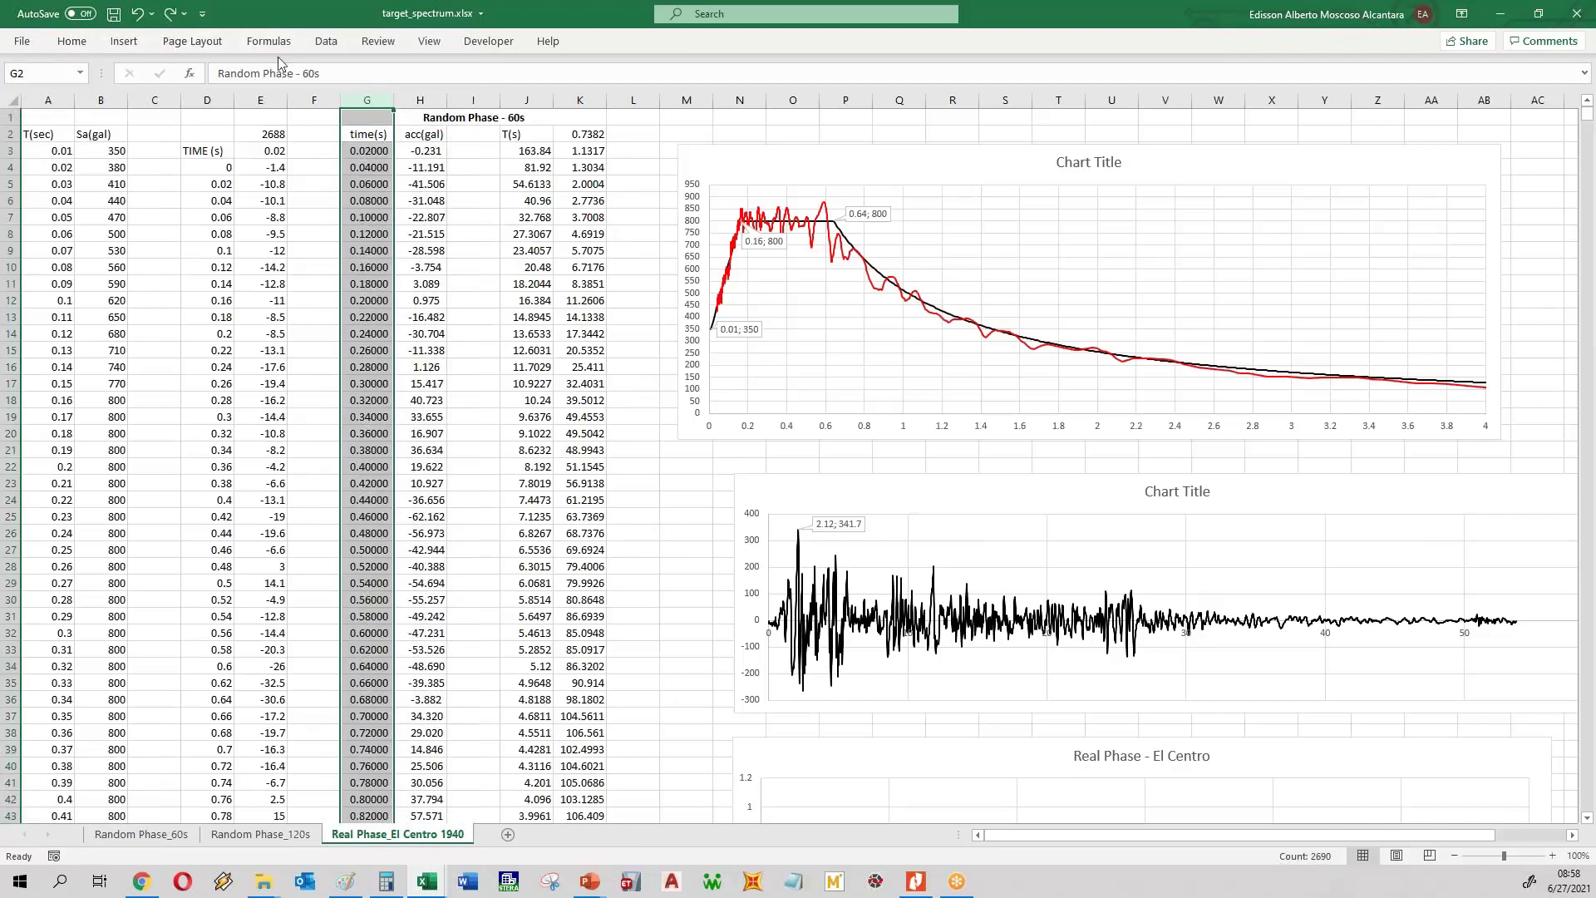
click(327, 41)
click(1003, 90)
click(827, 531)
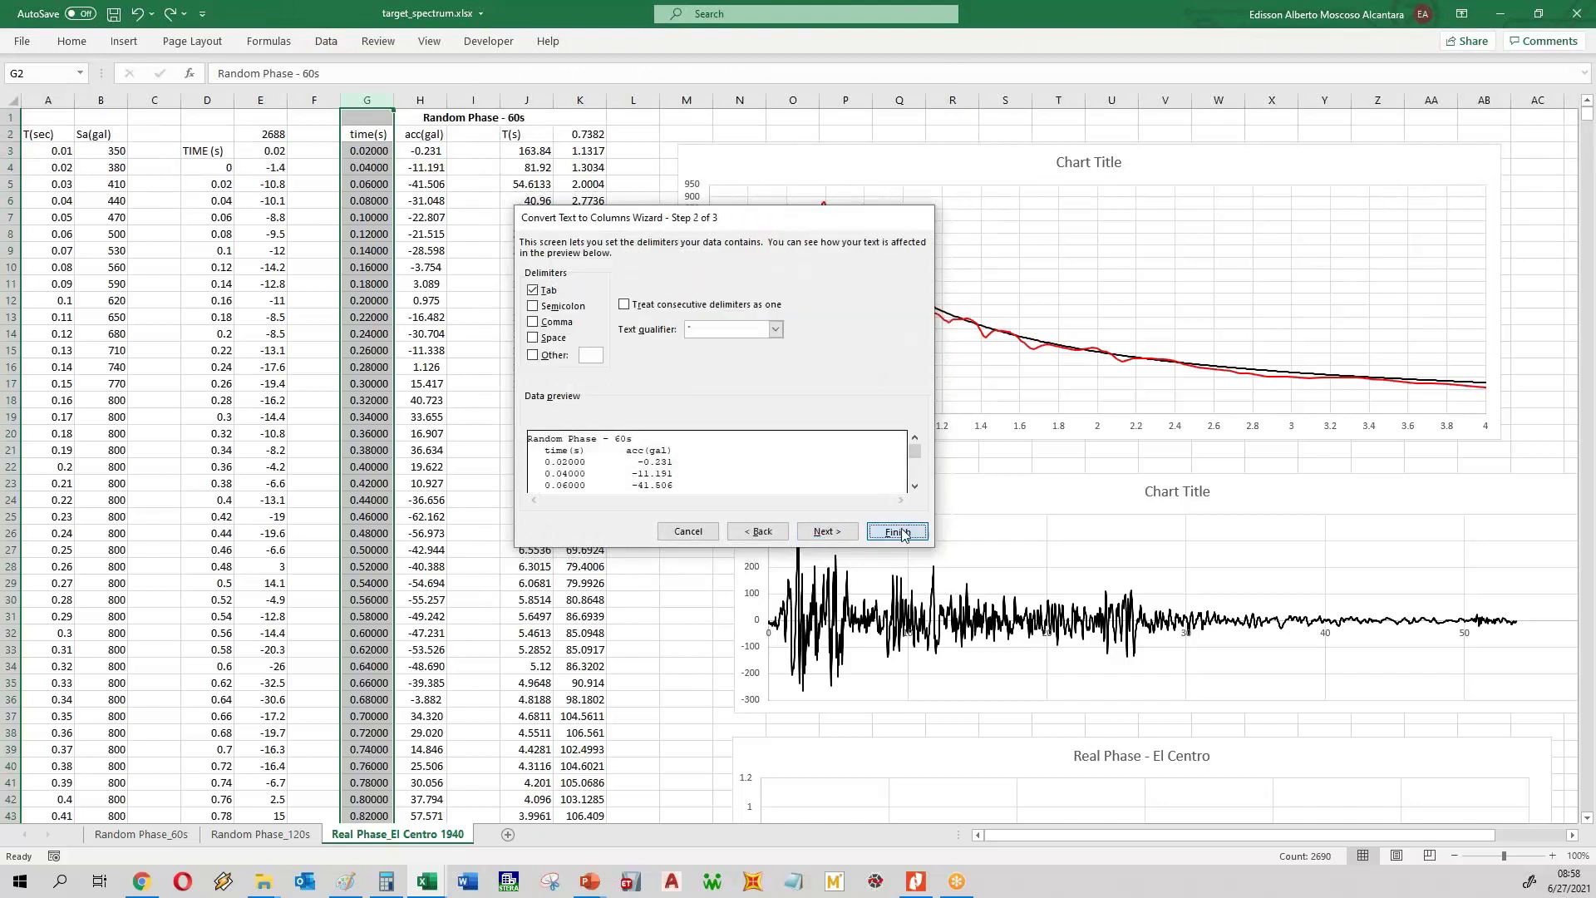
click(896, 531)
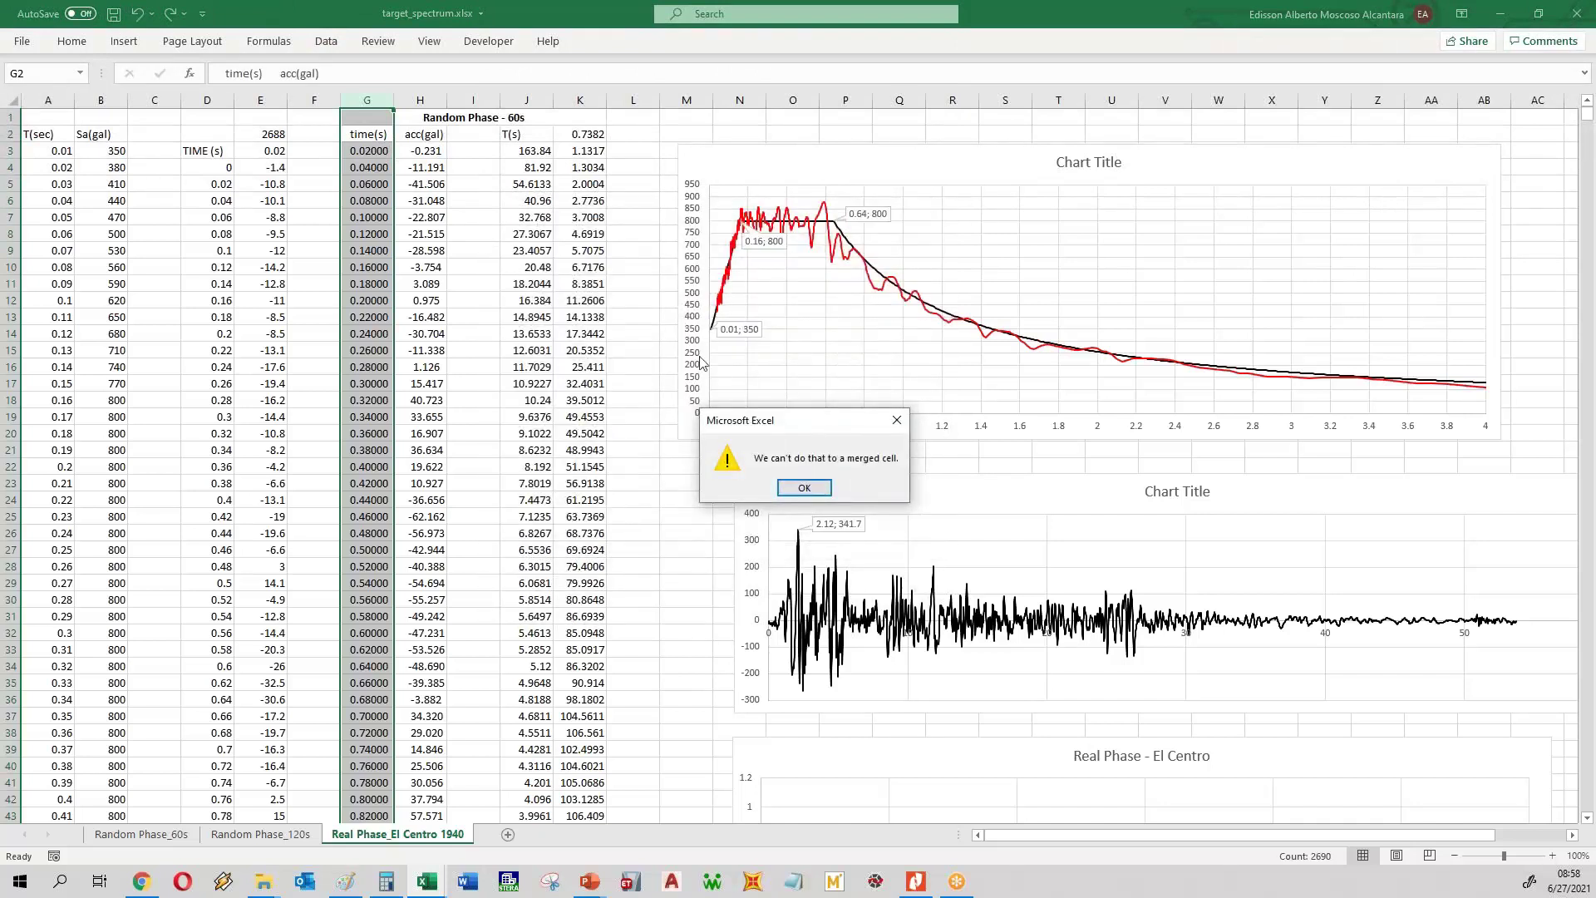
click(792, 481)
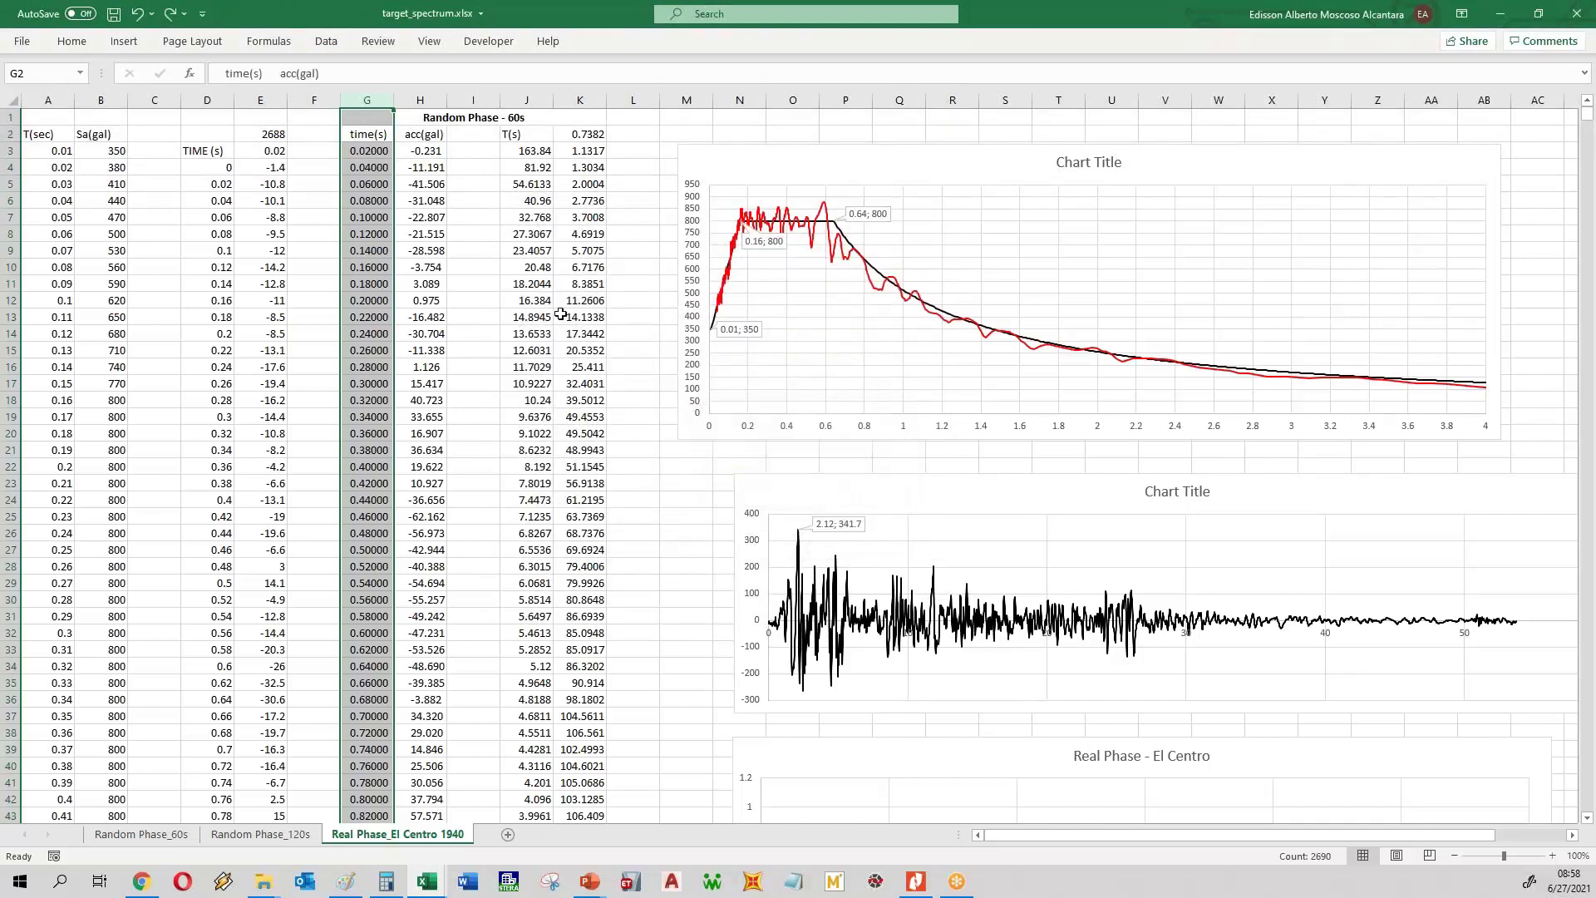
key(Down)
key(Down)
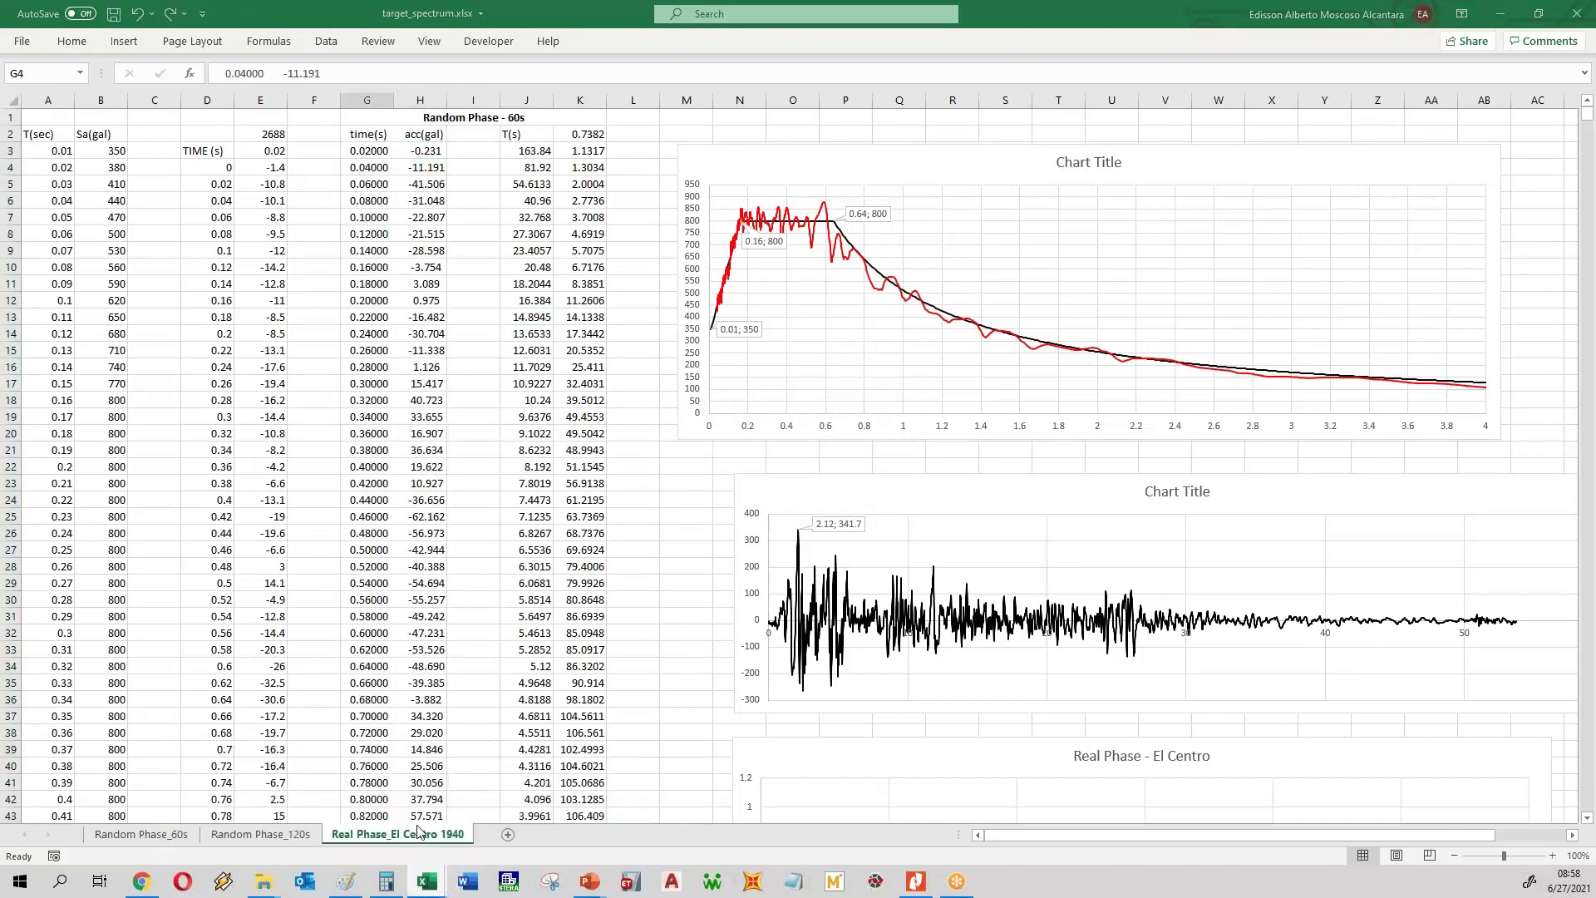
- Switch to out_wave.txt and try to split its column A using delimited text conversion with the default delimiter
key(alt+Tab)
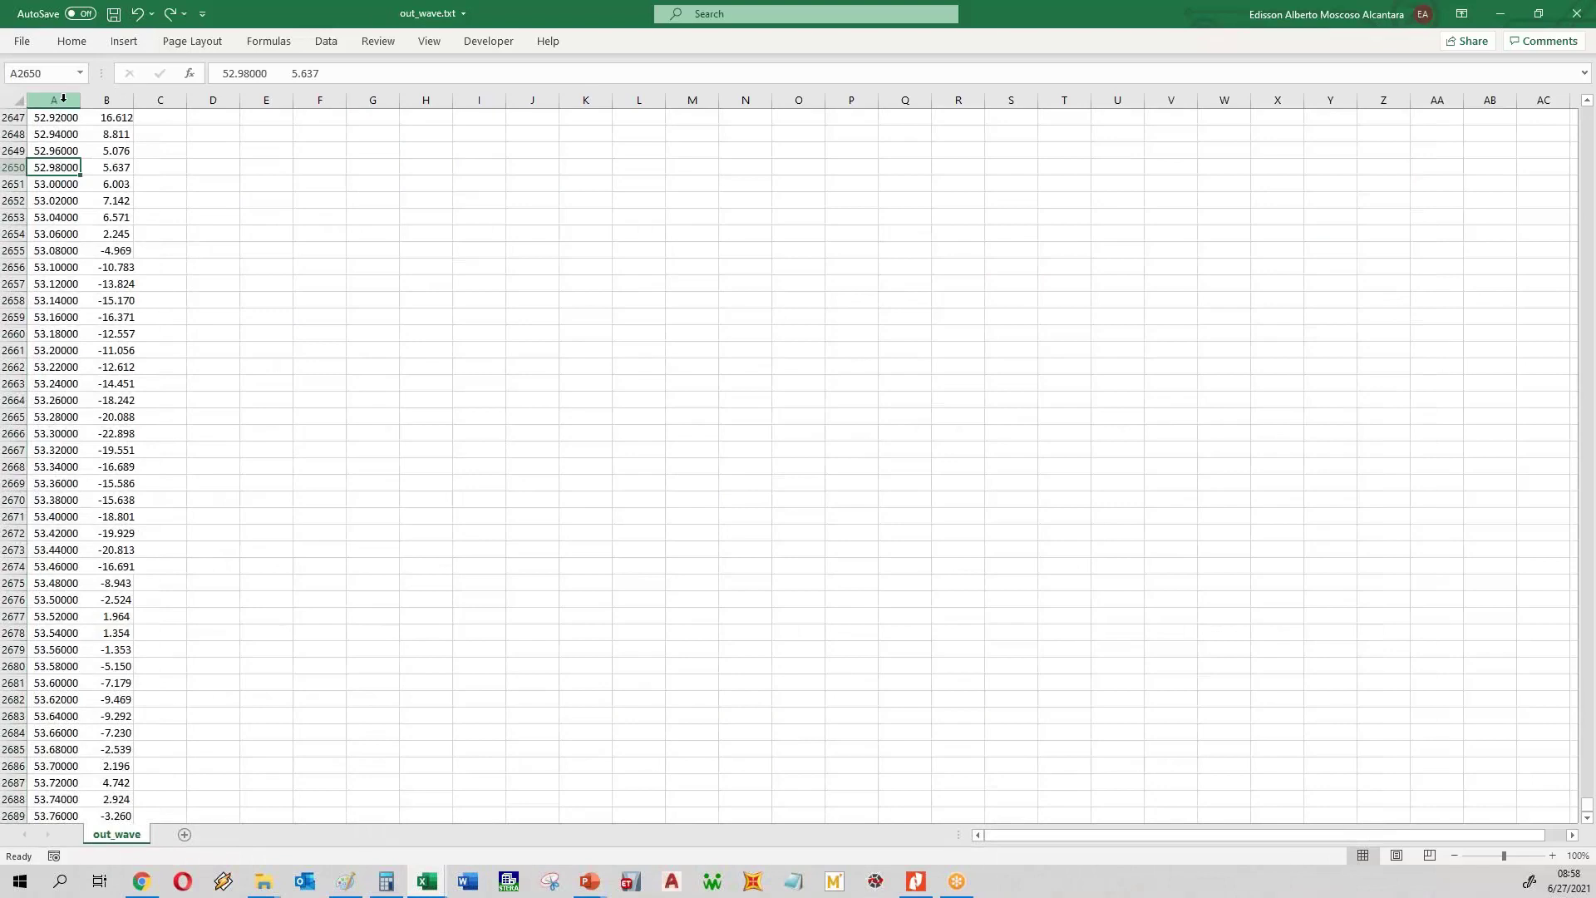
click(63, 98)
click(327, 43)
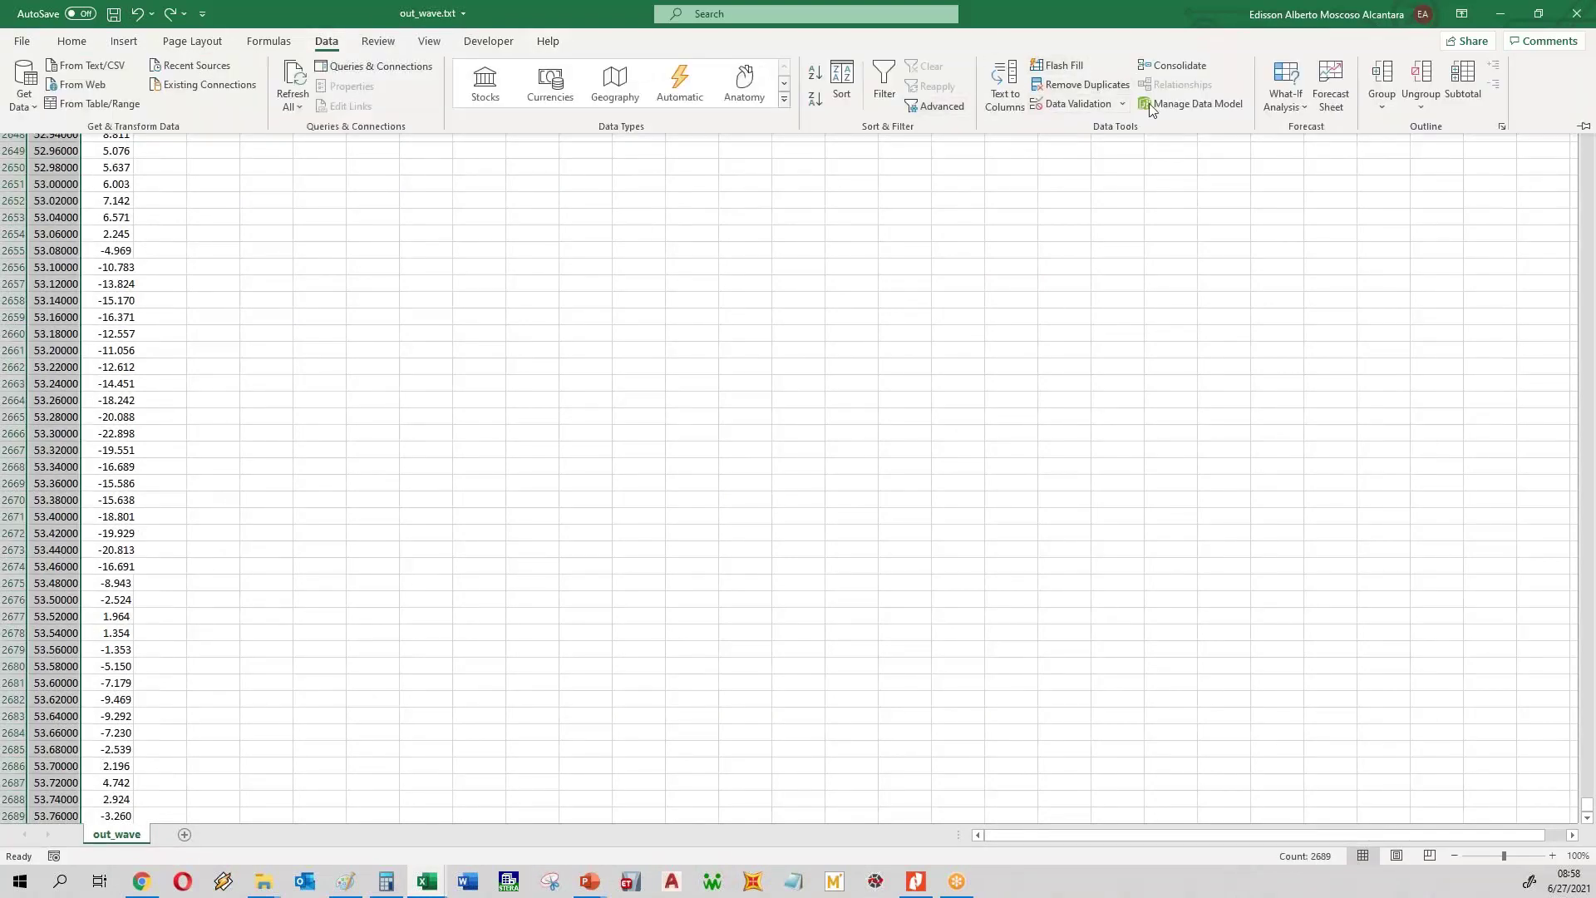
click(989, 94)
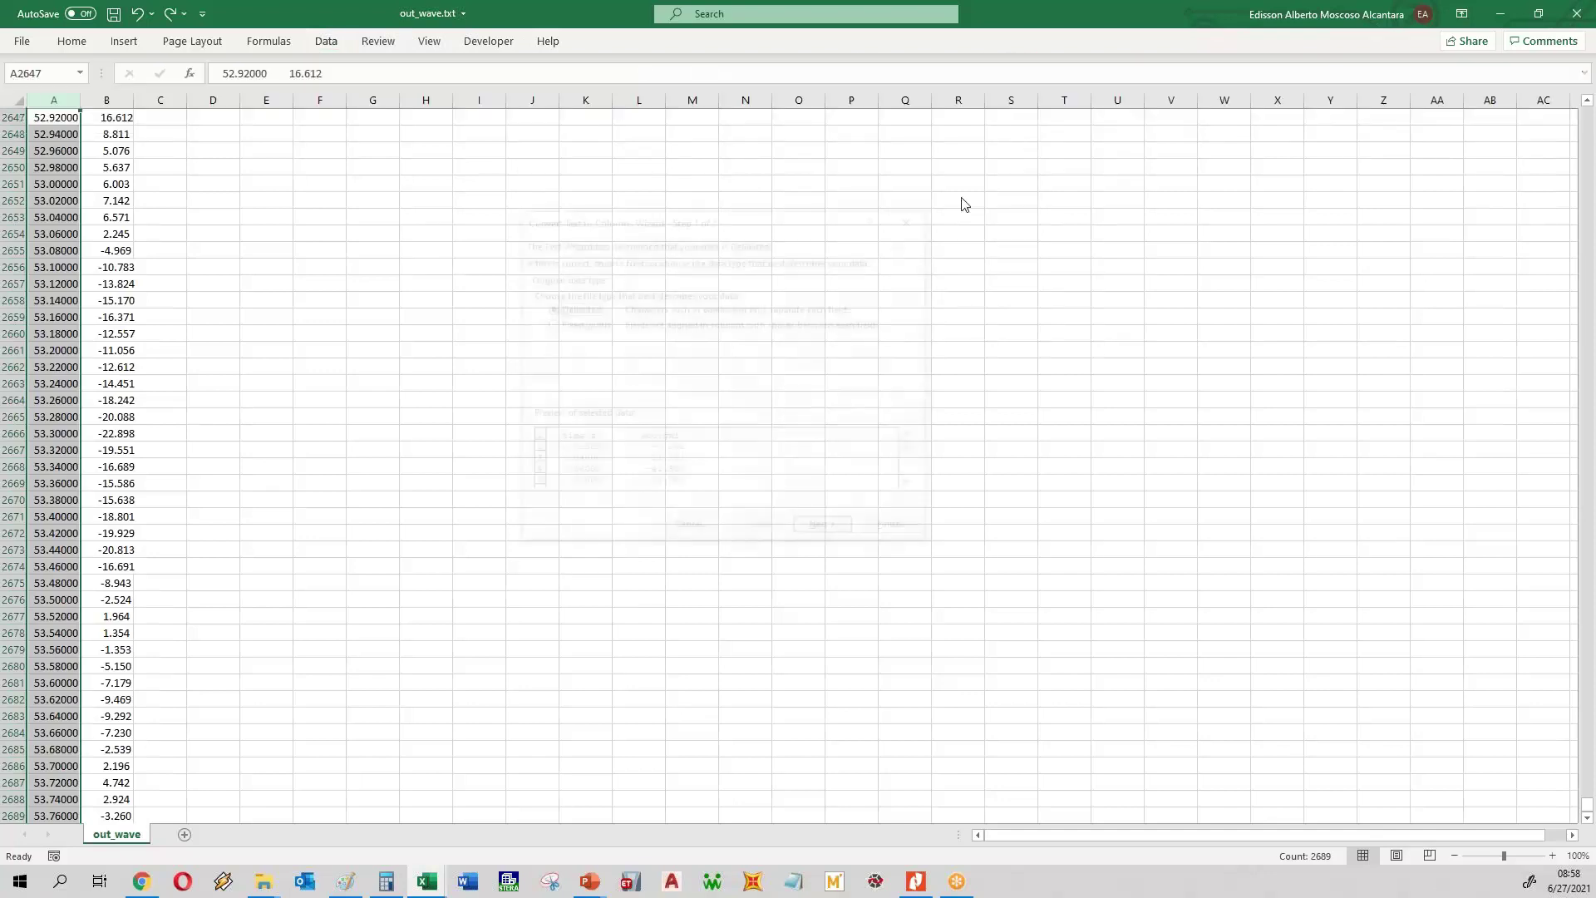
click(823, 529)
click(887, 528)
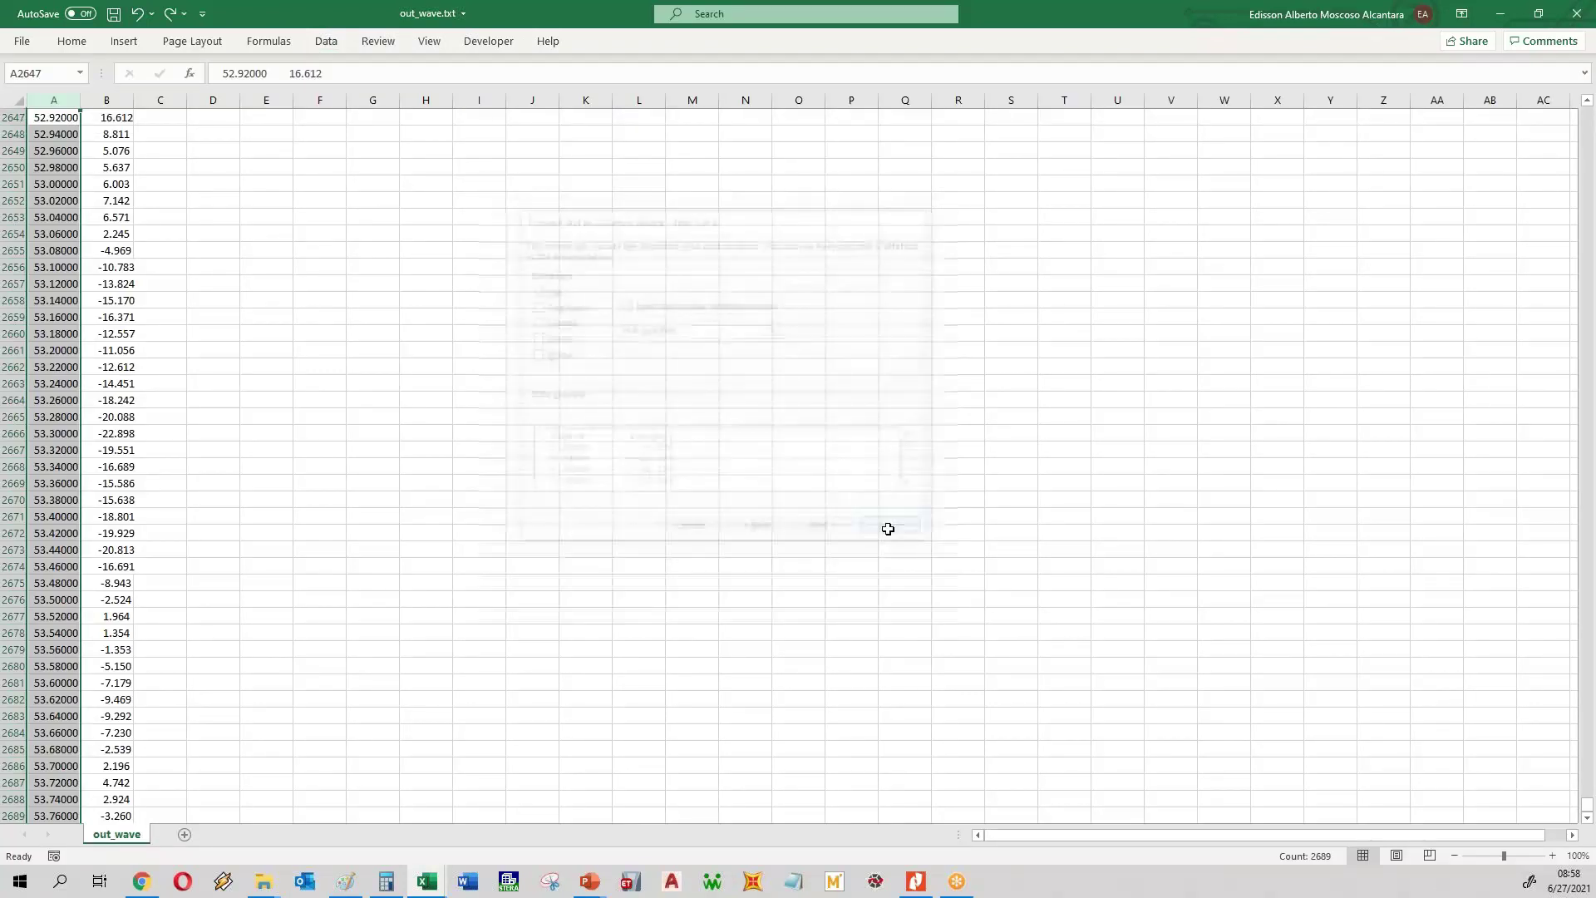
click(370, 366)
click(77, 252)
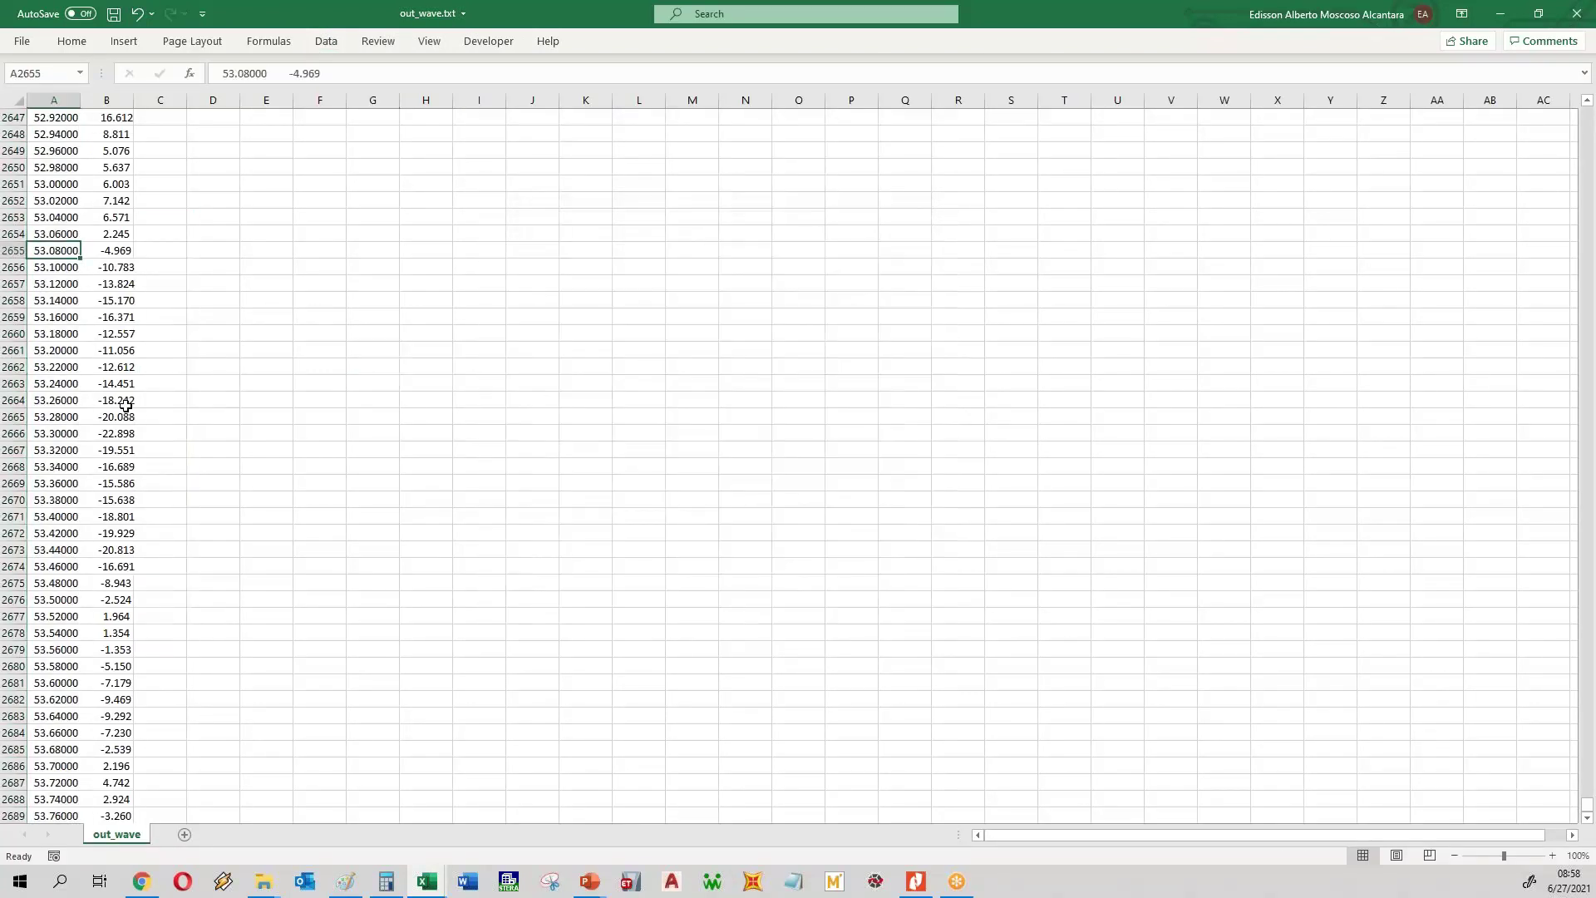
key(ctrl+Home)
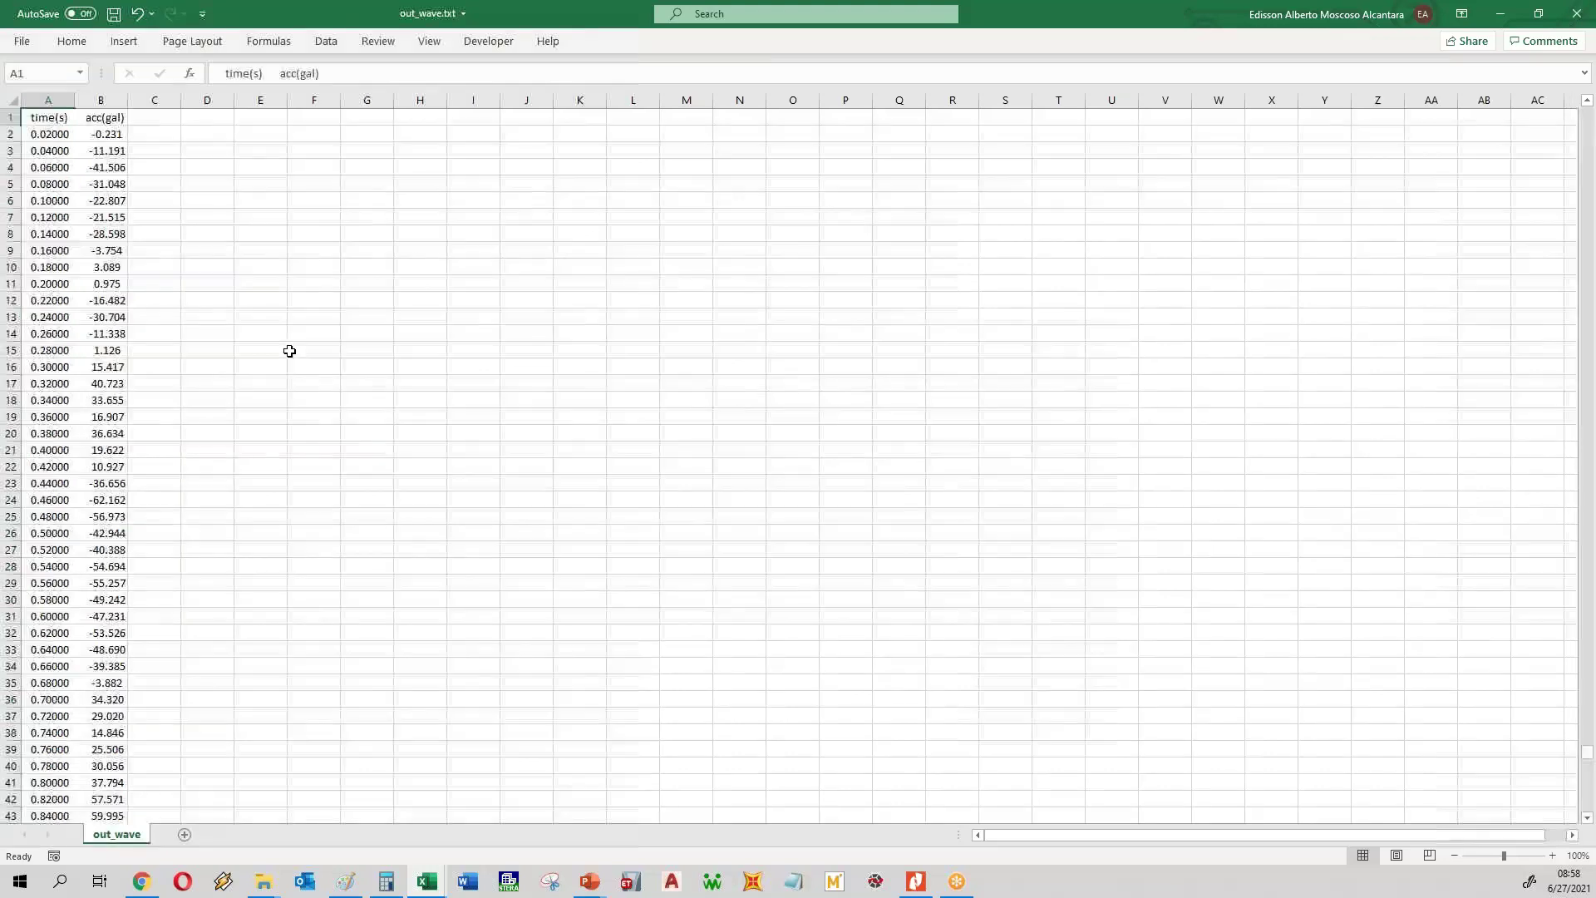
- Split column A of the out_wave sheet into time(s) and acc(gal) columns using fixed-width text conversion with the suggested column break
click(48, 100)
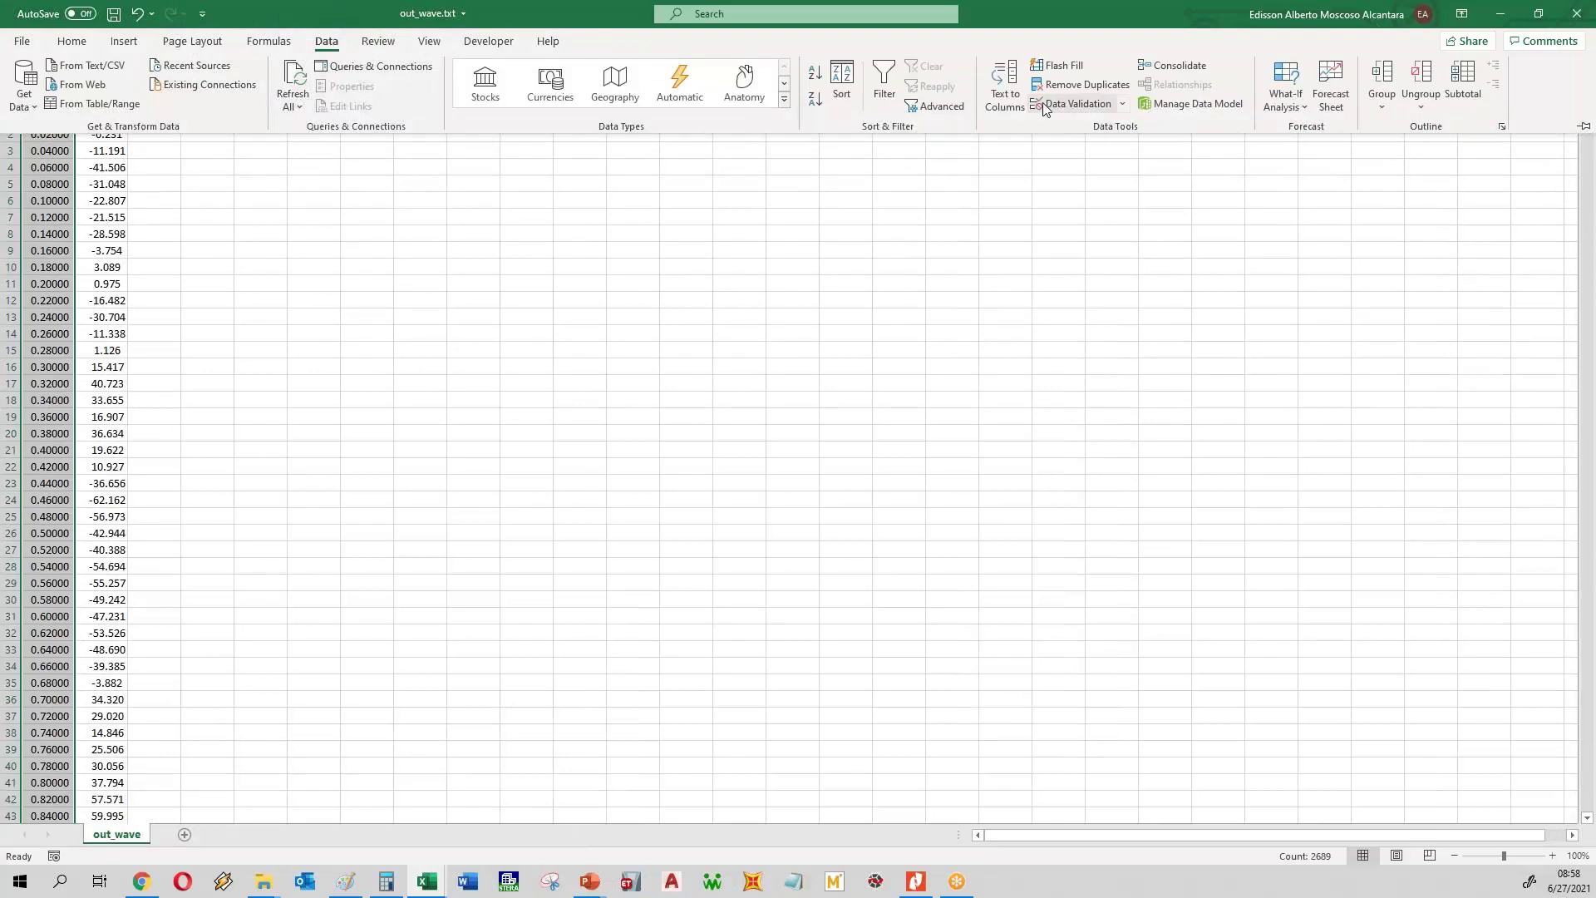
click(993, 130)
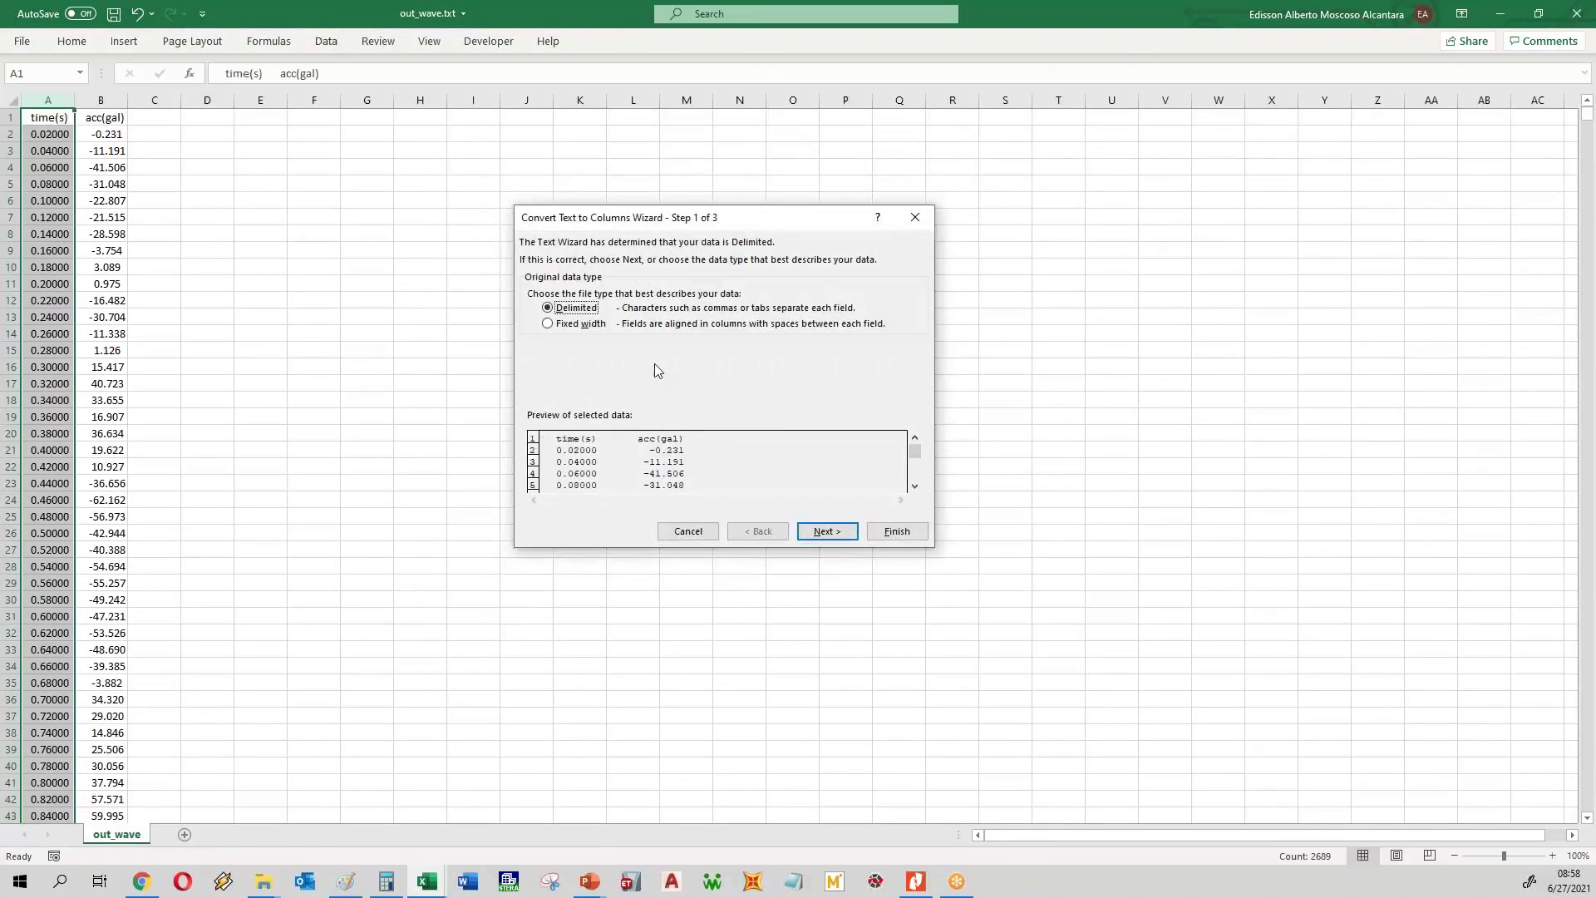
click(827, 530)
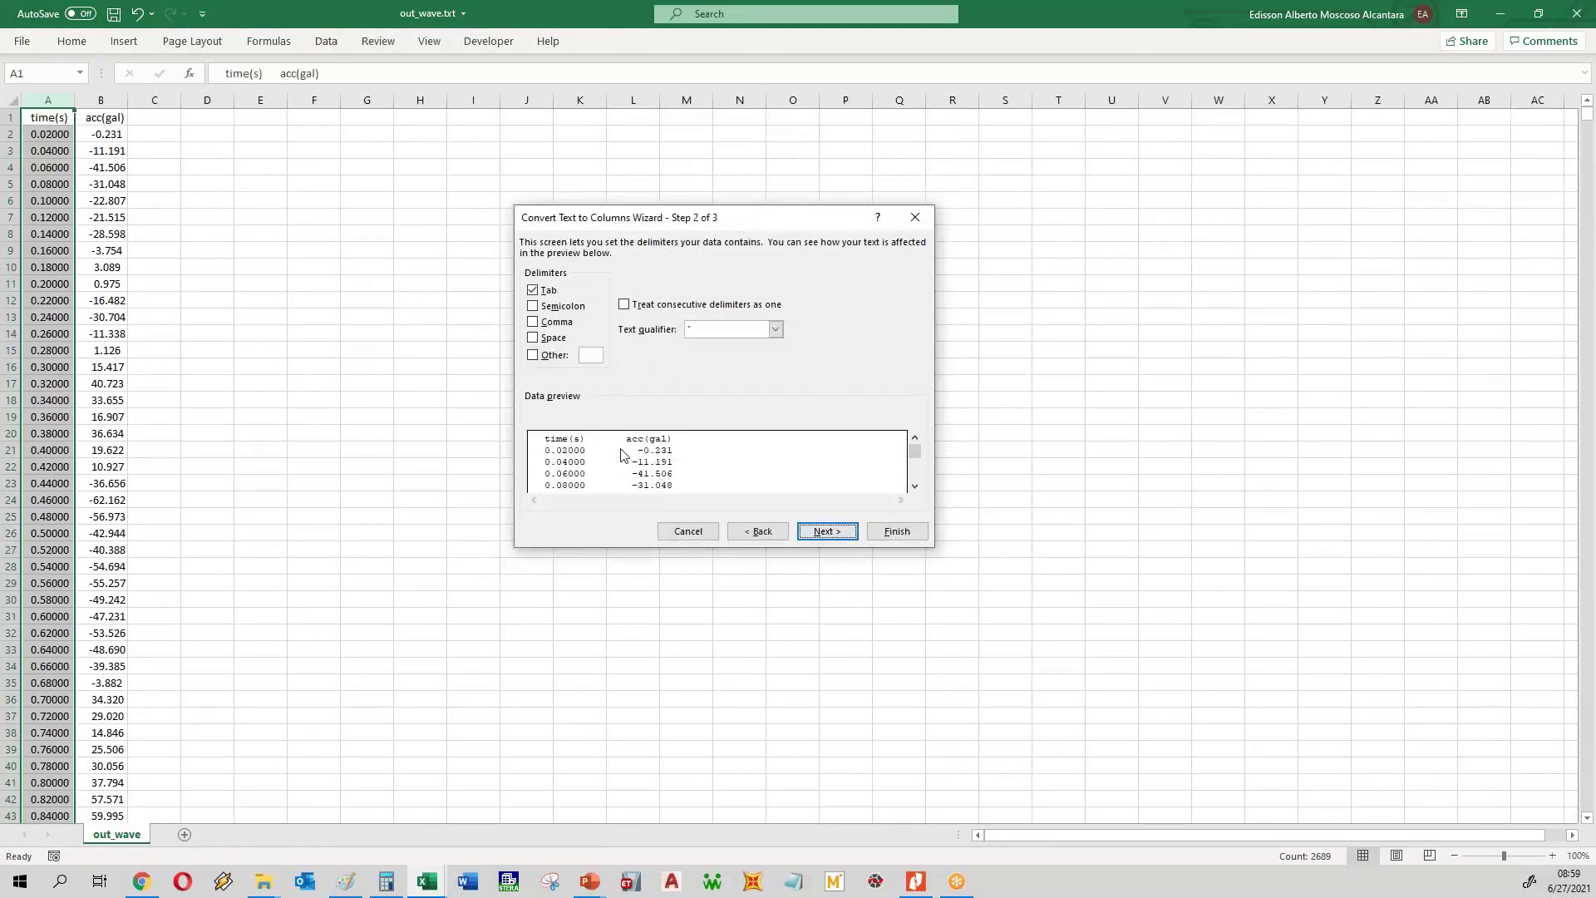
click(763, 531)
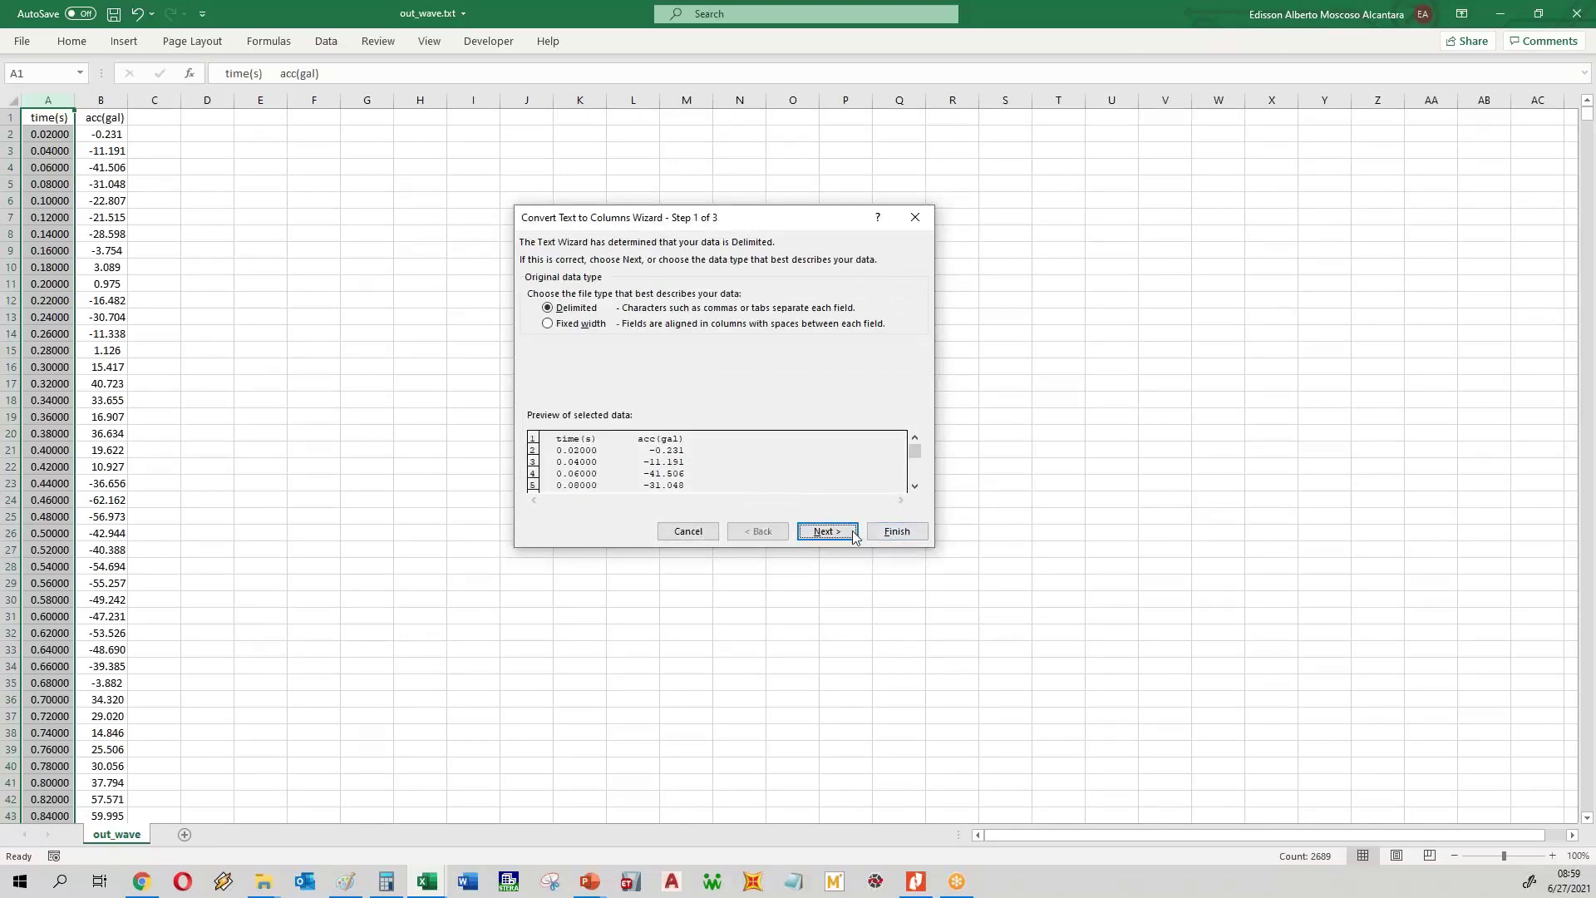
click(596, 325)
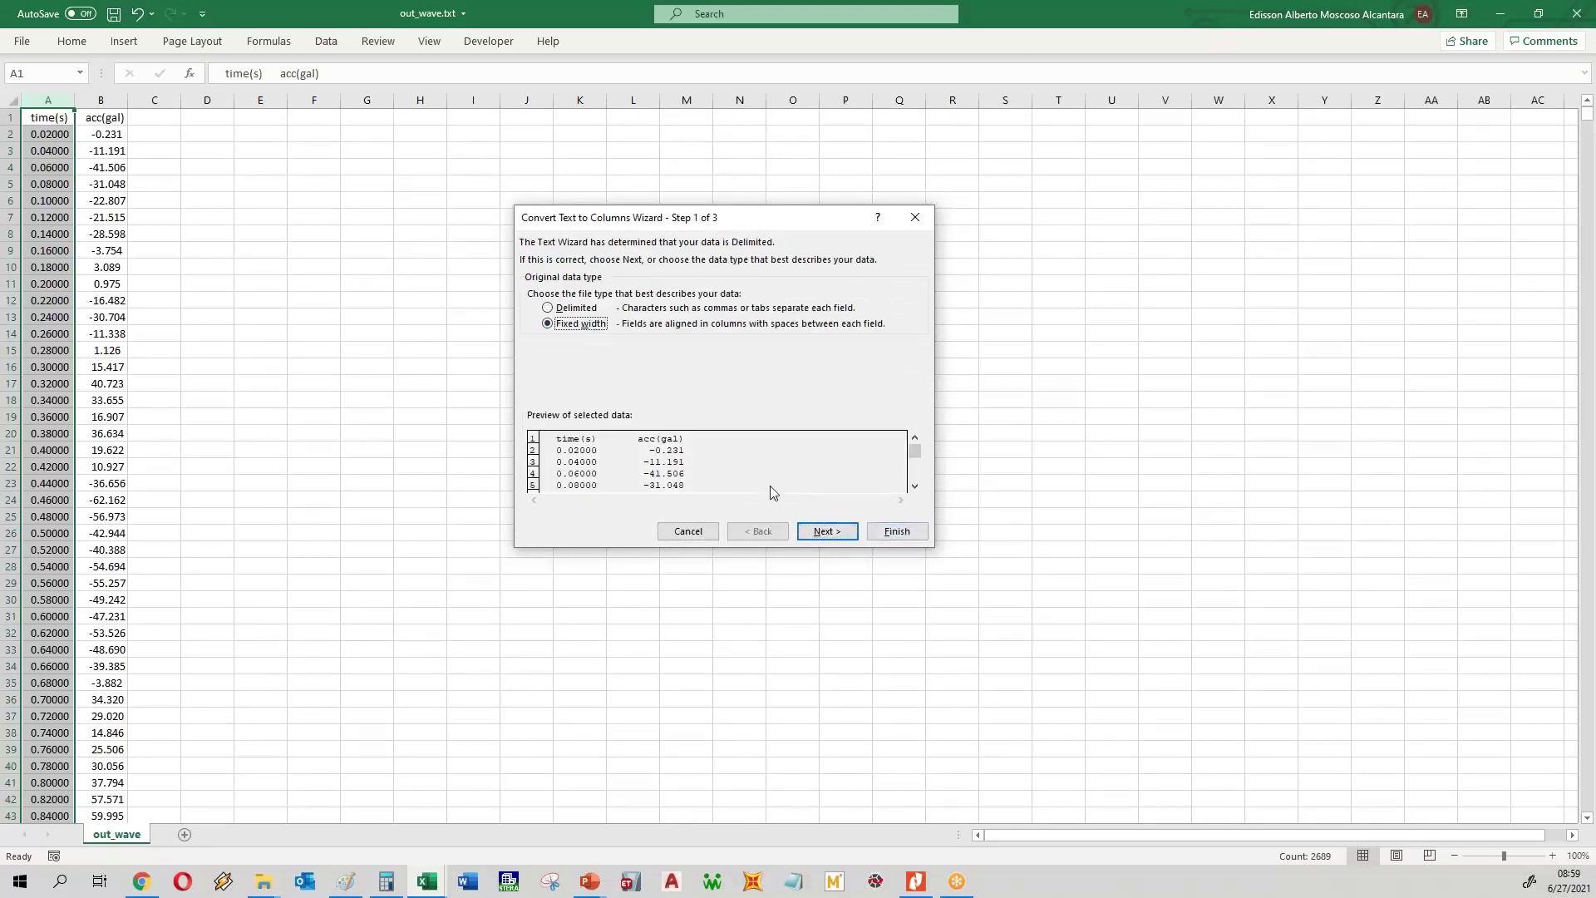
click(823, 531)
click(850, 539)
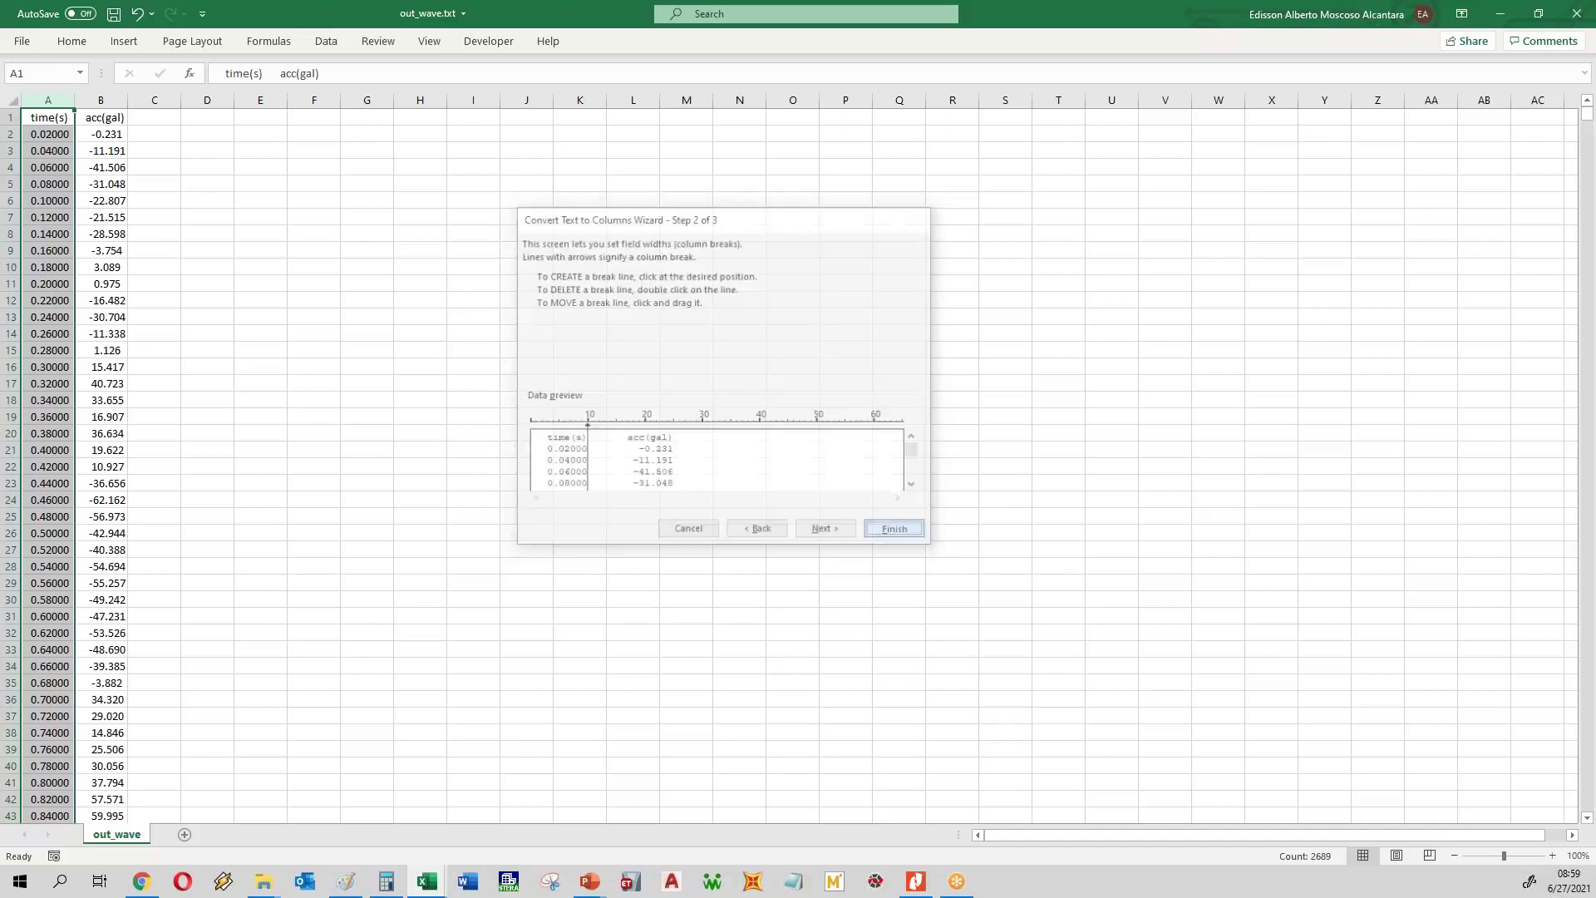
click(892, 531)
click(419, 349)
- Copy the time(s) and acc(gal) data A1:B2689 from the out_wave sheet and return to target_spectrum.xlsx
drag(52, 119, 94, 119)
key(ctrl+shift+Down)
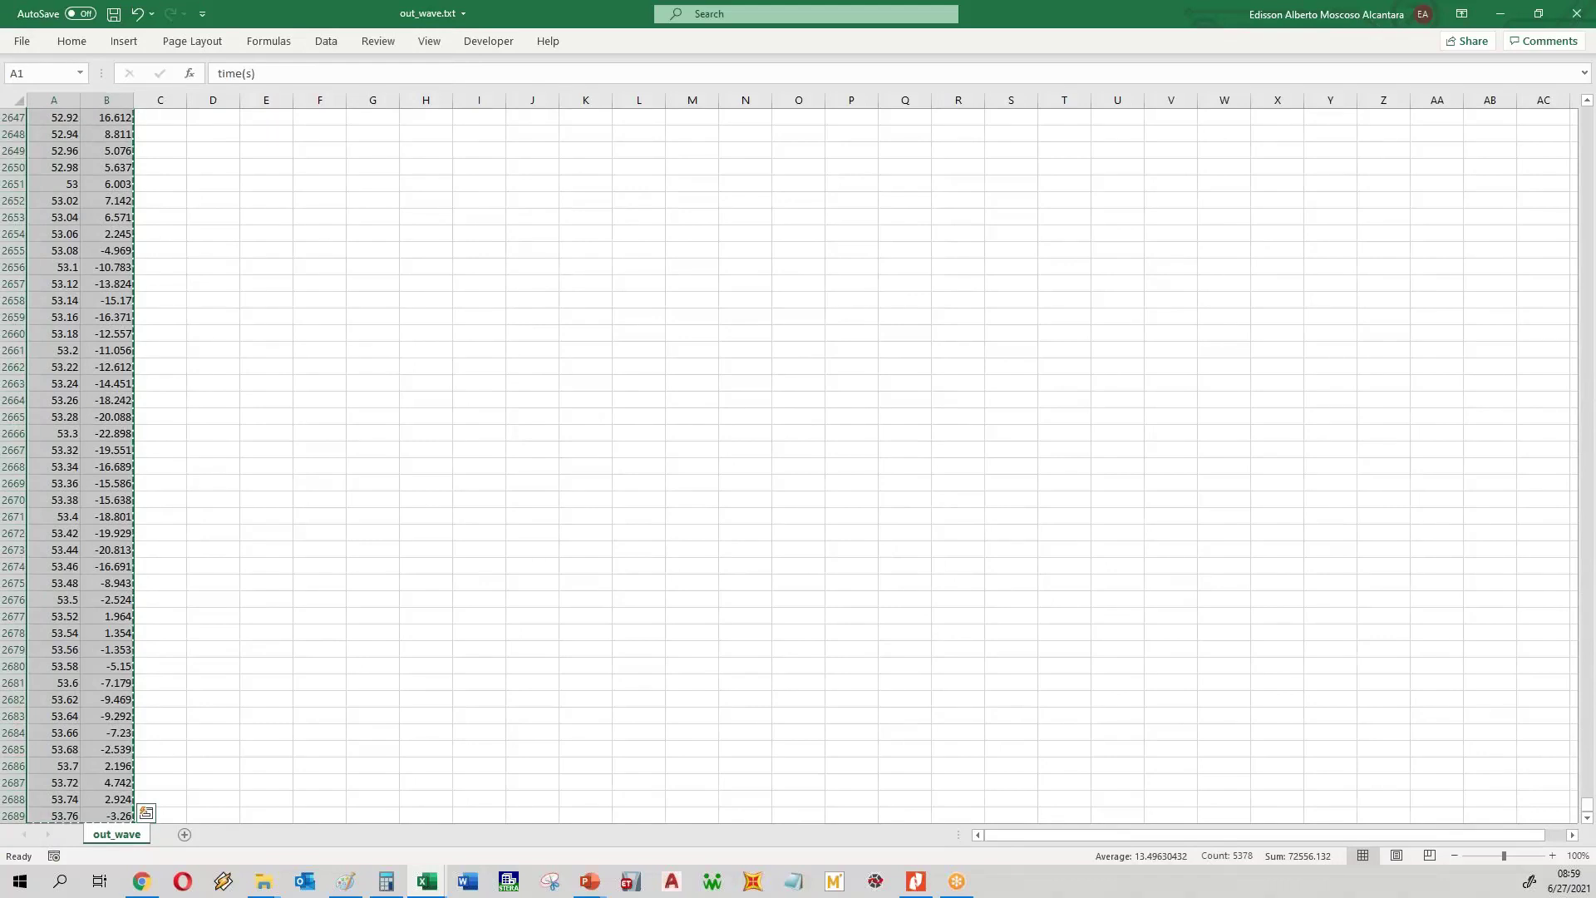
key(ctrl+c)
click(1500, 16)
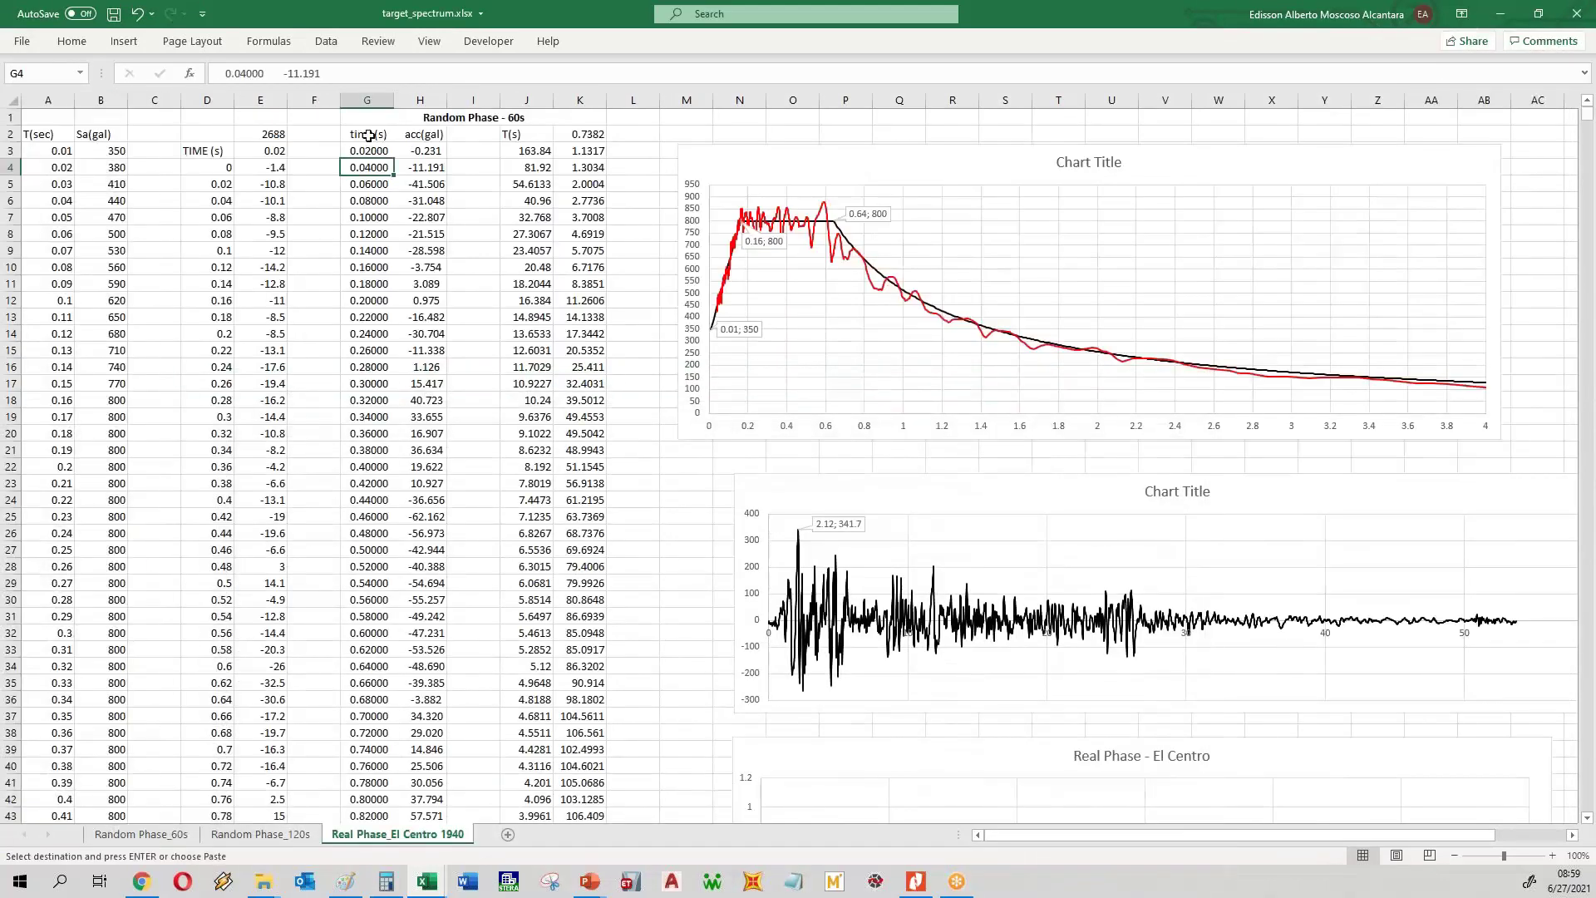
- Paste the copied wave data at G2 of the Real Phase_El Centro 1940 sheet, replacing the time(s) and acc(gal) columns, and check the charts
drag(366, 134, 420, 133)
key(ctrl+shift+Down)
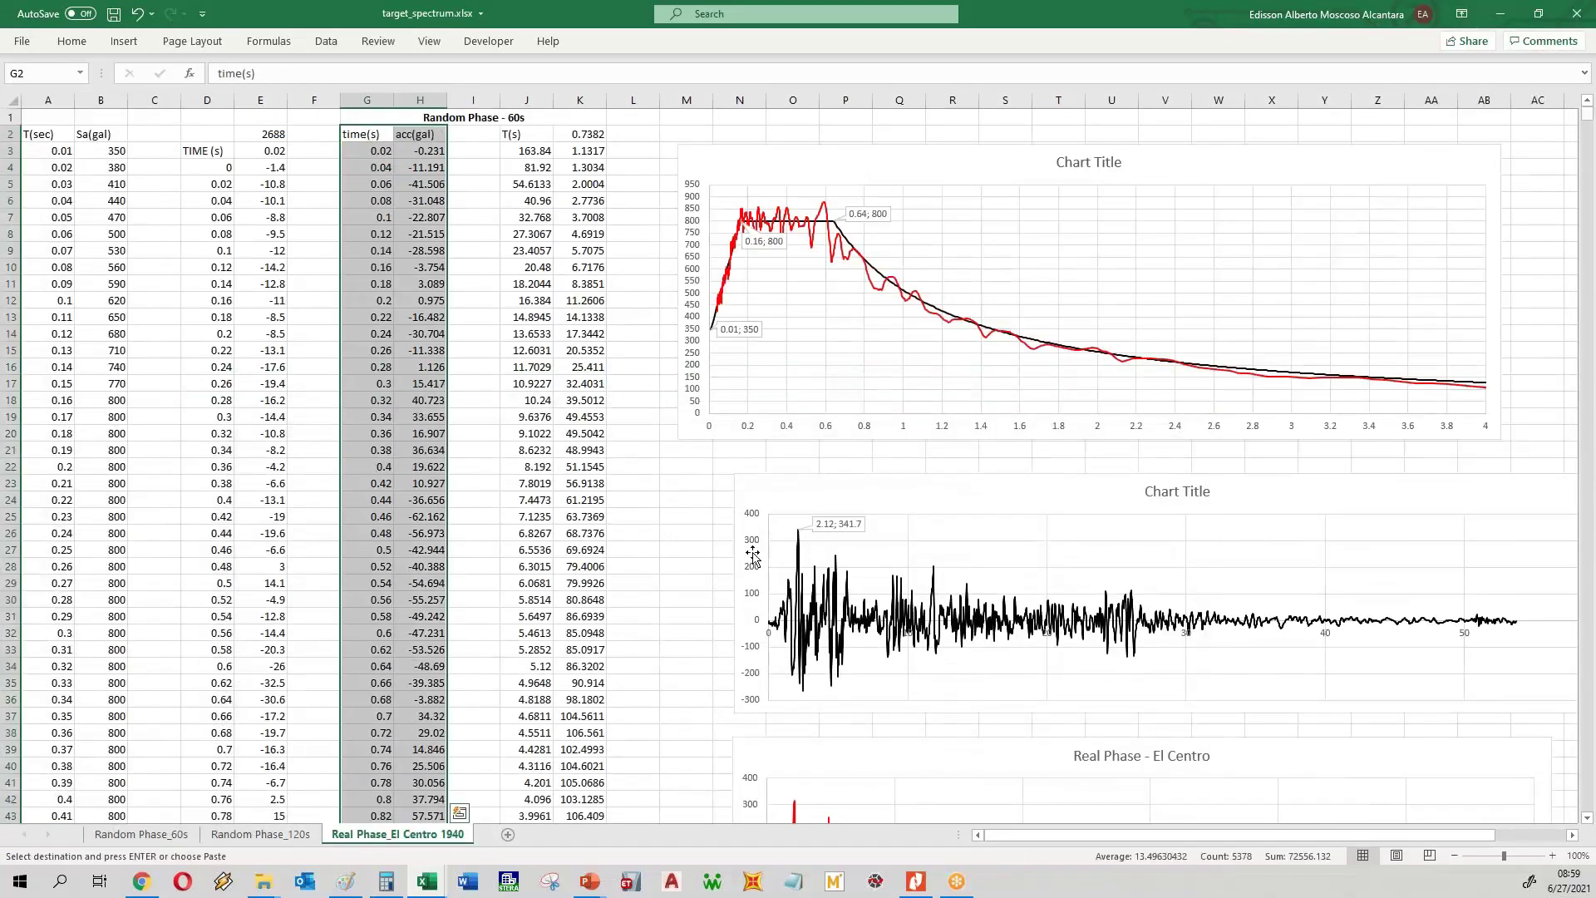
scroll(709, 532, down, 6)
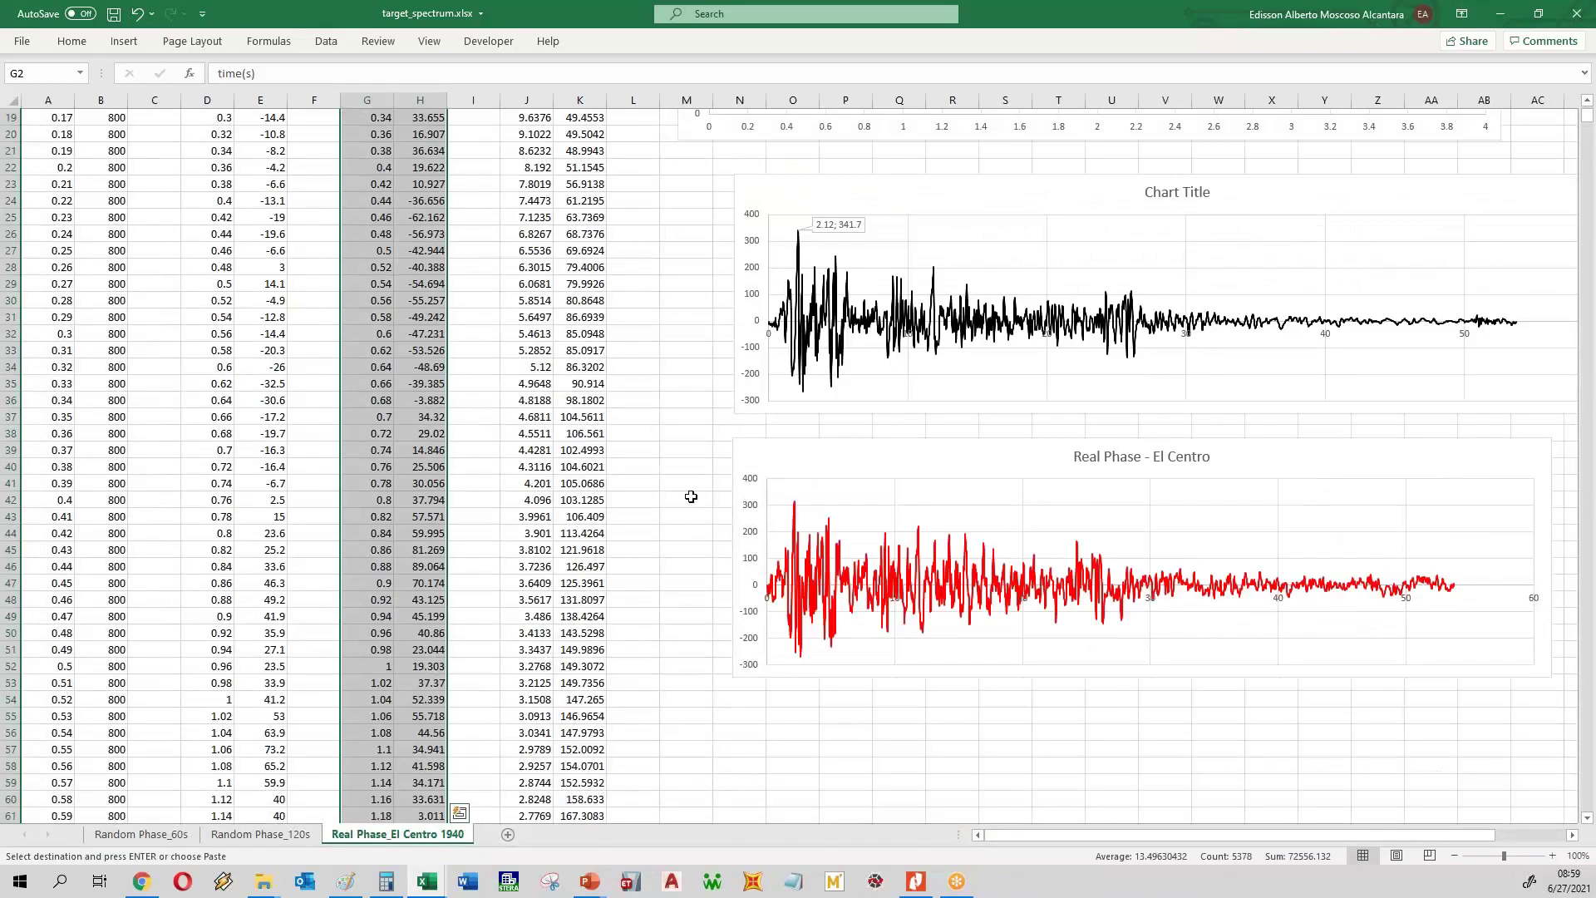
scroll(691, 496, up, 3)
scroll(690, 496, up, 3)
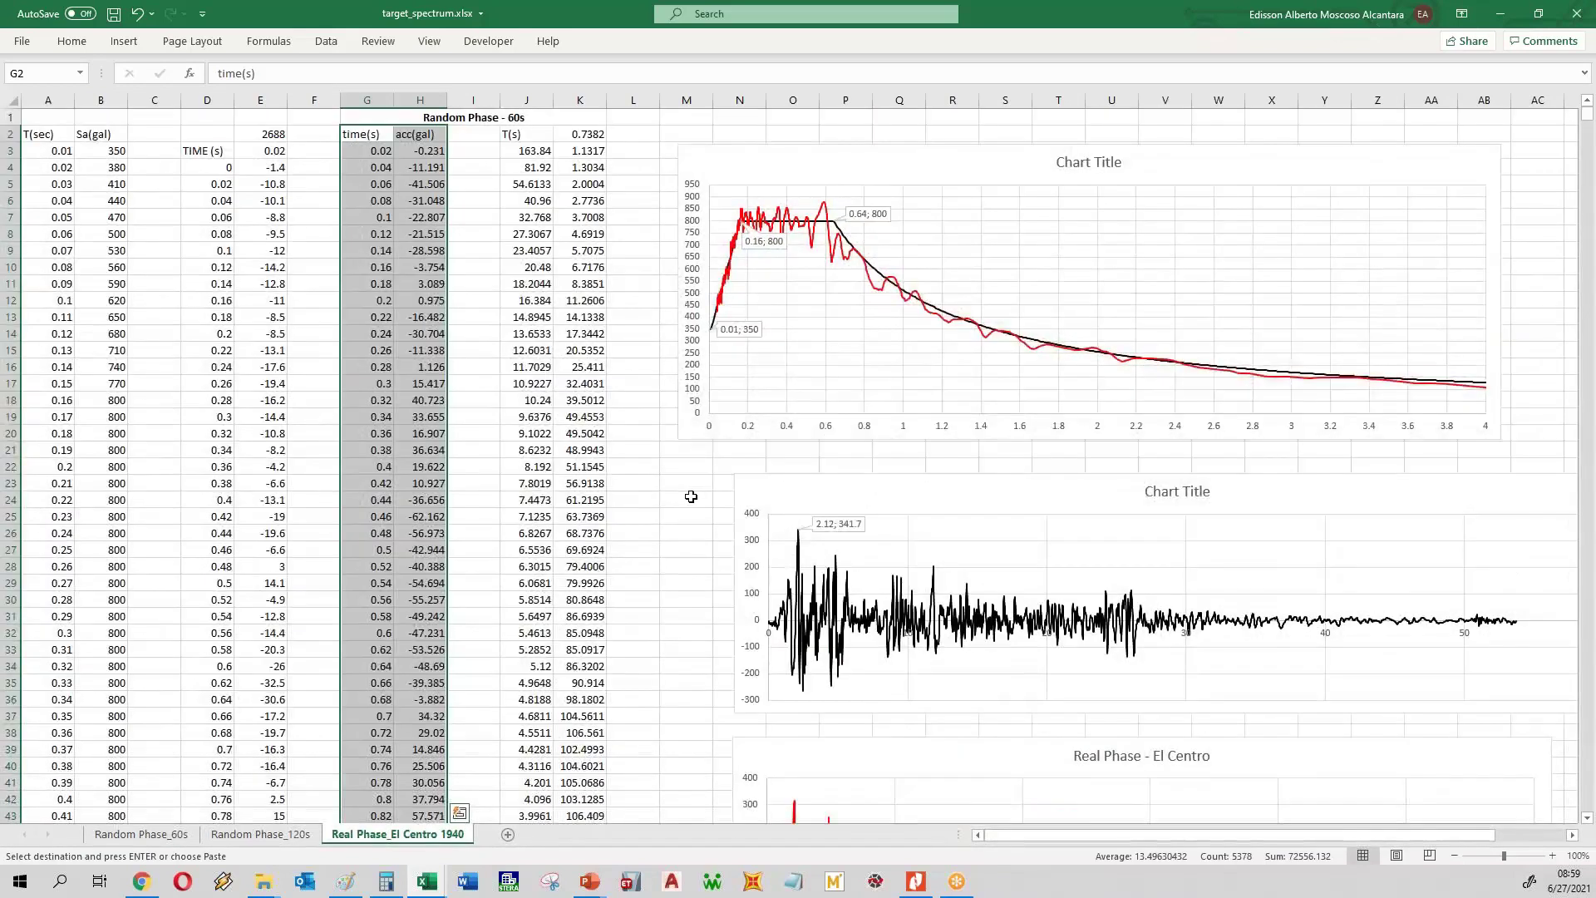
- Align and stack the two acceleration wave charts beneath the response spectrum chart on the Real Phase_El Centro 1940 sheet
scroll(692, 500, down, 3)
scroll(691, 499, down, 2)
scroll(689, 497, up, 5)
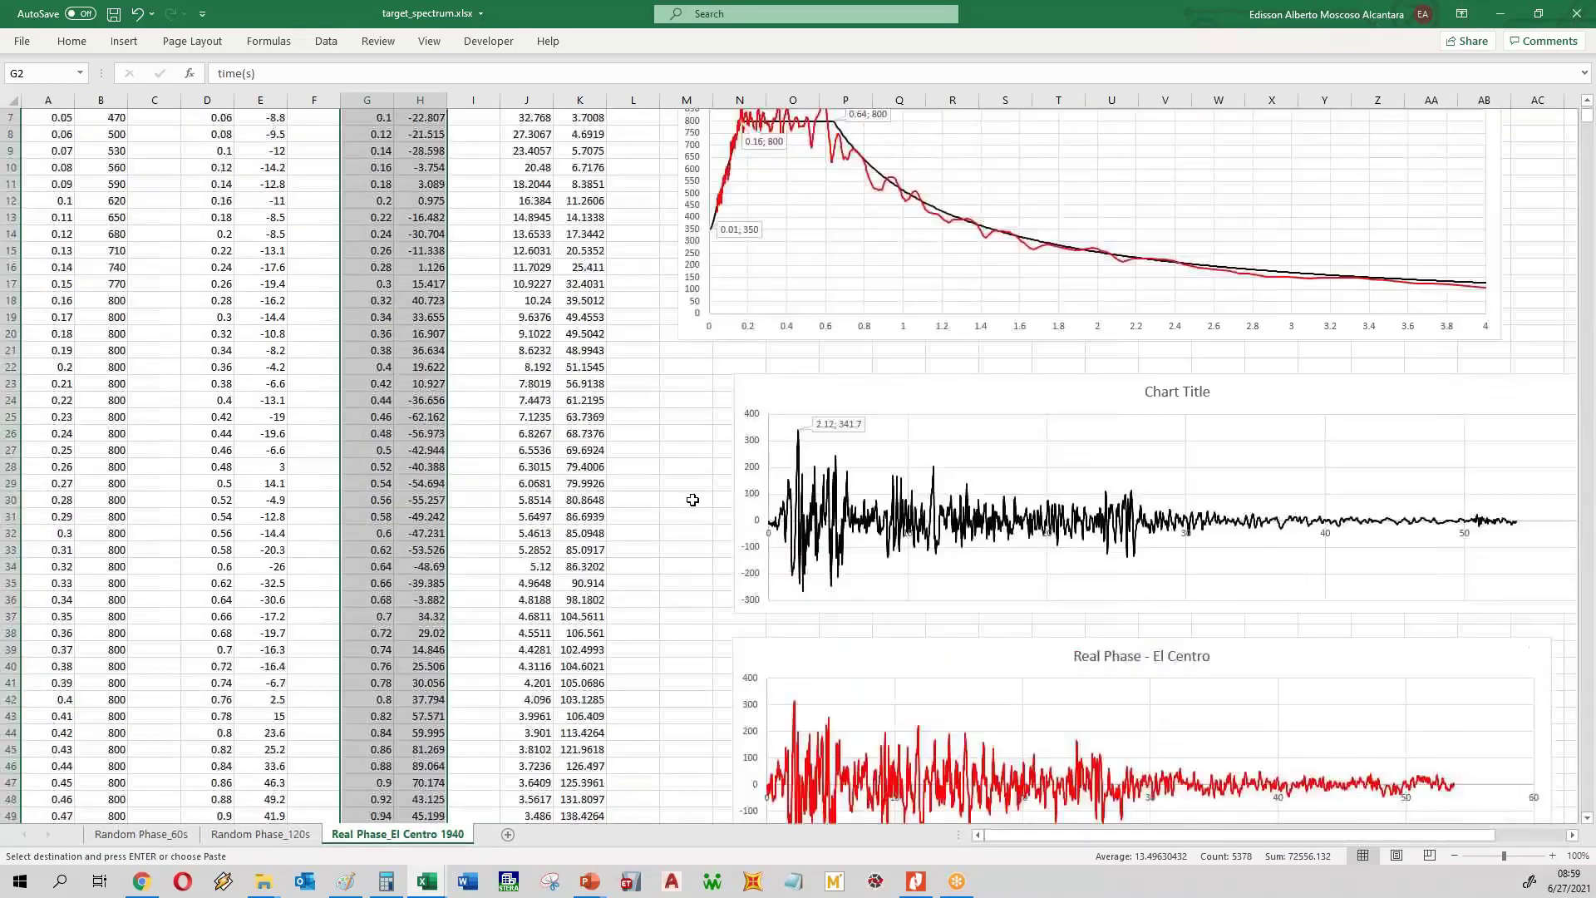
scroll(694, 507, down, 3)
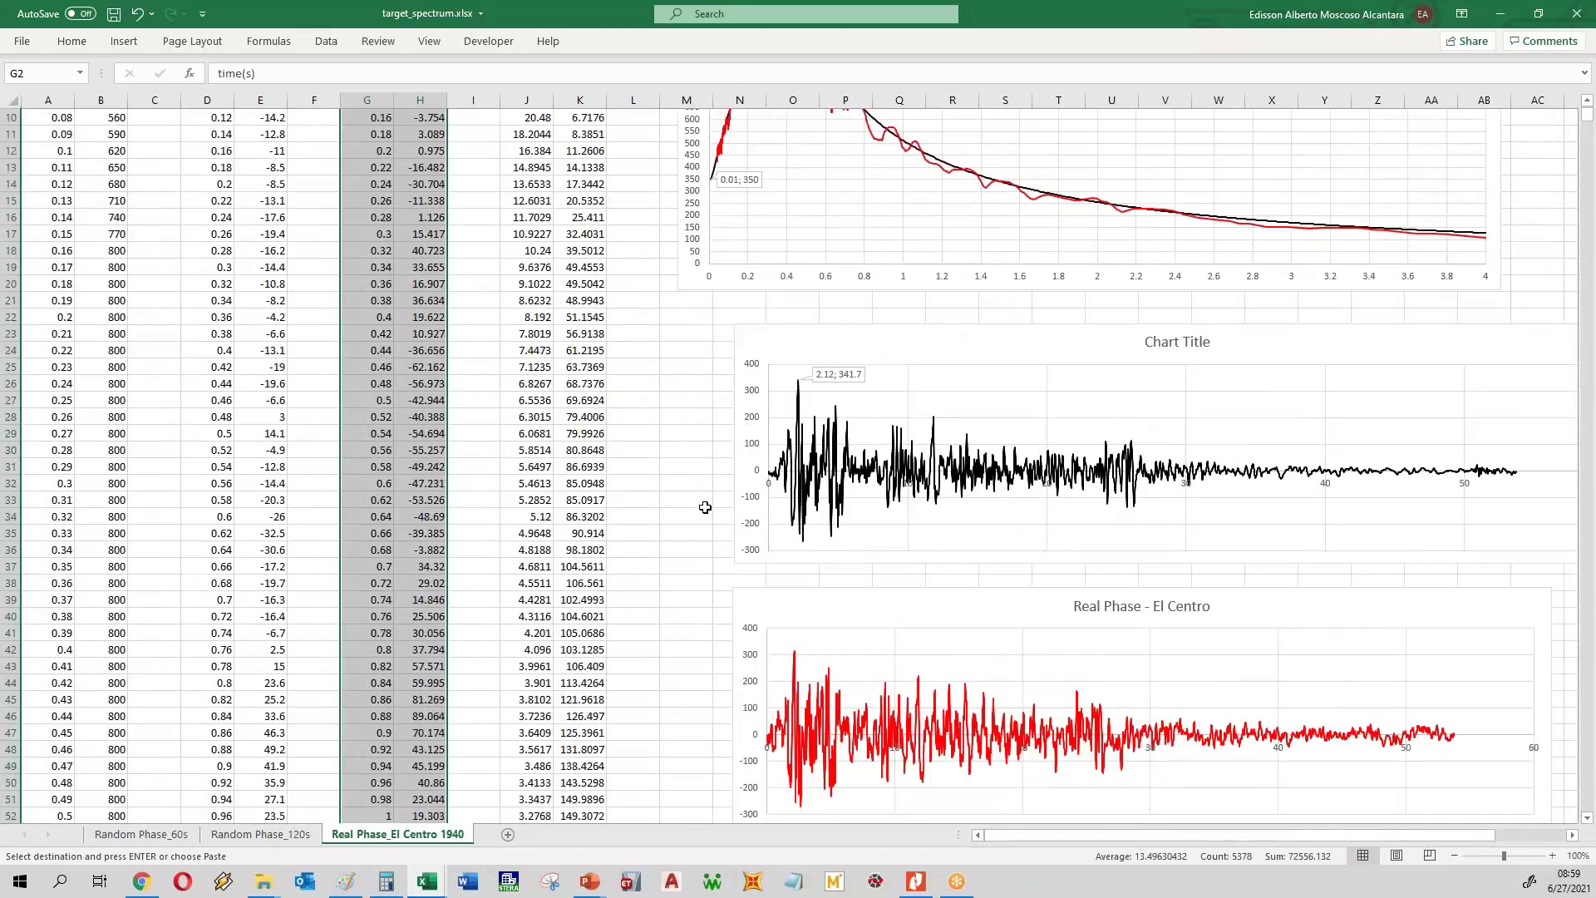
scroll(706, 504, up, 3)
click(954, 157)
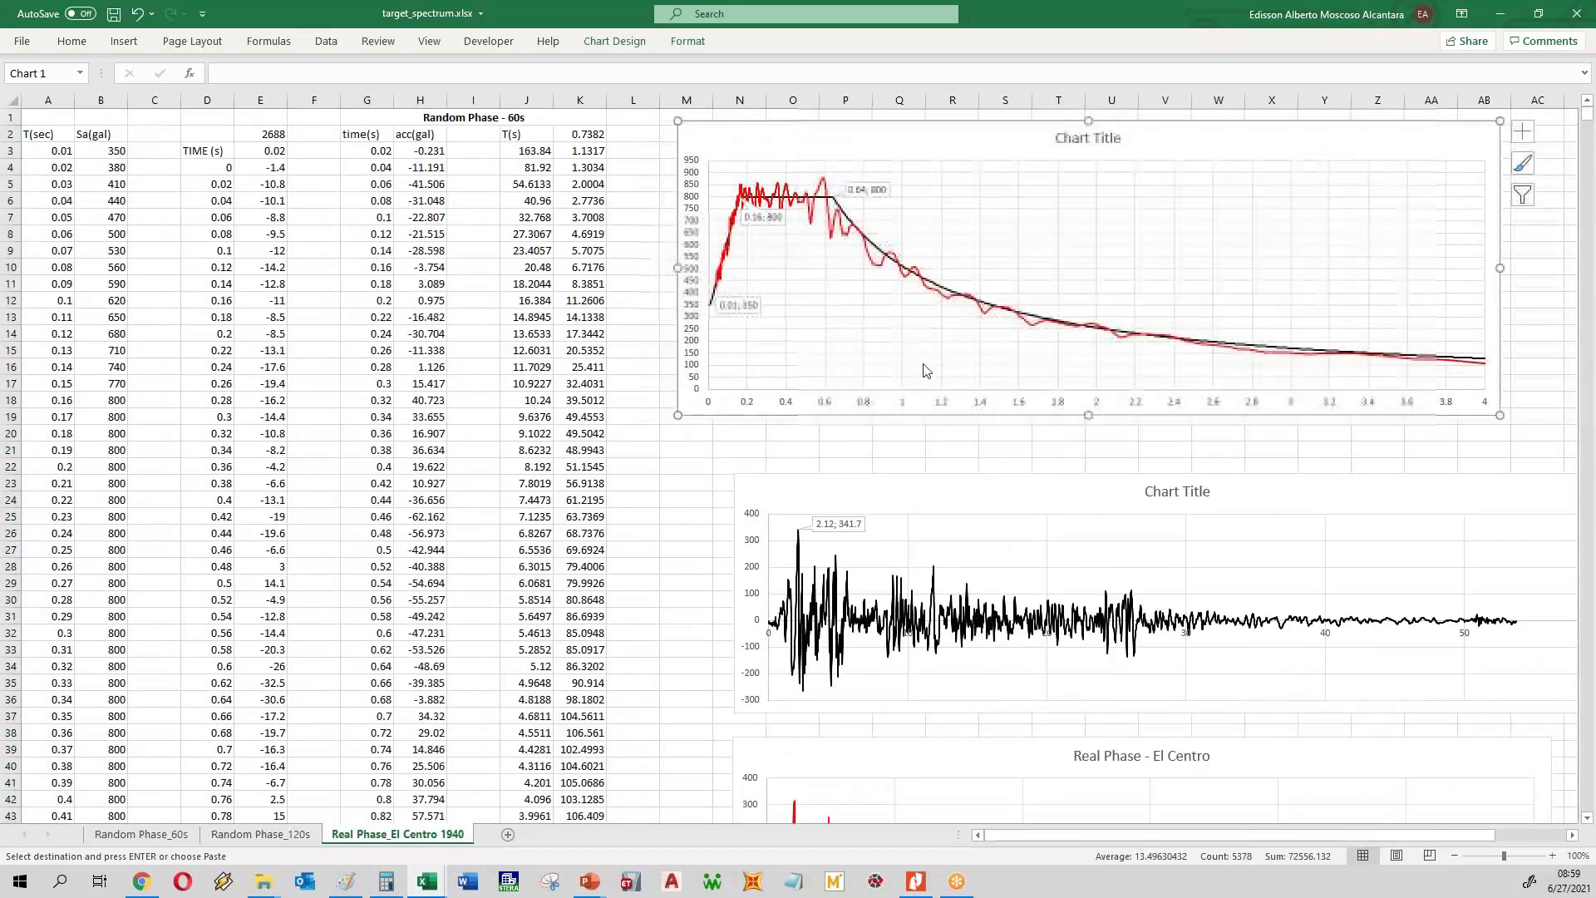
drag(914, 499, 862, 446)
drag(887, 740, 841, 670)
- Widen the Real Phase - El Centro chart to match the width of the original wave chart above it
scroll(490, 522, down, 1)
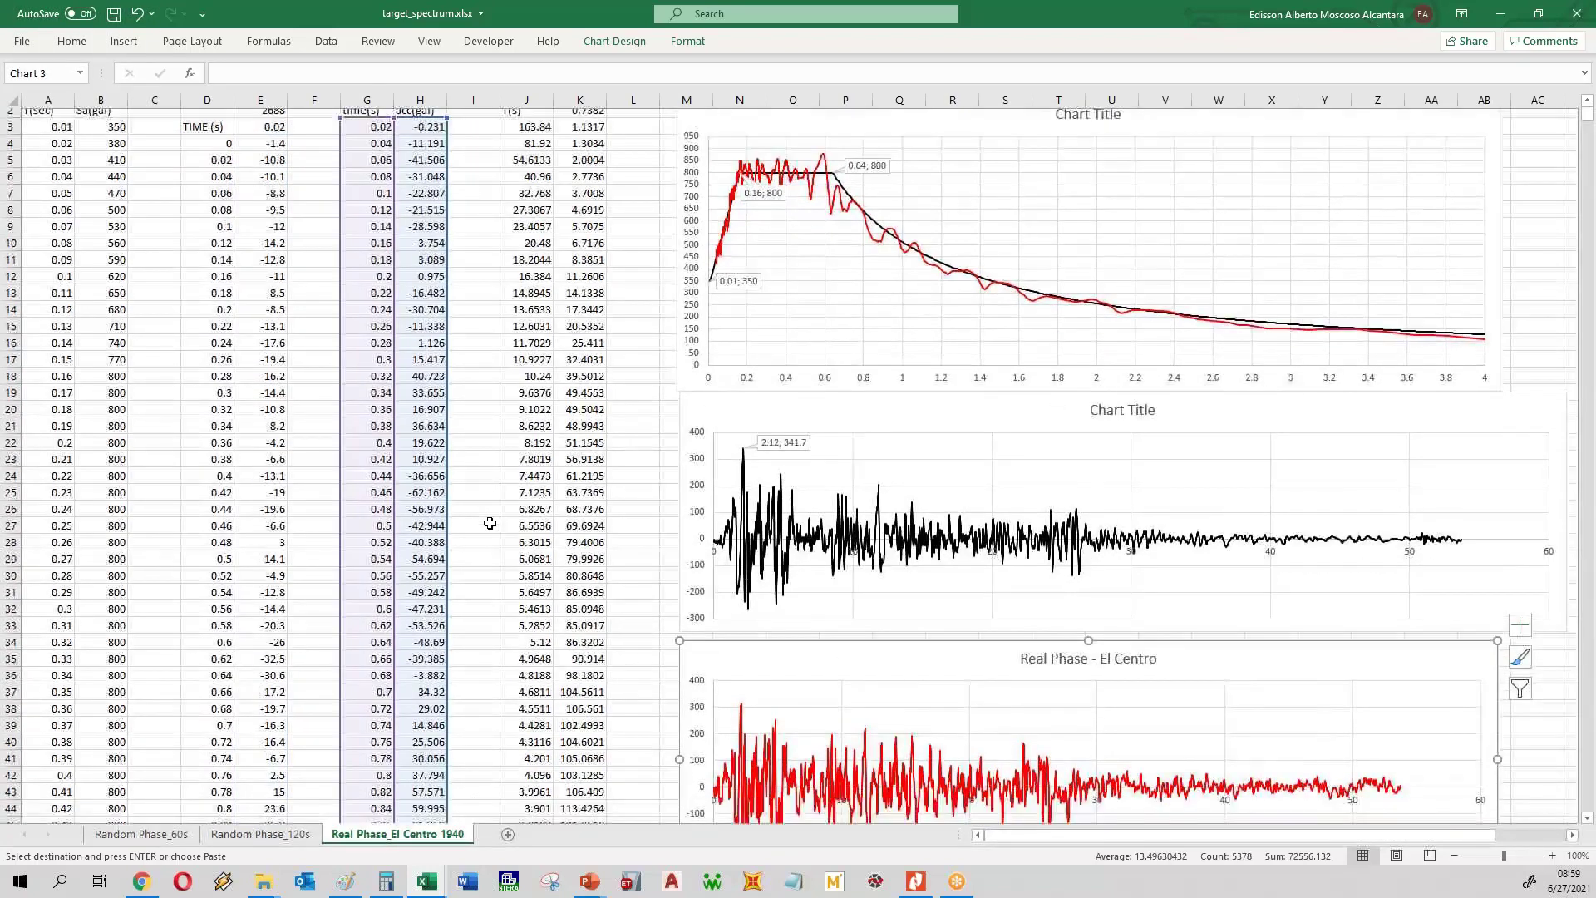
scroll(489, 522, up, 1)
ctrl+scroll(491, 524, down, 1)
click(445, 466)
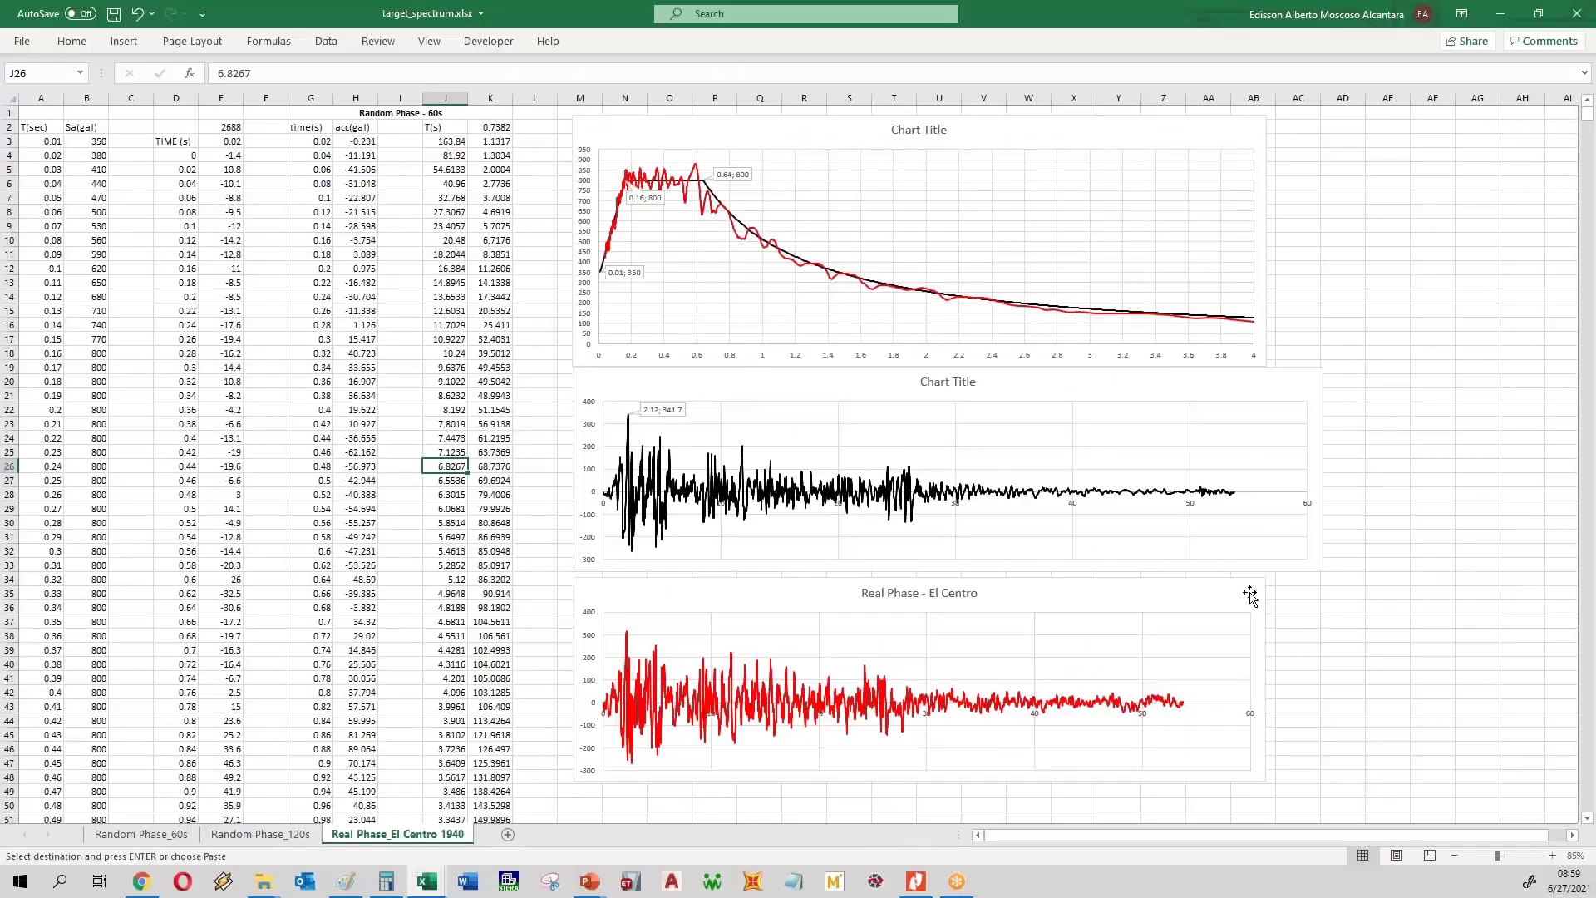
click(1333, 550)
mouse_move(1347, 657)
mouse_down()
mouse_move(1406, 649)
mouse_move(1320, 670)
mouse_up()
click(1388, 676)
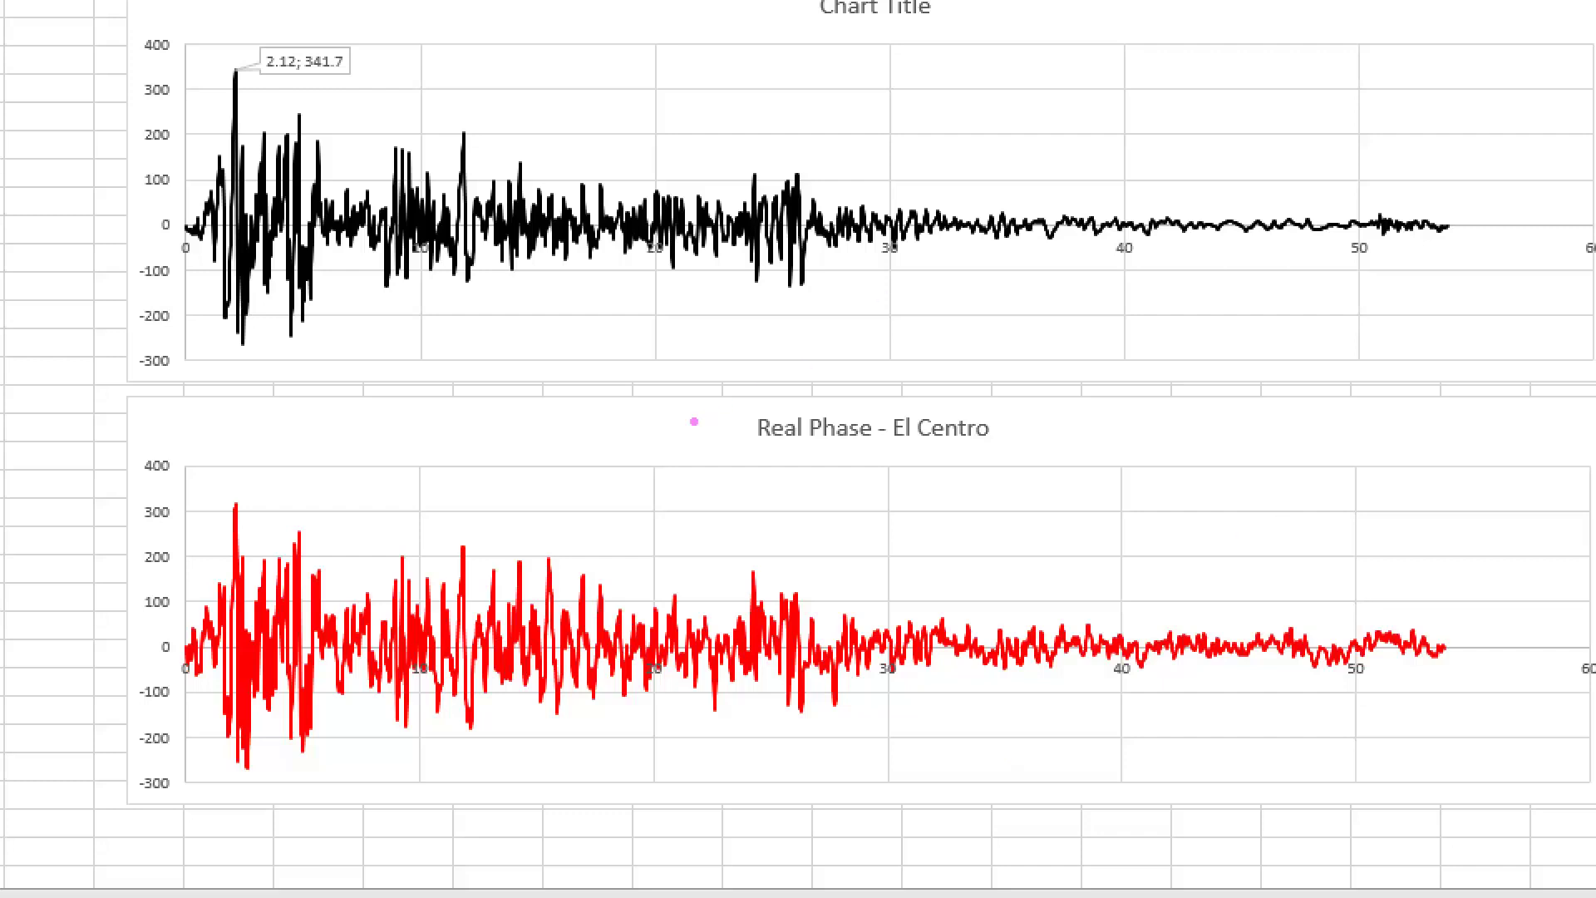
- Compare the Real Phase - El Centro wave with the original record and examine the response spectrum fit, marking up the charts
mouse_move(736, 454)
mouse_down()
mouse_move(886, 416)
mouse_move(758, 412)
mouse_move(761, 428)
mouse_up()
drag(894, 456, 1002, 456)
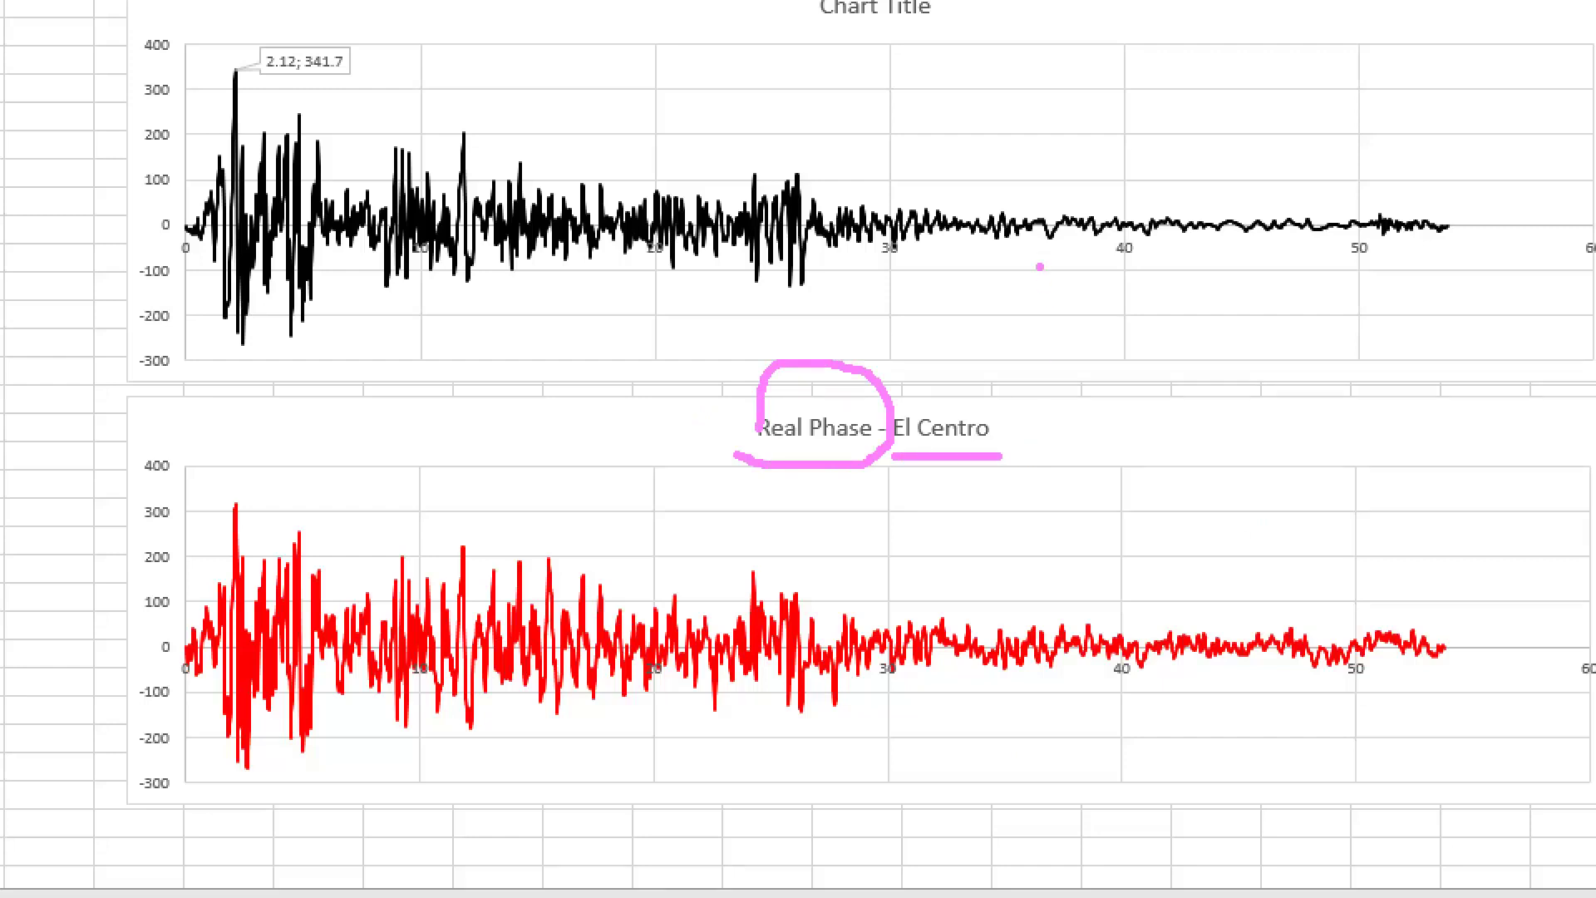
drag(1039, 262, 1065, 519)
drag(1031, 246, 1109, 293)
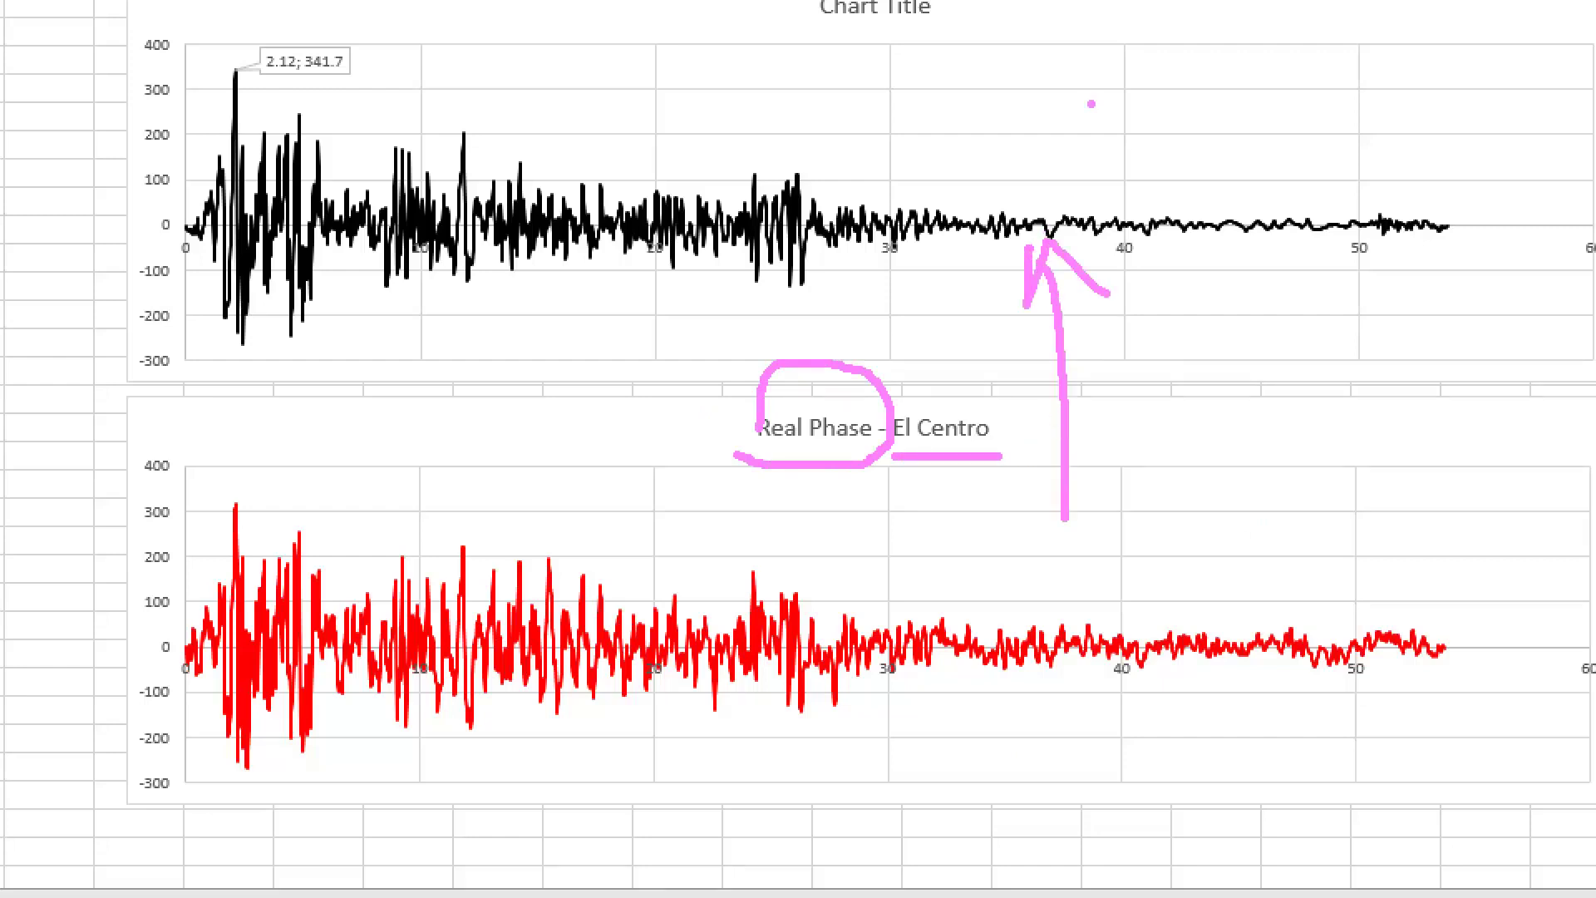
drag(1089, 105, 1165, 30)
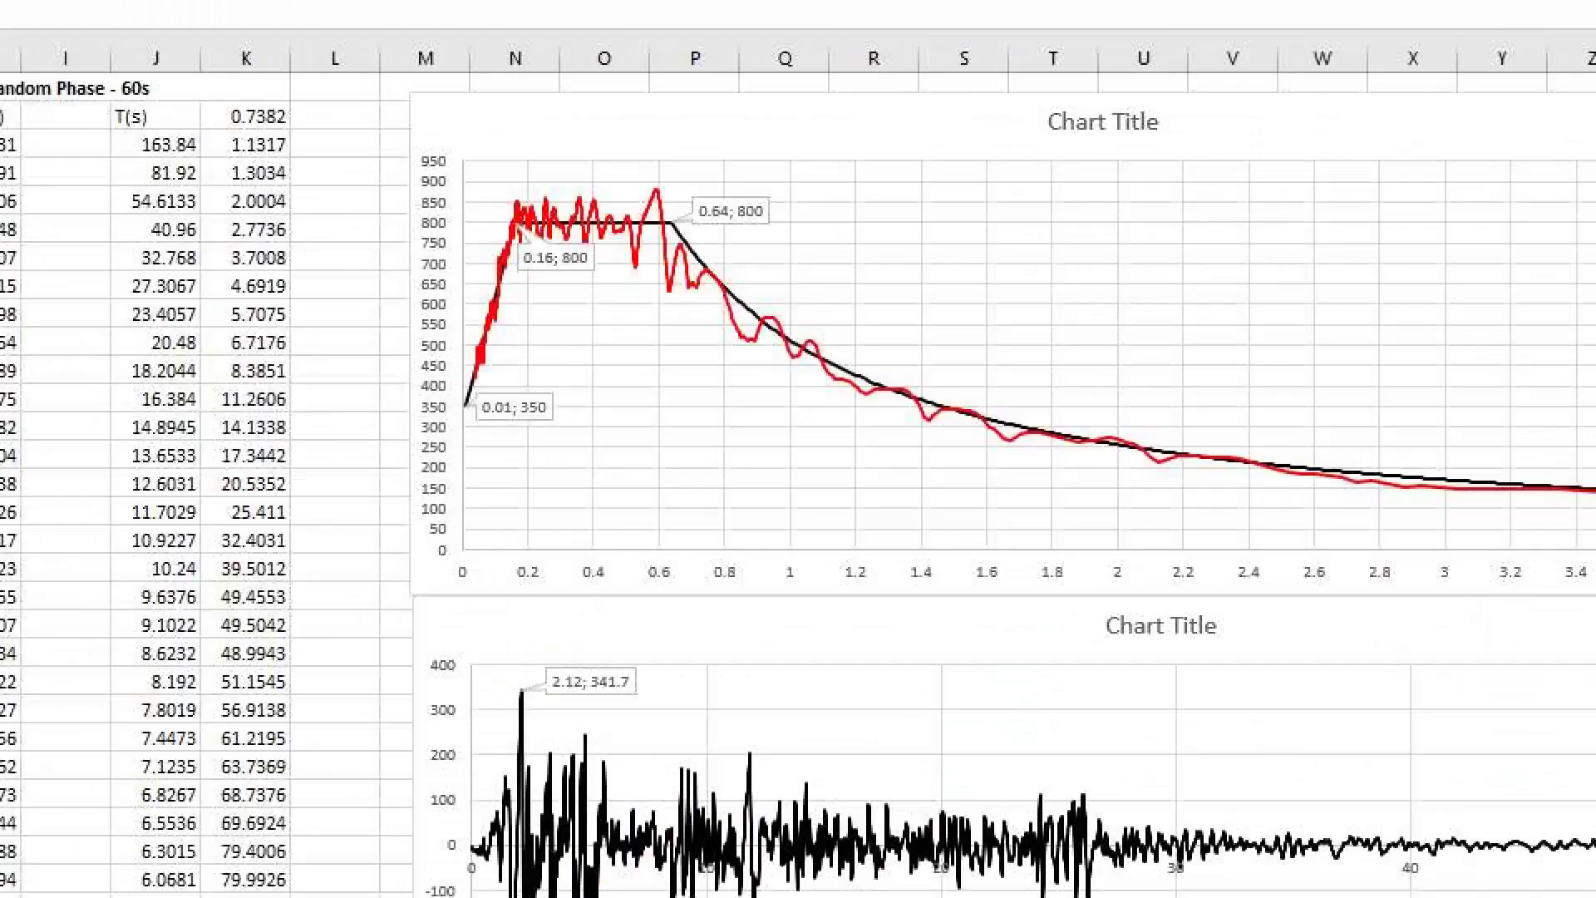
mouse_move(454, 405)
mouse_down()
mouse_move(517, 265)
mouse_move(710, 225)
mouse_move(1076, 346)
mouse_move(1385, 407)
mouse_up()
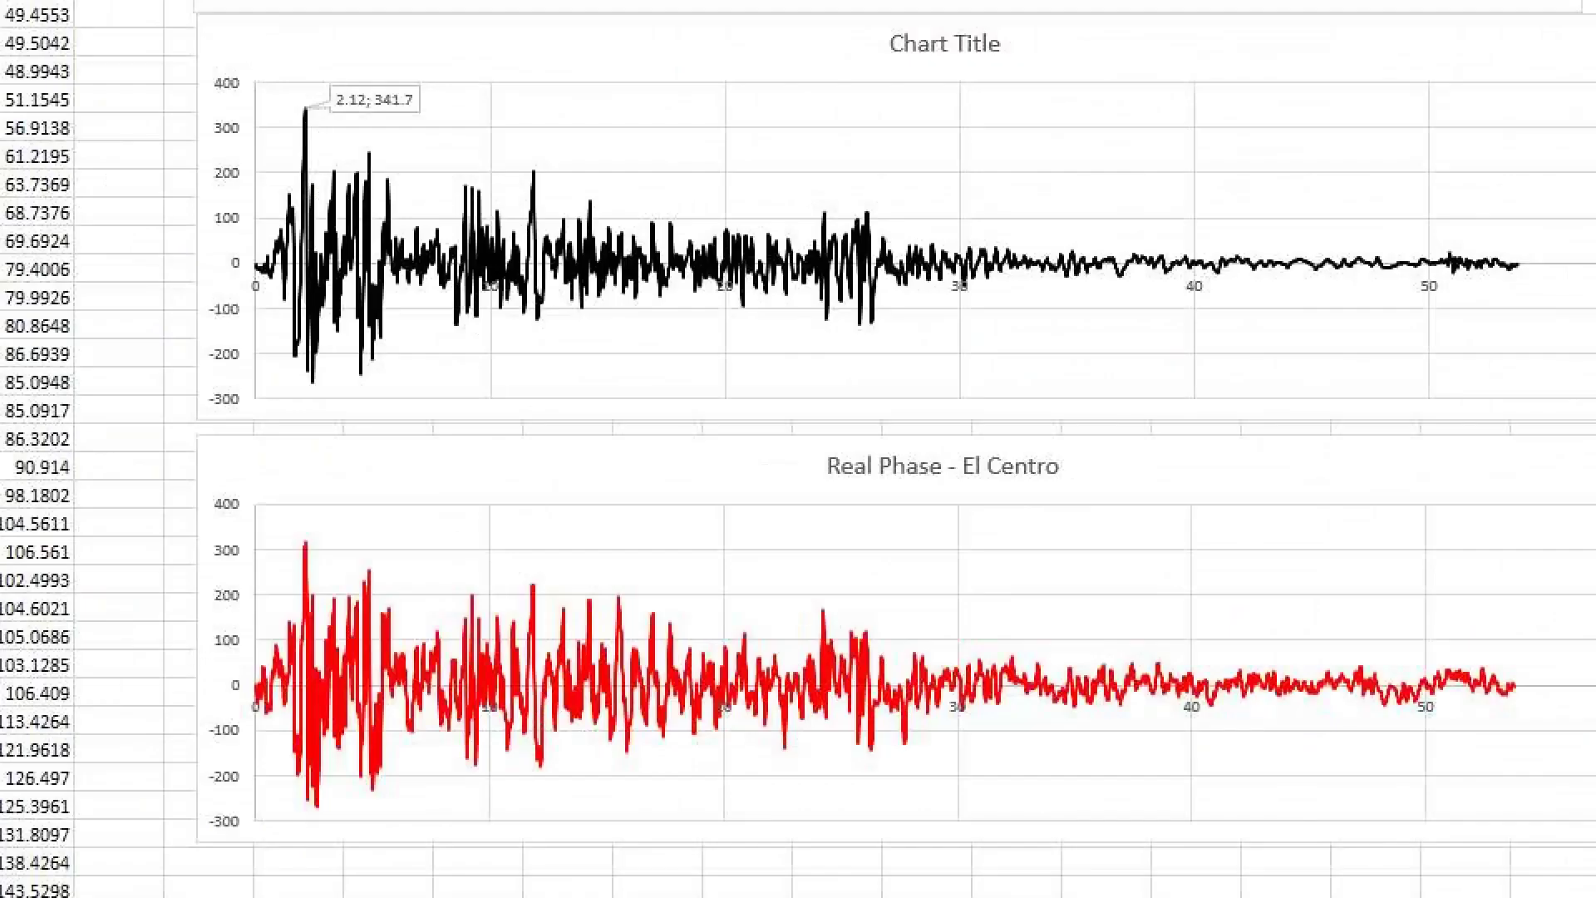
mouse_move(912, 400)
mouse_down()
mouse_move(609, 310)
mouse_move(794, 310)
mouse_move(750, 311)
mouse_up()
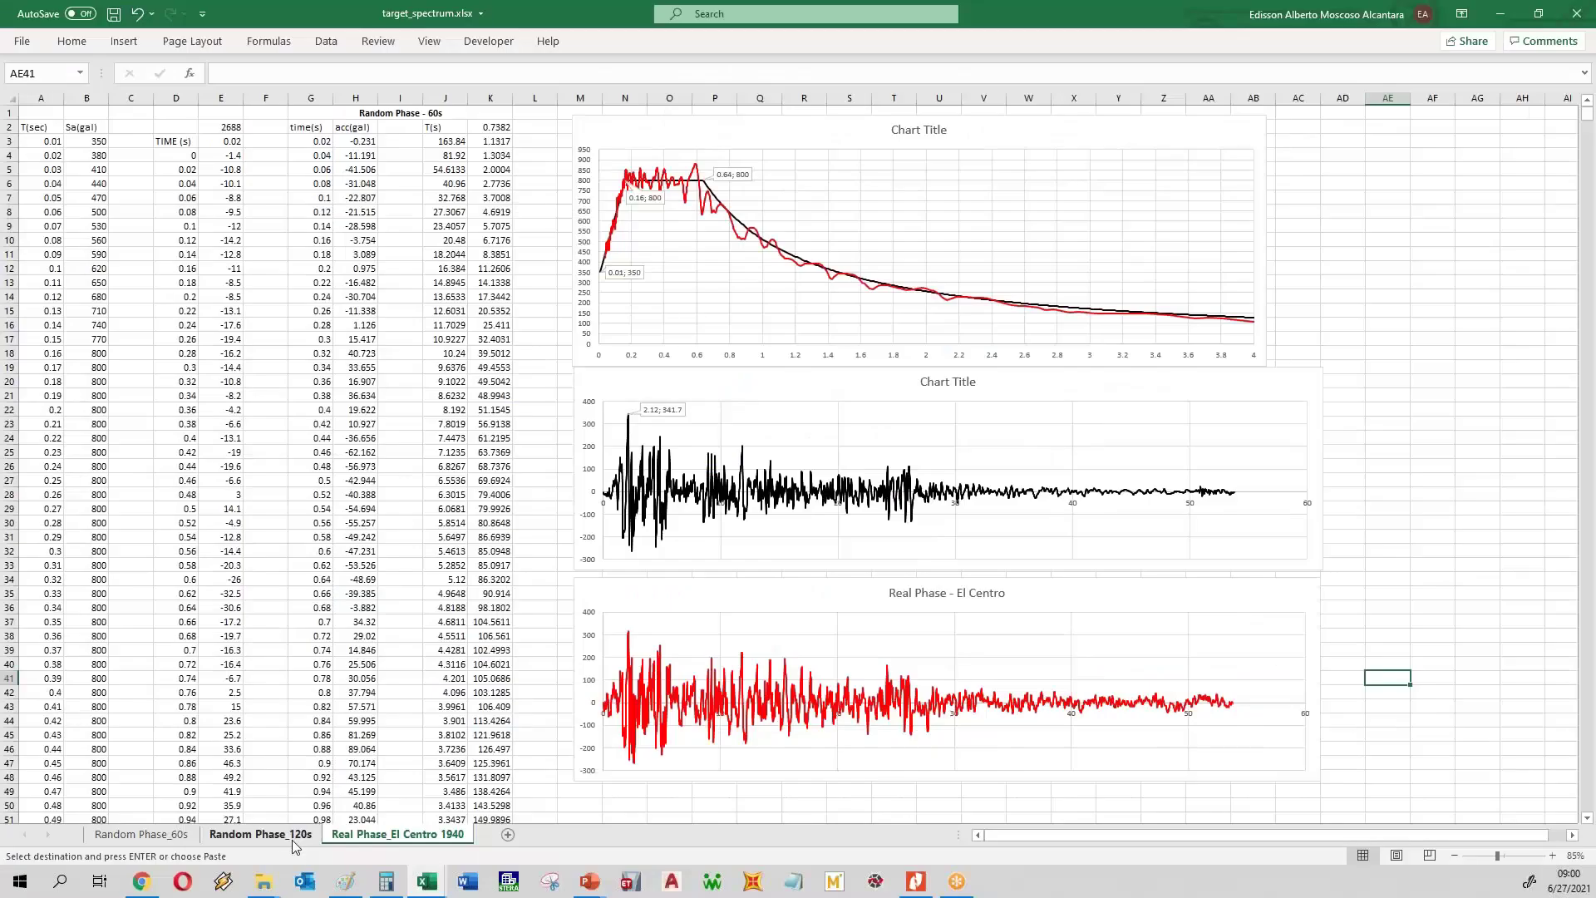
- Compare the spectrum and wave charts across the Random Phase_60s, Random Phase_120s and Real Phase_El Centro 1940 sheets
click(261, 834)
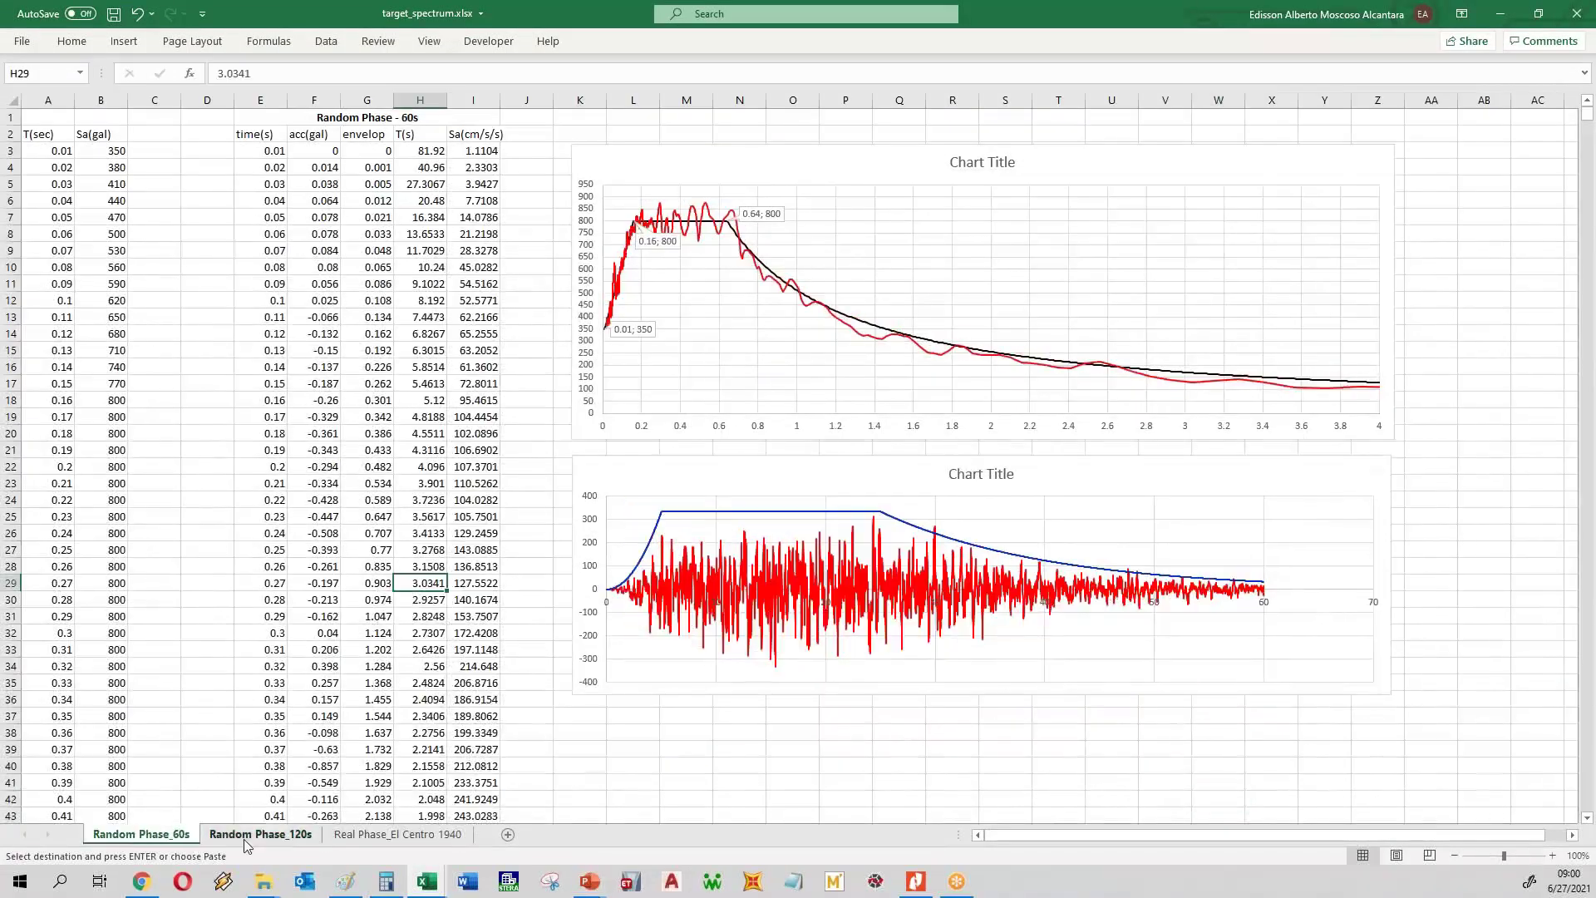
click(245, 839)
click(183, 835)
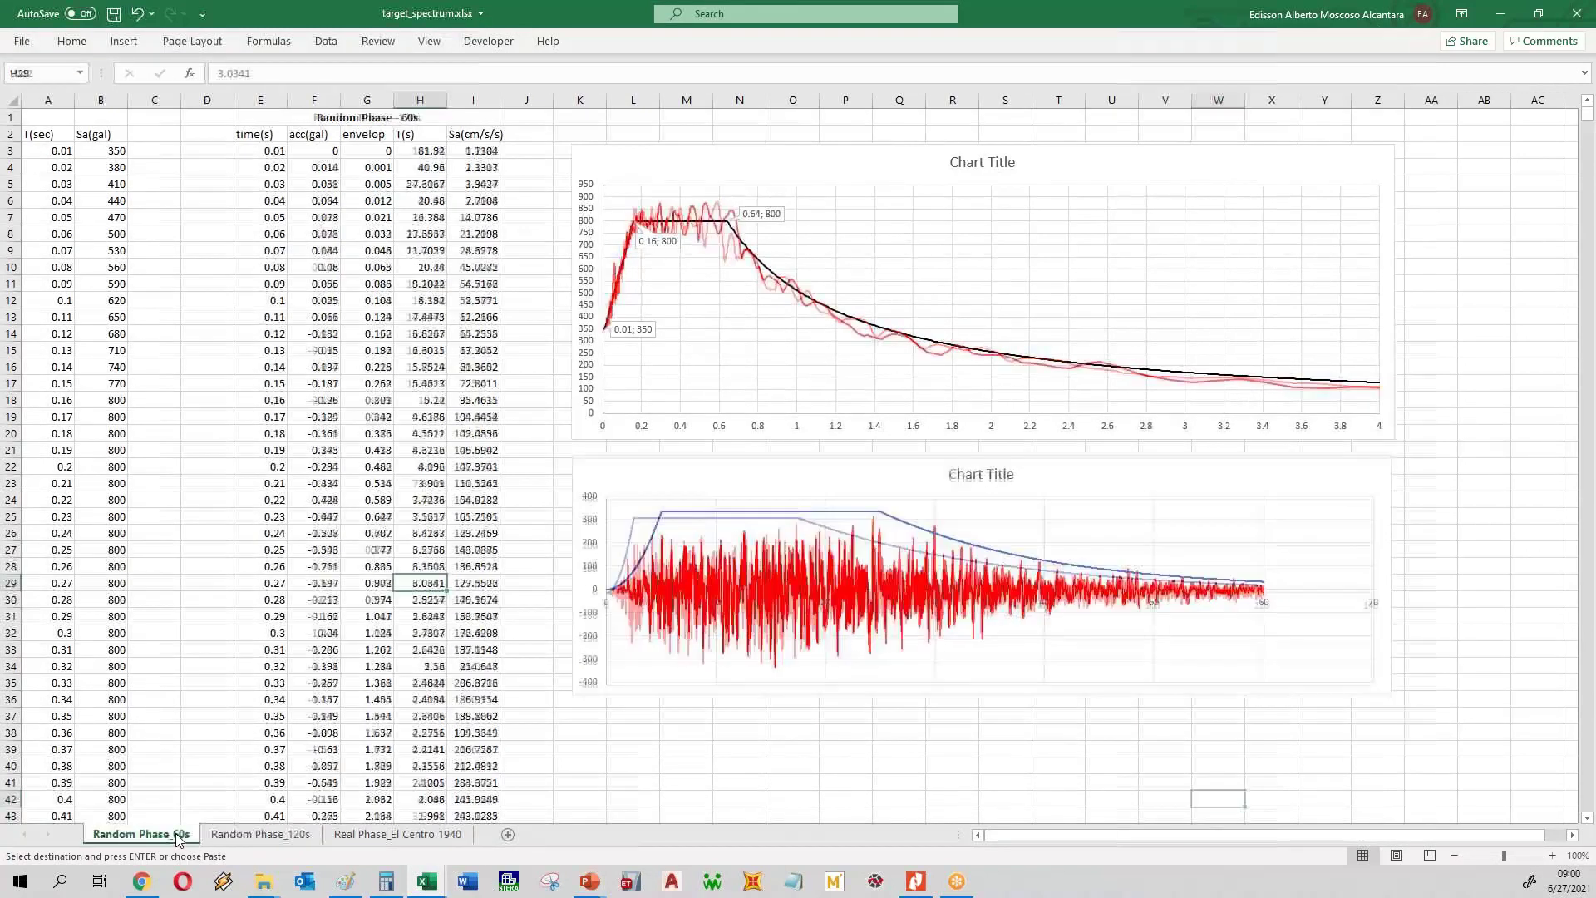
click(201, 836)
click(196, 835)
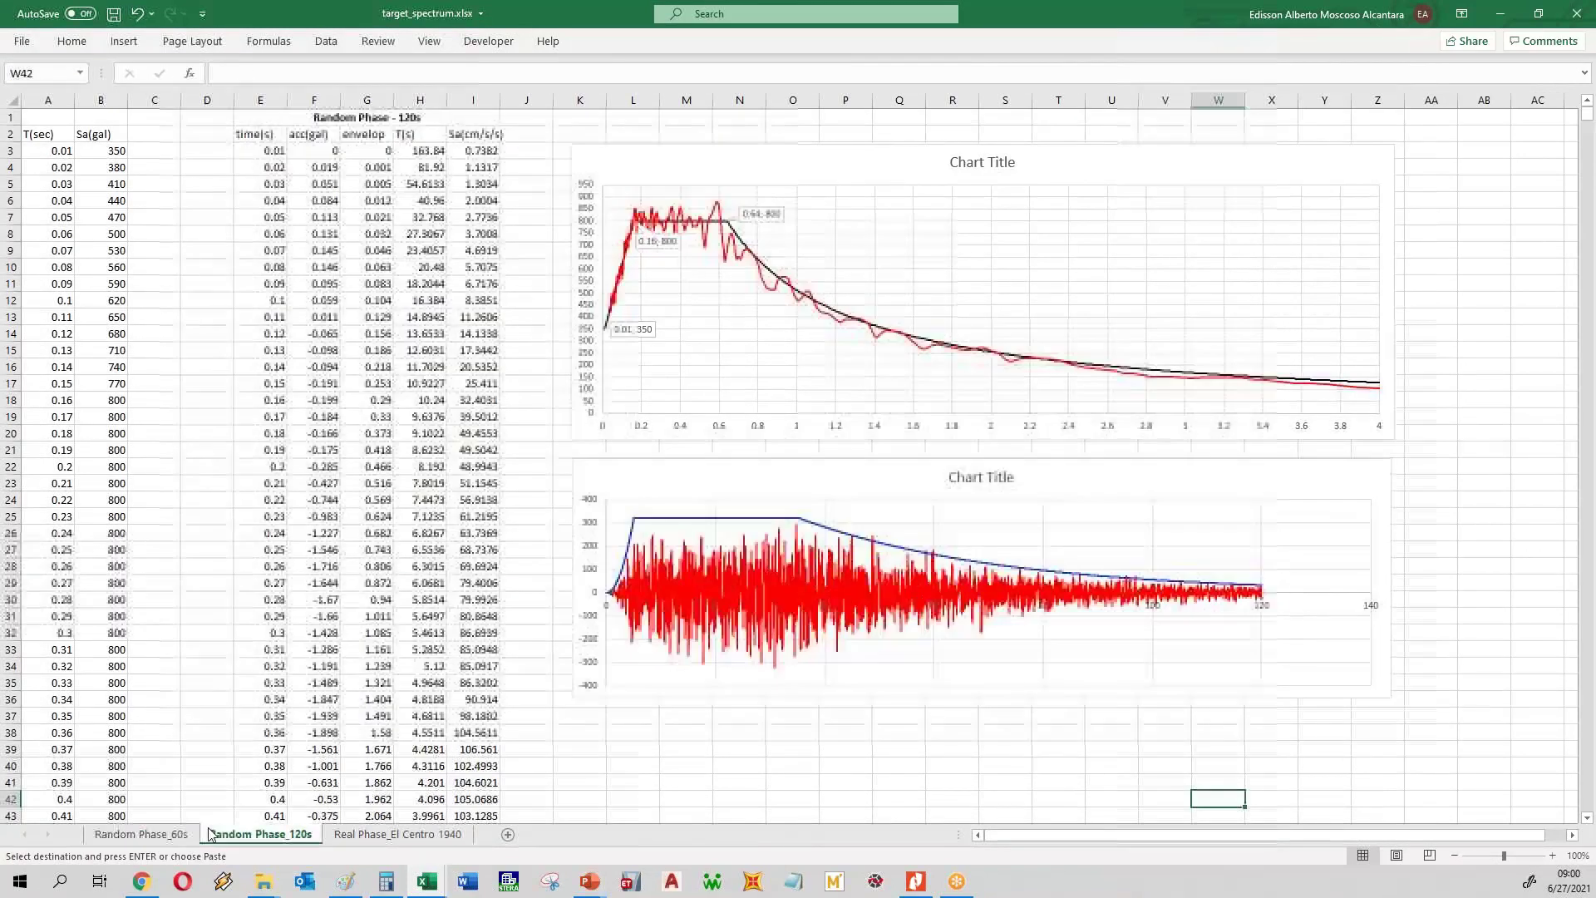
click(249, 835)
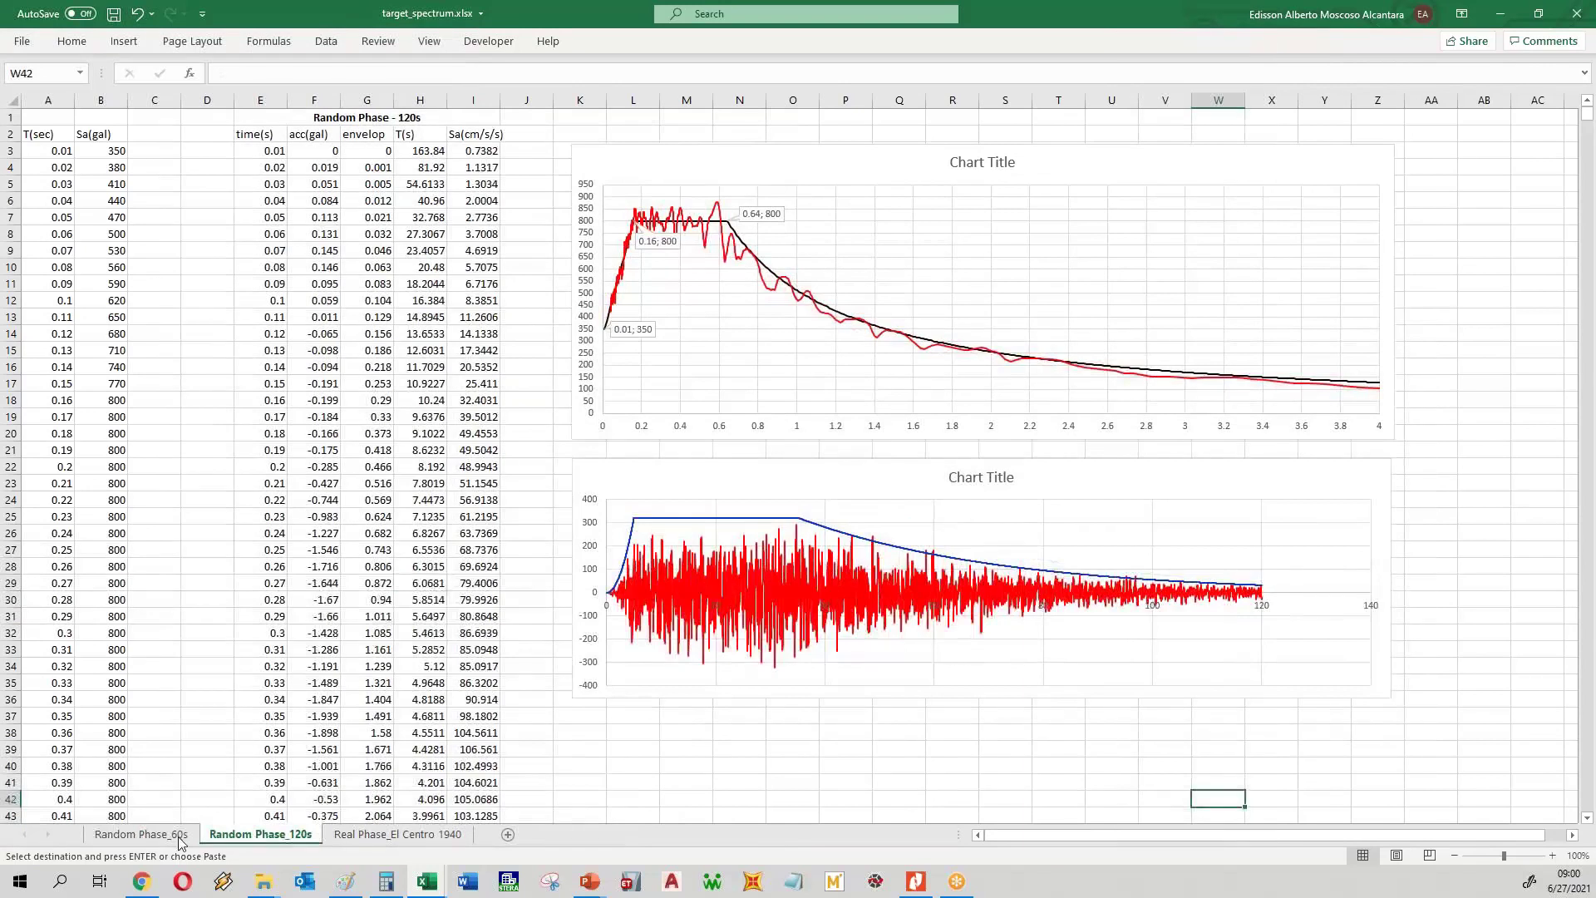
click(187, 836)
click(250, 835)
click(184, 841)
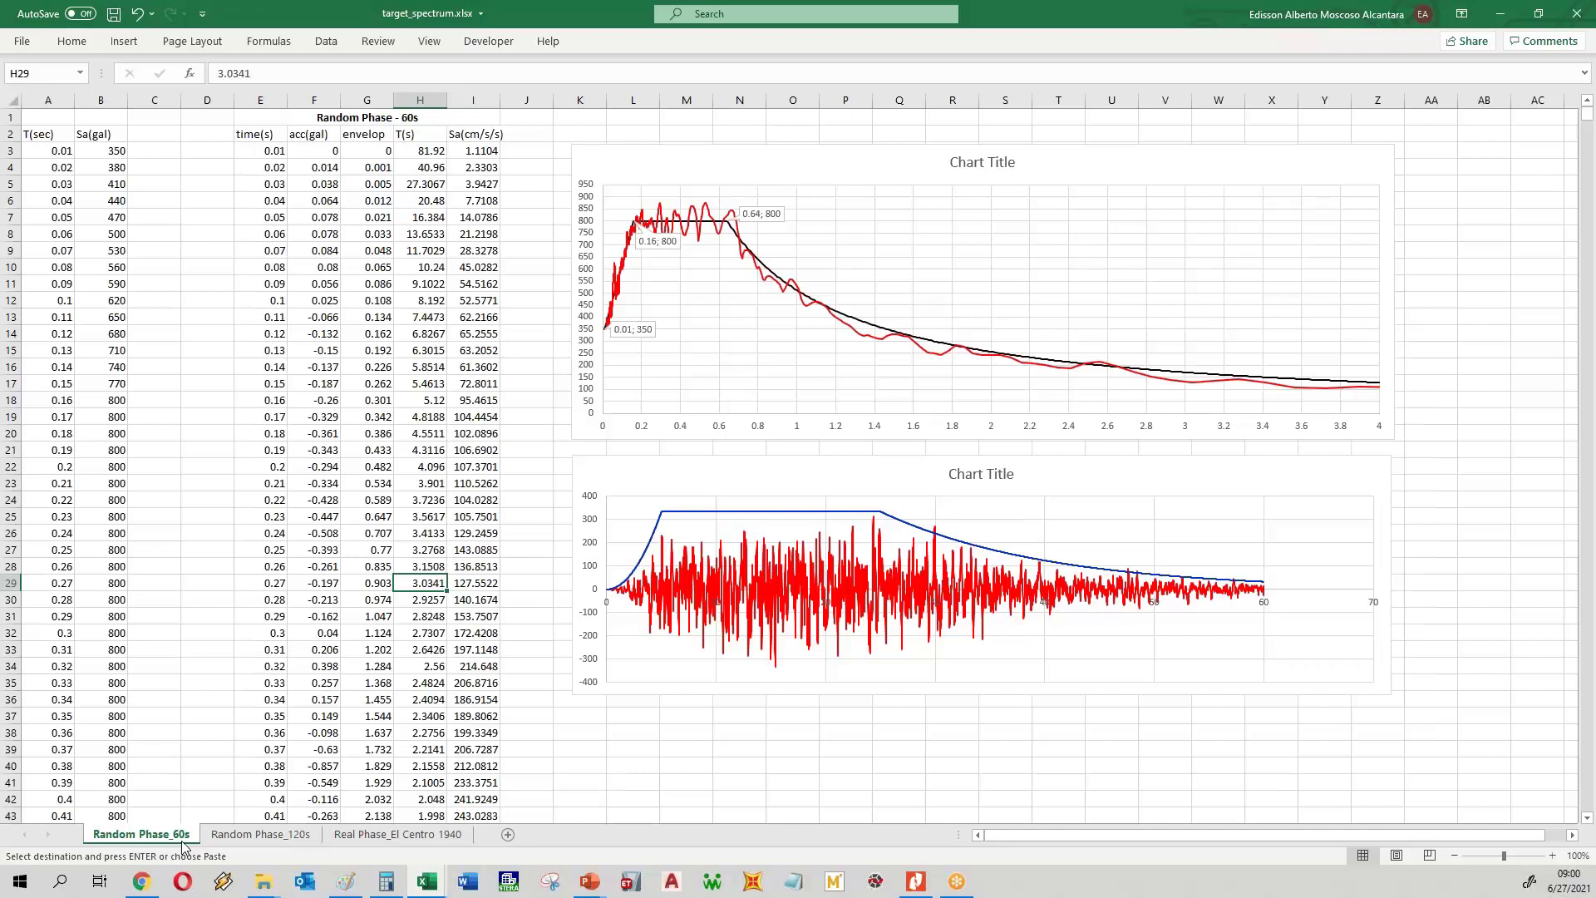
click(250, 835)
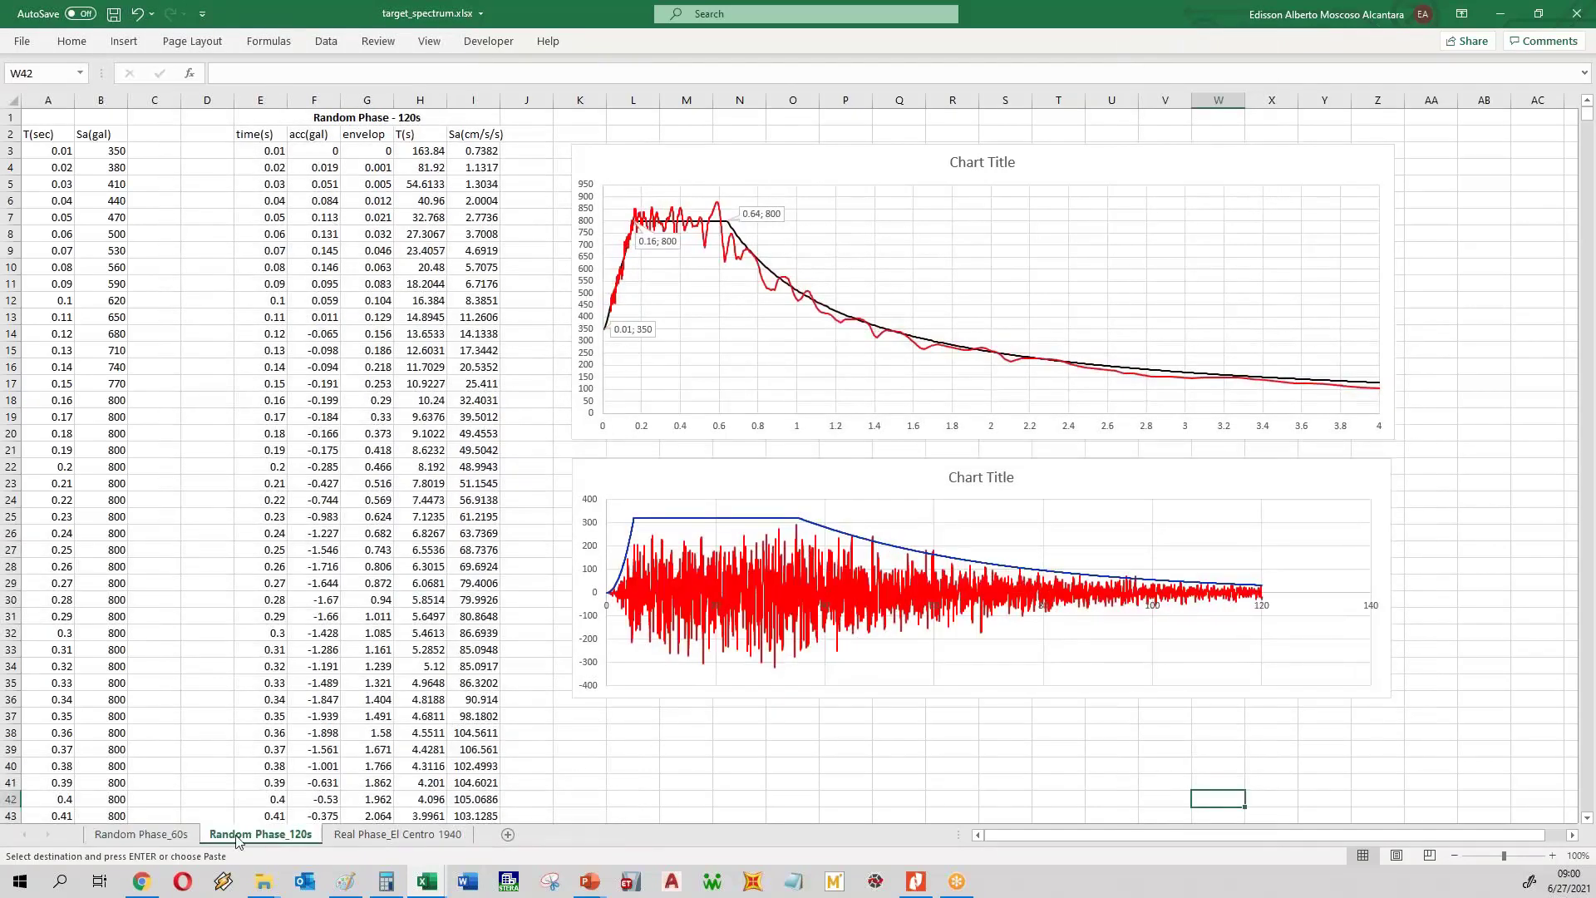
click(172, 836)
click(260, 835)
click(156, 834)
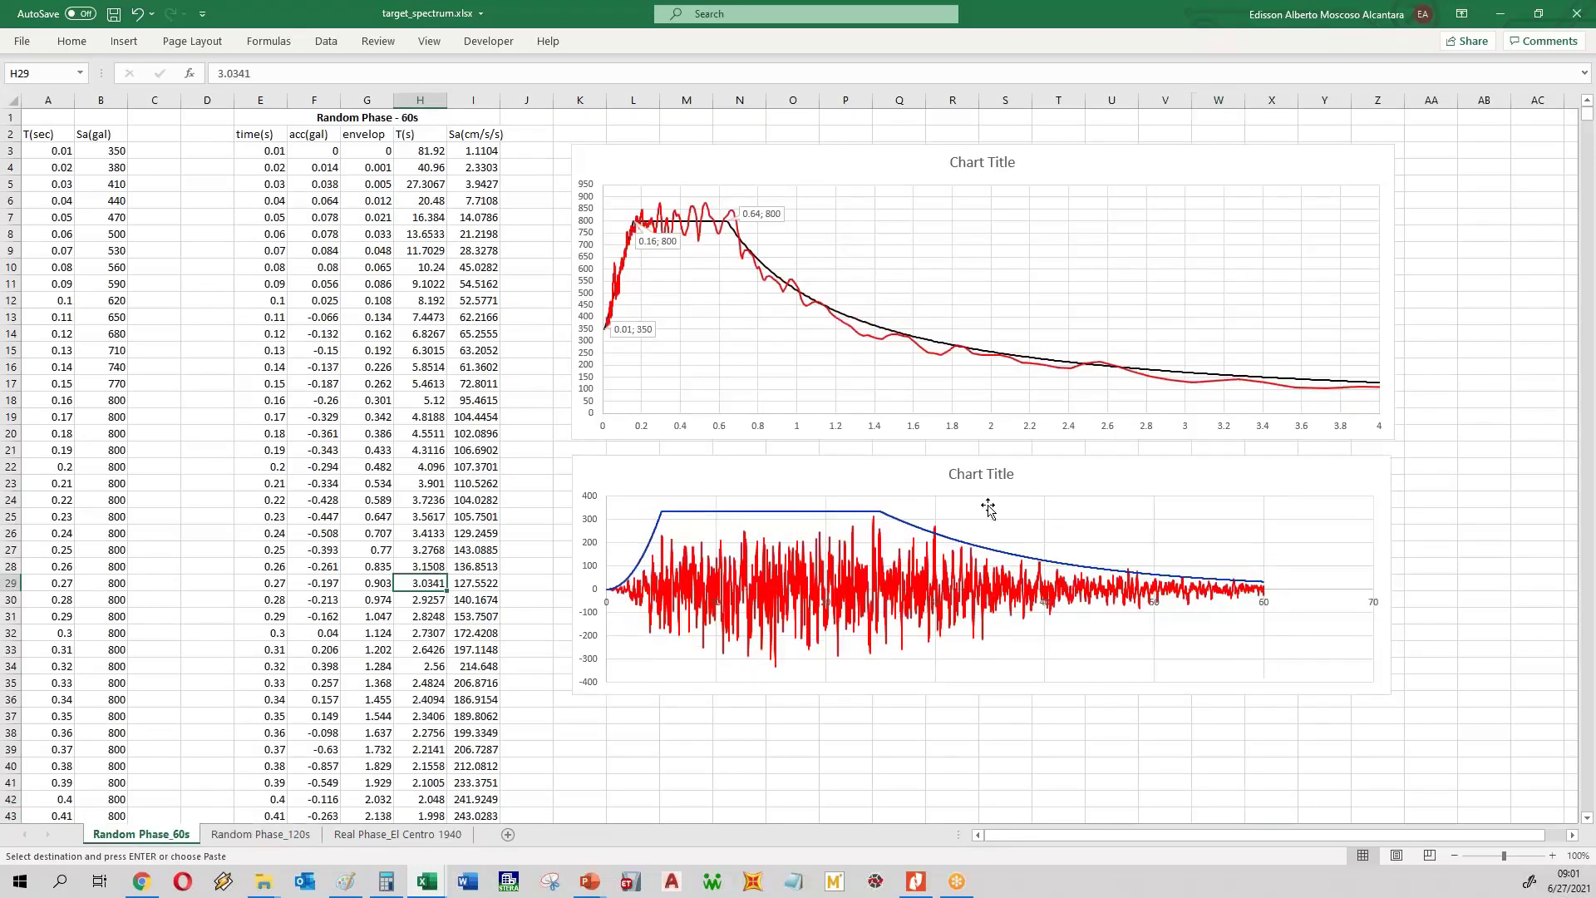
click(378, 834)
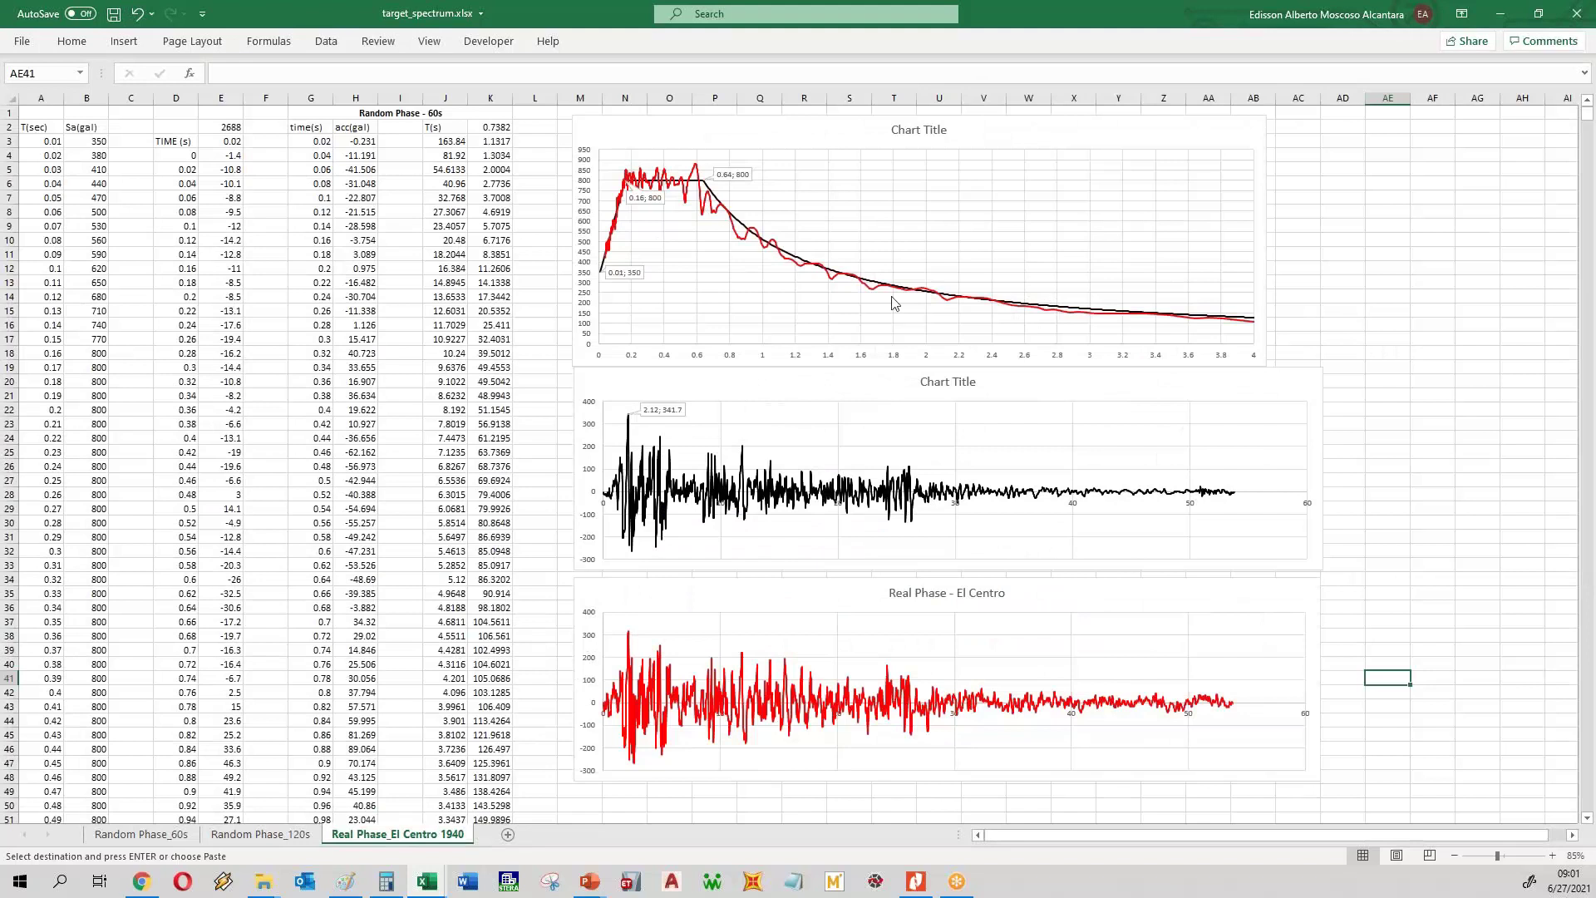
click(1426, 414)
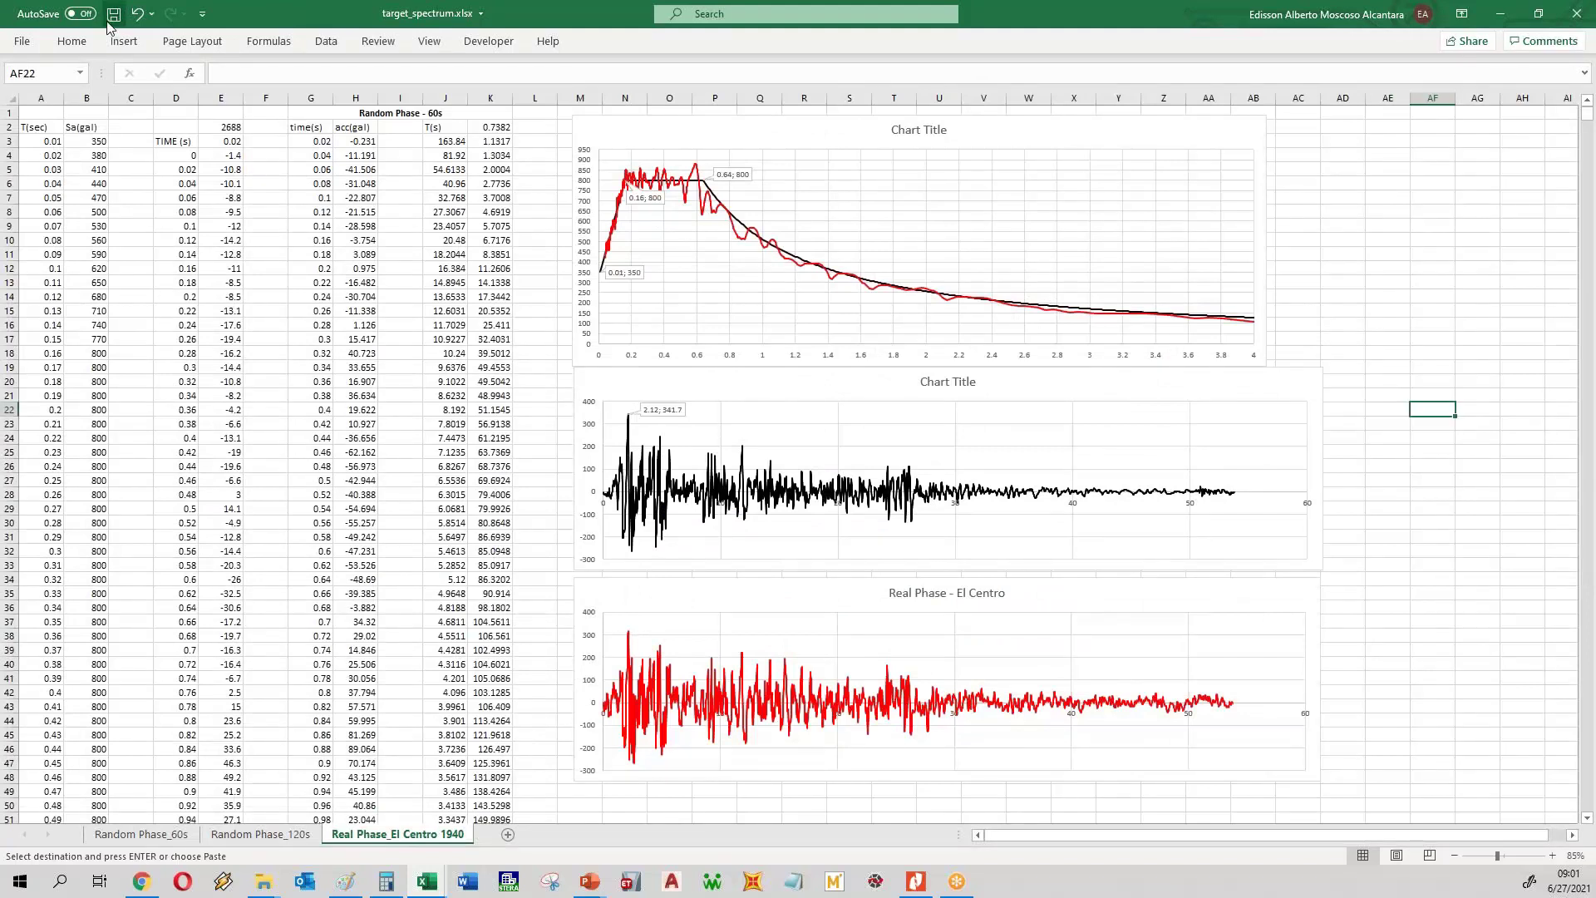
- Save the workbook under the new name Records_El Centro 1940.xlsx in the STERA_WAVE V1.0 folder
click(15, 48)
click(75, 263)
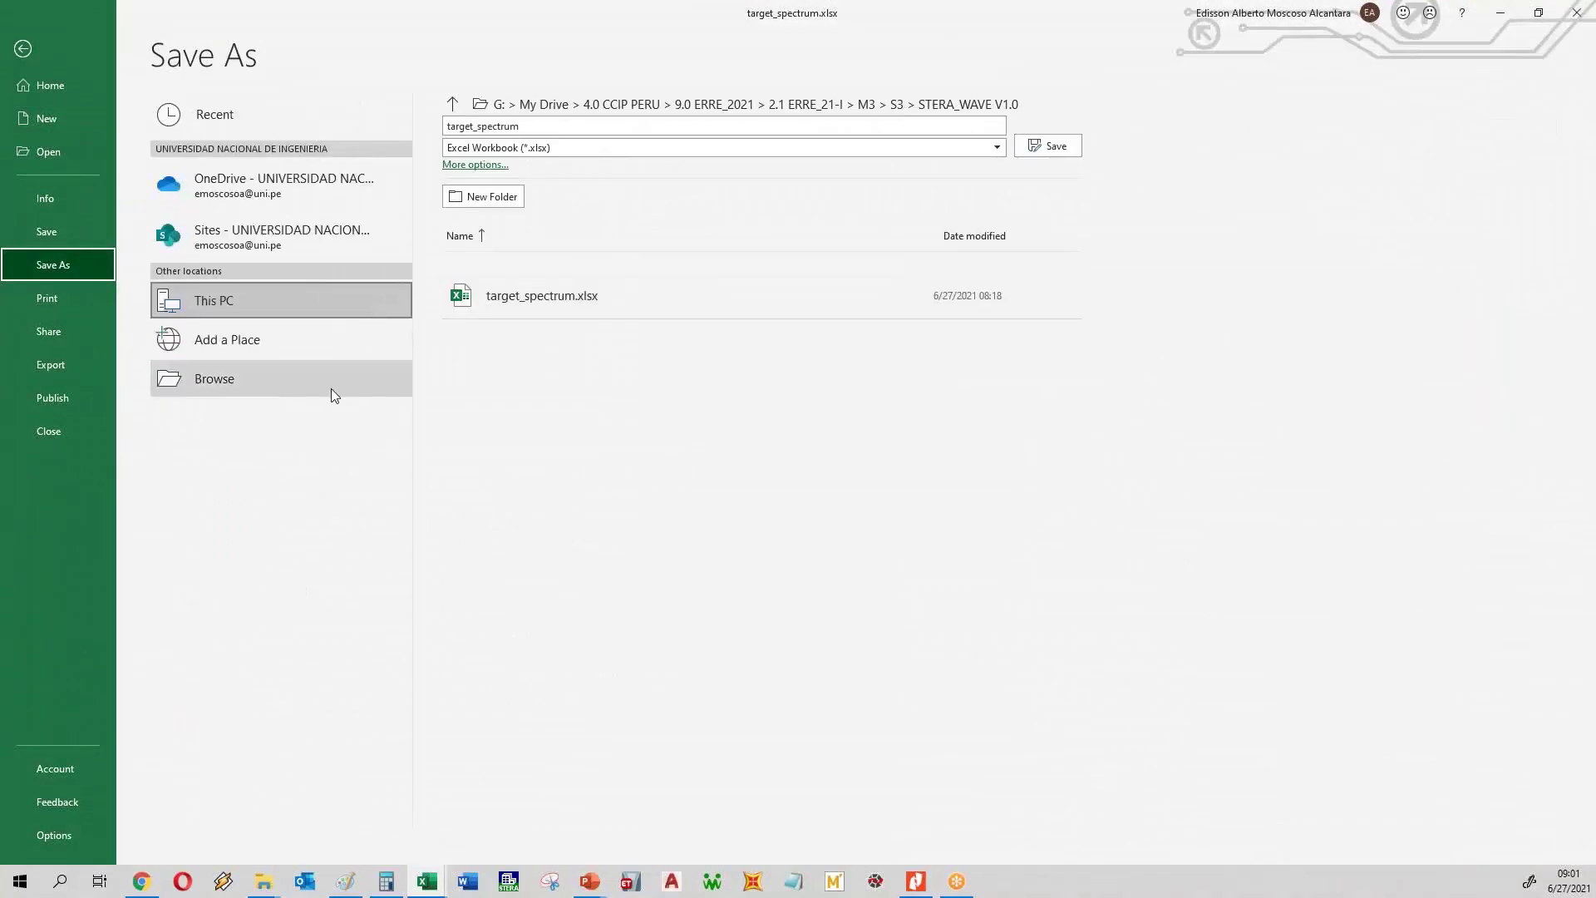
click(241, 378)
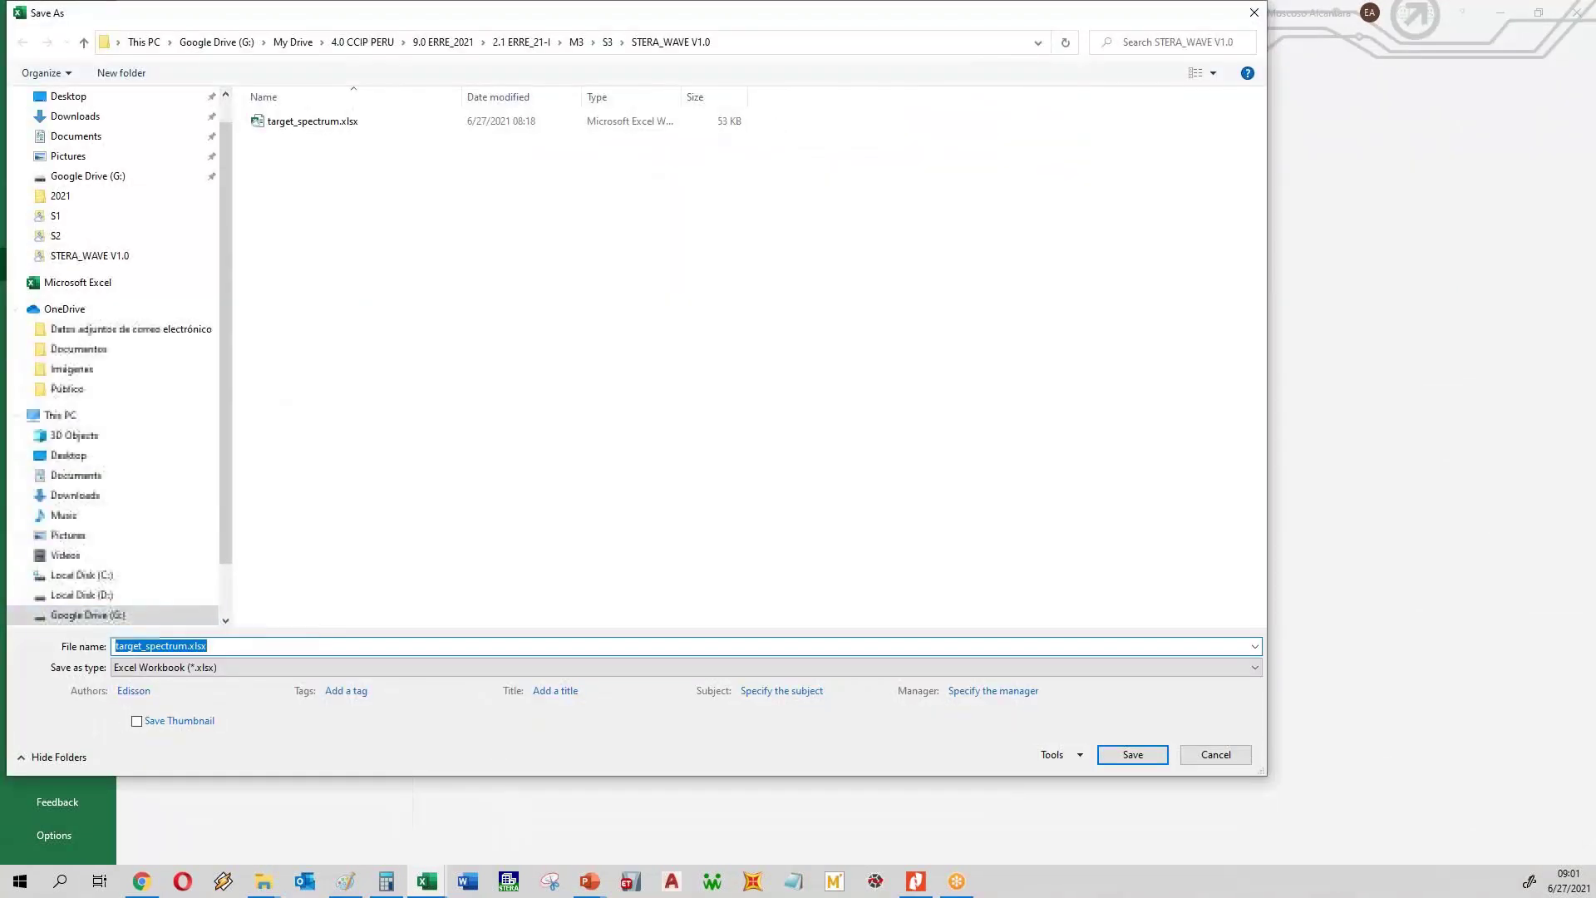
drag(188, 646, 29, 620)
text(Records)
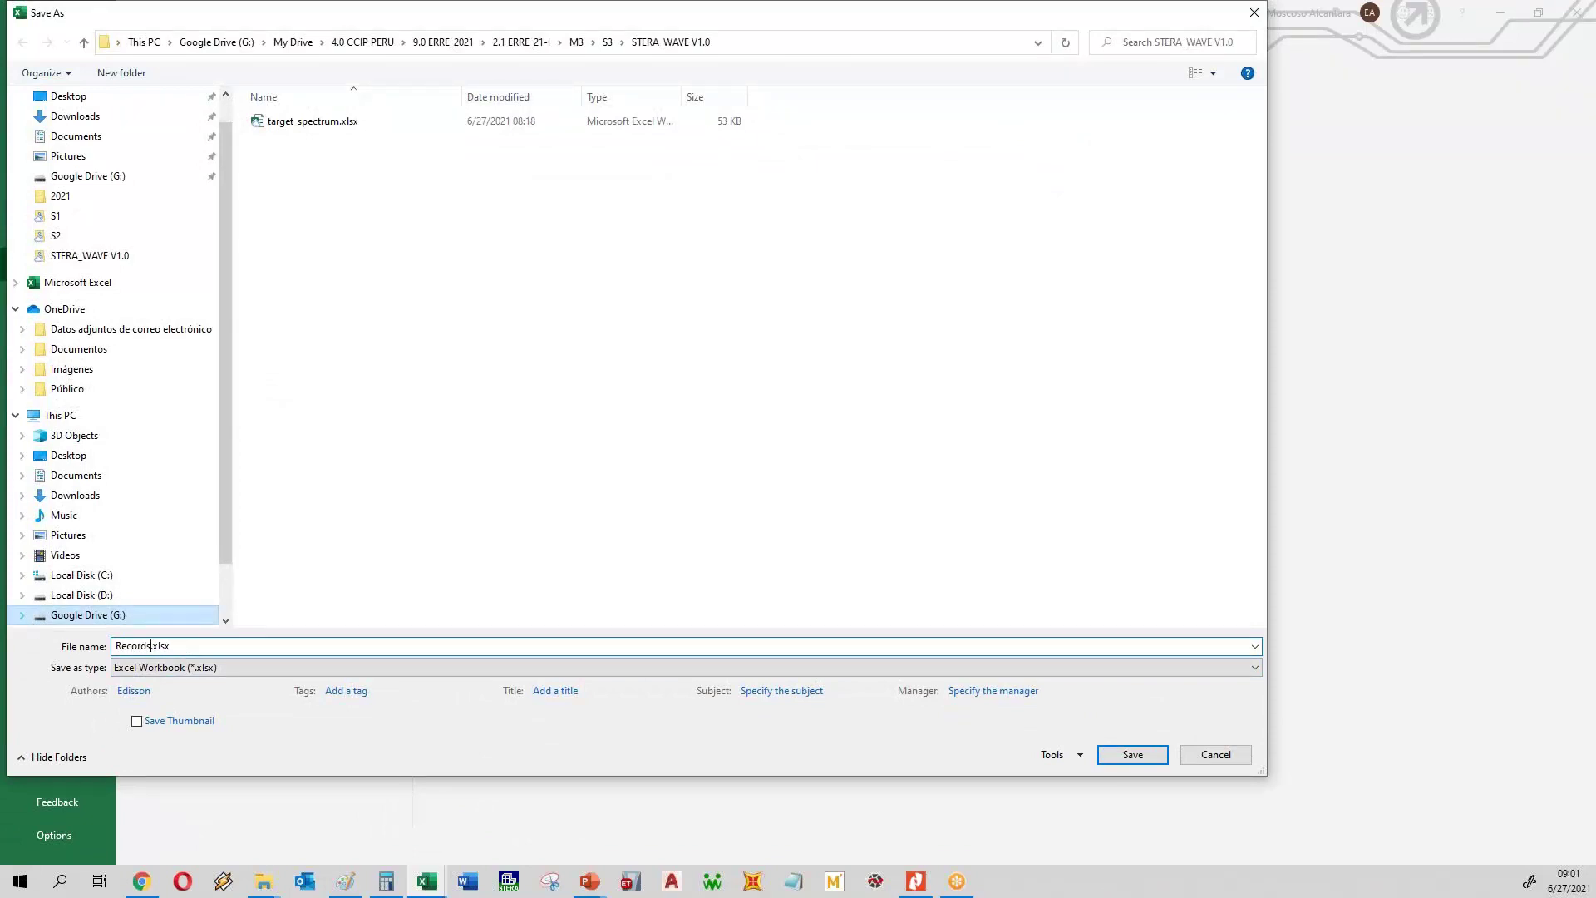
text(_El)
text( Centro 194)
text(0)
key(Return)
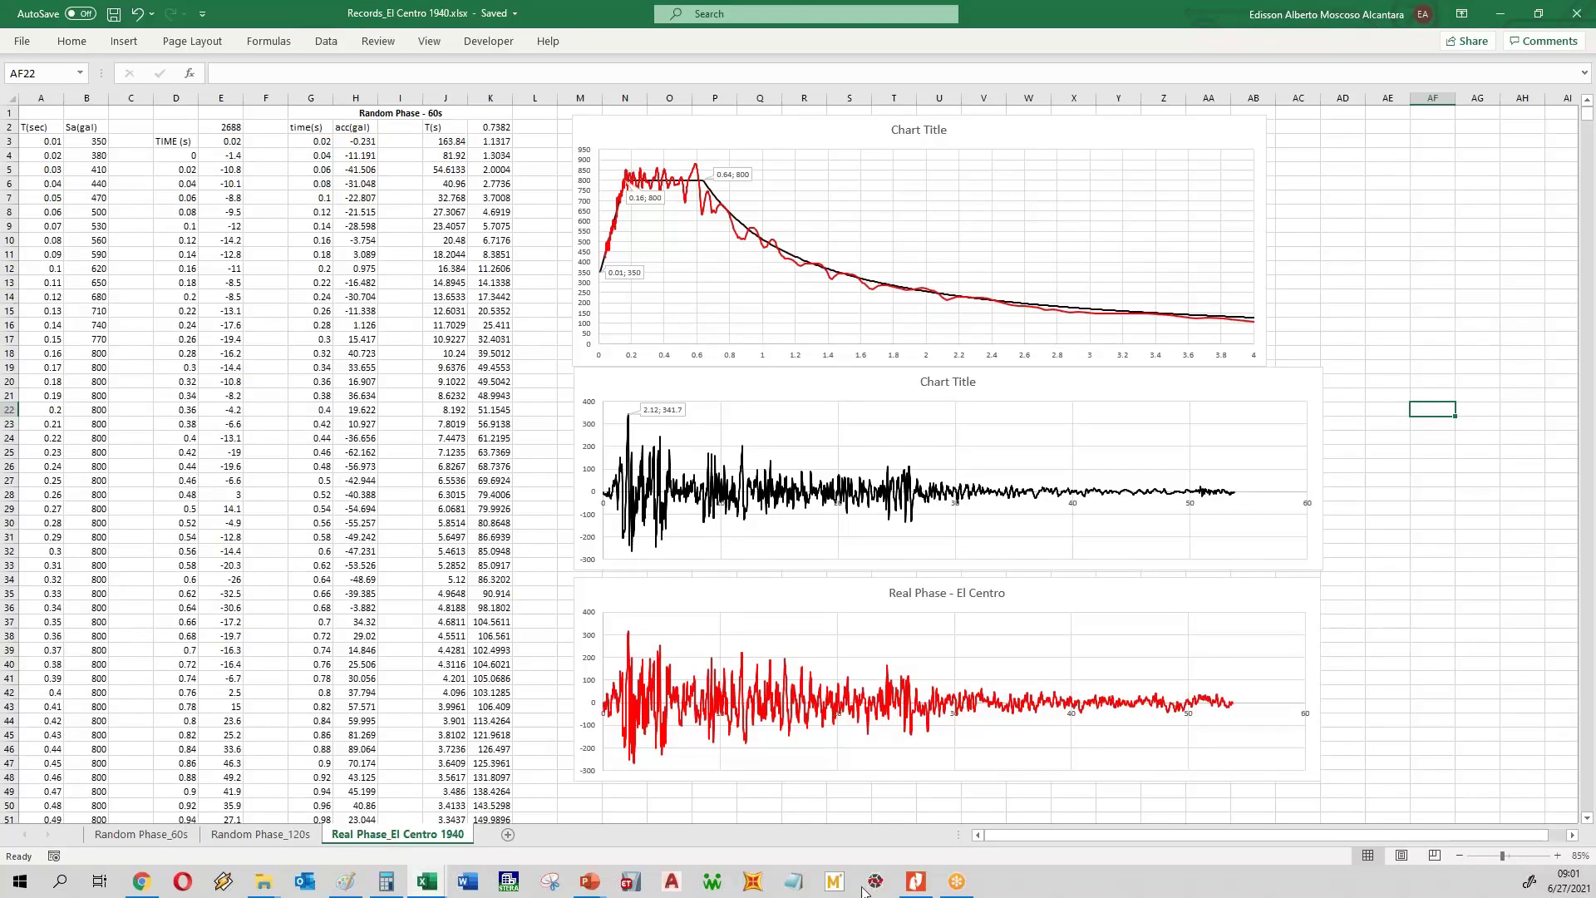
- Switch to the PowerPoint presentation 12. ERRE_Análisis Dinámico Tiempo Historia and start the slide show at slide 72, Registros de Aceleración
click(915, 881)
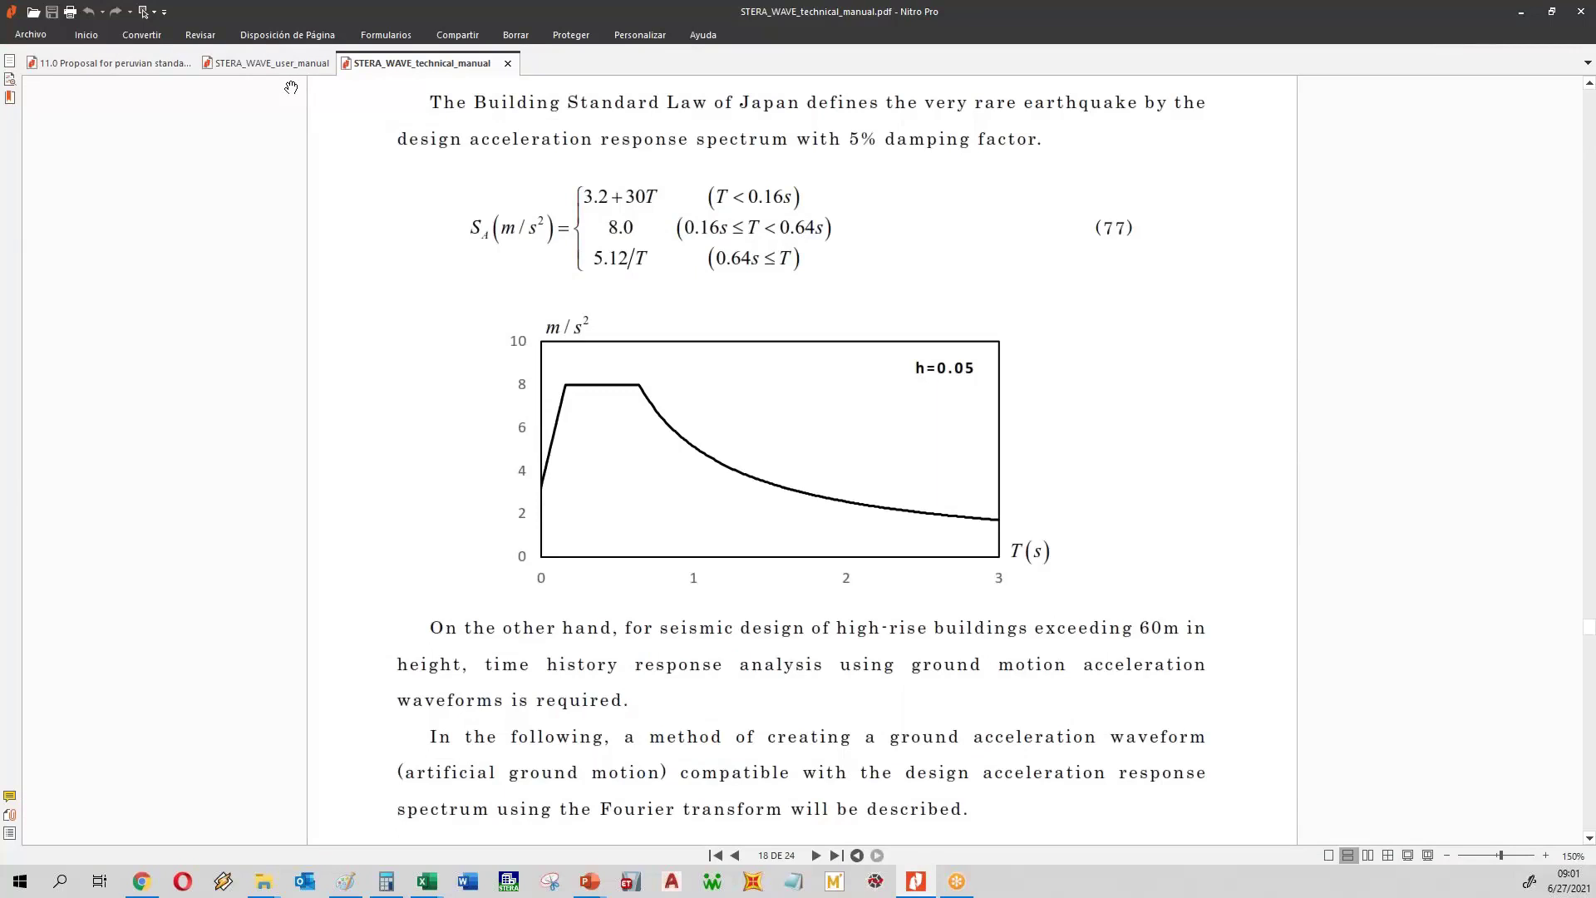
mouse_move(590, 881)
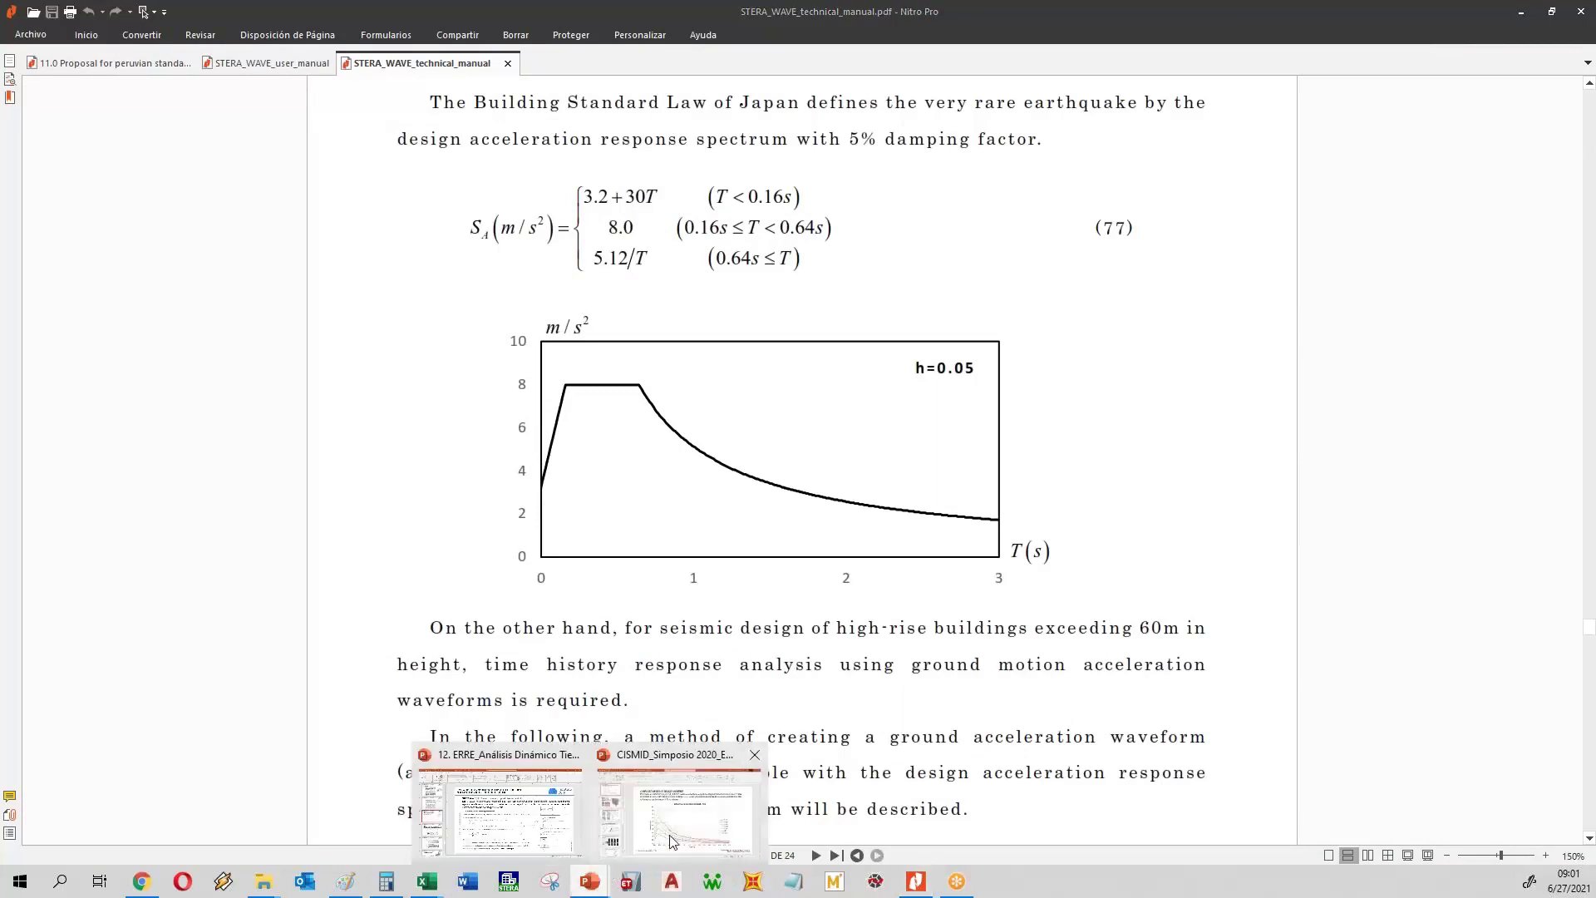
click(552, 842)
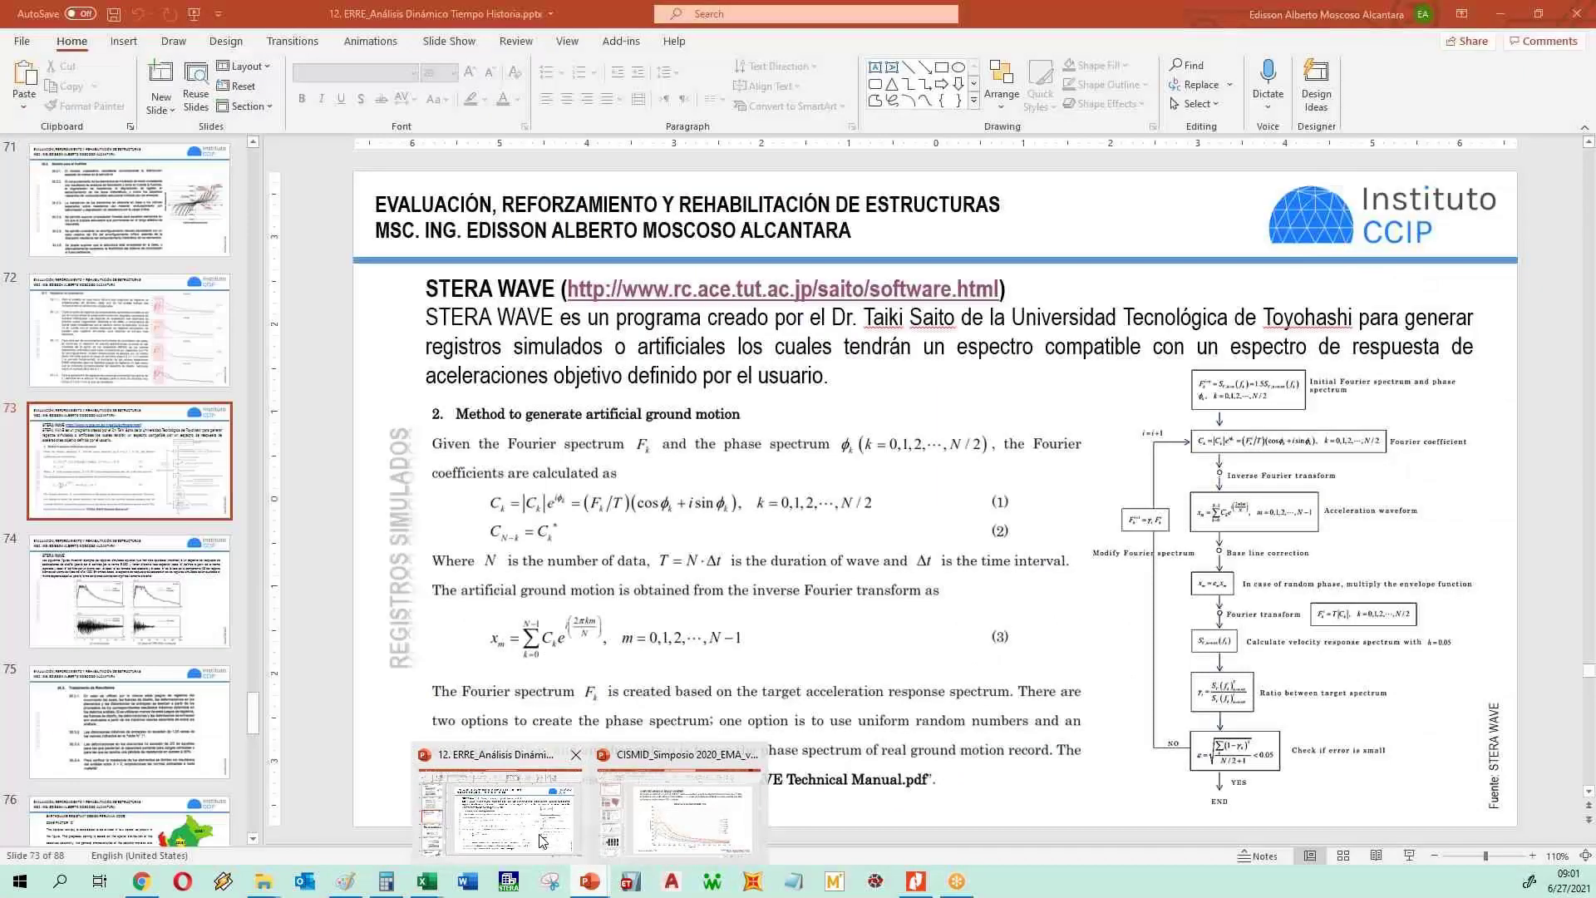
scroll(763, 659, up, 2)
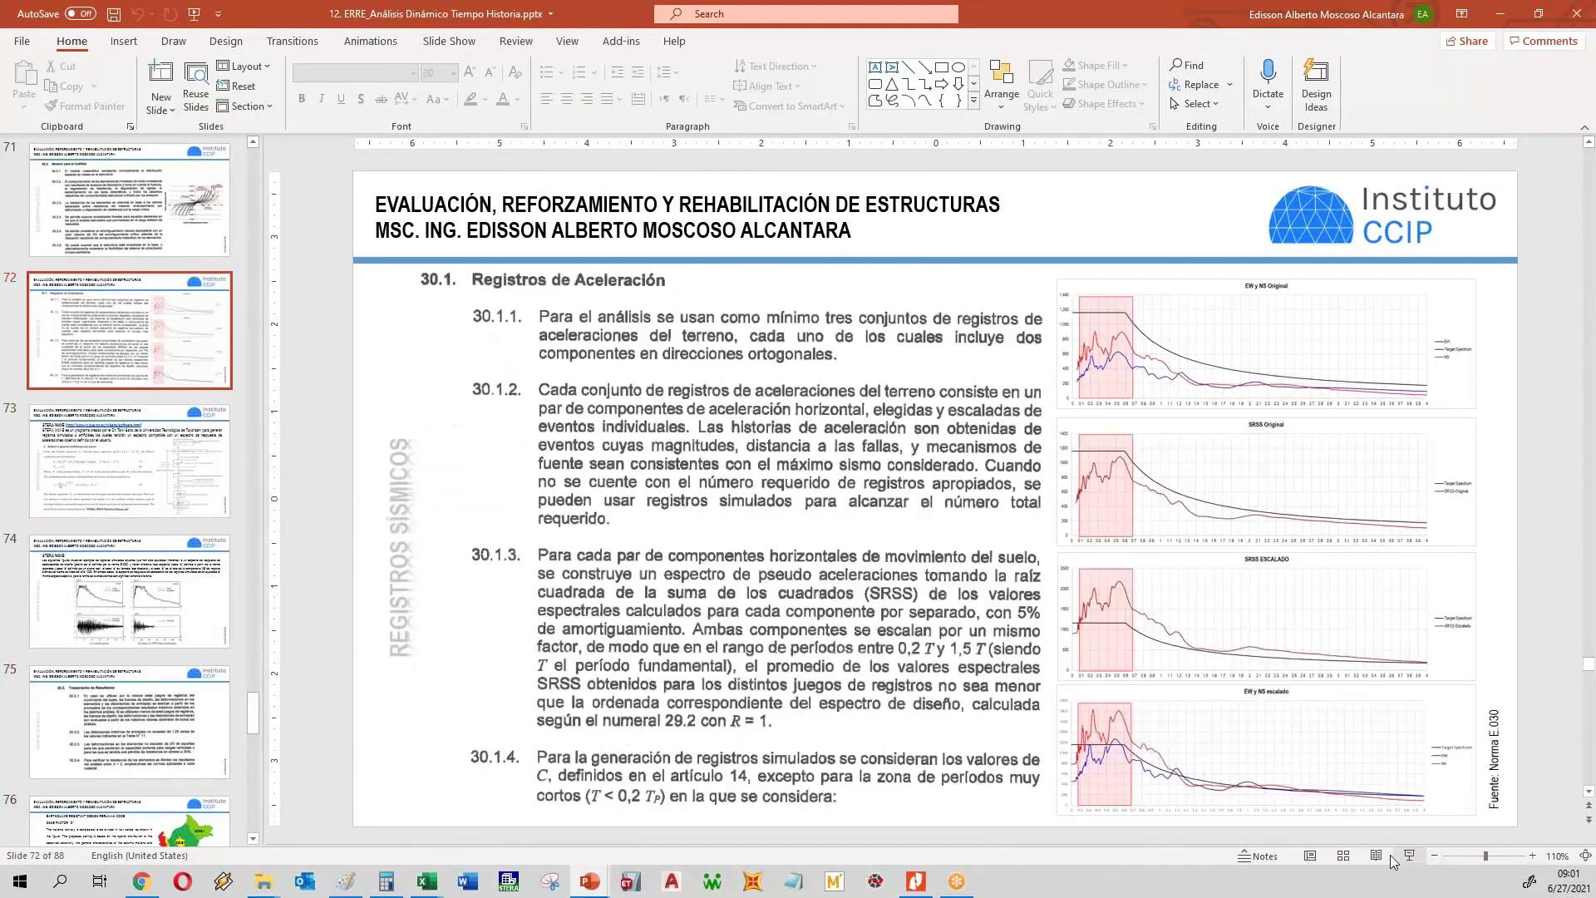
key(shift+F5)
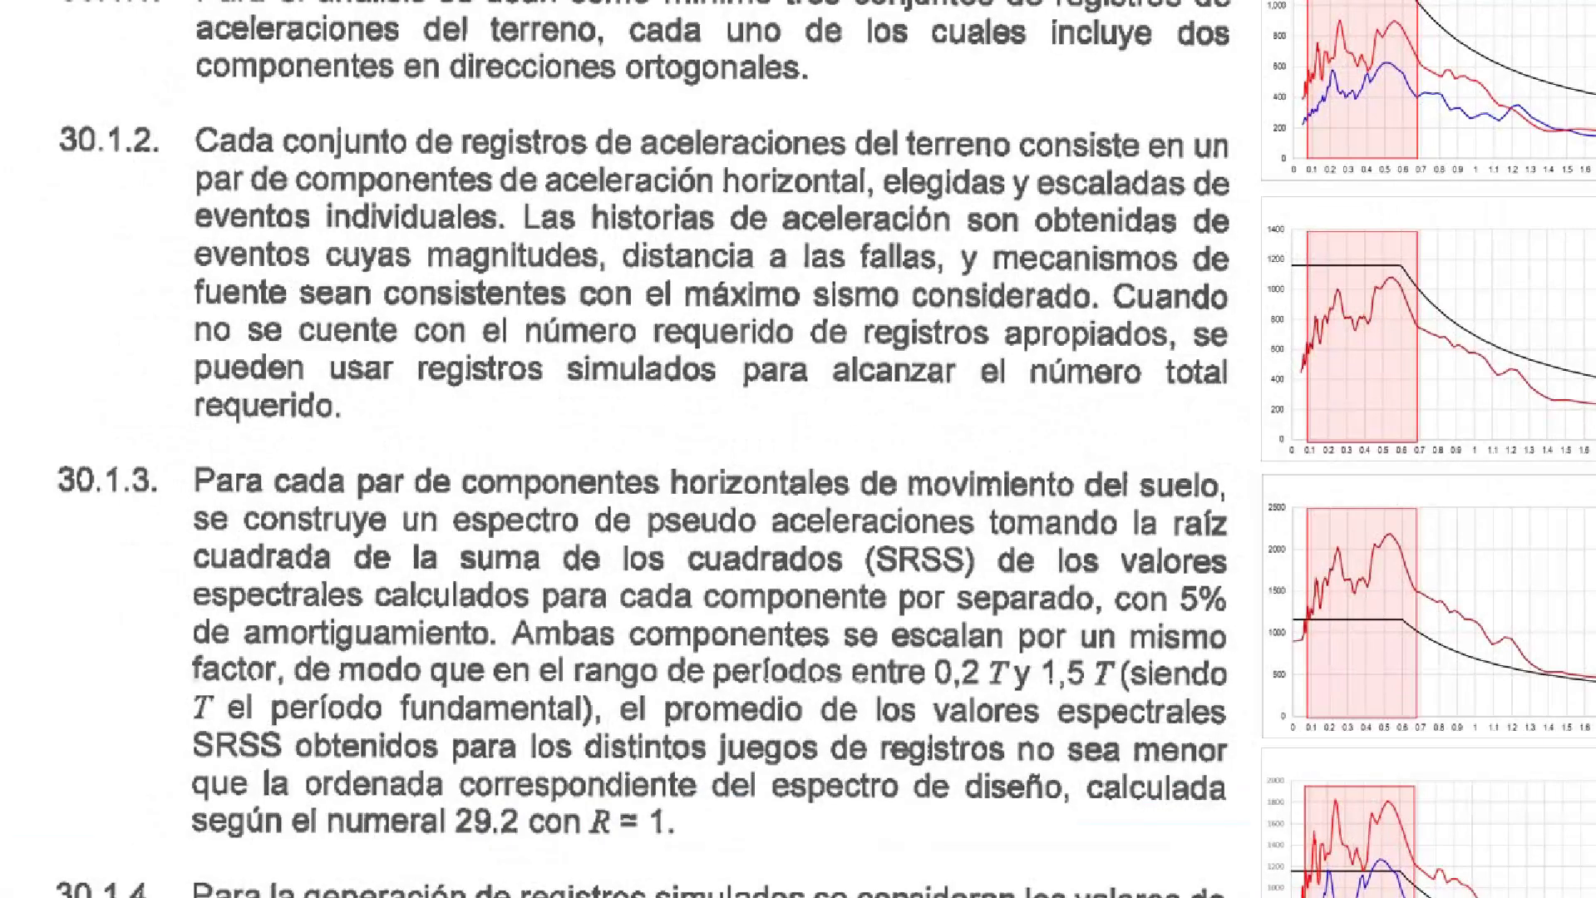
- Handwrite "Escalar" diagonally over sections 30.1.2 and 30.1.3 of the acceleration records slide
mouse_move(221, 607)
mouse_down()
mouse_move(401, 664)
mouse_move(308, 685)
mouse_up()
drag(299, 561, 206, 650)
drag(470, 571, 449, 624)
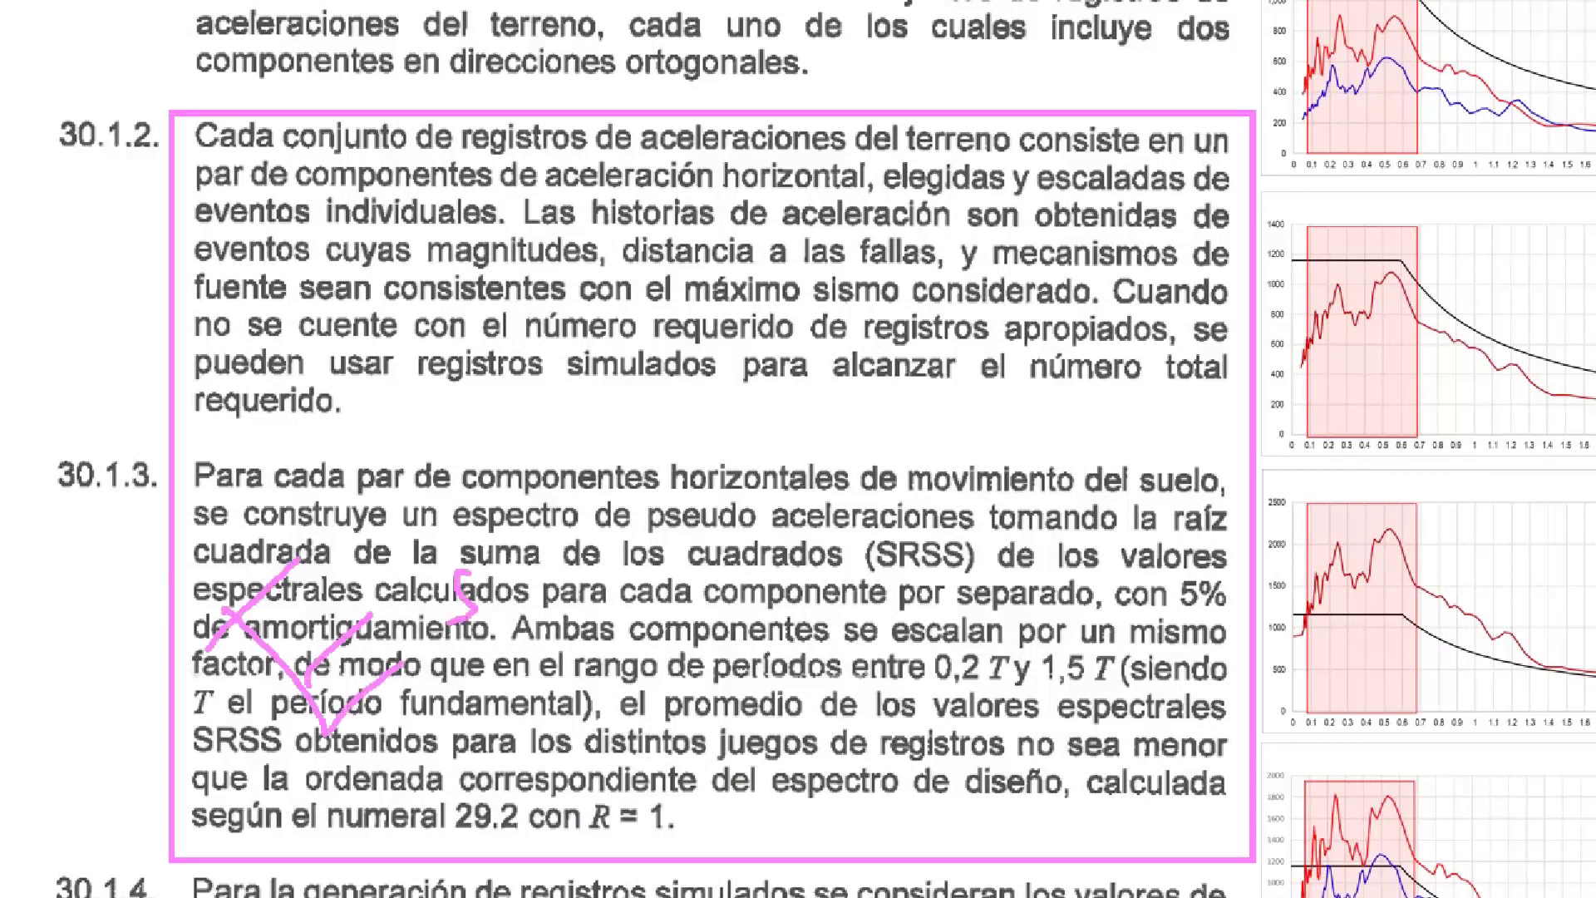
mouse_move(540, 570)
mouse_down()
mouse_move(525, 532)
mouse_move(562, 573)
mouse_up()
drag(573, 509, 559, 532)
drag(588, 517, 616, 523)
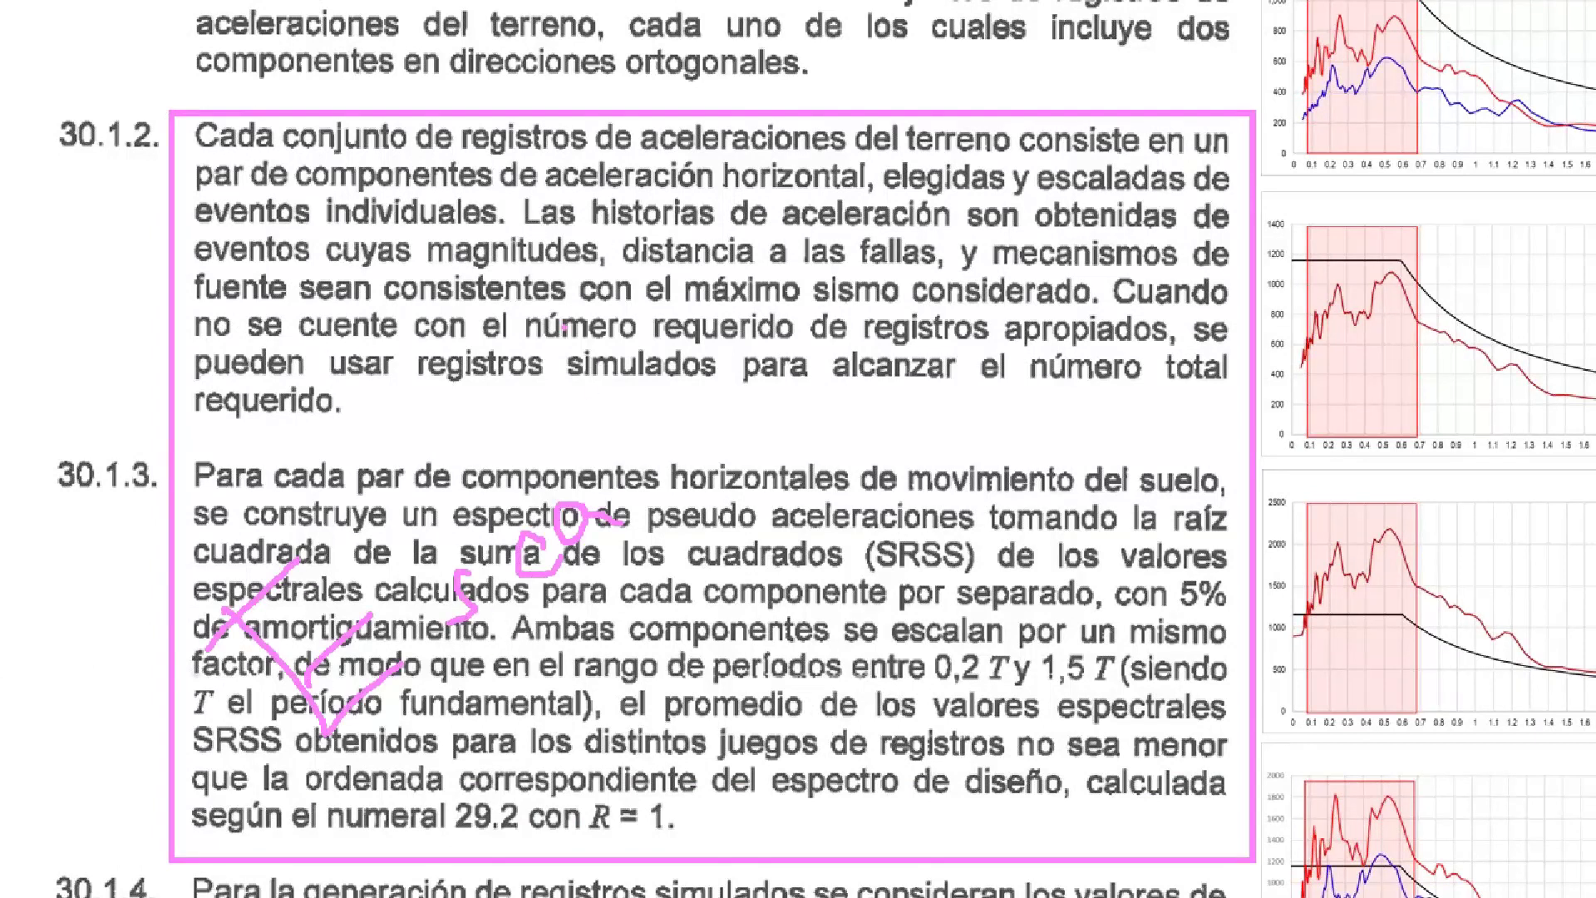
drag(563, 327, 636, 522)
drag(674, 405, 706, 430)
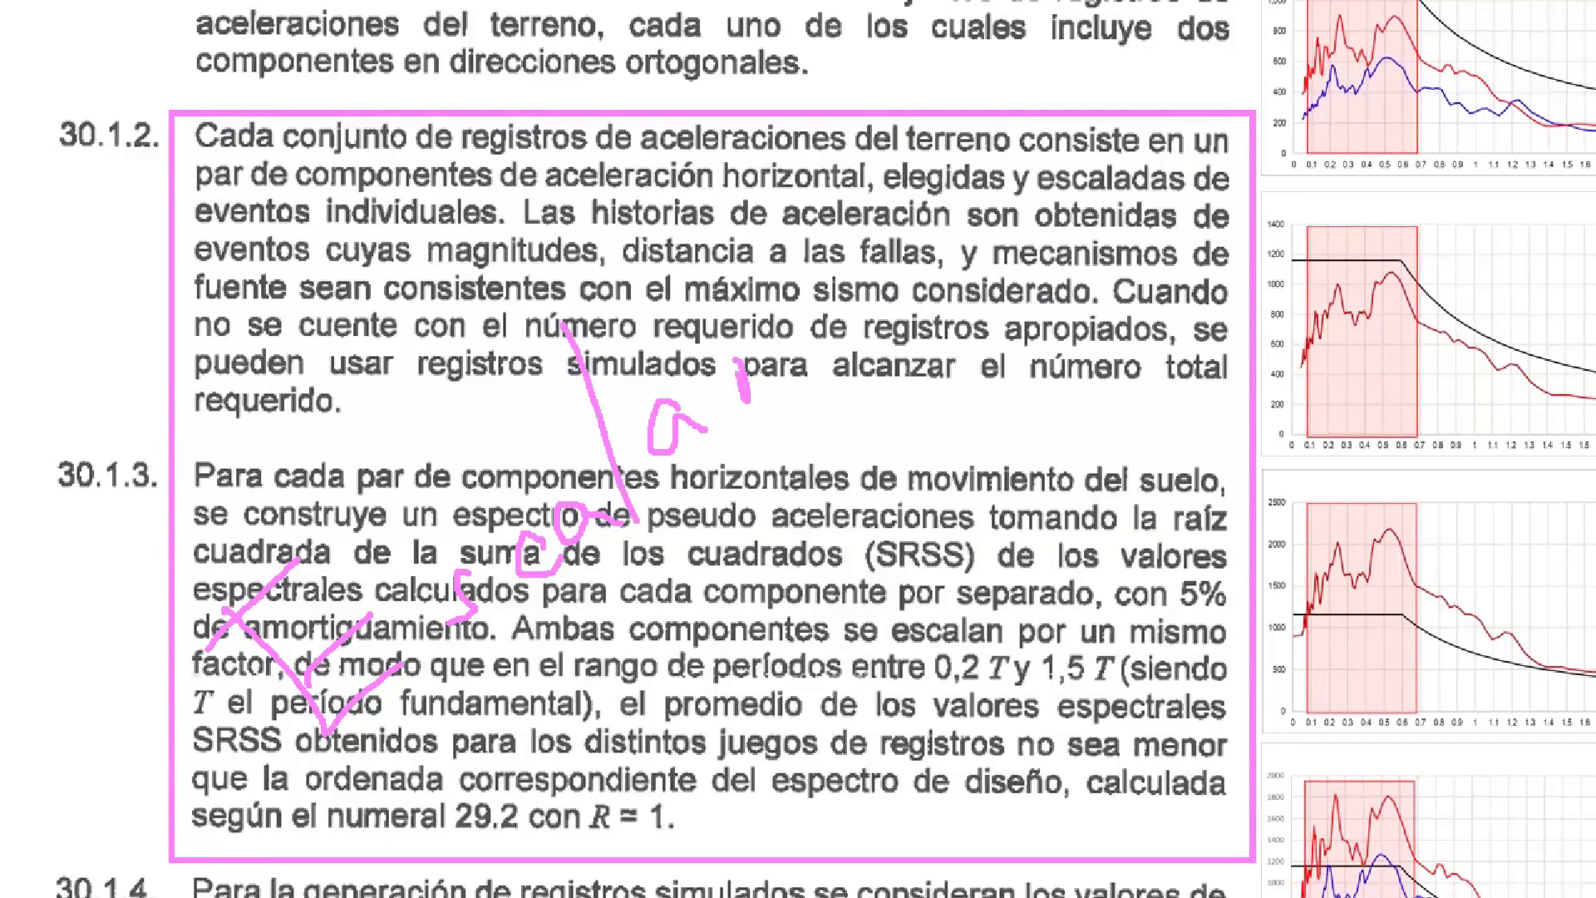